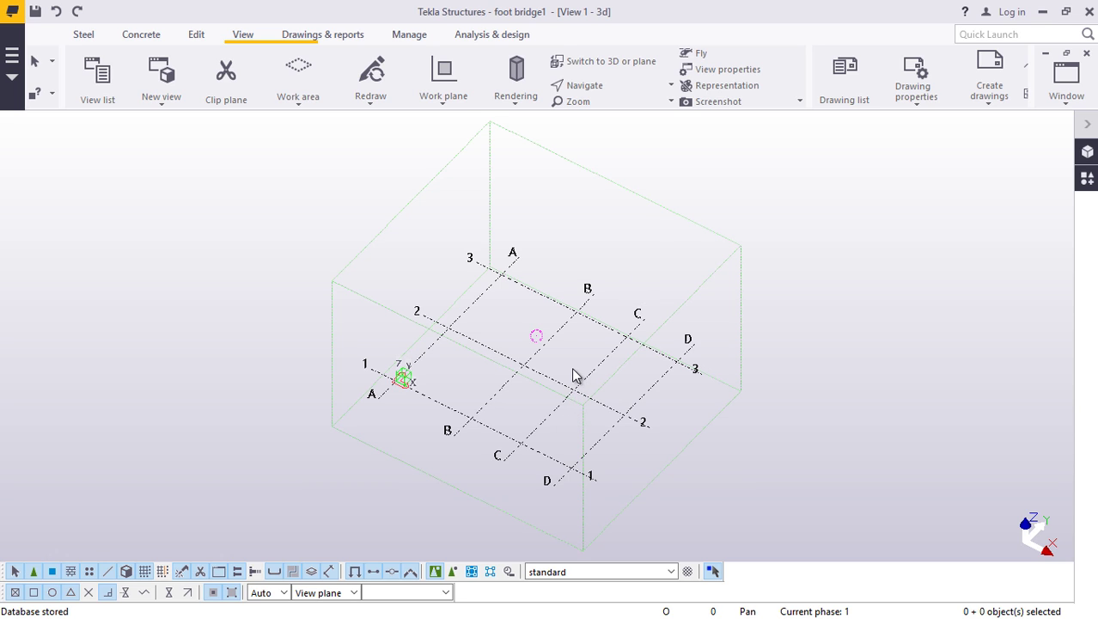
double_click(490, 428)
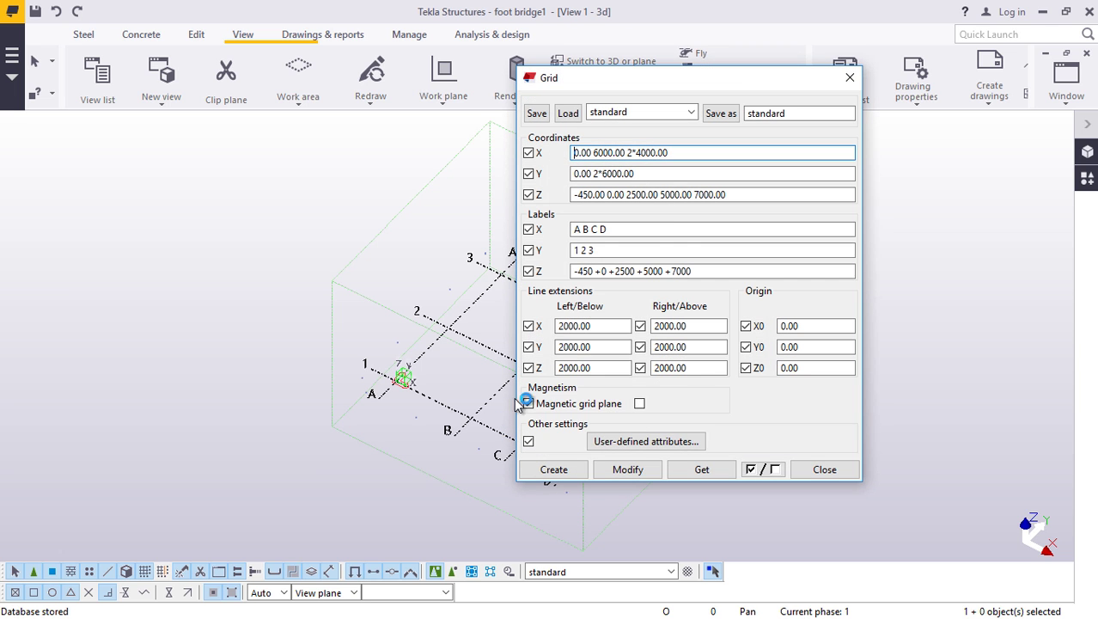
left_click_drag(675, 152, 557, 153)
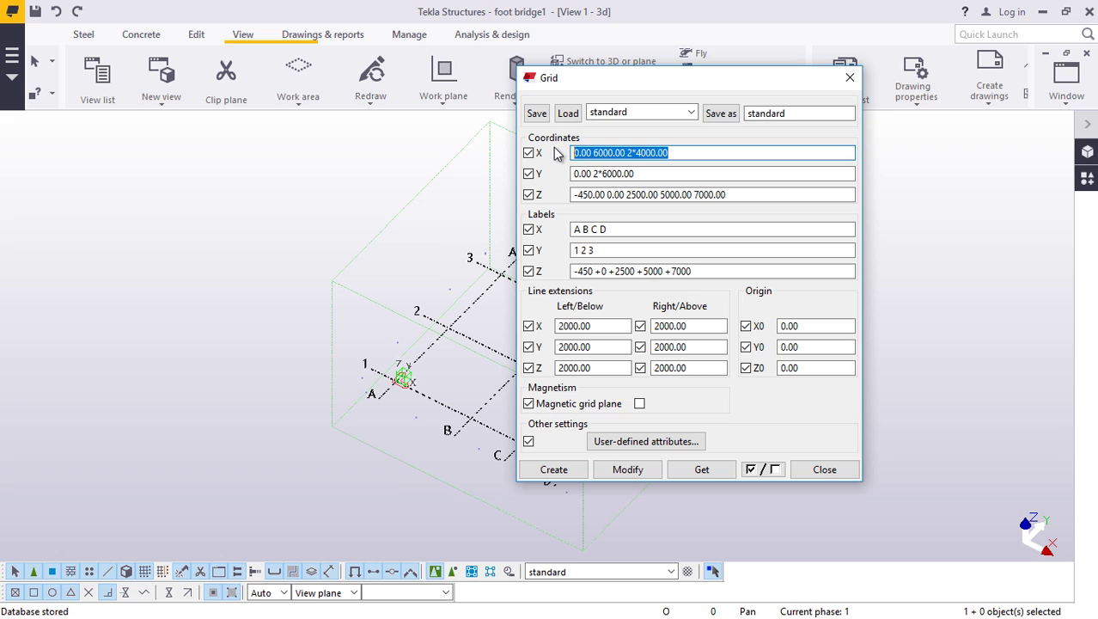
type("0.0")
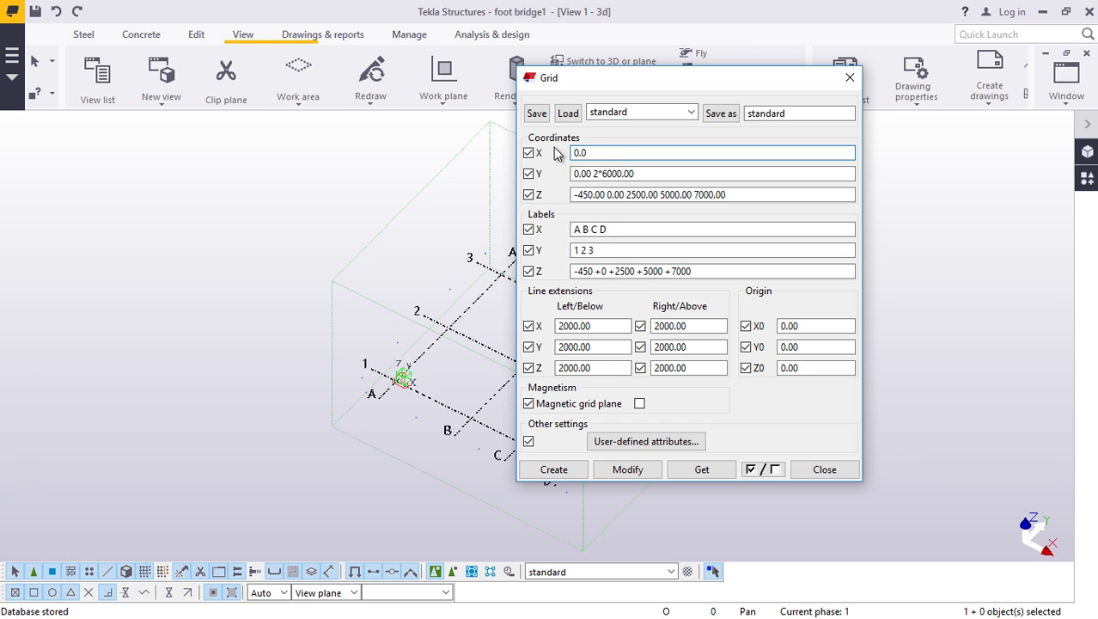
type(" 2000 48000 2000")
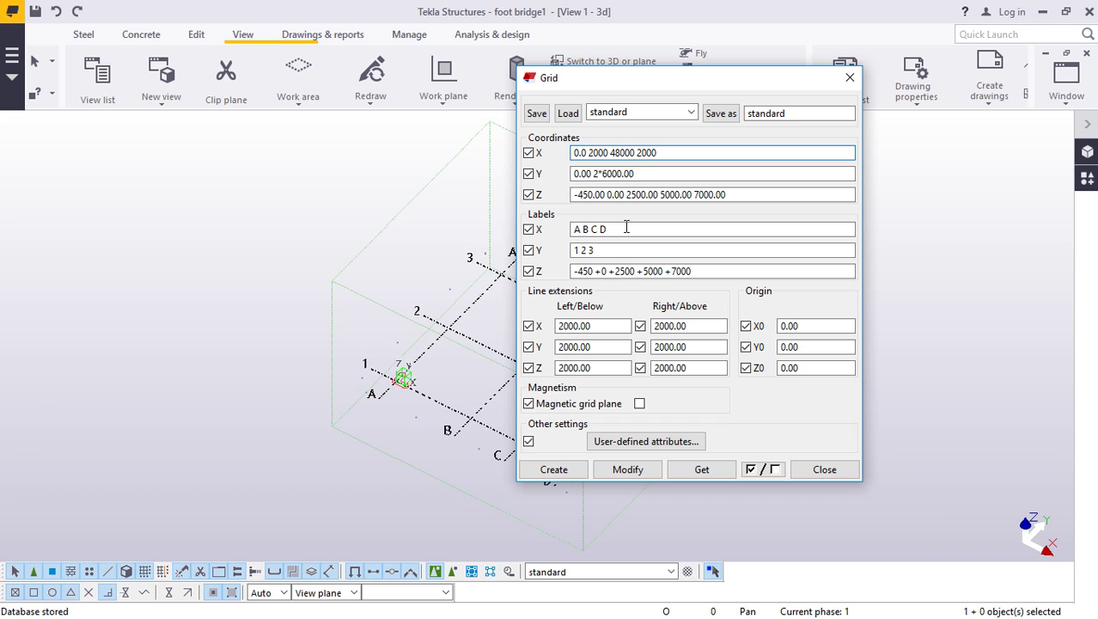
- Set the grid's Y coordinates to 4*2000.00
left_click(595, 174)
left_click(595, 174)
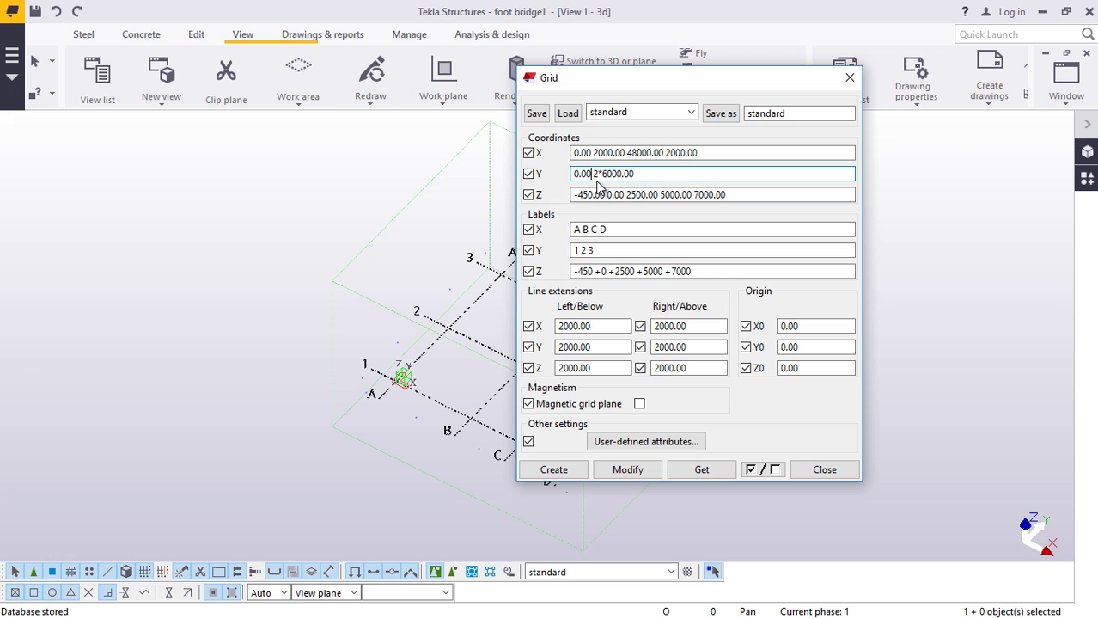
key("BackSpace")
key("BackSpace")
key("BackSpace")
key("BackSpace")
key("Delete")
type("4")
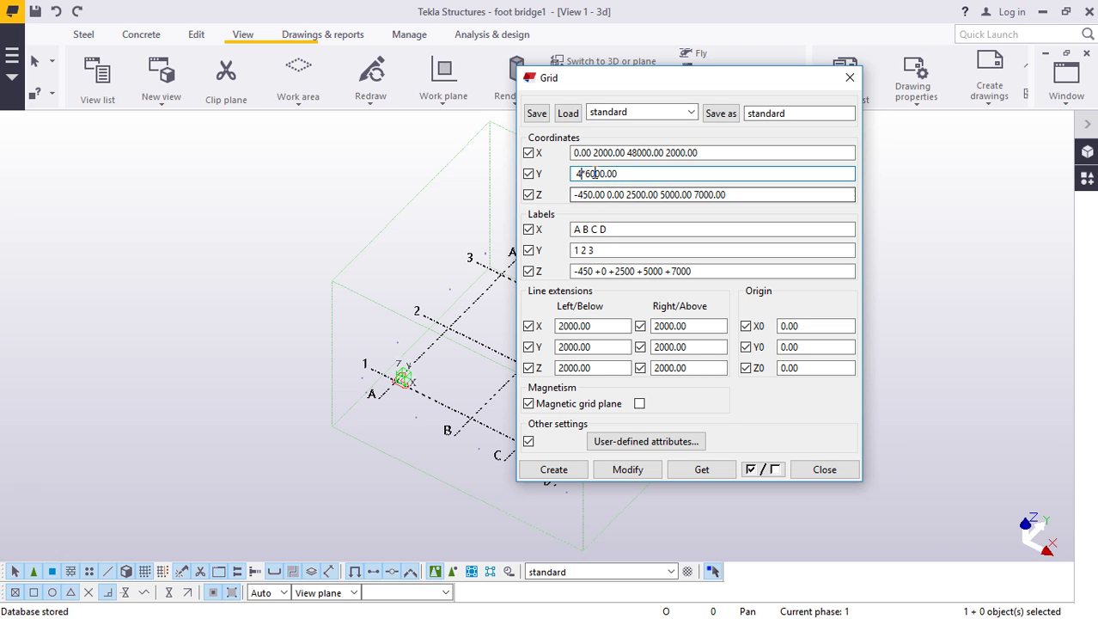
key("Right")
key("Delete")
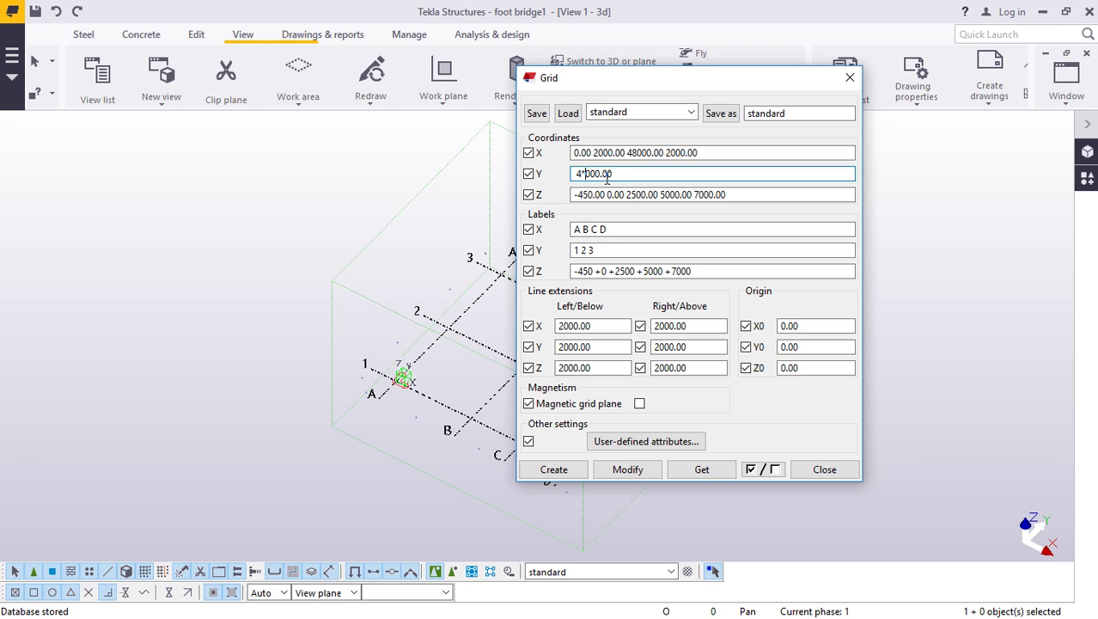
type("2")
left_click(604, 195)
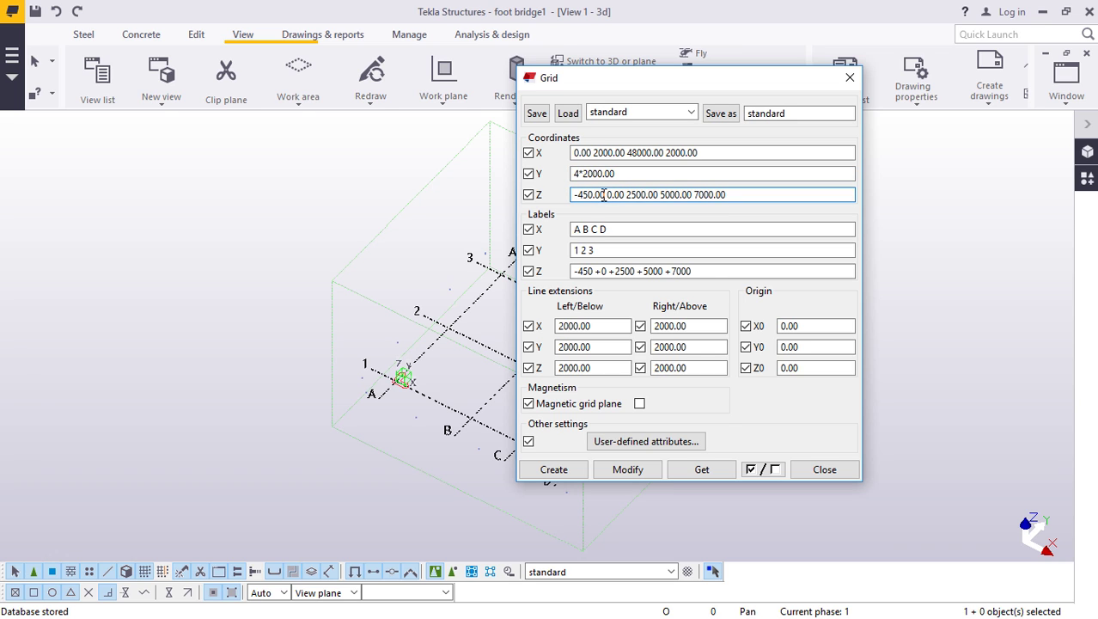
key("BackSpace")
key("BackSpace")
key("BackSpace")
key("BackSpace")
key("BackSpace")
key("BackSpace")
key("BackSpace")
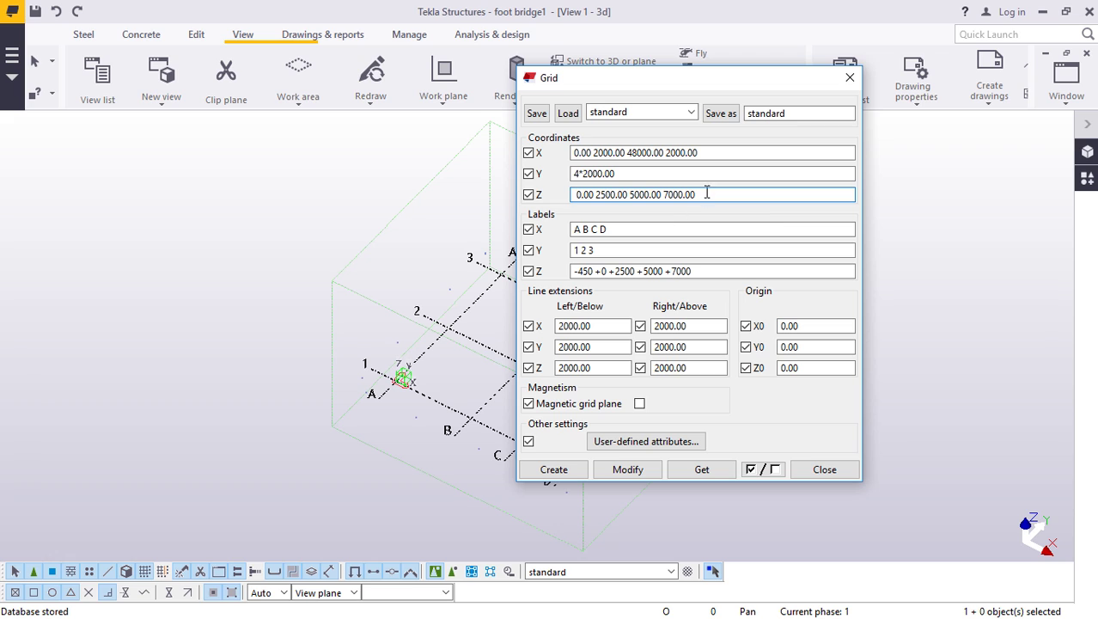
left_click_drag(706, 194, 571, 195)
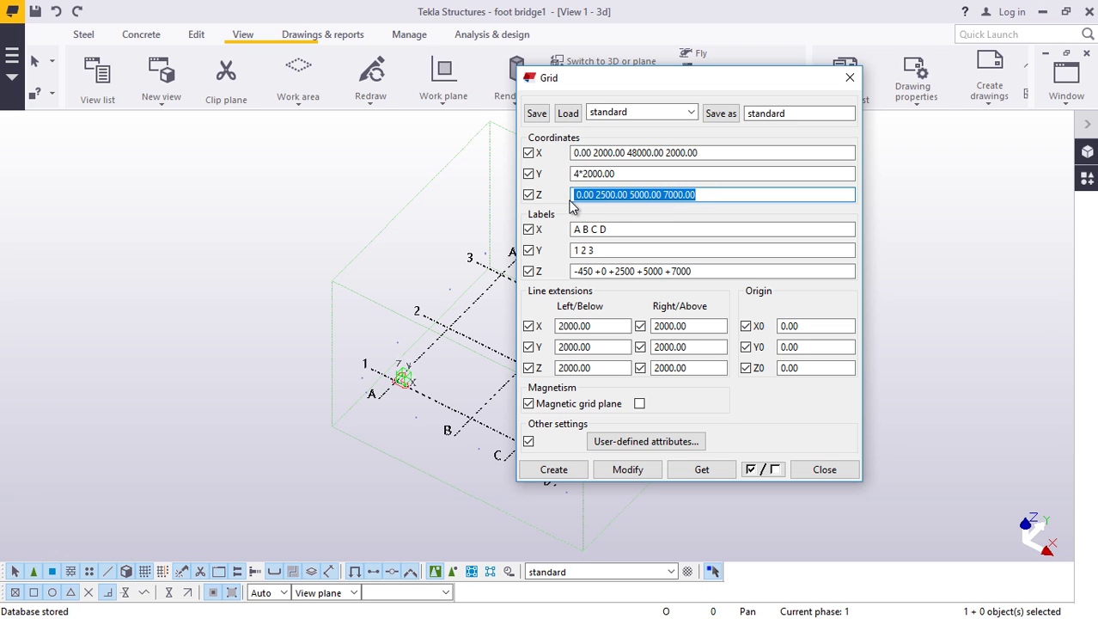
type("0.000")
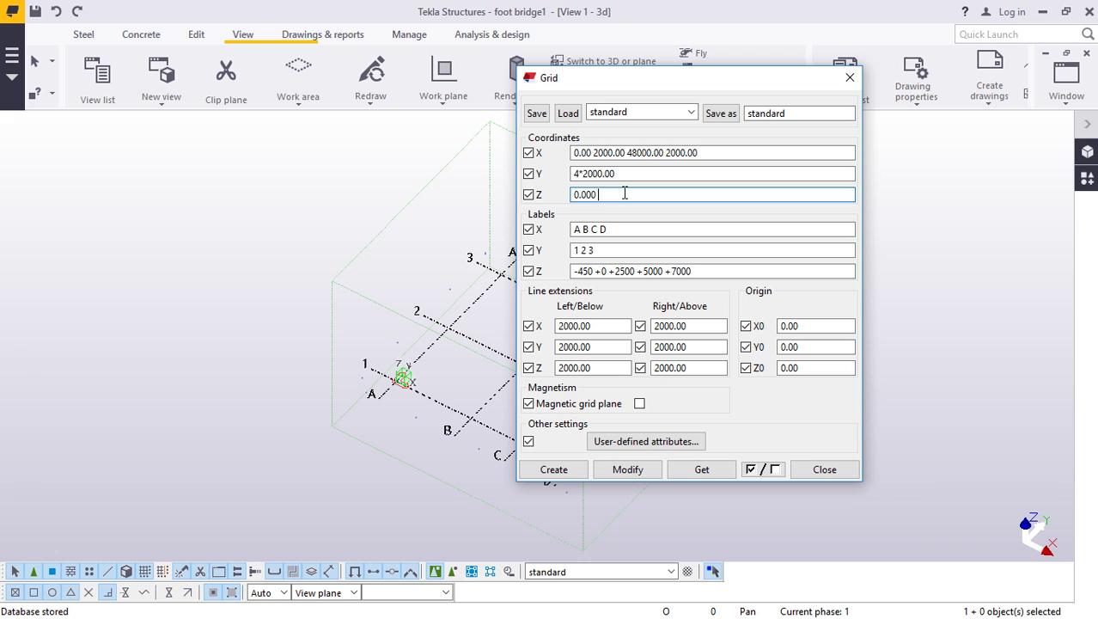
type("2000 5000 7000 10000 12500")
- Extend the grid's X labels to run from A through Q and its Y labels to 1 2 3 4
left_click(613, 229)
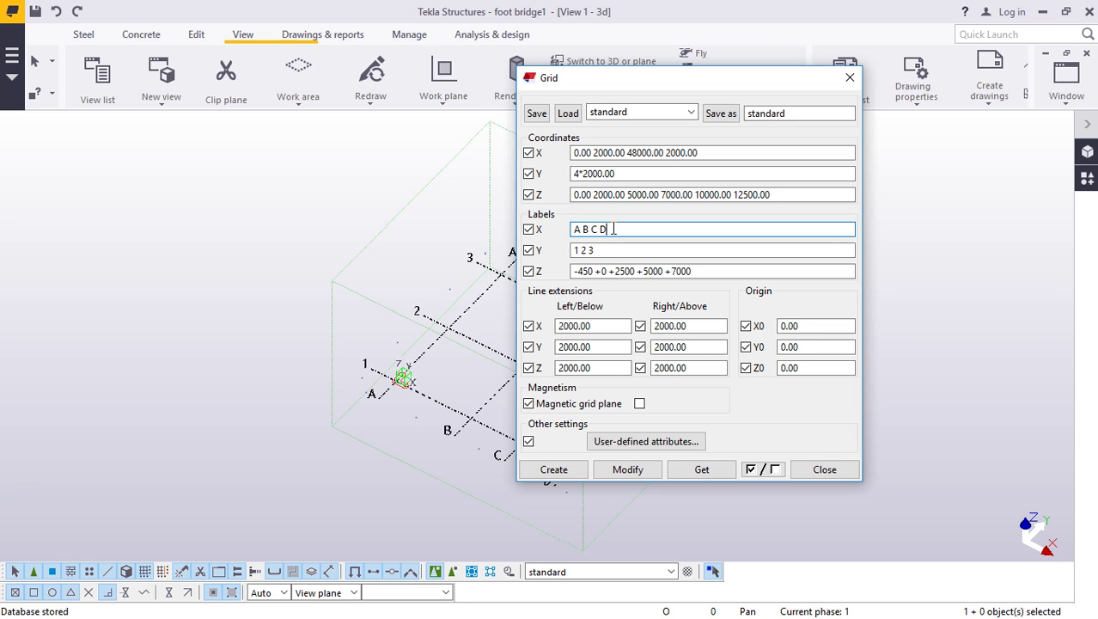
type("e")
key("BackSpace")
type("E F G H I J K L M N O P Q")
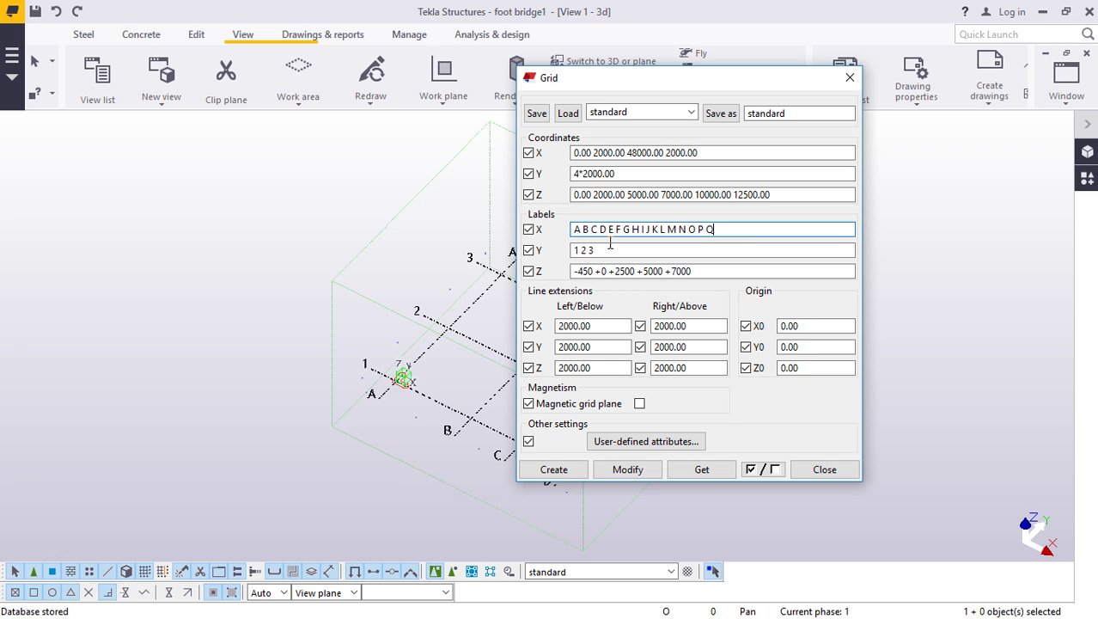
left_click(613, 255)
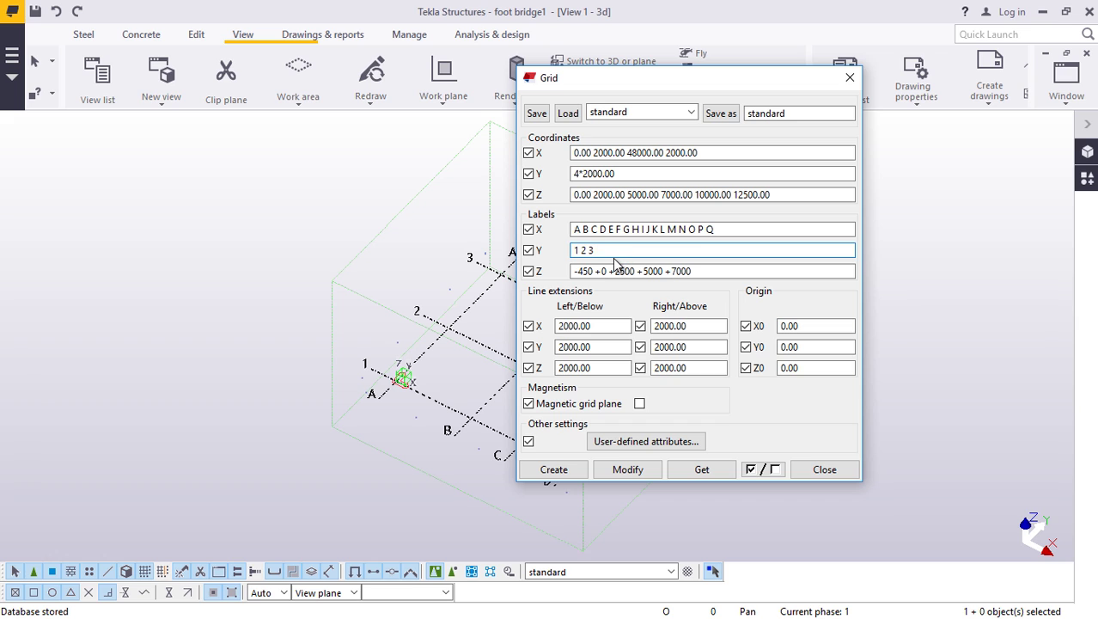
type("4")
- Set the grid's Z labels to +0 +20000 +5000 +7000 +10000 +12500
left_click(598, 273)
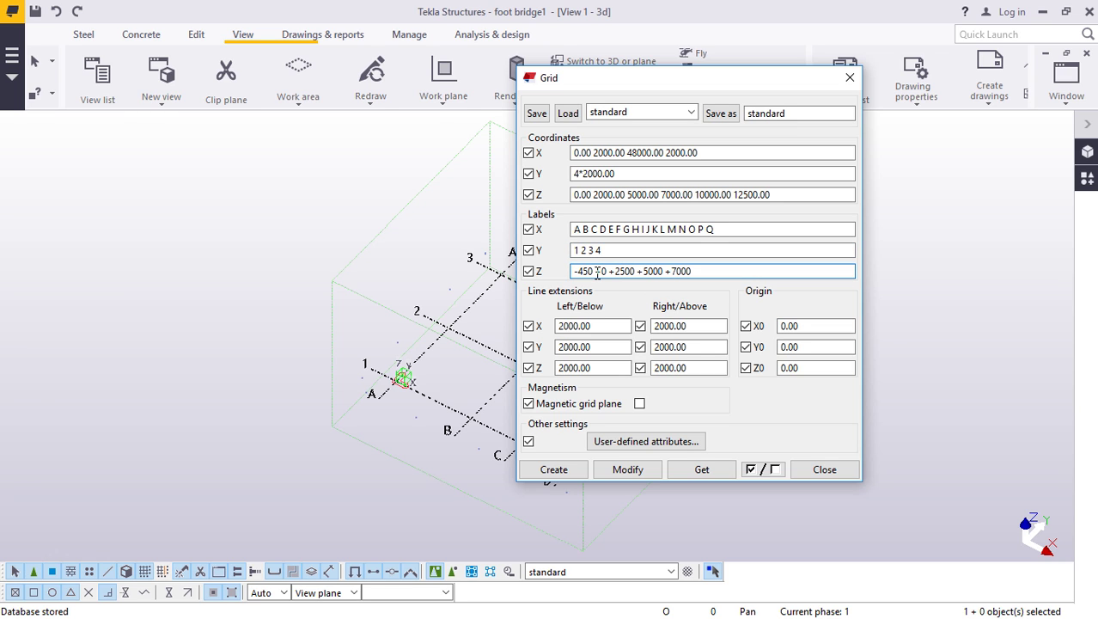
key("BackSpace")
key("BackSpace")
key("BackSpace")
key("BackSpace")
key("BackSpace")
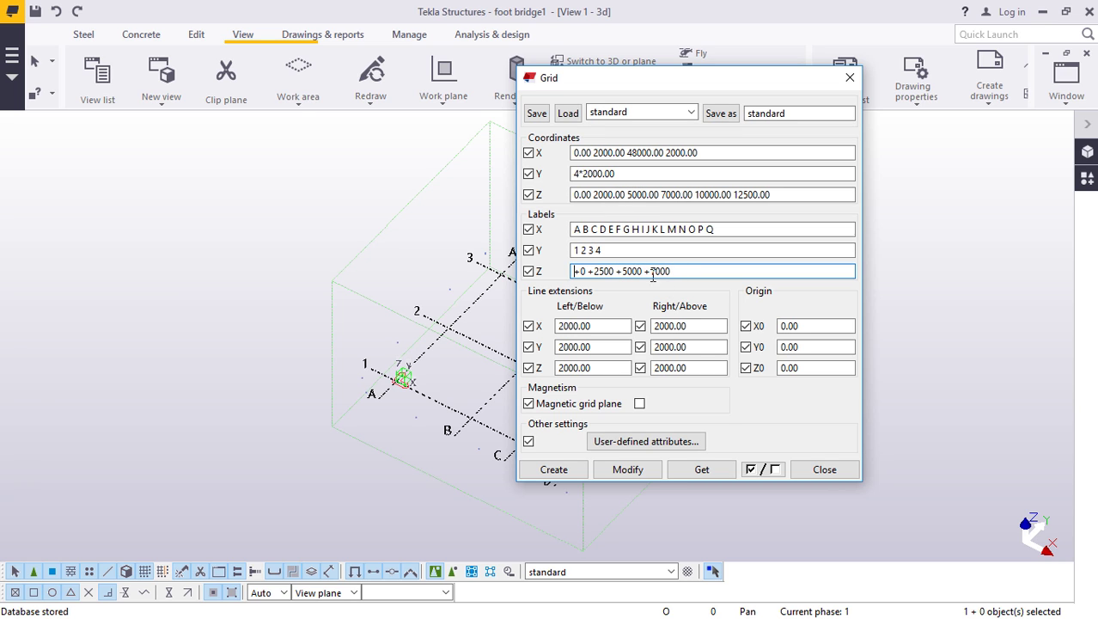
left_click(616, 272)
key("BackSpace")
key("BackSpace")
key("BackSpace")
type("0000")
left_click(646, 273)
key("BackSpace")
key("BackSpace")
key("BackSpace")
key("BackSpace")
type("5000")
key("Right")
key("Right")
key("Right")
key("Right")
key("BackSpace")
key("BackSpace")
key("BackSpace")
key("BackSpace")
type("7000 +10000 +12")
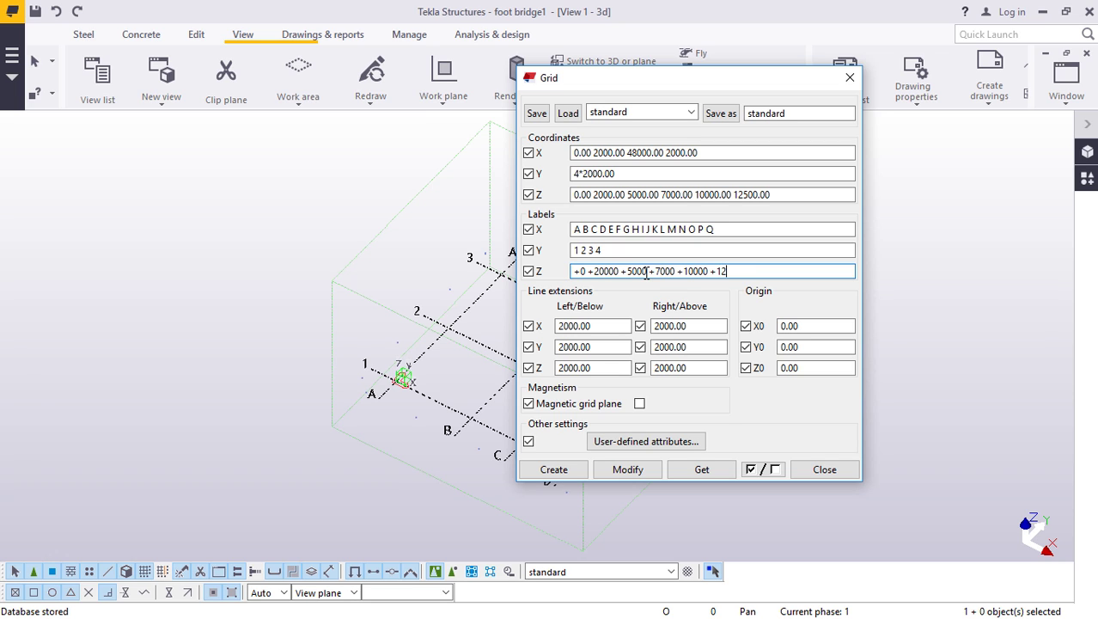
type("500")
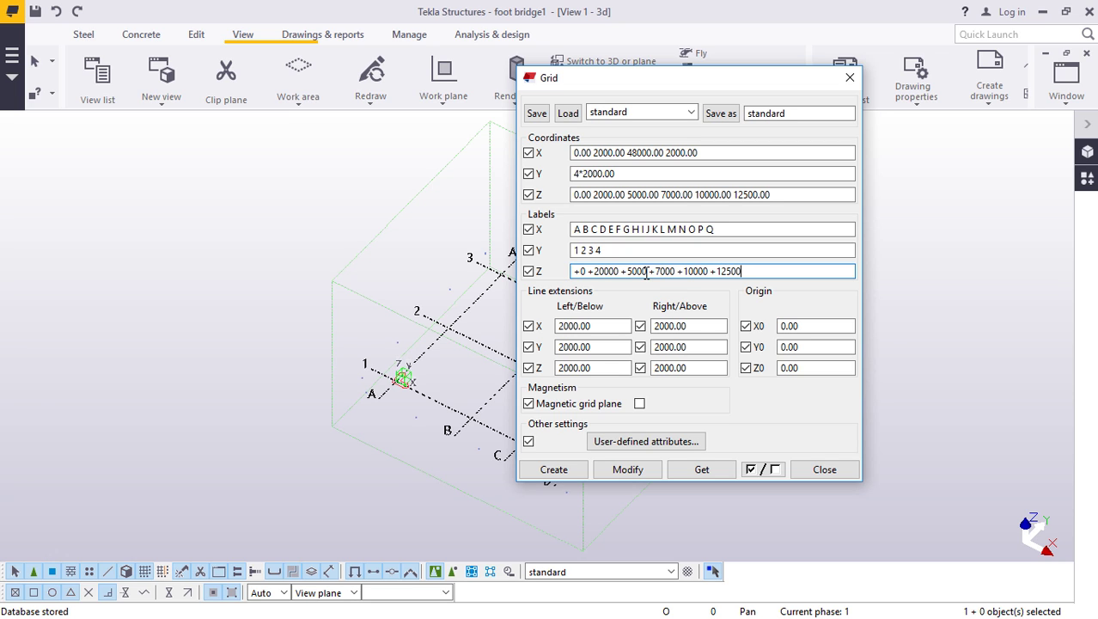
- Set the left/below line extensions to 5000 for X, 5000 for Y and 2000 for Z
left_click(594, 327)
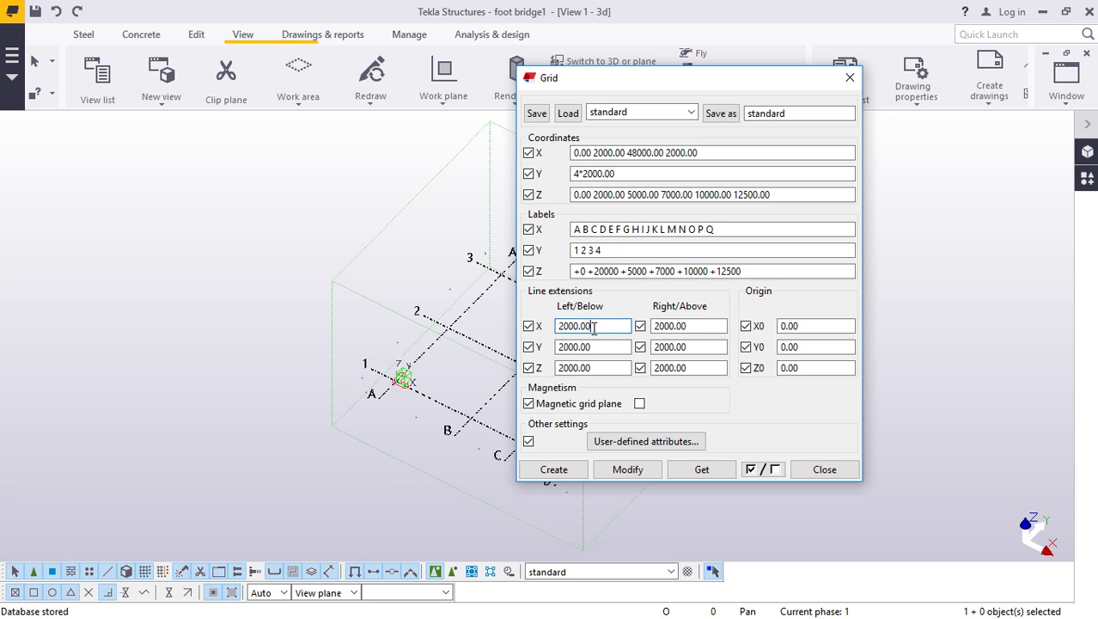
key("BackSpace")
key("BackSpace")
key("BackSpace")
key("BackSpace")
key("BackSpace")
key("BackSpace")
key("BackSpace")
left_click(603, 348)
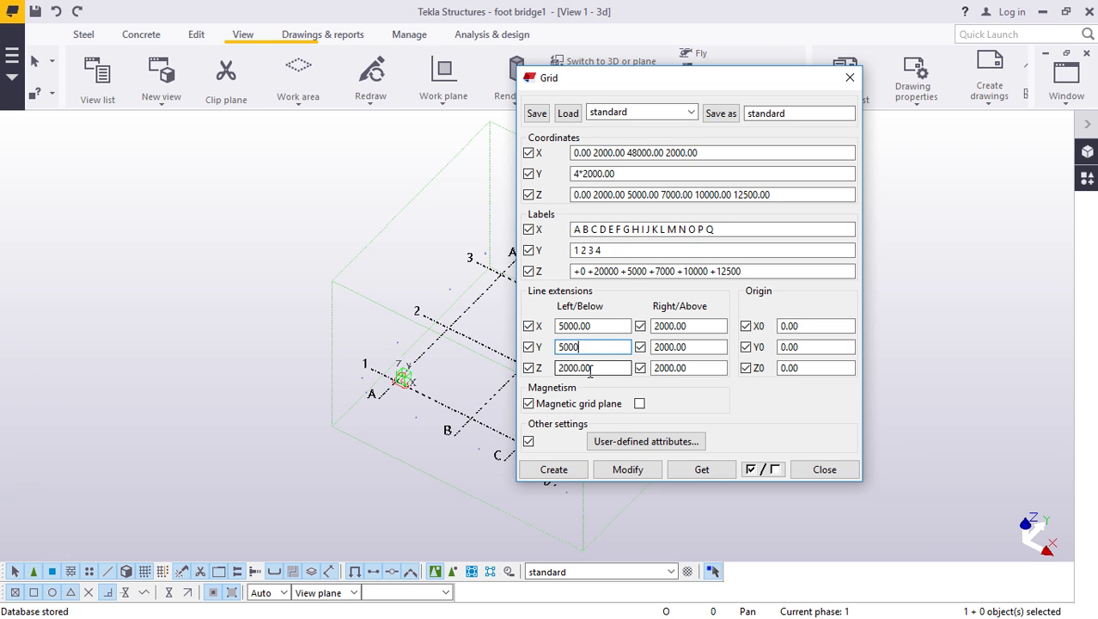
left_click(595, 368)
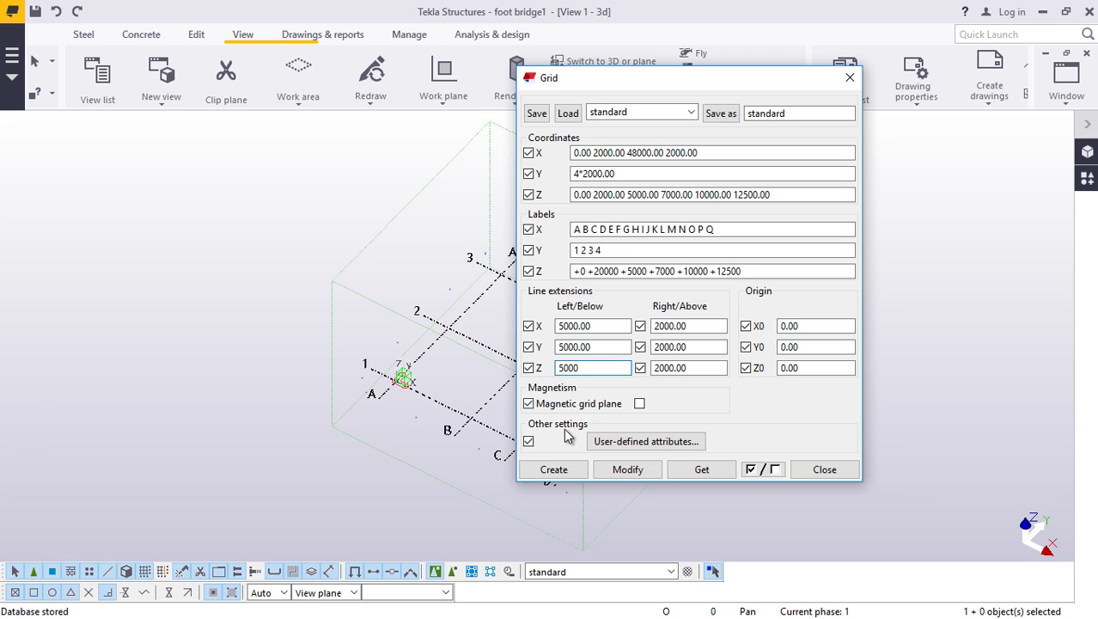
left_click_drag(584, 368, 553, 370)
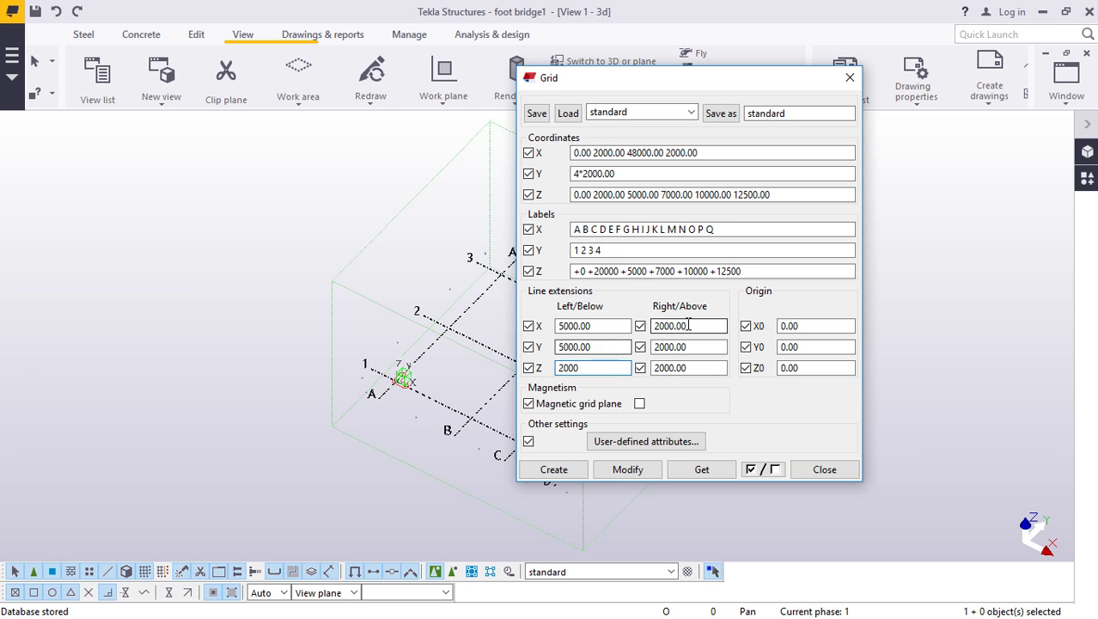
- Set the right/above line extensions for X, Y and Z to 5000 and apply the changed settings to the existing grid
left_click_drag(713, 327, 645, 332)
type("50")
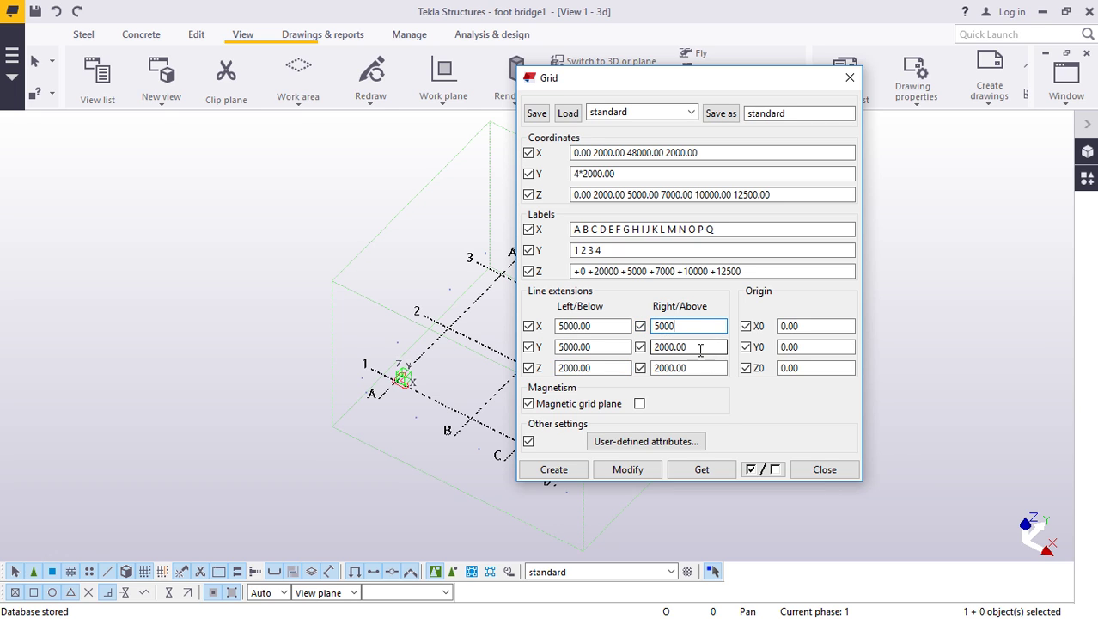
left_click_drag(699, 349, 643, 354)
type("5000")
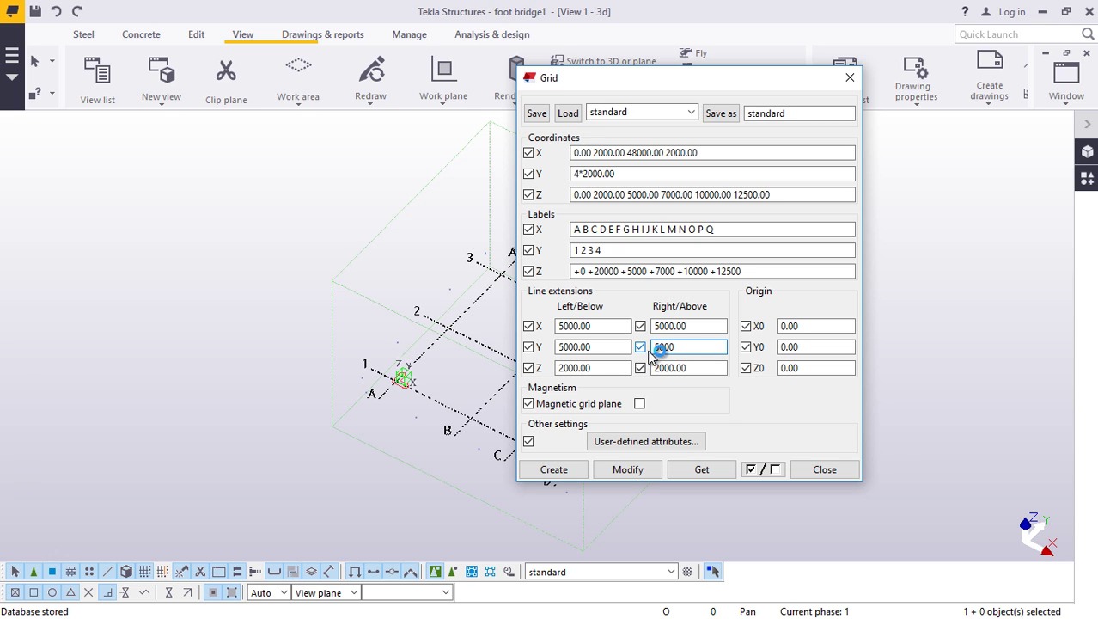
left_click_drag(699, 368, 675, 367)
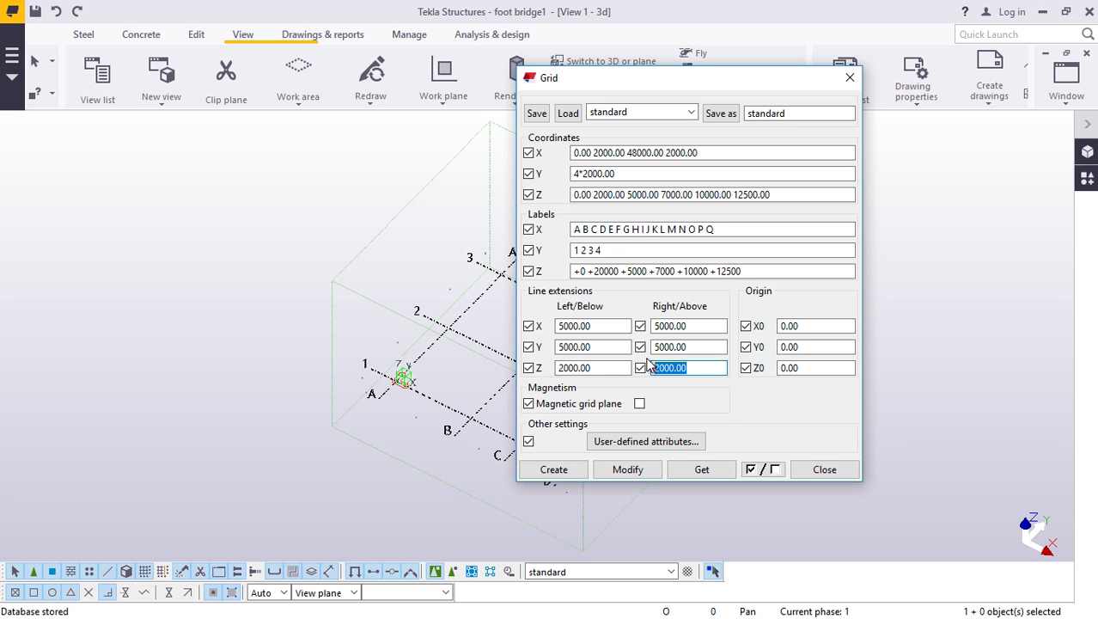
type("50")
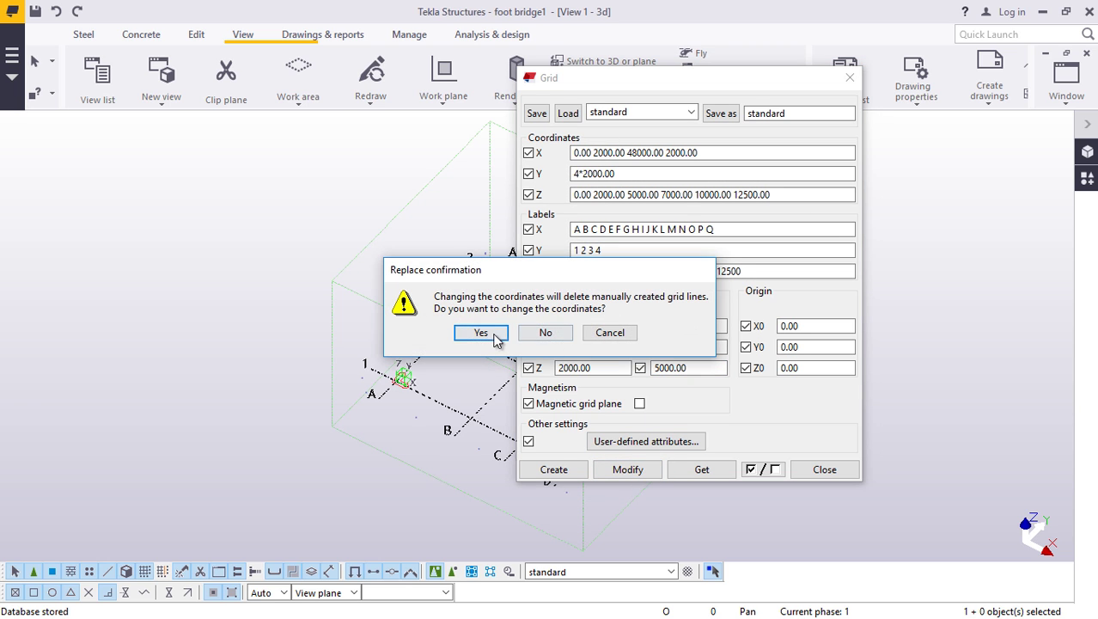
left_click(488, 334)
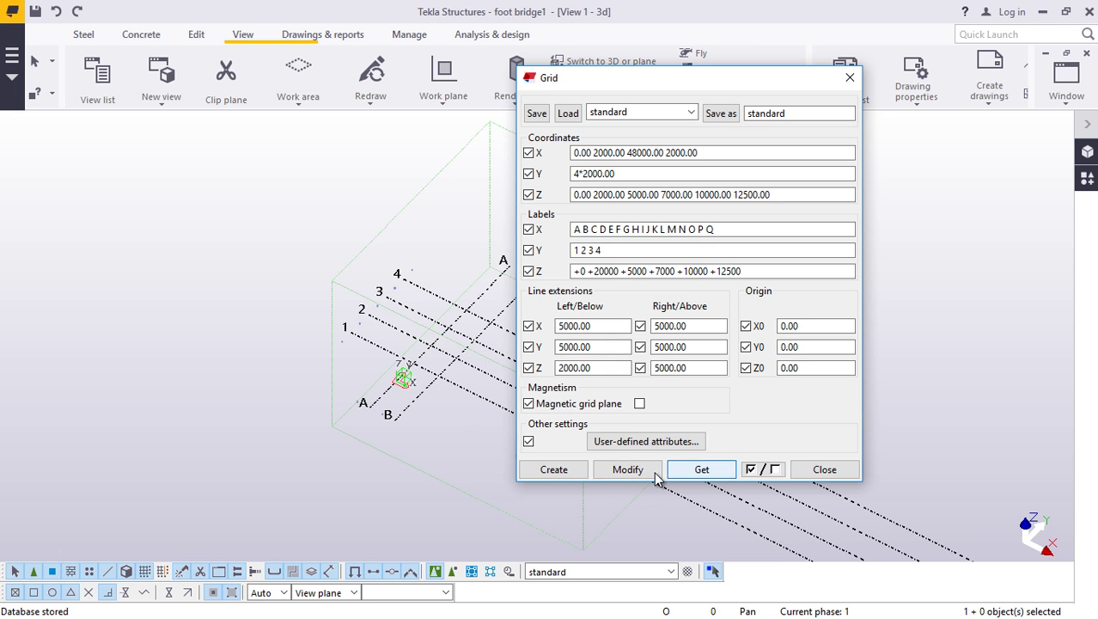
left_click(821, 469)
- Fit the work area to the entire model so it encloses the modified grid
scroll(590, 386, "down", 7)
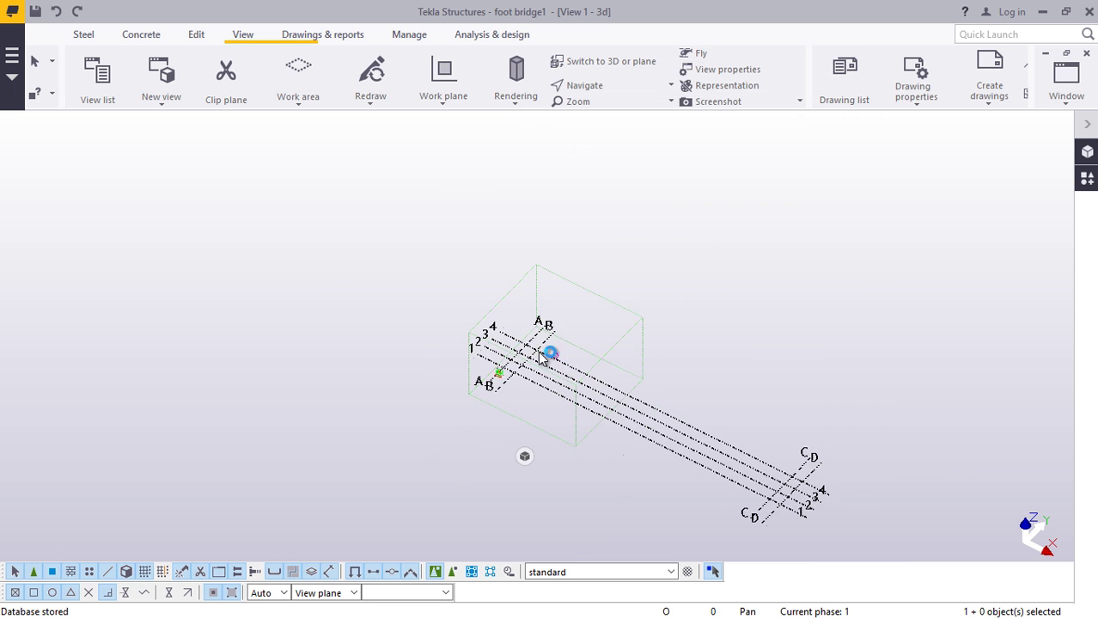
scroll(590, 386, "up", 4)
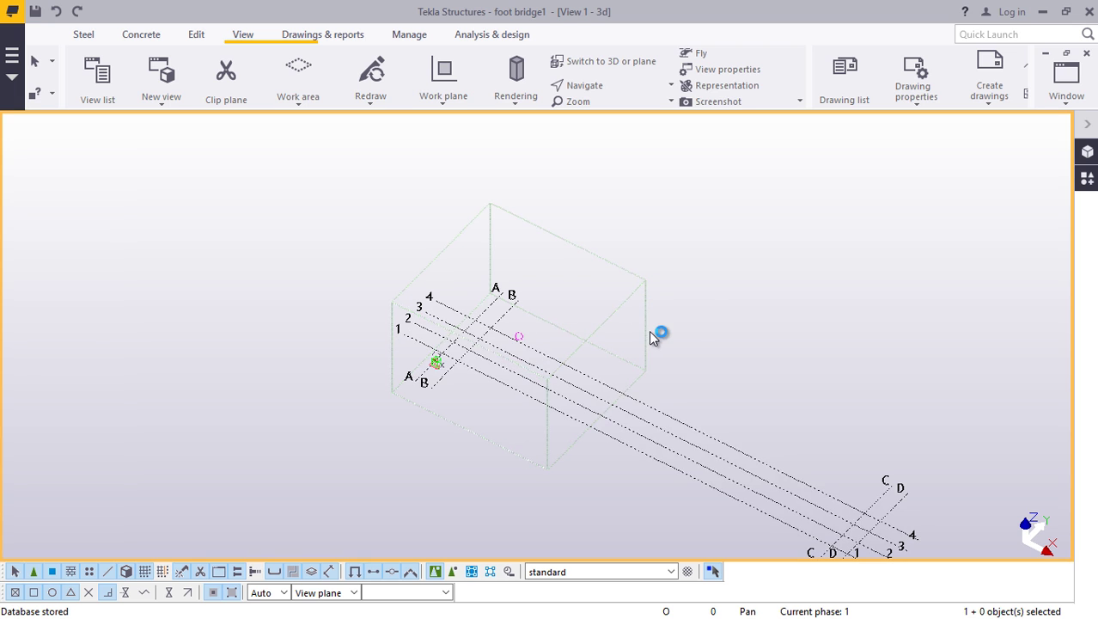
right_click(650, 334)
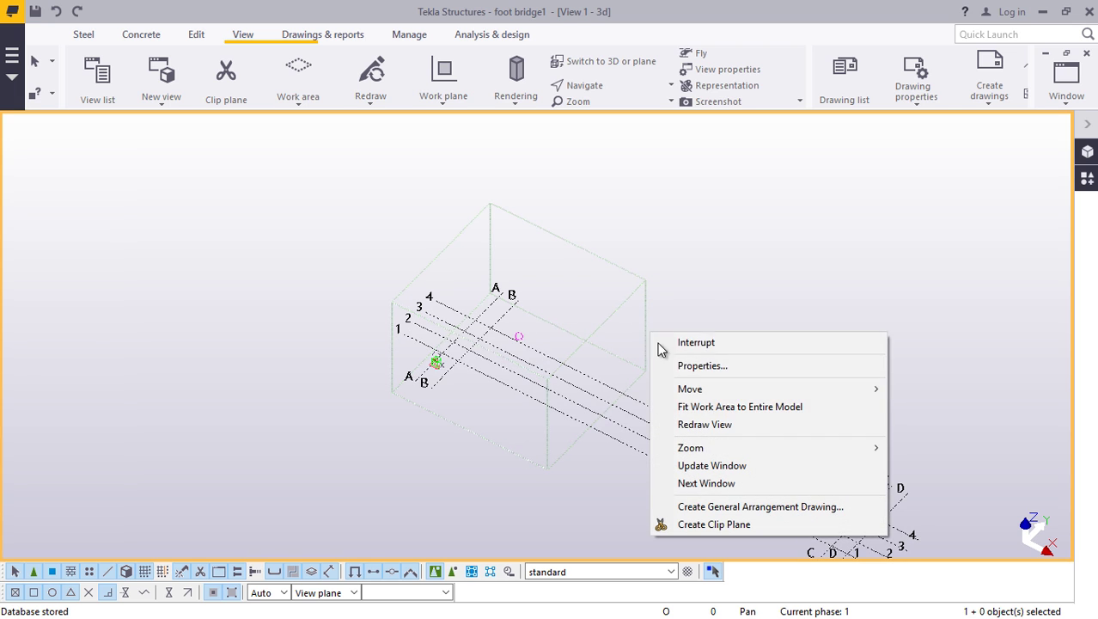
left_click(721, 406)
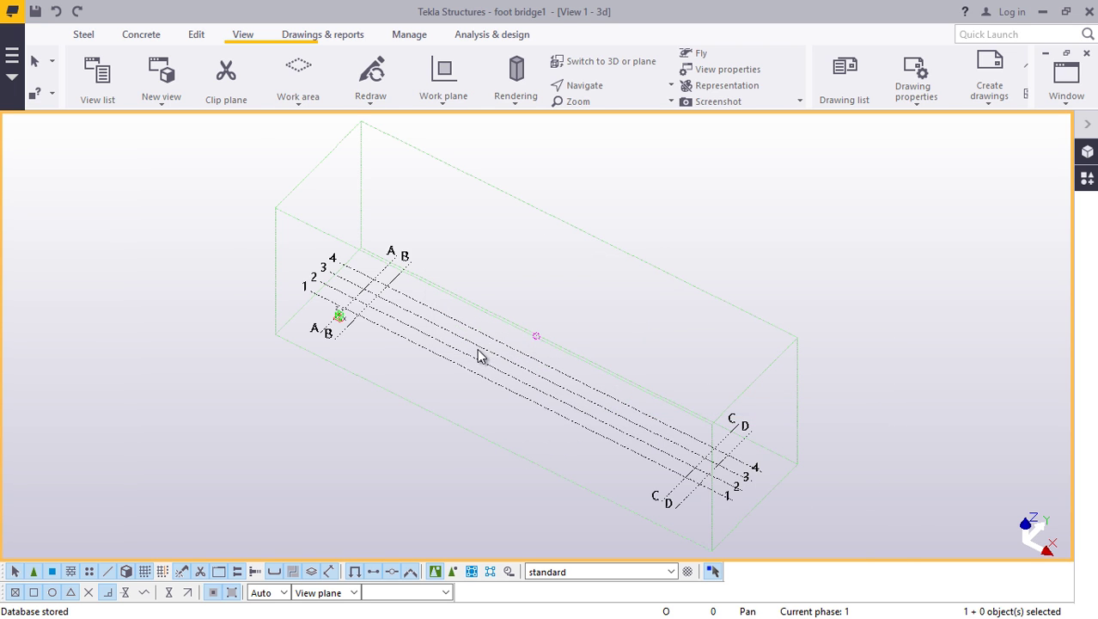
- Create named views along all grid lines of the selected grid, using the standard plan and elevation settings
scroll(477, 348, "up", 2)
scroll(335, 309, "up", 5)
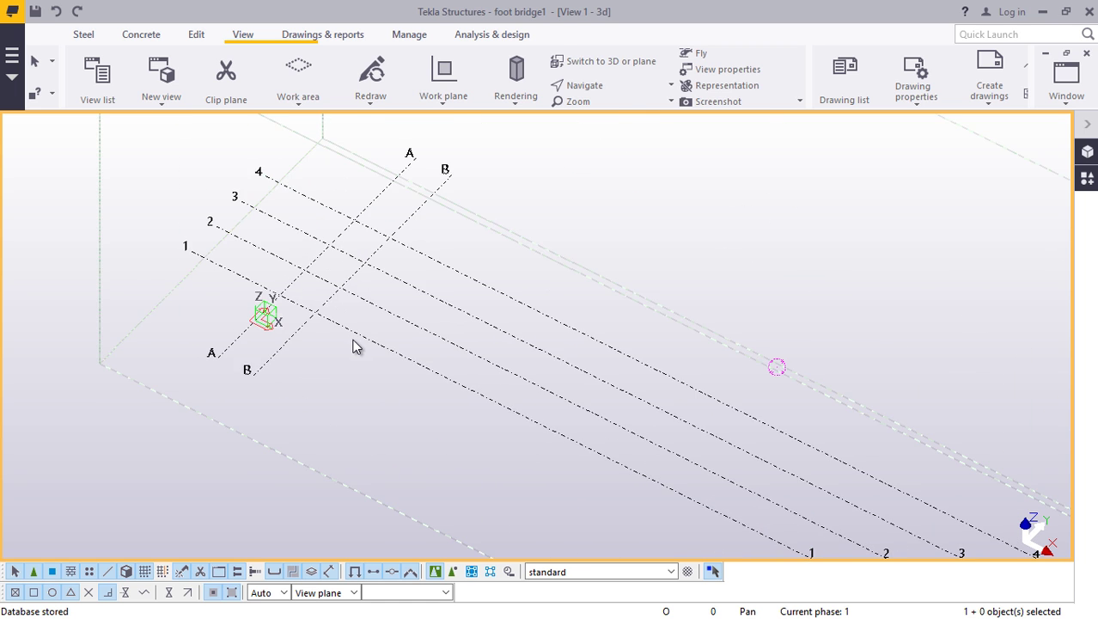
scroll(348, 342, "down", 3)
scroll(366, 352, "down", 5)
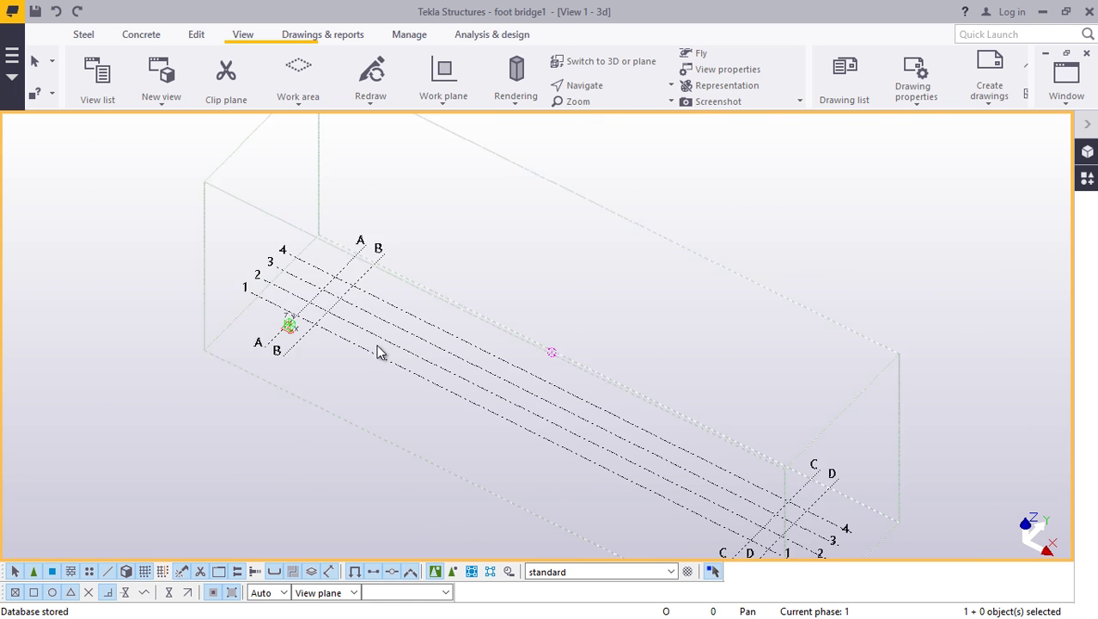
right_click(385, 357)
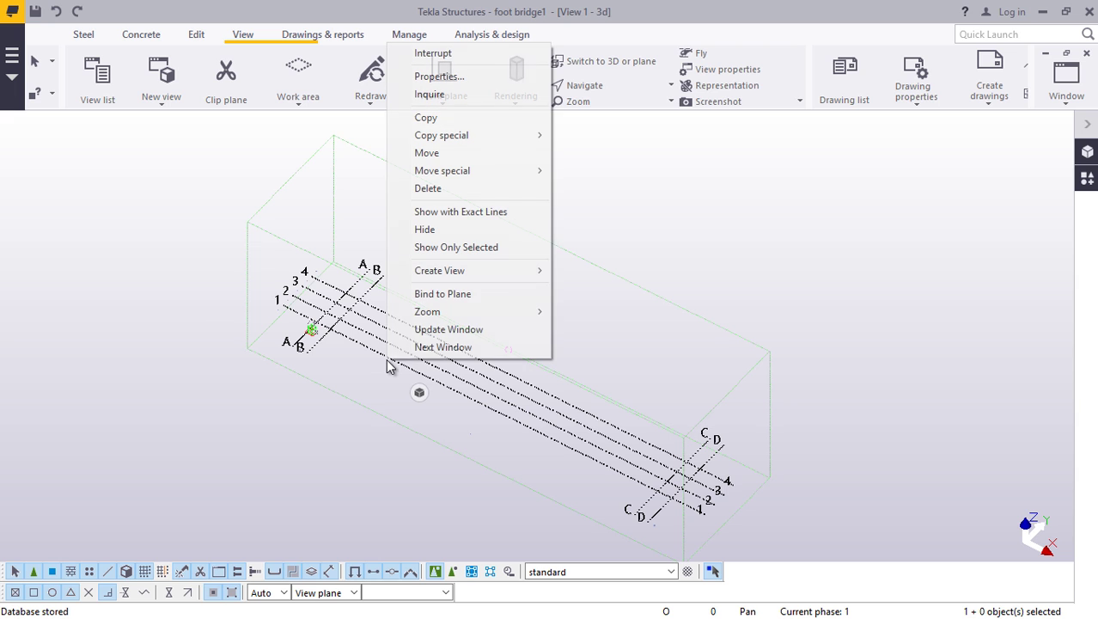
left_click(455, 277)
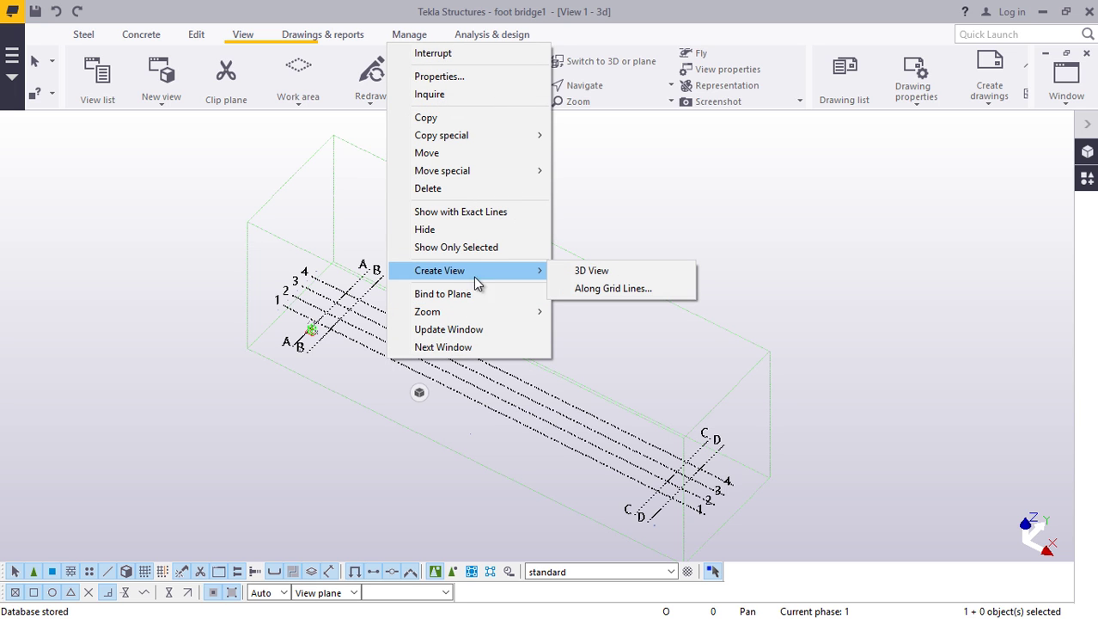
left_click(587, 289)
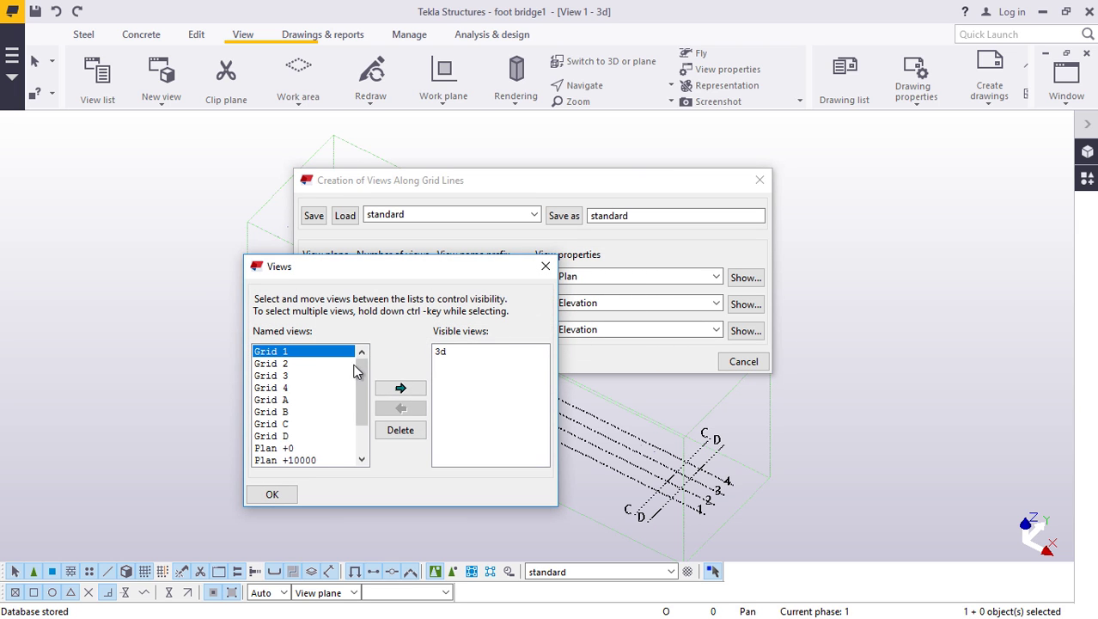
- Make the named views Grid 1 and Grid D visible and finish creating the grid line views
left_click(410, 393)
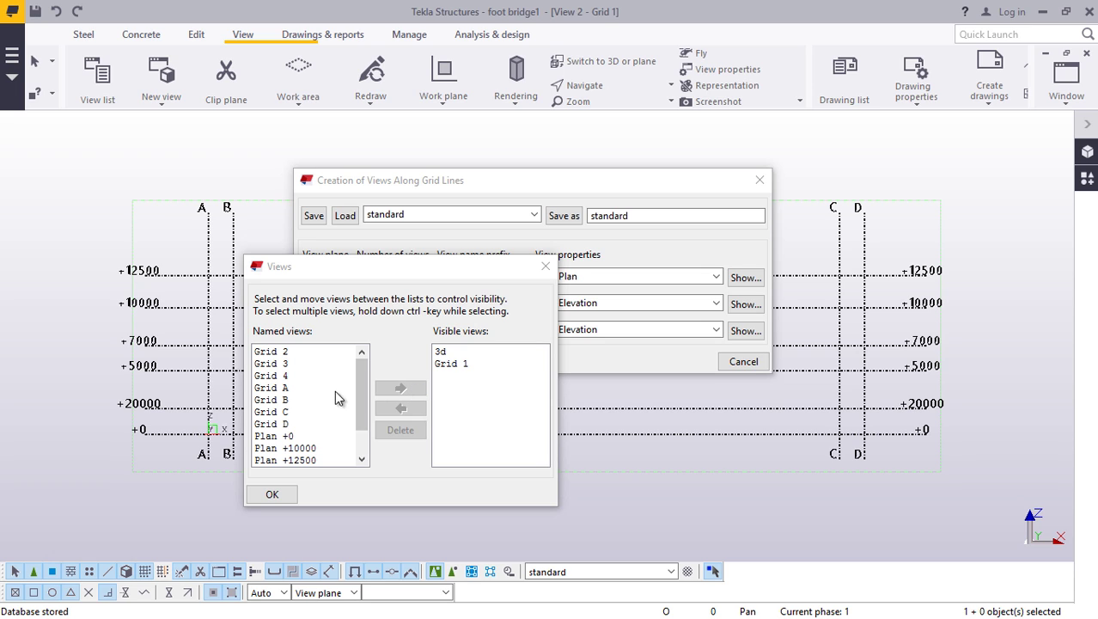
left_click(283, 425)
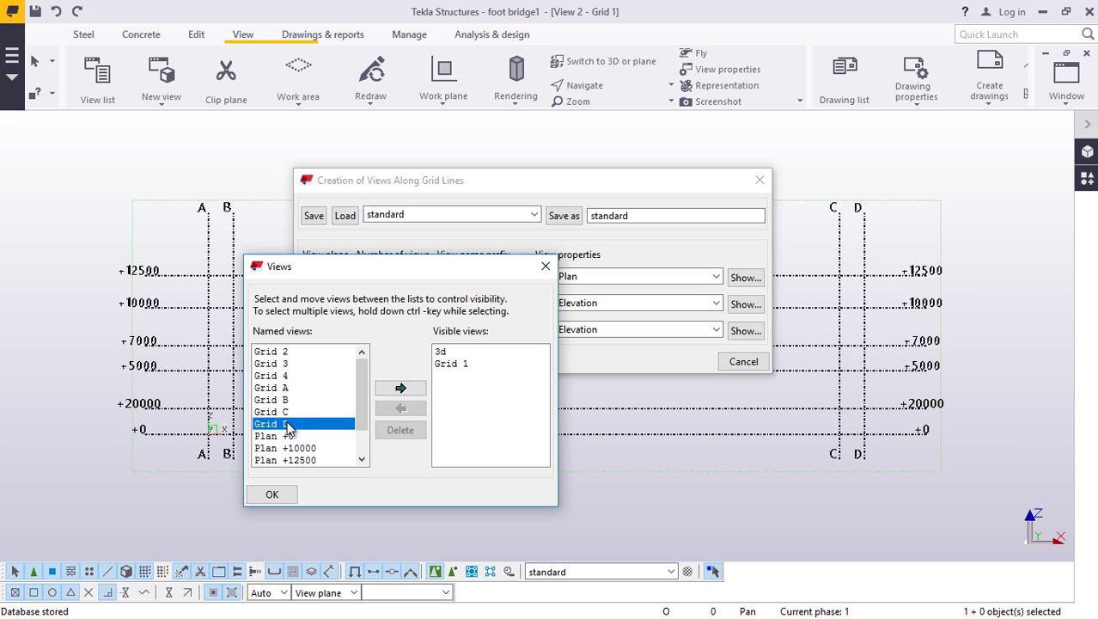
left_click(404, 388)
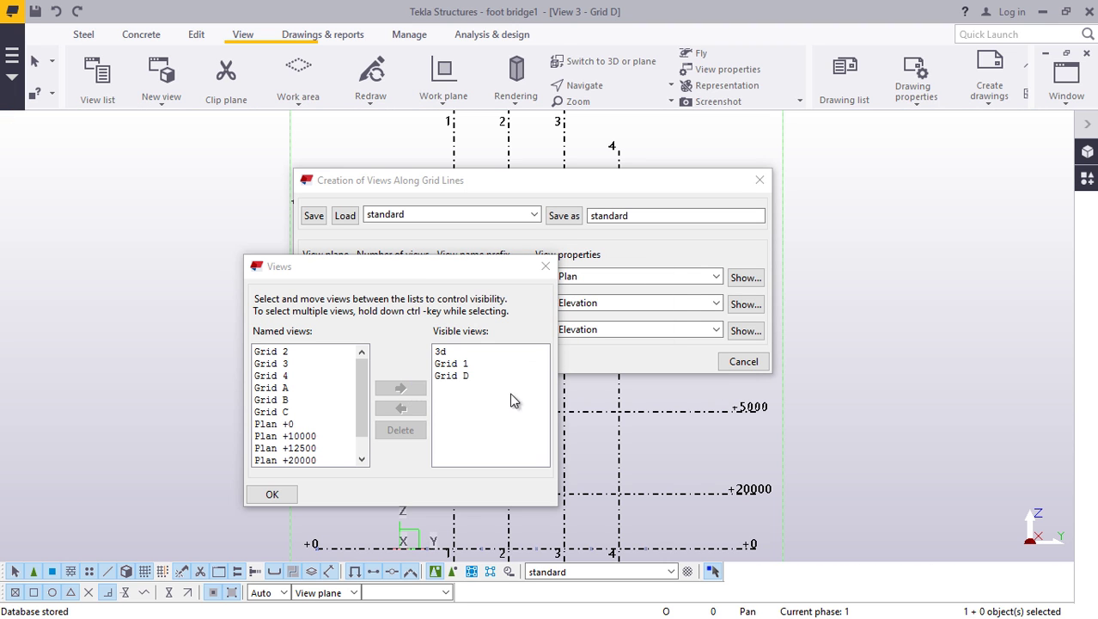
left_click(271, 494)
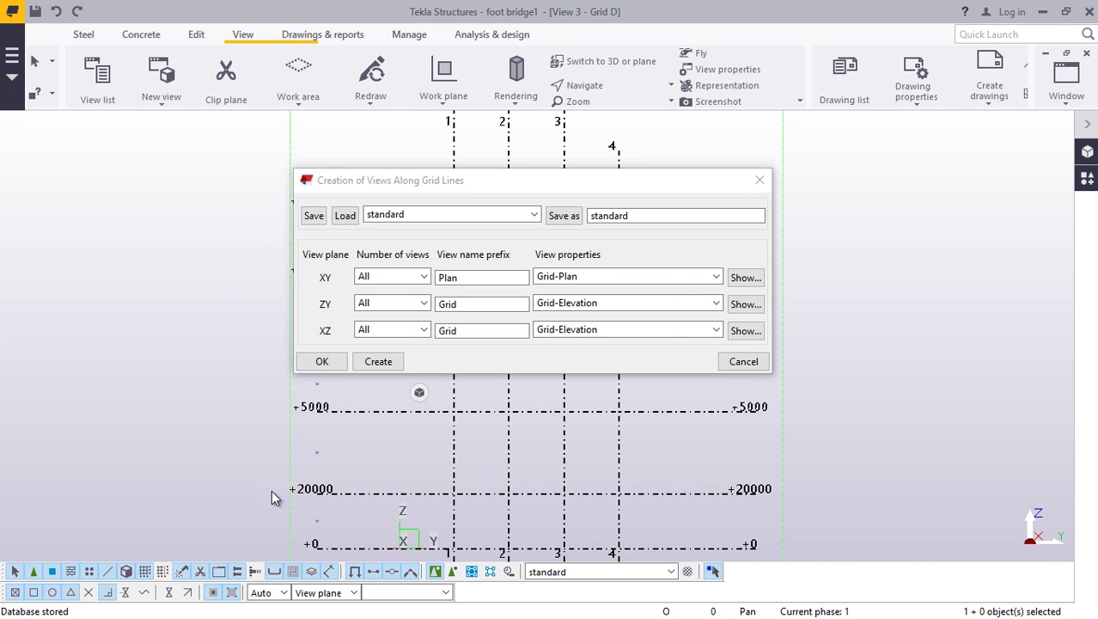
left_click(359, 358)
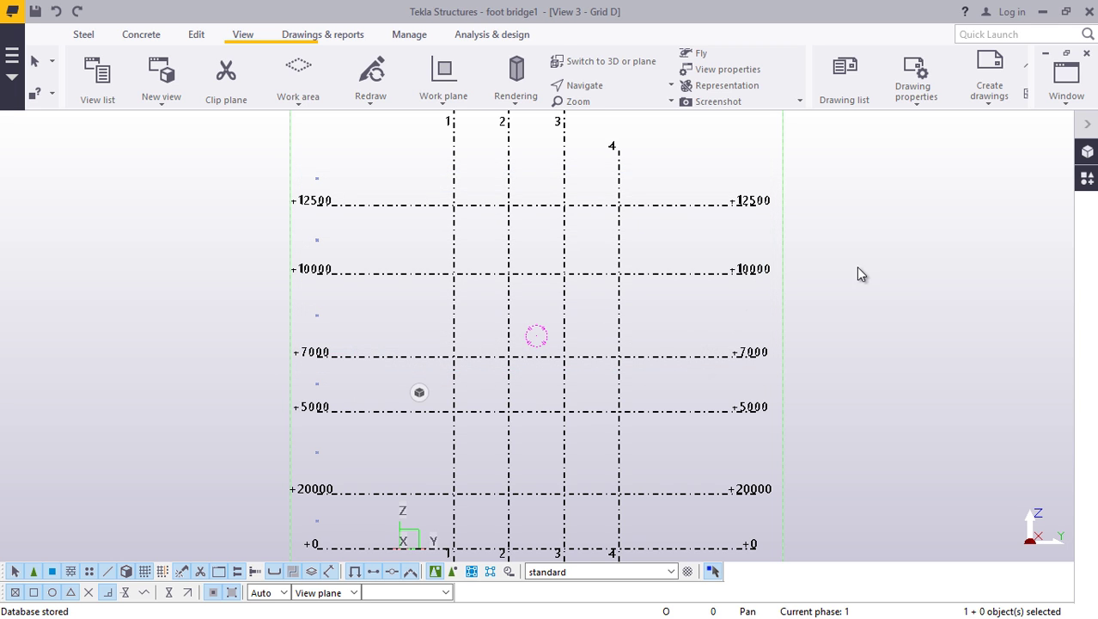
- Set the grid's left/below Z line extension to 5000 and apply the change to the existing grid
scroll(401, 395, "down", 2)
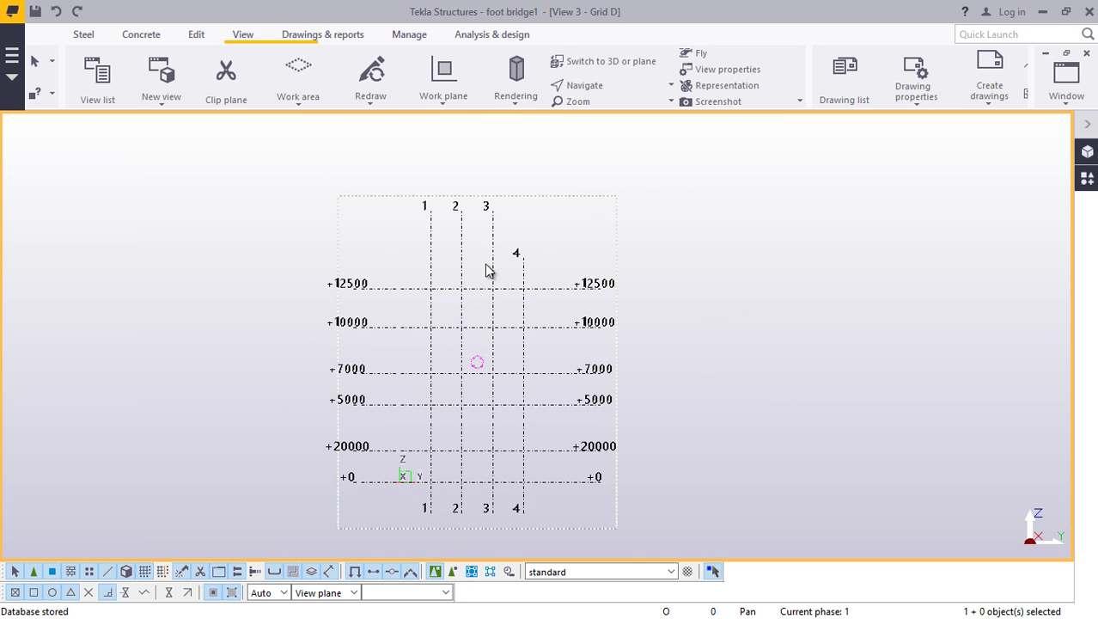
scroll(502, 254, "up", 3)
scroll(517, 257, "down", 3)
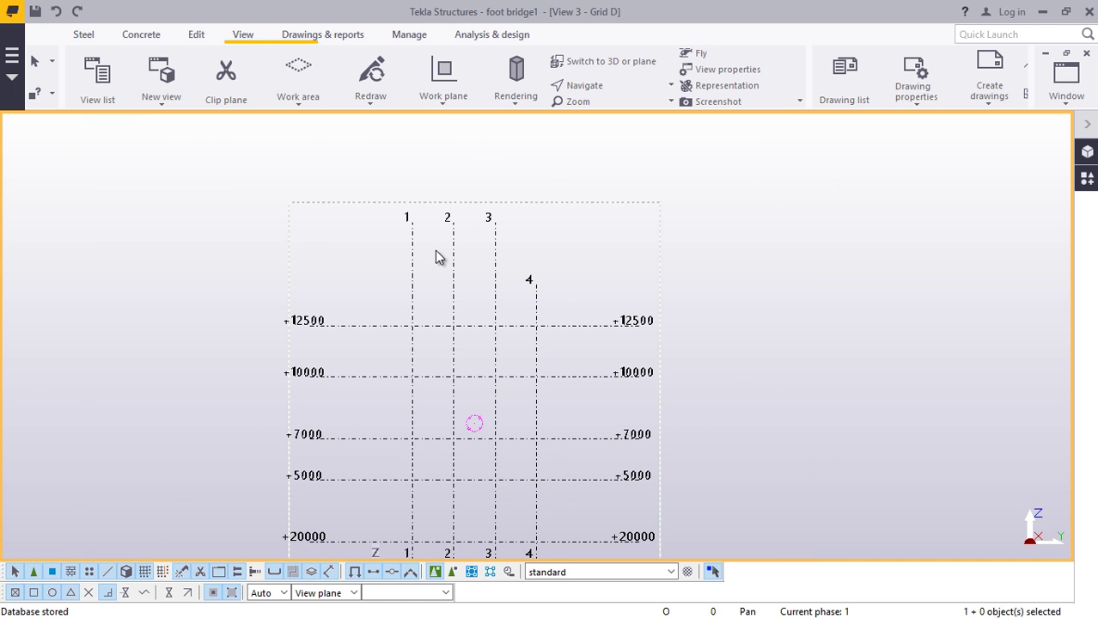
scroll(440, 233, "up", 1)
scroll(439, 233, "up", 1)
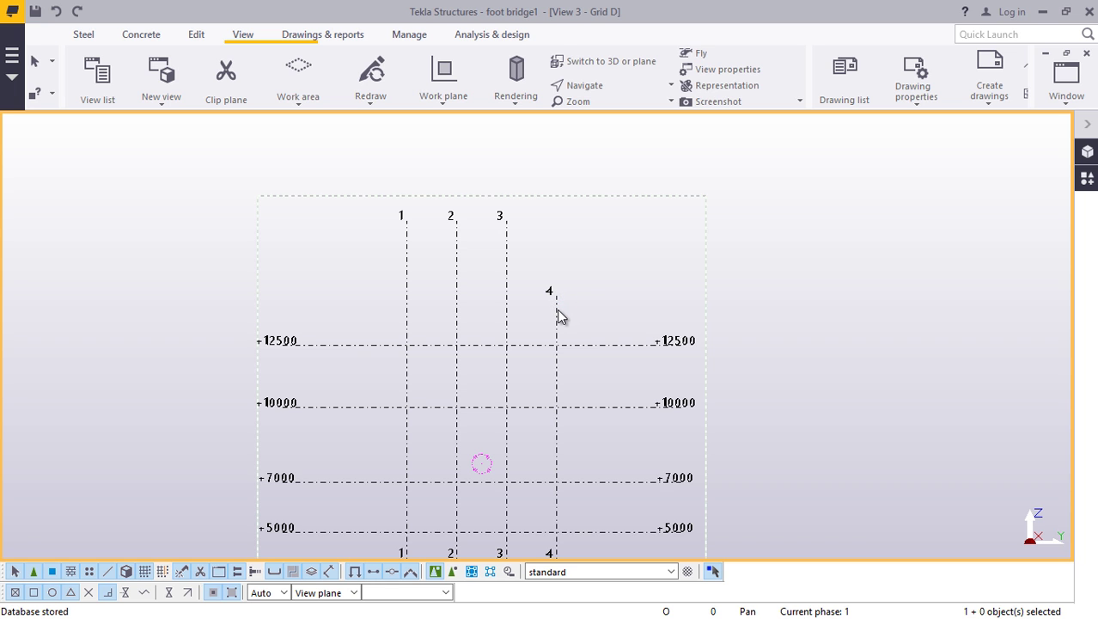
double_click(562, 319)
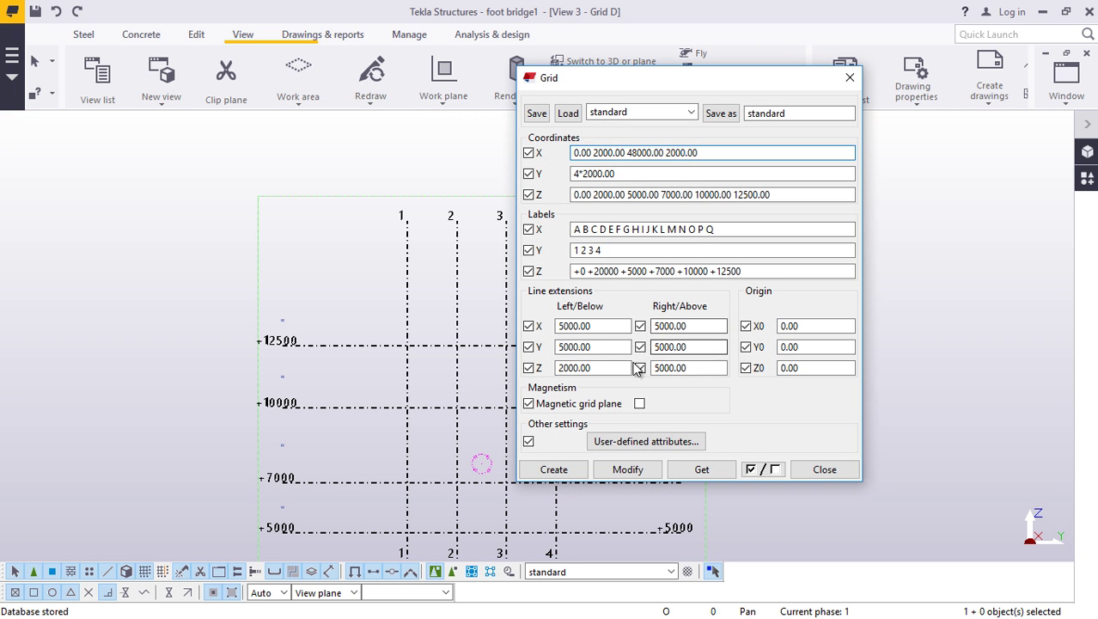
left_click(589, 371)
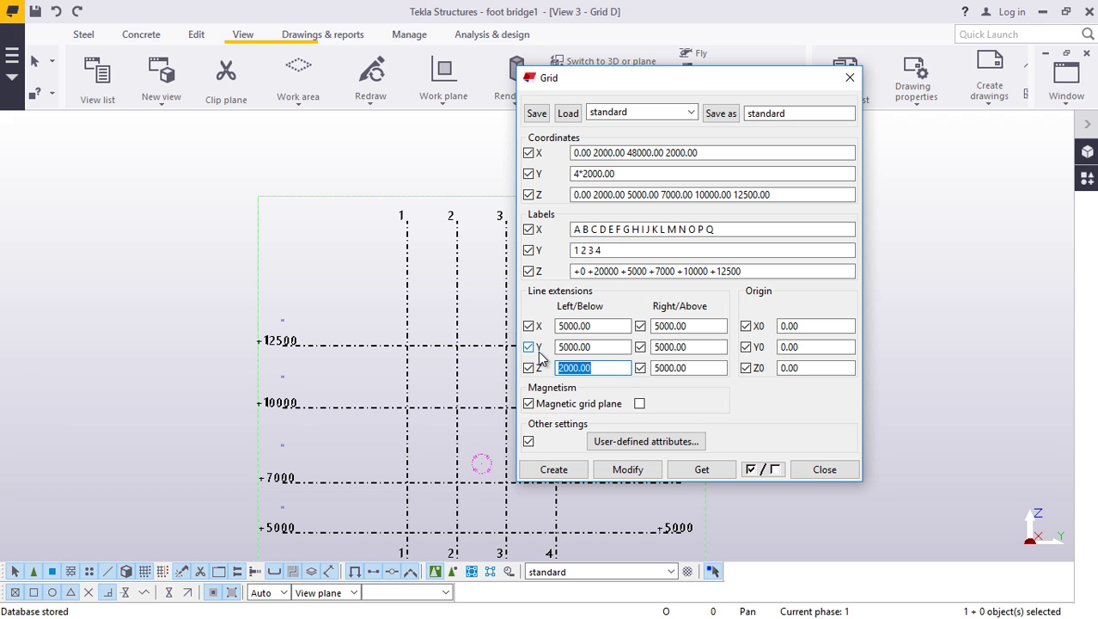
type("50")
left_click(638, 469)
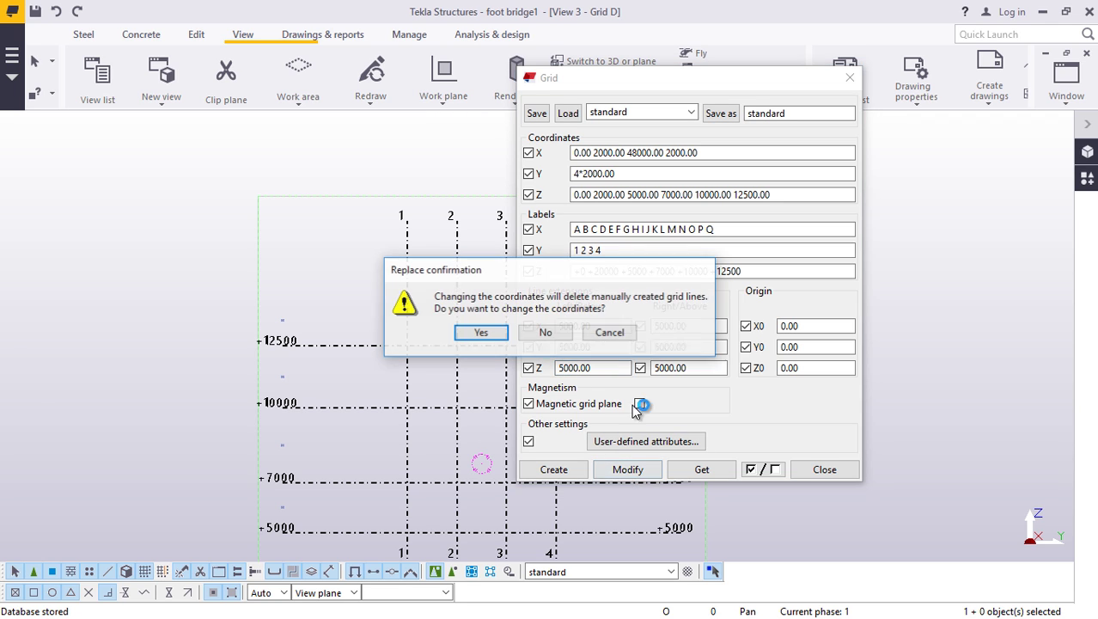
left_click(480, 335)
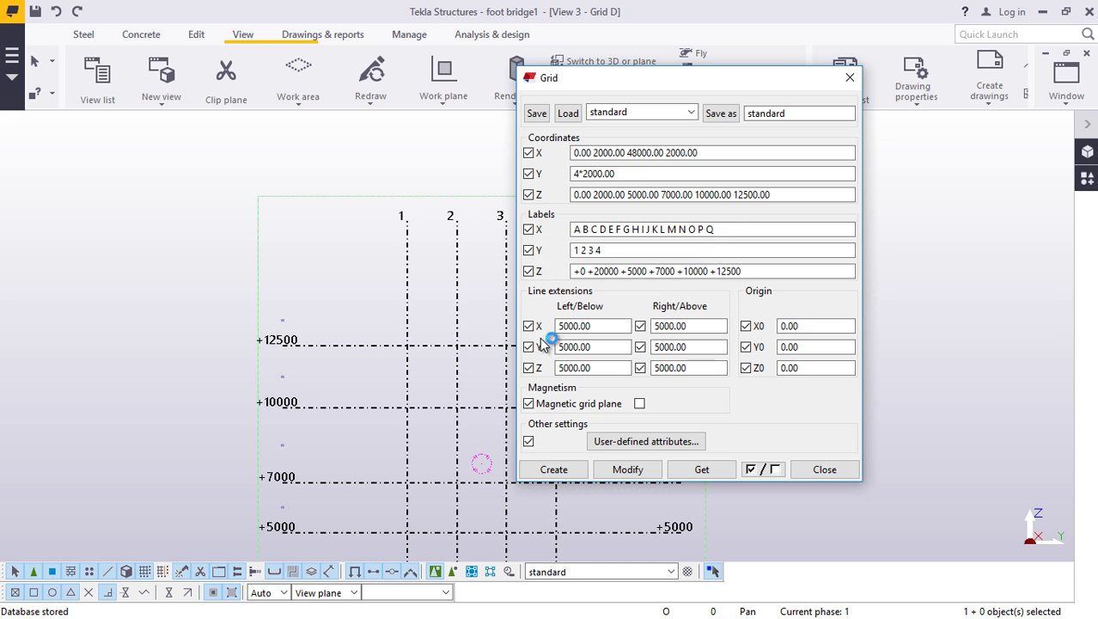
left_click(831, 470)
left_click(767, 224)
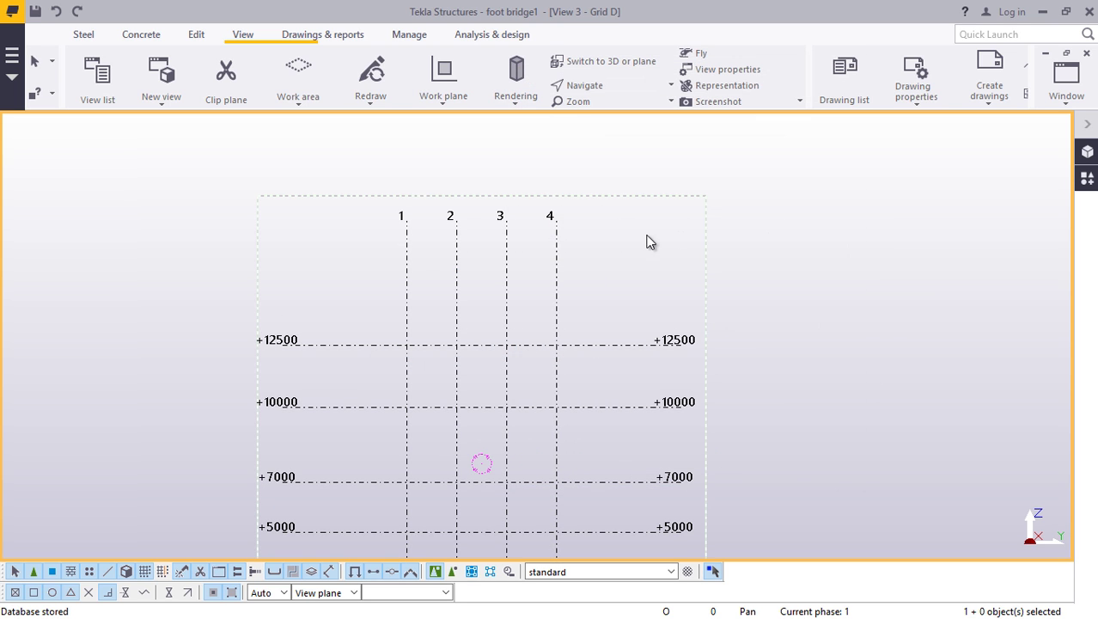
- Switch from the Grid D view back to the 3d view
scroll(490, 318, "down", 4)
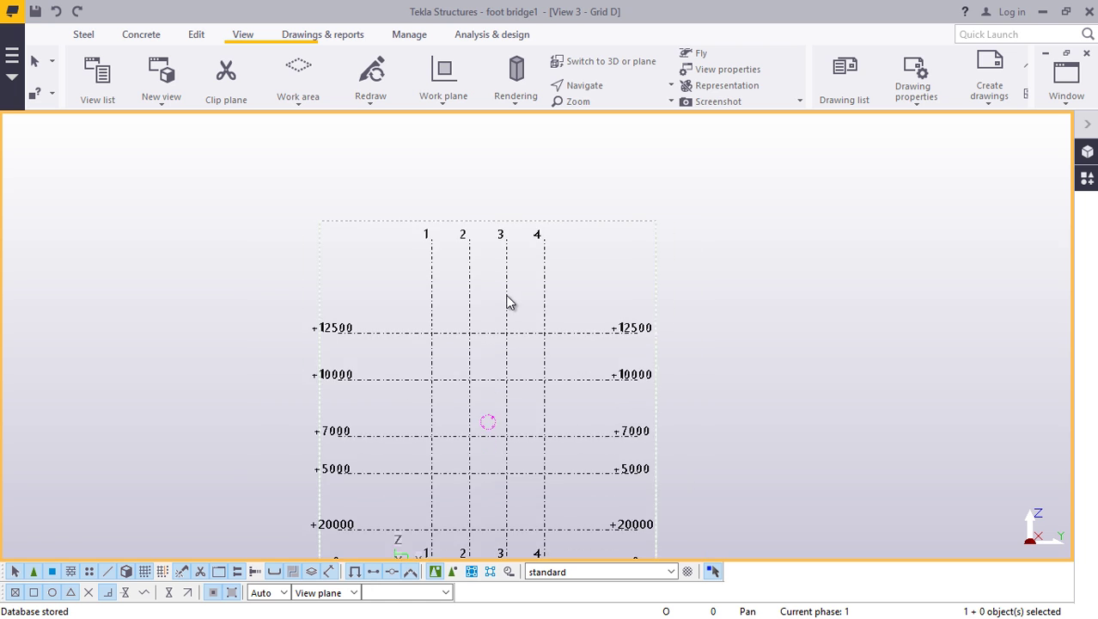
left_click(1066, 110)
left_click(1030, 190)
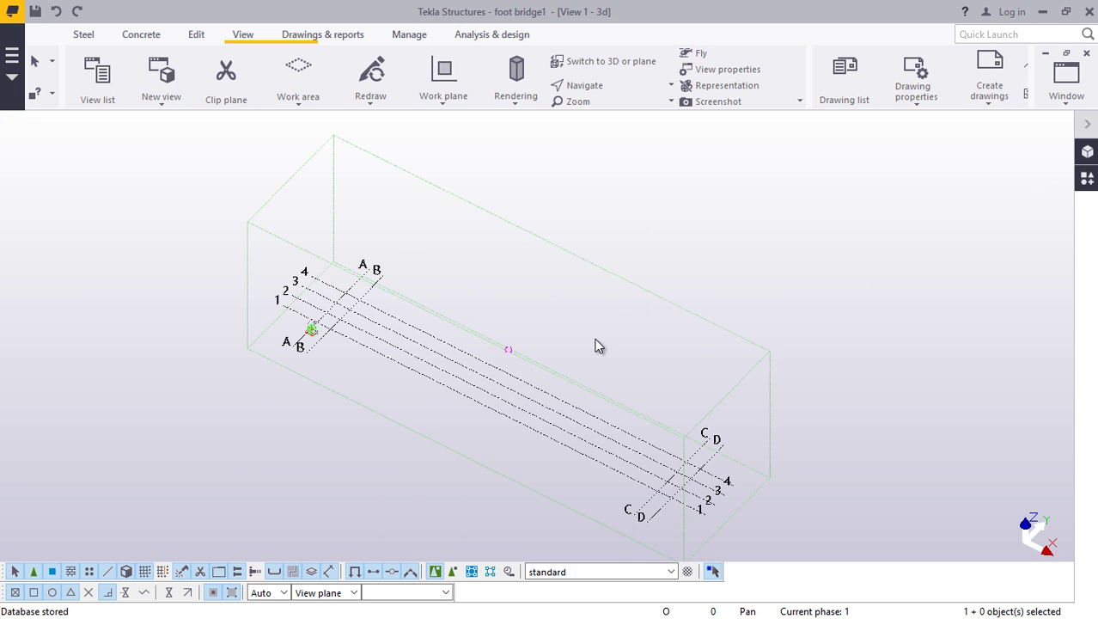
- Examine where grid lines A and B cross grid lines 1 to 4 in the 3d view
scroll(417, 304, "up", 5)
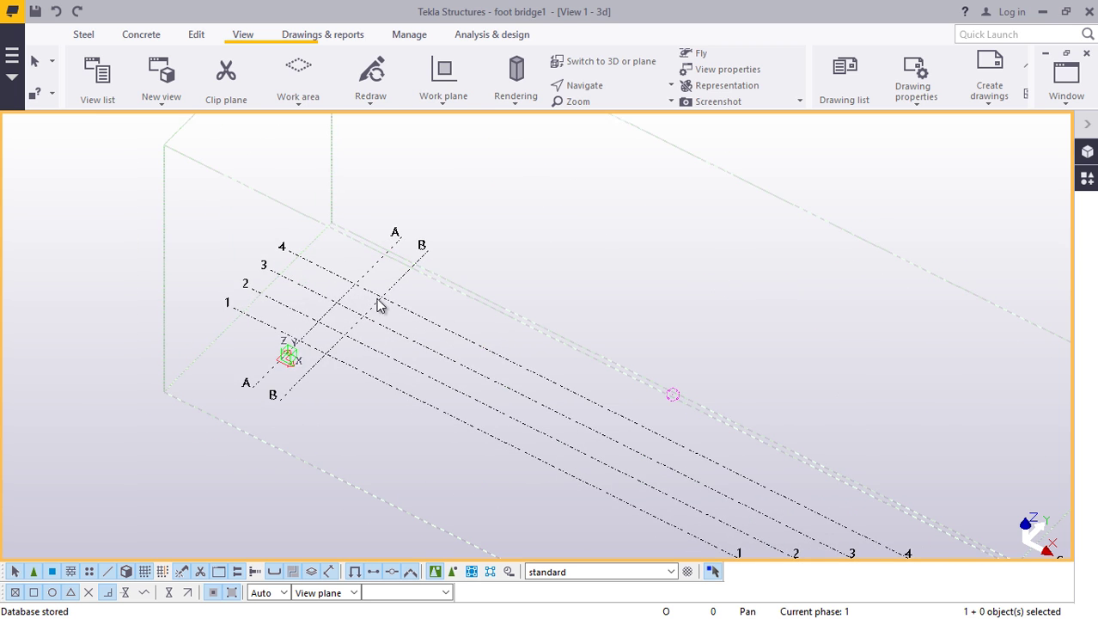
scroll(378, 304, "up", 4)
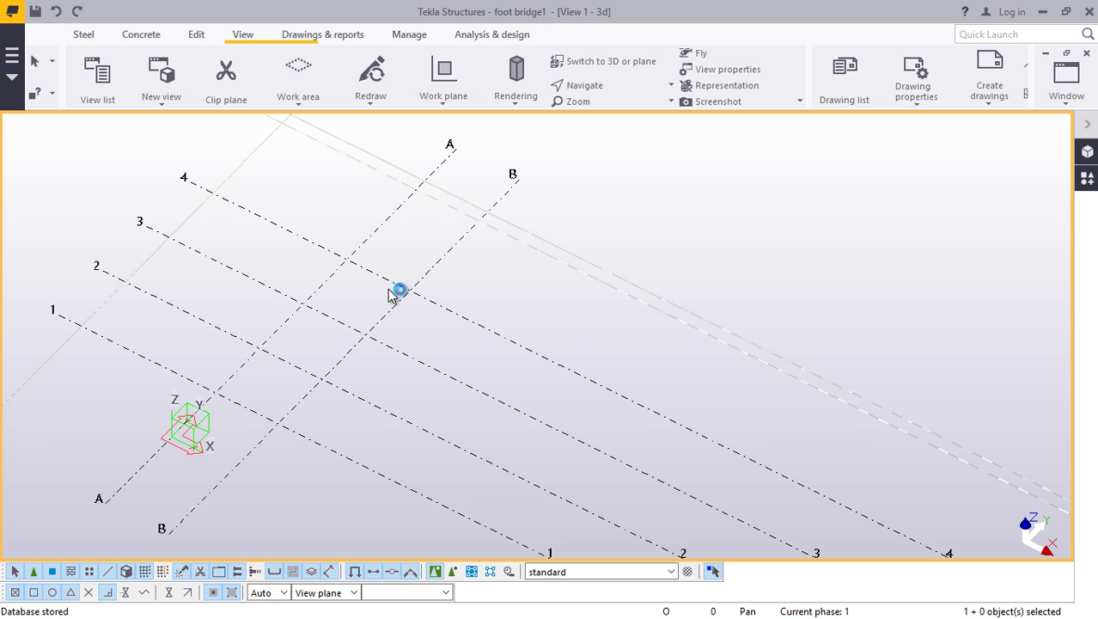
left_click(391, 291)
left_click(293, 225)
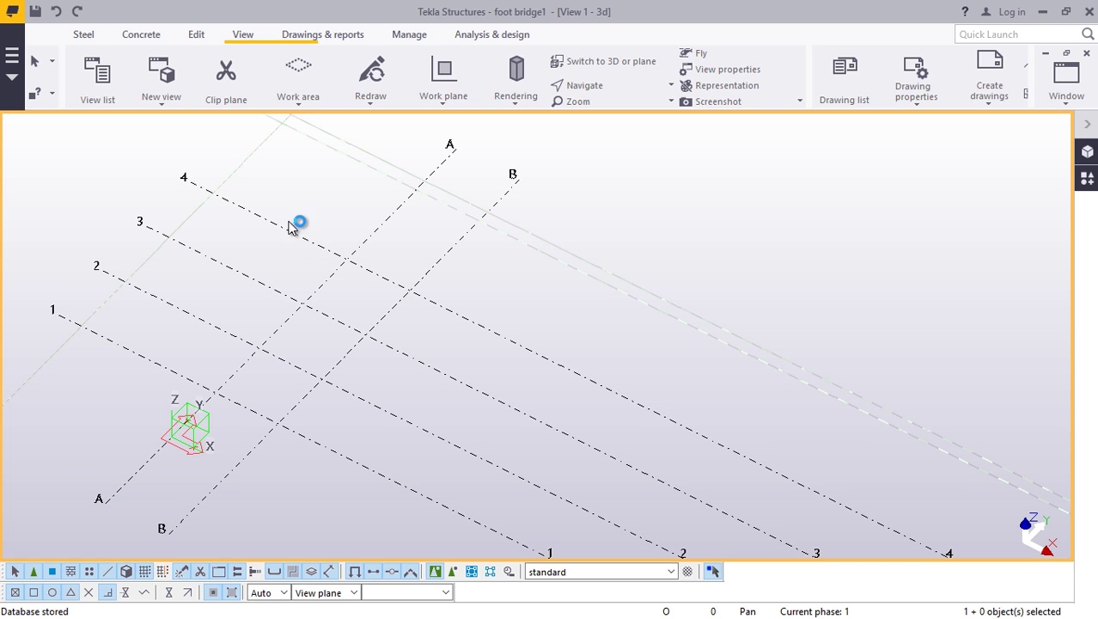
left_click(305, 223)
scroll(292, 249, "down", 4)
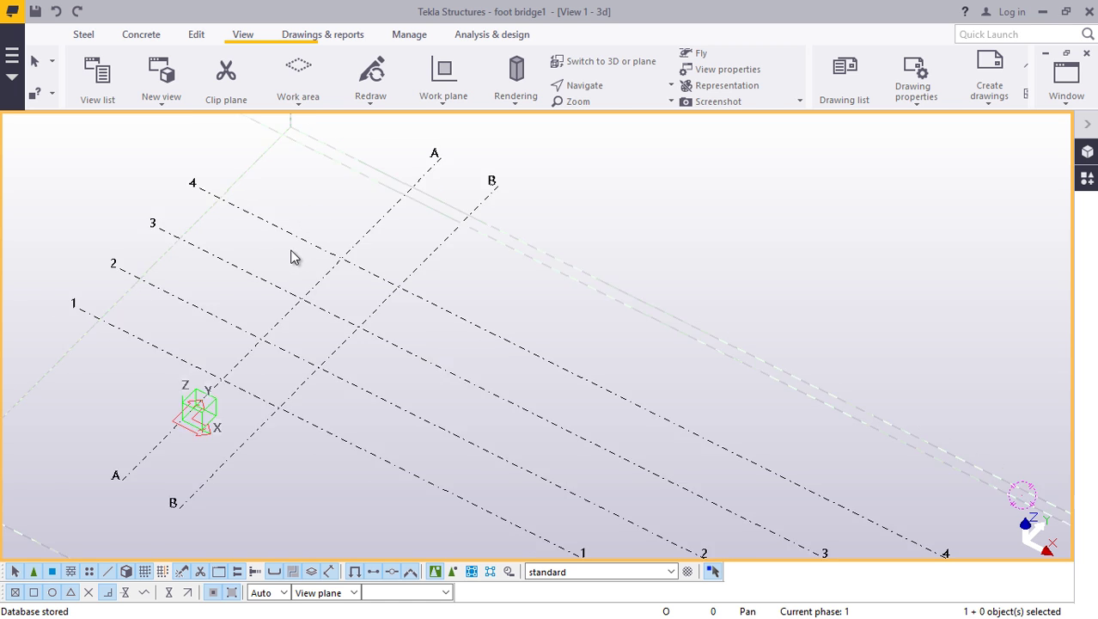
scroll(216, 264, "down", 3)
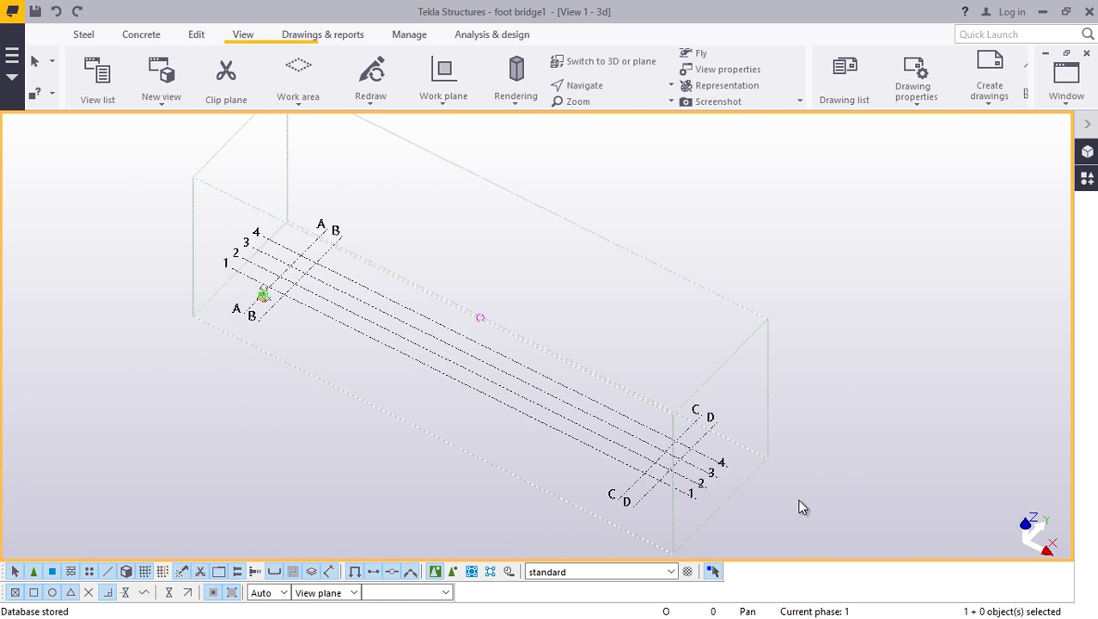
- Model a rectangular 6000 by 3500 concrete slab between grid lines 1 and 4, starting midway between C and D and extending past D
scroll(713, 499, "up", 1)
scroll(657, 481, "up", 5)
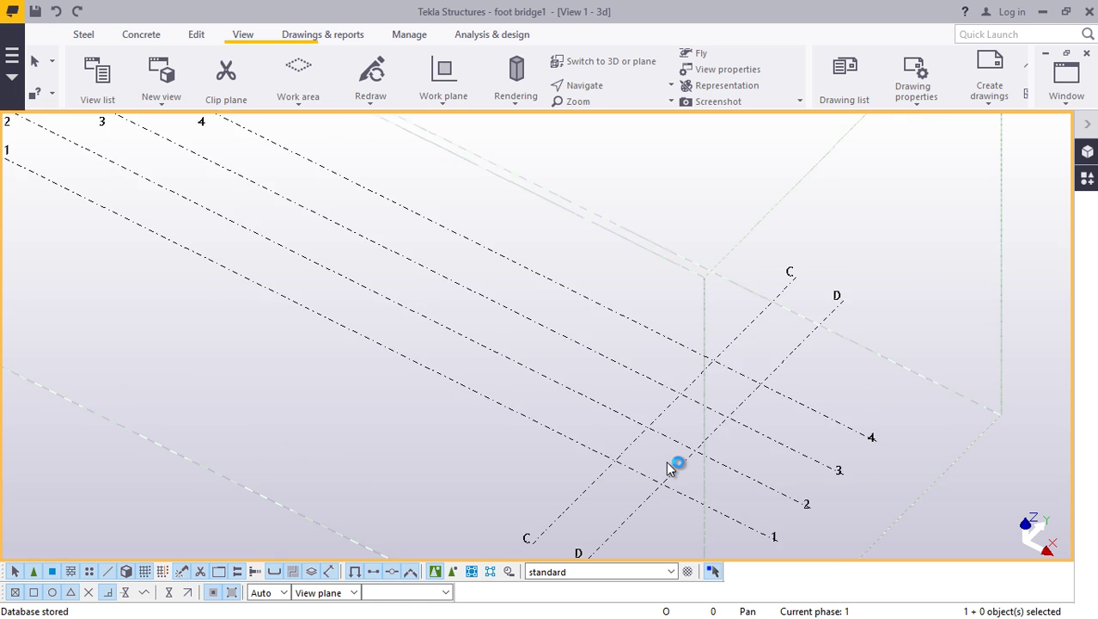
left_click(145, 36)
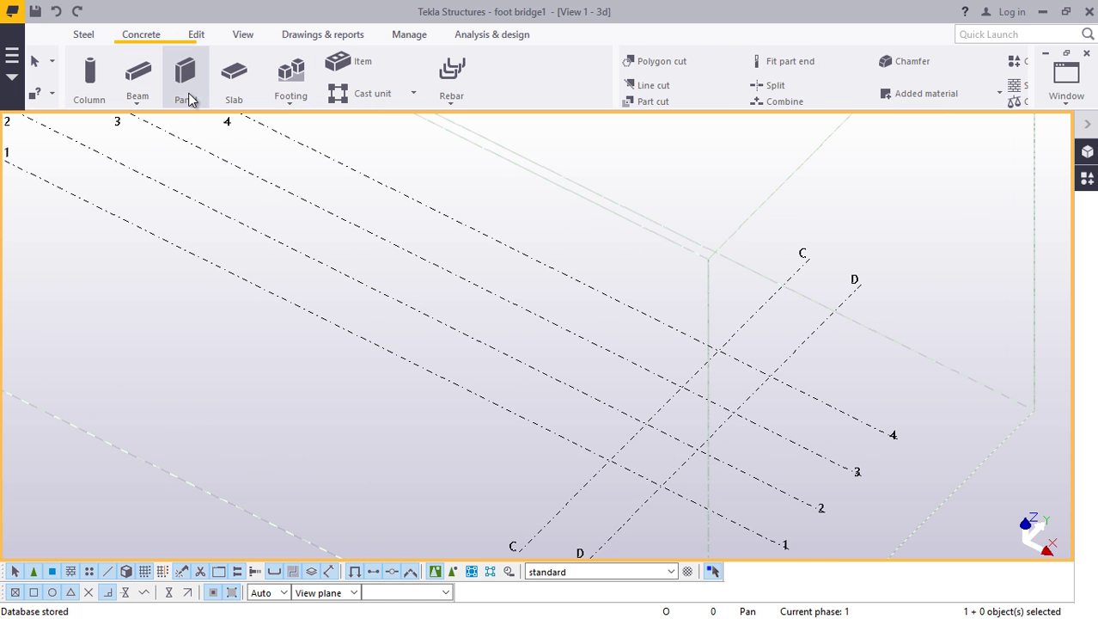
left_click(234, 75)
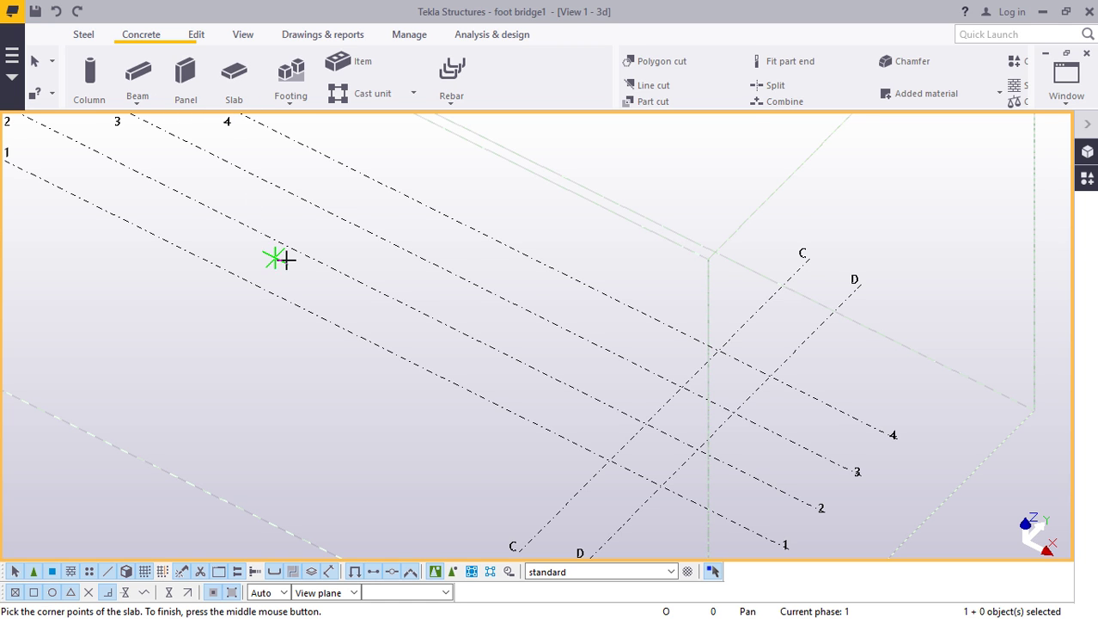
scroll(282, 258, "down", 2)
scroll(515, 338, "down", 3)
scroll(485, 360, "up", 5)
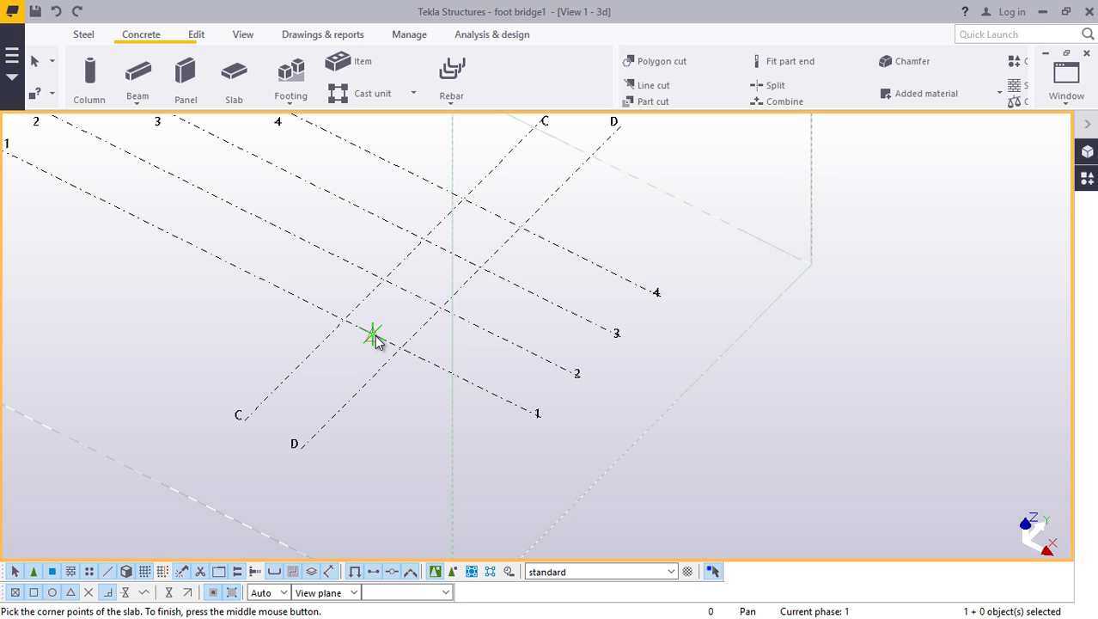
left_click(374, 338)
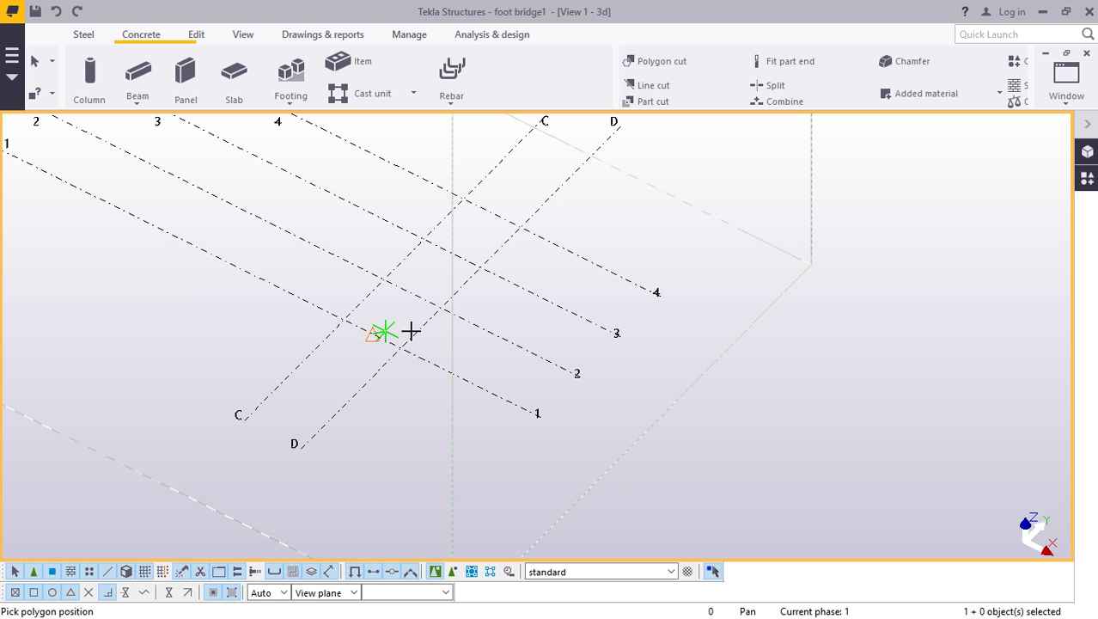
left_click(492, 210)
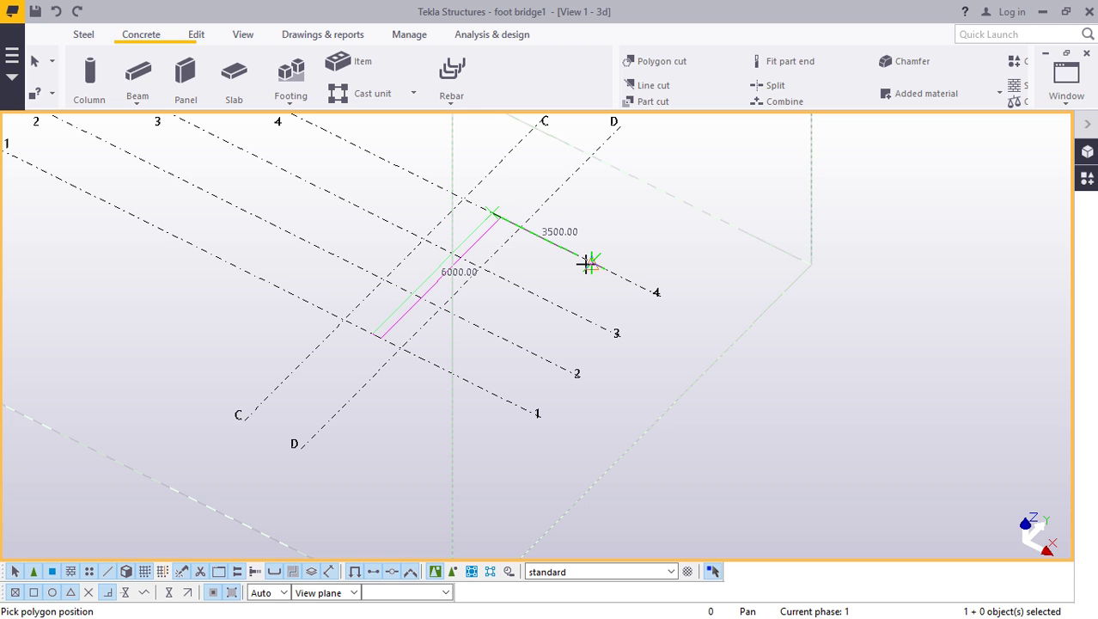
left_click(592, 260)
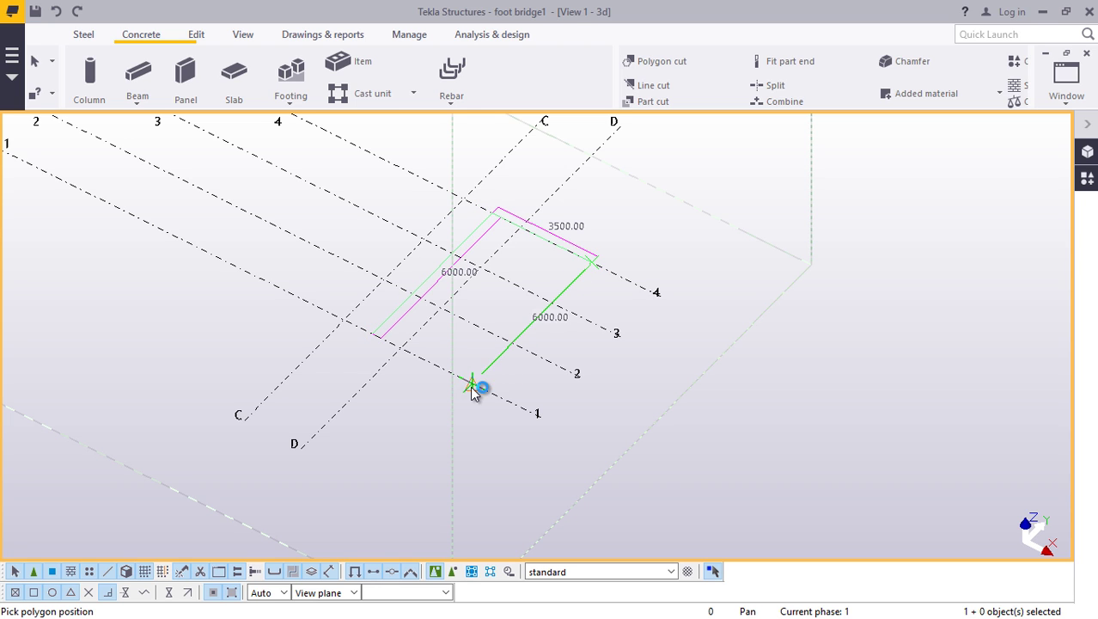
left_click(473, 385)
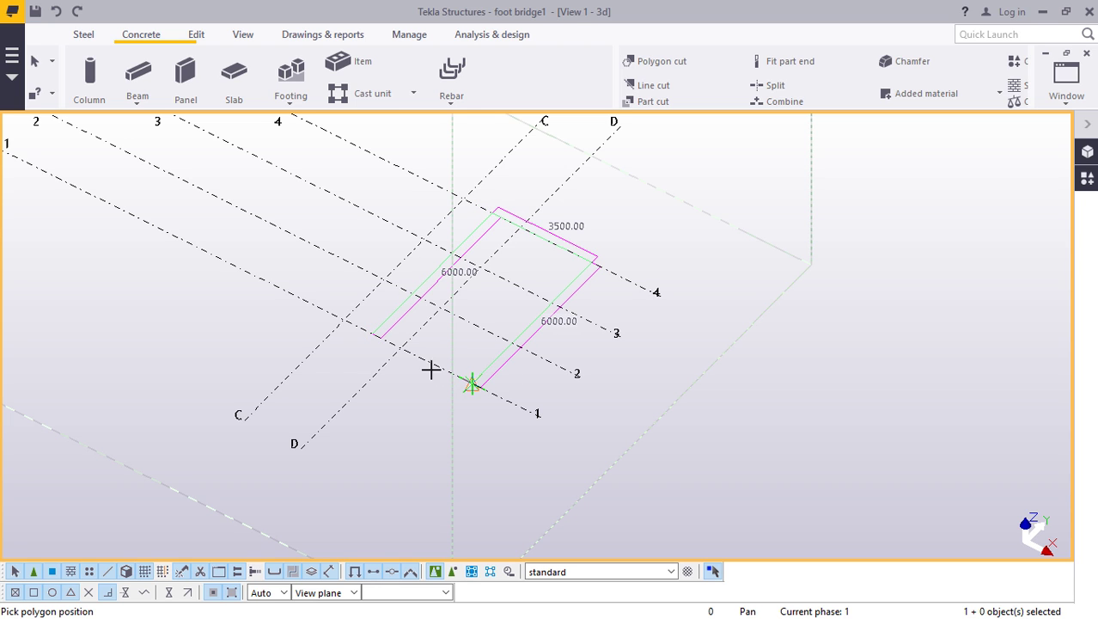
left_click(375, 336)
right_click(557, 234)
key("Escape")
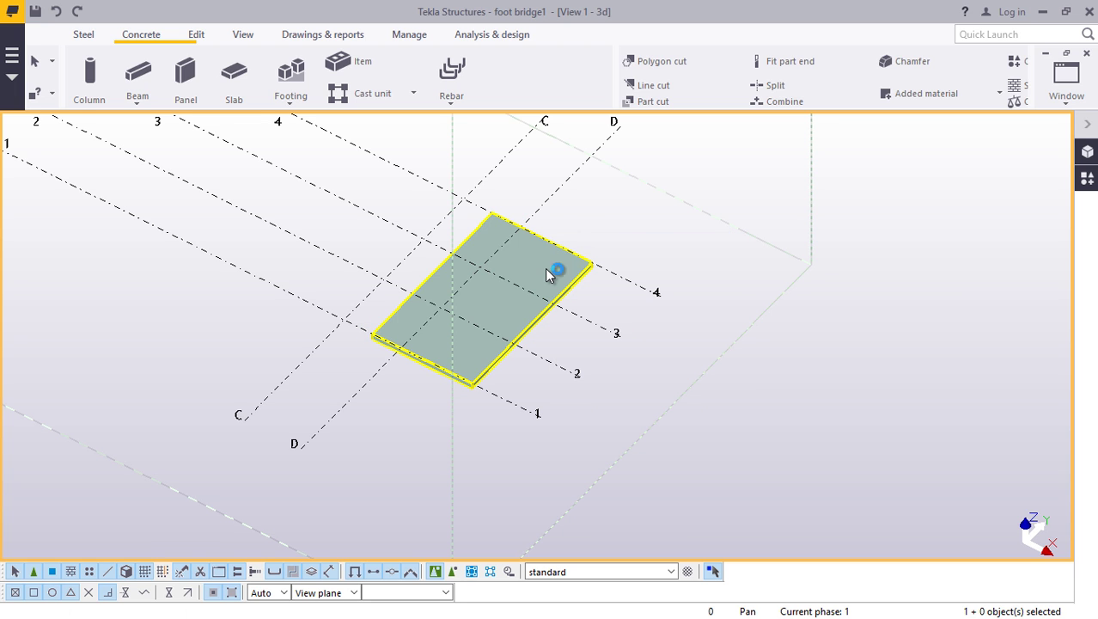
- Set the thickness of the concrete slab at the C–D end to 7000 and apply it to the slab
double_click(546, 271)
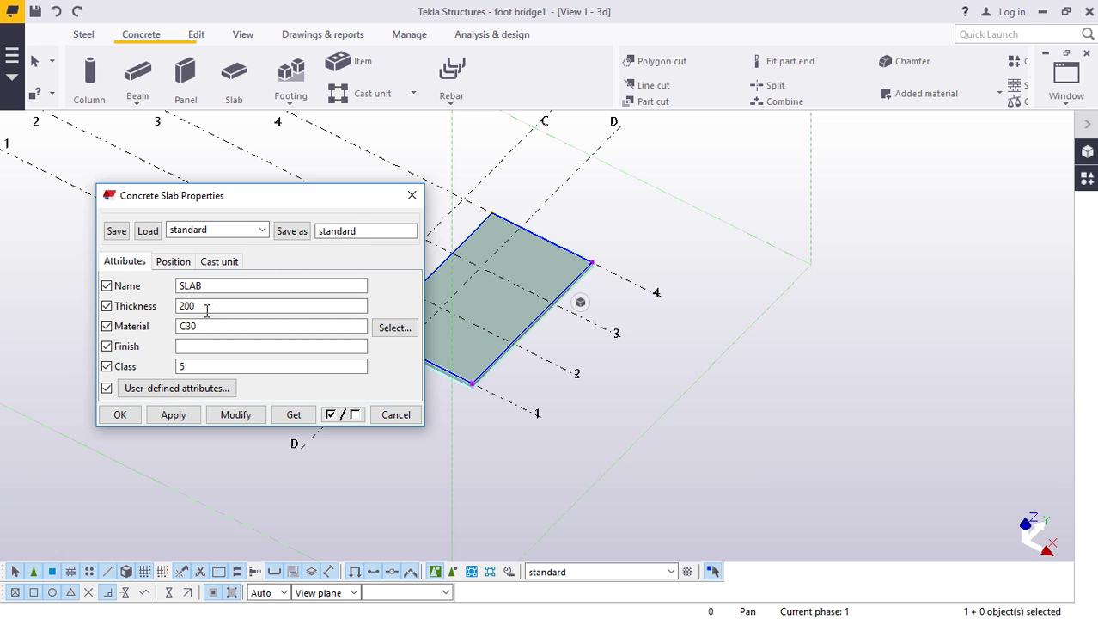
left_click_drag(207, 311, 168, 309)
type("7")
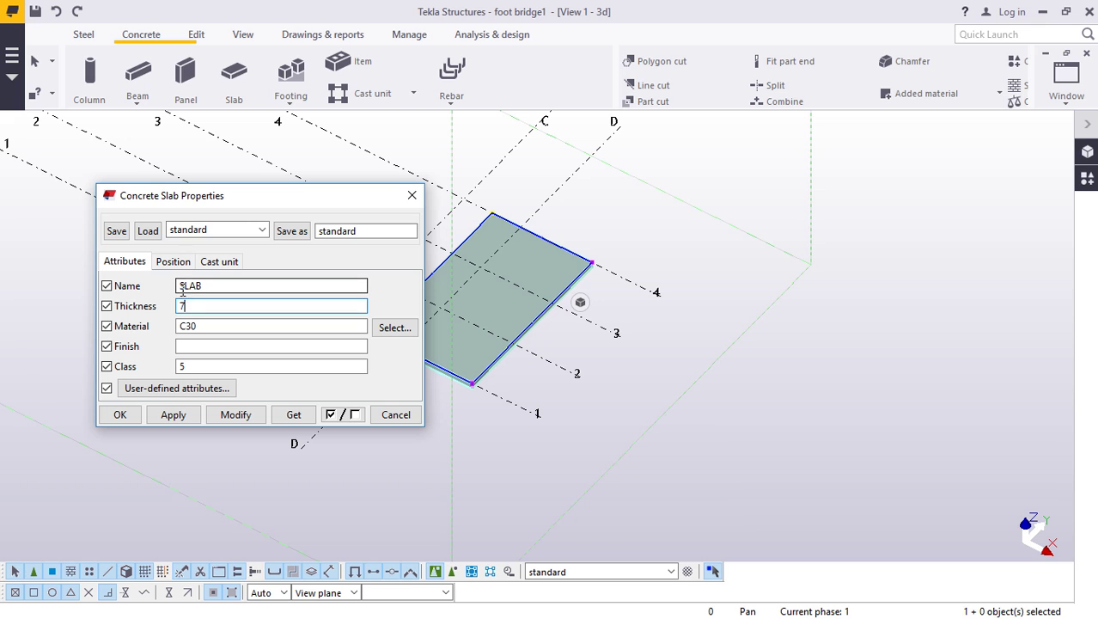
type("000")
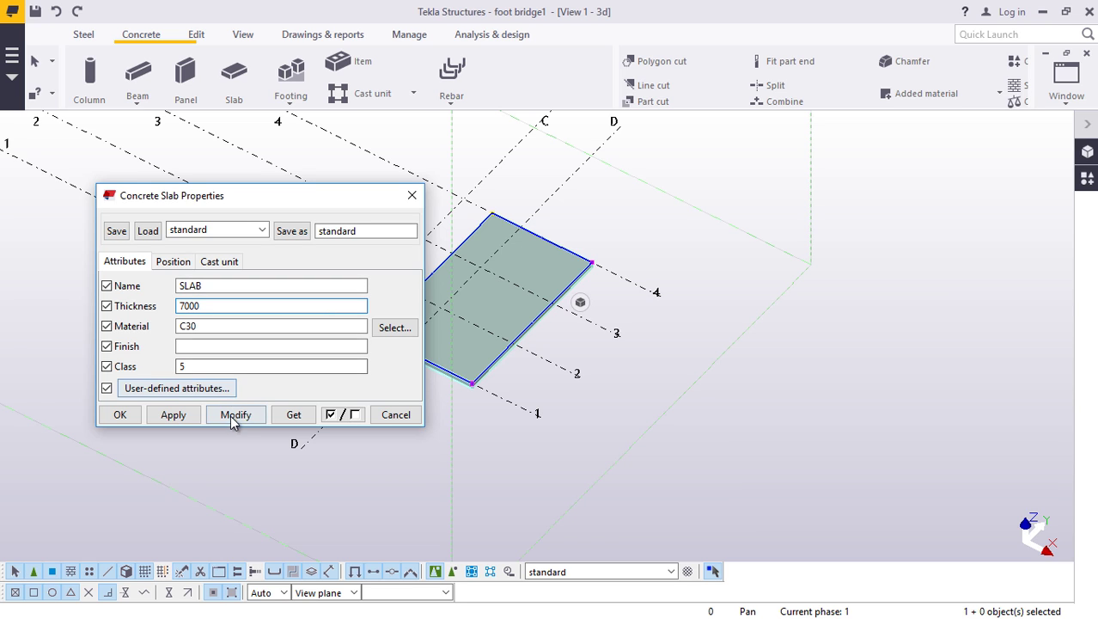
left_click(231, 417)
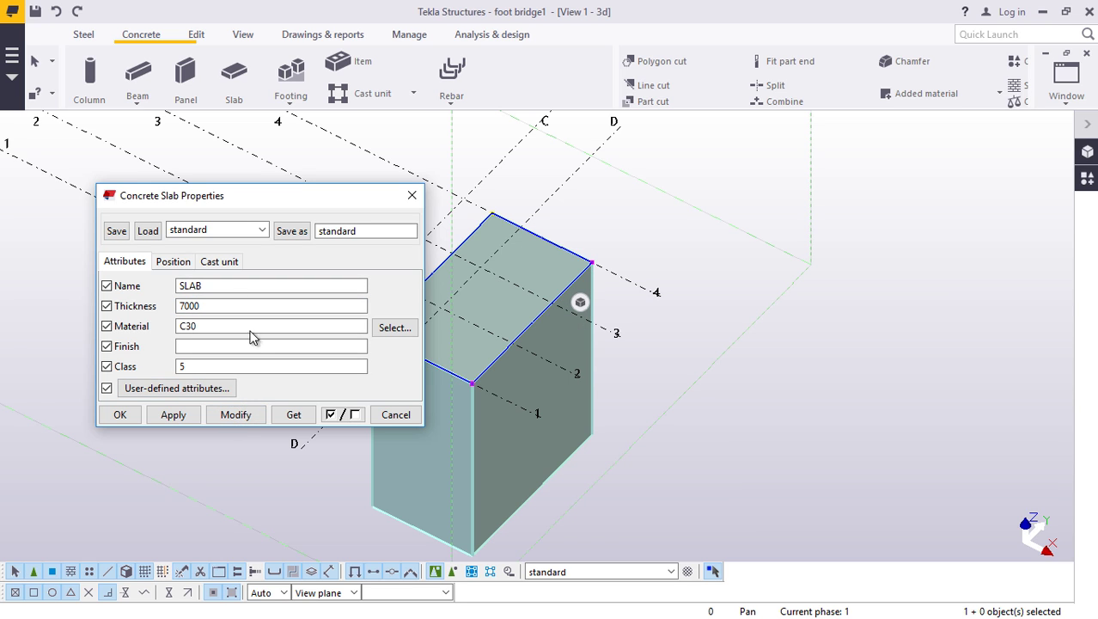
- Change the slab's in-depth position to Front, apply it to the slab and close its properties
left_click(184, 264)
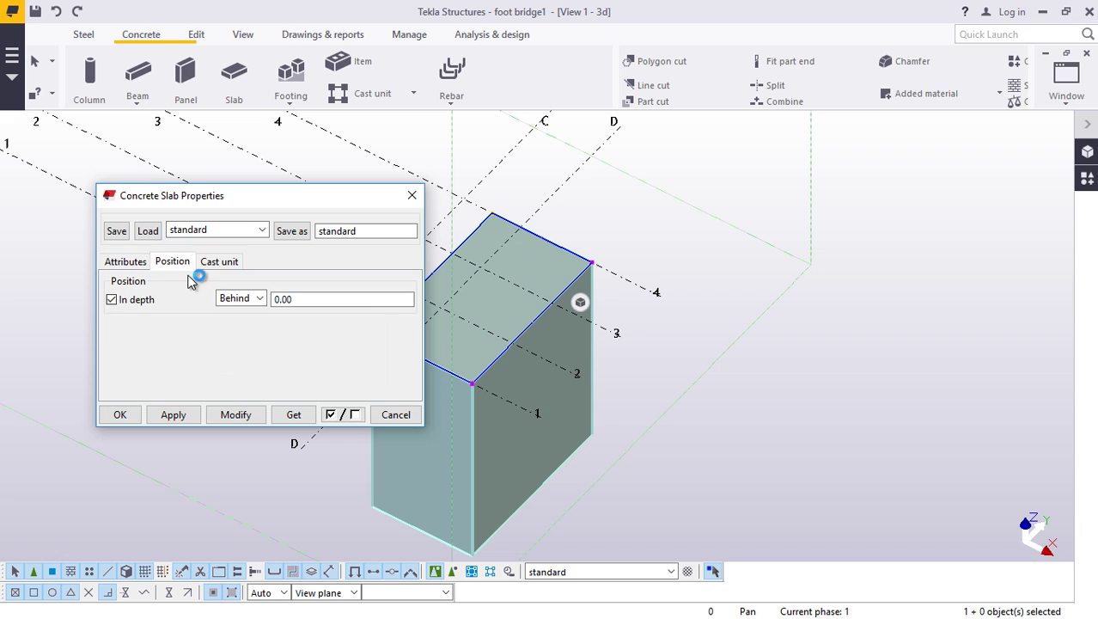
left_click(260, 298)
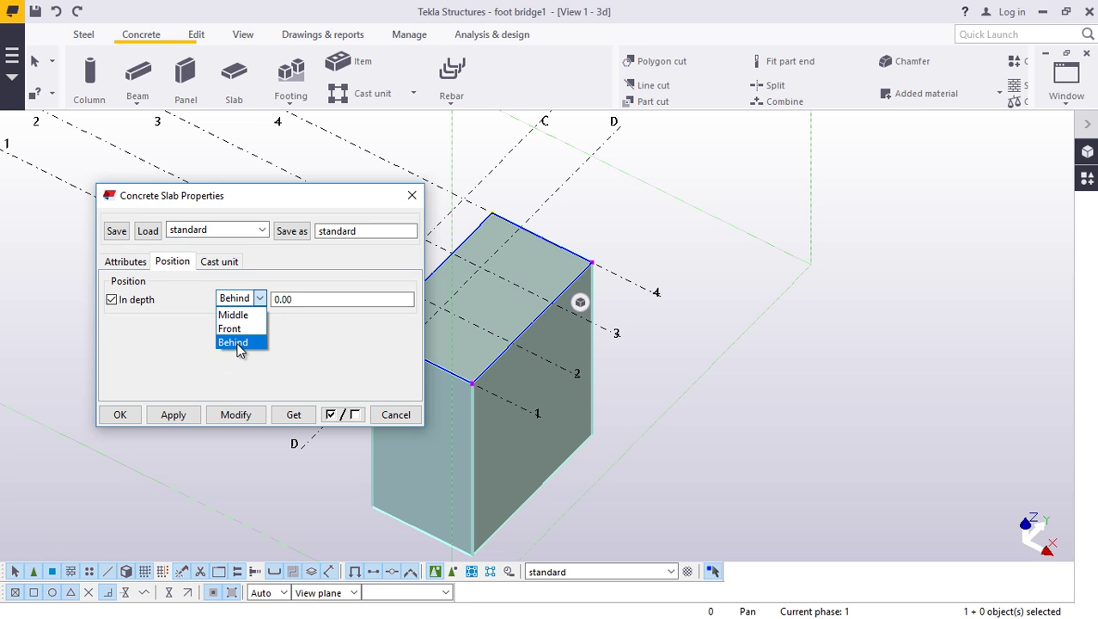
left_click(234, 329)
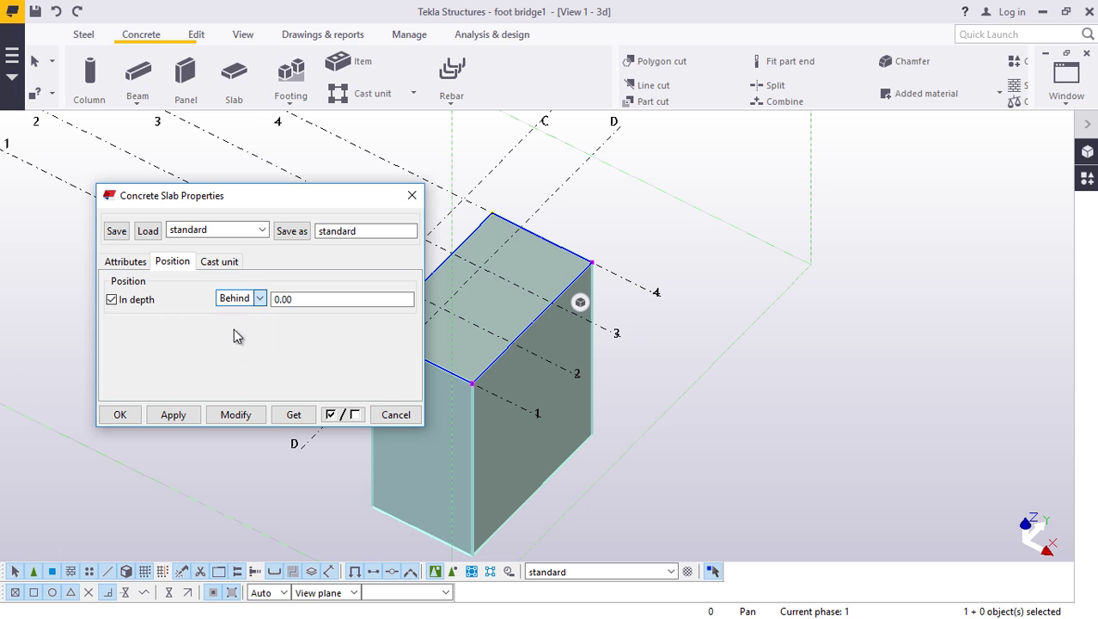
left_click(237, 416)
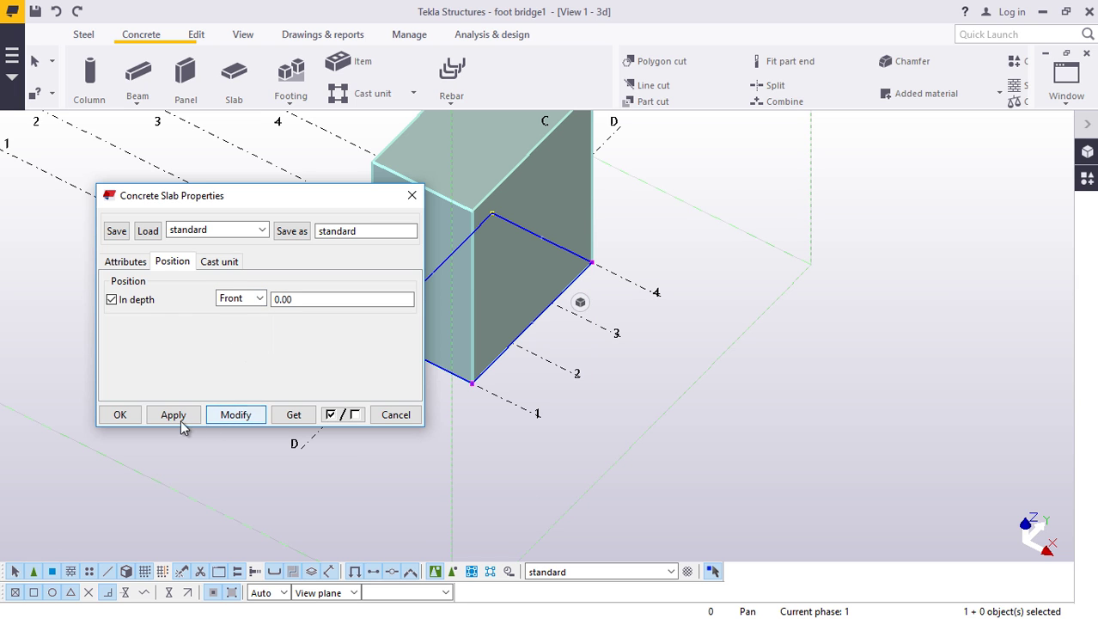
left_click(125, 416)
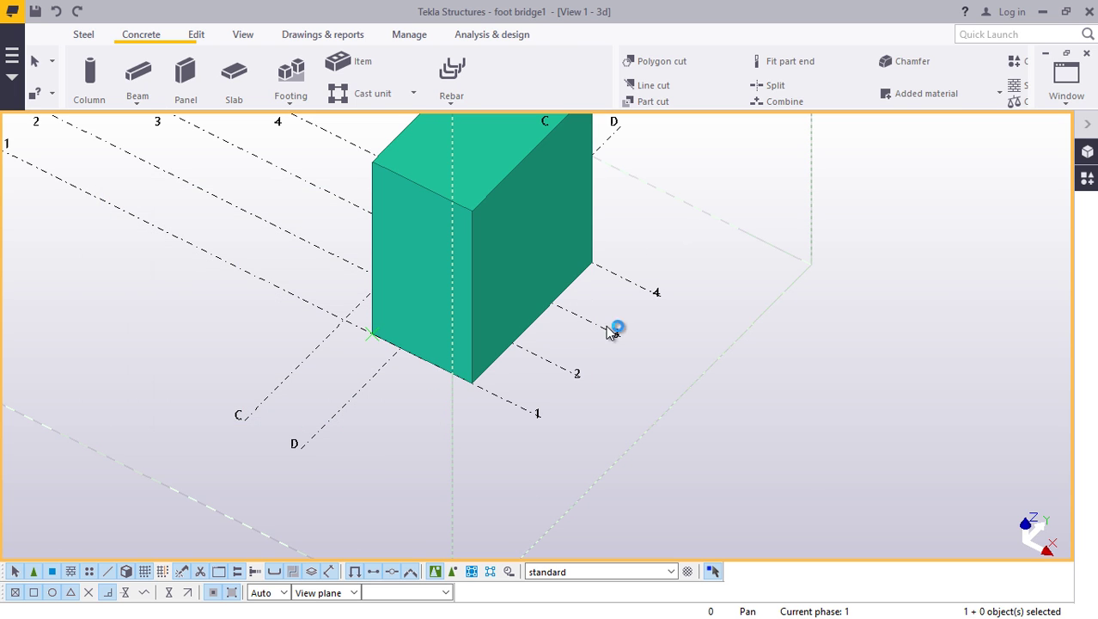
scroll(612, 327, "down", 4)
scroll(578, 305, "up", 2)
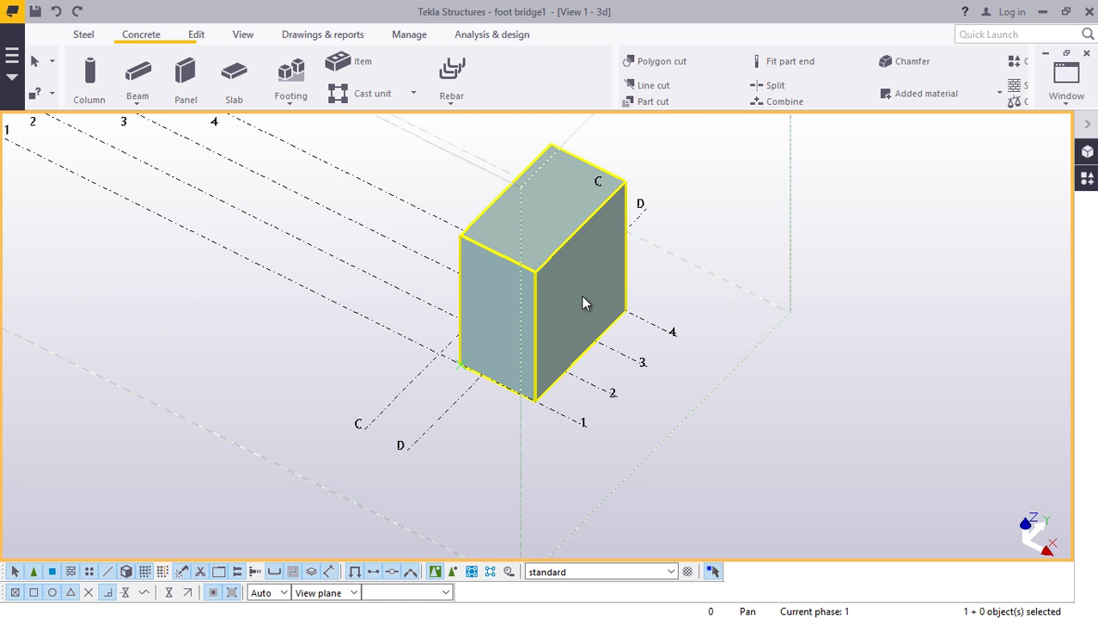
right_click(608, 284)
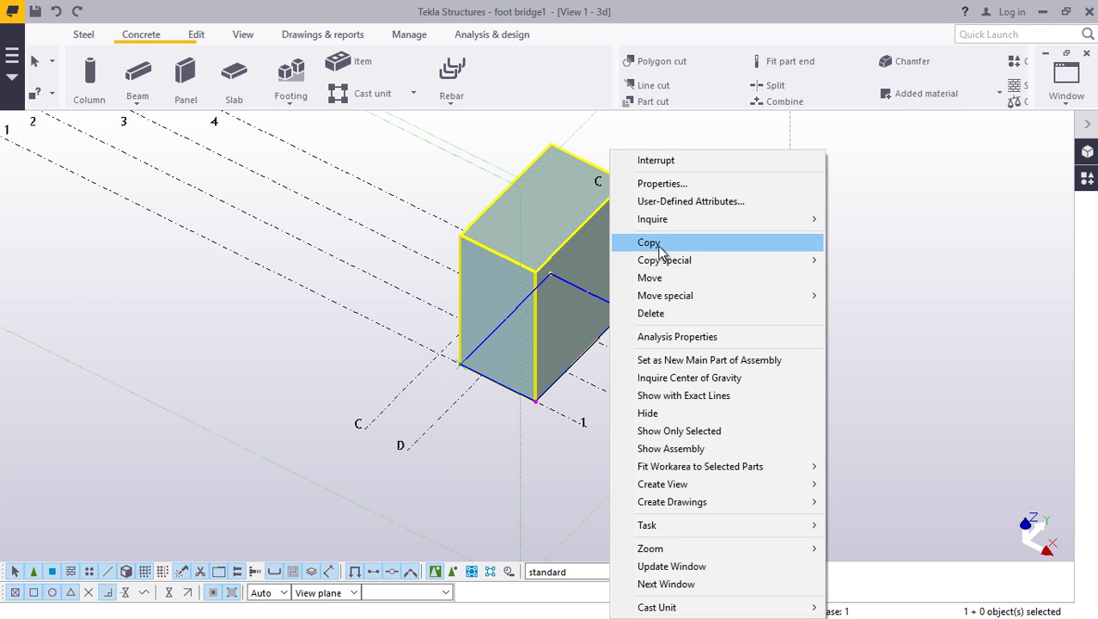
left_click(659, 244)
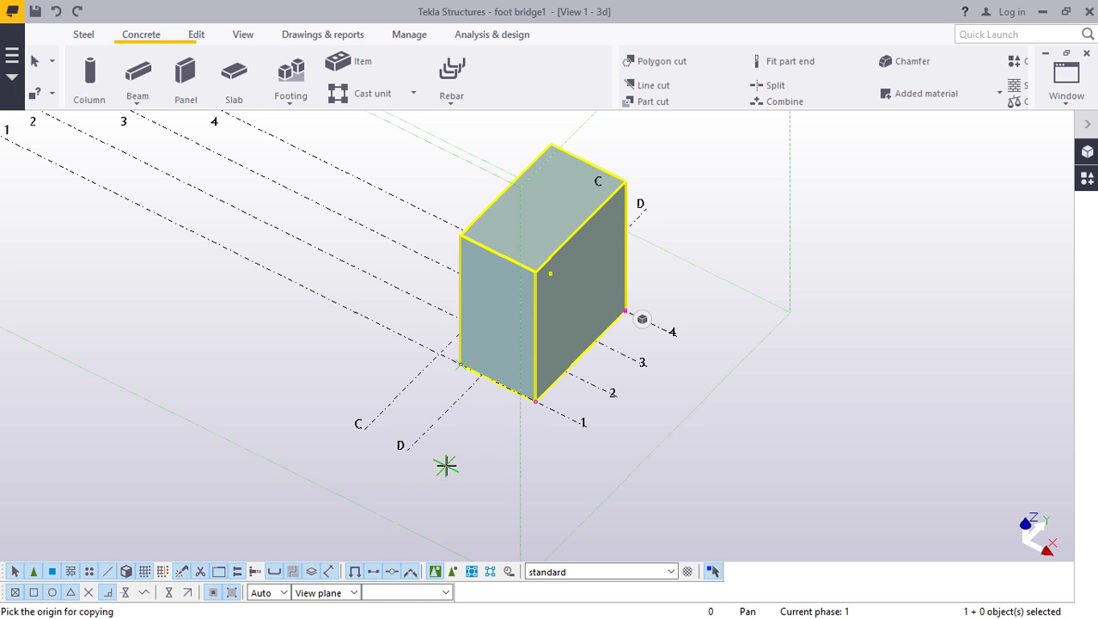
scroll(447, 461, "down", 2)
scroll(486, 462, "down", 4)
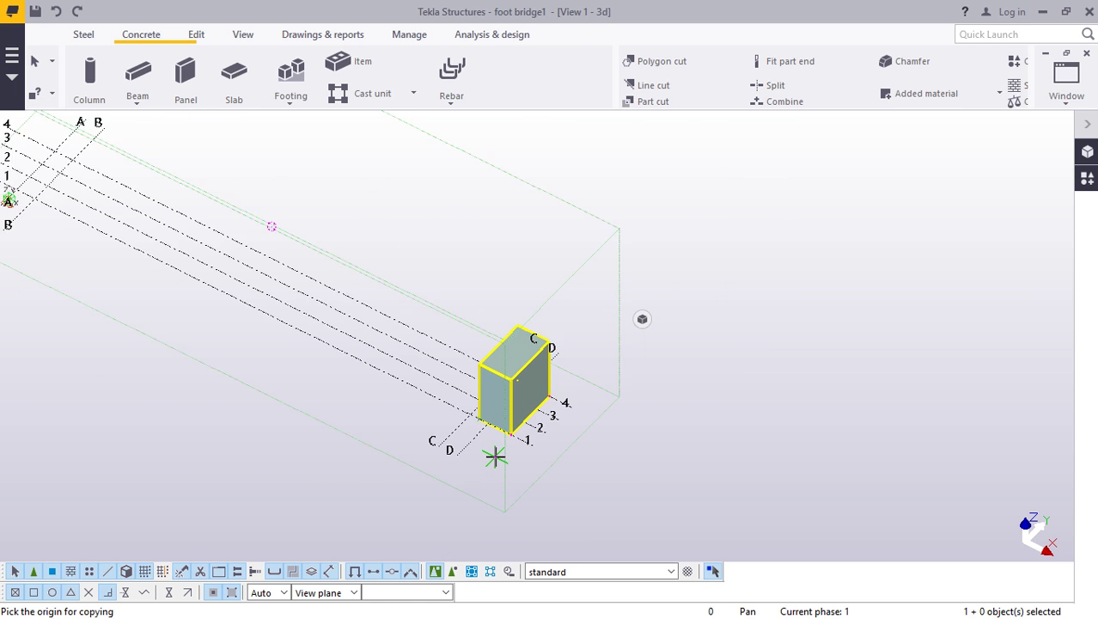
scroll(358, 383, "up", 2)
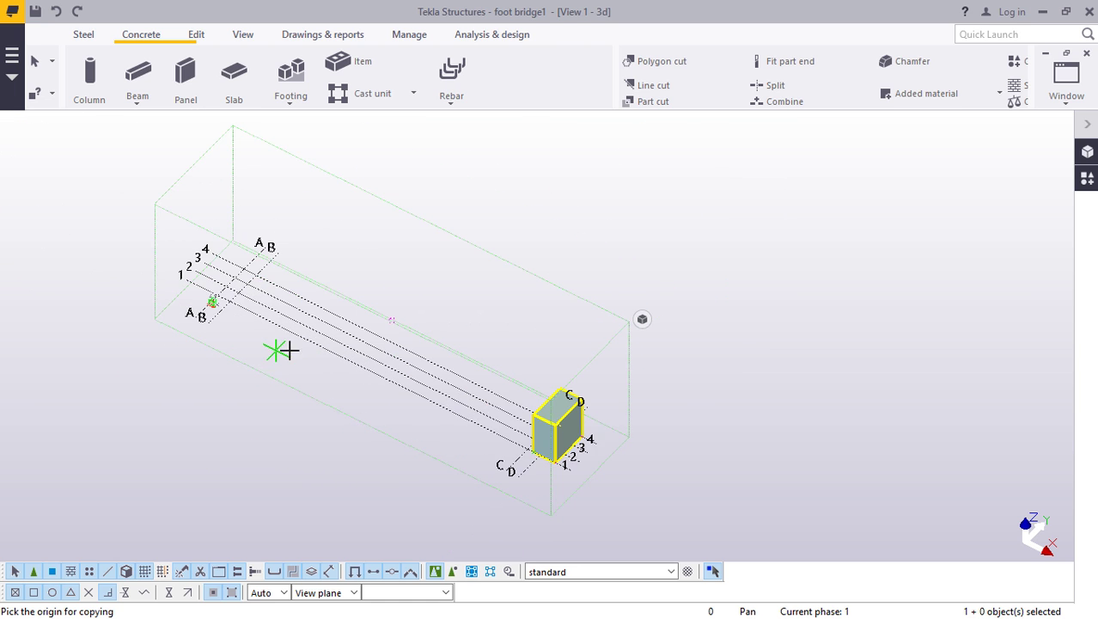
right_click(615, 215)
left_click(657, 214)
- Mirror-copy the concrete block to the A–B end about a line through the midpoints of grid lines 4 and 1
scroll(606, 421, "up", 3)
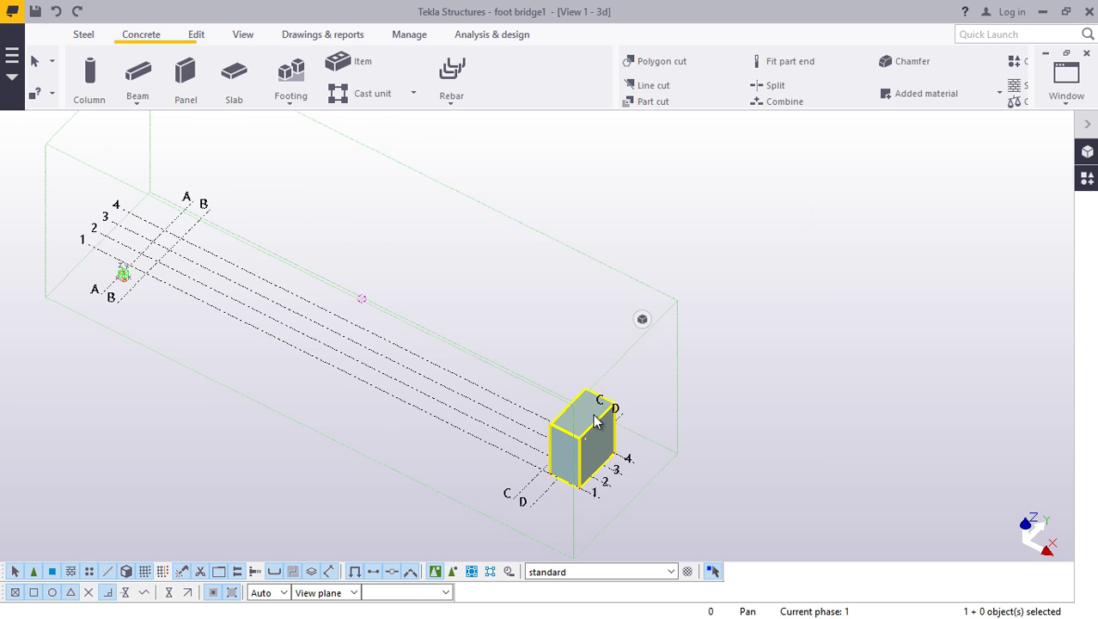
right_click(756, 223)
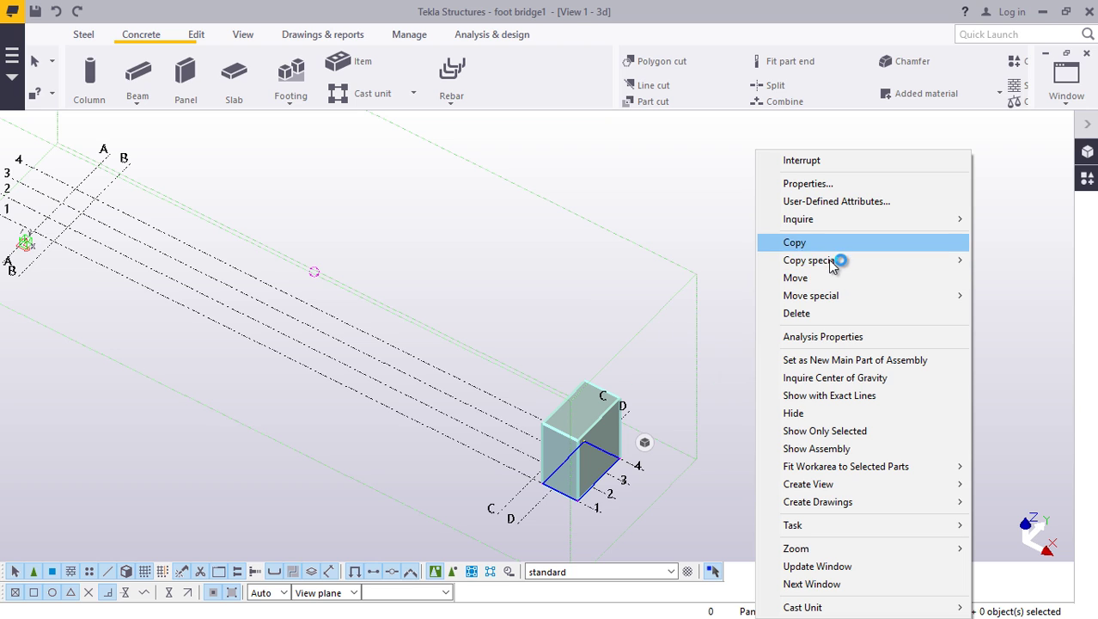
left_click(830, 262)
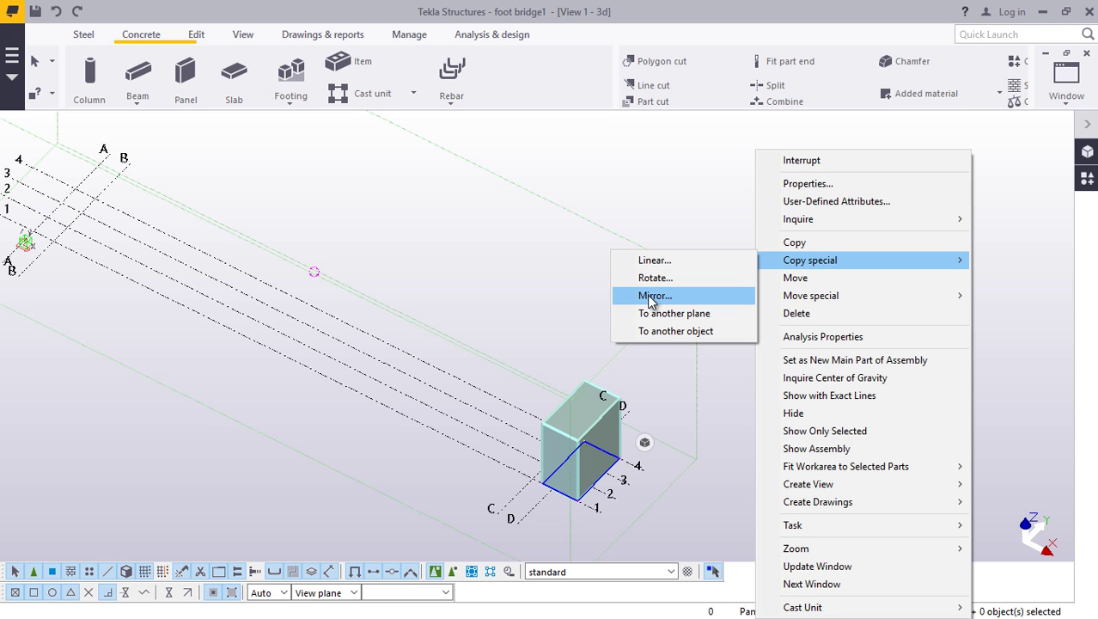
left_click(651, 297)
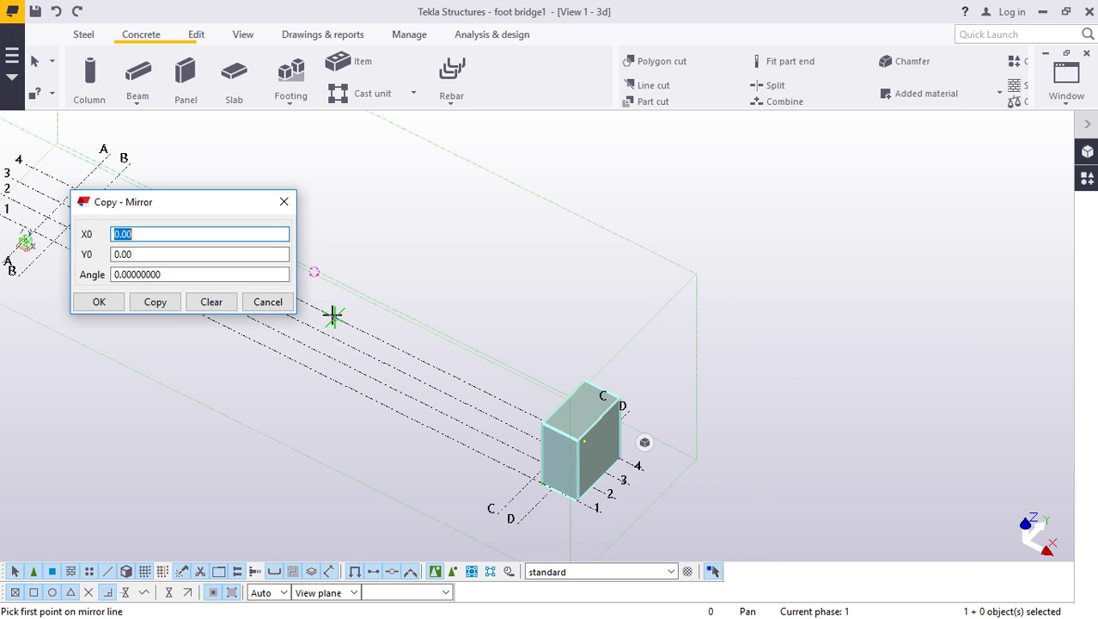
scroll(335, 316, "up", 5)
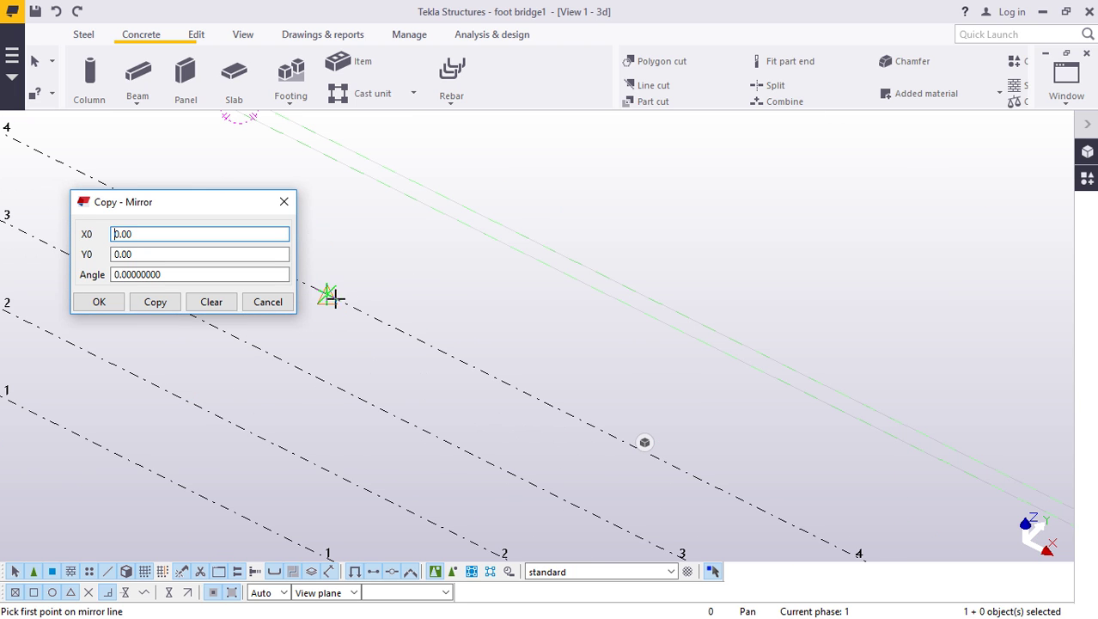
left_click(327, 294)
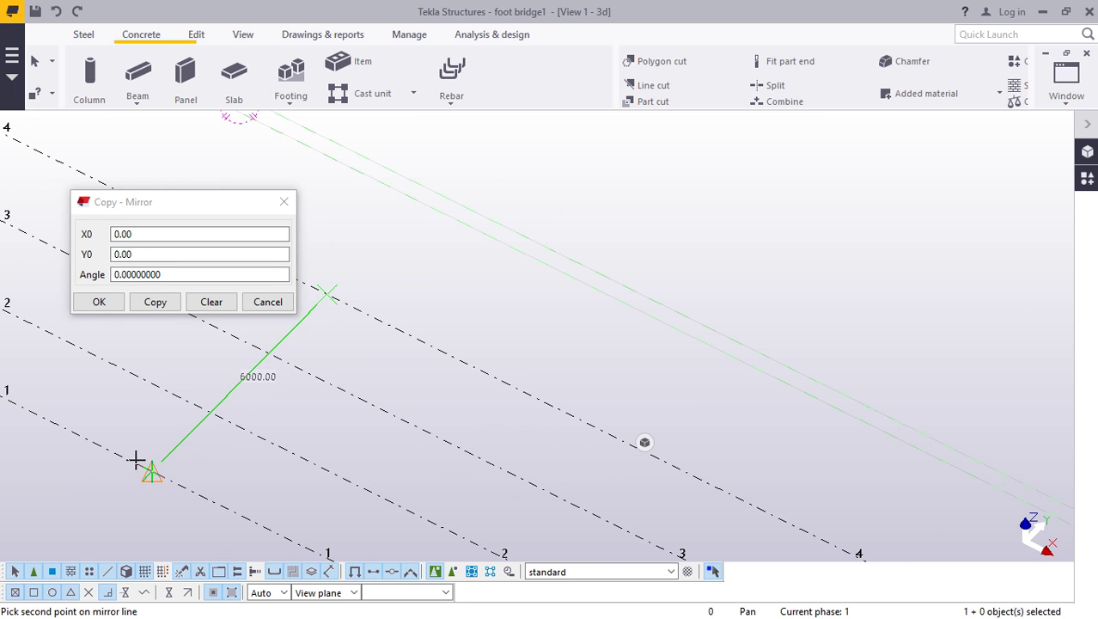
left_click(155, 301)
left_click(99, 302)
scroll(409, 321, "down", 5)
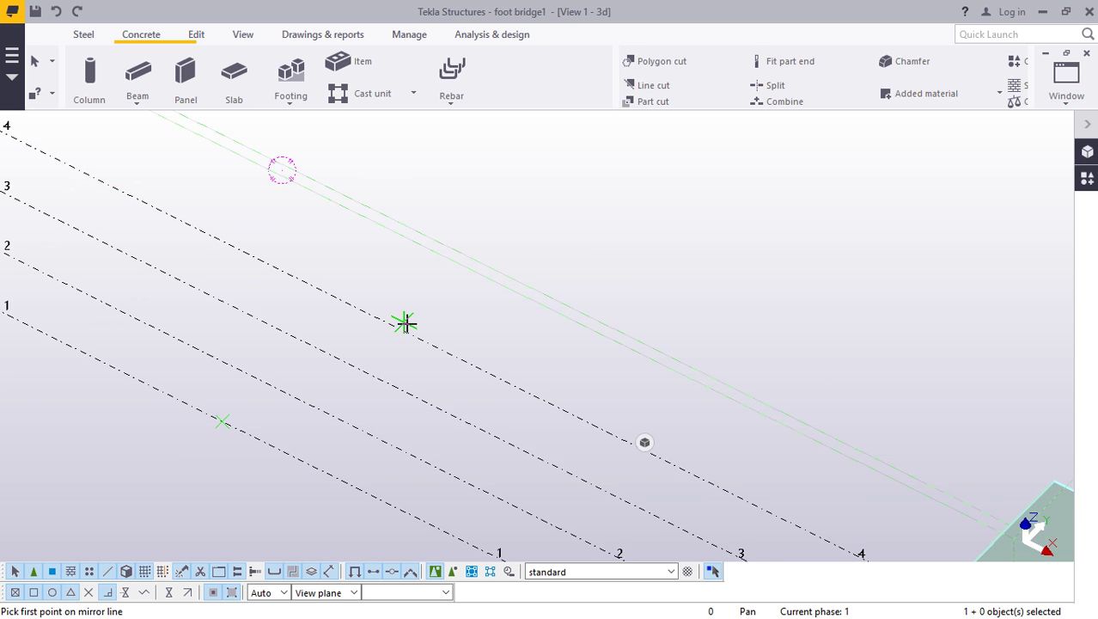
scroll(176, 213, "up", 5)
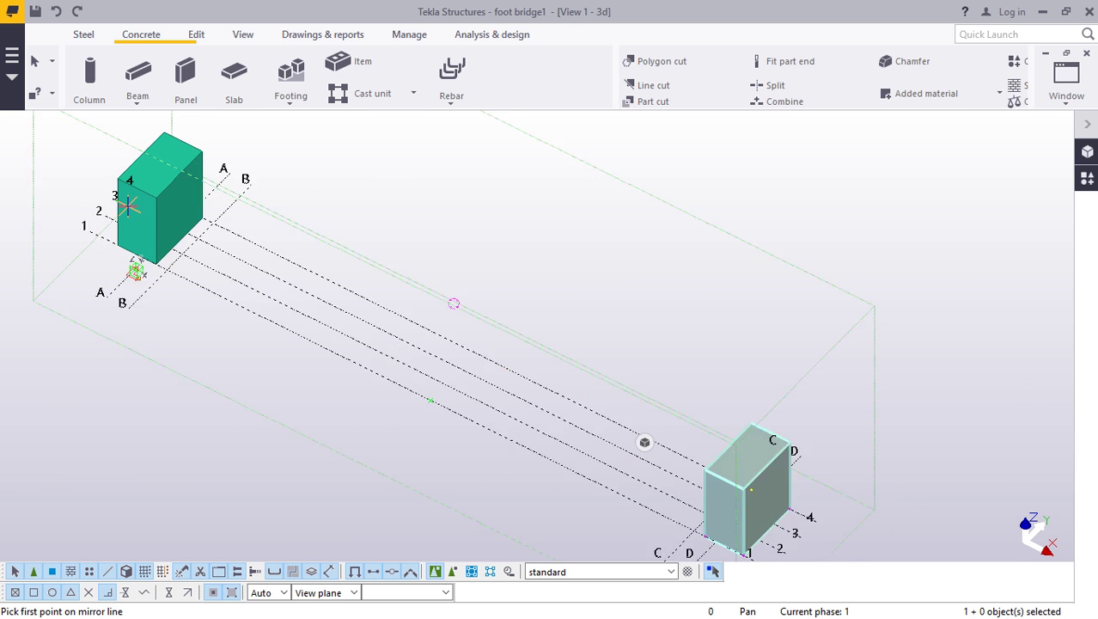
right_click(417, 184)
key("Escape")
- Examine the base of the mirrored block against grid lines A and B in the 3d view and the Grid 1 view
scroll(72, 203, "up", 2)
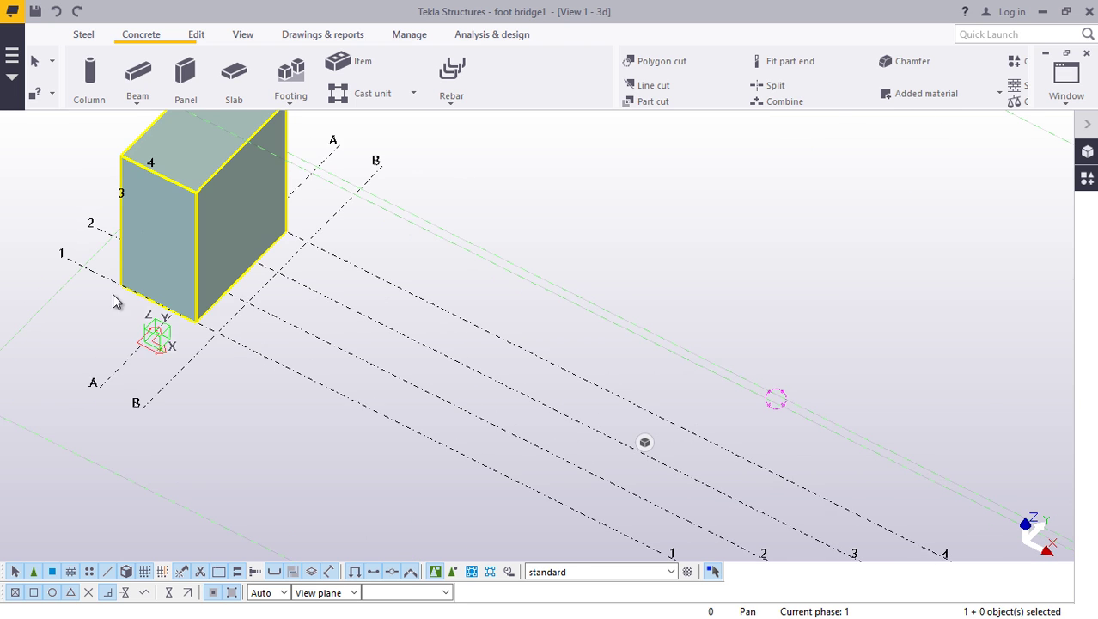
scroll(259, 274, "down", 5)
scroll(197, 295, "up", 2)
scroll(198, 295, "up", 6)
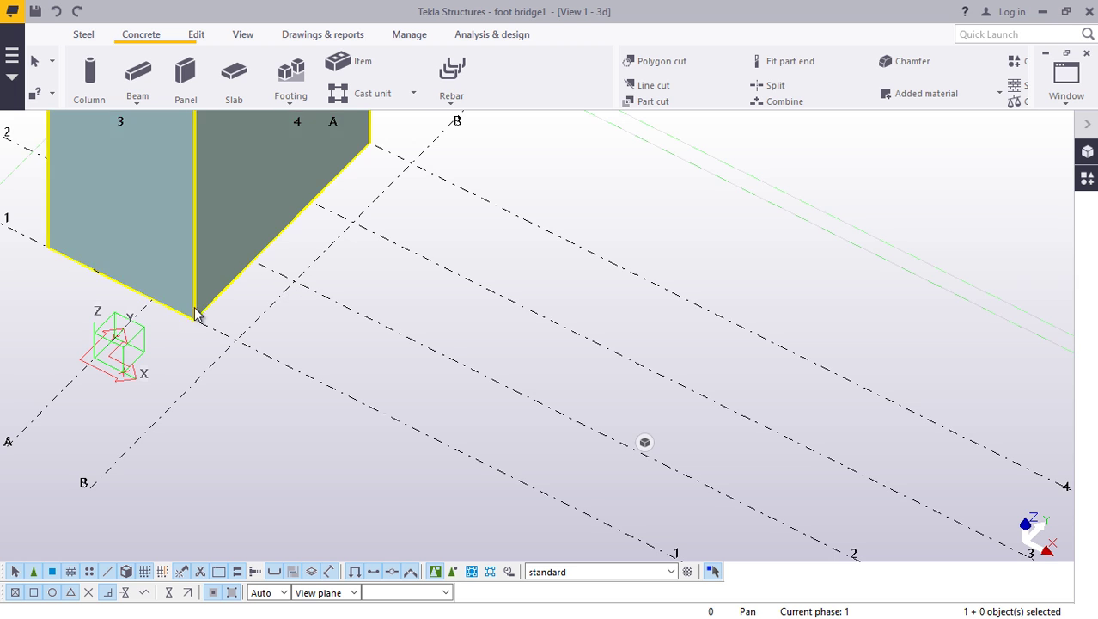
scroll(208, 309, "up", 2)
scroll(208, 310, "down", 3)
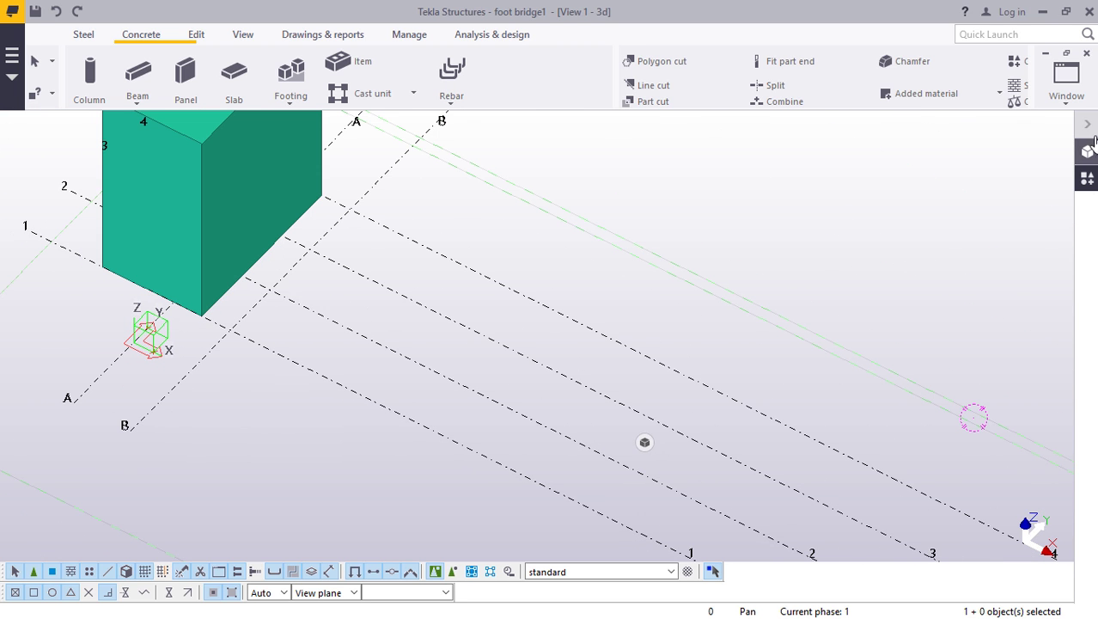
left_click(1066, 82)
left_click(1027, 219)
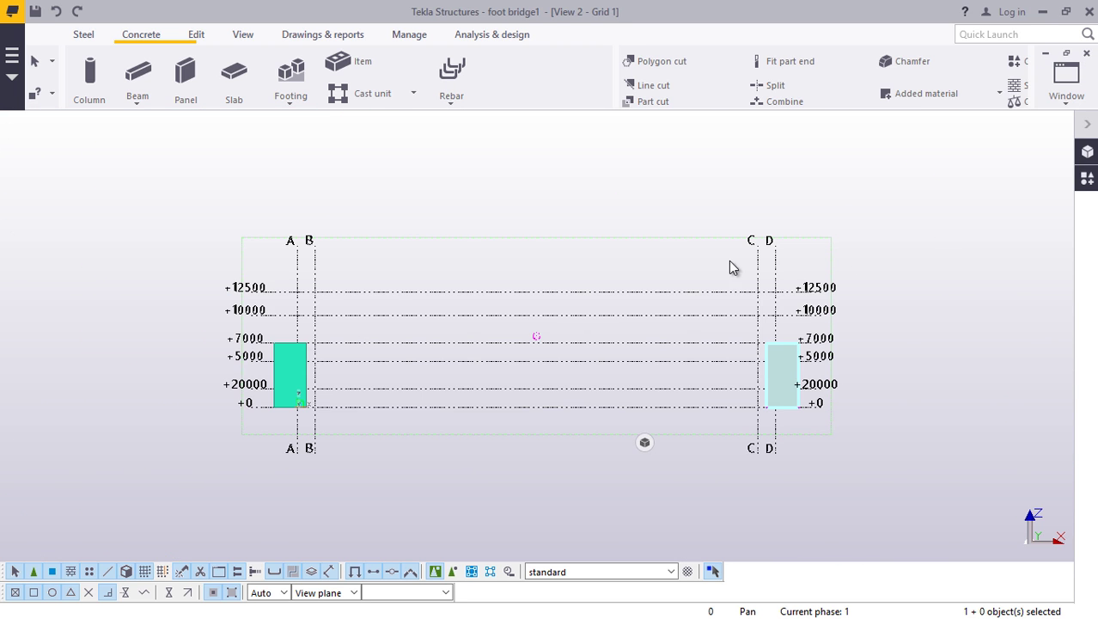
scroll(340, 394, "up", 6)
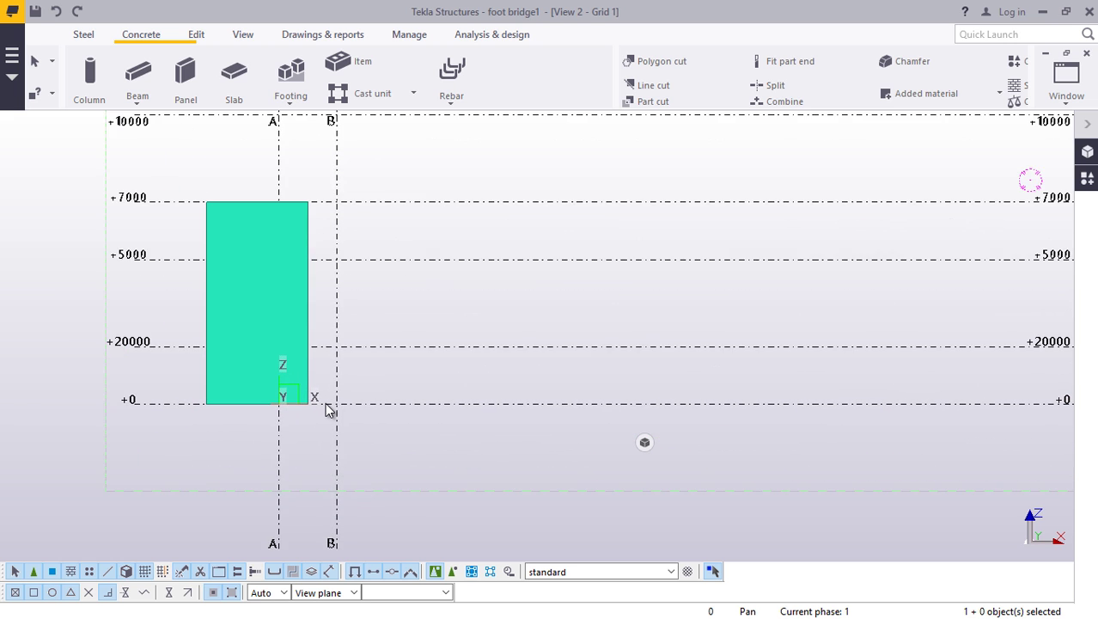
scroll(329, 407, "up", 5)
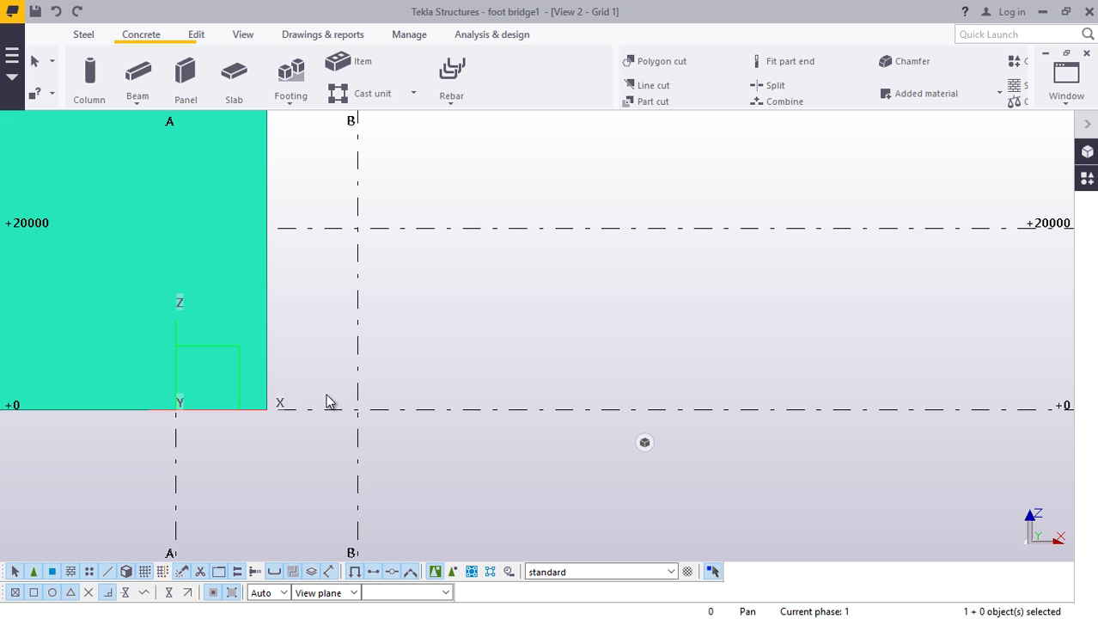
scroll(296, 395, "down", 6)
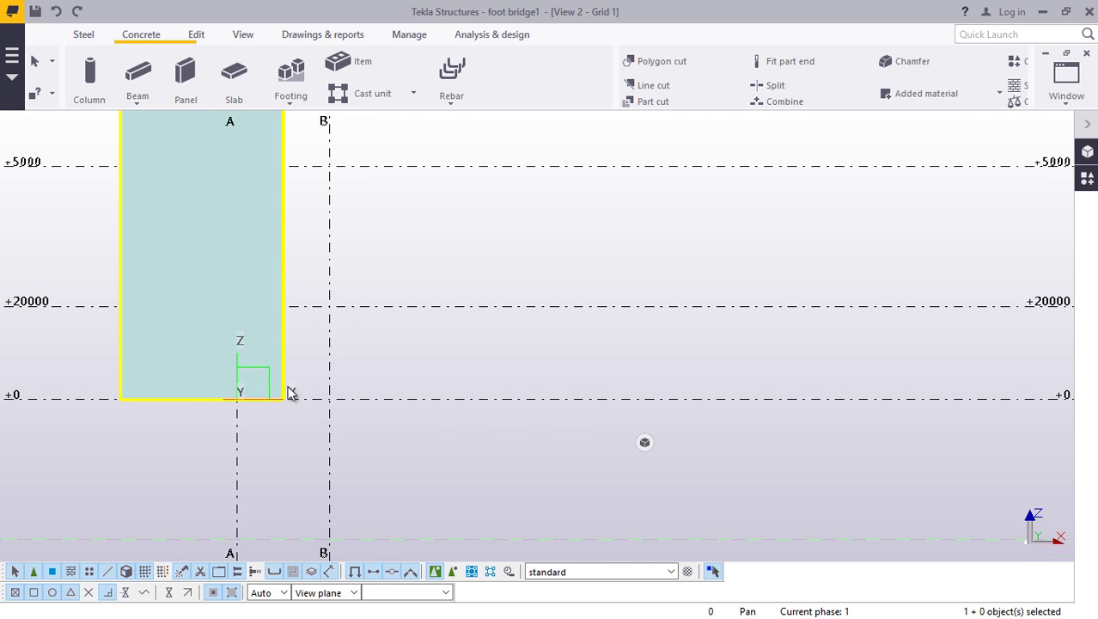
left_click(1064, 81)
left_click(1010, 196)
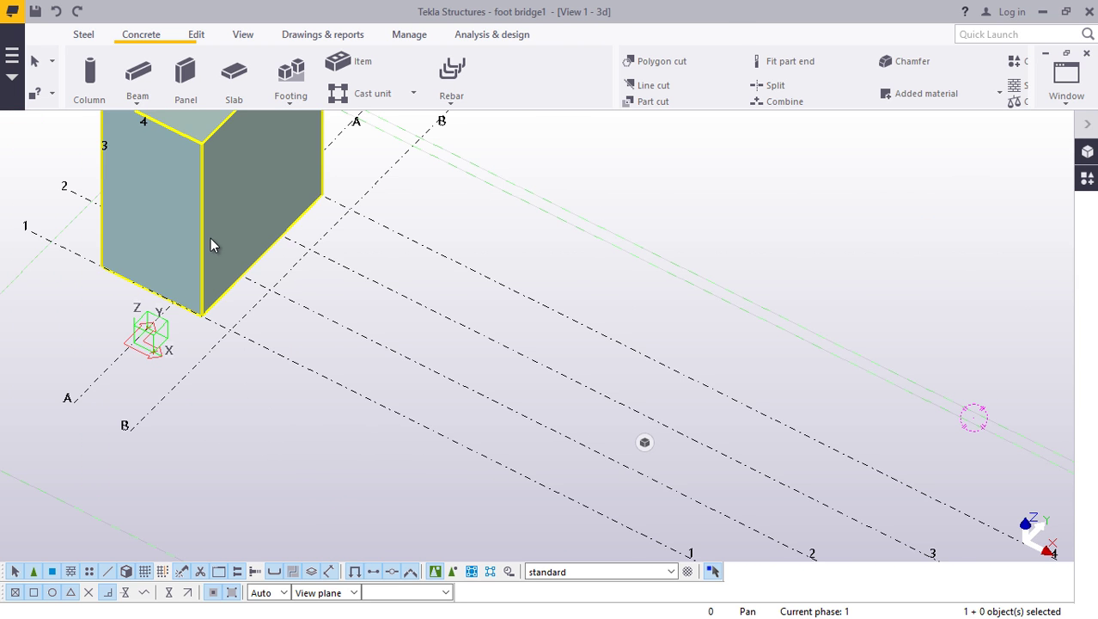
scroll(211, 238, "up", 2)
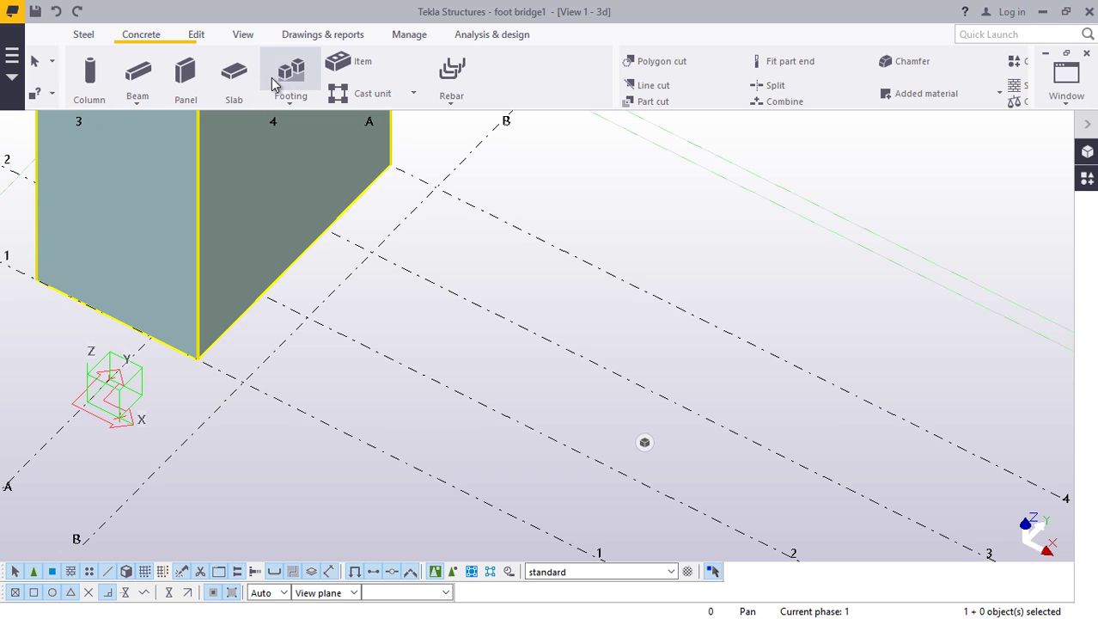
left_click(233, 76)
left_click(198, 358)
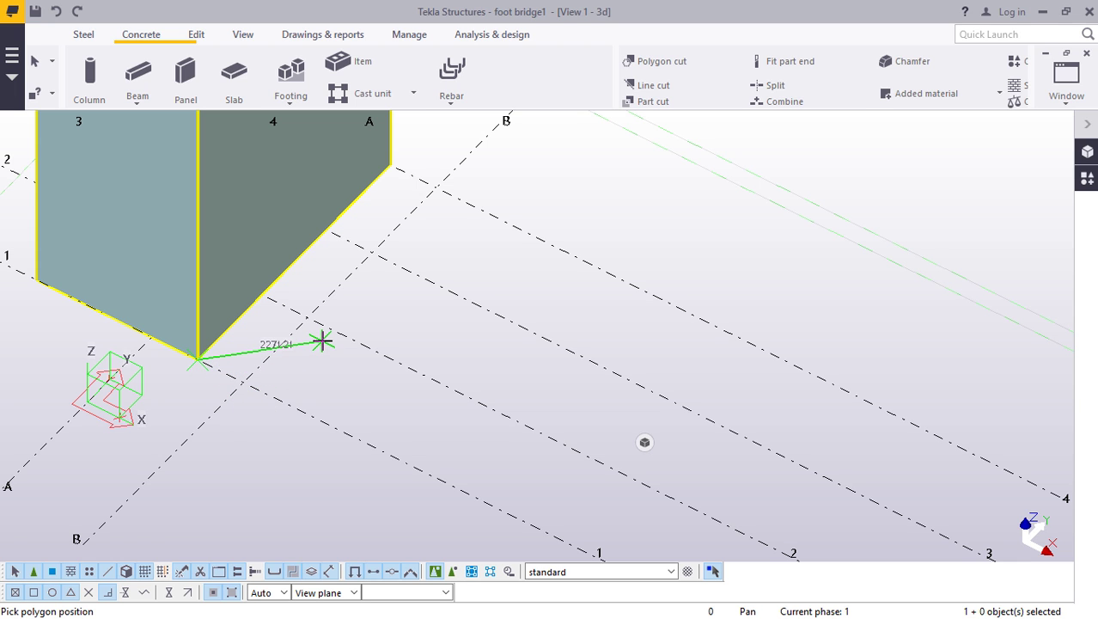
key("Escape")
scroll(348, 365, "down", 3)
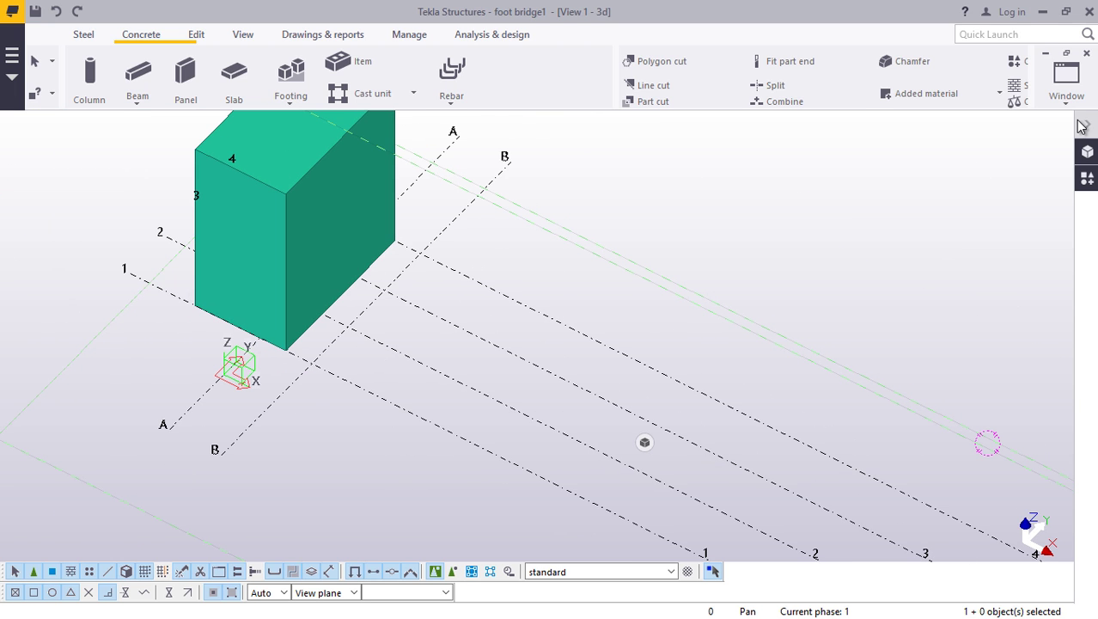
- Switch from the 3d view to the Grid 1 view
left_click(1067, 79)
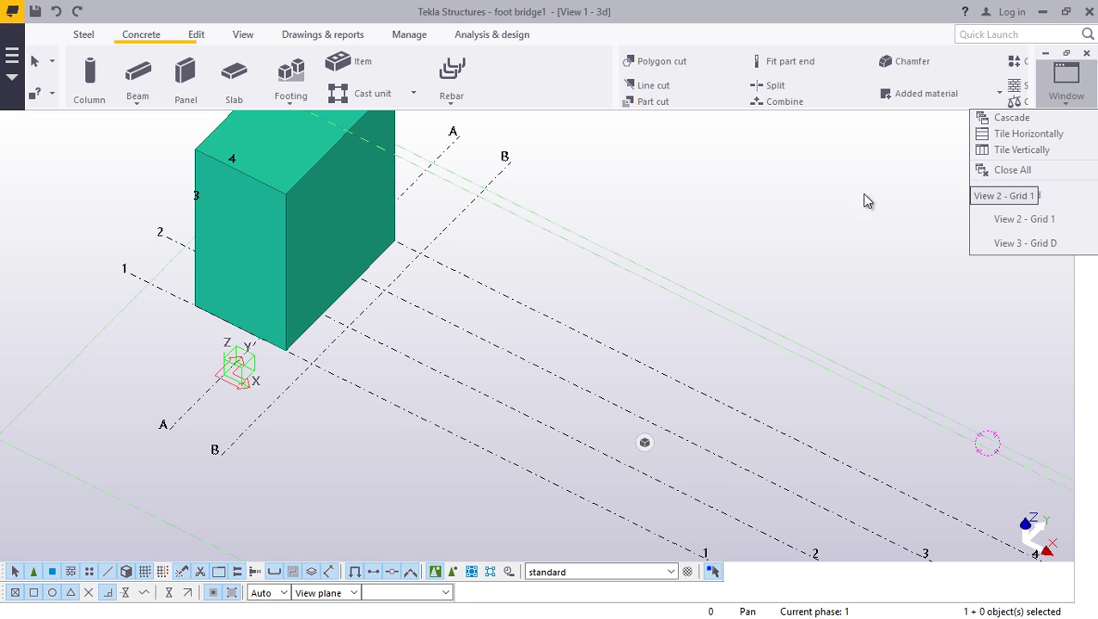
left_click(1032, 222)
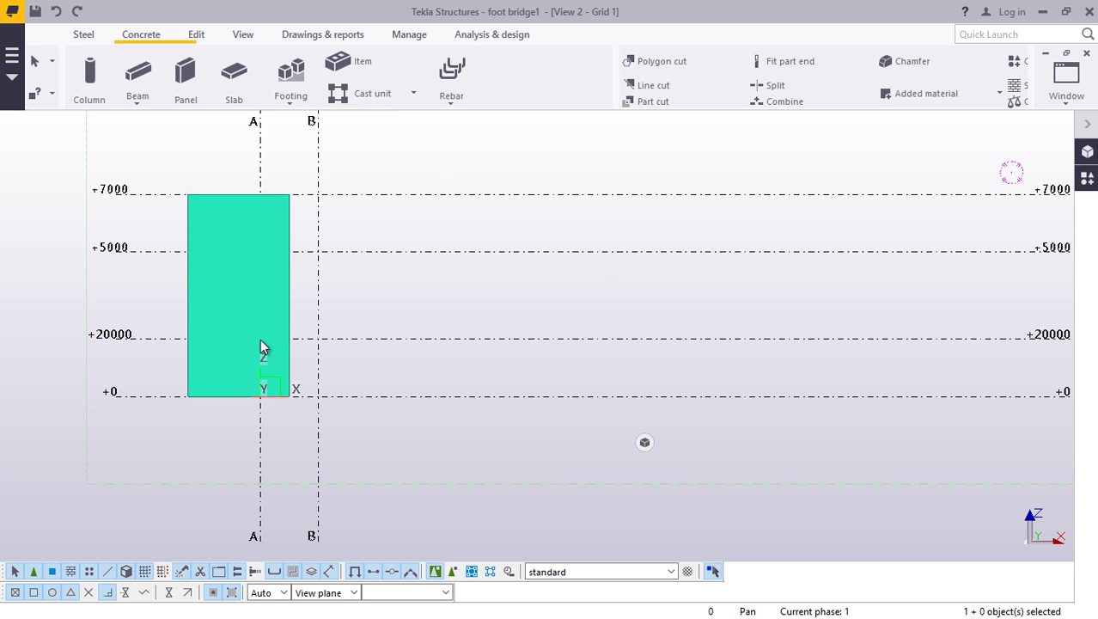
- In the 3d view, model a 1000 by 6000 concrete slab between the A–B block's face and grid line B, spanning grid lines 1 to 4
left_click(1066, 79)
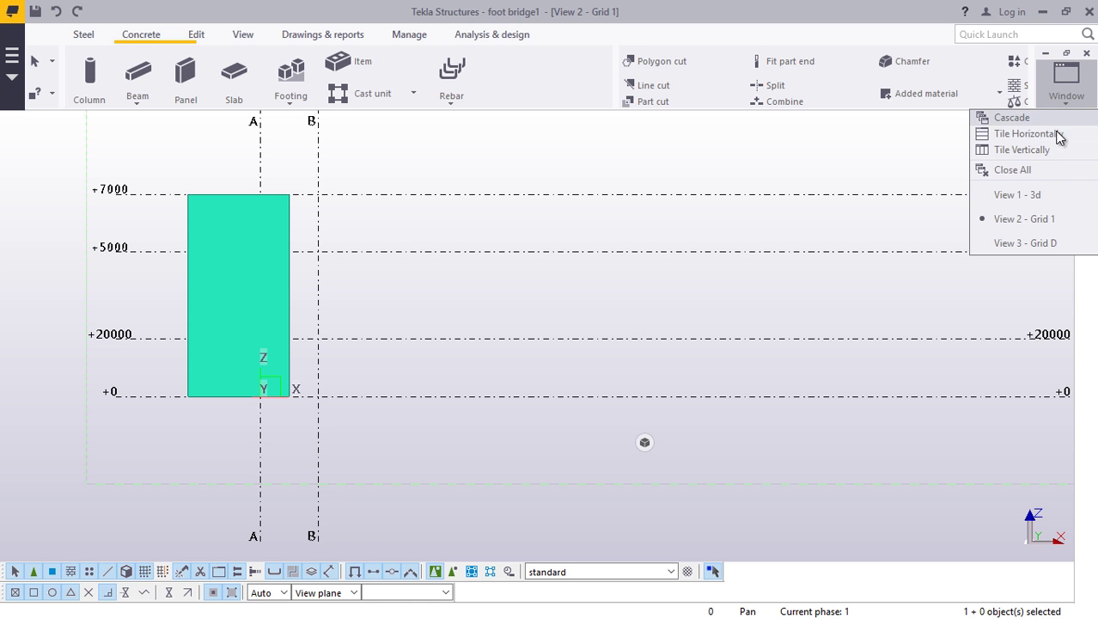
left_click(1029, 197)
scroll(245, 347, "up", 3)
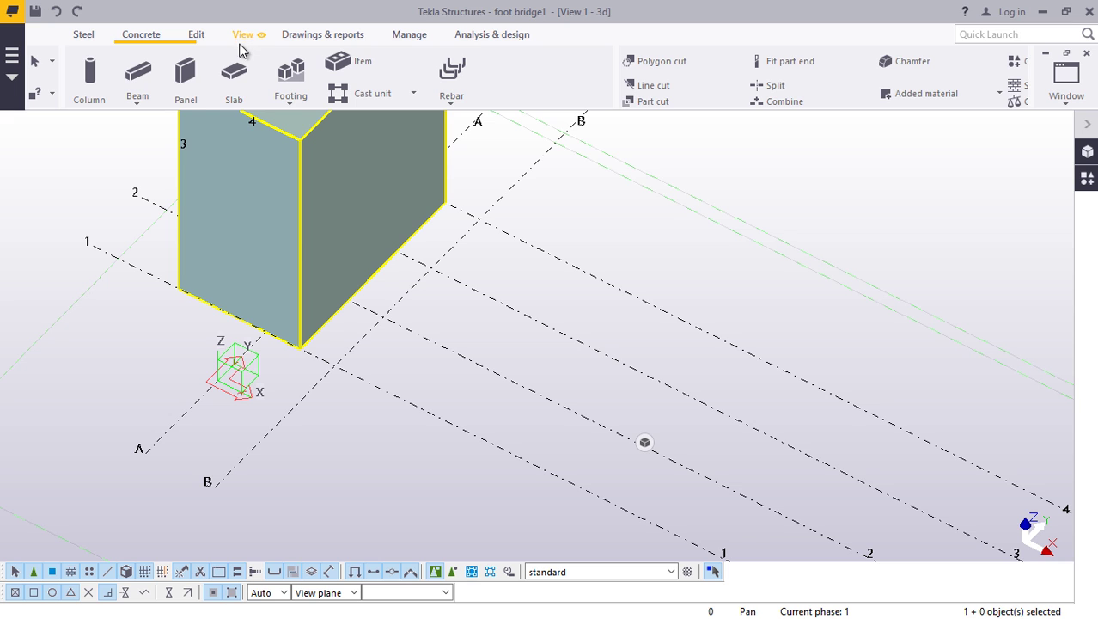
left_click(236, 81)
scroll(324, 362, "up", 1)
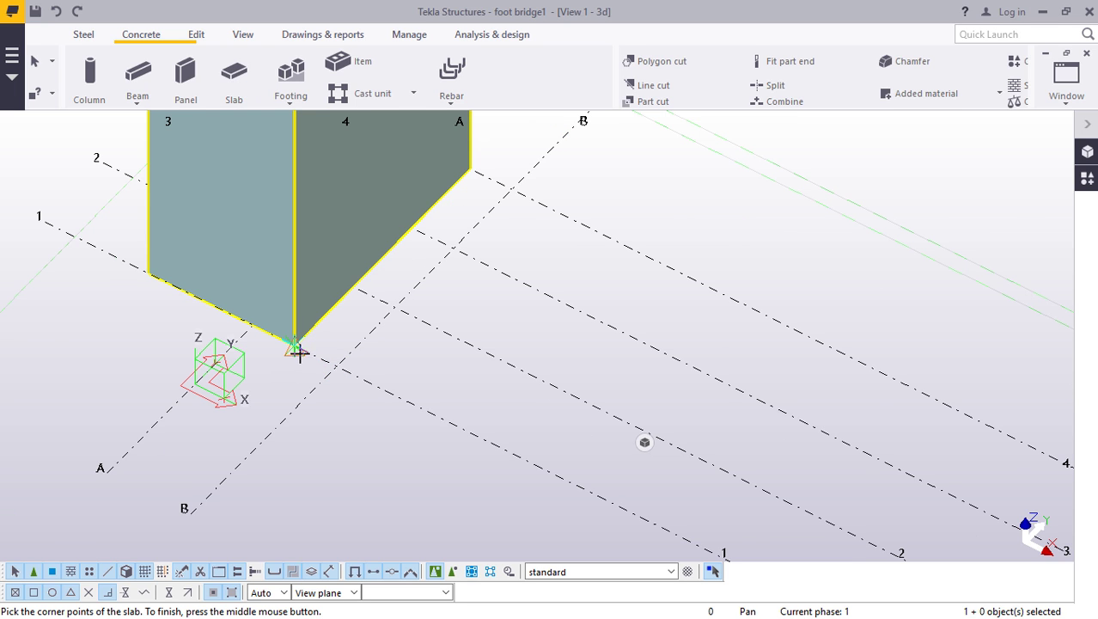
left_click(295, 348)
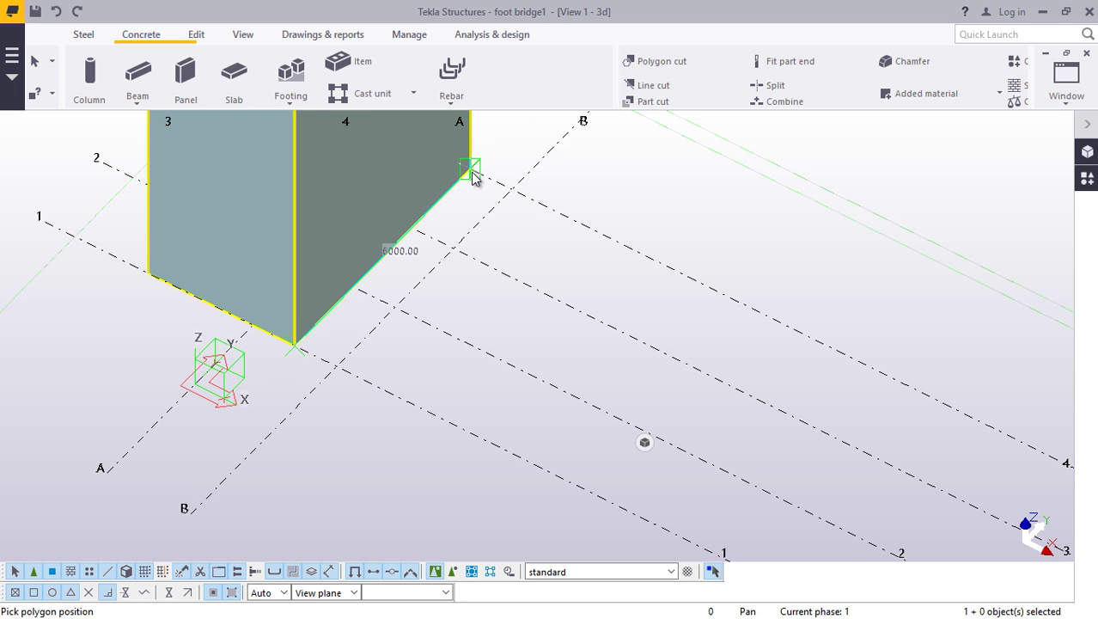
left_click(513, 191)
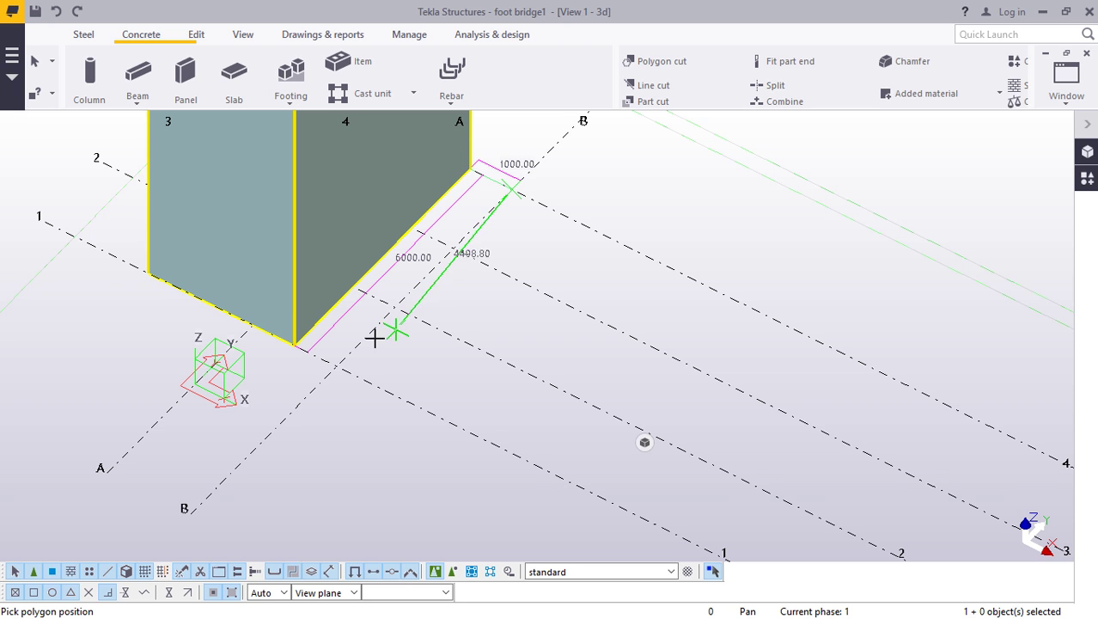
left_click(337, 369)
middle_click(295, 348)
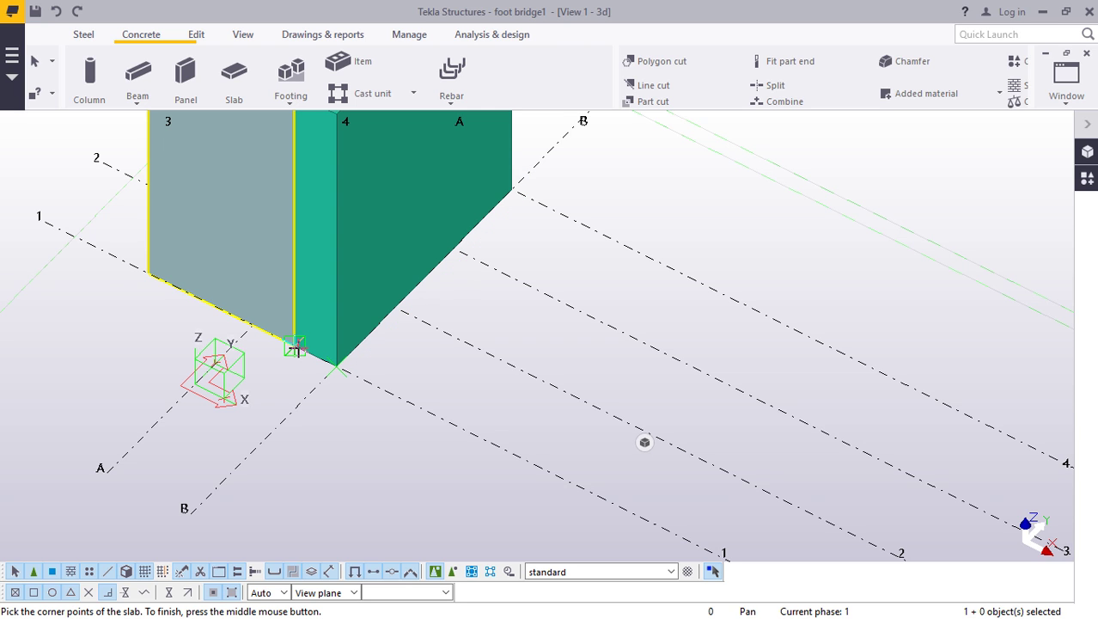
right_click(517, 224)
left_click(543, 238)
- Set the new slab's thickness to 2000, apply it to the slab and close its properties
scroll(365, 308, "down", 5)
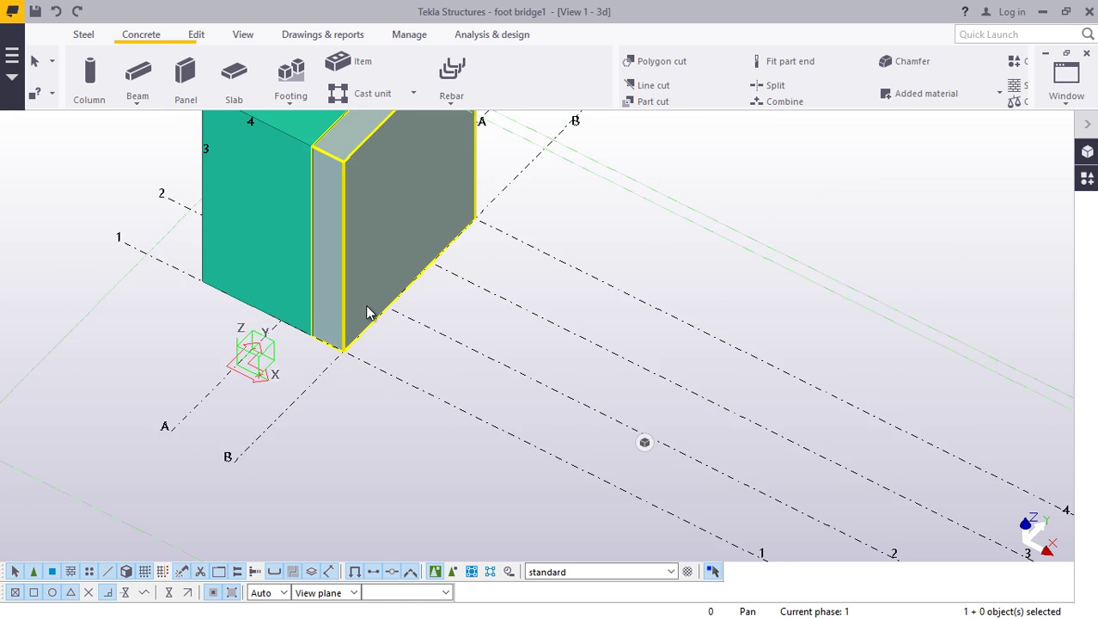
scroll(371, 182, "up", 3)
scroll(273, 173, "up", 4)
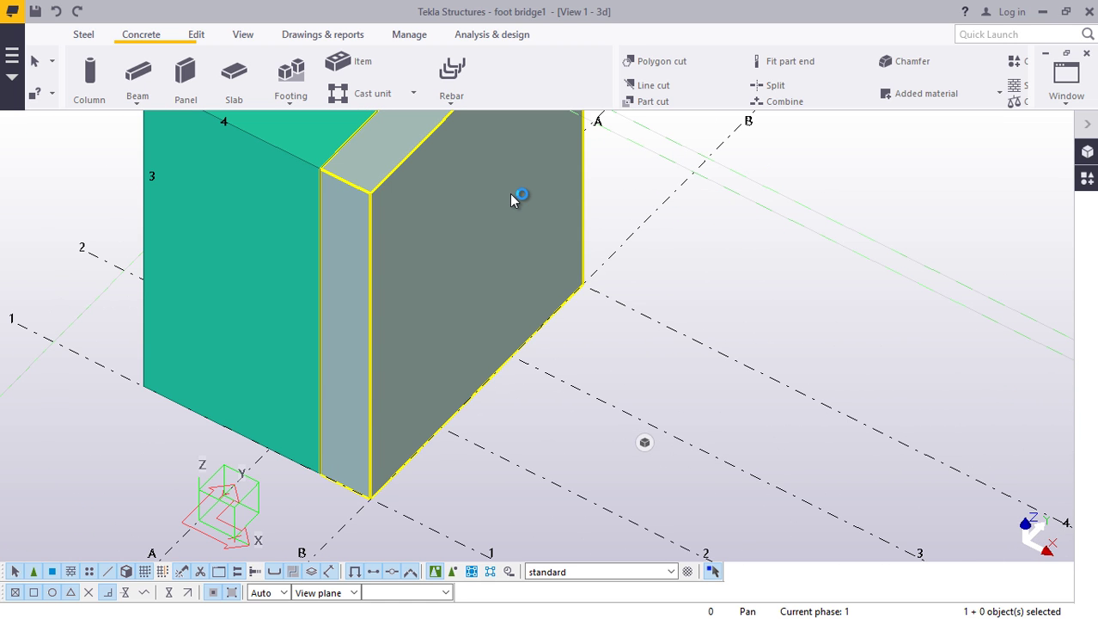
double_click(511, 194)
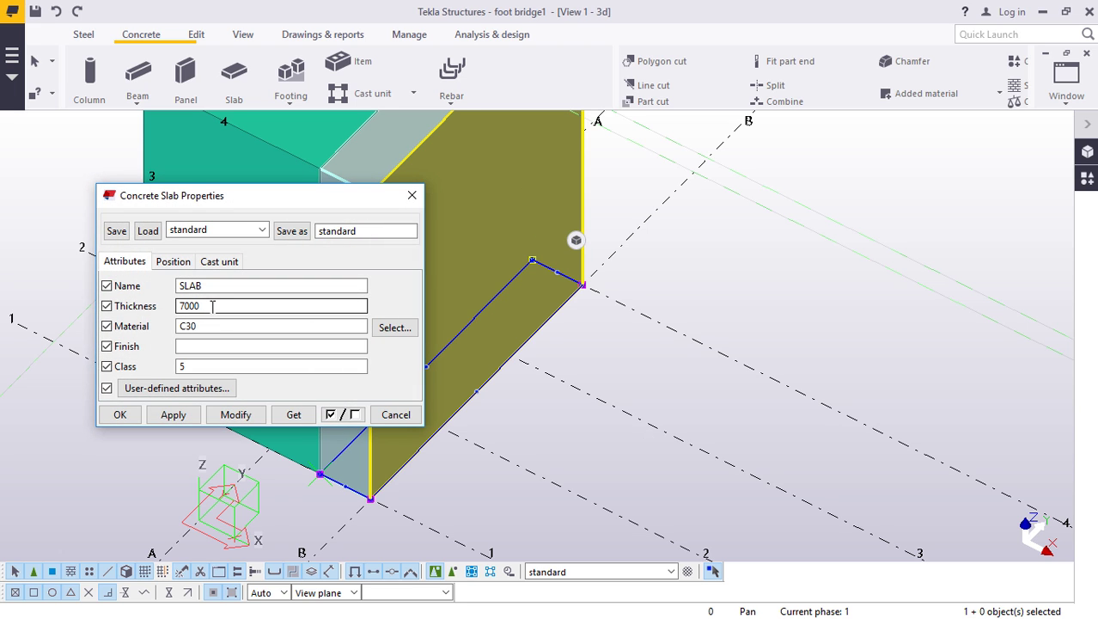
left_click_drag(212, 306, 166, 309)
type("200")
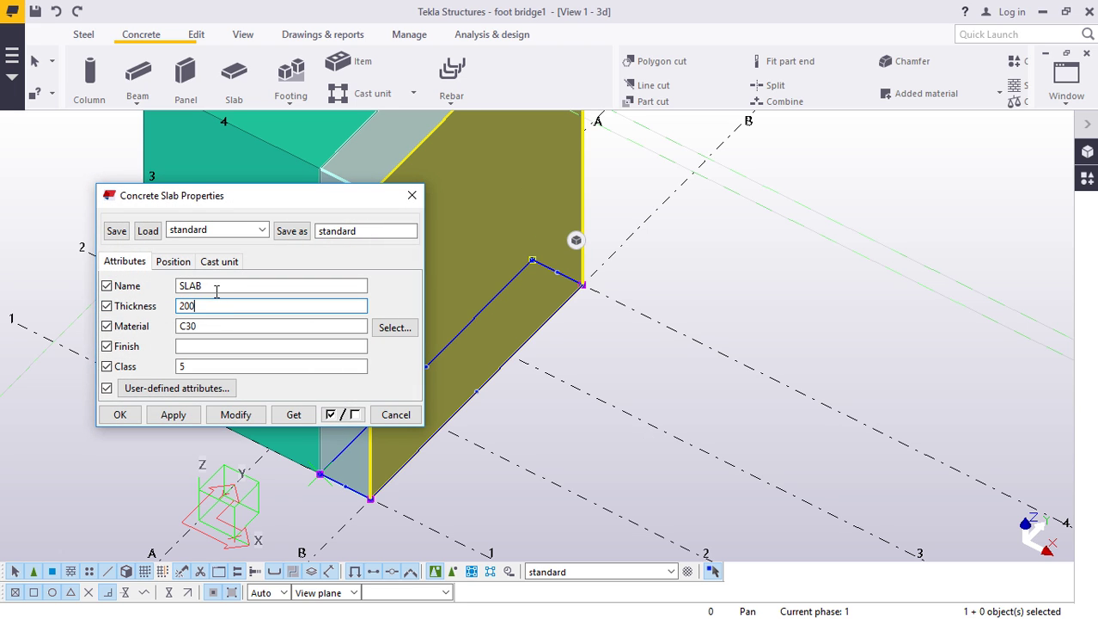
type("0")
left_click(233, 416)
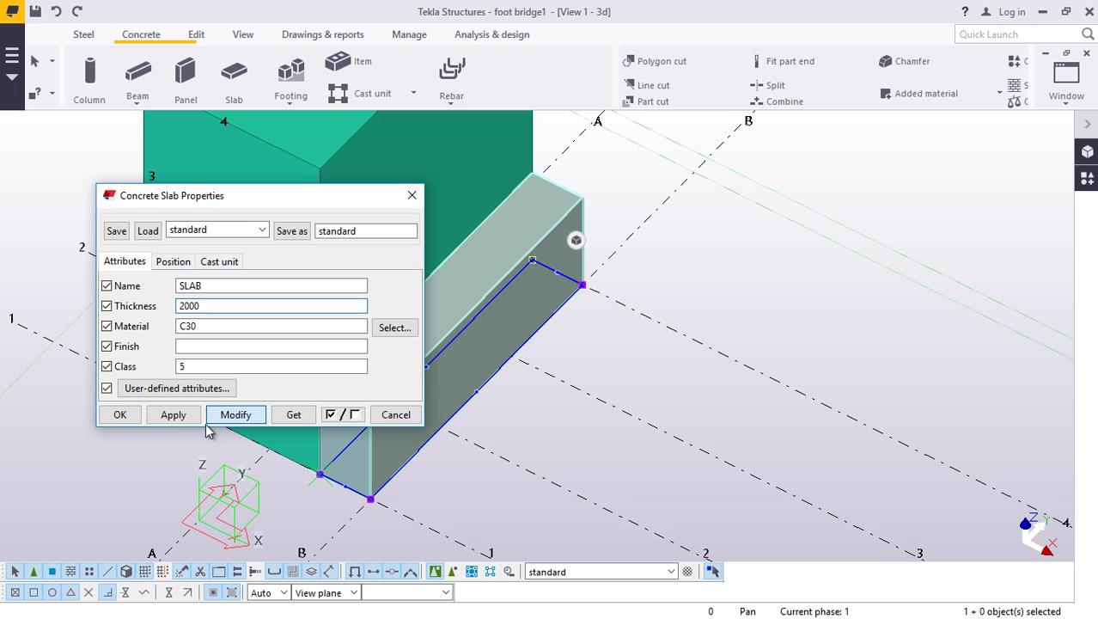
left_click(123, 415)
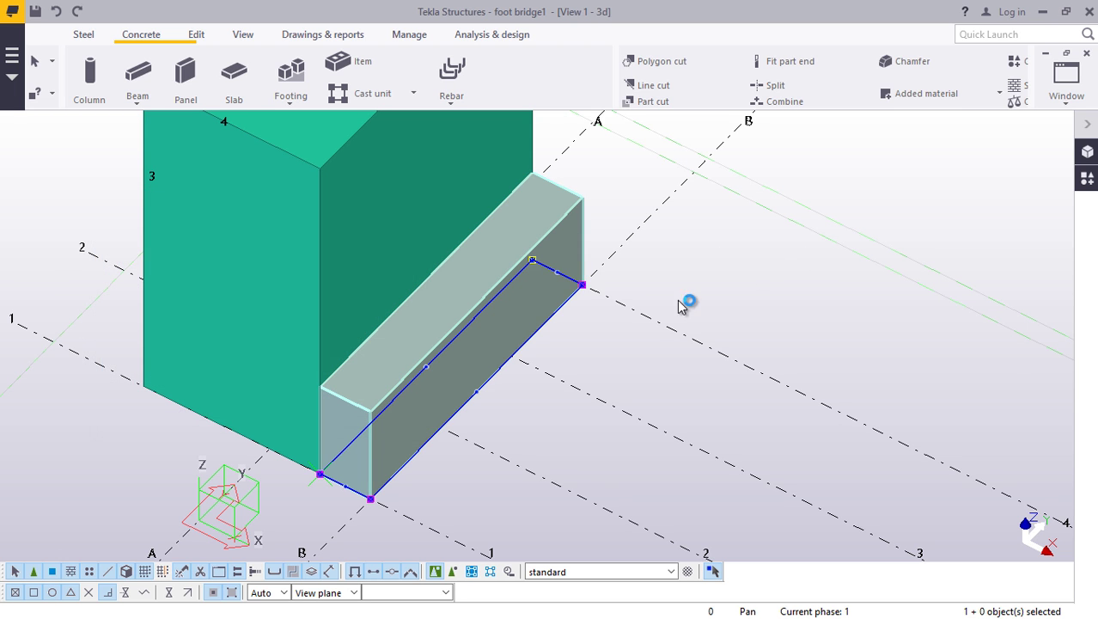
- Mirror-copy the 2000 mm thick slab to the C–D end about a line through the midpoints of grid lines 4 and 1
scroll(392, 309, "down", 5)
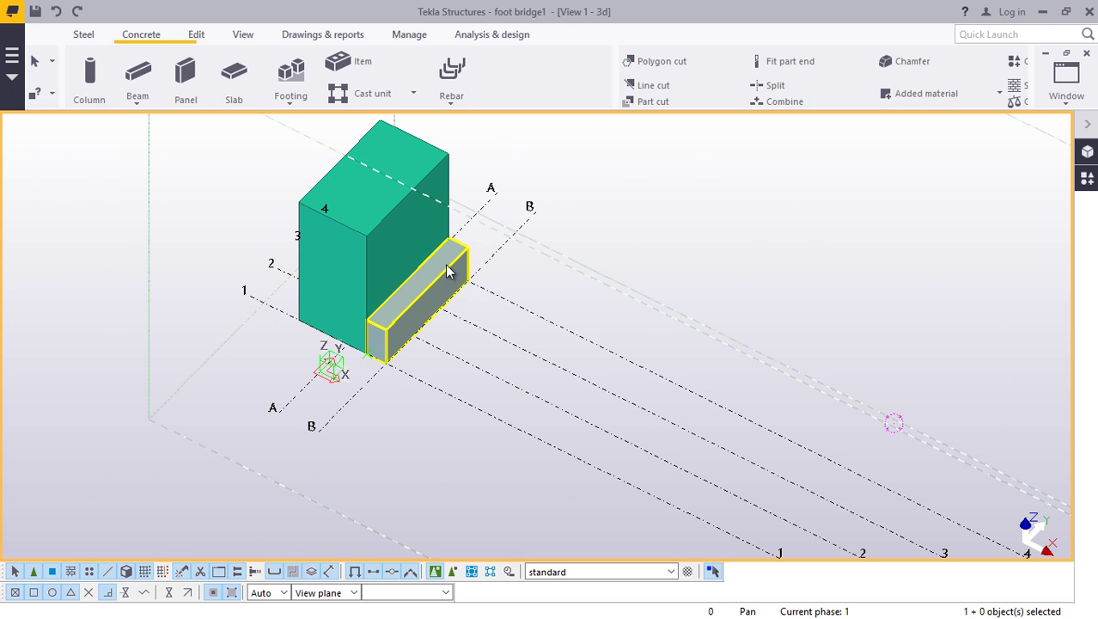
right_click(669, 185)
mouse_move(756, 263)
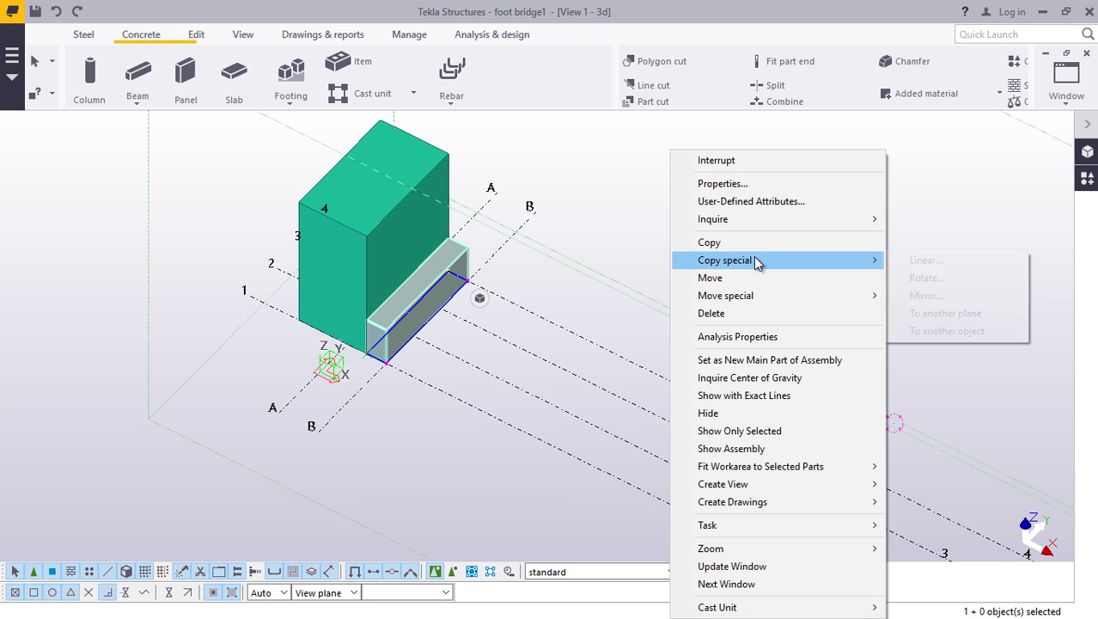
left_click(923, 295)
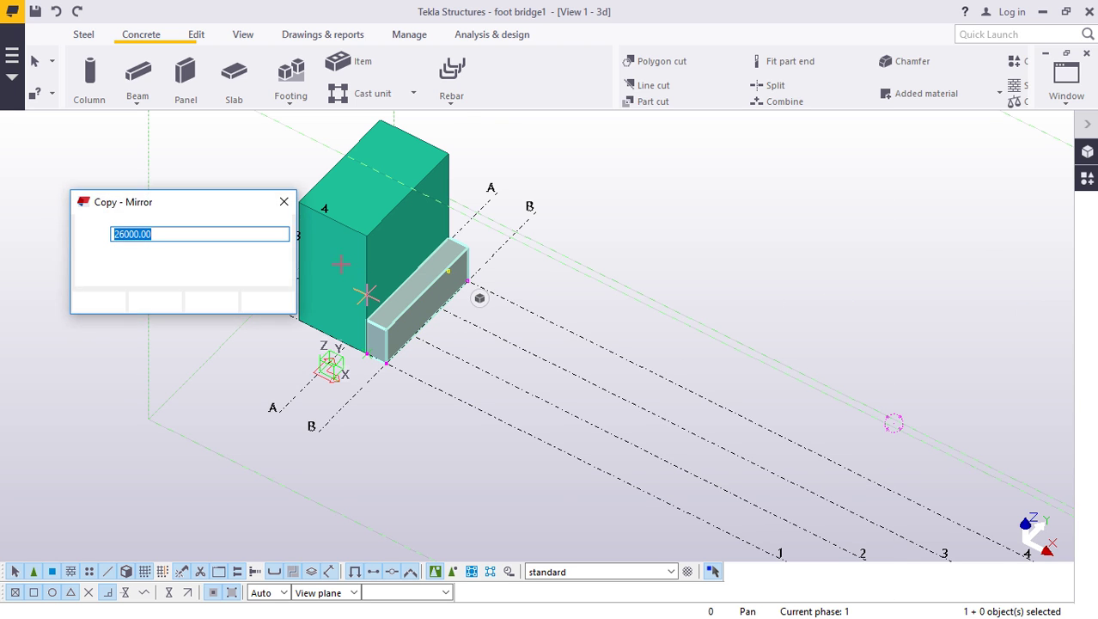
scroll(341, 264, "down", 5)
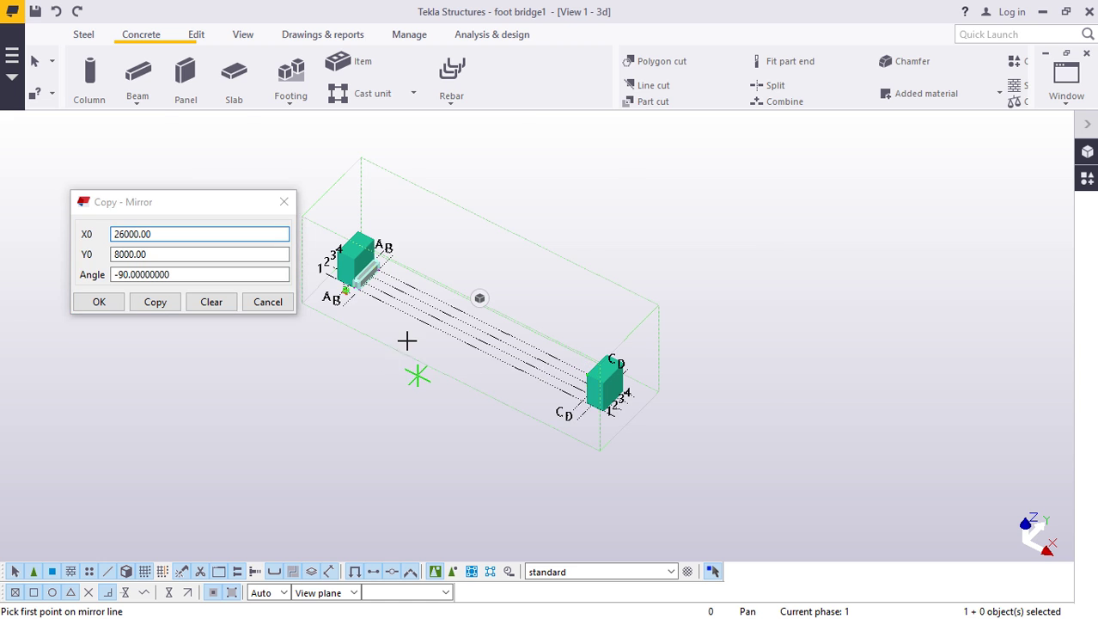
scroll(407, 341, "up", 4)
scroll(839, 428, "down", 2)
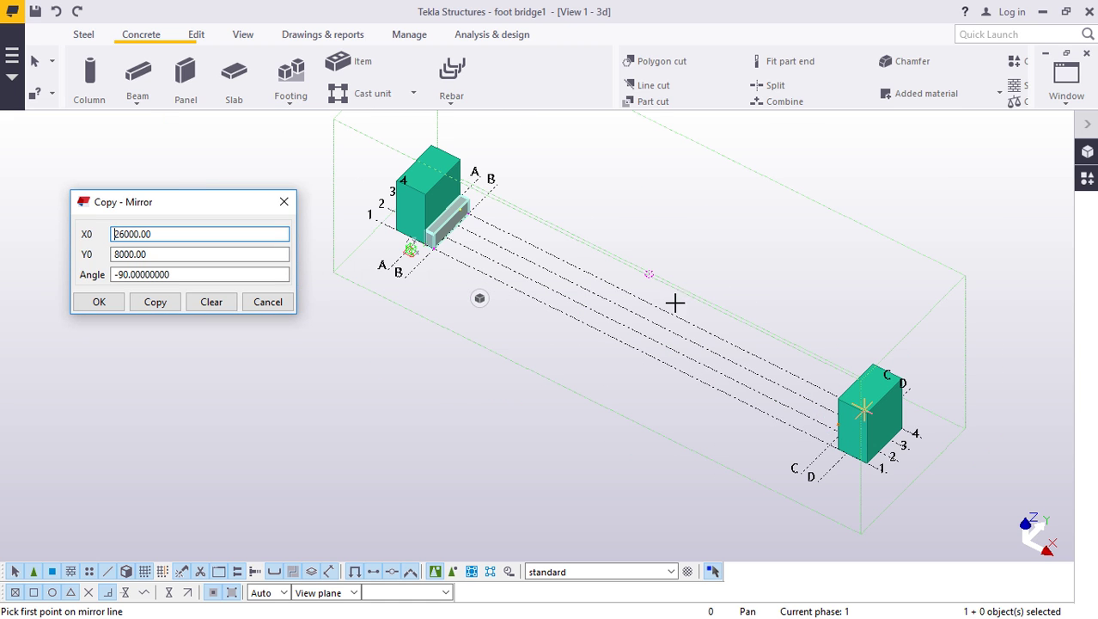
scroll(620, 314, "up", 3)
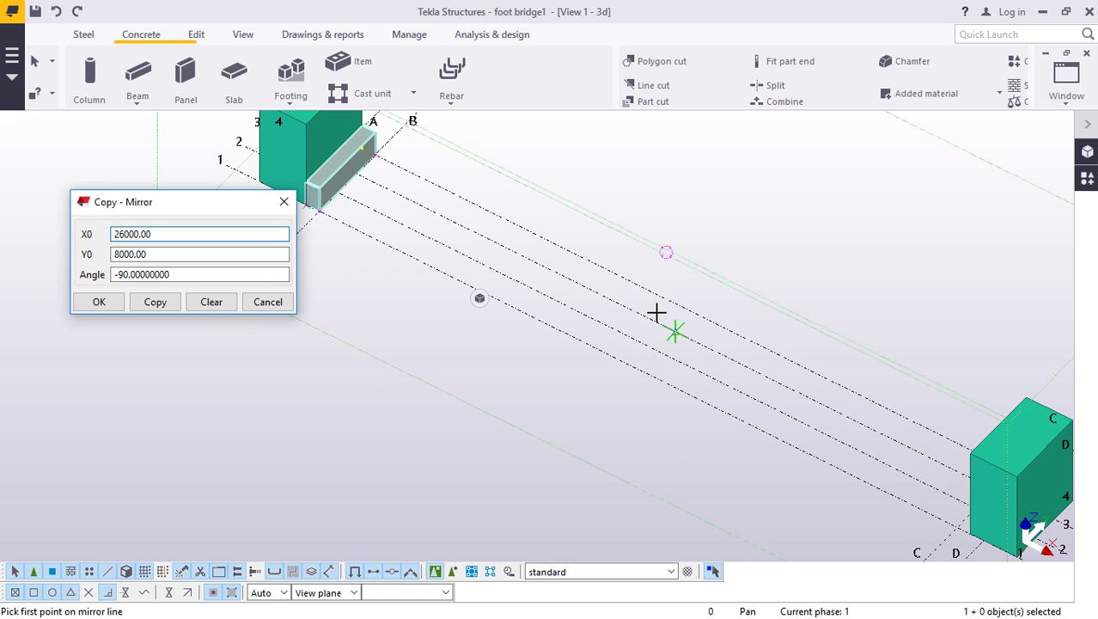
left_click(702, 312)
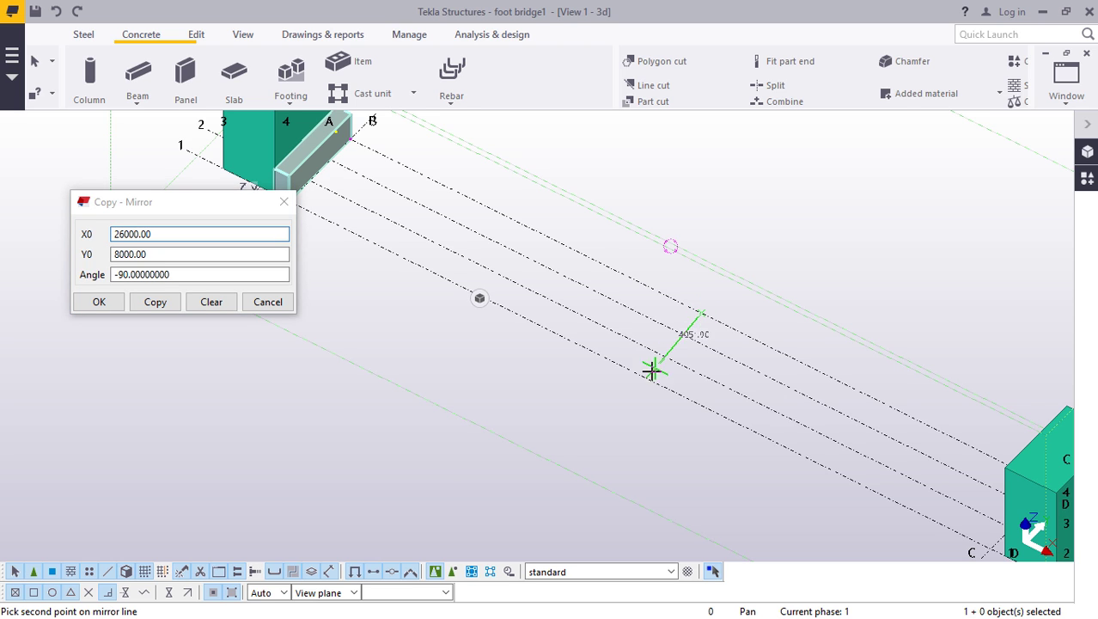
left_click(641, 376)
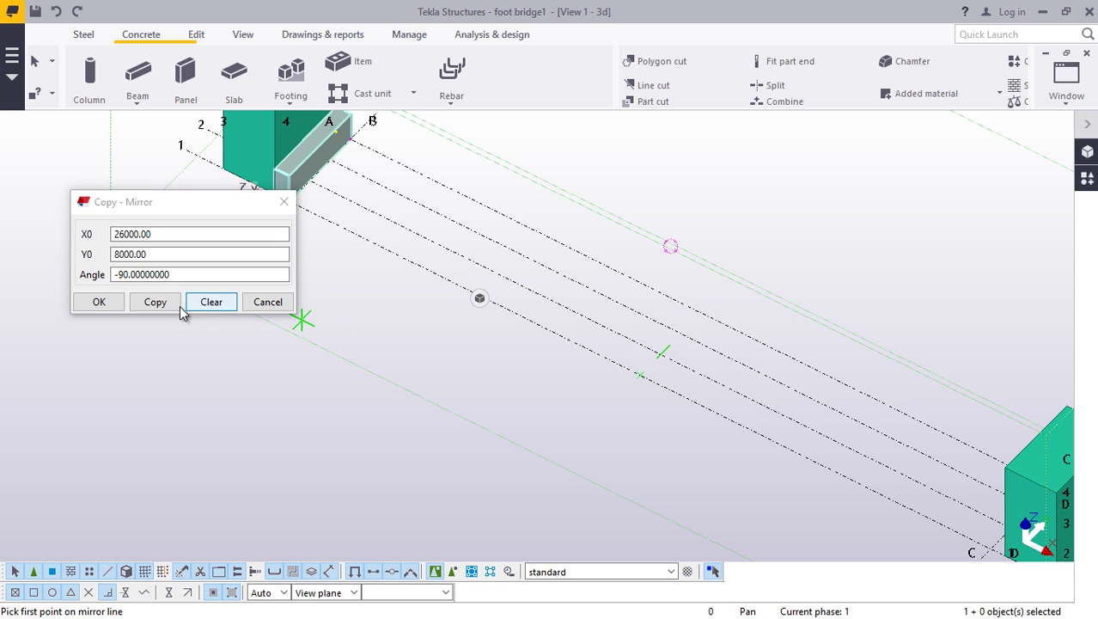
left_click(153, 303)
left_click(101, 302)
right_click(658, 176)
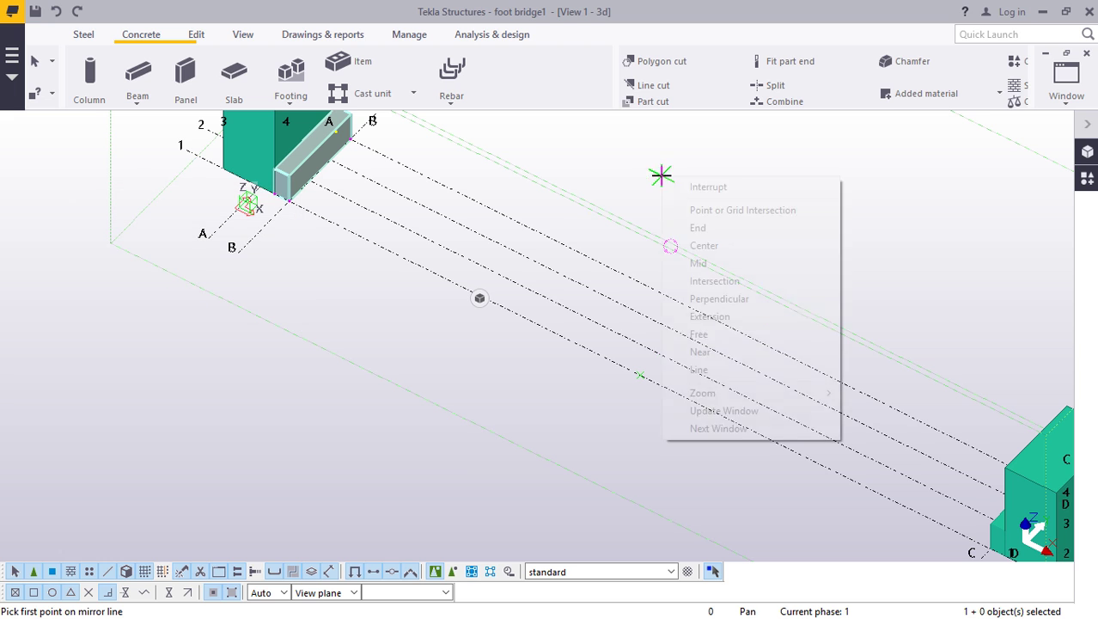
left_click(699, 196)
scroll(593, 267, "down", 2)
left_click(546, 354)
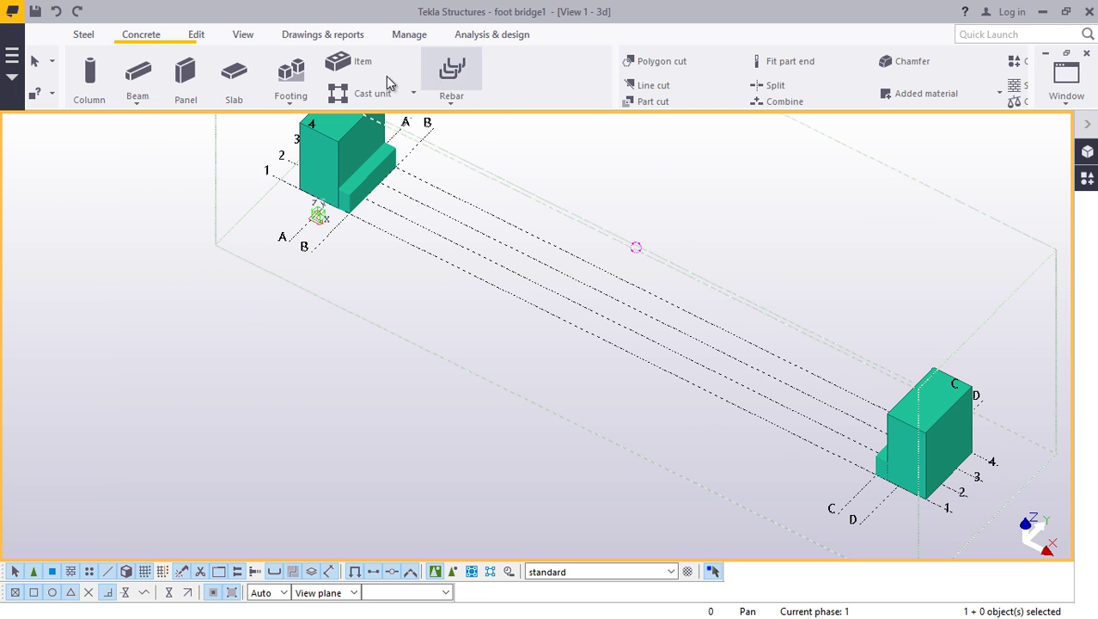
- Examine the stepped foundation blocks at both ends of the bridge from different angles in the 3d view
left_click(243, 34)
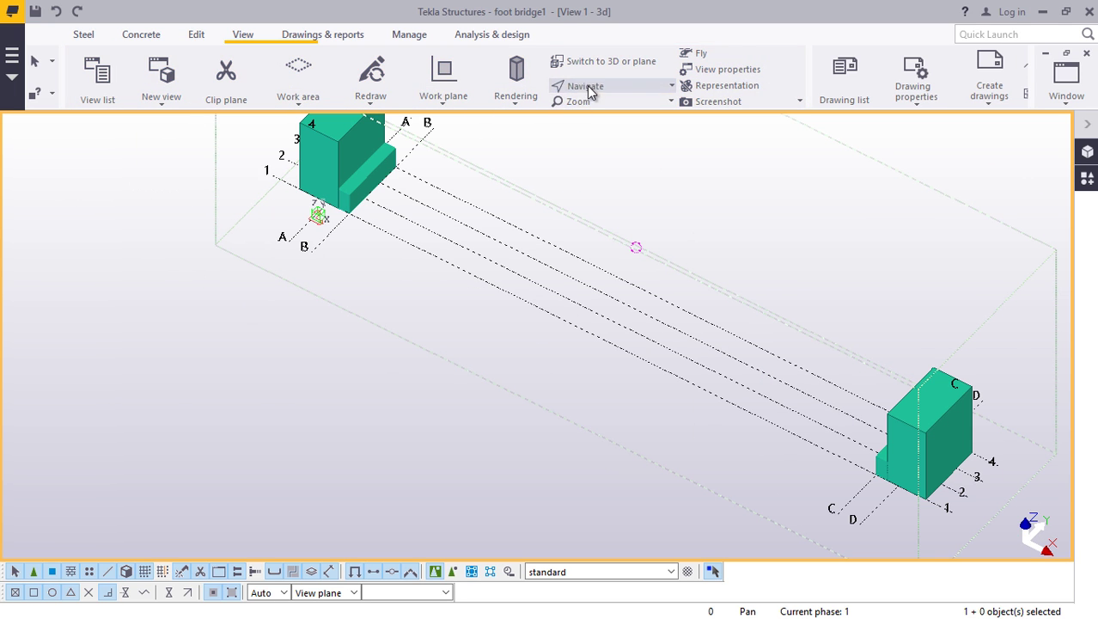
left_click(589, 90)
left_click(607, 139)
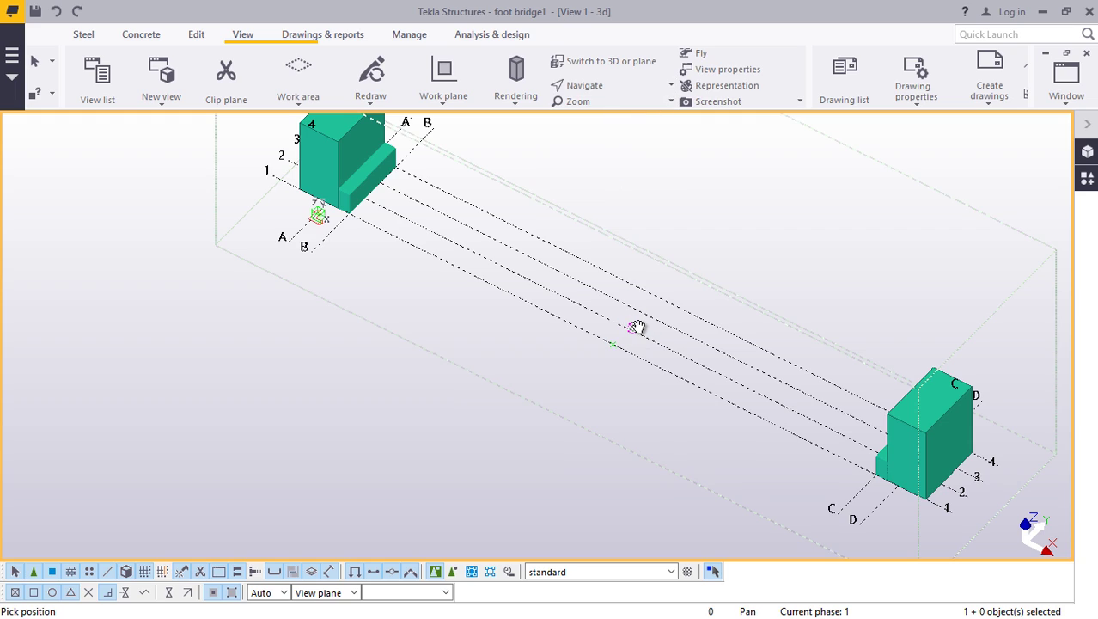
left_click_drag(639, 323, 572, 298)
middle_click_drag(572, 298, 593, 227, "ctrl")
scroll(403, 193, "up", 5)
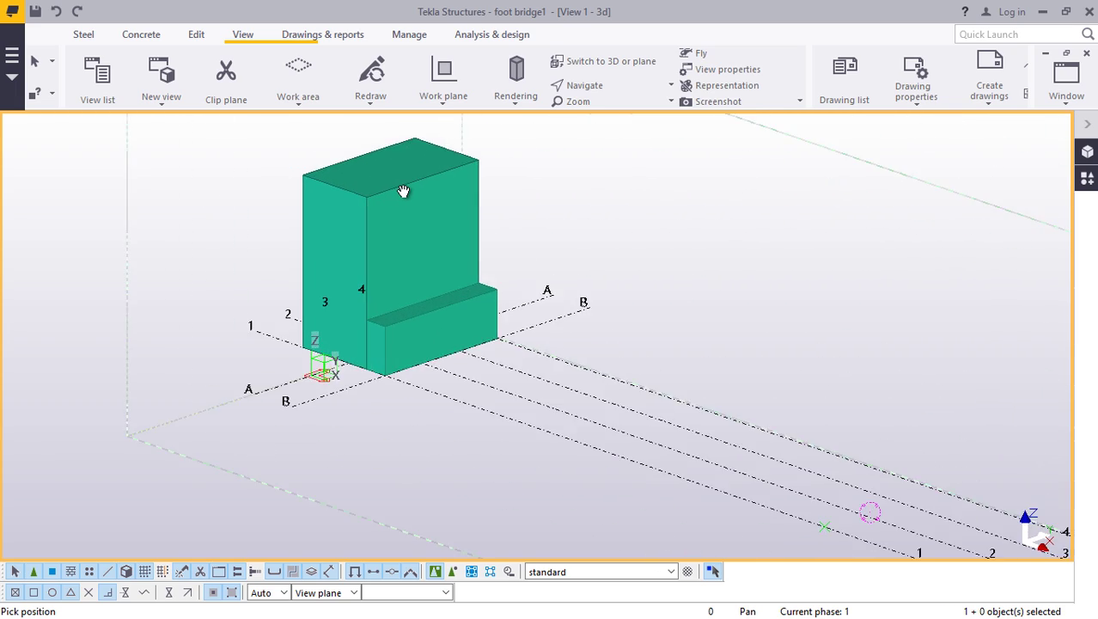
scroll(439, 246, "down", 8)
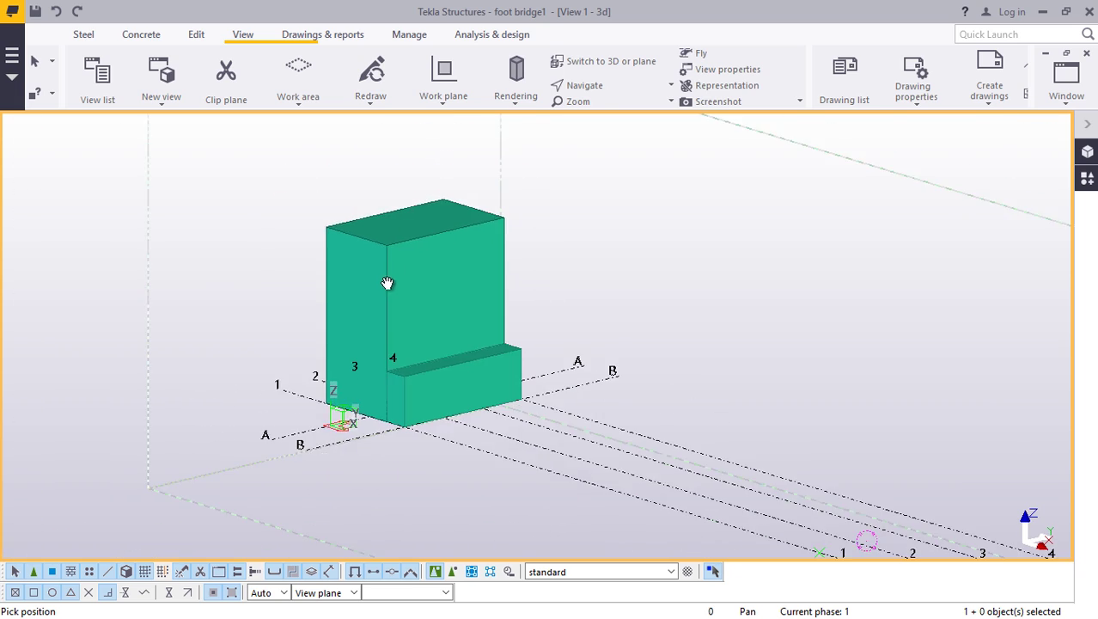
middle_click_drag(524, 267, 527, 292, "ctrl")
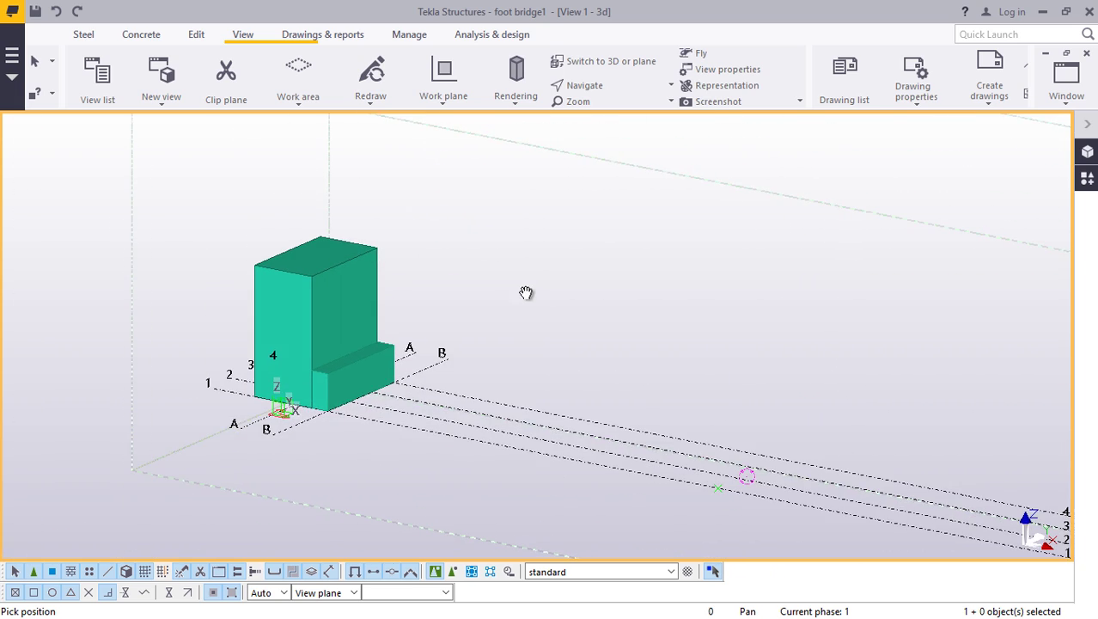
scroll(348, 272, "up", 4)
middle_click_drag(348, 273, 393, 305)
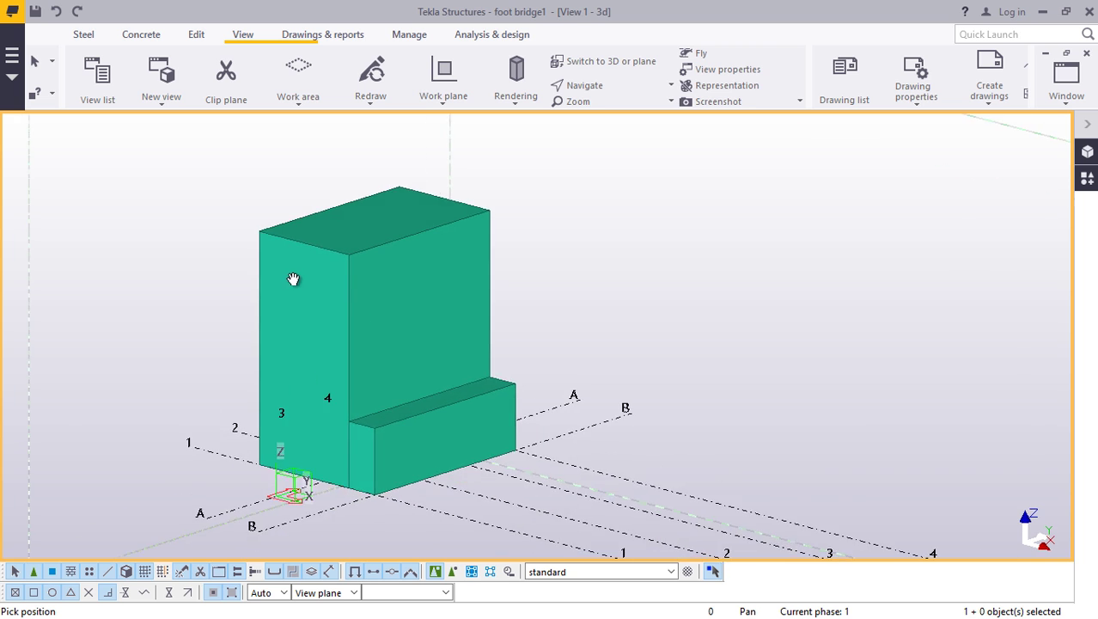
scroll(308, 247, "down", 6)
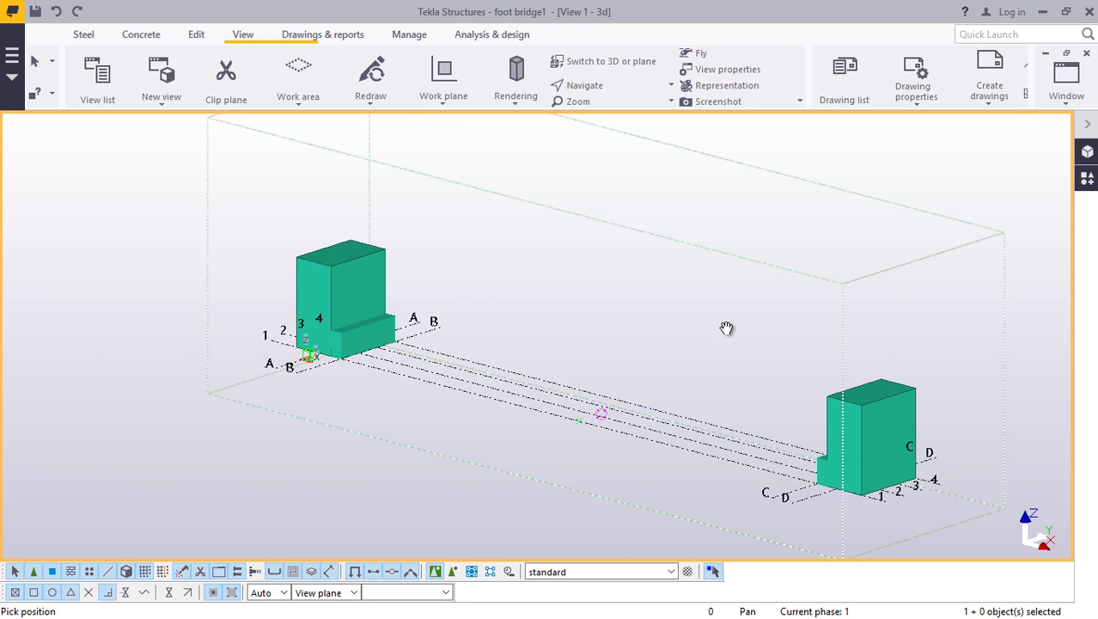
middle_click_drag(371, 308, 361, 354, "ctrl")
scroll(358, 232, "up", 3)
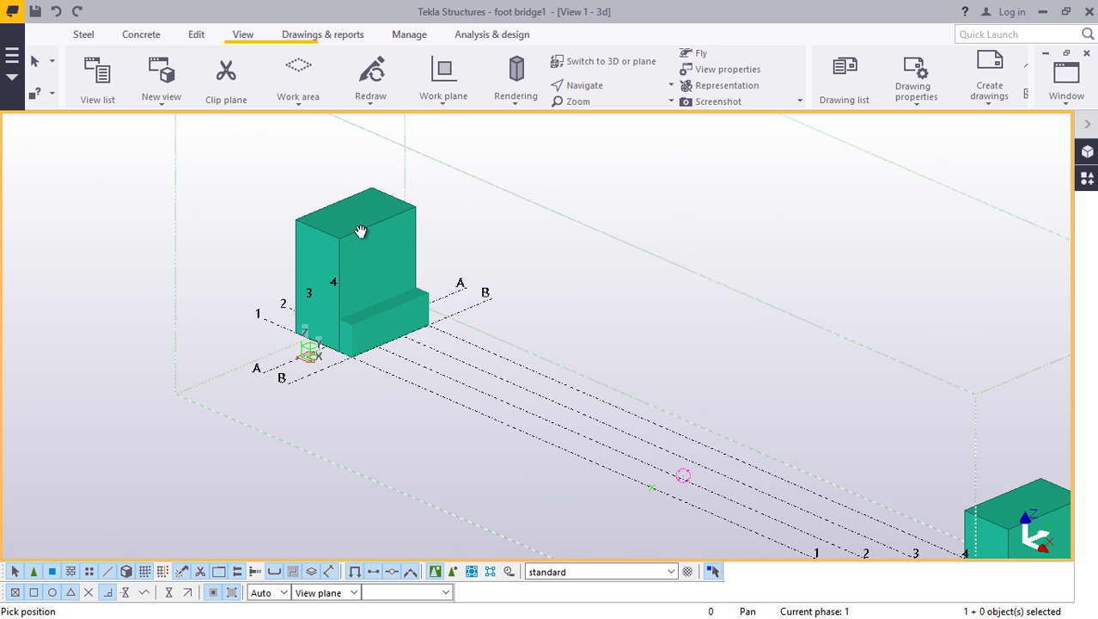
scroll(371, 319, "down", 1)
scroll(255, 256, "up", 5)
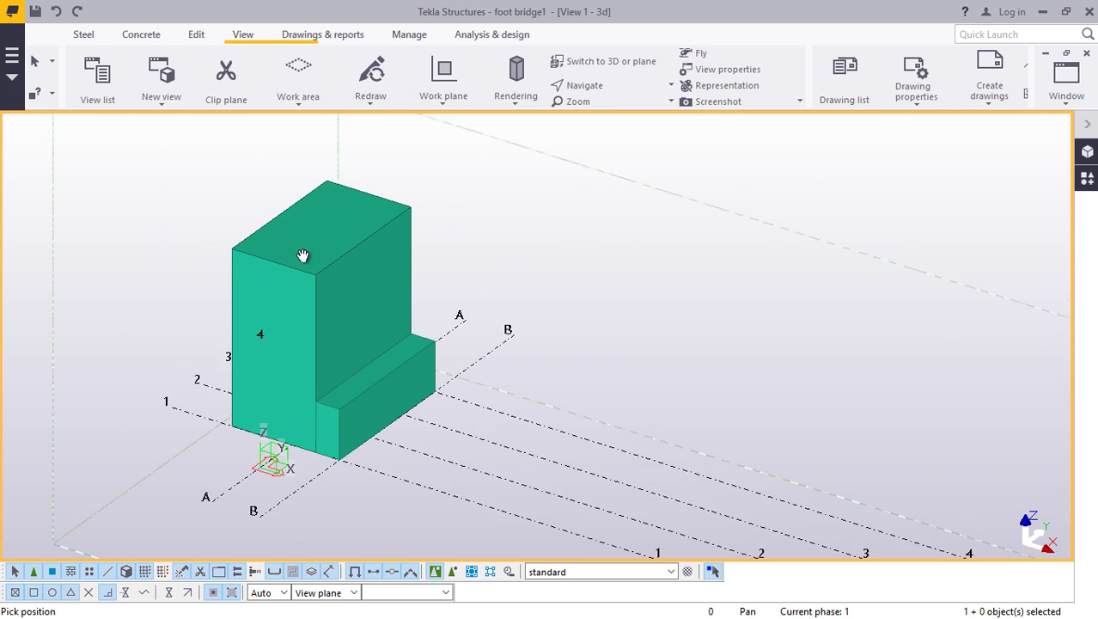
right_click(531, 211)
left_click(564, 221)
- Examine the top face and upper edges of the tall block at the A–B end
scroll(298, 304, "up", 5)
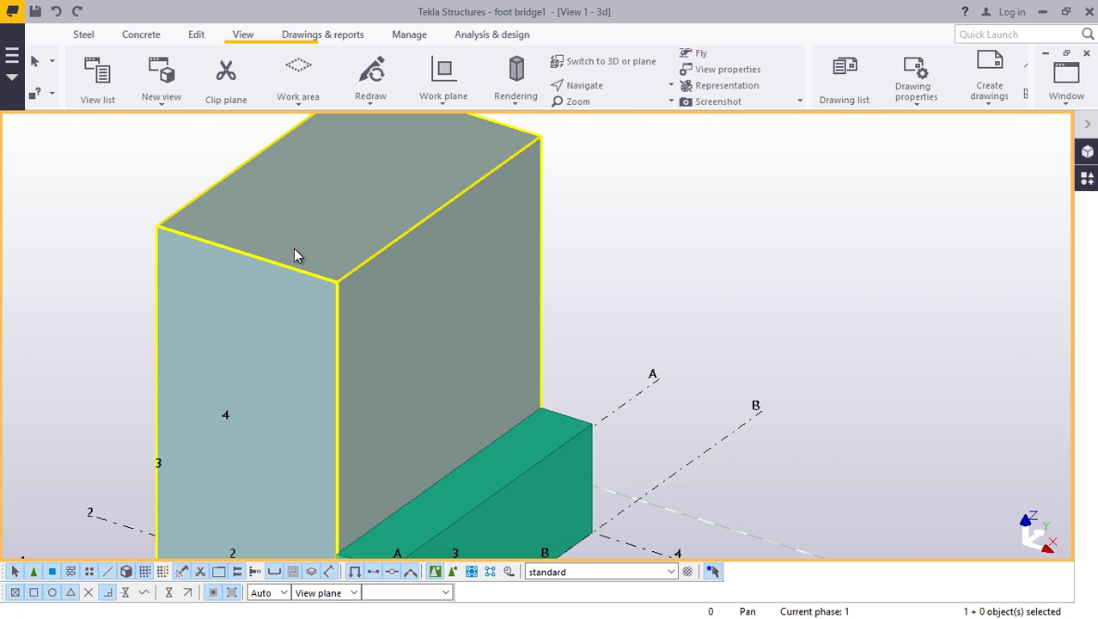
scroll(383, 292, "down", 1)
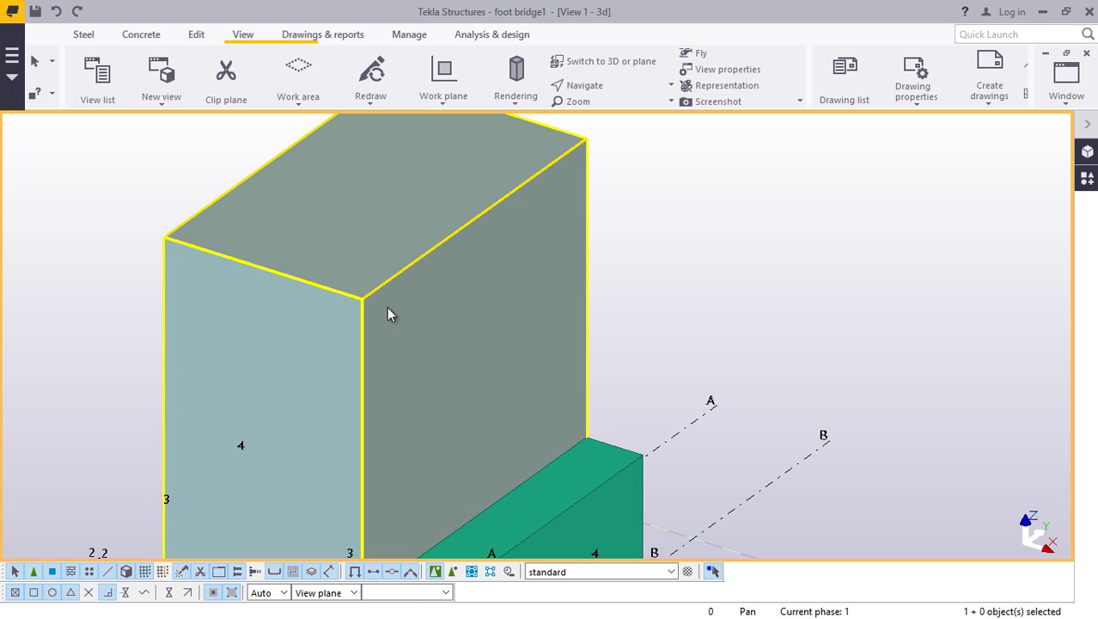
scroll(365, 294, "up", 3)
scroll(429, 393, "down", 5)
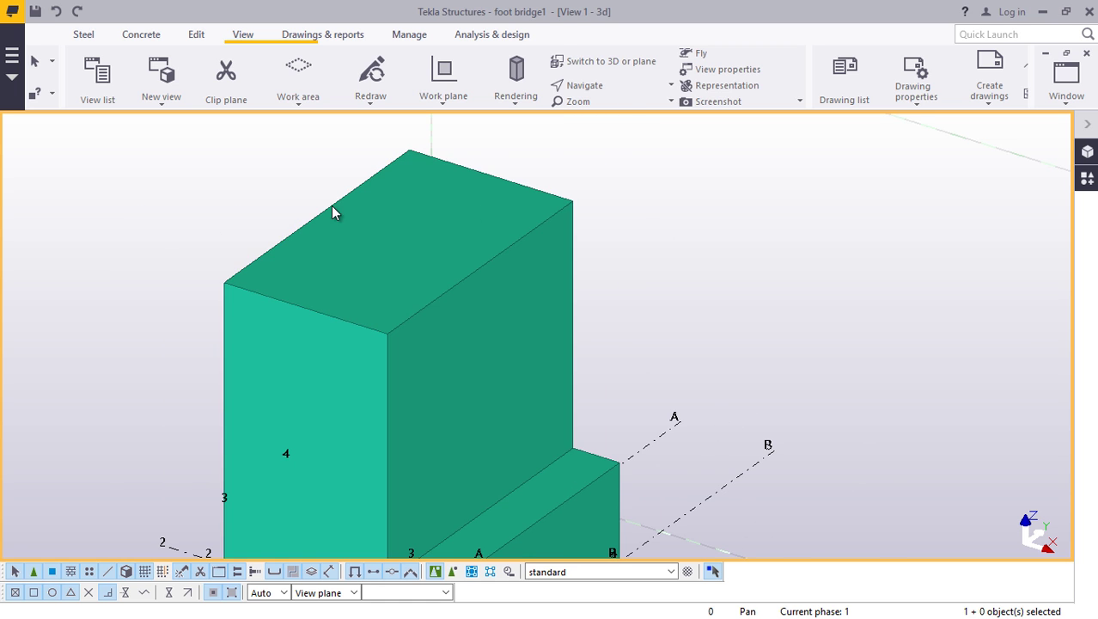
scroll(240, 270, "up", 2)
scroll(268, 289, "down", 2)
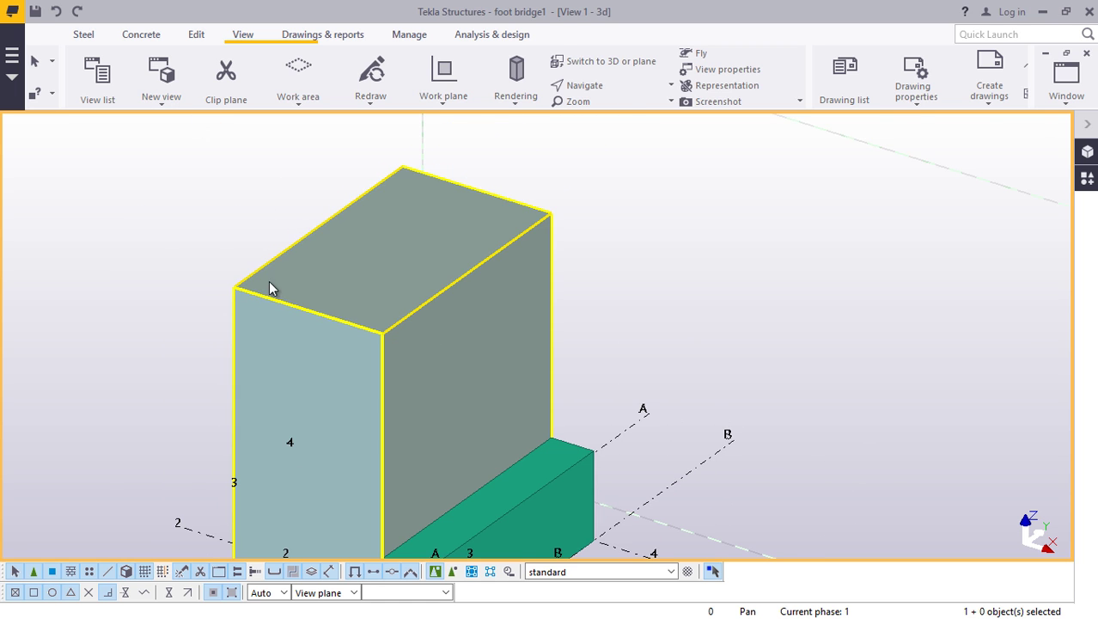
- Place a point at the near top corner of the tall block at the A–B end
scroll(401, 332, "up", 4)
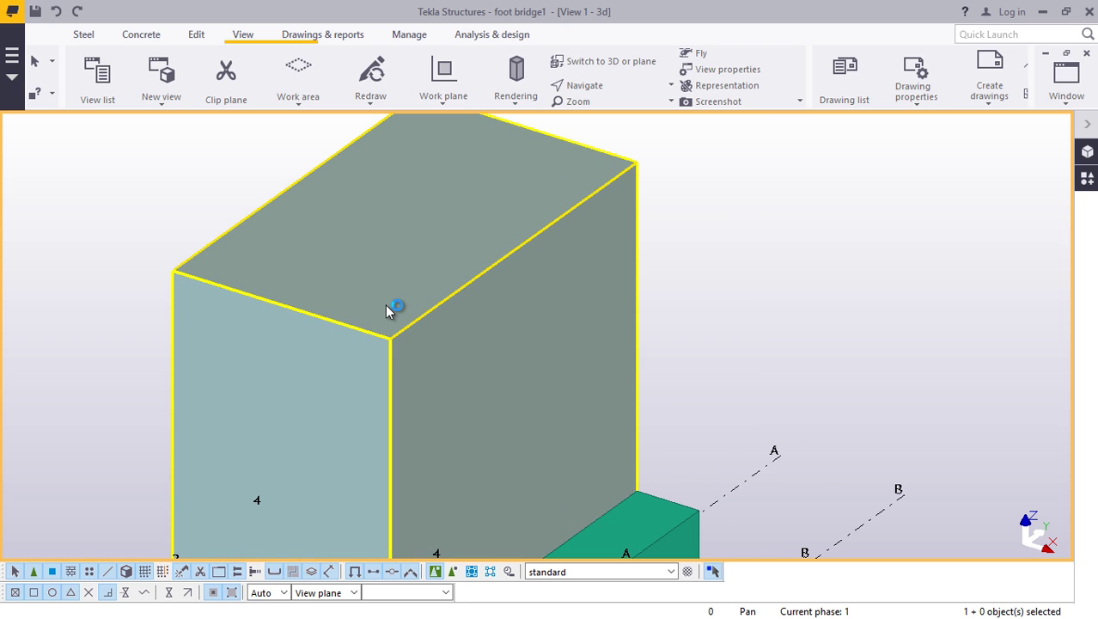
scroll(363, 326, "down", 3)
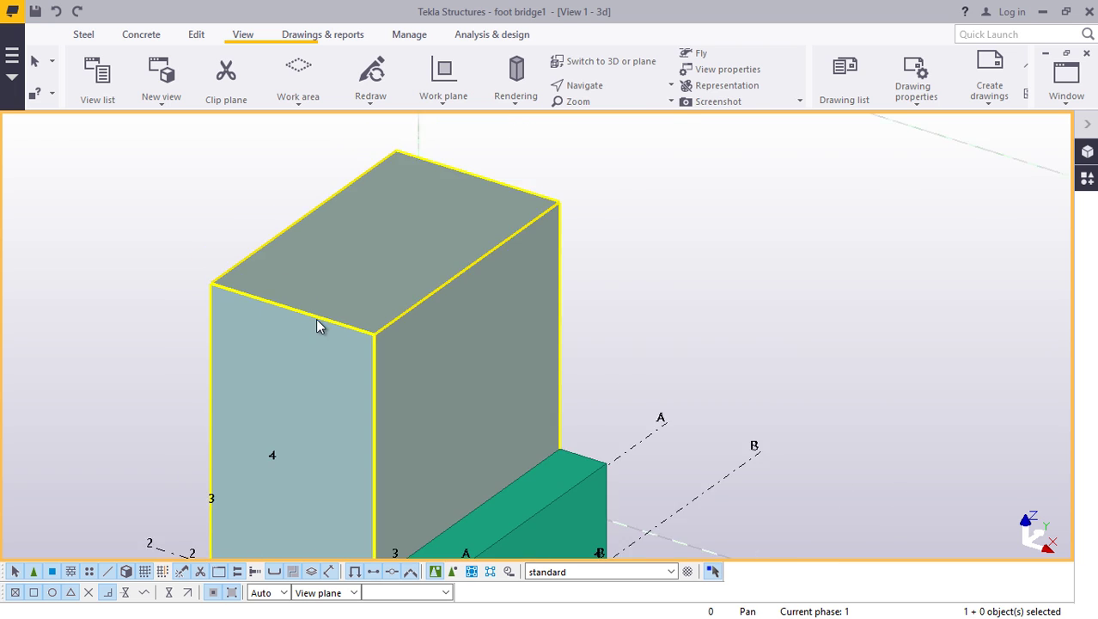
scroll(348, 314, "up", 2)
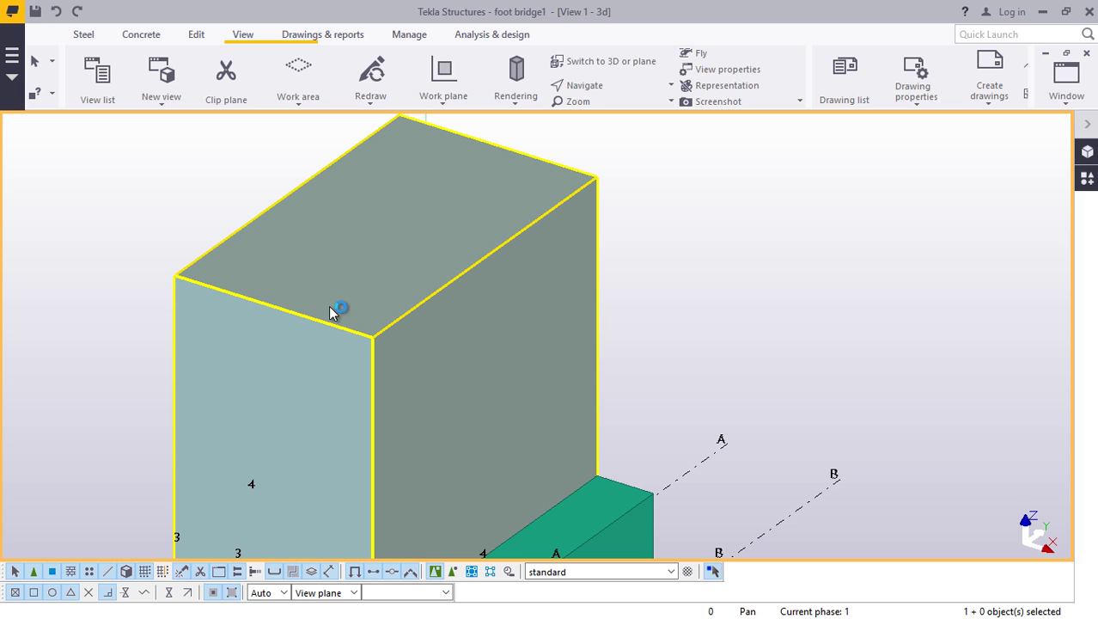
left_click(700, 134)
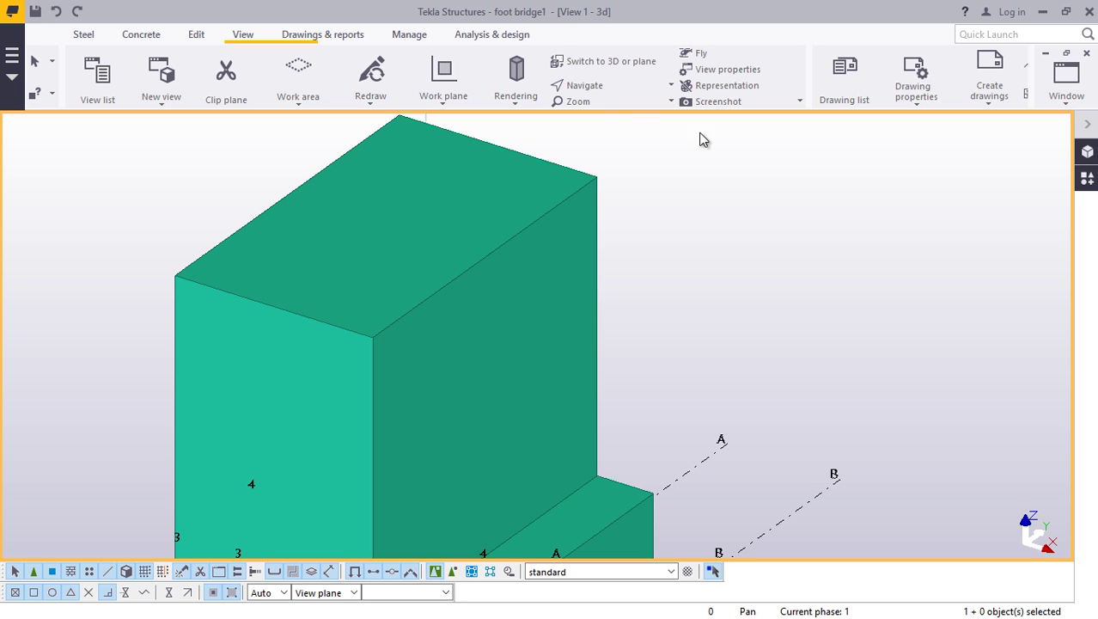
left_click(196, 36)
left_click(913, 105)
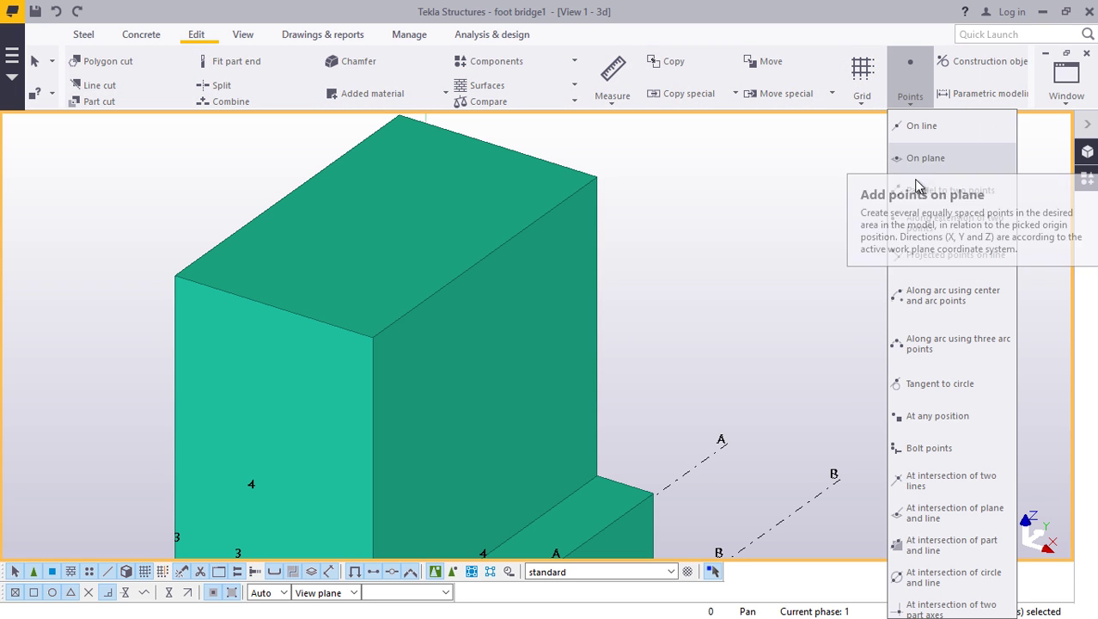
left_click(937, 415)
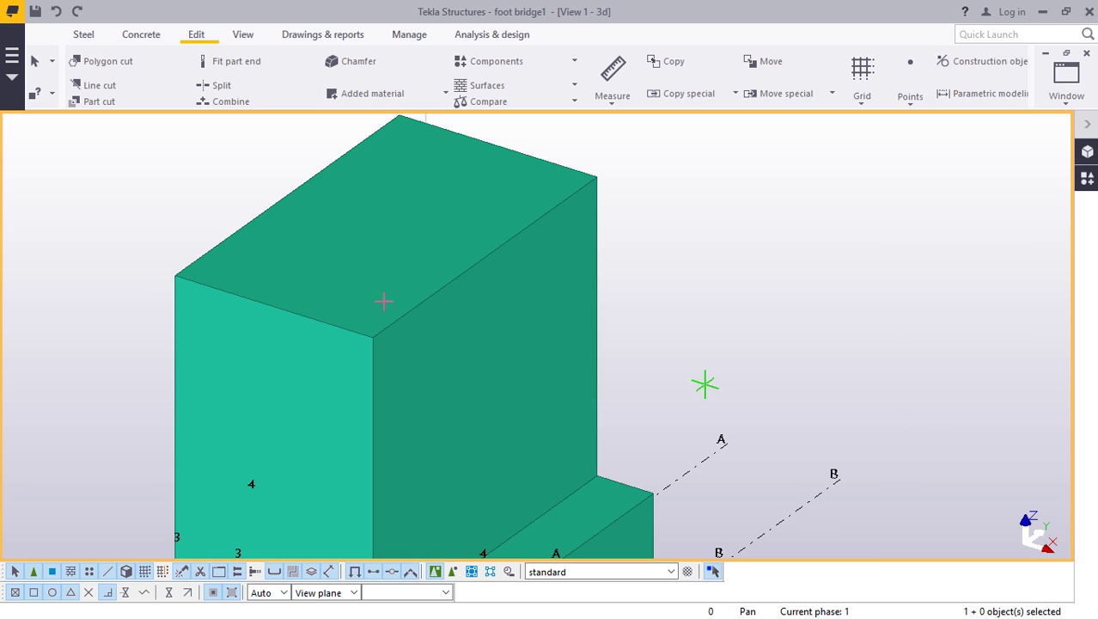
scroll(274, 307, "up", 2)
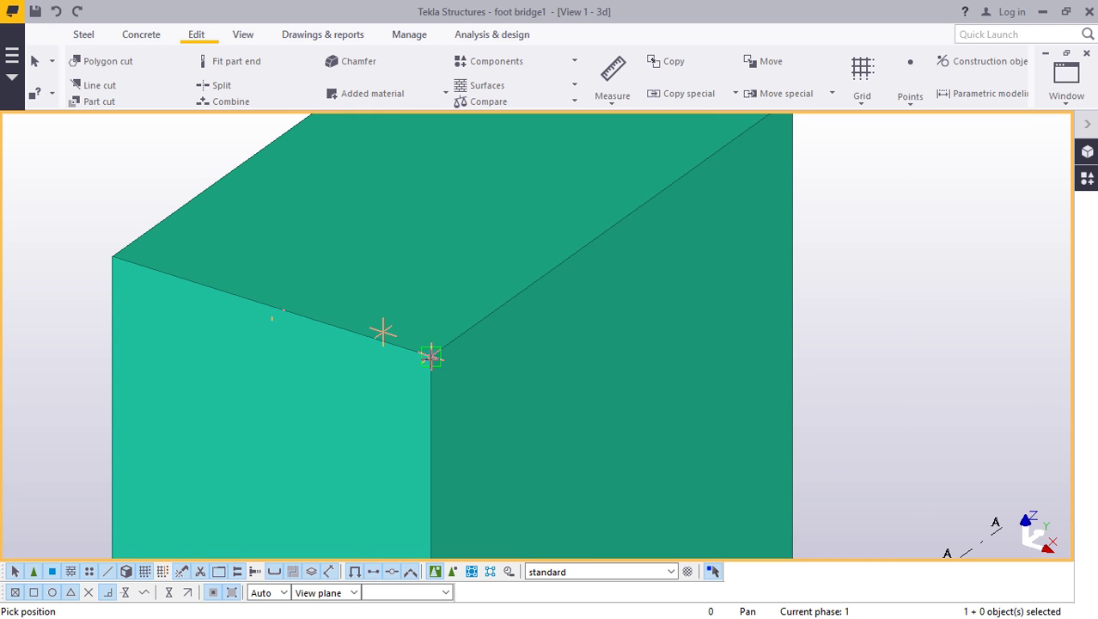
left_click(431, 356)
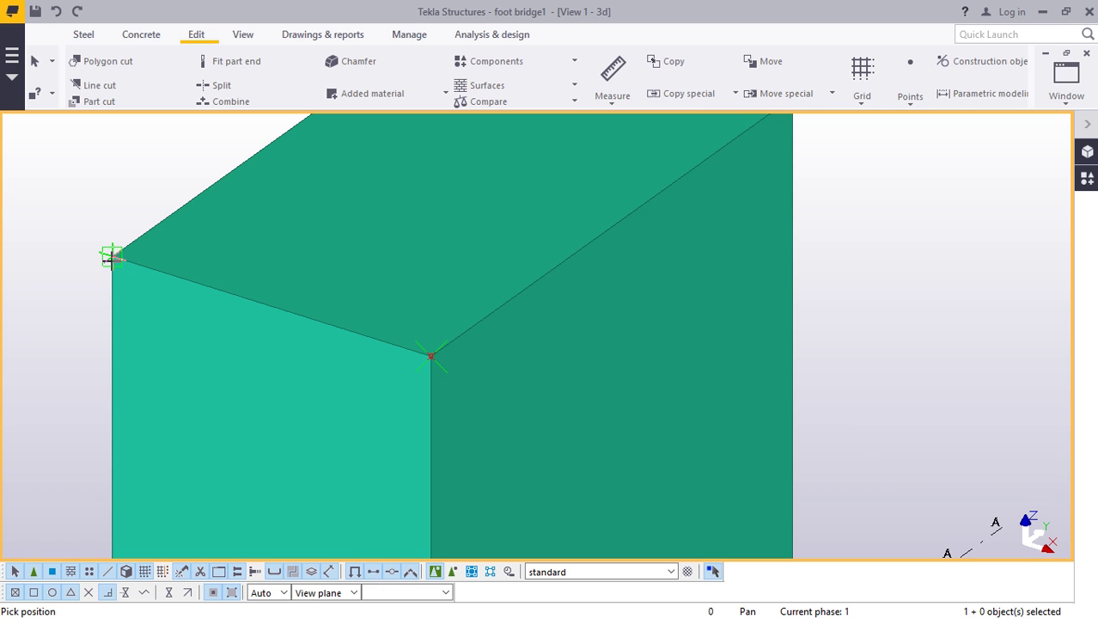
- Add a second point 500 from the corner point along the block's short top edge and end point placement
type("500")
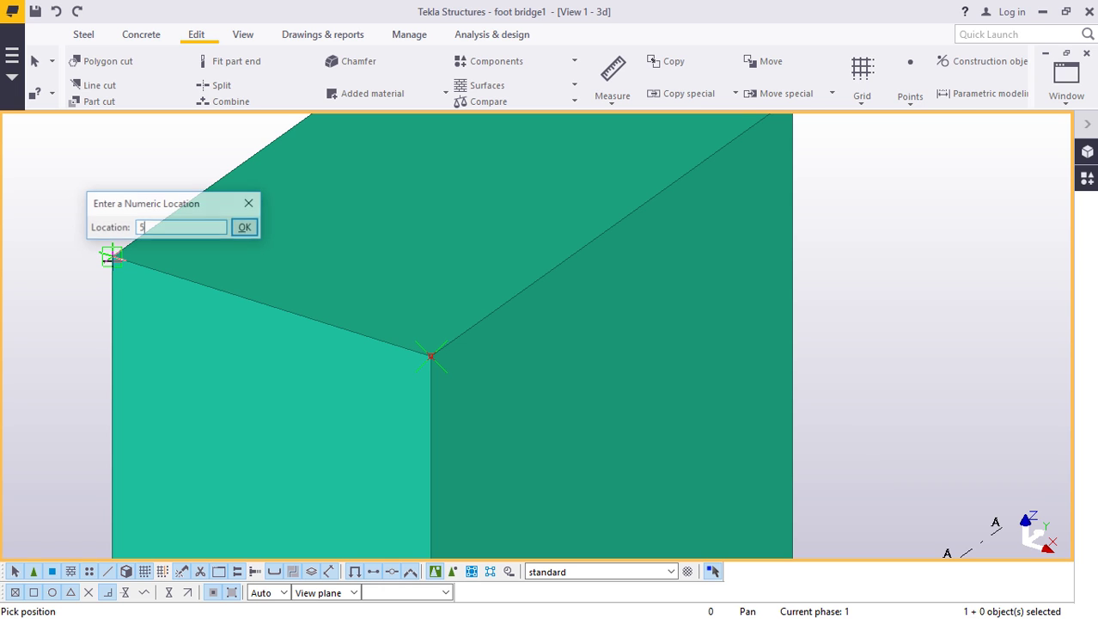
left_click(245, 227)
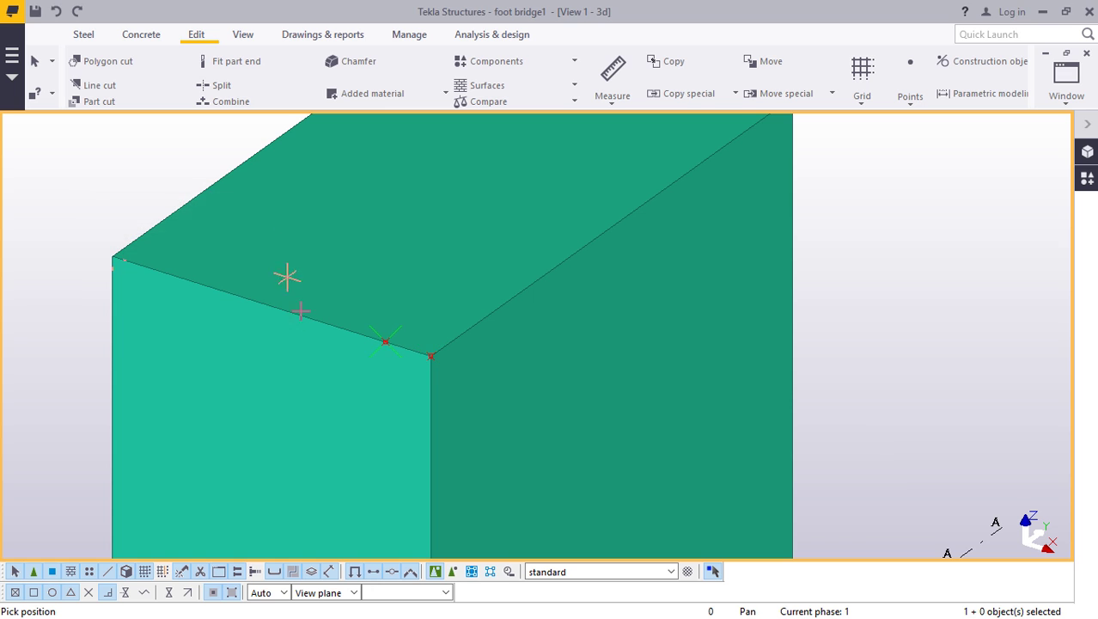
scroll(404, 347, "up", 2)
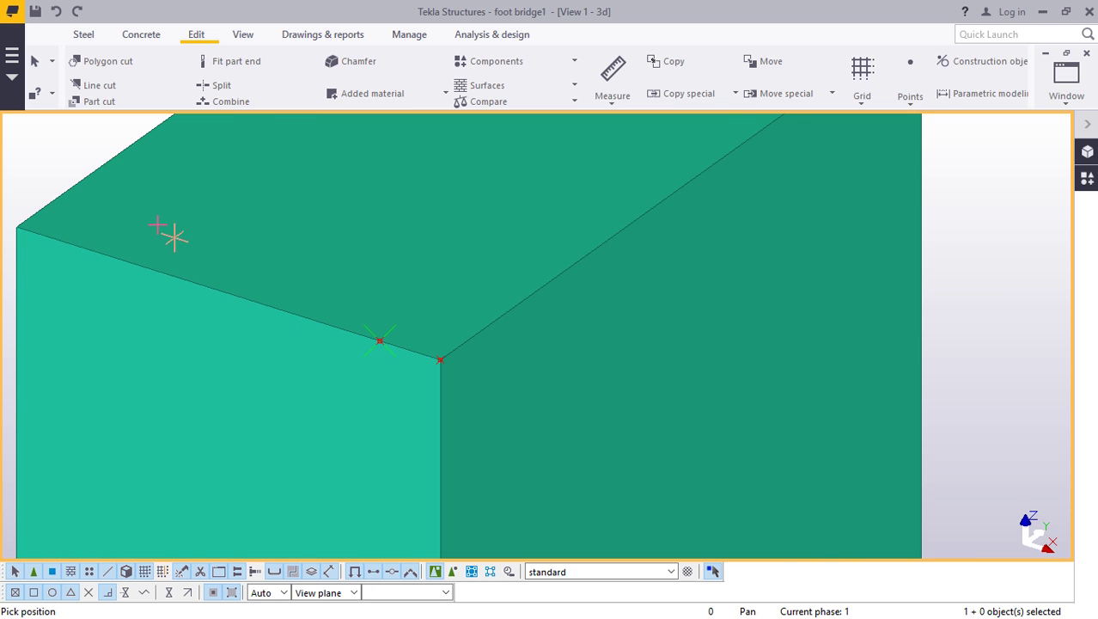
right_click(41, 154)
left_click(68, 166)
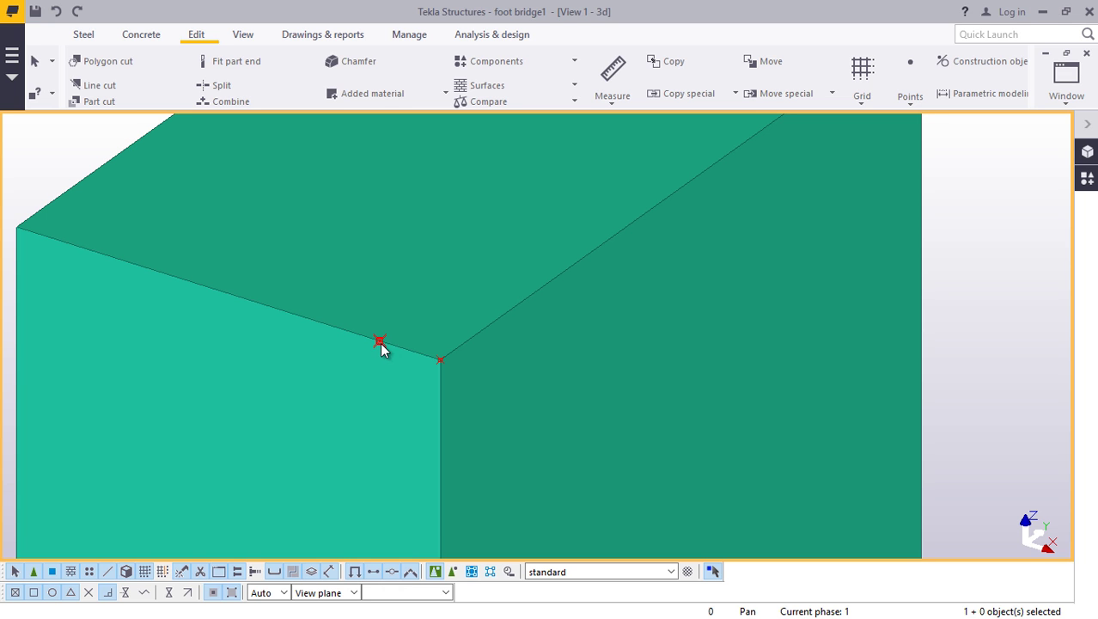
- Copy the 500 point along the short top edge, using the distance from the corner point to it as the offset
right_click(380, 344)
left_click(426, 104)
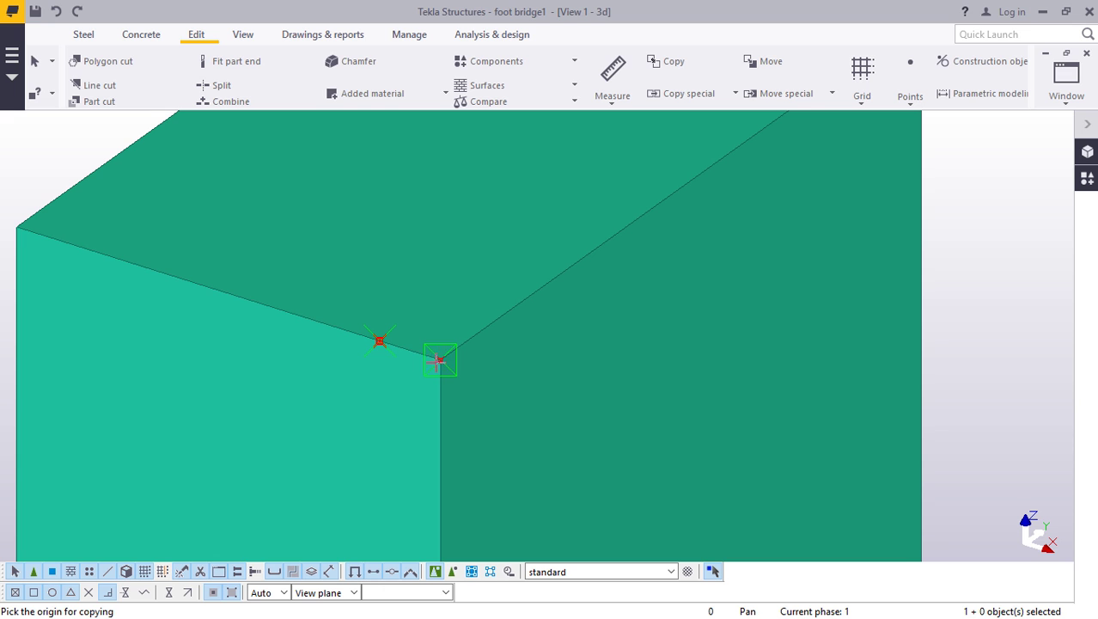
left_click(439, 360)
right_click(282, 245)
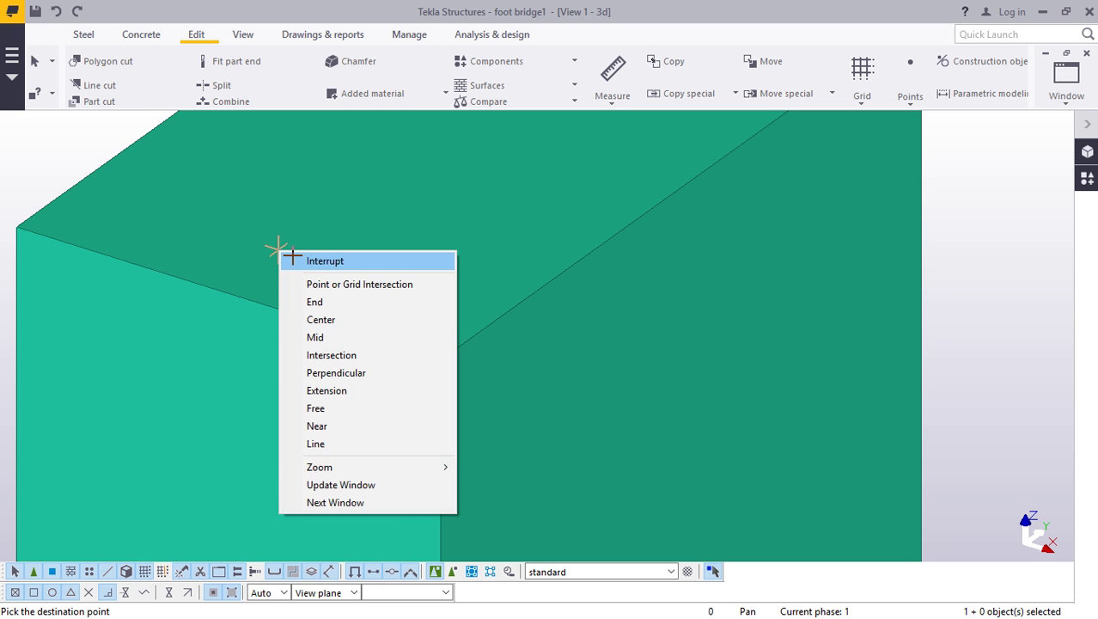
left_click(318, 257)
scroll(411, 344, "up", 2)
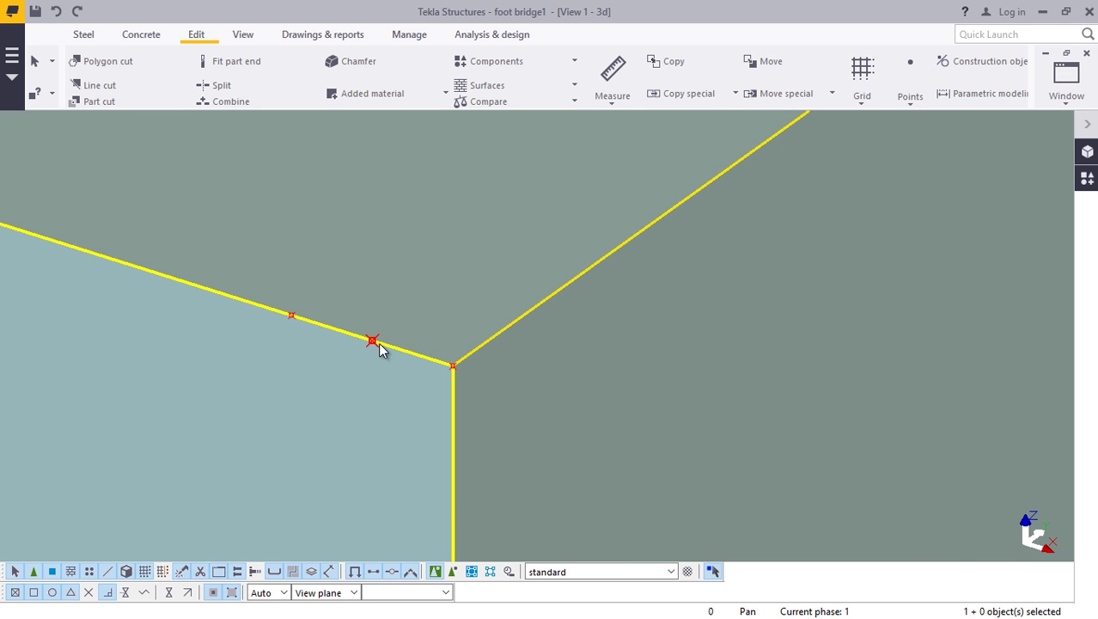
scroll(378, 346, "down", 3)
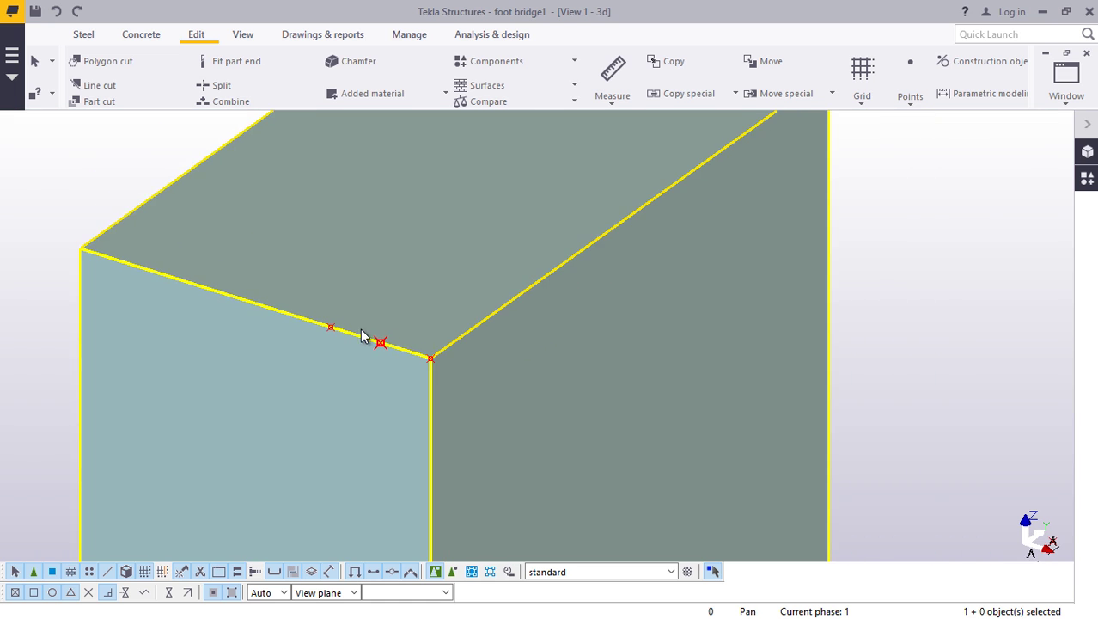
- Copy the corner point and the farthest point on the short edge 1000 along the block's long top edge
scroll(361, 335, "down", 1)
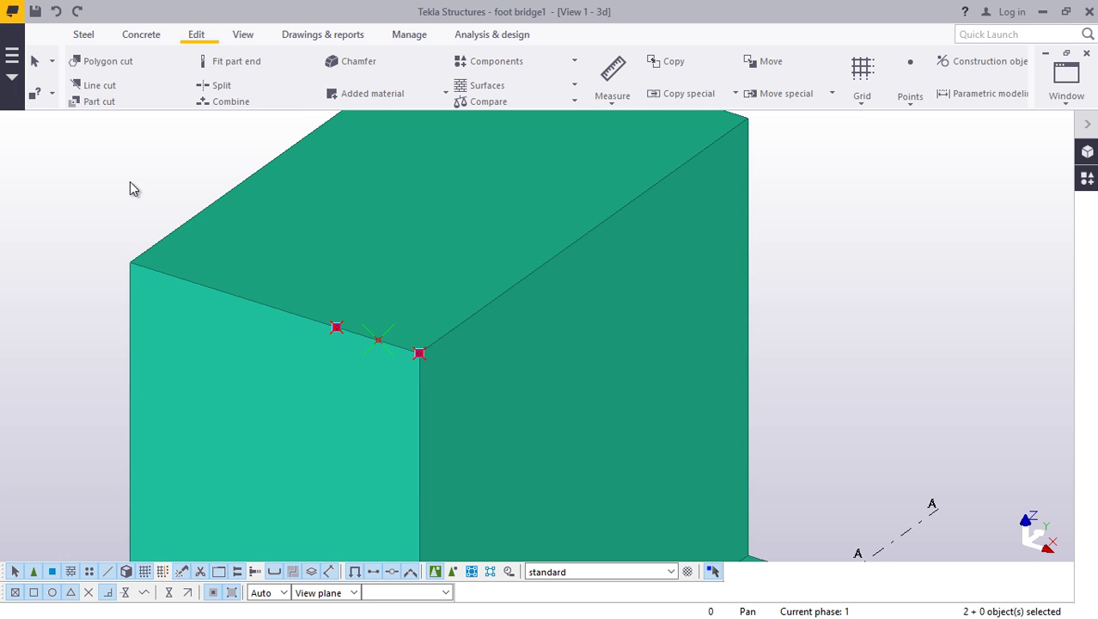
right_click(130, 181)
left_click(170, 215)
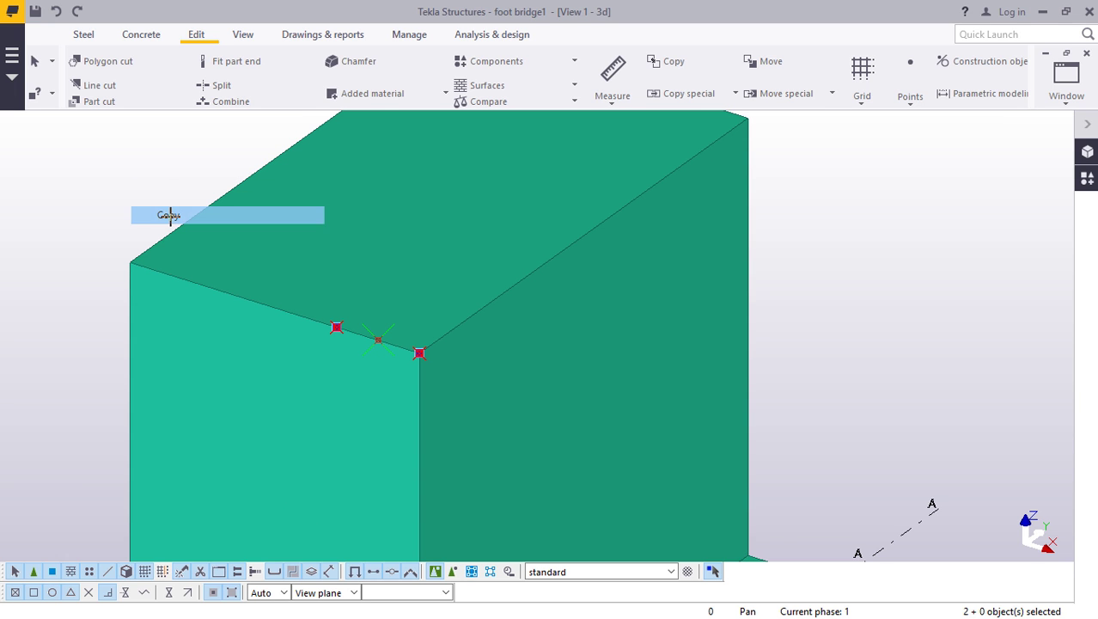
left_click(419, 355)
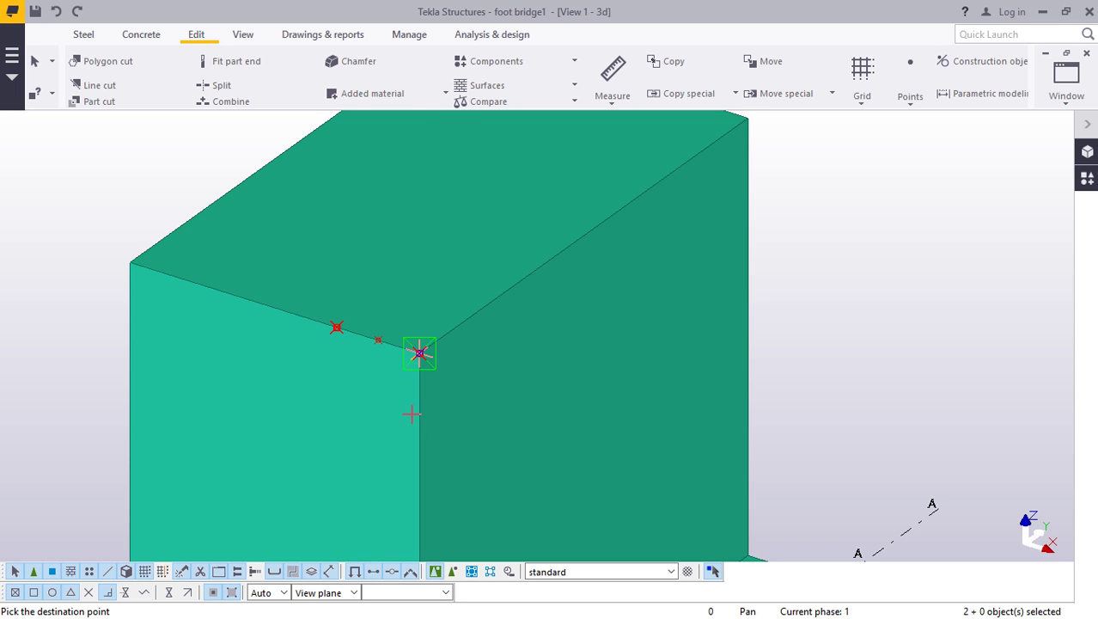
scroll(420, 354, "down", 2)
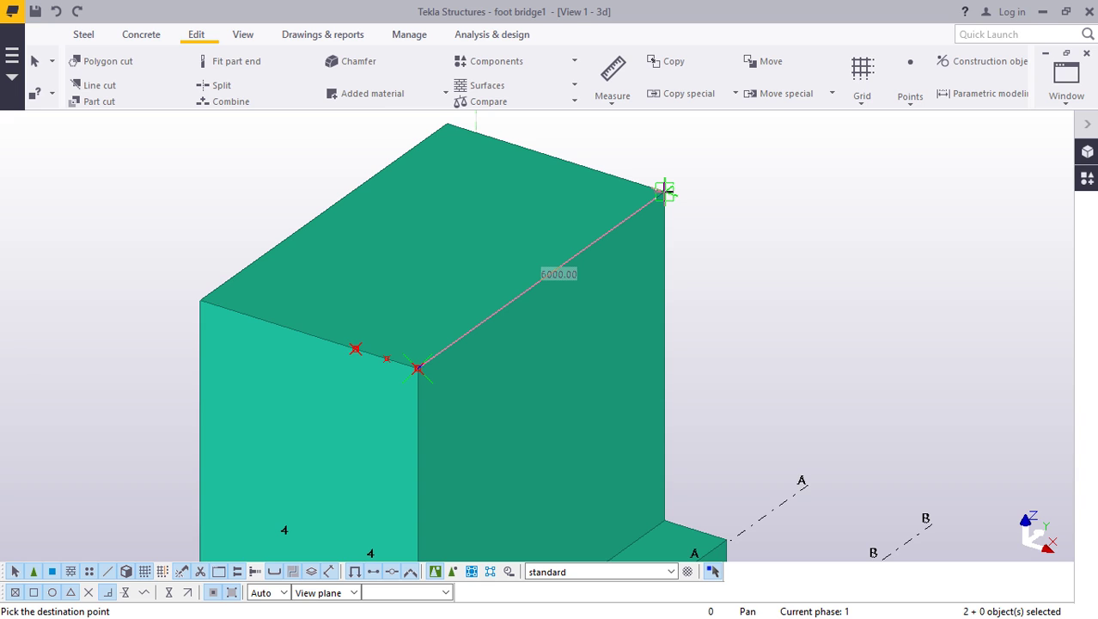
type("1000")
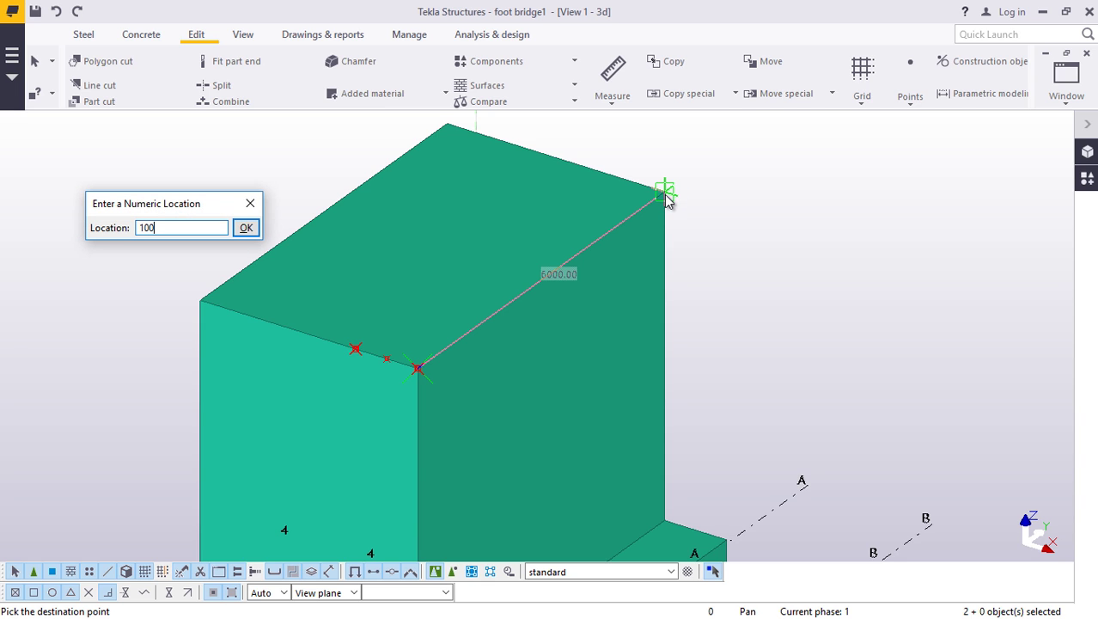
left_click(247, 229)
right_click(753, 189)
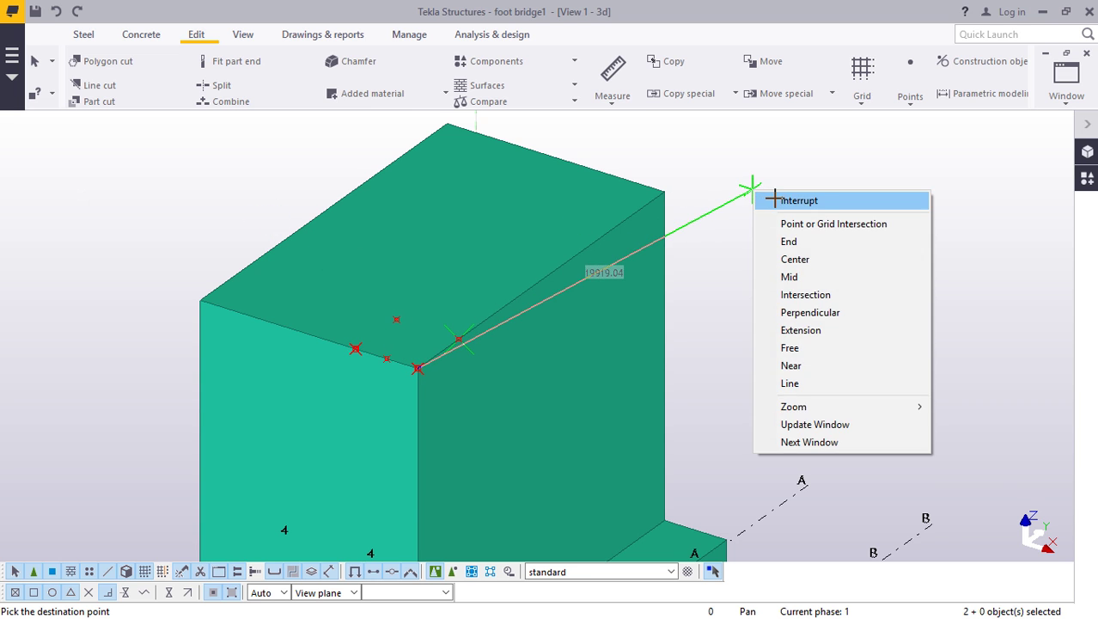
left_click(774, 200)
left_click(567, 299)
scroll(413, 361, "up", 3)
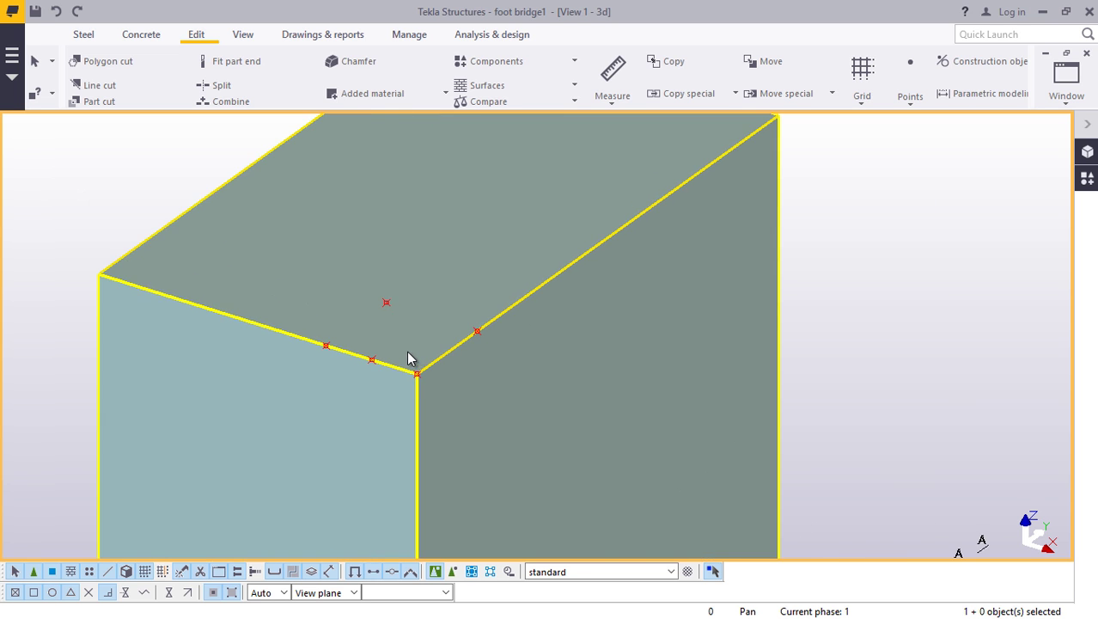
scroll(409, 359, "down", 5)
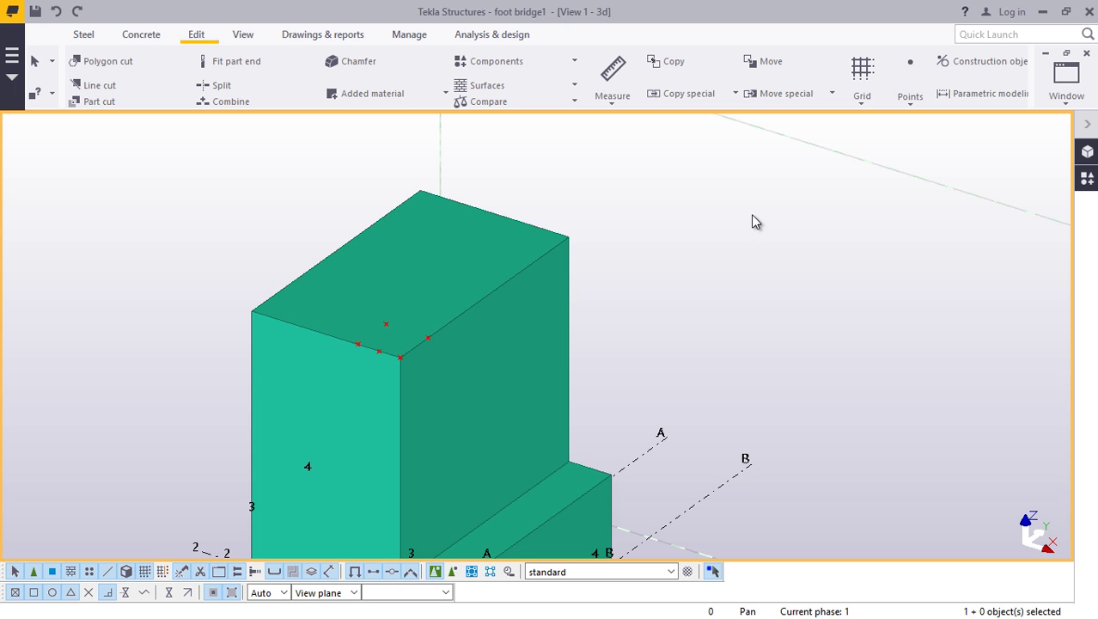
left_click(501, 362)
scroll(415, 366, "up", 2)
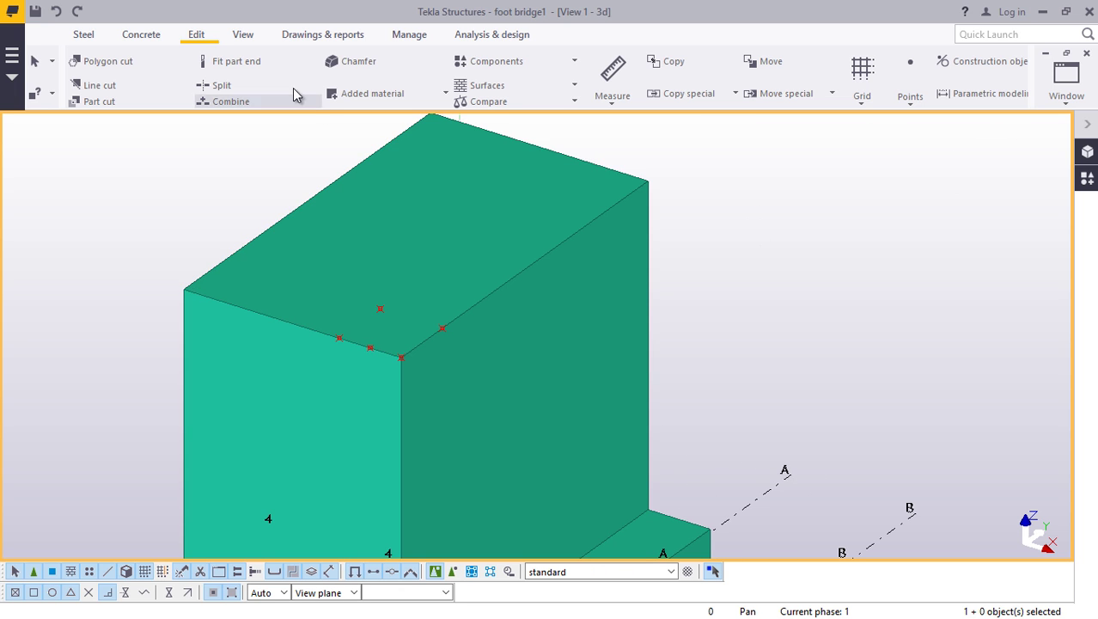
left_click(142, 38)
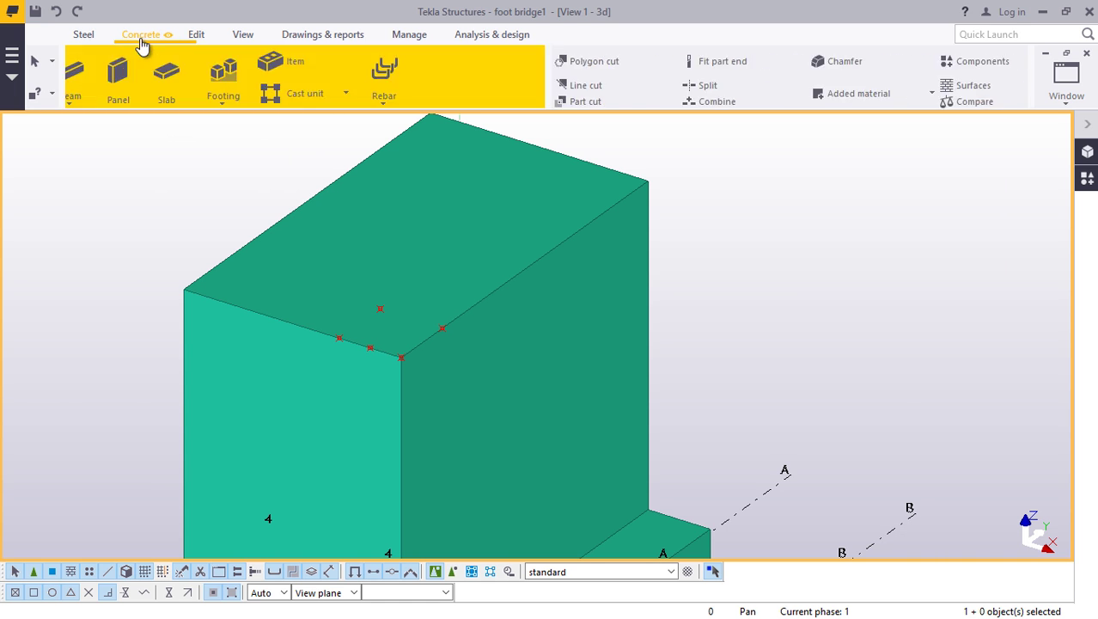
left_click(234, 76)
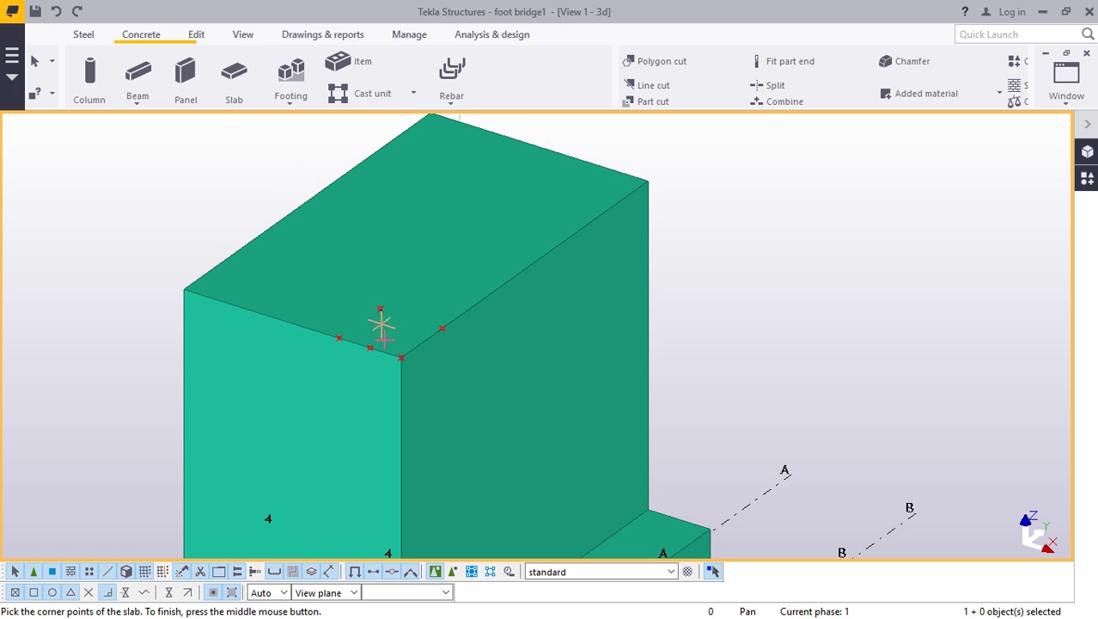
scroll(407, 358, "up", 3)
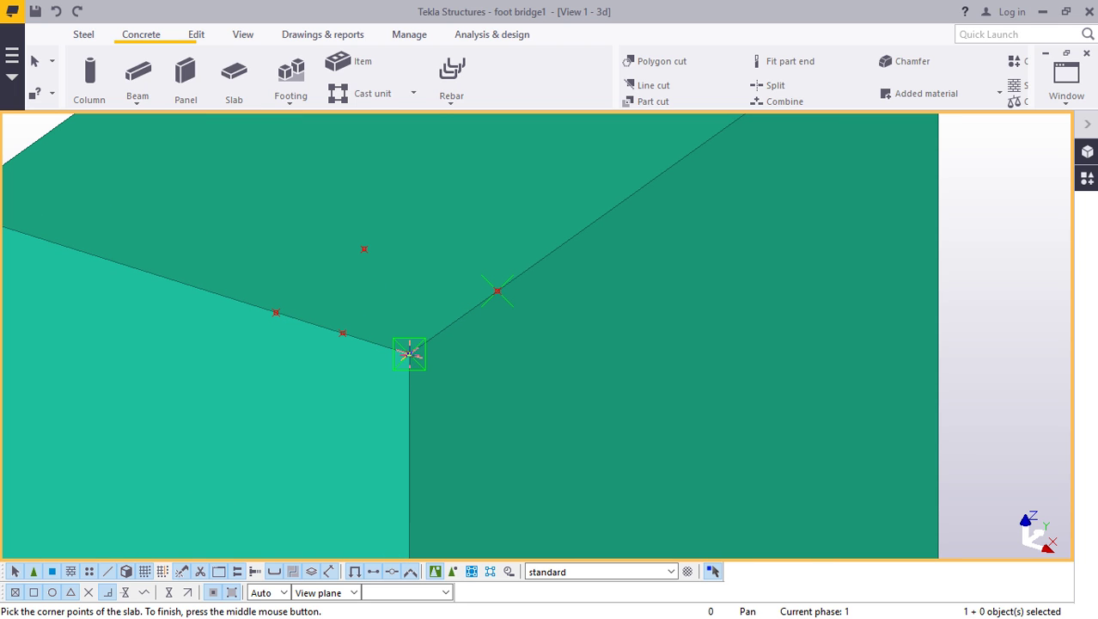
left_click(457, 324)
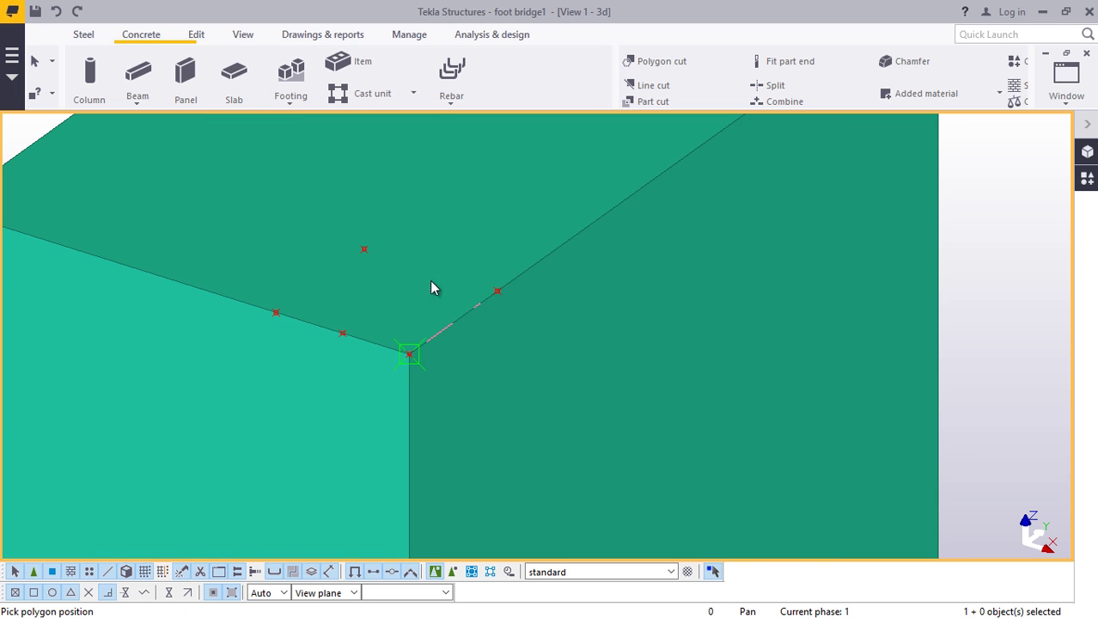
left_click(364, 250)
left_click(364, 249)
left_click(276, 314)
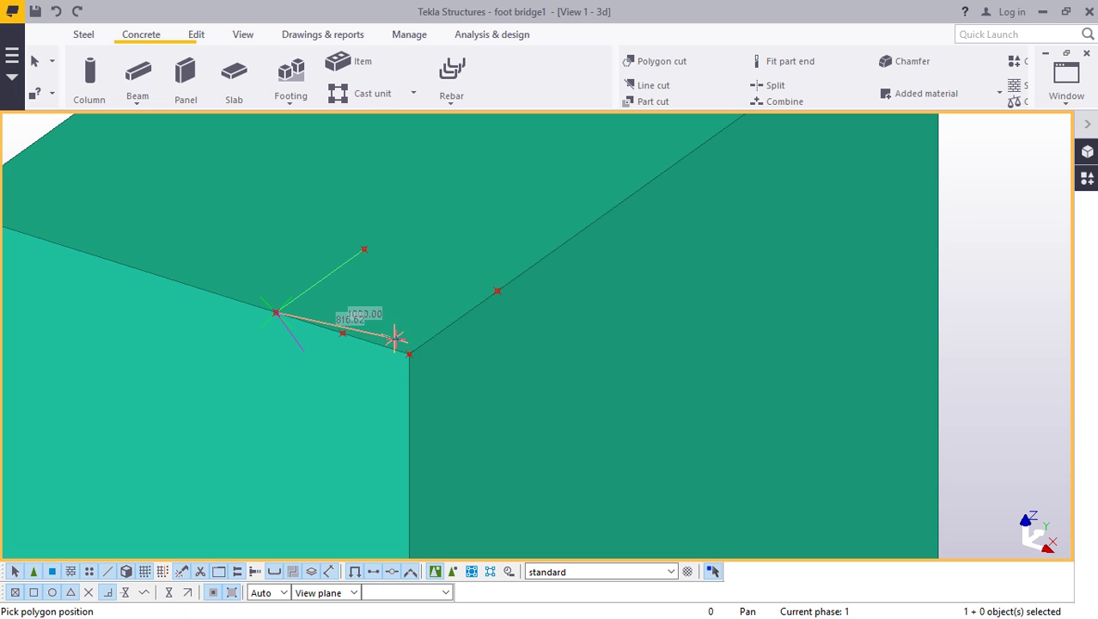
right_click(372, 242)
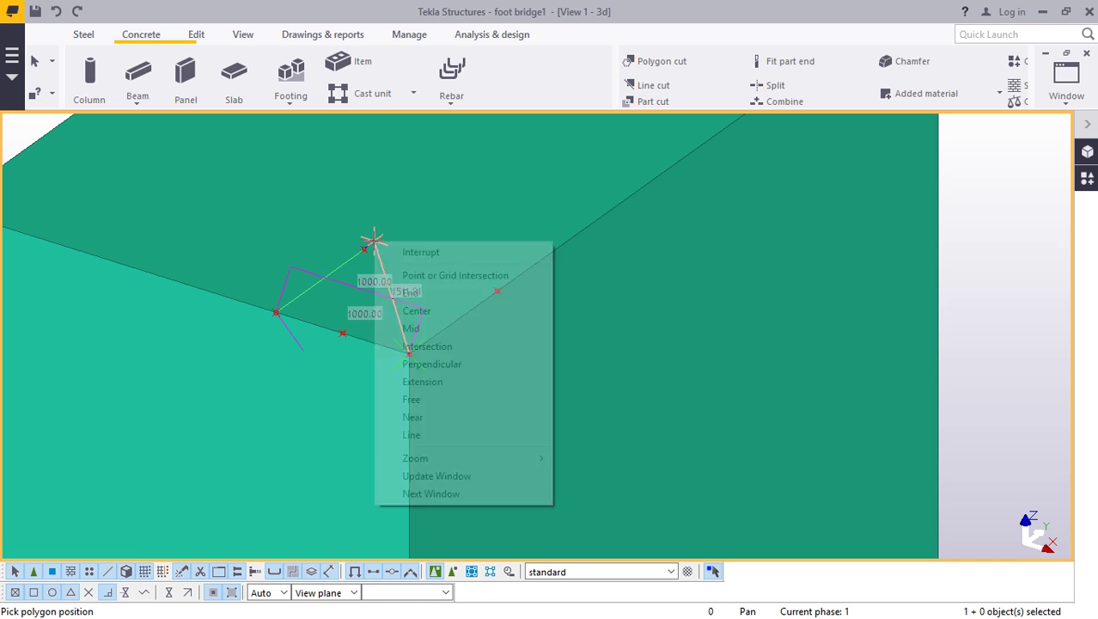
left_click(391, 249)
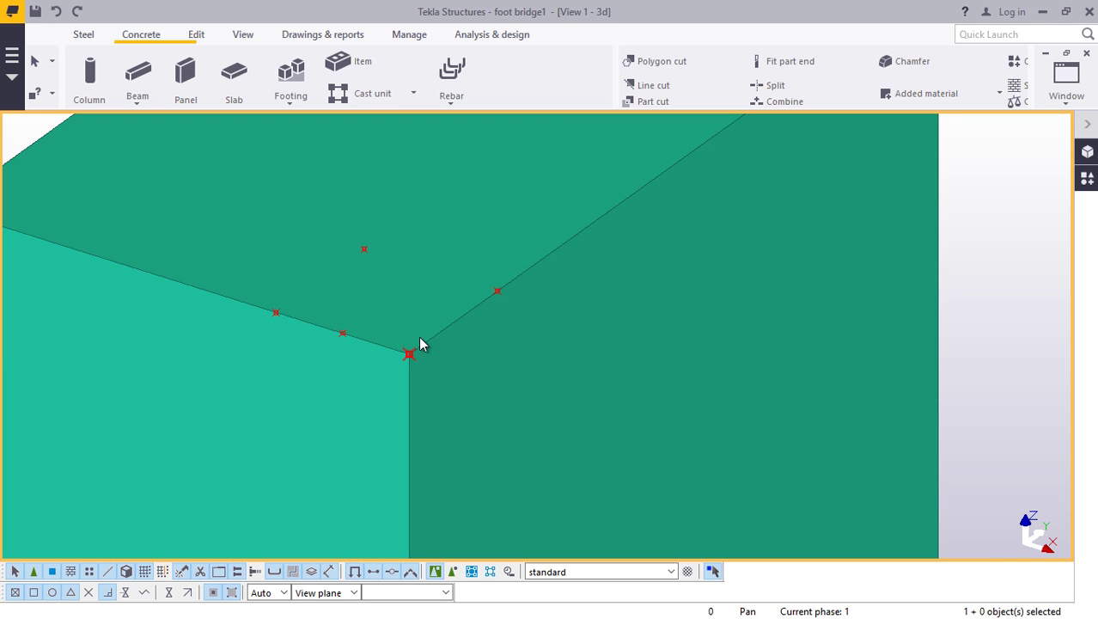
scroll(369, 284, "down", 5)
scroll(376, 280, "up", 1)
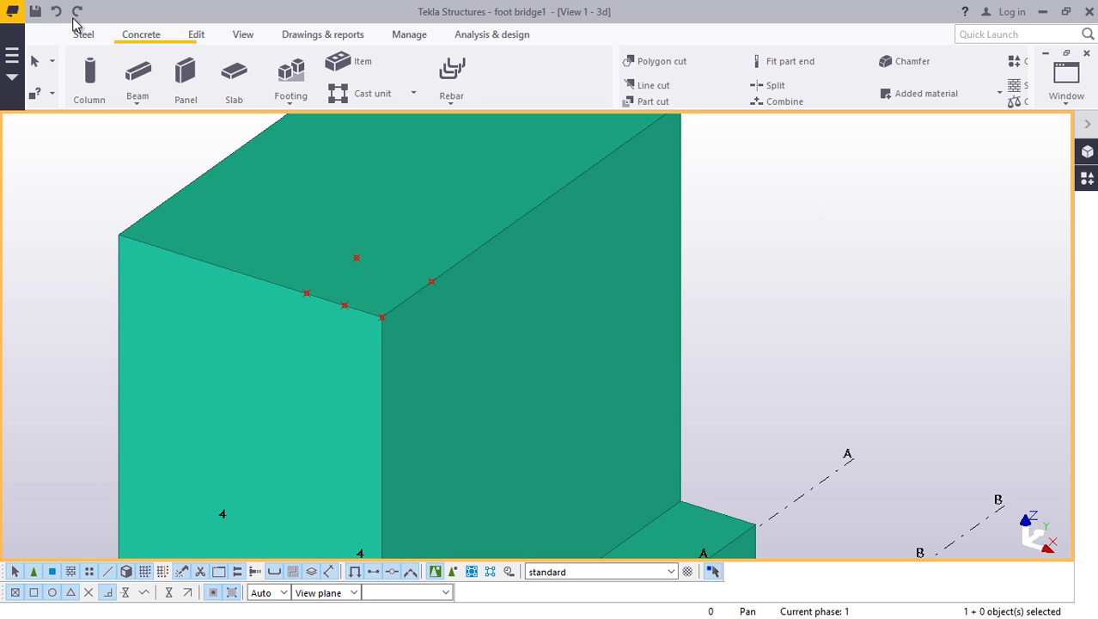
left_click(54, 14)
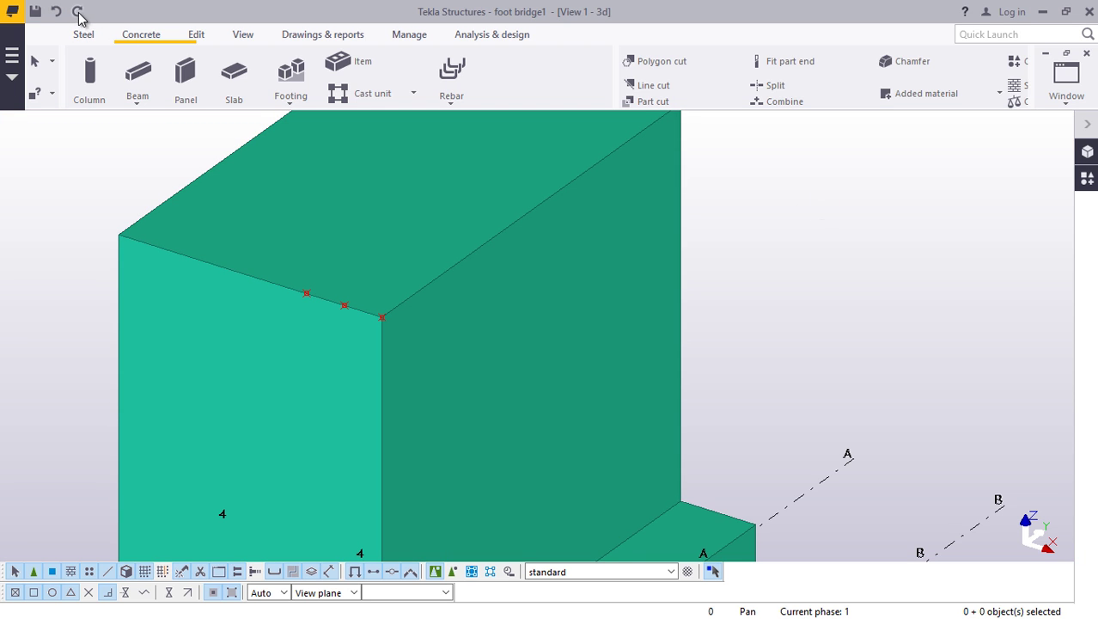
left_click(78, 13)
- Copy the four outer points on the tall block's top from its near corner to the far end of grid line B
left_click(432, 282, "shift")
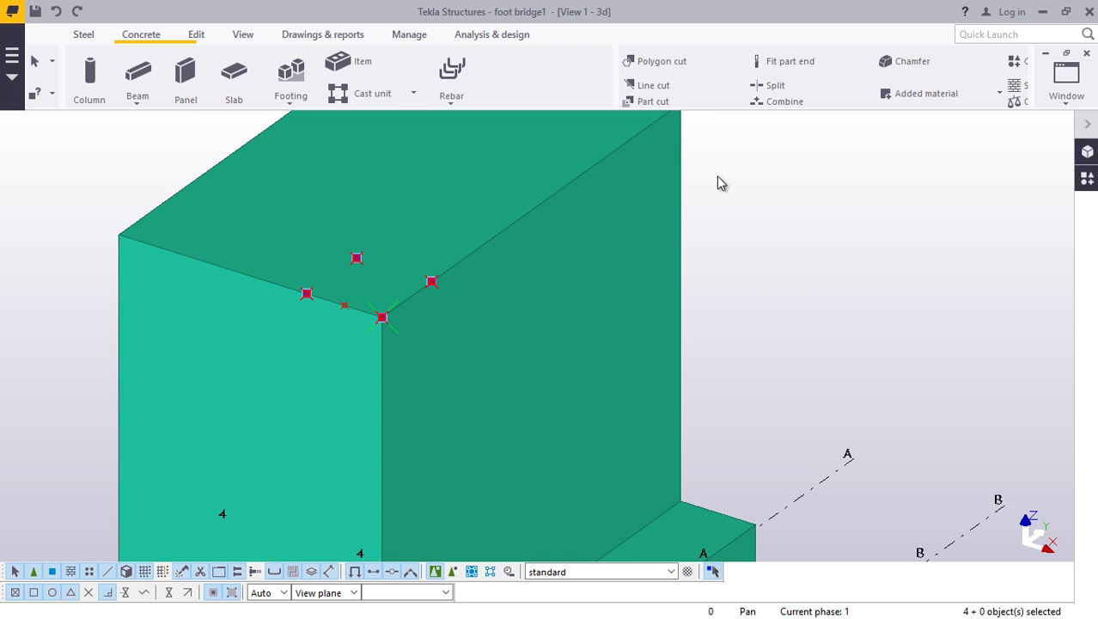
right_click(718, 182)
left_click(761, 207)
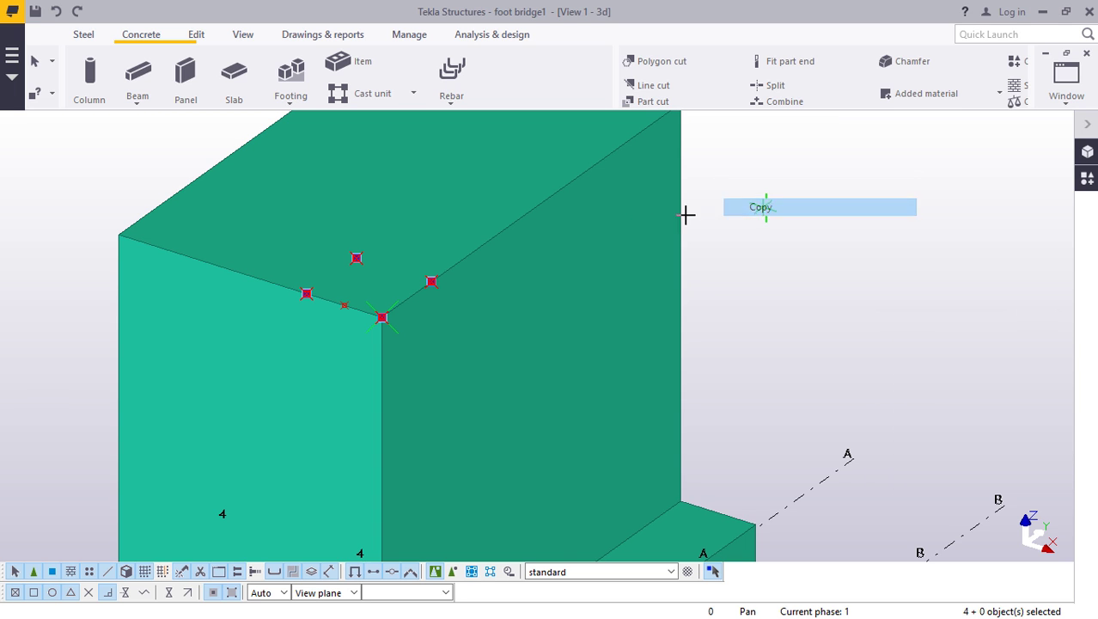
left_click(382, 317)
scroll(361, 255, "down", 6)
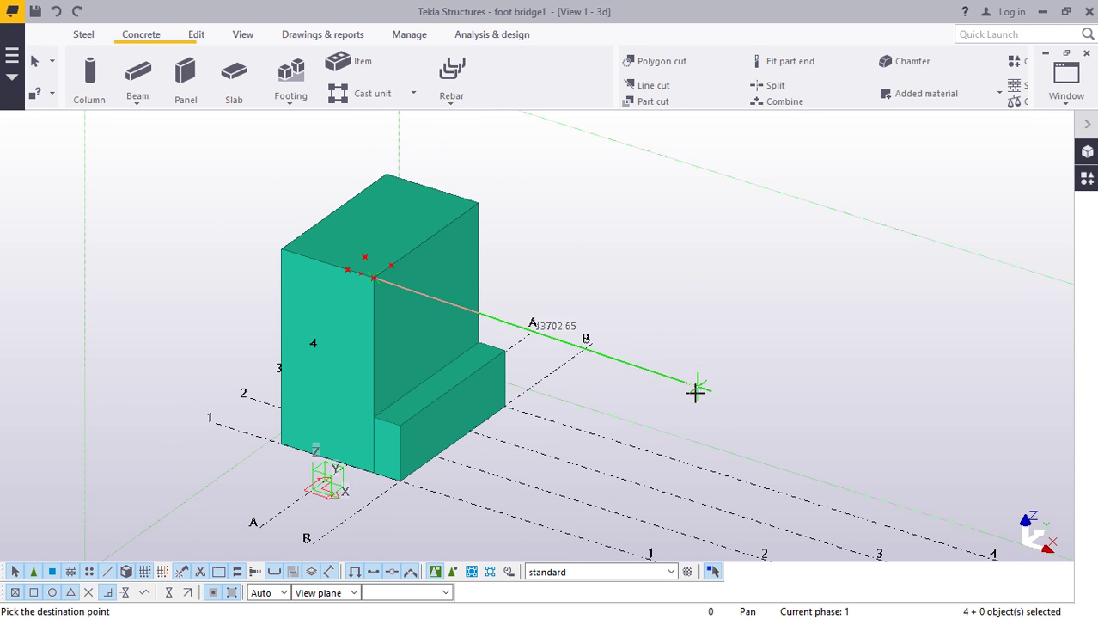
scroll(602, 353, "up", 4)
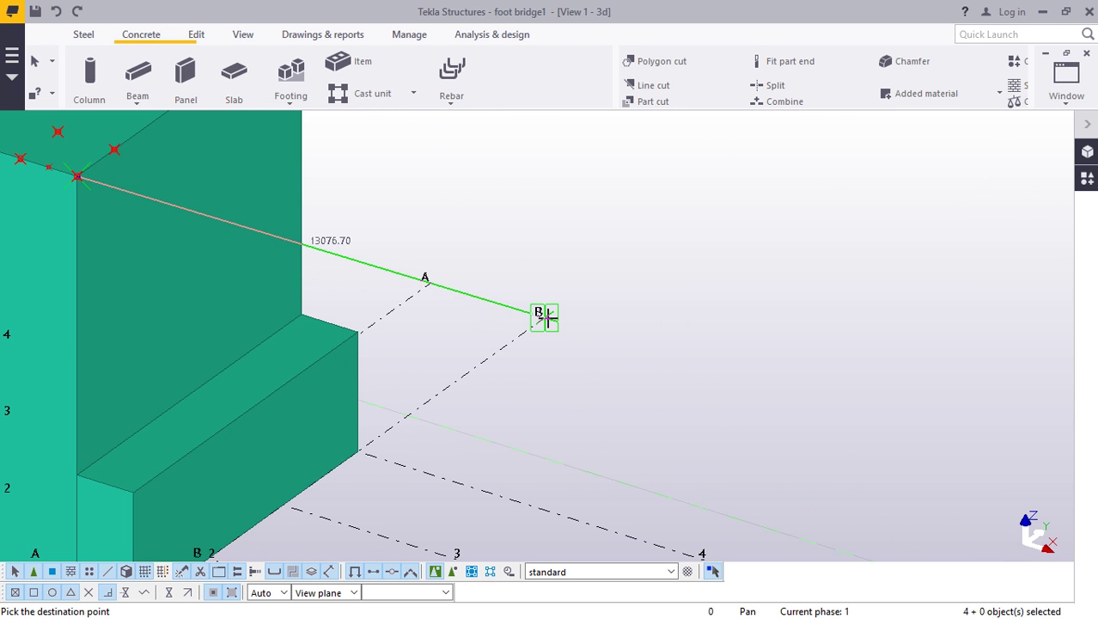
right_click(606, 244)
left_click(643, 253)
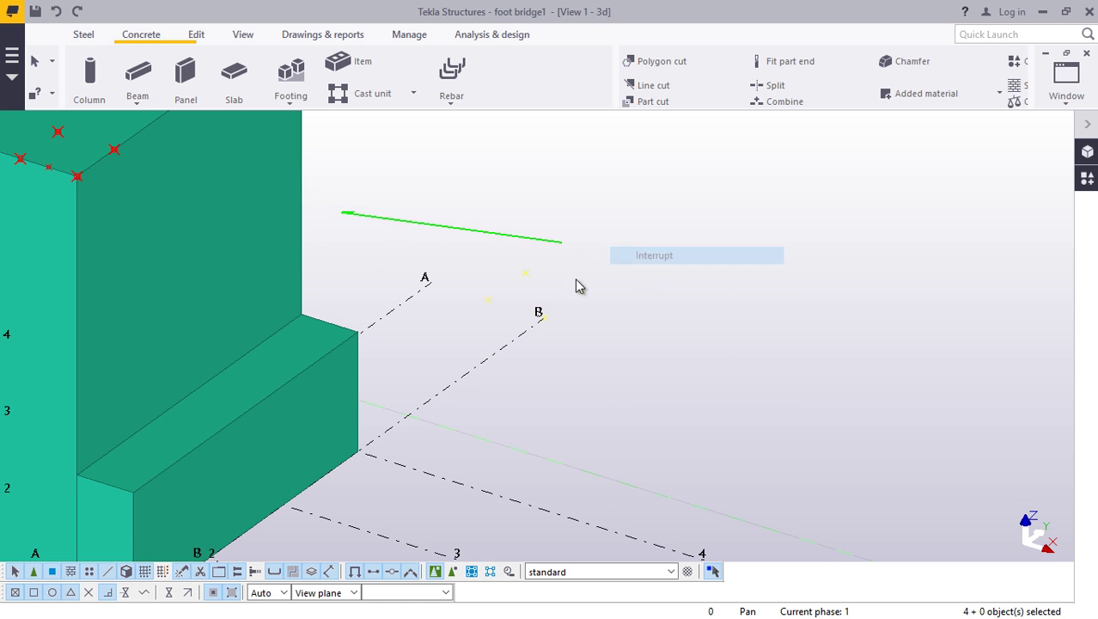
scroll(551, 294, "up", 3)
scroll(554, 293, "up", 3)
scroll(443, 419, "down", 4)
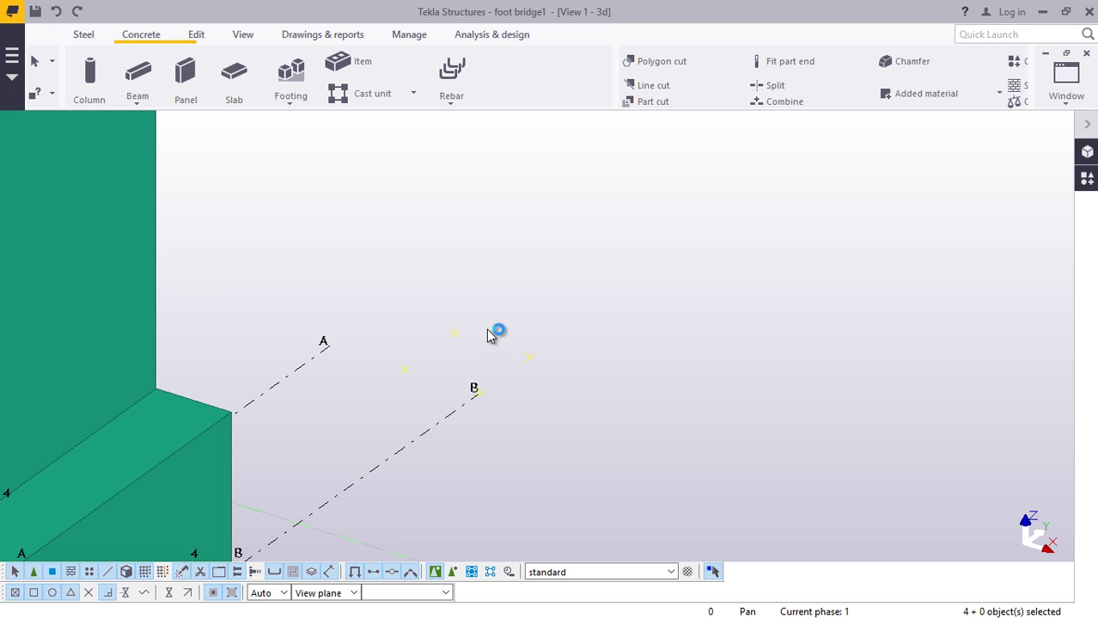
scroll(546, 424, "down", 1)
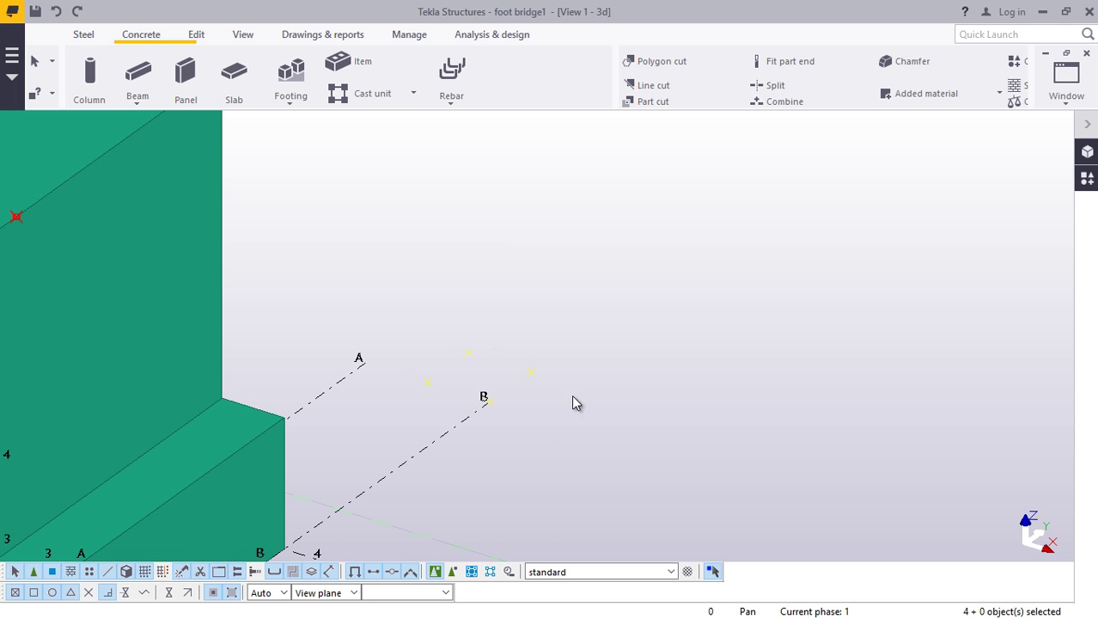
scroll(576, 403, "down", 2)
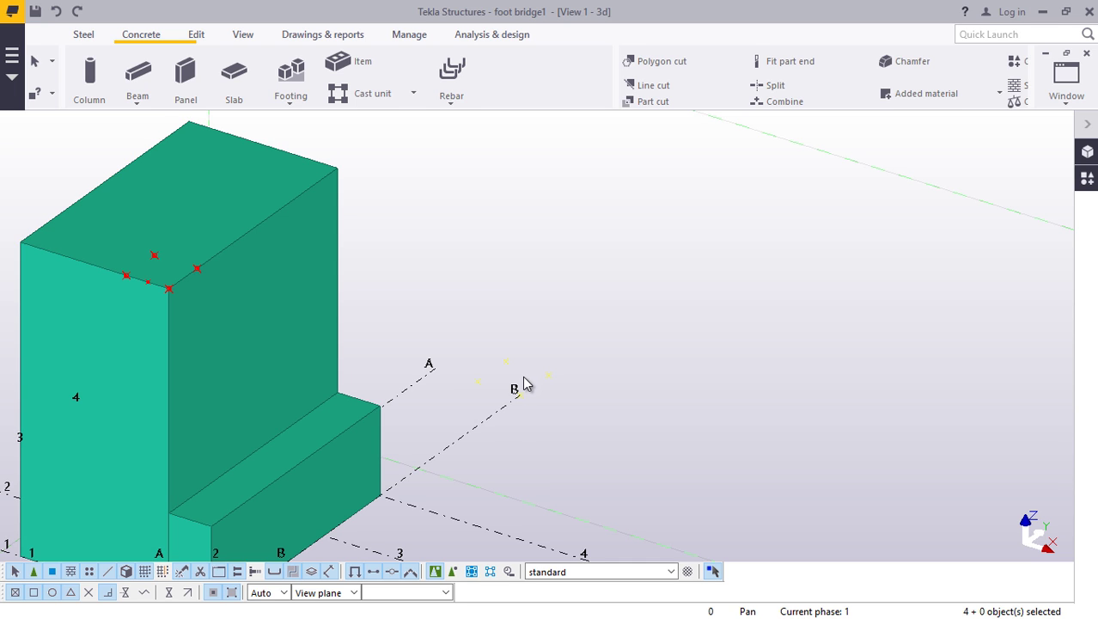
scroll(533, 389, "up", 3)
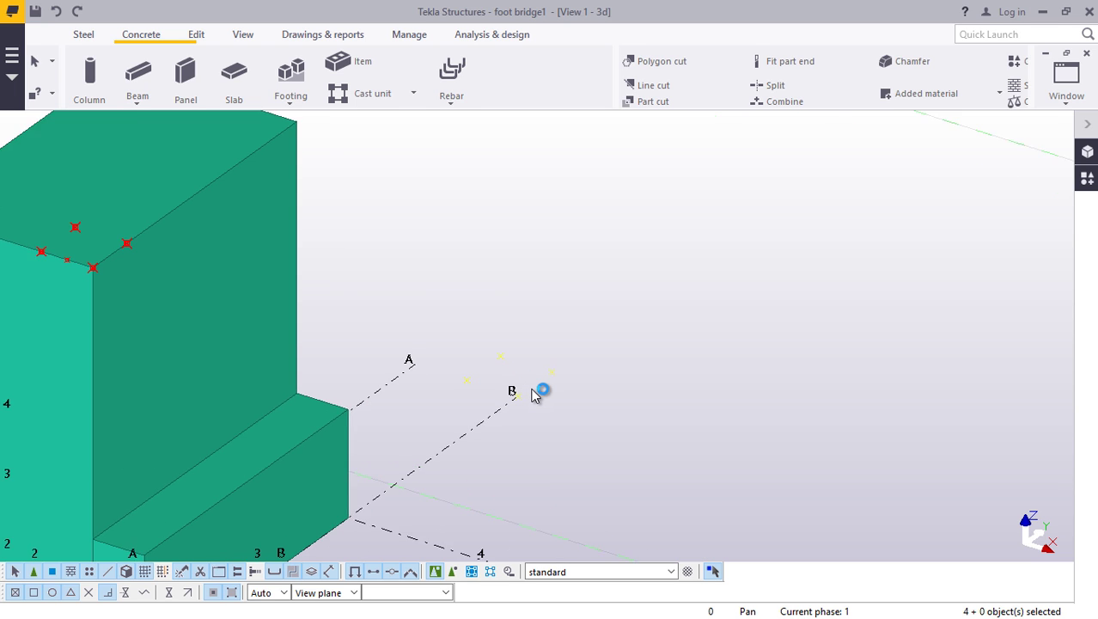
scroll(470, 392, "down", 3)
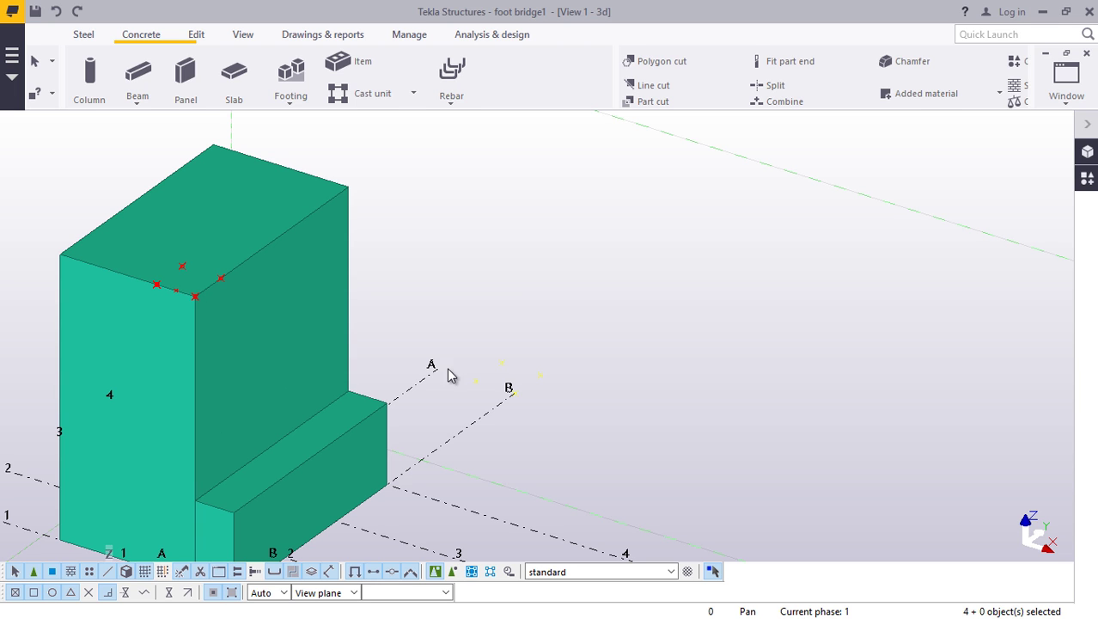
- Create a concrete slab using the four copied points at the end of grid line B as its corners
left_click(237, 85)
scroll(500, 376, "up", 4)
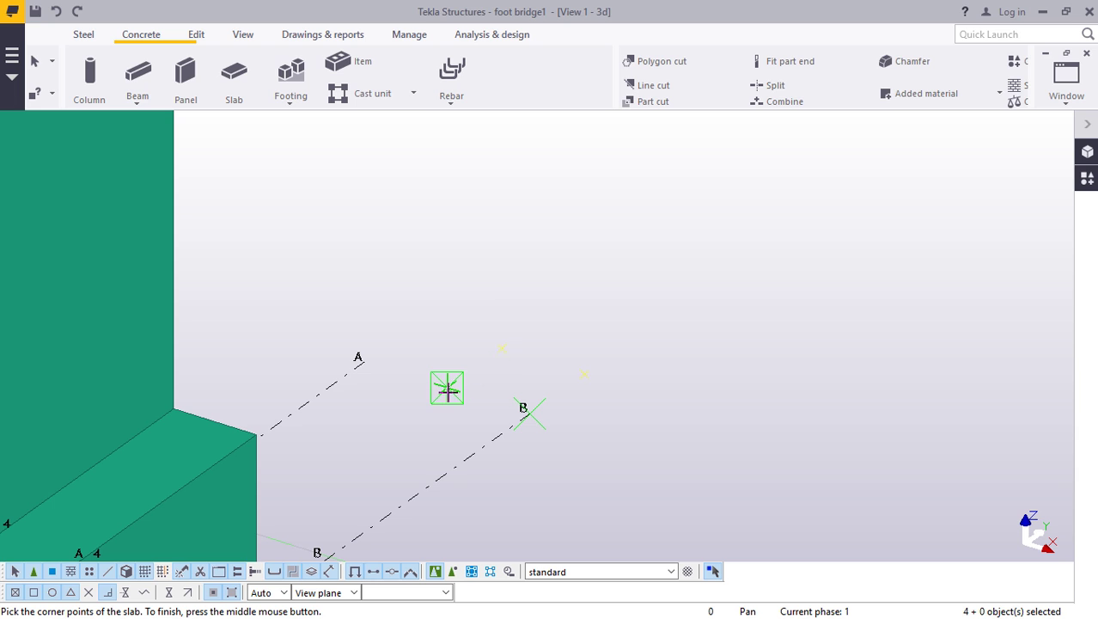
left_click(447, 391)
left_click(502, 348)
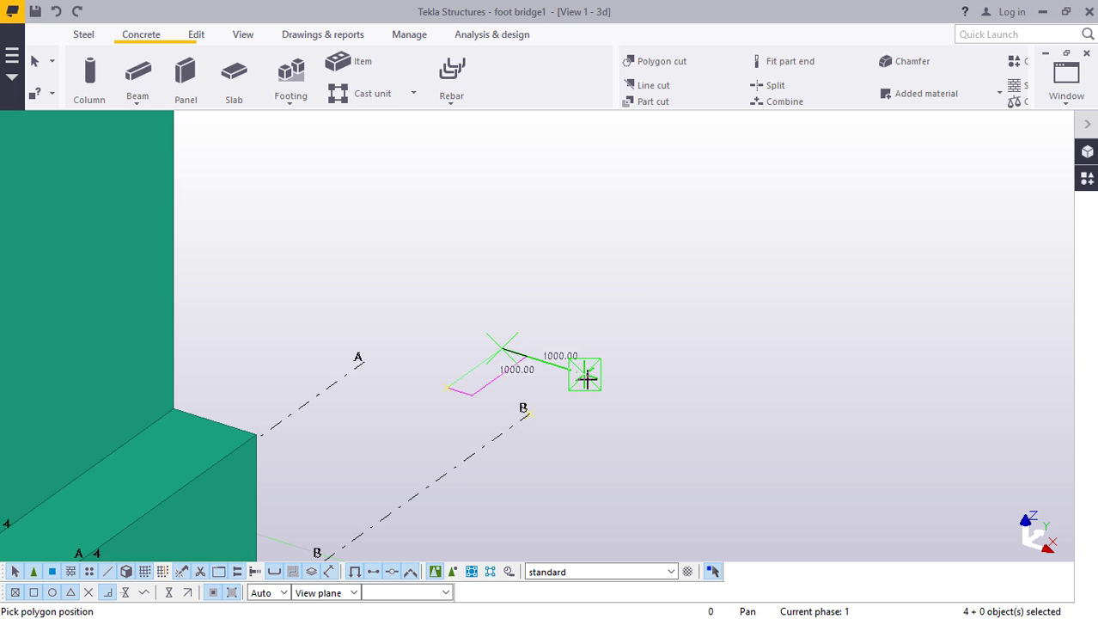
left_click(585, 375)
left_click(525, 412)
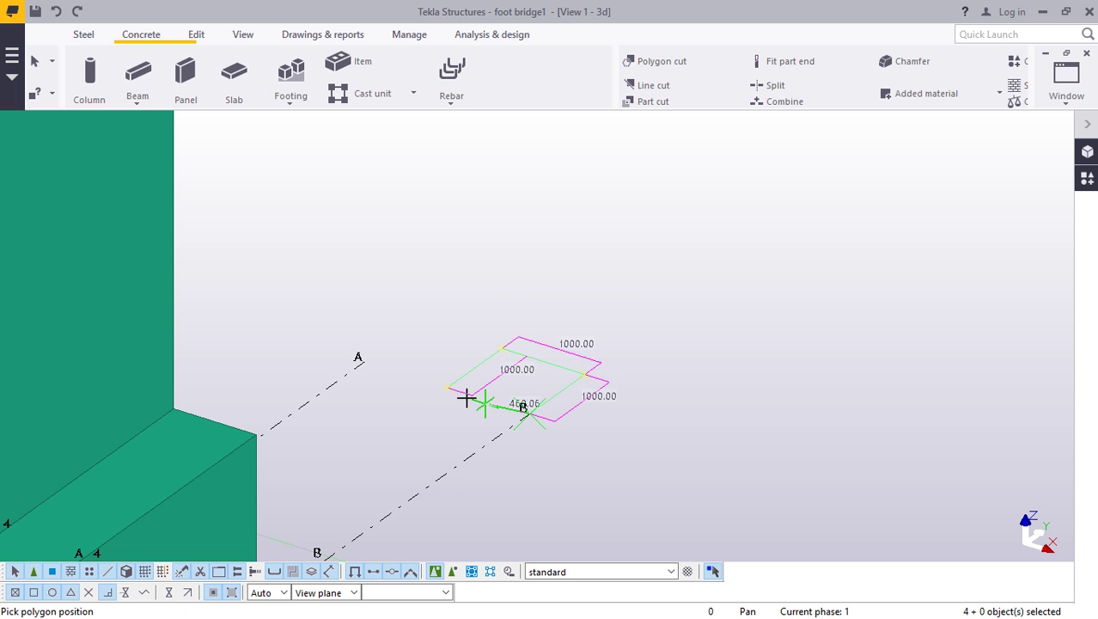
middle_click(534, 347)
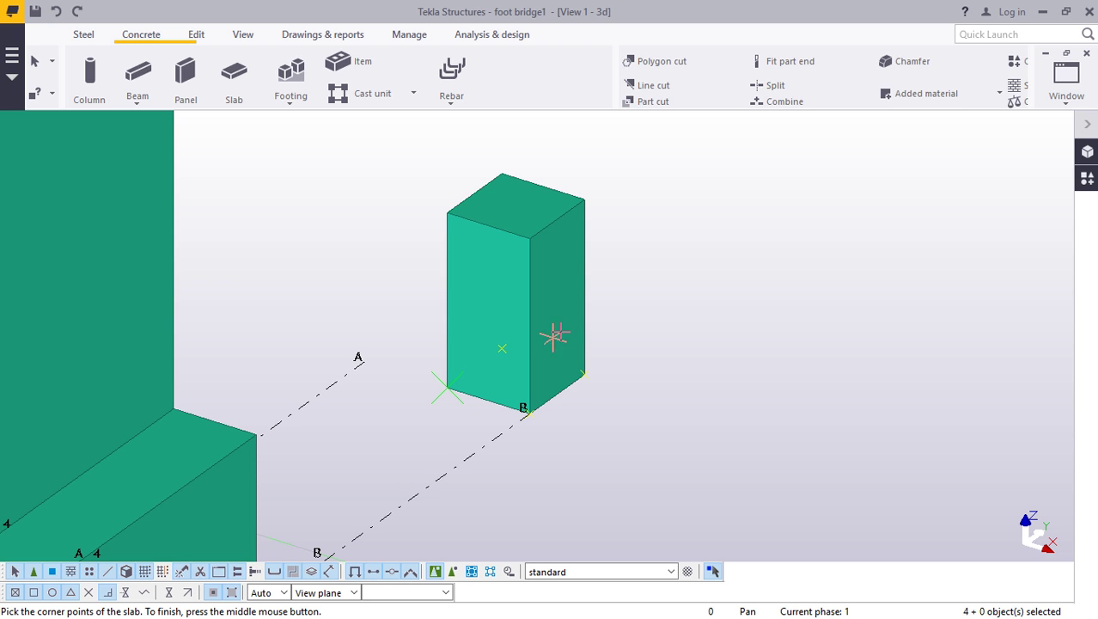
right_click(667, 238)
left_click(687, 244)
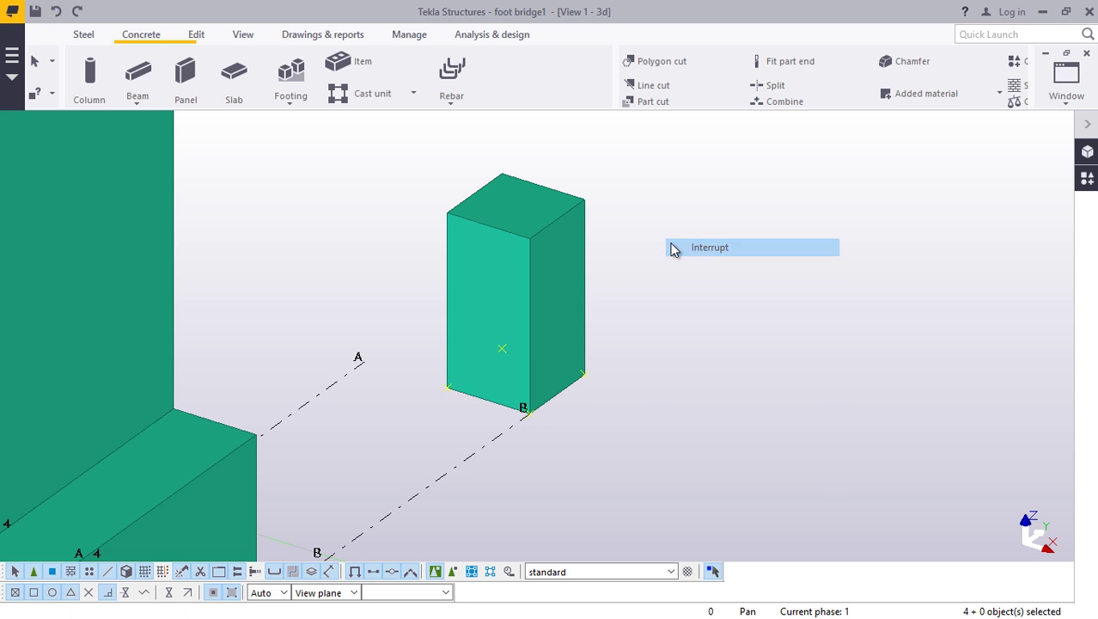
- Reduce the new slab's thickness to about a quarter of its original size and apply the change to the part
left_click(557, 232)
double_click(556, 231)
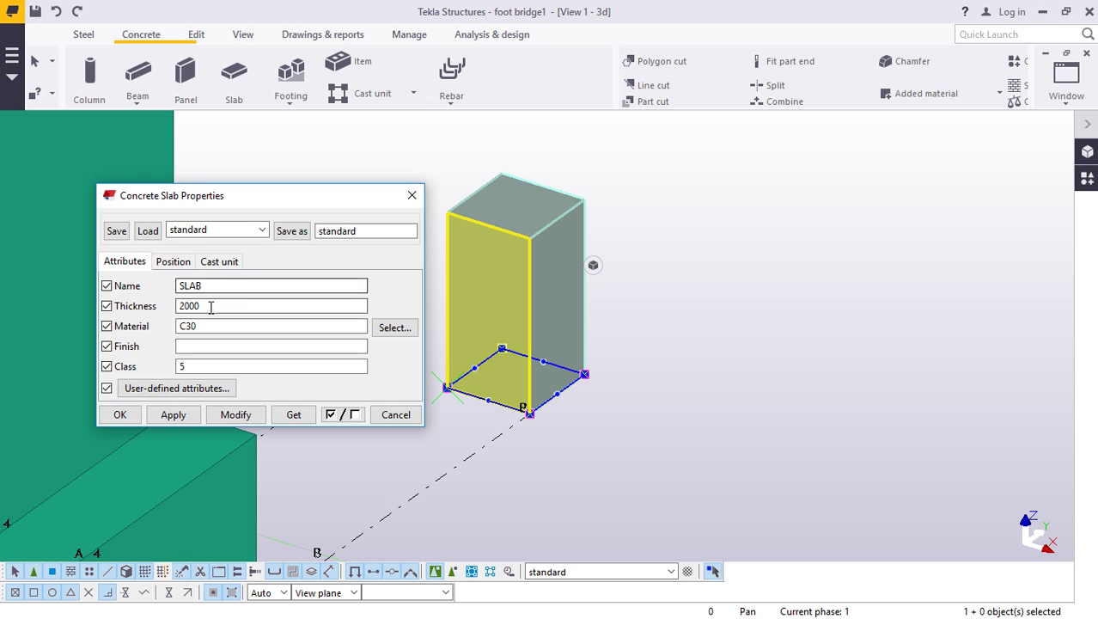
left_click_drag(210, 306, 188, 307)
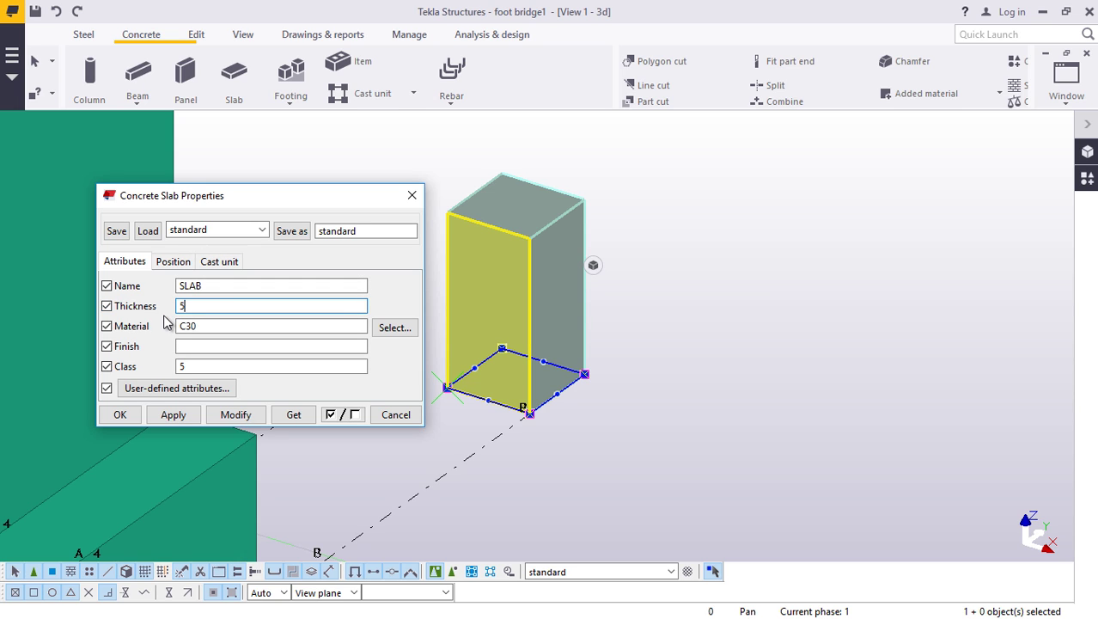
left_click(235, 415)
left_click(120, 414)
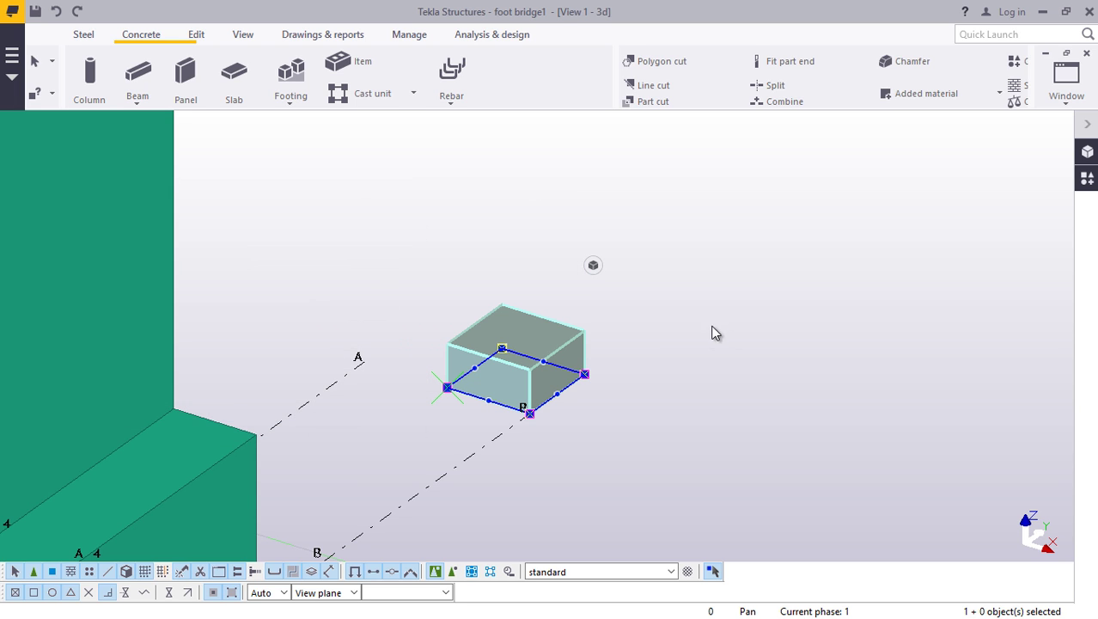
- Copy the small slab from its near bottom corner to the near top corner point of the tall block
scroll(550, 383, "up", 2)
left_click(555, 378)
right_click(700, 337)
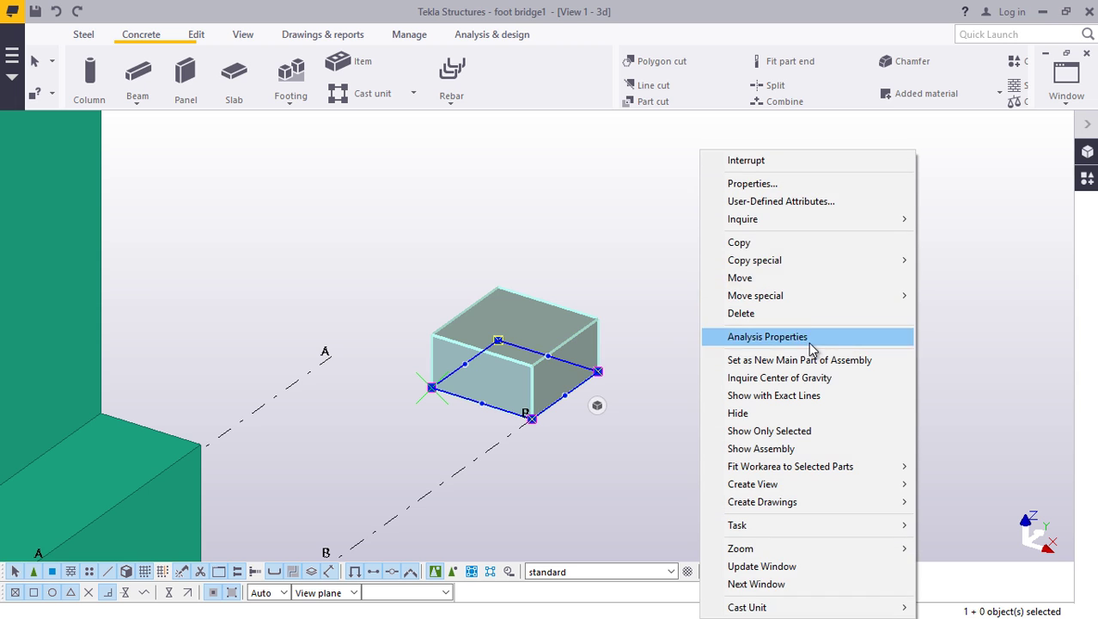
left_click(783, 243)
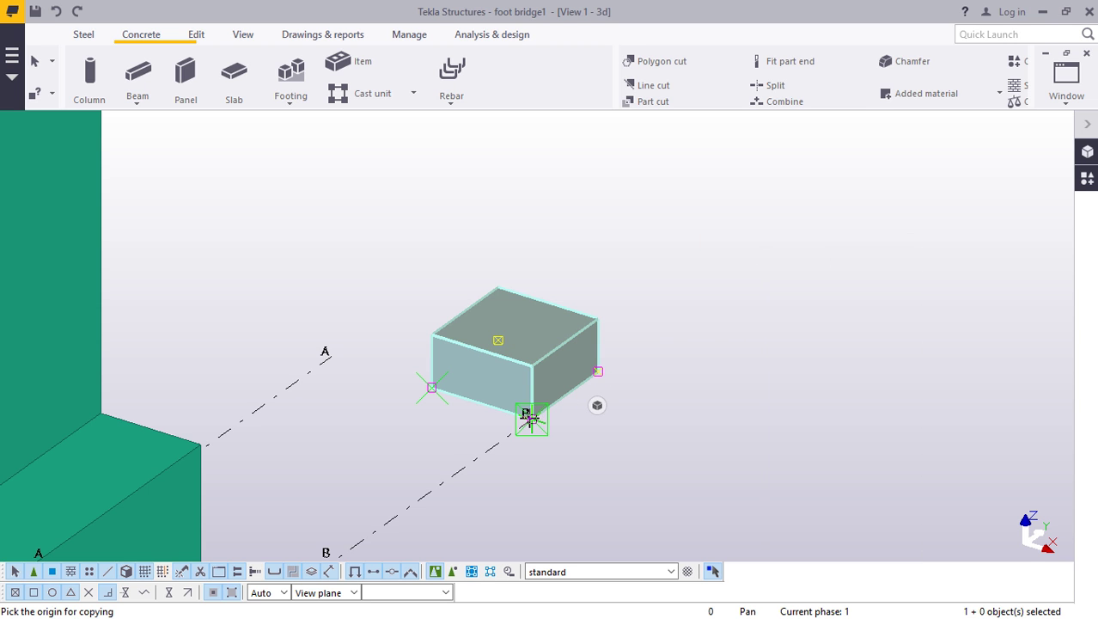
left_click(529, 418)
scroll(679, 381, "down", 2)
scroll(679, 381, "down", 2)
scroll(371, 310, "up", 6)
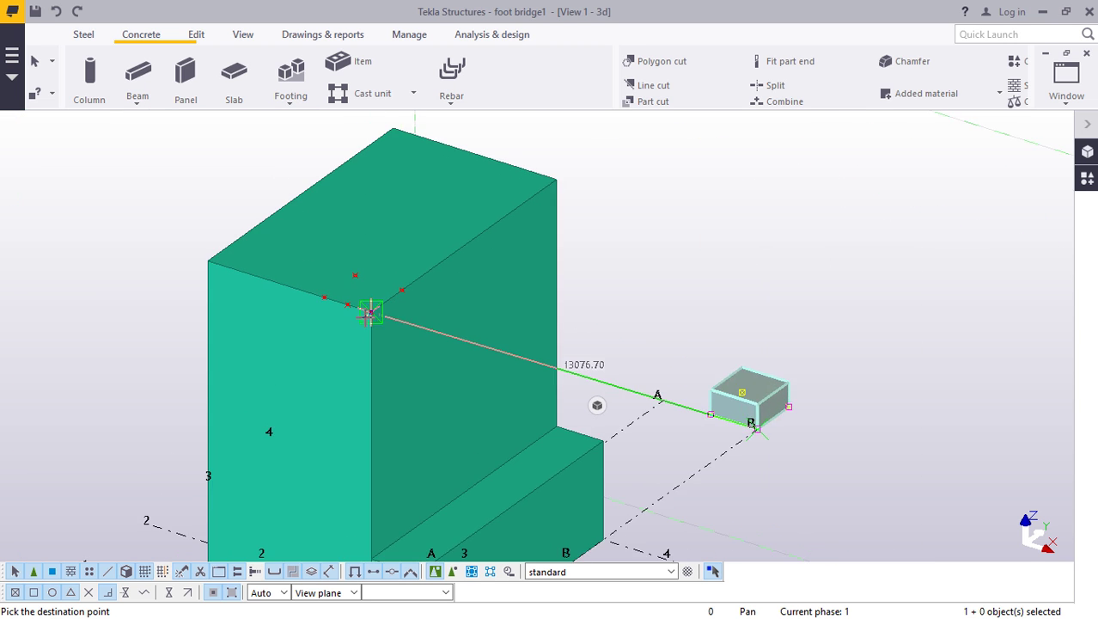
left_click(375, 306)
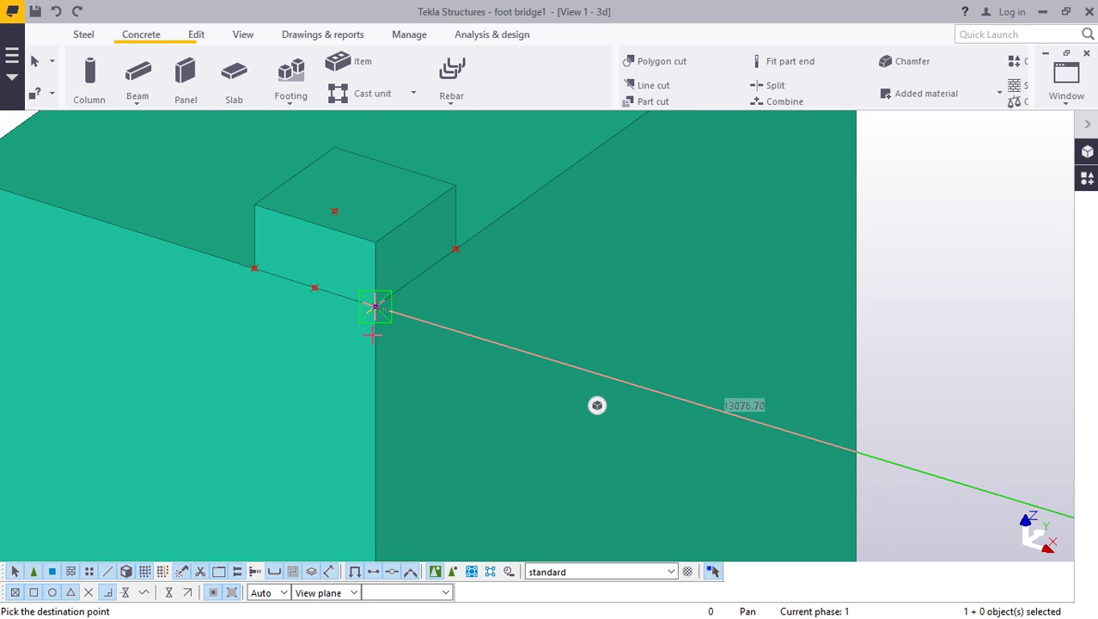
right_click(971, 198)
left_click(978, 208)
- Copy the small slab on the tall block along the long top edge so it ends at the block's far corner
left_click(384, 227)
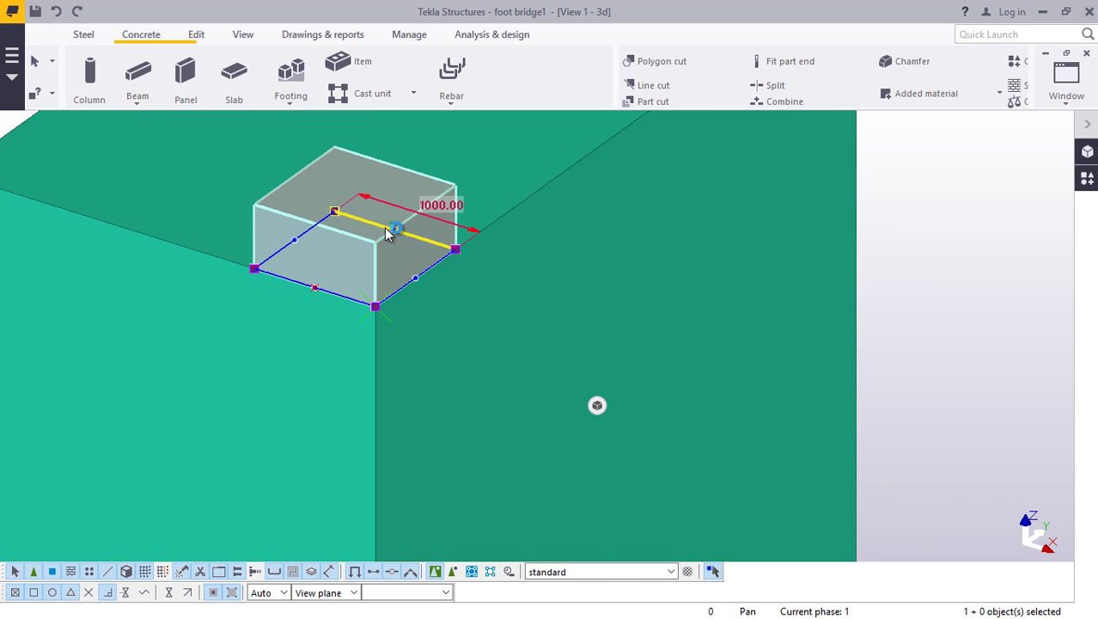
right_click(384, 227)
left_click(446, 276)
scroll(418, 262, "up", 3)
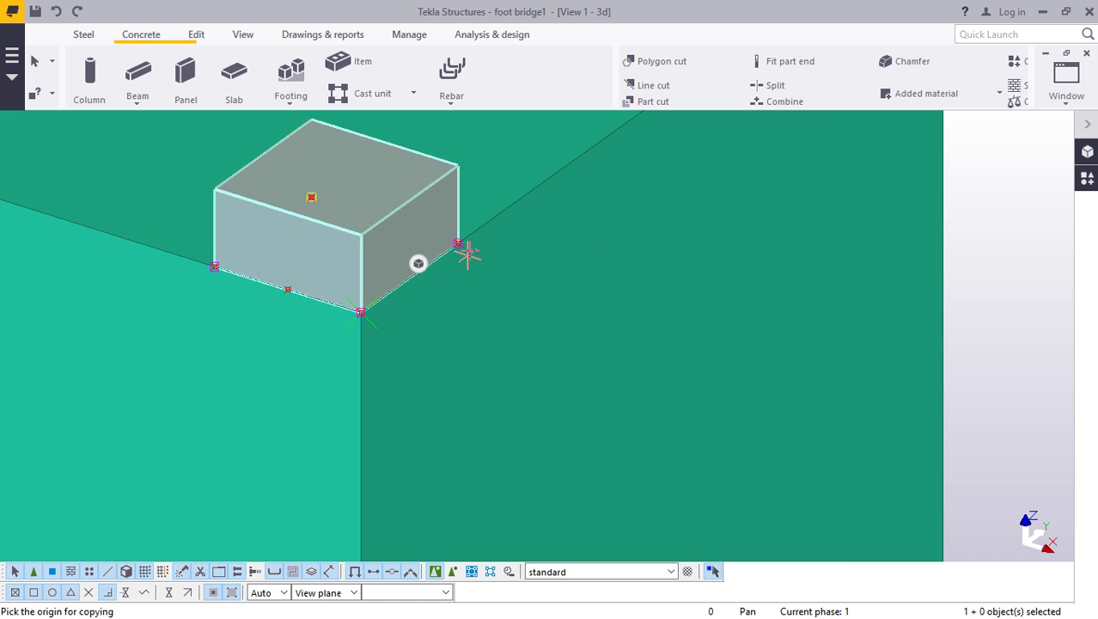
left_click(458, 243)
scroll(392, 387, "down", 5)
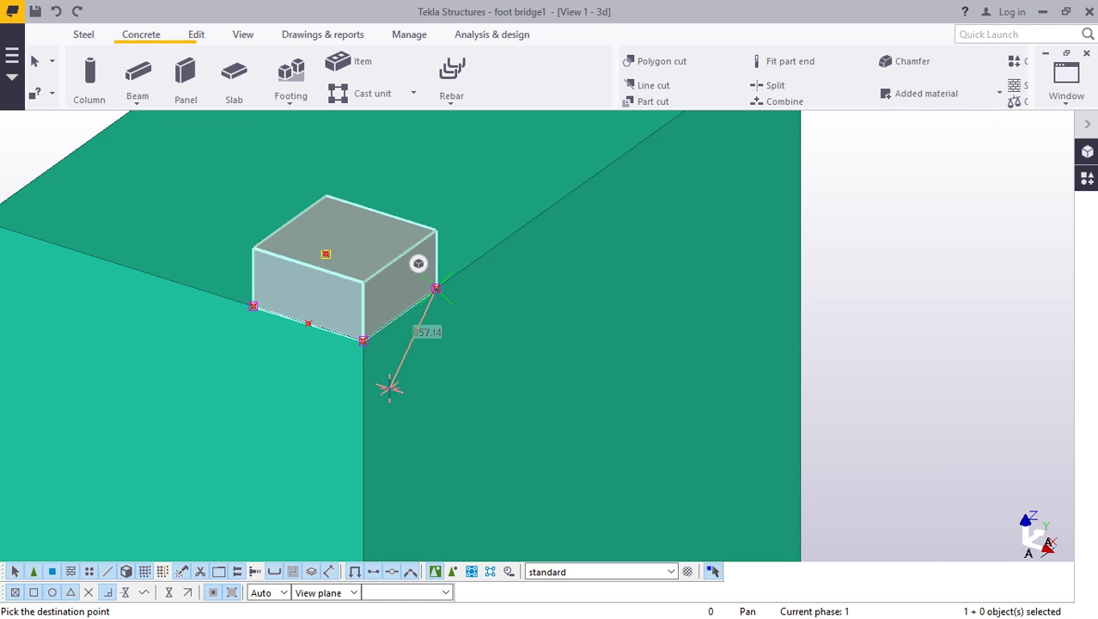
scroll(636, 197, "up", 3)
scroll(674, 155, "up", 1)
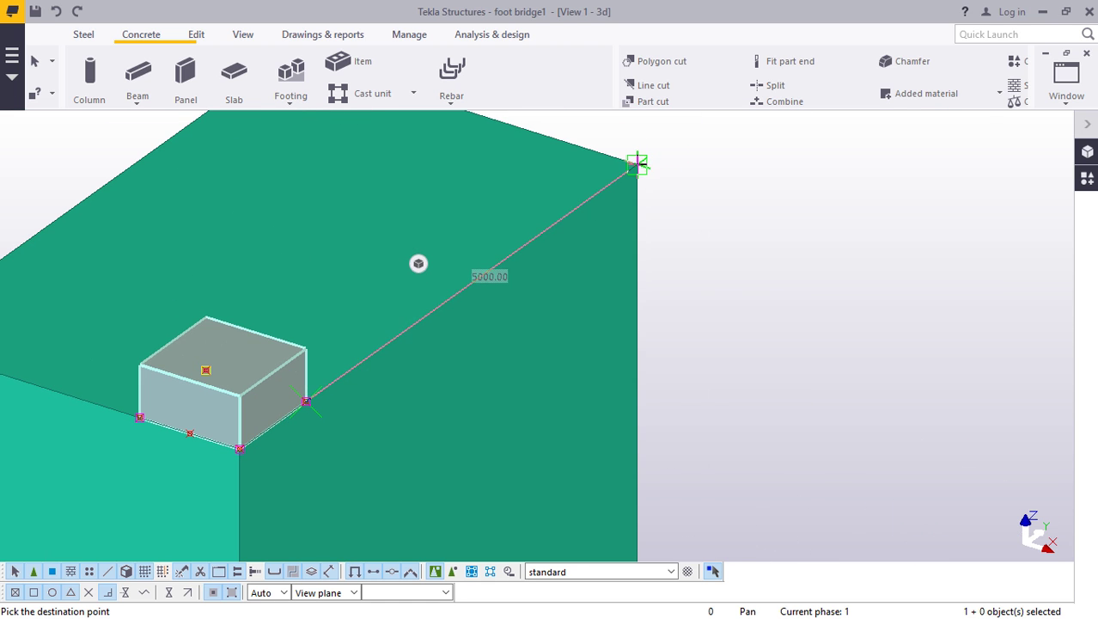
right_click(695, 165)
left_click(720, 176)
- Delete the original small slab at the end of grid line B
scroll(584, 223, "down", 5)
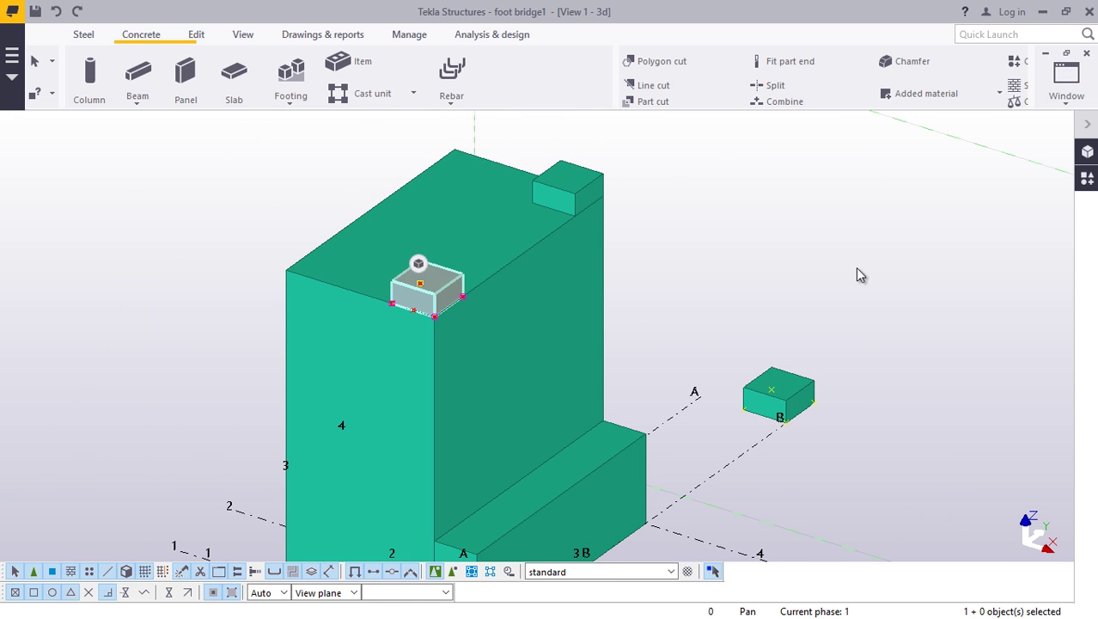
left_click(757, 377)
right_click(752, 233)
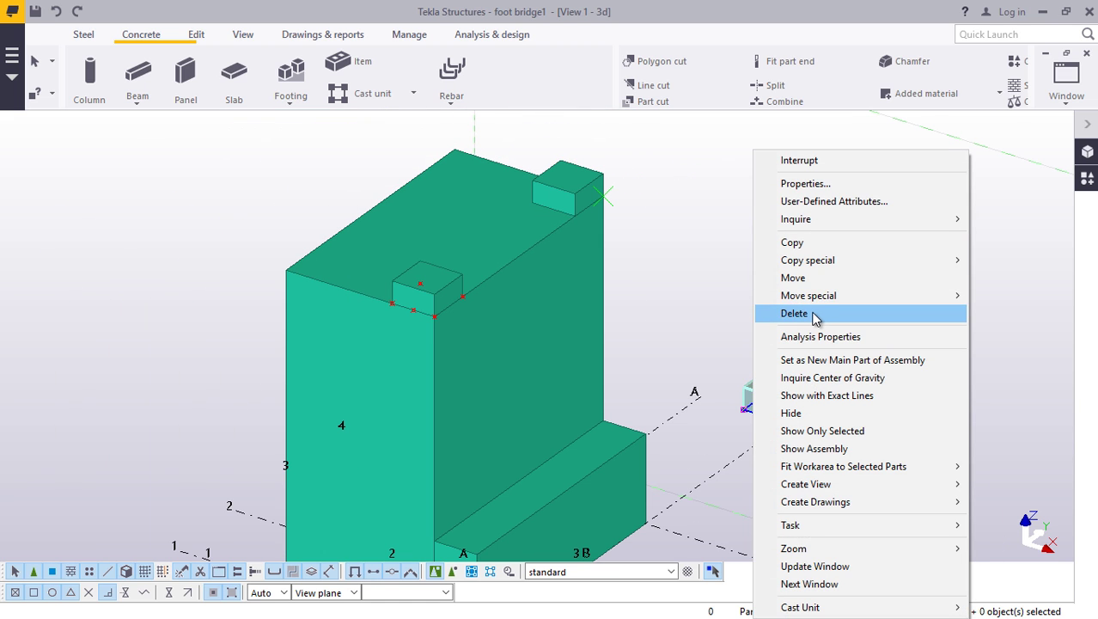
left_click(813, 313)
- Move both small slabs together one slab width along the tall block's short top edge, from the near bottom corner to the adjacent one
scroll(482, 214, "down", 1)
left_click(563, 187)
scroll(566, 190, "up", 5)
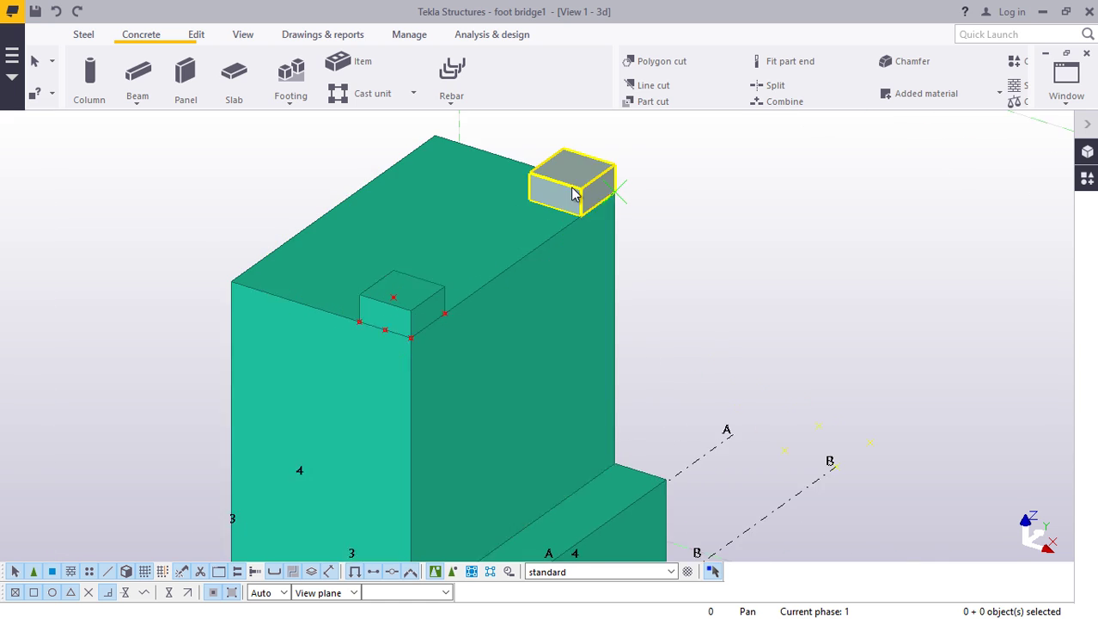
scroll(558, 202, "down", 1)
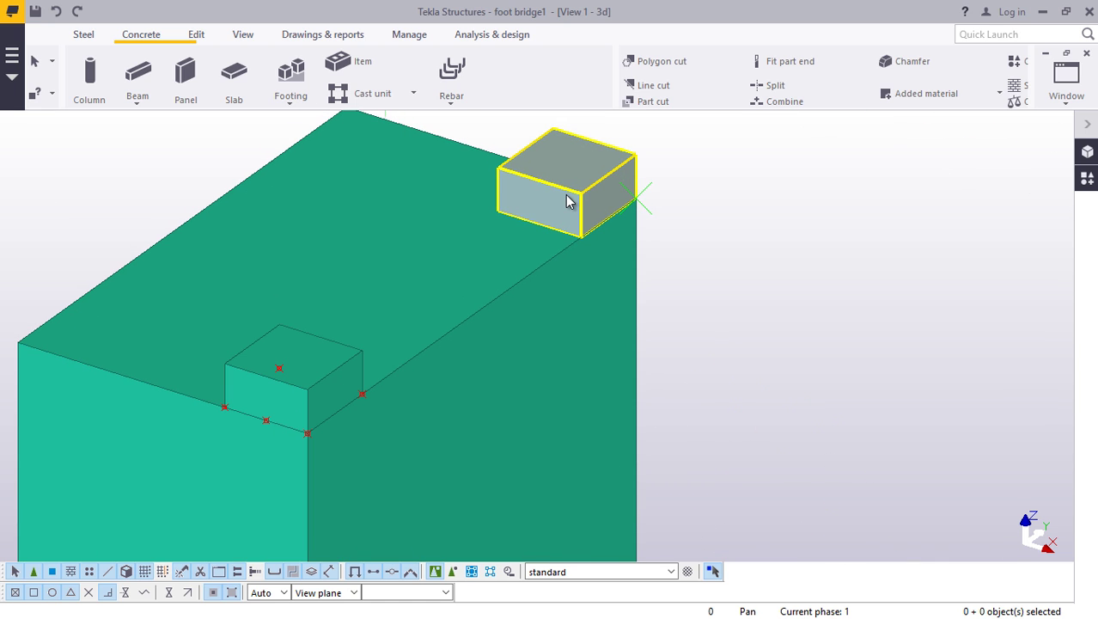
left_click(575, 171)
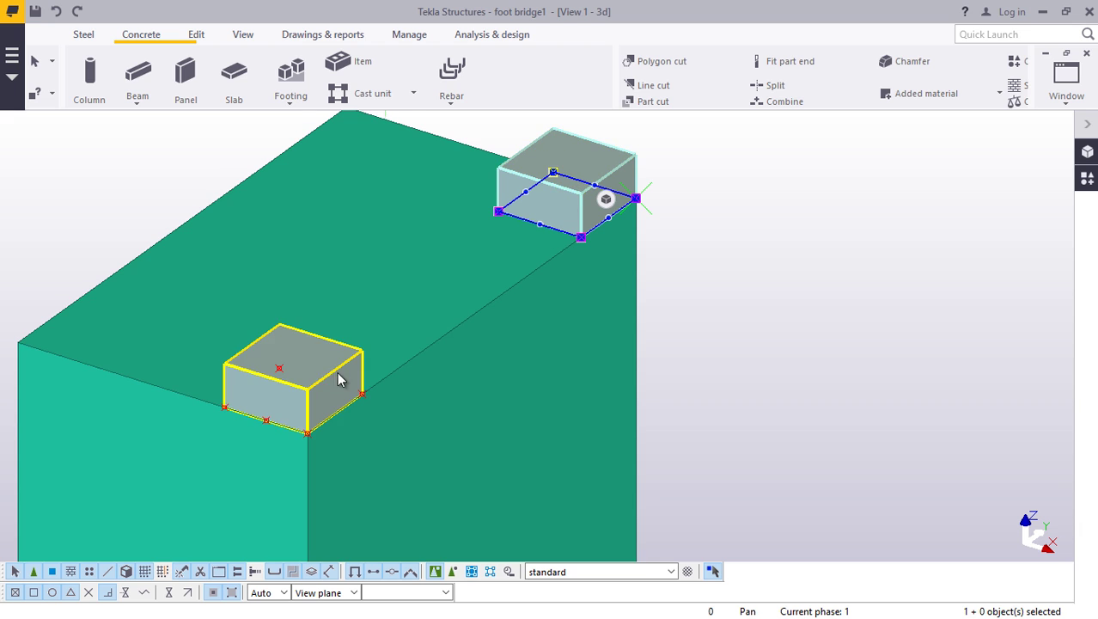
left_click(314, 373, "ctrl")
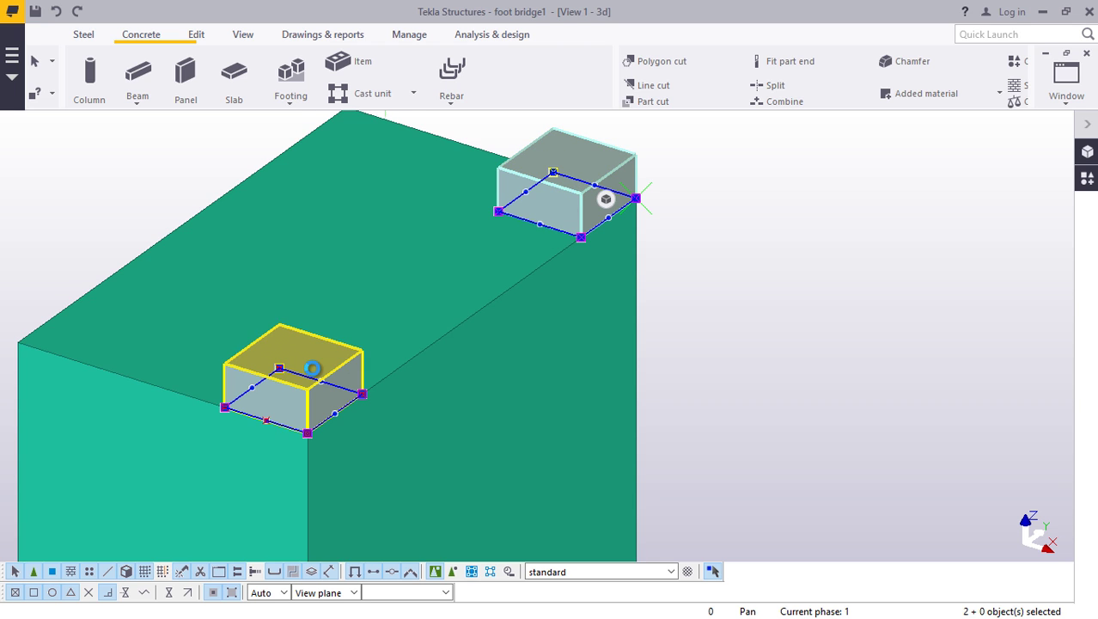
right_click(726, 189)
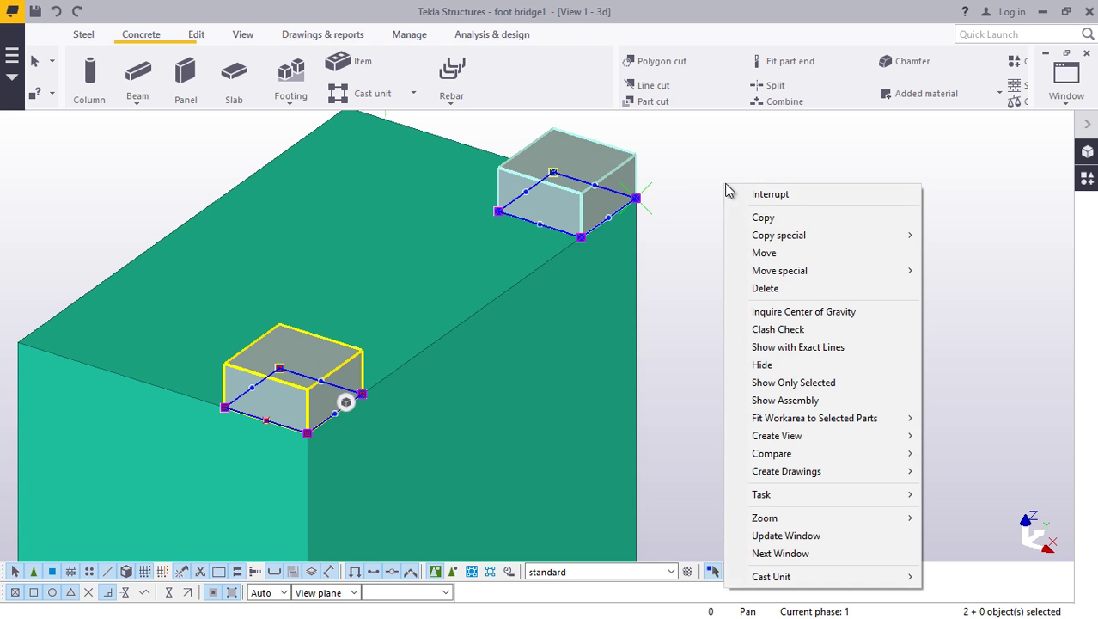
left_click(780, 251)
scroll(237, 474, "up", 2)
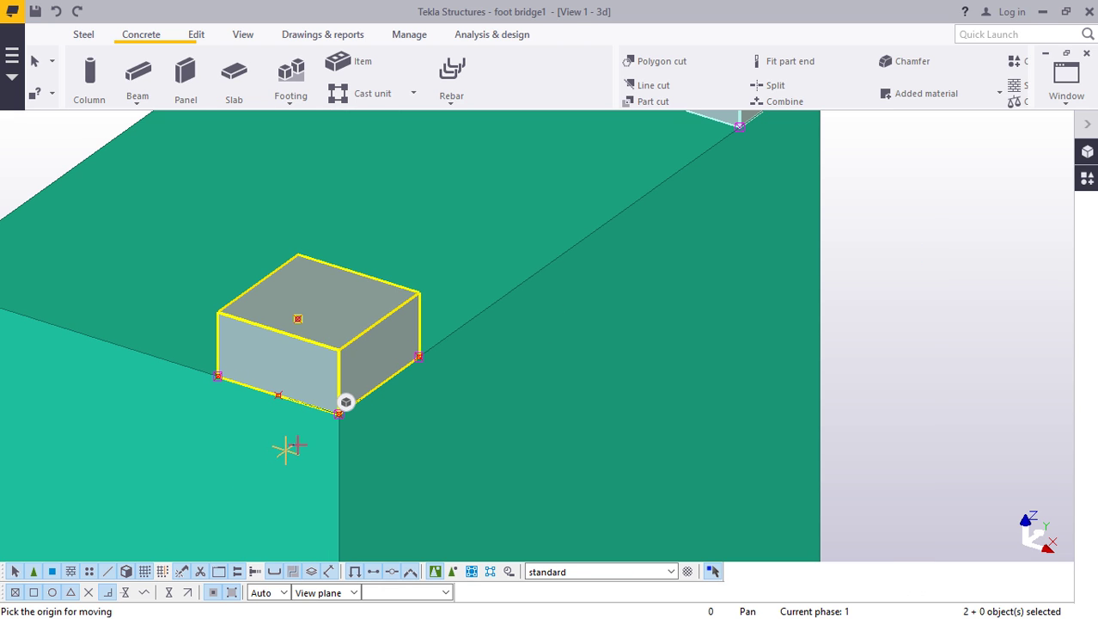
left_click(338, 415)
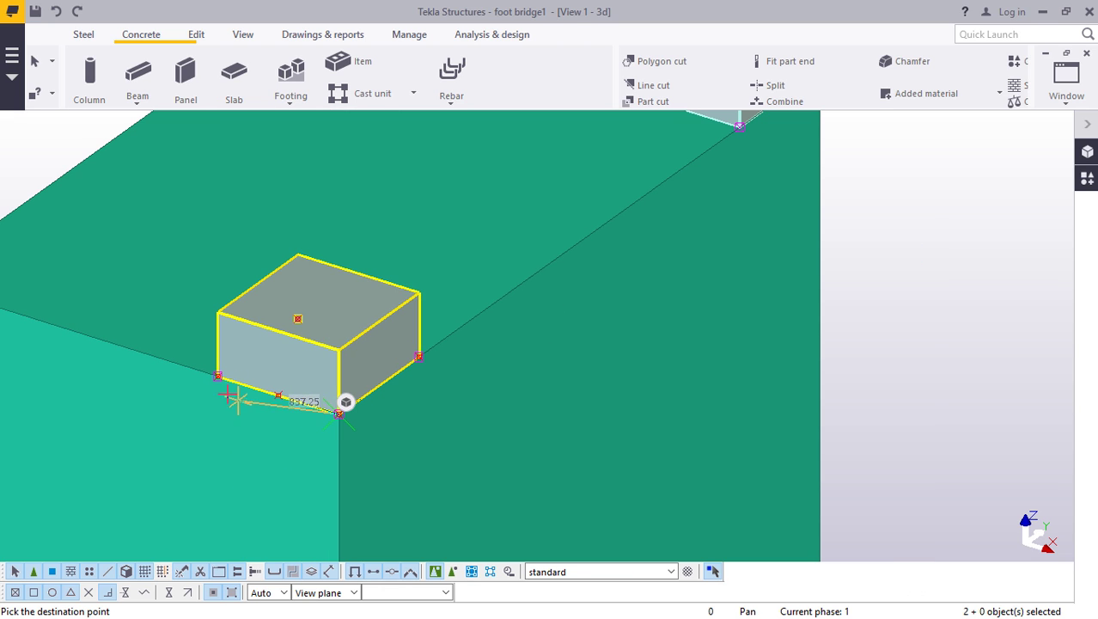
left_click(228, 379)
scroll(300, 415, "down", 5)
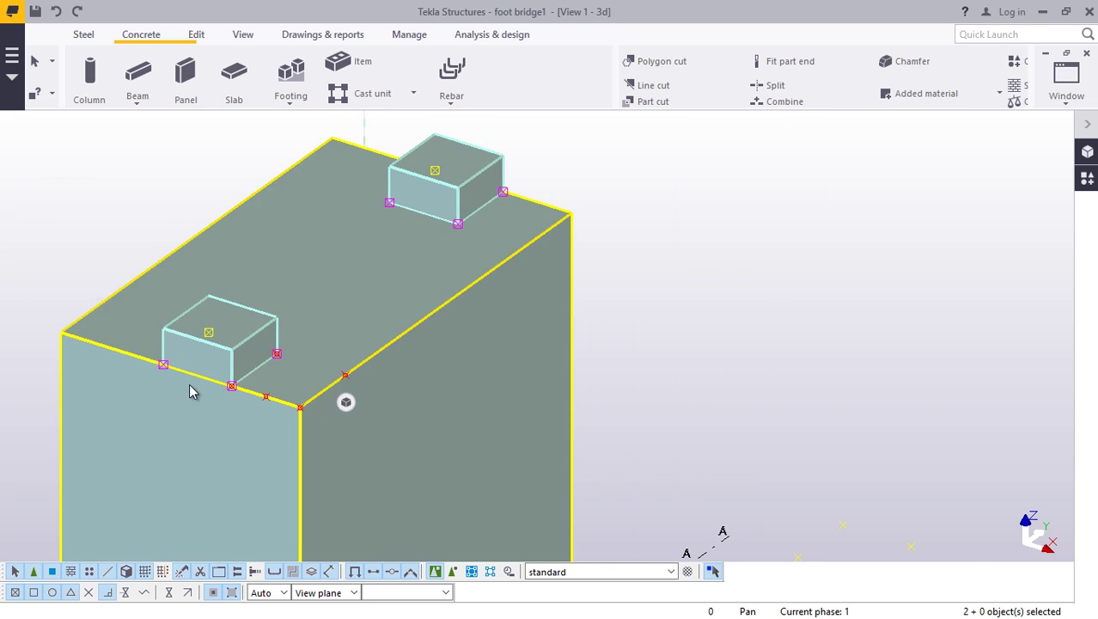
left_click(673, 259)
scroll(268, 232, "down", 4)
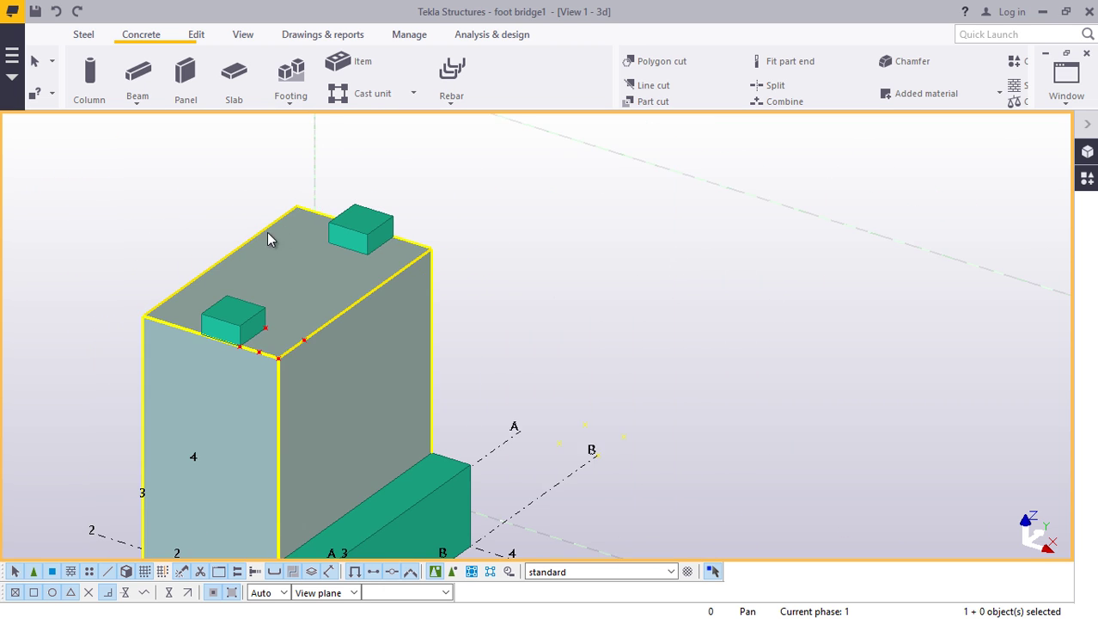
- Orbit the 3D view around a chosen point to examine the tall block's top face and both small slabs from another angle
scroll(250, 206, "up", 3)
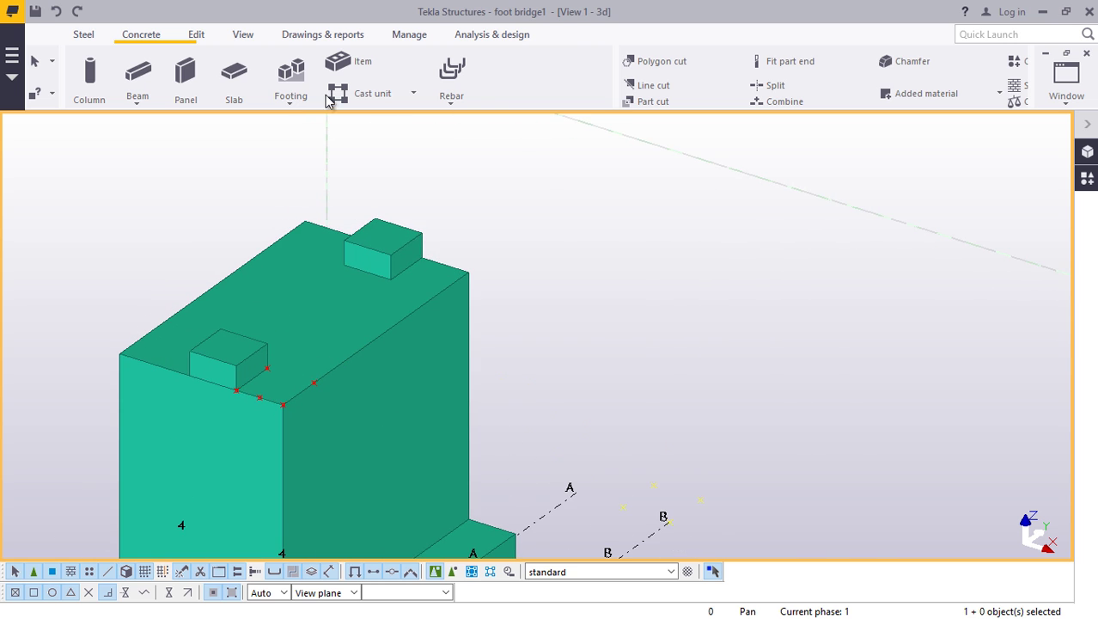
left_click(243, 36)
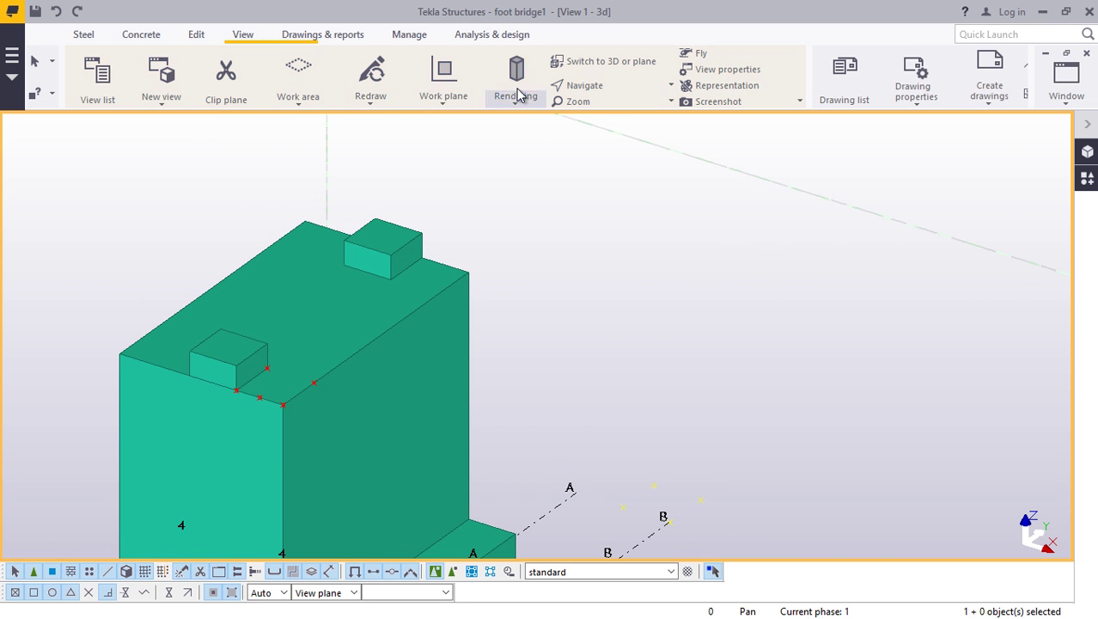
left_click(592, 86)
left_click(584, 108)
left_click_drag(281, 364, 257, 396)
middle_click_drag(257, 396, 249, 371, "ctrl")
scroll(220, 339, "up", 3)
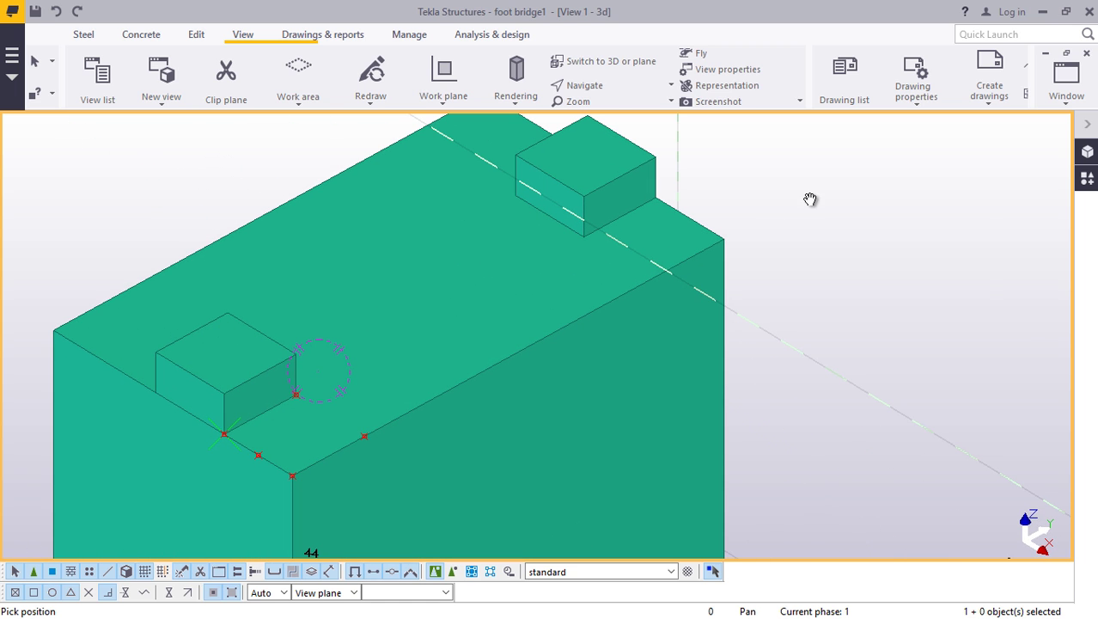
right_click(809, 201)
left_click(833, 213)
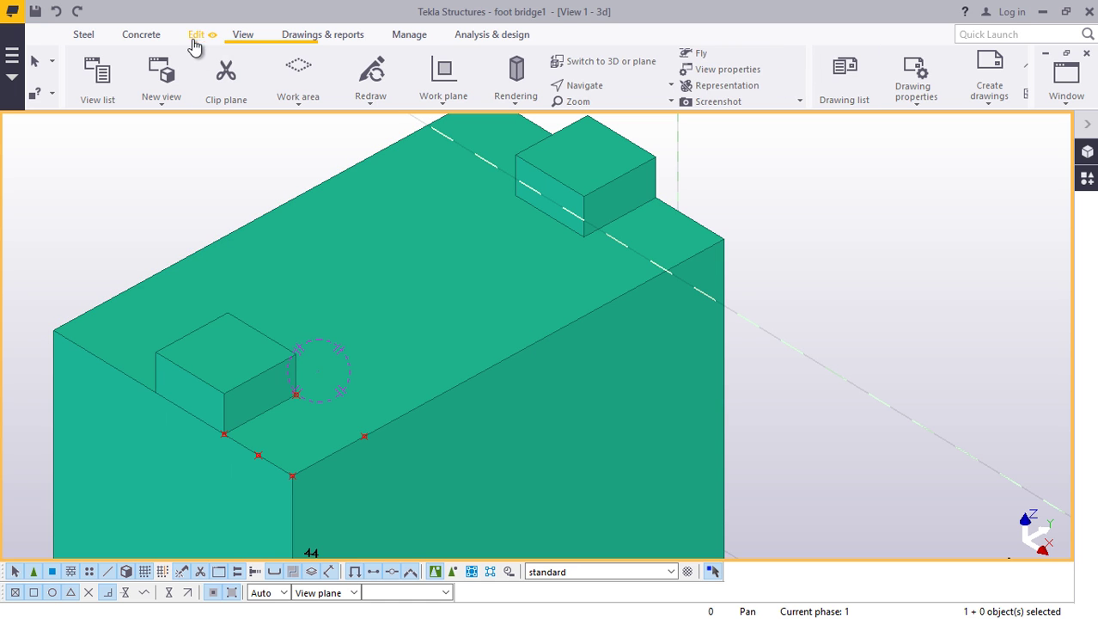
- Add 1 divided line point midway between the midpoints of the two small slabs' facing top edges
left_click(194, 43)
left_click(909, 96)
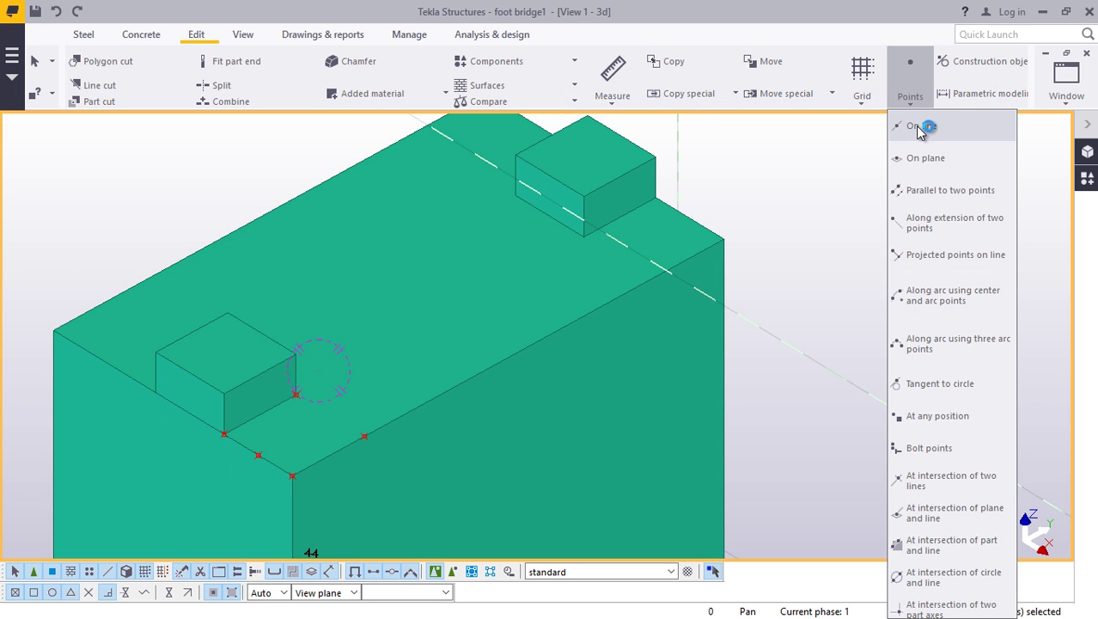
left_click(919, 127)
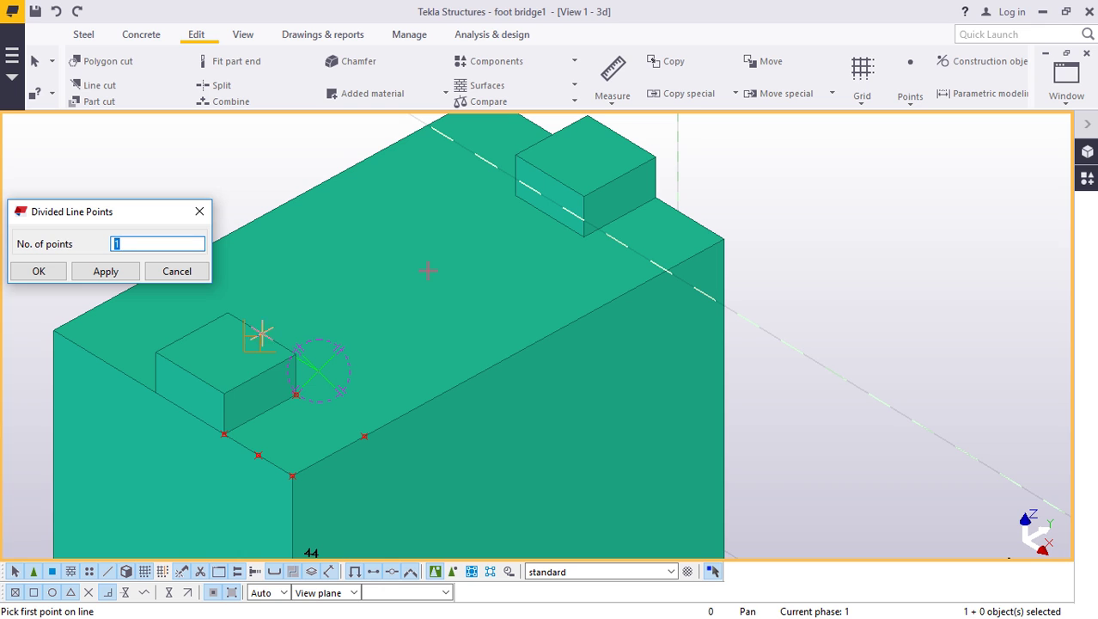
left_click(551, 176)
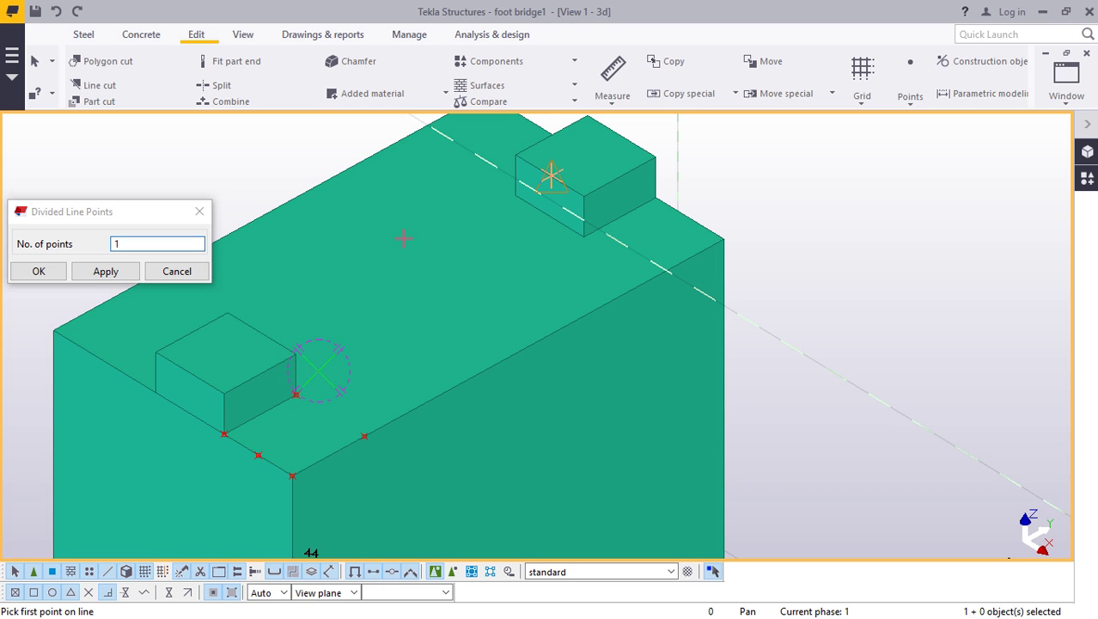
left_click(262, 333)
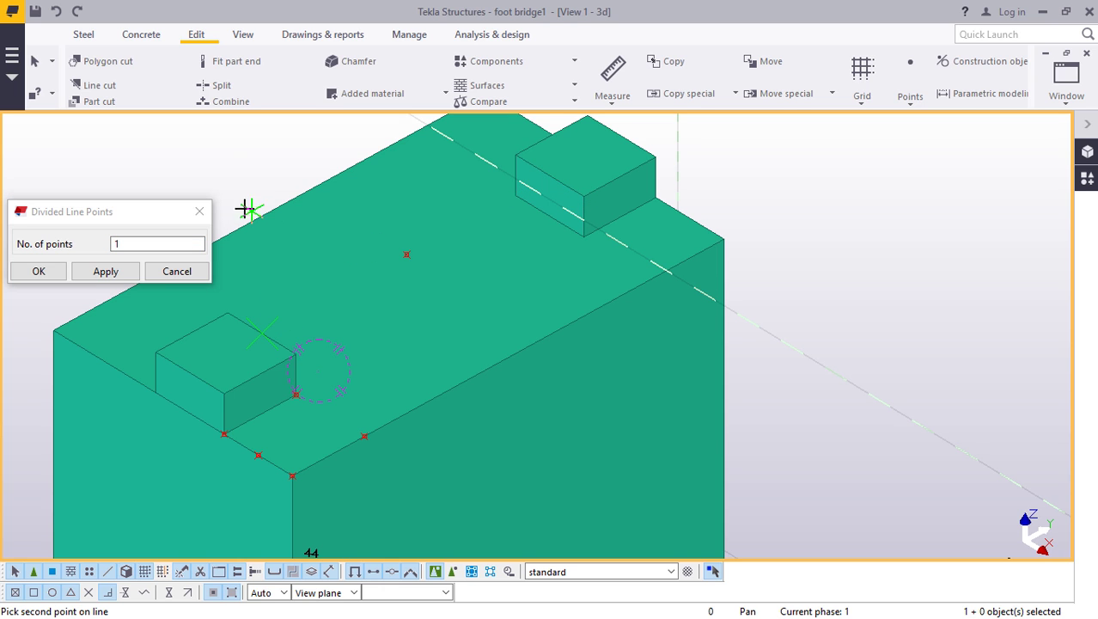
left_click(200, 212)
right_click(918, 230)
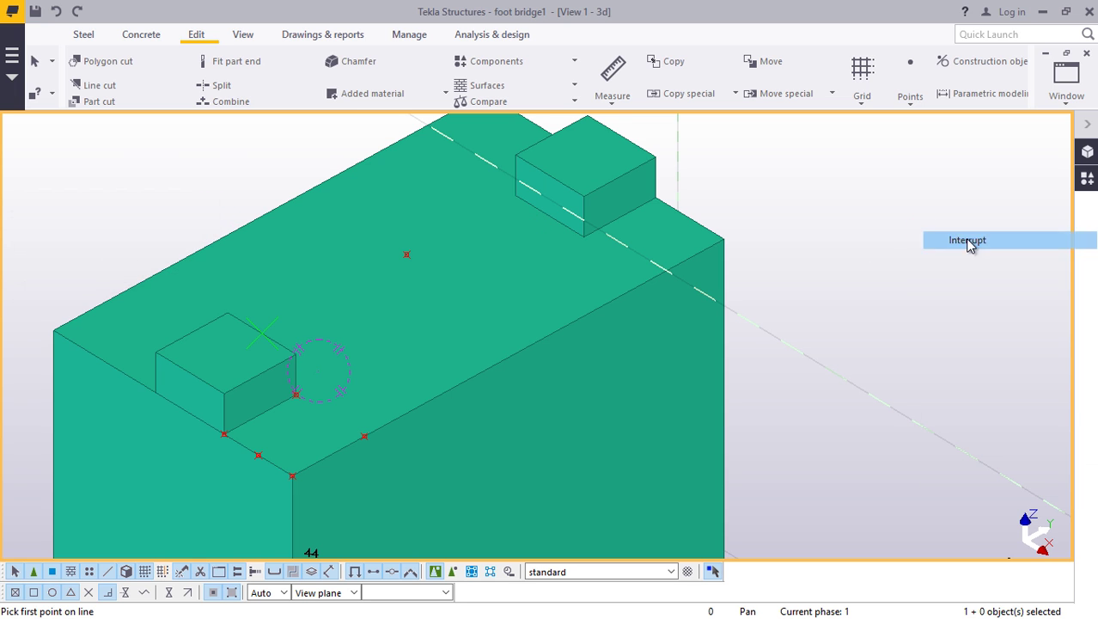
left_click(968, 240)
- Move the new centre point down by 500, from the far slab's top corner to its bottom corner level
scroll(411, 258, "up", 2)
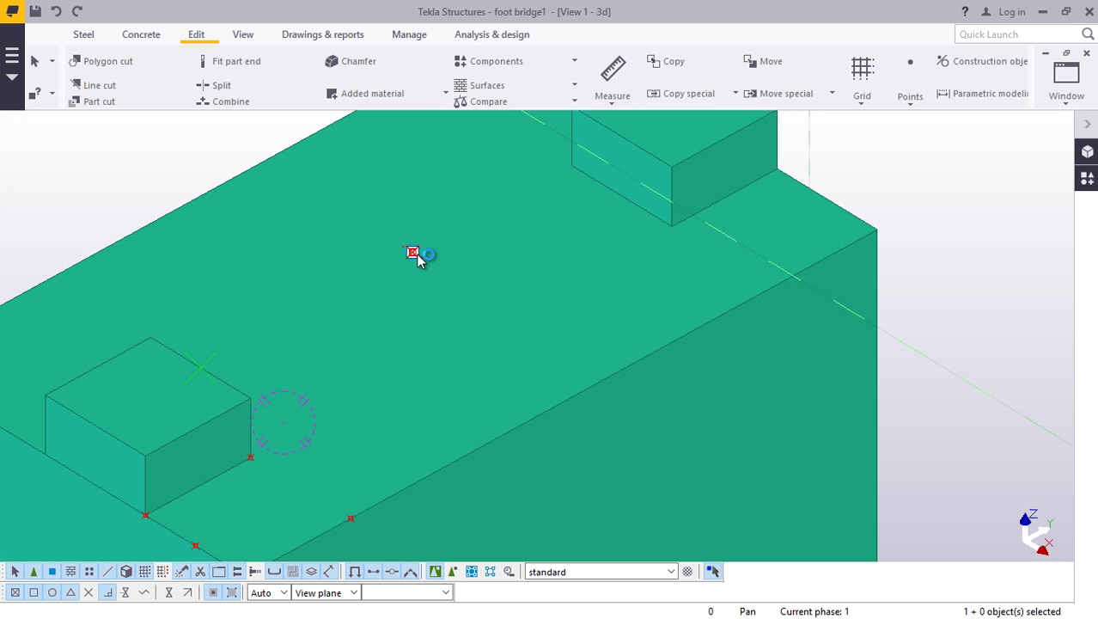
left_click(333, 240)
right_click(928, 163)
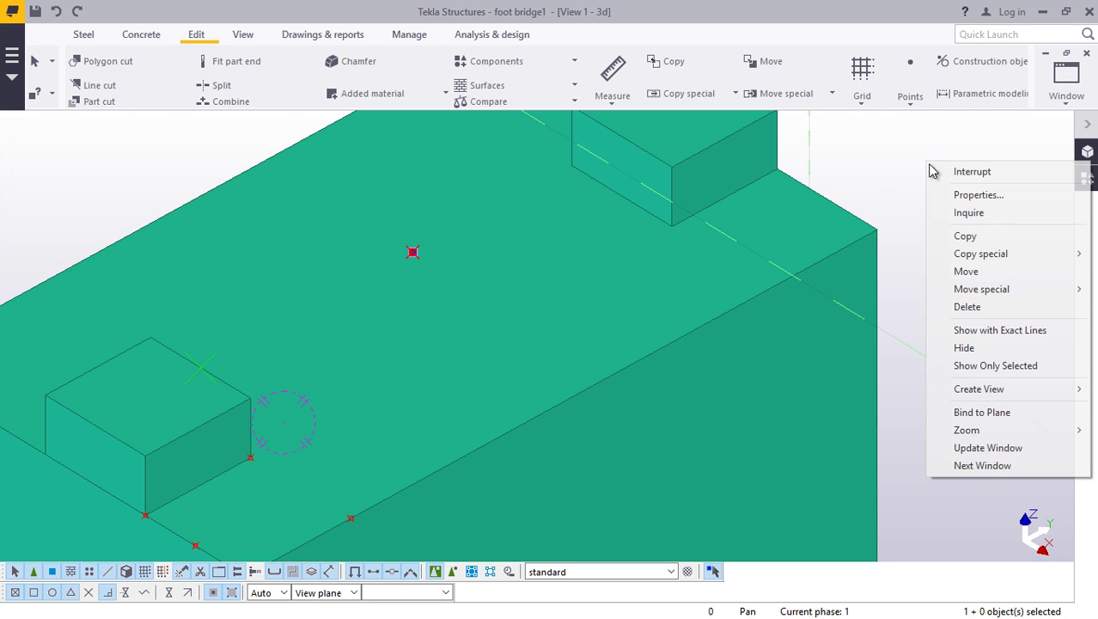
left_click(966, 271)
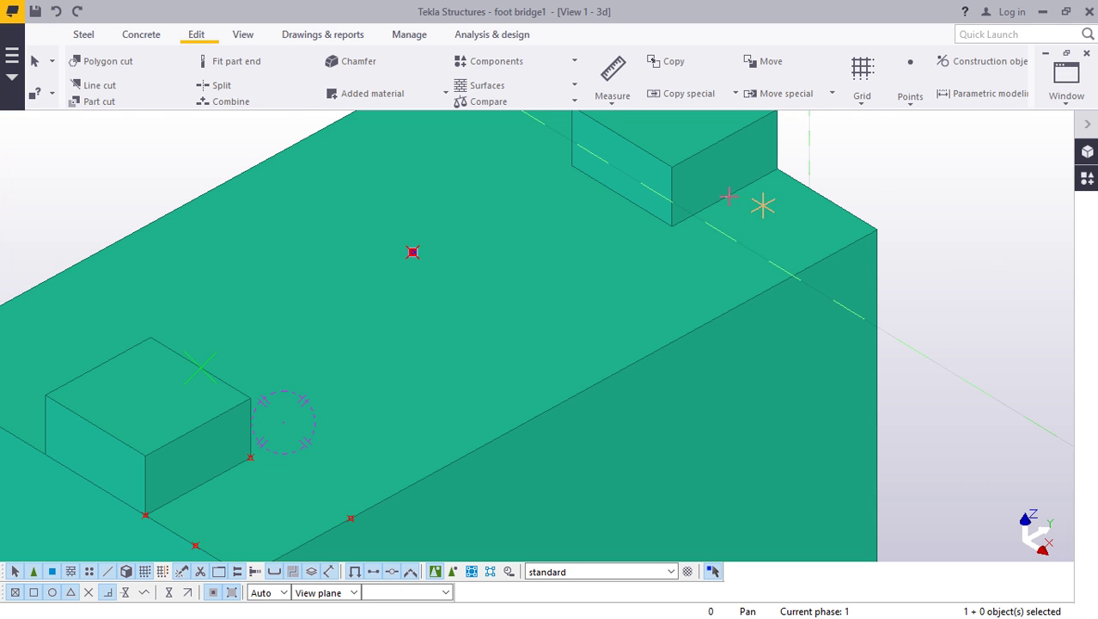
left_click(672, 166)
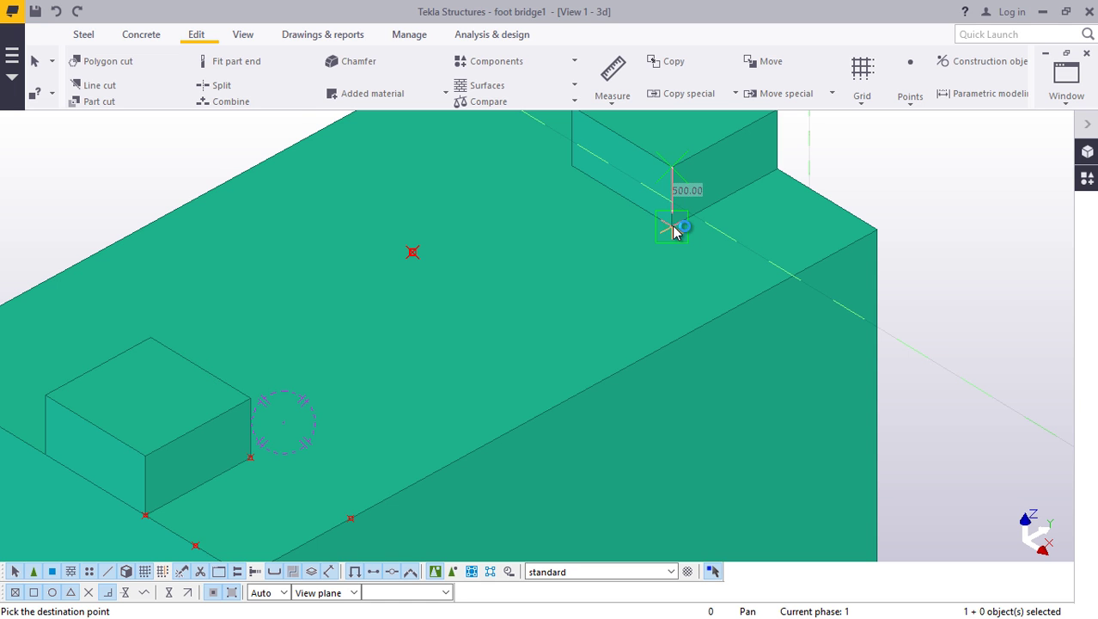
left_click(674, 230)
right_click(887, 162)
left_click(900, 171)
scroll(512, 250, "down", 2)
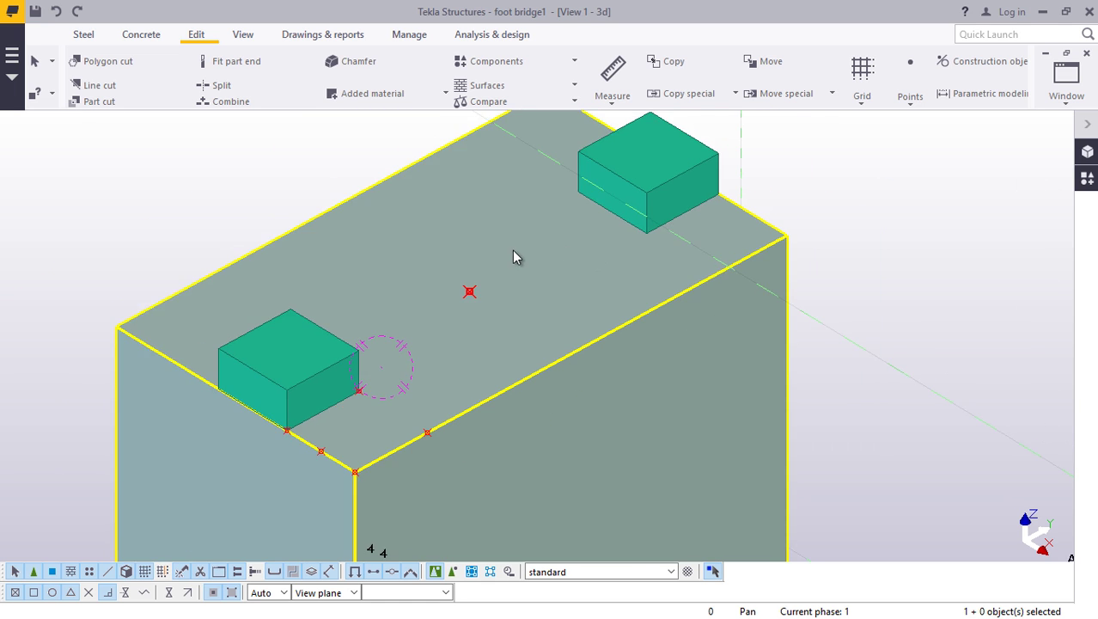
scroll(513, 251, "down", 2)
left_click(544, 204)
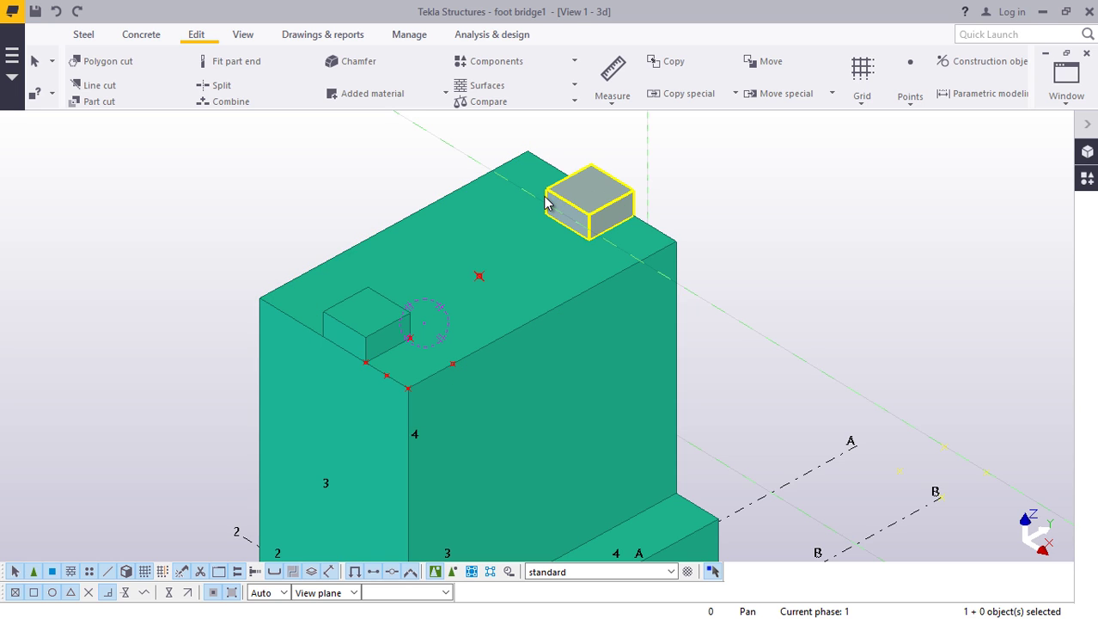
left_click(521, 238)
scroll(525, 238, "up", 3)
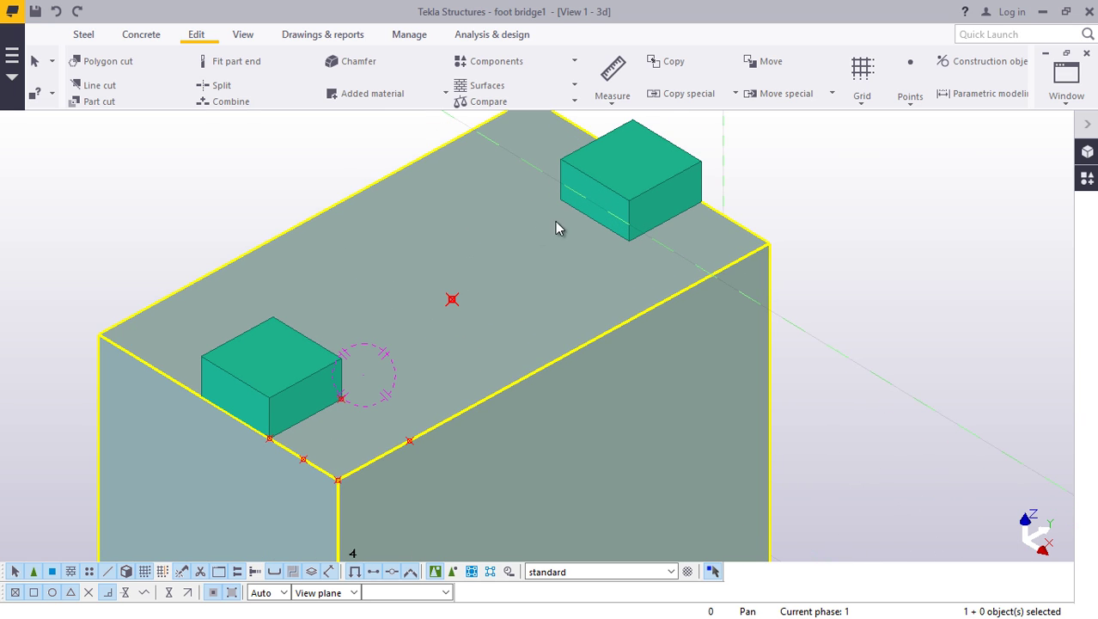
key("Escape")
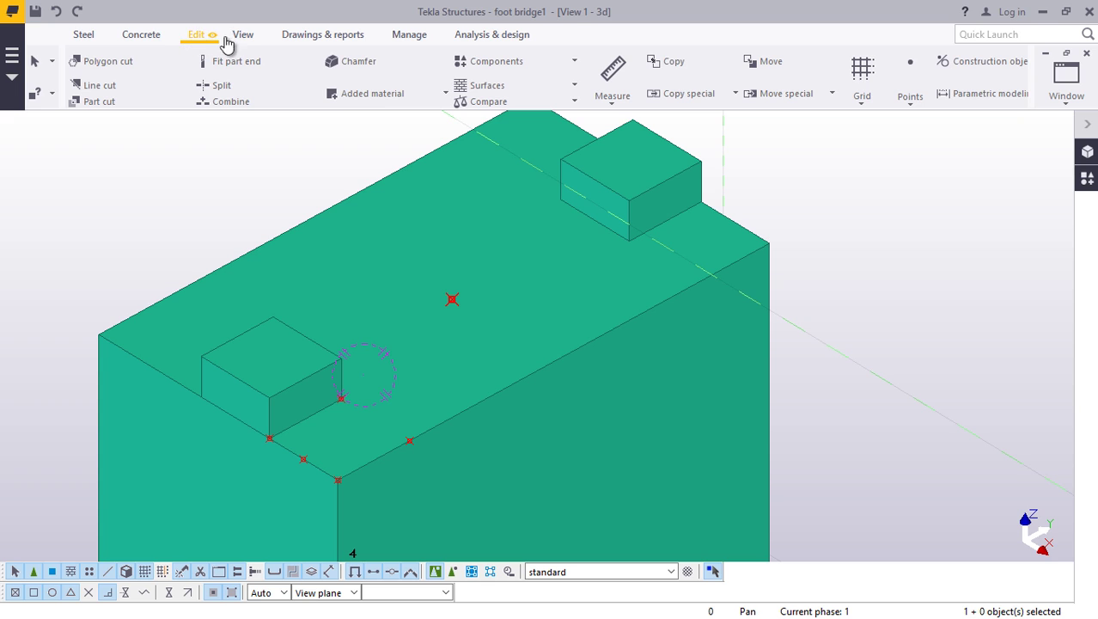
- Add points at the far small slab's near bottom corner and at the midpoint of its bottom edge facing the other slab
left_click(910, 102)
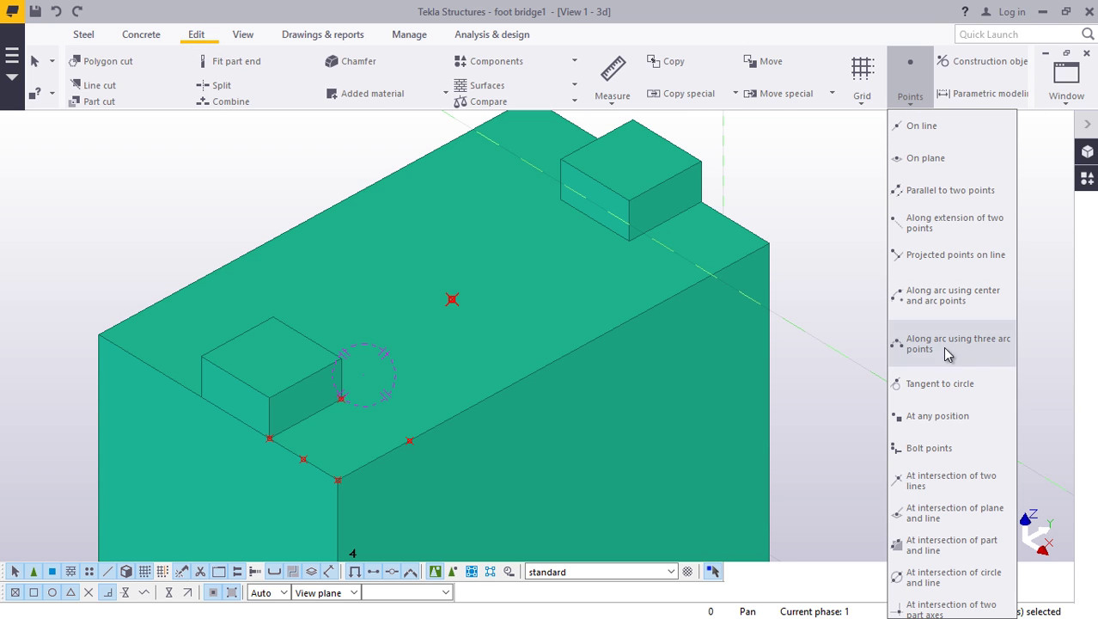
left_click(938, 416)
scroll(628, 244, "up", 4)
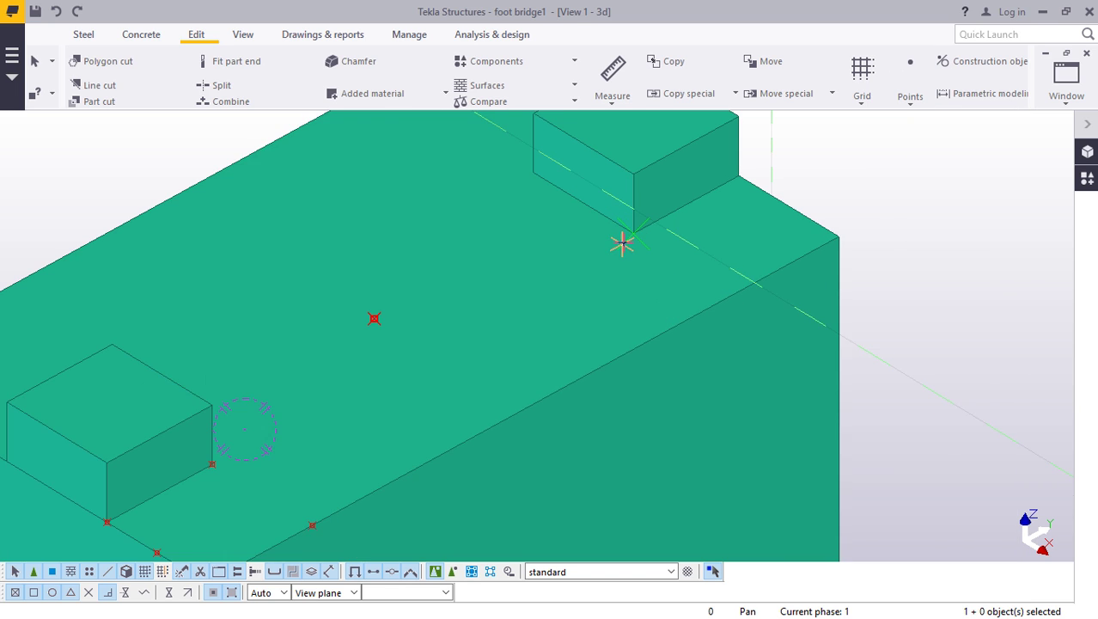
left_click(575, 201)
right_click(912, 158)
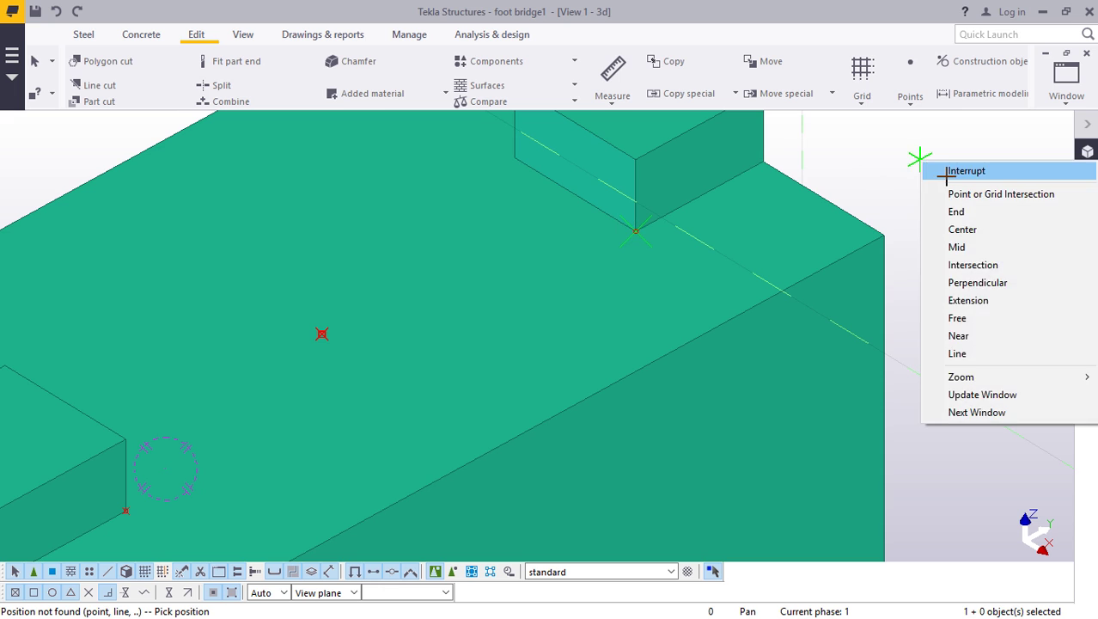
left_click(939, 168)
left_click(909, 105)
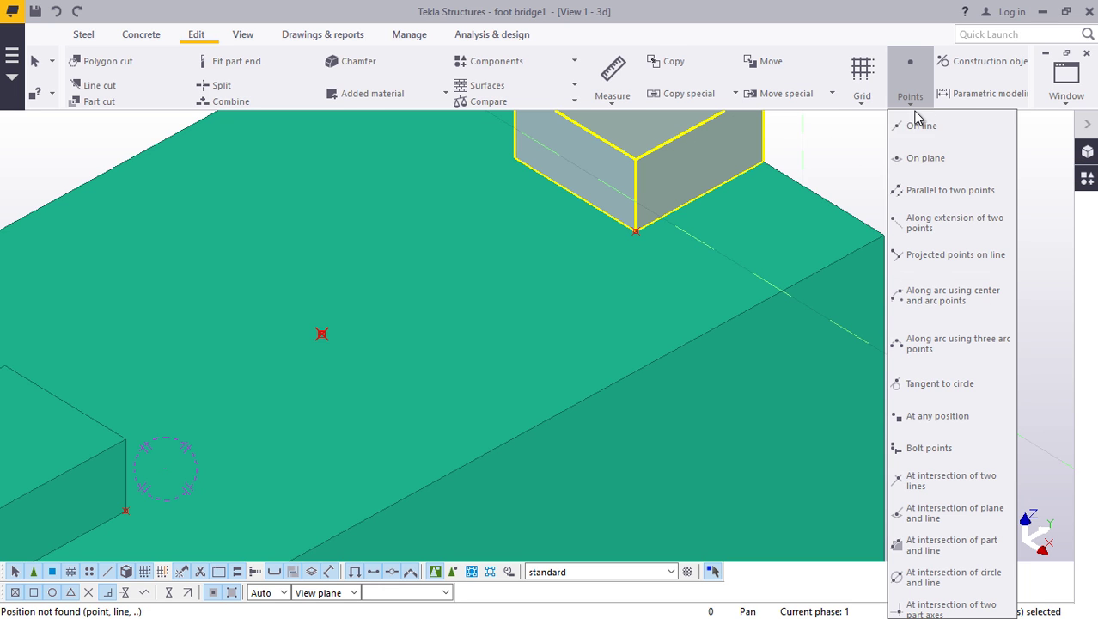
left_click(949, 415)
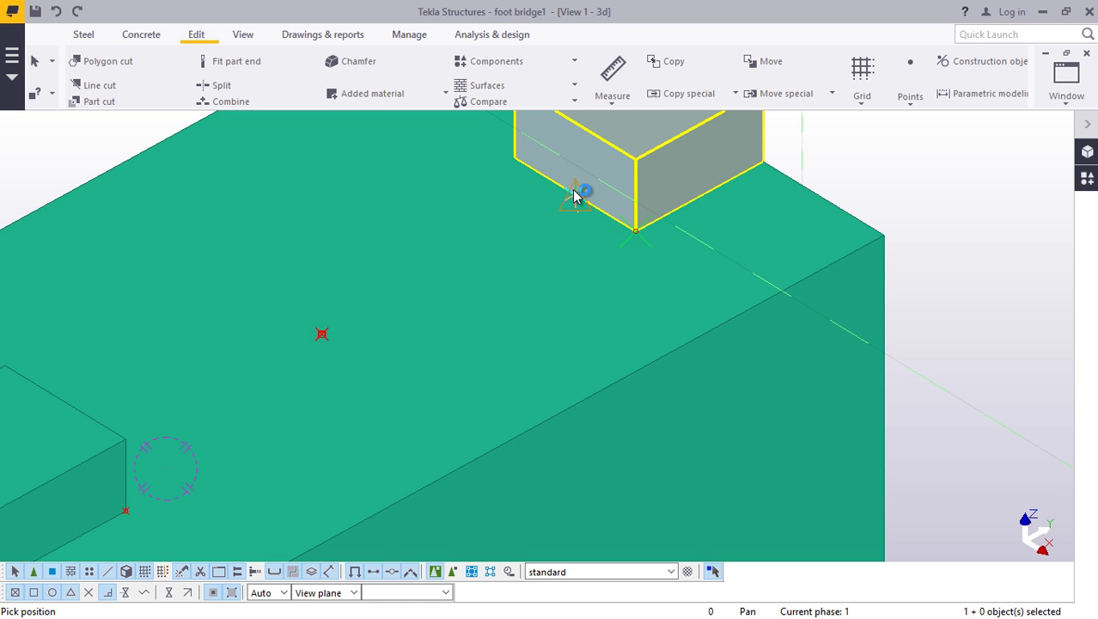
right_click(882, 166)
left_click(928, 176)
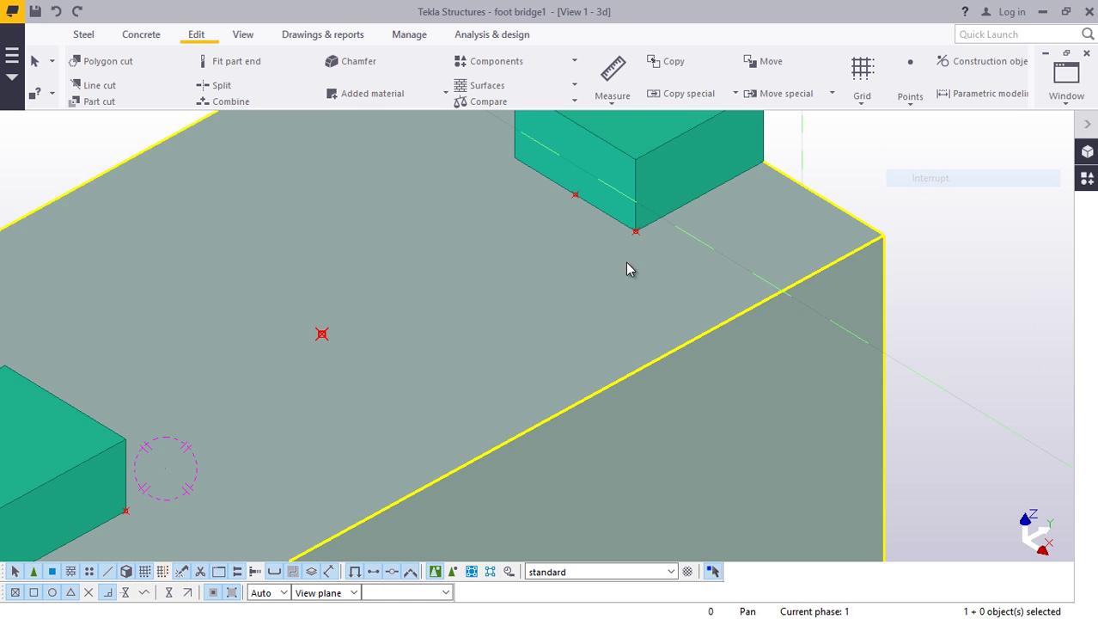
scroll(626, 250, "down", 3)
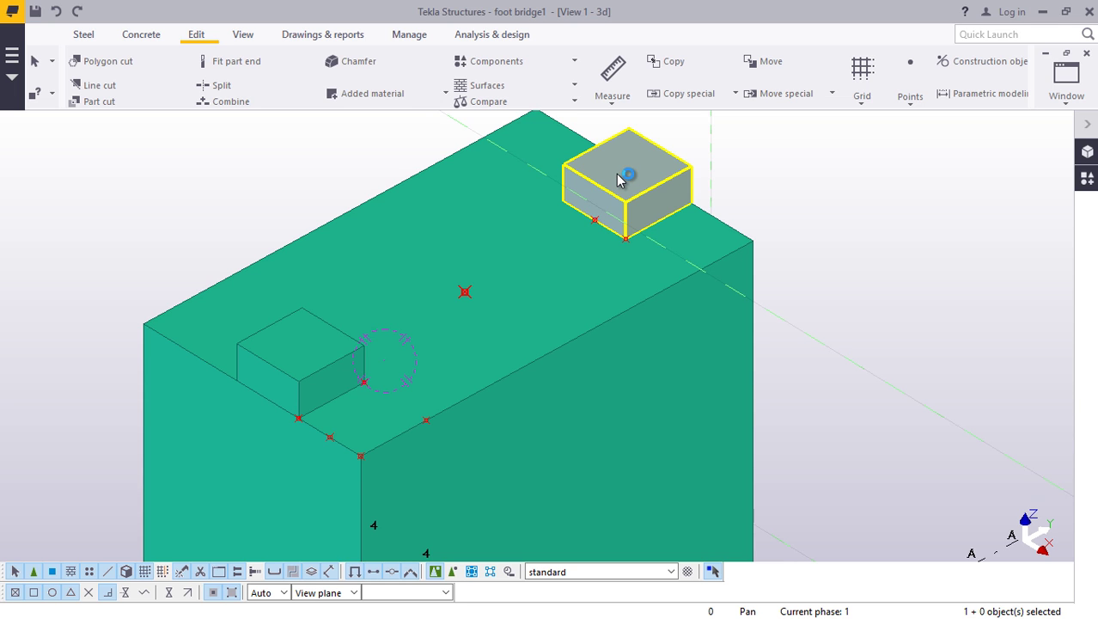
left_click(642, 178)
right_click(882, 152)
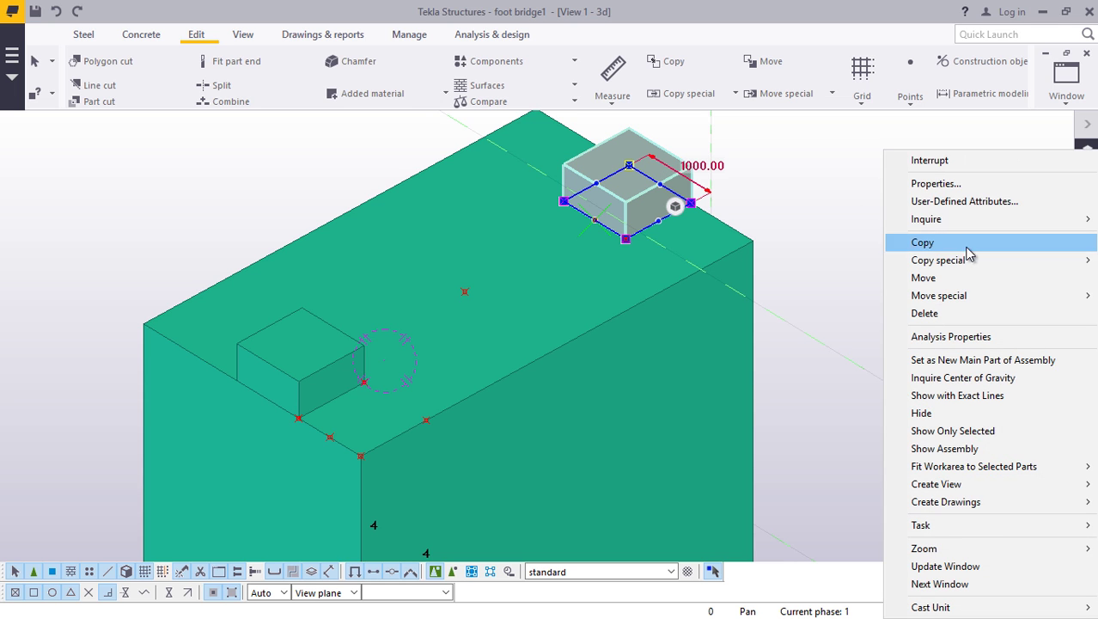
left_click(966, 245)
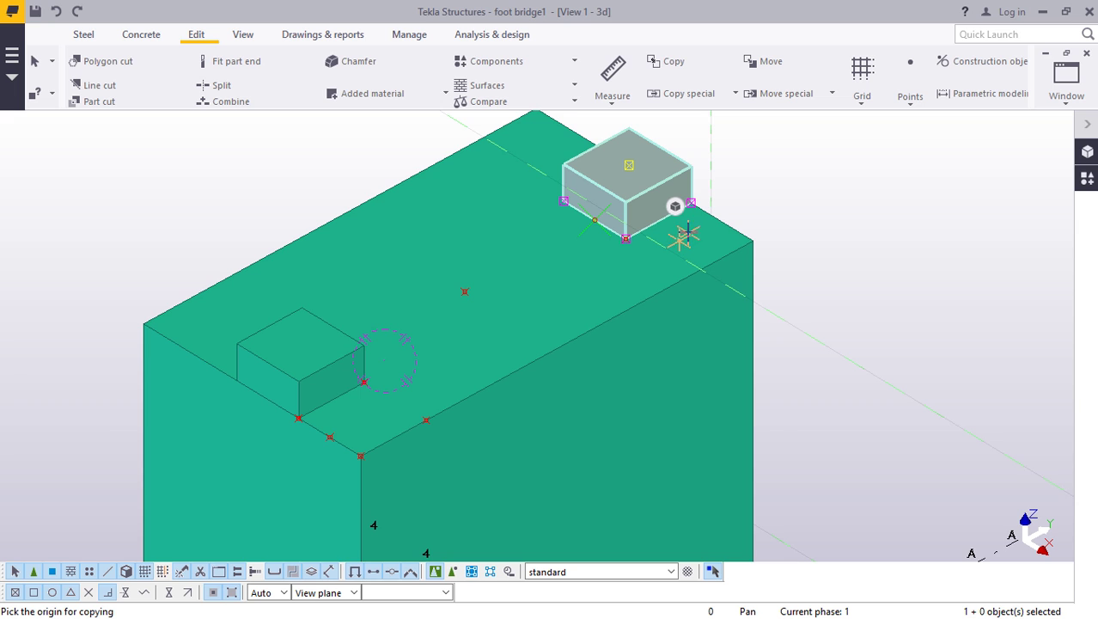
scroll(642, 197, "up", 3)
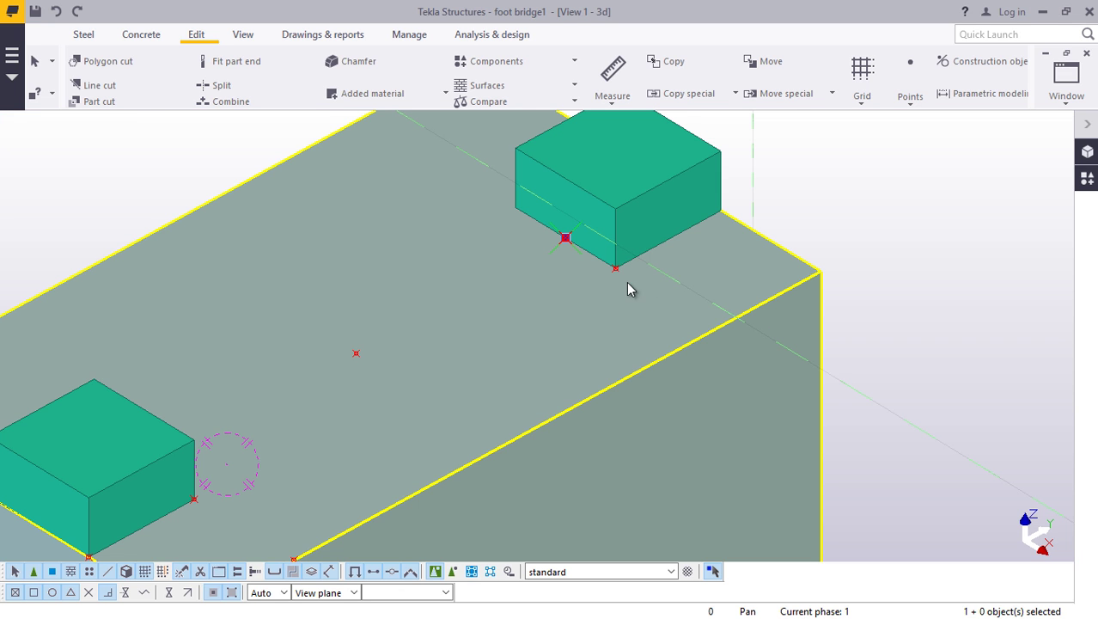
- Copy the points at the far small slab's near bottom corner and bottom edge midpoint to the tall block's centre point
left_click(627, 290, "ctrl")
right_click(838, 196)
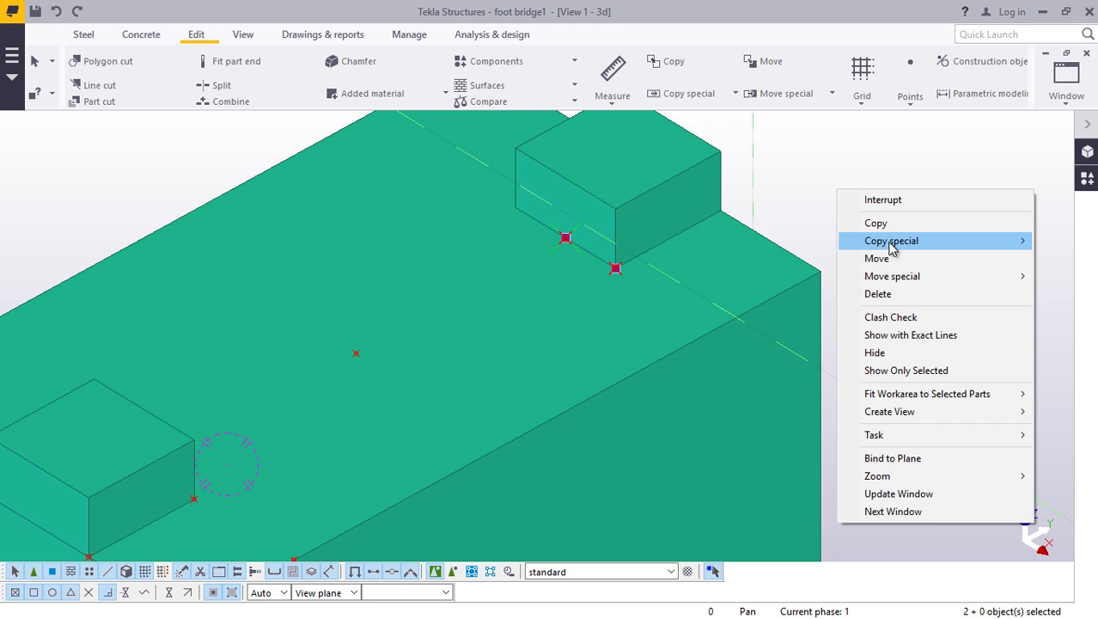
left_click(875, 223)
scroll(616, 264, "down", 1)
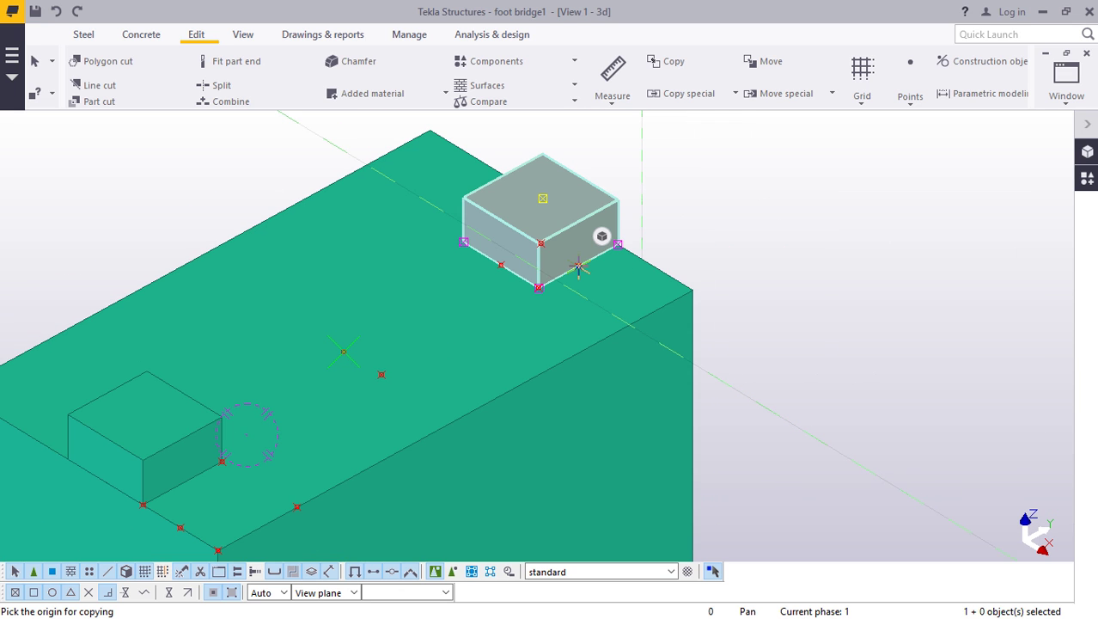
left_click(578, 271)
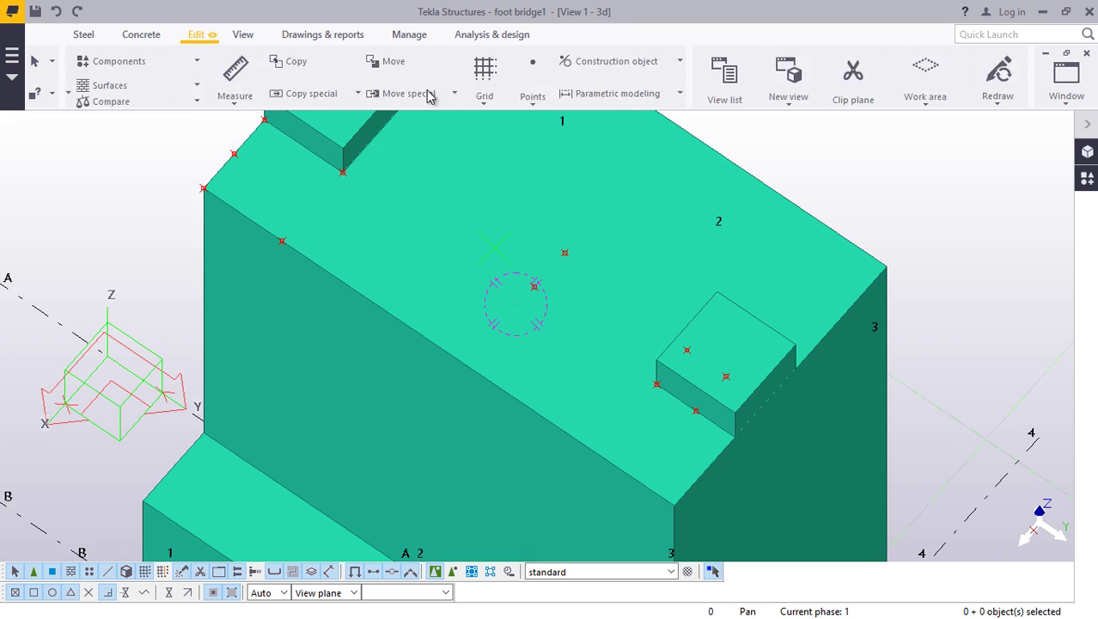
- Add a point on the tall block's long top edge, in line with the small slab's bottom edge midpoint
left_click(912, 100)
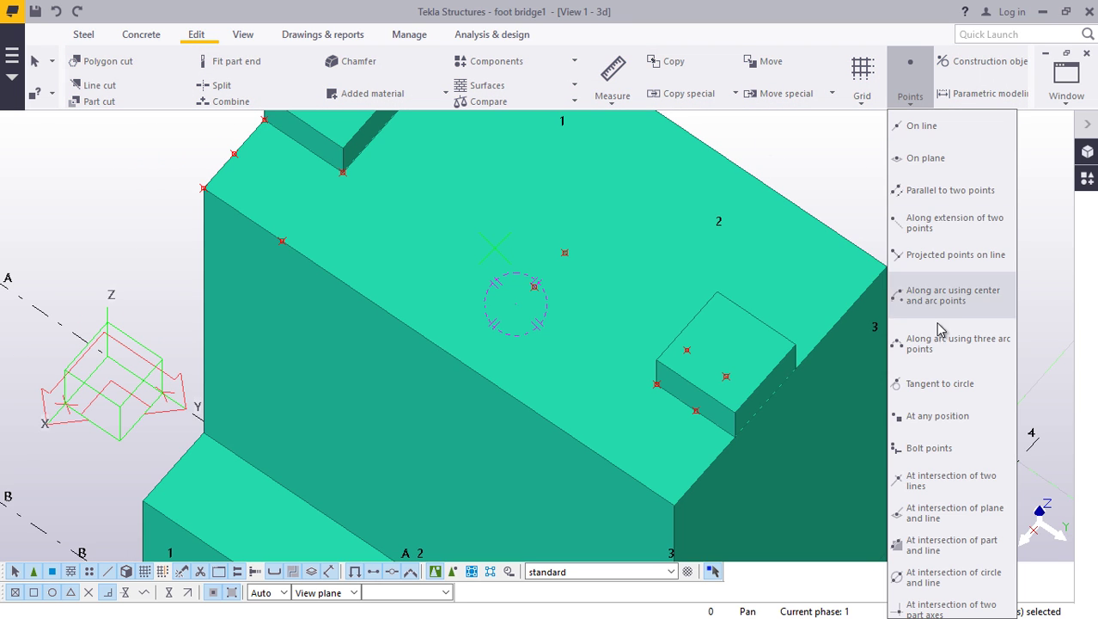
left_click(939, 418)
scroll(689, 432, "up", 3)
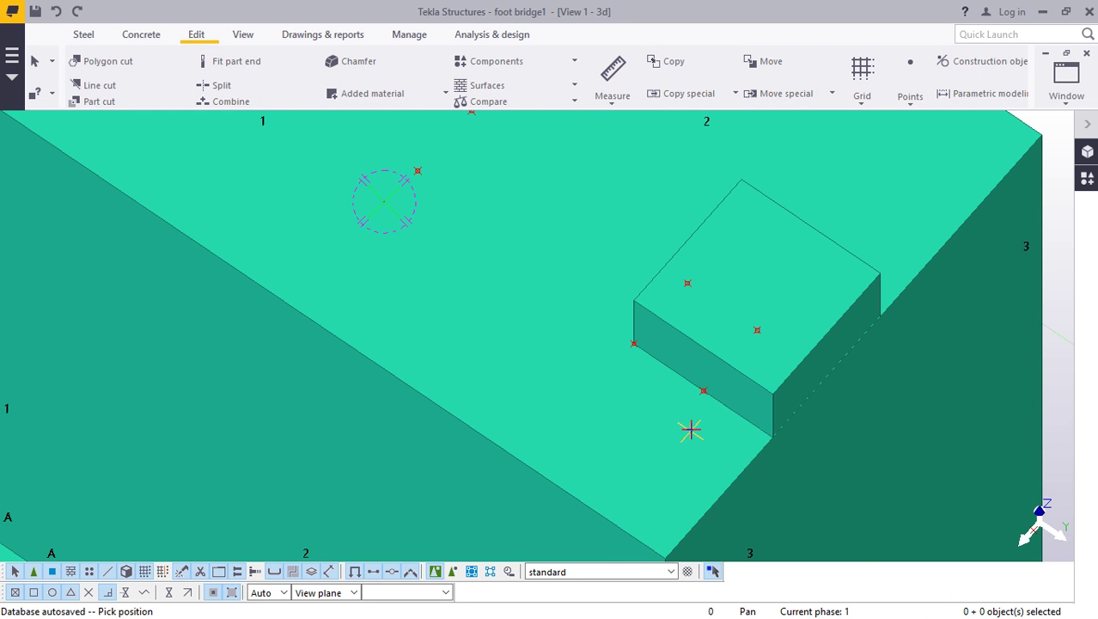
right_click(588, 498)
left_click(646, 244)
scroll(524, 318, "down", 5)
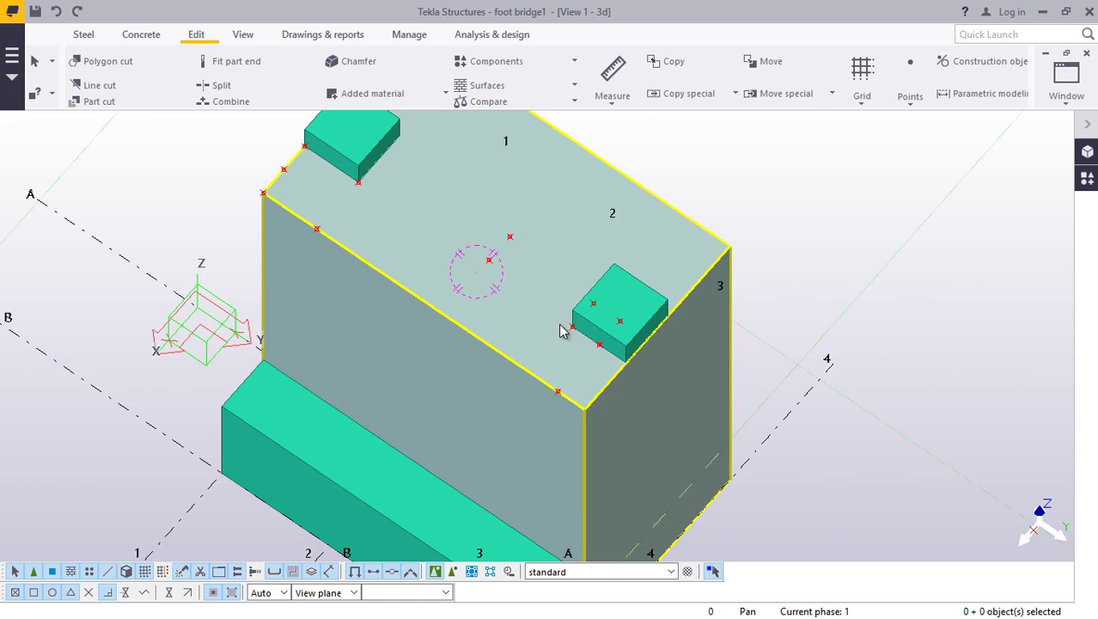
- Copy the small slab from the new edge point to the midpoint of the tall block's long top edge, forming a central slab
left_click(637, 309)
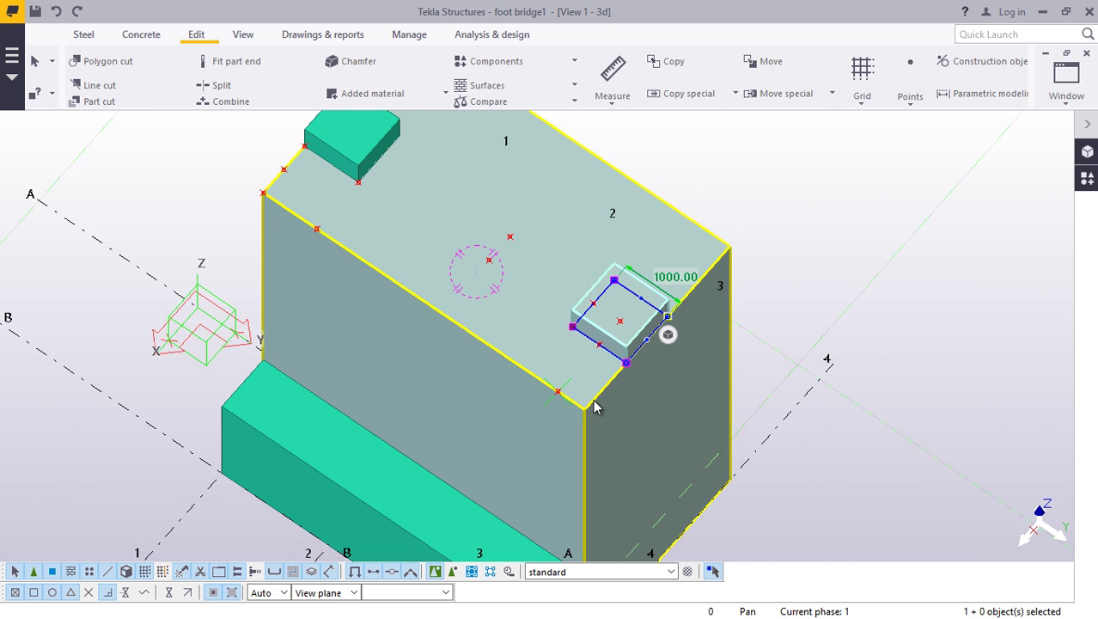
right_click(827, 153)
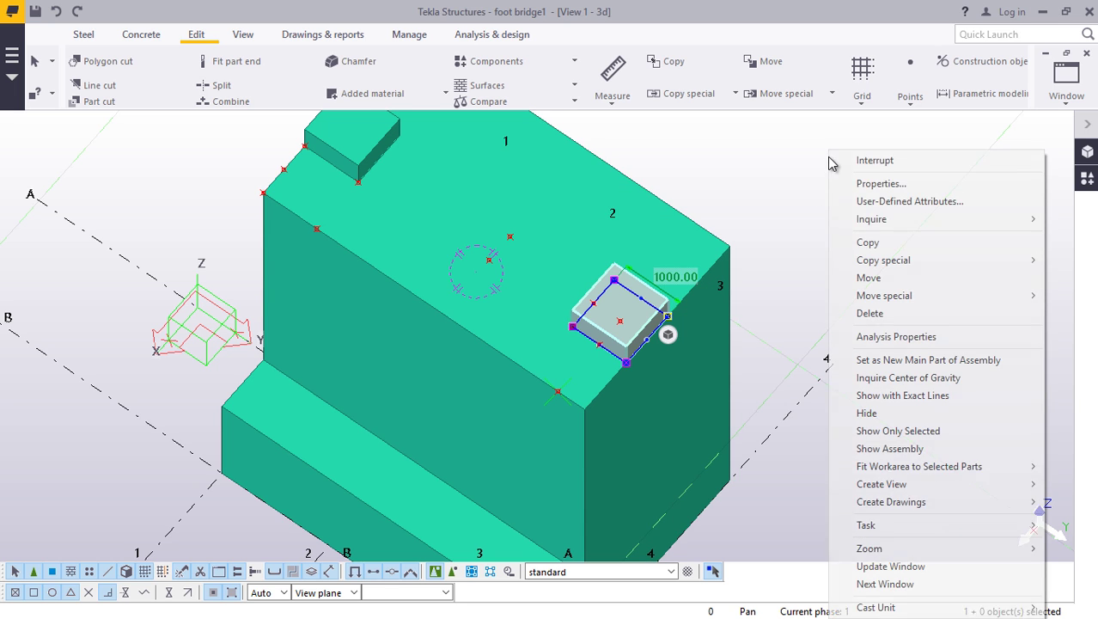
left_click(894, 246)
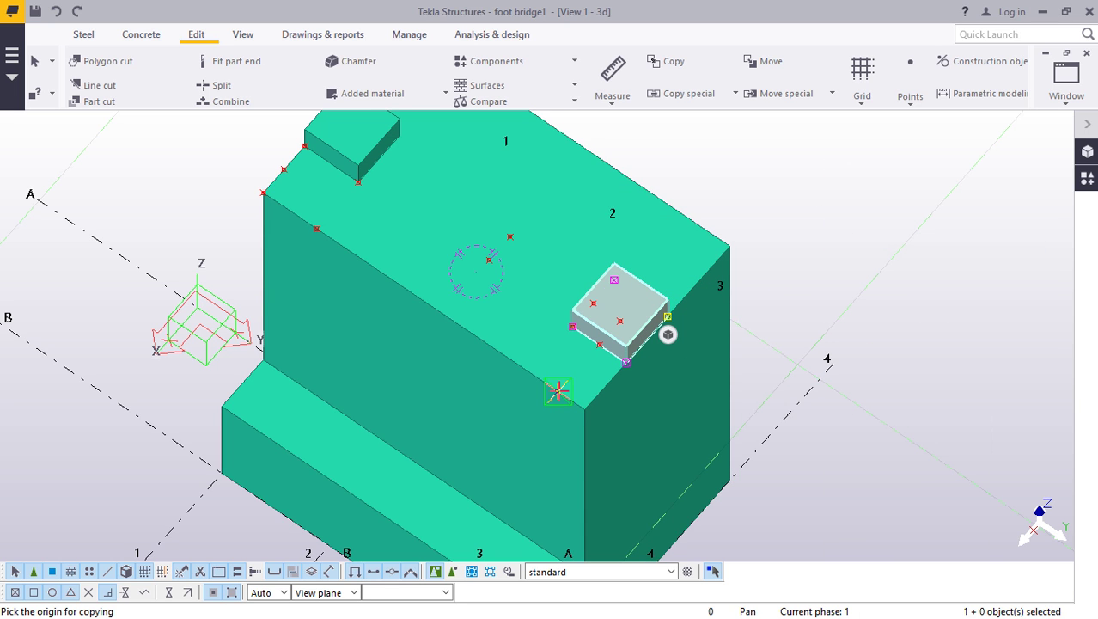
left_click(559, 391)
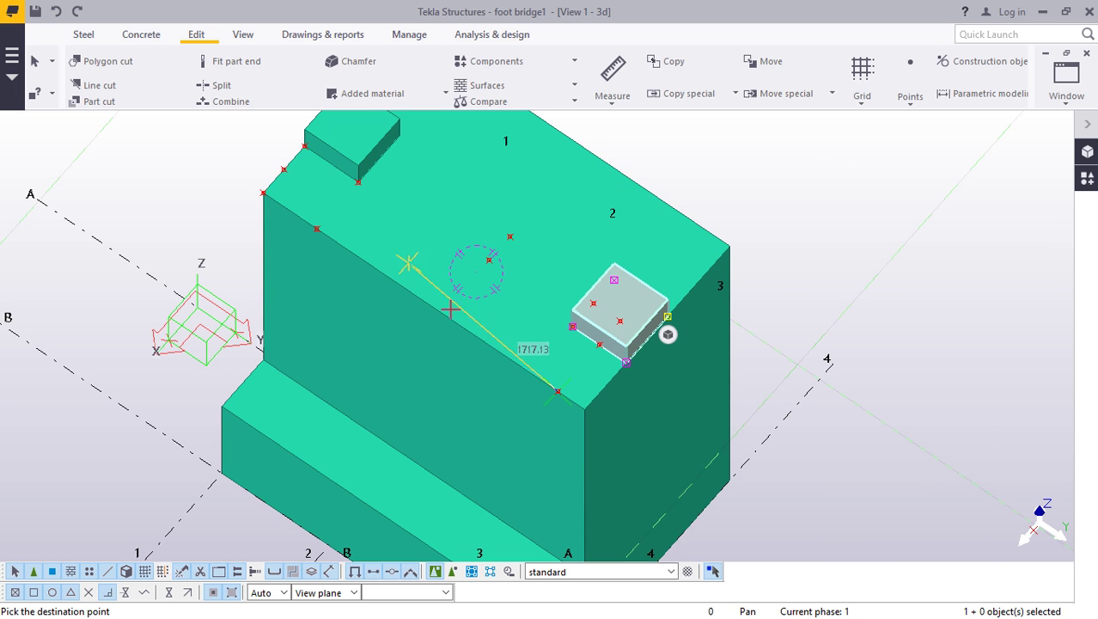
right_click(908, 153)
left_click(924, 161)
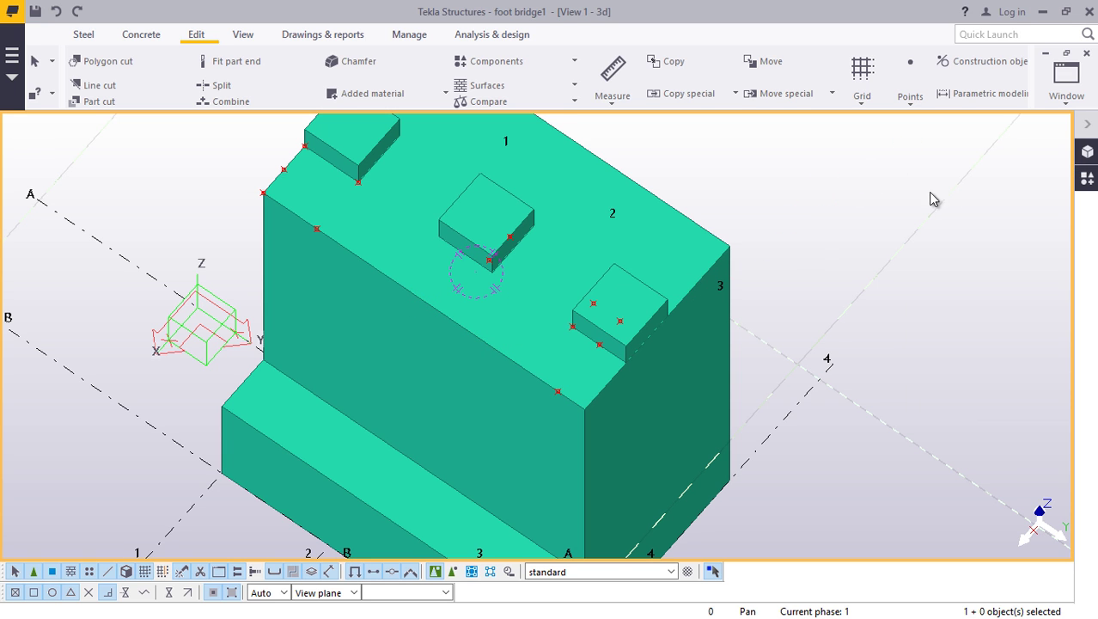
- Orbit the 3D view around a point on the block's top to examine the three small slabs from the opposite side
left_click(241, 36)
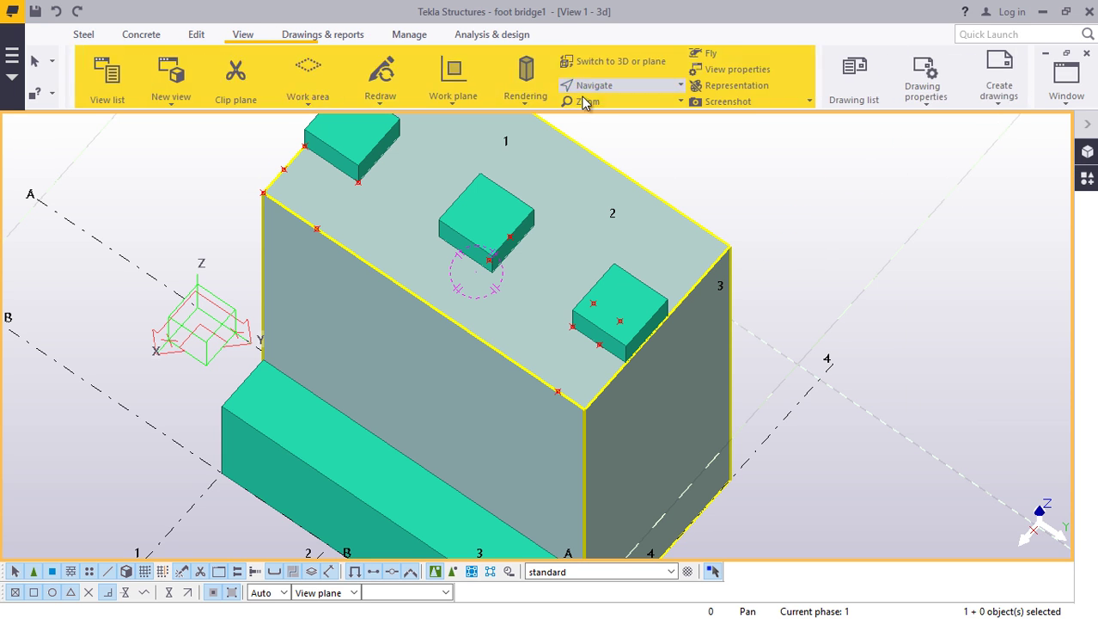
left_click(607, 90)
left_click(612, 113)
left_click(561, 269)
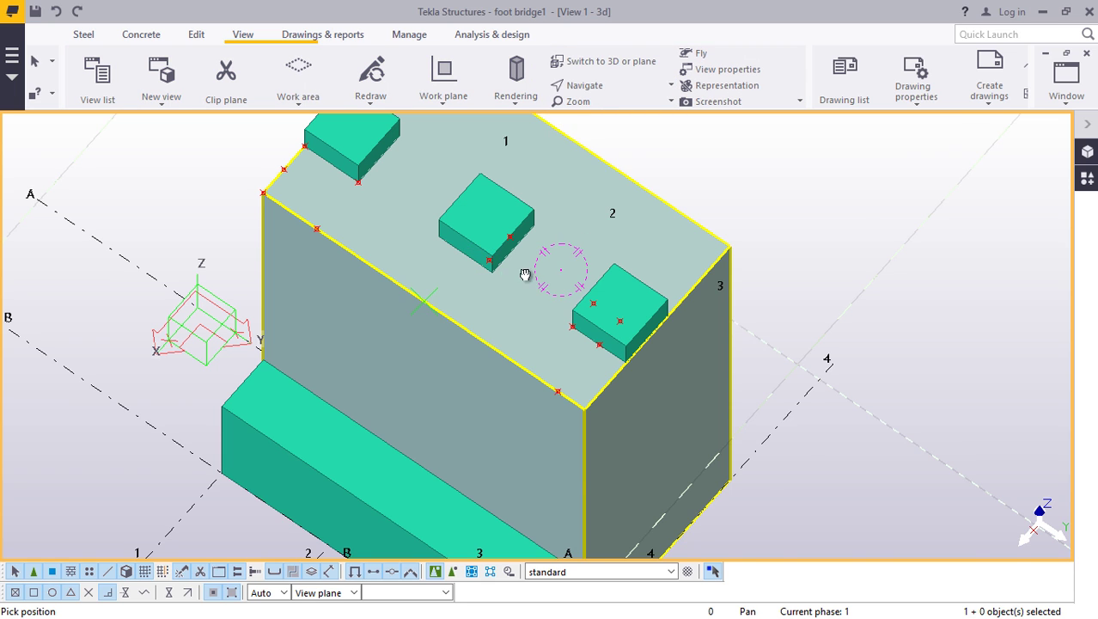
left_click_drag(525, 274, 851, 215)
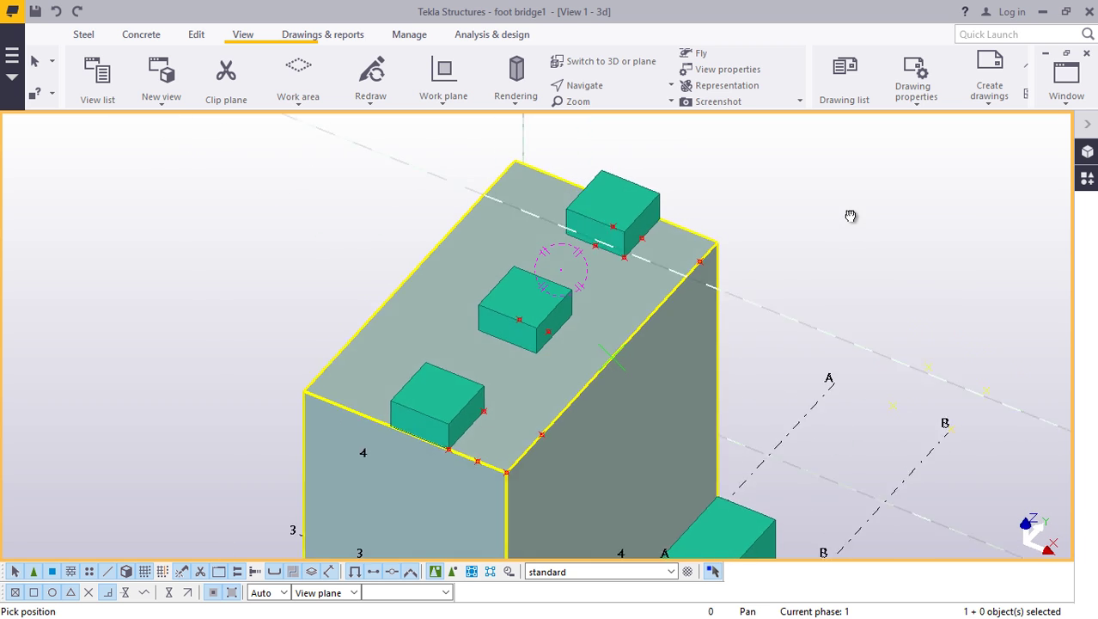
right_click(830, 206)
left_click(841, 210)
- Redraw the view to clear the temporary points from the tall block's top
right_click(819, 181)
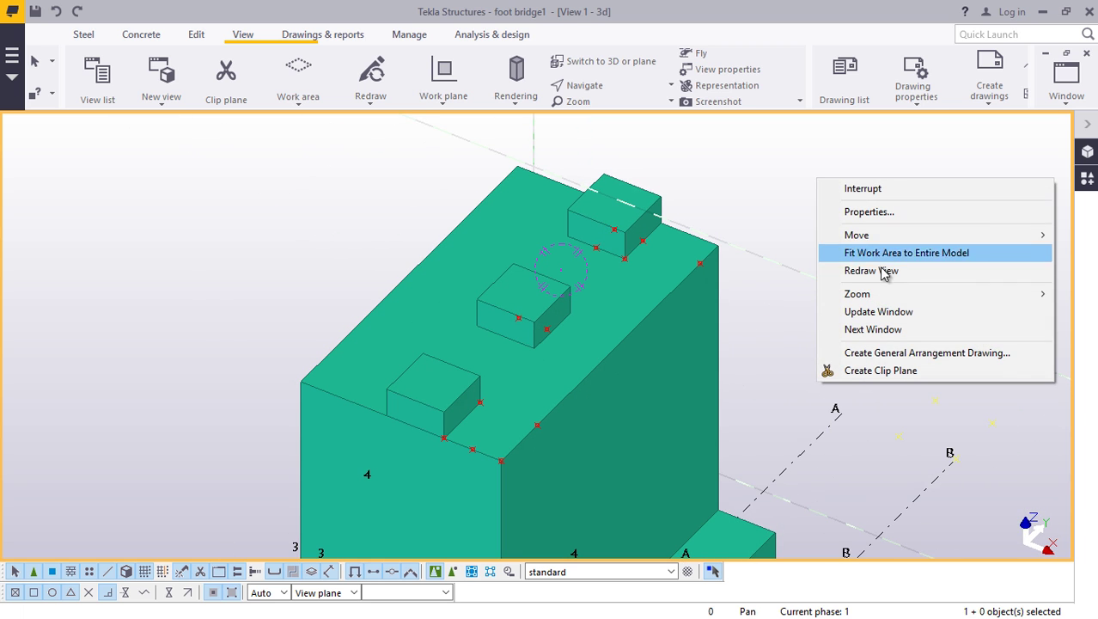
left_click(873, 272)
scroll(213, 342, "down", 3)
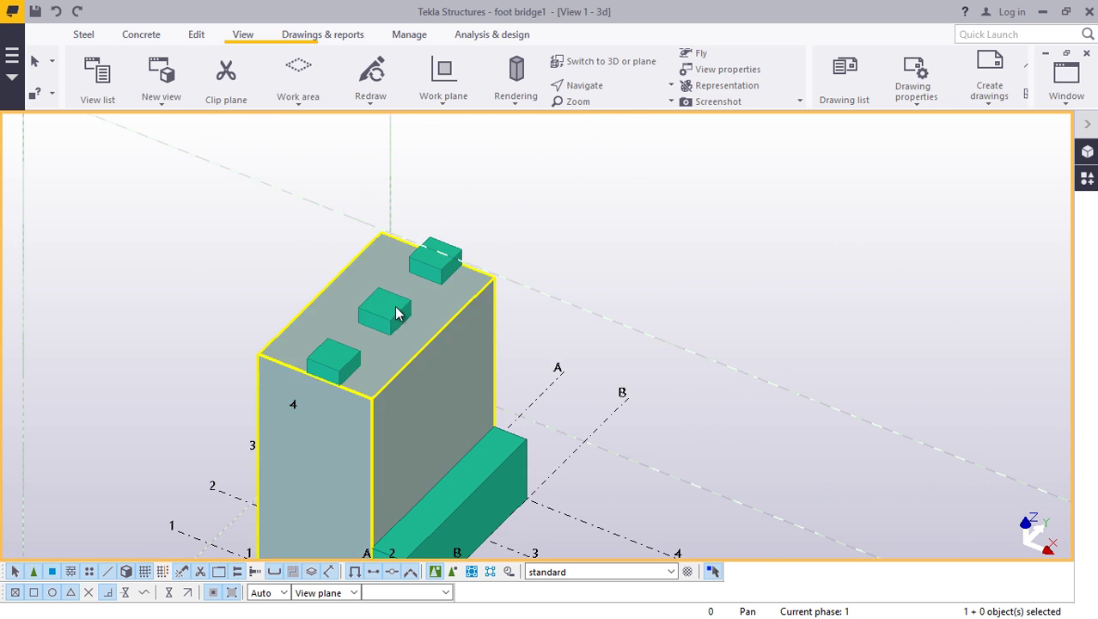
- Mirror-copy the three small slabs to the opposite foundation about the mid-span line at X0 26000, Y0 8000, angle -90
left_click(427, 267)
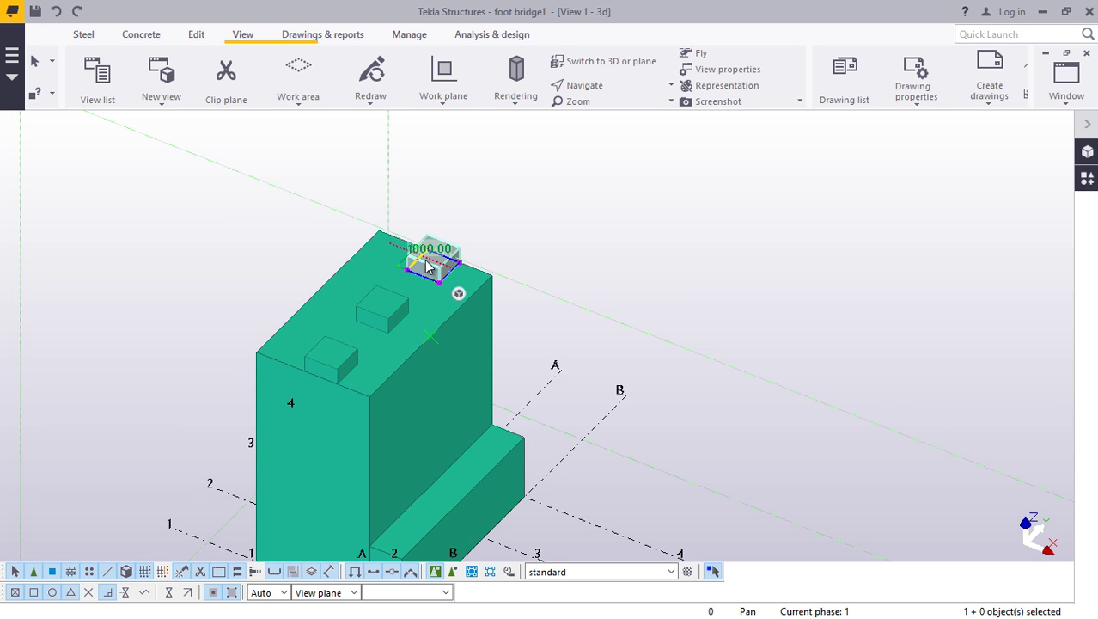
left_click(386, 310, "ctrl")
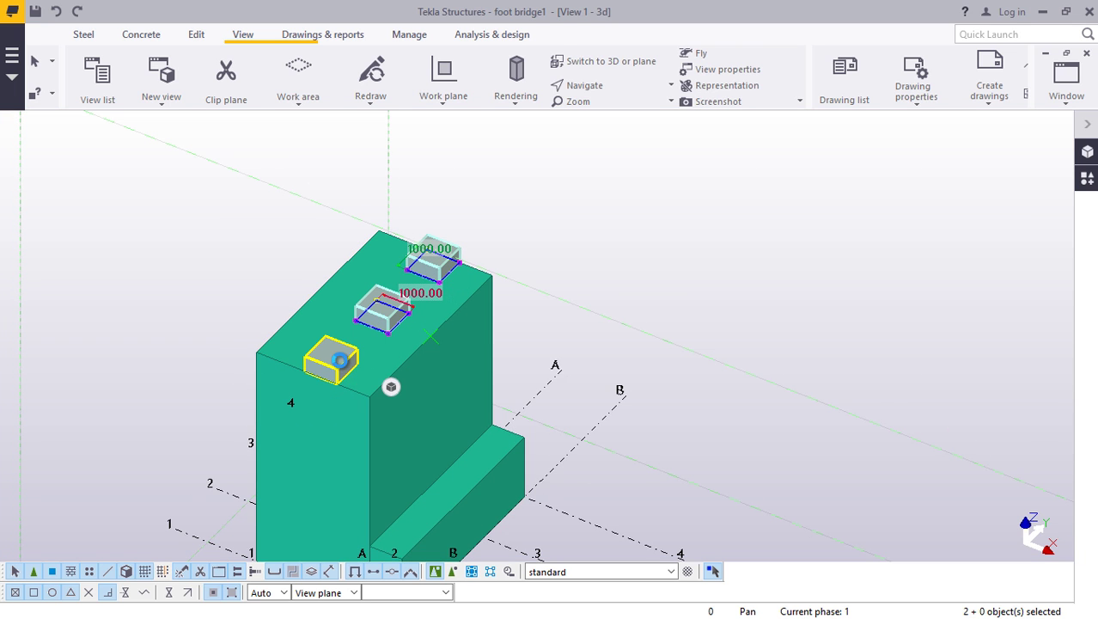
left_click(337, 359, "ctrl")
scroll(191, 230, "down", 2)
scroll(191, 230, "down", 2)
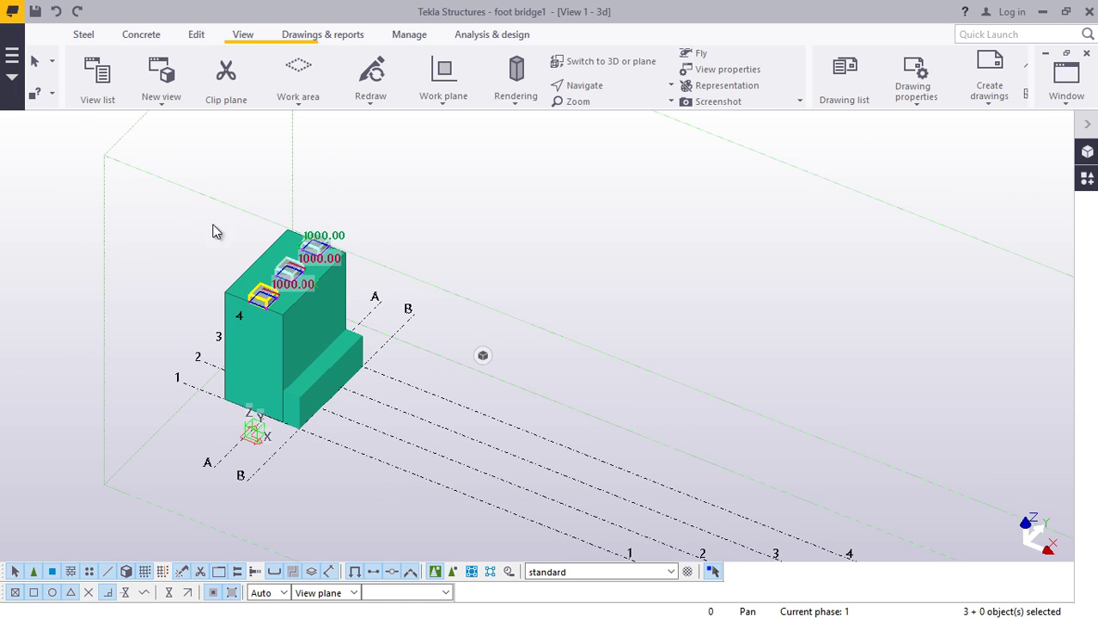
right_click(534, 197)
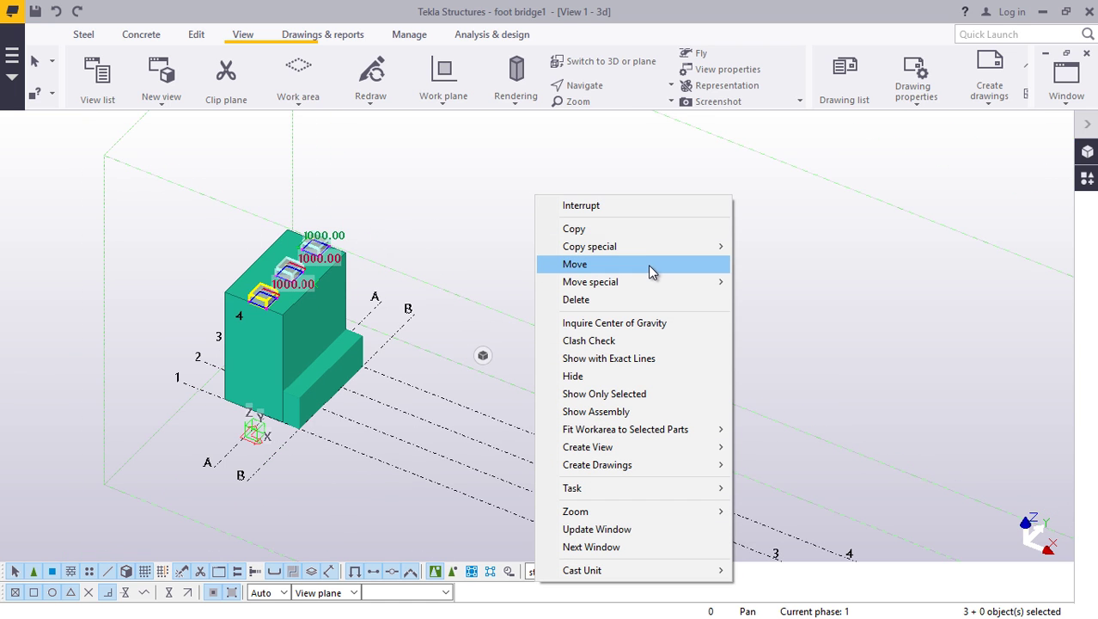
mouse_move(659, 248)
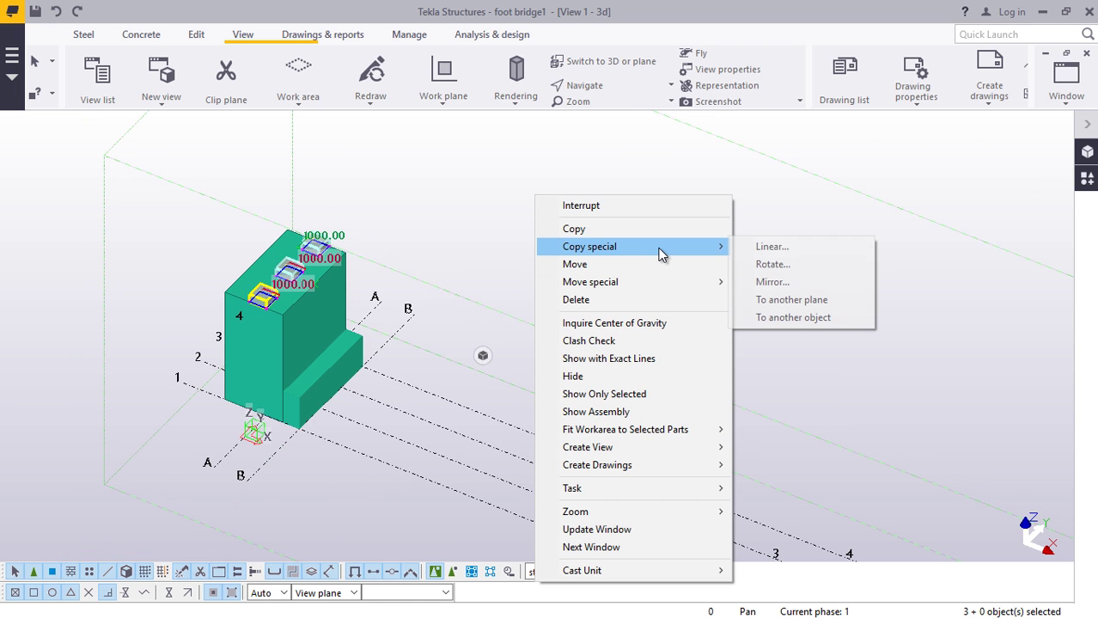
left_click(779, 283)
scroll(361, 281, "down", 3)
scroll(559, 422, "up", 3)
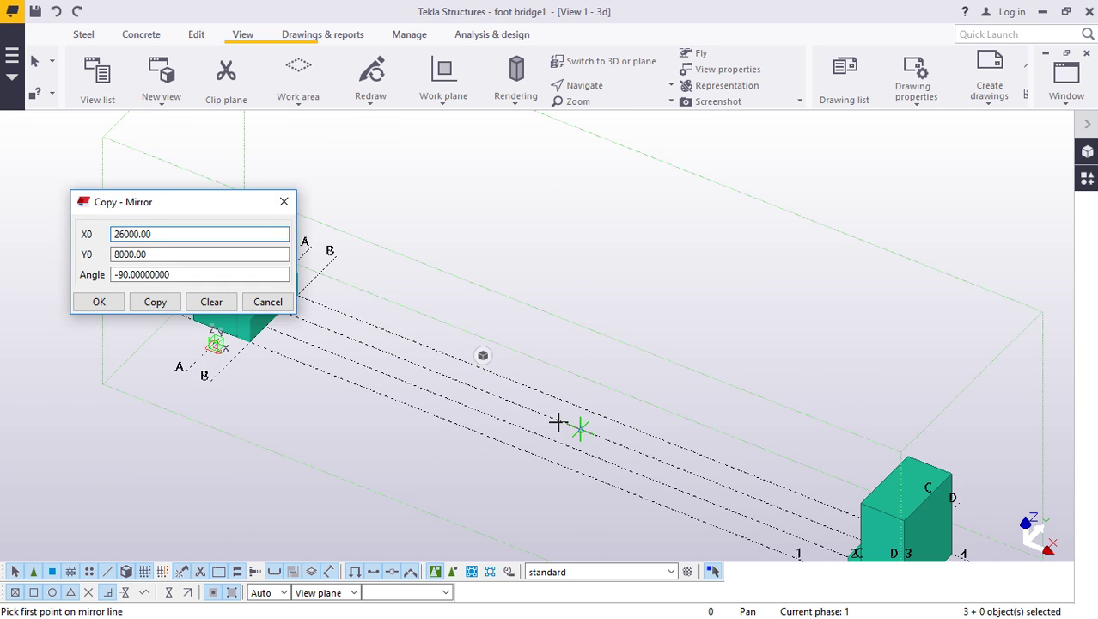
left_click(609, 410)
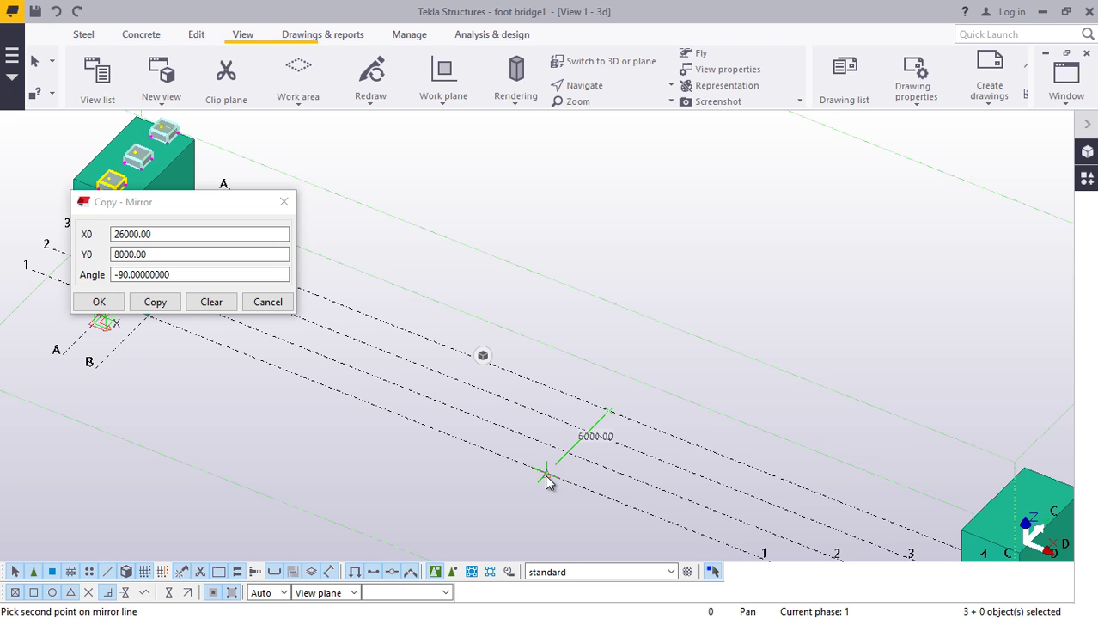
left_click(547, 474)
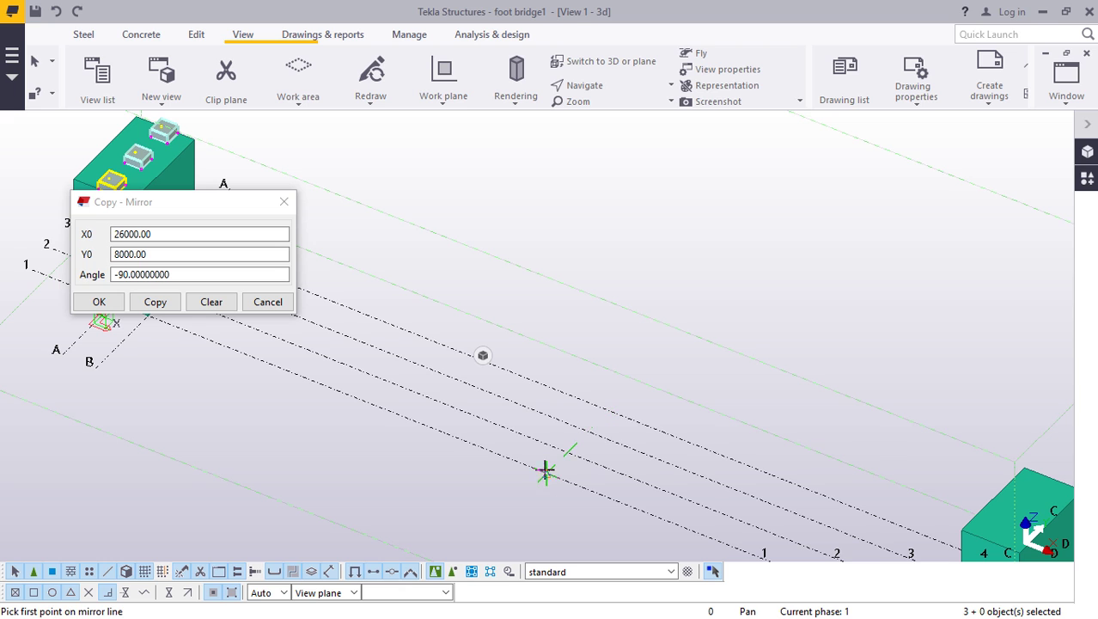
left_click(153, 302)
left_click(104, 304)
right_click(487, 256)
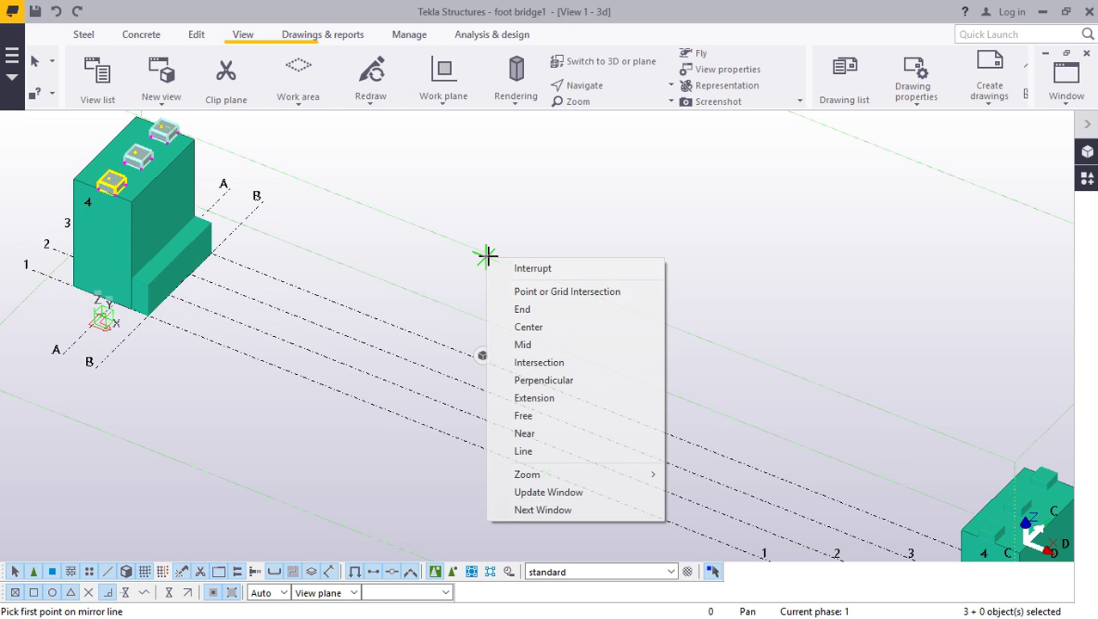
left_click(519, 271)
- Examine the mirrored small slabs on the opposite foundation's top and return to the first foundation
scroll(426, 233, "down", 3)
left_click(858, 432)
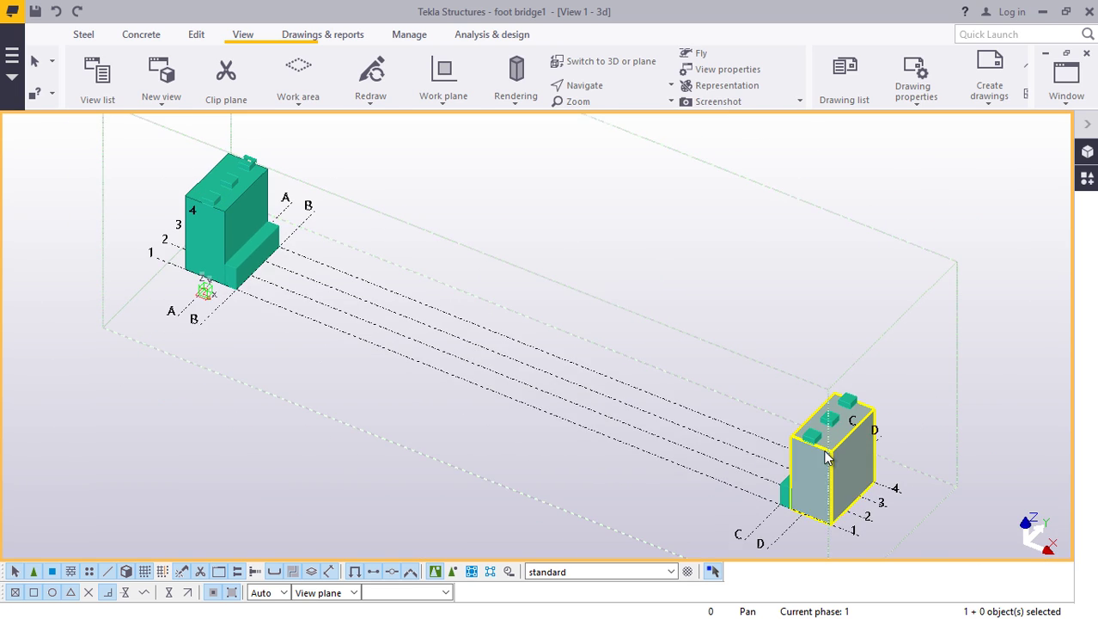
scroll(836, 421, "up", 5)
scroll(833, 409, "down", 5)
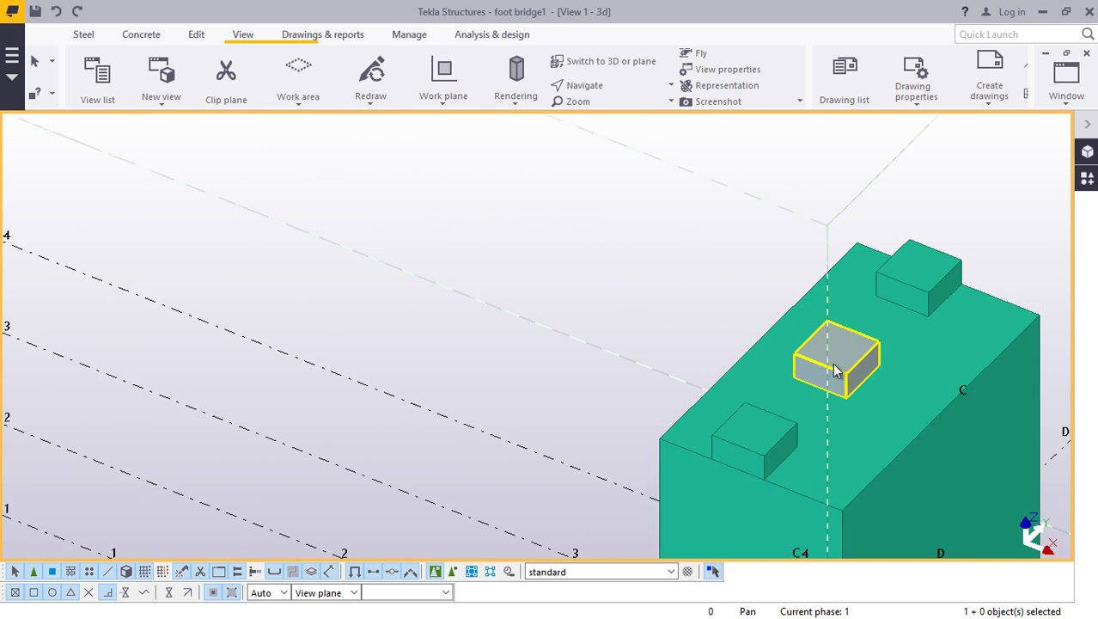
scroll(764, 411, "down", 6)
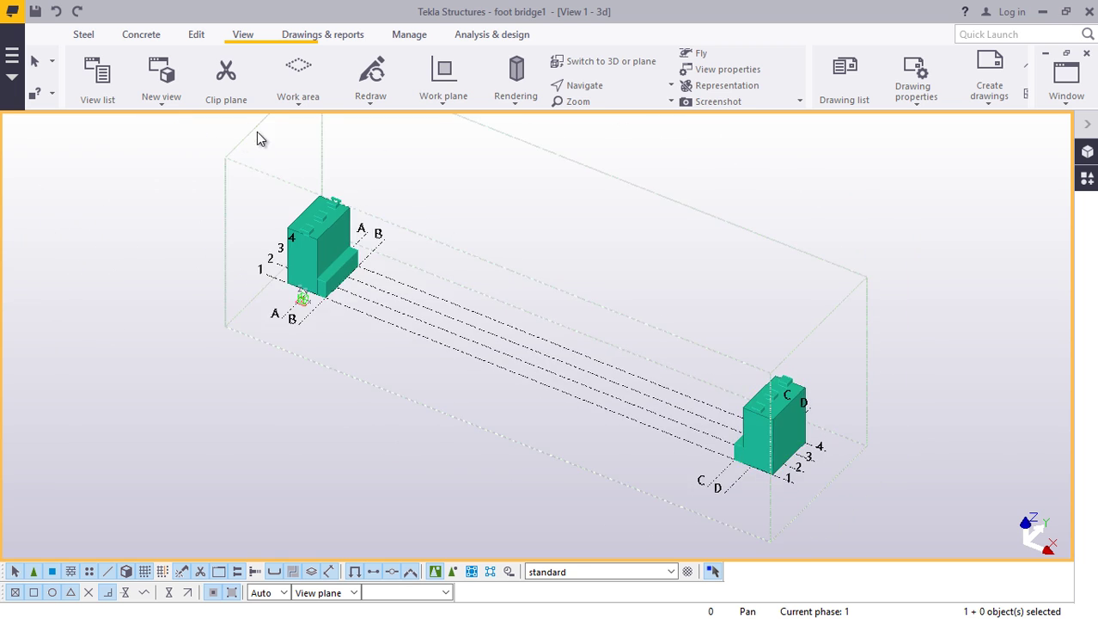
scroll(392, 167, "up", 5)
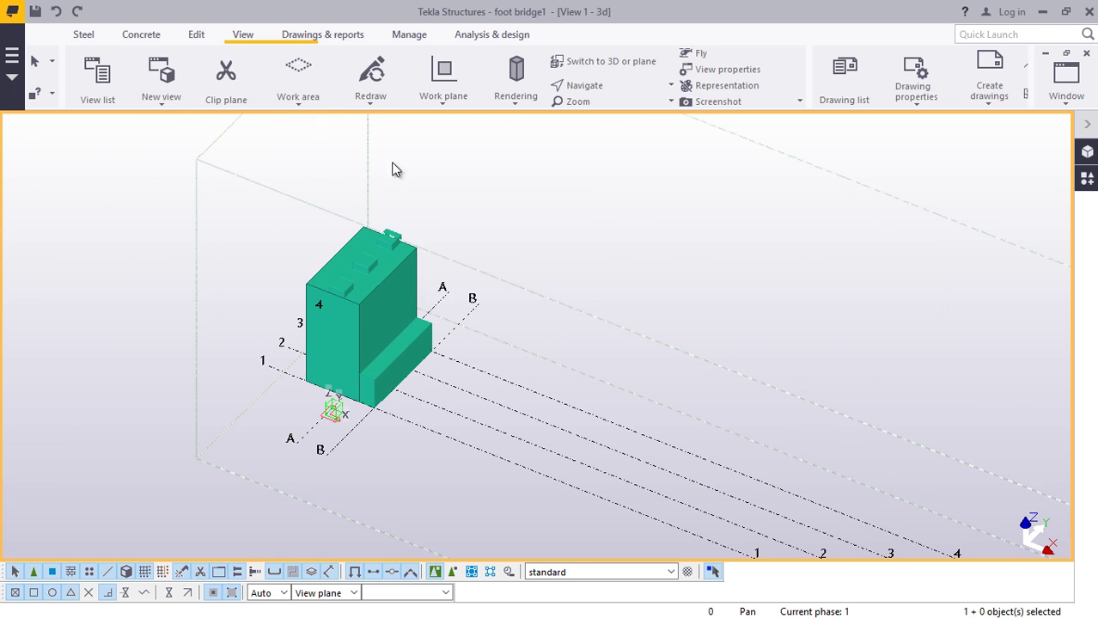
- Orbit to a close view of the three small slabs on the first foundation and display the steel modelling commands
left_click(593, 85)
left_click(606, 110)
left_click_drag(421, 321, 319, 319)
scroll(369, 279, "up", 8)
right_click(225, 220)
left_click(258, 230)
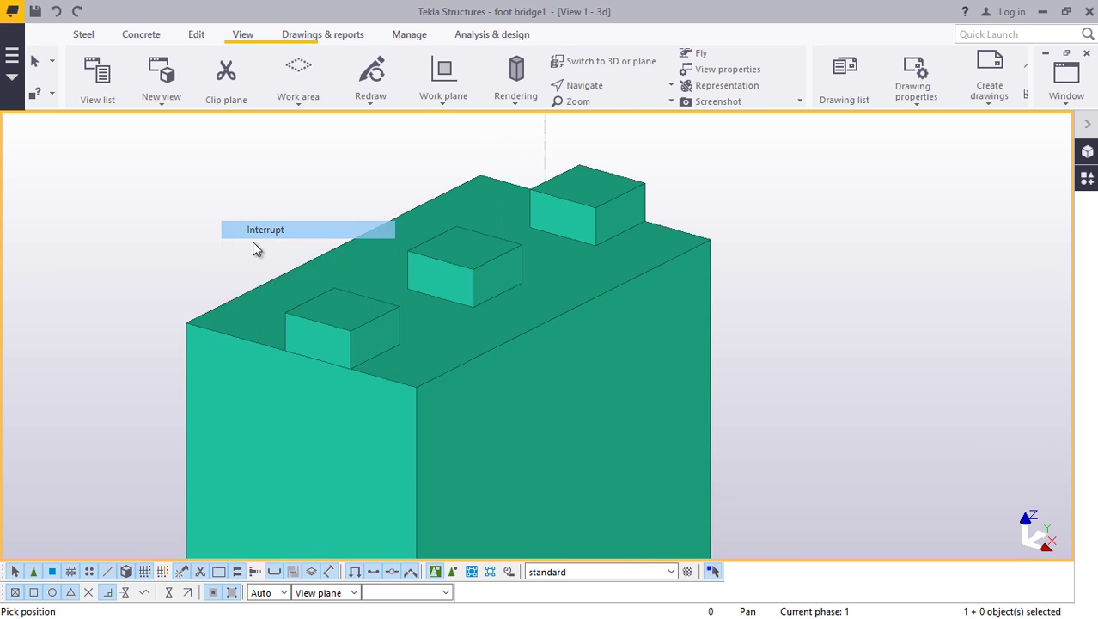
scroll(326, 311, "up", 3)
left_click(82, 34)
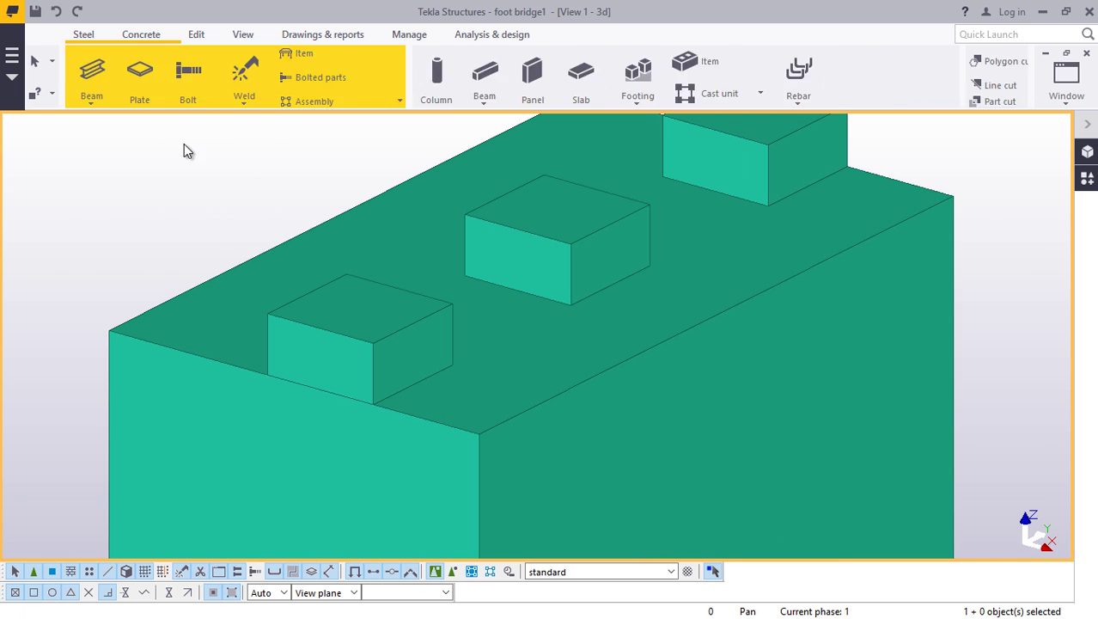
- Create a 500 mm high vertical steel beam rising from the base of the first small slab's front corner
left_click(137, 104)
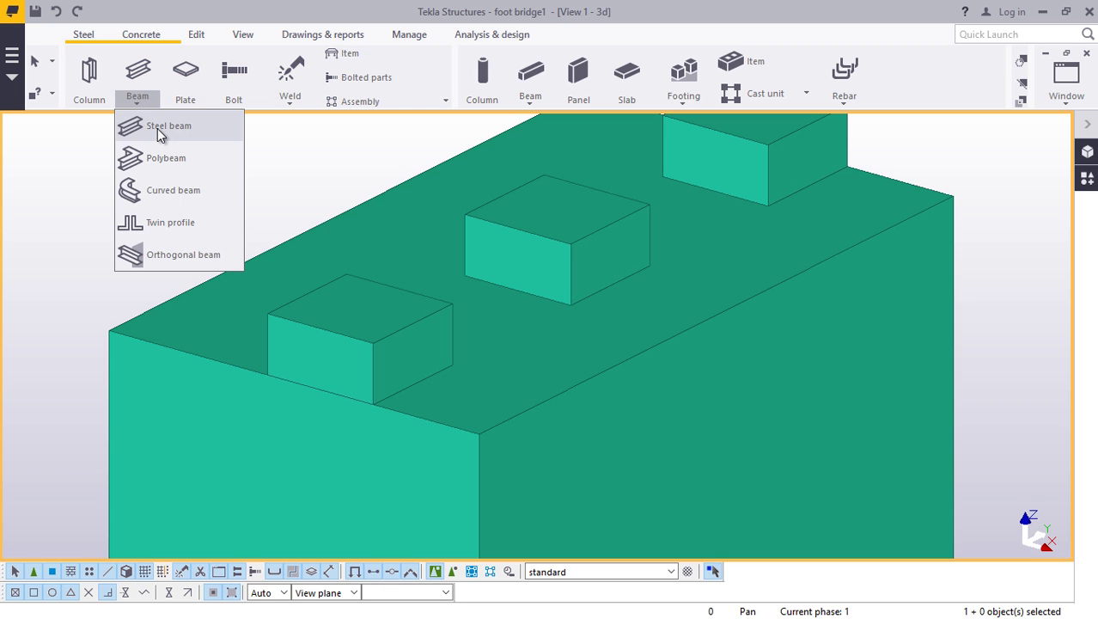
left_click(157, 128)
scroll(327, 374, "up", 3)
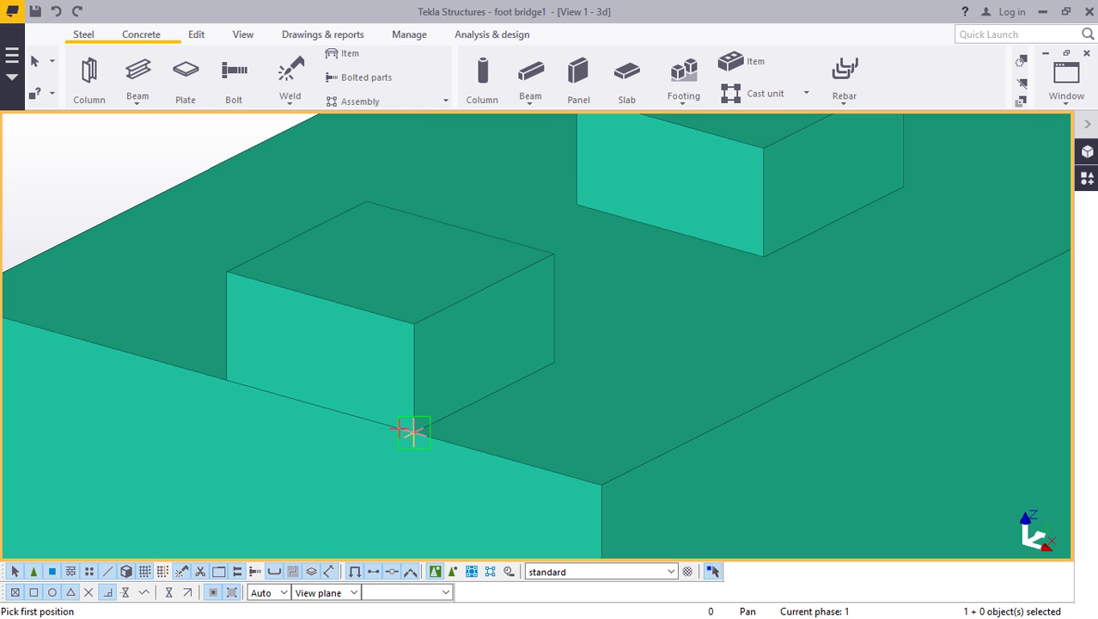
left_click(414, 434)
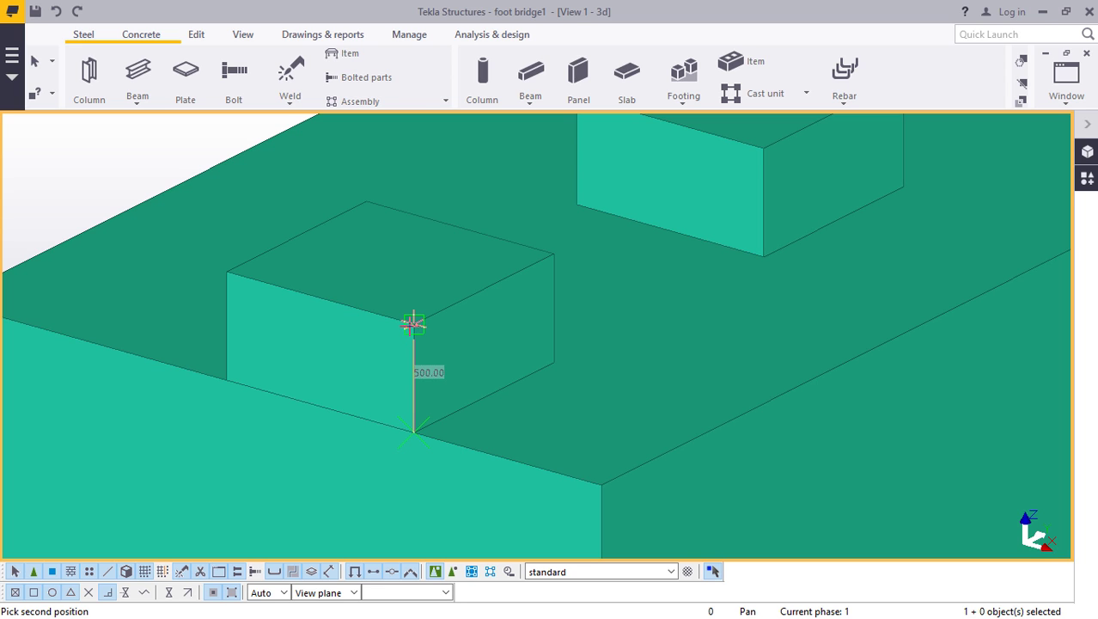
type("500")
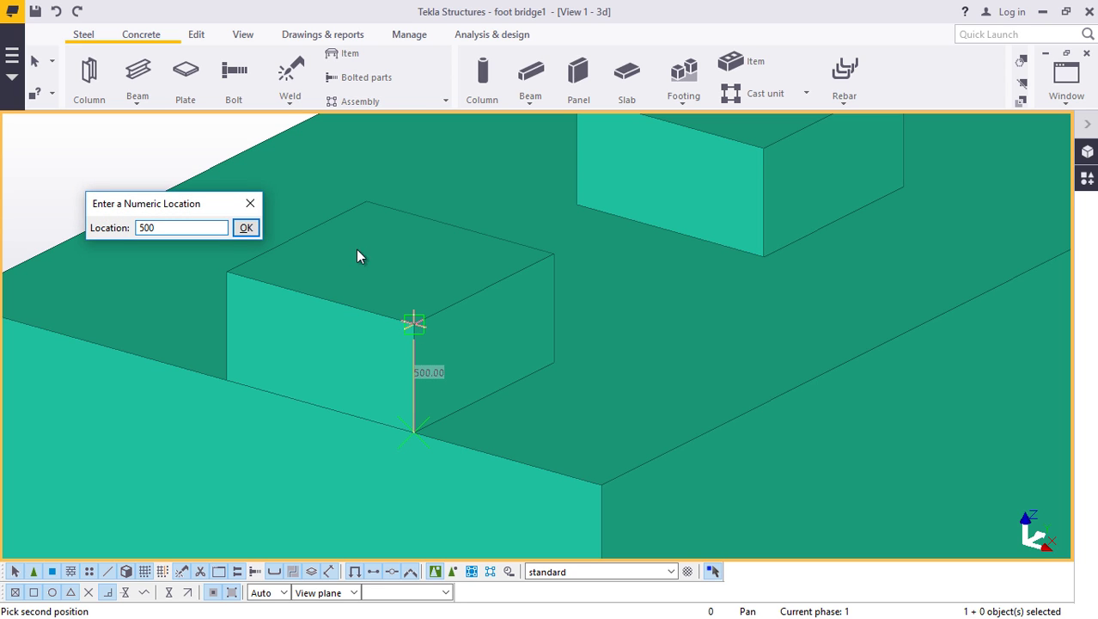
left_click(247, 228)
right_click(416, 258)
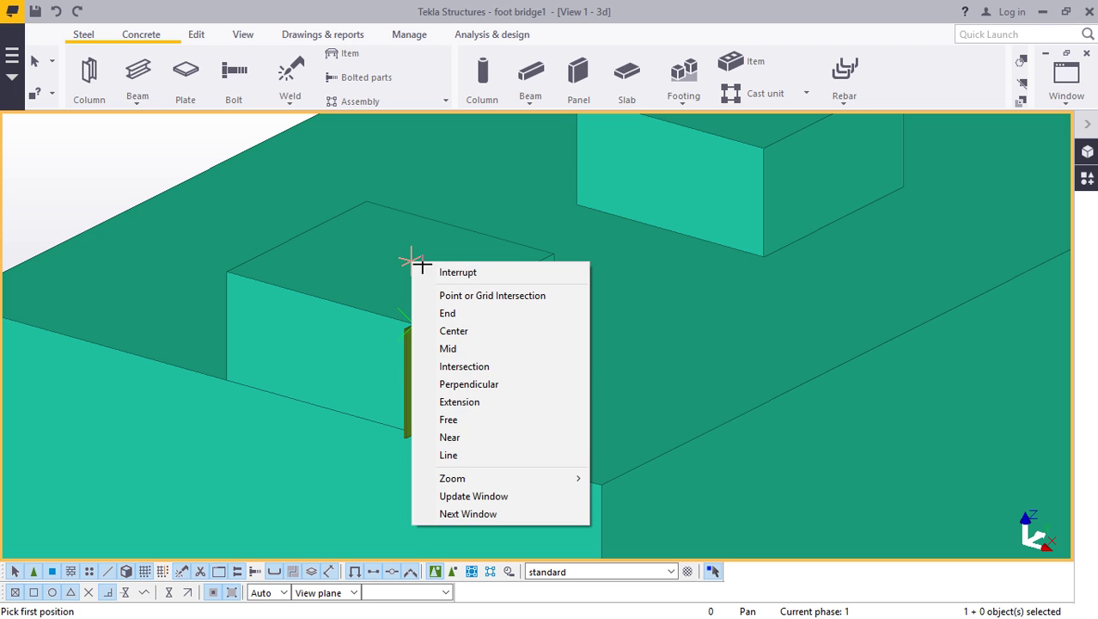
left_click(439, 269)
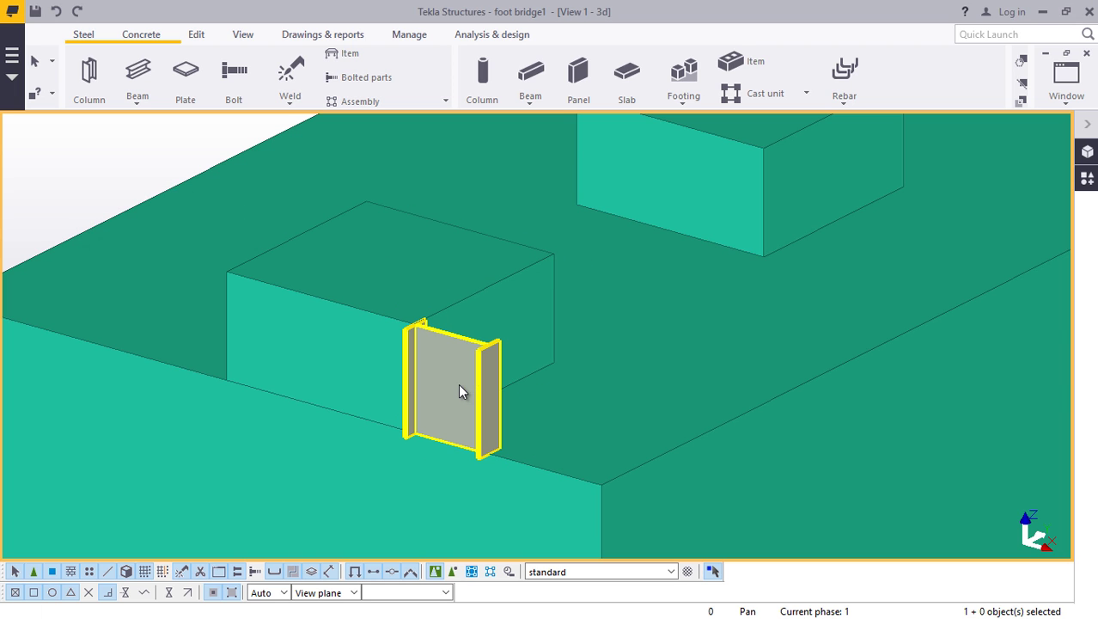
- Move the steel beam onto the first small slab, taking its outer flange's bottom midpoint to the midpoint of the slab's top side edge
scroll(446, 400, "up", 1)
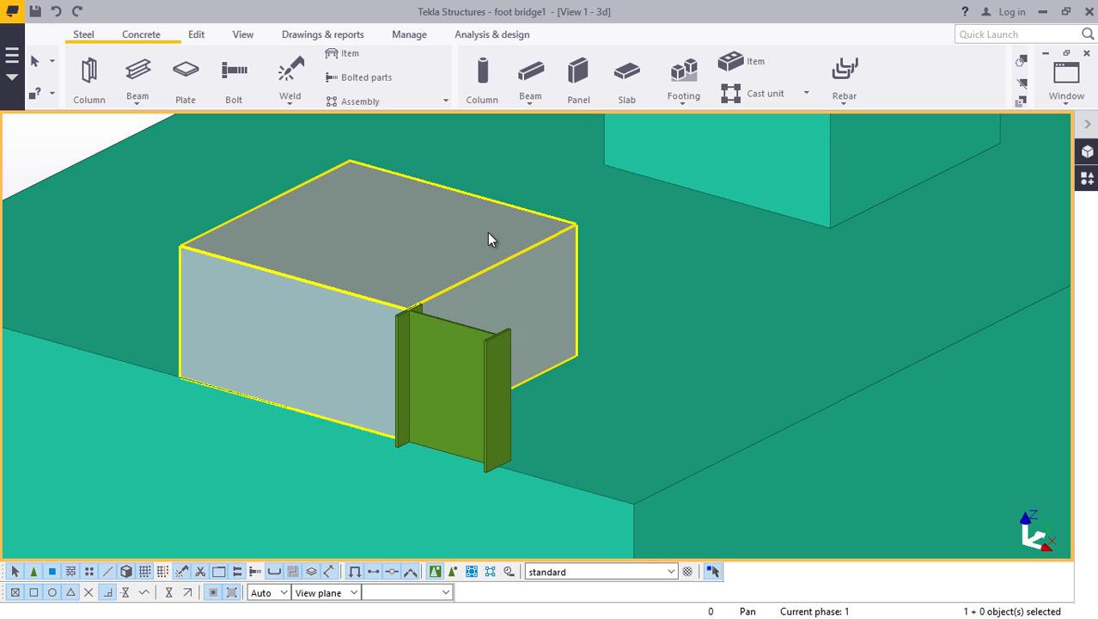
scroll(487, 233, "up", 1)
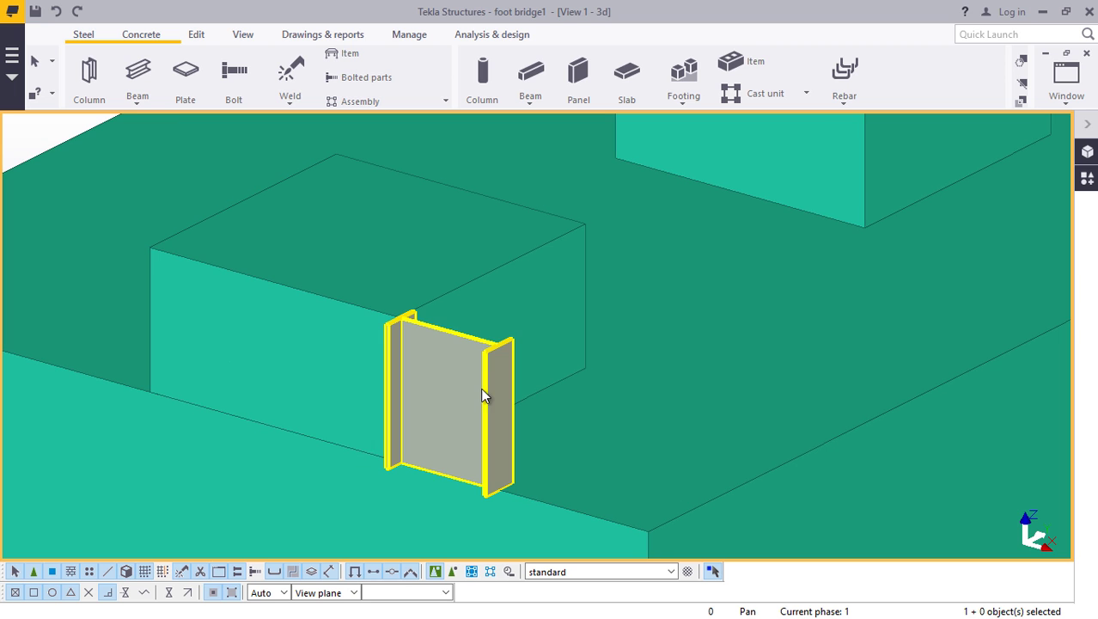
left_click(445, 406)
right_click(443, 405)
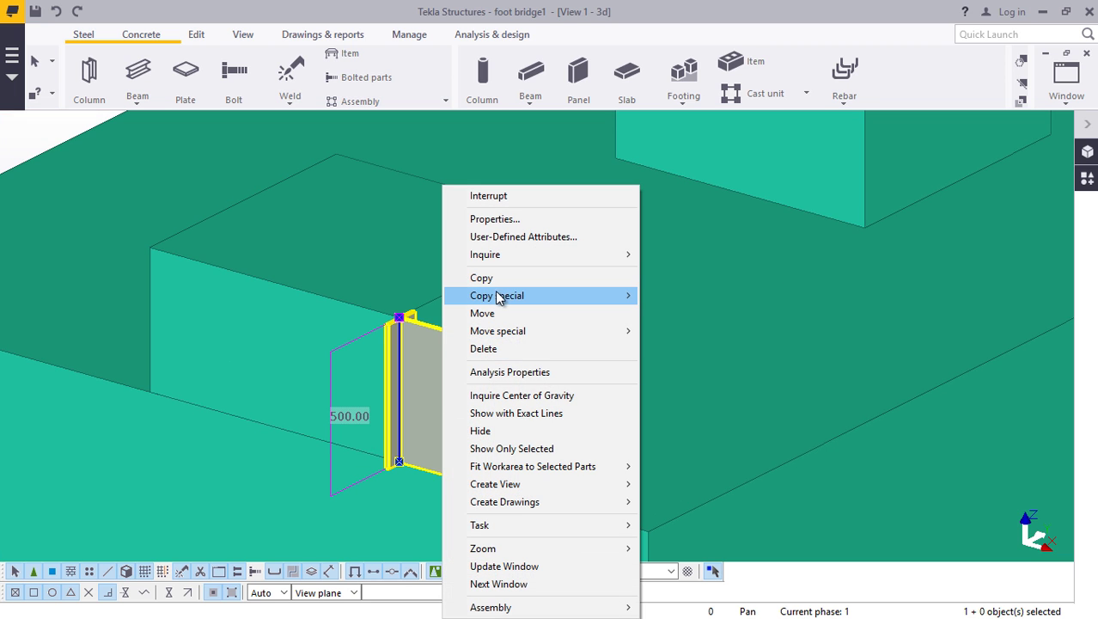
left_click(503, 317)
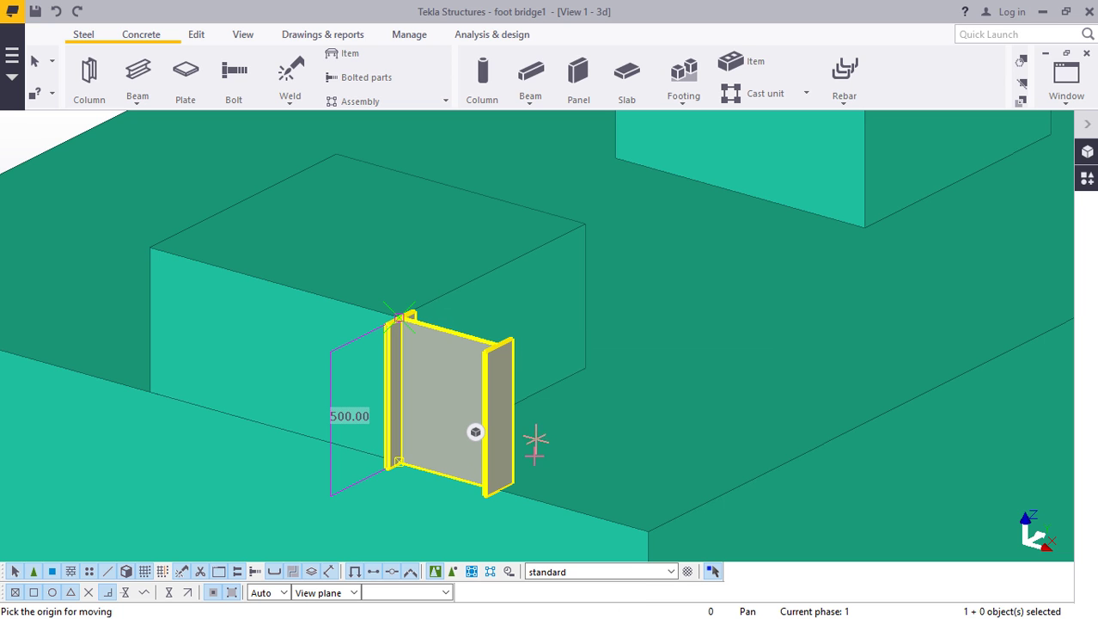
scroll(502, 492, "up", 6)
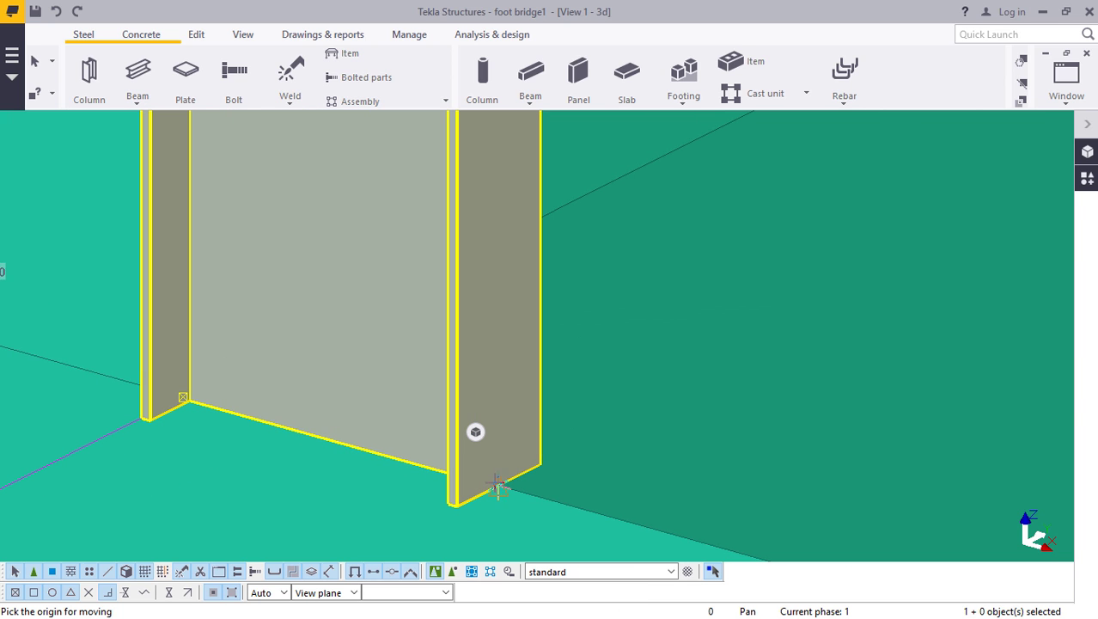
left_click(499, 491)
scroll(494, 481, "down", 5)
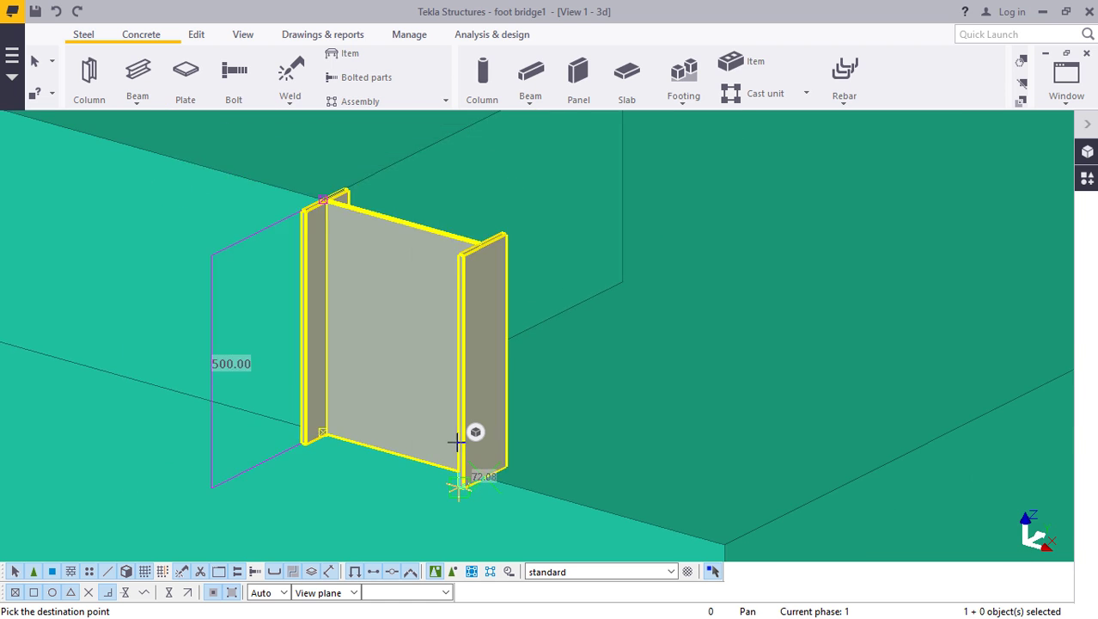
scroll(468, 176, "up", 4)
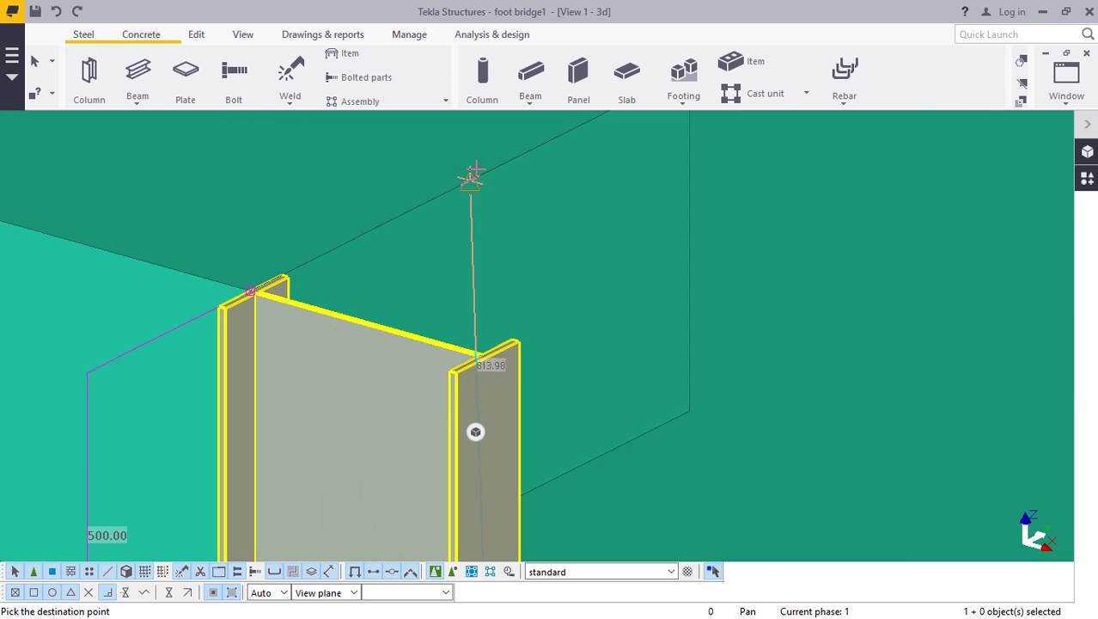
left_click(427, 200)
scroll(399, 270, "down", 5)
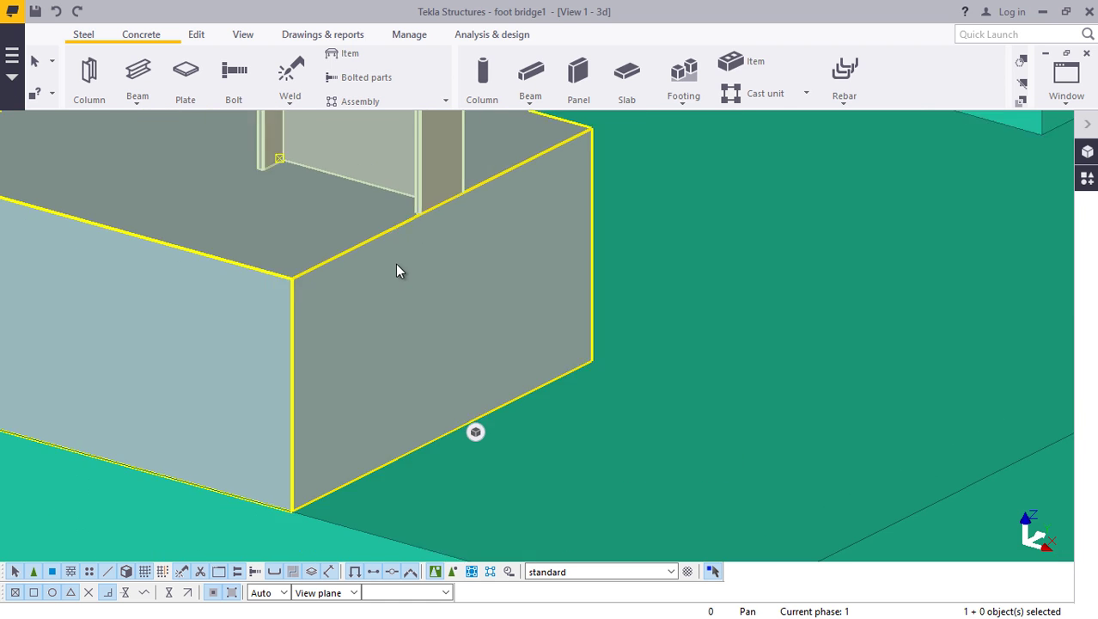
- Change the steel beam's profile to UB406*178*74 from the profile catalog
double_click(394, 146)
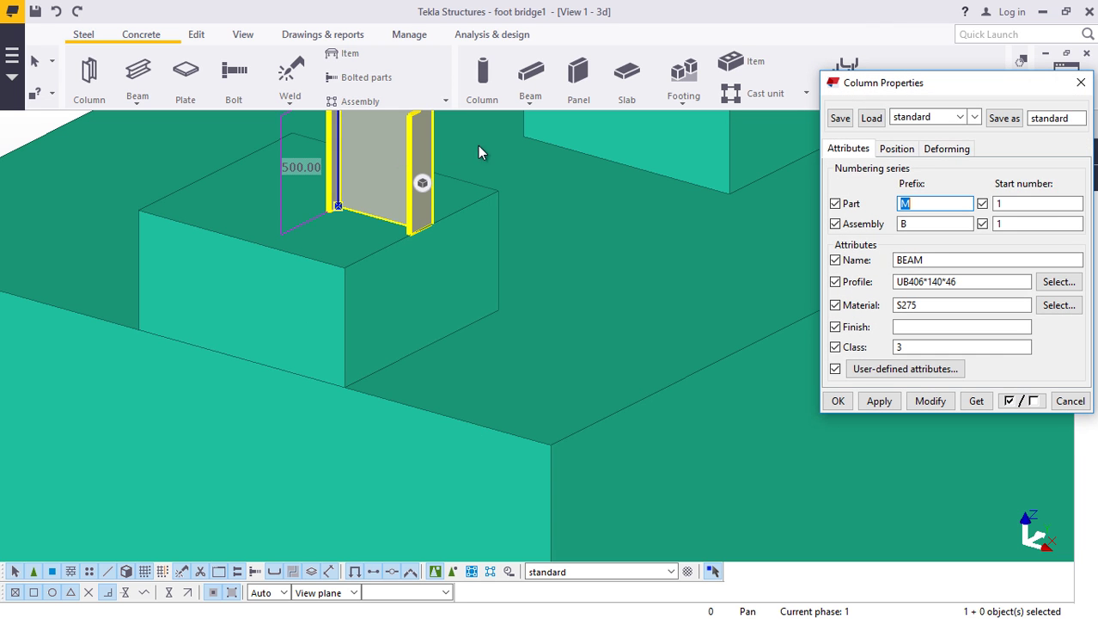
left_click(1046, 281)
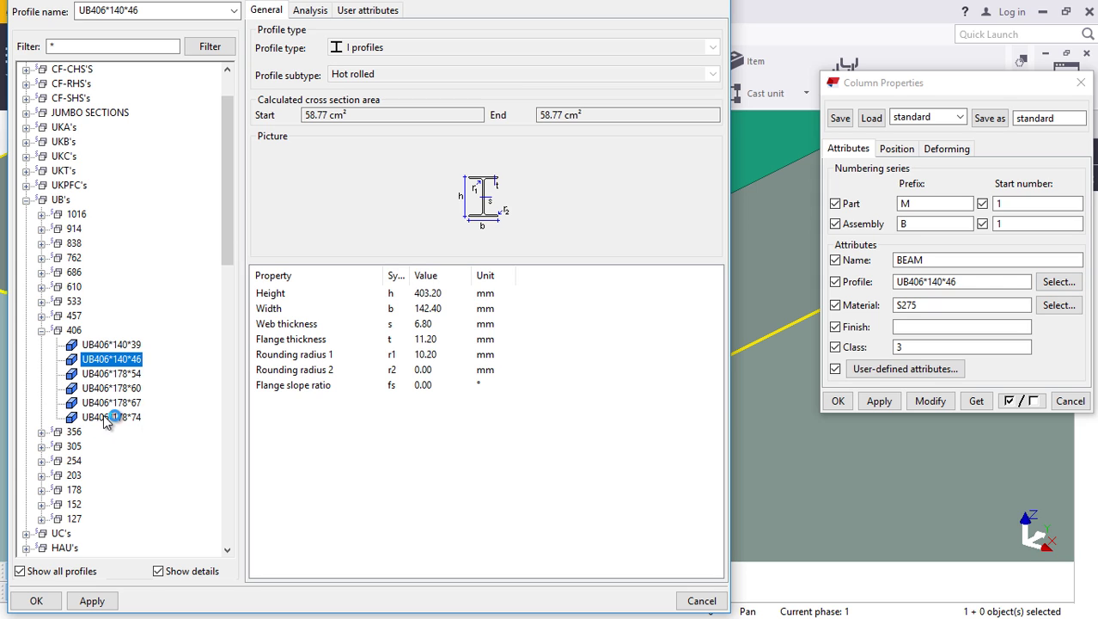
left_click(110, 417)
left_click(36, 601)
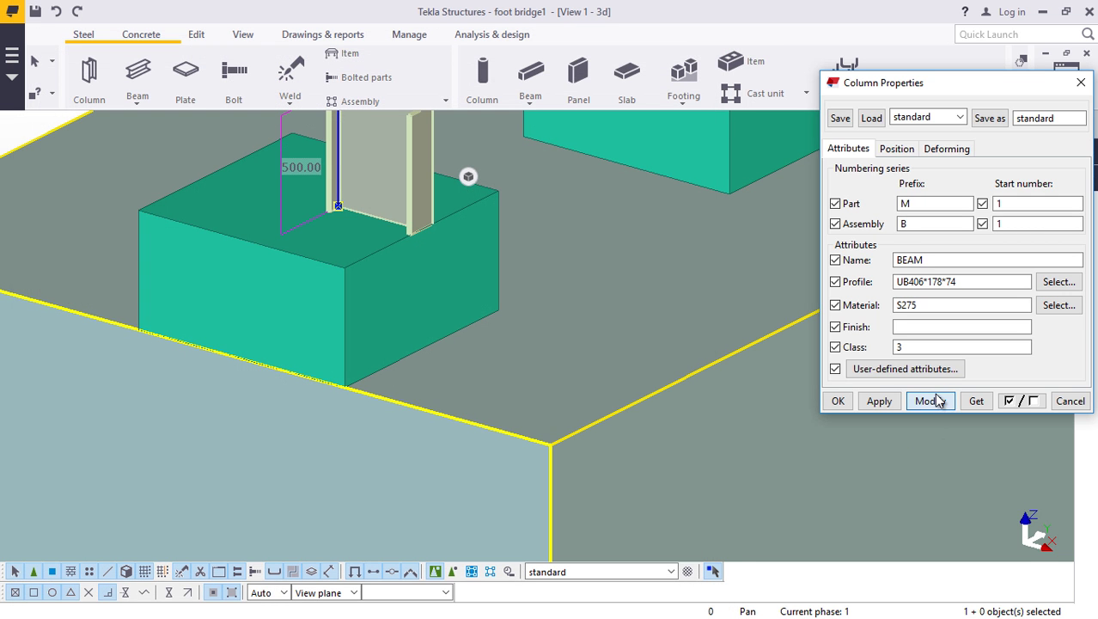
left_click(936, 400)
left_click(245, 184)
scroll(239, 170, "up", 3)
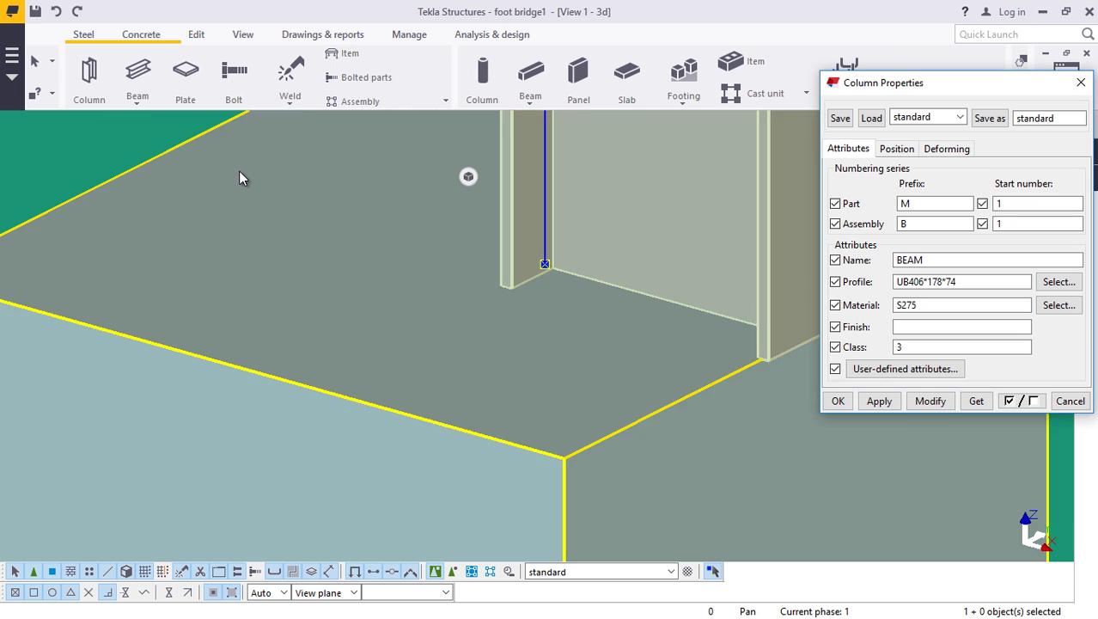
scroll(243, 194, "down", 2)
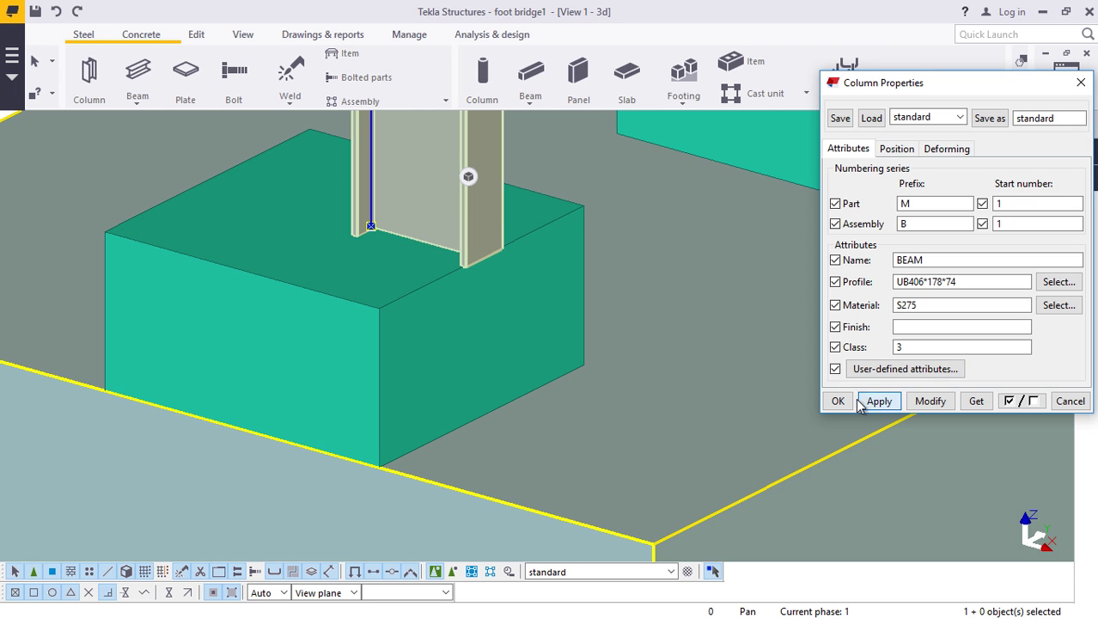
left_click(838, 400)
- Examine how the resized steel beam sits on the first small slab and where the middle slab lies
scroll(451, 323, "down", 1)
scroll(448, 323, "down", 1)
left_click(440, 183)
scroll(432, 185, "up", 4)
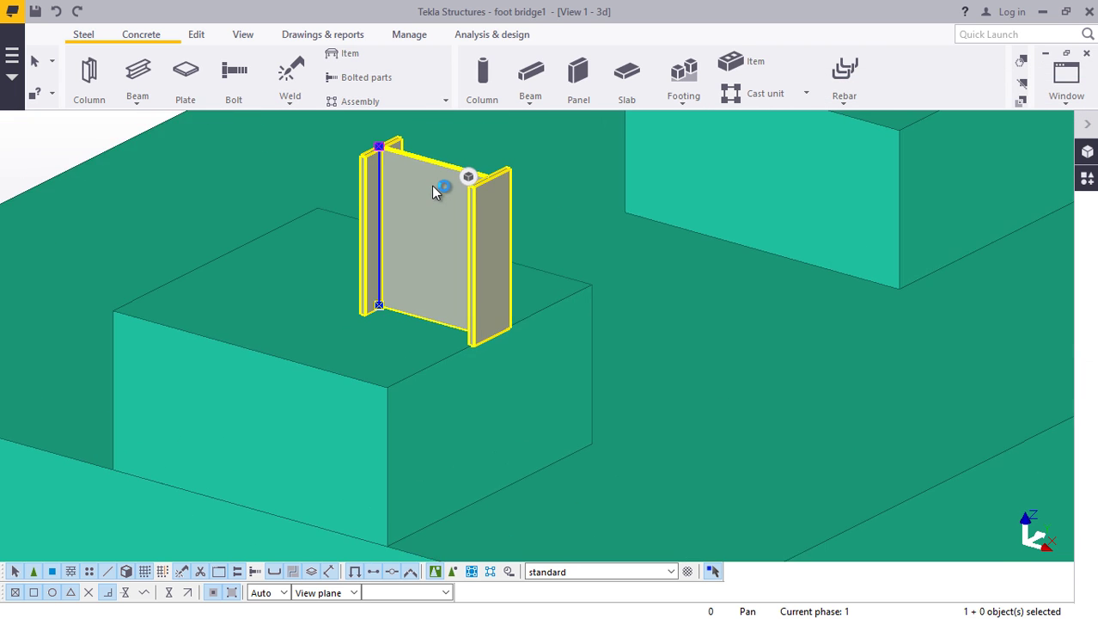
scroll(443, 196, "down", 5)
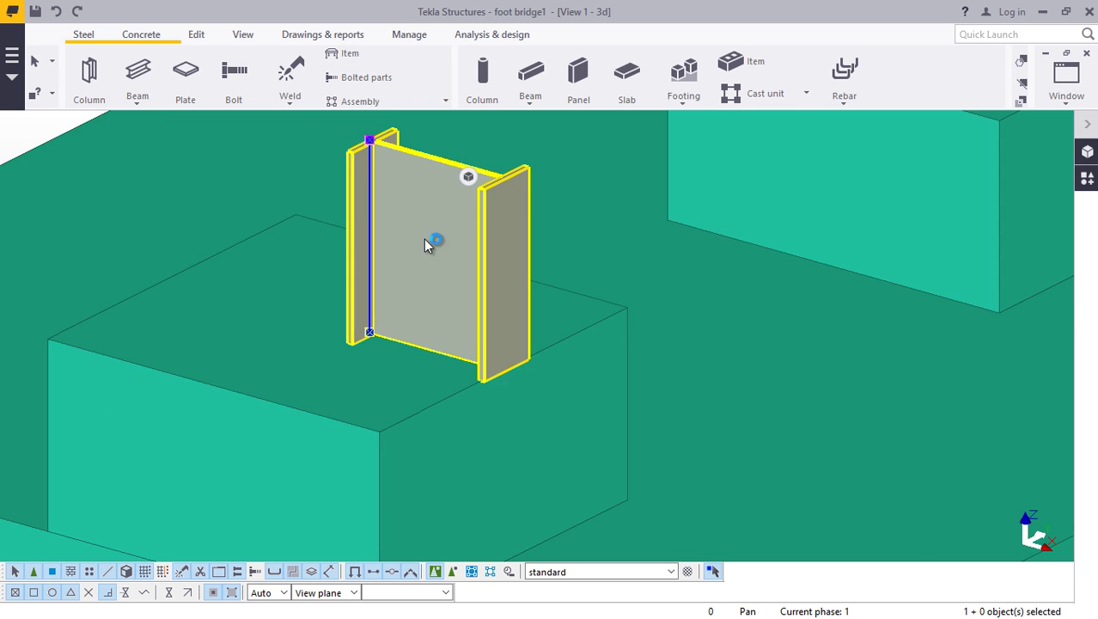
left_click(384, 323)
left_click(640, 206)
scroll(662, 170, "up", 3)
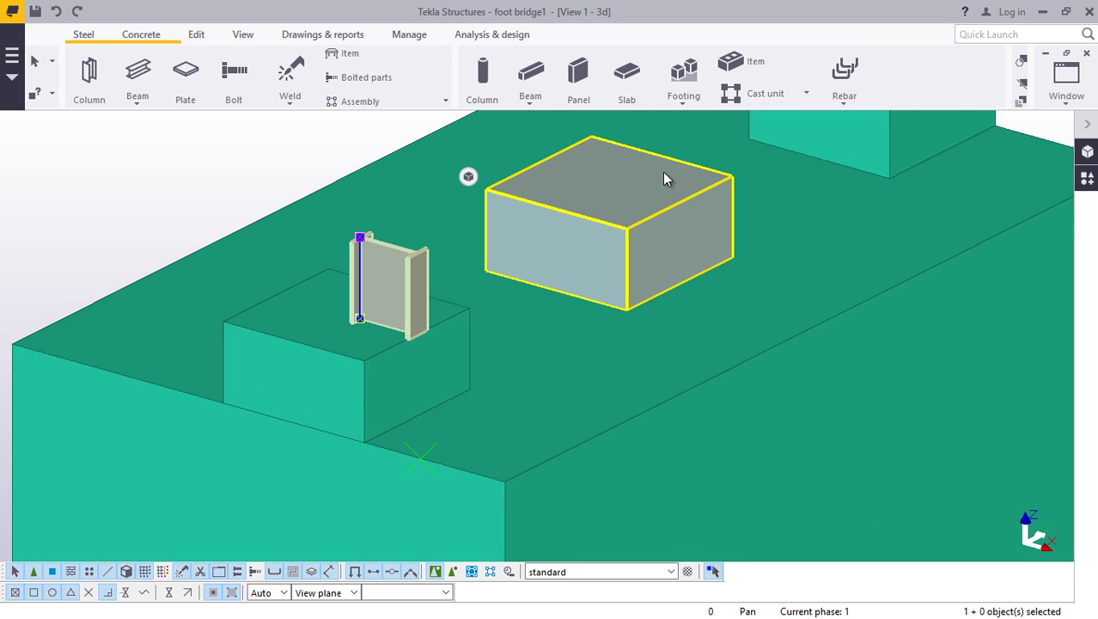
- Add one dividing point at the centre of the middle small slab's top, between the midpoints of its two opposite edges
scroll(664, 160, "up", 5)
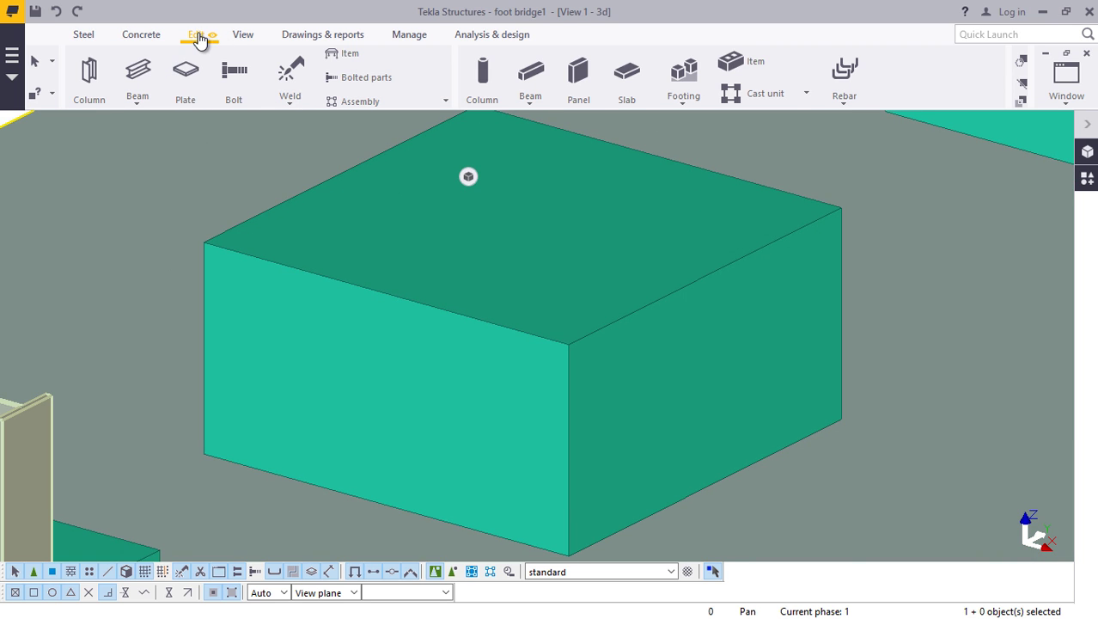
left_click(196, 35)
left_click(913, 106)
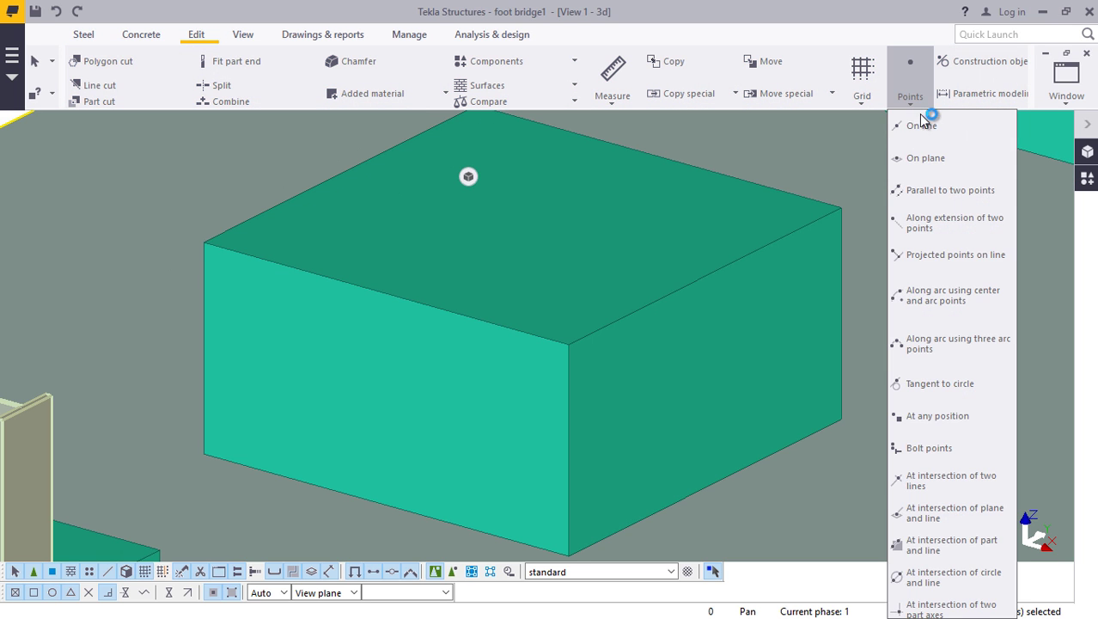
left_click(926, 124)
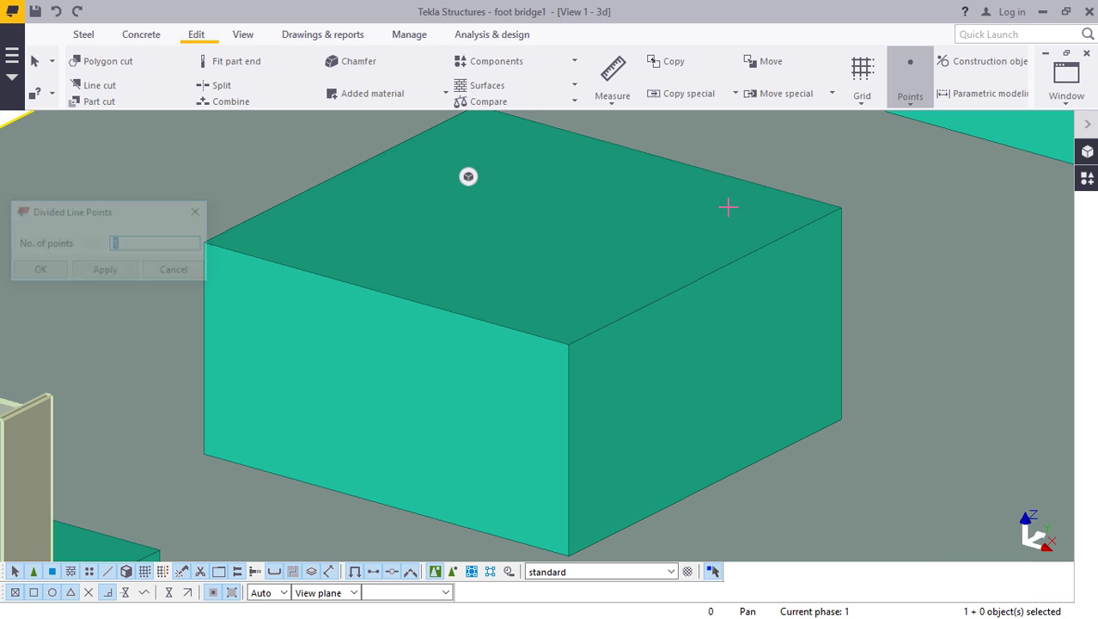
left_click(387, 293)
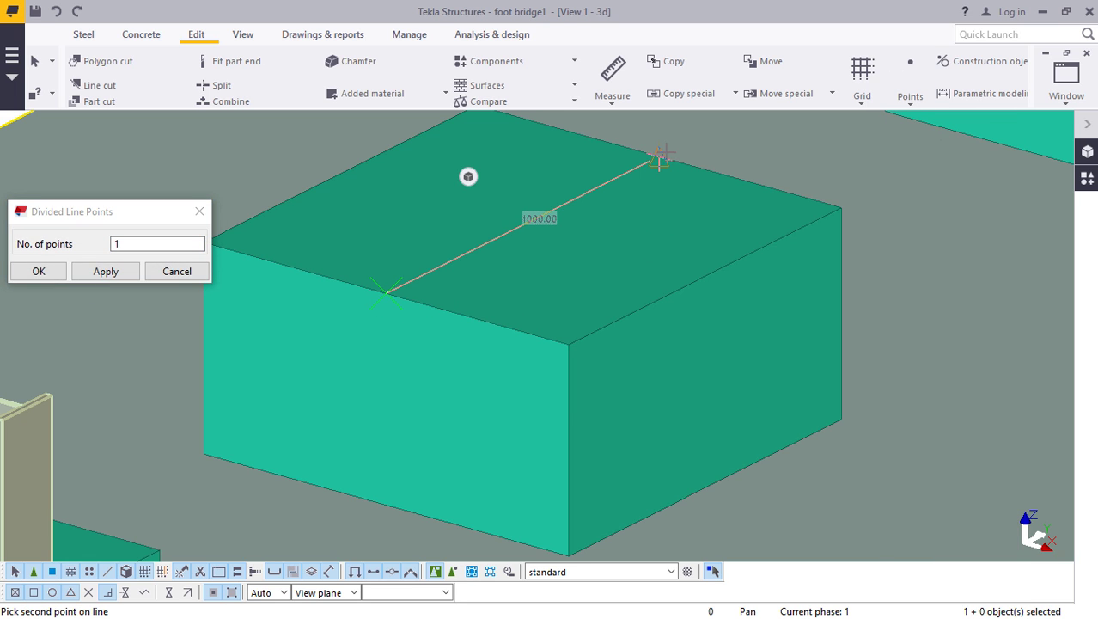
left_click(660, 154)
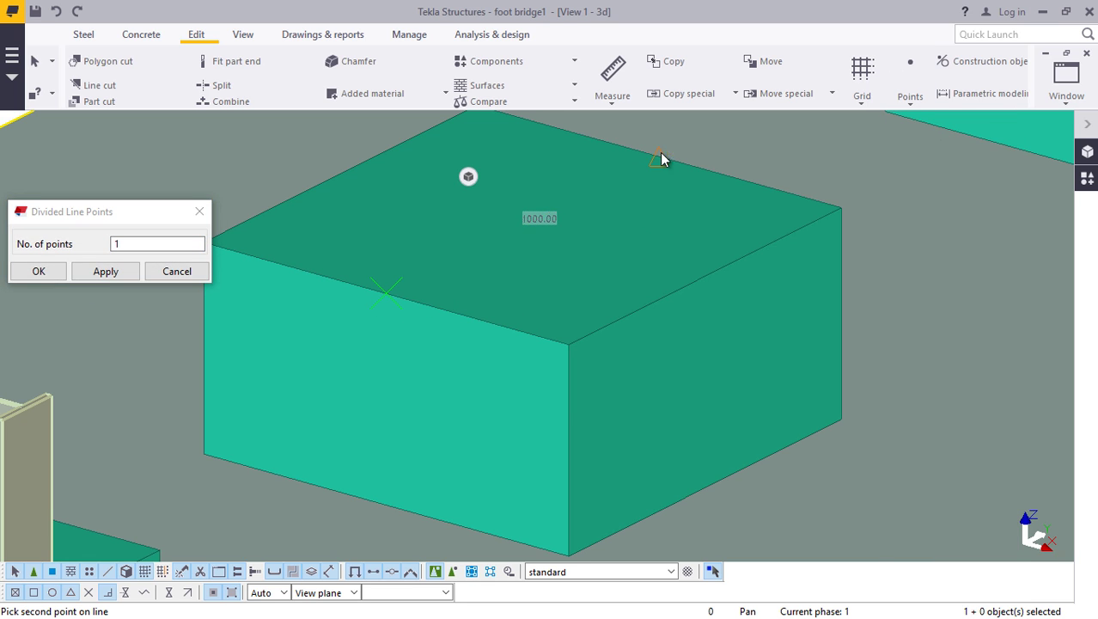
left_click(38, 272)
scroll(575, 255, "down", 2)
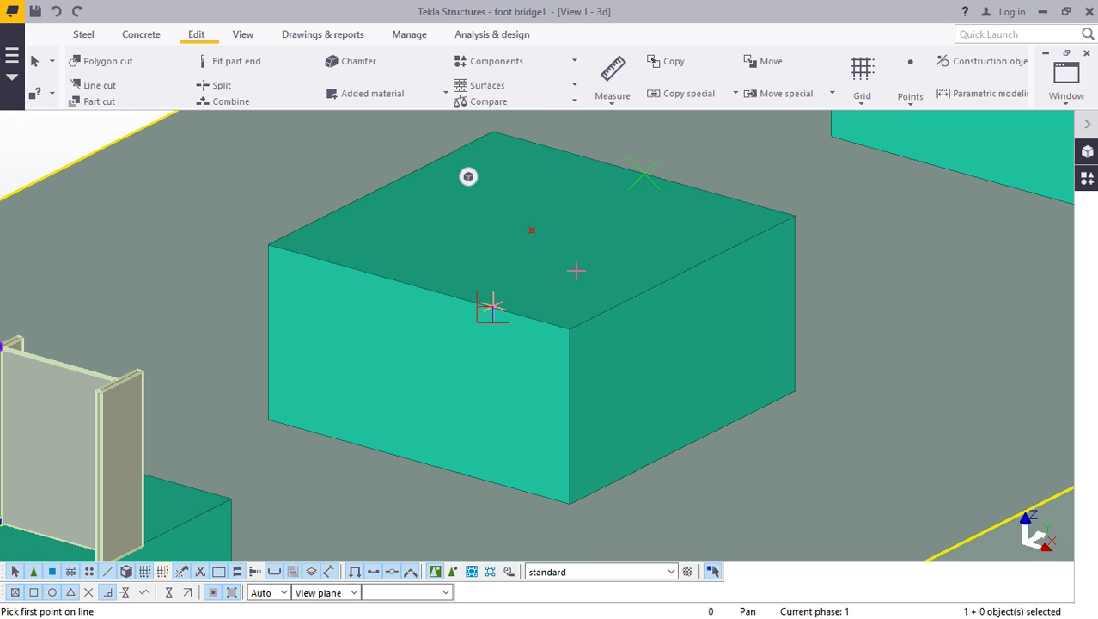
scroll(524, 240, "down", 2)
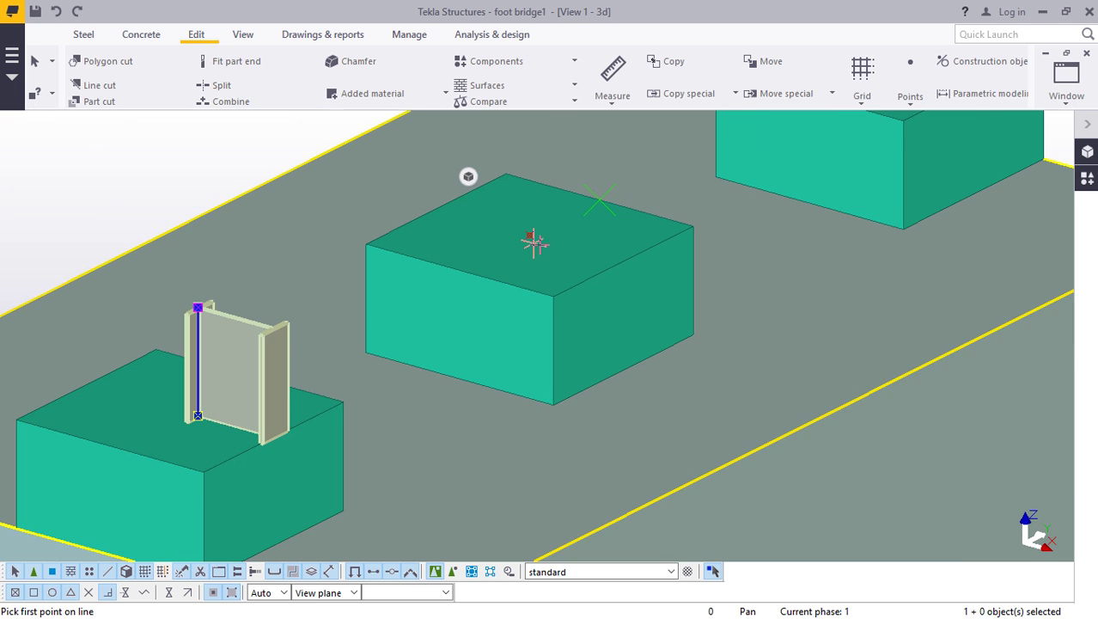
scroll(540, 244, "up", 1)
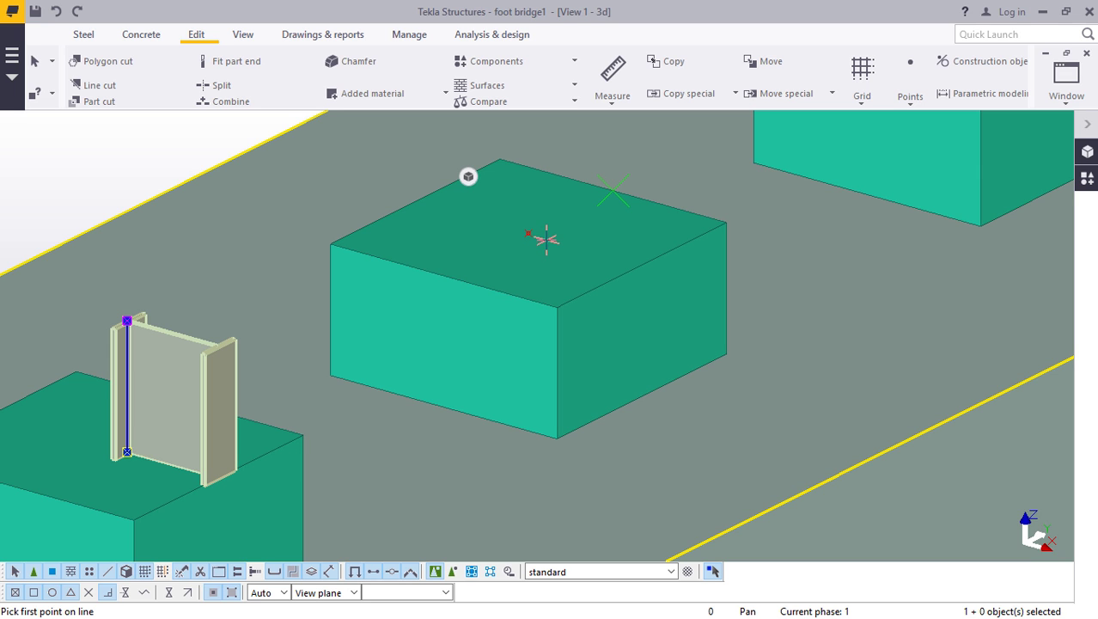
scroll(546, 241, "up", 2)
right_click(554, 238)
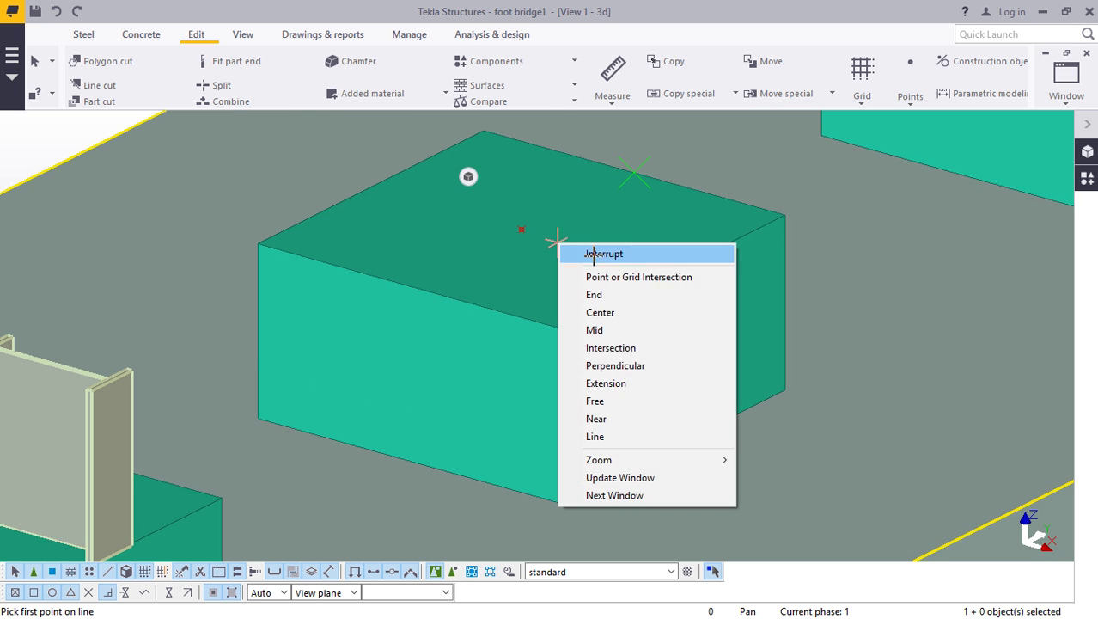
left_click(580, 248)
- Add one dividing point at the midpoint of the middle small slab's top side edge, between its two corners
scroll(532, 230, "up", 2)
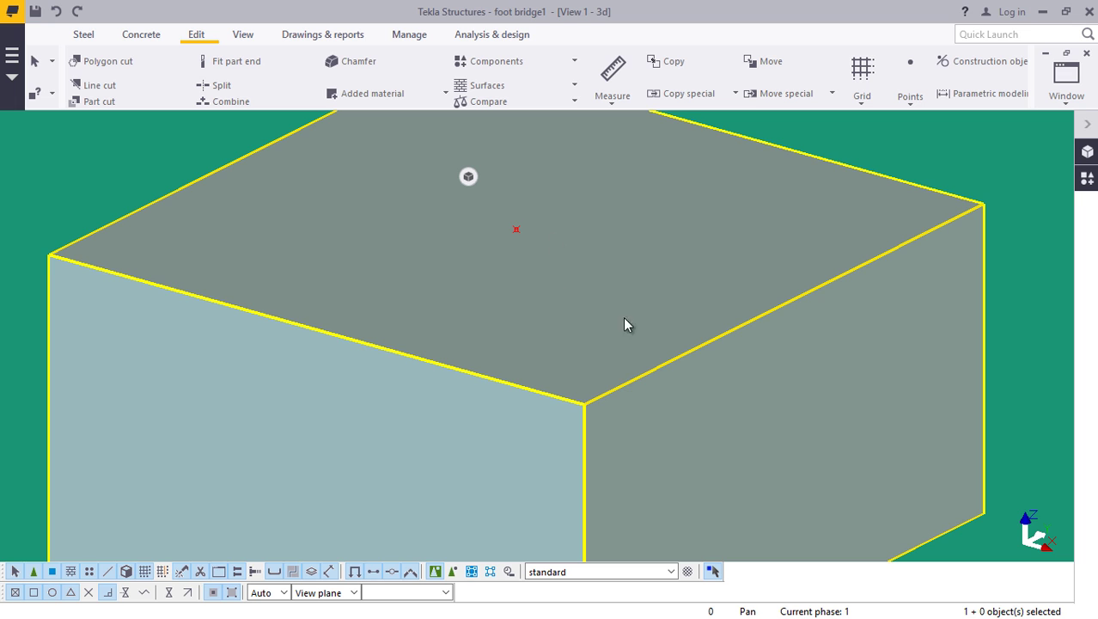
scroll(502, 341, "down", 3)
left_click(911, 101)
left_click(936, 215)
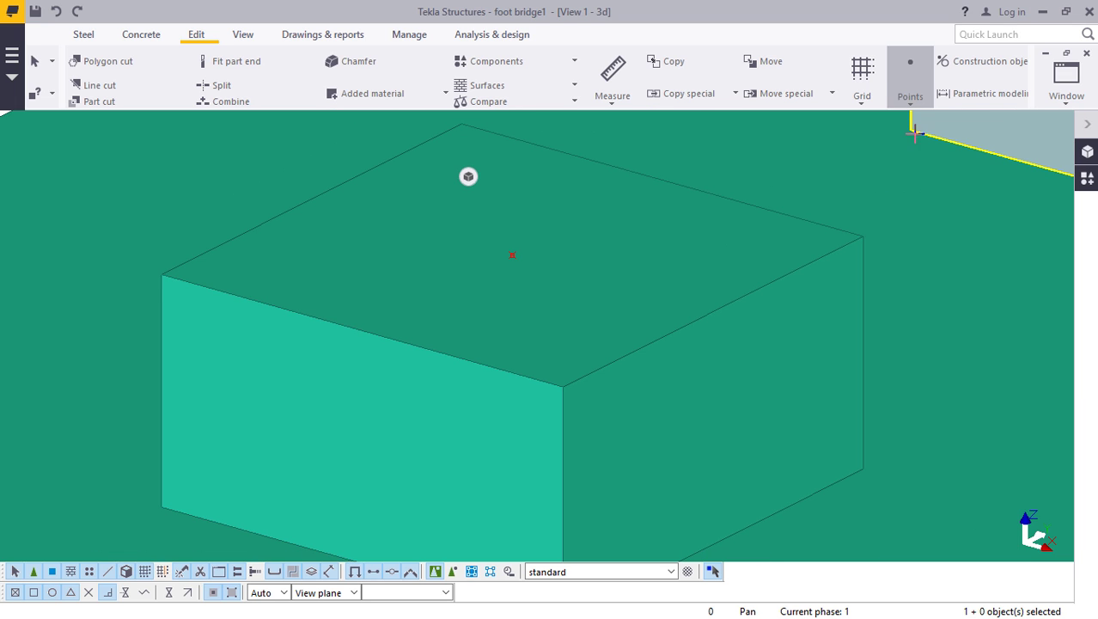
left_click(863, 237)
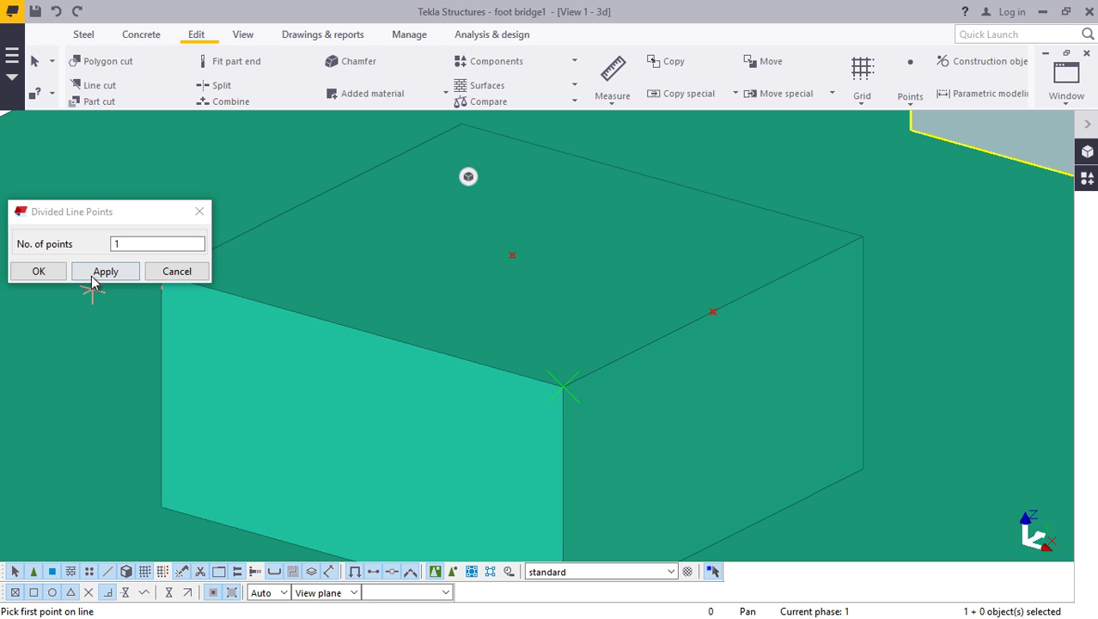
left_click(38, 271)
right_click(98, 263)
left_click(111, 278)
scroll(554, 272, "down", 2)
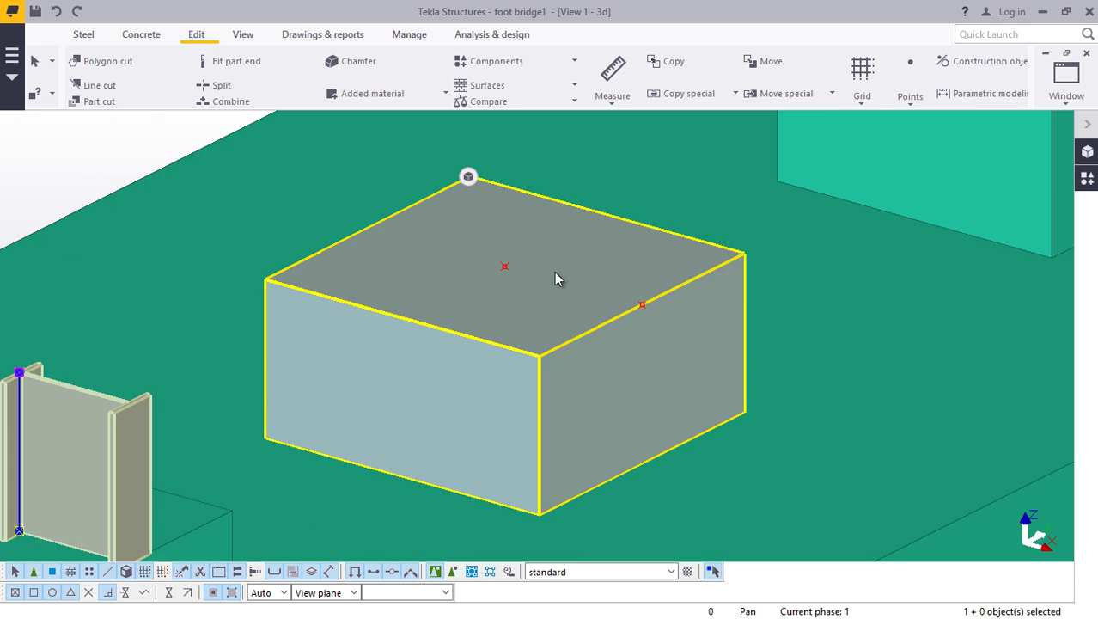
- Show the parts as transparent so the base of the steel beam on the first small slab can be picked
scroll(597, 236, "down", 3)
scroll(604, 244, "up", 4)
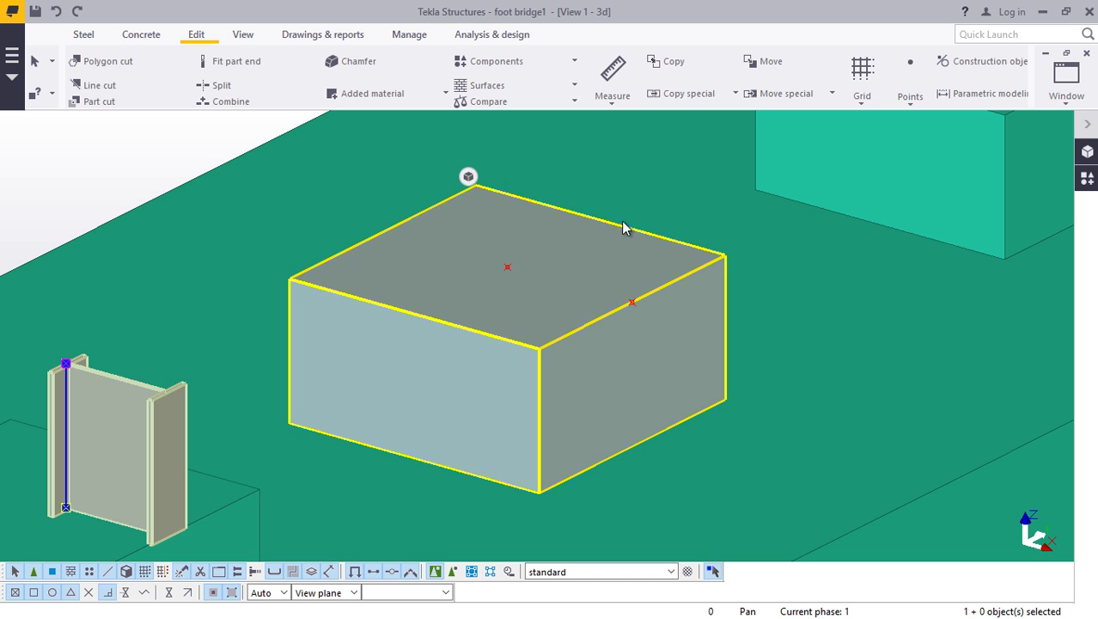
middle_click_drag(624, 228, 220, 360, "ctrl")
scroll(256, 309, "down", 3)
mouse_move(256, 310)
middle_mouse_down("ctrl")
mouse_move(277, 311)
mouse_move(97, 391)
middle_mouse_up("ctrl")
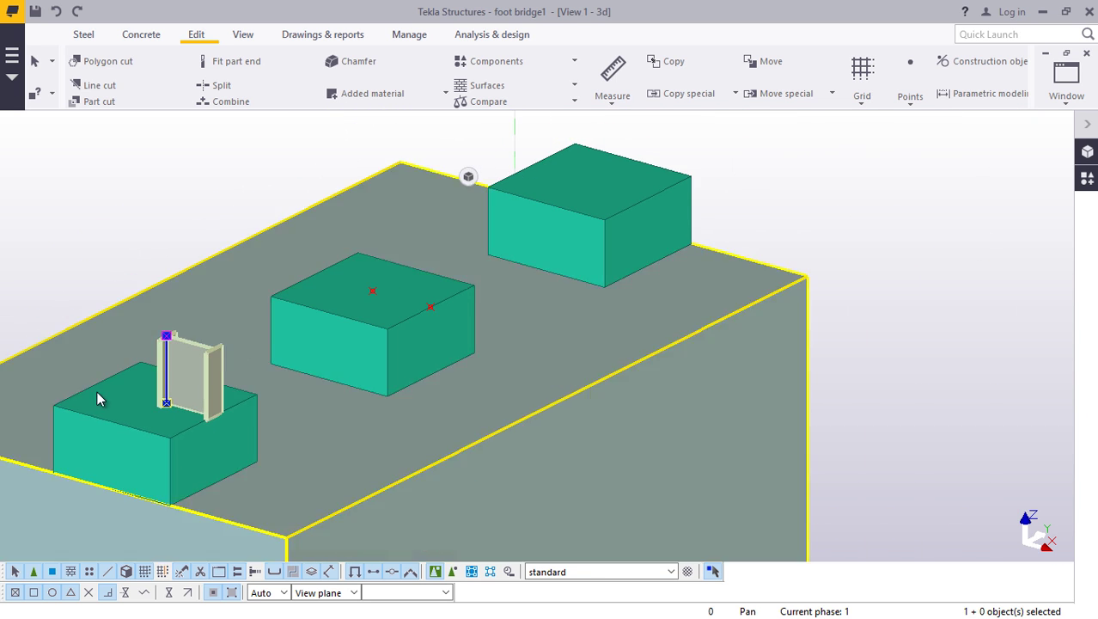
scroll(97, 391, "up", 6)
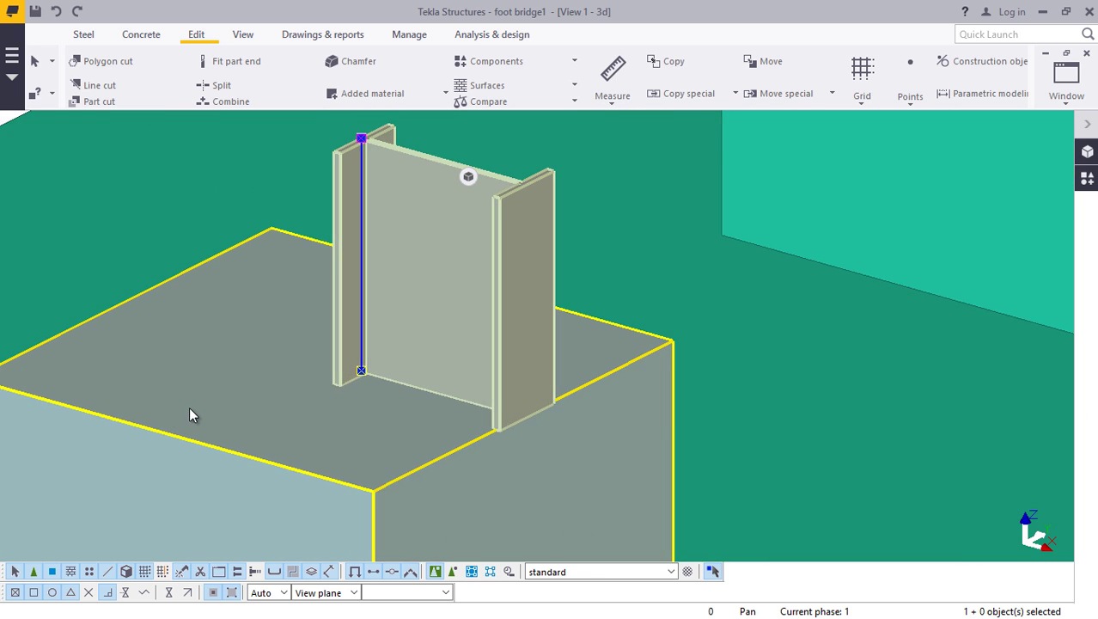
scroll(196, 409, "up", 2)
scroll(210, 399, "down", 3)
scroll(455, 332, "up", 2)
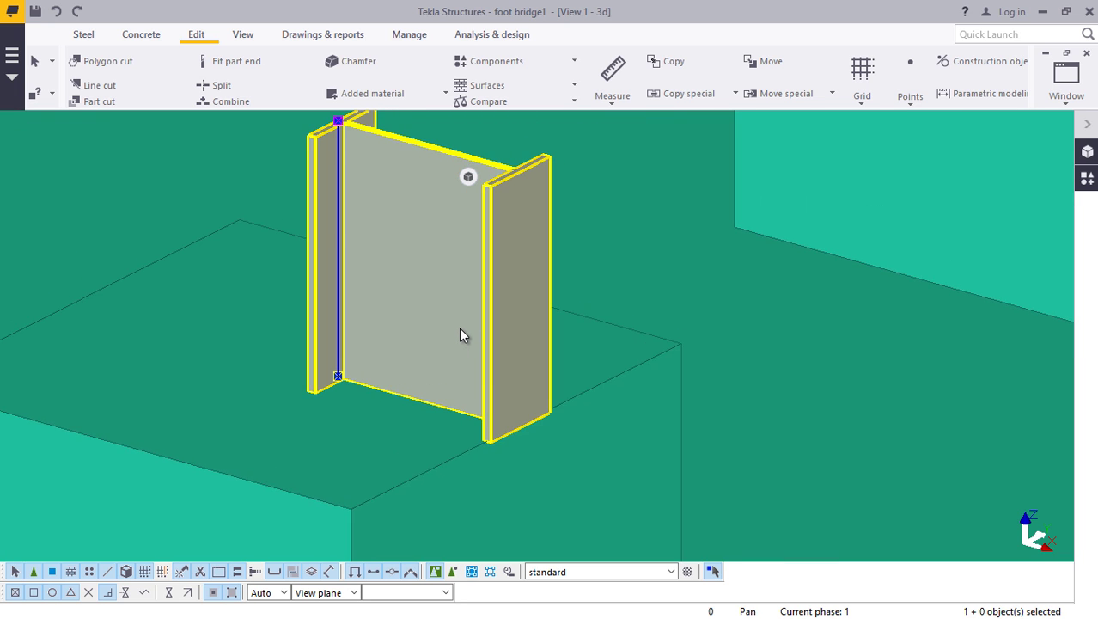
scroll(460, 335, "up", 1)
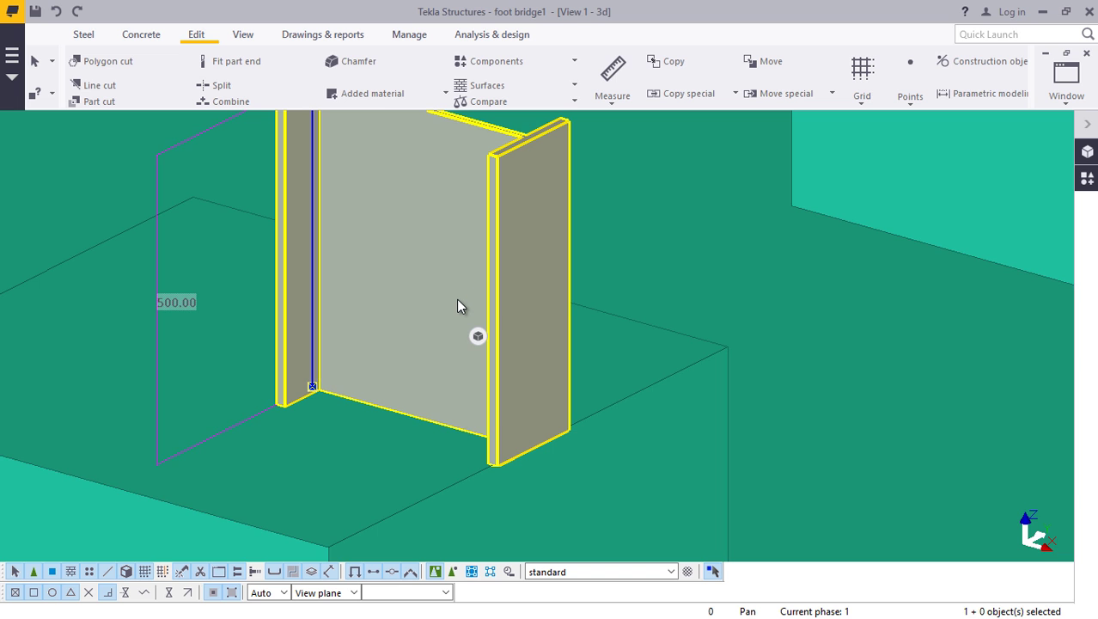
key("ctrl+2")
scroll(461, 353, "up", 1)
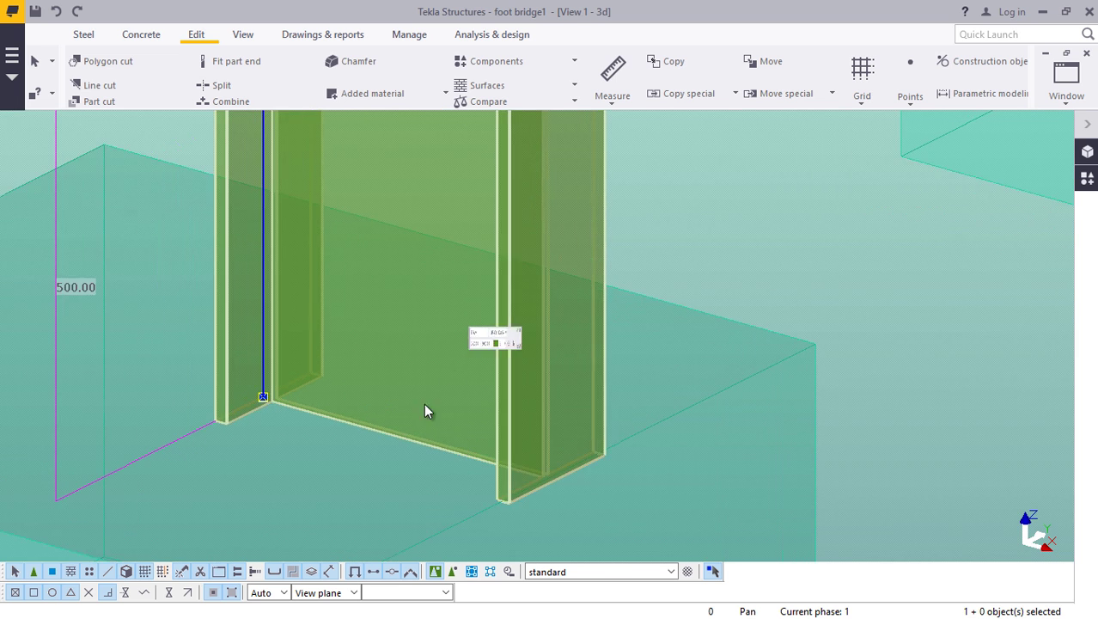
scroll(413, 455, "up", 4)
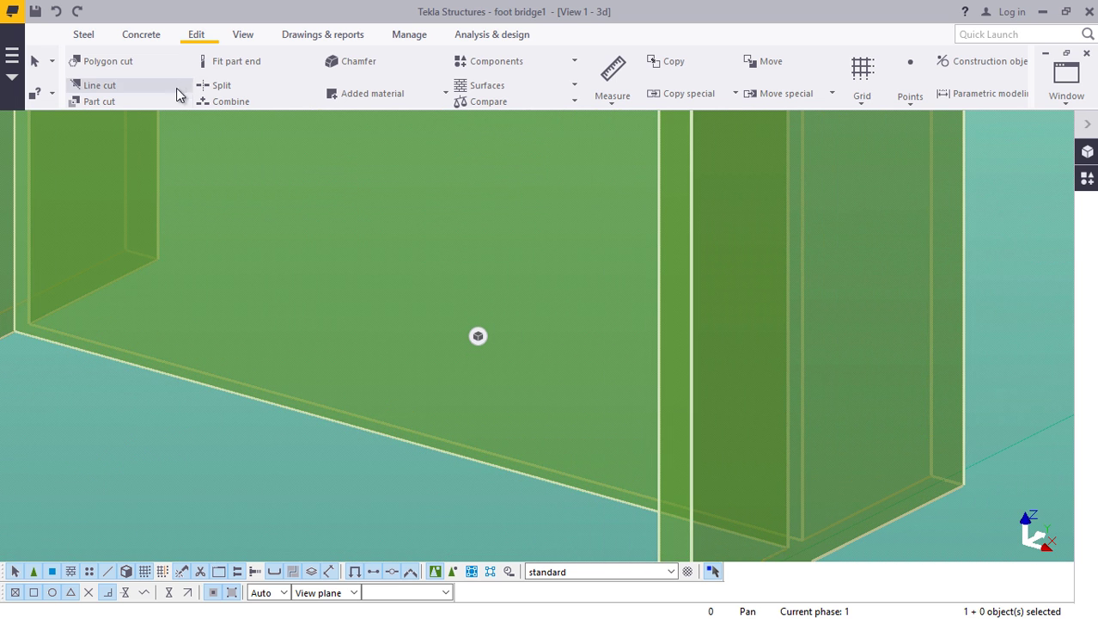
- Copy the steel beam from its web's base midpoint to the centre point of the middle small slab, and delete the original beam
right_click(369, 211)
left_click(422, 280)
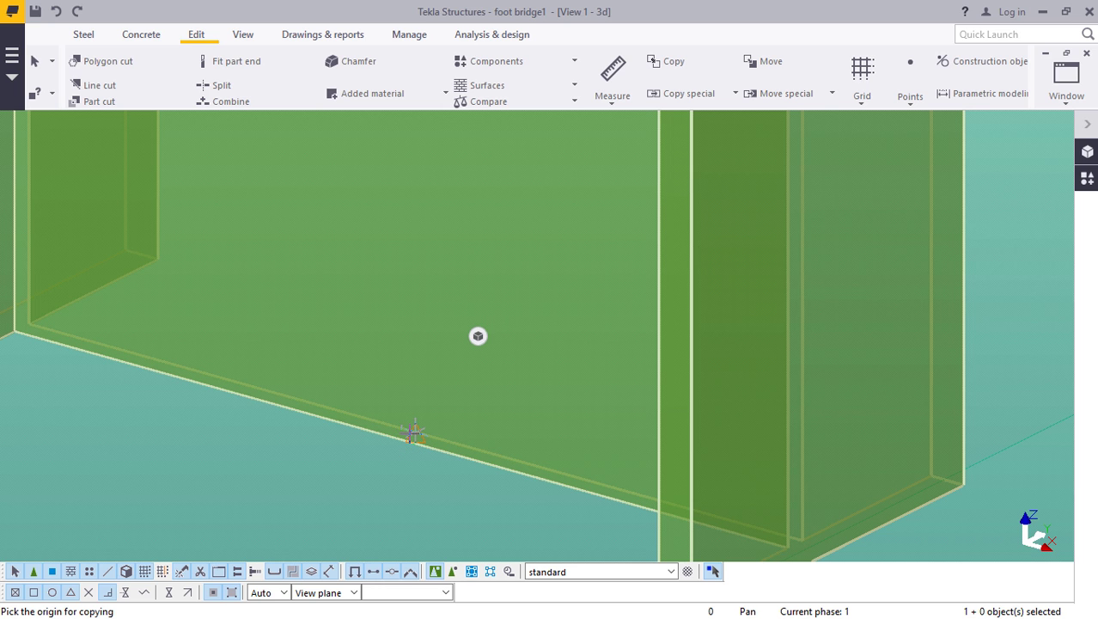
left_click(413, 439)
scroll(348, 436, "down", 6)
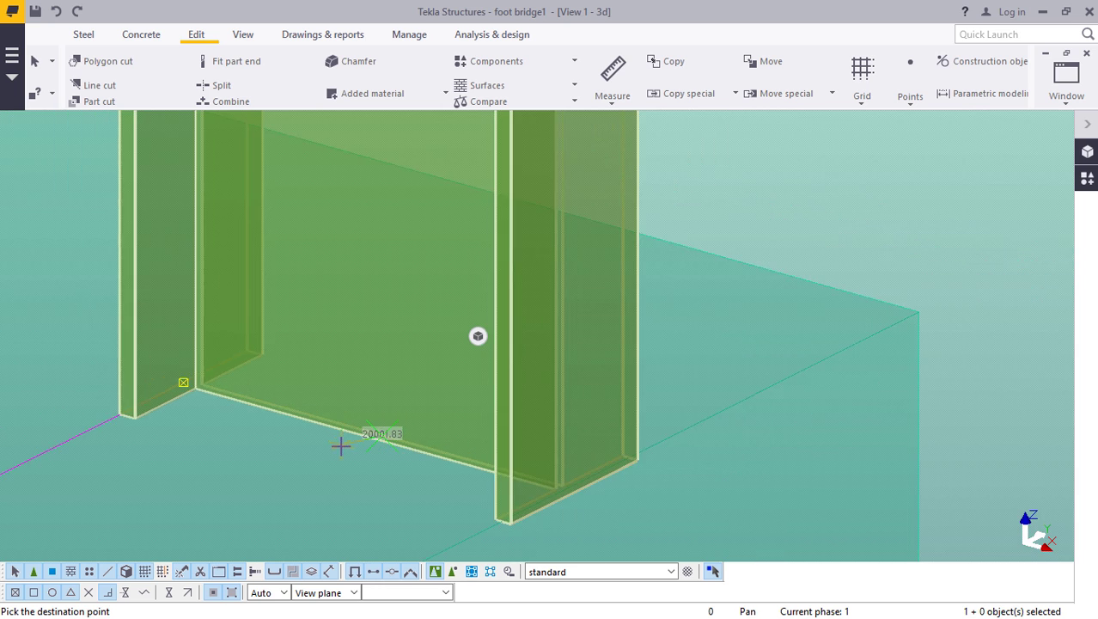
scroll(365, 437, "down", 5)
scroll(669, 290, "up", 11)
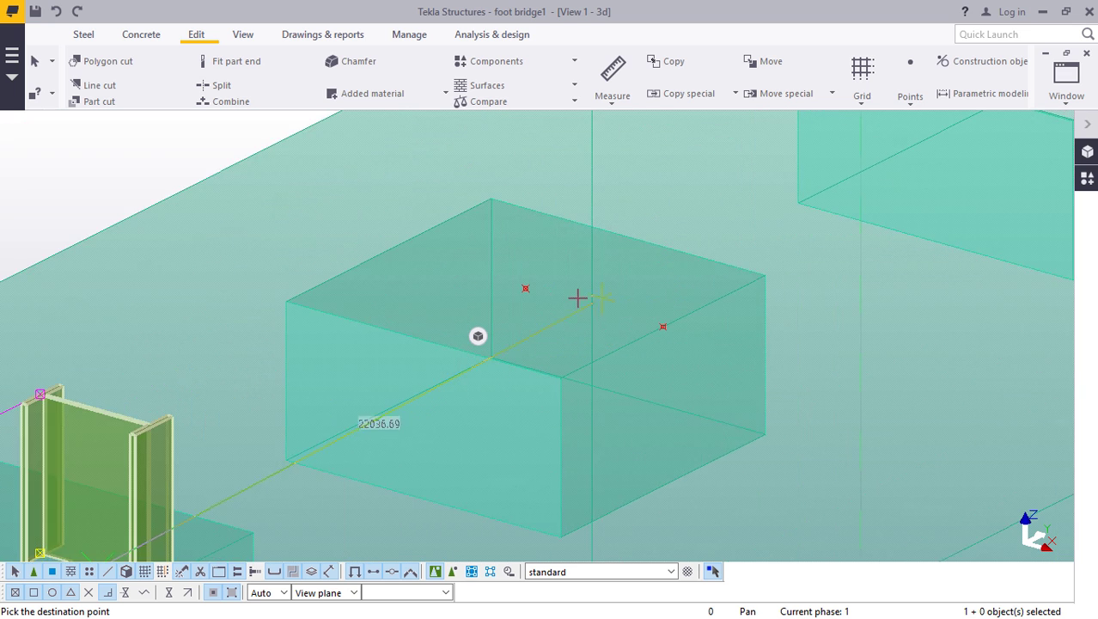
scroll(356, 370, "down", 8)
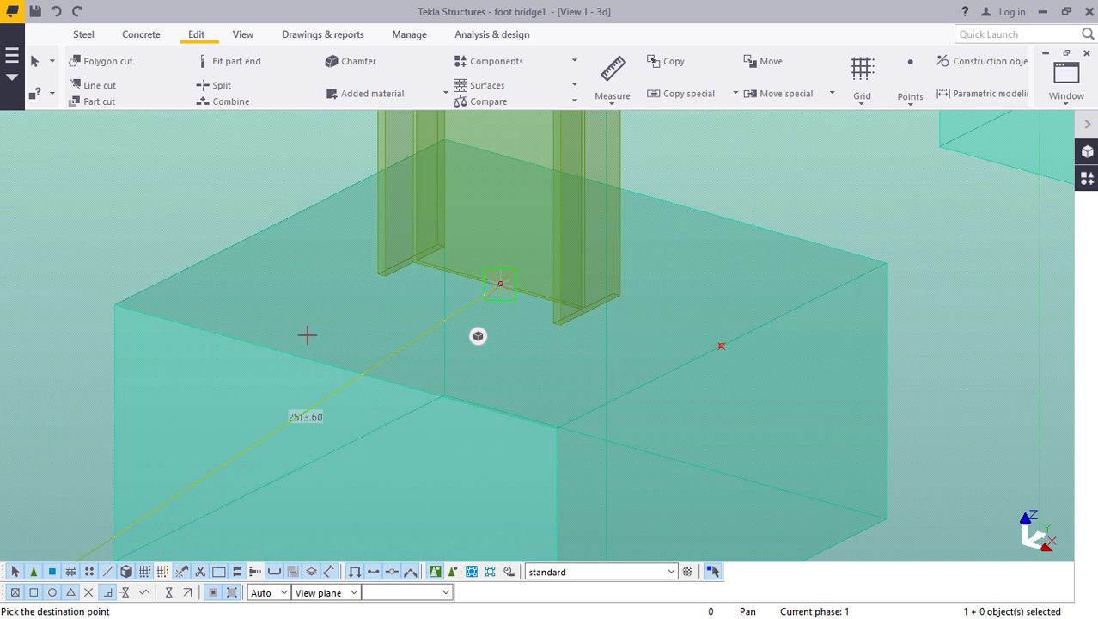
right_click(857, 159)
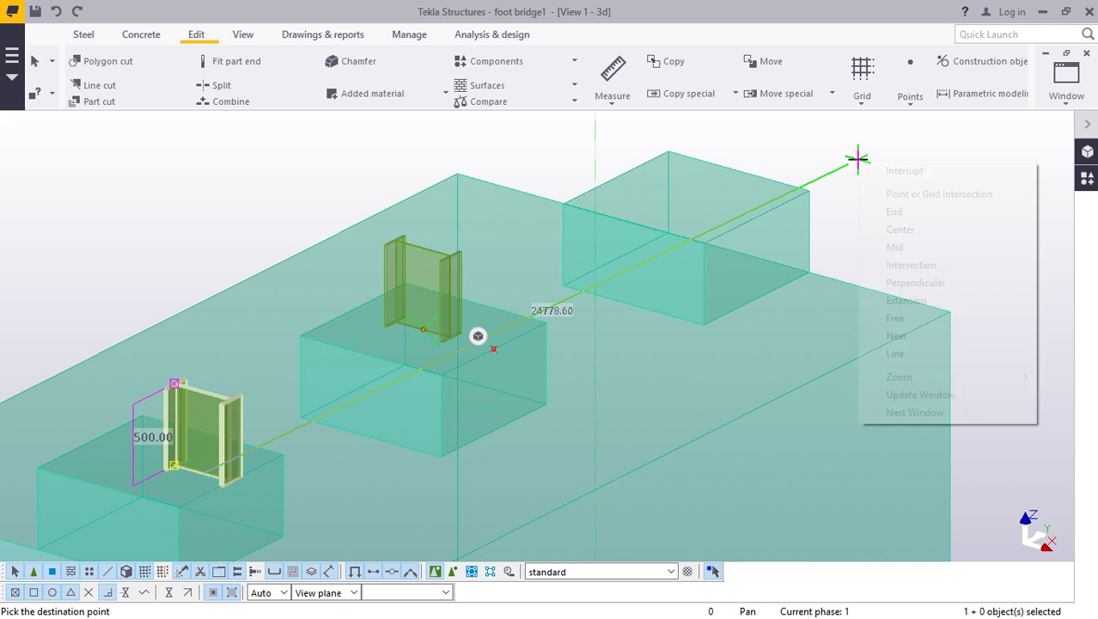
left_click(916, 173)
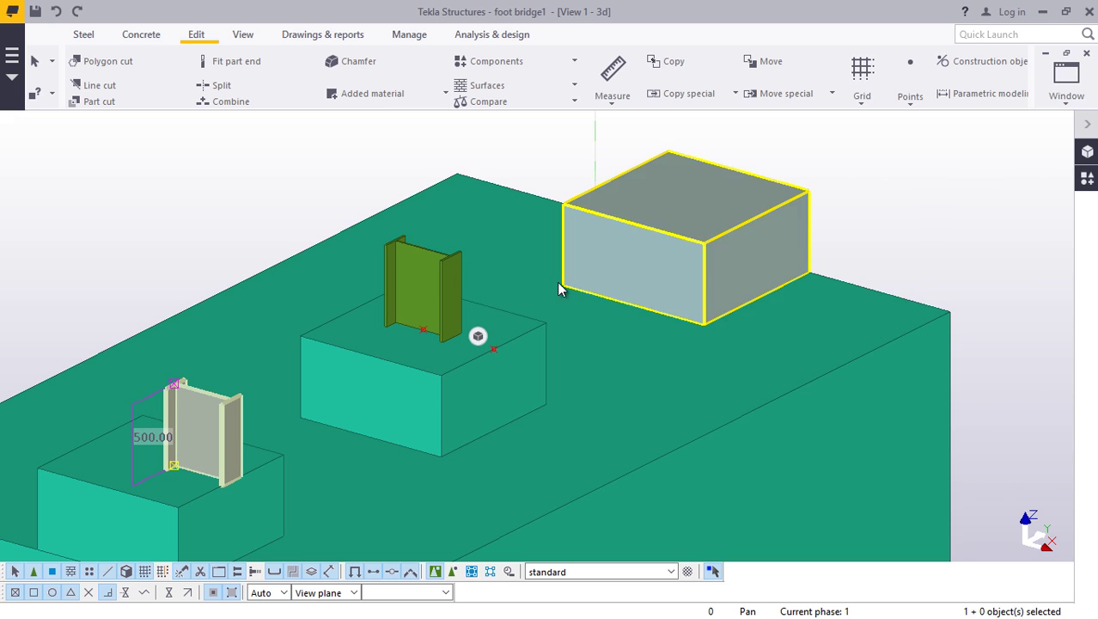
right_click(205, 411)
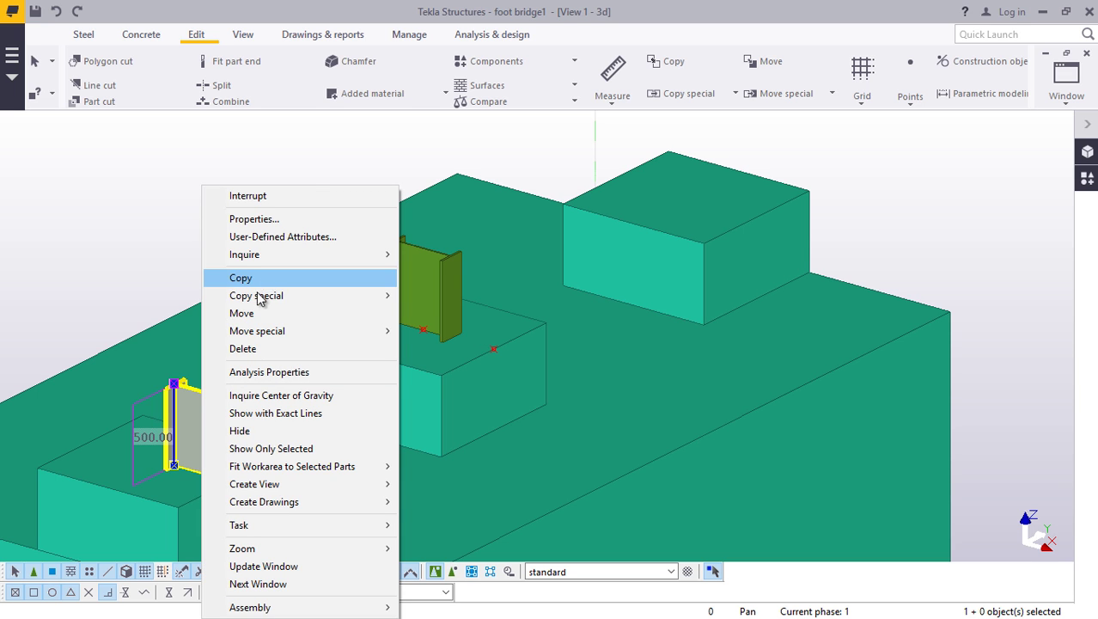
left_click(247, 352)
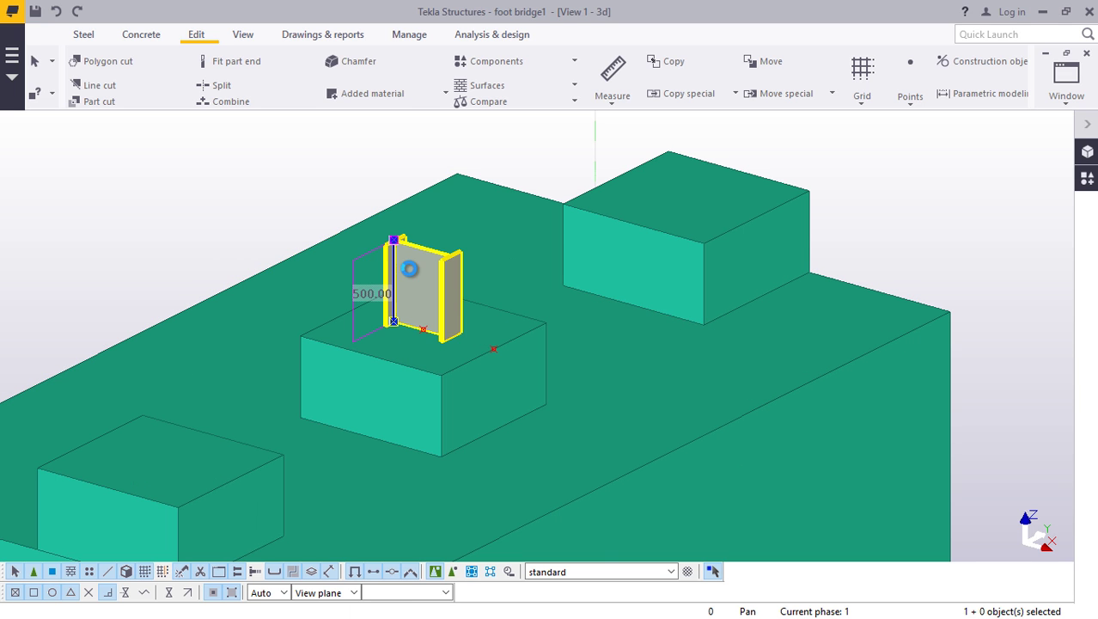
- Copy the middle beam onto the two outer small slabs, from the middle slab's side-edge midpoint to the matching midpoint on each slab
right_click(410, 269)
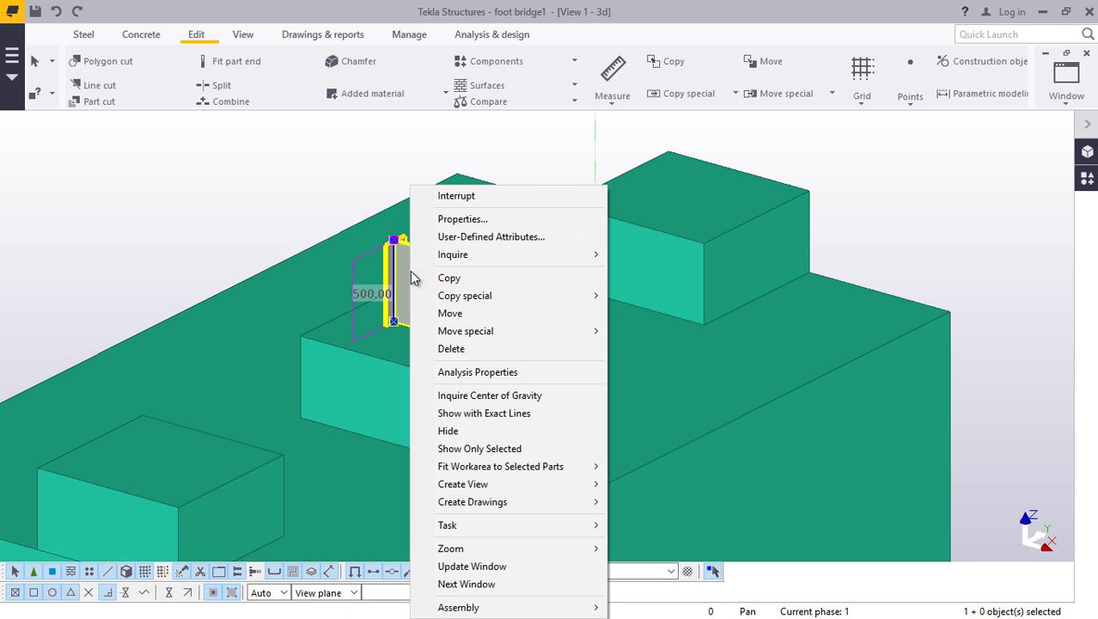
left_click(475, 279)
scroll(493, 349, "up", 3)
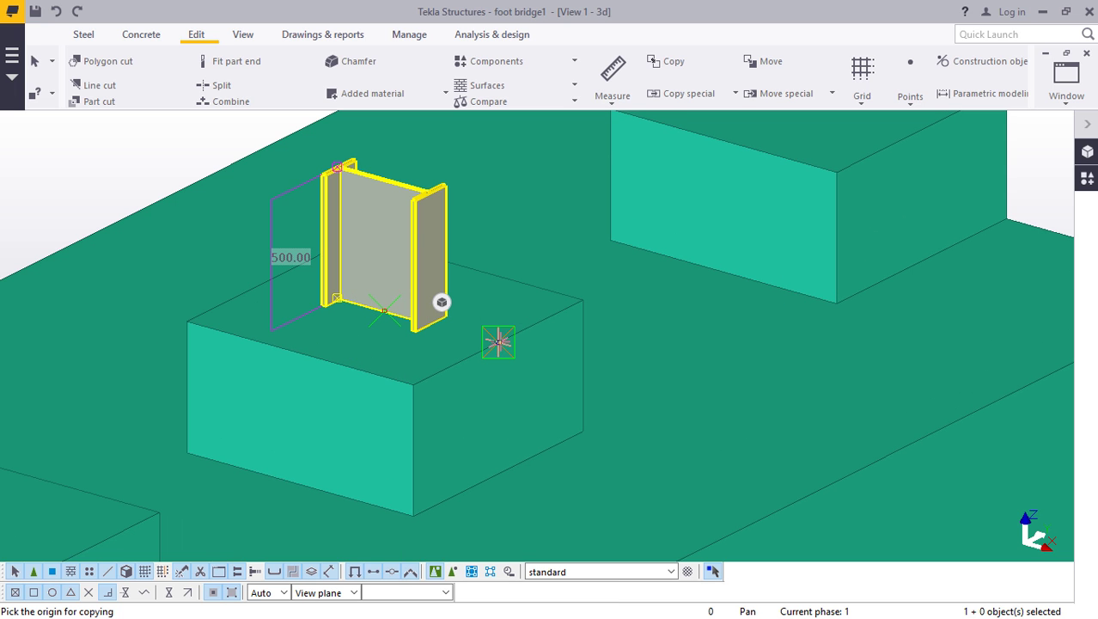
scroll(496, 396, "down", 2)
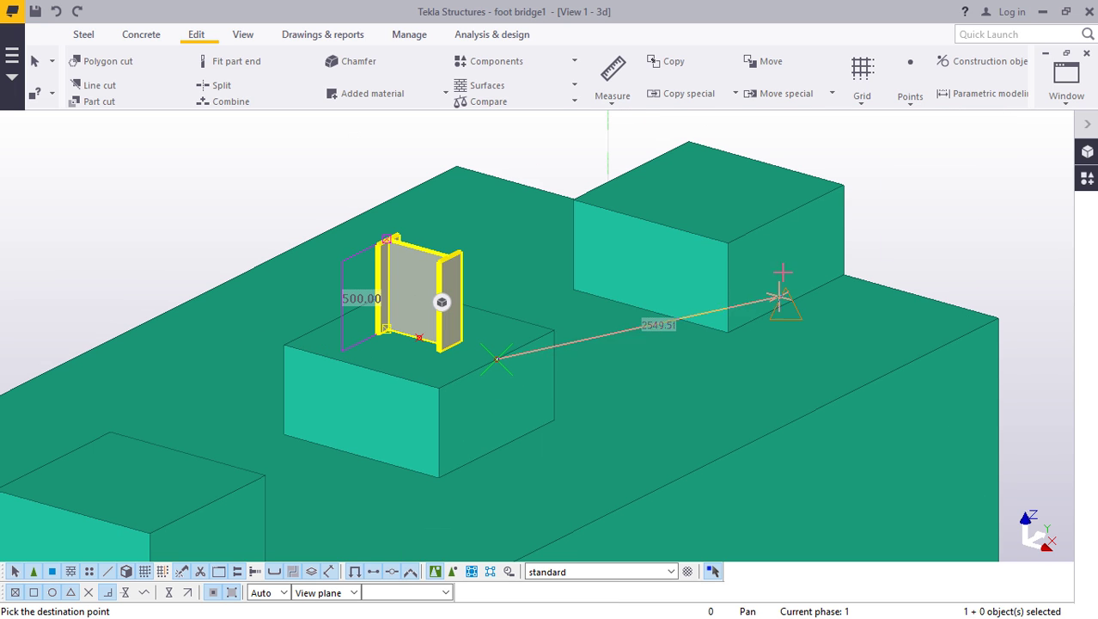
left_click(787, 212)
scroll(787, 213, "down", 2)
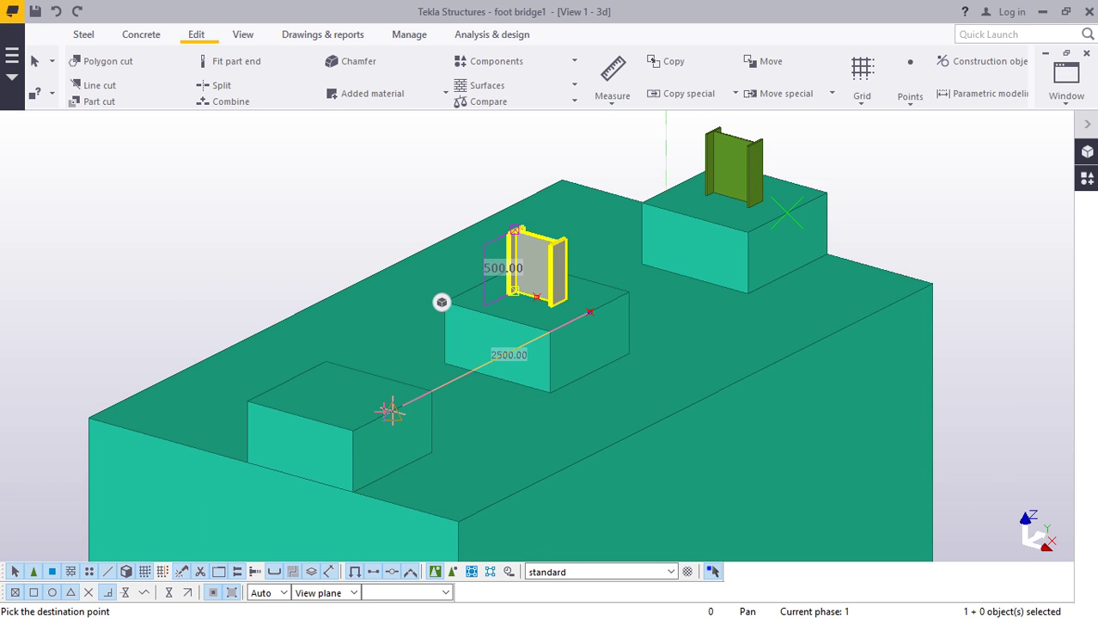
right_click(194, 202)
left_click(234, 215)
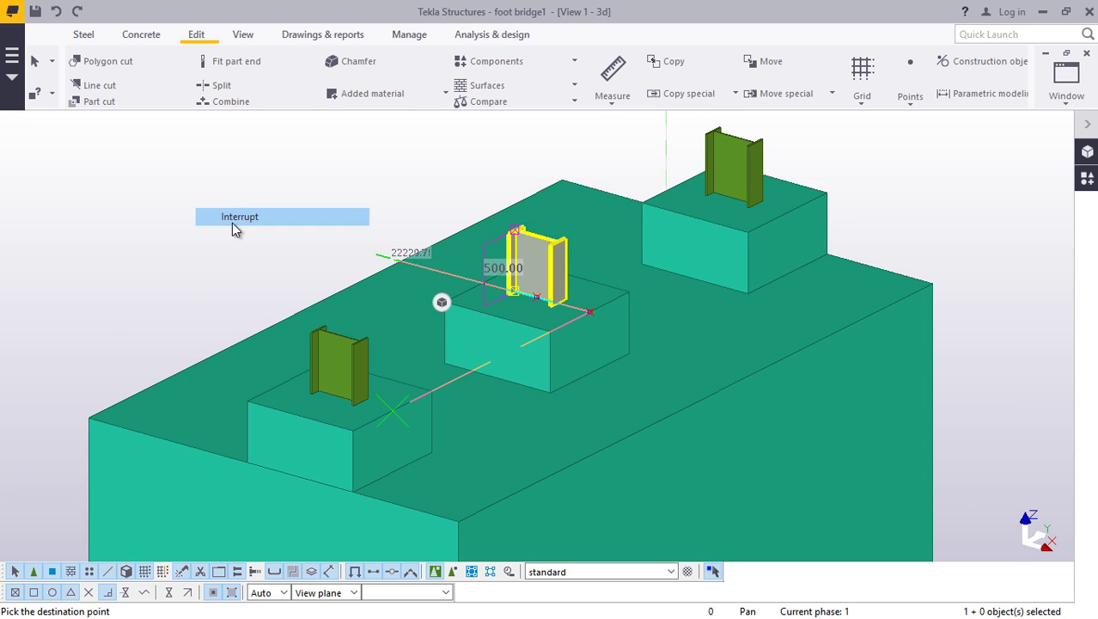
- Mirror-copy the three steel beams to the opposite foundation about the line joining the midpoints of grid lines 4 and 1 (X0 26000, Y0 8000, angle -90)
left_click(539, 190)
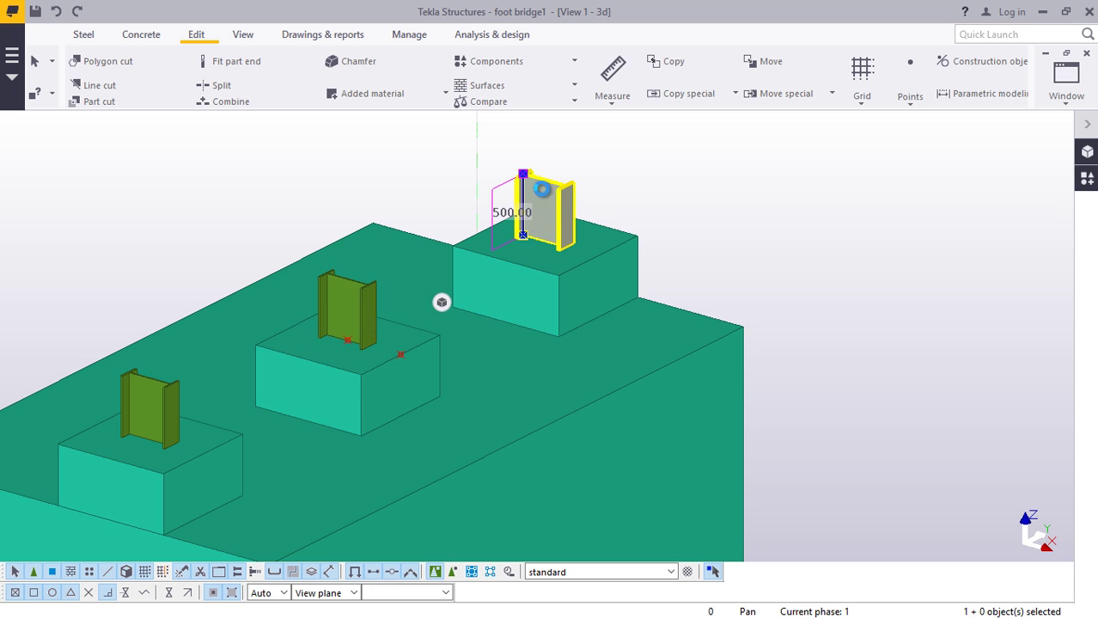
left_click(144, 397, "ctrl")
scroll(183, 279, "down", 2)
right_click(588, 172)
mouse_move(673, 225)
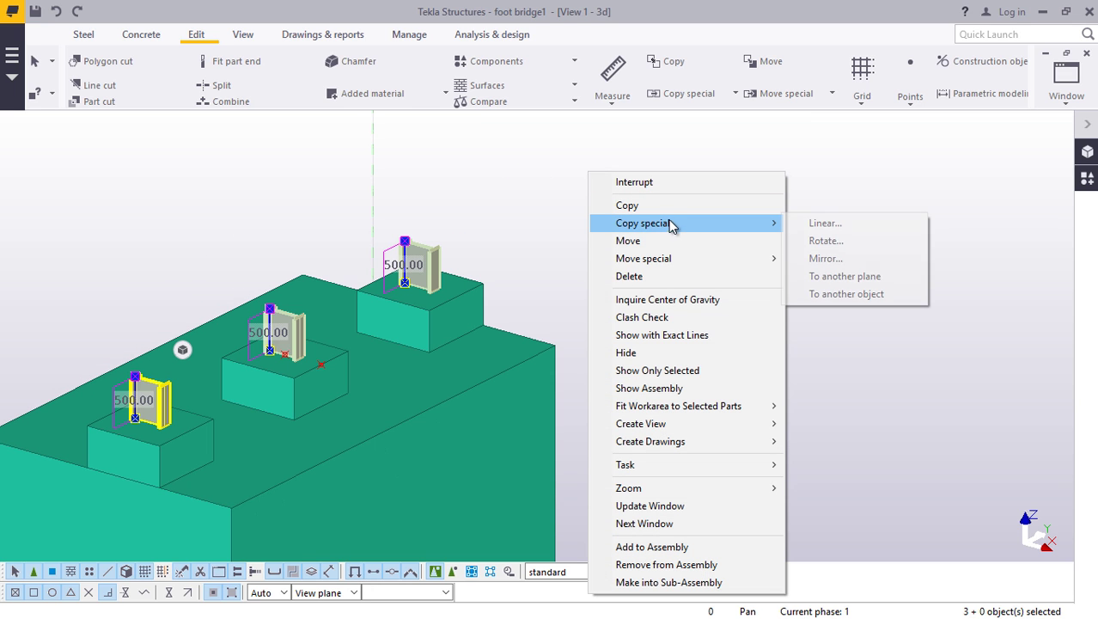
left_click(845, 260)
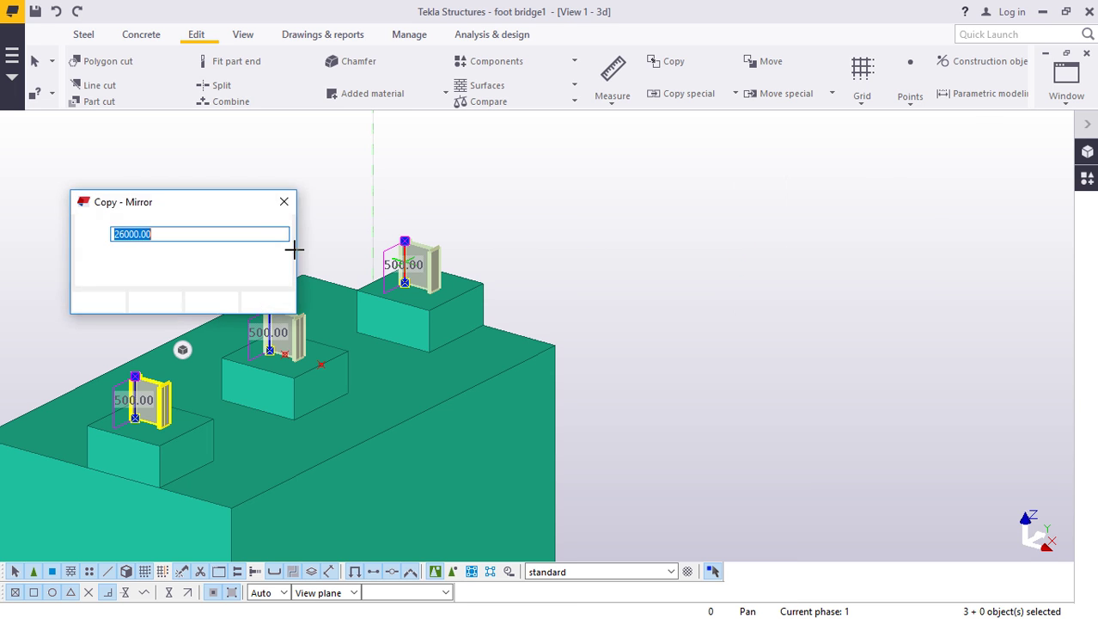
scroll(317, 221, "down", 1)
scroll(387, 215, "down", 3)
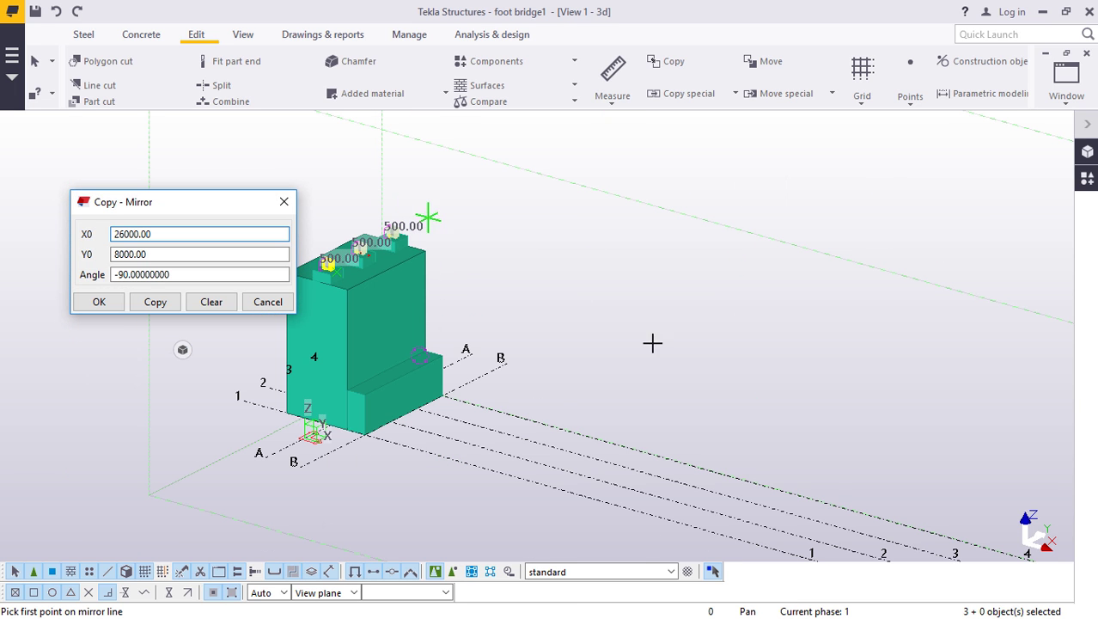
scroll(736, 440, "down", 2)
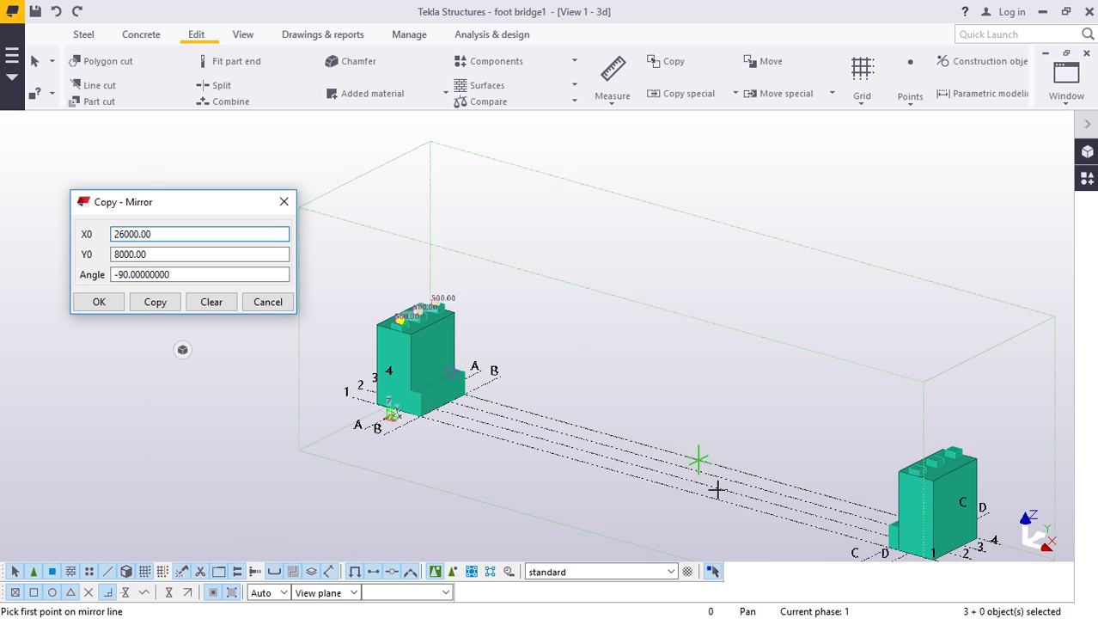
scroll(657, 473, "up", 5)
scroll(692, 400, "up", 2)
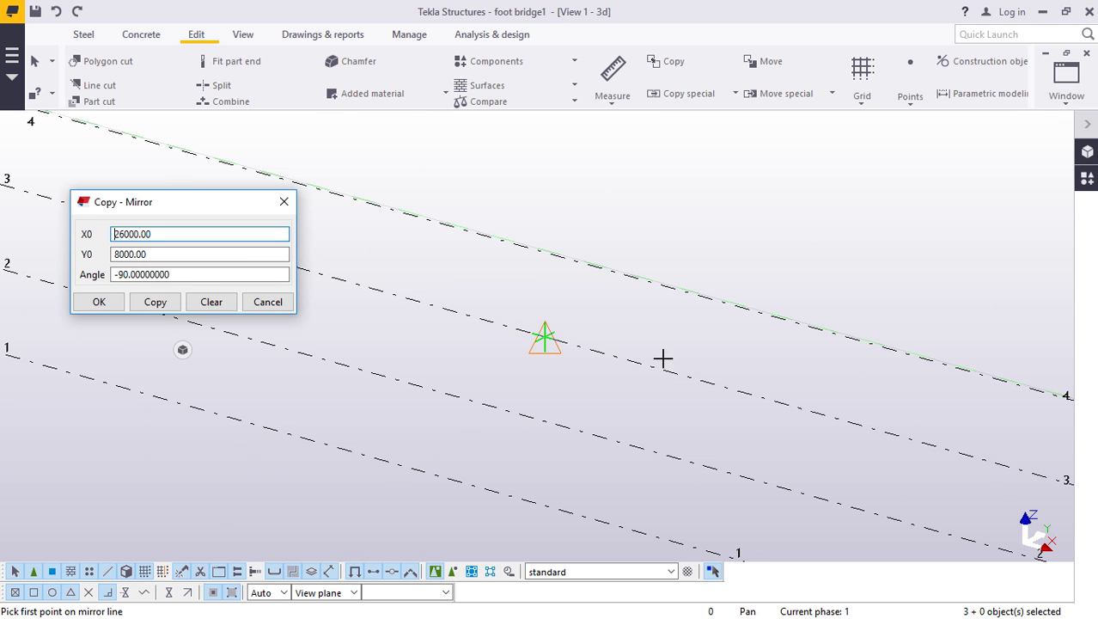
left_click(653, 282)
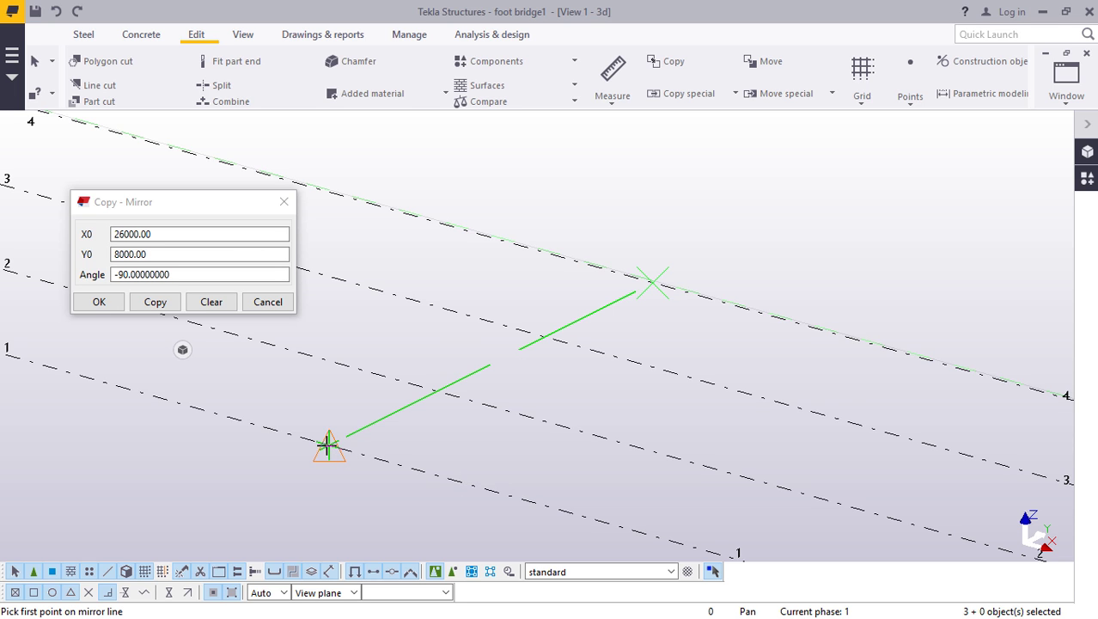
left_click(103, 301)
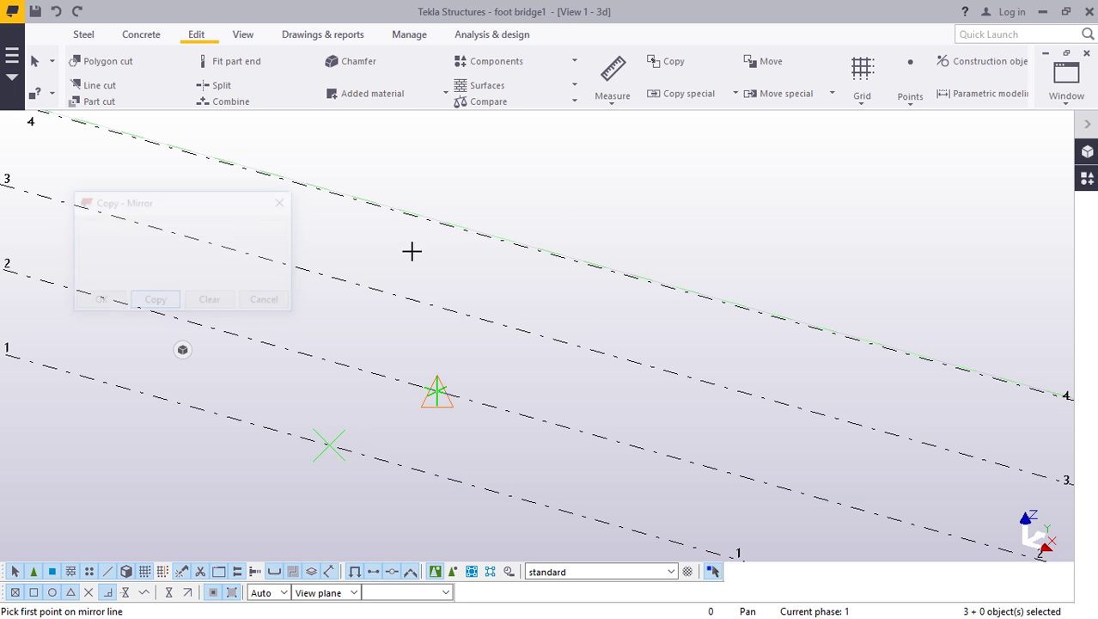
right_click(669, 206)
left_click(719, 216)
- Examine the steel supports on the small slabs of both foundations
scroll(426, 331, "down", 5)
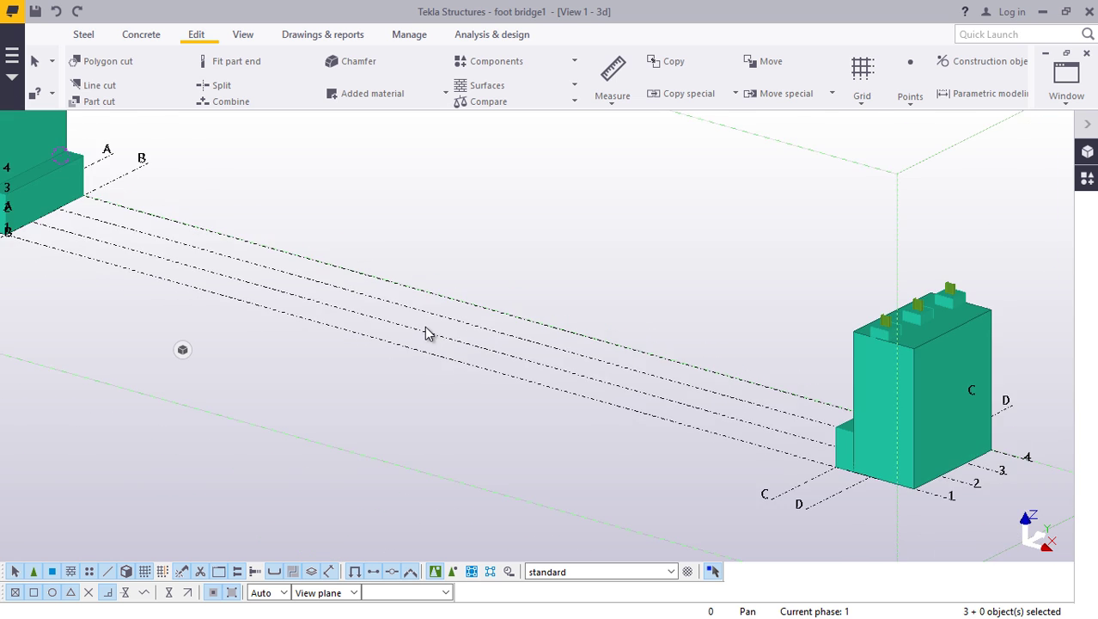
scroll(942, 287, "up", 5)
scroll(946, 292, "up", 4)
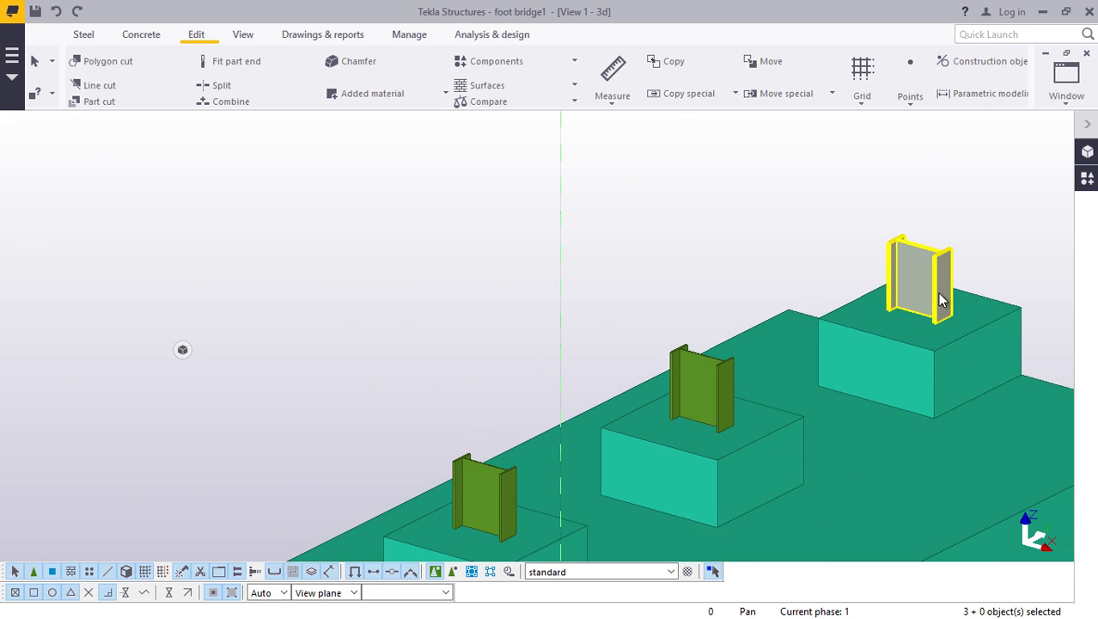
scroll(765, 400, "down", 3)
scroll(782, 414, "down", 5)
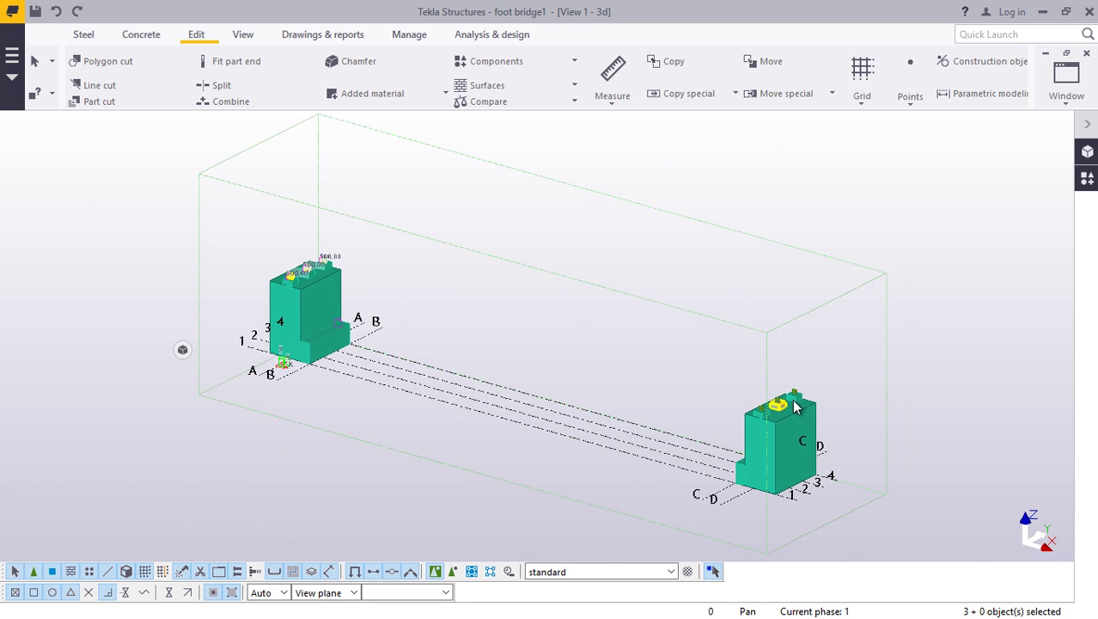
scroll(370, 275, "up", 3)
scroll(370, 275, "up", 6)
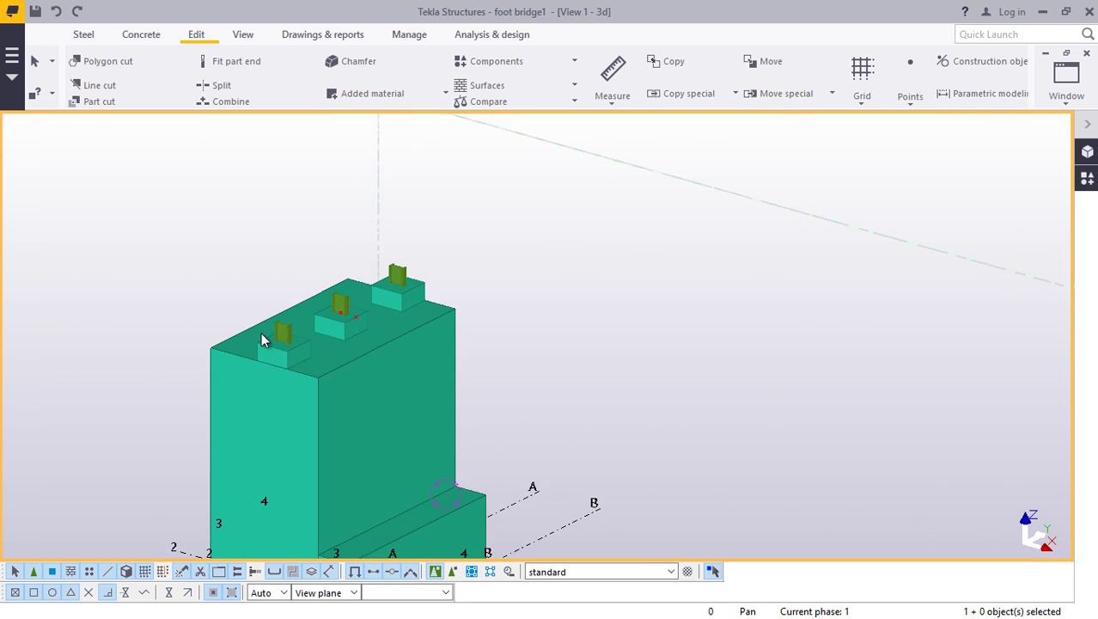
left_click(311, 318)
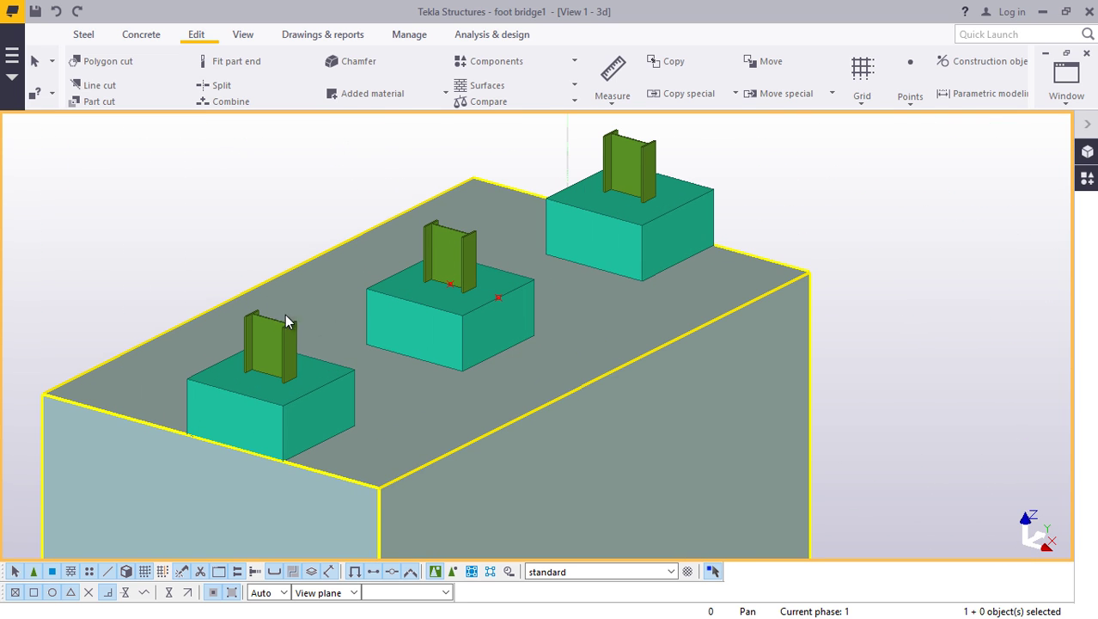
scroll(286, 321, "up", 1)
scroll(297, 314, "down", 4)
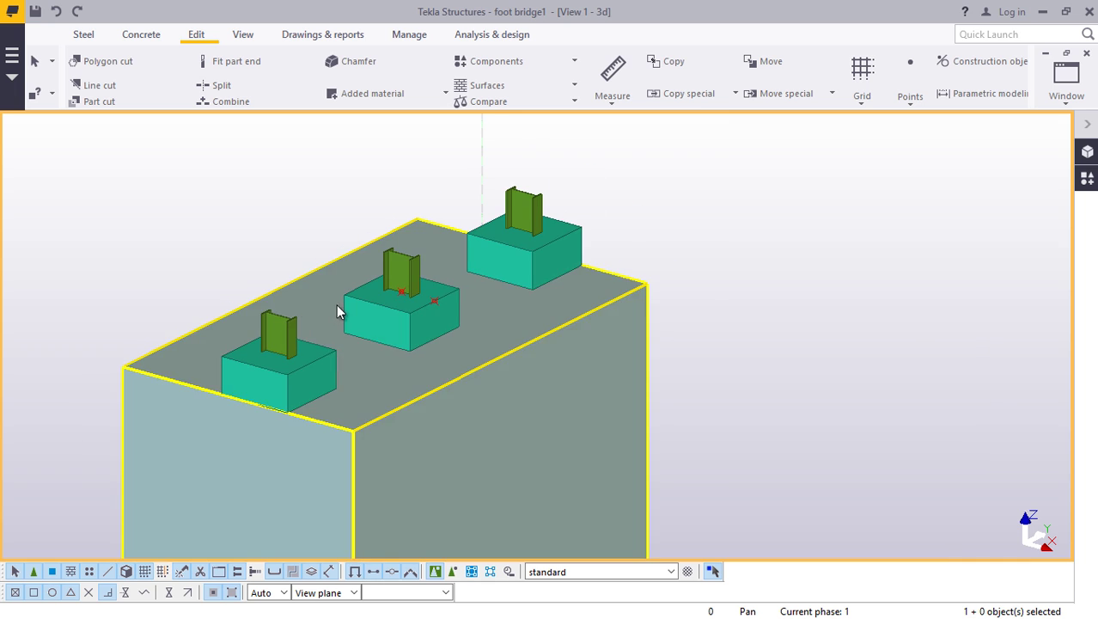
left_click(370, 296)
scroll(361, 343, "up", 5)
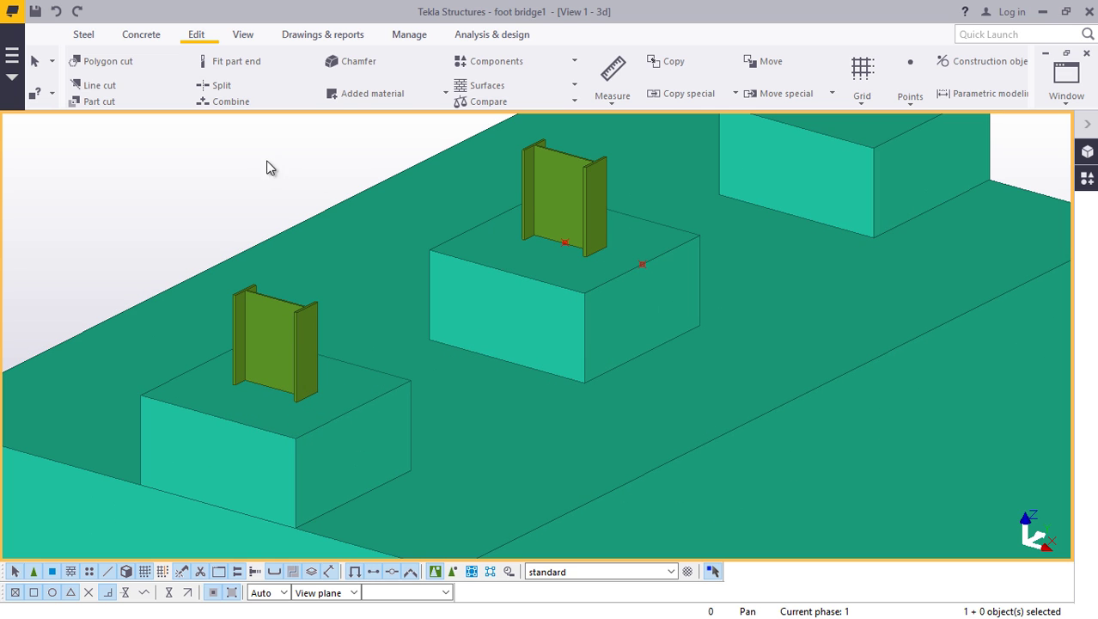
- Create a steel beam from the outer support's inner flange top midpoint to the matching flange midpoint on the opposite foundation
left_click(82, 38)
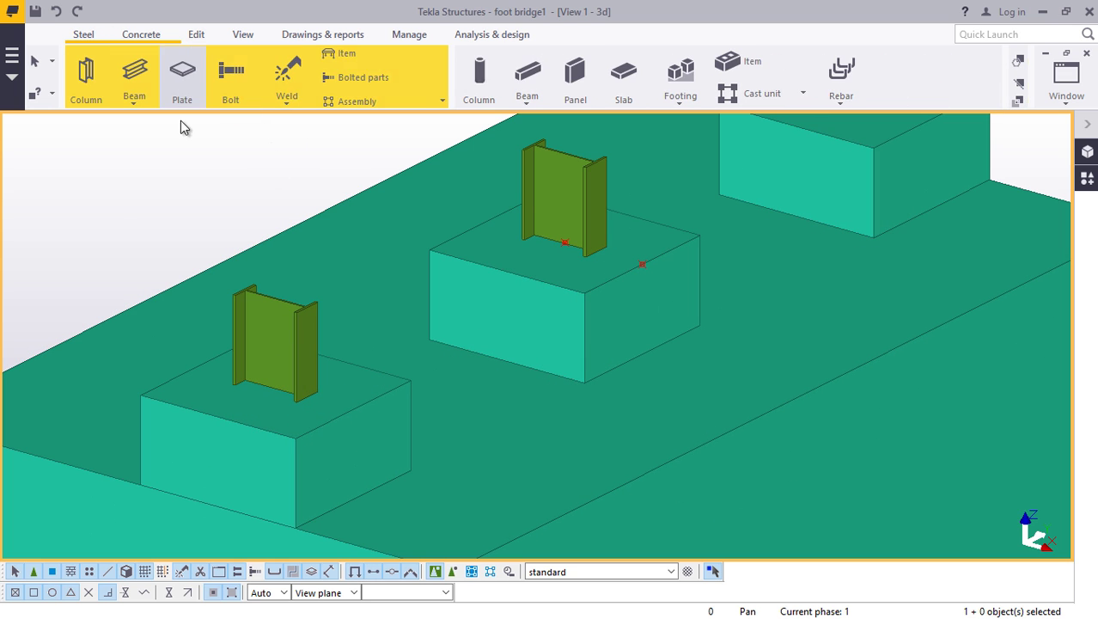
left_click(137, 103)
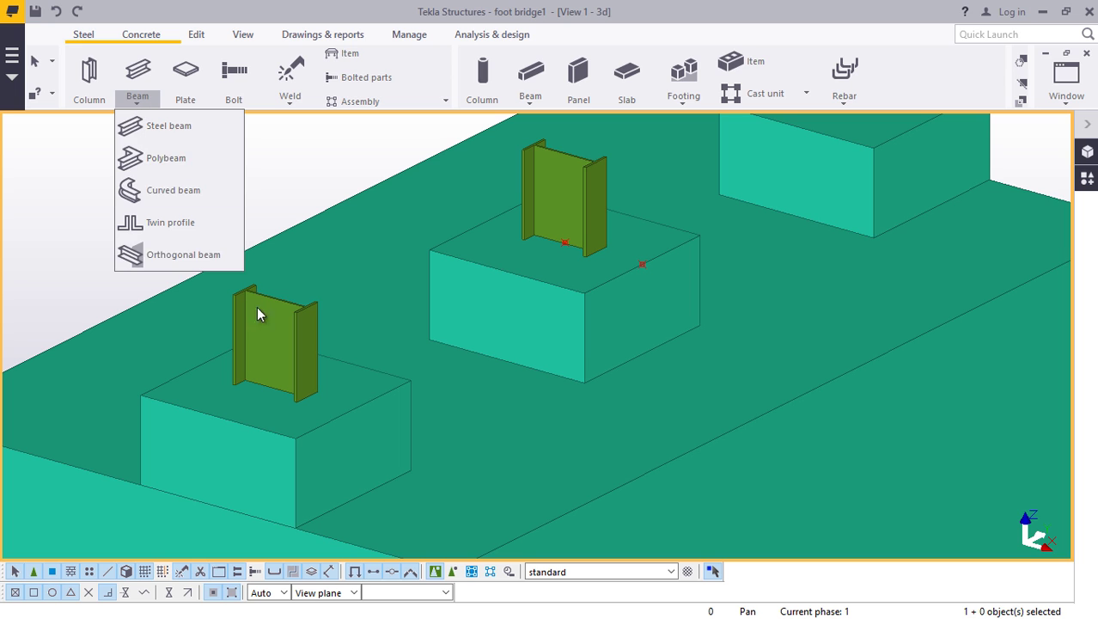
left_click(146, 125)
scroll(312, 289, "up", 8)
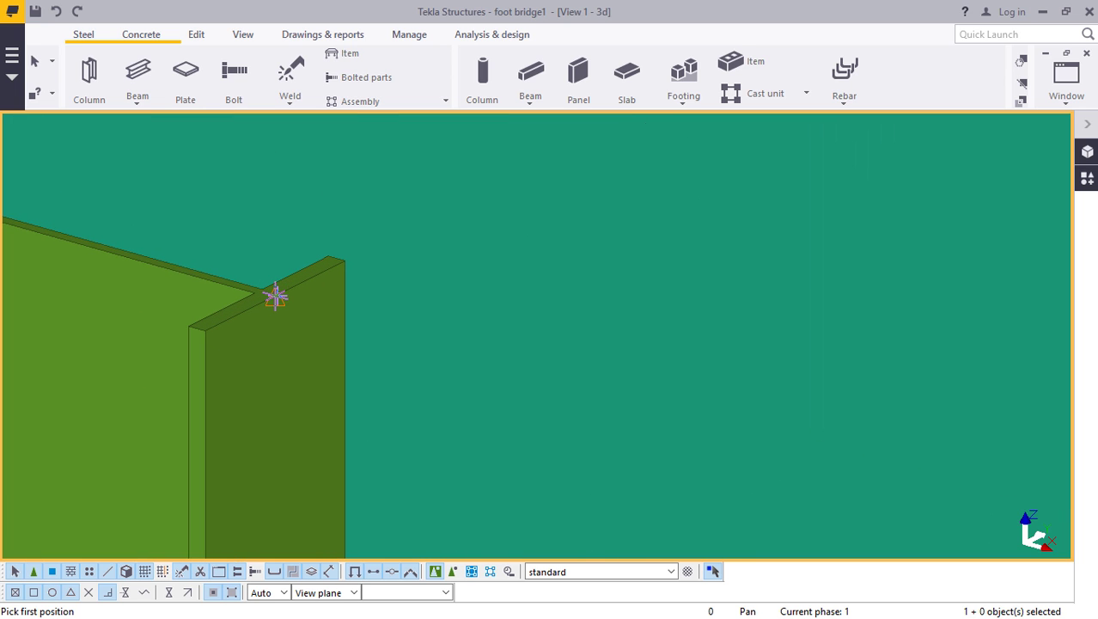
scroll(279, 296, "up", 6)
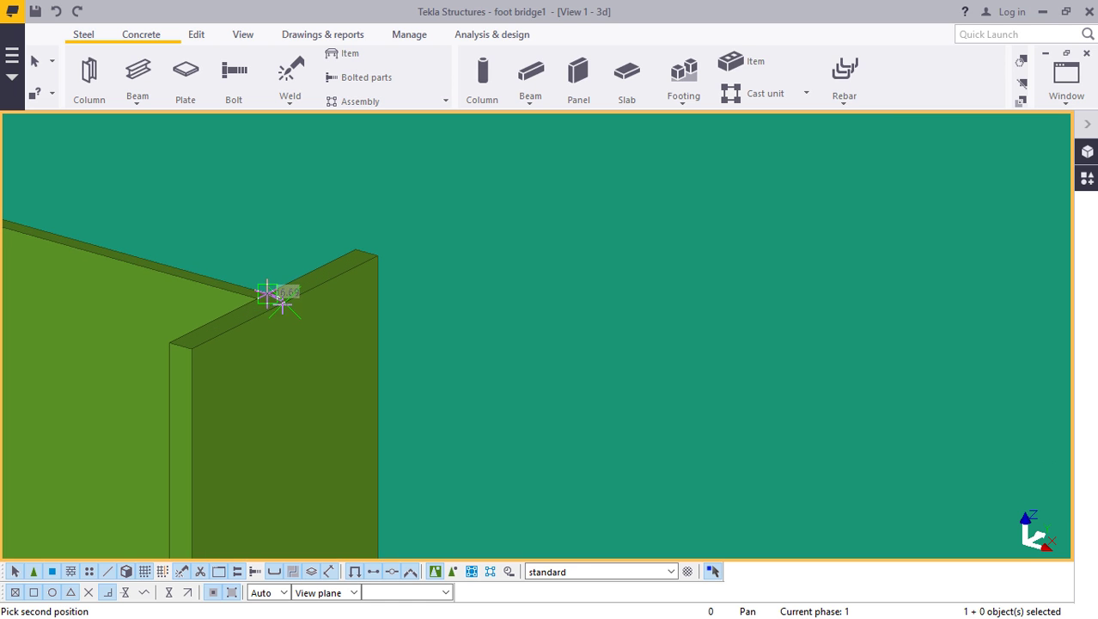
scroll(301, 284, "up", 3)
scroll(242, 318, "down", 6)
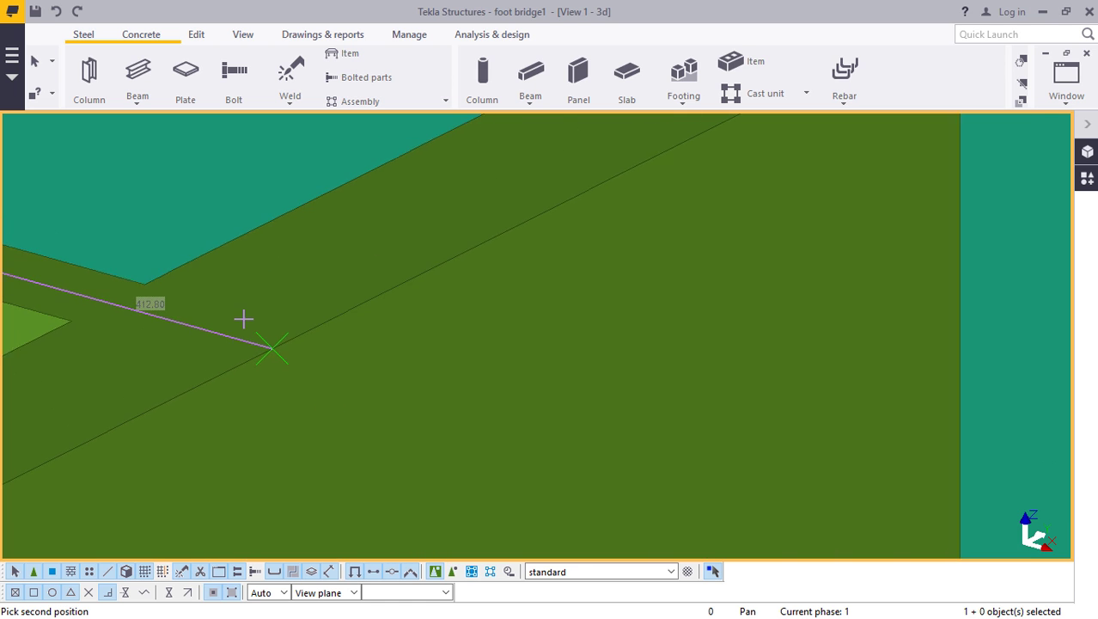
scroll(219, 310, "down", 10)
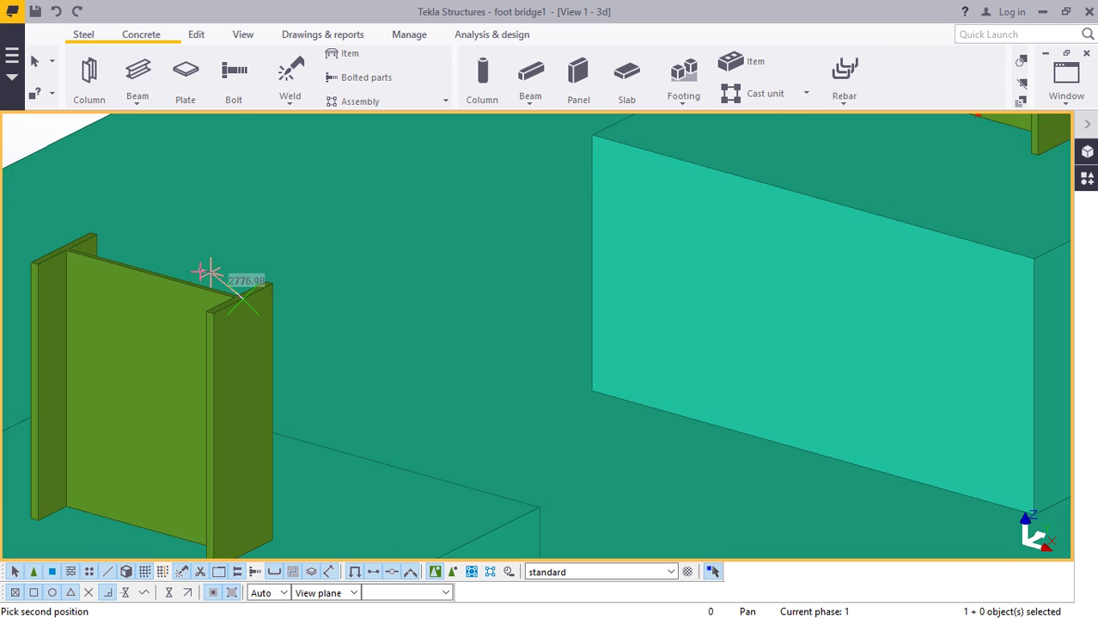
scroll(179, 274, "down", 10)
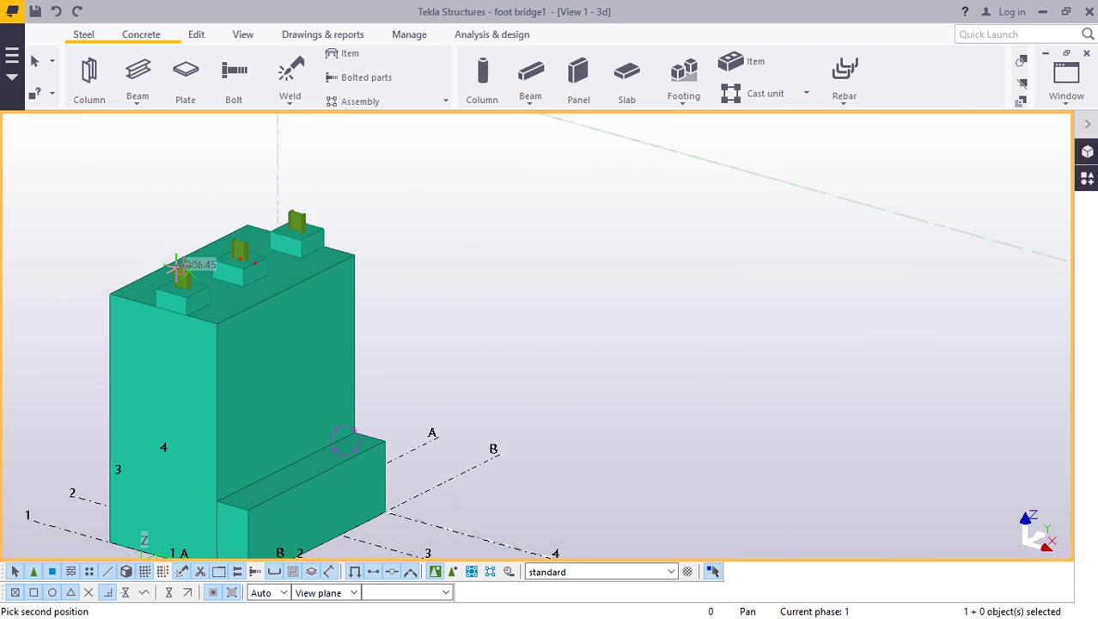
scroll(682, 380, "up", 8)
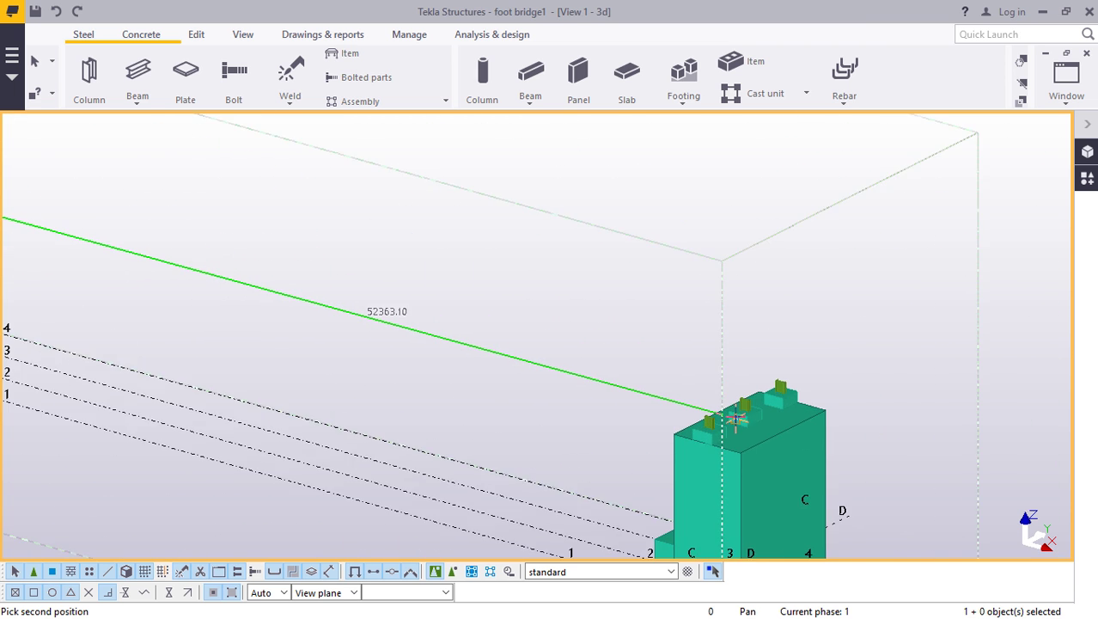
scroll(686, 416, "up", 10)
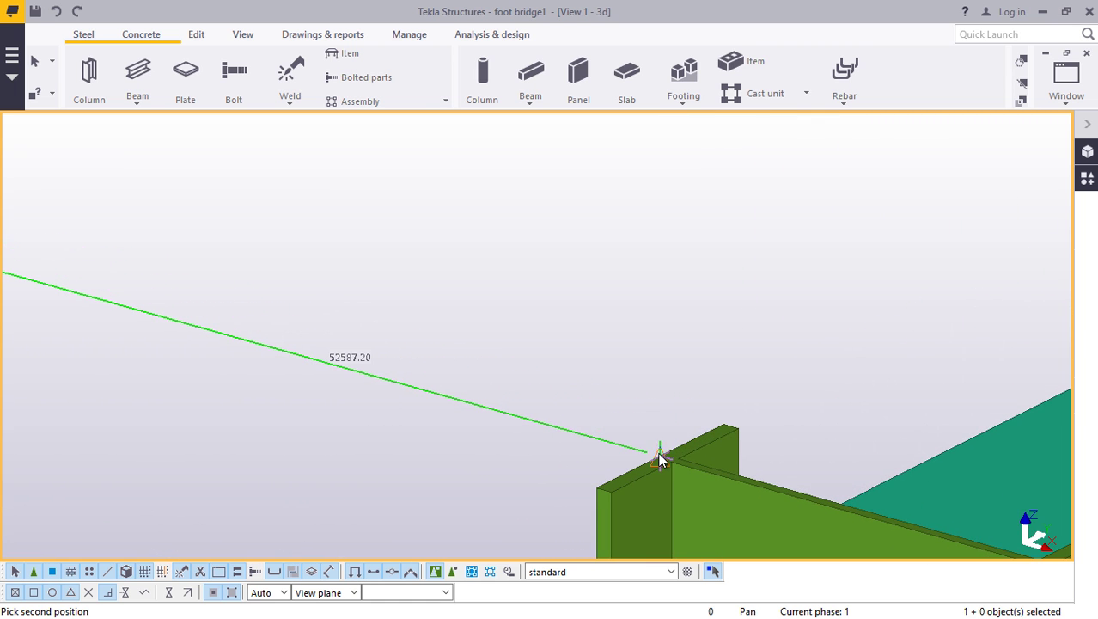
left_click(658, 453)
right_click(660, 455)
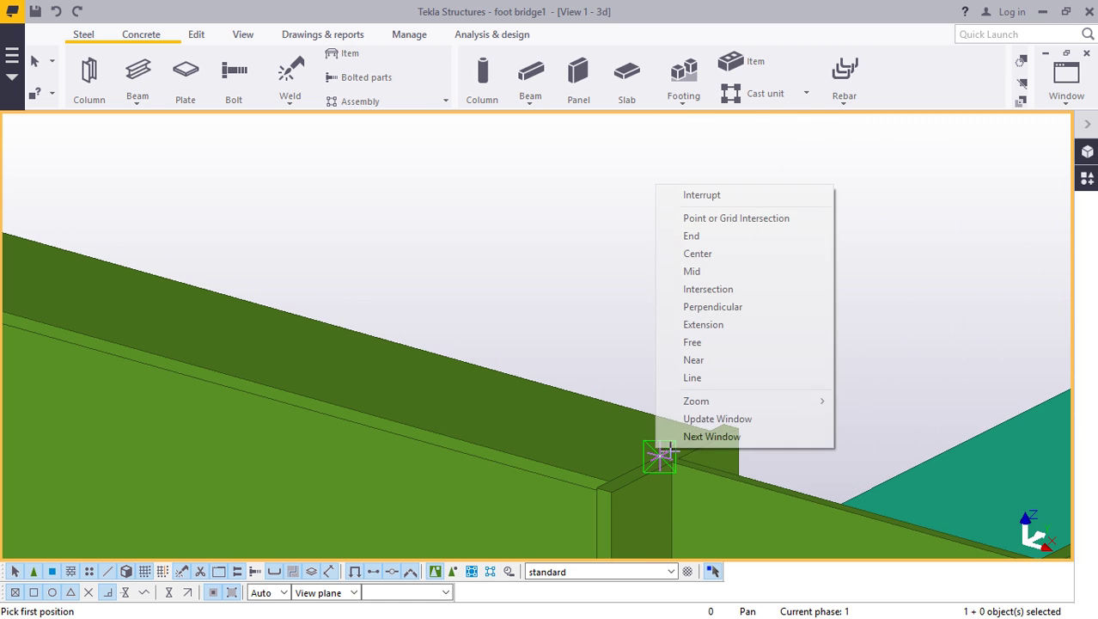
left_click(684, 196)
- Examine the new long beam and how it meets the outer supports on both foundations
left_click(242, 35)
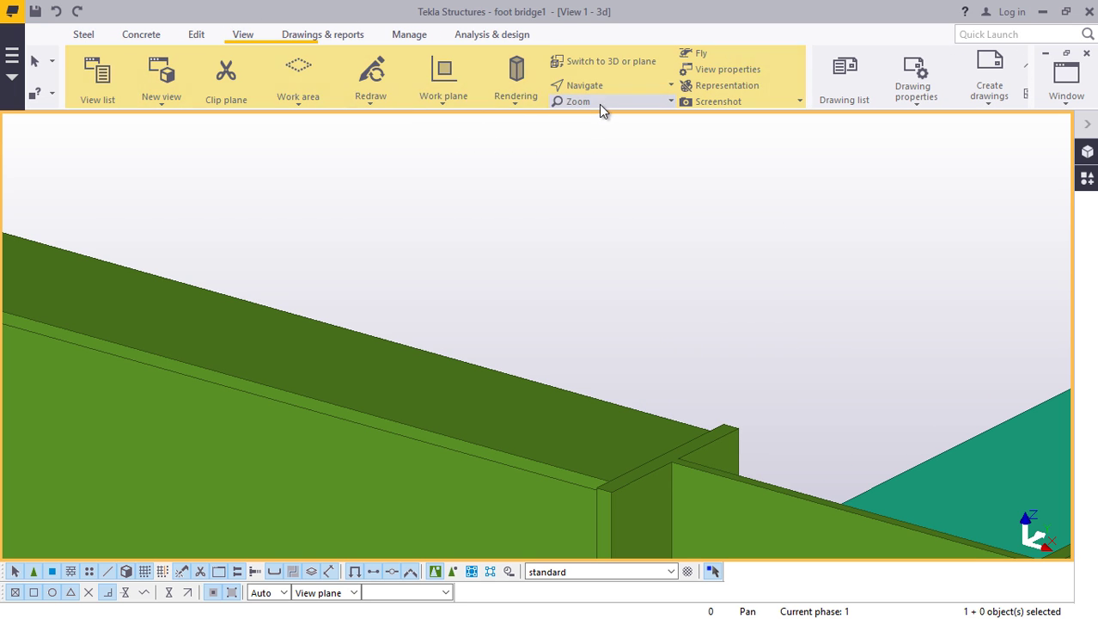
left_click(598, 86)
left_click(611, 111)
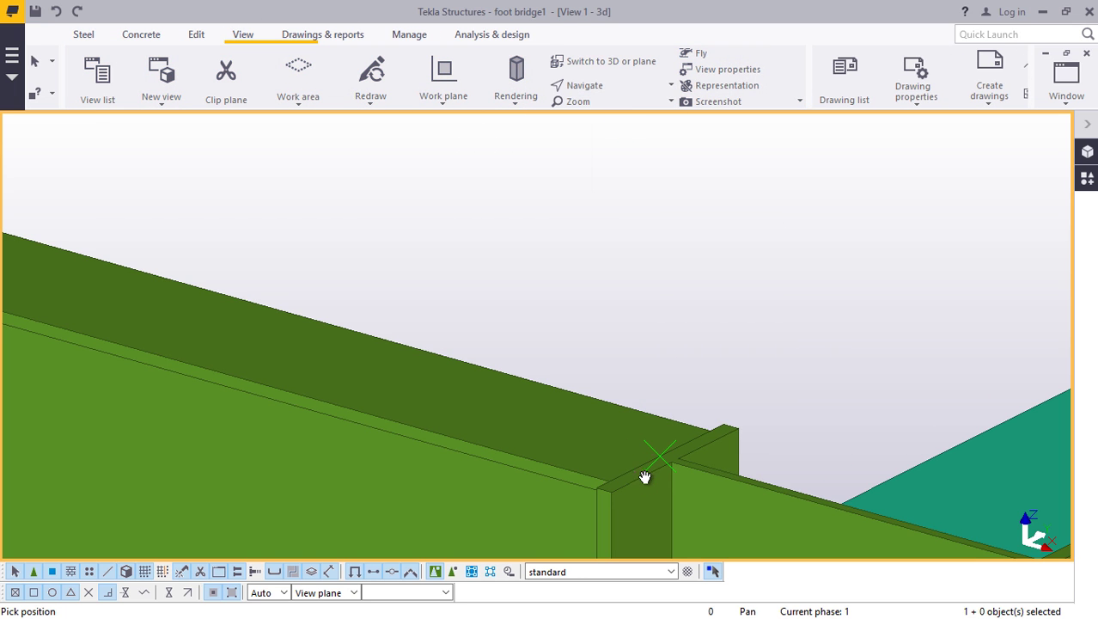
left_click_drag(641, 475, 637, 399)
scroll(762, 380, "down", 10)
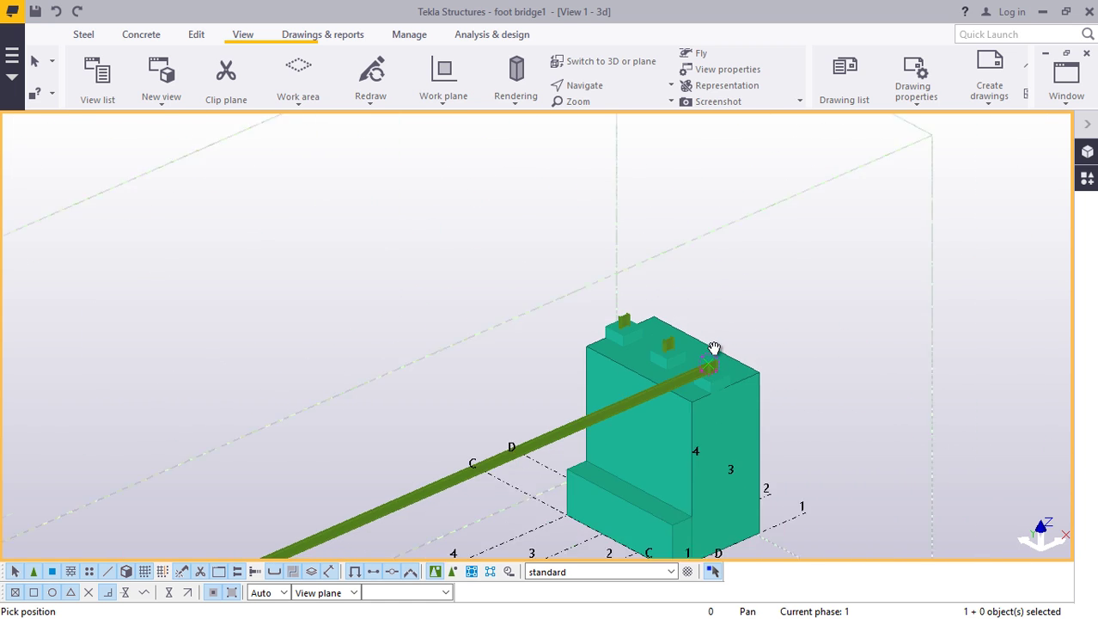
scroll(708, 334, "down", 6)
left_click_drag(448, 451, 324, 459)
scroll(409, 359, "up", 4)
scroll(410, 360, "up", 10)
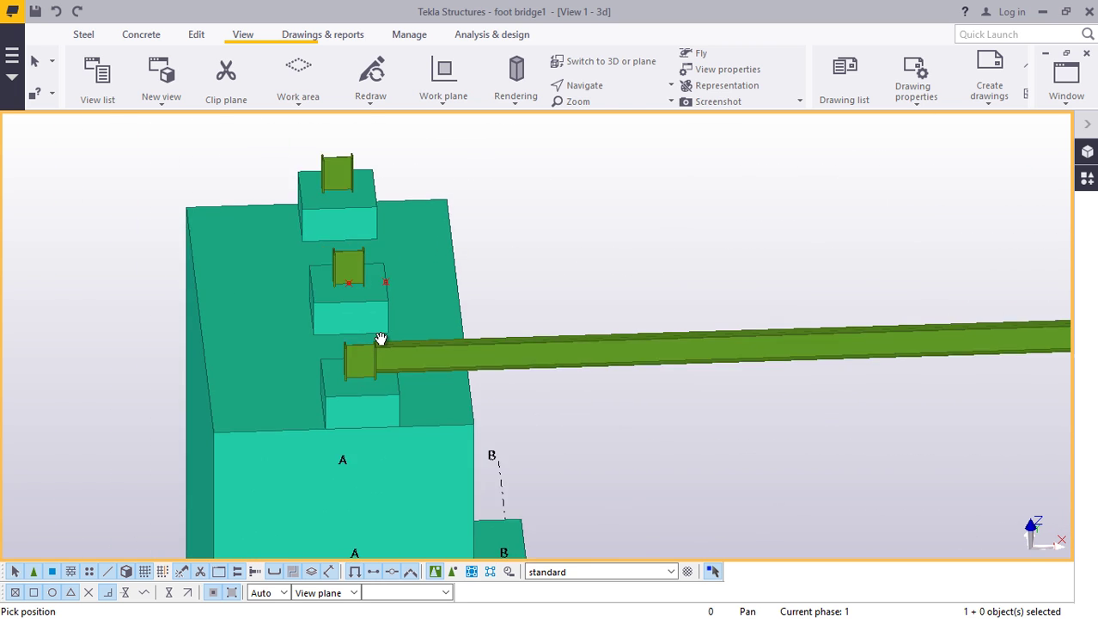
scroll(388, 341, "up", 3)
- Examine up close the junction between the long beam's end and the outer support's flange
left_click(581, 86)
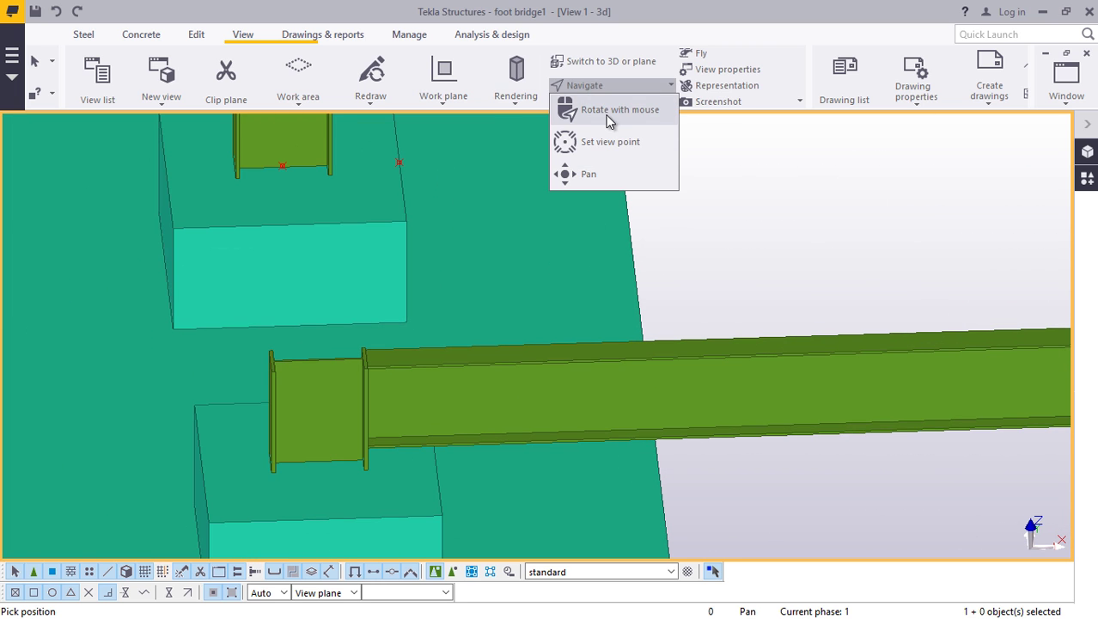
left_click(612, 117)
mouse_move(422, 344)
left_mouse_down()
mouse_move(382, 367)
mouse_move(192, 368)
mouse_move(326, 351)
mouse_move(367, 362)
left_mouse_up()
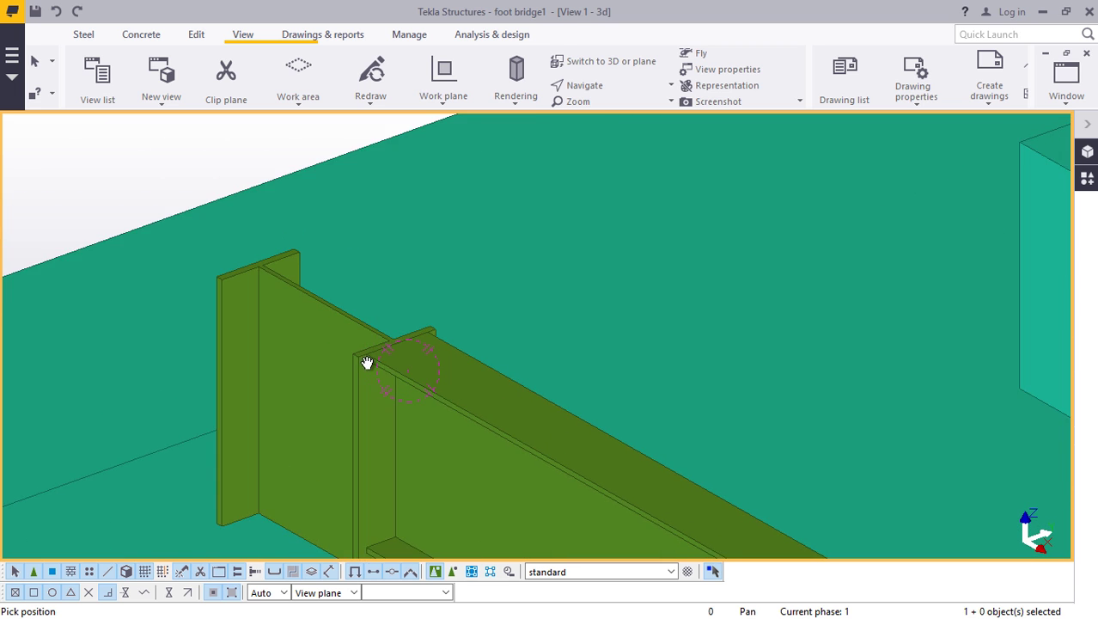
scroll(367, 363, "up", 6)
right_click(413, 349)
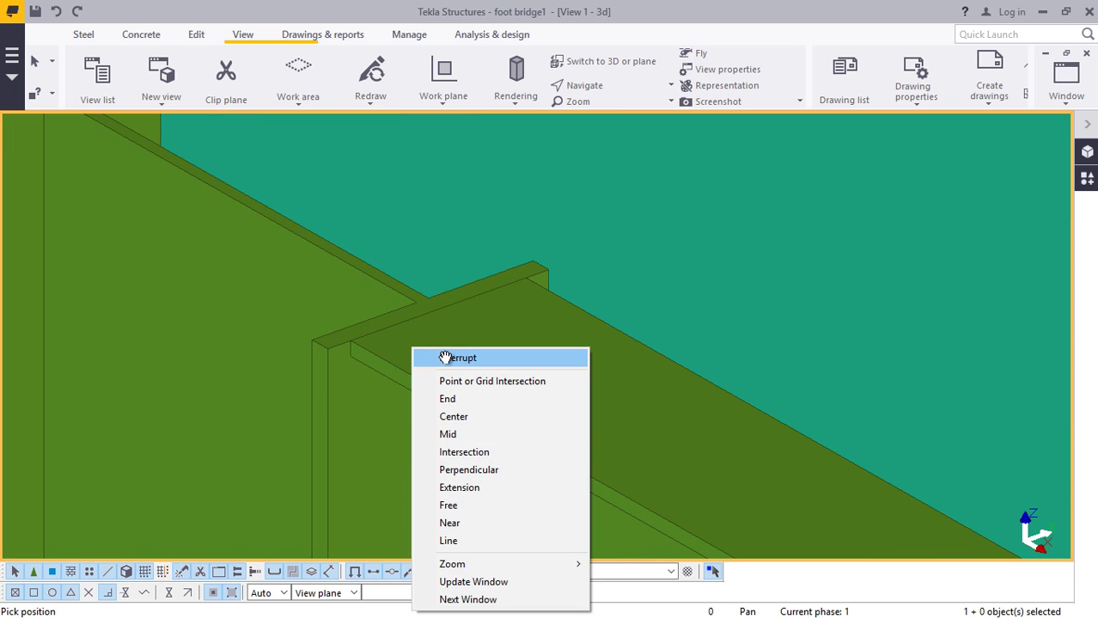
left_click(446, 357)
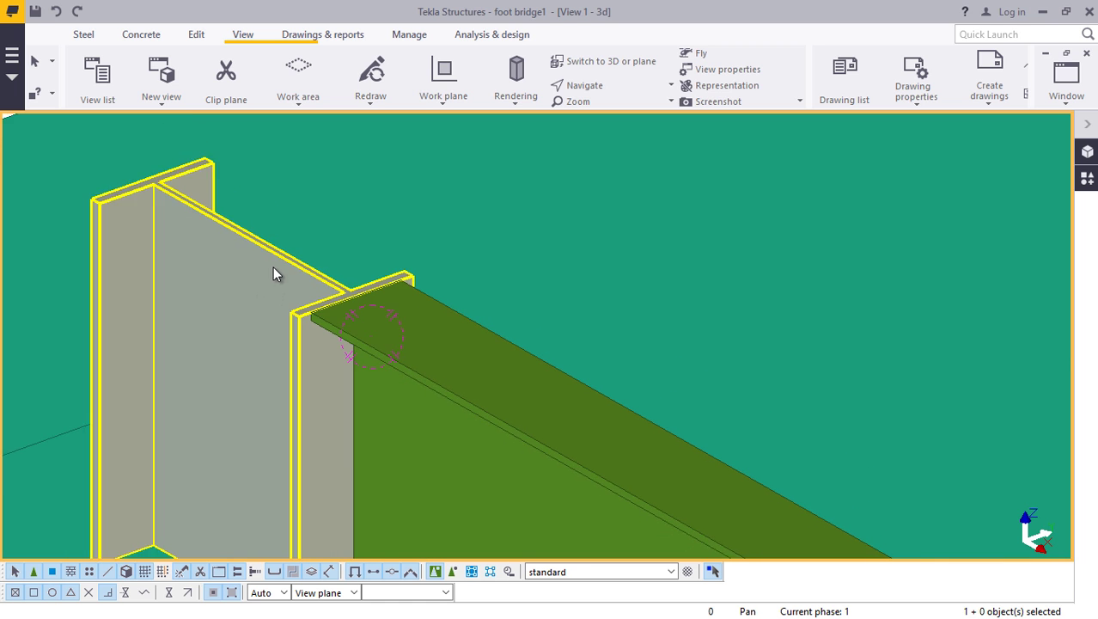
scroll(275, 267, "down", 2)
scroll(334, 302, "up", 5)
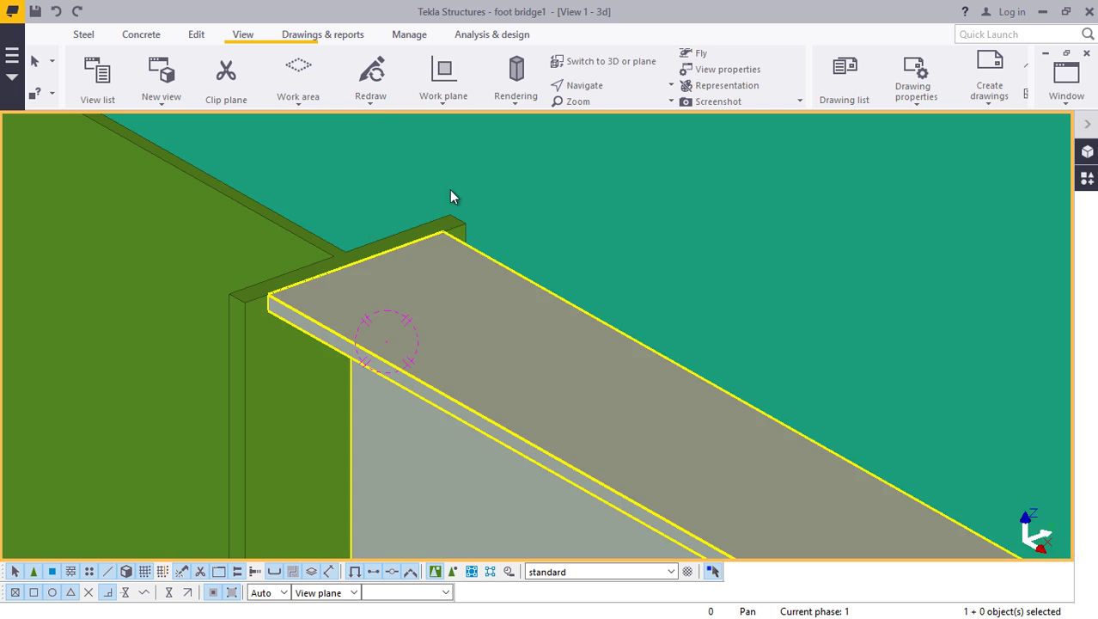
scroll(369, 254, "down", 4)
scroll(378, 248, "down", 1)
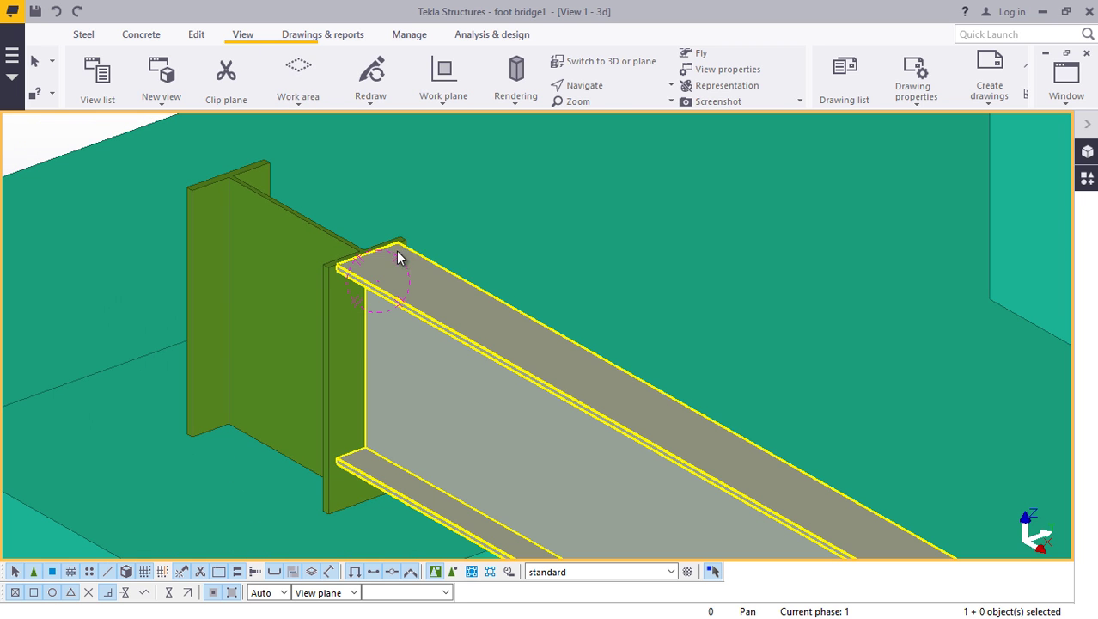
scroll(415, 266, "up", 2)
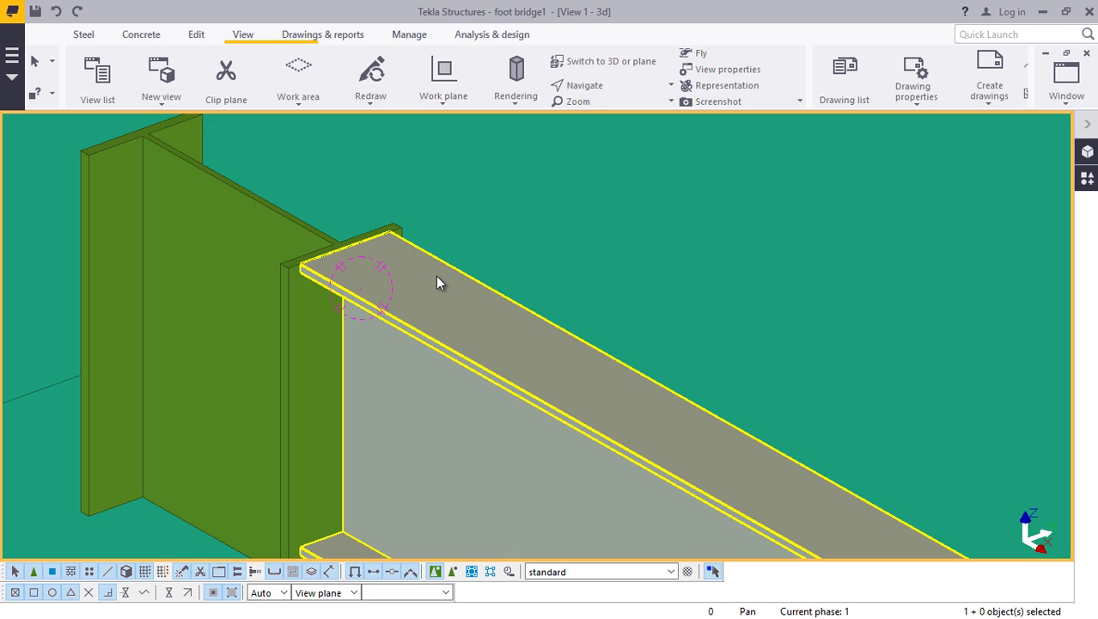
scroll(385, 270, "down", 2)
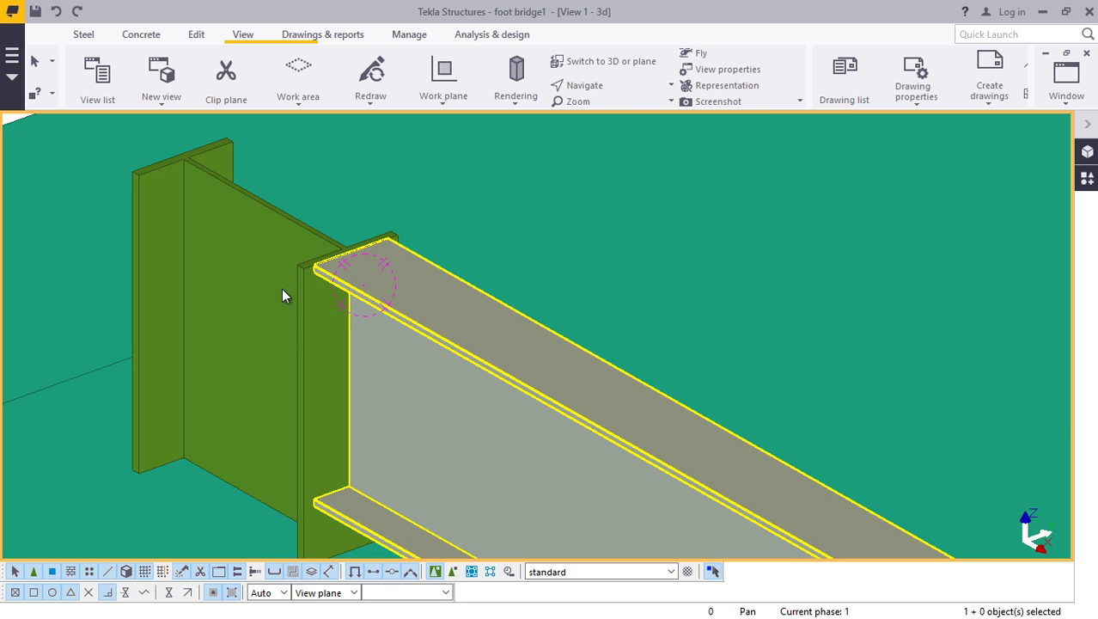
scroll(282, 294, "down", 5)
scroll(361, 300, "down", 6)
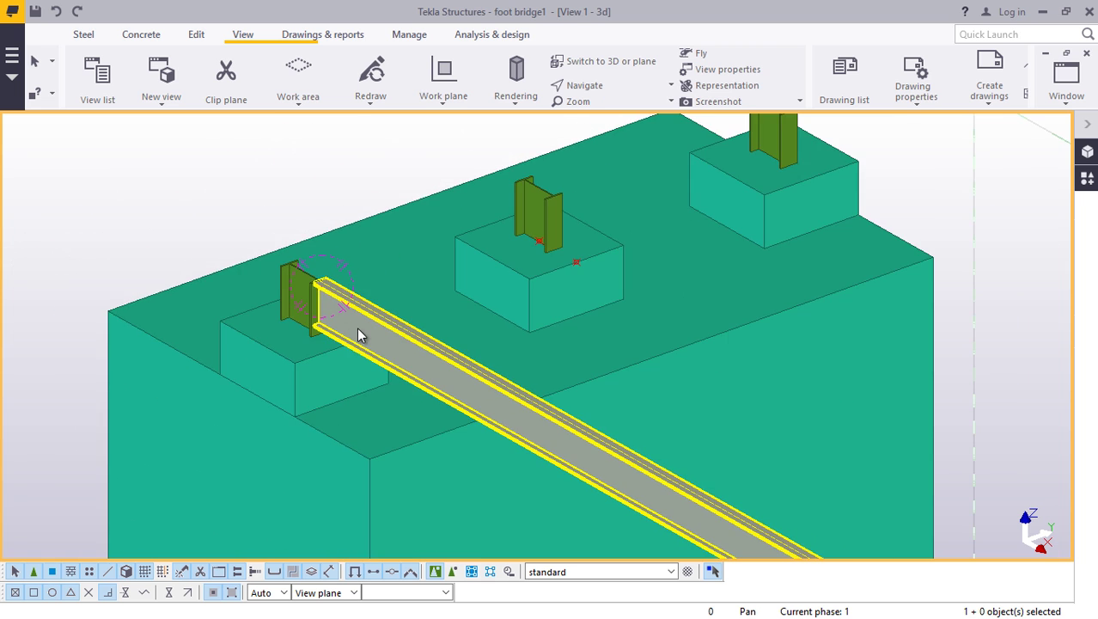
scroll(298, 302, "down", 5)
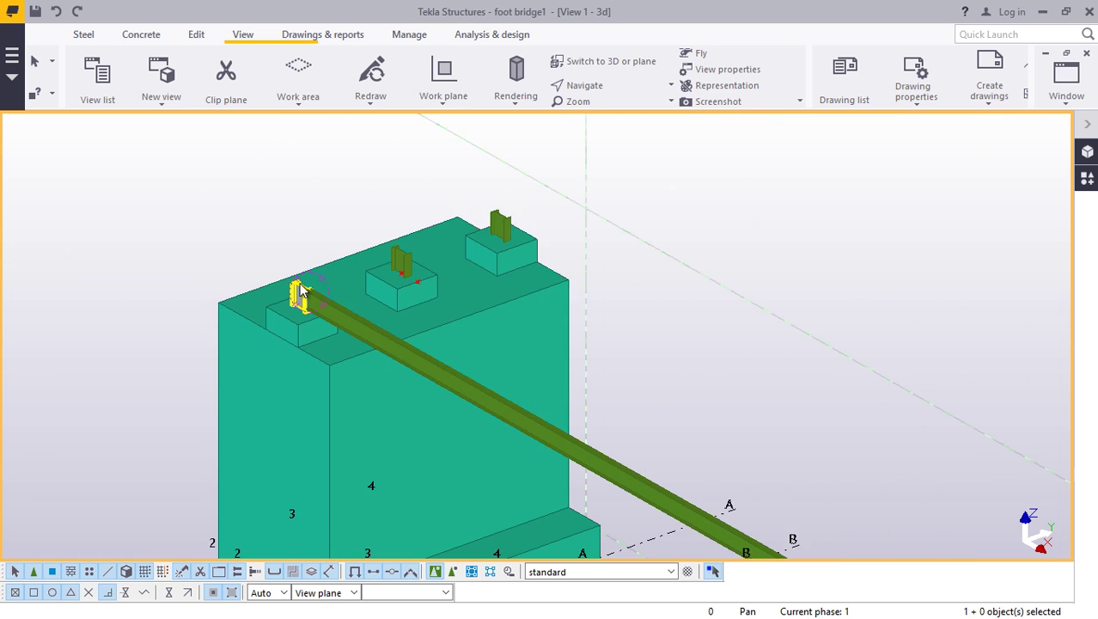
scroll(320, 303, "up", 10)
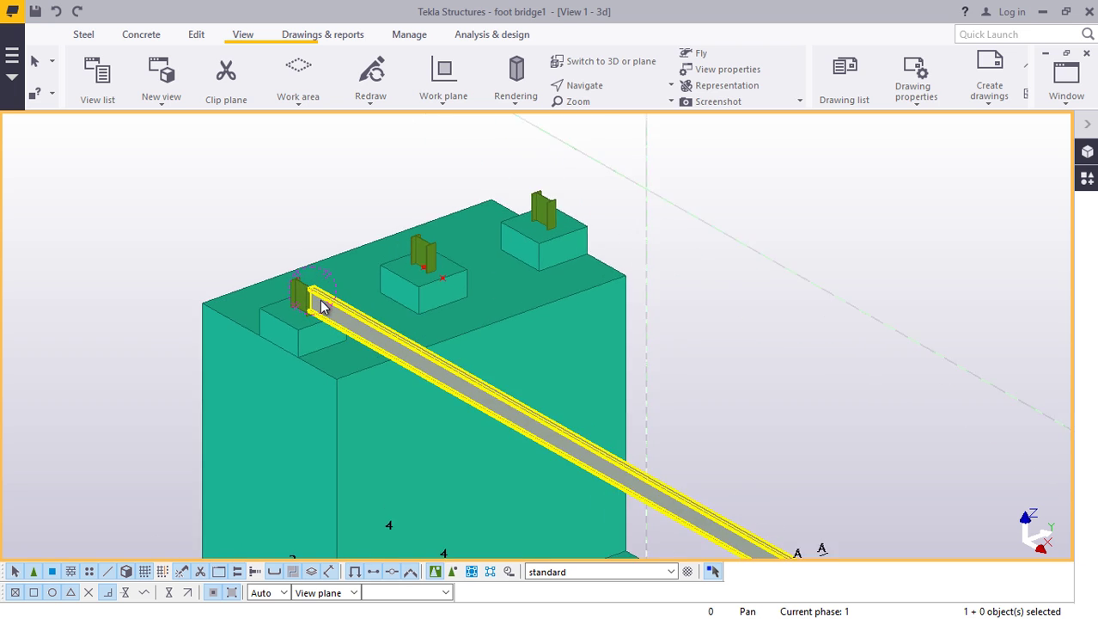
scroll(314, 305, "up", 5)
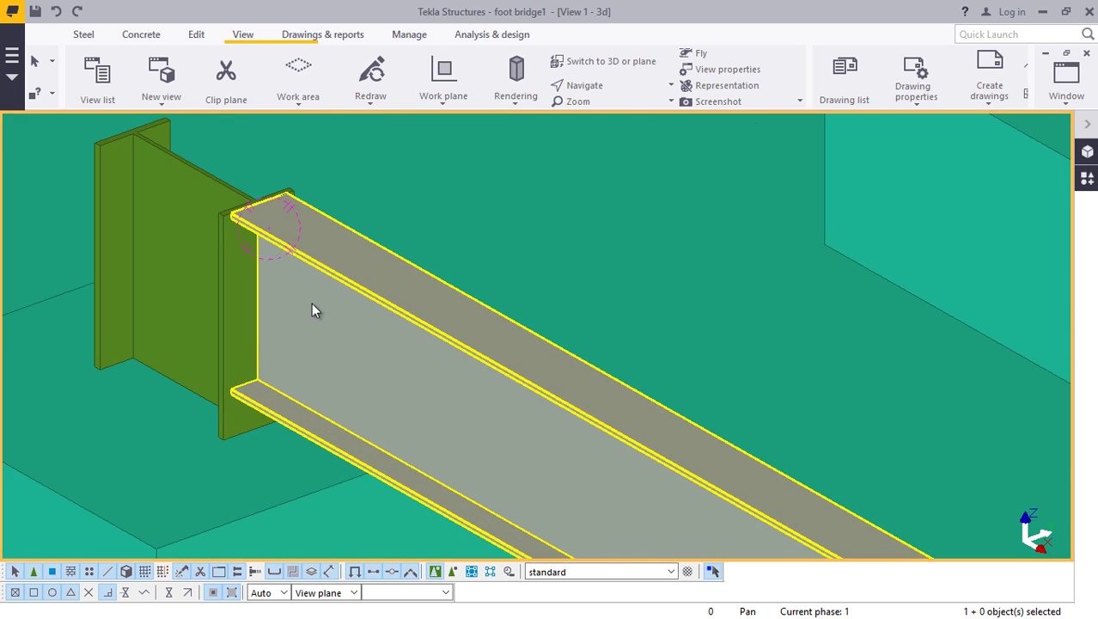
scroll(311, 302, "down", 3)
scroll(311, 260, "up", 5)
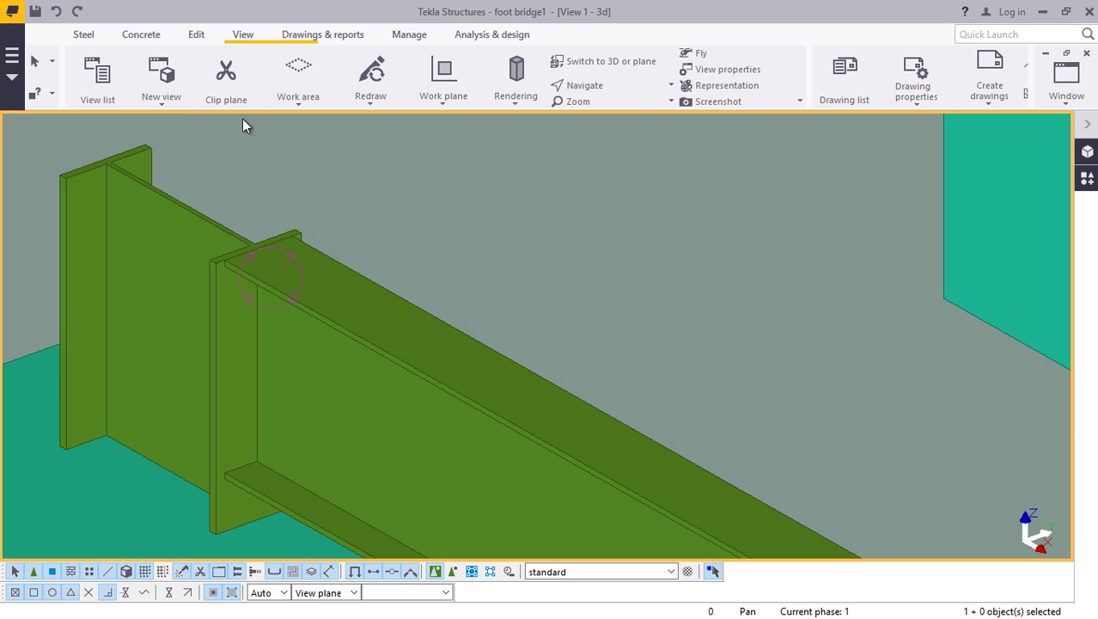
- Create a 6000 mm long steel beam from the top corner of the outer support's inner flange, running towards the opposite foundation
left_click(83, 36)
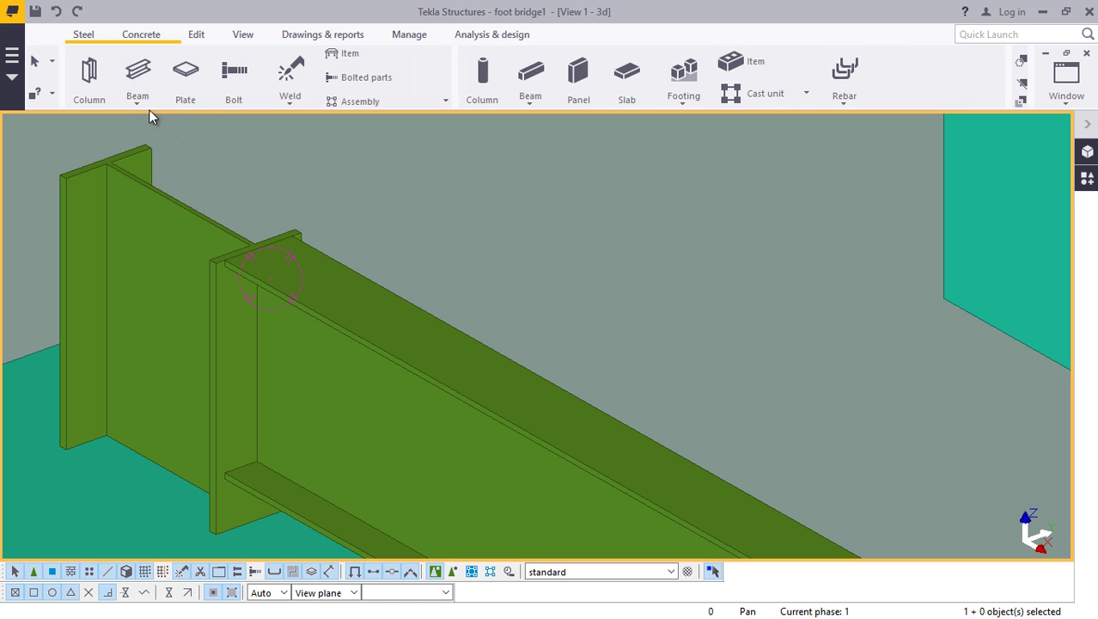
left_click(138, 104)
left_click(151, 130)
scroll(226, 241, "up", 4)
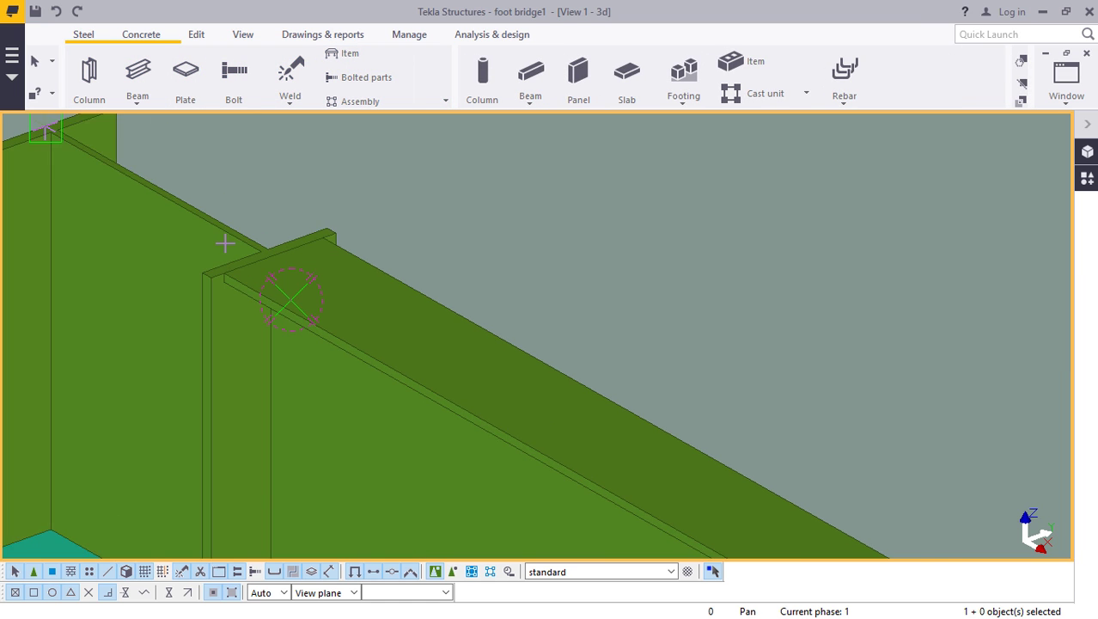
scroll(238, 284, "up", 6)
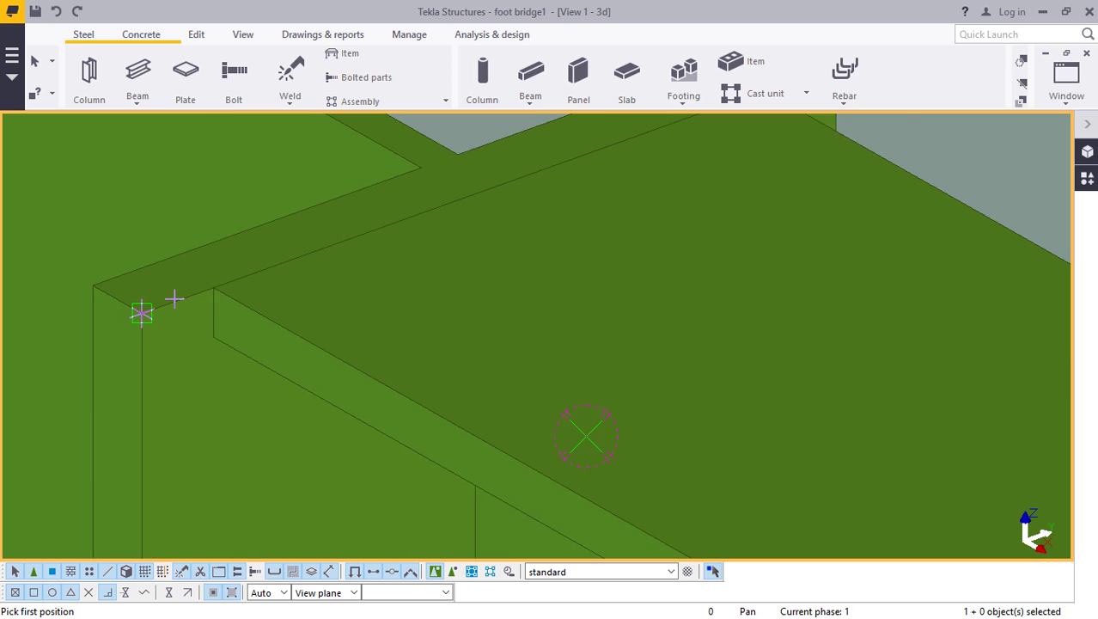
scroll(66, 285, "up", 3)
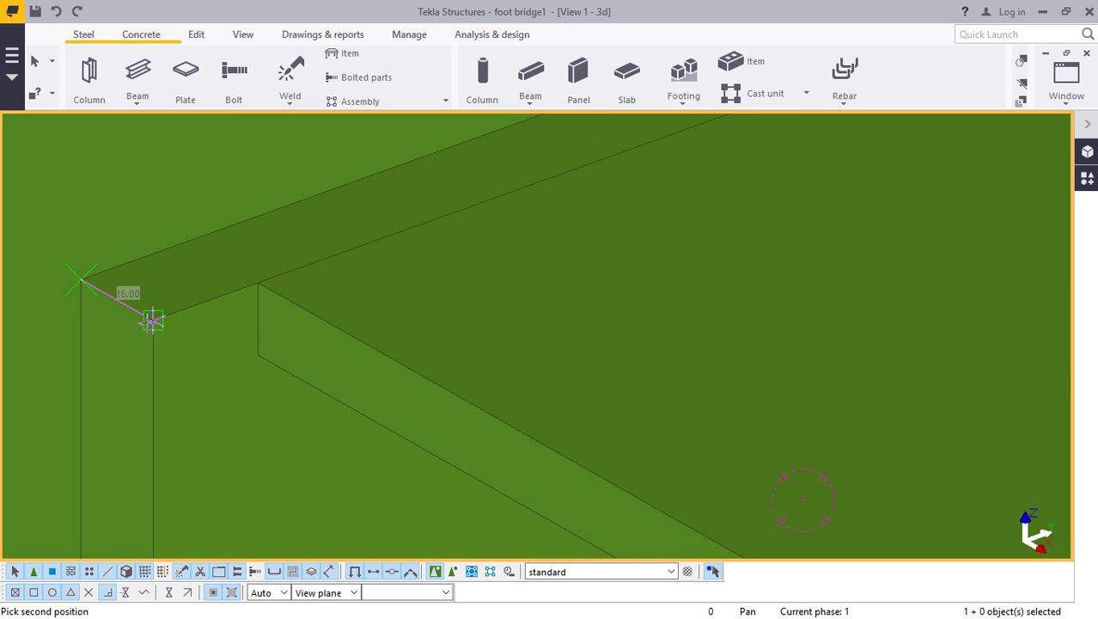
type("600")
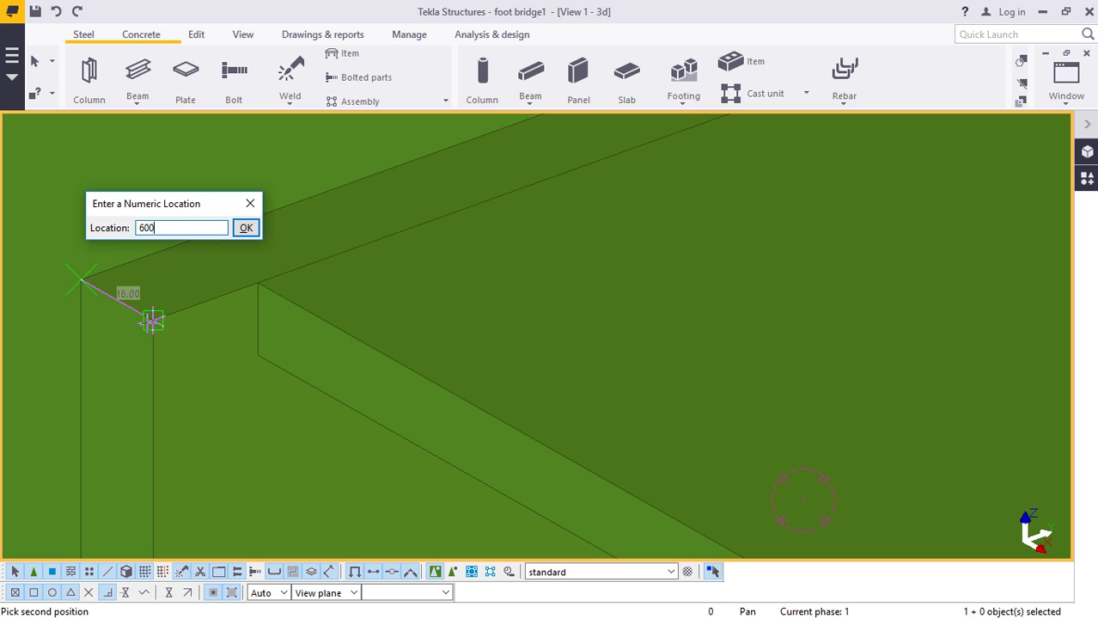
type("0")
key("Return")
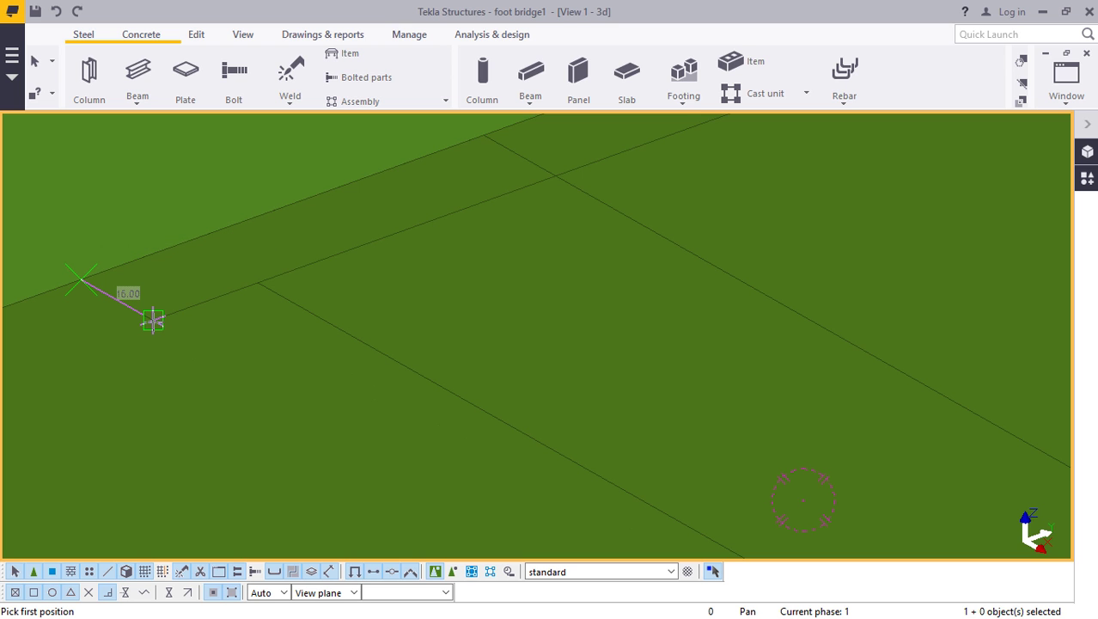
scroll(416, 267, "down", 2)
scroll(404, 265, "down", 8)
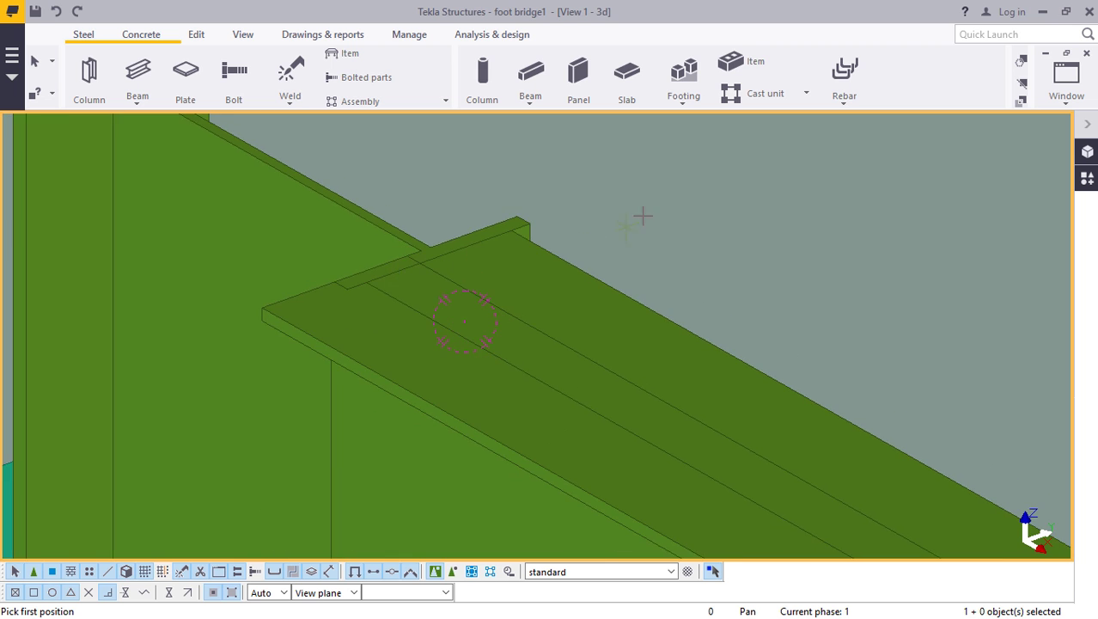
right_click(224, 151)
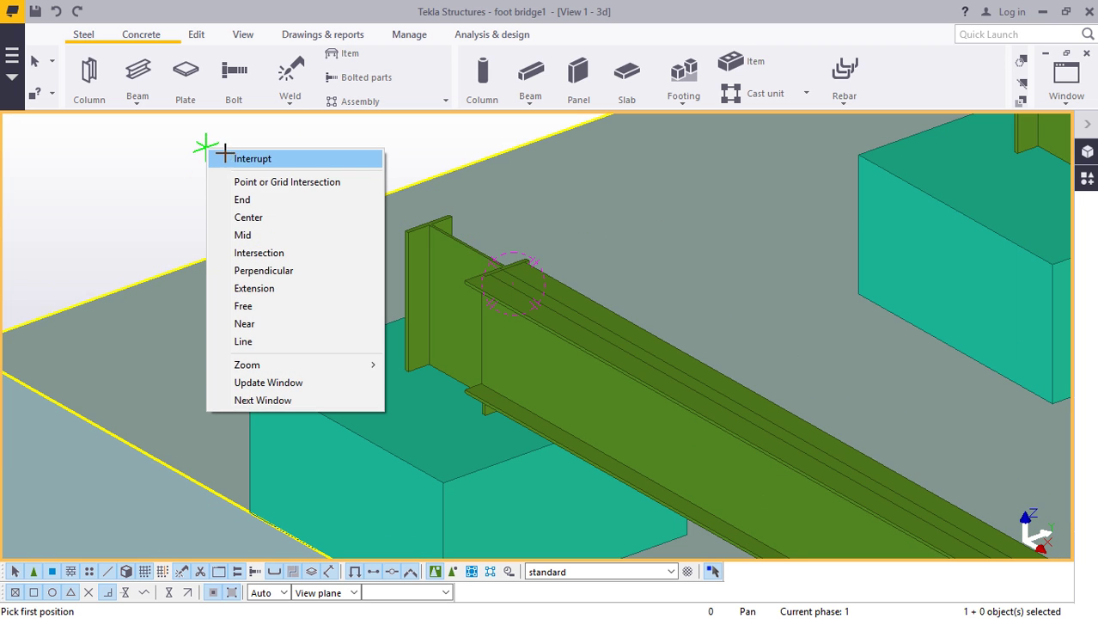
left_click(237, 155)
- Delete the full-span beam that overlaps the new 6000 mm beam at the outer support
left_click(616, 407)
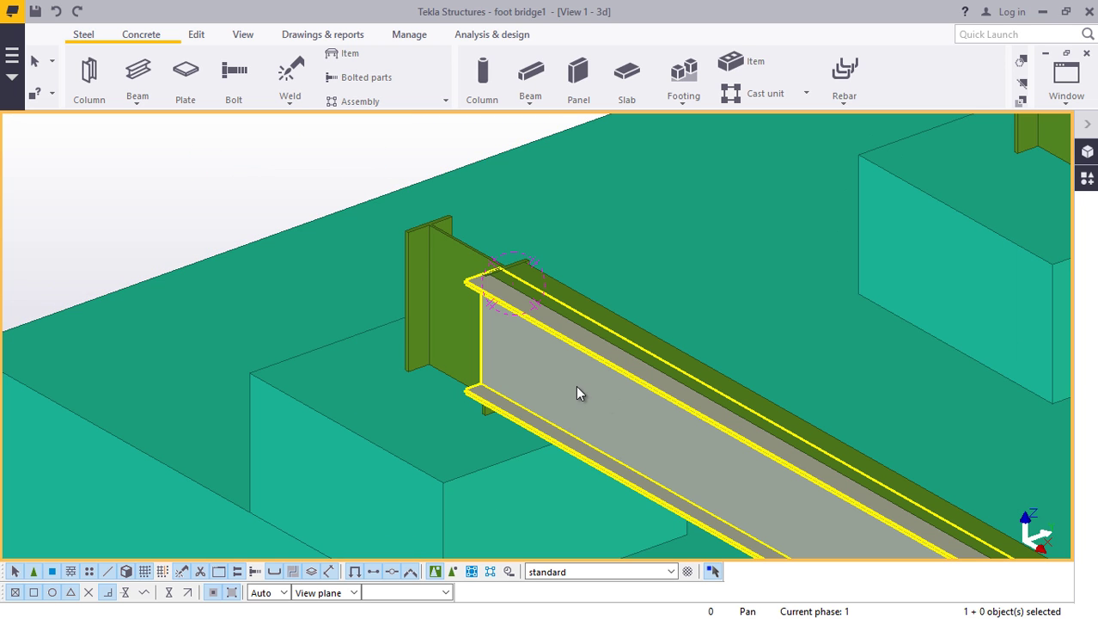
scroll(608, 319, "up", 5)
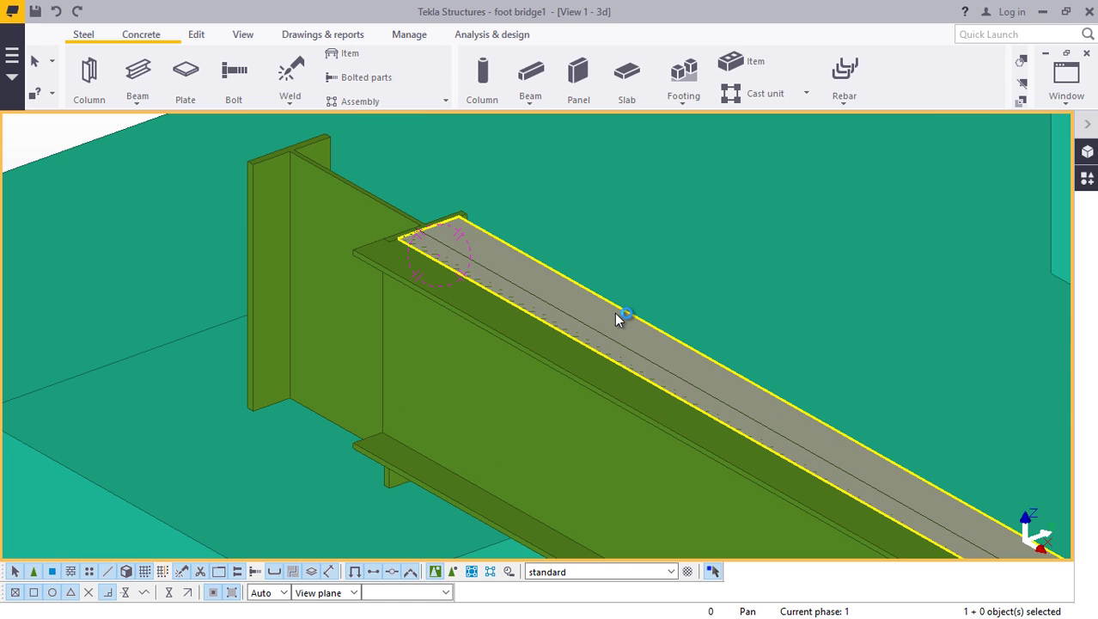
right_click(615, 317)
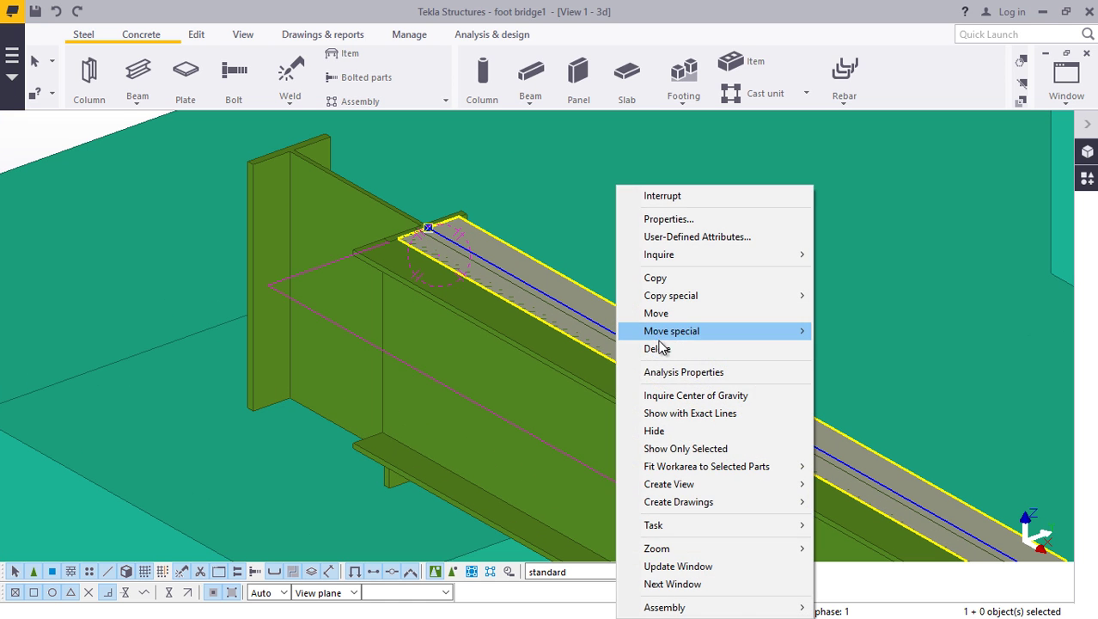
left_click(657, 348)
- Move the 6000 mm beam from its top end point to the top midpoint of the outer support's inner flange face
scroll(430, 257, "up", 5)
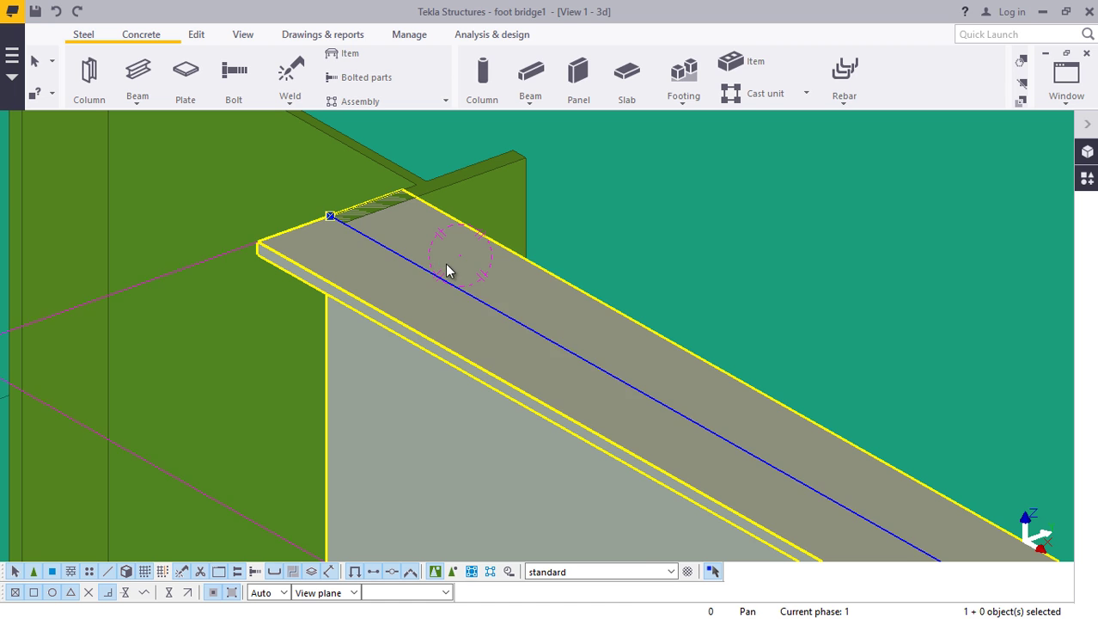
right_click(446, 270)
left_click(503, 312)
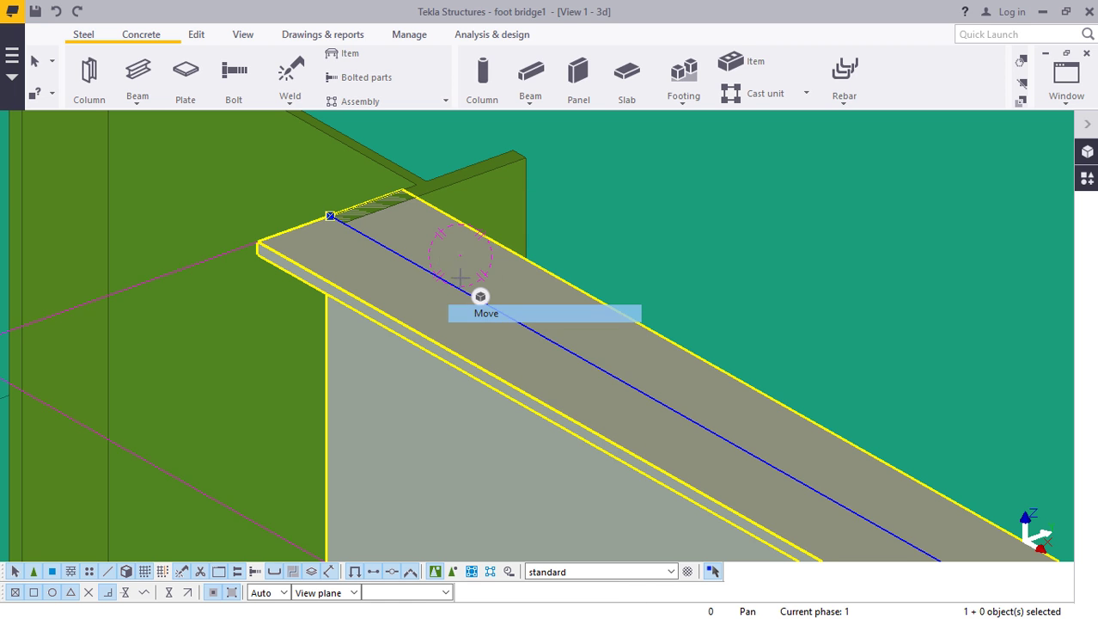
scroll(332, 219, "up", 6)
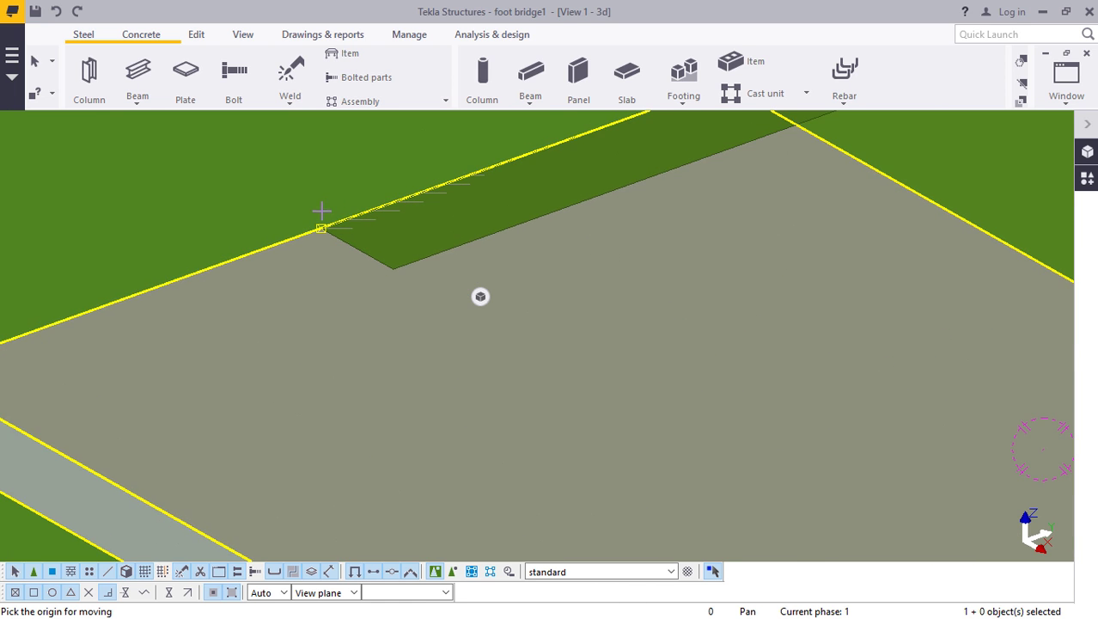
scroll(295, 270, "down", 5)
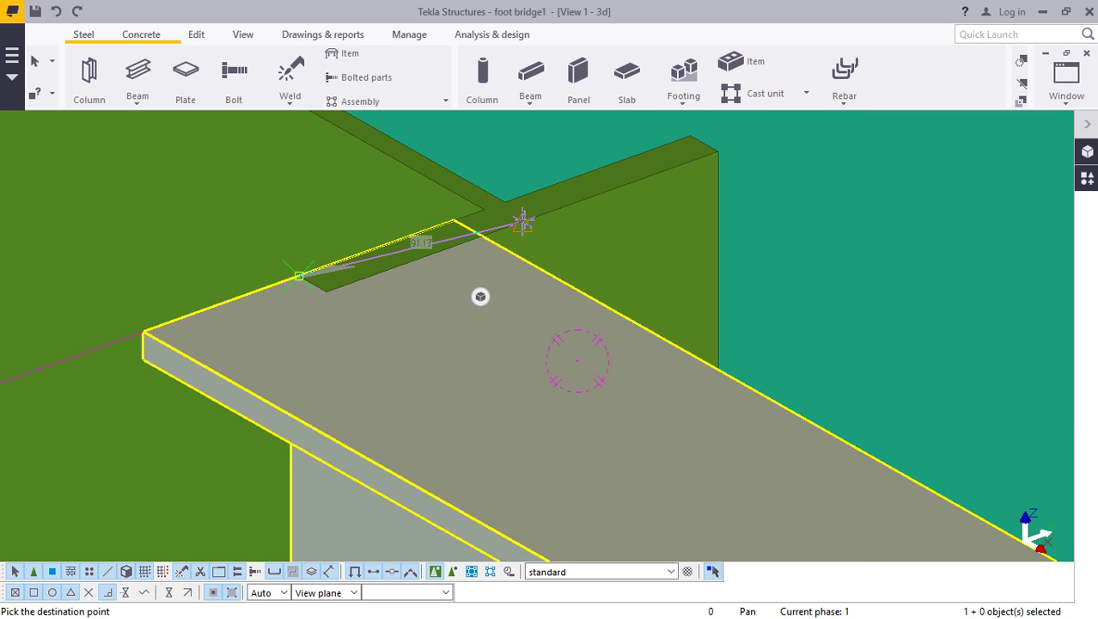
left_click(524, 221)
scroll(364, 216, "up", 4)
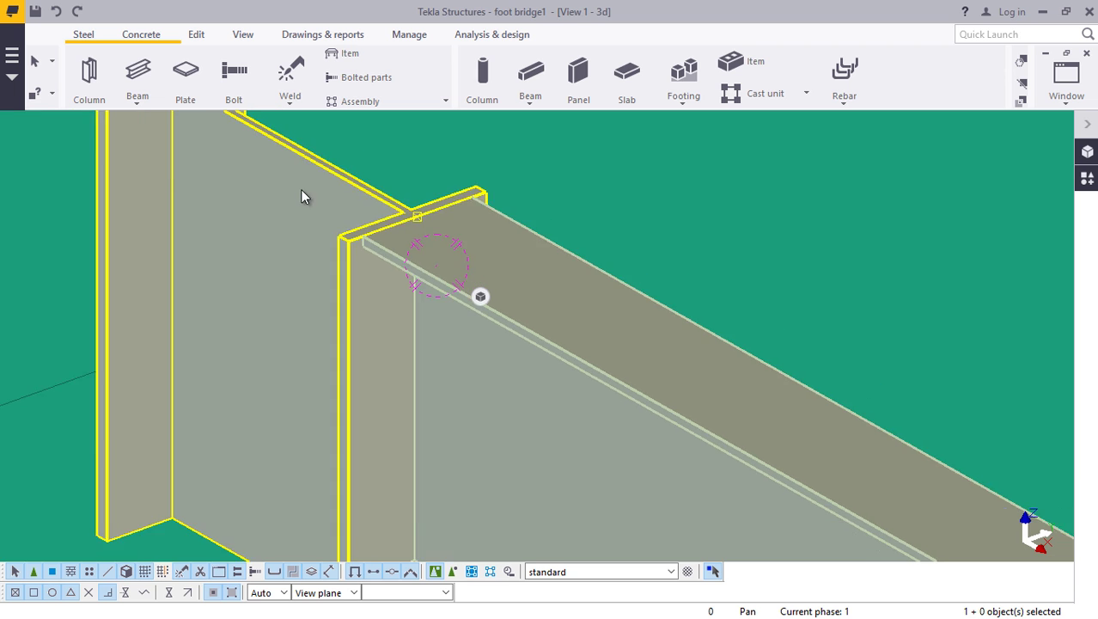
- Copy the 6000 mm beam, taking its top end midpoint at the outer support's flange as the origin
scroll(301, 197, "down", 8)
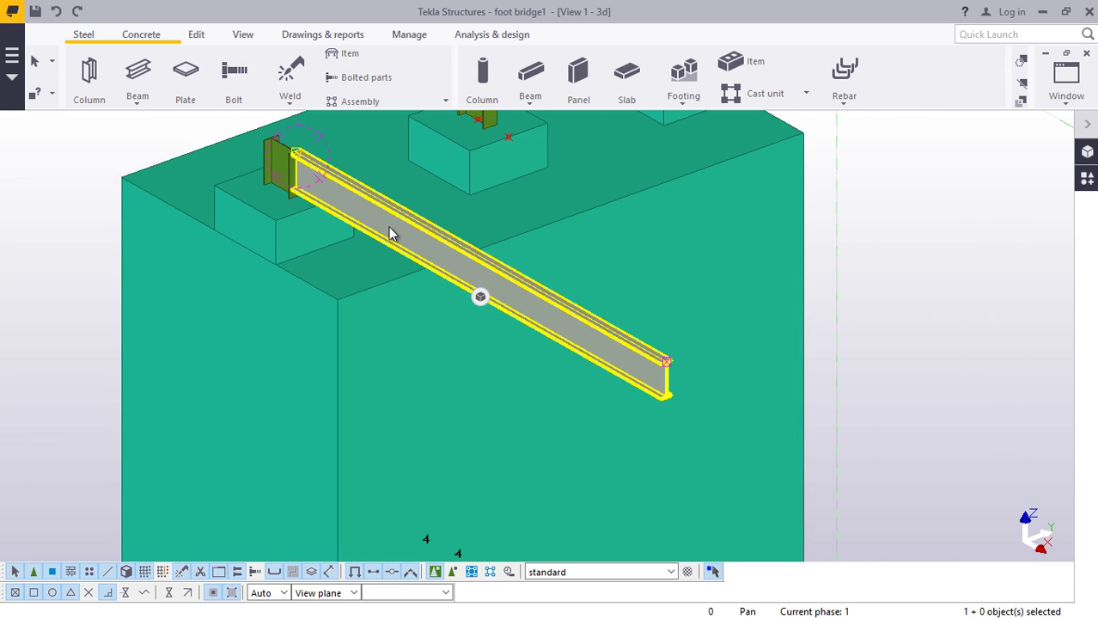
scroll(389, 233, "up", 2)
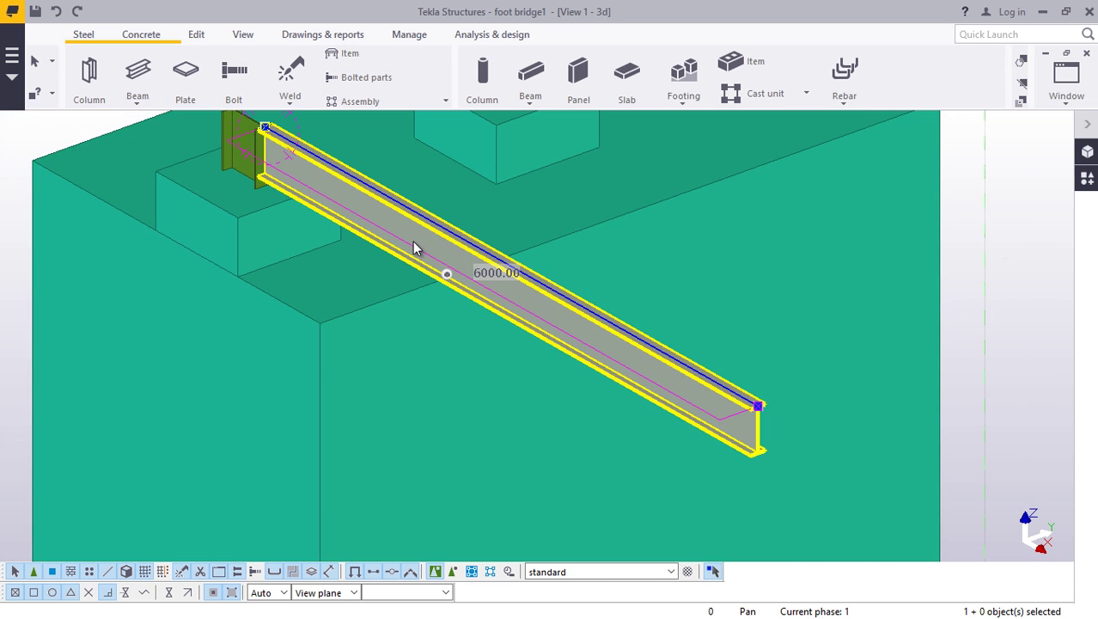
right_click(418, 247)
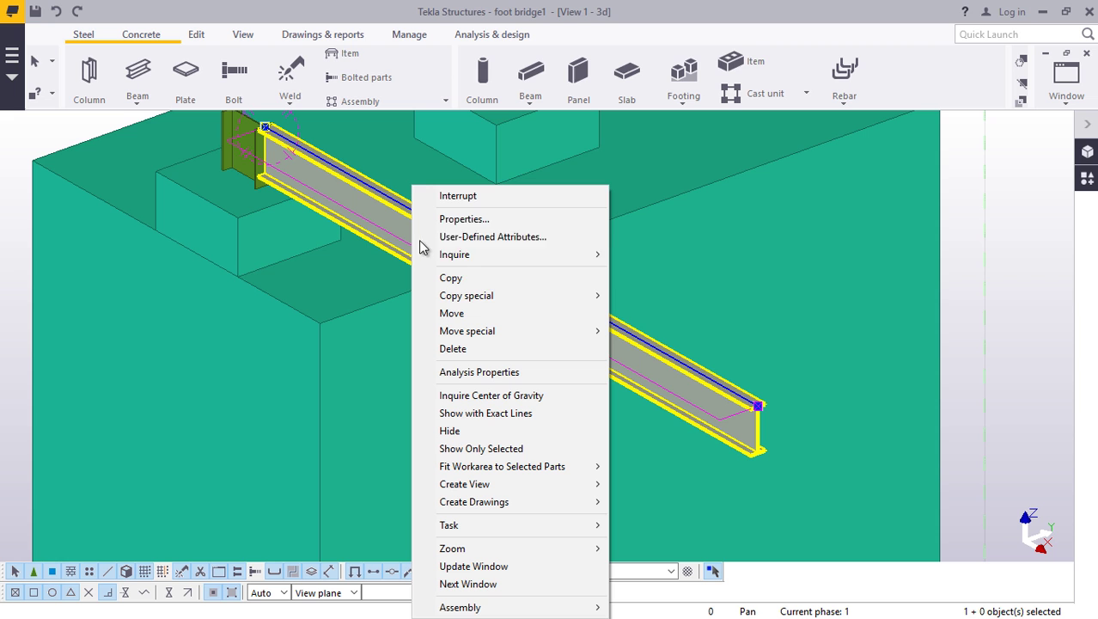
left_click(453, 285)
scroll(446, 273, "up", 2)
scroll(446, 273, "down", 2)
scroll(446, 274, "up", 3)
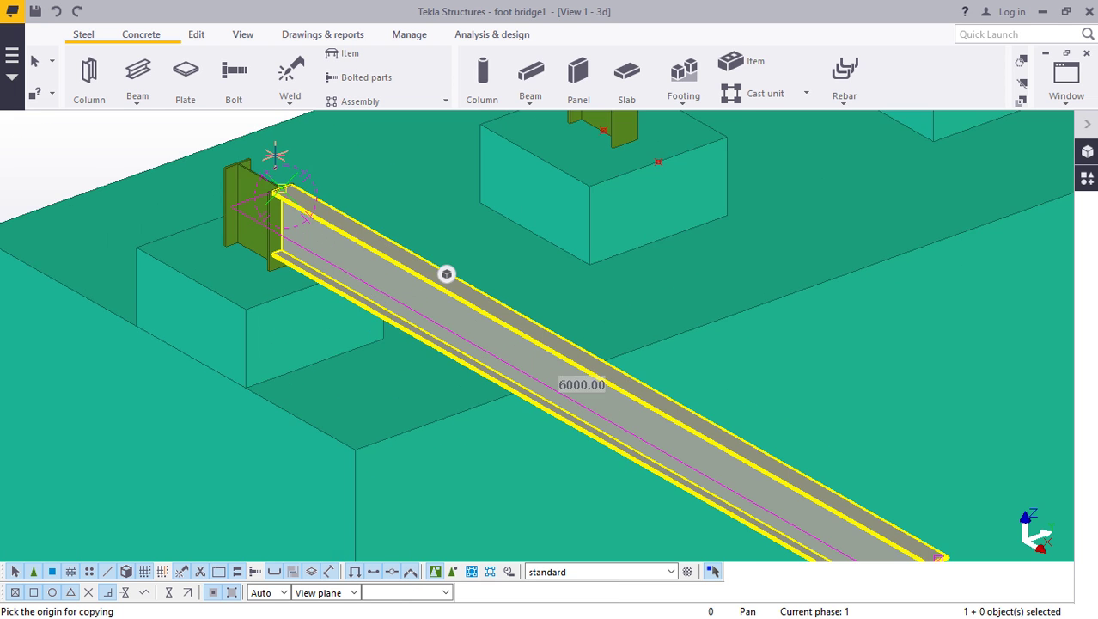
scroll(446, 273, "up", 5)
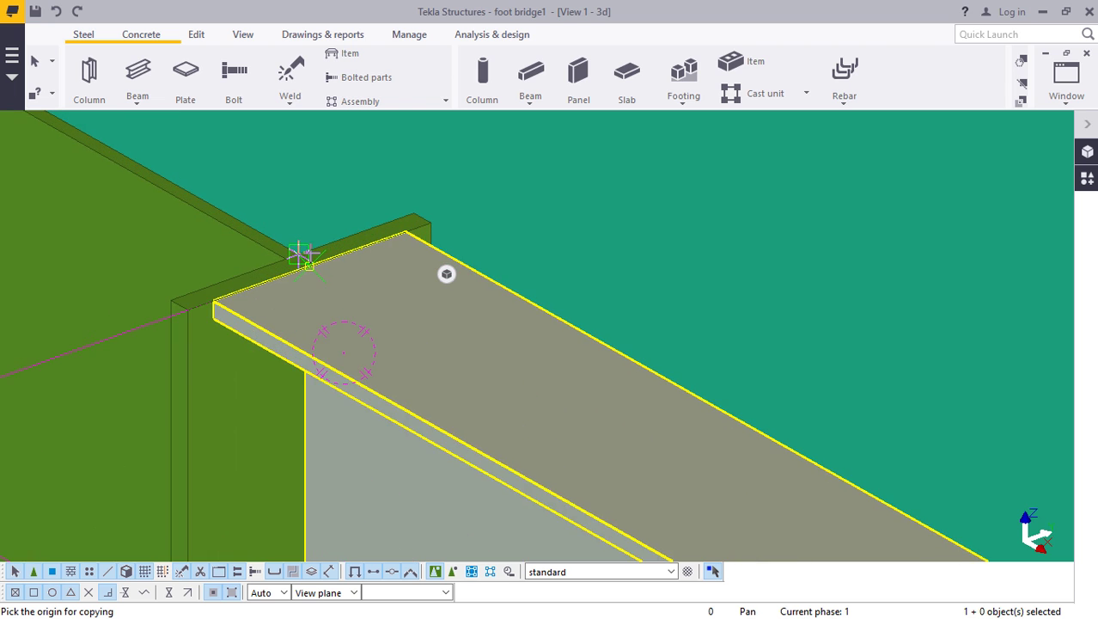
scroll(446, 273, "up", 5)
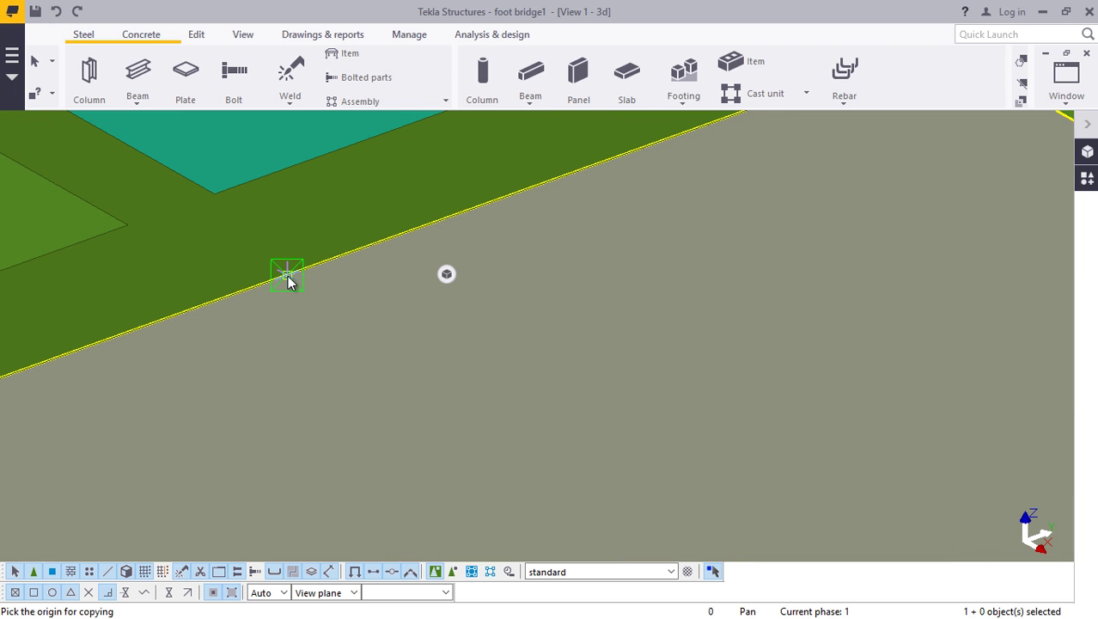
scroll(241, 227, "down", 7)
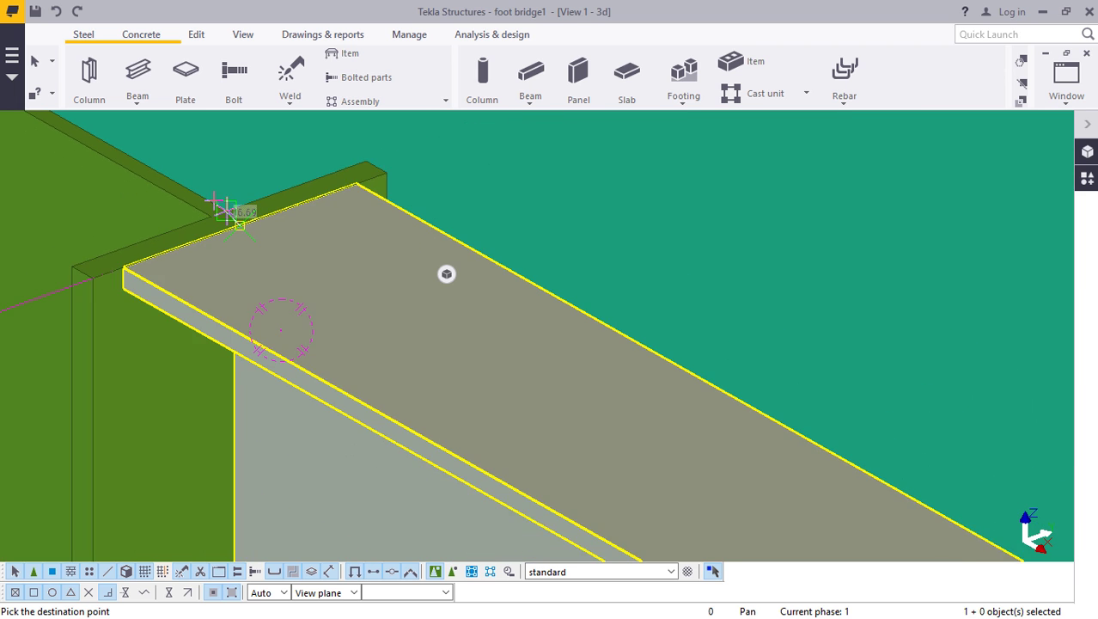
- Place a copy of the selected 6000 mm beam at its free end, using the midpoint of the top flange edge as destination
scroll(213, 199, "down", 8)
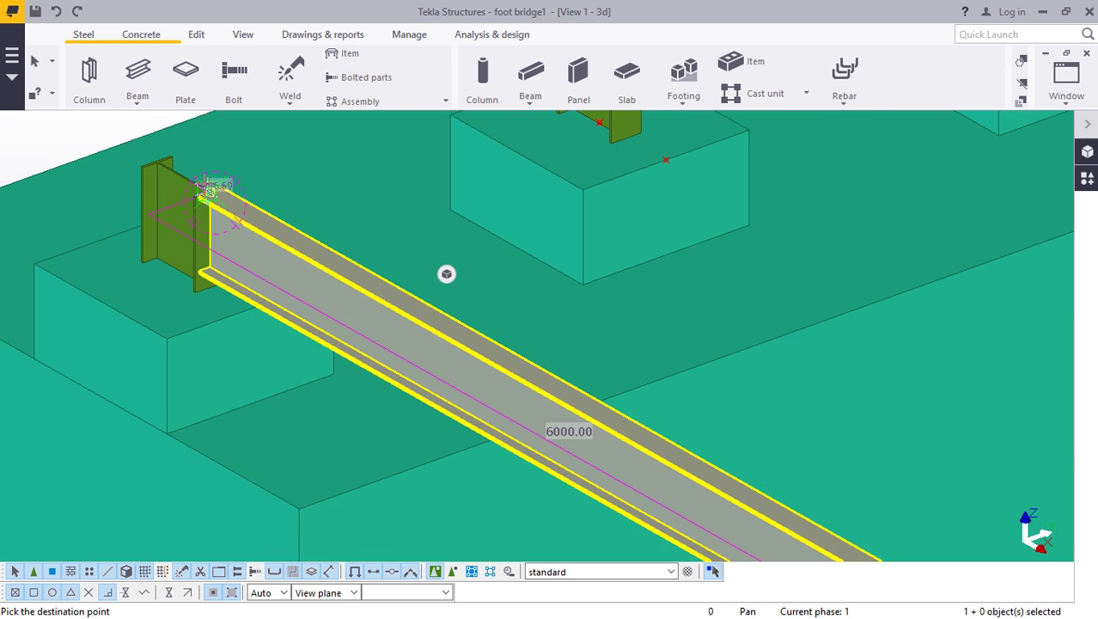
scroll(593, 386, "up", 8)
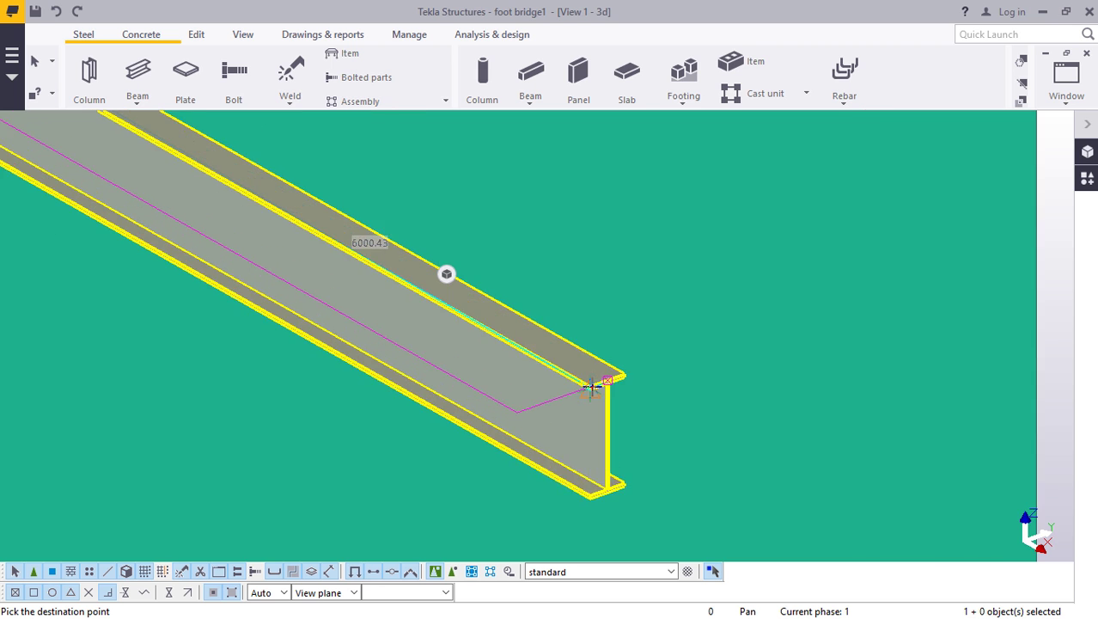
scroll(630, 375, "up", 6)
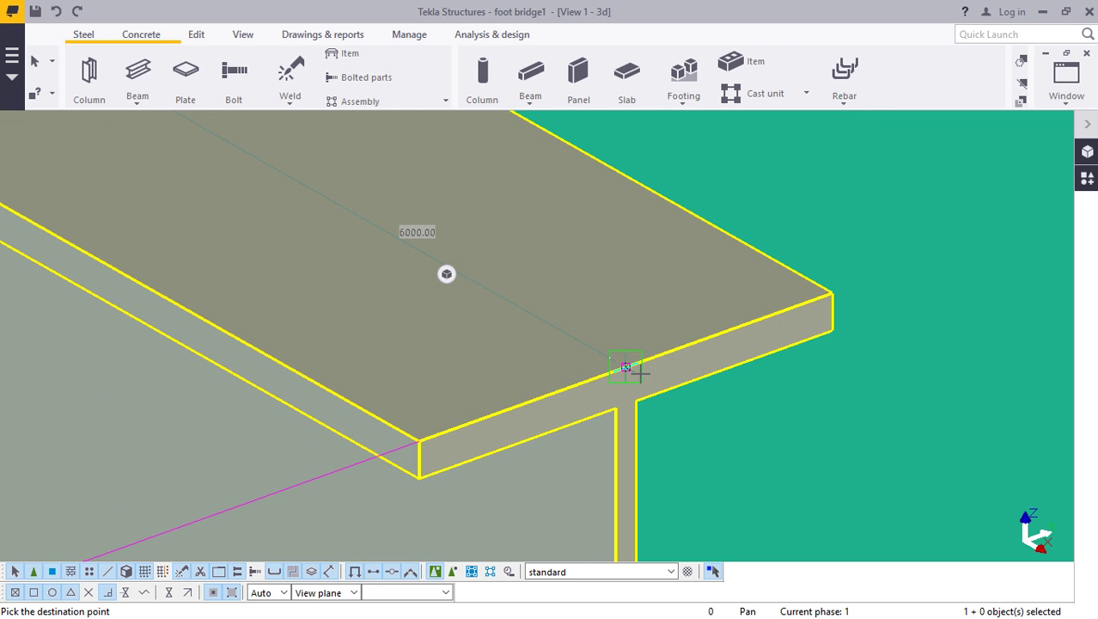
left_click(626, 367)
scroll(342, 319, "down", 8)
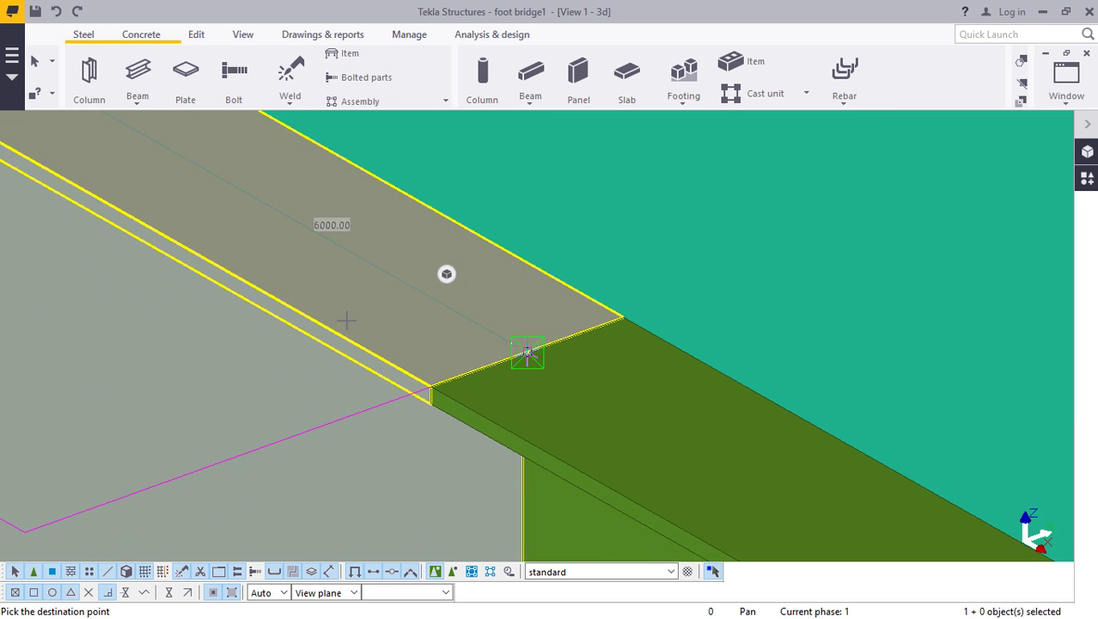
- Place another copy of the beam at the new beam's free end, 12000 mm from the copy origin, and end the copy command
scroll(342, 320, "down", 10)
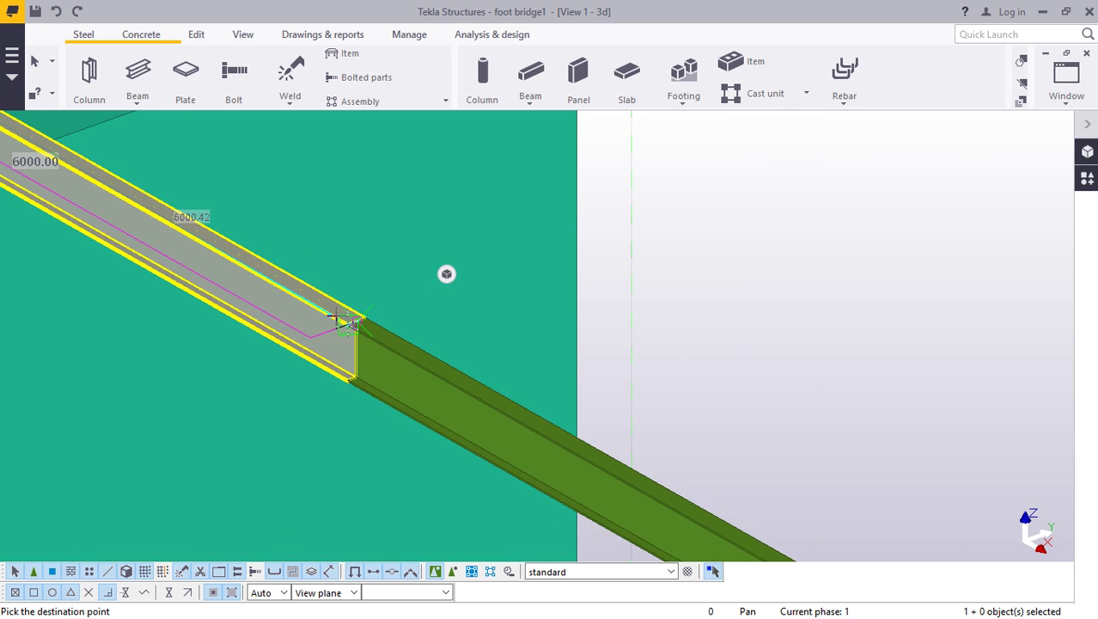
scroll(554, 449, "up", 3)
scroll(554, 449, "up", 10)
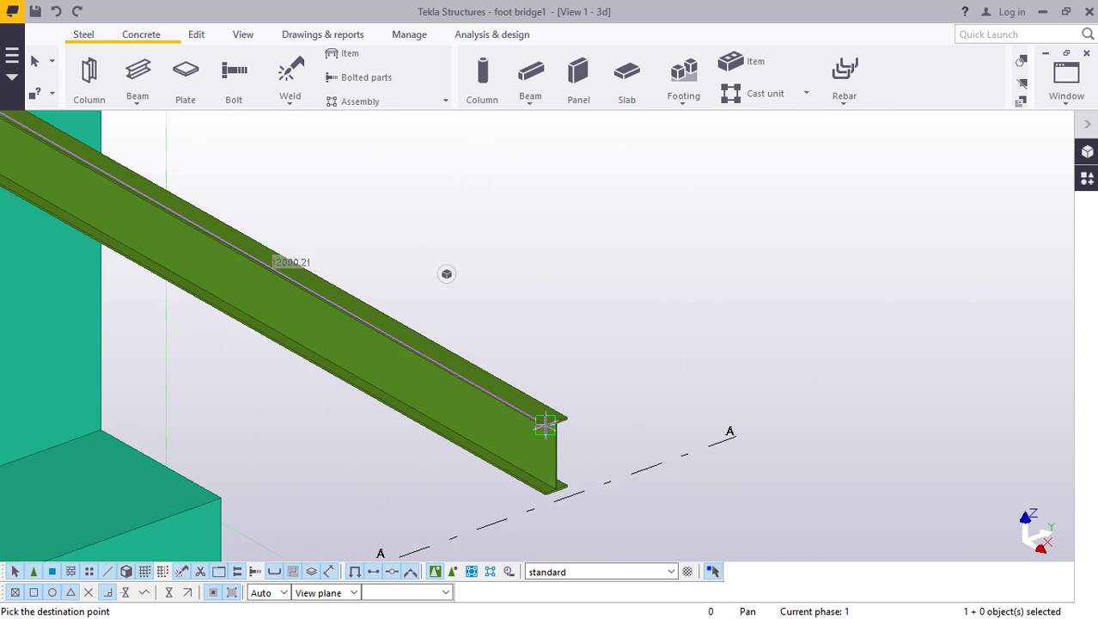
scroll(557, 413, "up", 2)
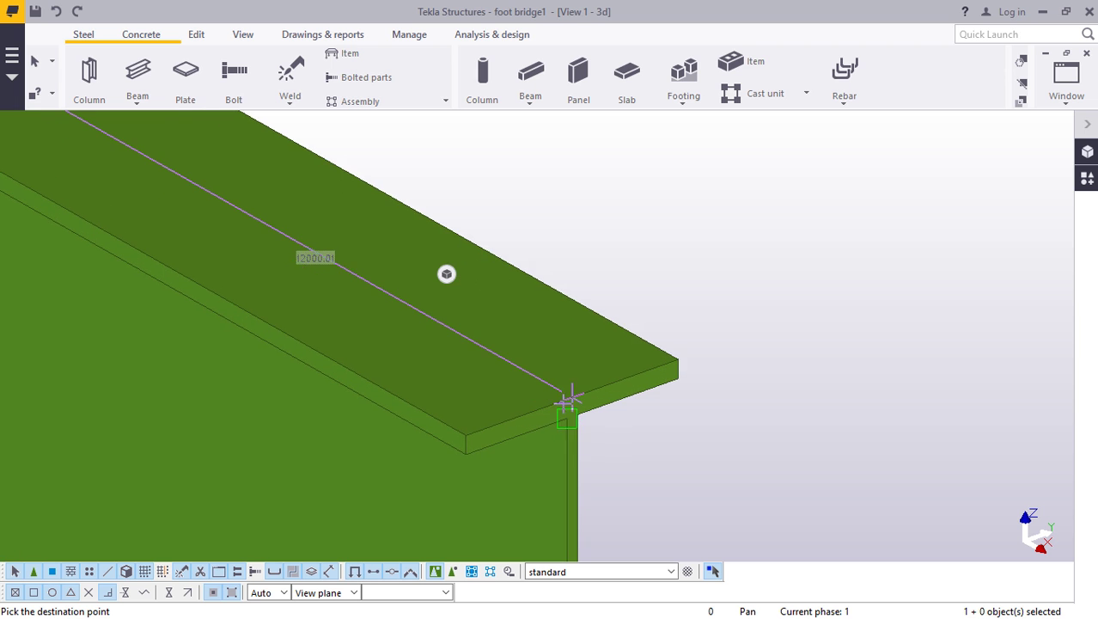
scroll(567, 409, "up", 2)
right_click(687, 290)
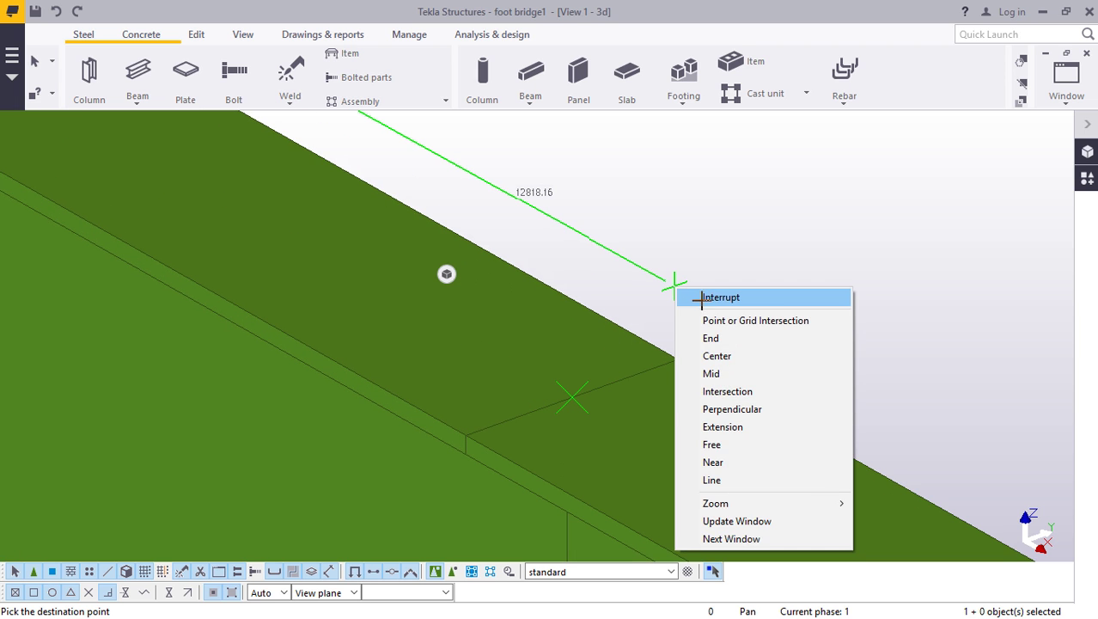
left_click(702, 300)
- Select the three end-to-end 6000 mm beams and start copying them from the first beam's top flange corner at the abutment stub
scroll(697, 312, "down", 4)
left_click(736, 403)
scroll(733, 407, "down", 3)
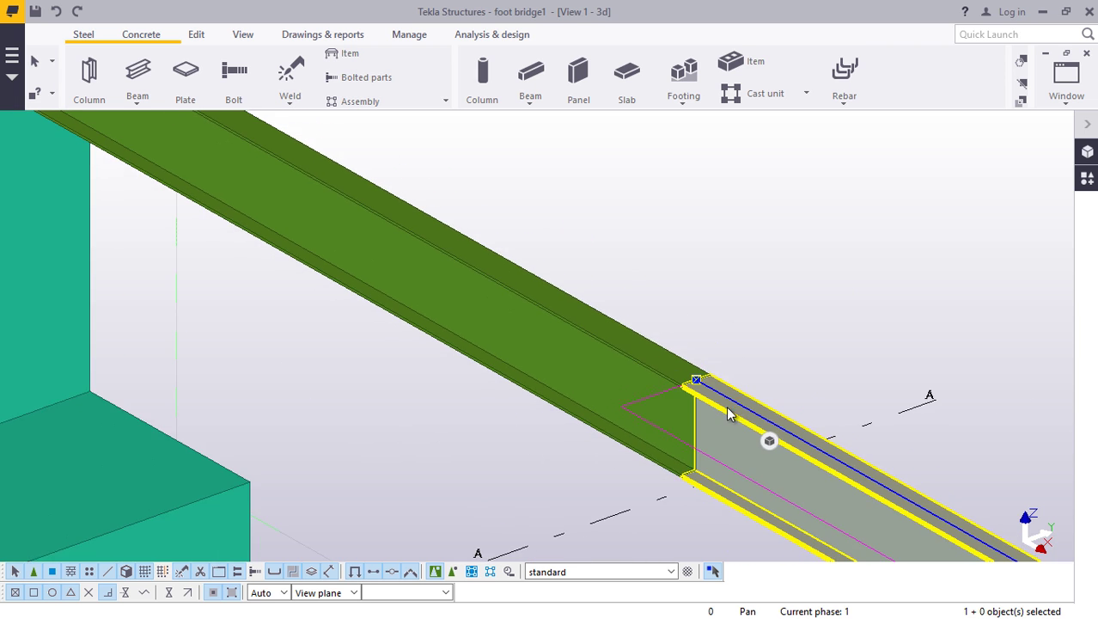
scroll(728, 414, "down", 2)
left_click(524, 331)
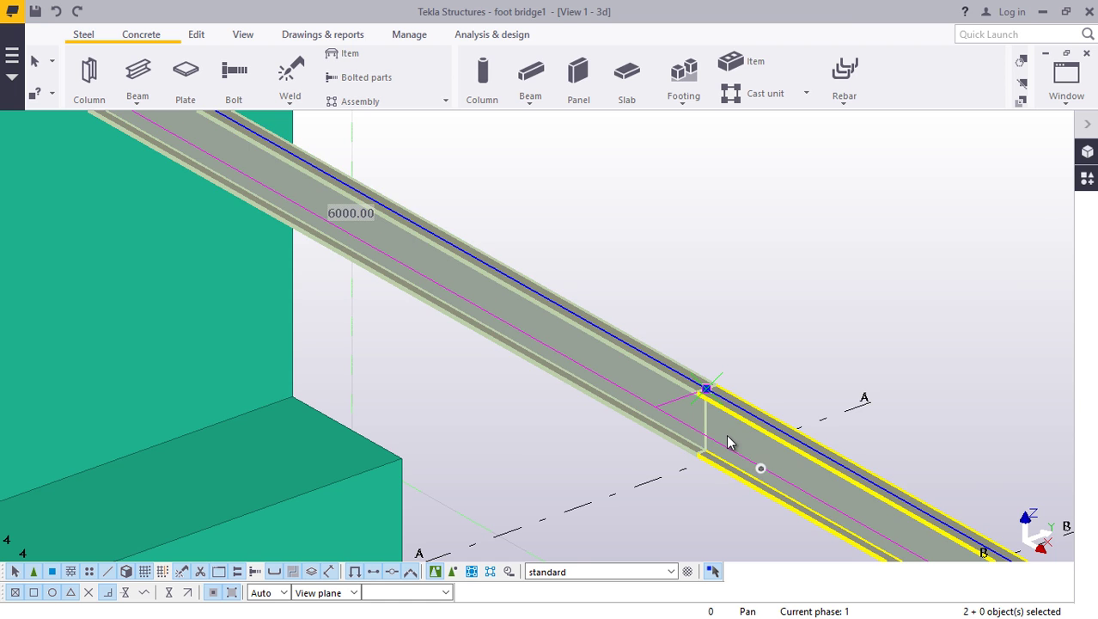
scroll(728, 435, "down", 2)
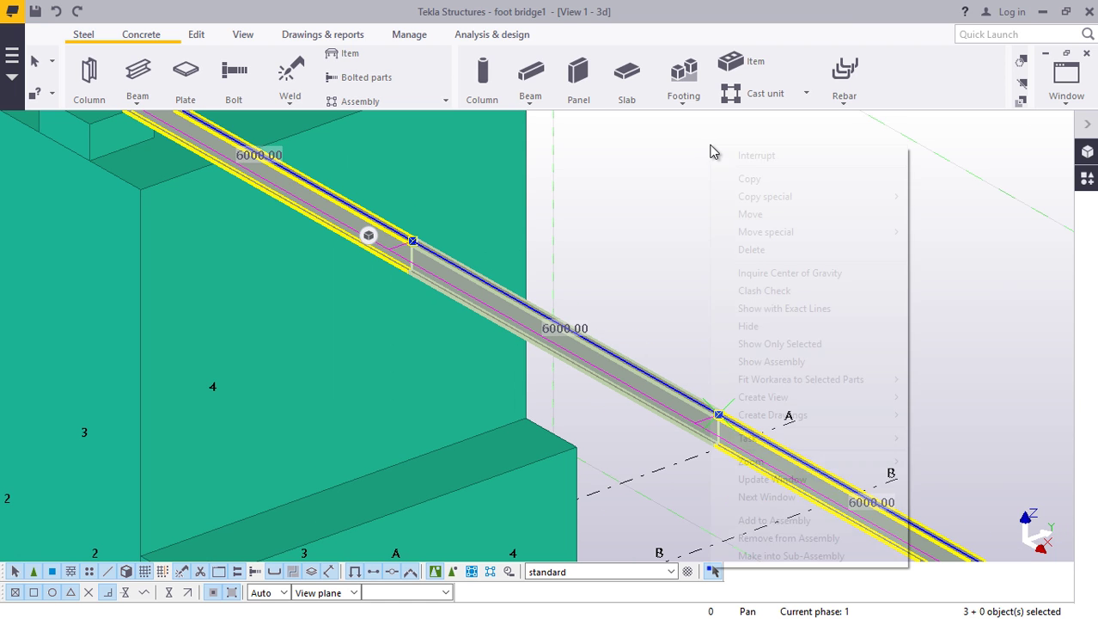
left_click(769, 180)
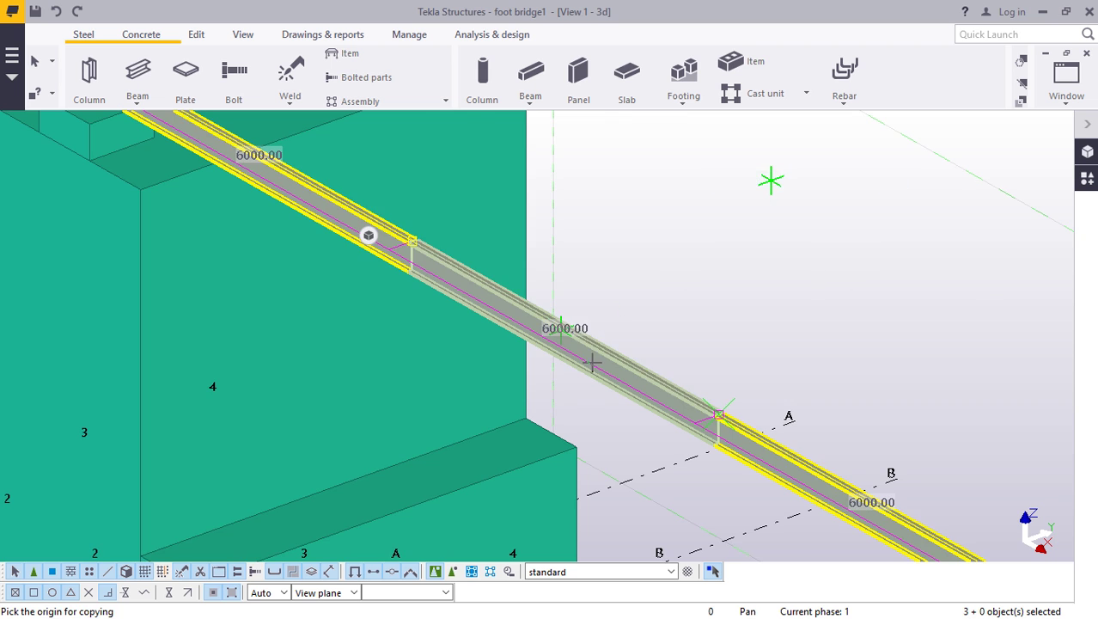
scroll(369, 235, "down", 3)
scroll(351, 216, "up", 6)
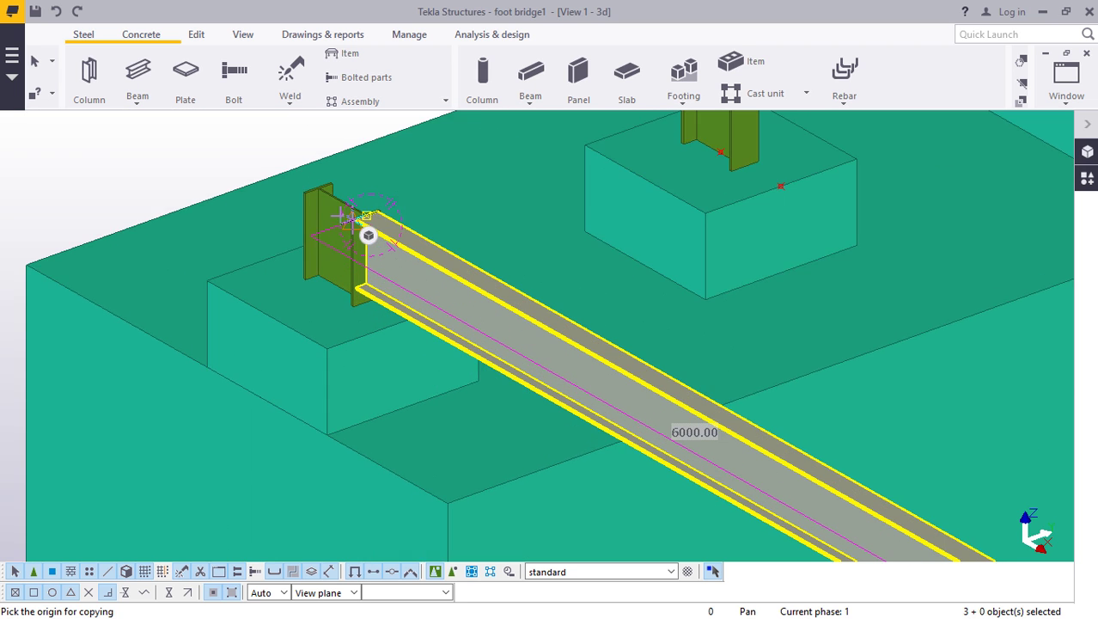
scroll(348, 217, "up", 5)
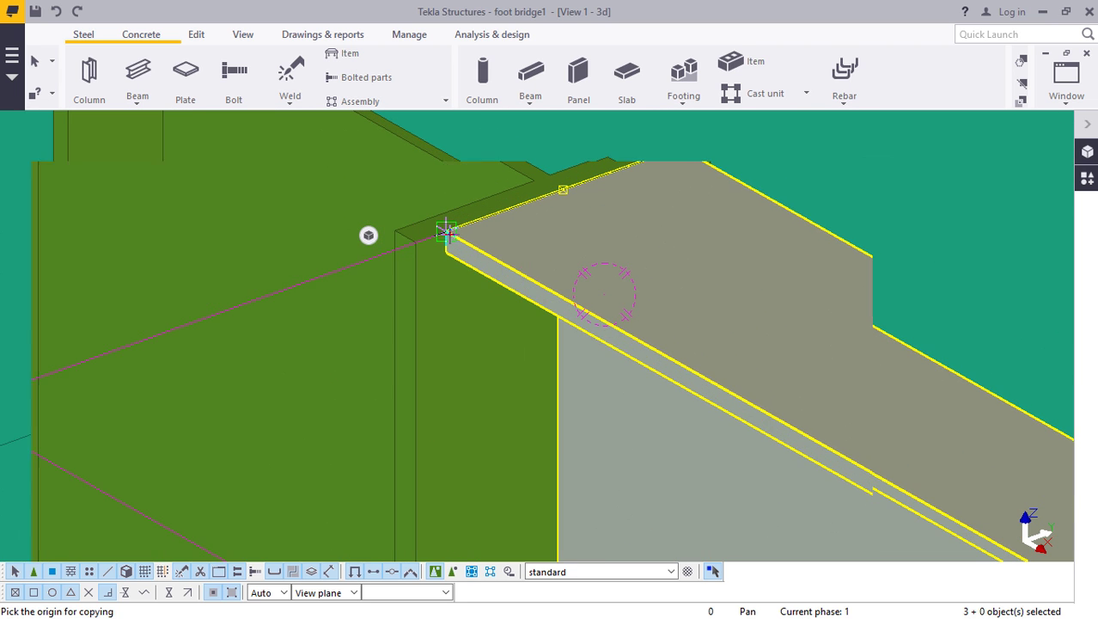
scroll(446, 230, "up", 2)
- Place the three-beam copy at the top flange corner of the last beam's free end, 18000 mm from the origin
scroll(404, 209, "down", 8)
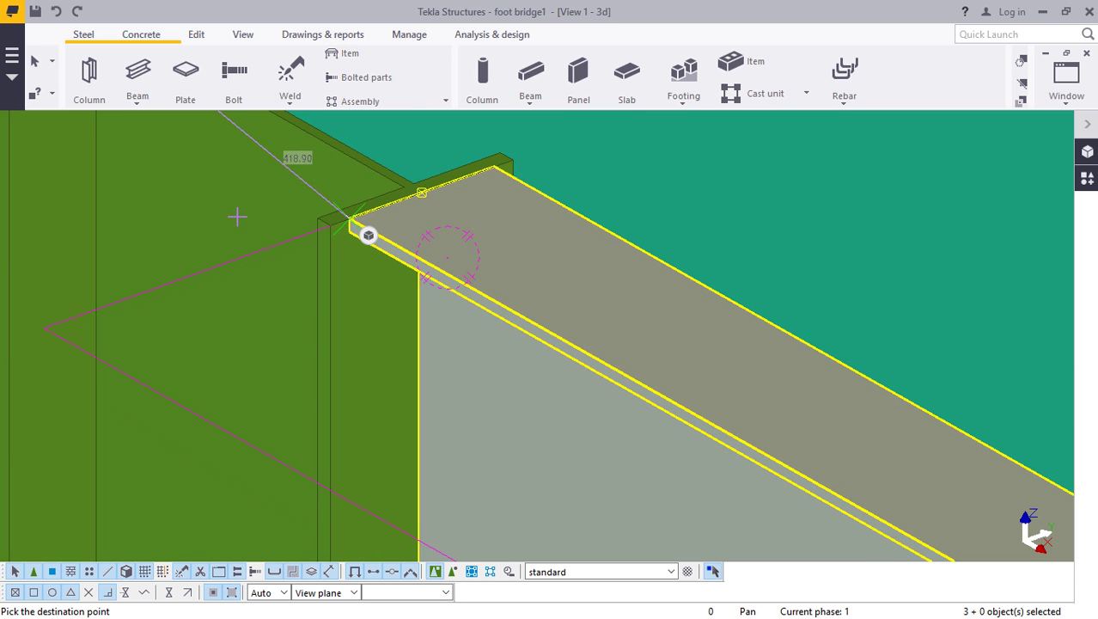
scroll(378, 322, "down", 5)
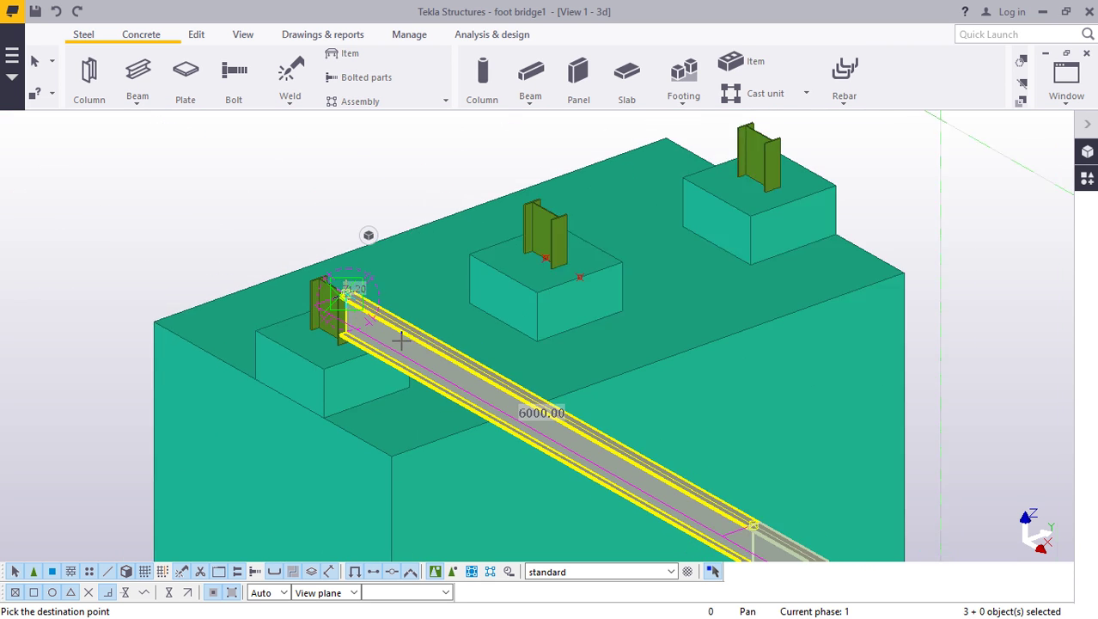
scroll(524, 223, "up", 4)
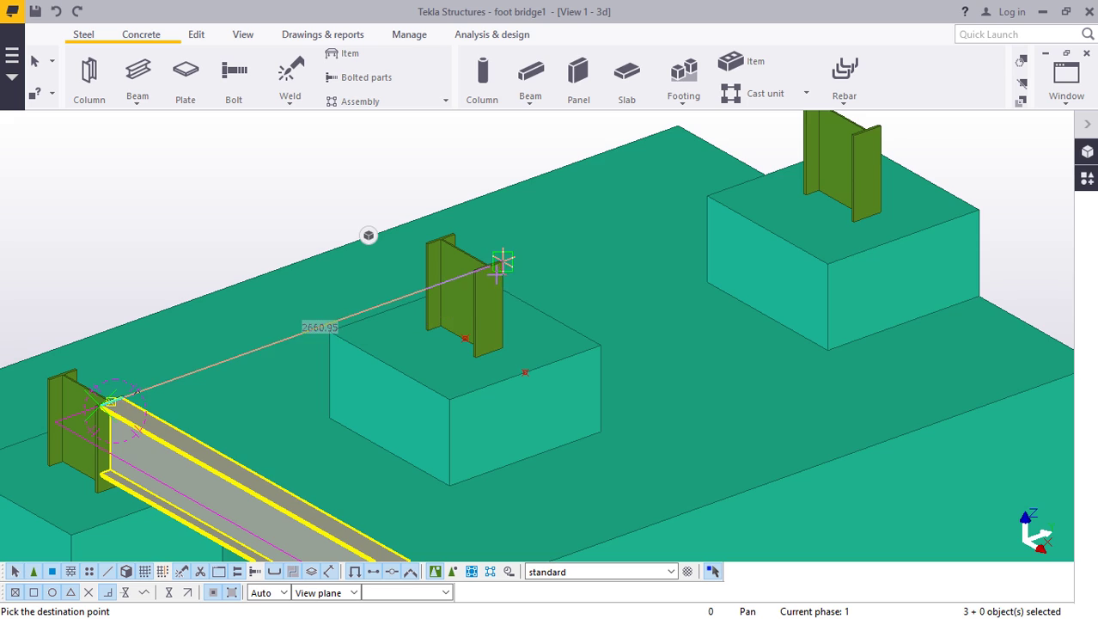
scroll(498, 265, "down", 12)
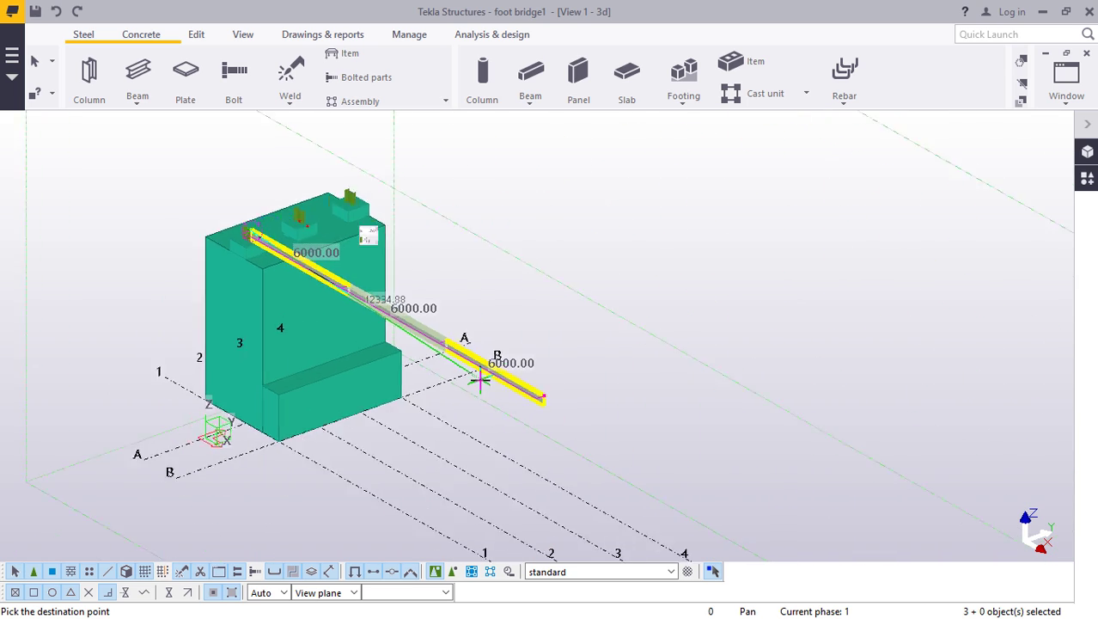
scroll(479, 379, "up", 6)
scroll(537, 361, "up", 8)
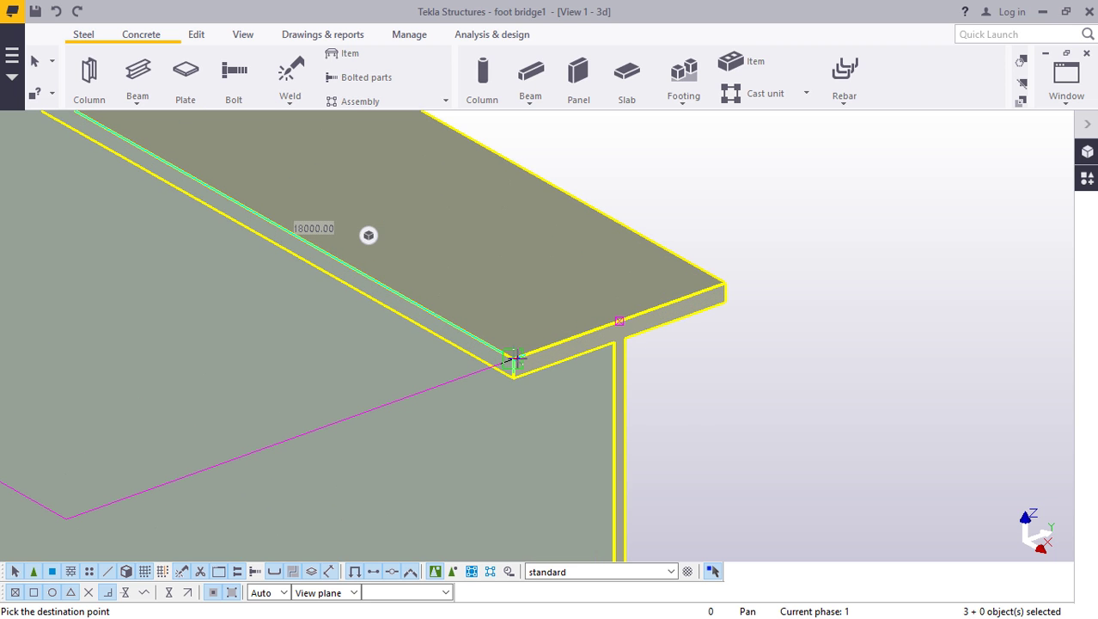
left_click(513, 364)
- Place a further three-beam copy at the extended run's free end, 36000 mm from the origin, then end the copy command and clear the selection
scroll(362, 290, "down", 6)
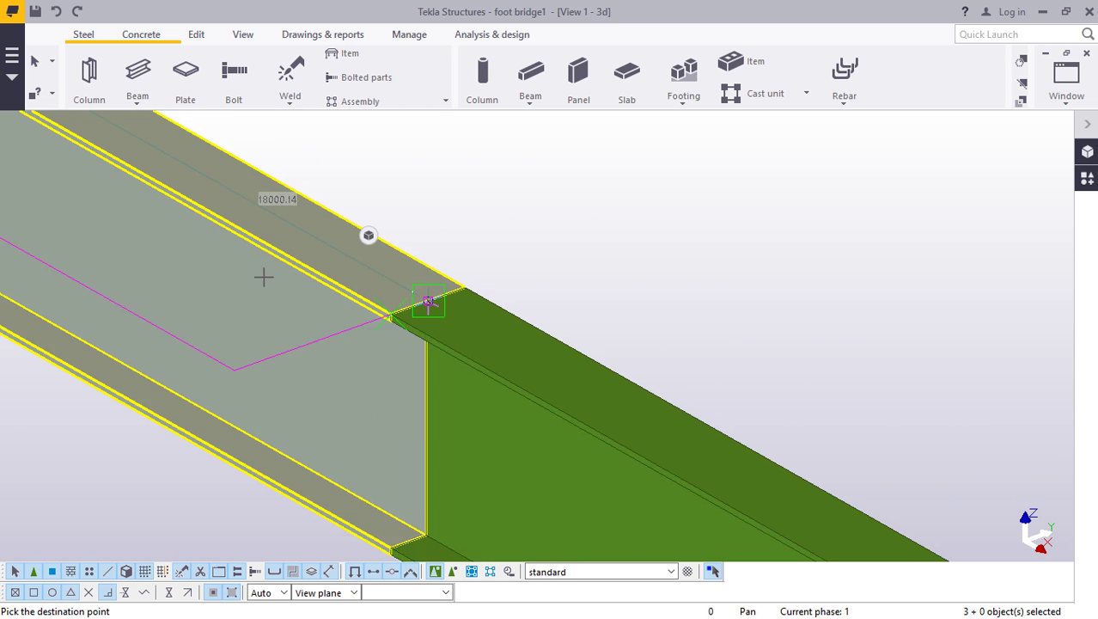
scroll(257, 270, "down", 8)
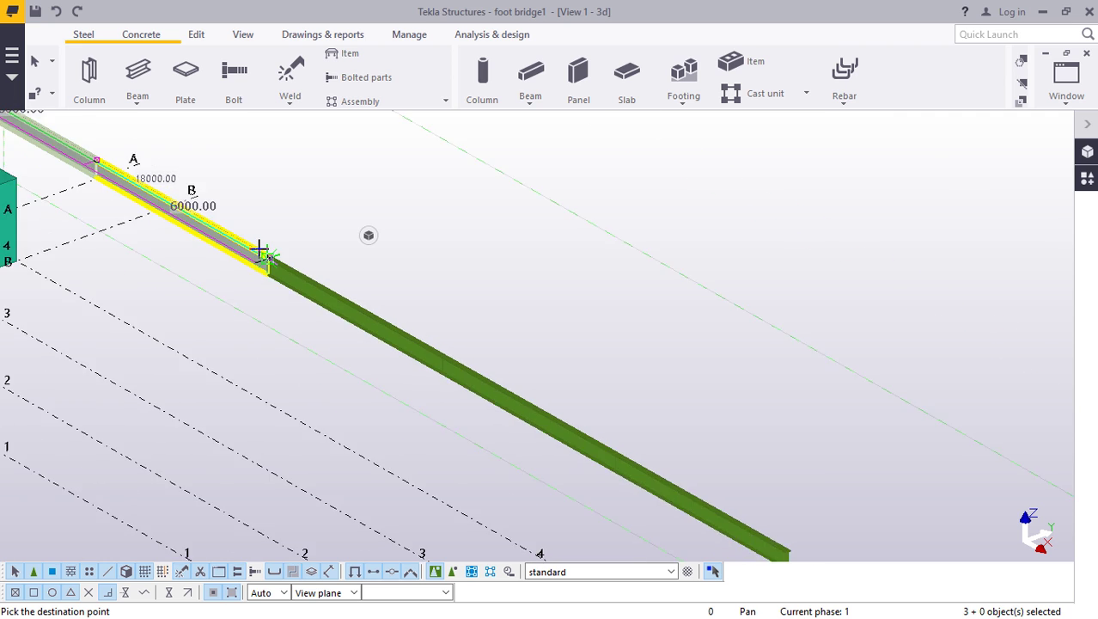
scroll(469, 368, "up", 8)
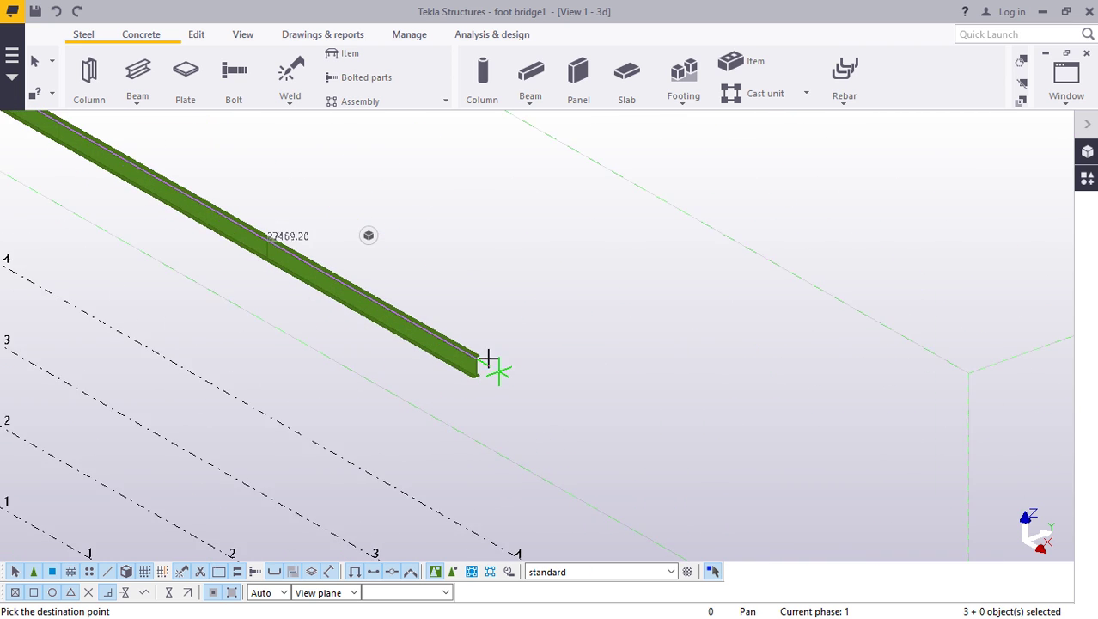
scroll(468, 355, "up", 8)
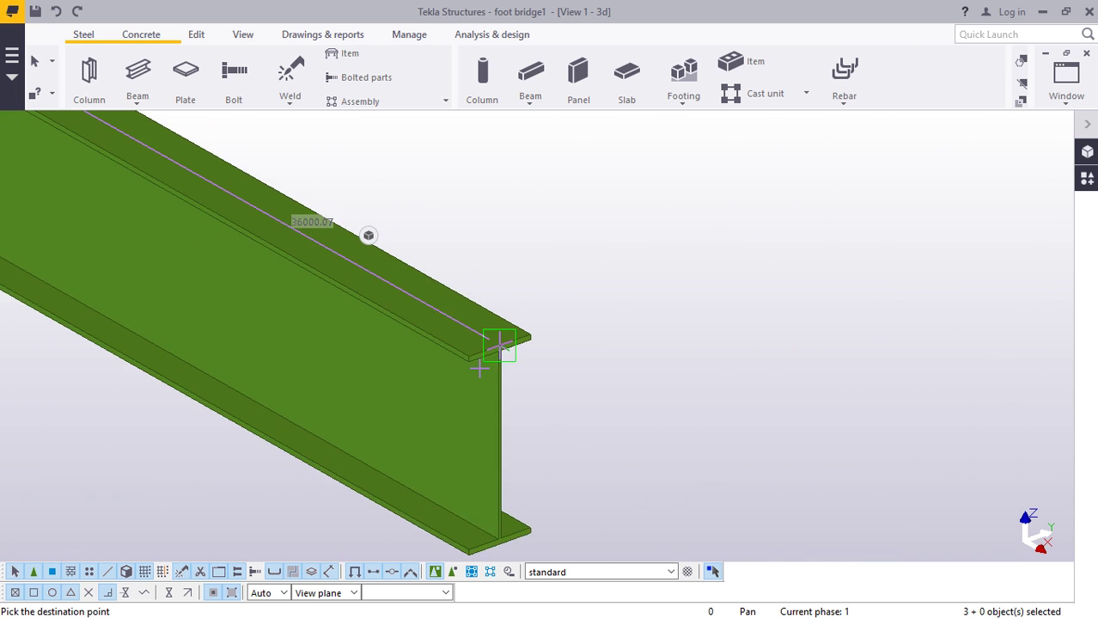
scroll(461, 354, "up", 2)
scroll(456, 344, "down", 5)
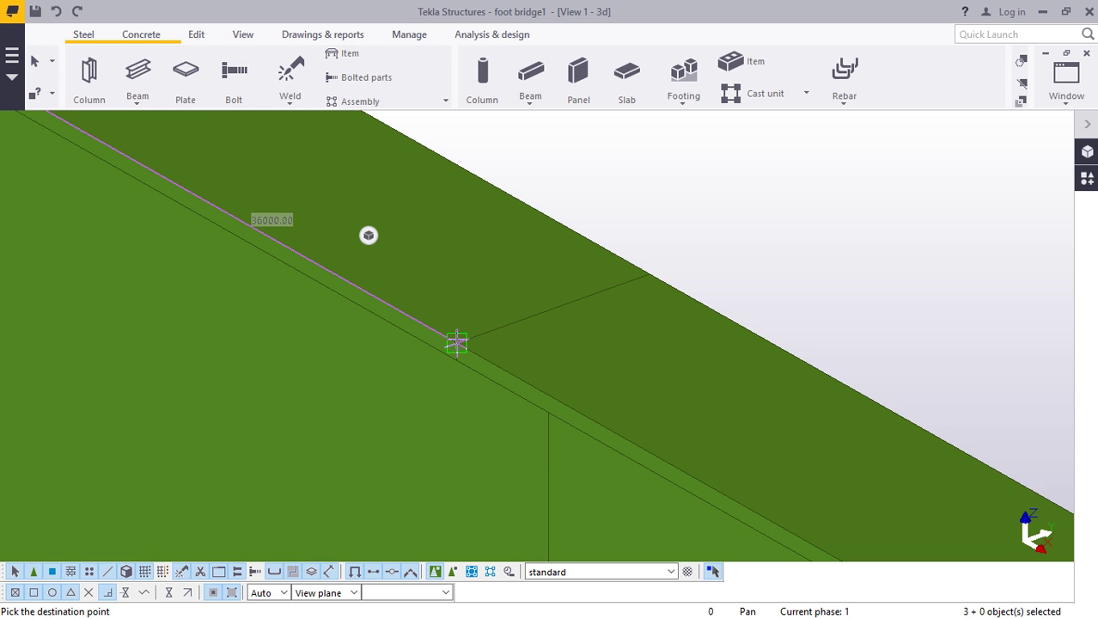
scroll(339, 279, "down", 6)
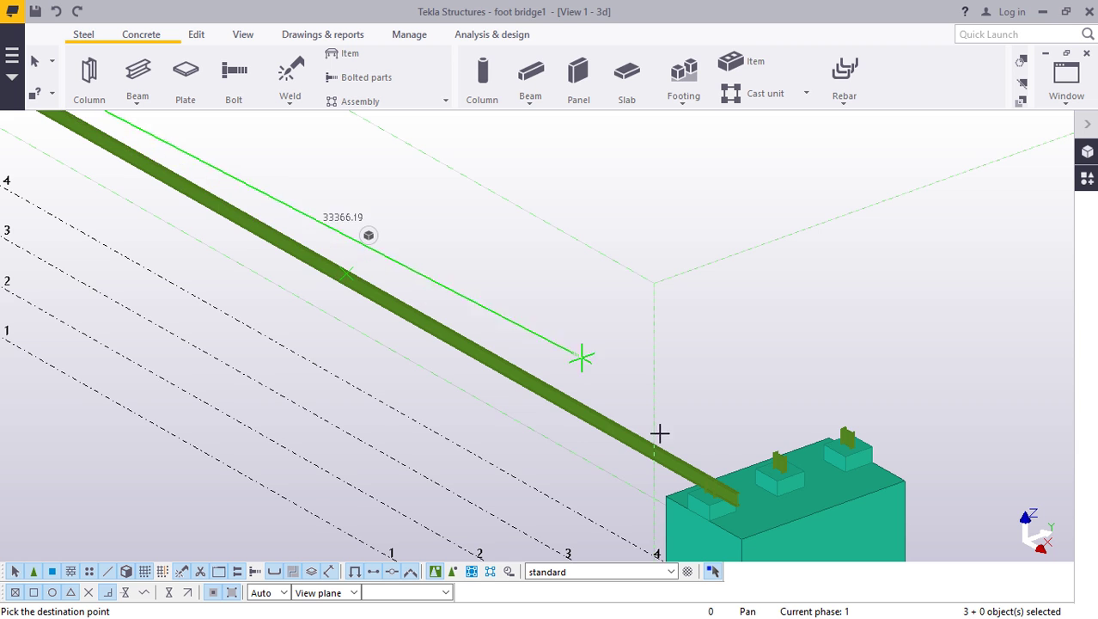
scroll(659, 434, "up", 4)
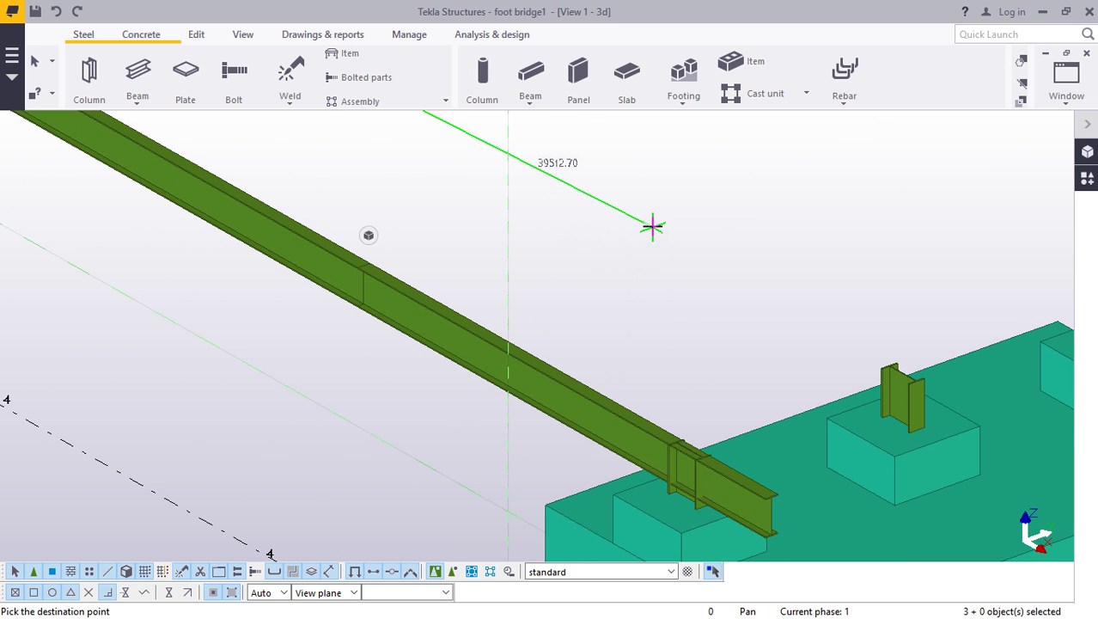
right_click(652, 221)
left_click(675, 233)
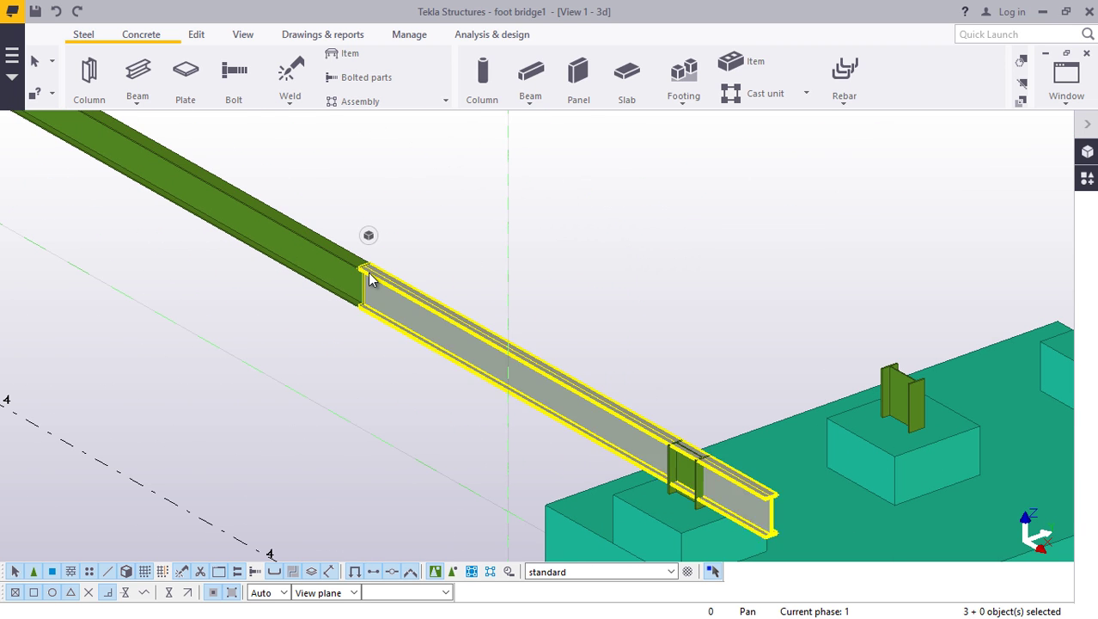
scroll(421, 274, "up", 3)
scroll(553, 457, "down", 5)
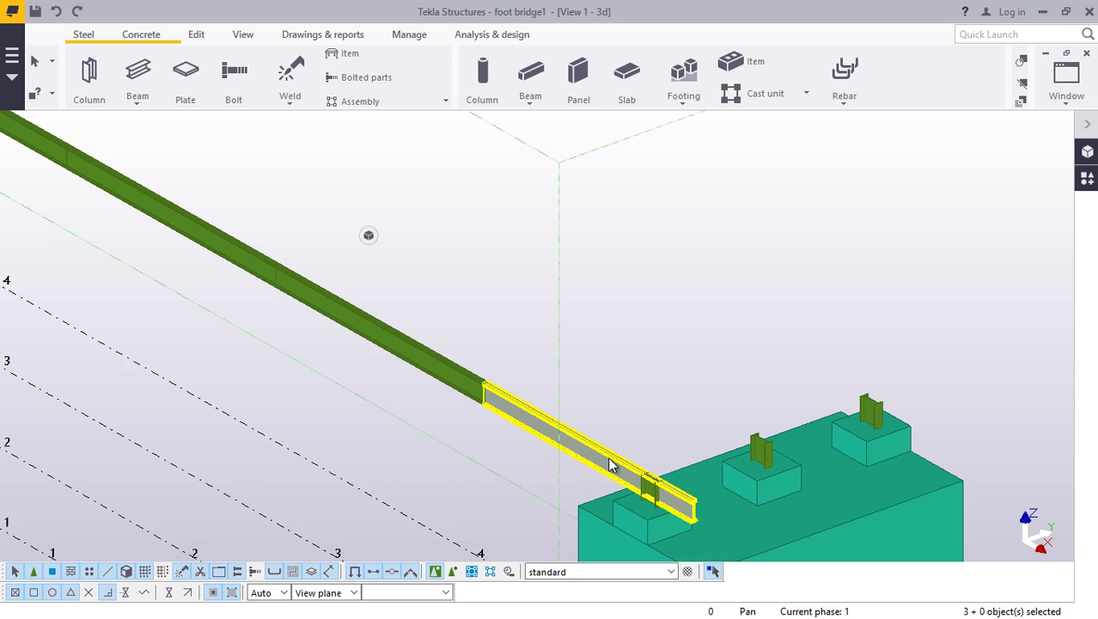
scroll(627, 462, "down", 4)
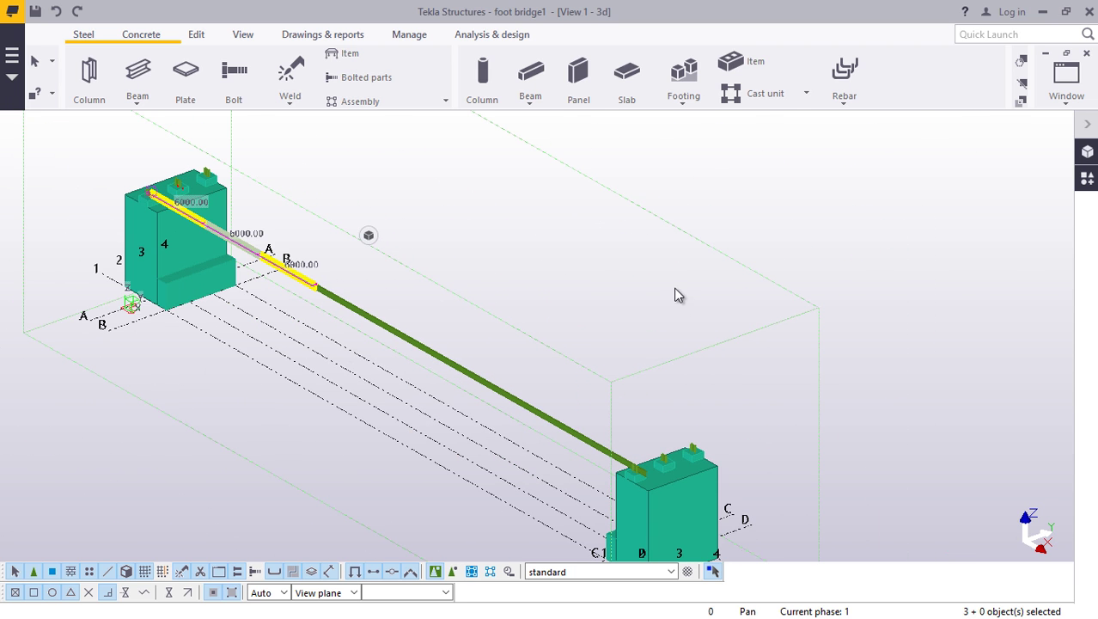
left_click(654, 271)
- Select all nine 6000 mm beams of the girder line between the abutments and start copying them
scroll(201, 241, "up", 3)
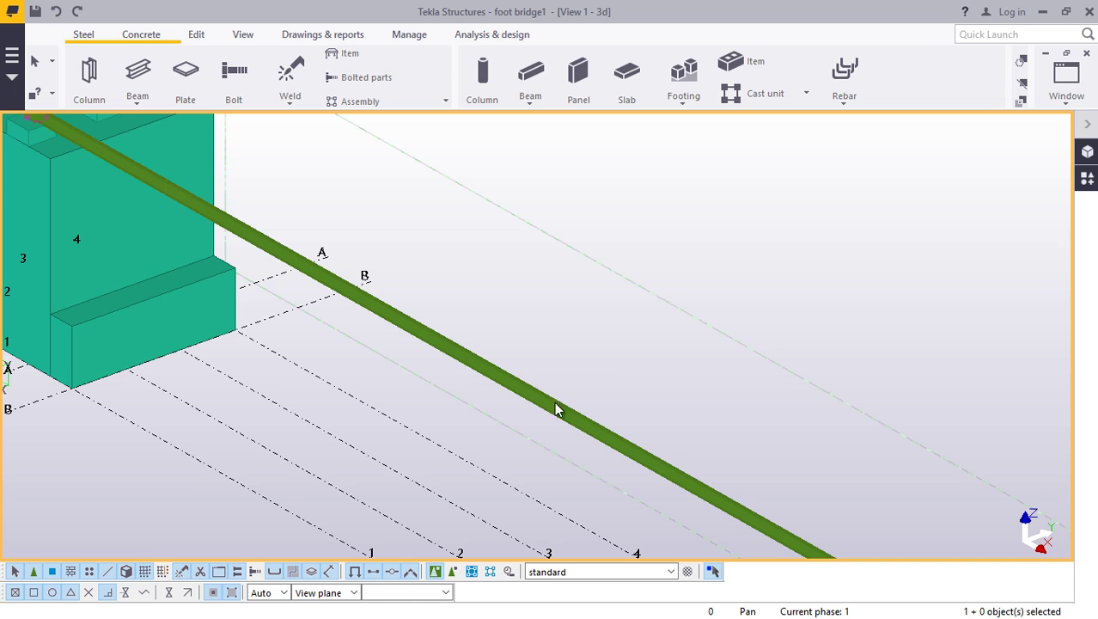
scroll(494, 372, "down", 1)
scroll(251, 249, "up", 1)
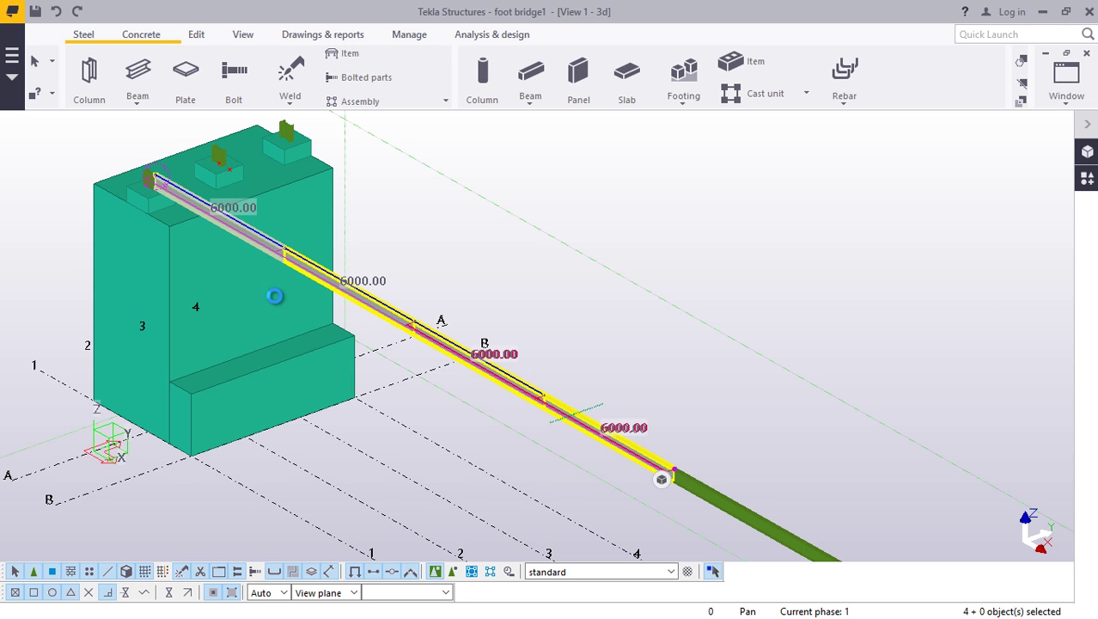
scroll(283, 302, "down", 1)
scroll(592, 448, "up", 2)
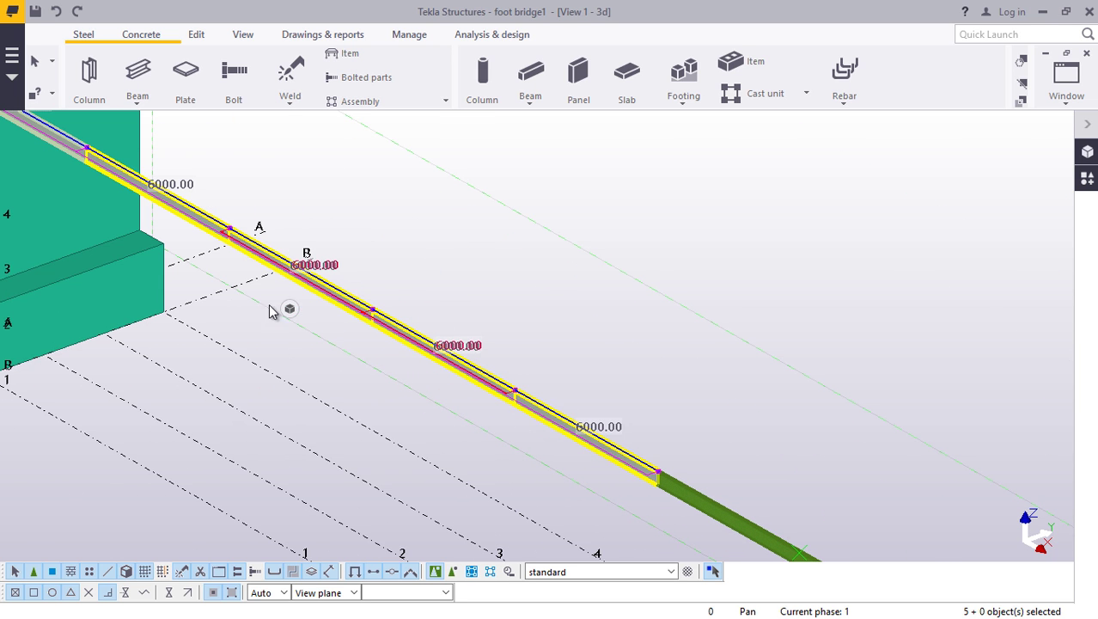
scroll(269, 311, "down", 1)
scroll(558, 440, "up", 2)
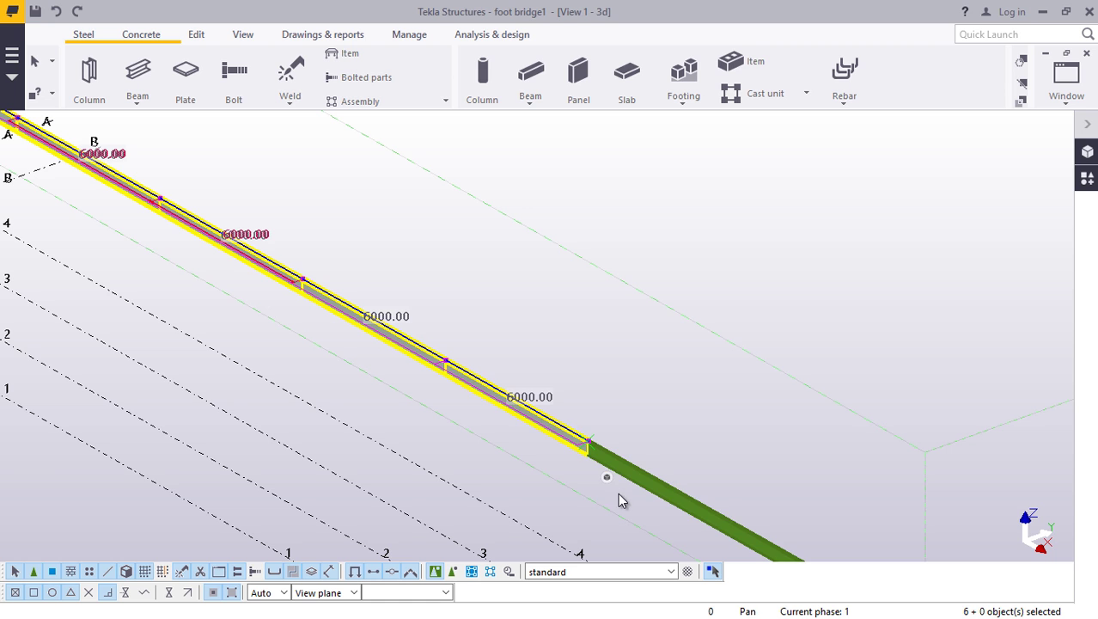
scroll(267, 302, "down", 1)
scroll(593, 468, "up", 2)
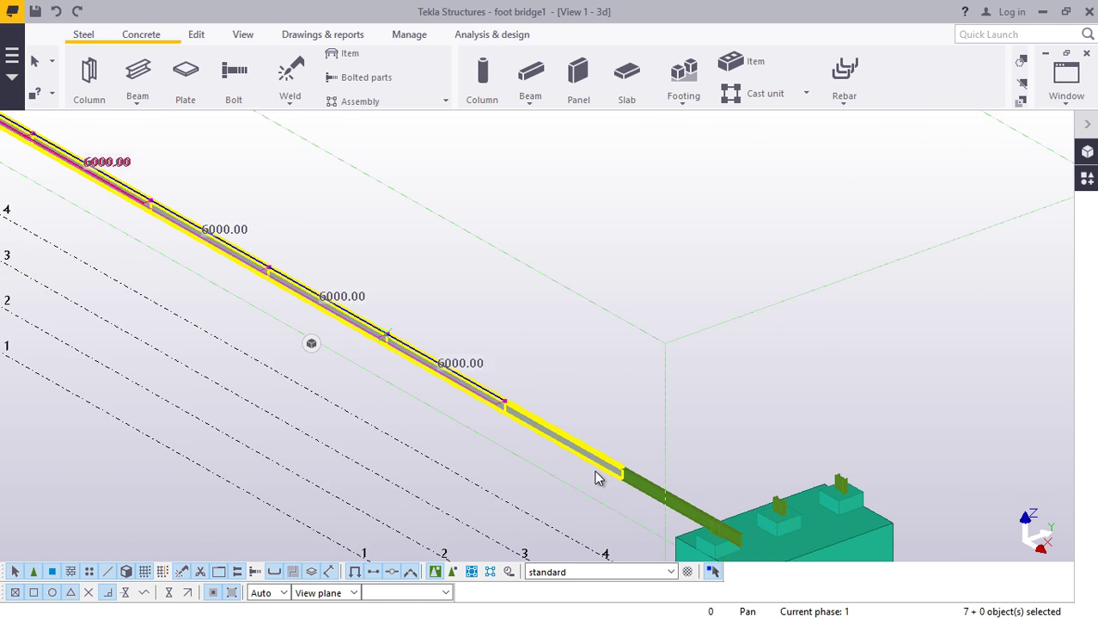
right_click(757, 391)
left_click(788, 230)
scroll(558, 391, "down", 3)
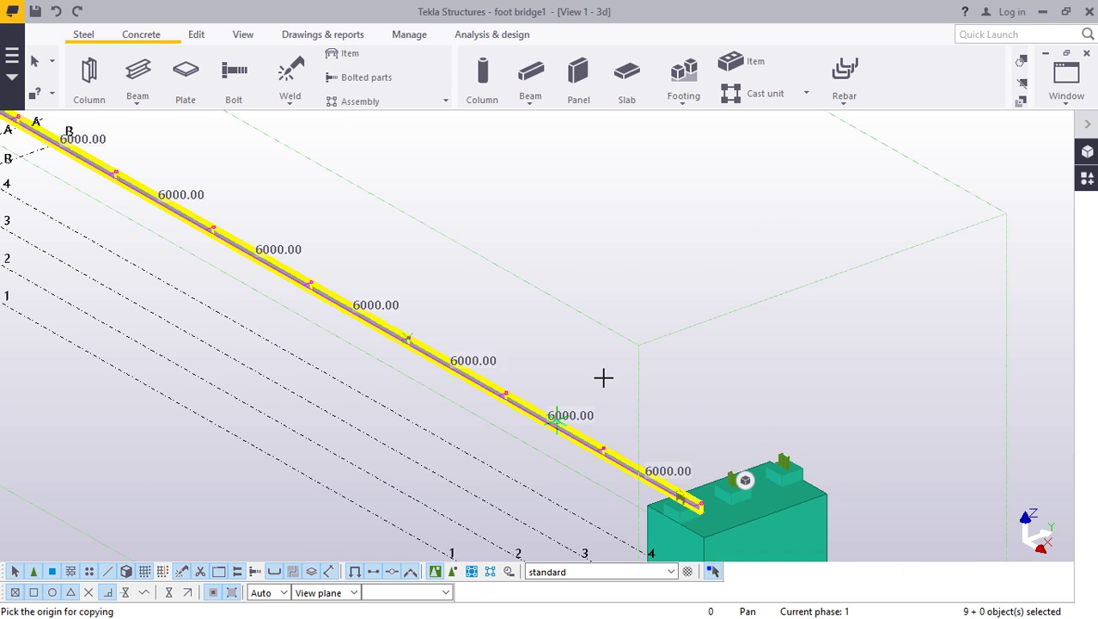
- Copy the girder line from the first stub's top flange corner to the matching corner of the middle stub, 2500 mm away
scroll(254, 201, "up", 8)
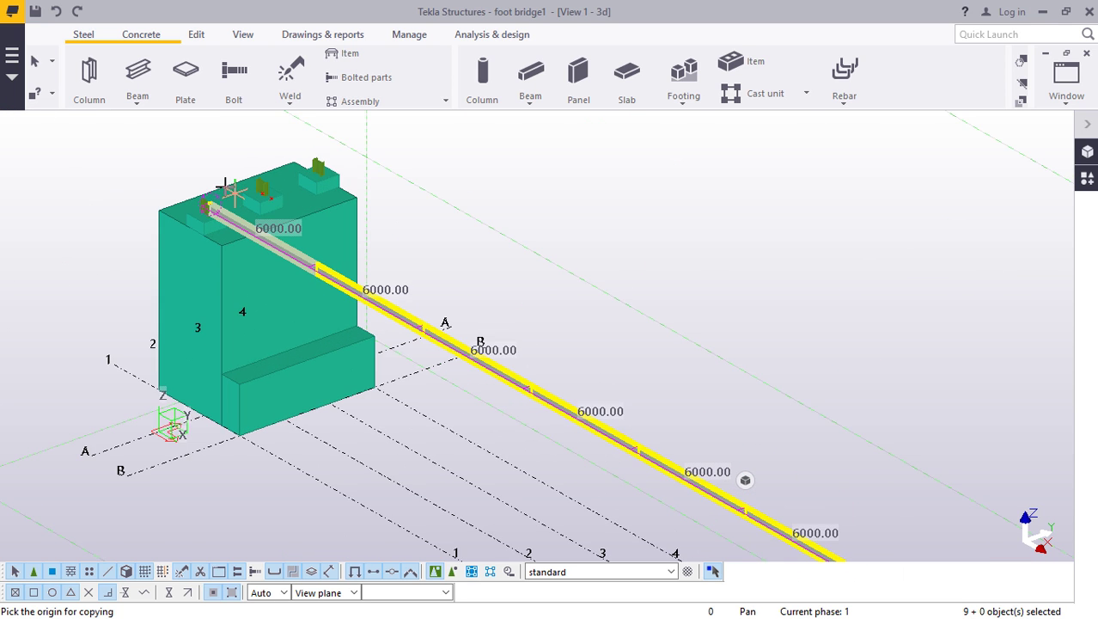
scroll(191, 207, "up", 8)
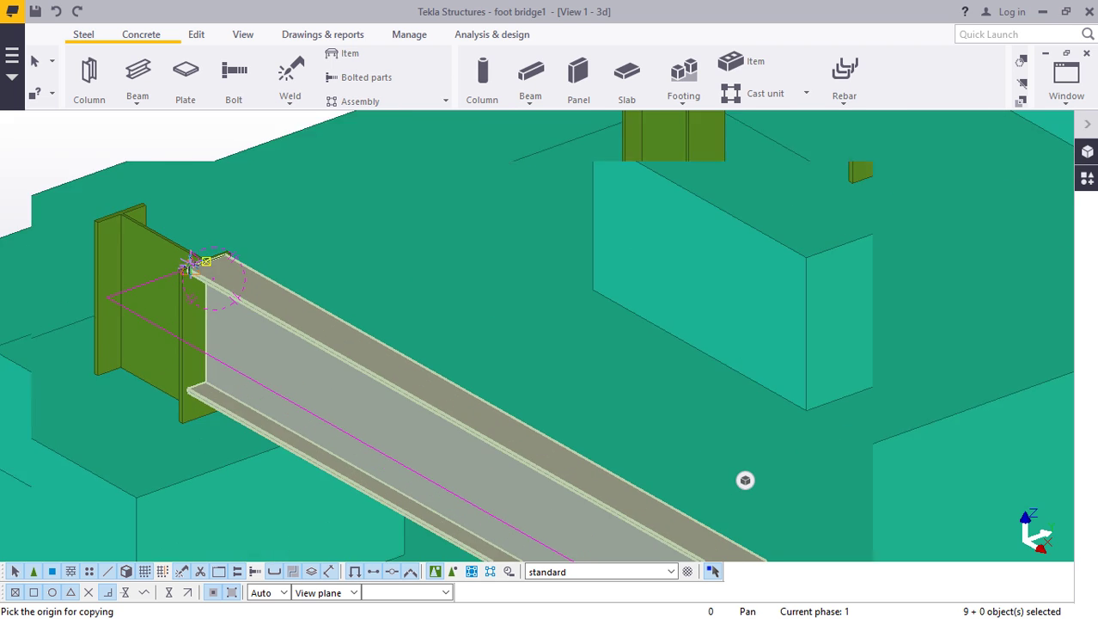
scroll(172, 274, "up", 8)
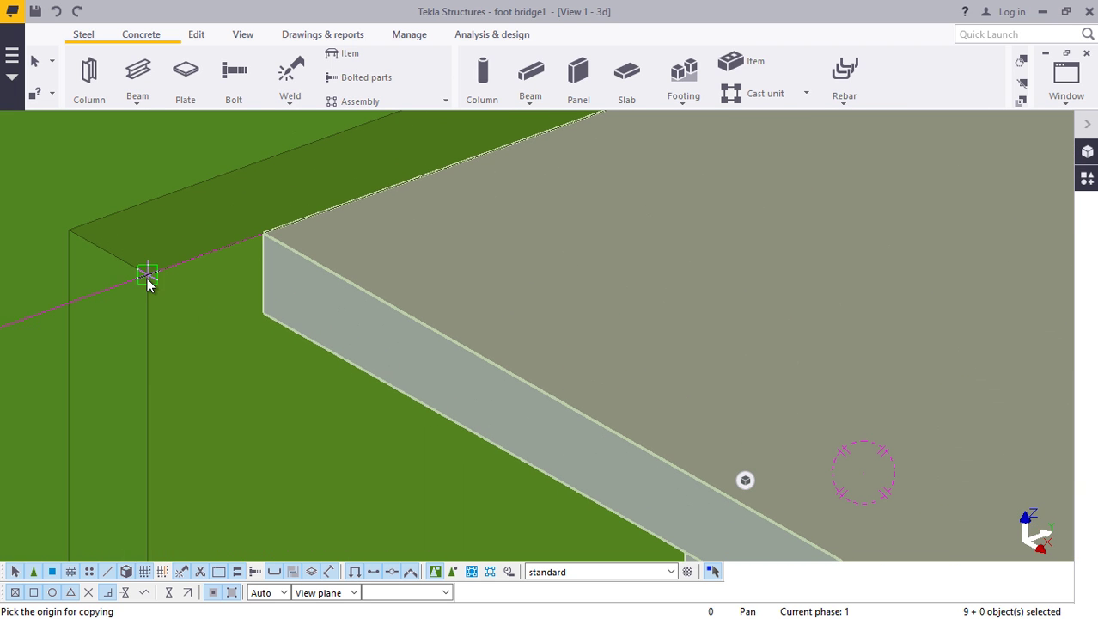
scroll(177, 347, "down", 10)
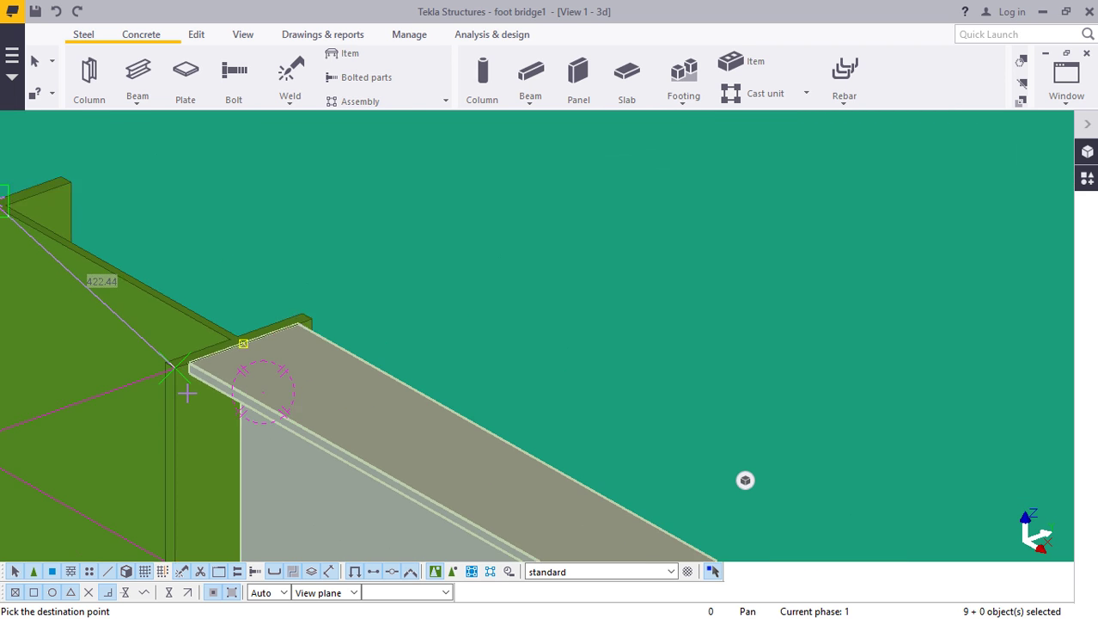
scroll(241, 366, "down", 5)
scroll(693, 201, "up", 6)
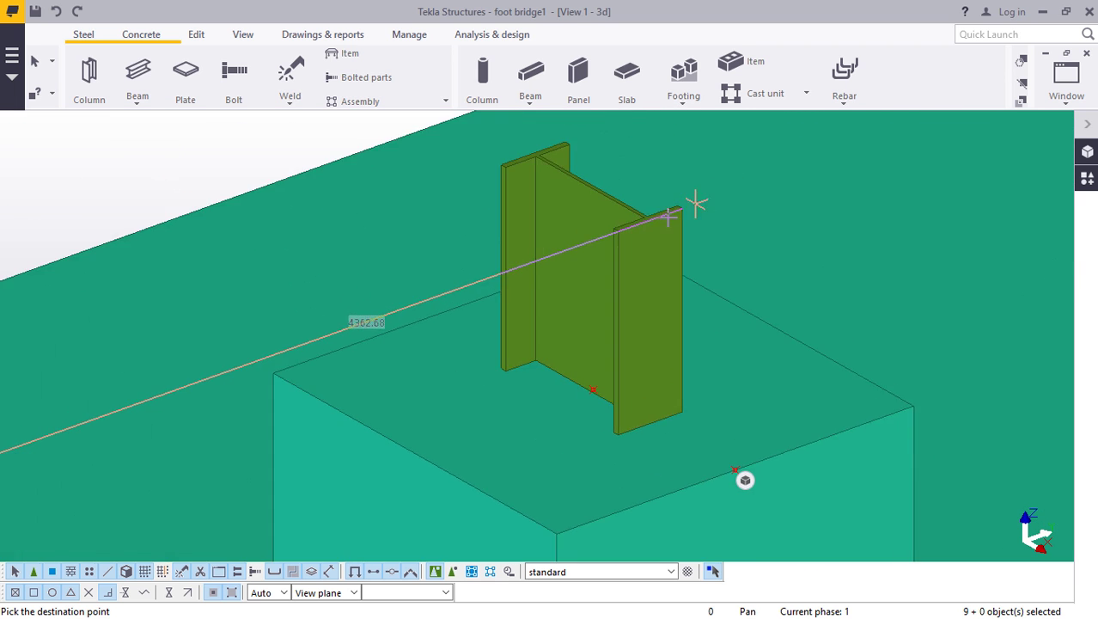
scroll(615, 237, "up", 4)
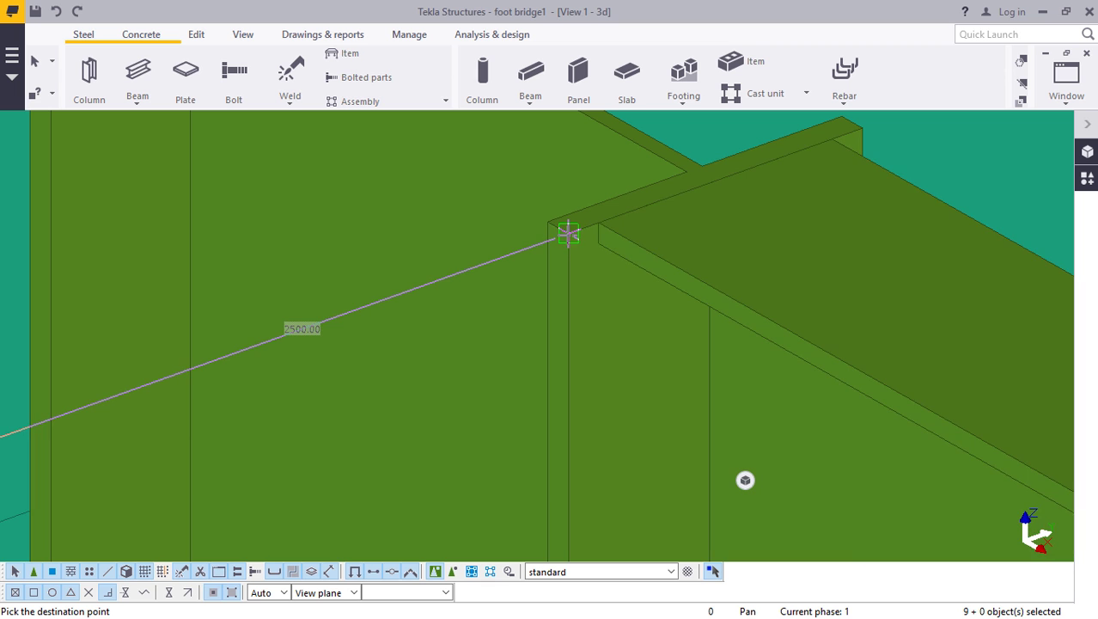
scroll(566, 233, "down", 2)
scroll(403, 273, "down", 8)
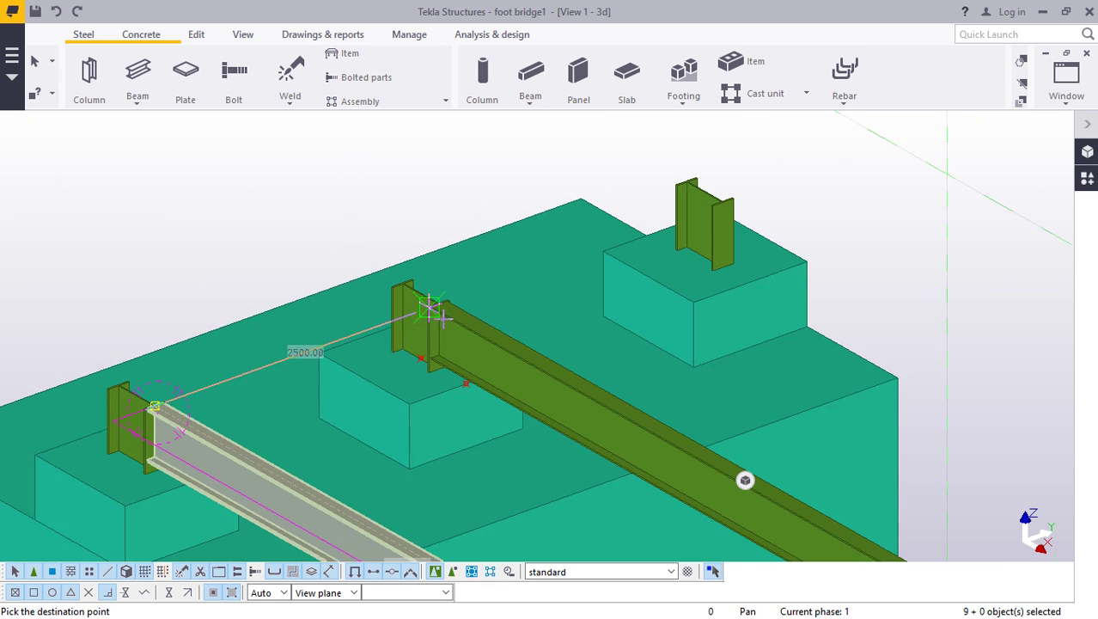
- Place another girder line copy at the third stub's top flange corner, 5000 mm from the origin, and end the copy command
scroll(718, 238, "up", 8)
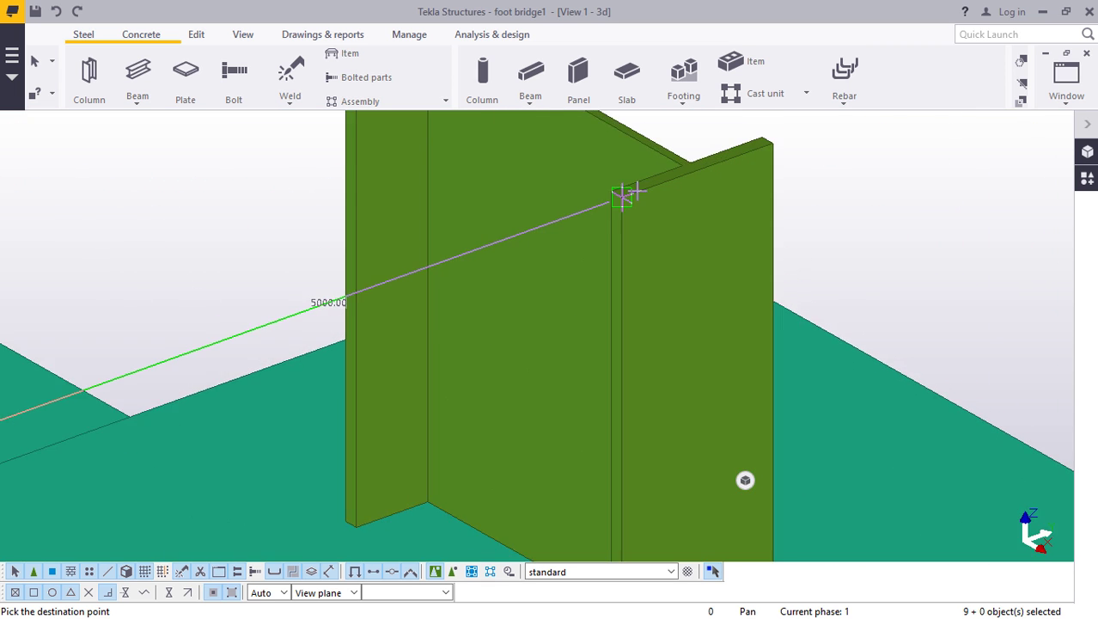
scroll(616, 199, "down", 6)
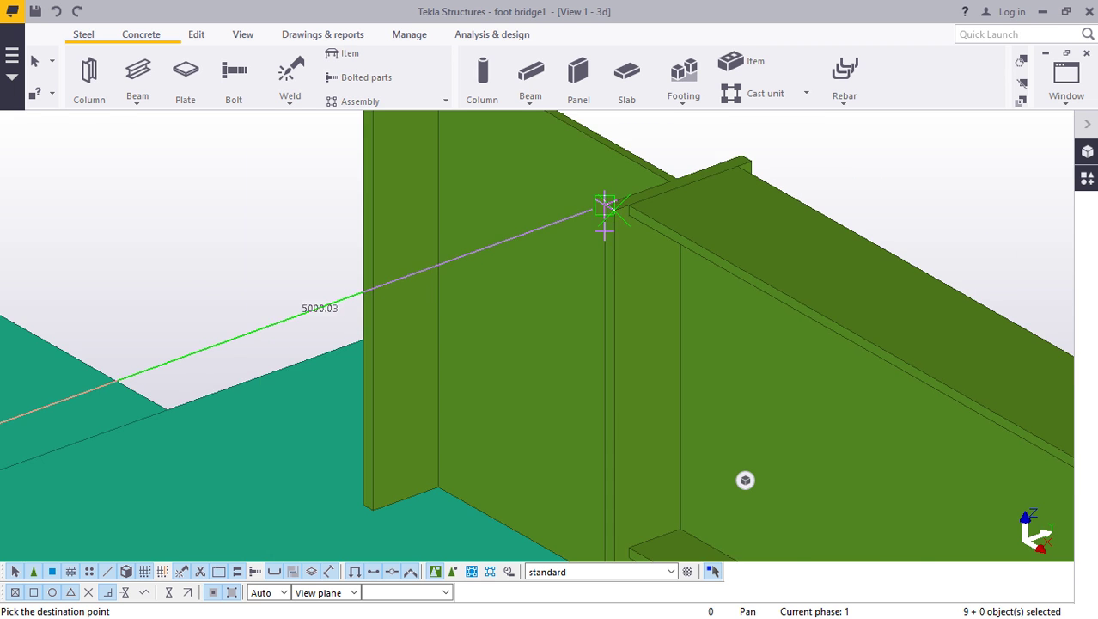
scroll(592, 216, "down", 8)
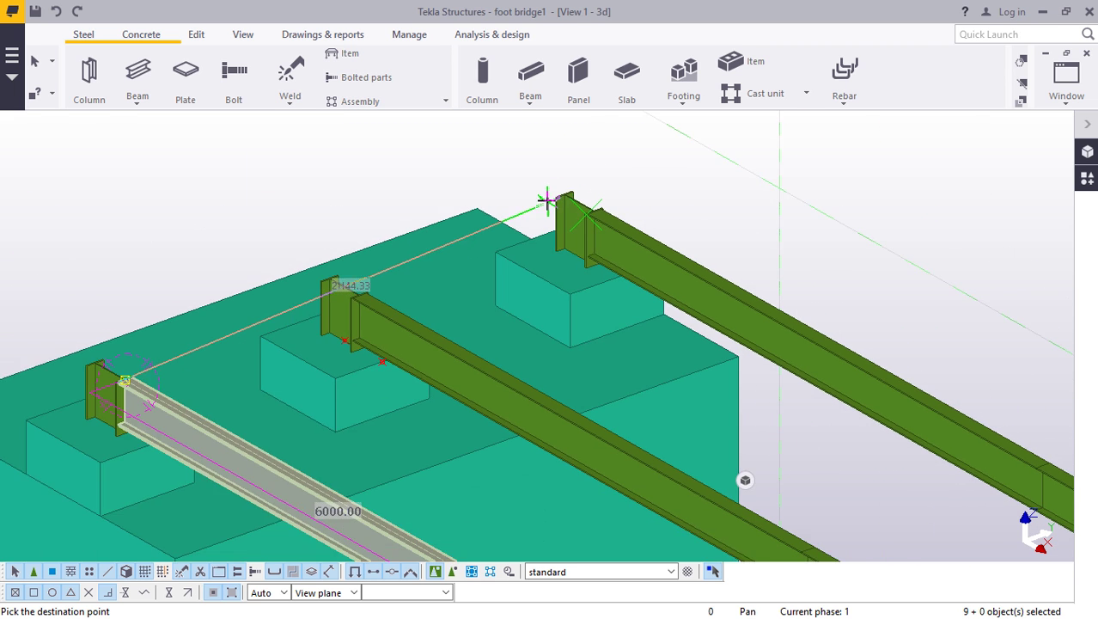
right_click(742, 174)
left_click(764, 184)
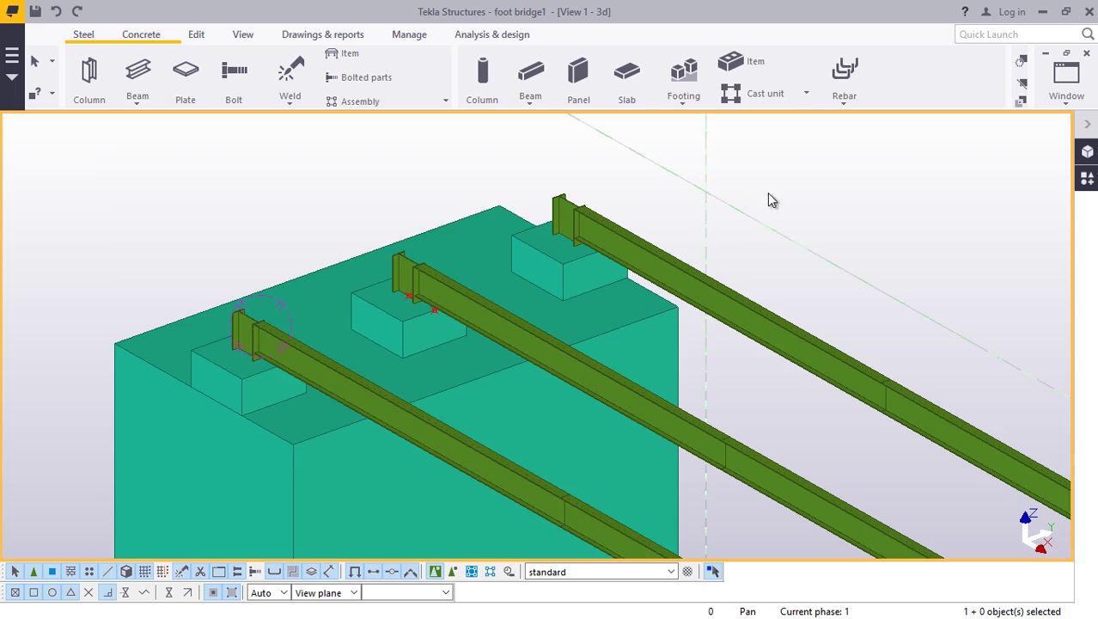
- Locate the first girder line's joint with its far abutment stub and search the component catalogue for END
scroll(259, 225, "down", 6)
scroll(261, 183, "down", 8)
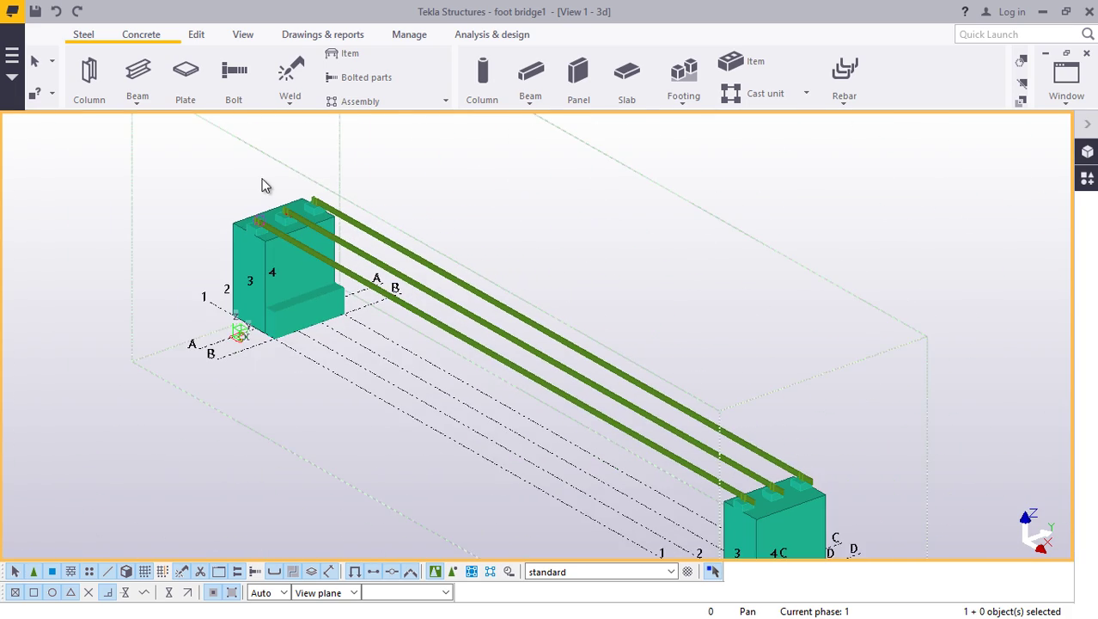
scroll(625, 419, "up", 8)
scroll(626, 418, "up", 10)
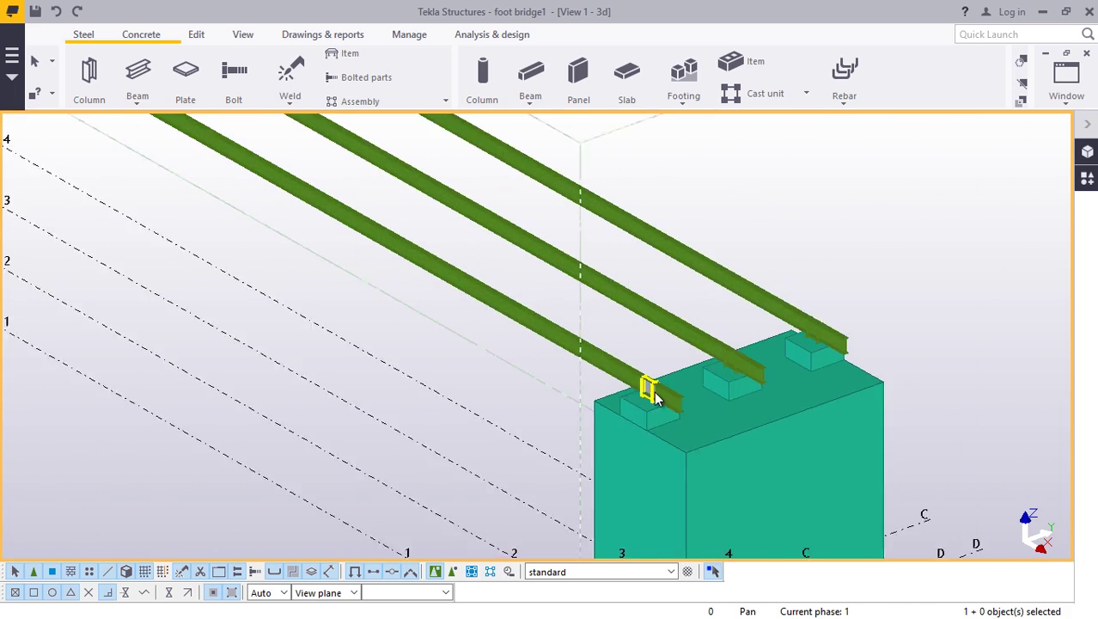
left_click(630, 391)
scroll(619, 382, "up", 8)
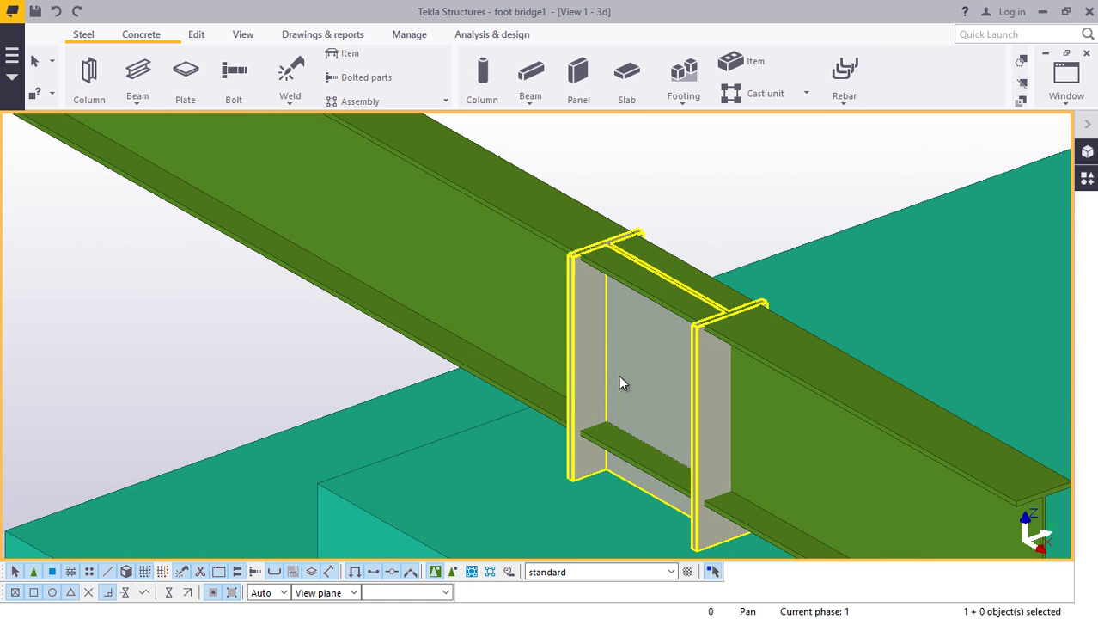
left_click(597, 258)
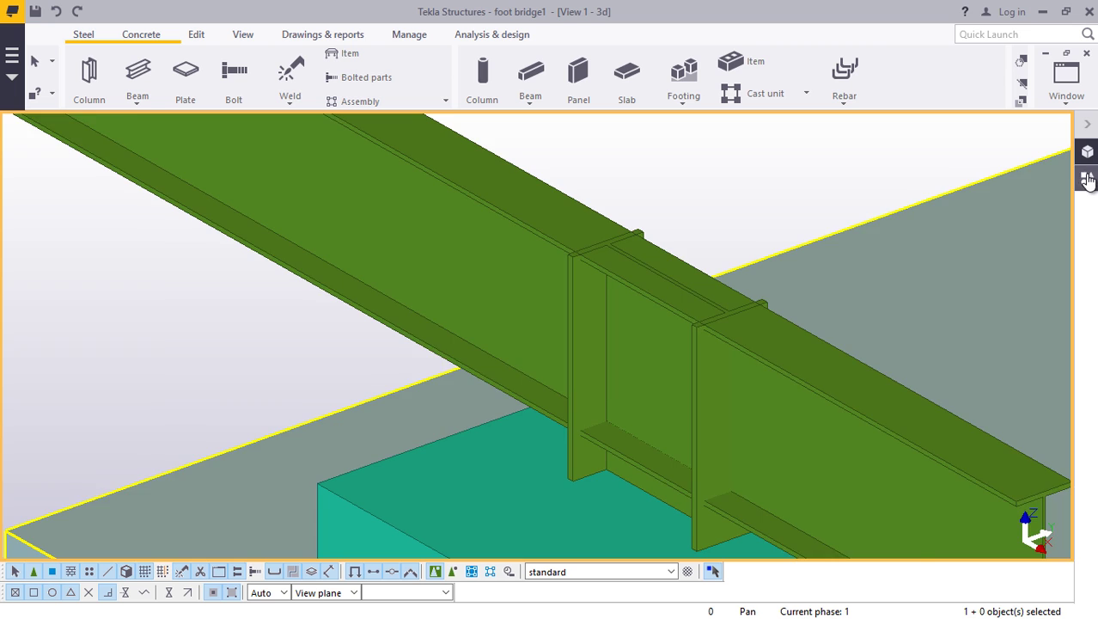
left_click(1087, 178)
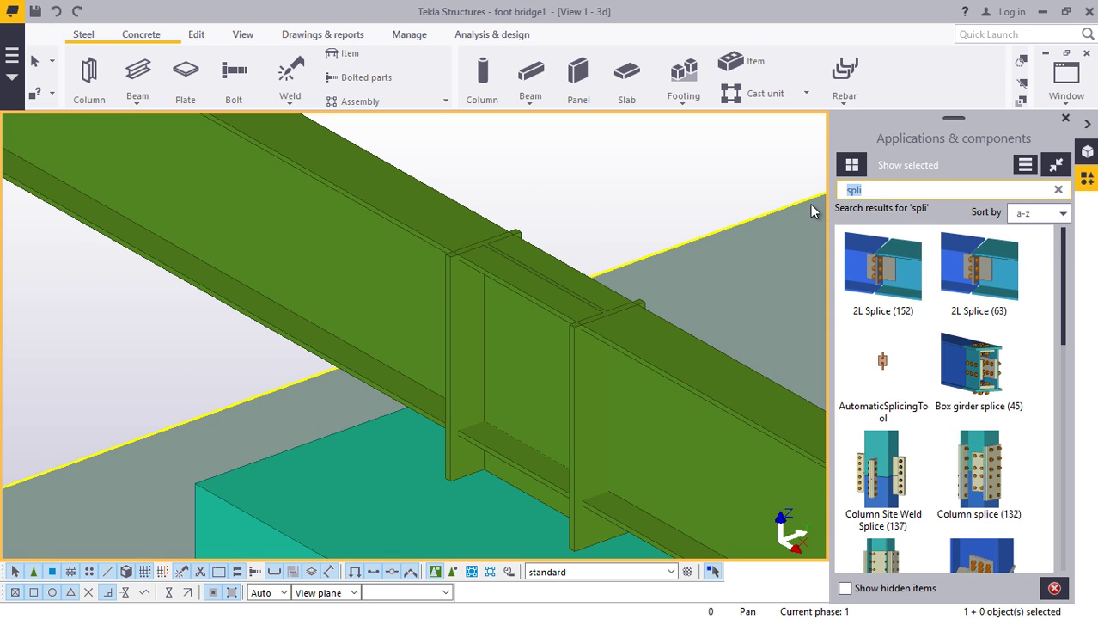
type("END")
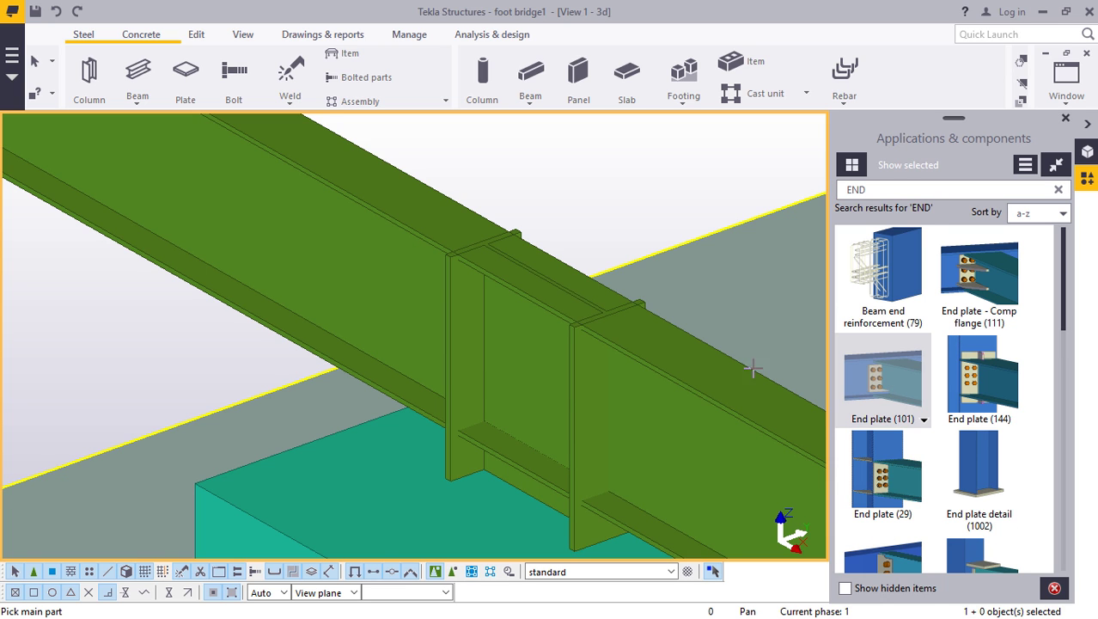
- Apply the End plate (101) connection with the abutment stub as main part and the girder beam as secondary part
scroll(466, 354, "up", 1)
left_click(465, 315)
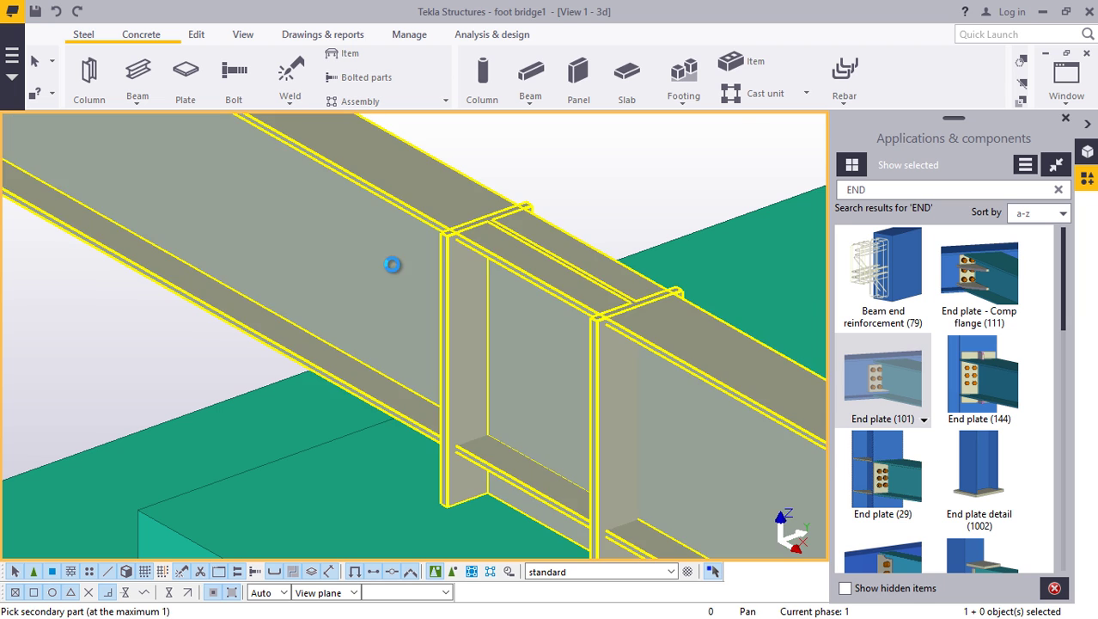
left_click(392, 262)
scroll(466, 308, "up", 1)
right_click(466, 308)
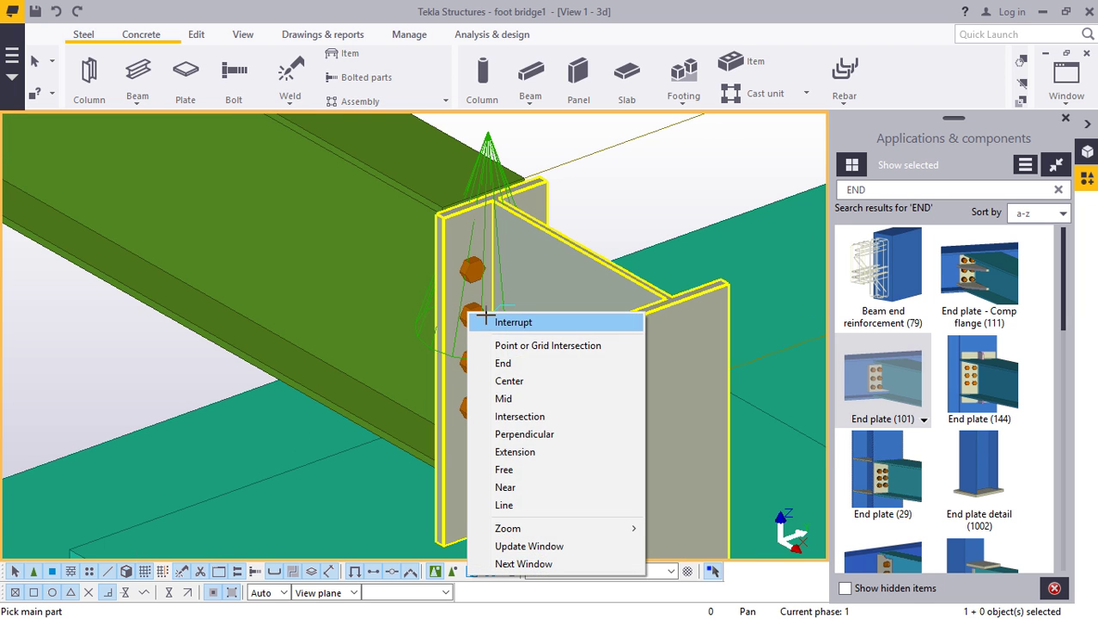
left_click(486, 318)
- Inspect the new end plate and its bolts from the girder side of the stub
left_click(238, 38)
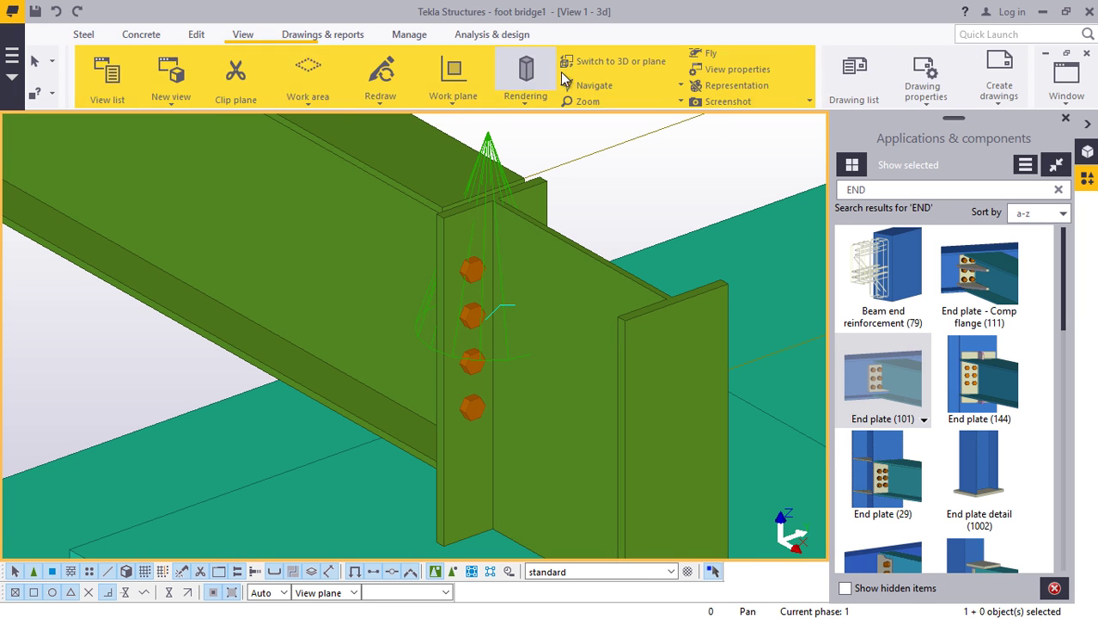
middle_click_drag(483, 320, 744, 272, "ctrl")
middle_click_drag(451, 264, 466, 377, "ctrl")
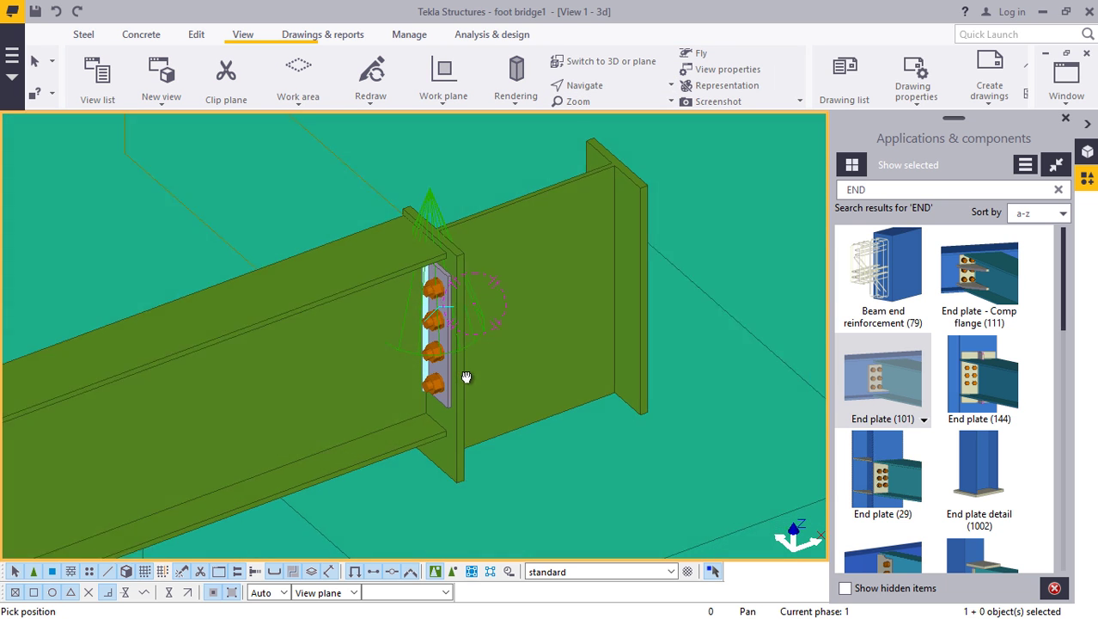
scroll(419, 294, "up", 3)
right_click(421, 293)
left_click(456, 304)
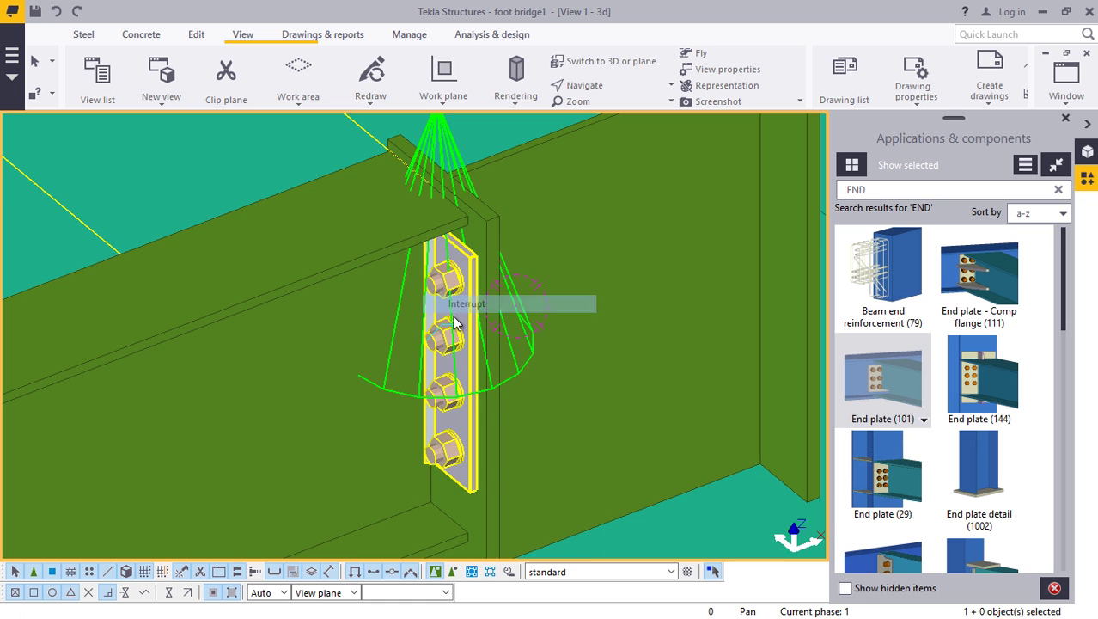
- Set the end plate connection's bolt standard to HSFG-XOX and apply the change to the model
double_click(455, 323)
middle_click_drag(370, 305, 435, 333, "ctrl")
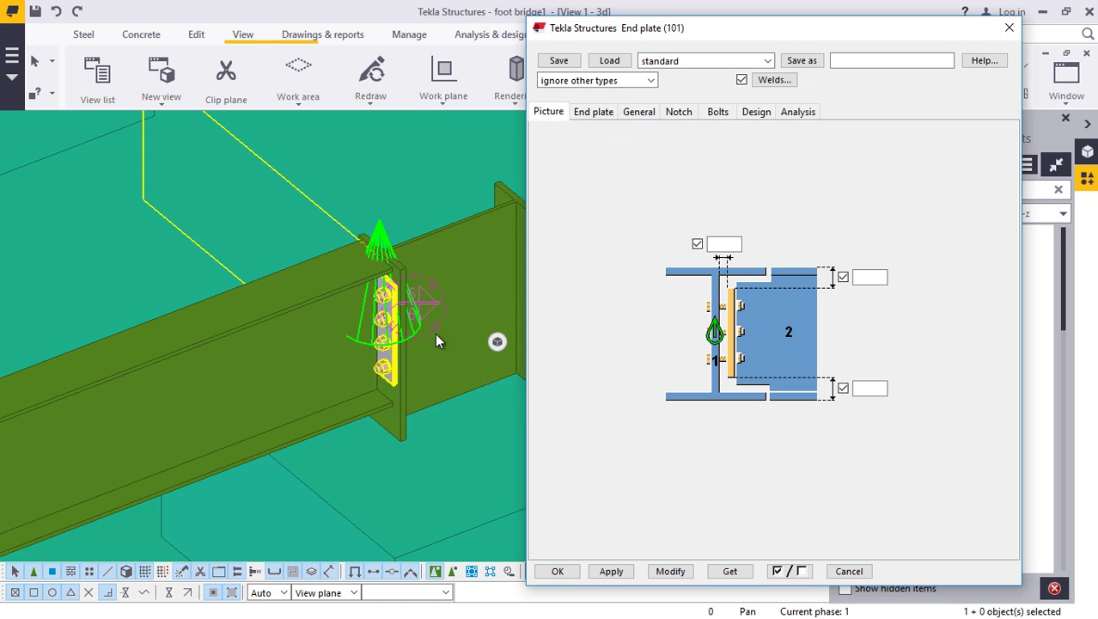
scroll(434, 333, "up", 2)
left_click(720, 113)
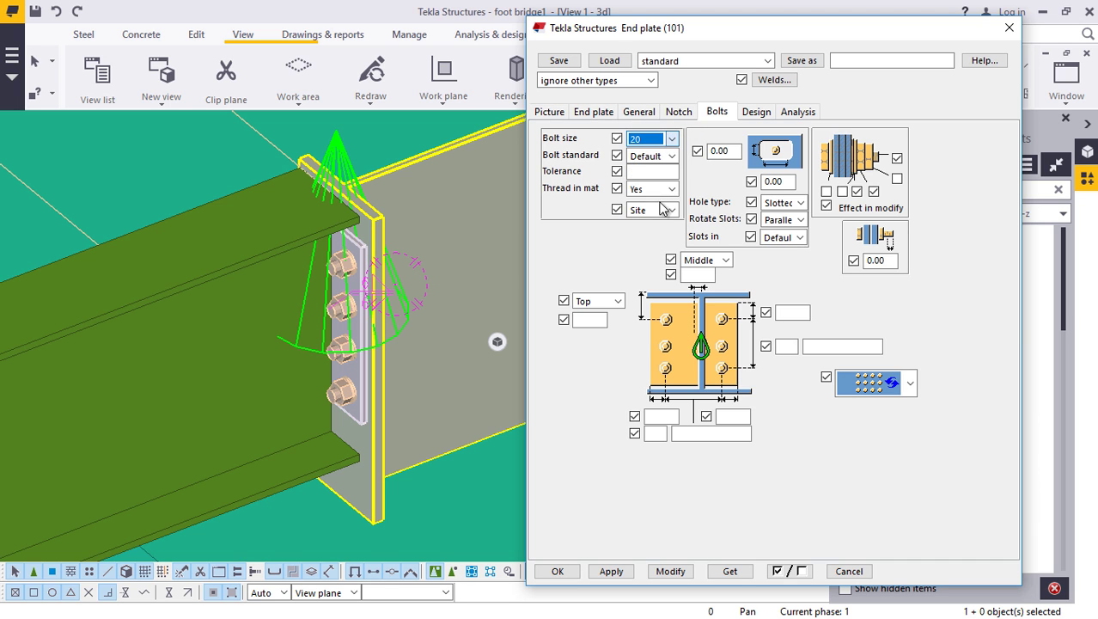
left_click(672, 157)
scroll(660, 404, "down", 3)
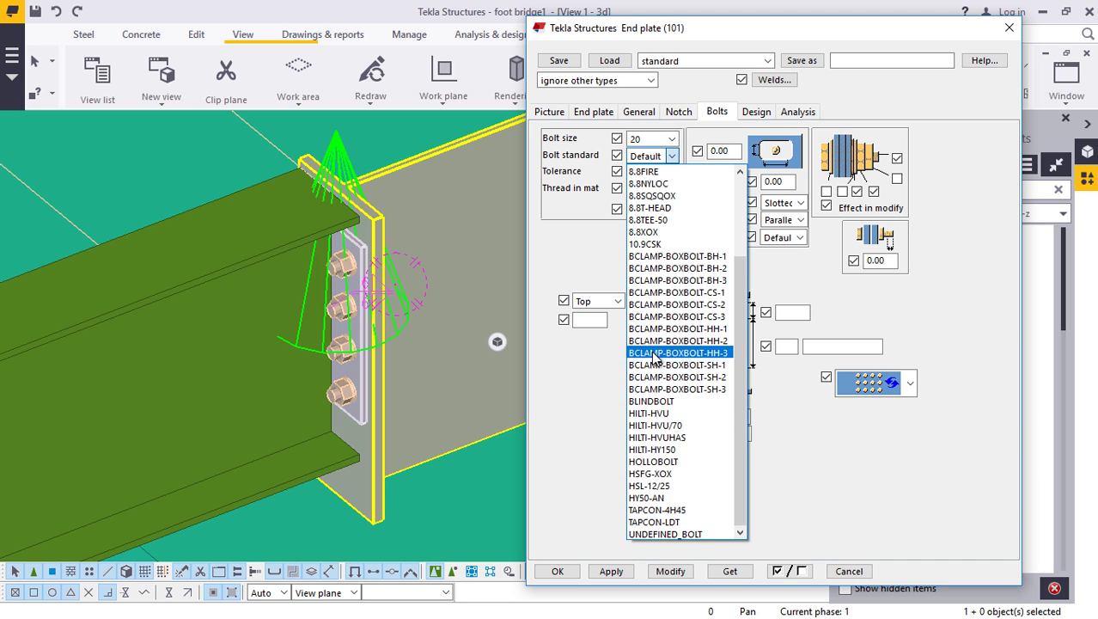
left_click(659, 473)
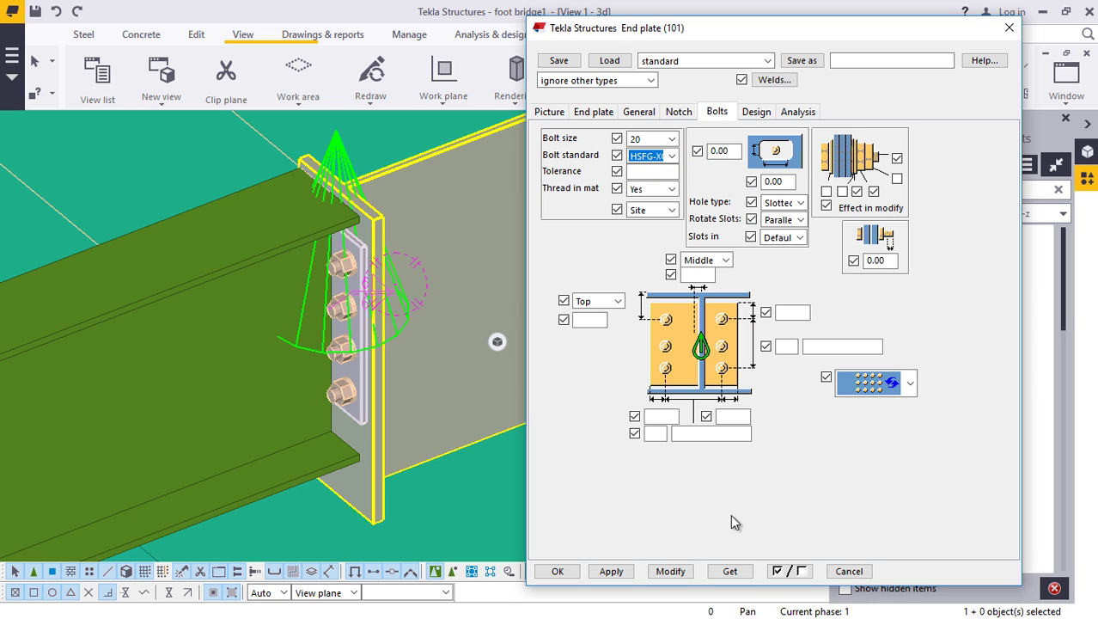
left_click(669, 572)
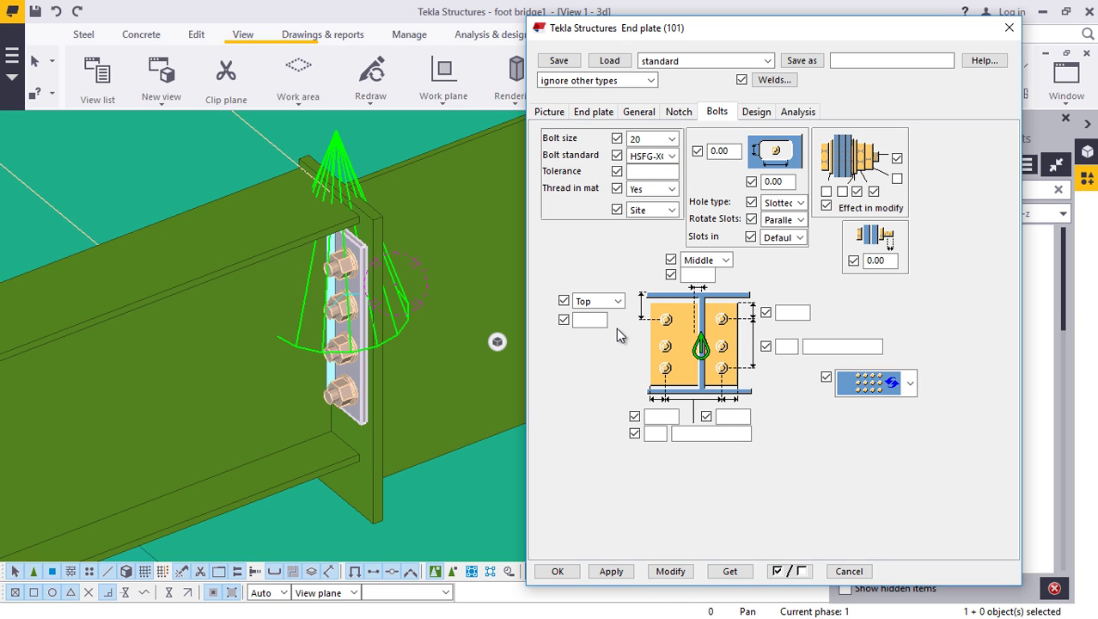
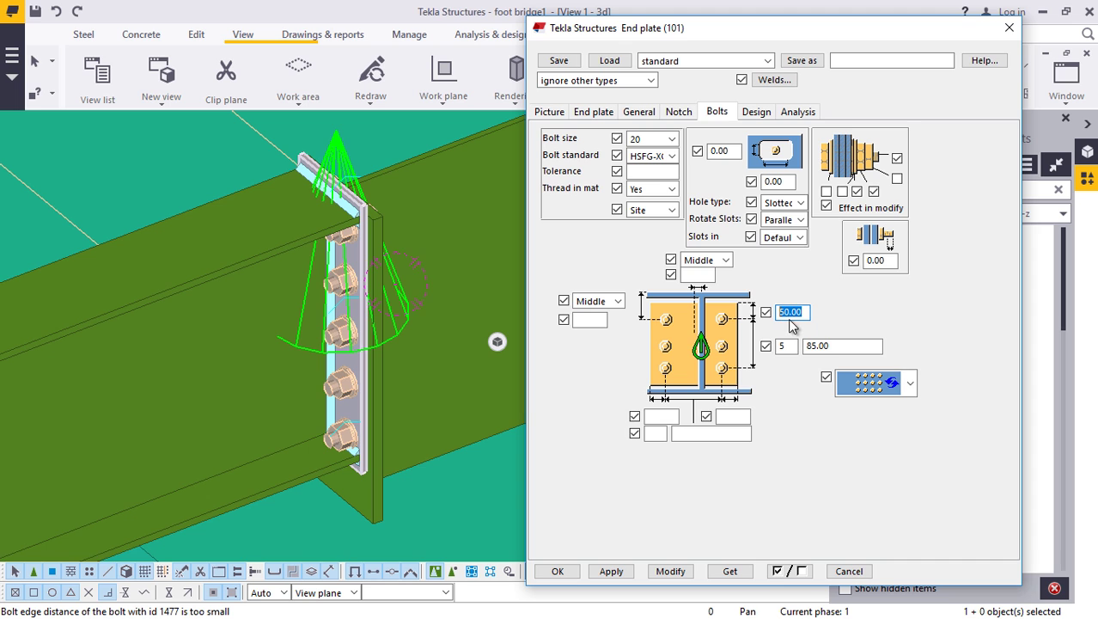
- Arrange the end plate's bolts from the middle in 5 rows at 85 mm spacing with a 40 mm edge distance
left_click(675, 572)
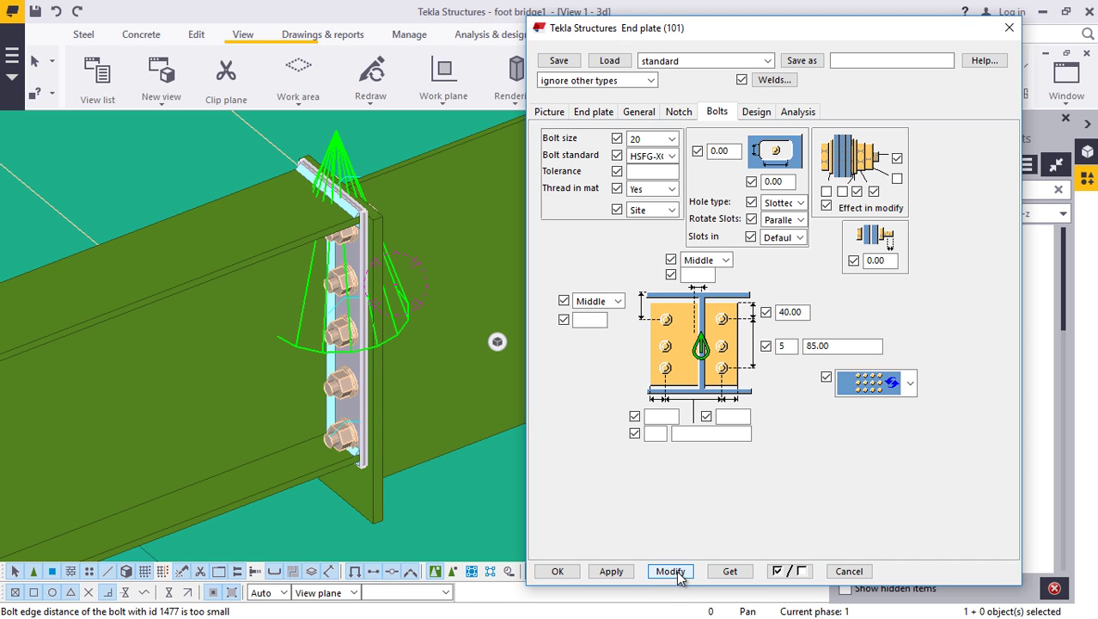
- Set the end plate bolts' edge distance to 30 mm and apply the change to the selected connection
scroll(366, 215, "up", 5)
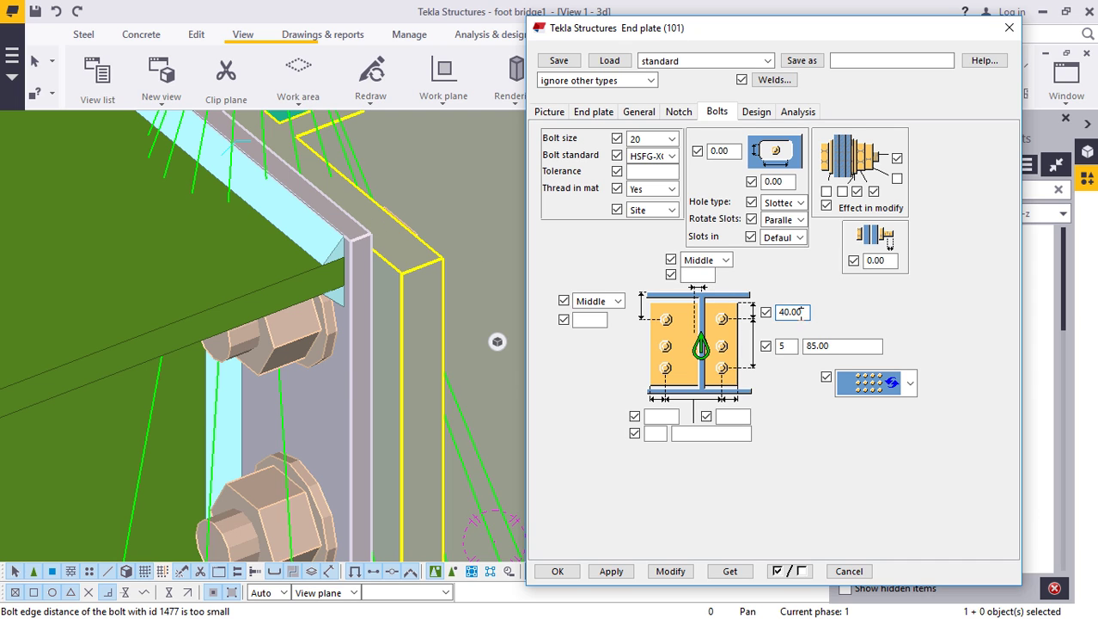
type("30")
left_click(671, 572)
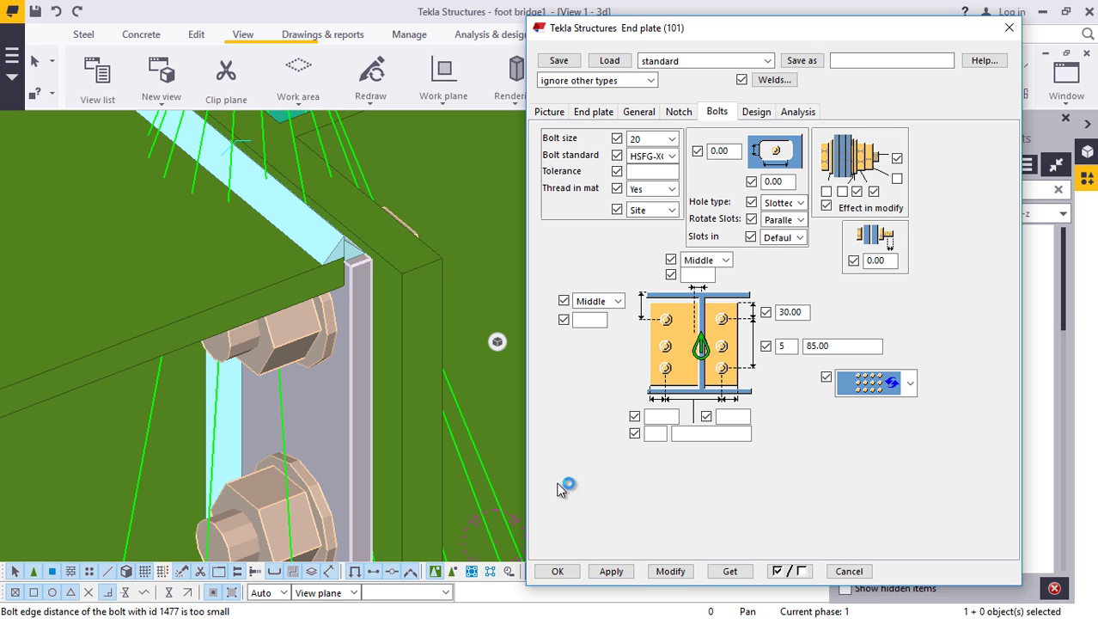
left_click(554, 571)
- Examine the end plate's bolts side-on, checking the nuts and heads on both faces of the stub flange
scroll(492, 350, "down", 5)
middle_click_drag(516, 324, 641, 44, "ctrl")
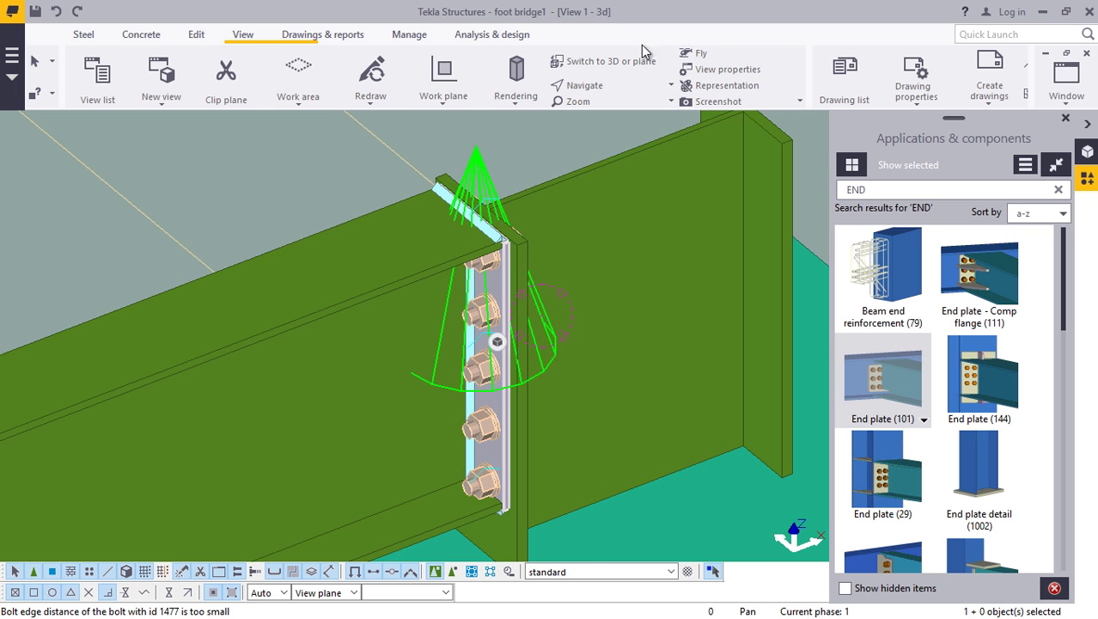
left_click(610, 87)
left_click(612, 110)
left_click_drag(507, 424, 496, 341)
left_click(496, 341)
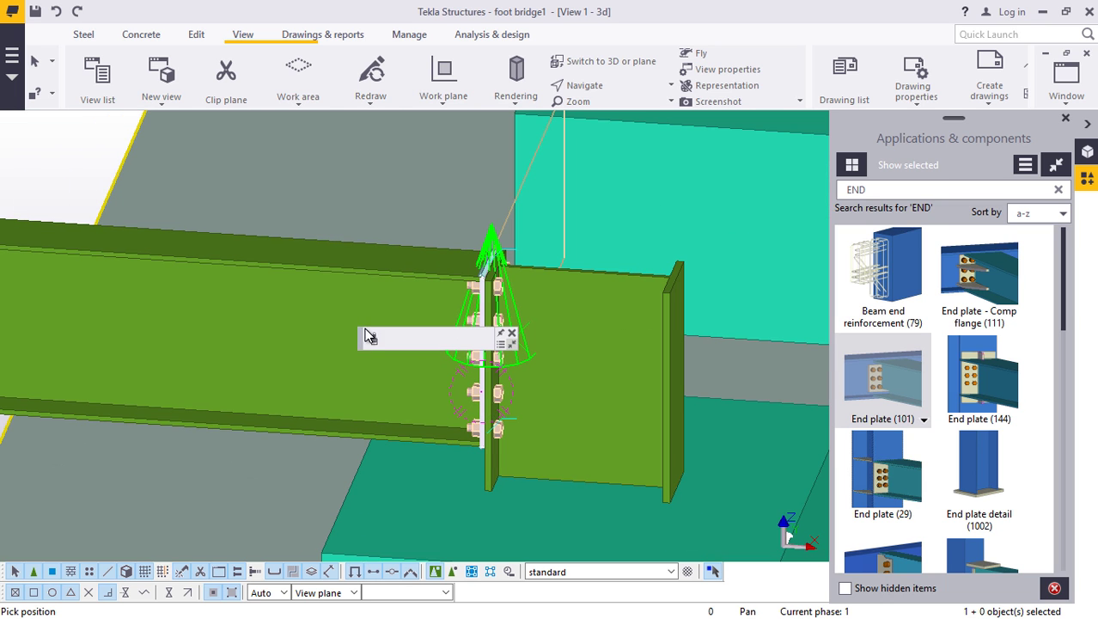
scroll(507, 296, "up", 5)
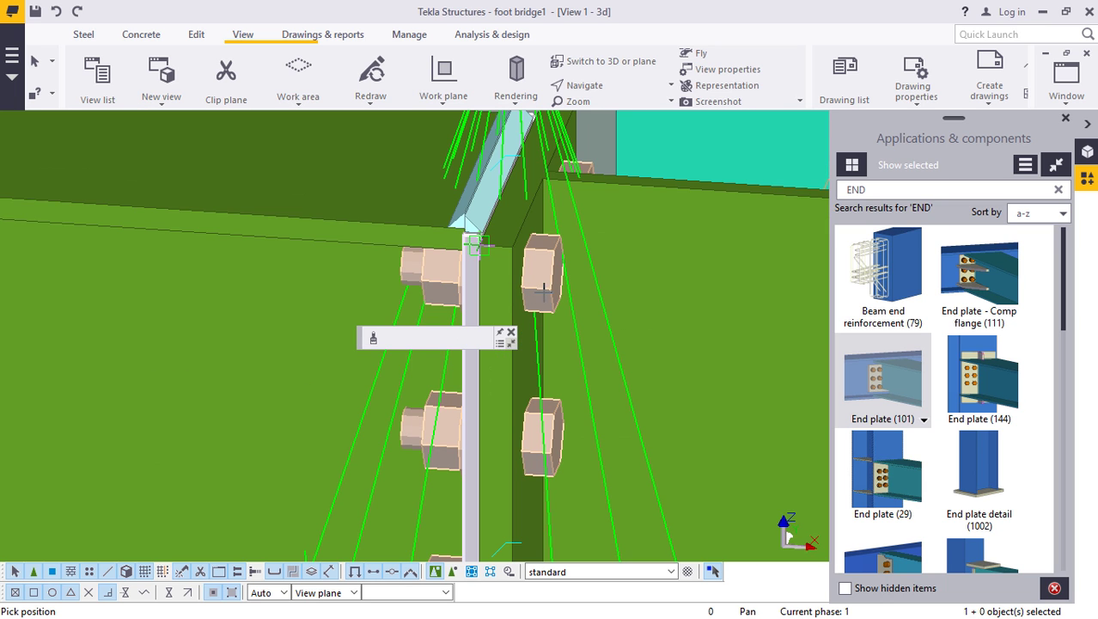
scroll(569, 282, "up", 5)
right_click(572, 282)
key("Escape")
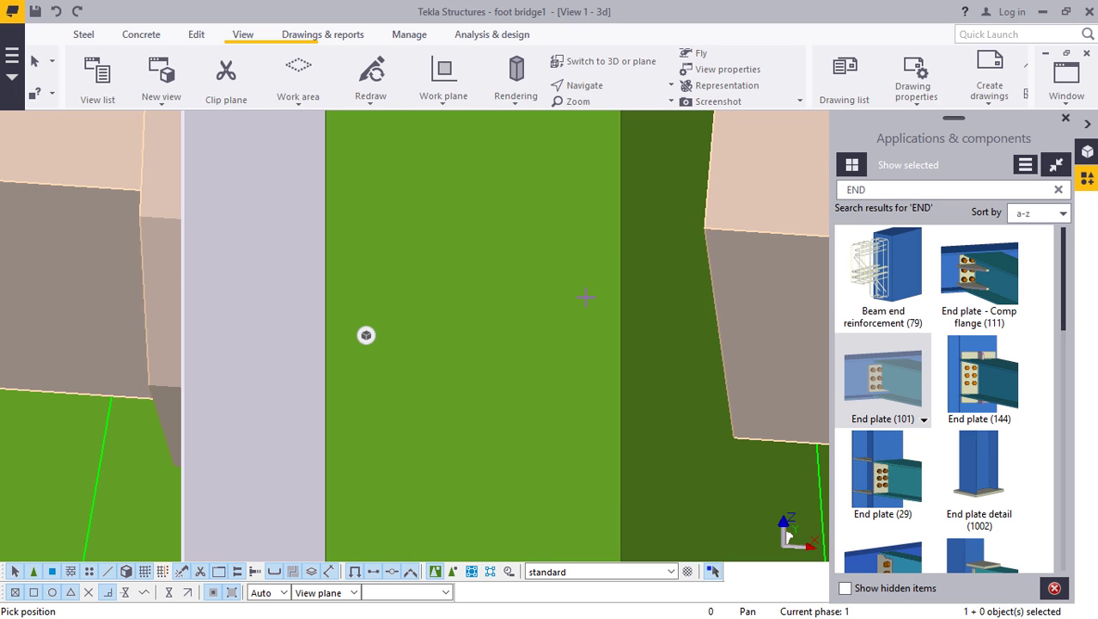
scroll(584, 296, "down", 6)
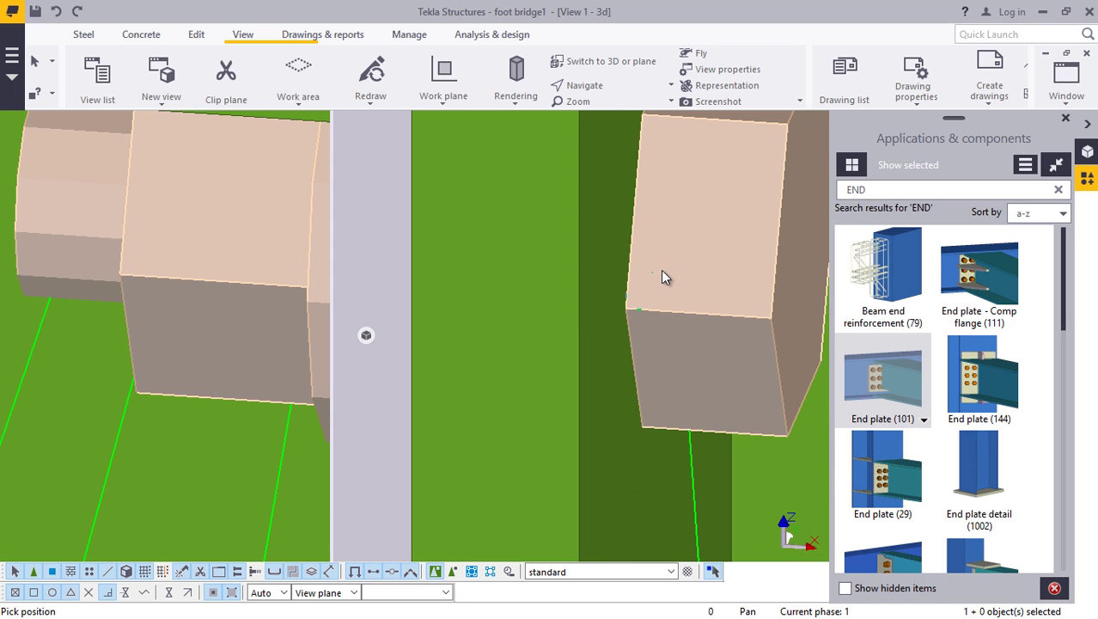
right_click(666, 254)
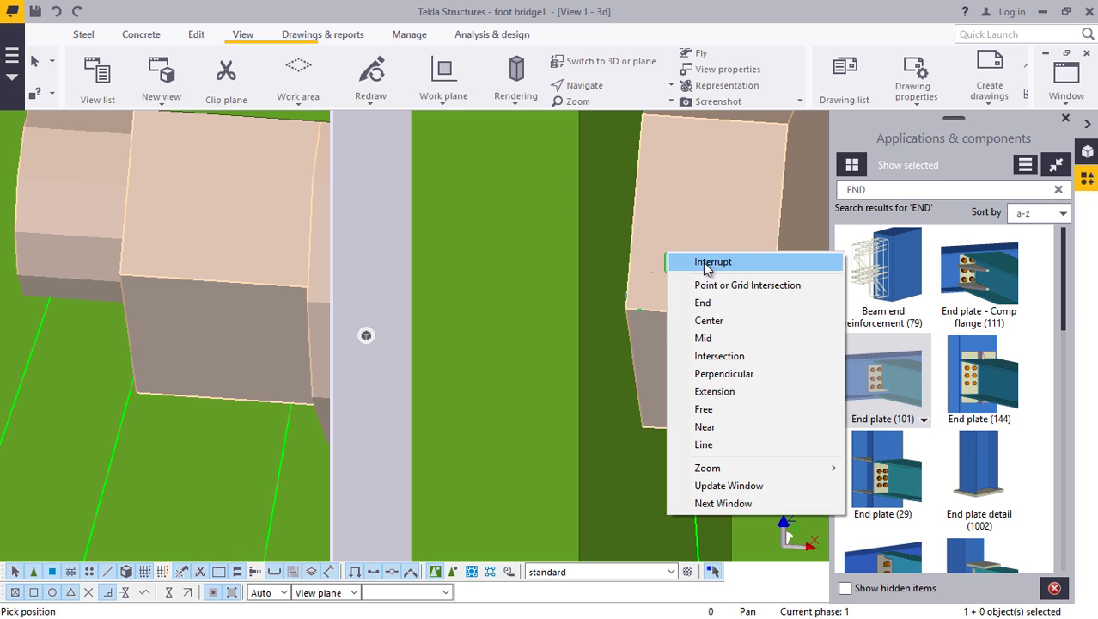
left_click(679, 256)
- Include the washer under the bolt head in the end plate connection's bolt assembly and update the connection
double_click(730, 243)
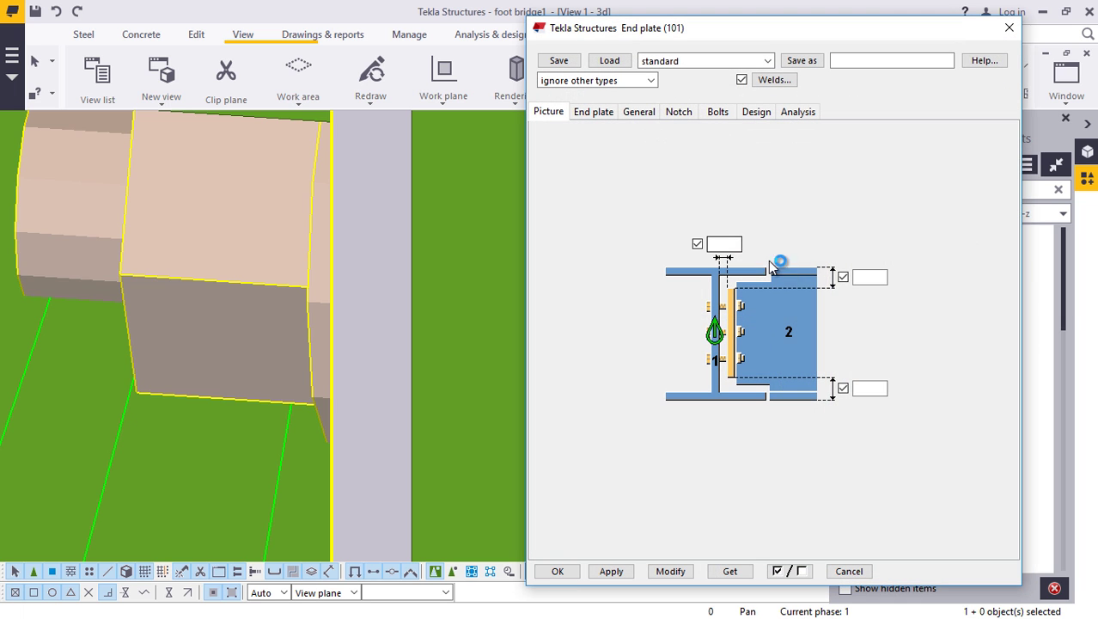
left_click(722, 114)
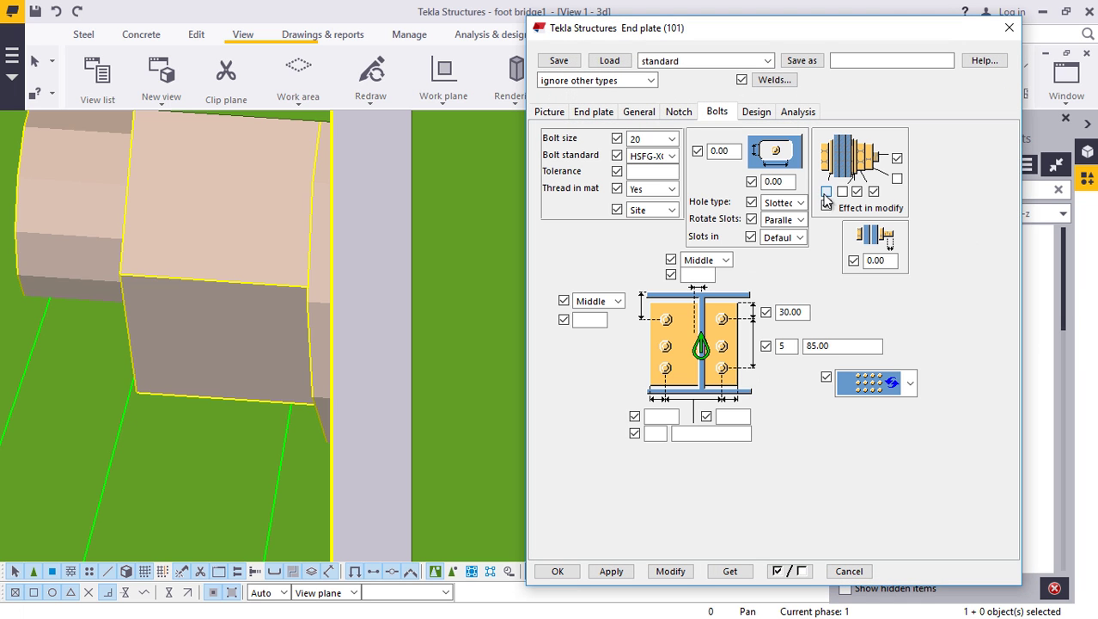
left_click(670, 571)
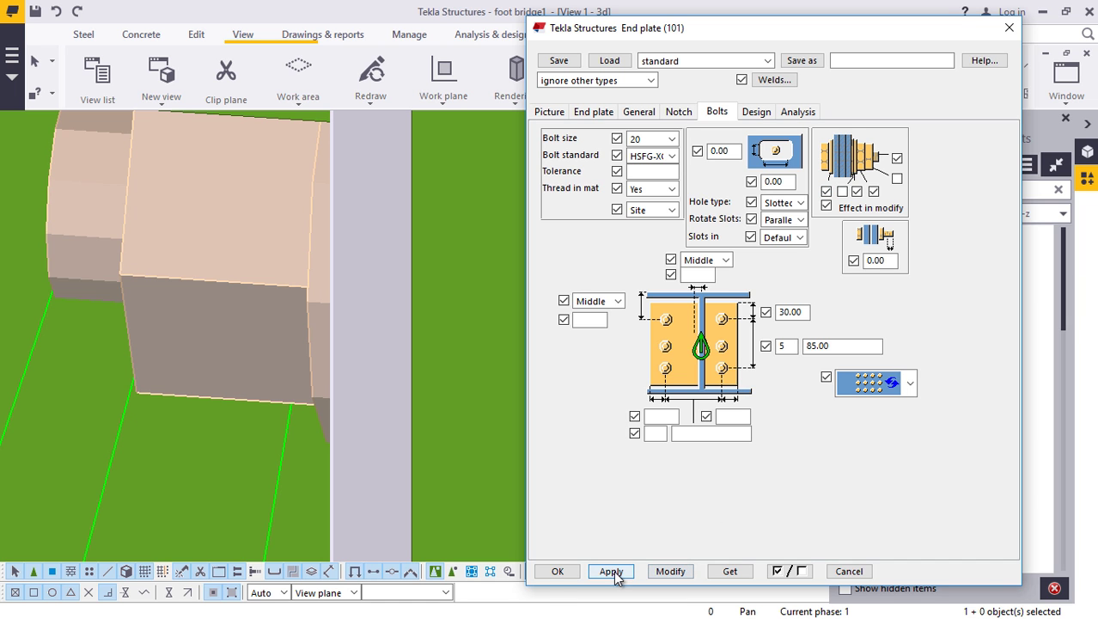
left_click(560, 575)
- Apply the End plate (101) connection from the middle stub on this abutment to the middle girder
scroll(512, 366, "down", 3)
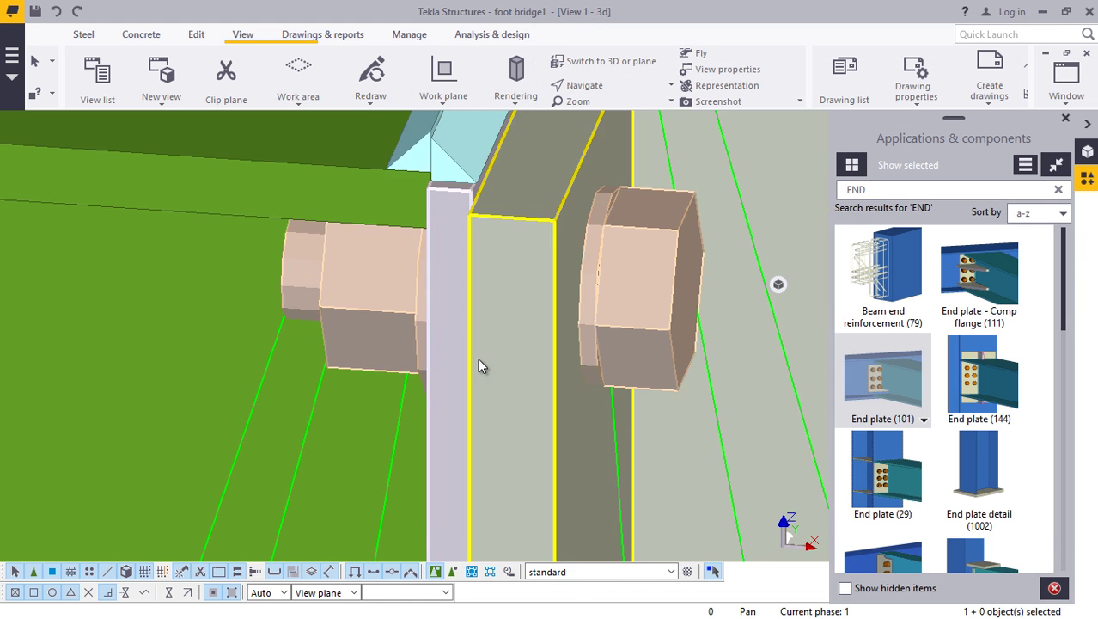
scroll(433, 360, "down", 3)
scroll(404, 366, "down", 5)
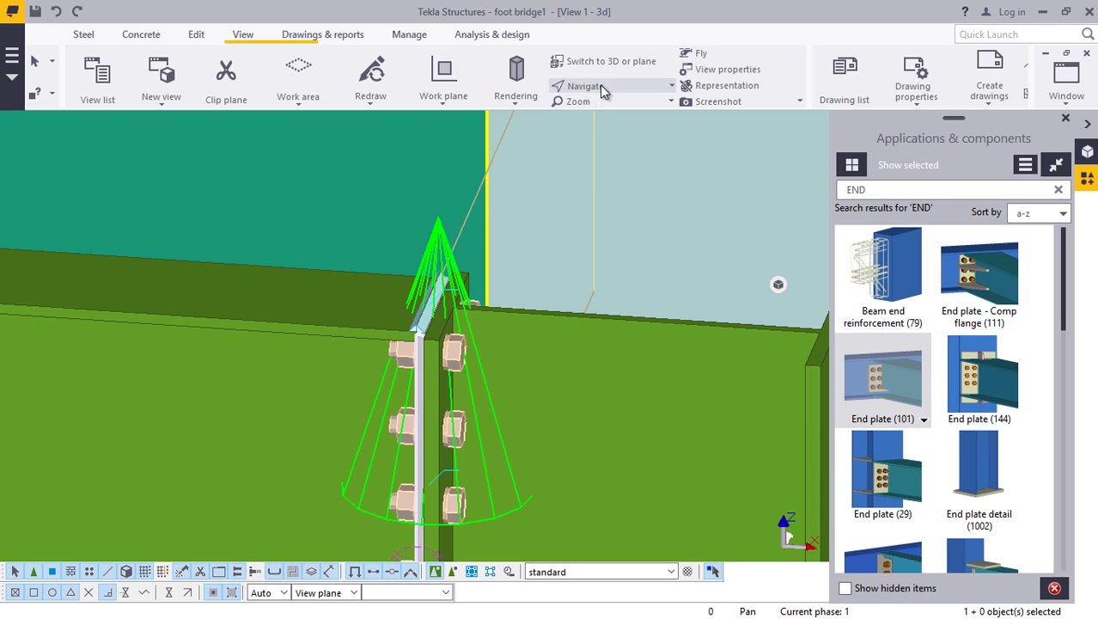
middle_click_drag(450, 399, 603, 424, "ctrl")
scroll(448, 325, "down", 4)
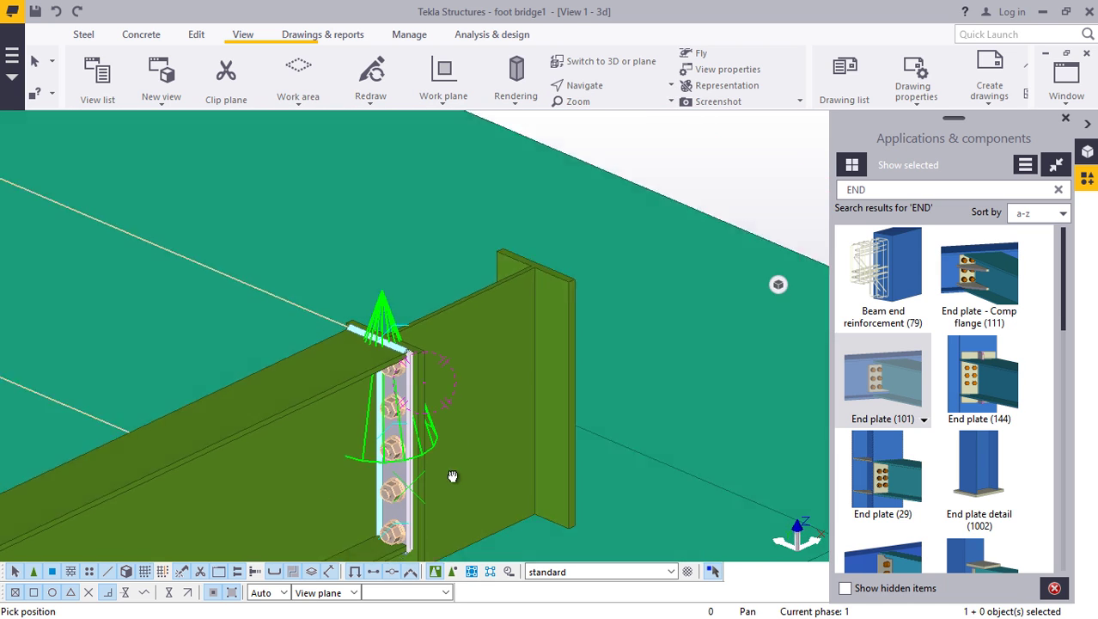
scroll(454, 498, "down", 4)
middle_click_drag(385, 427, 289, 269, "ctrl")
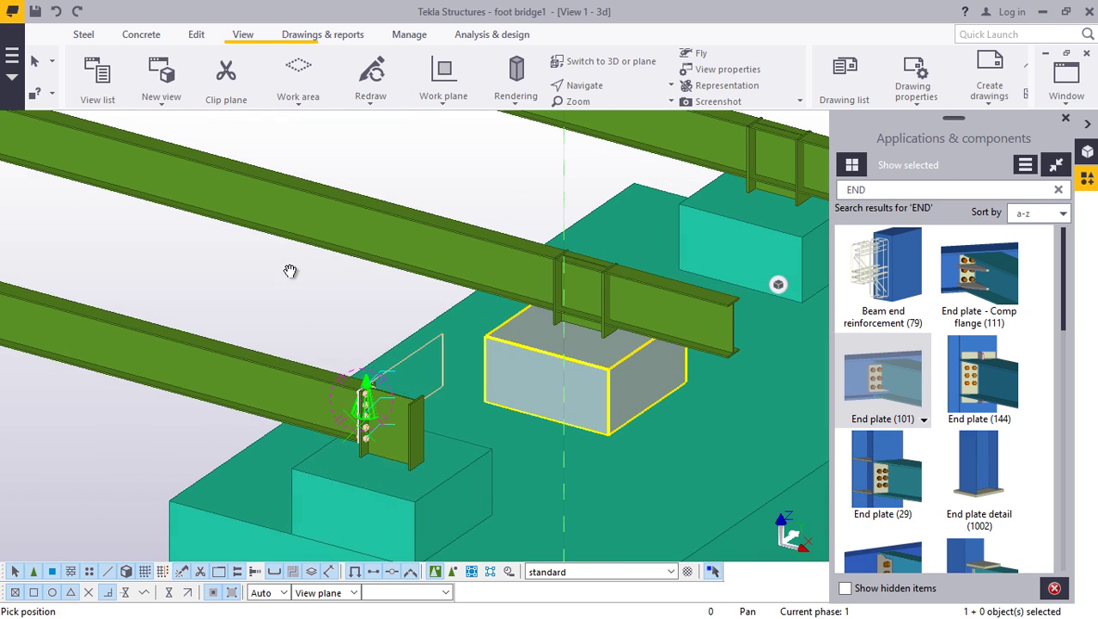
right_click(283, 274)
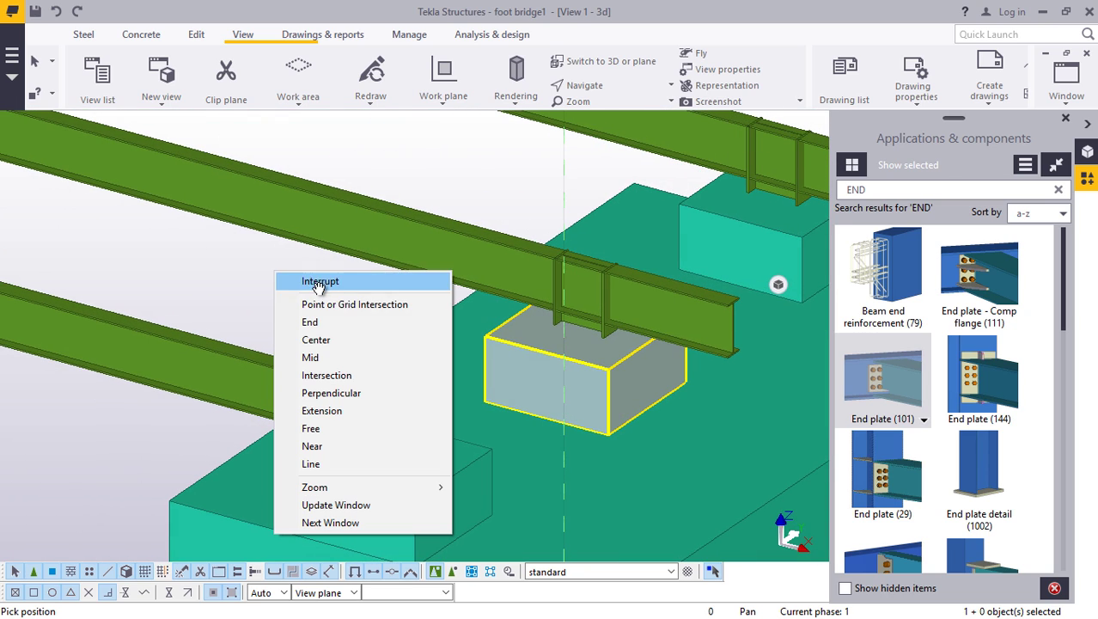
left_click(887, 373)
scroll(612, 297, "up", 4)
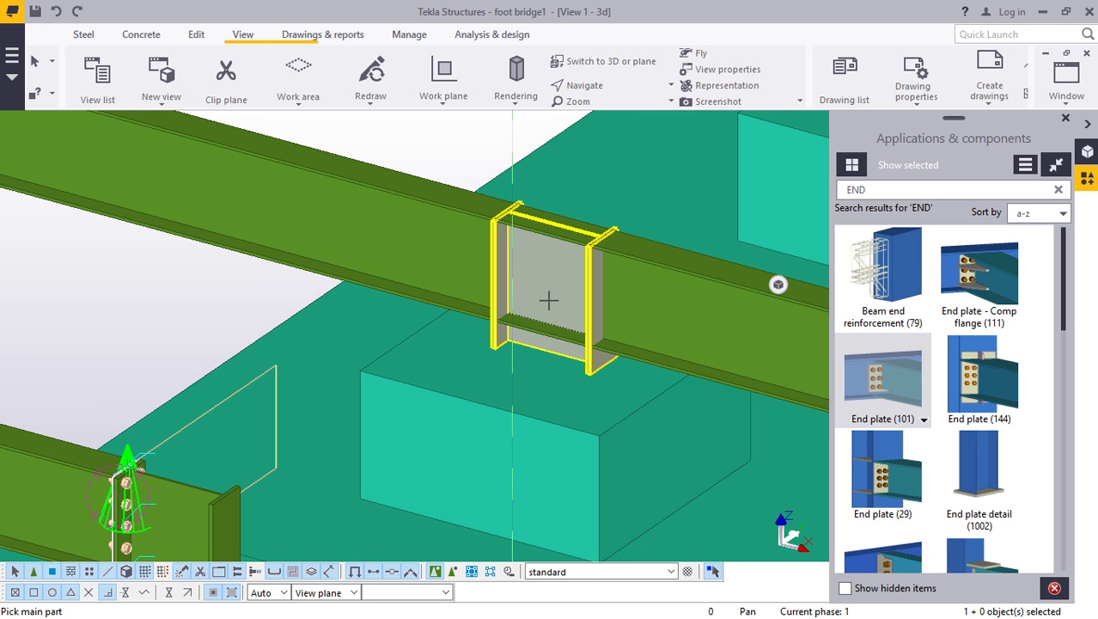
left_click(538, 285)
left_click(456, 253)
- Connect the third girder to its stub on the same abutment with the End plate (101) connection
scroll(449, 426, "down", 2)
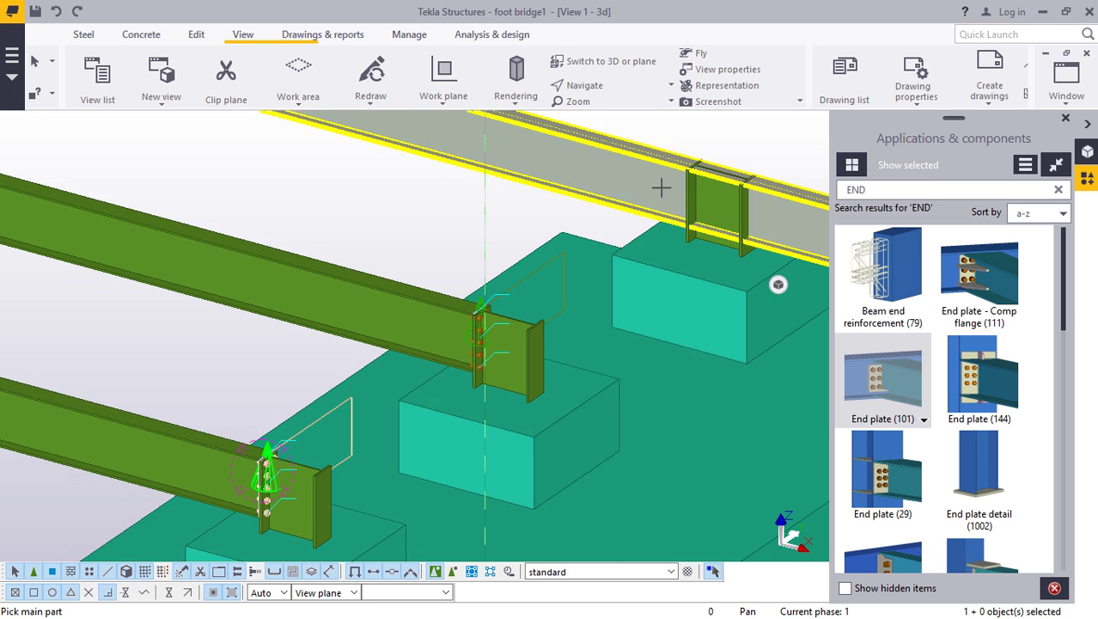
scroll(709, 198, "up", 2)
left_click(709, 199)
left_click(633, 184)
scroll(692, 375, "down", 3)
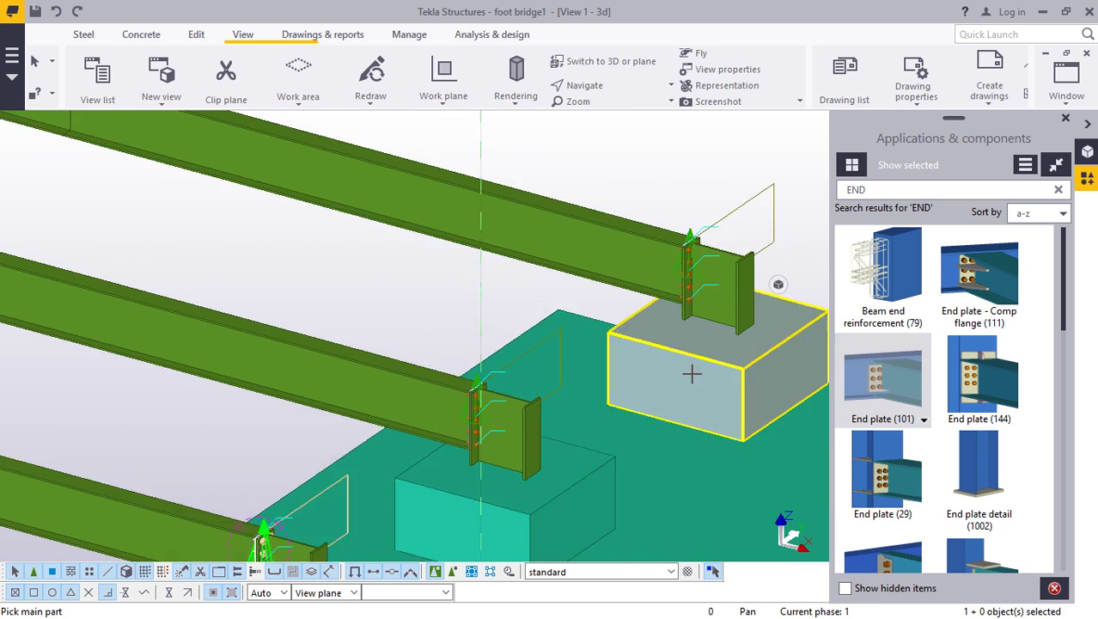
- At the opposite abutment, apply End plate (101) between the farthest stub and its girder
scroll(684, 381, "down", 6)
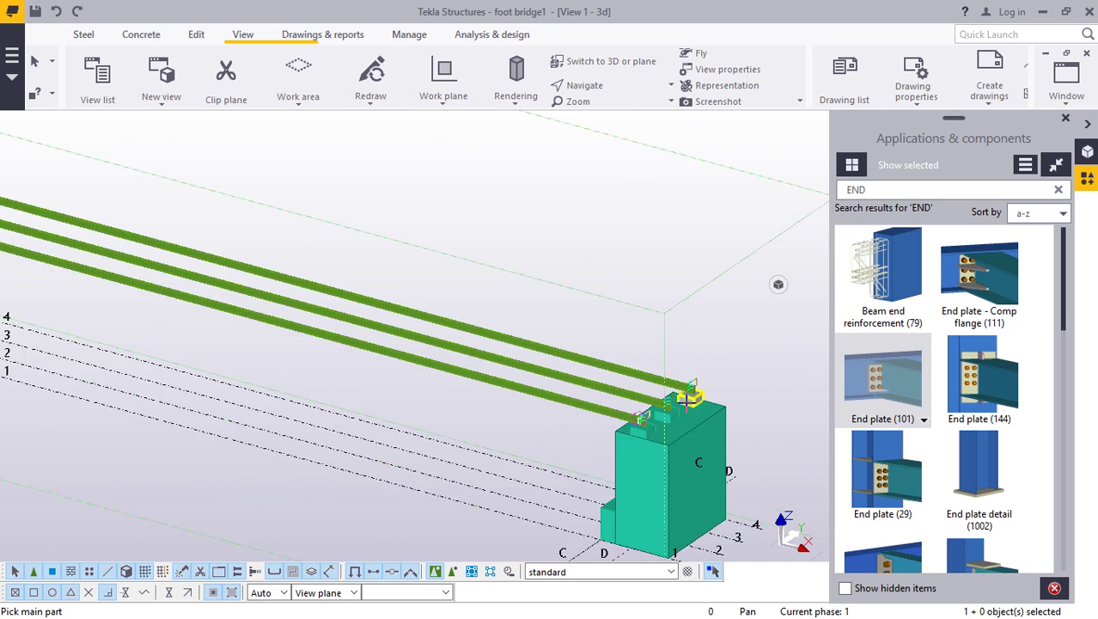
scroll(206, 344, "up", 6)
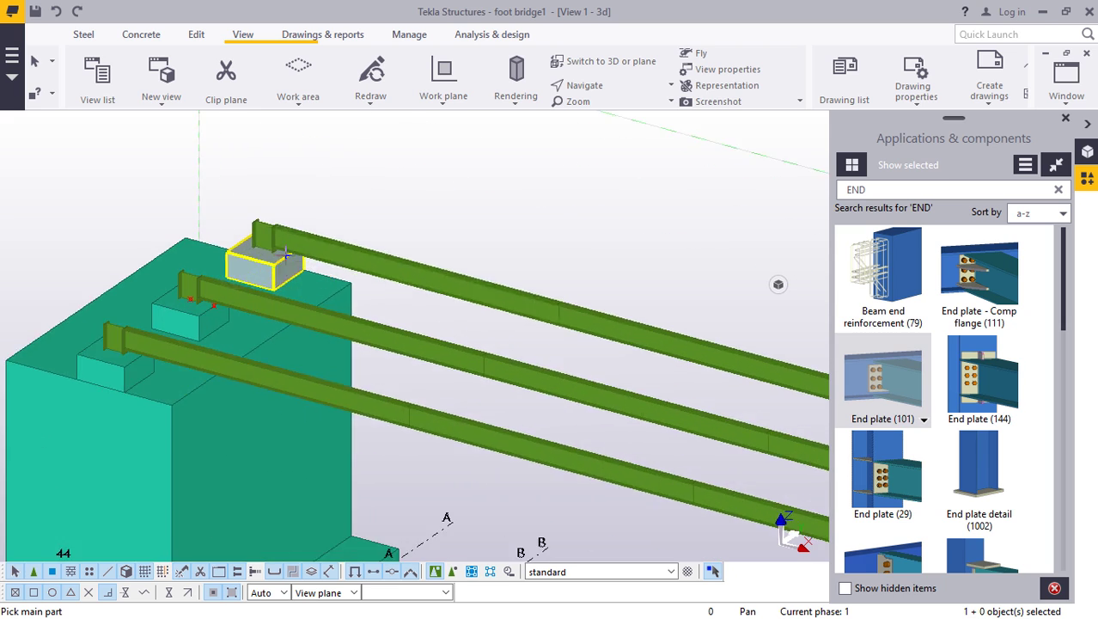
scroll(249, 226, "up", 3)
left_click(270, 225)
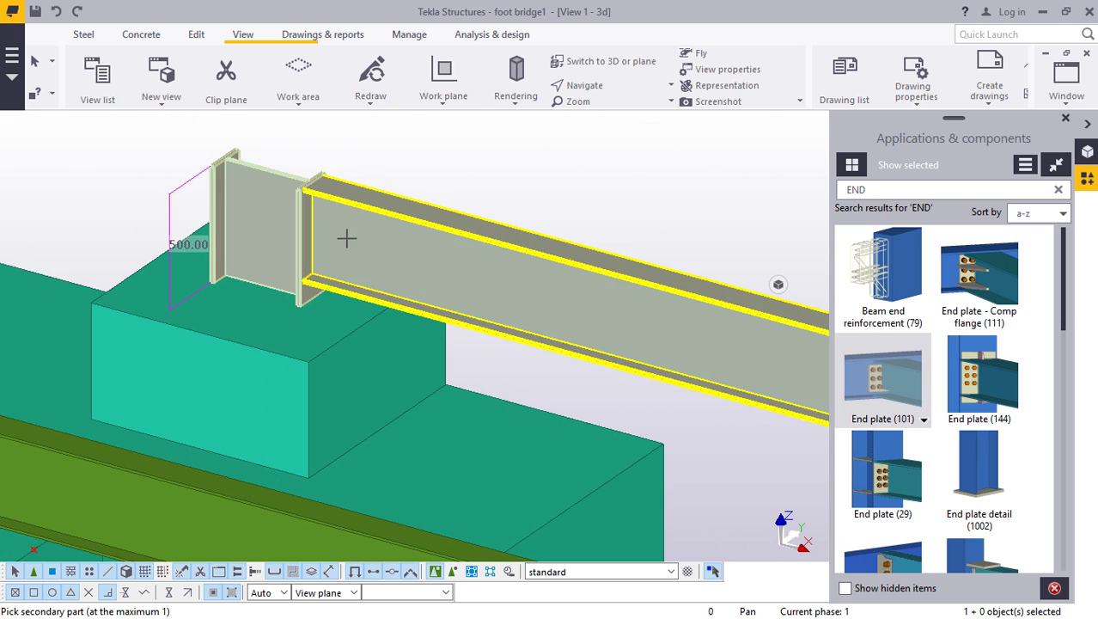
left_click(344, 228)
- Join the middle girder to its stub at the opposite abutment with End plate (101)
scroll(345, 226, "down", 2)
scroll(174, 326, "up", 3)
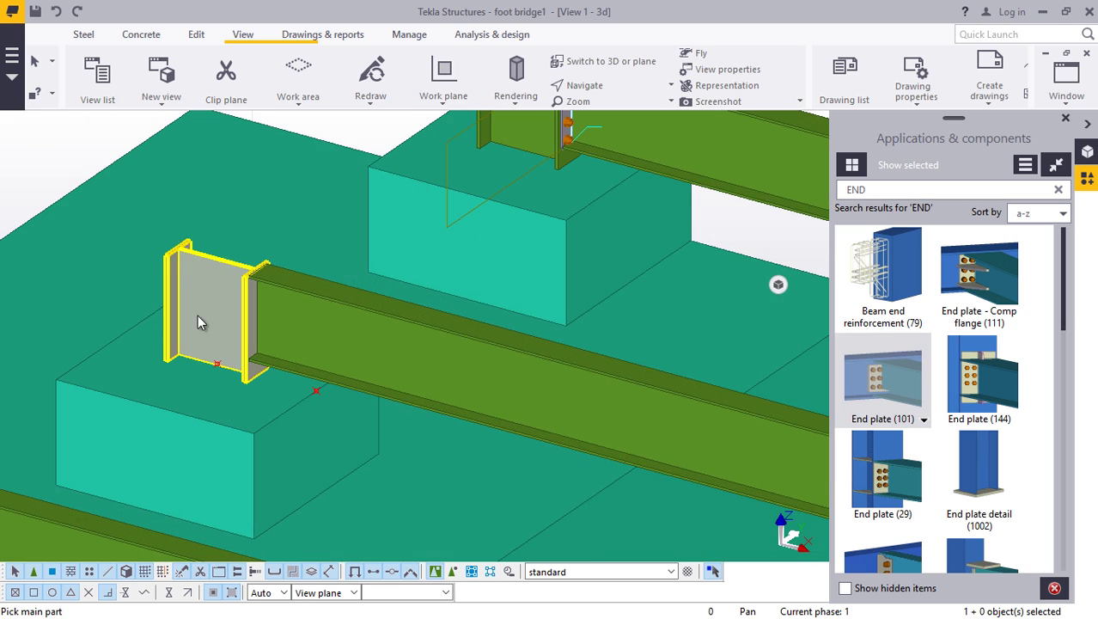
left_click(201, 322)
left_click(305, 327)
- Apply End plate (101) between the nearest stub and girder at the opposite abutment, and end the command
scroll(305, 327, "down", 3)
scroll(103, 397, "up", 2)
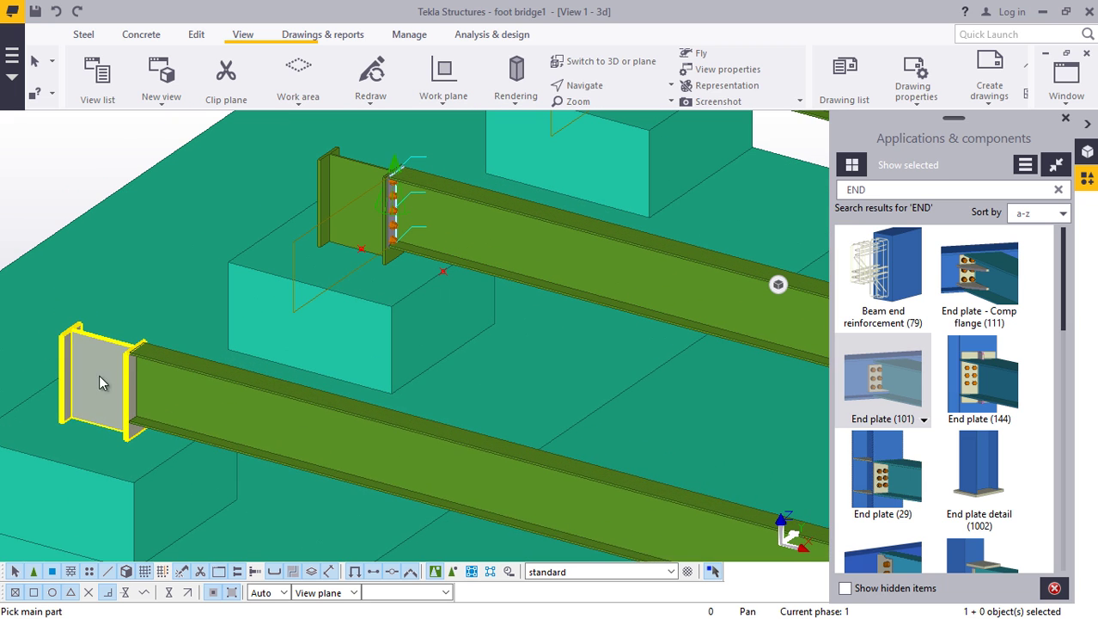
left_click(100, 383)
left_click(160, 396)
scroll(106, 211, "down", 2)
right_click(99, 203)
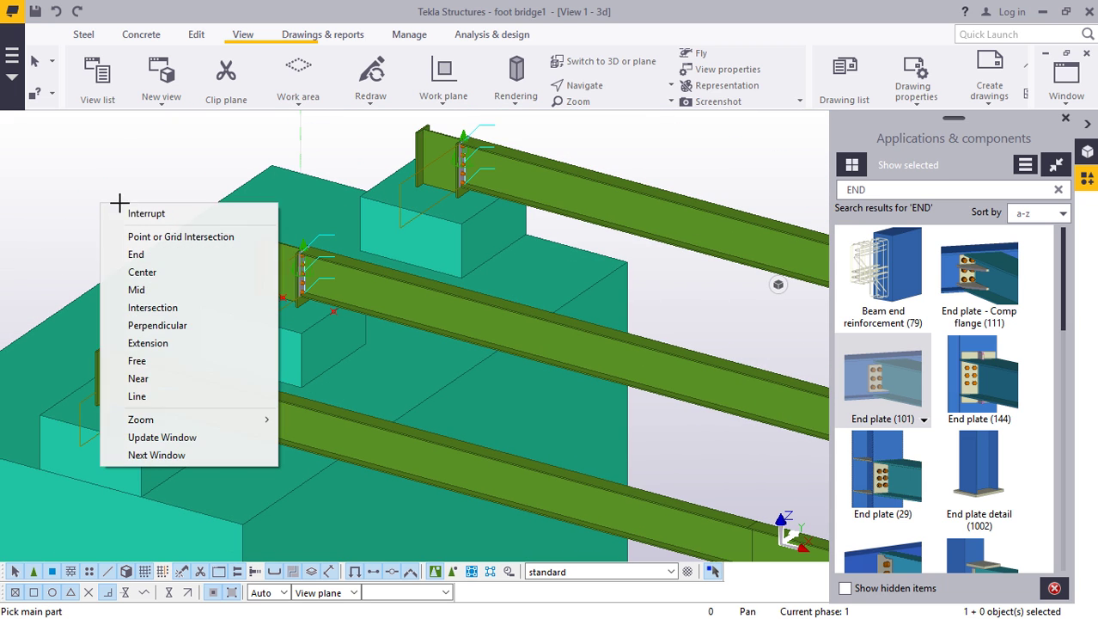
left_click(135, 215)
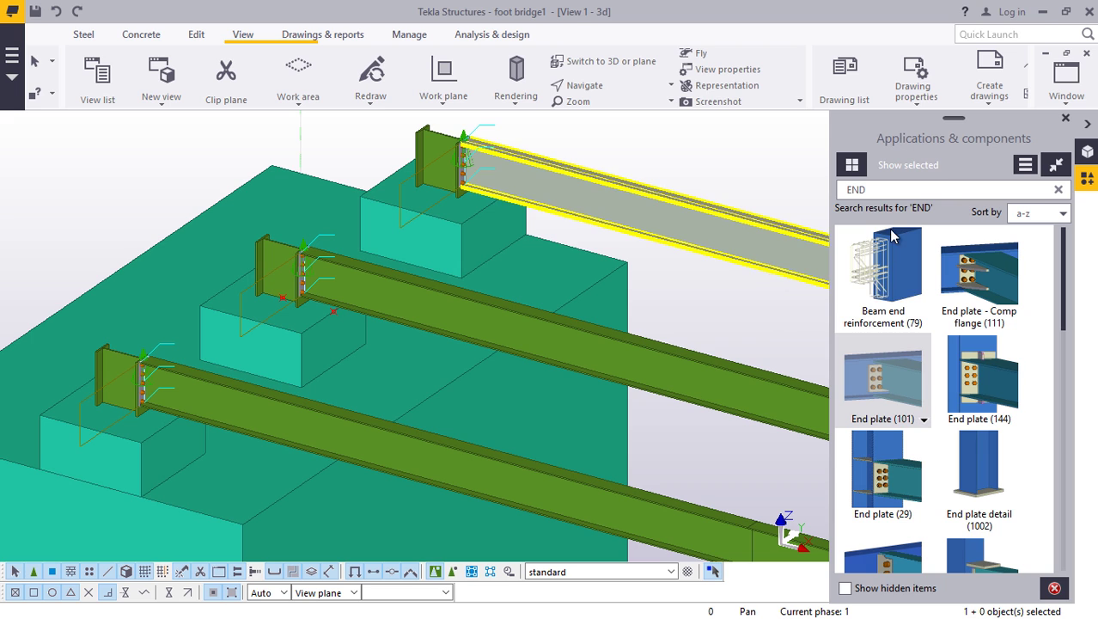
- Search the components for "BAS" and apply Base plate (1042) at the bottom edge of the nearest stub
left_click(868, 193)
double_click(868, 193)
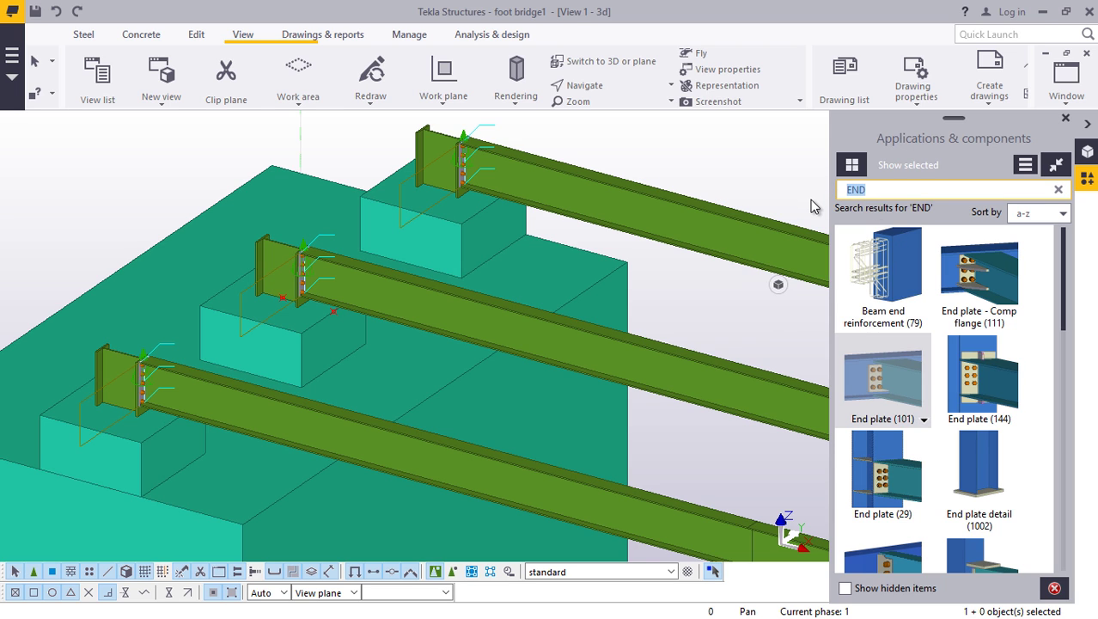
type("BAS")
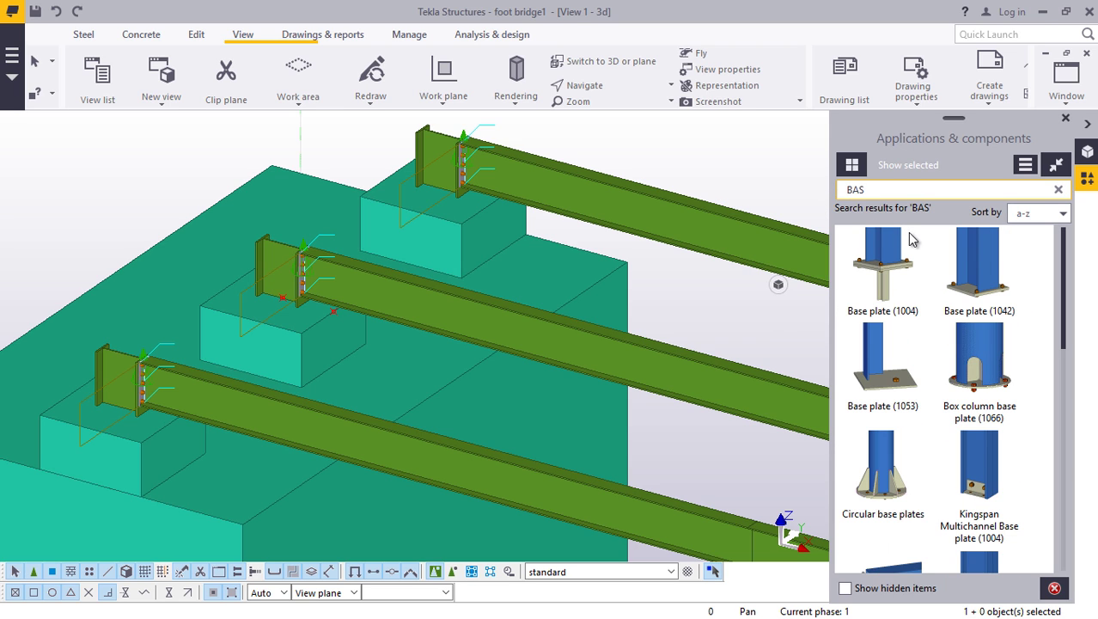
left_click(991, 282)
scroll(170, 344, "up", 5)
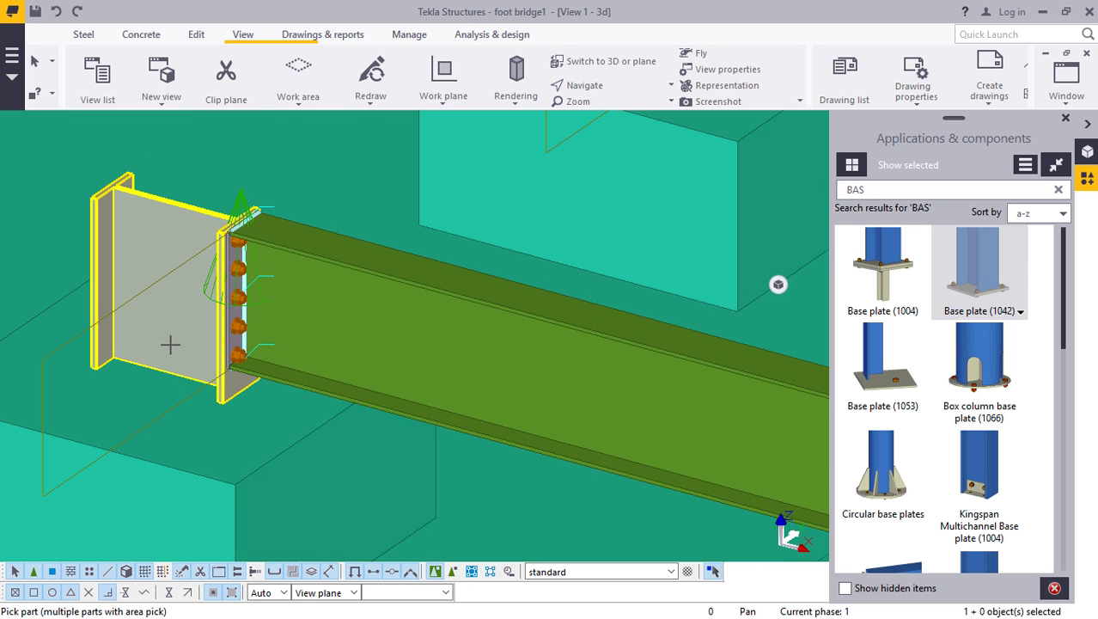
left_click(171, 345)
left_click(172, 372)
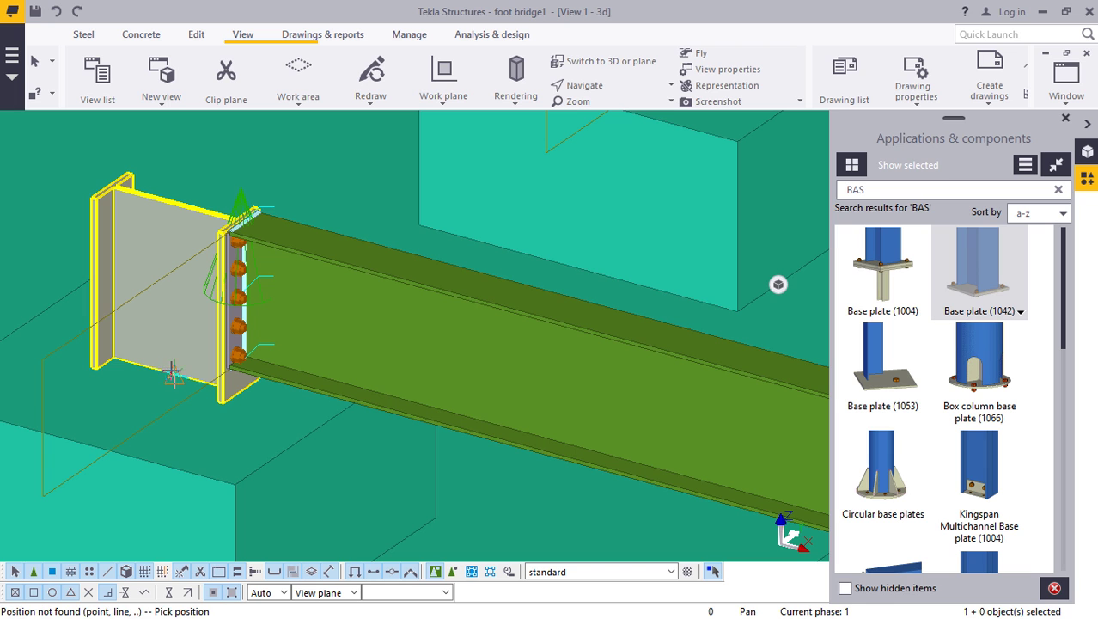
left_click(180, 379)
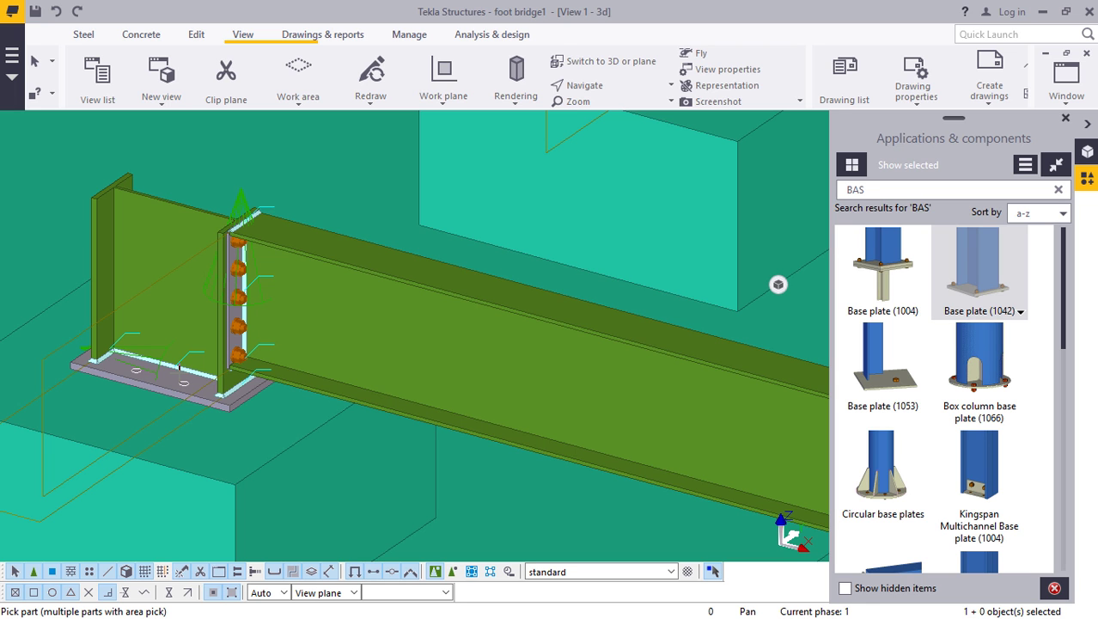
scroll(183, 365, "up", 5)
right_click(188, 341)
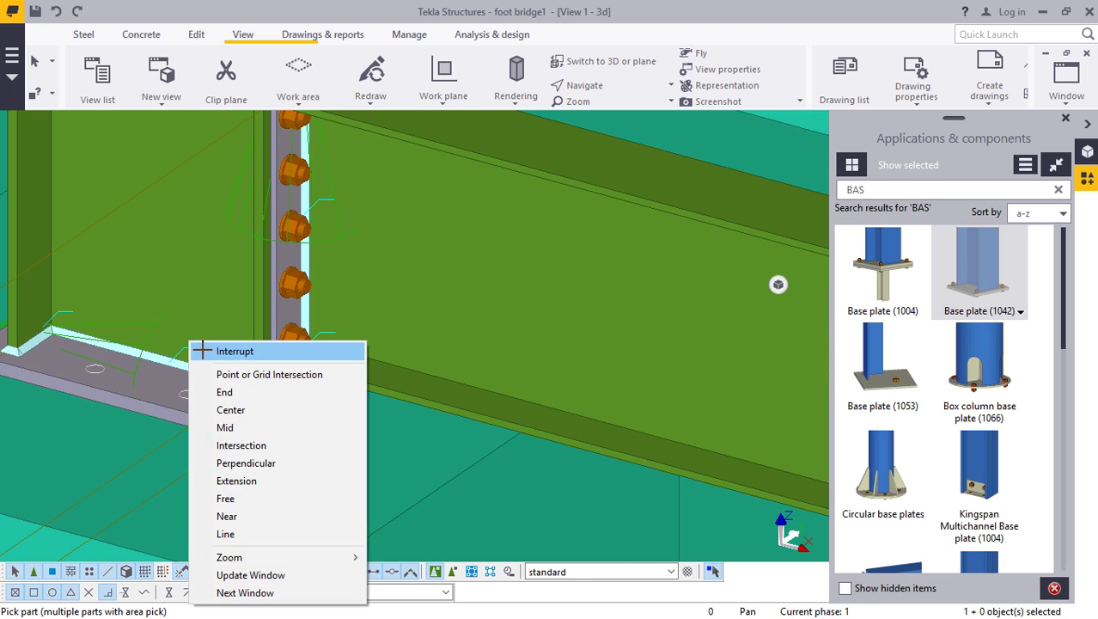
left_click(211, 351)
- In the nearest stub's base plate properties, set the grout to 30 mm thick with the Above option and update the connection
scroll(167, 378, "down", 2)
scroll(163, 374, "up", 1)
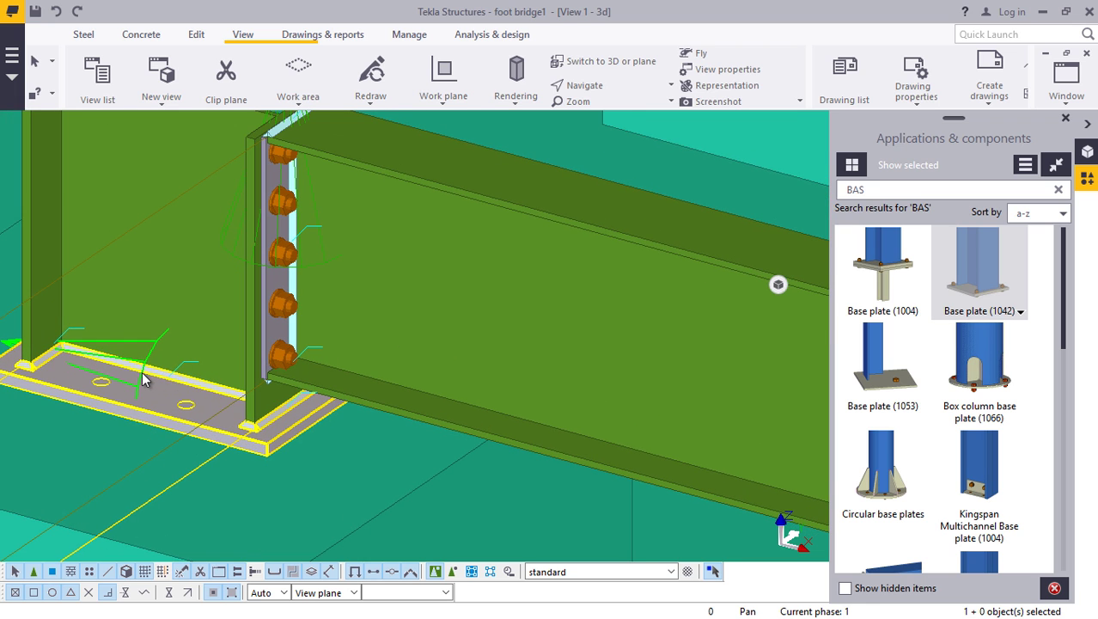
double_click(240, 389)
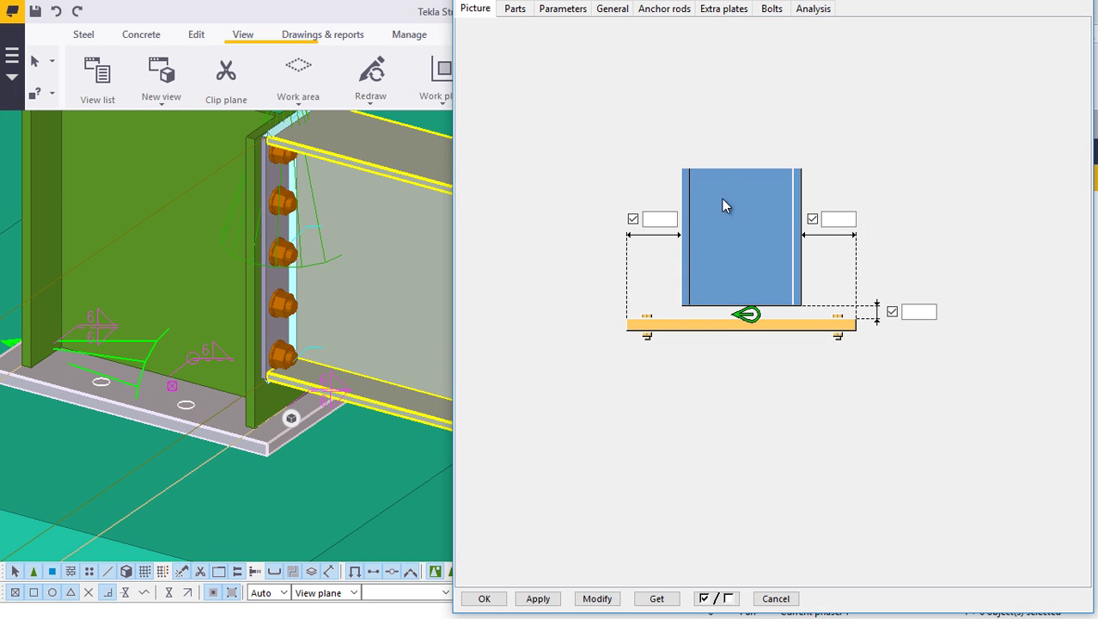
left_click(613, 10)
left_click(665, 9)
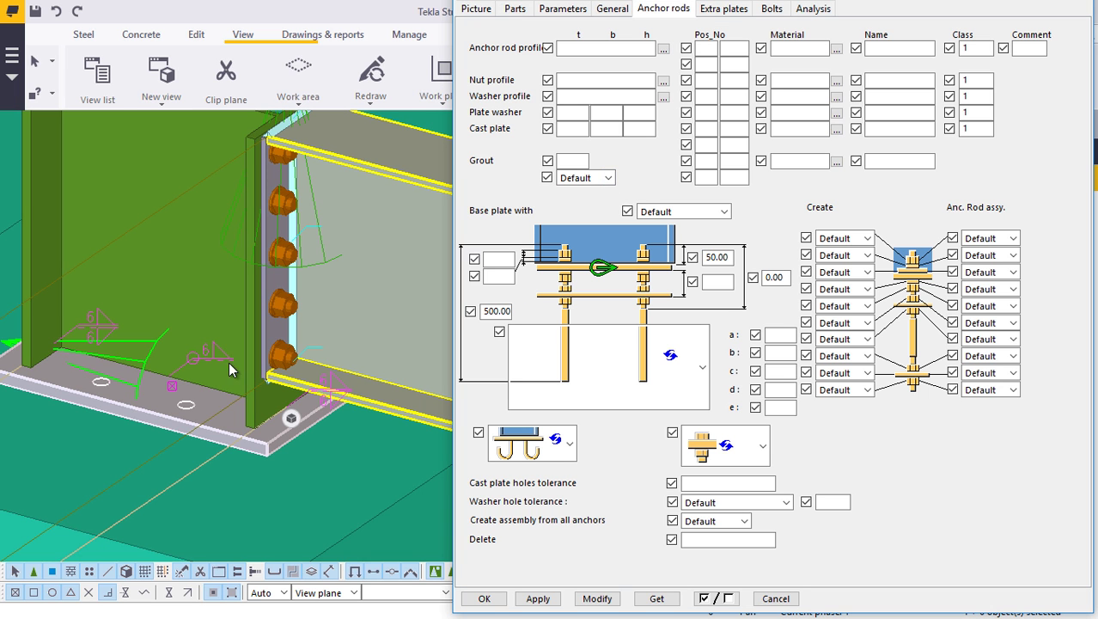
left_click(608, 177)
left_click(600, 206)
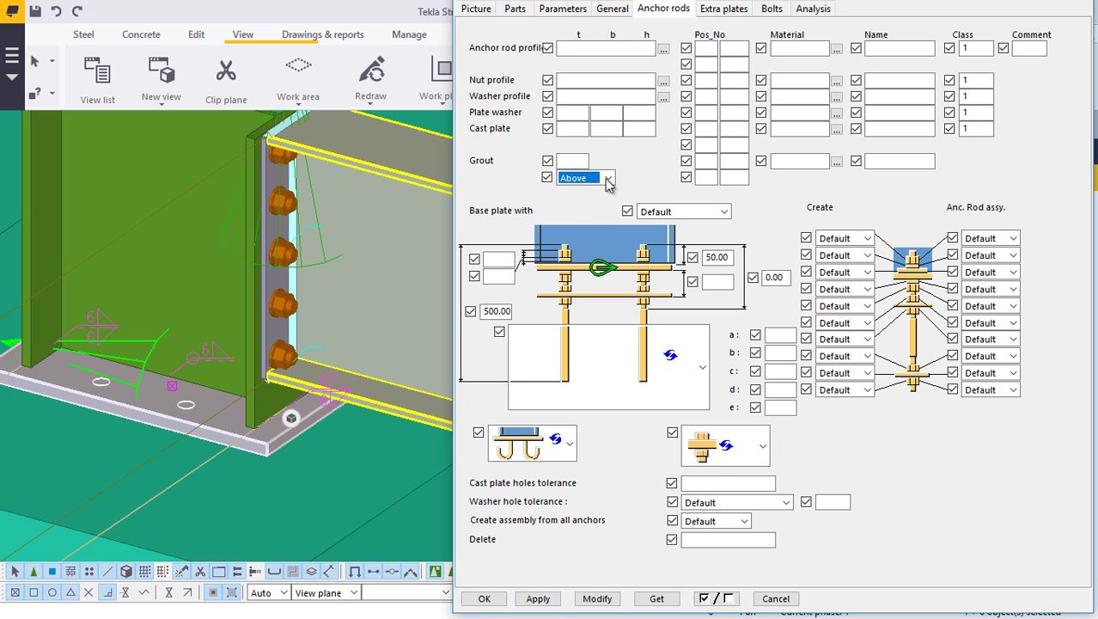
left_click(581, 160)
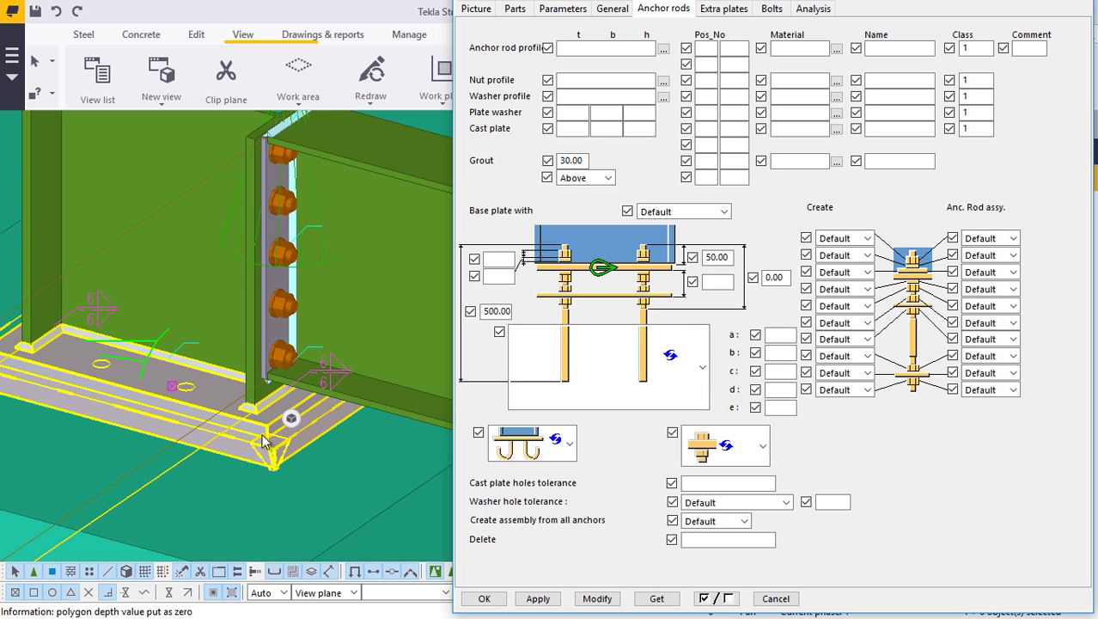
scroll(250, 482, "down", 3)
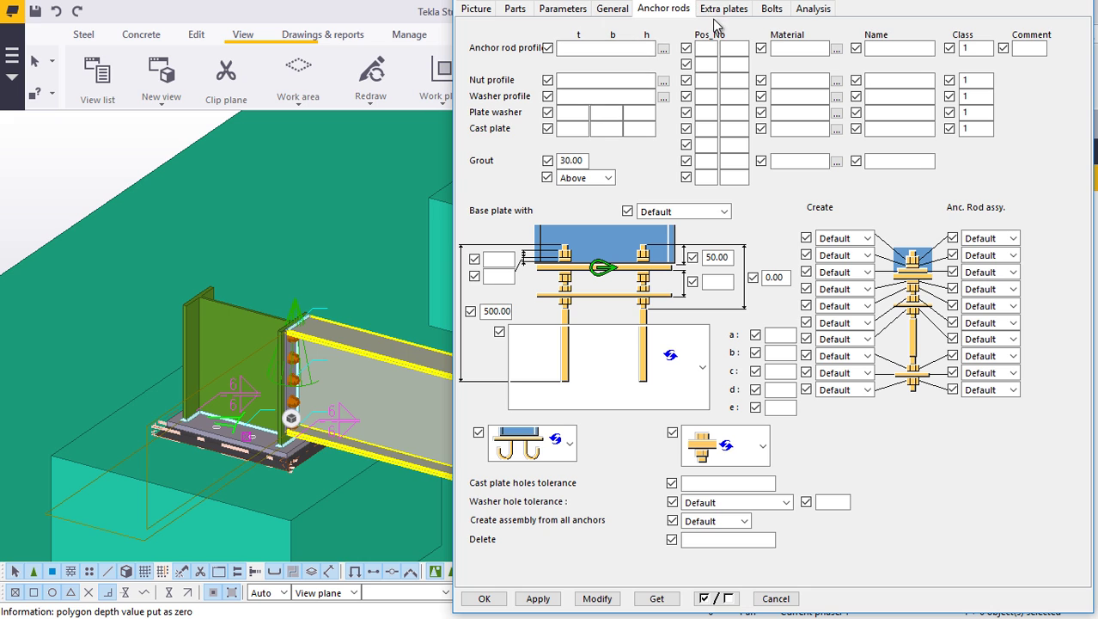
- Set the base plate's bolt size to 20 and bolt standard to HSFG-XOX, and update the connection
left_click(771, 10)
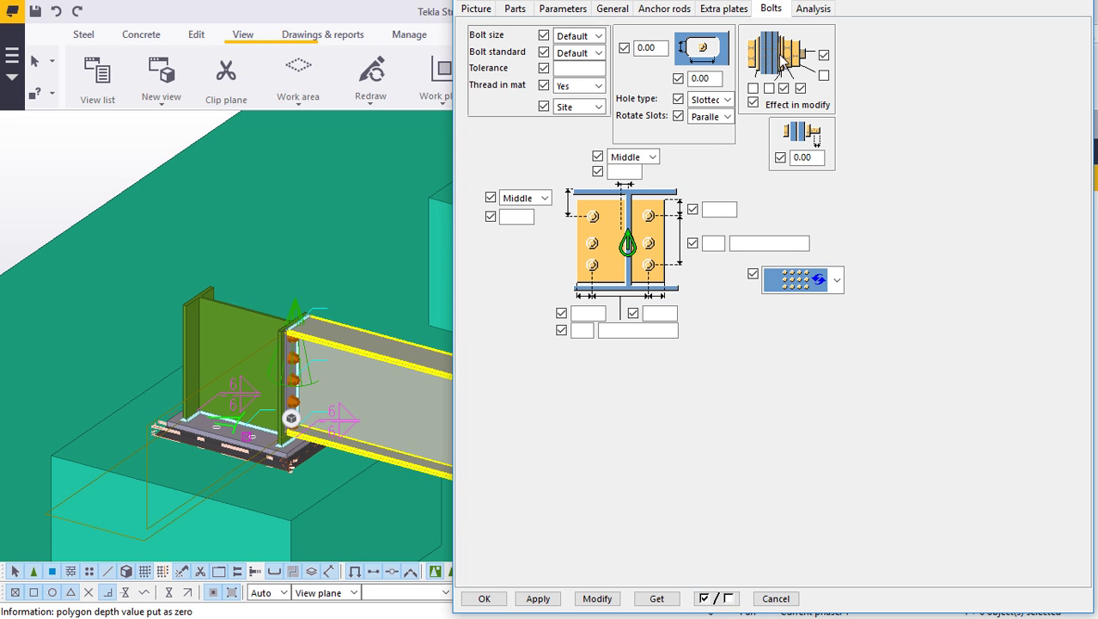
left_click(598, 36)
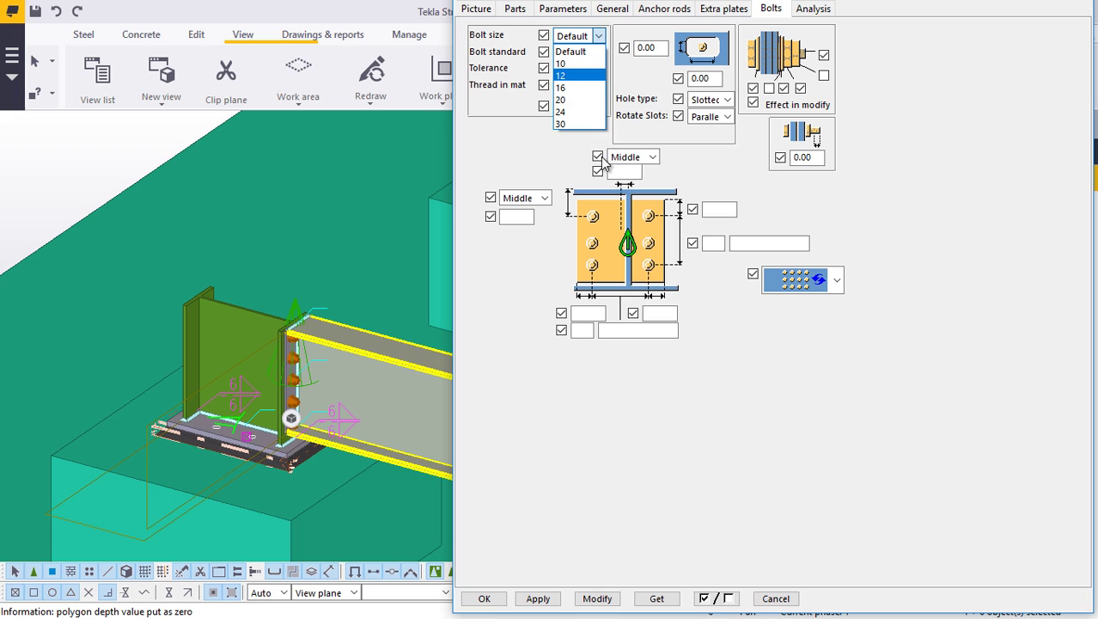
left_click(582, 100)
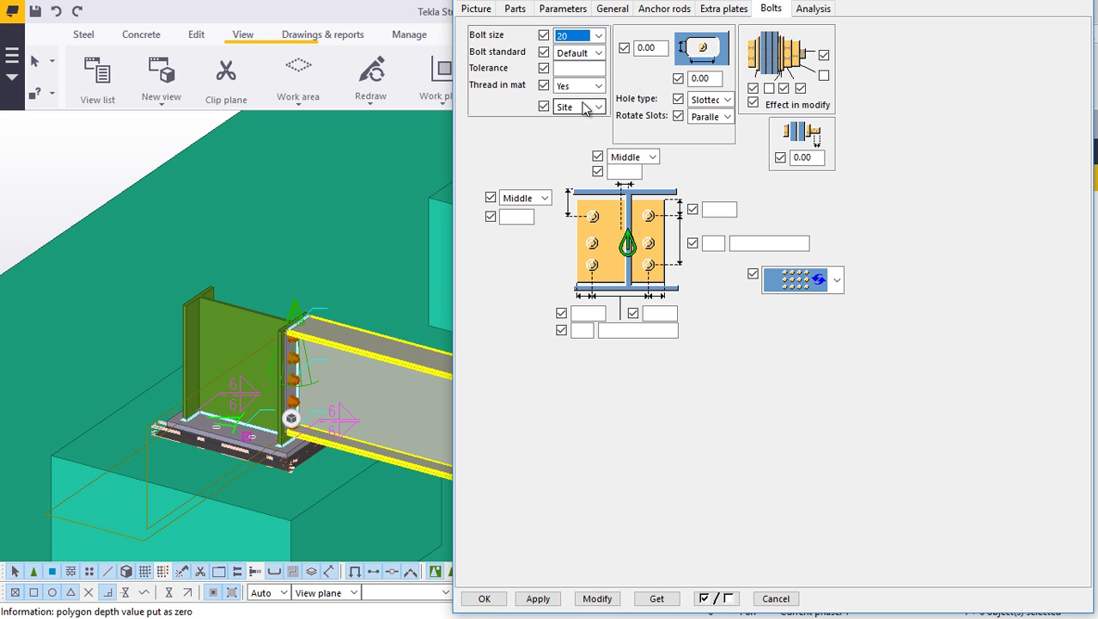
left_click(599, 53)
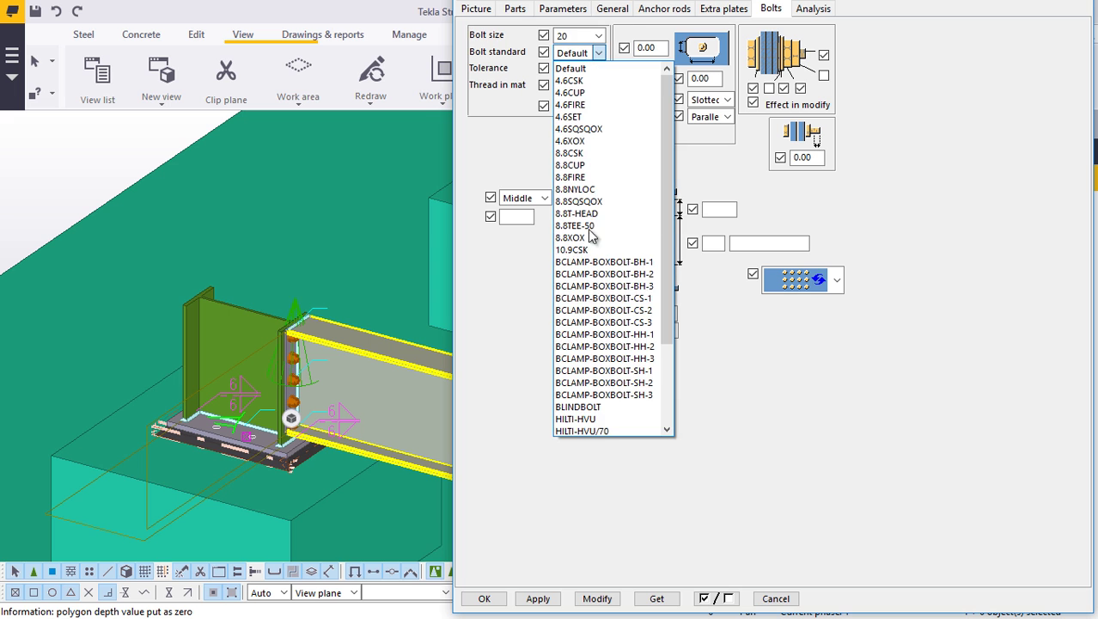
scroll(581, 428, "down", 1)
scroll(581, 427, "down", 3)
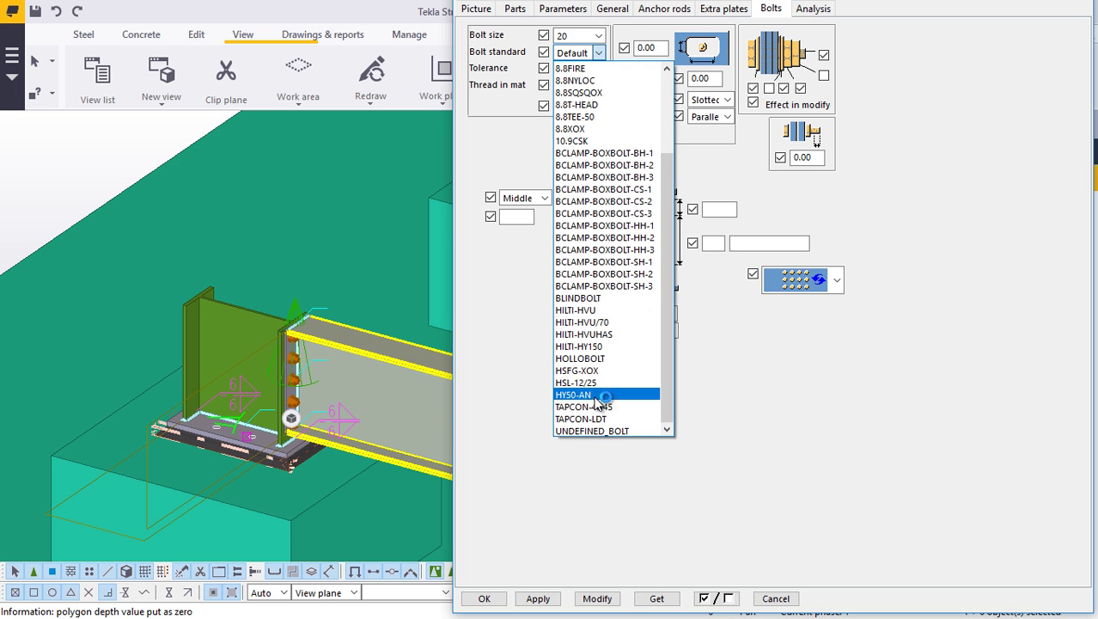
left_click(590, 371)
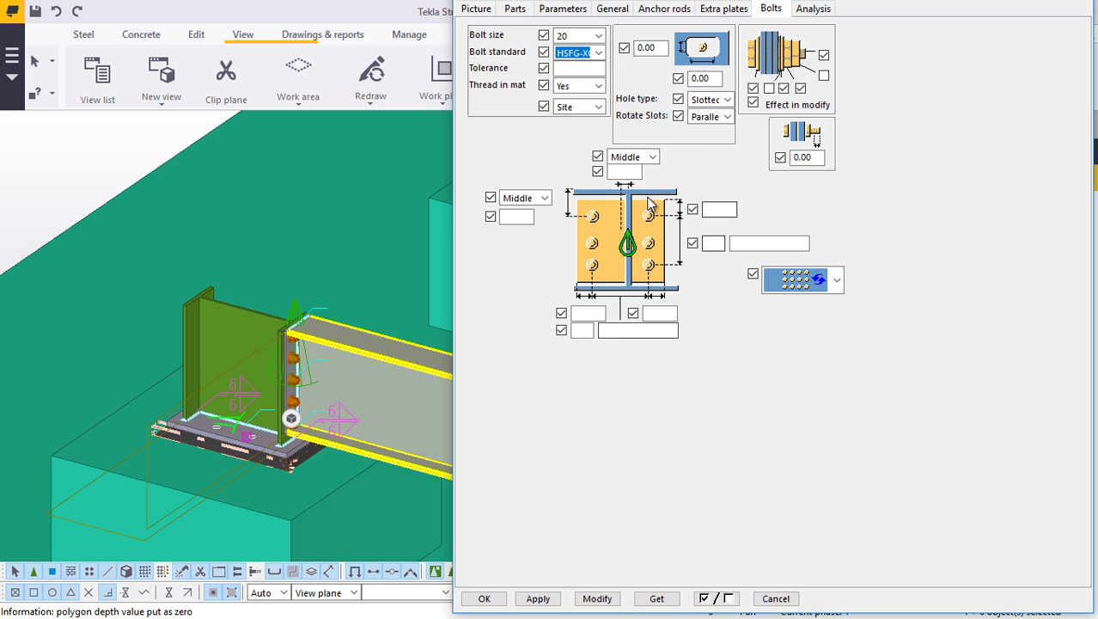
left_click(593, 596)
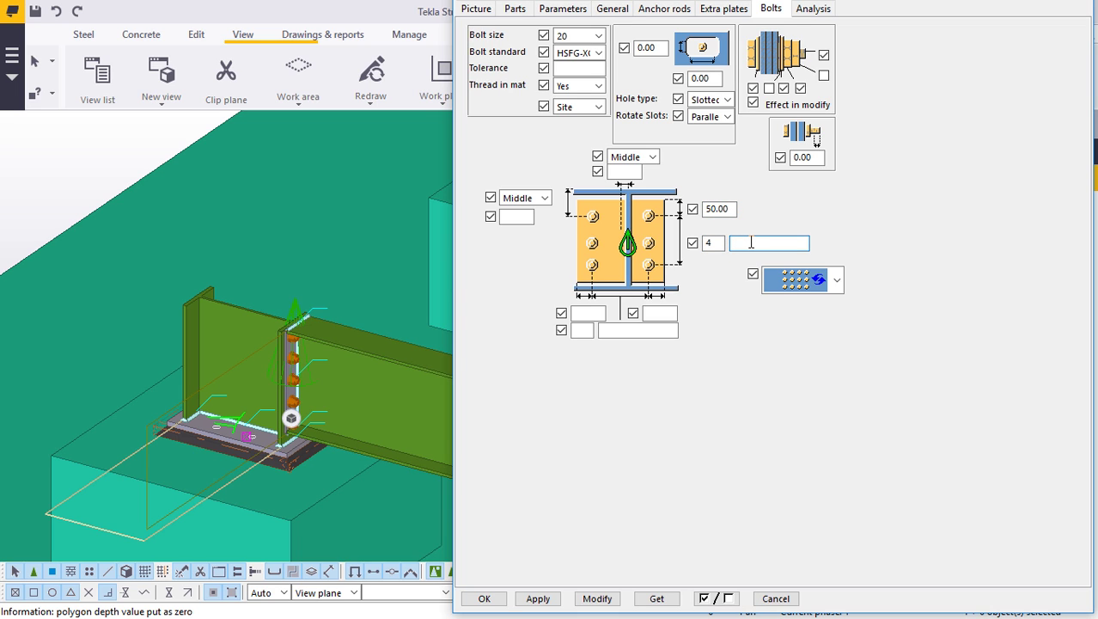
- Give the base plate 4 bolt rows with a 50 mm edge distance, trying spacings of 75 and 120 mm
left_click(594, 599)
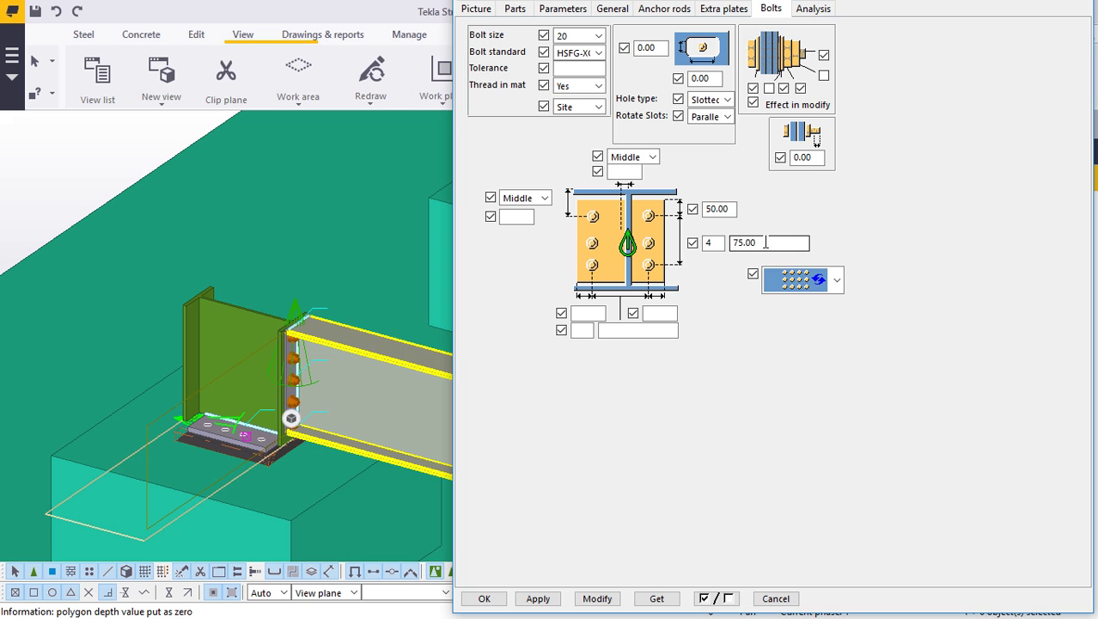
type("120")
left_click(598, 599)
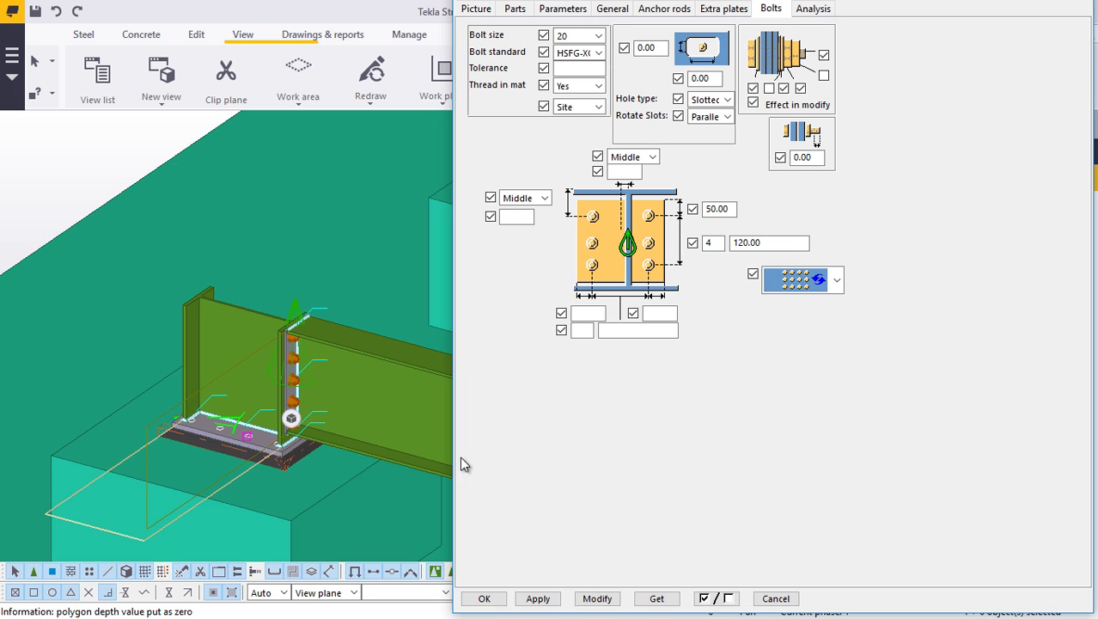
- Set the base plate's bolt row spacing to 110 mm, update the connection, and accept the settings for further use
scroll(209, 429, "up", 5)
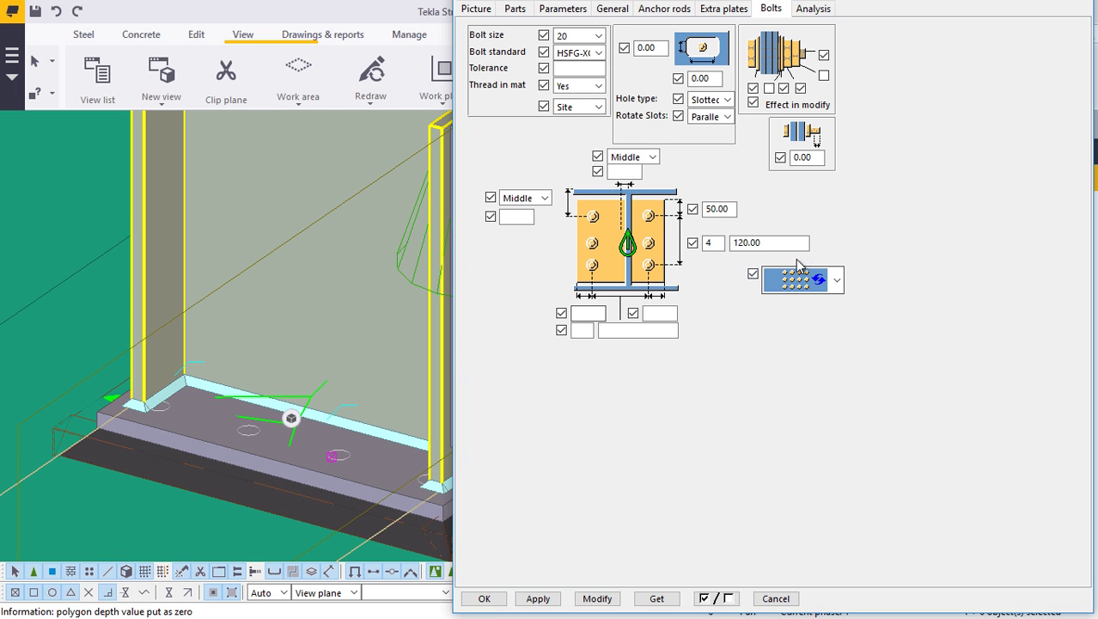
left_click(773, 244)
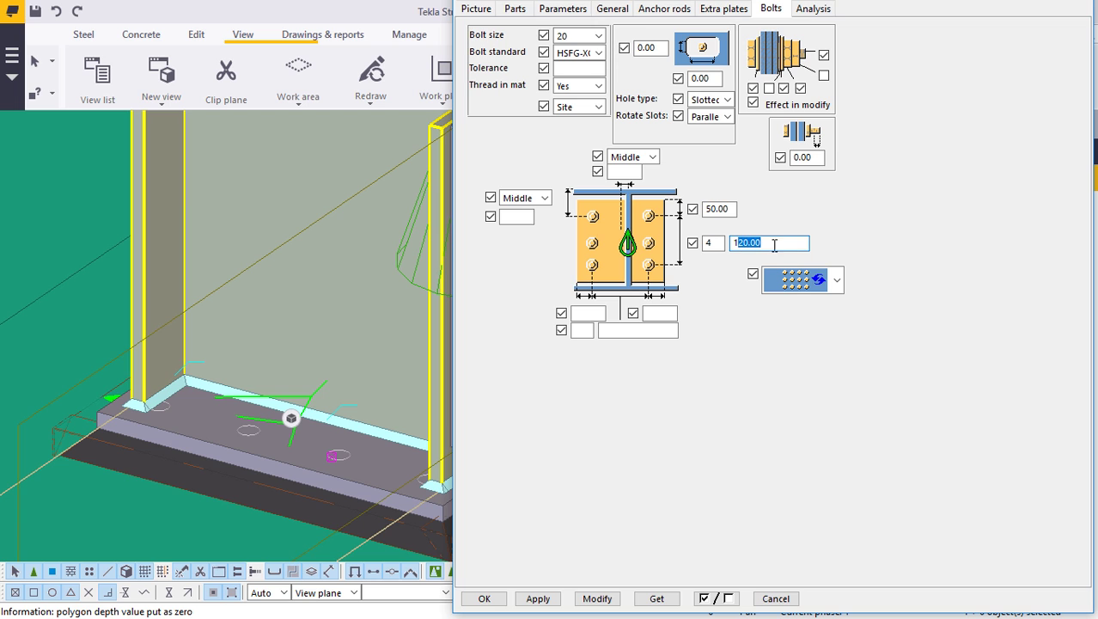
type("10.00")
left_click(598, 601)
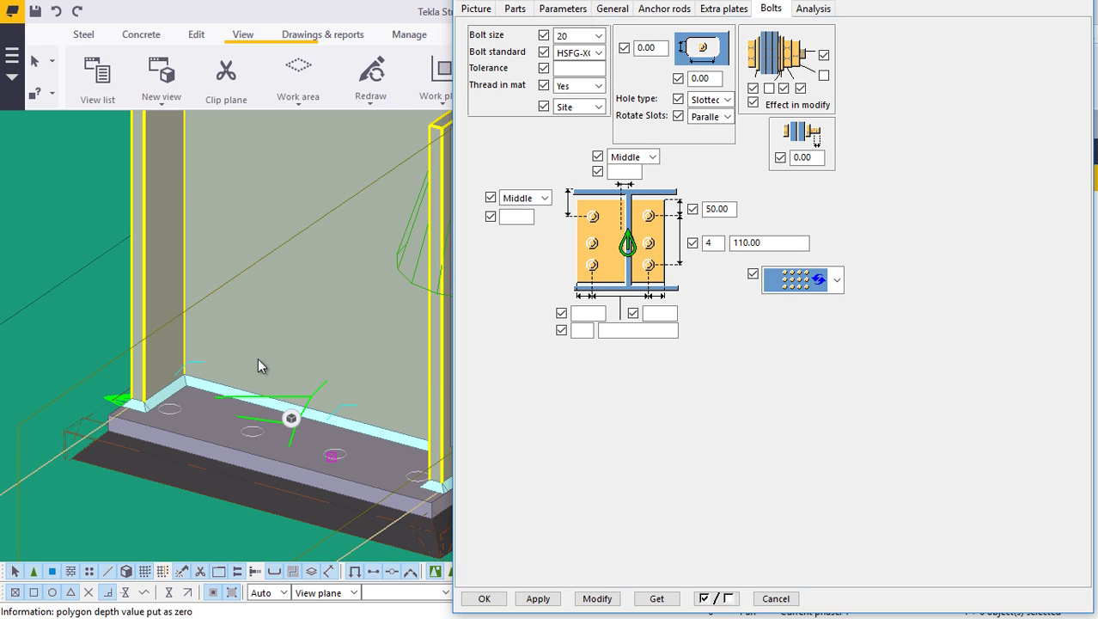
scroll(258, 358, "down", 2)
scroll(294, 379, "up", 2)
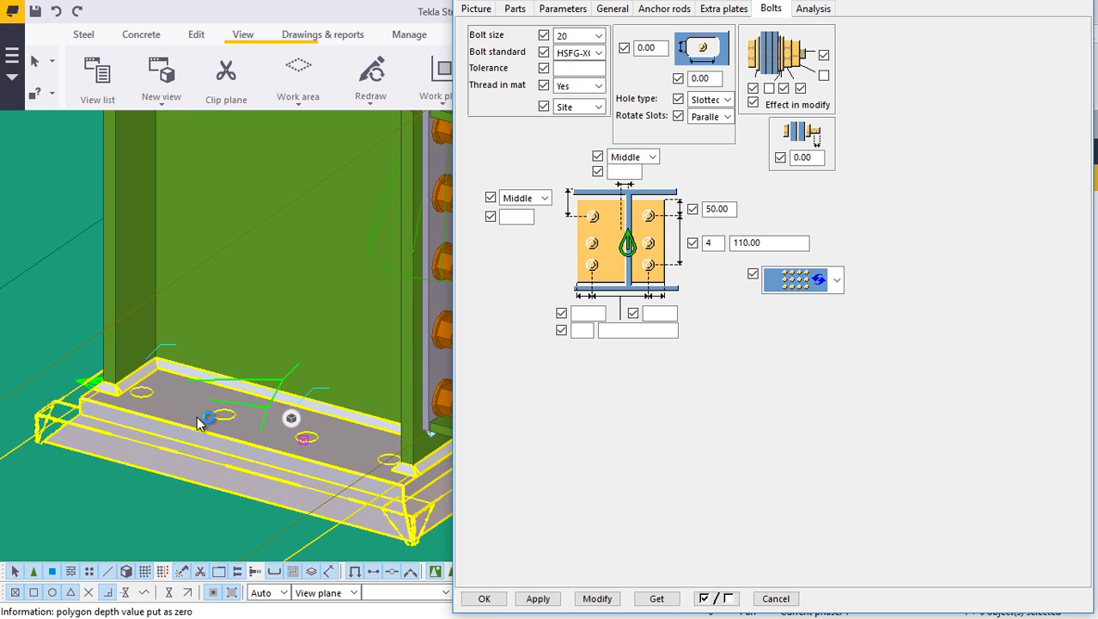
scroll(137, 383, "down", 2)
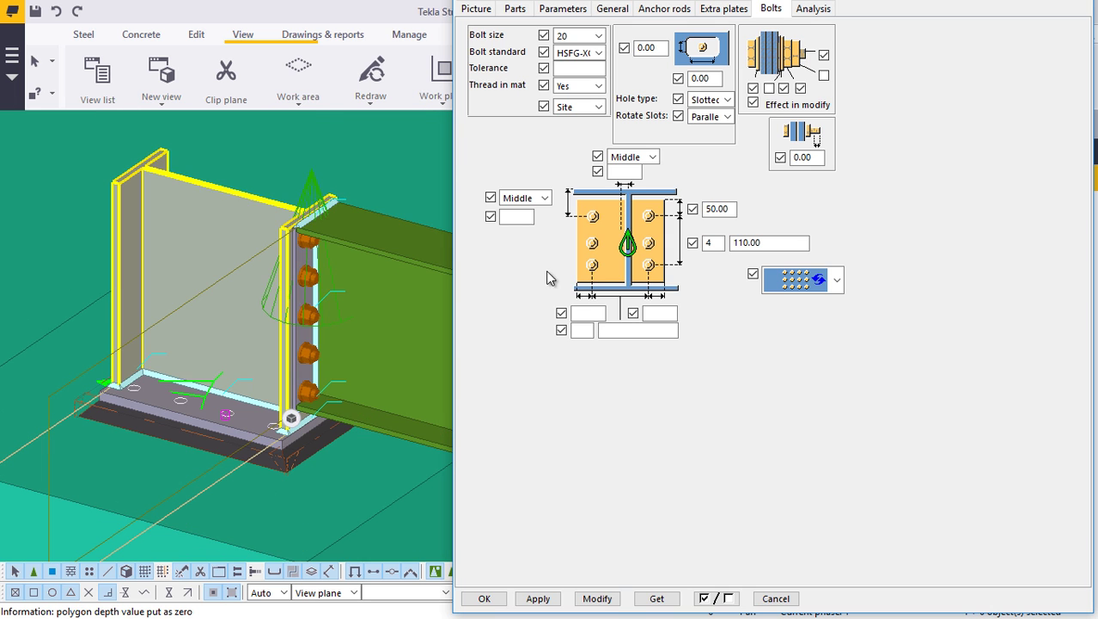
left_click(538, 599)
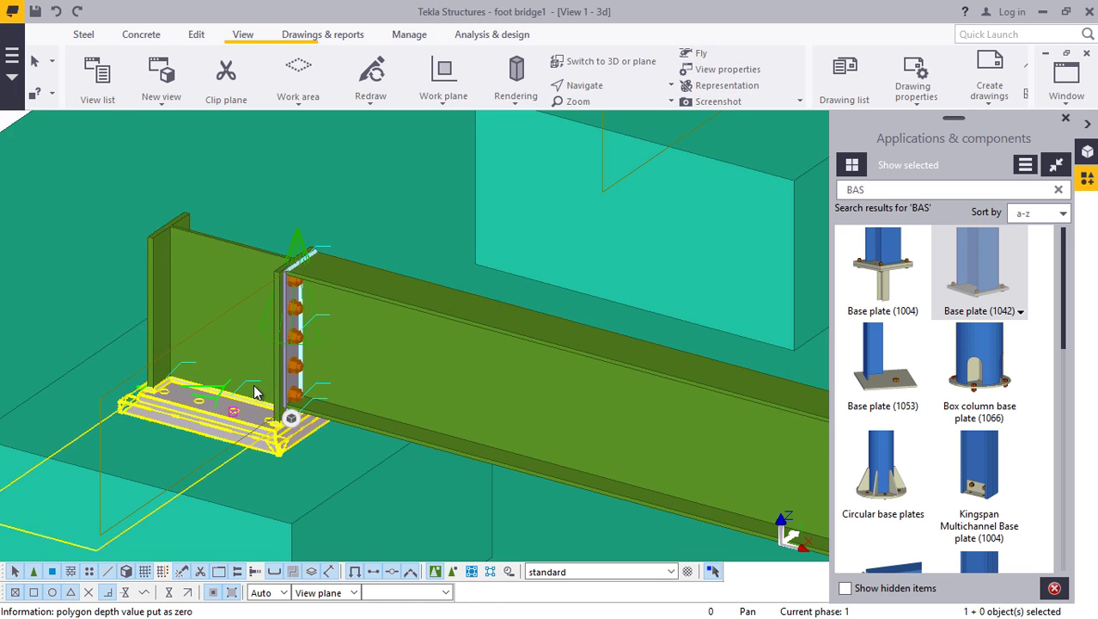
- Apply Base plate (1042) to the middle stub, positioned on the bottom edge of its web
scroll(284, 395, "down", 2)
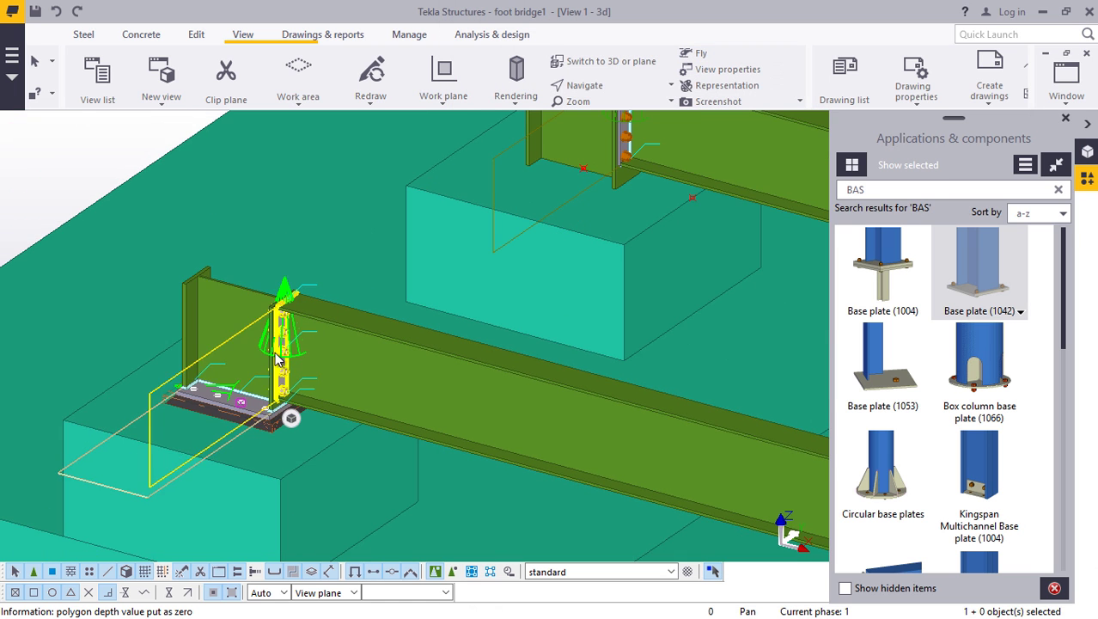
scroll(271, 356, "up", 1)
left_click(73, 141)
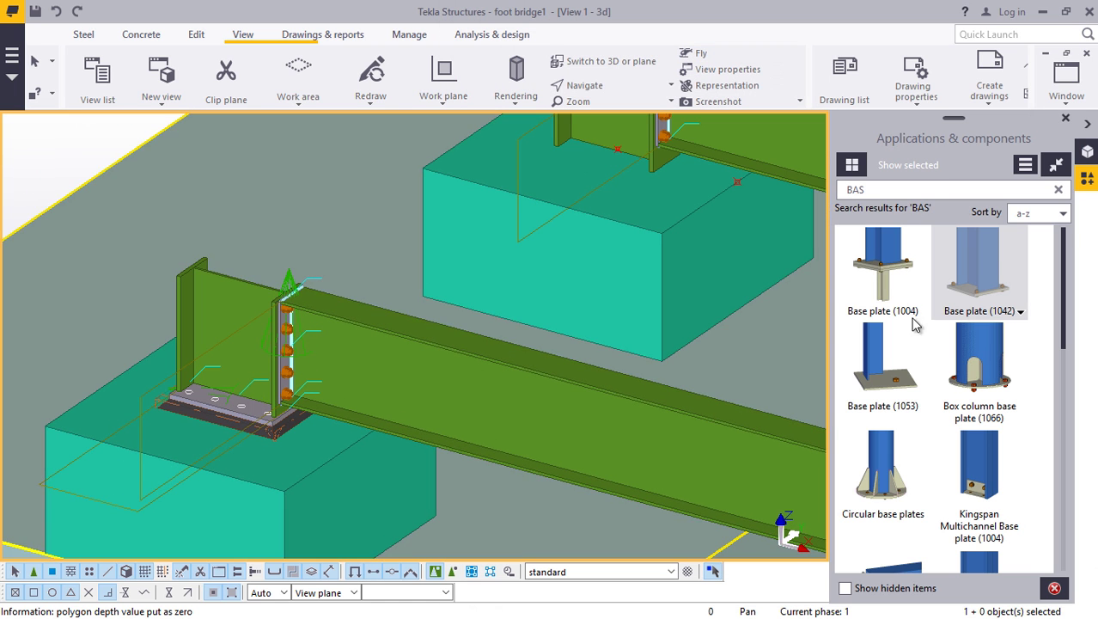
left_click(988, 259)
scroll(225, 494, "down", 4)
scroll(442, 319, "up", 5)
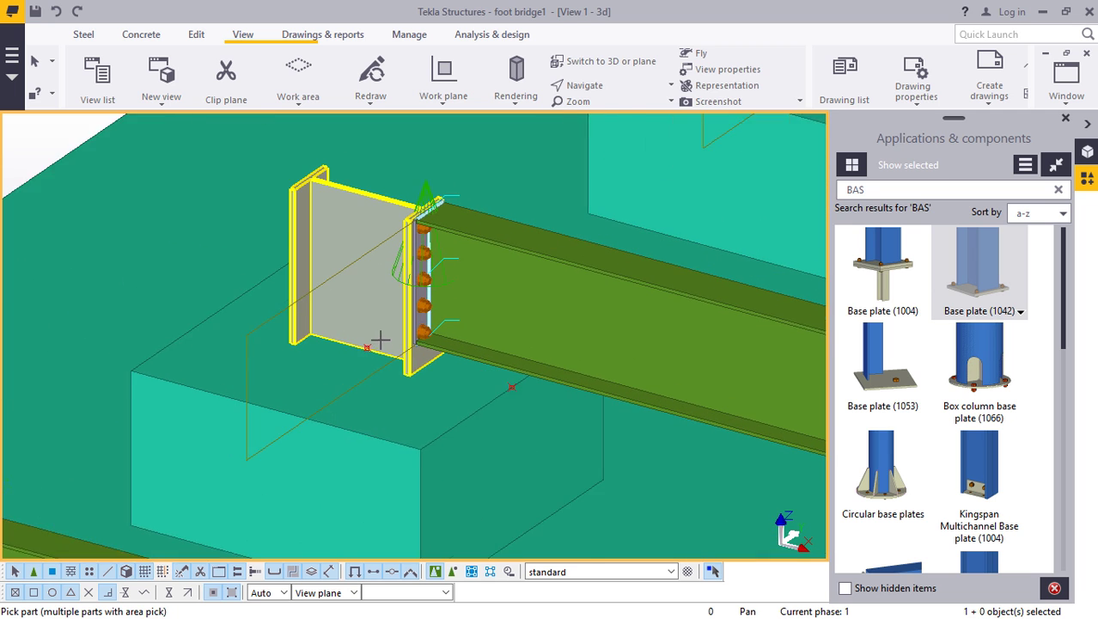
left_click(367, 303)
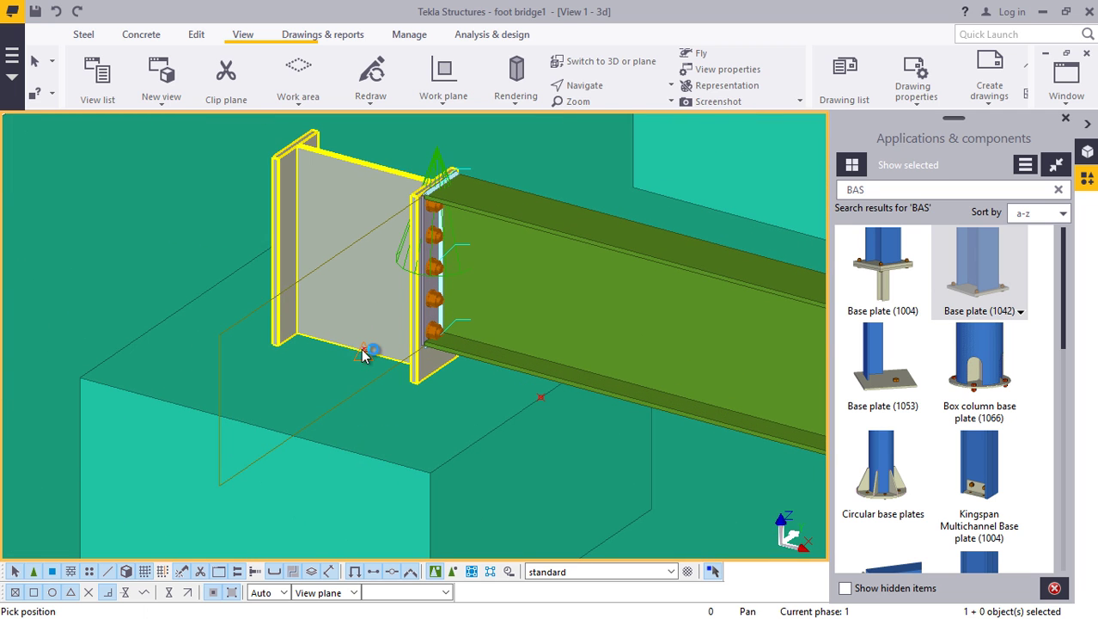
left_click(364, 355)
- Apply Base plate (1042) at the bottom edge of the farthest stub on the same abutment
scroll(361, 378, "down", 4)
scroll(555, 239, "up", 4)
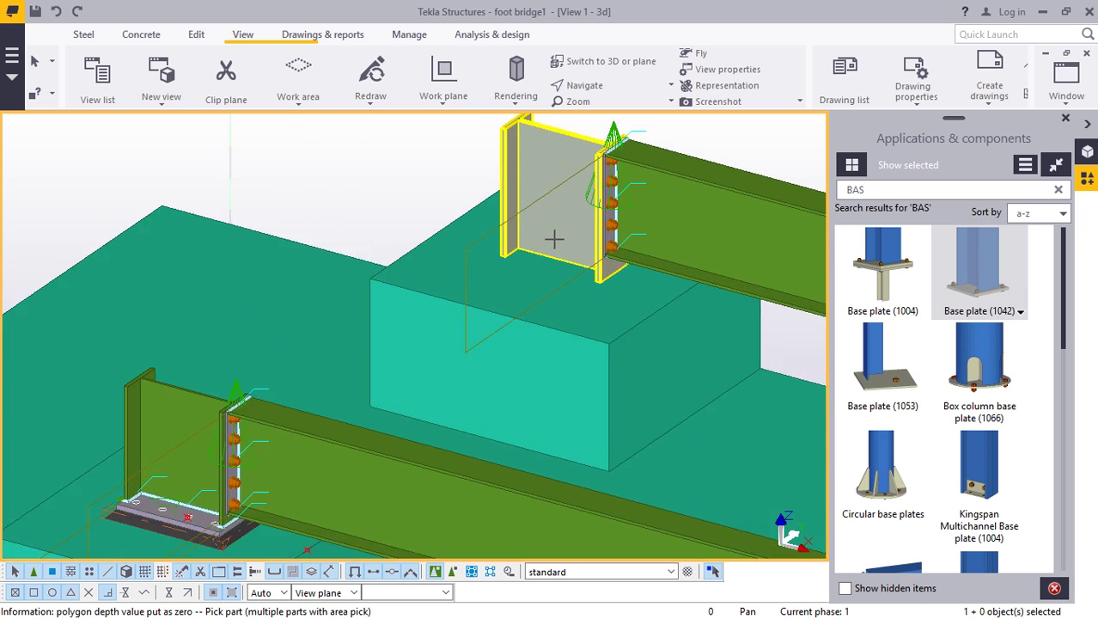
scroll(554, 239, "up", 2)
left_click(569, 223)
scroll(563, 270, "up", 2)
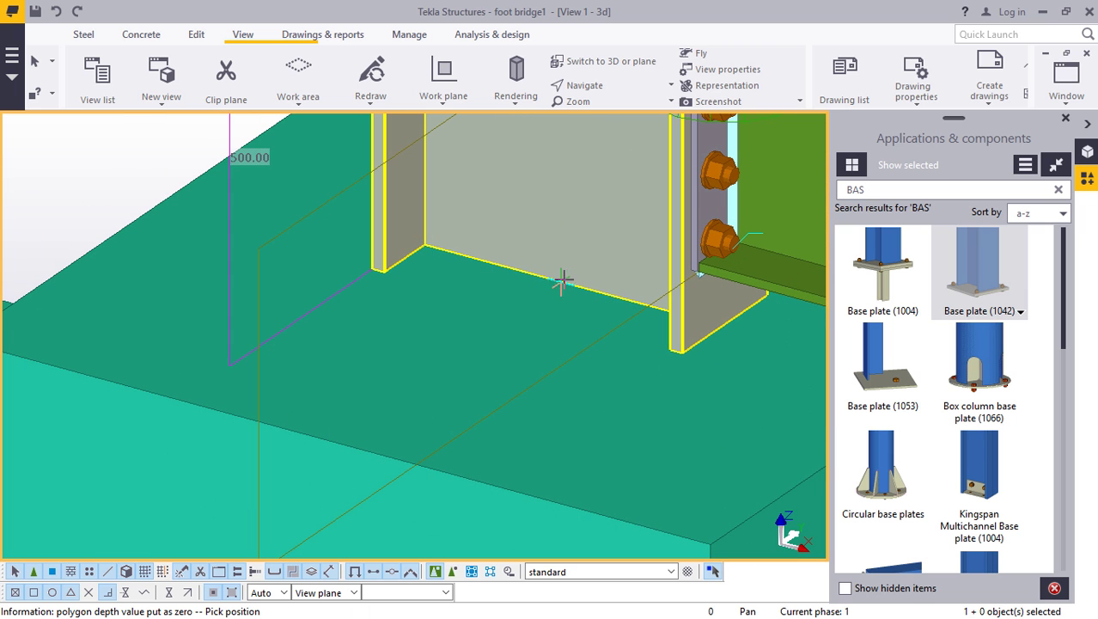
left_click(568, 283)
- At the opposite abutment, apply Base plate (1042) at the bottom edge of the nearest stub
scroll(524, 309, "down", 5)
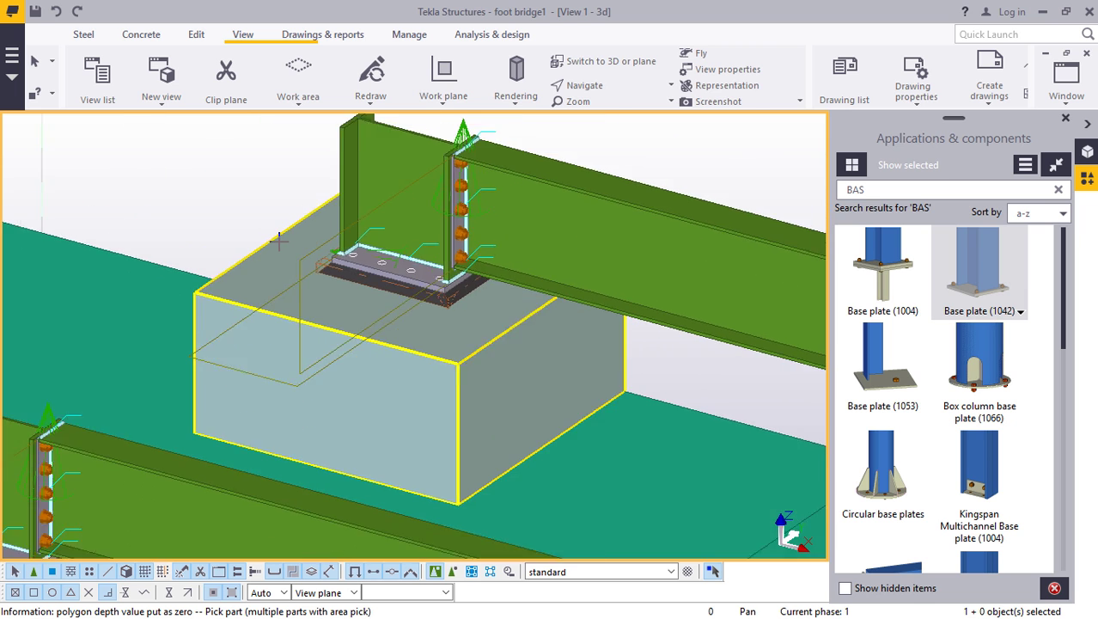
scroll(231, 232, "down", 10)
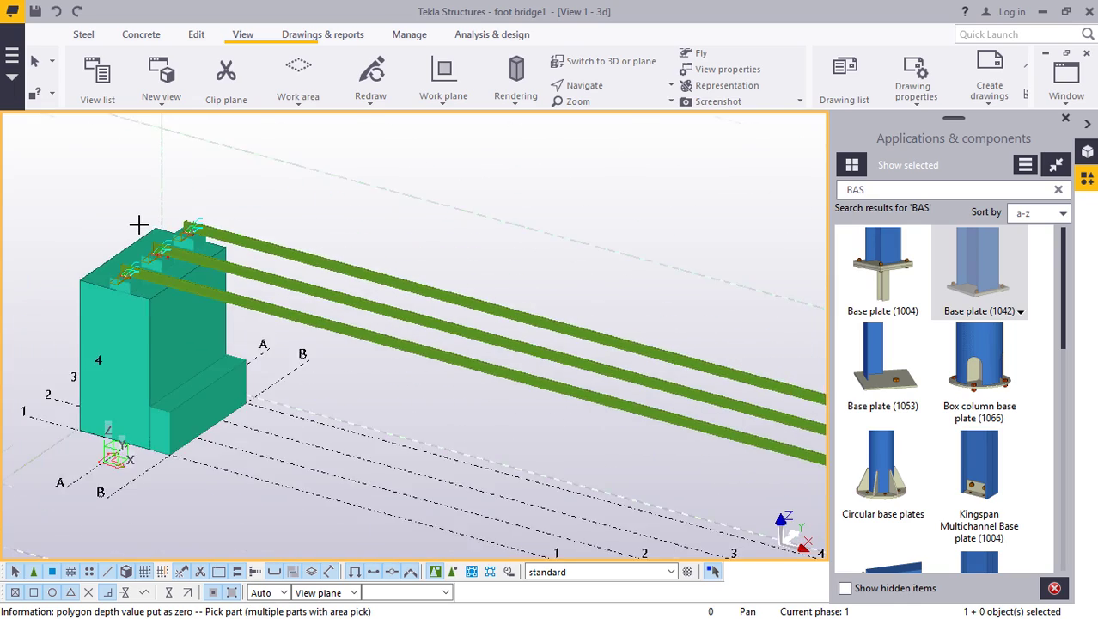
scroll(679, 391, "up", 8)
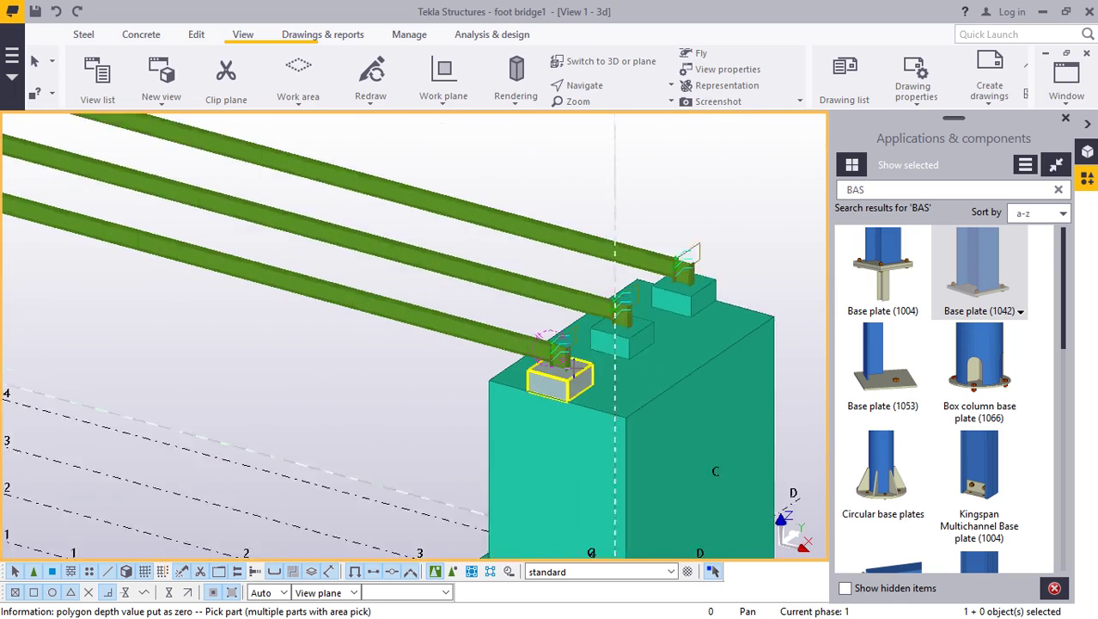
scroll(570, 364, "up", 5)
left_click(505, 359)
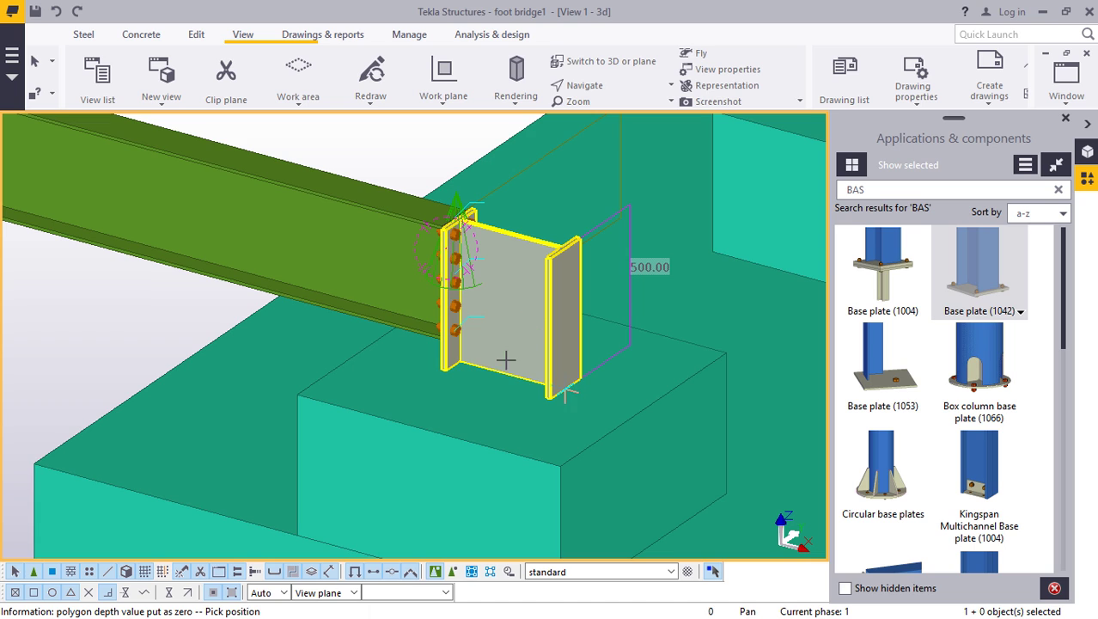
left_click(507, 375)
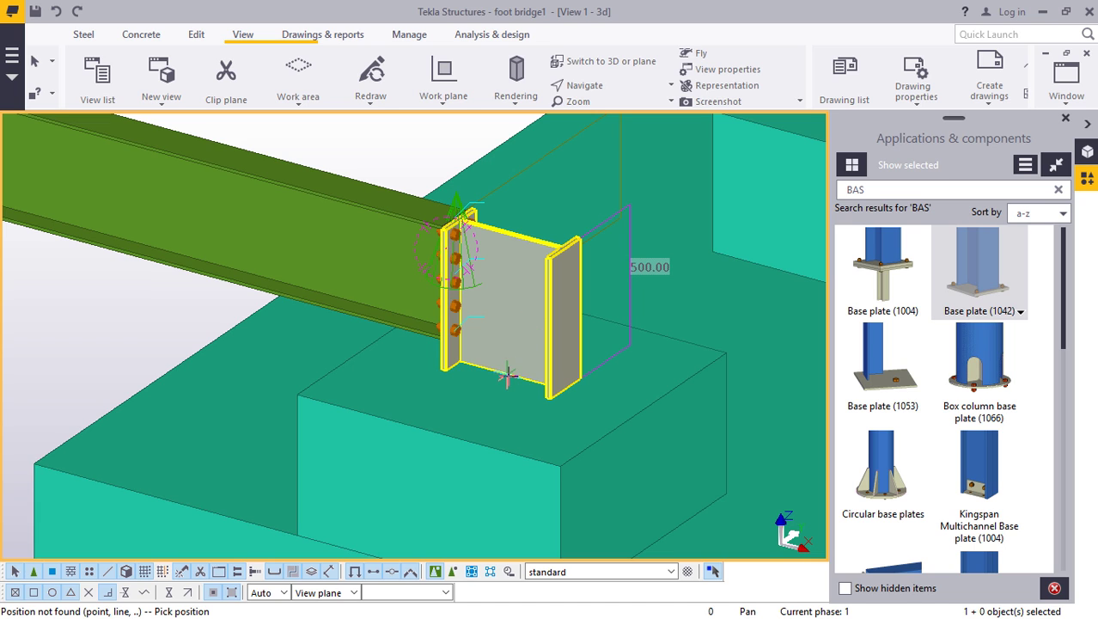
left_click(509, 376)
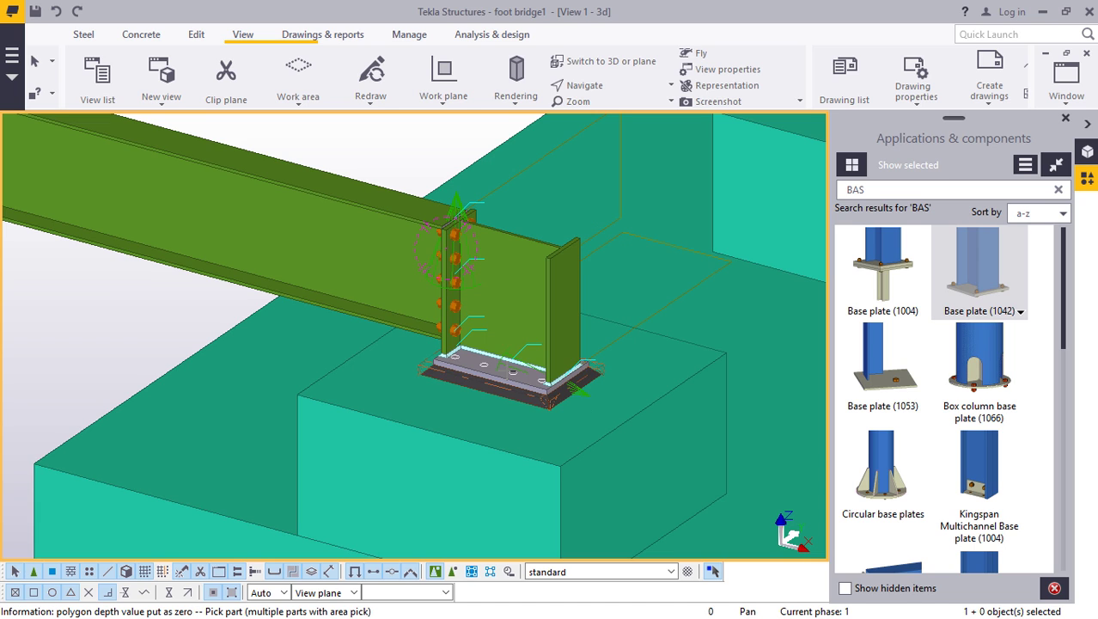
- Apply Base plate (1042) to the middle stub of this abutment, positioned on the bottom edge of its web
scroll(615, 260, "down", 5)
scroll(614, 259, "up", 5)
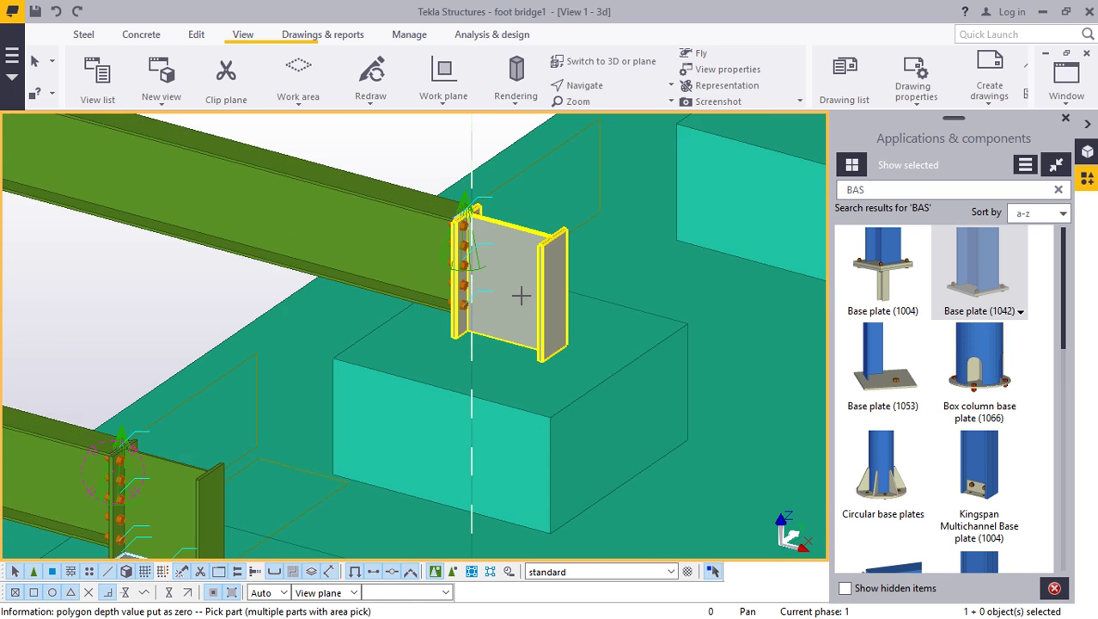
left_click(513, 275)
scroll(507, 352, "up", 3)
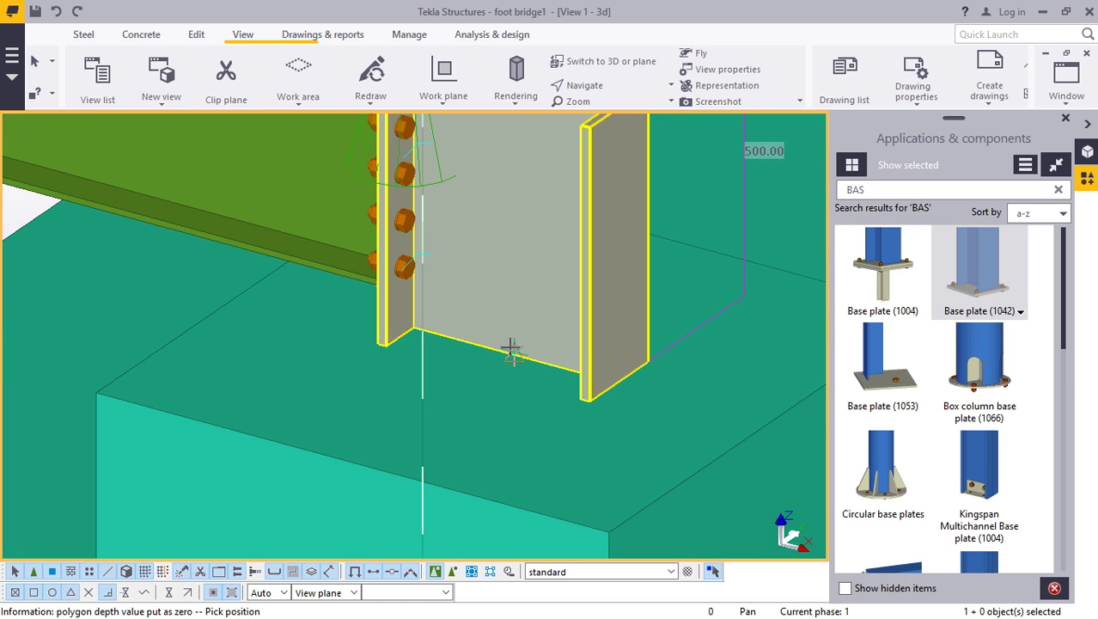
left_click(514, 353)
- Apply Base plate (1042) at the web's bottom edge on the remaining farthest stub and end the command
scroll(602, 283, "down", 6)
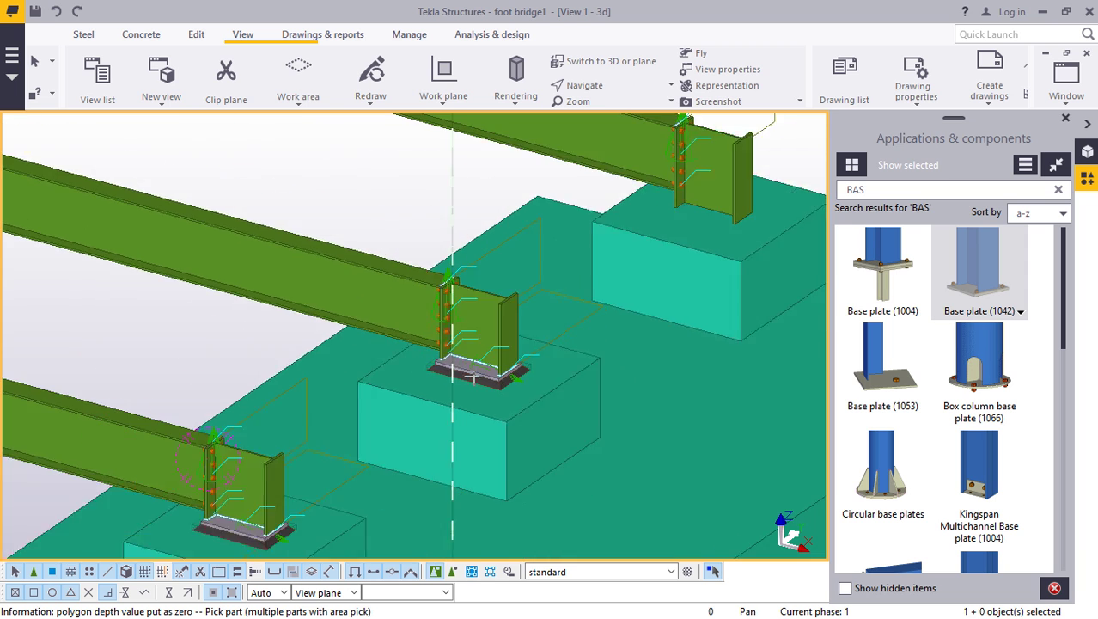
scroll(635, 249, "up", 4)
left_click(601, 225)
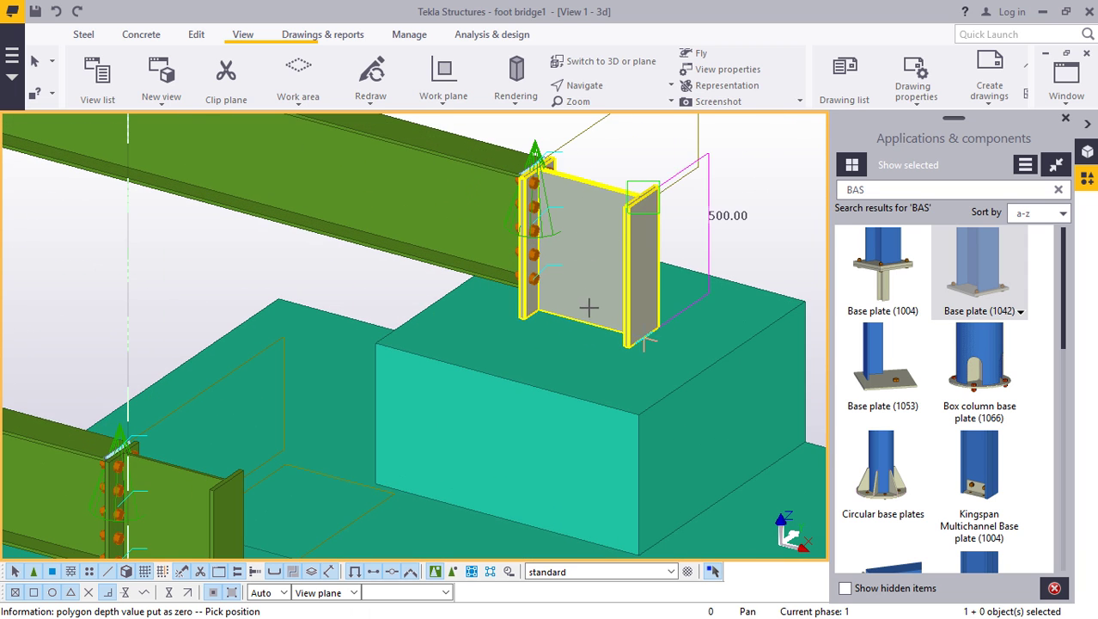
scroll(589, 318, "up", 2)
left_click(588, 345)
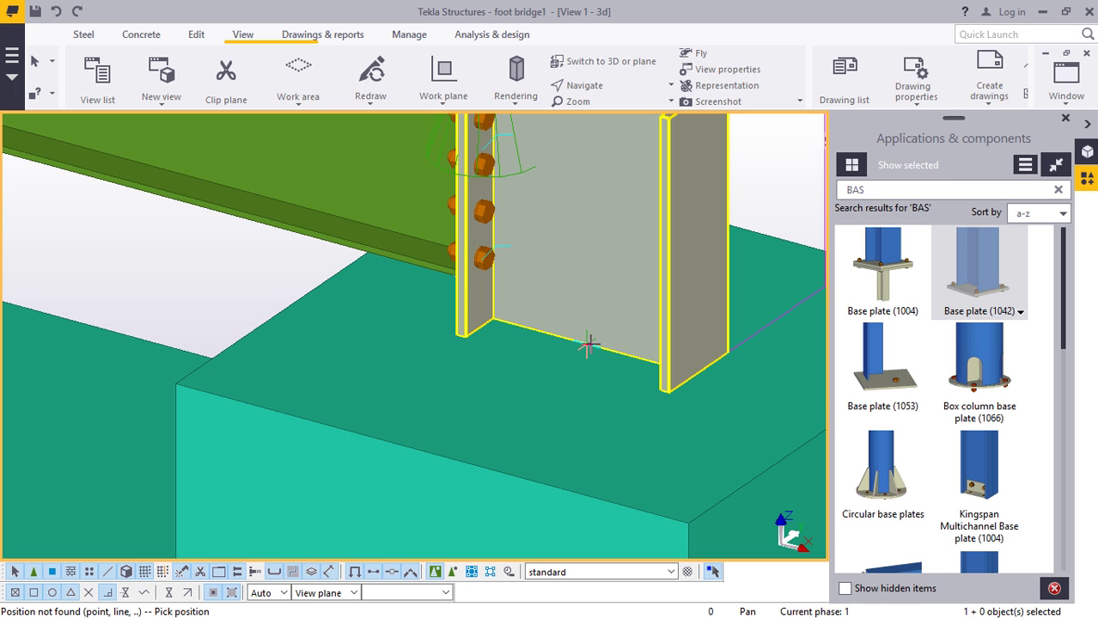
left_click(597, 351)
scroll(560, 311, "down", 5)
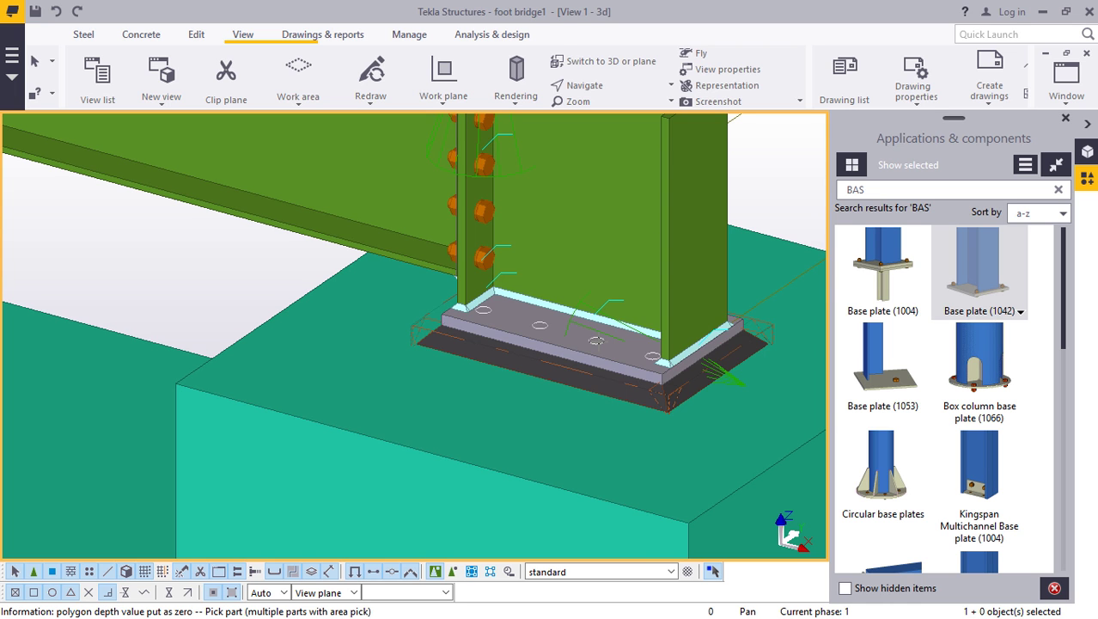
right_click(713, 201)
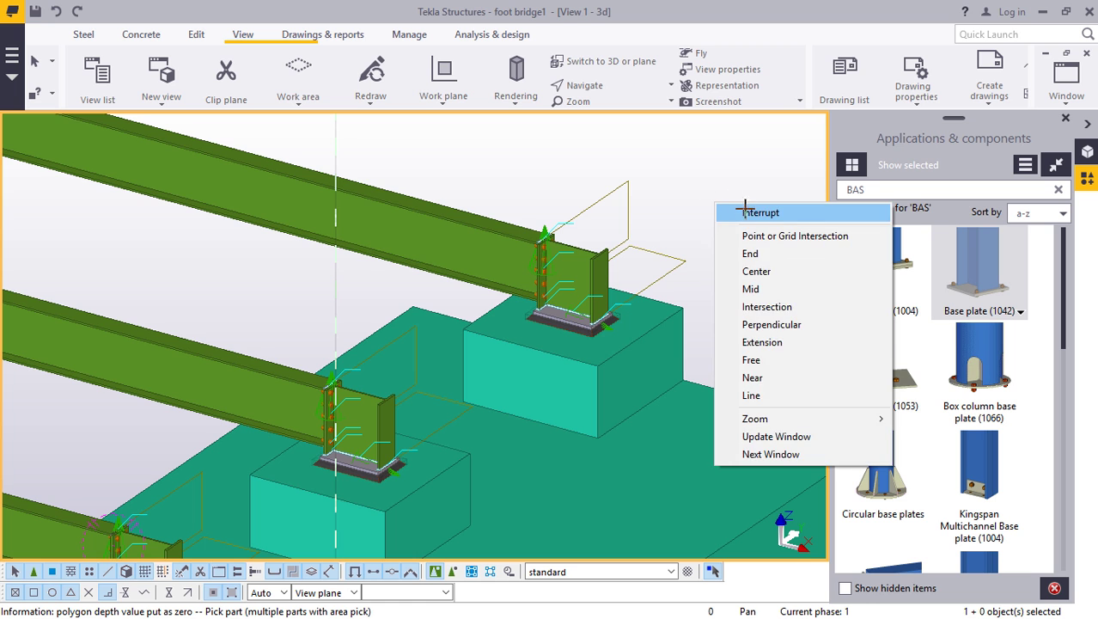
left_click(736, 210)
- Redraw the 3D view to clear the temporary graphics around the base plates
middle_click_drag(633, 252, 635, 182, "ctrl")
right_click(629, 171)
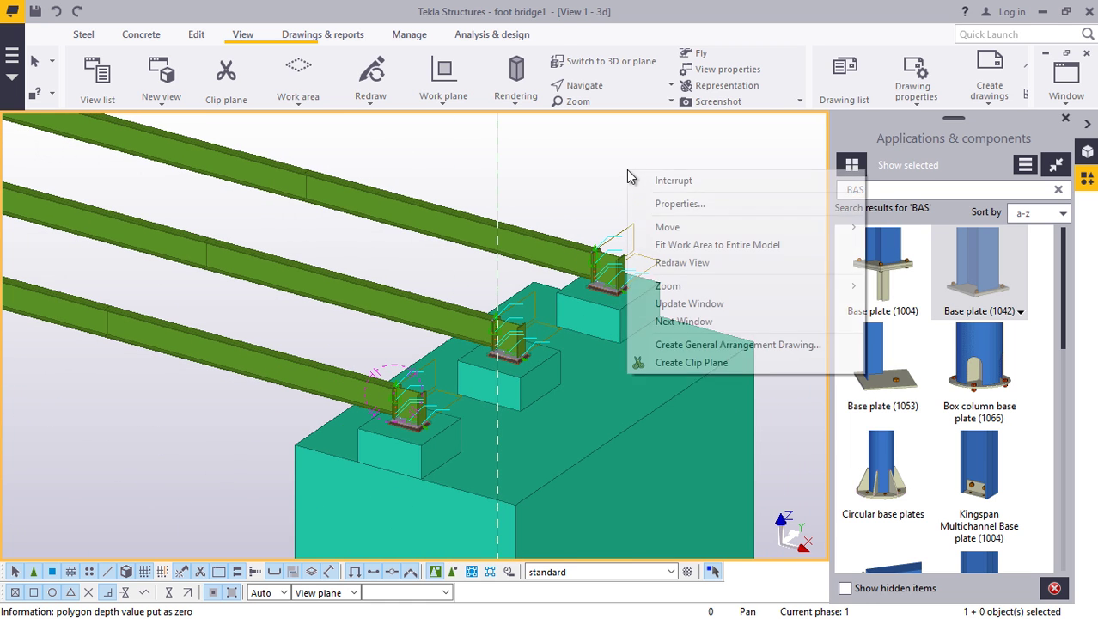
left_click(680, 264)
scroll(616, 281, "up", 5)
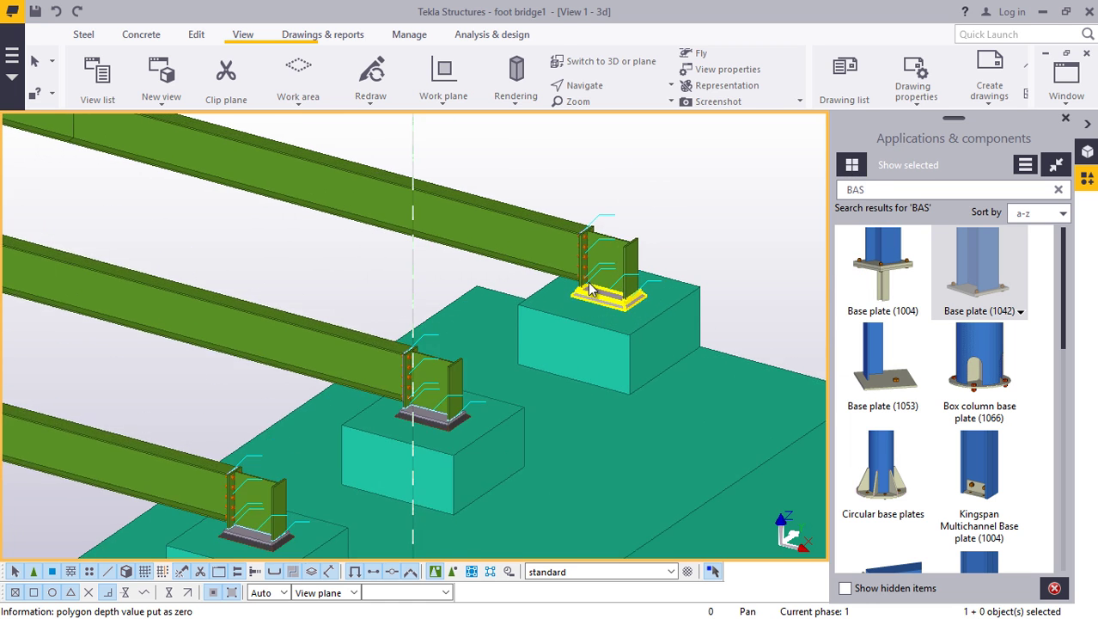
scroll(644, 288, "down", 10)
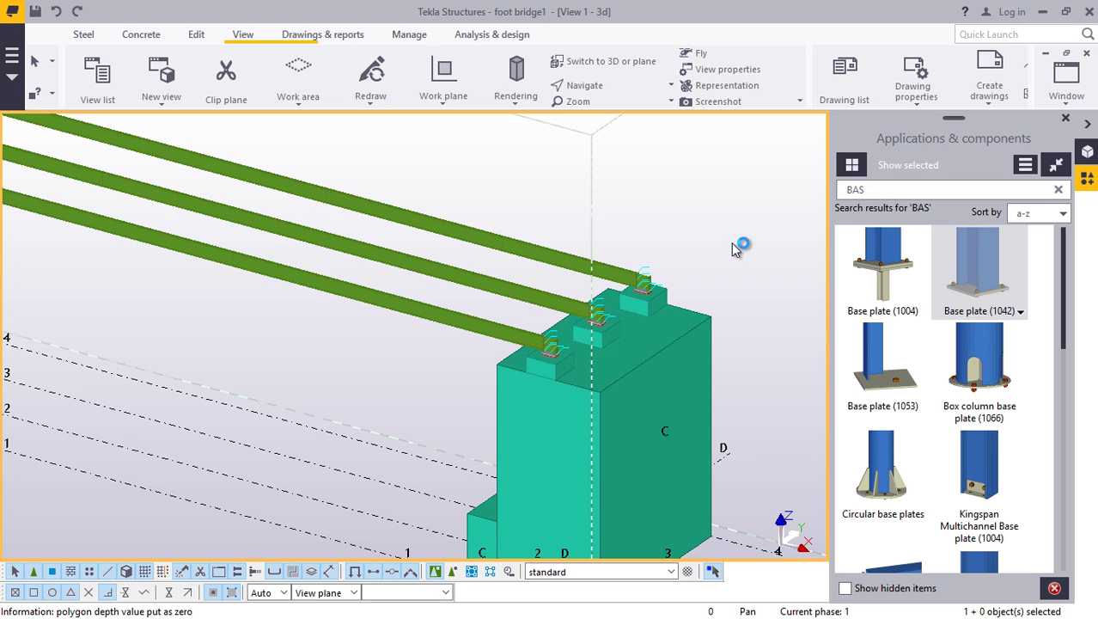
- Search the component catalog for SPLICE in place of the previous search term
left_click(879, 185)
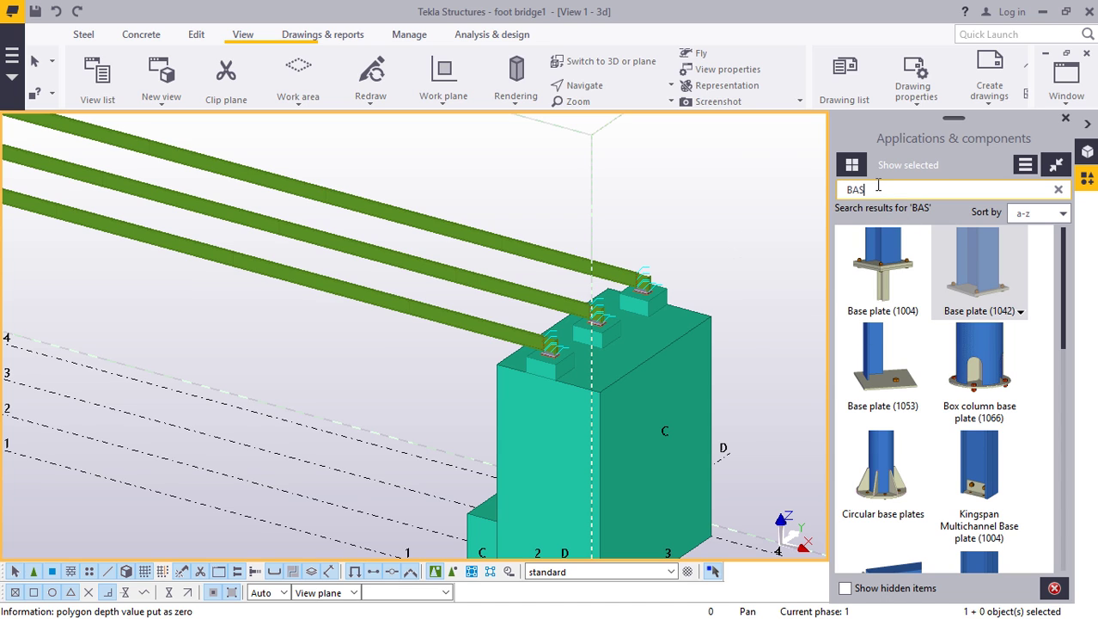
key("BackSpace")
key("BackSpace")
key("BackSpace")
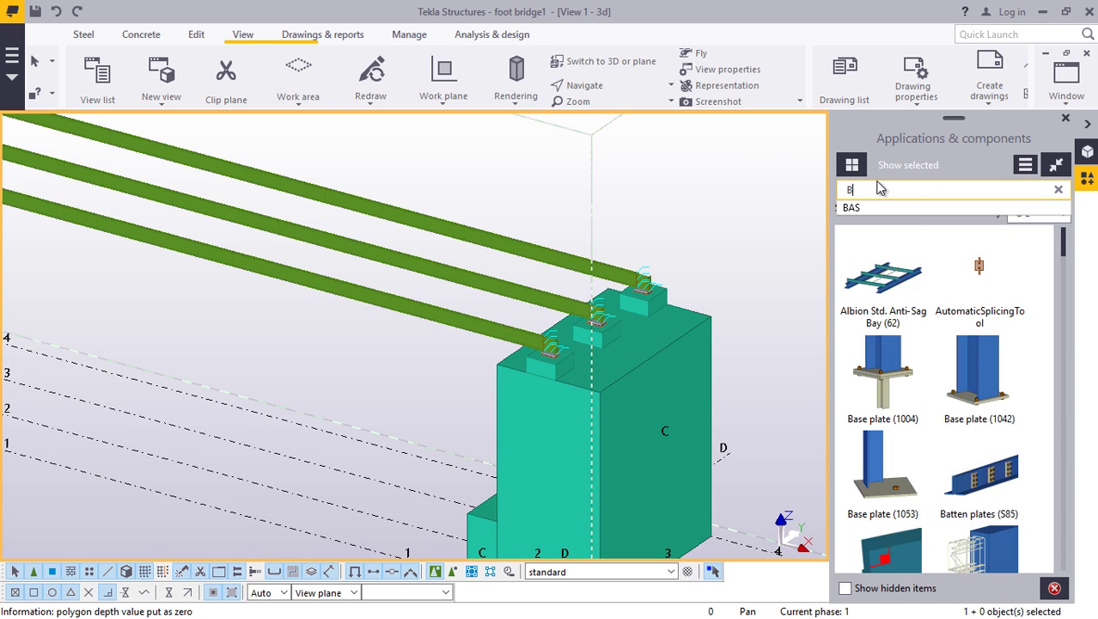
type("SPL")
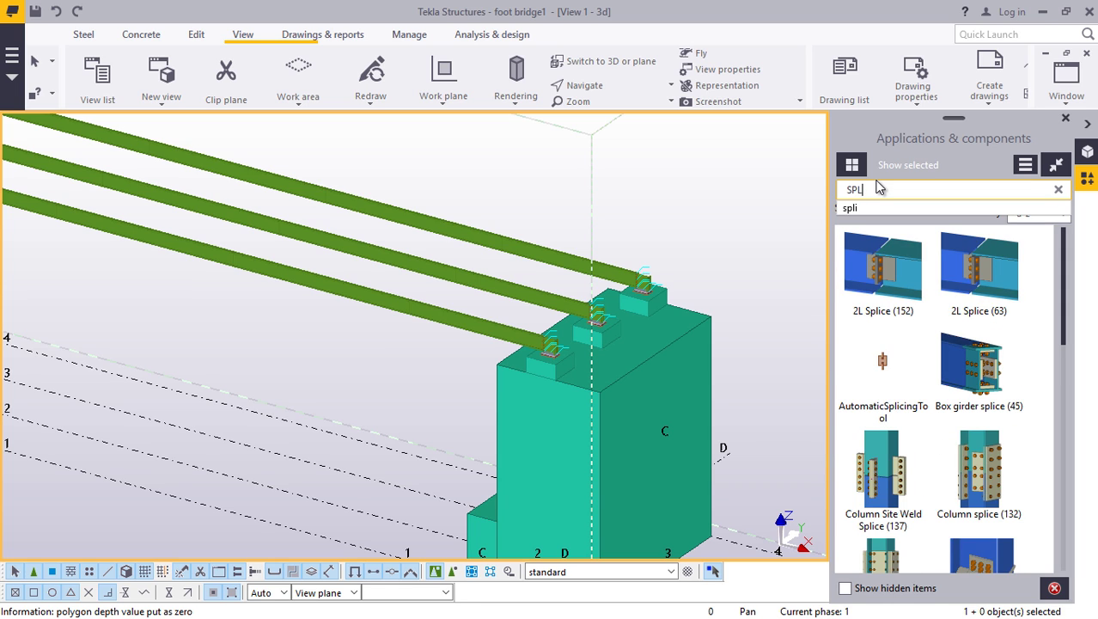
type("ICE")
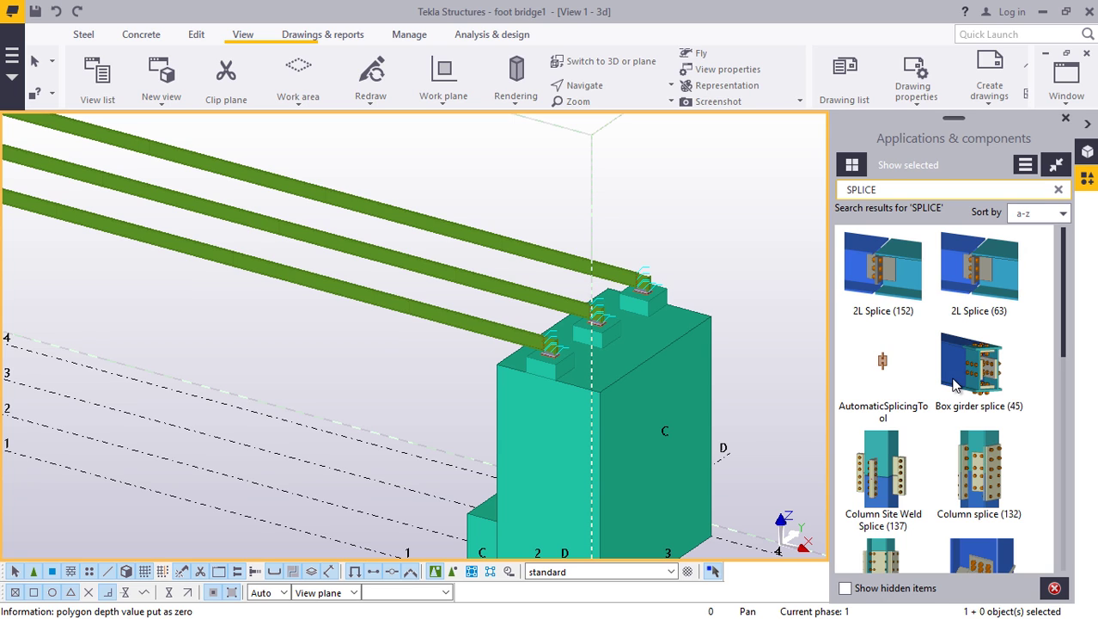
- Look through the splice components for one that suits the joint between two I-girder segments
scroll(954, 391, "down", 1)
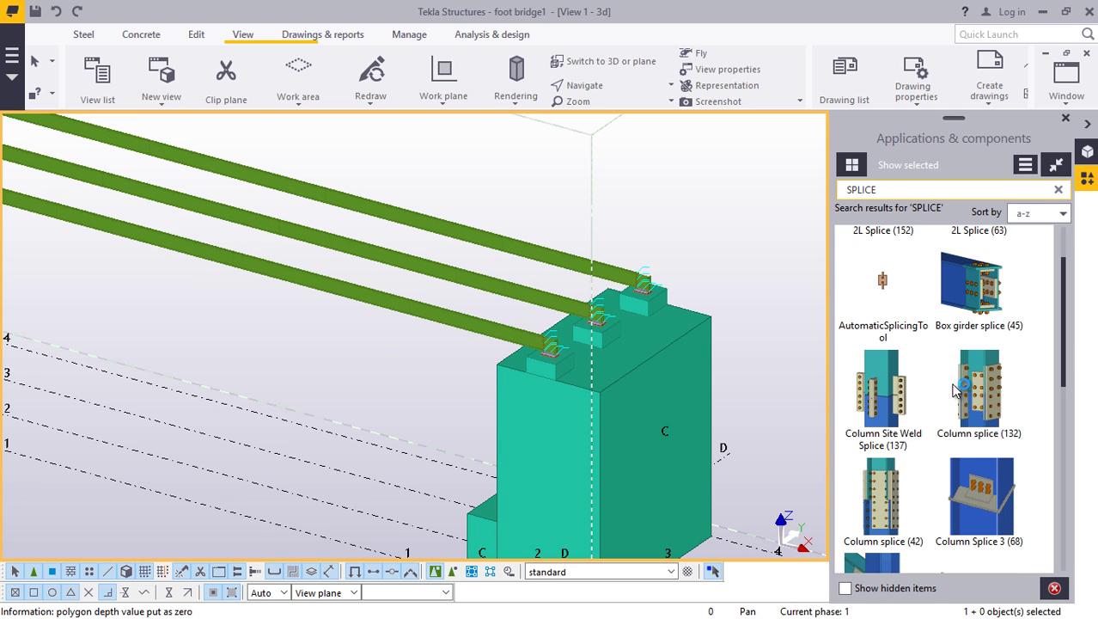
scroll(954, 391, "down", 1)
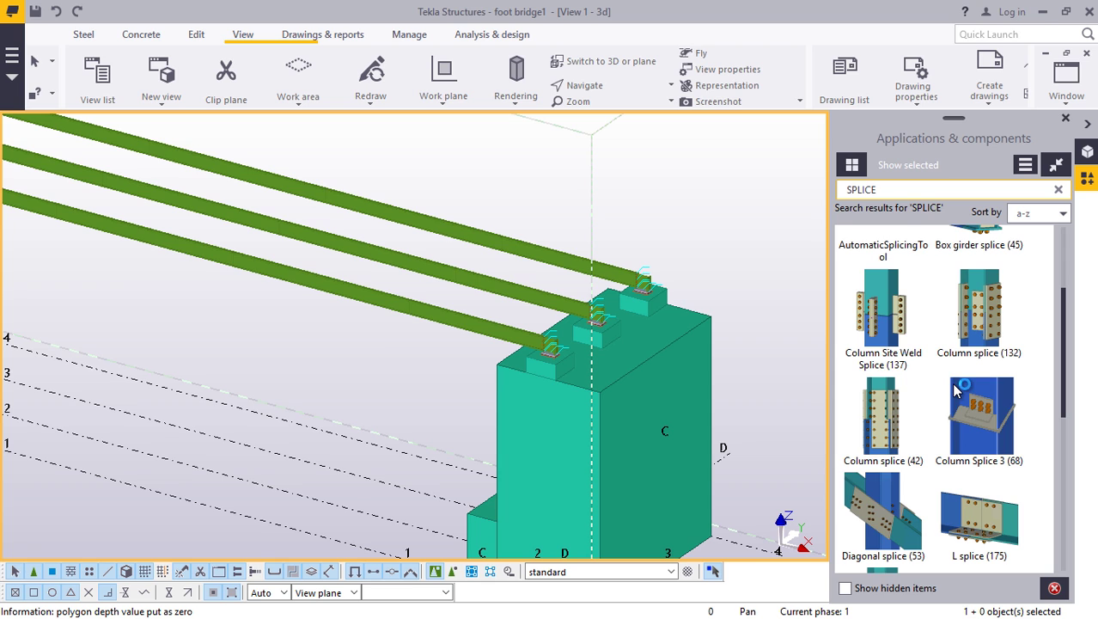
scroll(954, 391, "down", 1)
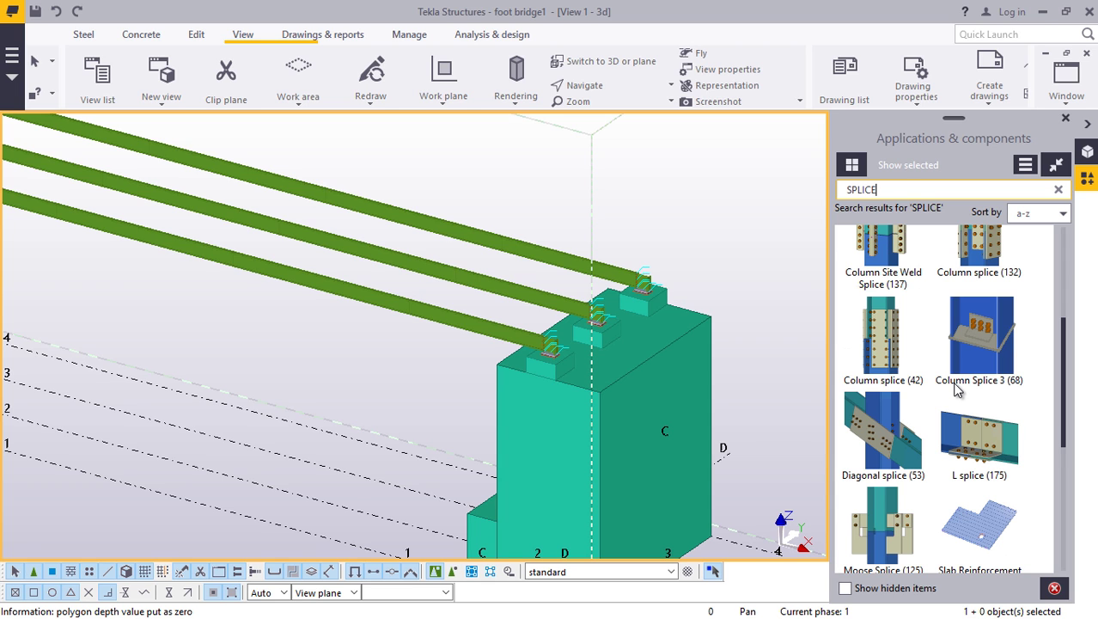
scroll(957, 390, "up", 3)
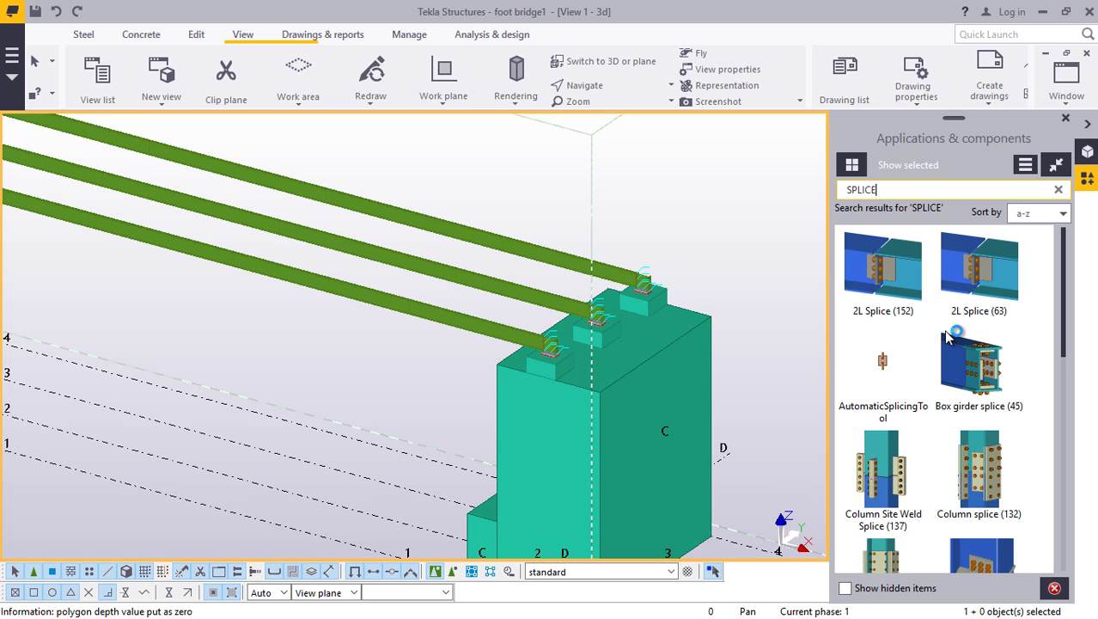
scroll(949, 338, "down", 1)
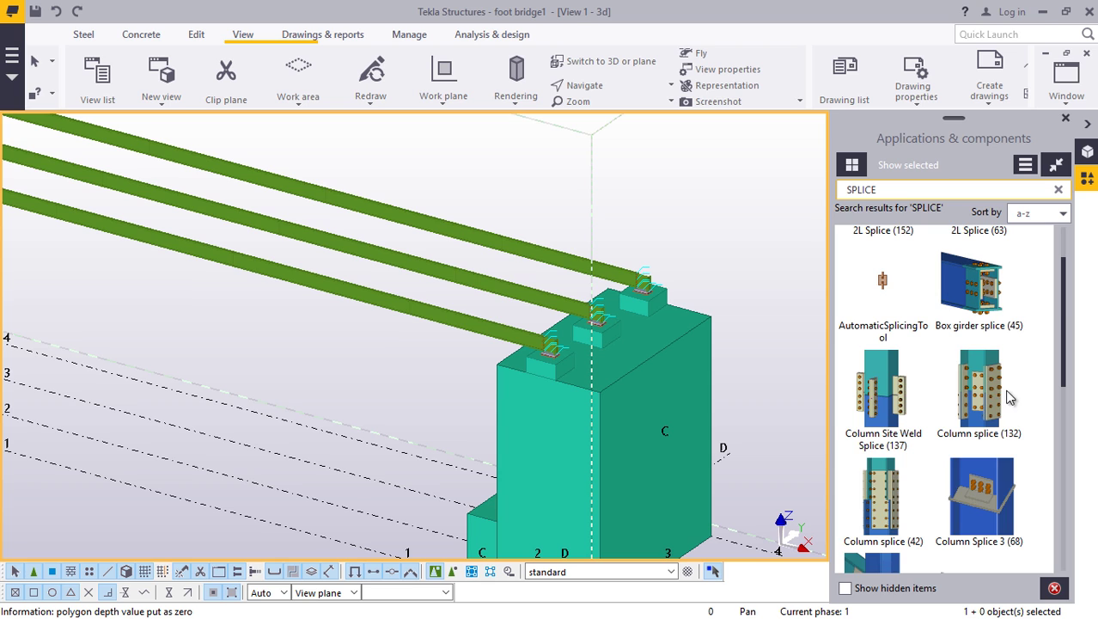
scroll(1010, 397, "down", 2)
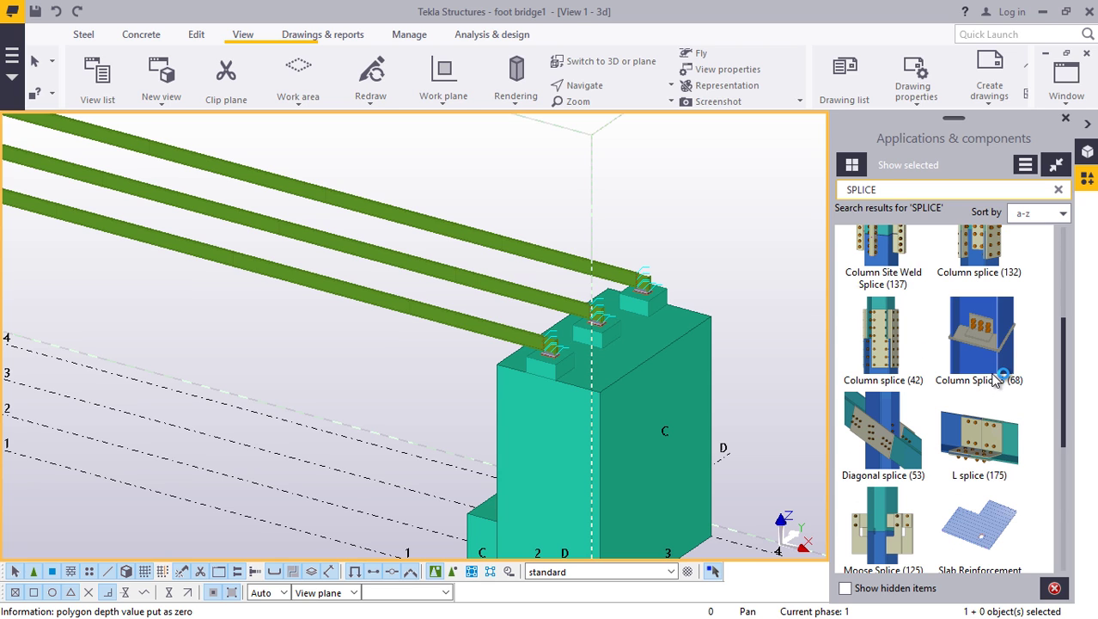
scroll(994, 381, "down", 2)
scroll(995, 381, "down", 1)
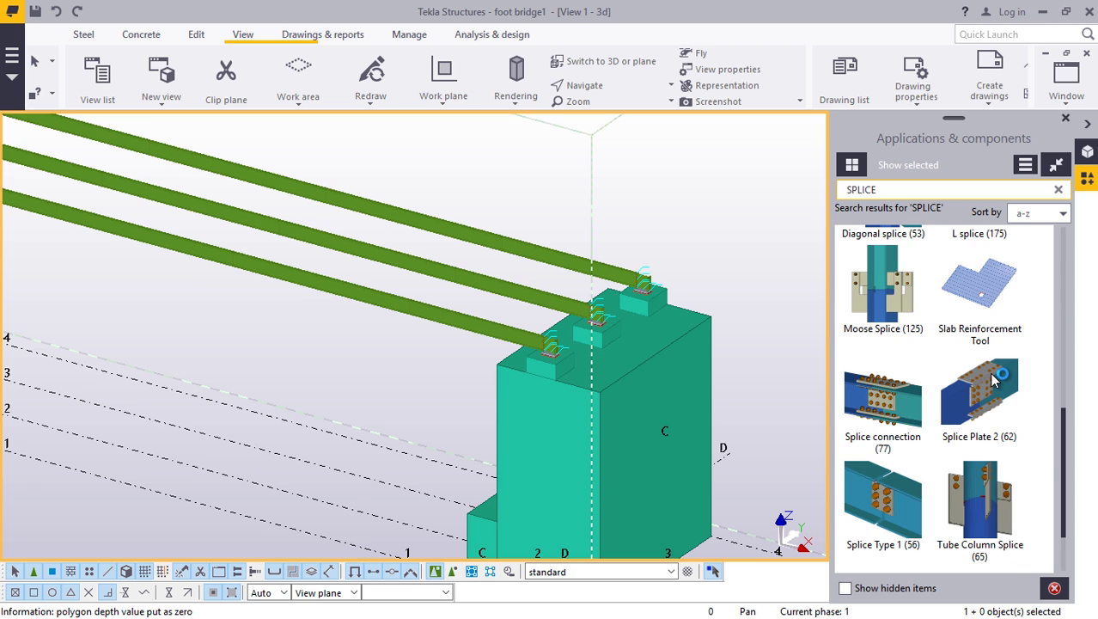
scroll(994, 380, "down", 1)
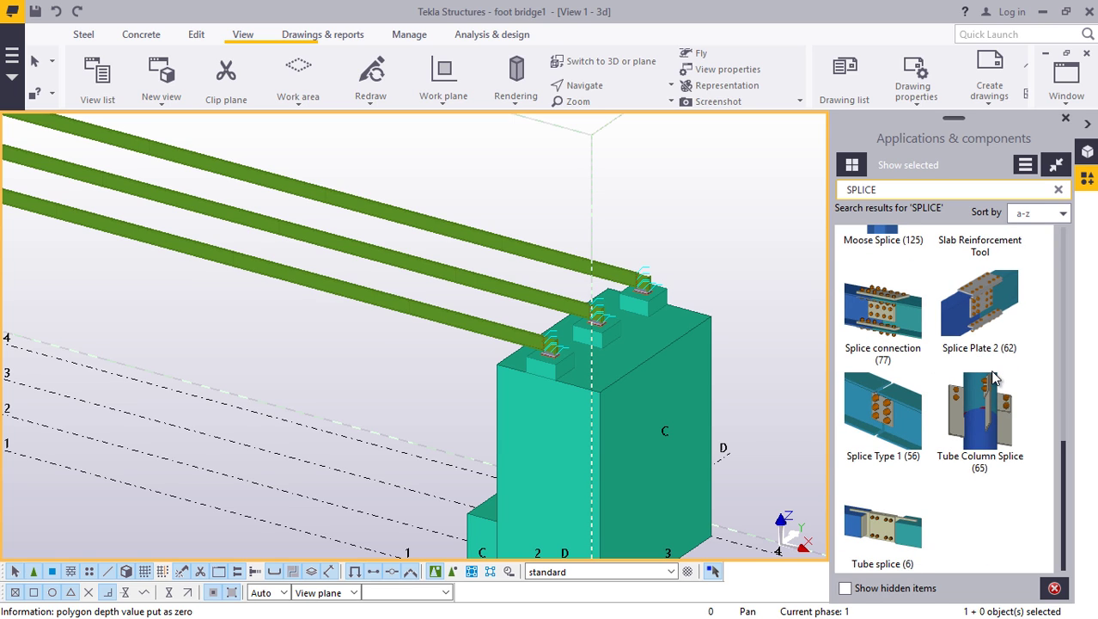
left_click(993, 320)
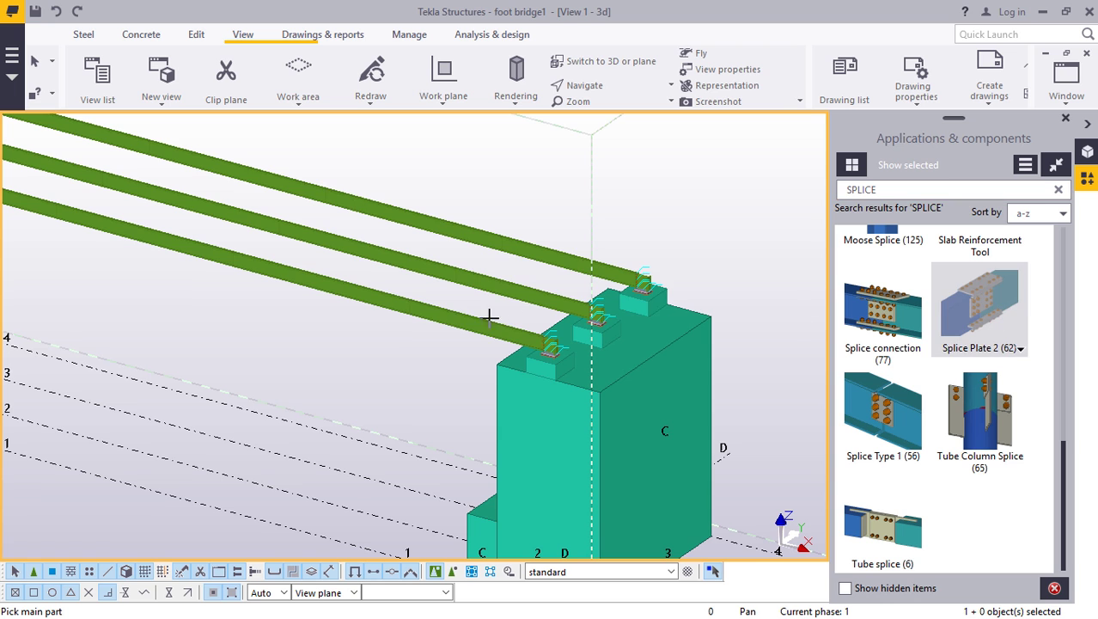
scroll(392, 305, "up", 6)
left_click(399, 286)
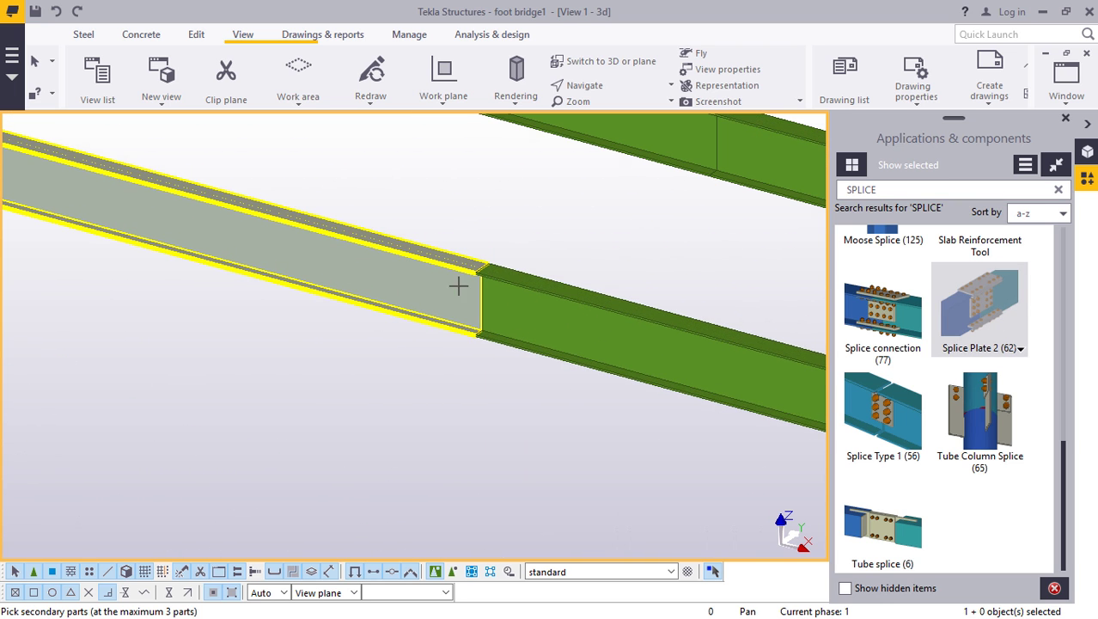
left_click(504, 295)
scroll(503, 294, "up", 2)
scroll(504, 295, "up", 1)
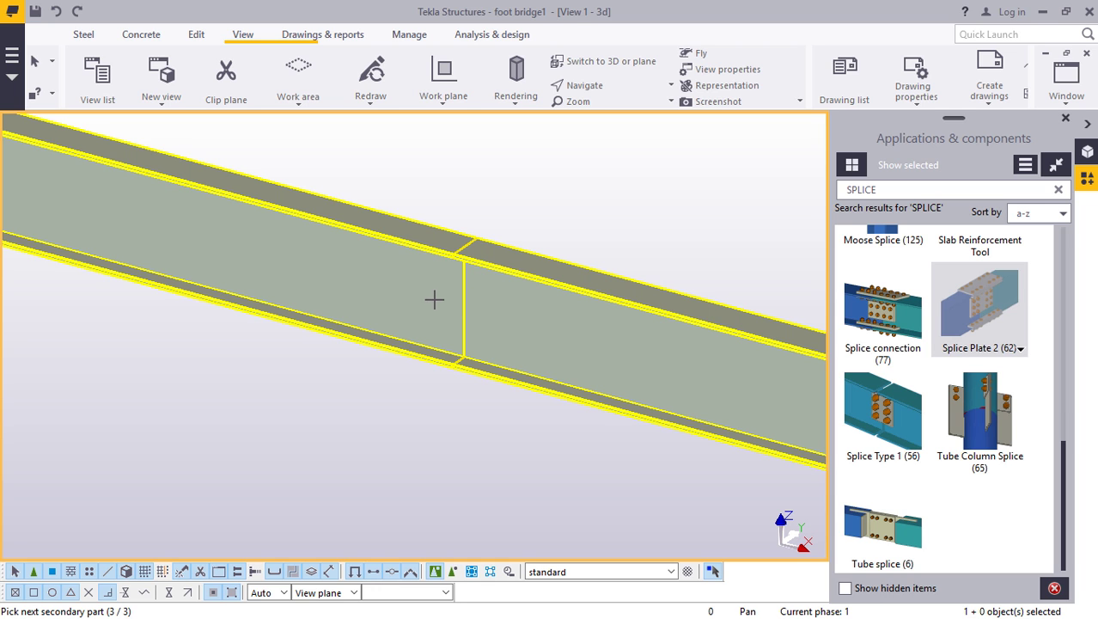
left_click(434, 299)
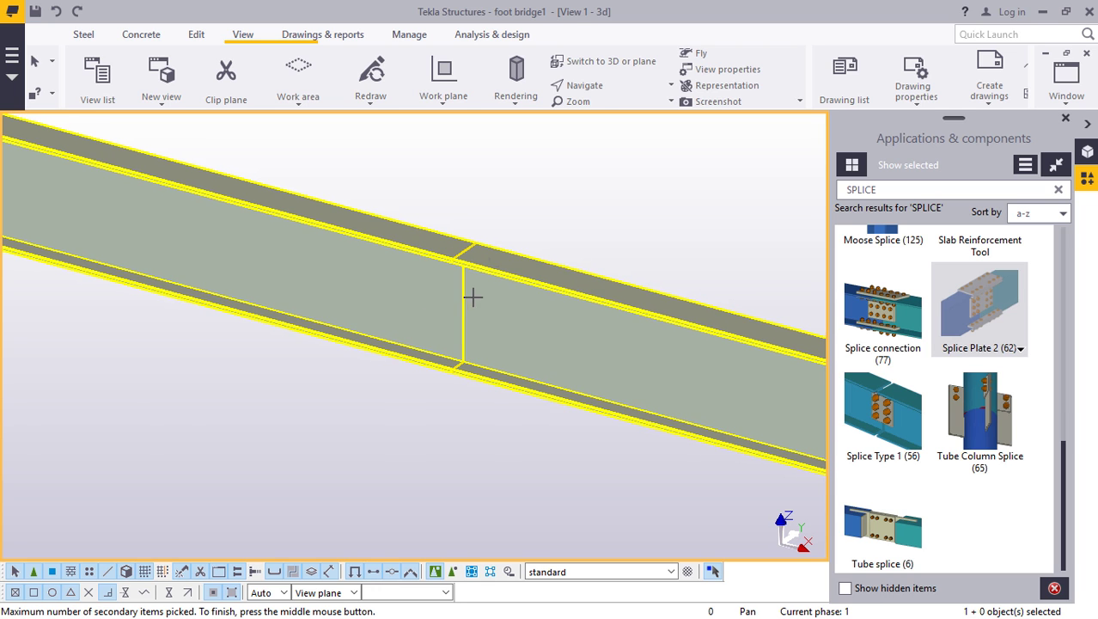
right_click(510, 241)
left_click(550, 247)
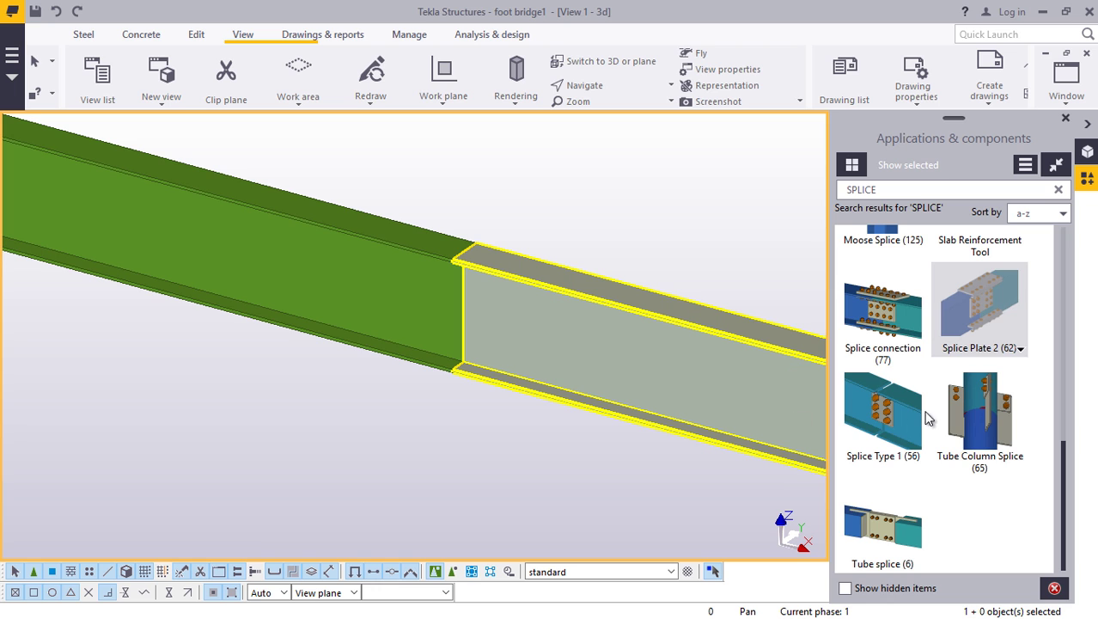
- Apply Column splice (132) between the two segments of the nearest girder and end the command
scroll(941, 421, "up", 5)
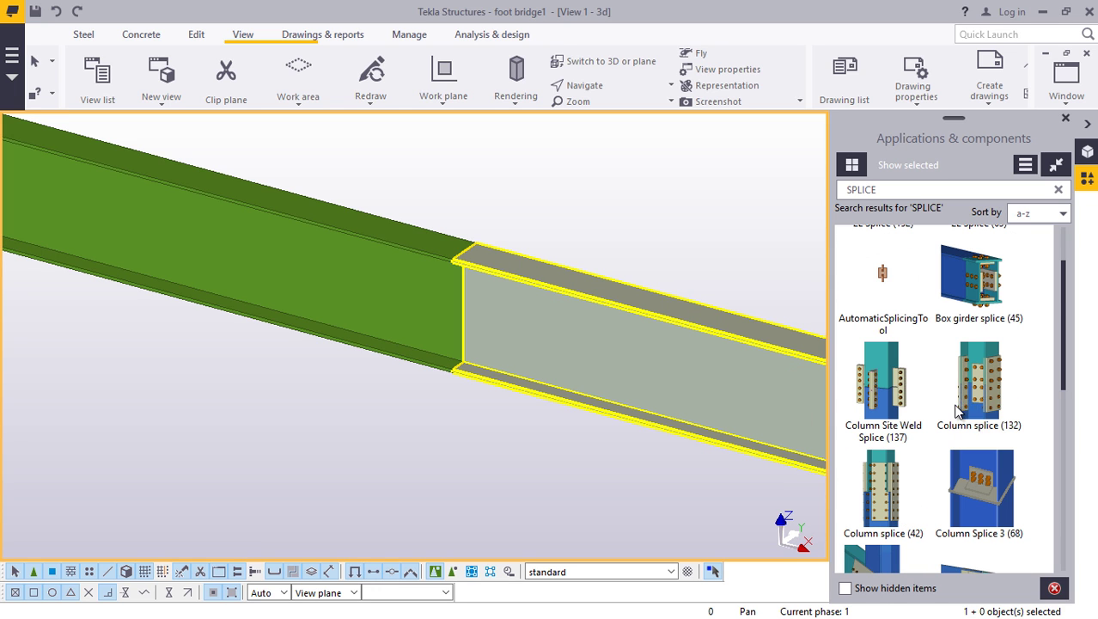
left_click(997, 438)
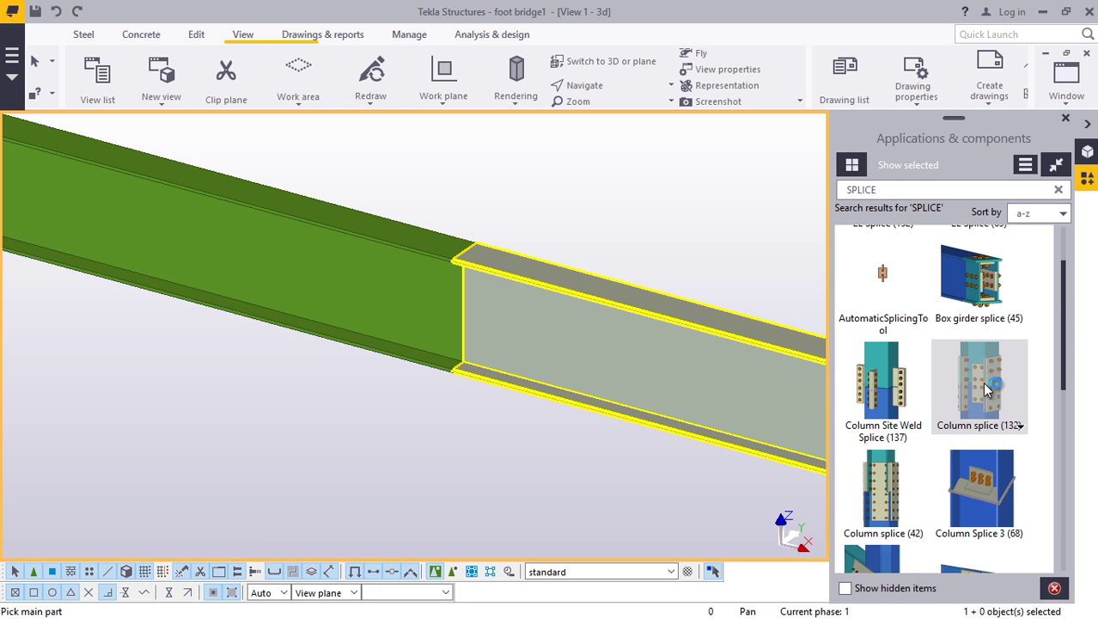
left_click(413, 325)
left_click(481, 317)
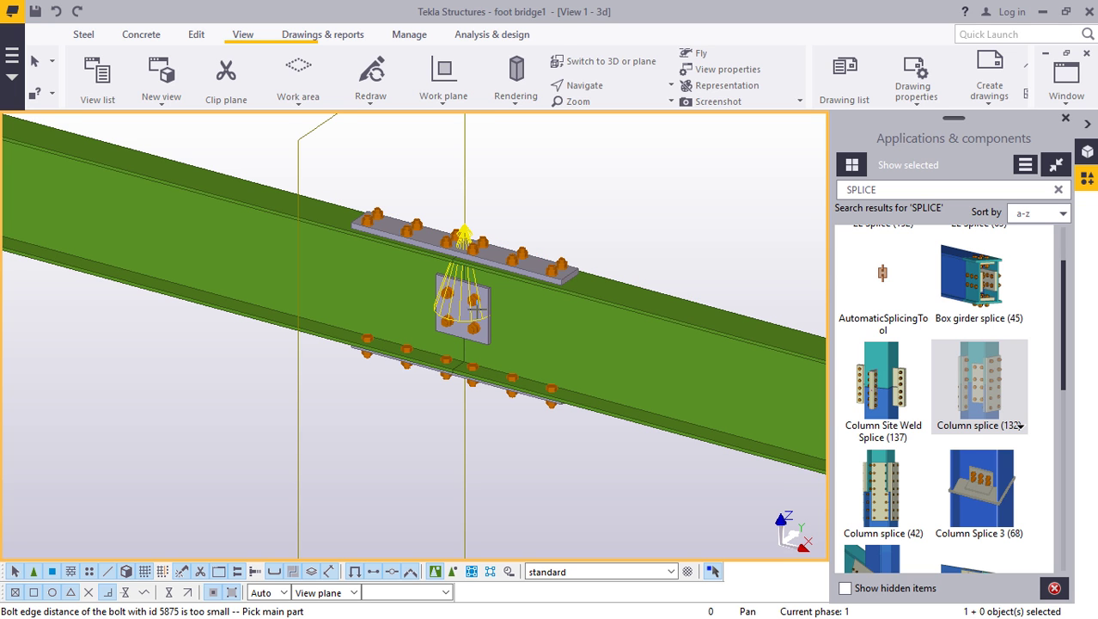
scroll(510, 238, "up", 5)
right_click(581, 196)
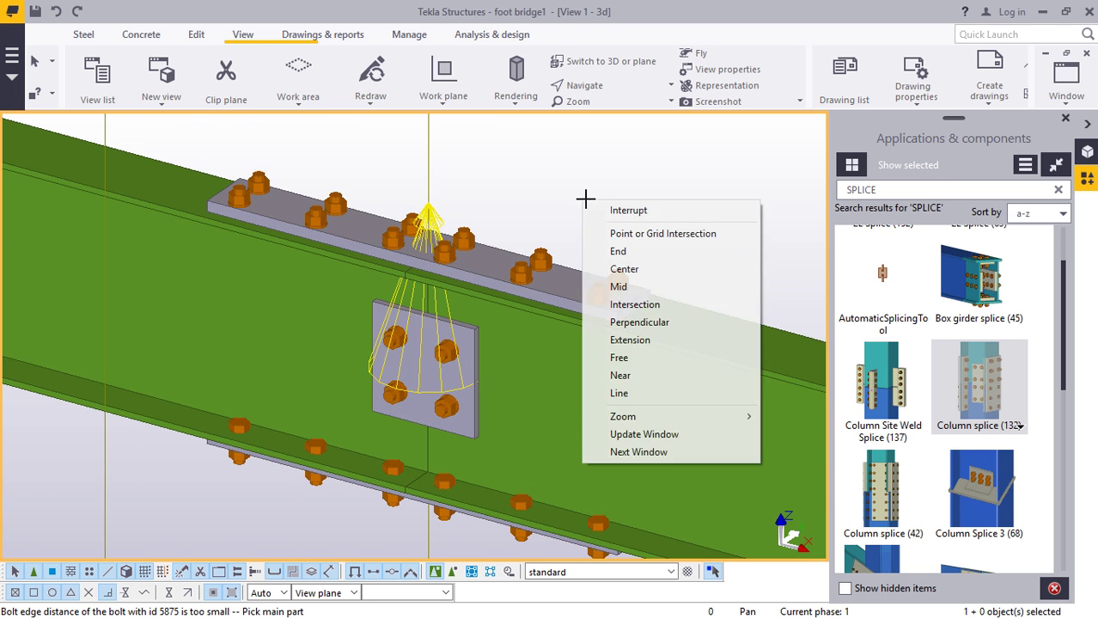
left_click(625, 210)
- Open the settings of the new Column splice (132) connection and close the component catalog
scroll(459, 375, "up", 2)
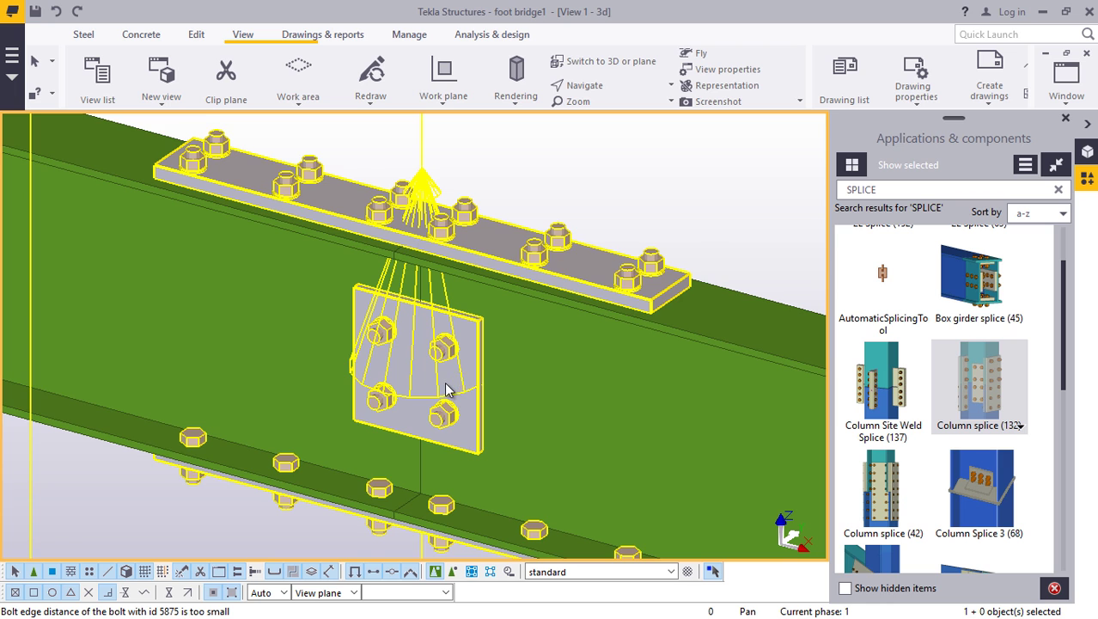
scroll(447, 389, "up", 2)
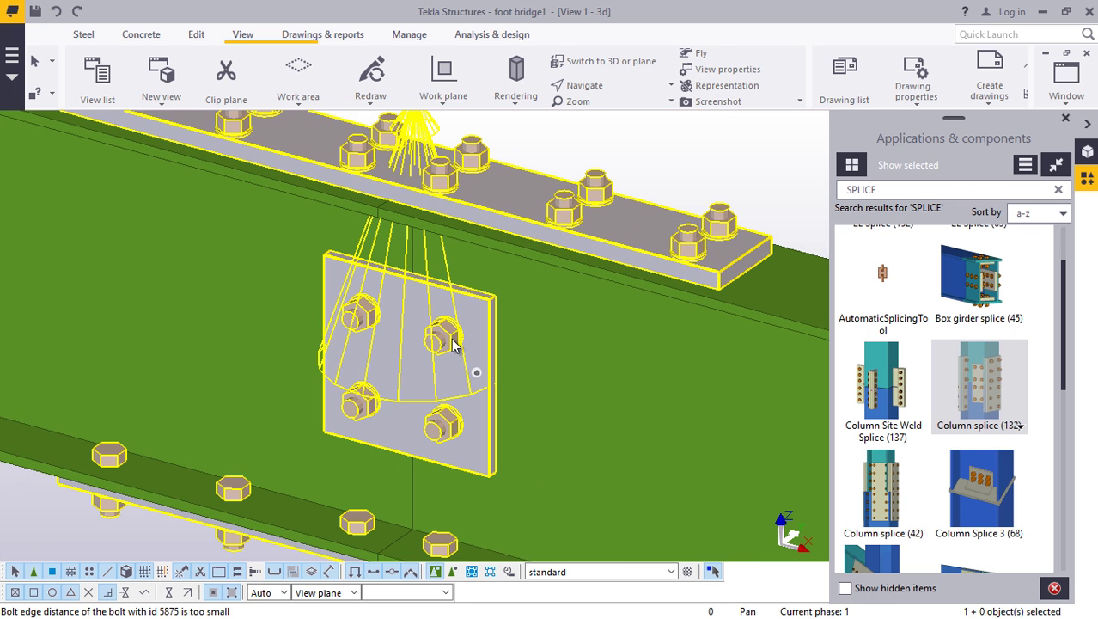
double_click(461, 339)
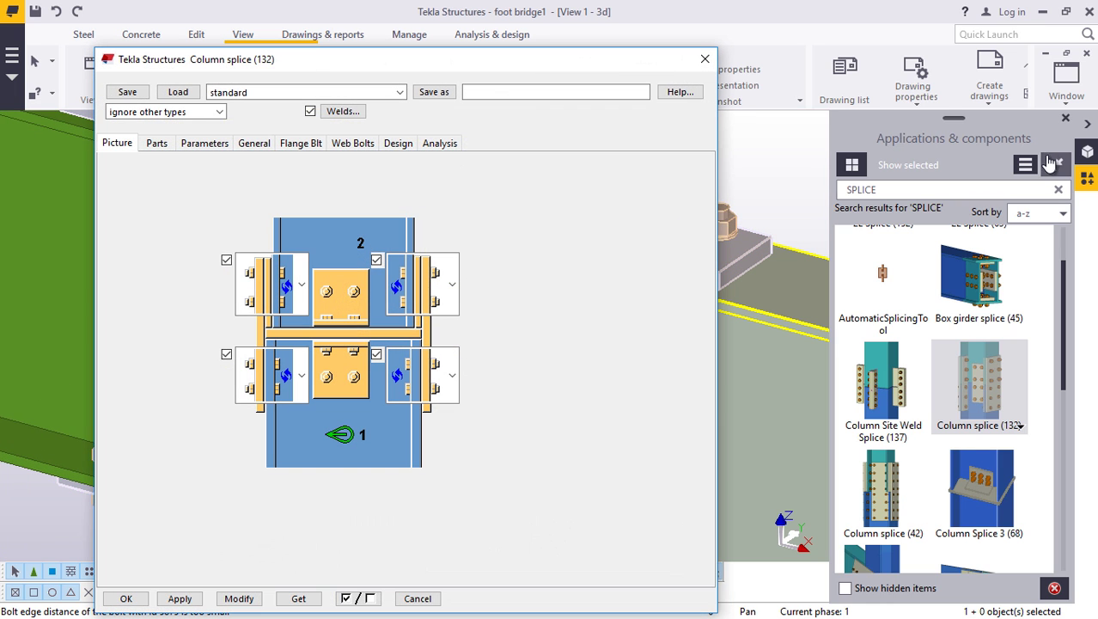
left_click(1066, 118)
scroll(743, 269, "up", 4)
scroll(758, 279, "up", 5)
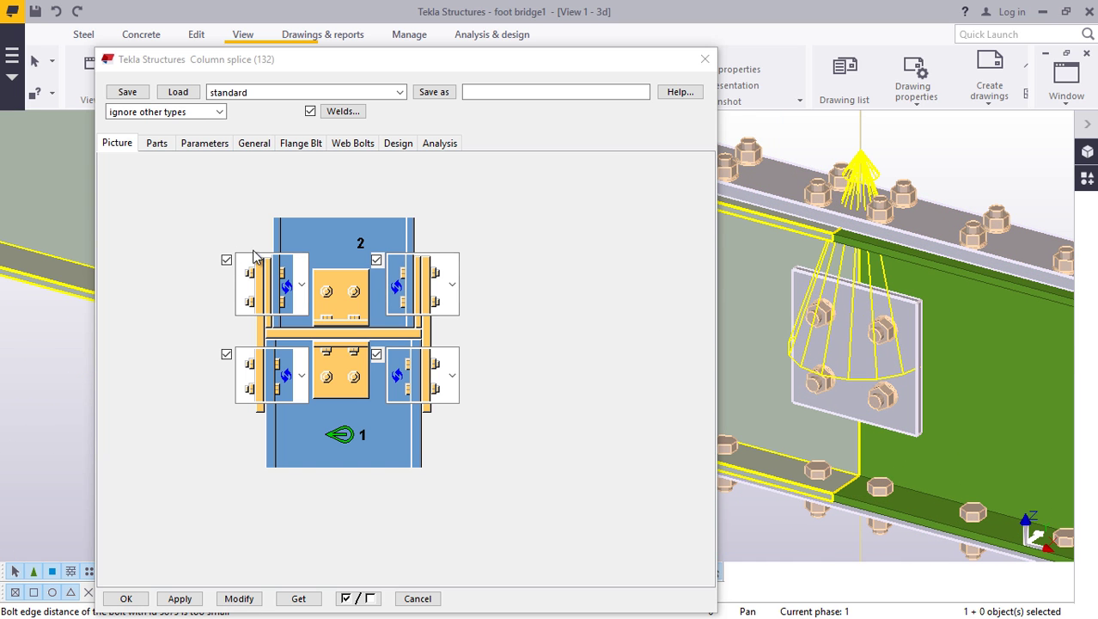
- Set the splice's flange bolts to size 20, standard HSFG-XOX, with three rows at 75 mm spacing, and update the connection
left_click(255, 144)
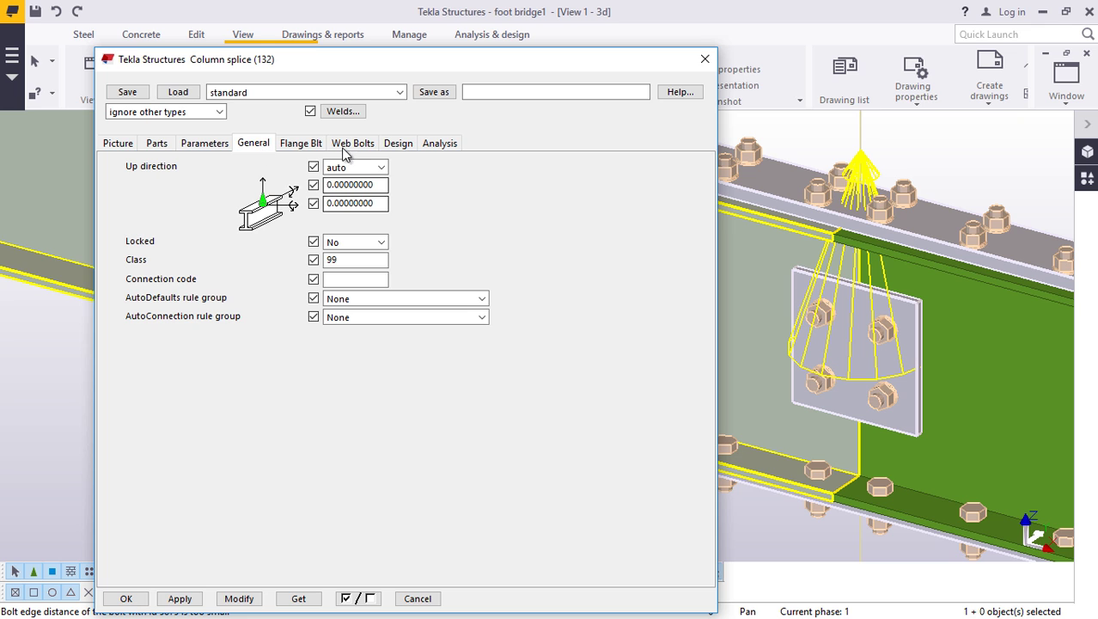
left_click(310, 144)
left_click(241, 171)
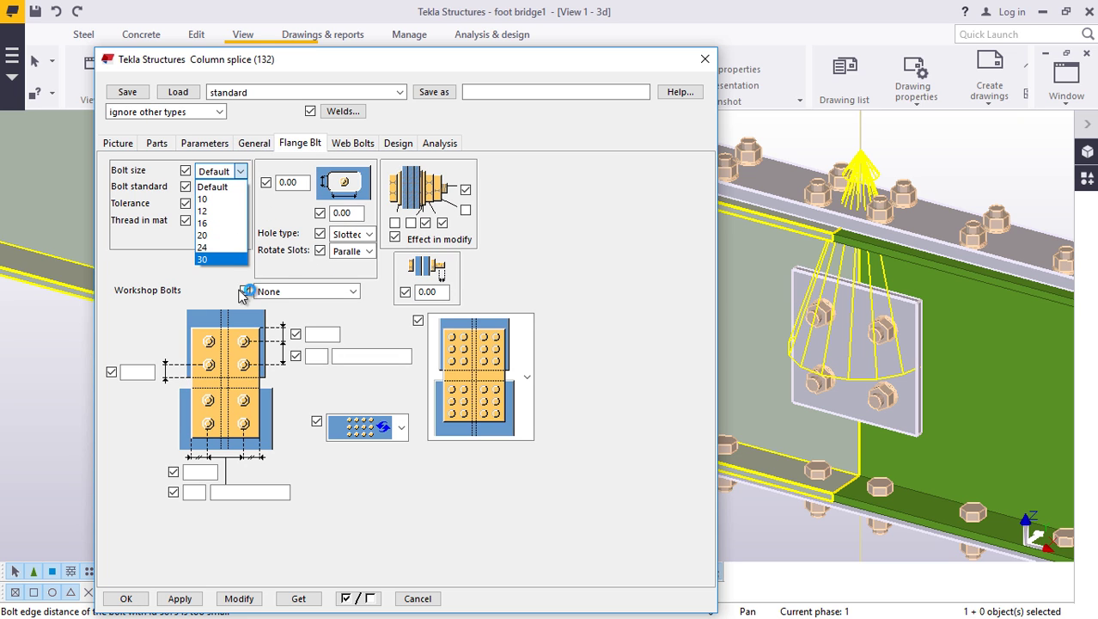
left_click(217, 234)
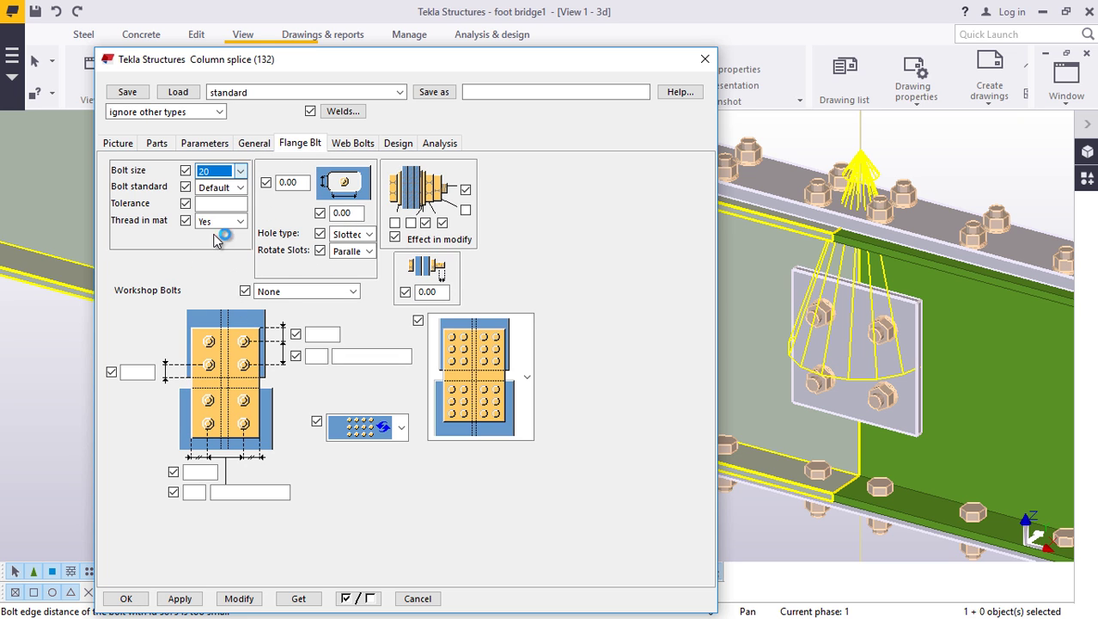
left_click(240, 187)
scroll(245, 455, "down", 2)
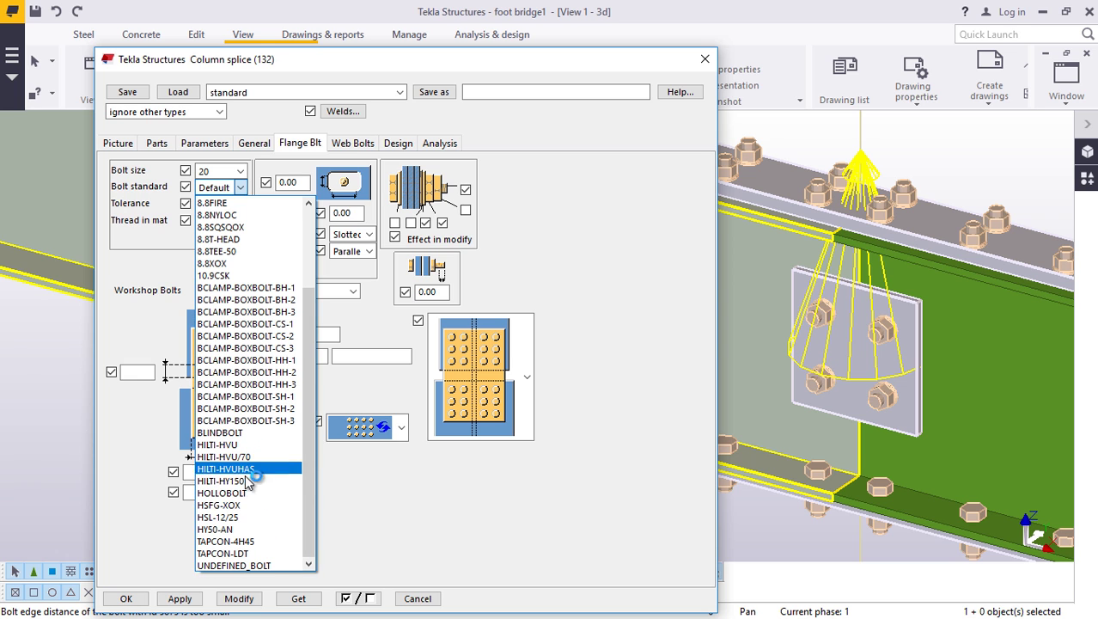
left_click(241, 506)
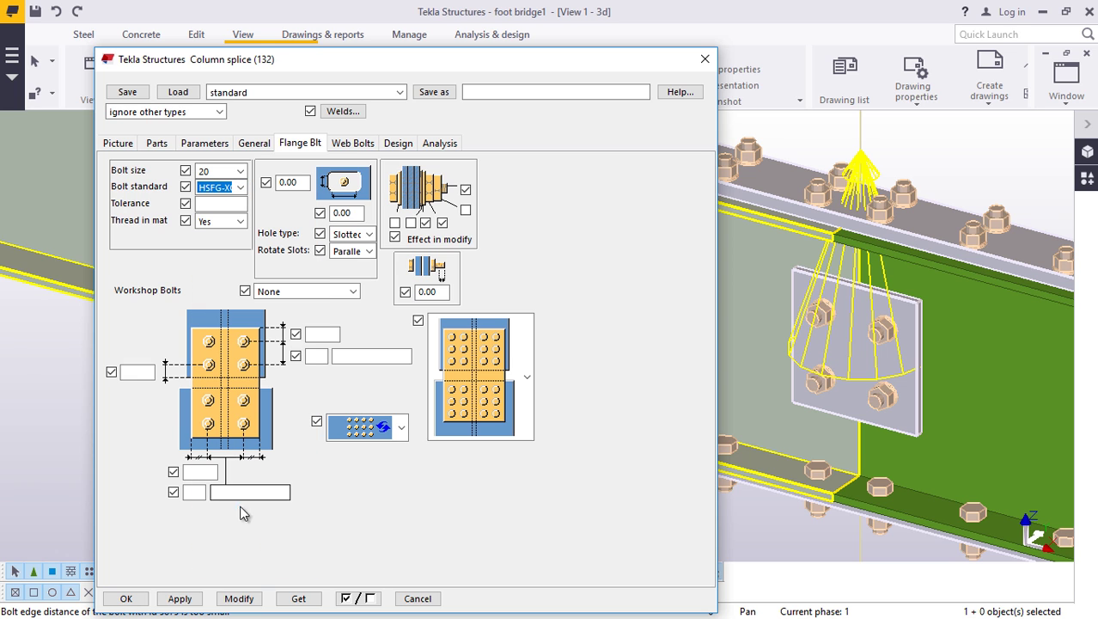
left_click(244, 597)
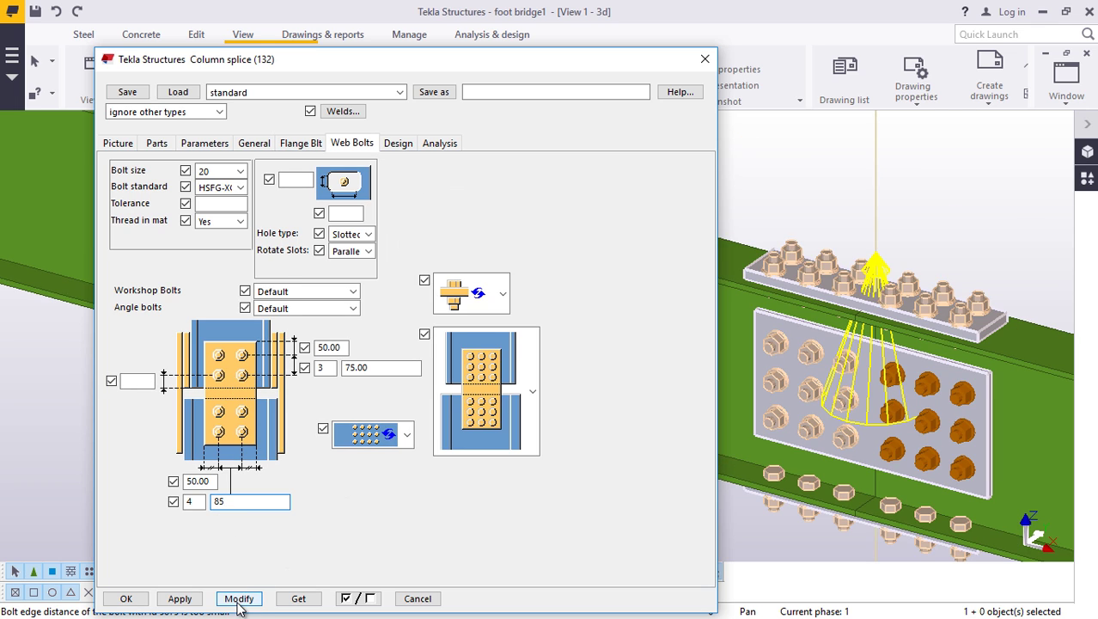
- Set the web bolts to size 20 HSFG-XOX, 50 mm edge distances, three at 75 mm by four at 85 mm; update the splice
left_click(239, 600)
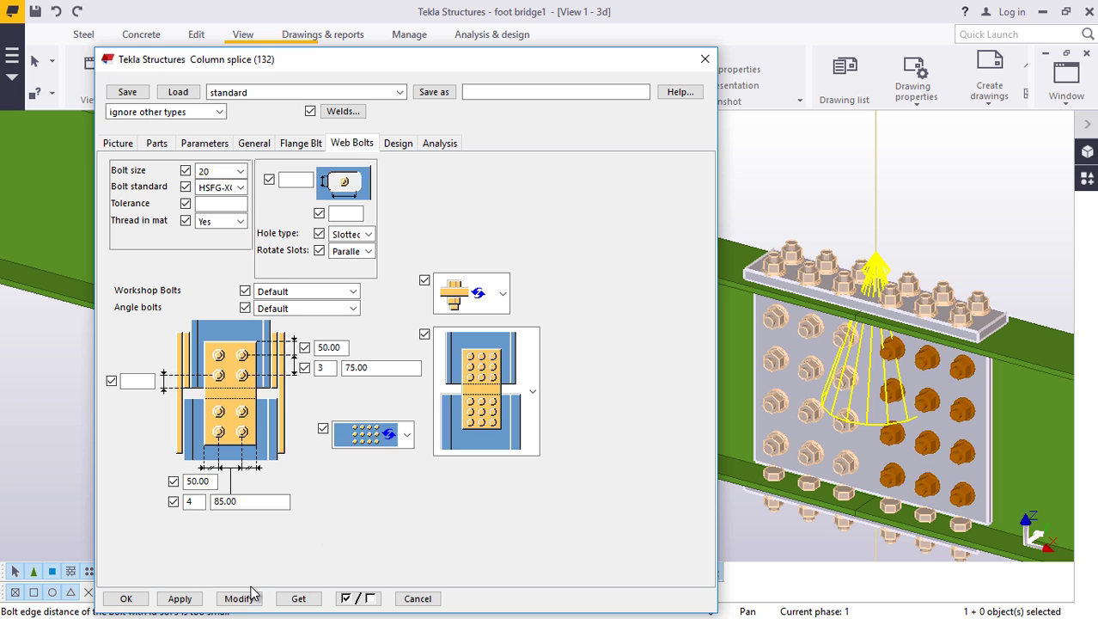
left_click(141, 599)
scroll(432, 490, "down", 2)
left_click(636, 226)
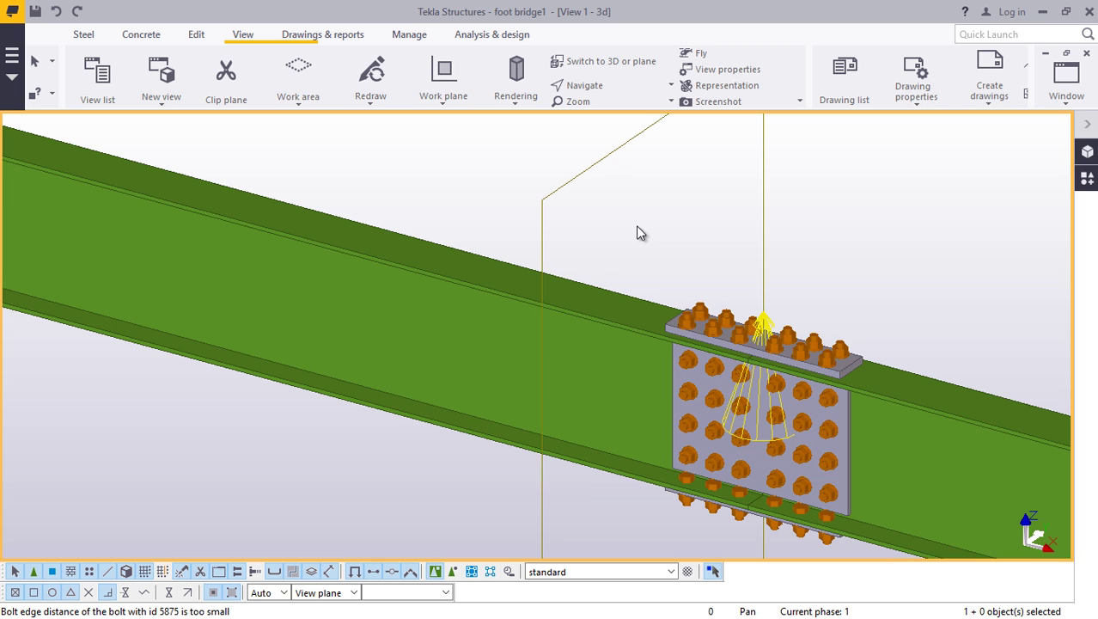
- Reopen the splice's settings and set the flange bolts' edge distance across the plate width to 50 mm, updating the connection
left_click(591, 86)
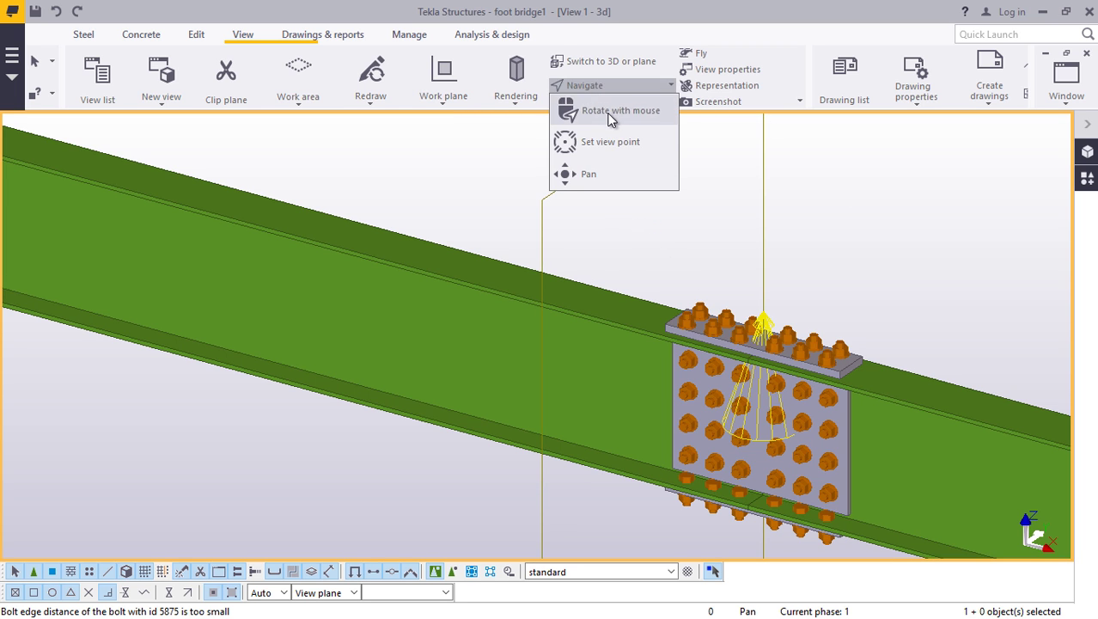
left_click(608, 112)
left_click_drag(773, 411, 814, 494)
scroll(793, 361, "up", 5)
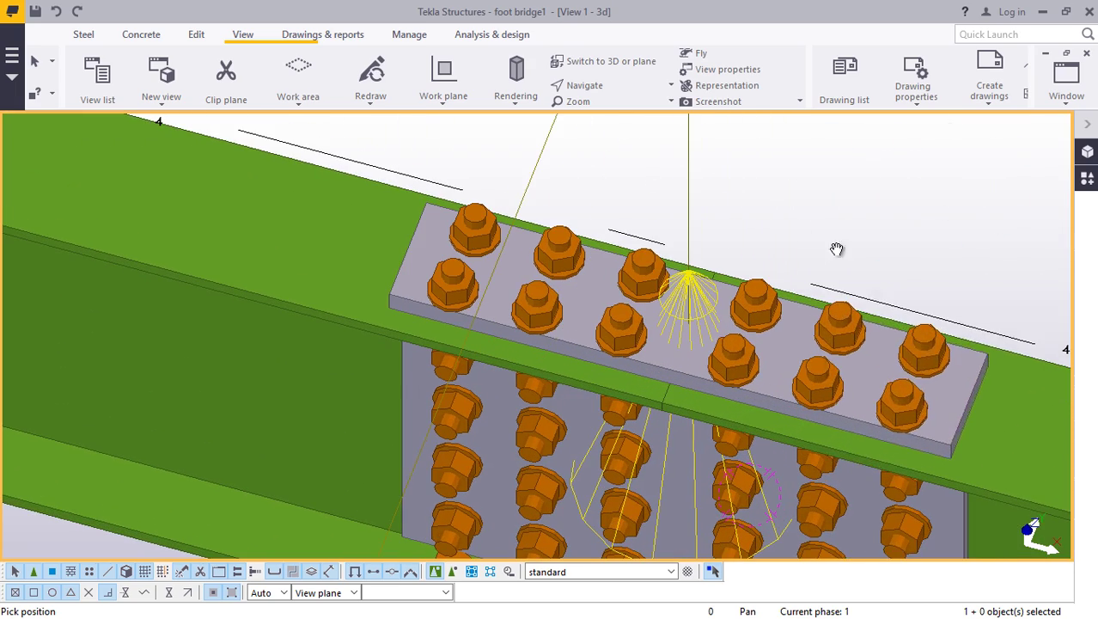
right_click(839, 206)
left_click(855, 212)
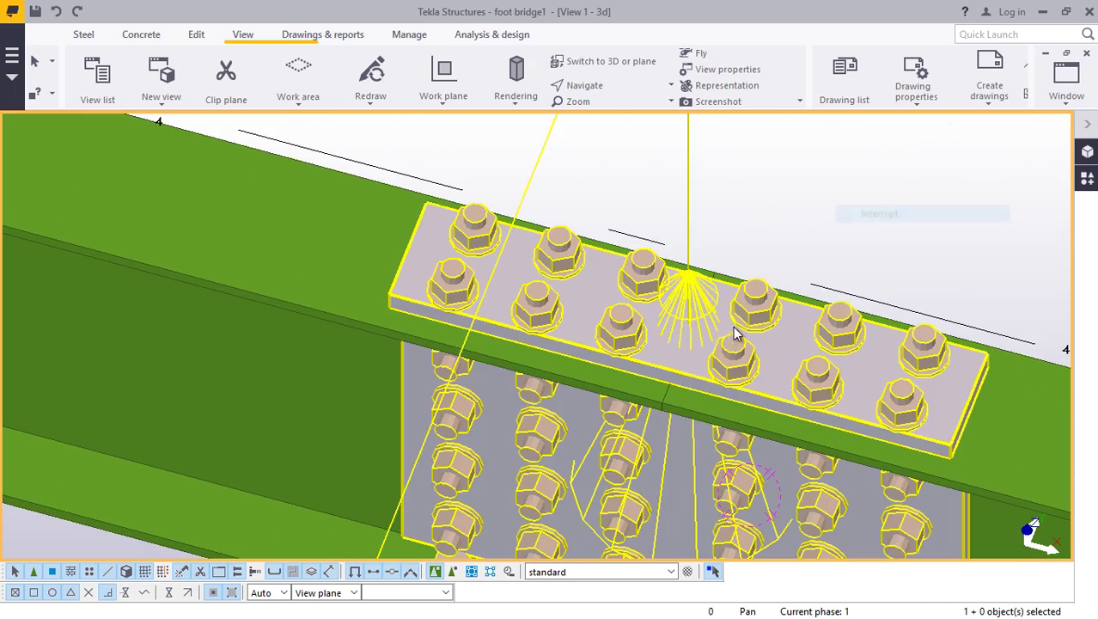
double_click(683, 331)
scroll(937, 299, "down", 4)
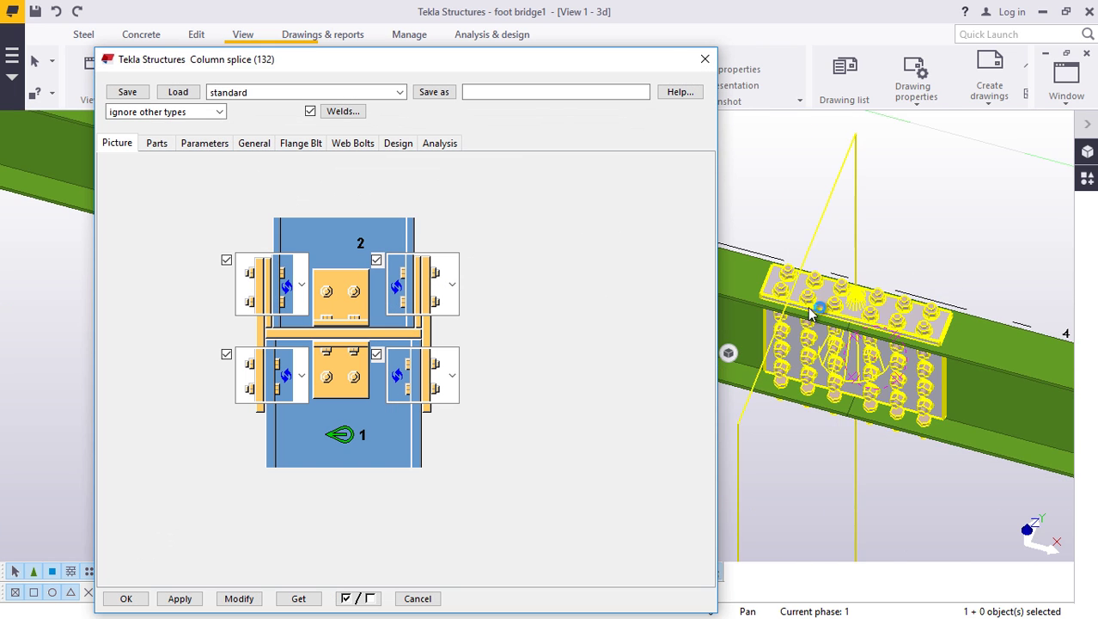
scroll(812, 310, "up", 4)
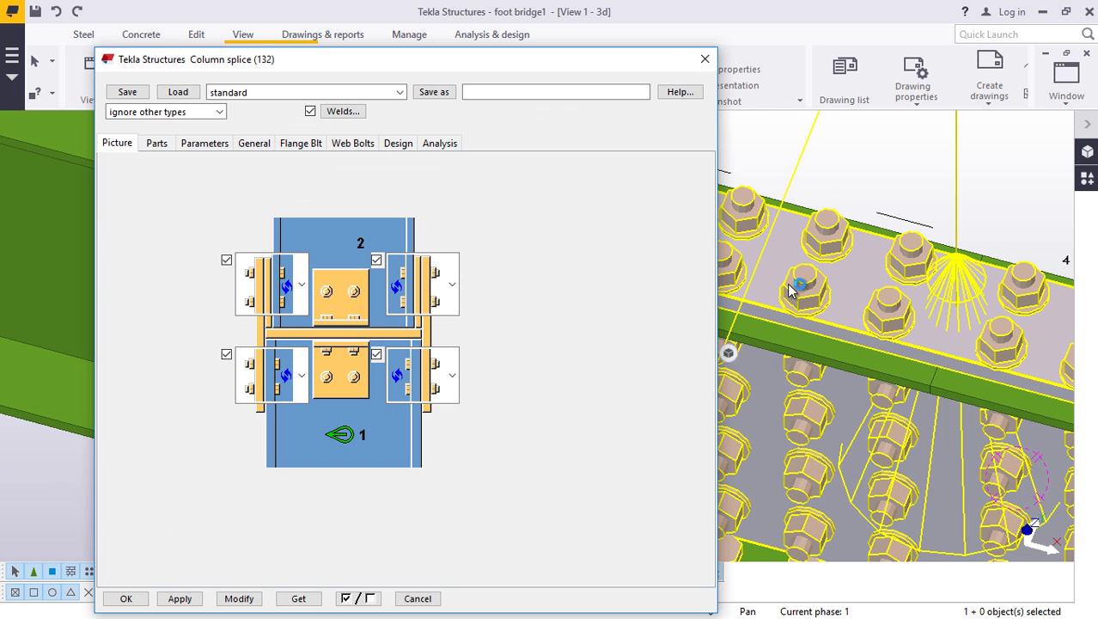
left_click(301, 146)
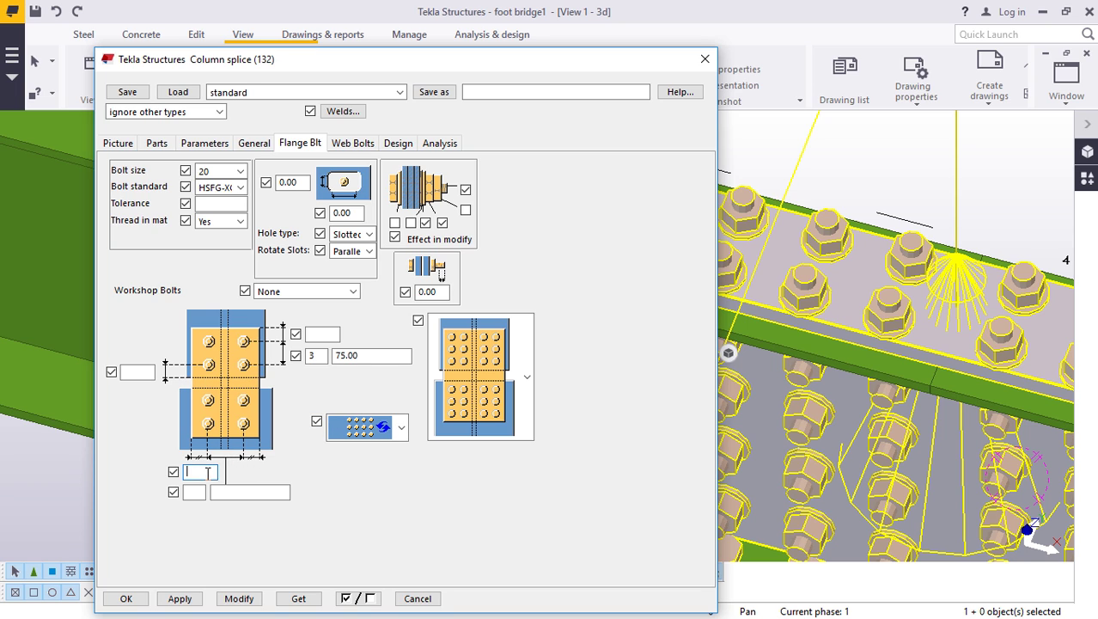
left_click(240, 599)
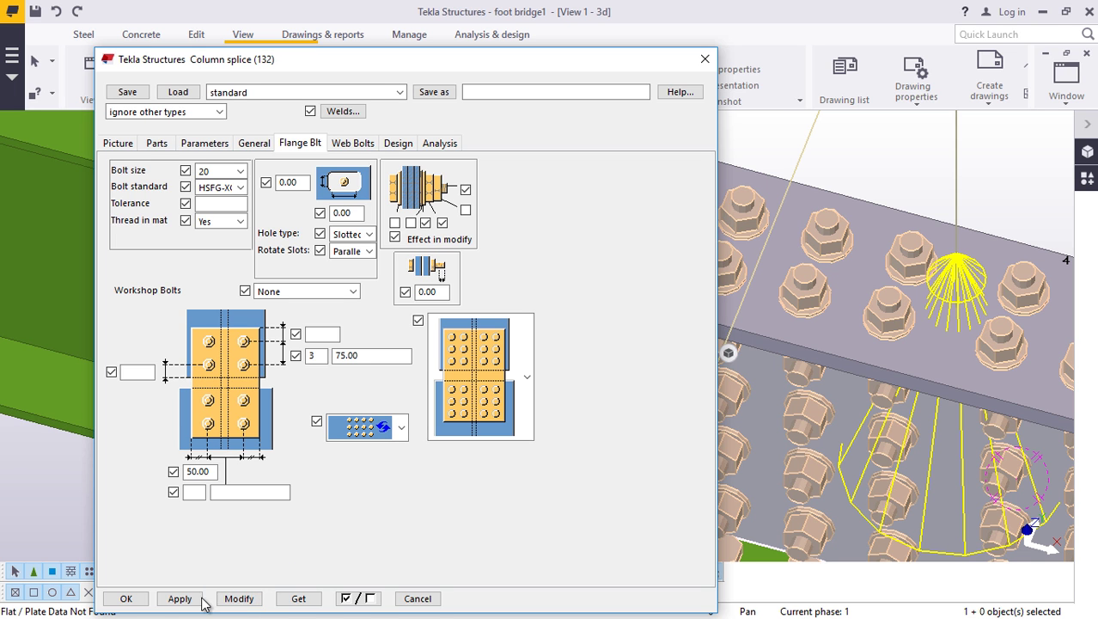
left_click(125, 599)
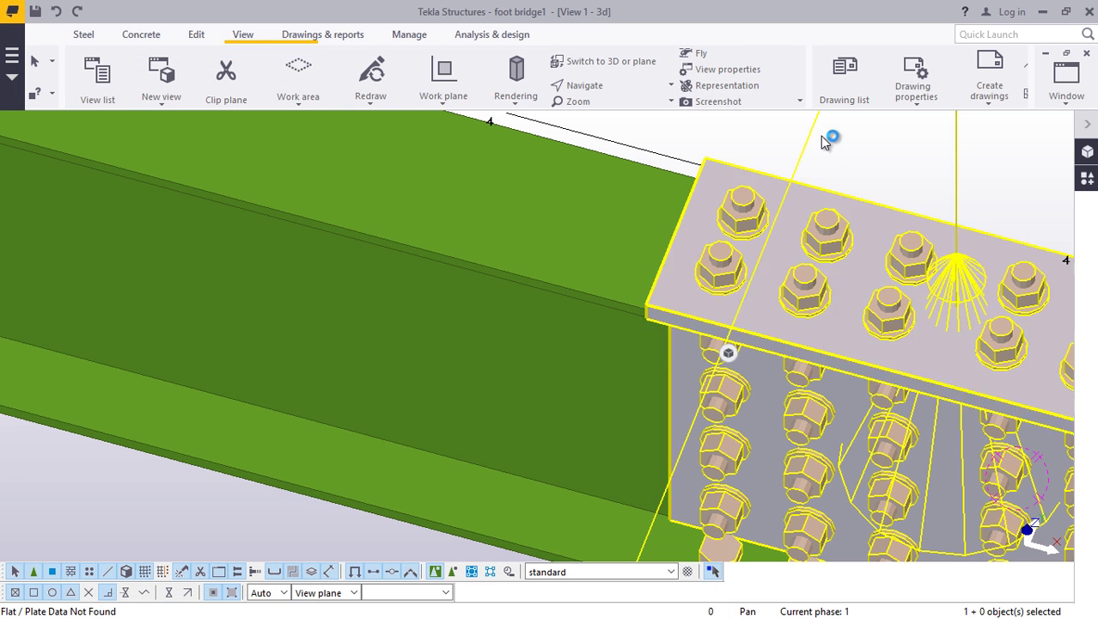
- Inspect the modified splice's flange and web plates and bolts from several angles
scroll(344, 217, "down", 3)
scroll(605, 464, "up", 2)
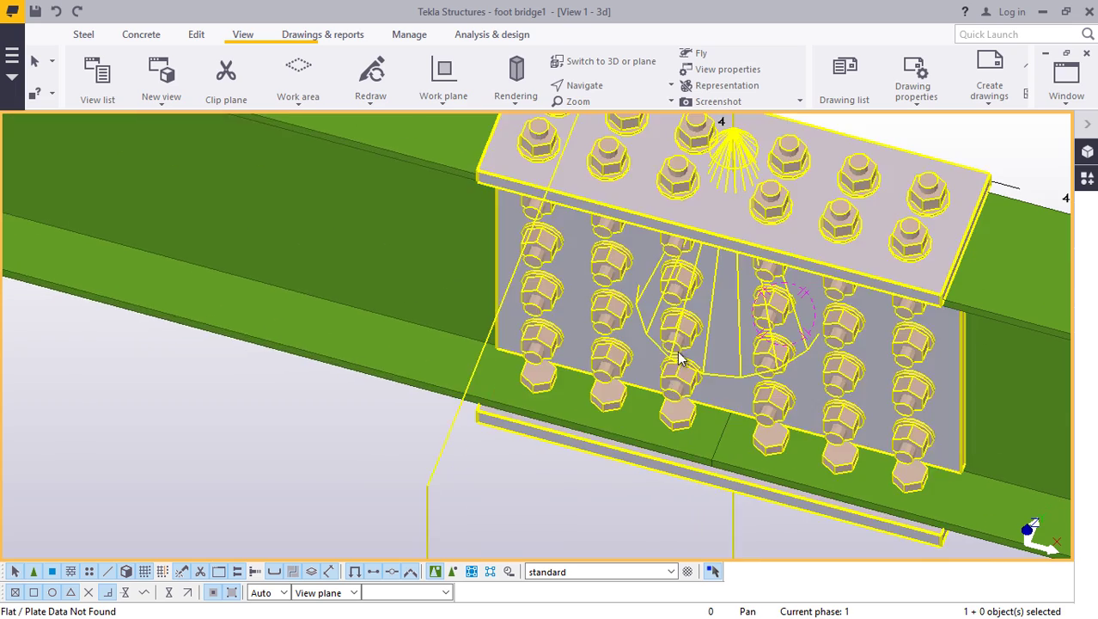
left_click(577, 85)
left_click(585, 110)
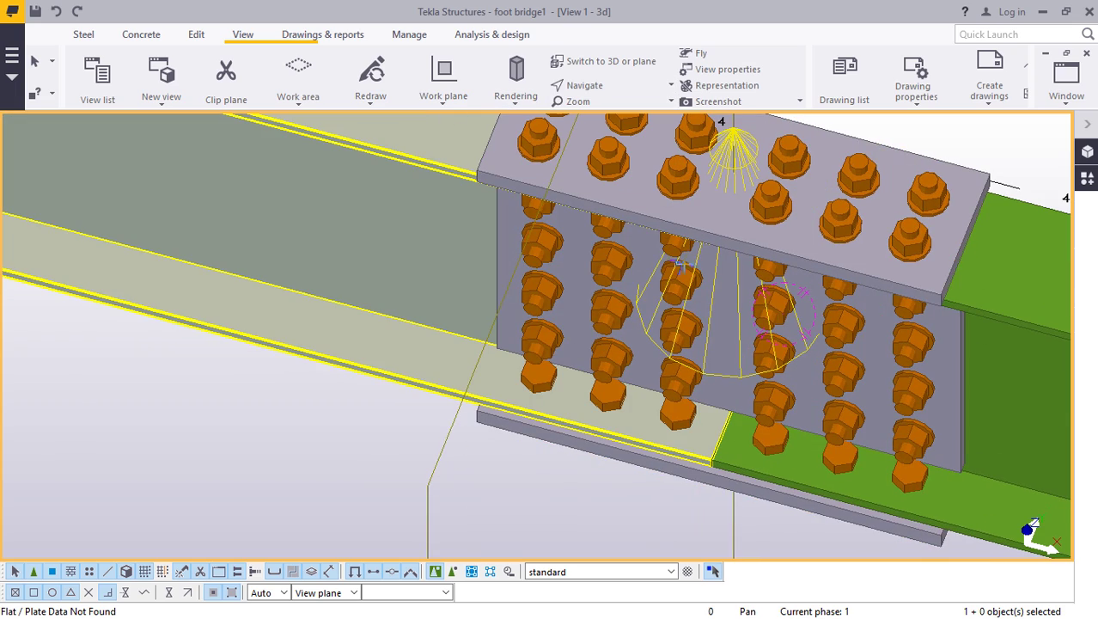
left_click_drag(692, 304, 567, 155)
scroll(419, 349, "down", 2)
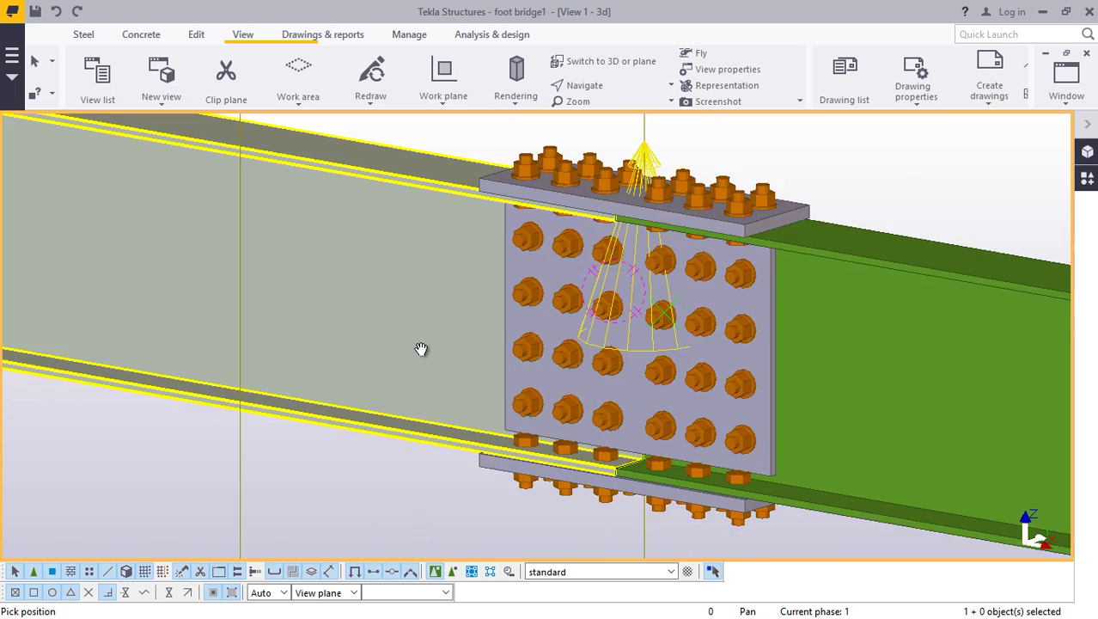
left_click_drag(632, 354, 638, 474)
right_click(724, 190)
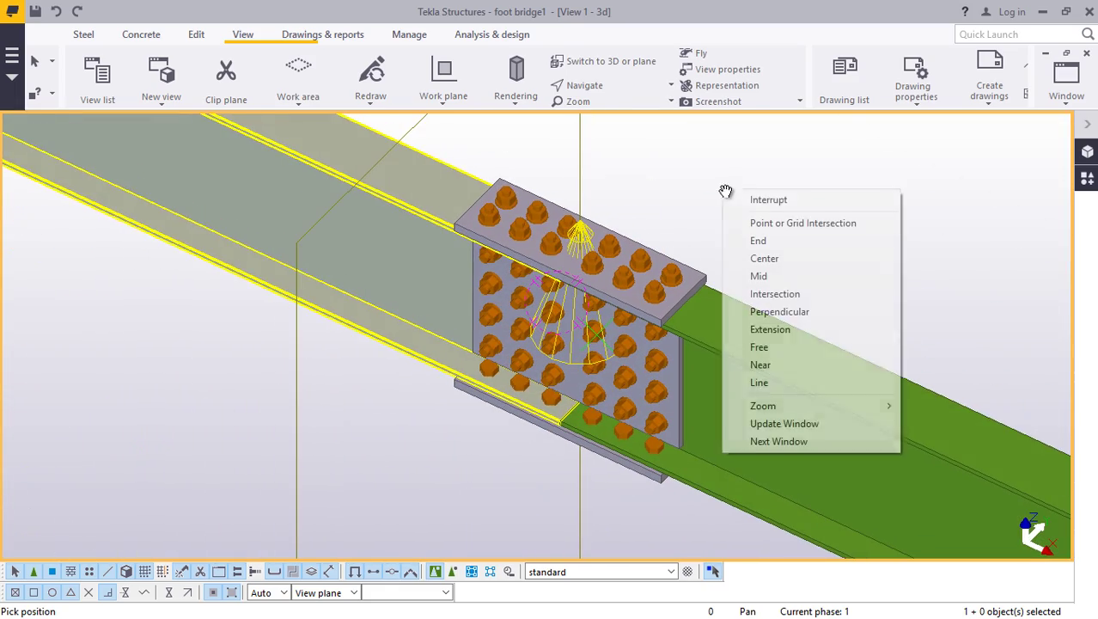
left_click(784, 198)
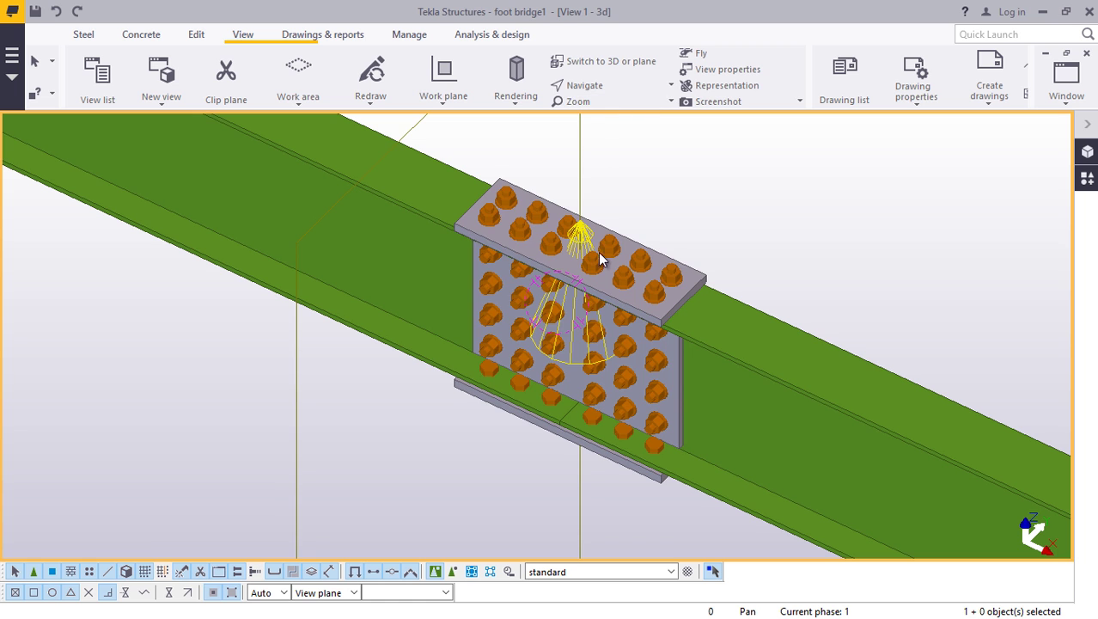
- Apply Column splice (132) from the component catalog to the next open joint of the nearest girder
left_click(1087, 178)
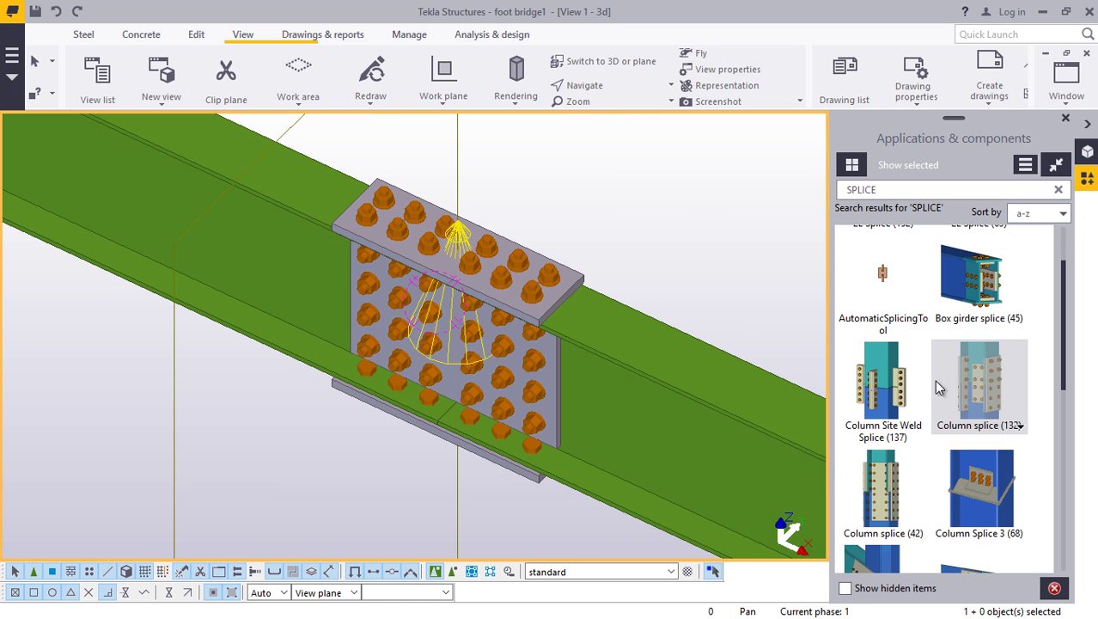
left_click(988, 395)
scroll(572, 380, "down", 8)
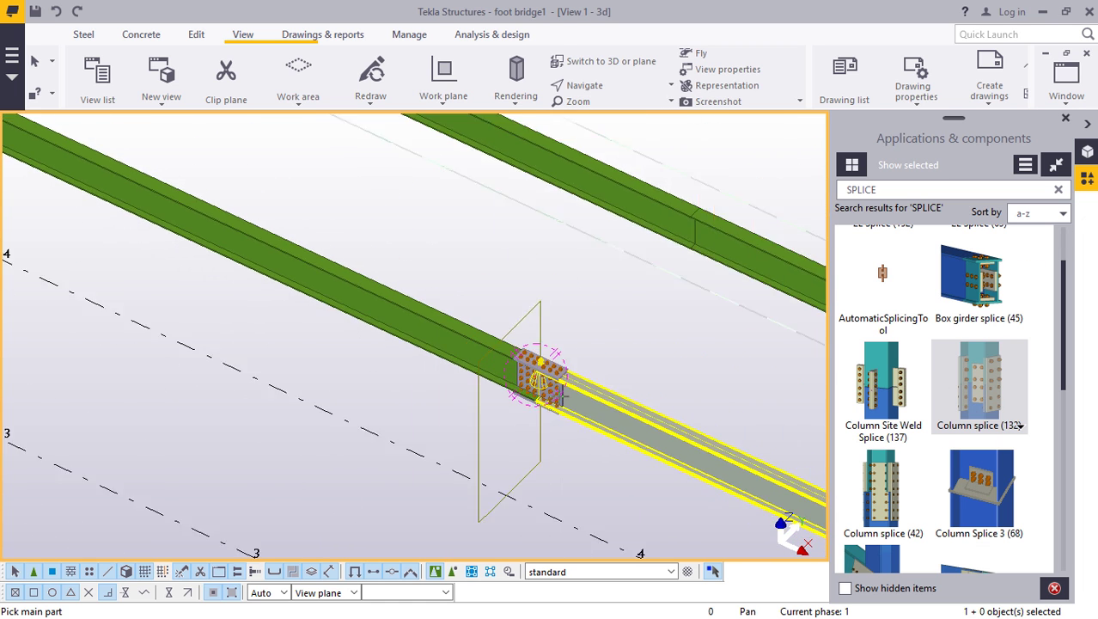
scroll(245, 299, "up", 10)
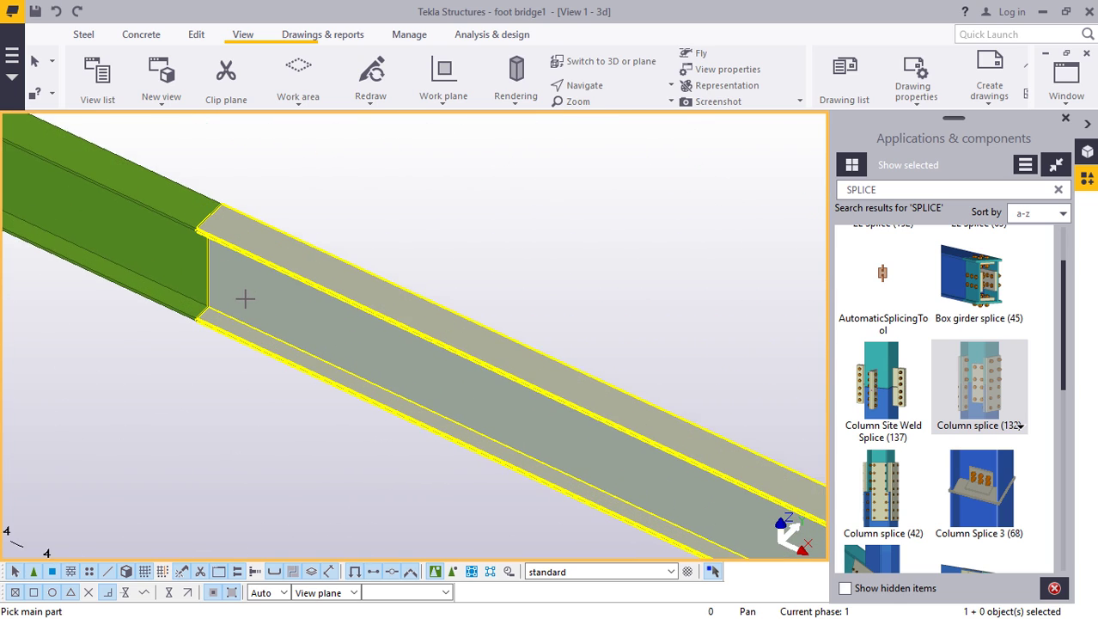
left_click(243, 303)
left_click(155, 251)
- Splice the remaining open joint farther along the nearest girder with the same Column splice (132)
scroll(380, 343, "down", 5)
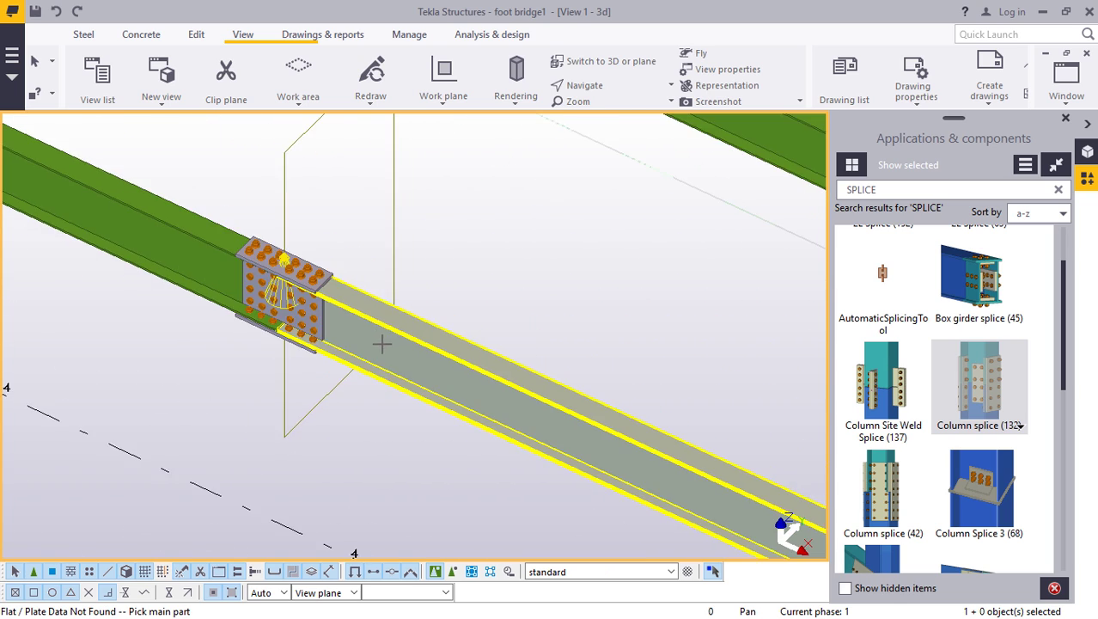
scroll(380, 352, "down", 2)
scroll(132, 242, "up", 8)
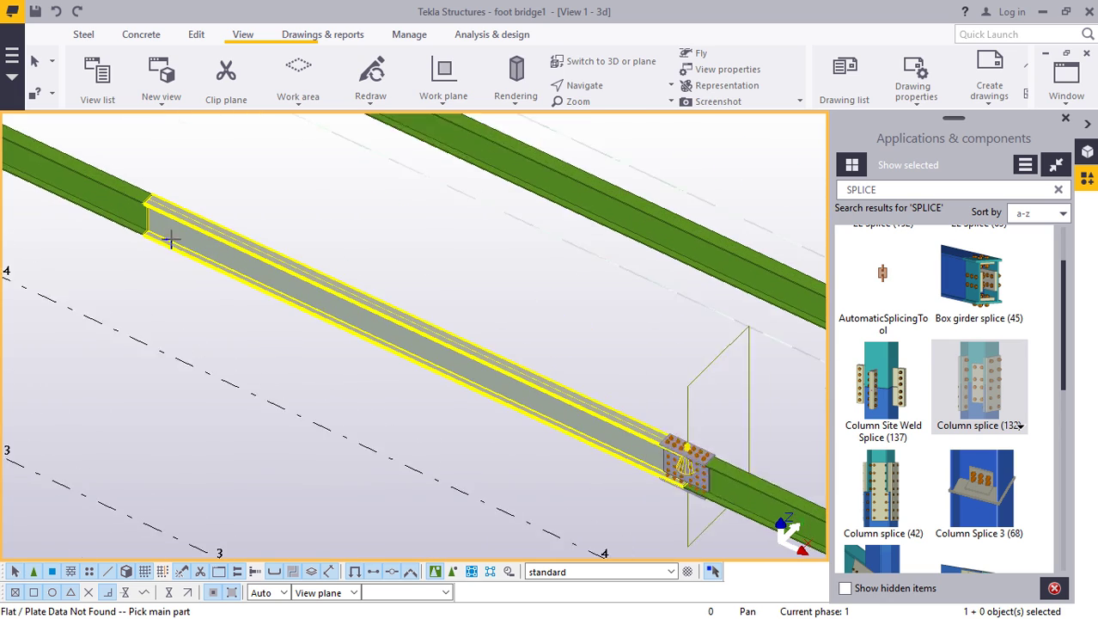
left_click(101, 210)
left_click(101, 210)
- Apply the column splice to the middle girder's joint beside the nearest girder's last spliced joint
scroll(167, 285, "down", 4)
scroll(368, 314, "up", 3)
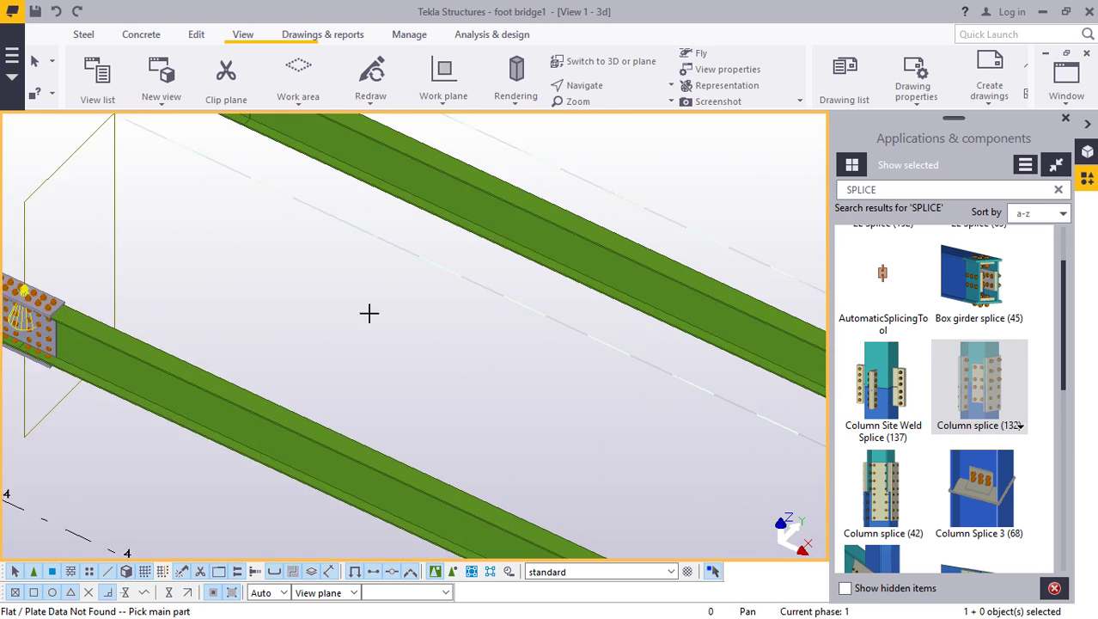
scroll(337, 187, "up", 7)
left_click(308, 248)
left_click(249, 224)
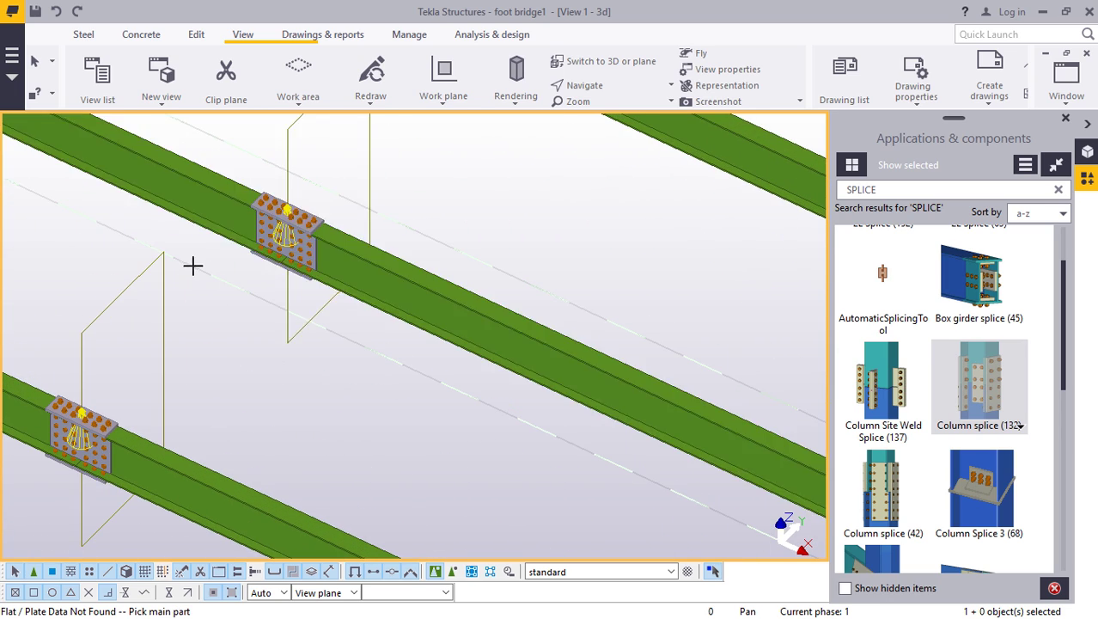
- Apply the column splice to the middle girder's next joint towards the footing
scroll(179, 263, "down", 8)
scroll(163, 256, "down", 2)
scroll(464, 361, "up", 5)
left_click(445, 348)
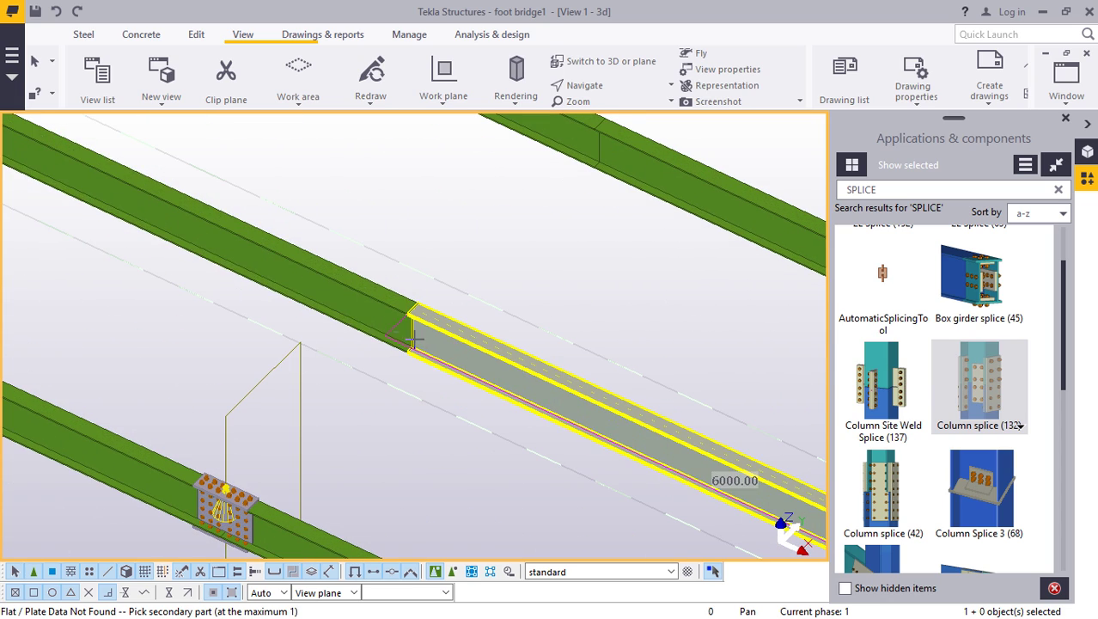
left_click(387, 327)
- Splice the far girder's joint that lies beside the middle girder's newest splice
scroll(375, 372, "down", 2)
scroll(490, 278, "up", 5)
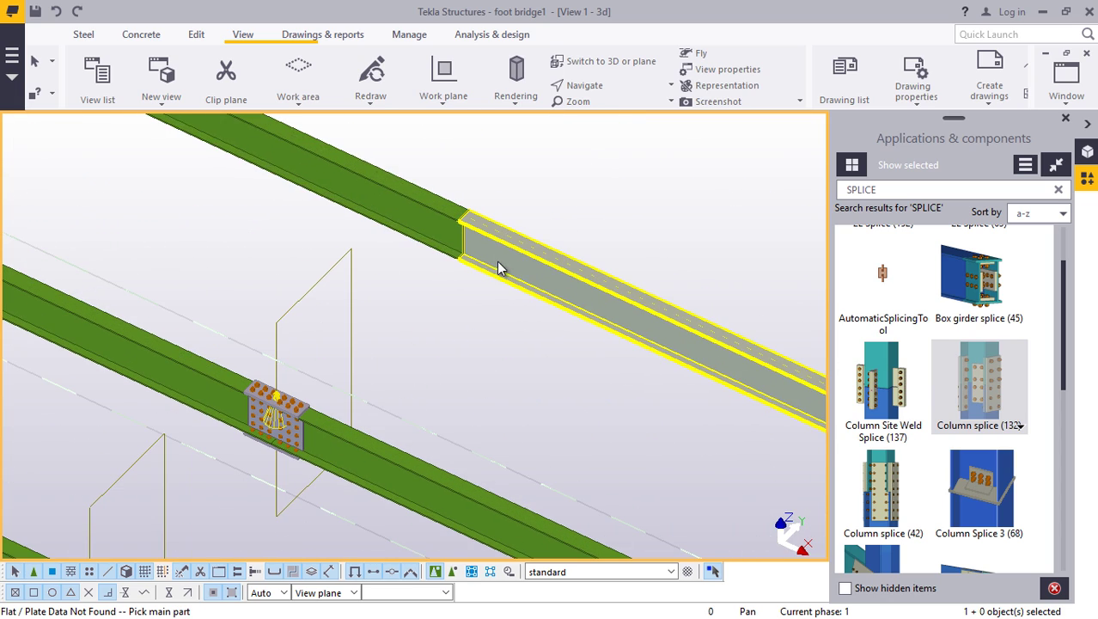
left_click(436, 225)
left_click(443, 230)
- Apply the column splice to the joints closest to the footing on the middle and far girders
scroll(238, 245, "down", 3)
scroll(498, 438, "up", 5)
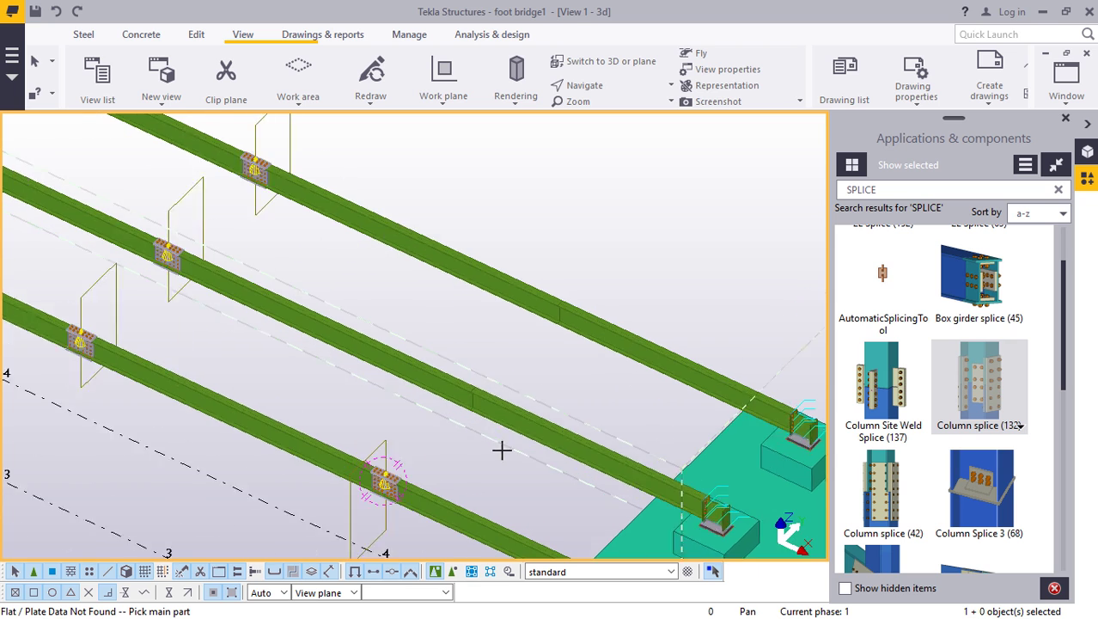
scroll(482, 406, "up", 1)
left_click(478, 403)
left_click(437, 373)
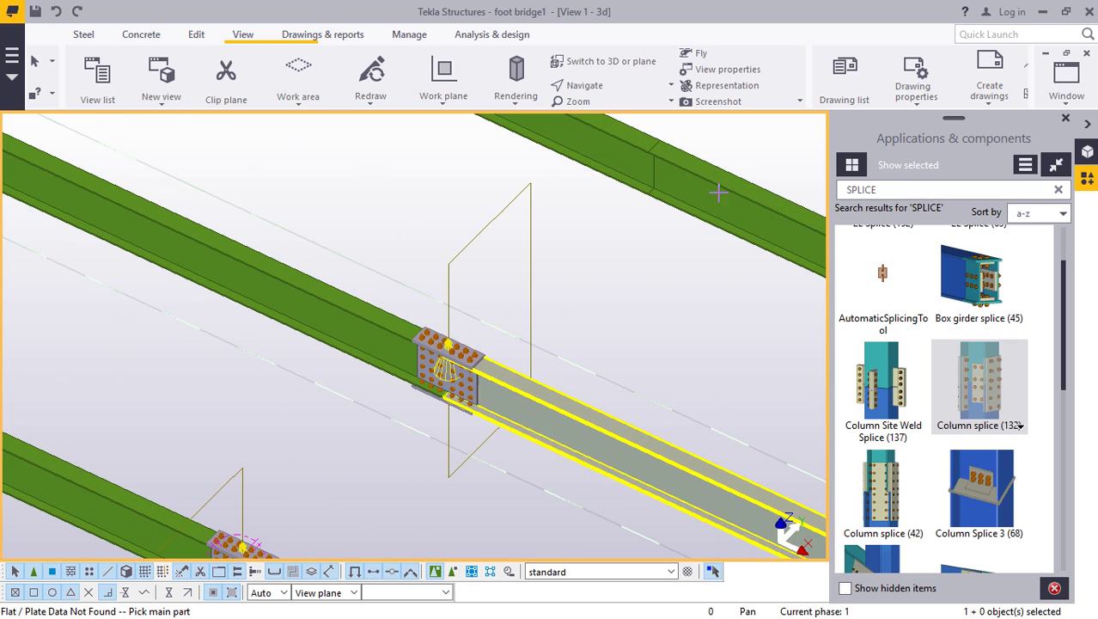
left_click(691, 189)
left_click(633, 176)
- Splice the far girder's remaining open joint, farthest from the footing, with Column splice (132)
scroll(641, 326, "down", 4)
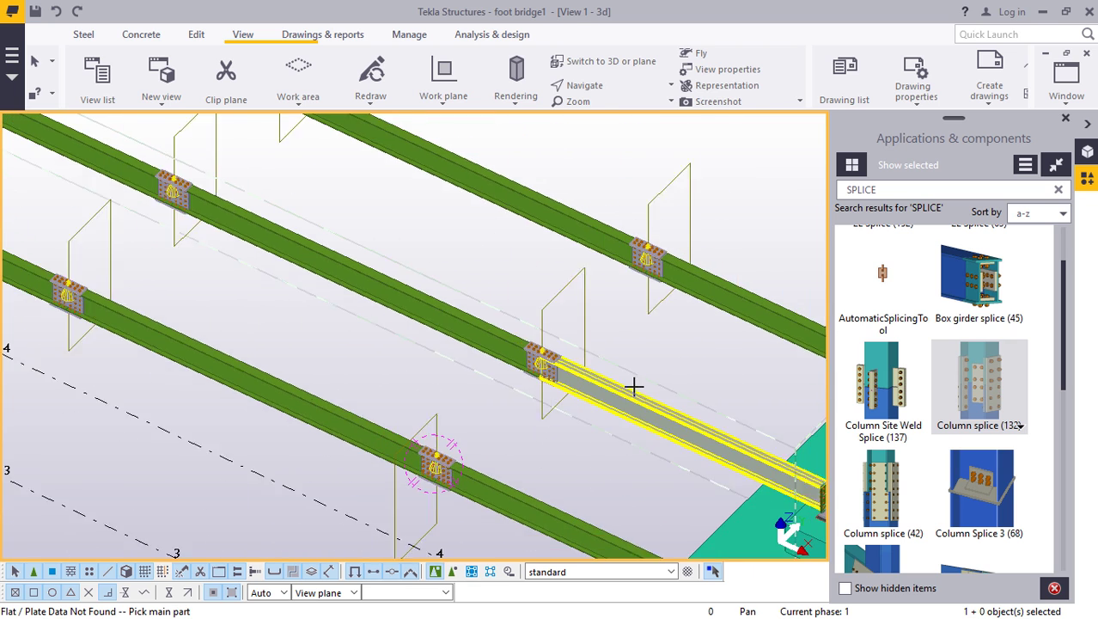
scroll(211, 194, "up", 5)
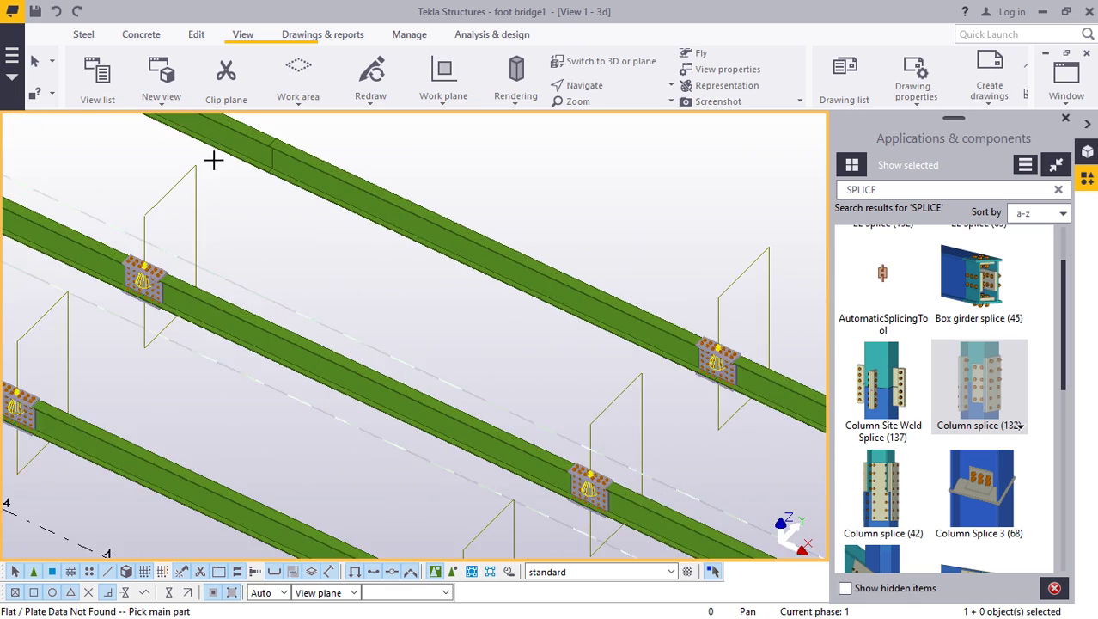
left_click(326, 170)
left_click(287, 157)
scroll(375, 191, "down", 4)
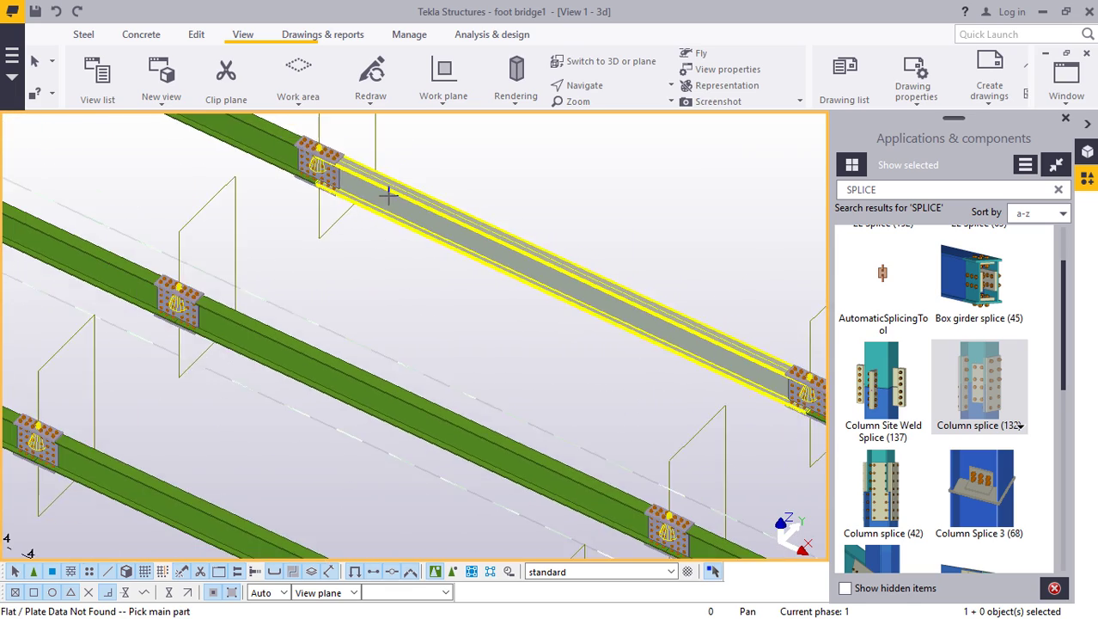
- Splice the near girder's fourth joint from the C–D footing with Column splice (132)
scroll(345, 207, "down", 2)
scroll(360, 285, "down", 3)
scroll(206, 250, "up", 1)
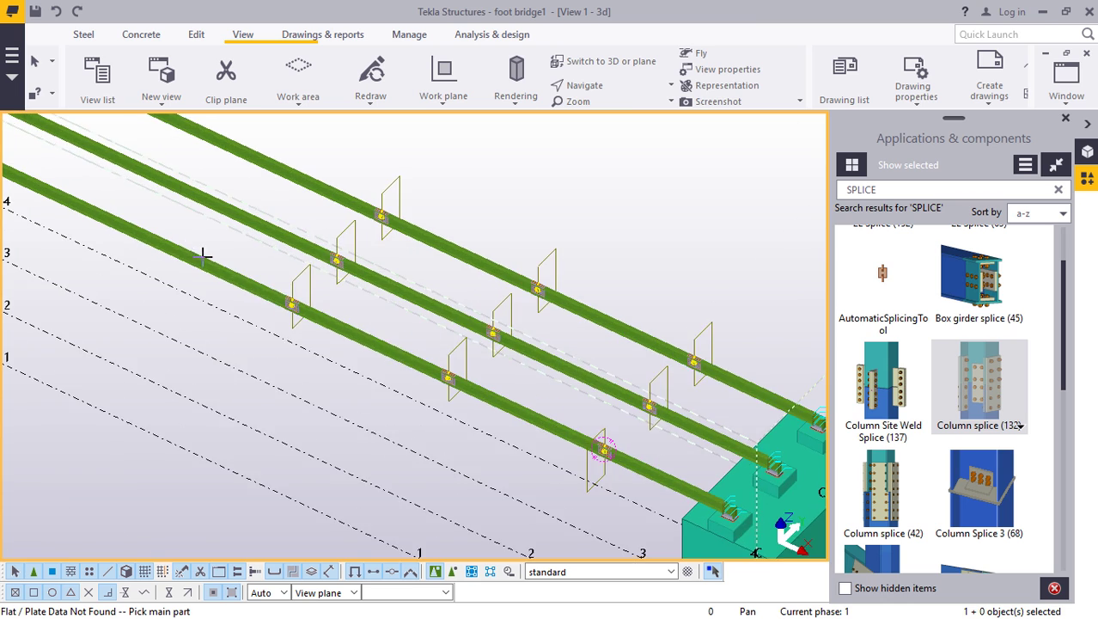
scroll(204, 250, "down", 2)
scroll(158, 204, "up", 5)
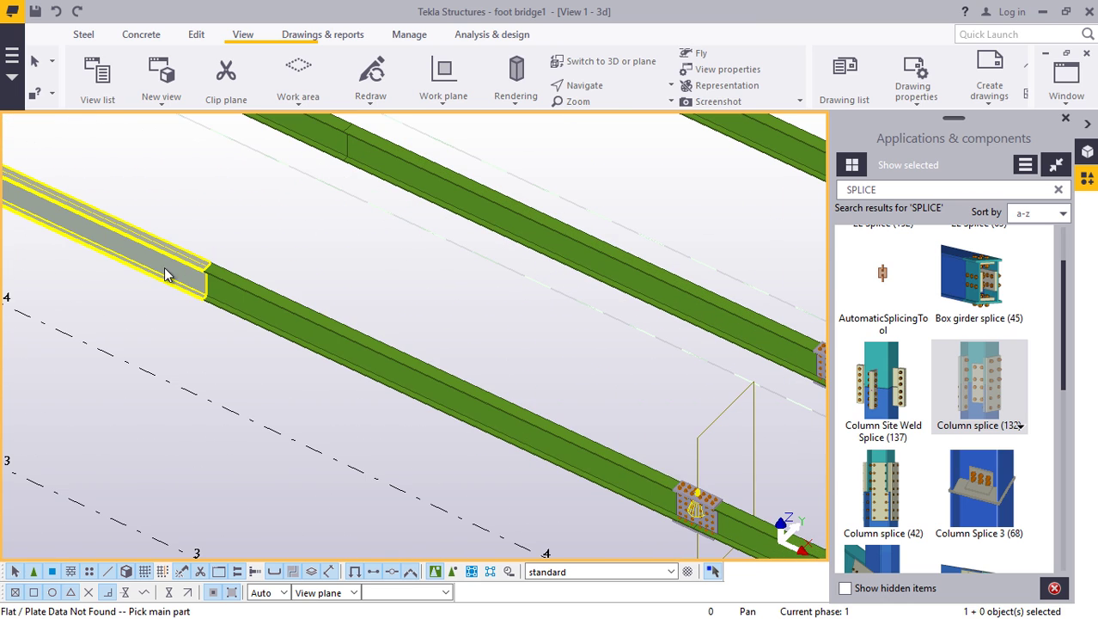
left_click(221, 293)
left_click(246, 272)
- Apply the column splice to the middle and far girders' fourth joints from the C–D footing
left_click(331, 142)
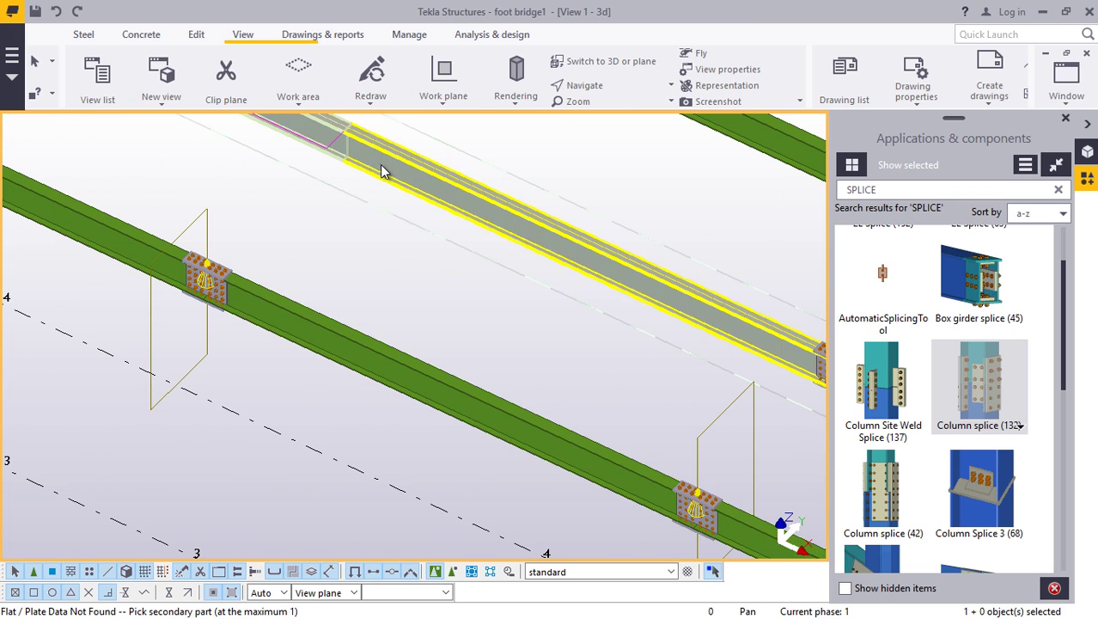
left_click(382, 166)
scroll(321, 303, "down", 4)
scroll(452, 144, "up", 3)
scroll(365, 151, "up", 2)
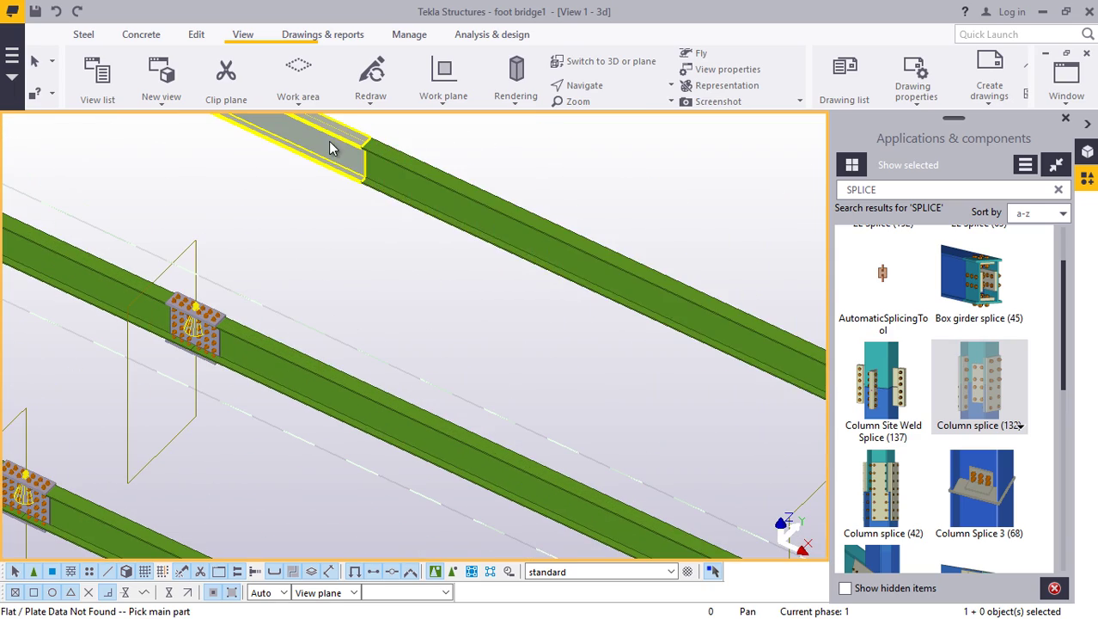
left_click(331, 148)
left_click(381, 177)
- Splice the near and middle girders' fifth joints from the C–D footing
scroll(439, 258, "down", 4)
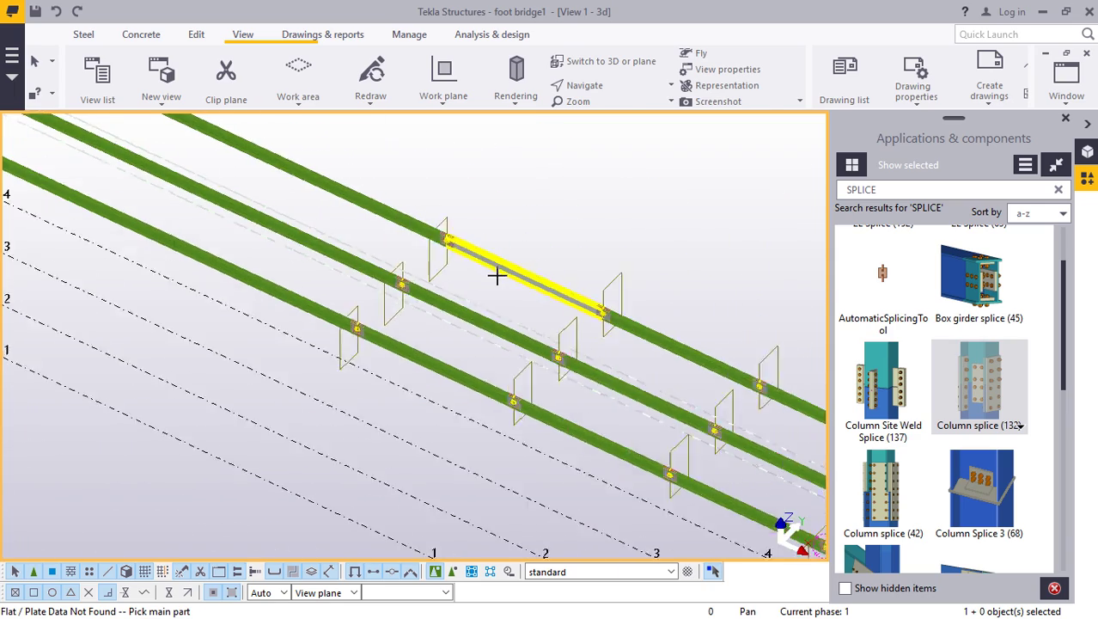
scroll(184, 238, "up", 3)
left_click(217, 243)
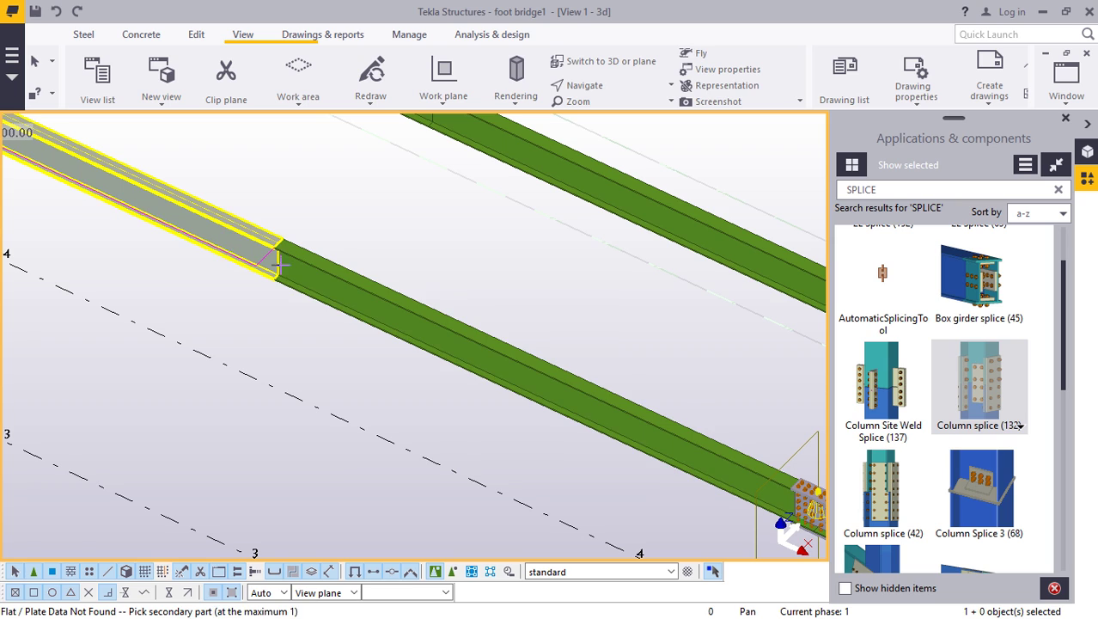
left_click(299, 286)
scroll(299, 280, "down", 2)
scroll(408, 163, "up", 2)
left_click(348, 148)
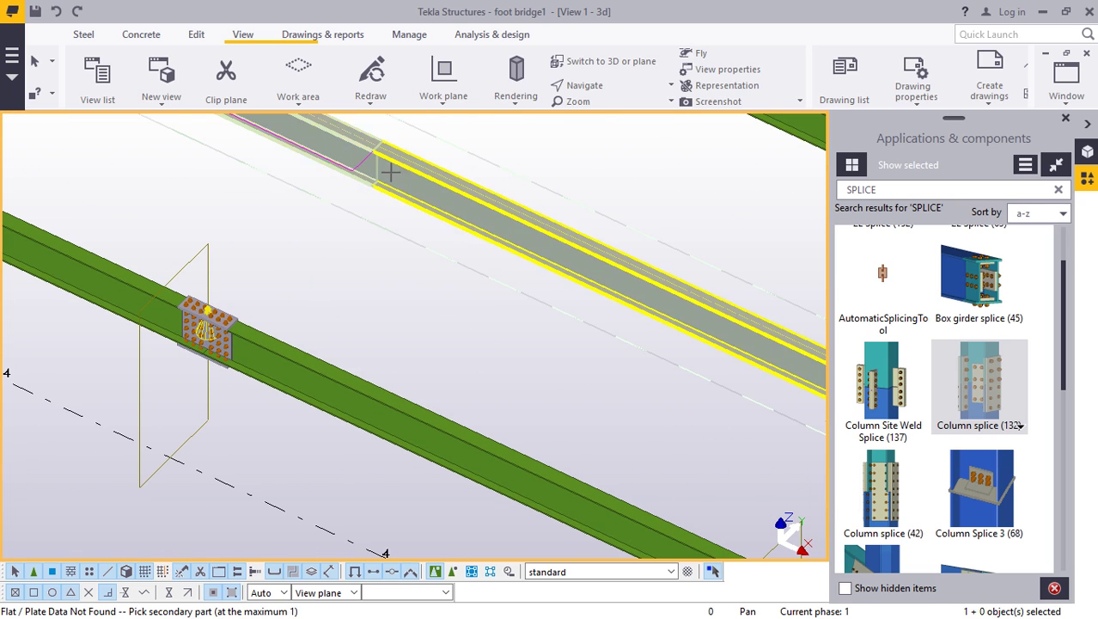
left_click(406, 186)
- Apply the column splice to the far girder's fifth joint, completing that row across the three girders
scroll(365, 234, "down", 3)
scroll(427, 163, "up", 4)
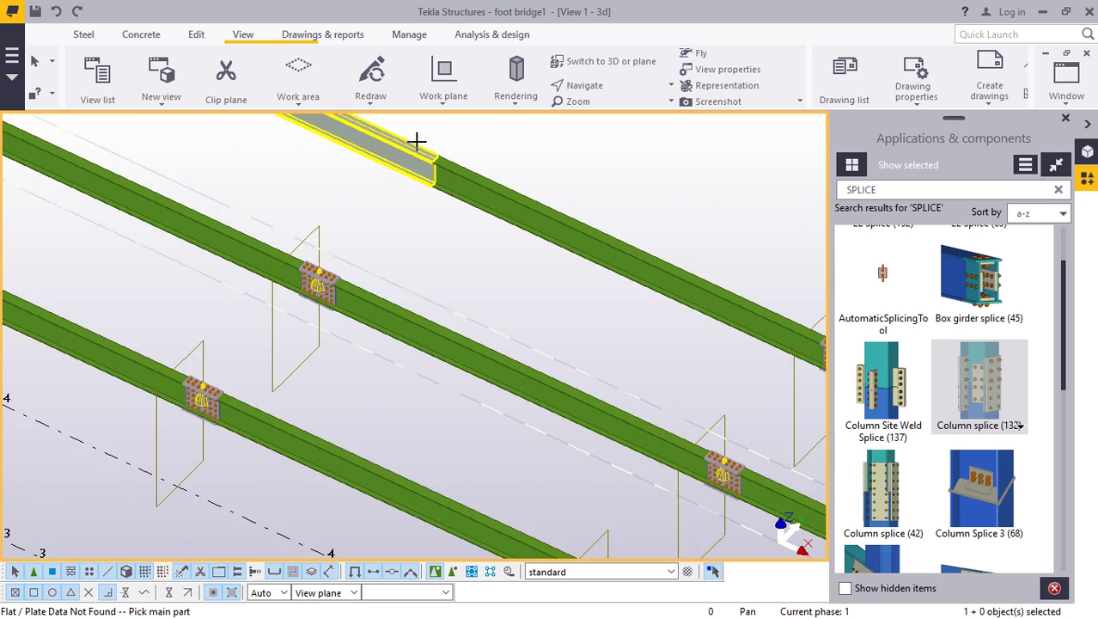
left_click(429, 183)
left_click(466, 211)
- Splice the near girder's sixth joint from the C–D footing by joining its two adjacent segments
scroll(520, 245, "down", 3)
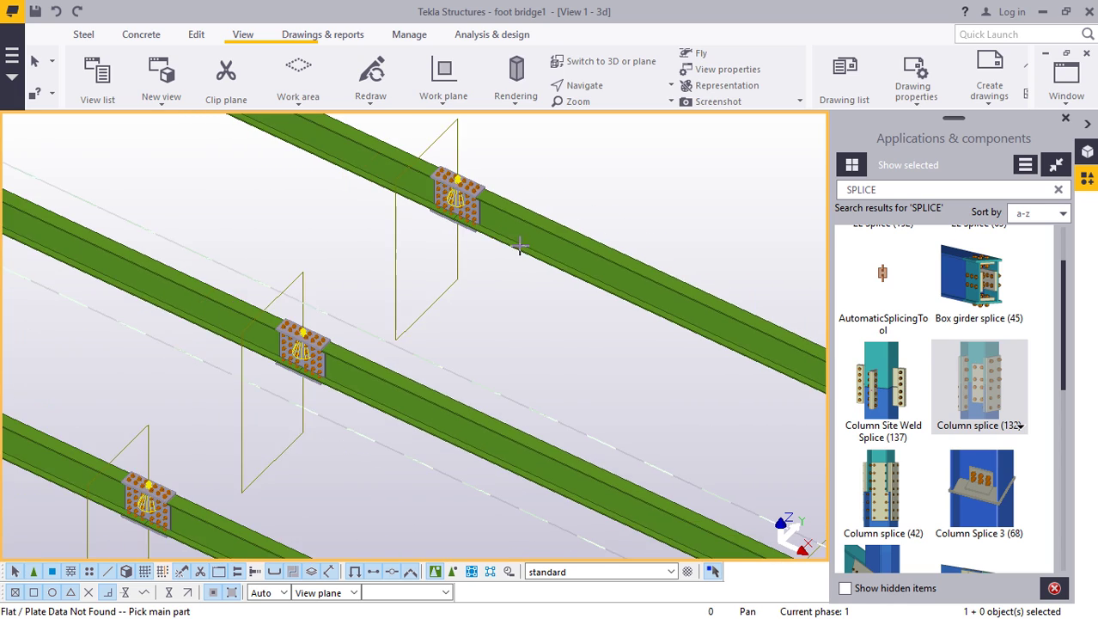
scroll(489, 215, "down", 2)
scroll(331, 234, "up", 5)
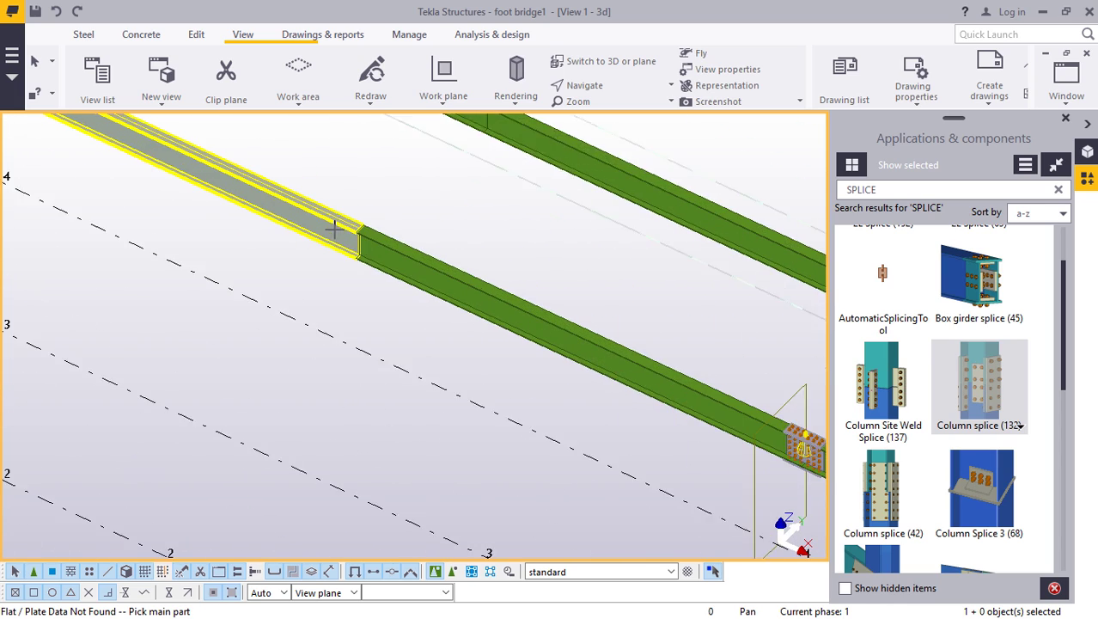
left_click(333, 239)
left_click(378, 251)
- Apply the column splice to the middle girder's sixth joint, beside the near girder's newest splice
scroll(454, 253, "down", 3)
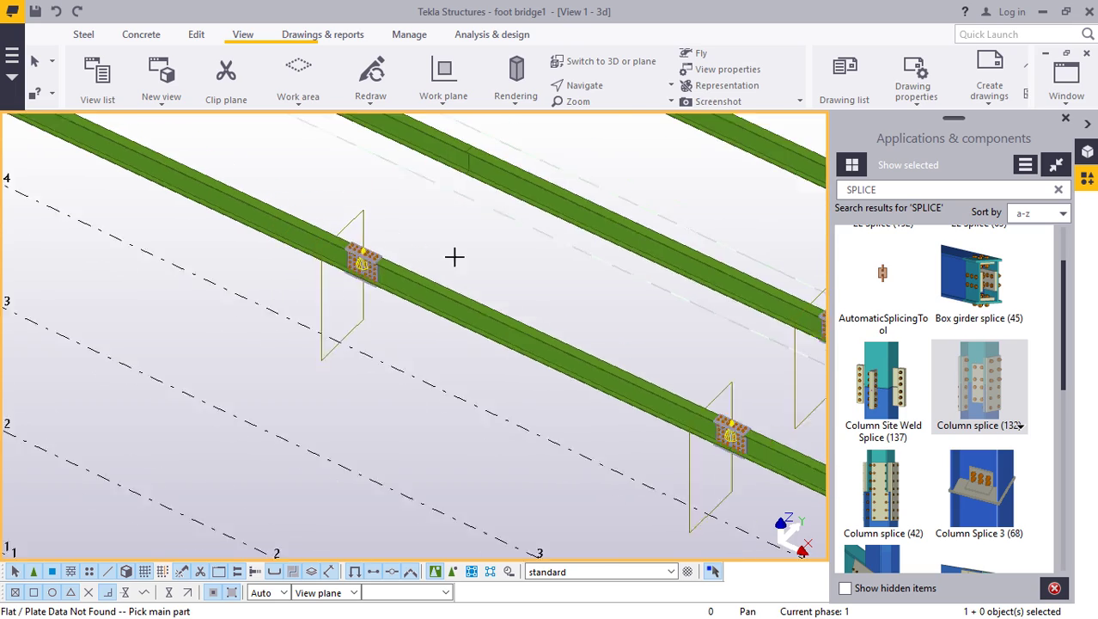
scroll(444, 167, "up", 4)
scroll(429, 182, "up", 2)
left_click(424, 186)
left_click(477, 211)
- Splice the far girder's sixth joint from the C–D footing with Column splice (132)
scroll(378, 249, "down", 3)
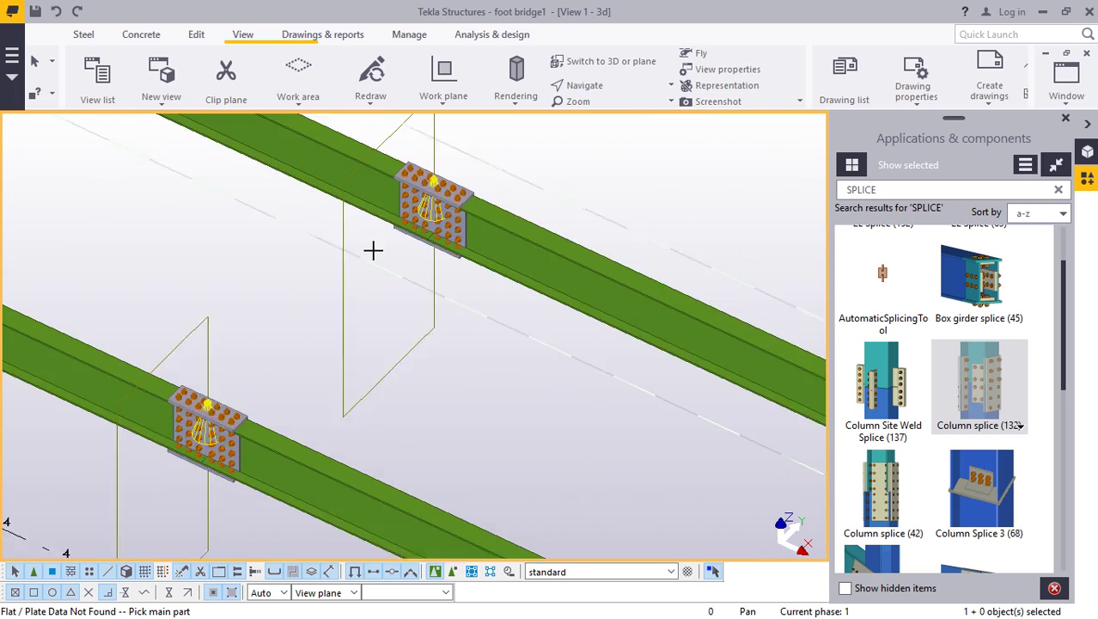
scroll(386, 250, "down", 2)
scroll(458, 176, "up", 5)
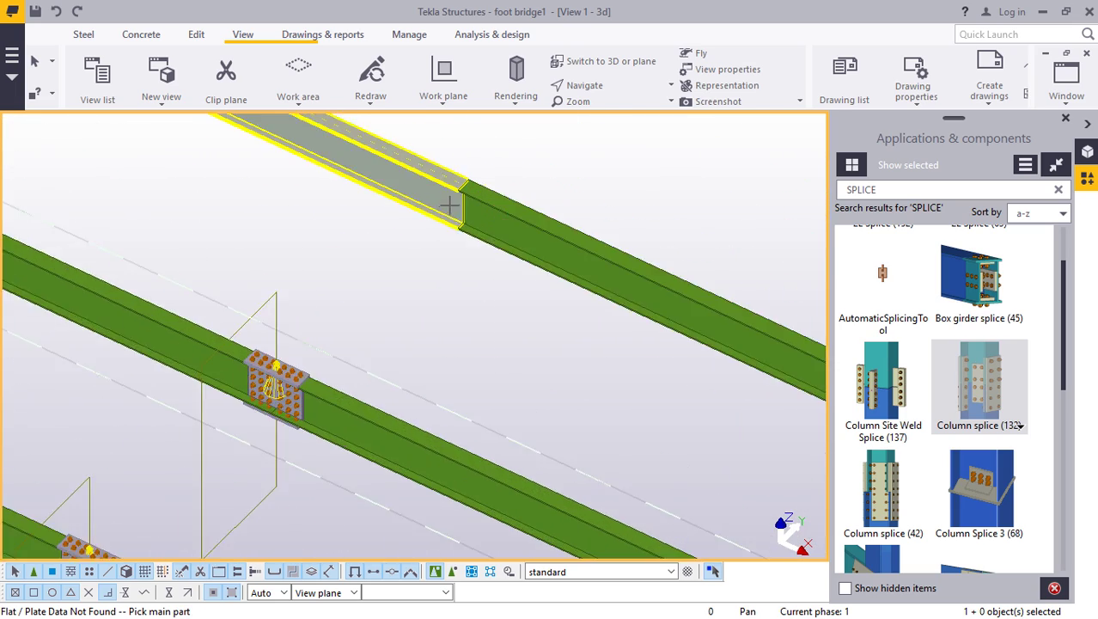
left_click(436, 201)
left_click(483, 220)
- Apply the column splice to the near girder's second joint from the A–B footing
scroll(486, 220, "down", 4)
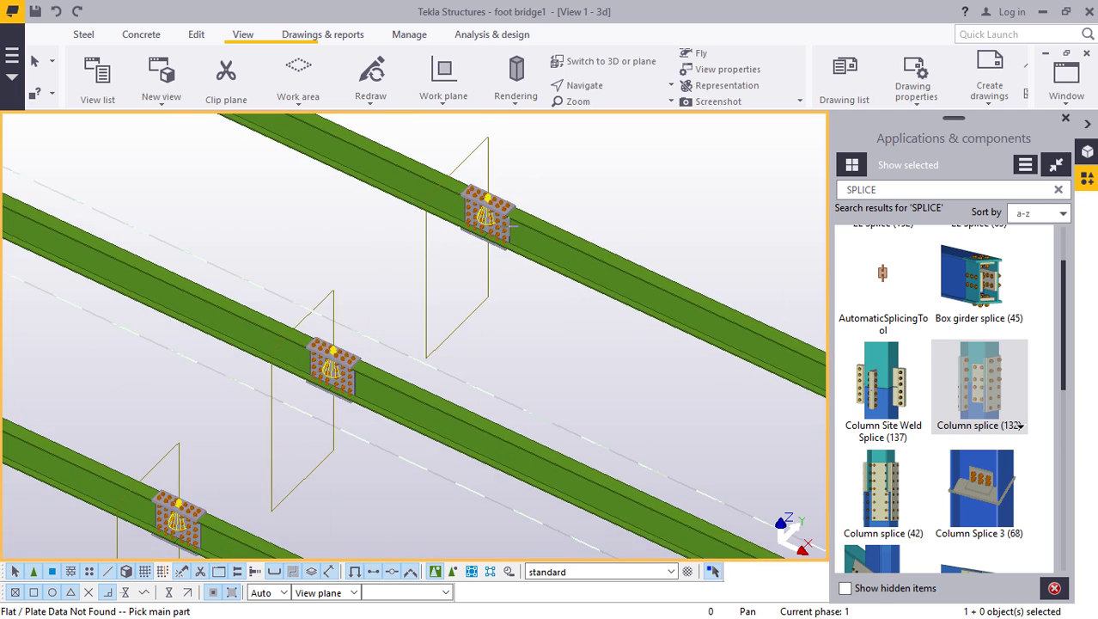
scroll(524, 211, "down", 2)
scroll(393, 250, "up", 5)
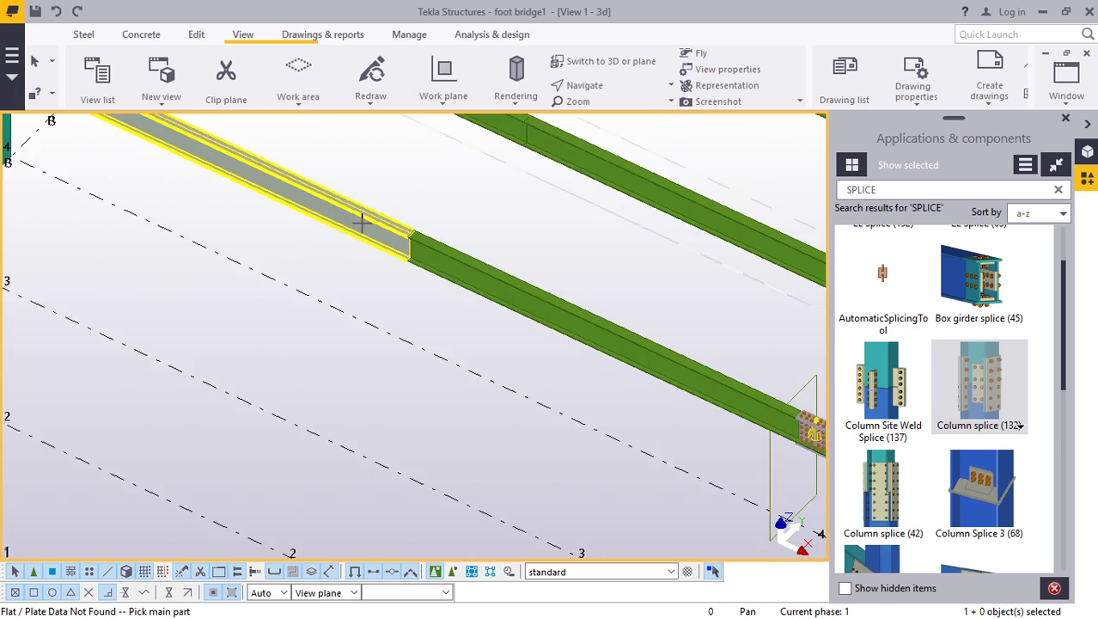
left_click(393, 250)
- Splice the middle and far girders' second joints from the A–B footing
scroll(420, 294, "down", 3)
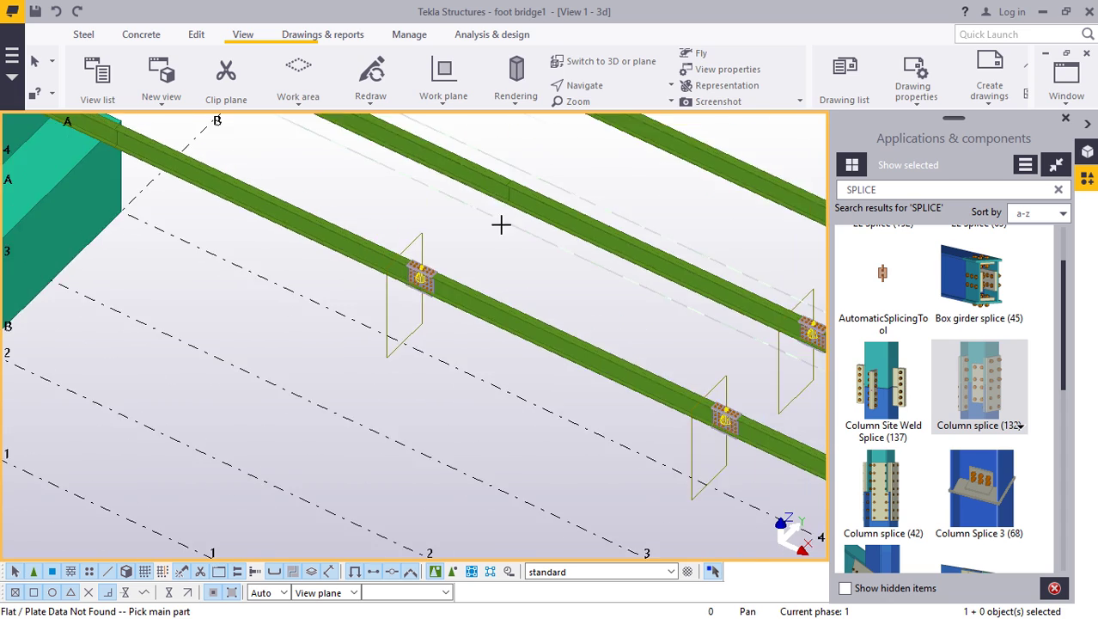
scroll(500, 223, "up", 3)
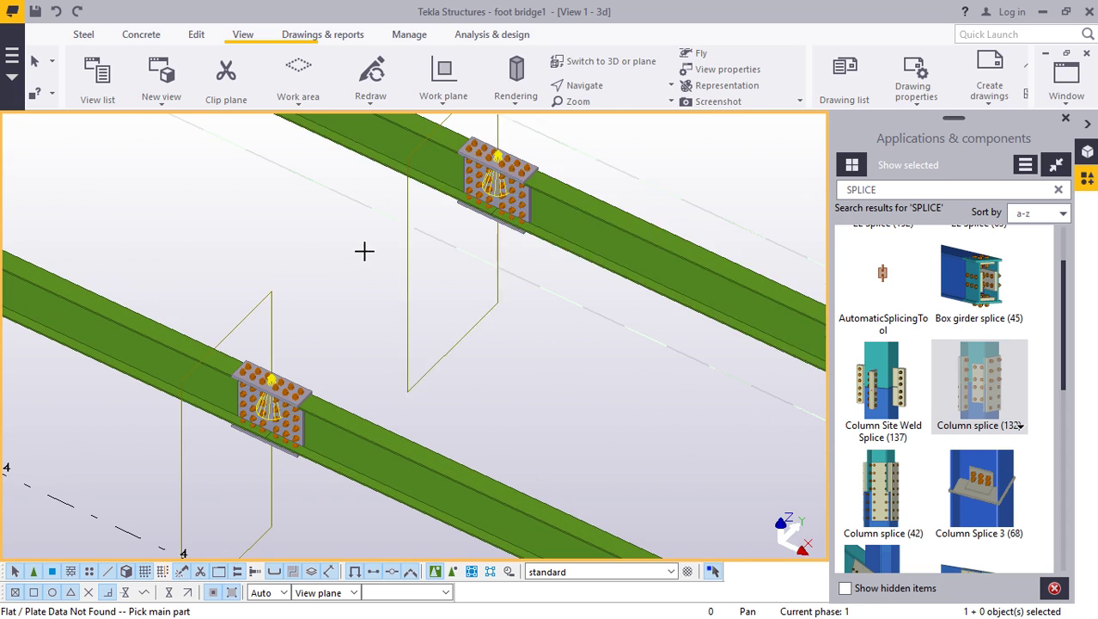
scroll(365, 250, "down", 3)
scroll(503, 140, "up", 4)
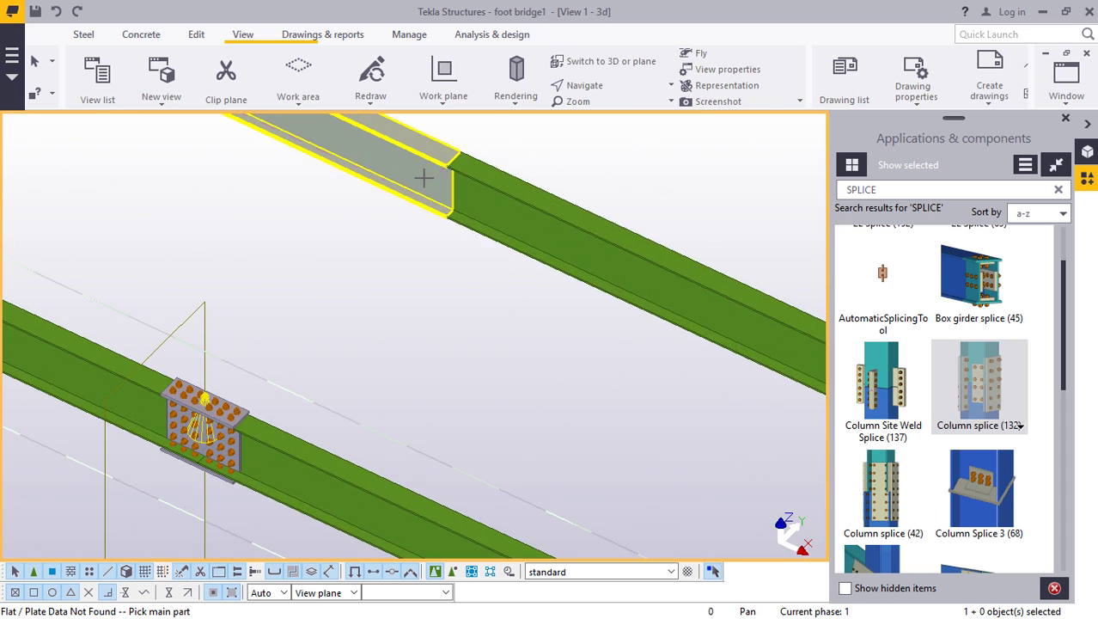
left_click(476, 208)
- Splice the near and middle girders' last open joints, closest to the A–B footing
scroll(494, 227, "down", 3)
scroll(498, 246, "up", 2)
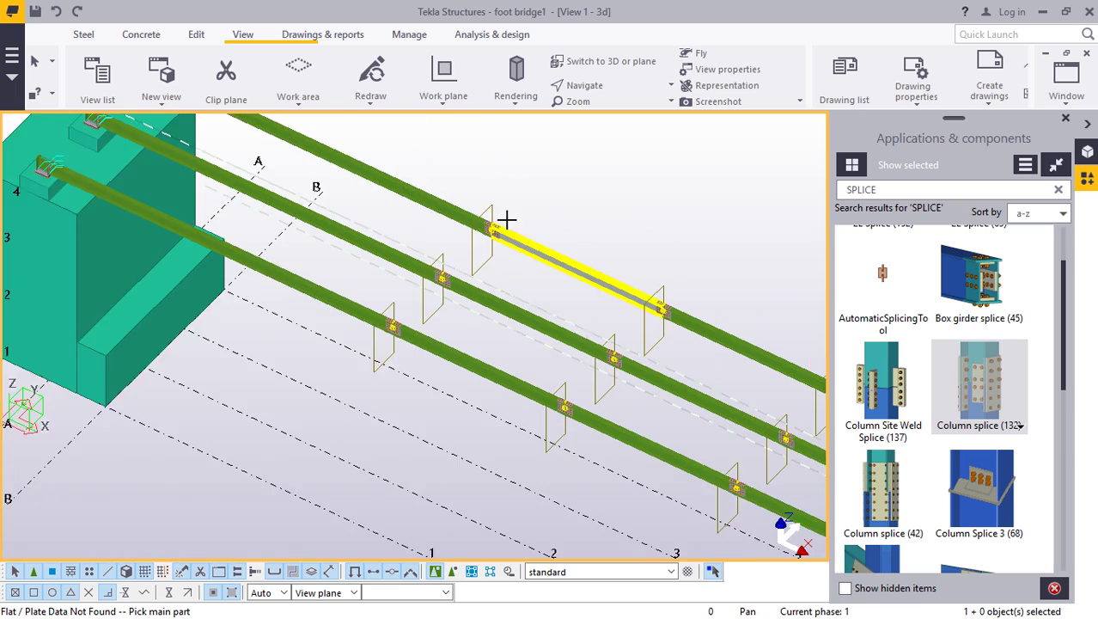
scroll(268, 247, "up", 3)
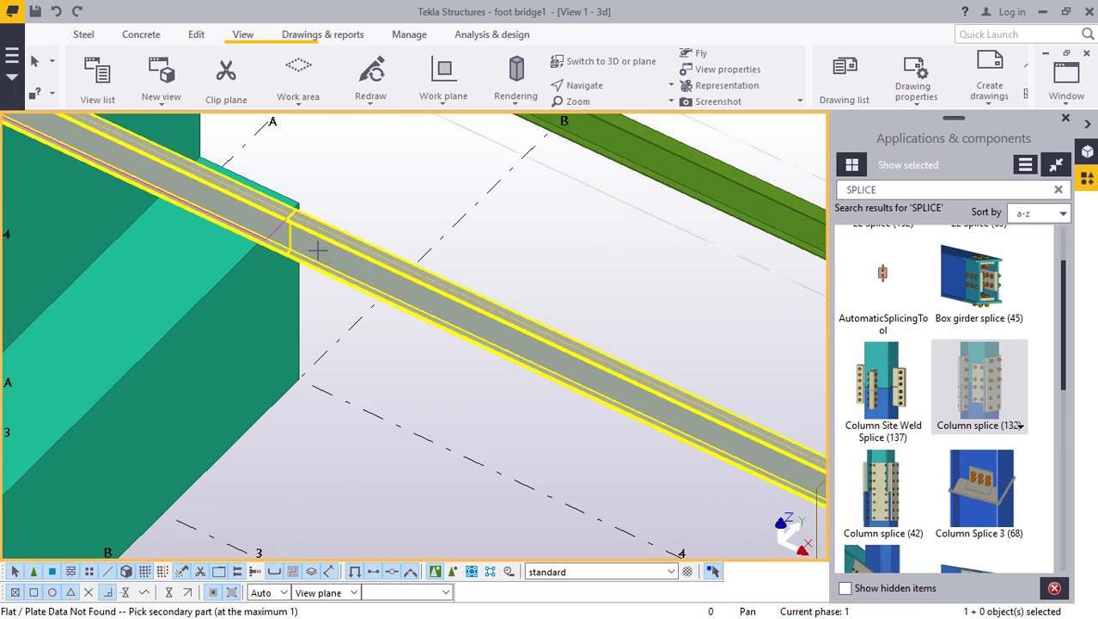
left_click(317, 250)
scroll(311, 276, "down", 3)
scroll(358, 140, "up", 2)
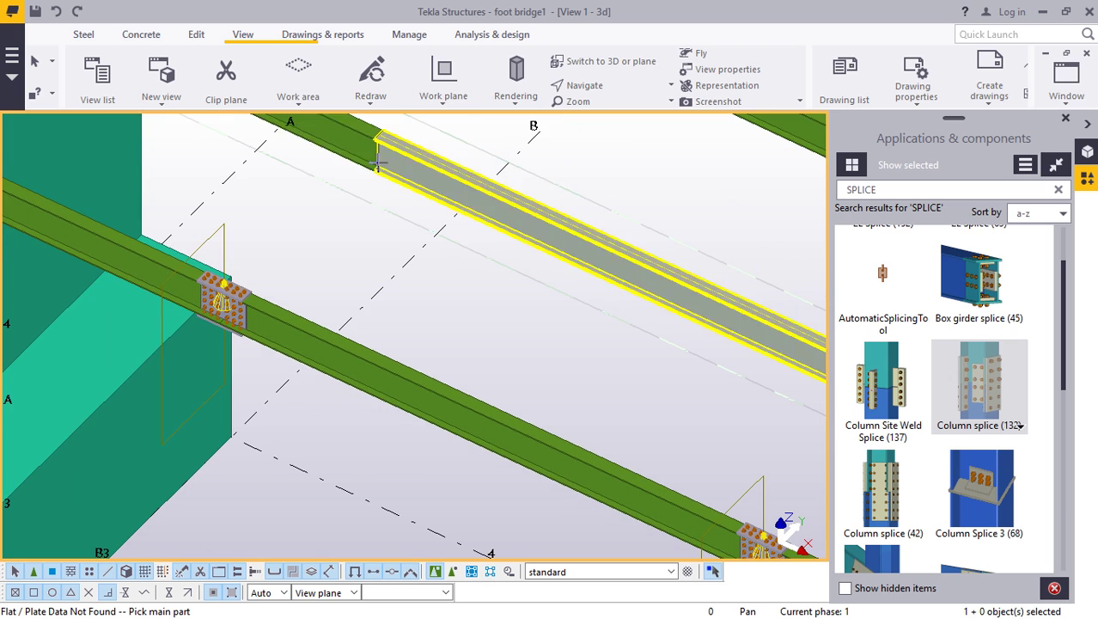
left_click(375, 162)
left_click(398, 194)
- Apply Column splice (132) to the far girder's last open joint, closest to the A–B footing
scroll(374, 241, "down", 3)
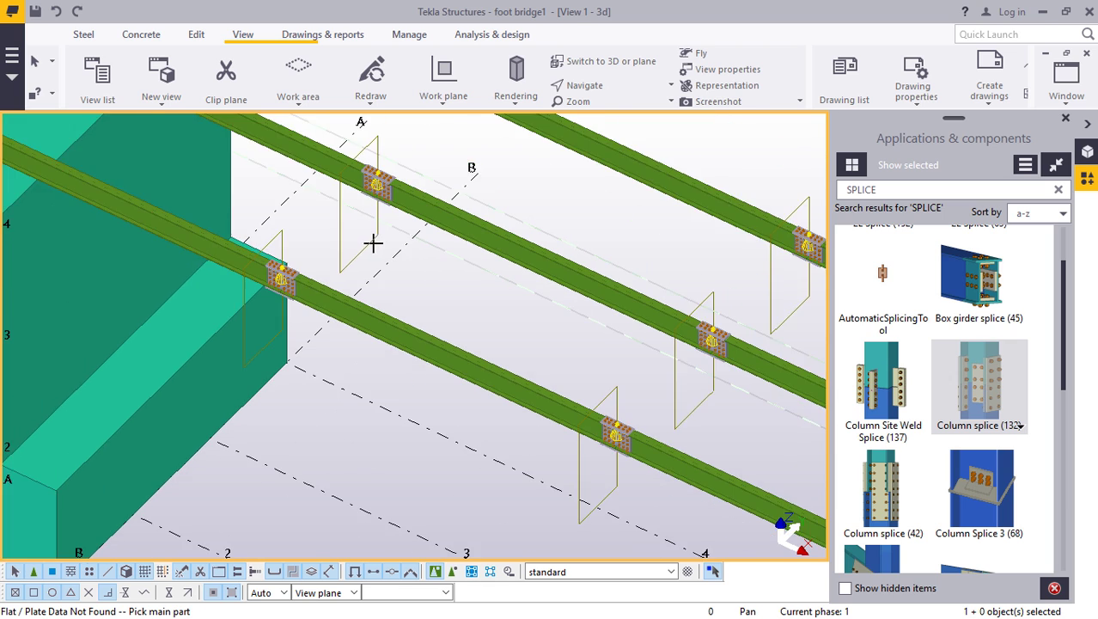
scroll(429, 147, "up", 3)
left_click(427, 185)
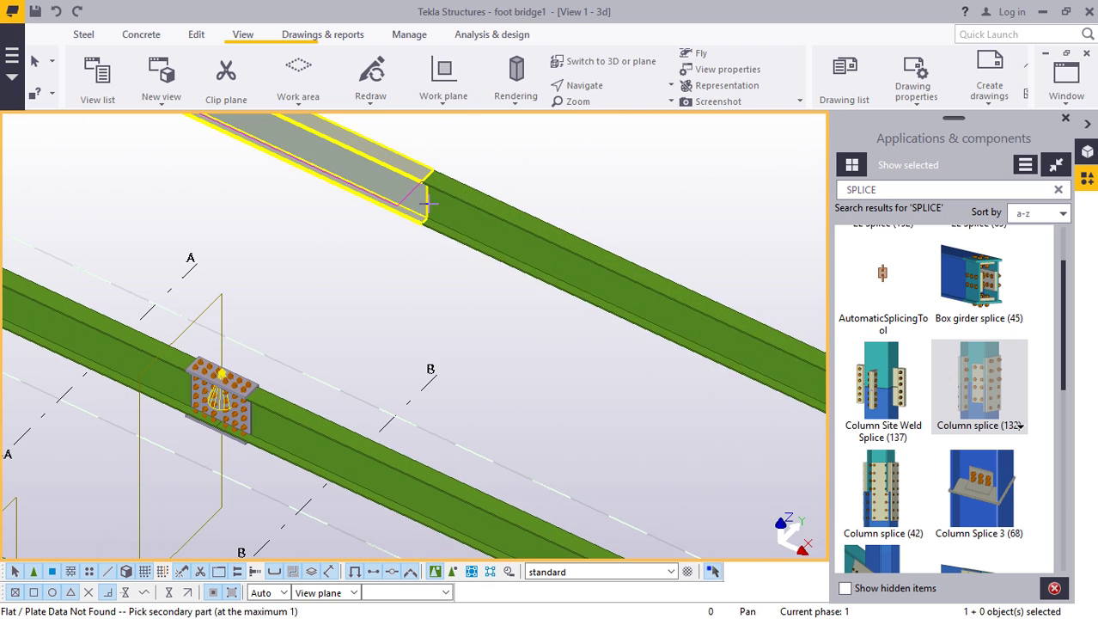
left_click(441, 216)
- Examine all three girders and their footing connections at both ends for open joints, and end the splice command
scroll(405, 225, "down", 3)
scroll(399, 217, "up", 2)
scroll(402, 216, "down", 3)
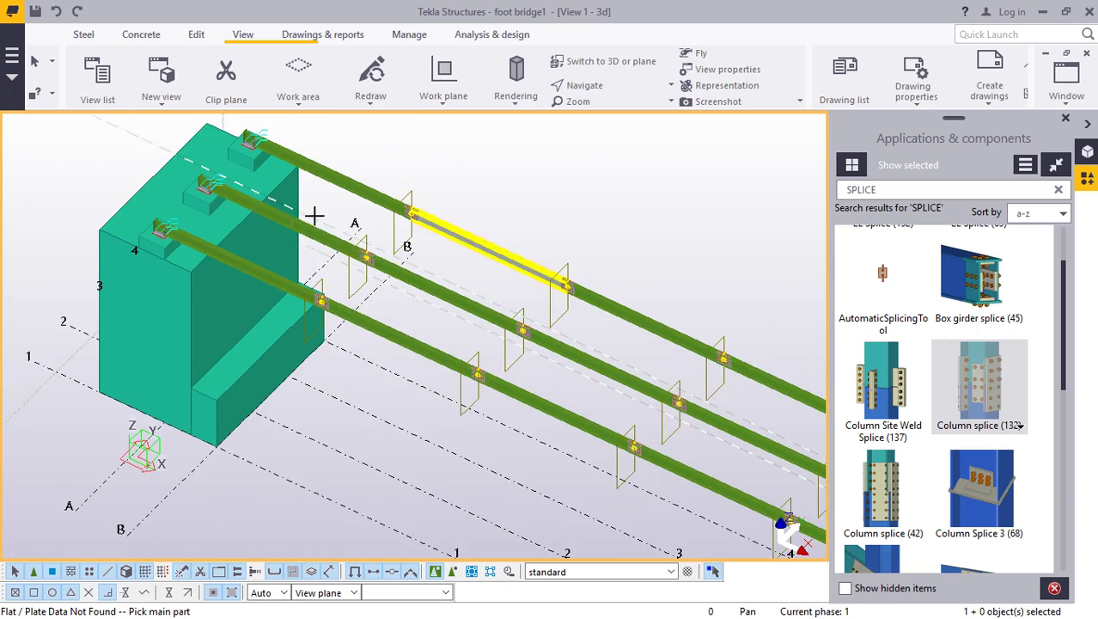
scroll(209, 161, "up", 5)
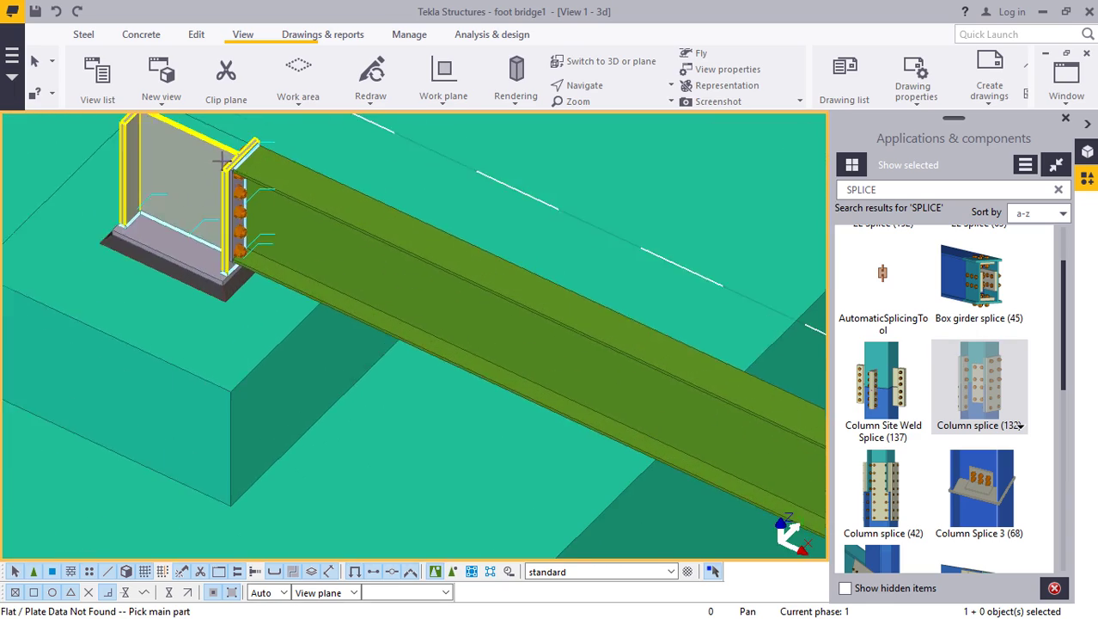
scroll(209, 161, "down", 5)
scroll(380, 208, "down", 6)
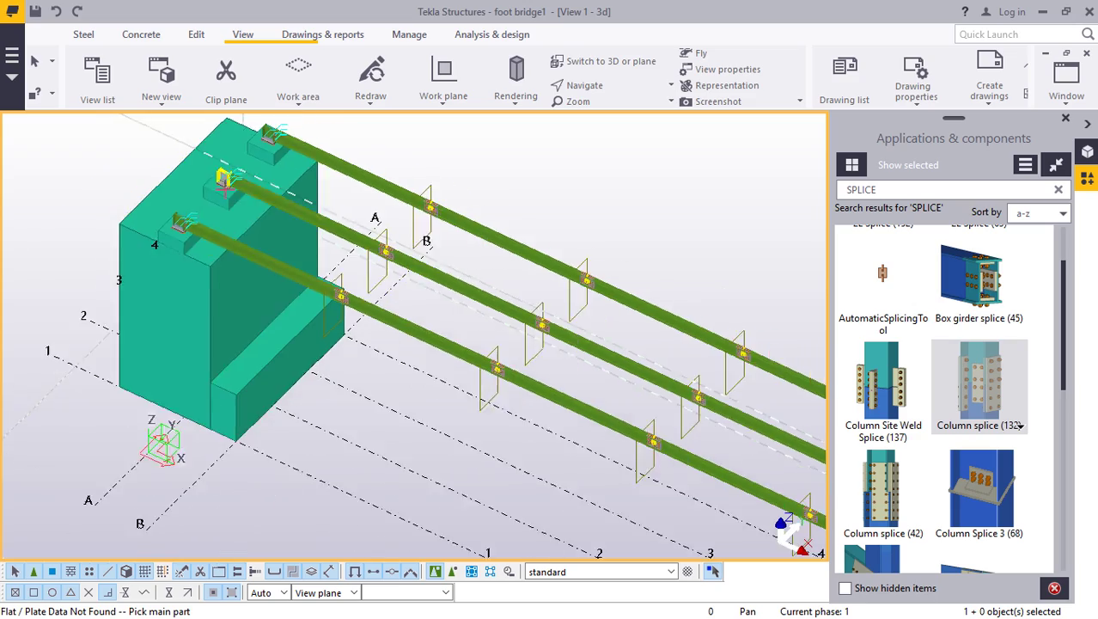
scroll(573, 347, "up", 2)
scroll(573, 347, "up", 8)
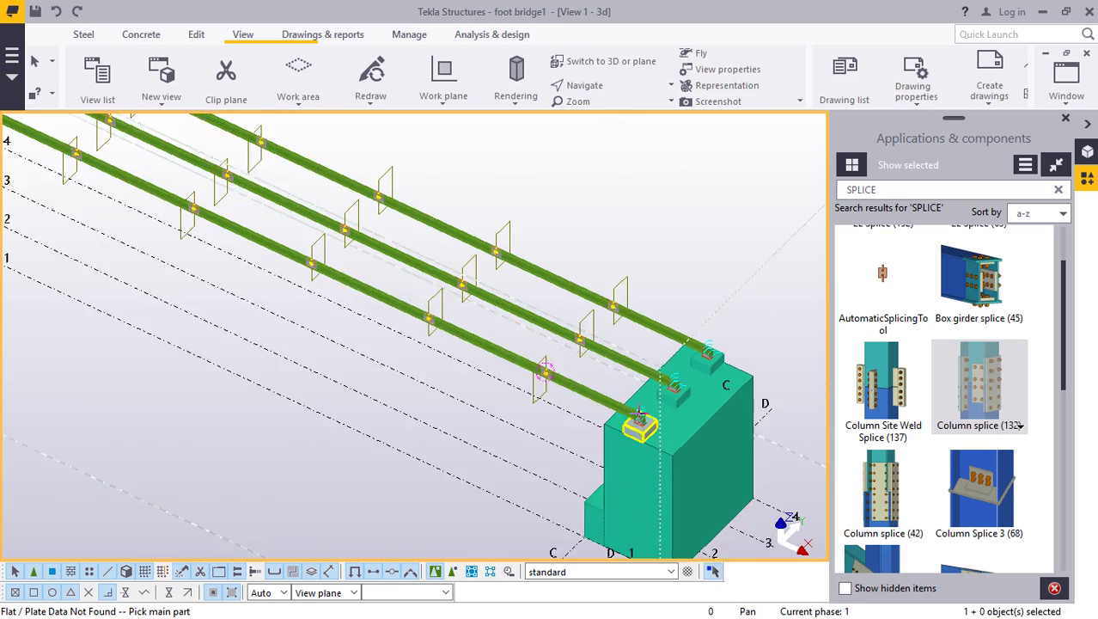
right_click(521, 317)
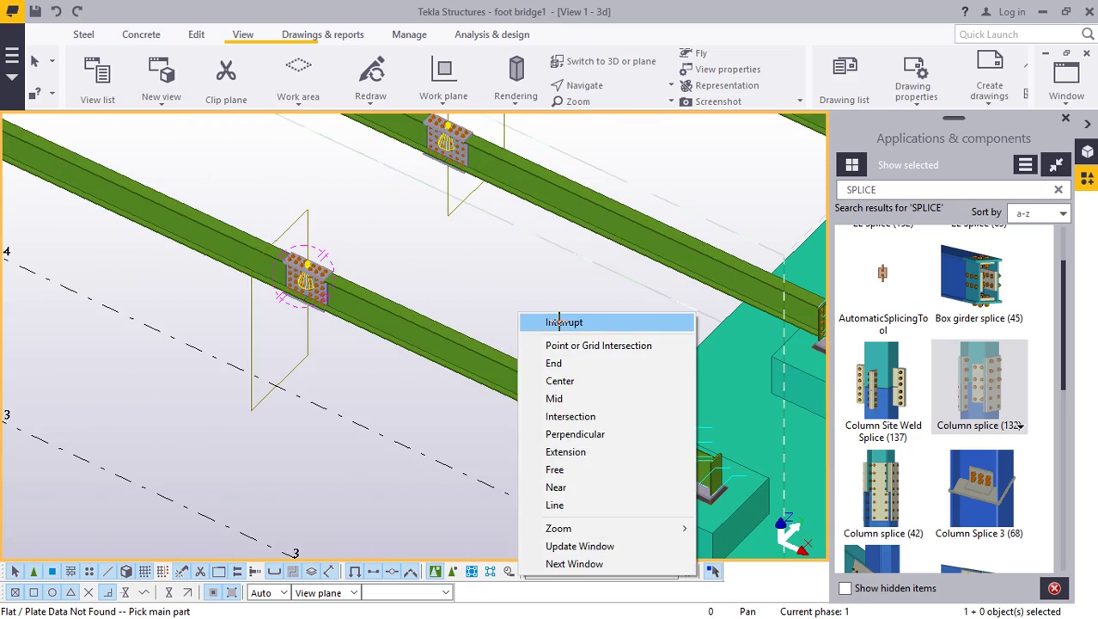
left_click(543, 323)
- Redraw the model view and close the Applications & components catalog
right_click(502, 272)
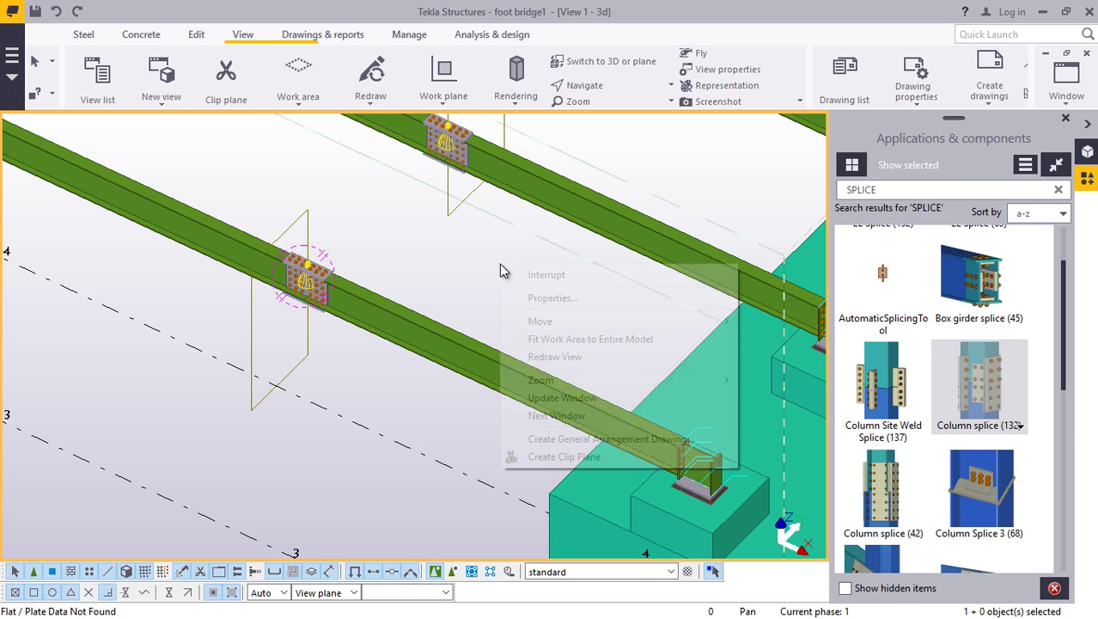
left_click(563, 356)
scroll(579, 327, "down", 10)
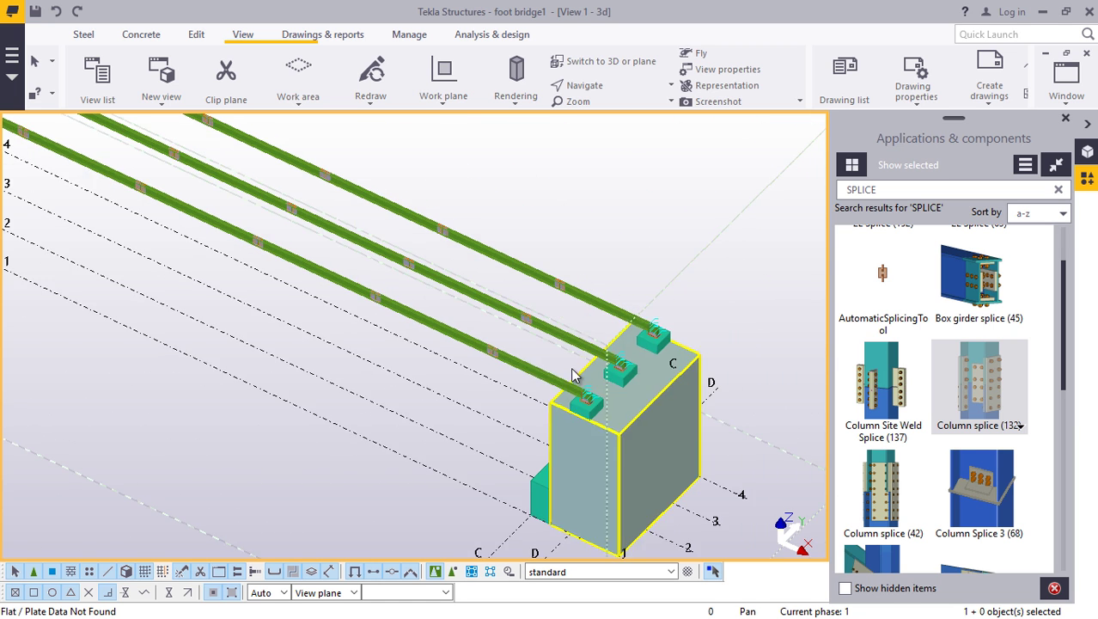
left_click(1066, 120)
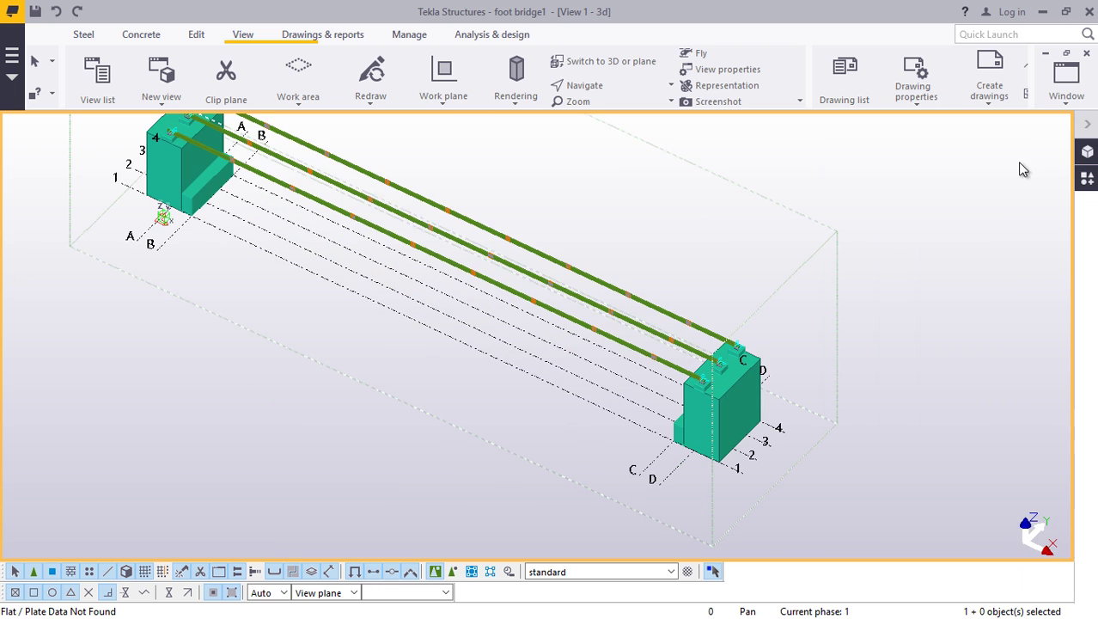
- Examine the spliced girders and their base connections on the A–B footing from the side and from above
left_click(599, 85)
left_click(609, 104)
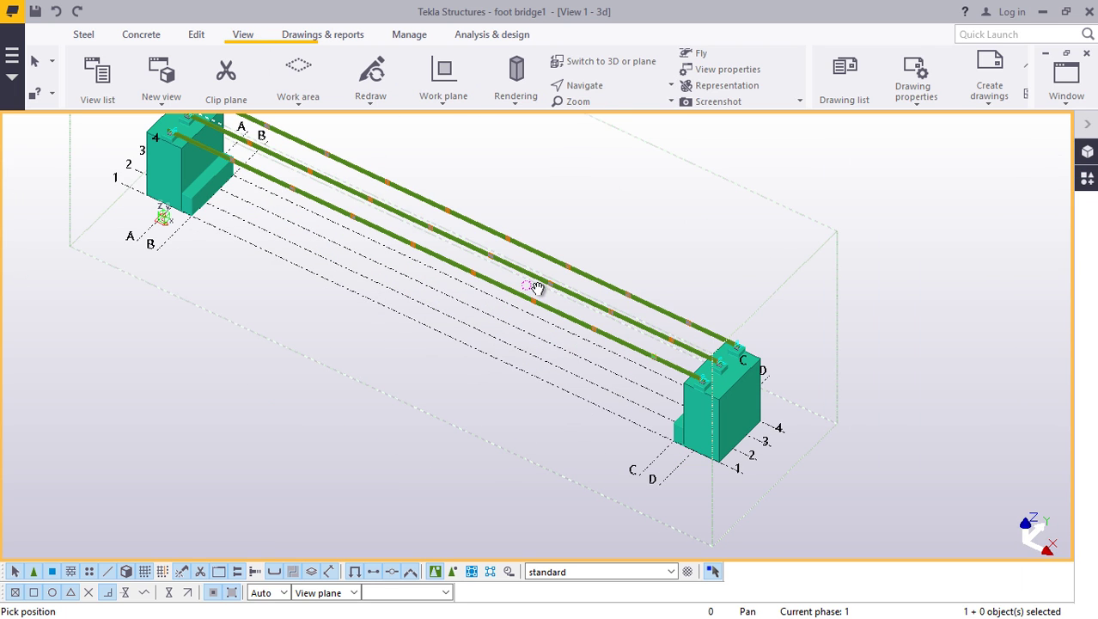
middle_click_drag(538, 288, 630, 191, "ctrl")
scroll(141, 240, "up", 3)
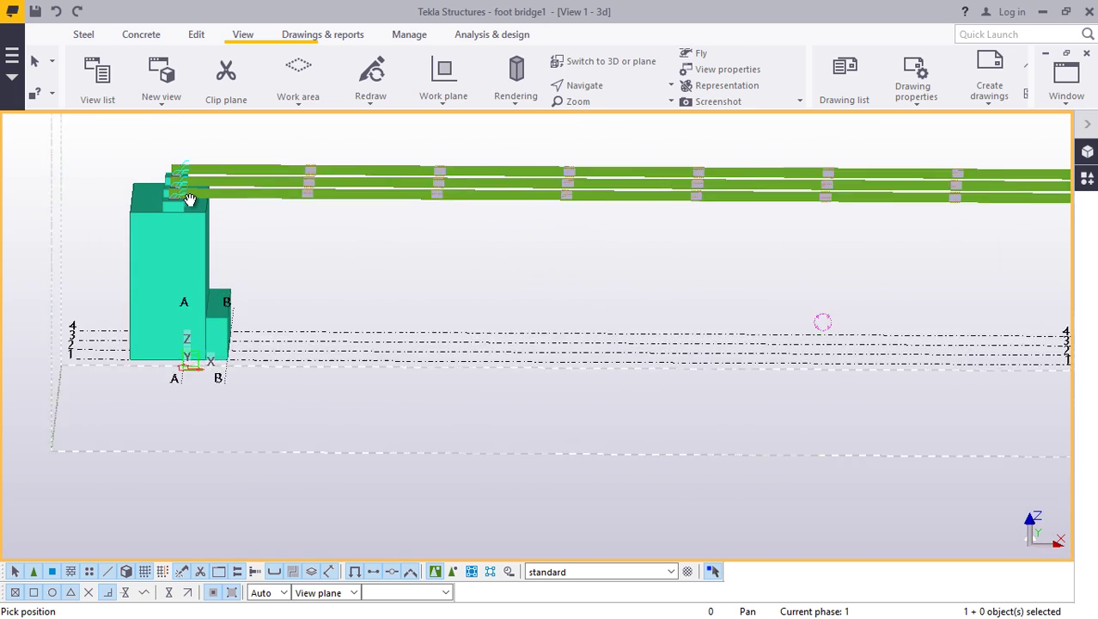
scroll(190, 200, "up", 4)
scroll(245, 402, "up", 2)
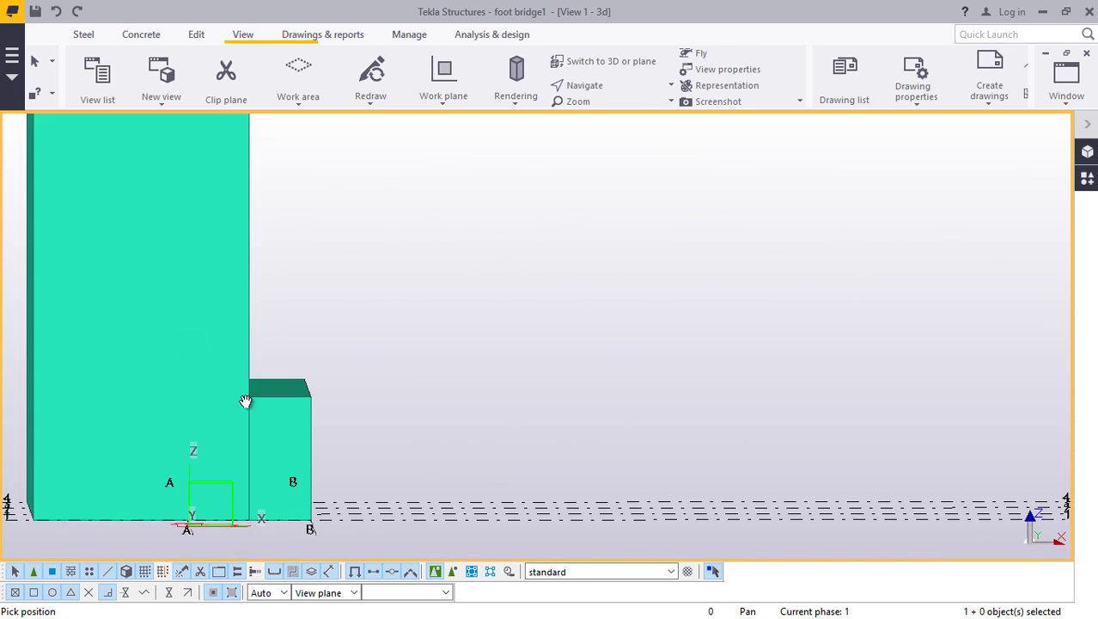
middle_click_drag(246, 401, 173, 274, "ctrl")
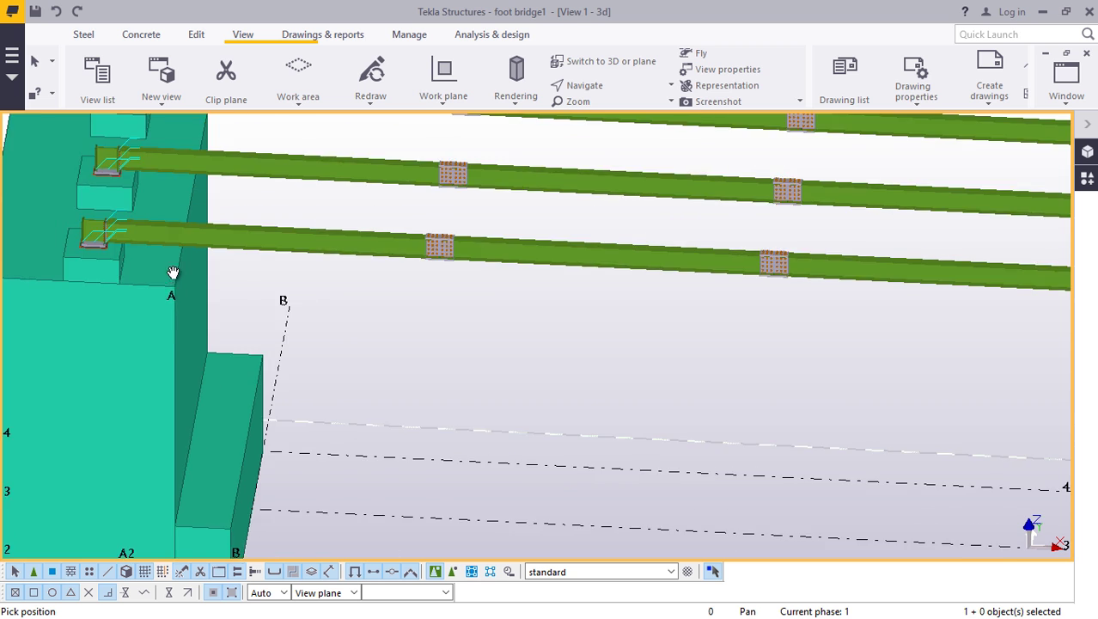
- Open the Grid 1 view, end the active command and redraw the view
scroll(172, 273, "down", 3)
scroll(178, 473, "up", 5)
scroll(206, 437, "down", 9)
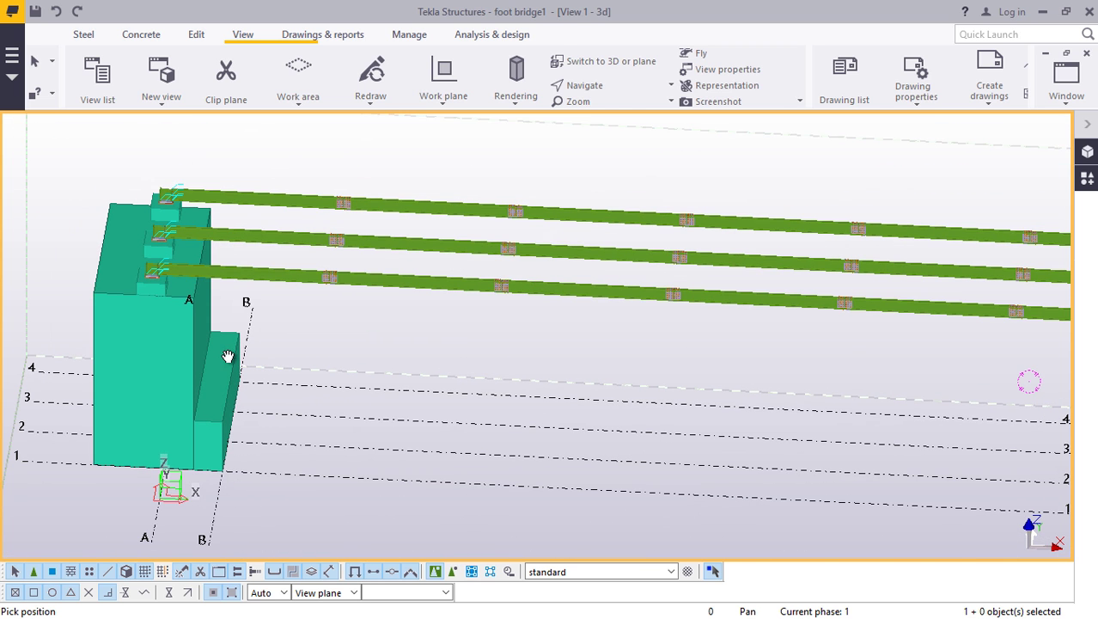
left_click(1066, 108)
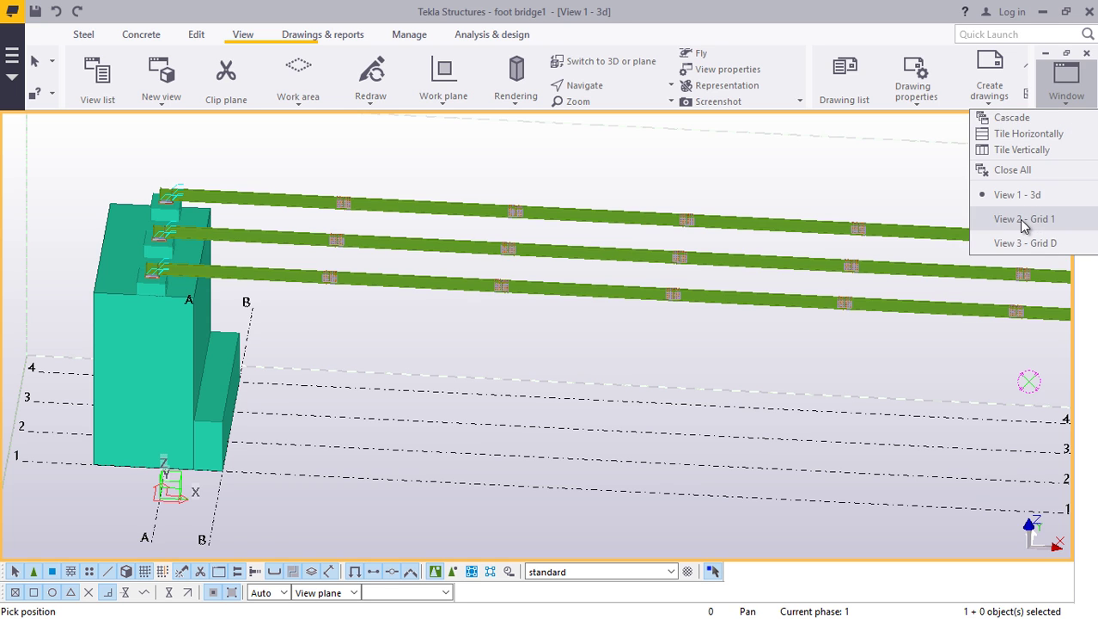
left_click(1025, 220)
scroll(274, 336, "down", 2)
right_click(417, 214)
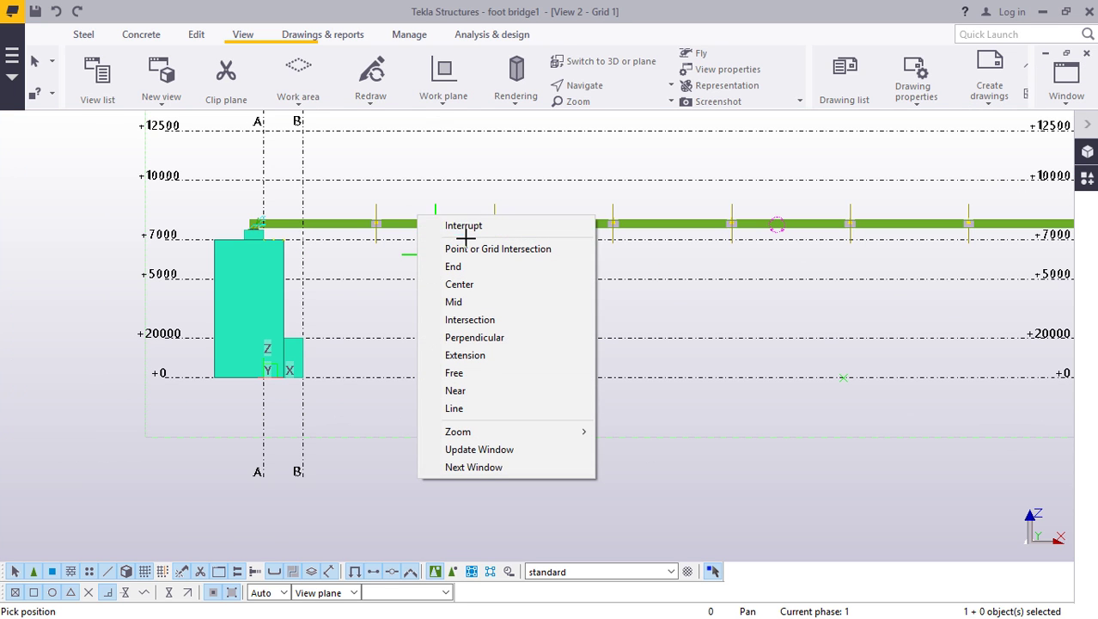
left_click(472, 242)
right_click(462, 420)
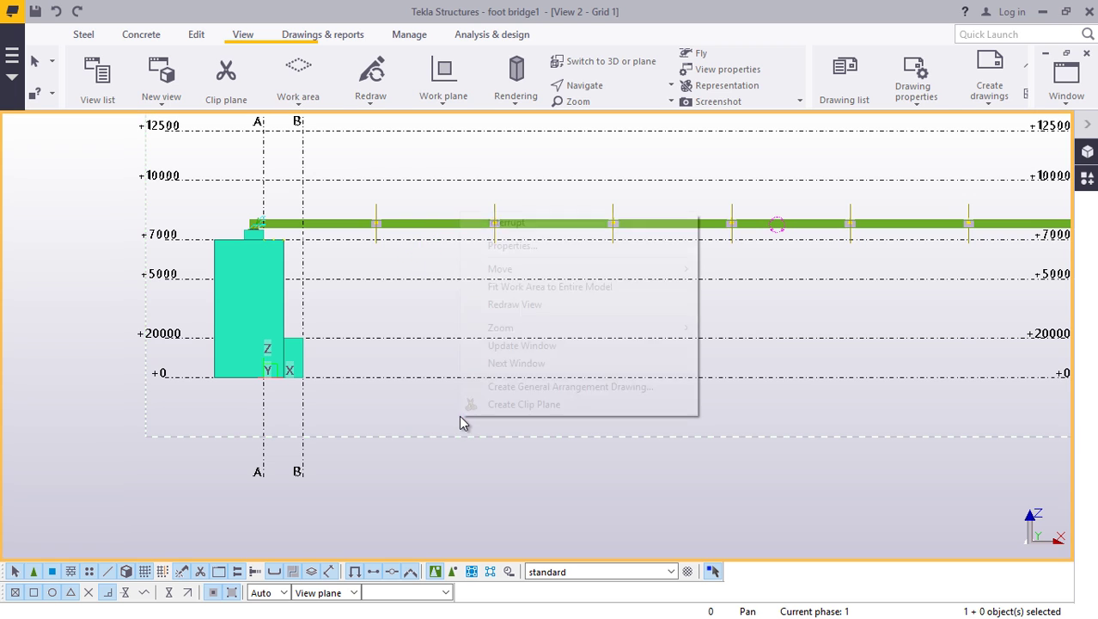
left_click(521, 306)
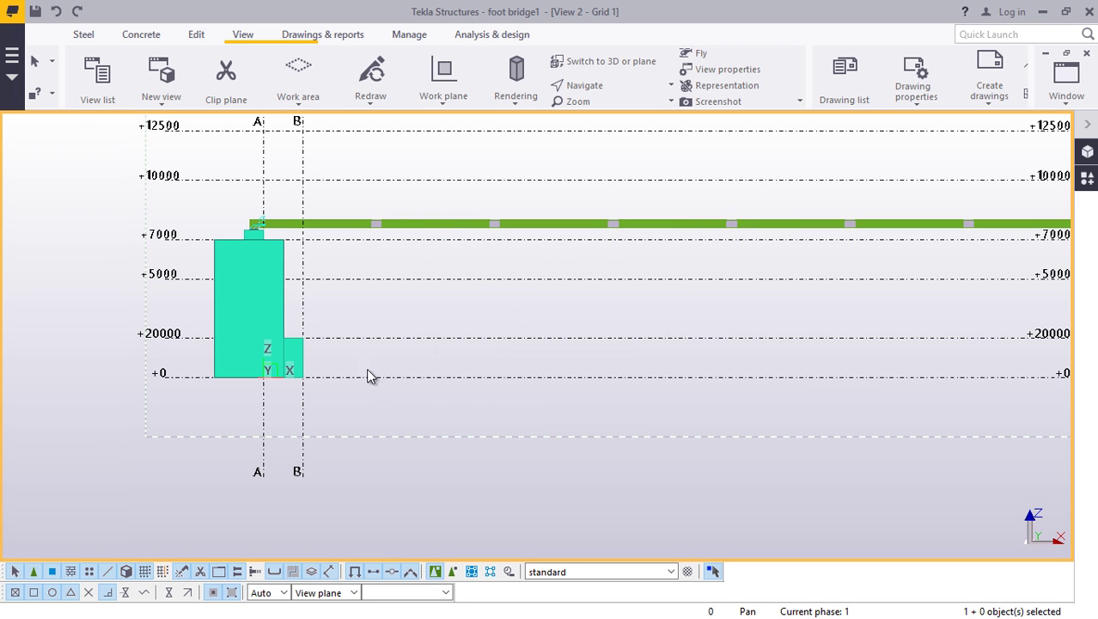
scroll(327, 361, "up", 4)
scroll(128, 366, "down", 6)
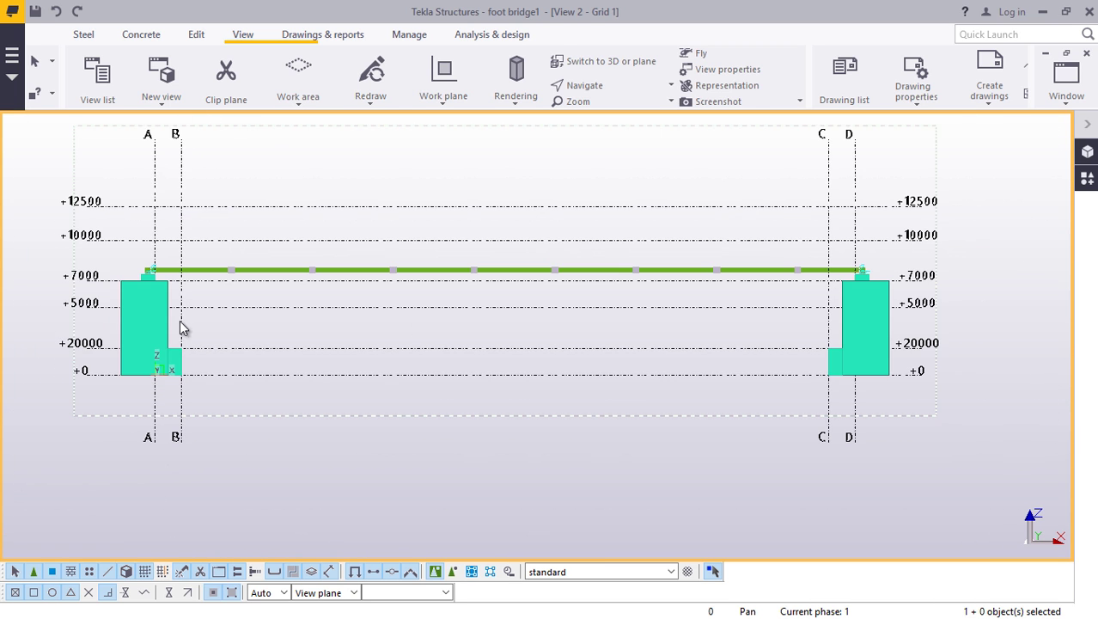
- Set the work plane to the Grid 1 view plane, with its origin at the base corner between the A–B footing's tall block and low step
scroll(147, 384, "up", 3)
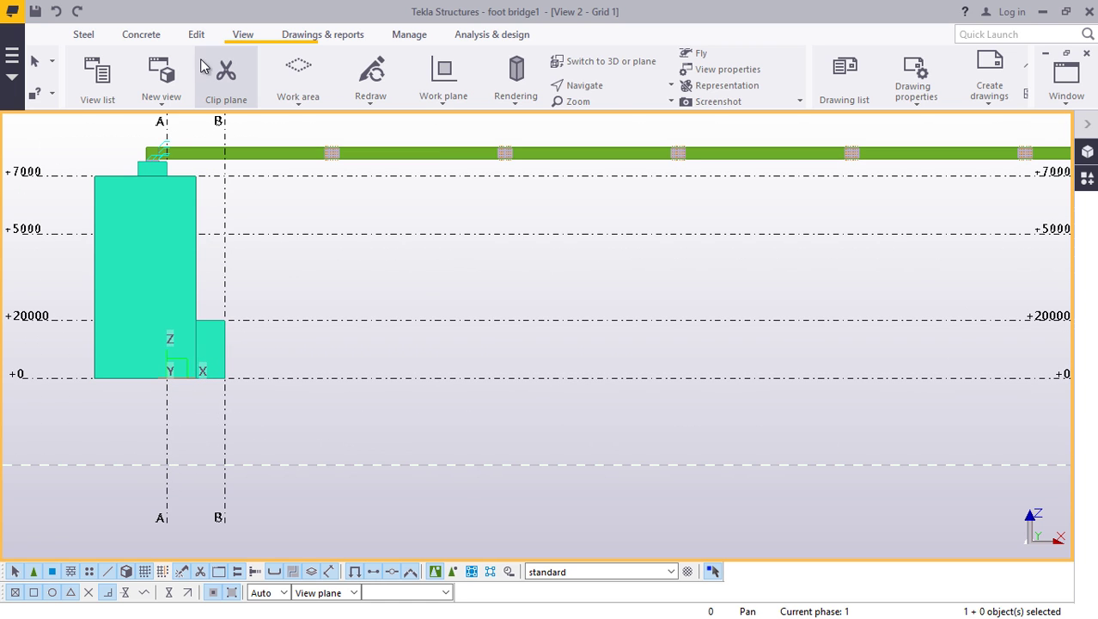
left_click(450, 110)
left_click(456, 140)
scroll(202, 378, "up", 1)
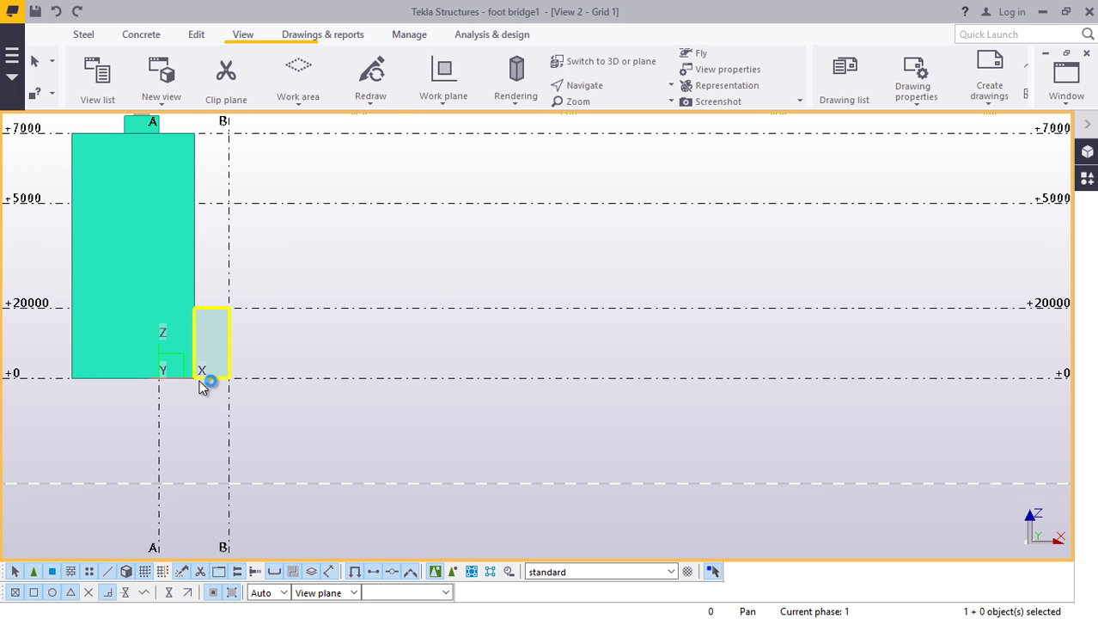
scroll(193, 380, "up", 2)
left_click(191, 375)
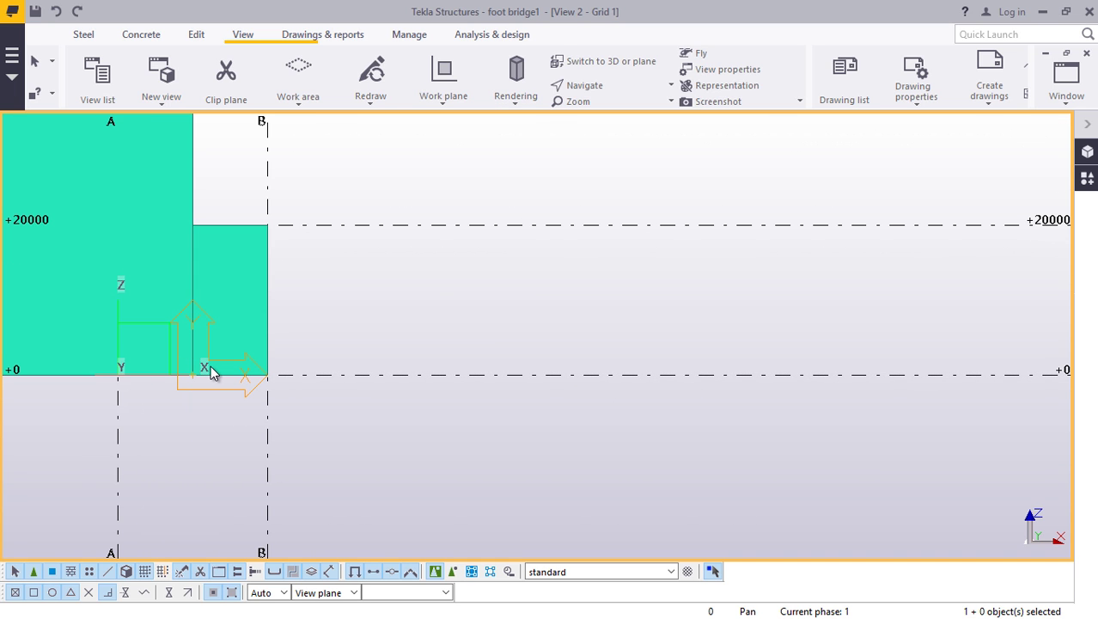
right_click(383, 367)
left_click(441, 361)
scroll(342, 464, "down", 1)
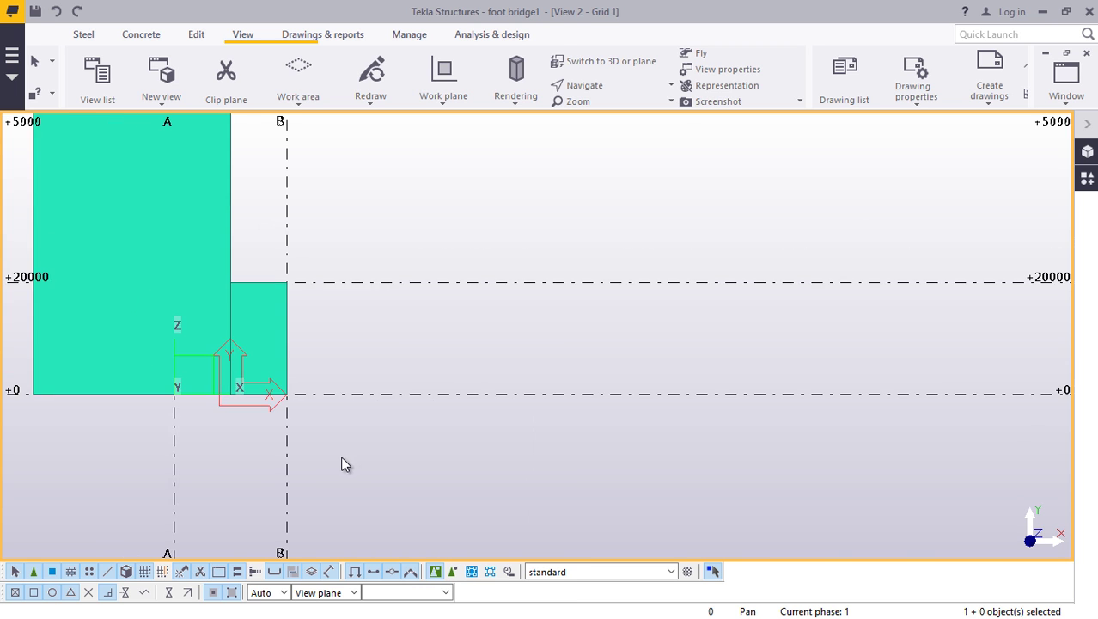
scroll(342, 464, "down", 3)
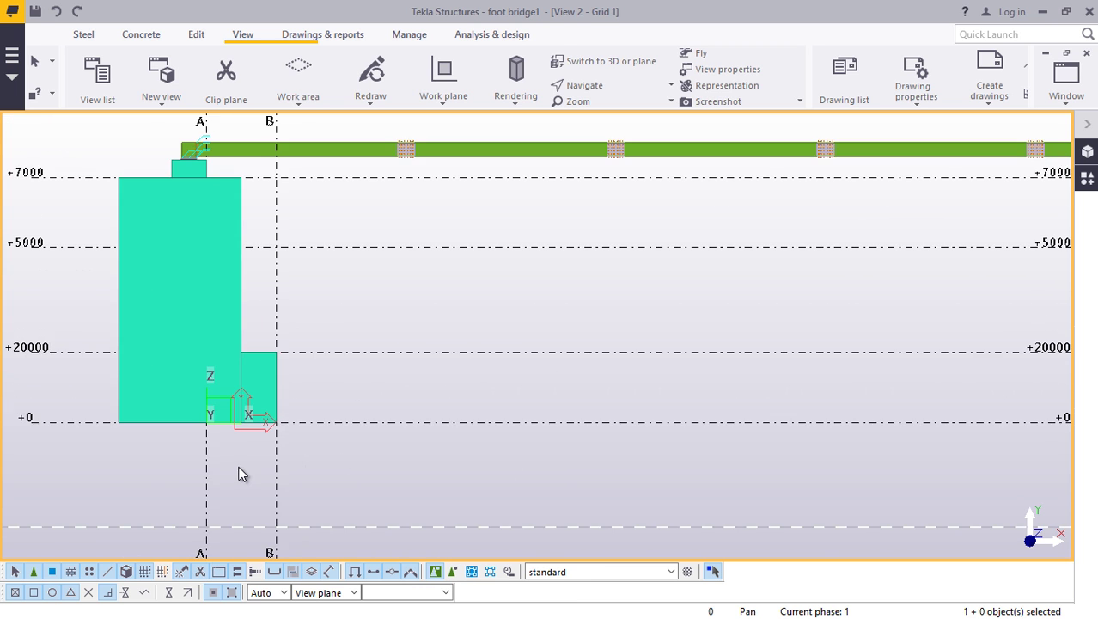
left_click(79, 36)
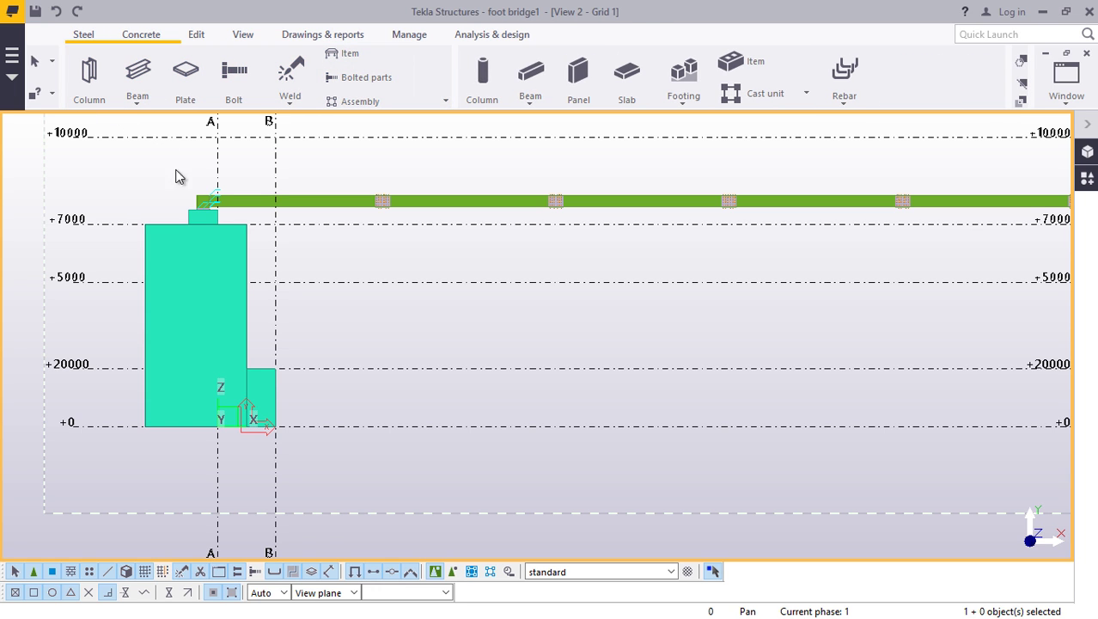
left_click(135, 105)
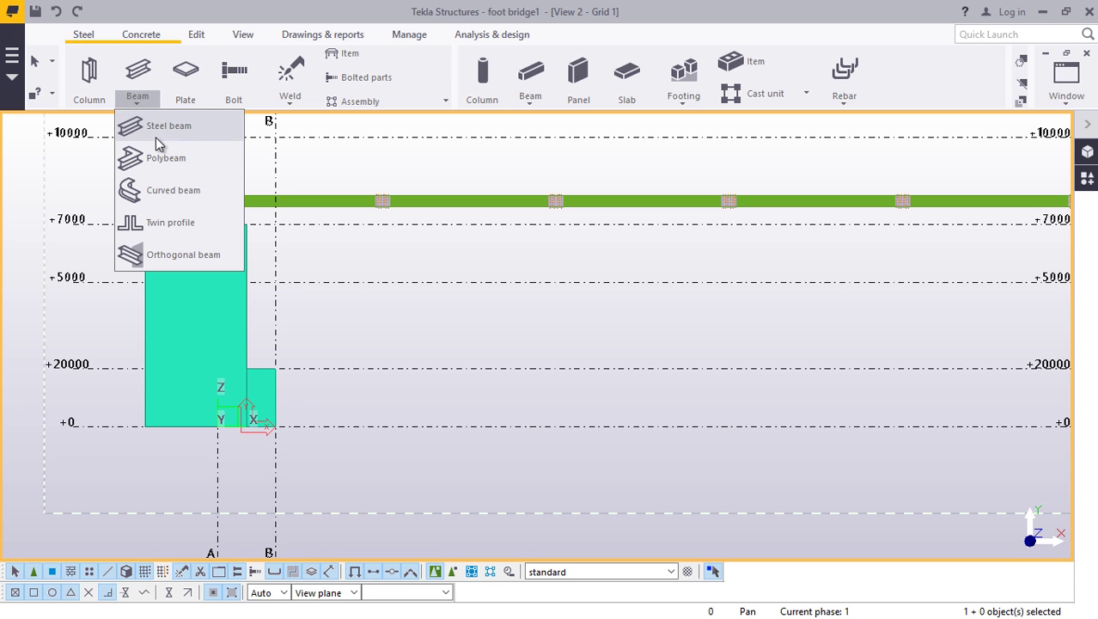
left_click(166, 191)
scroll(307, 396, "up", 5)
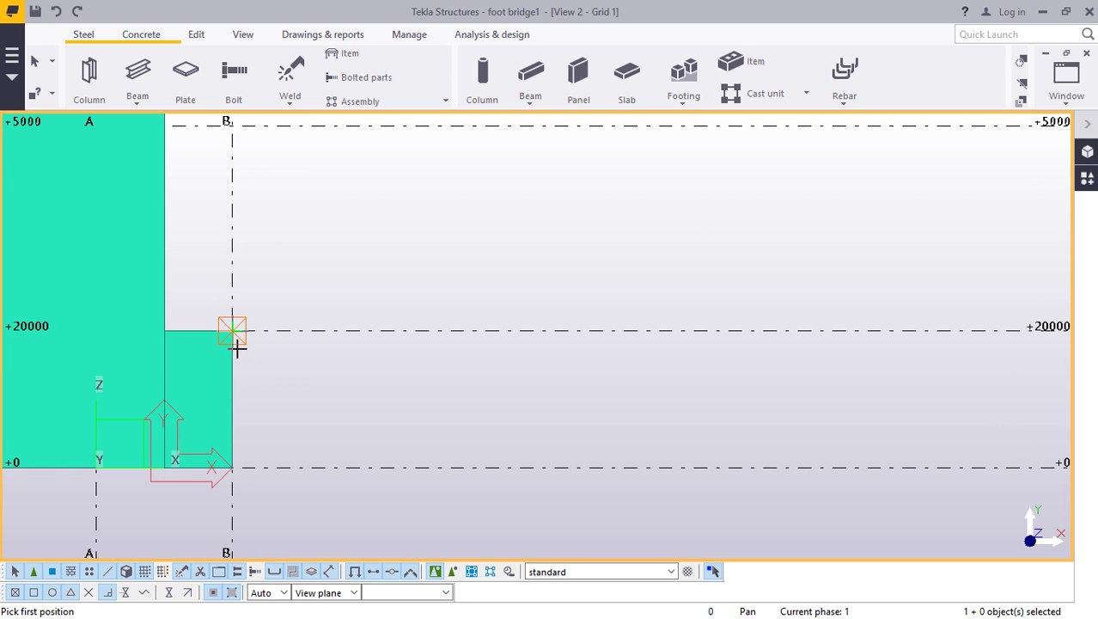
scroll(213, 337, "up", 1)
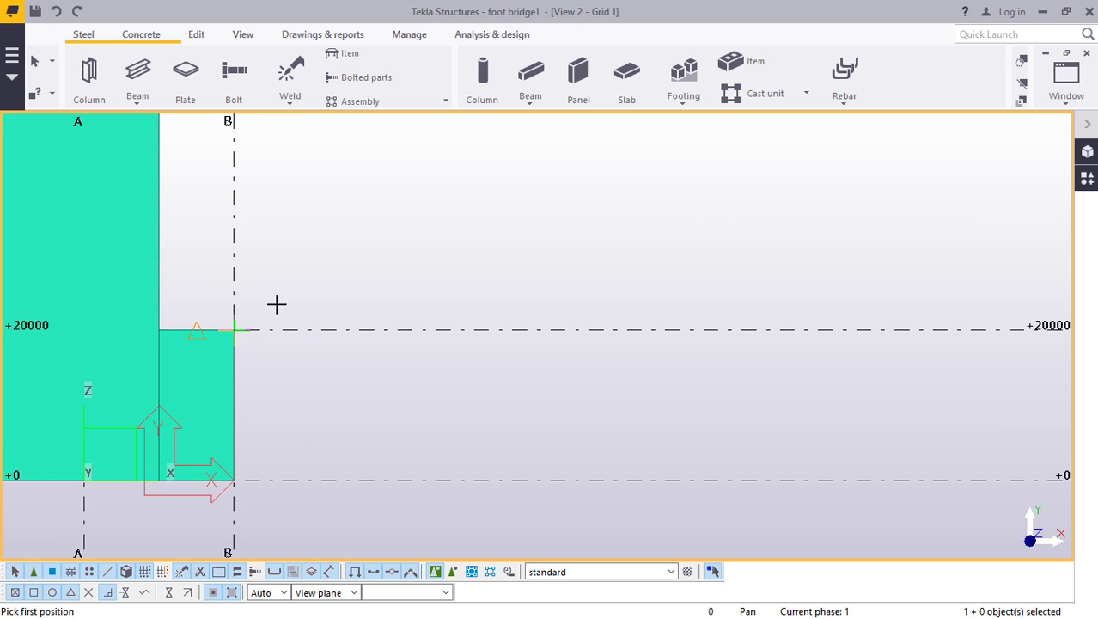
right_click(307, 216)
left_click(342, 227)
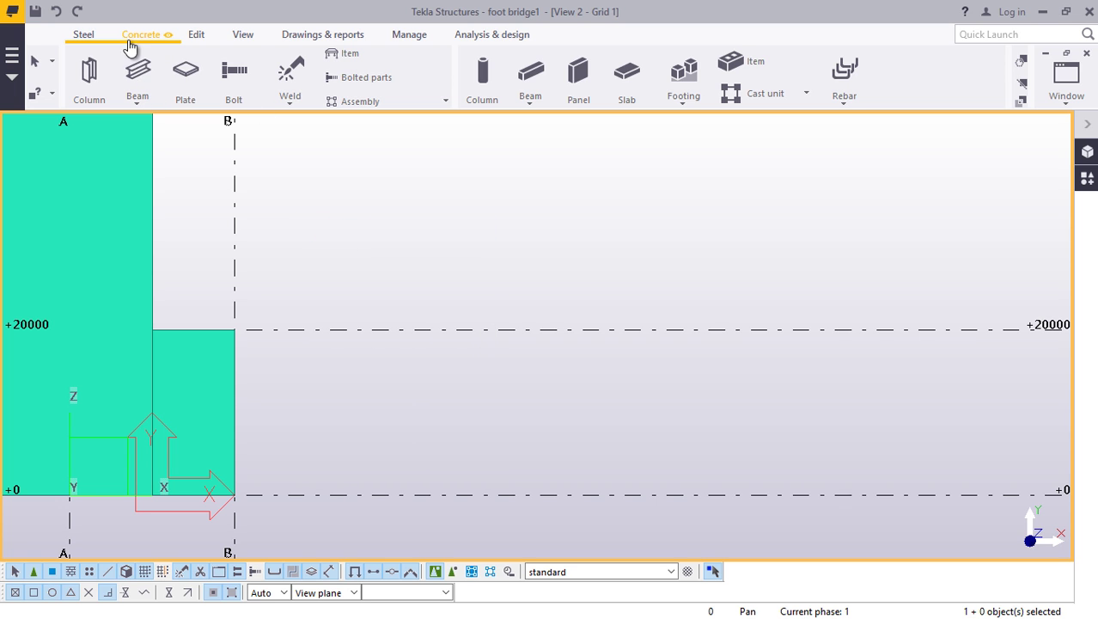
- Add points on grid B at the upper outer corner of the A–B footing's low step and 500 mm below that corner
left_click(197, 36)
left_click(910, 99)
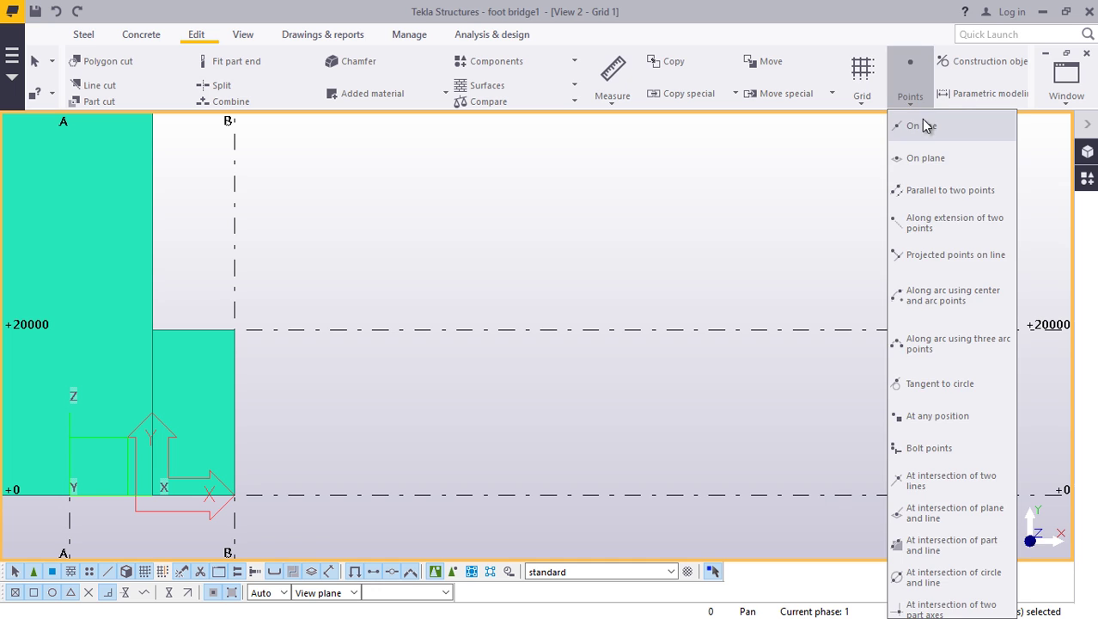
left_click(945, 417)
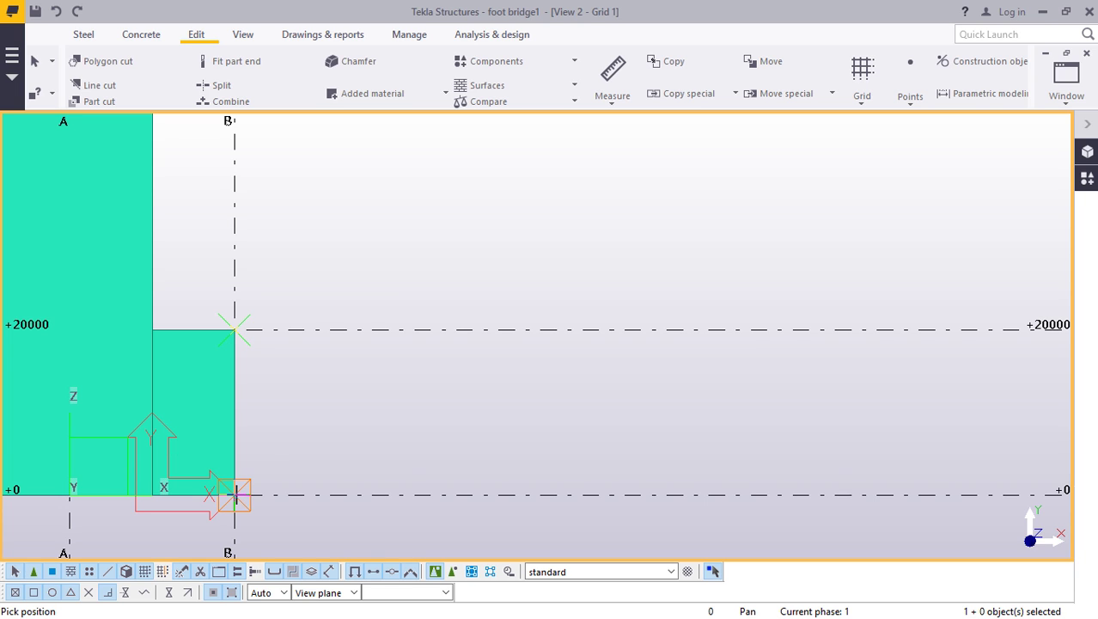
type("500")
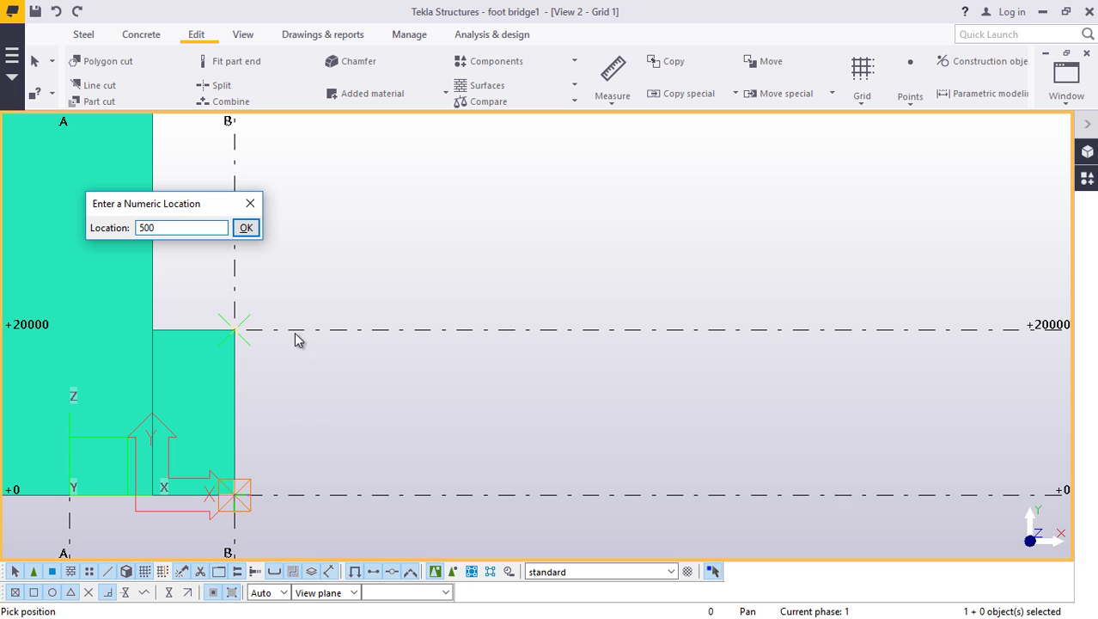
left_click(246, 229)
scroll(240, 365, "up", 3)
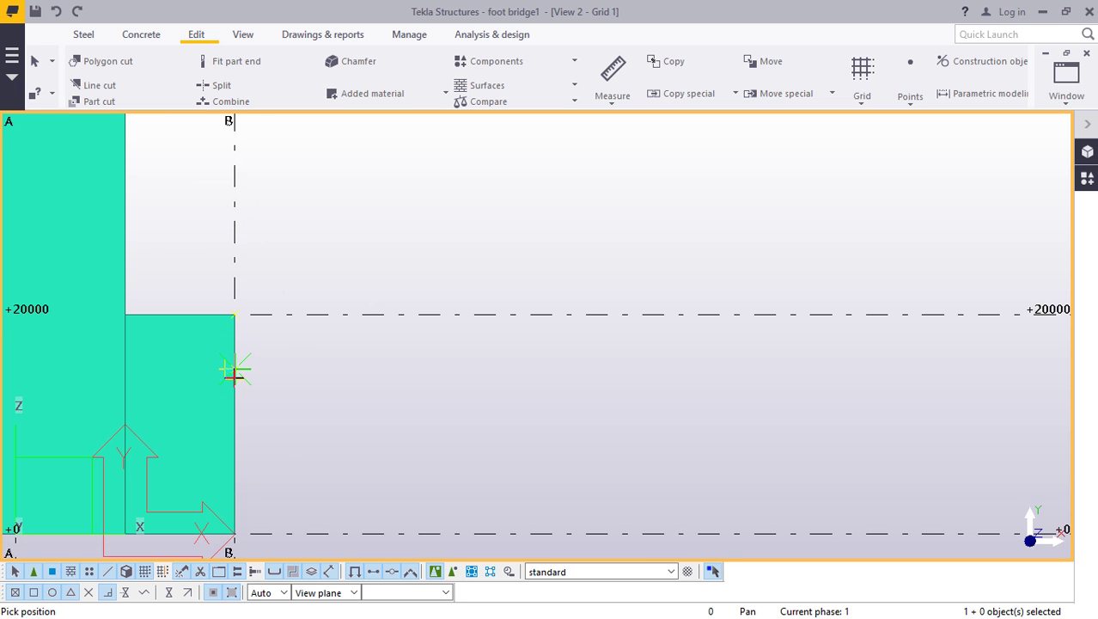
right_click(289, 220)
left_click(328, 232)
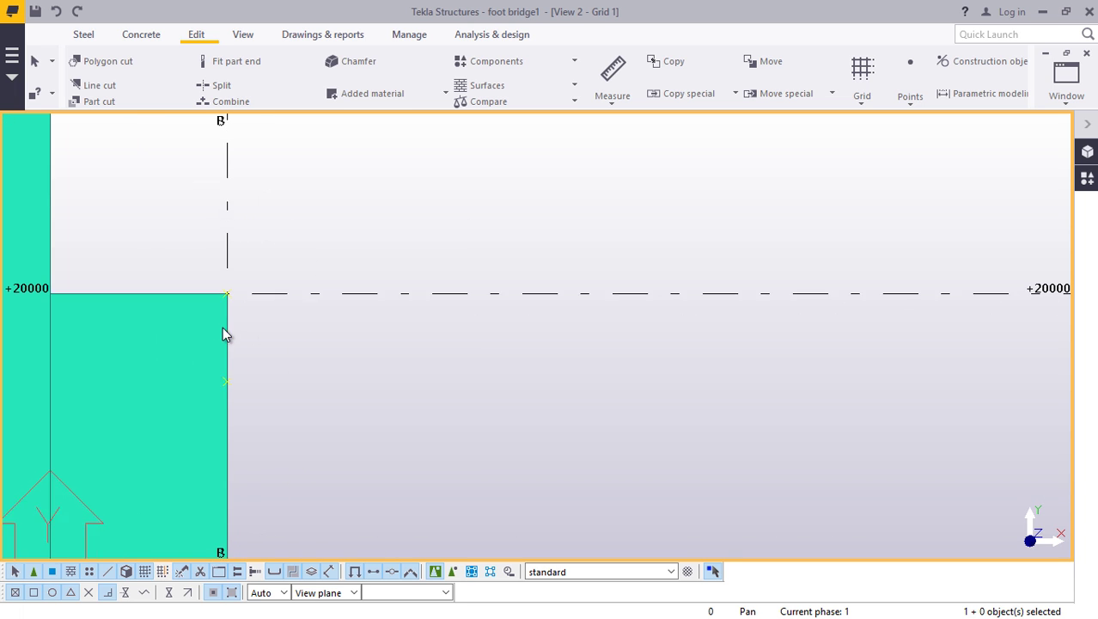
scroll(223, 326, "up", 2)
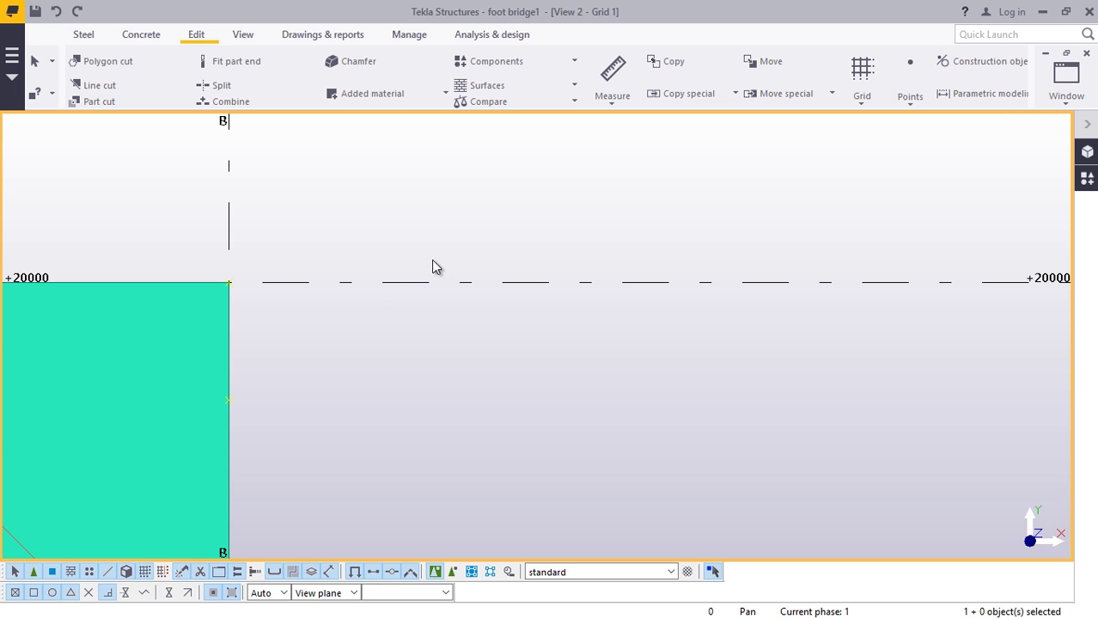
- In the 3D view, copy both points from the A–B footing's step to the matching upper outer corner of the C–D footing's step
left_click(1066, 103)
left_click(1023, 194)
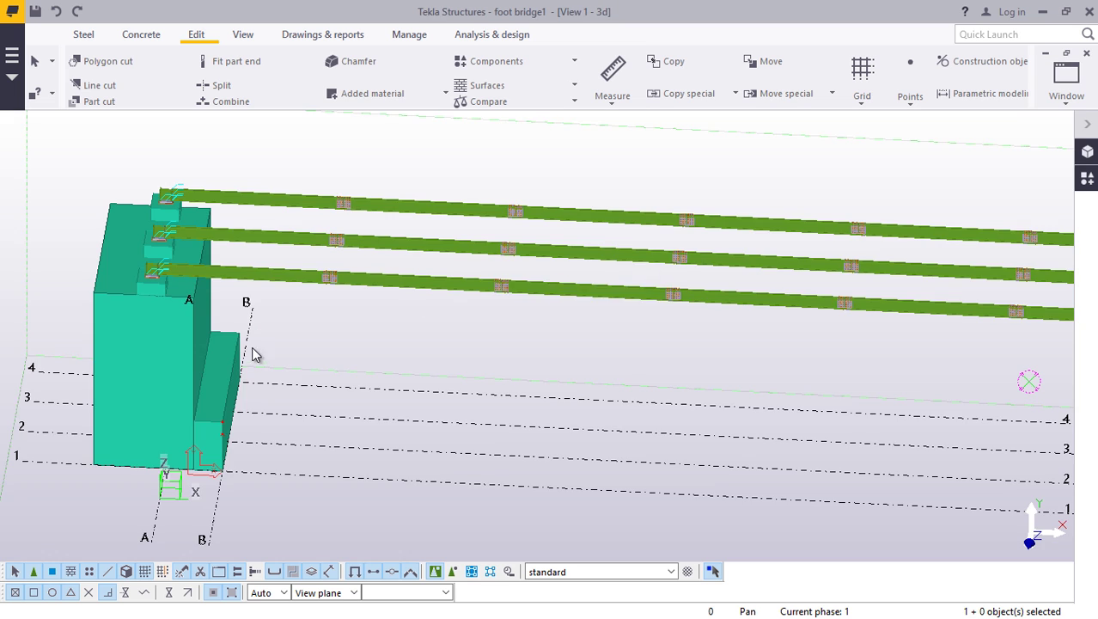
scroll(222, 437, "up", 5)
right_click(444, 168)
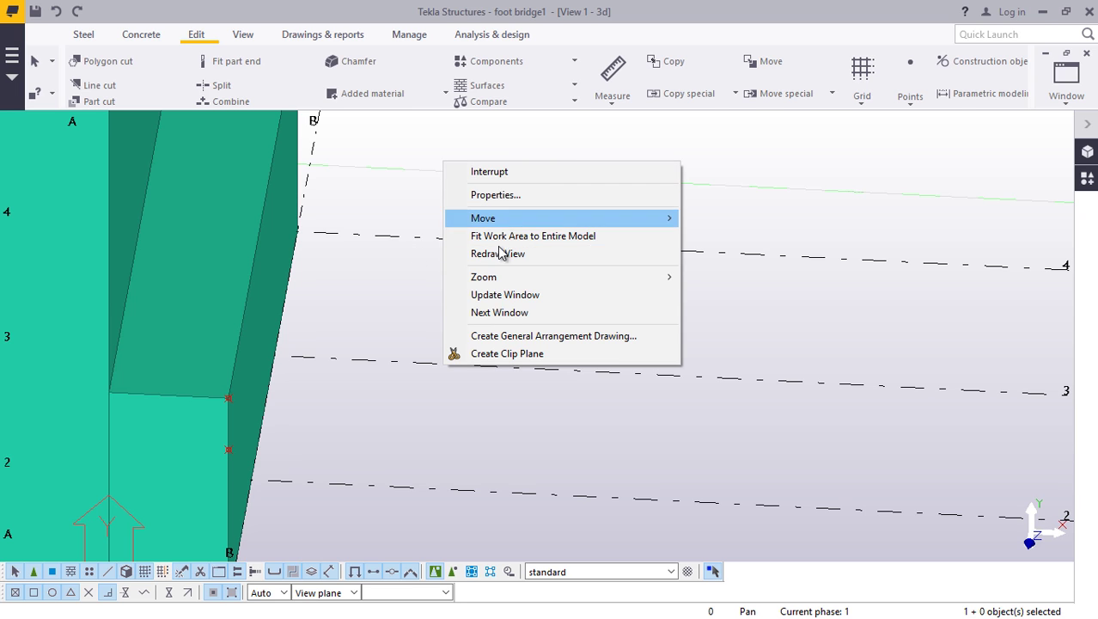
left_click(531, 172)
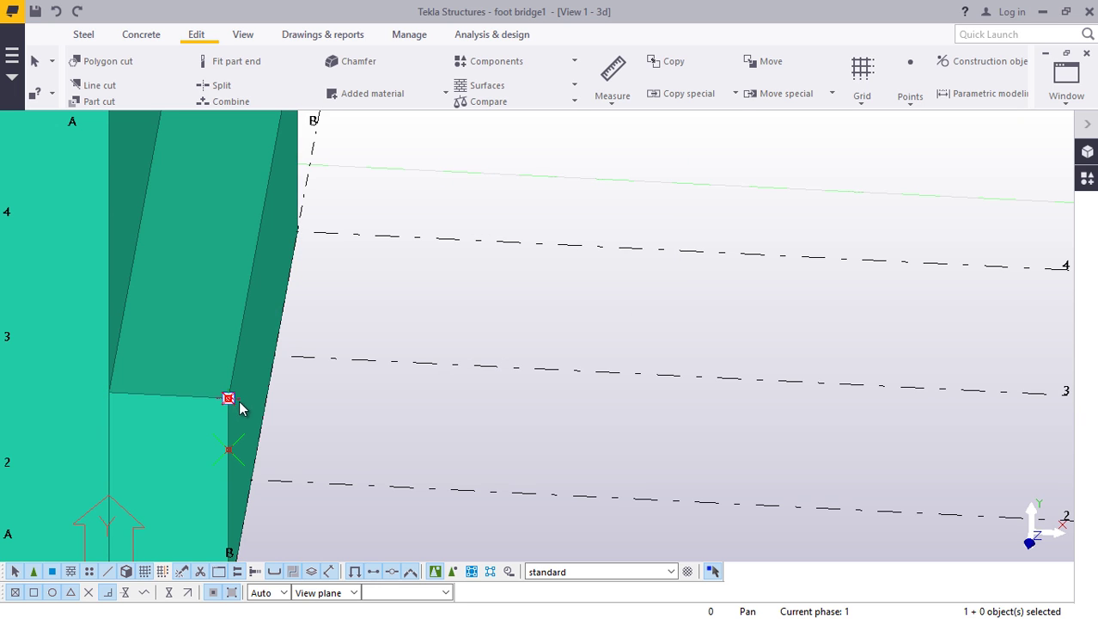
right_click(432, 206)
left_click(469, 236)
scroll(231, 430, "up", 3)
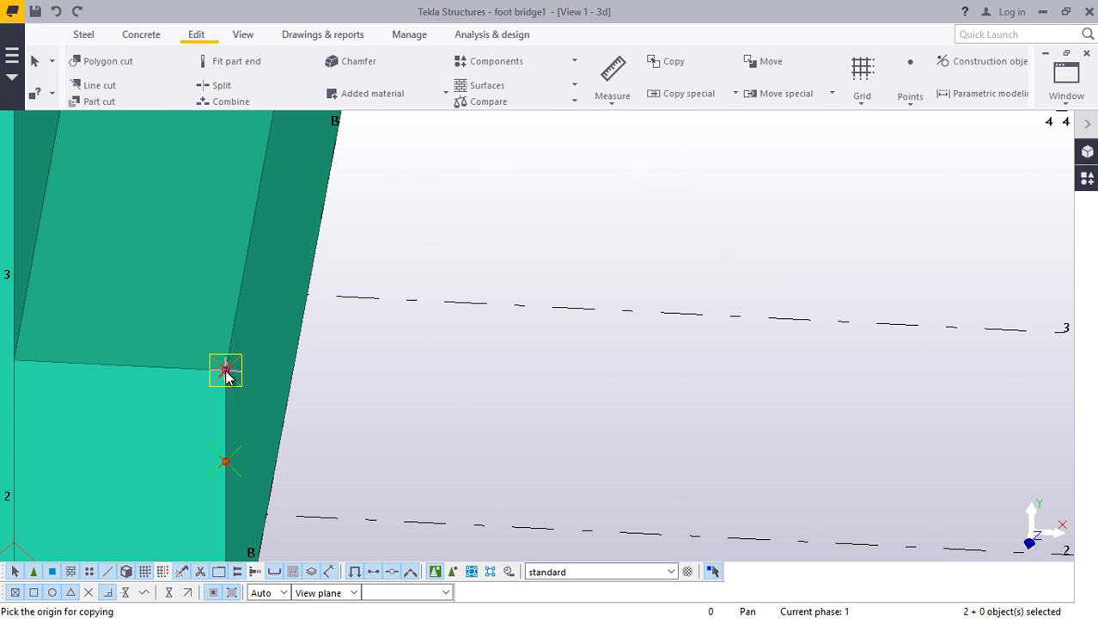
scroll(225, 369, "down", 6)
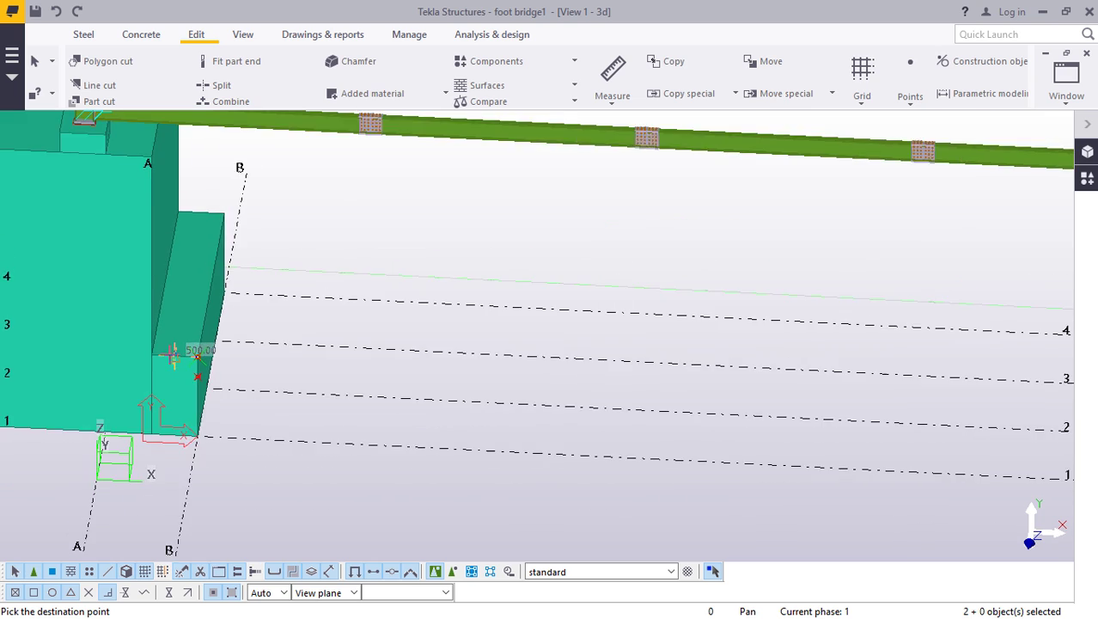
scroll(170, 356, "down", 4)
scroll(801, 399, "up", 6)
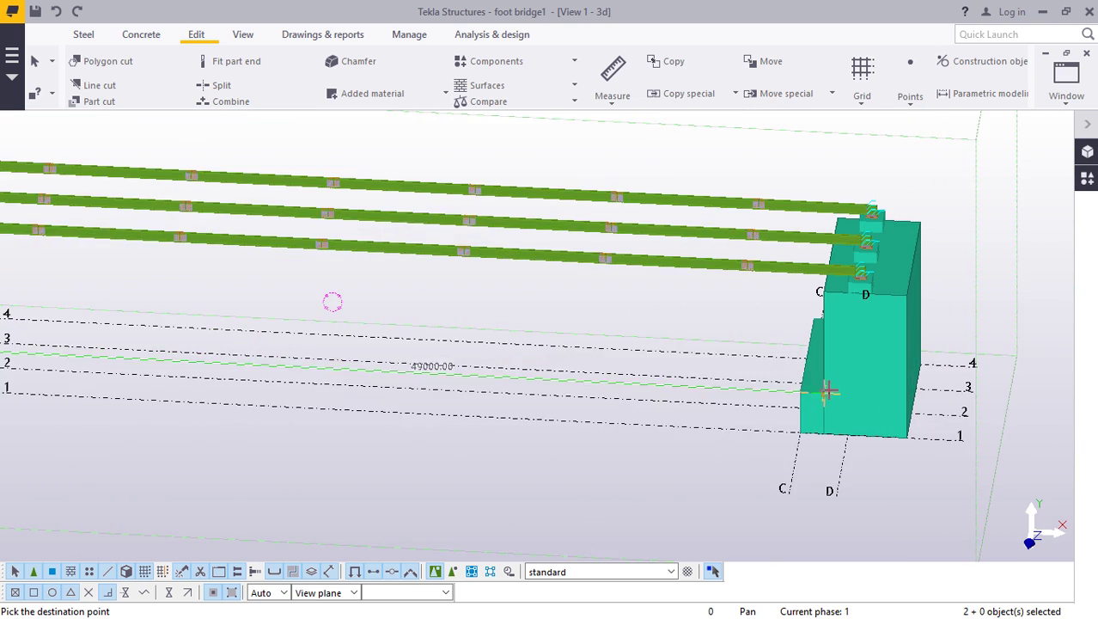
scroll(799, 397, "up", 5)
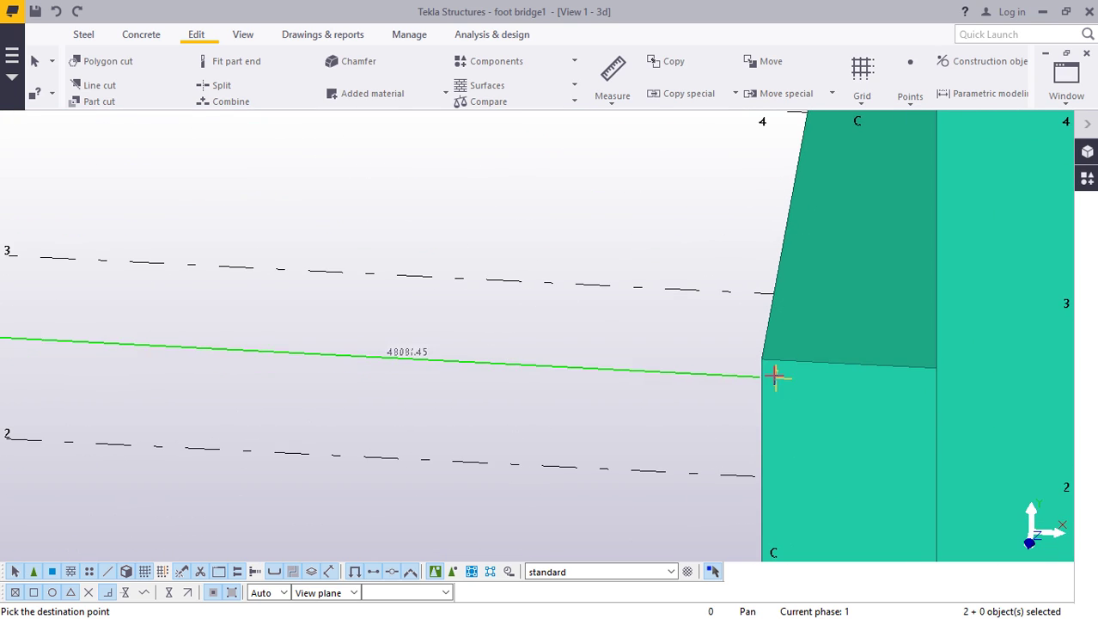
right_click(672, 344)
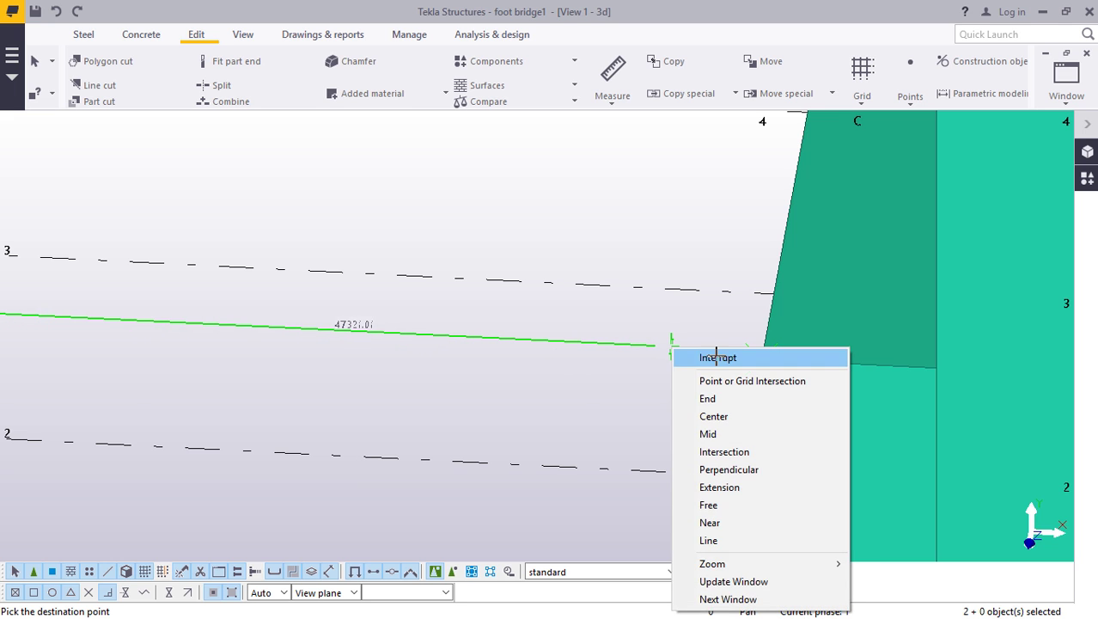
left_click(717, 358)
scroll(703, 383, "down", 3)
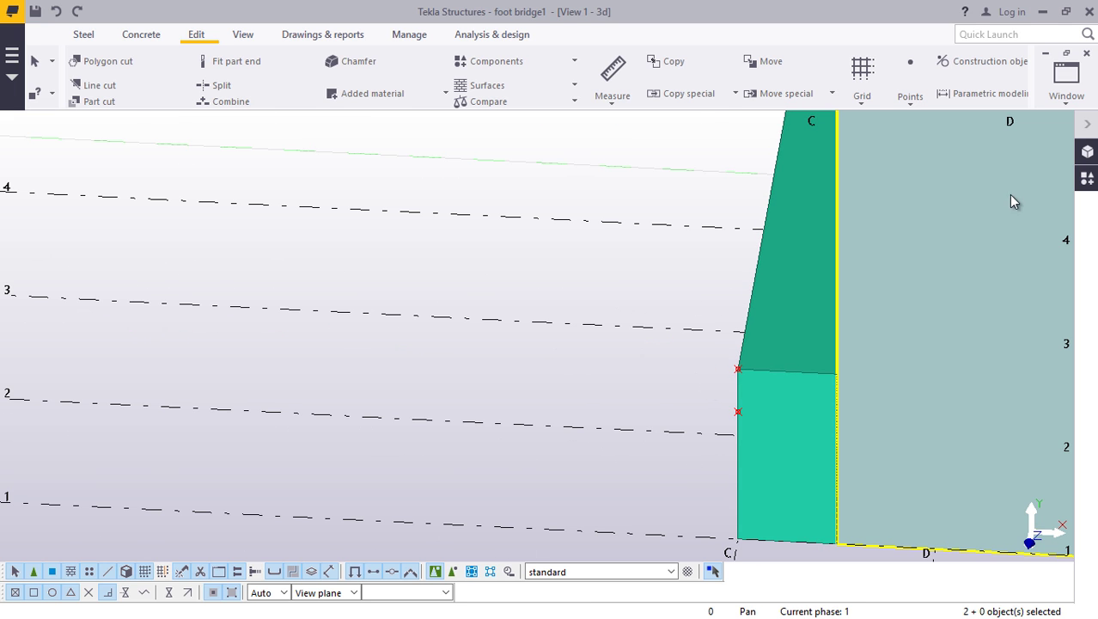
- Return to the Grid 1 view and bring the A–B footing, its two points and the girder above into view
left_click(1066, 99)
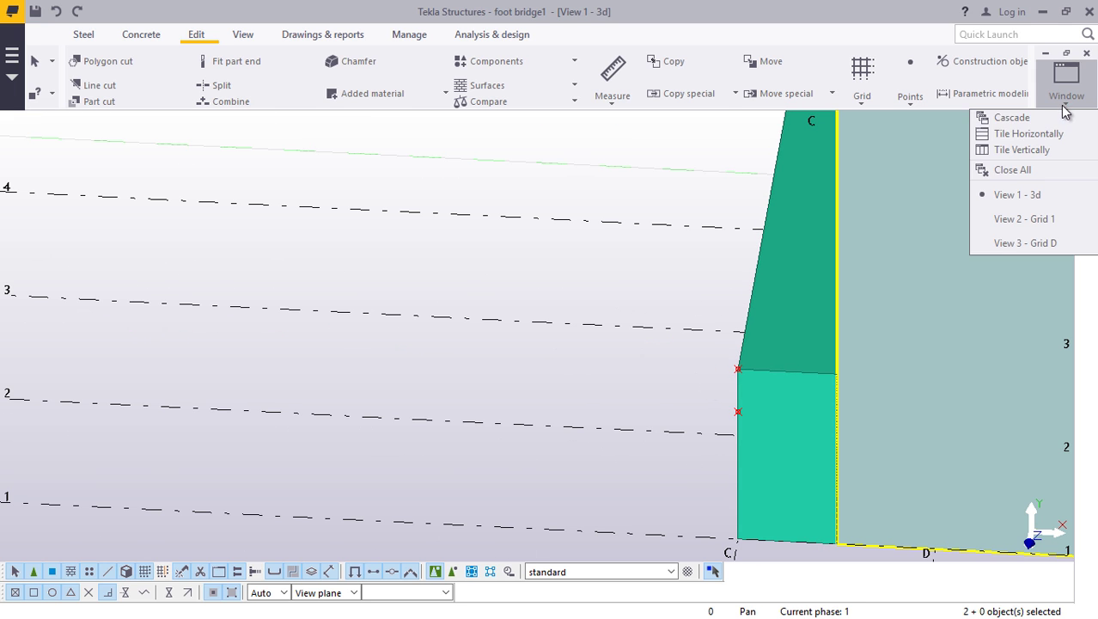
left_click(1033, 220)
scroll(370, 351, "down", 5)
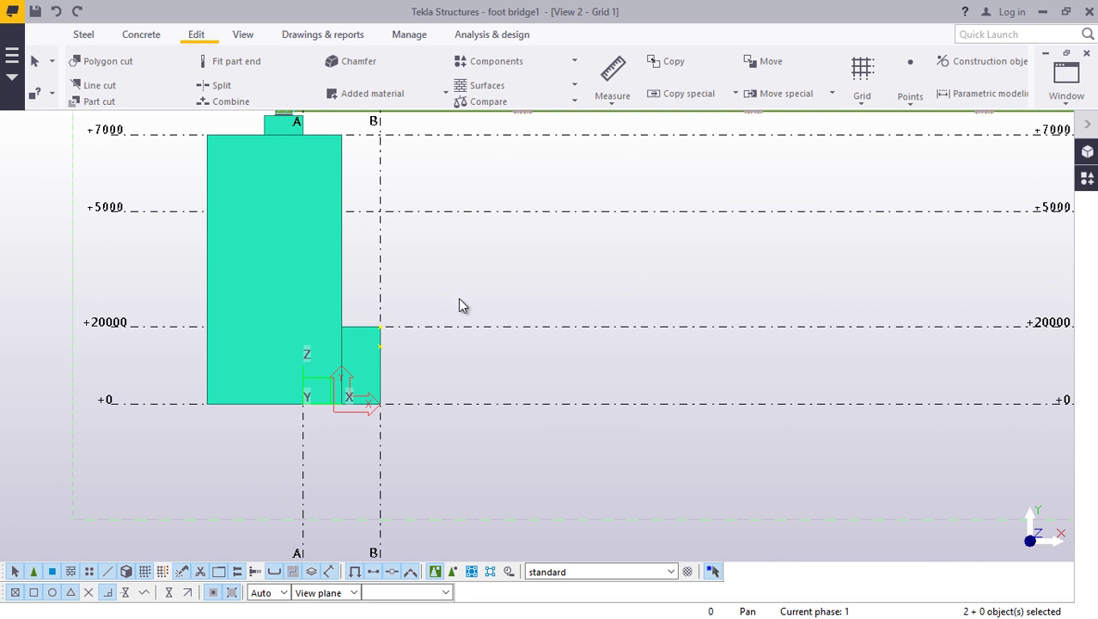
scroll(380, 326, "up", 3)
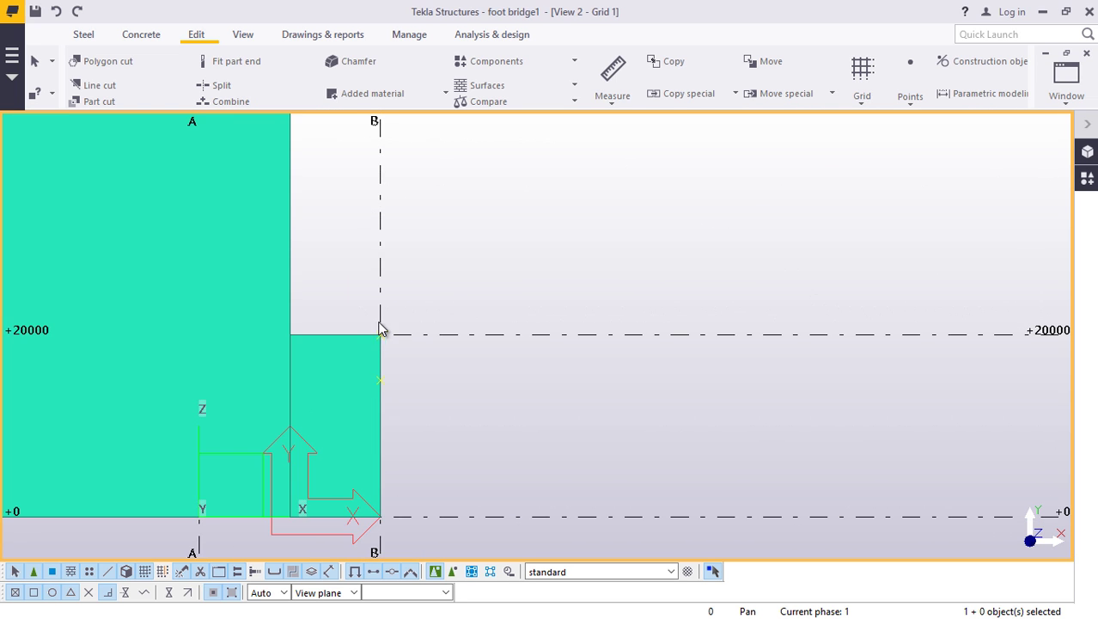
scroll(357, 361, "down", 7)
scroll(529, 333, "up", 3)
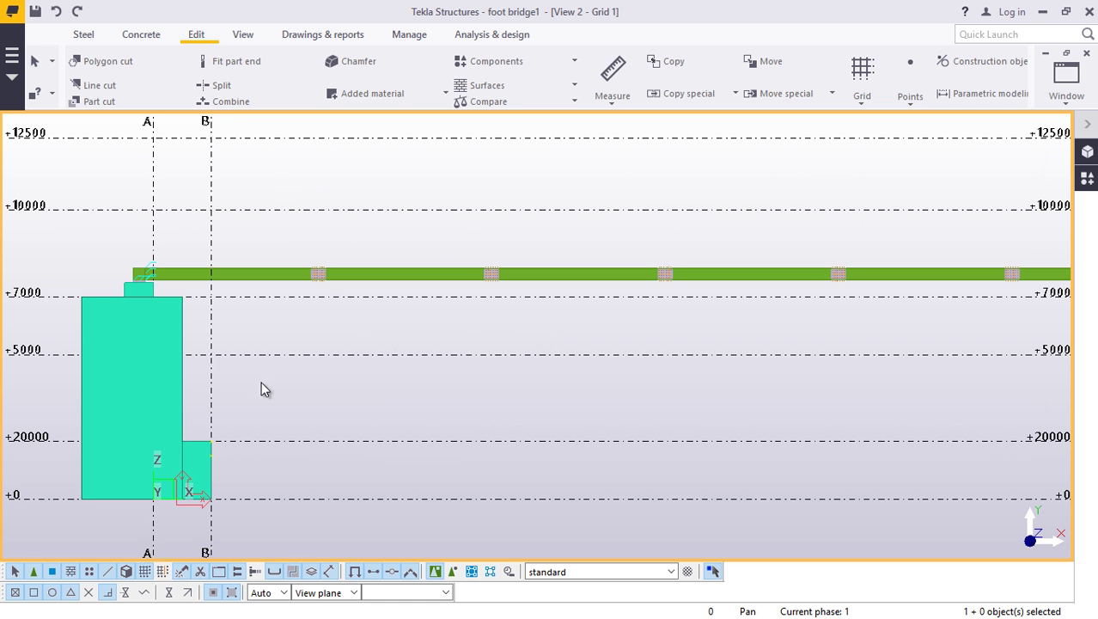
- Create a curved steel beam from the A–B footing's lower point, through the +5000 line's midpoint, to the C–D footing's lower point
left_click(83, 35)
left_click(137, 98)
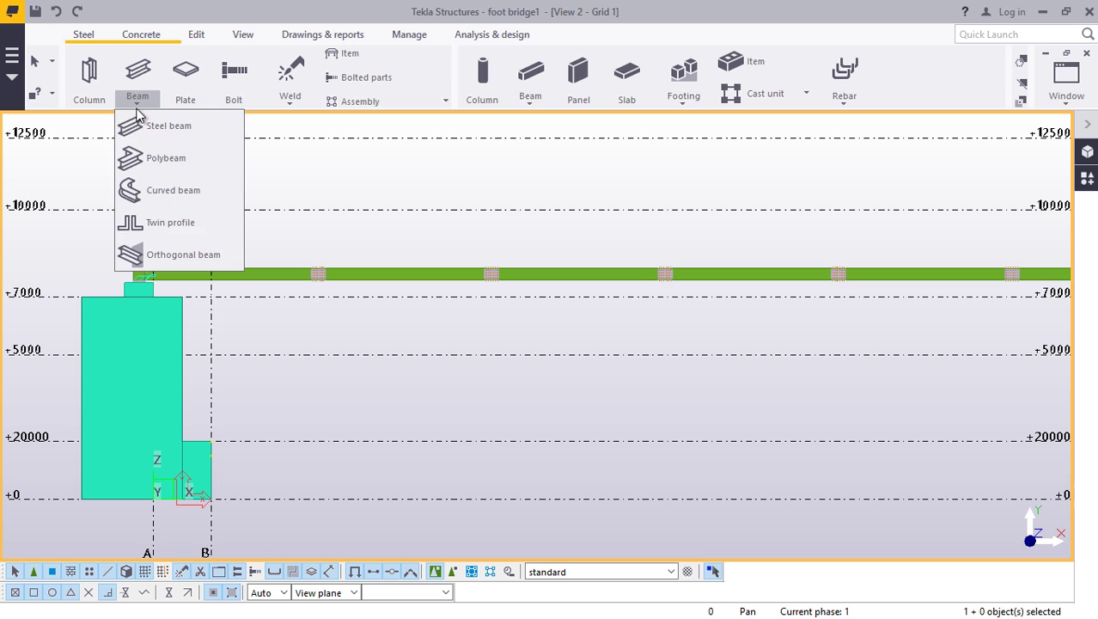
left_click(156, 193)
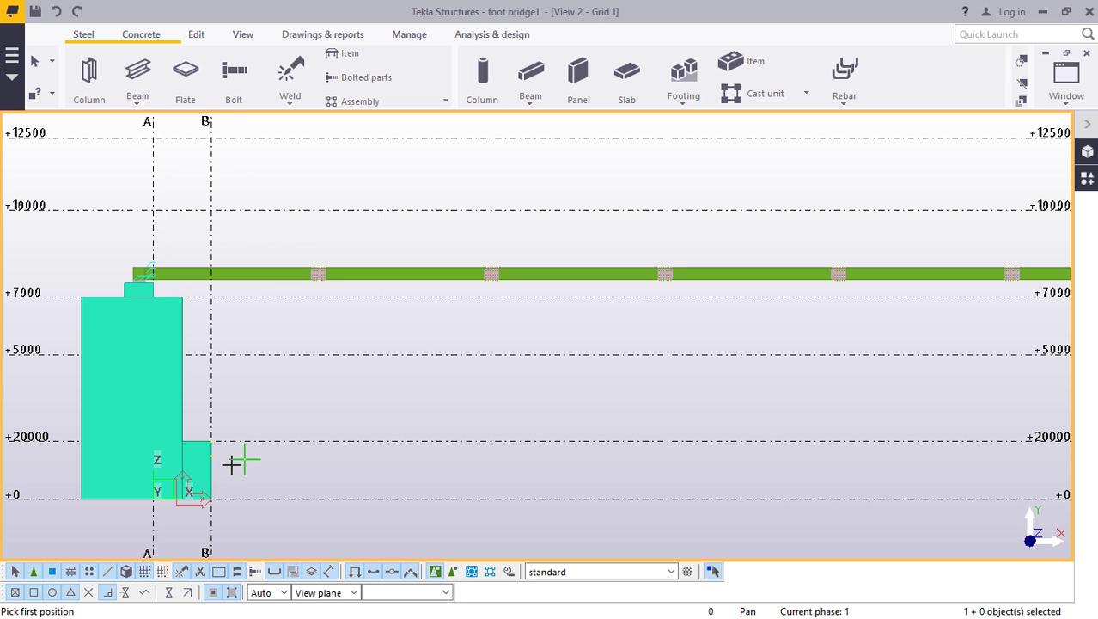
scroll(211, 461, "up", 4)
scroll(206, 456, "up", 3)
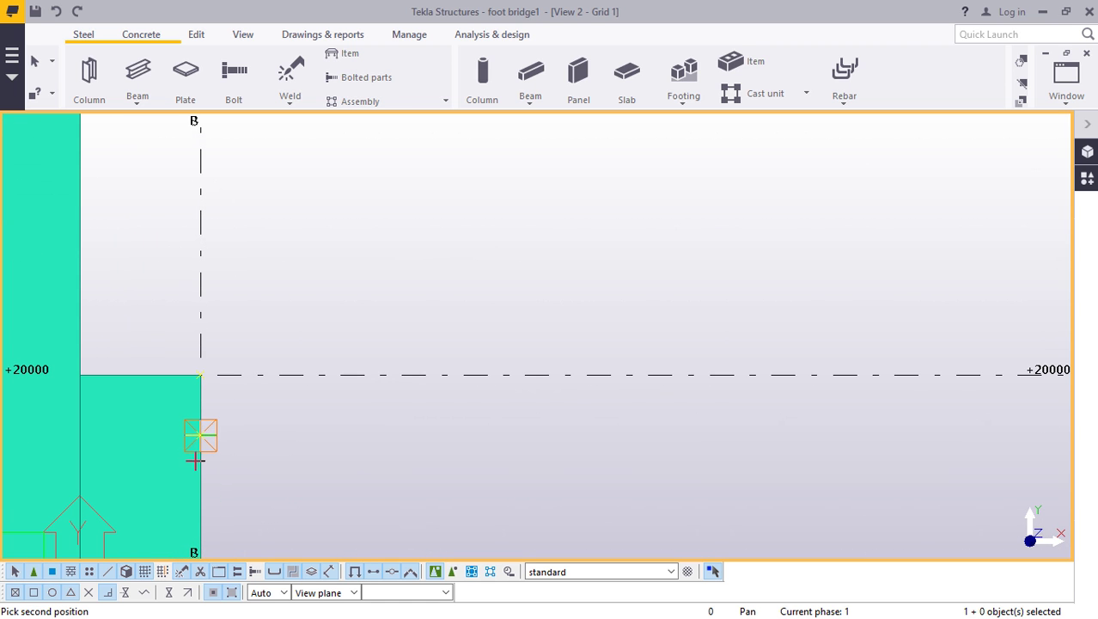
scroll(197, 456, "down", 7)
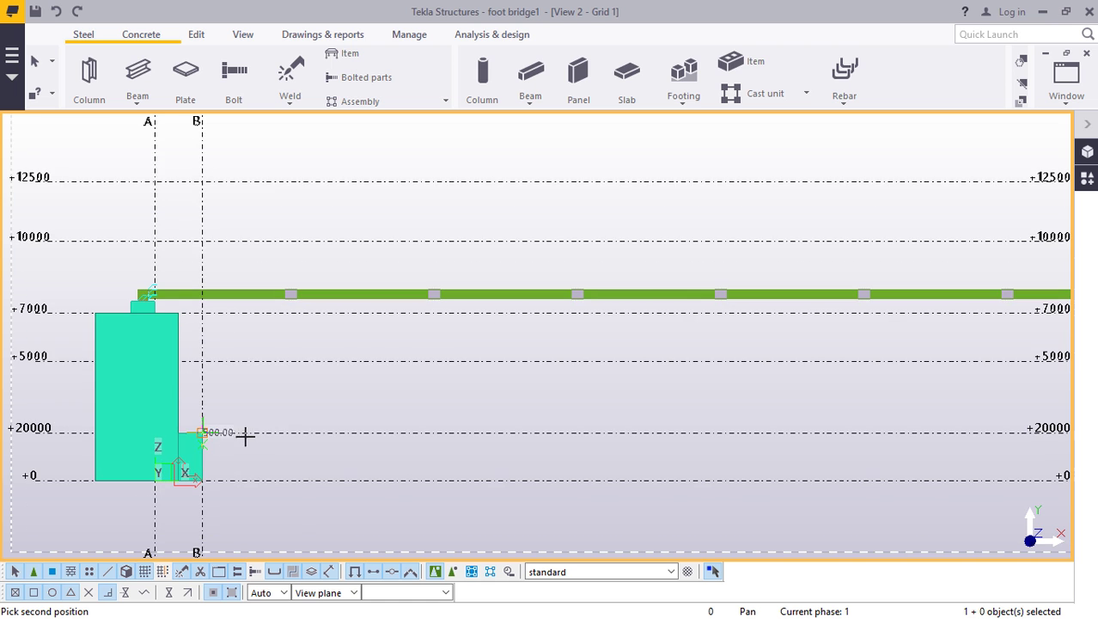
scroll(670, 381, "up", 1)
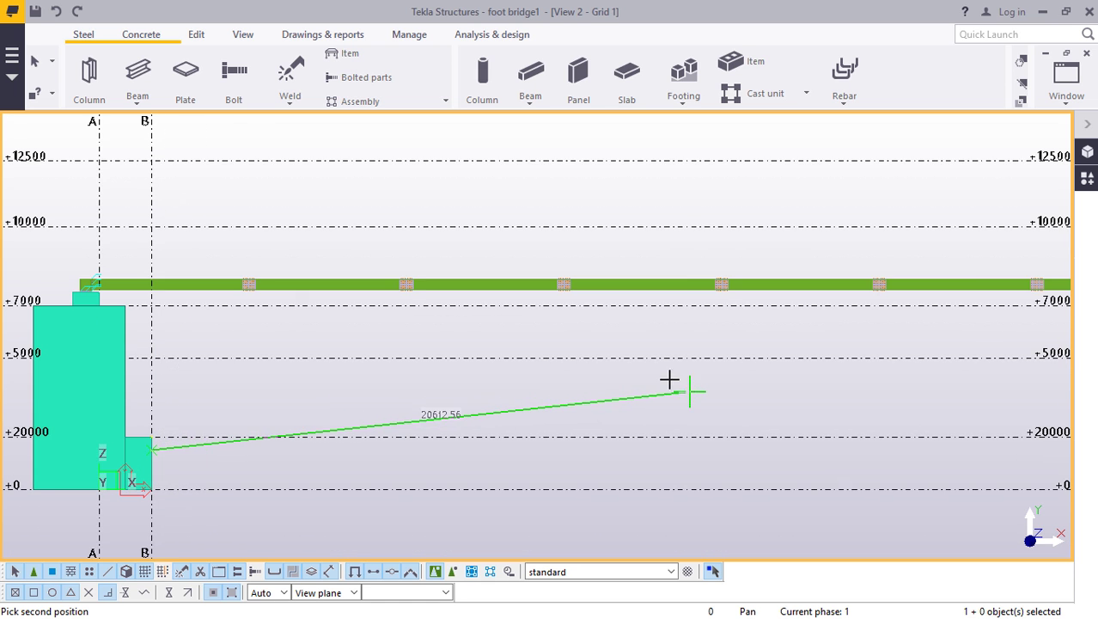
scroll(286, 361, "down", 2)
scroll(232, 387, "down", 1)
scroll(249, 378, "down", 1)
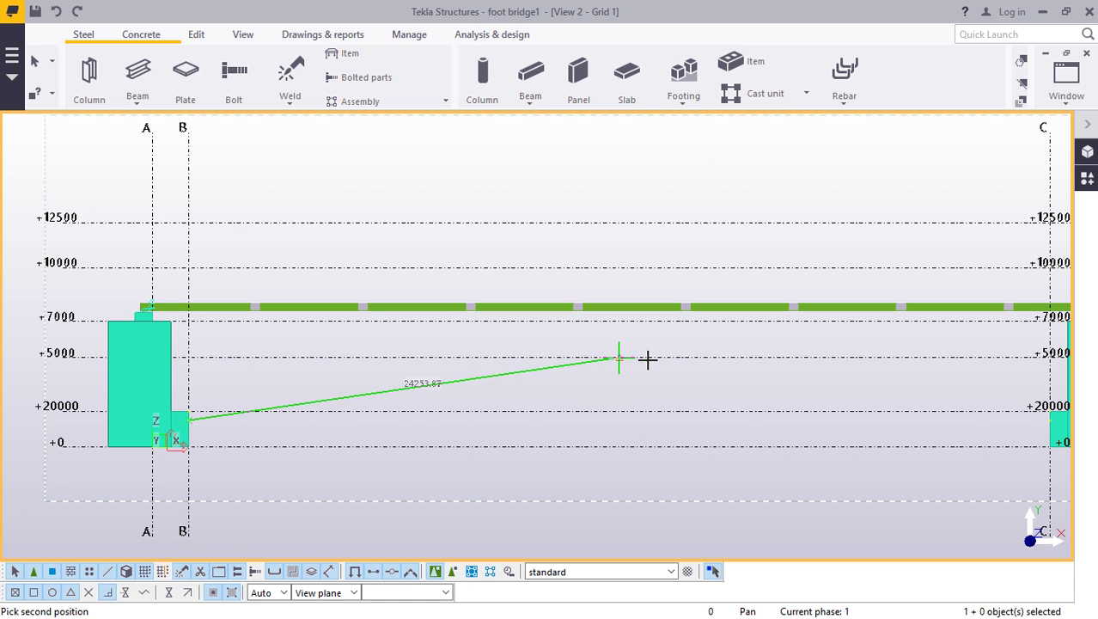
left_click(619, 357)
scroll(385, 326, "down", 3)
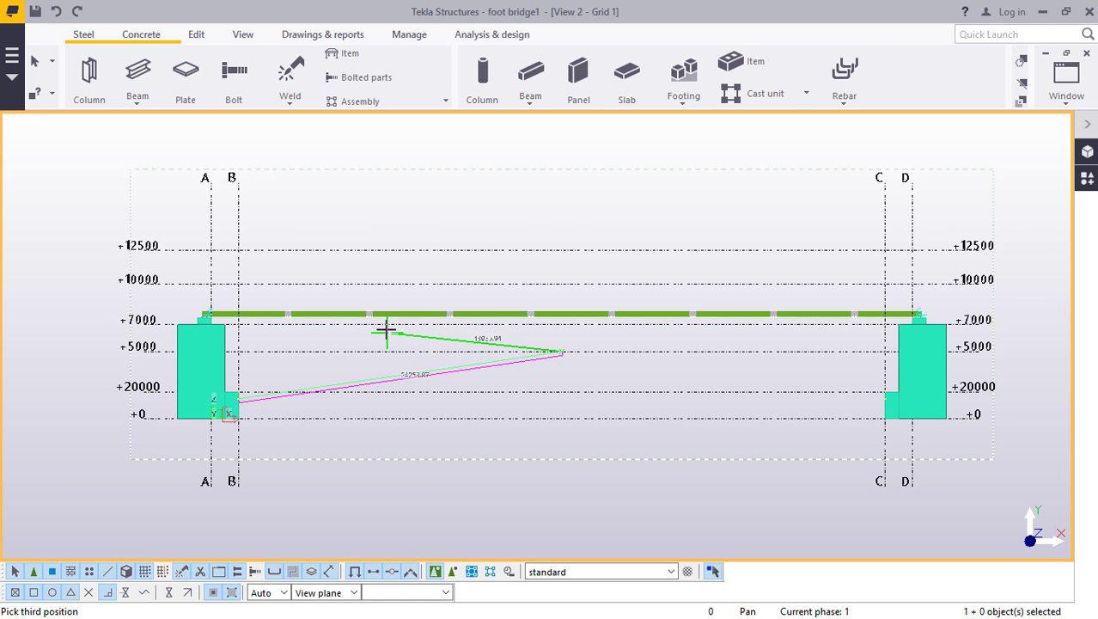
scroll(765, 352, "up", 2)
scroll(802, 392, "up", 8)
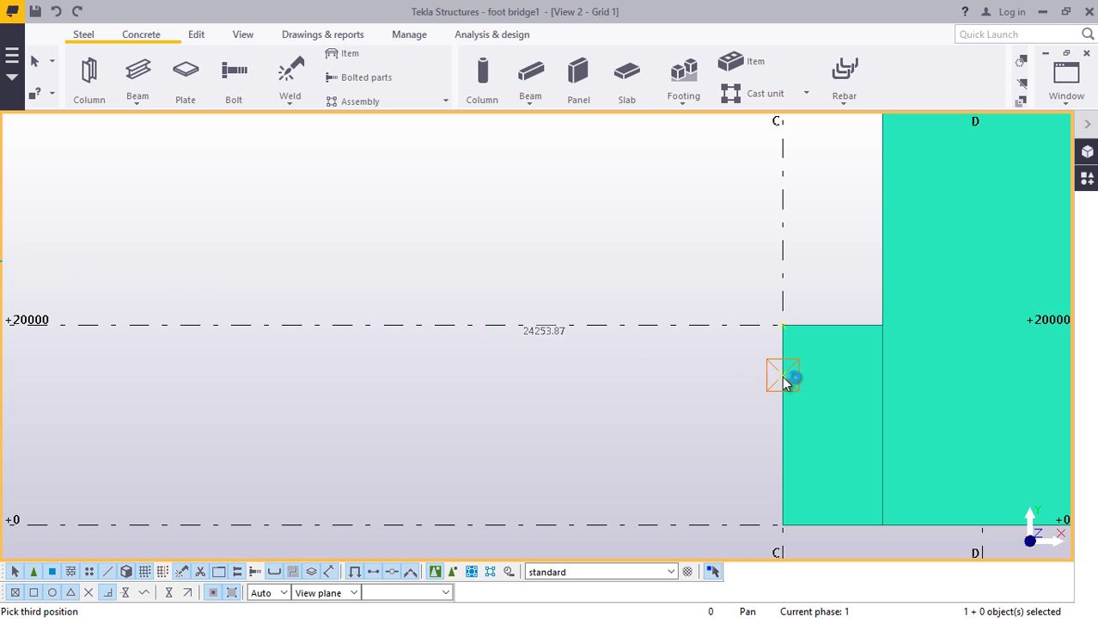
left_click(784, 373)
scroll(740, 380, "down", 1)
scroll(741, 379, "down", 7)
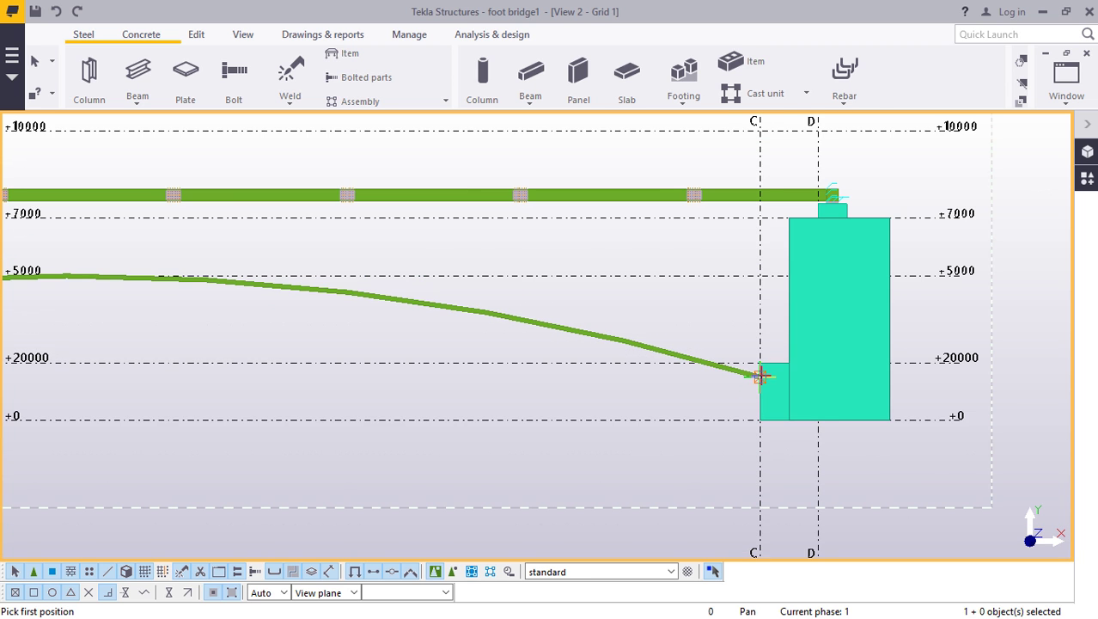
scroll(219, 372, "up", 8)
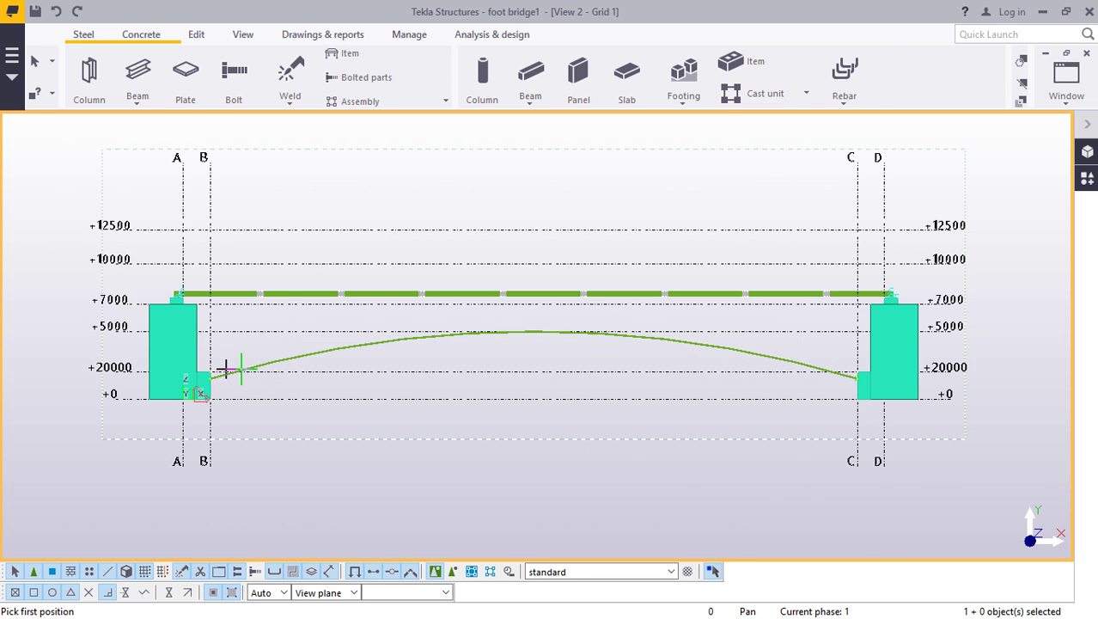
right_click(223, 279)
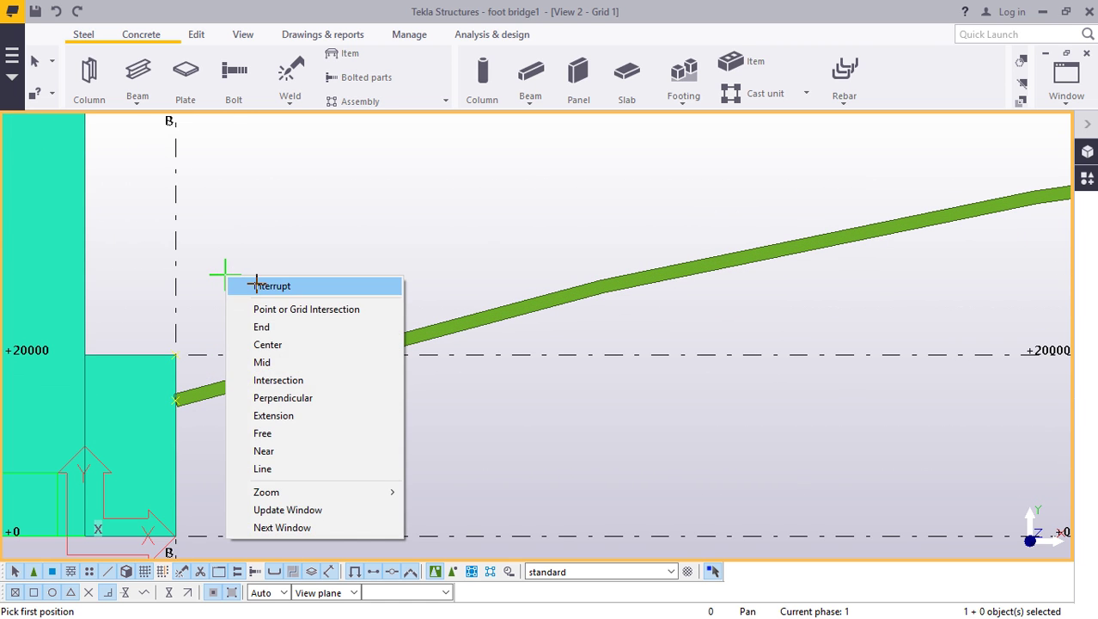
left_click(258, 284)
- Examine the curved beam's segments and kinks along its rise from the A–B footing
scroll(176, 391, "down", 3)
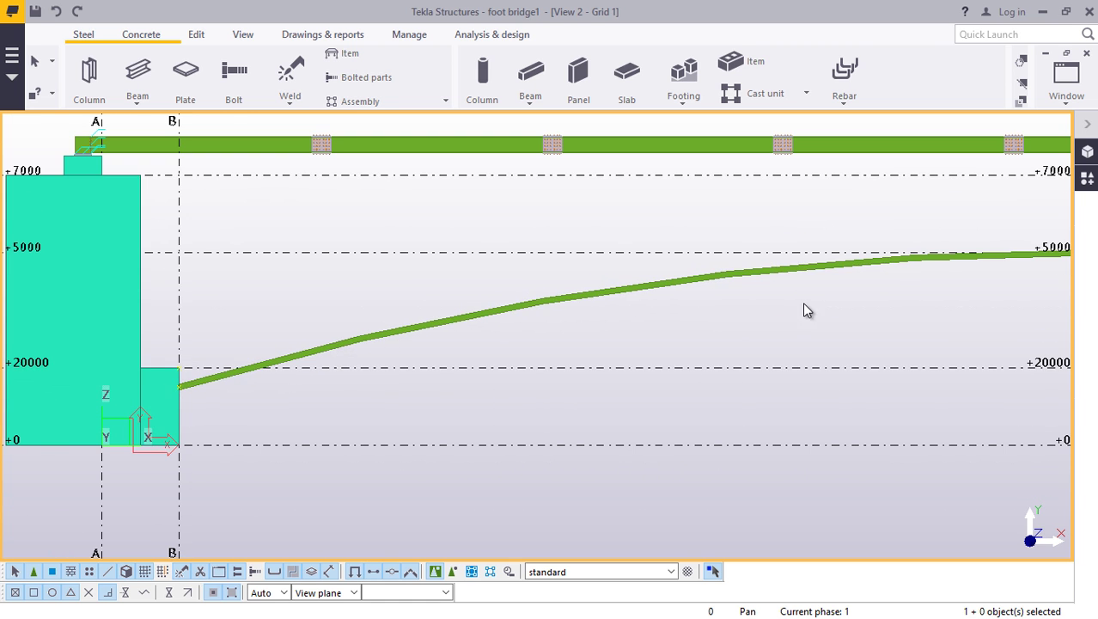
scroll(828, 242, "up", 6)
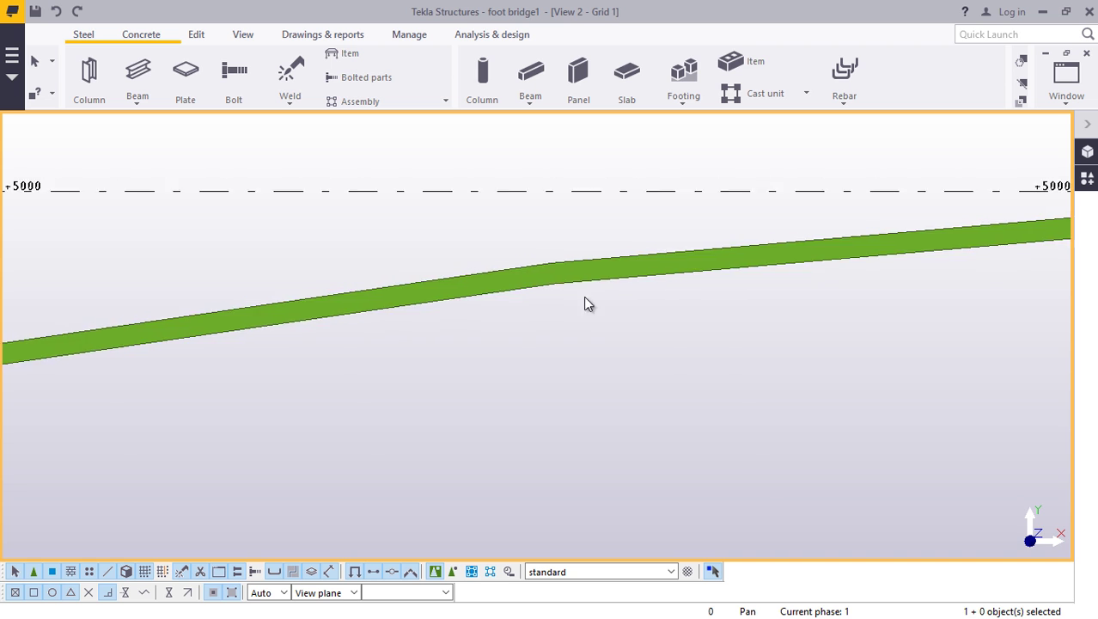
scroll(535, 279, "down", 3)
scroll(640, 277, "up", 5)
scroll(601, 301, "down", 2)
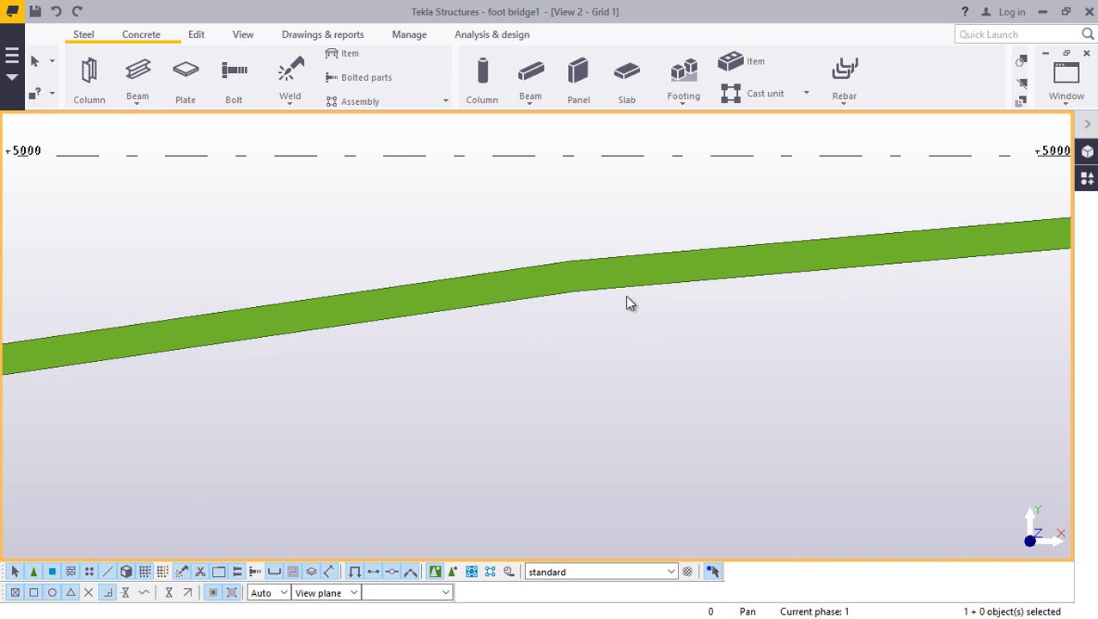
scroll(686, 267, "down", 2)
scroll(203, 340, "up", 4)
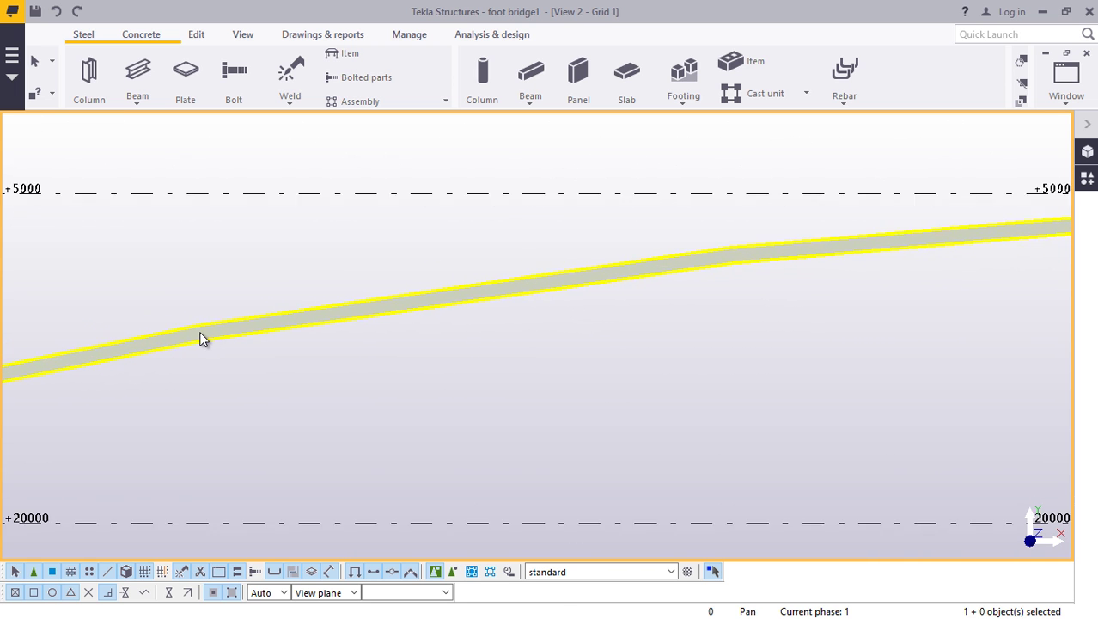
scroll(213, 359, "down", 2)
scroll(217, 367, "down", 2)
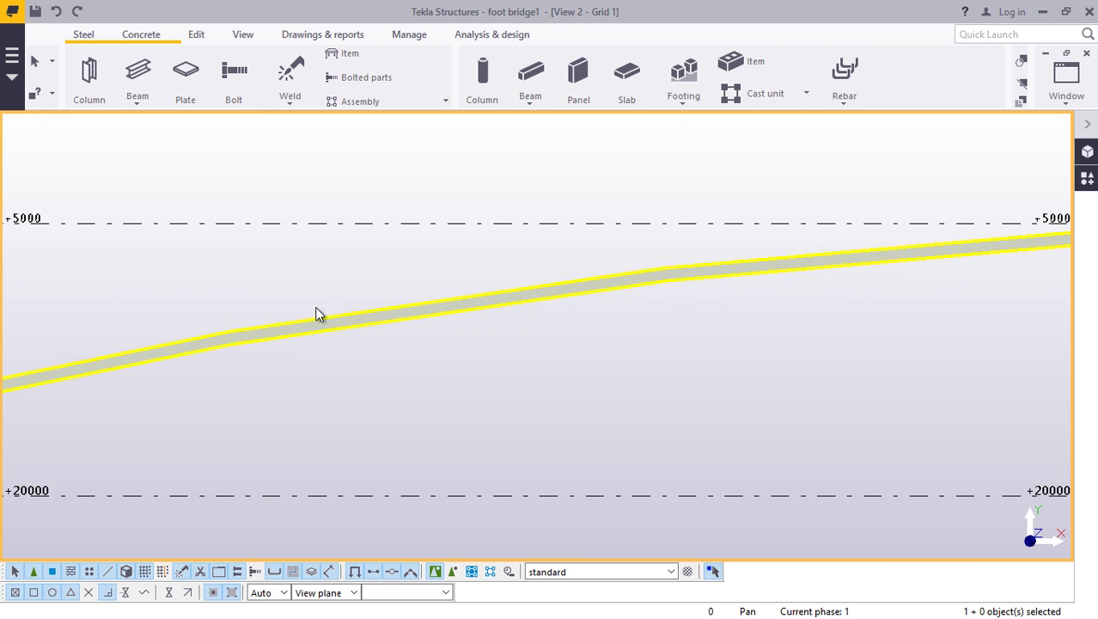
scroll(820, 268, "up", 3)
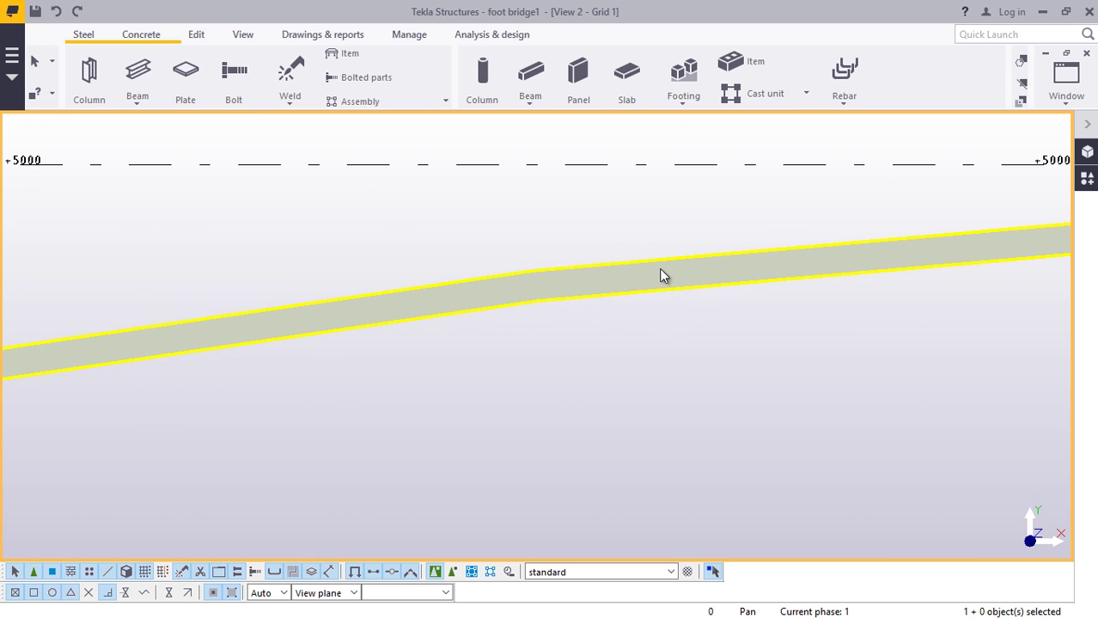
- Set the curved beam's number of segments to 3000 and modify the beam
double_click(550, 287)
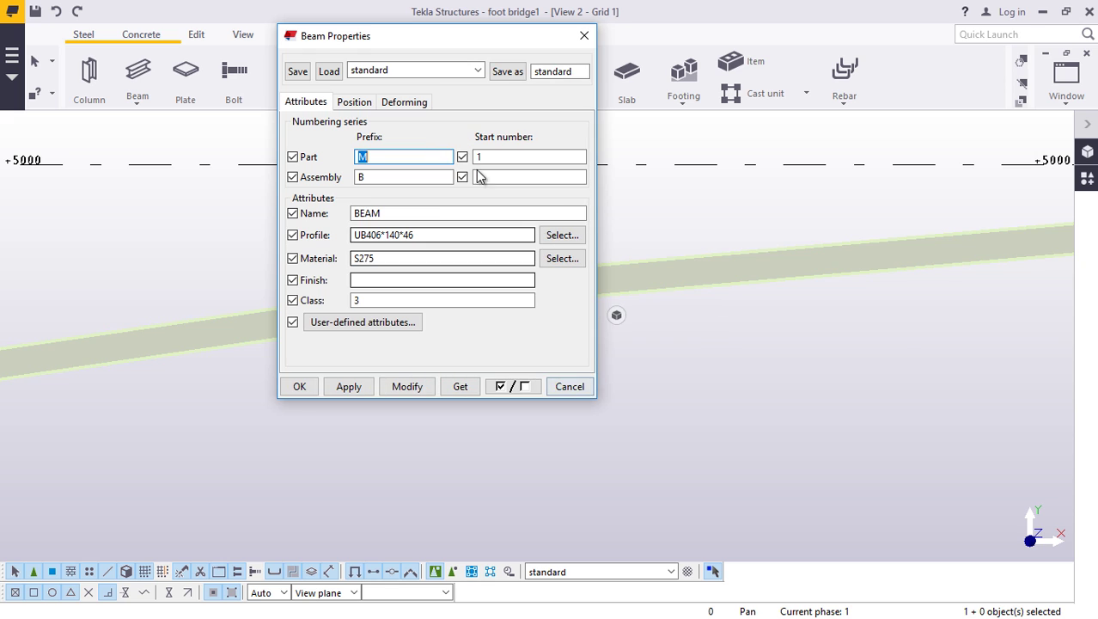
left_click(355, 103)
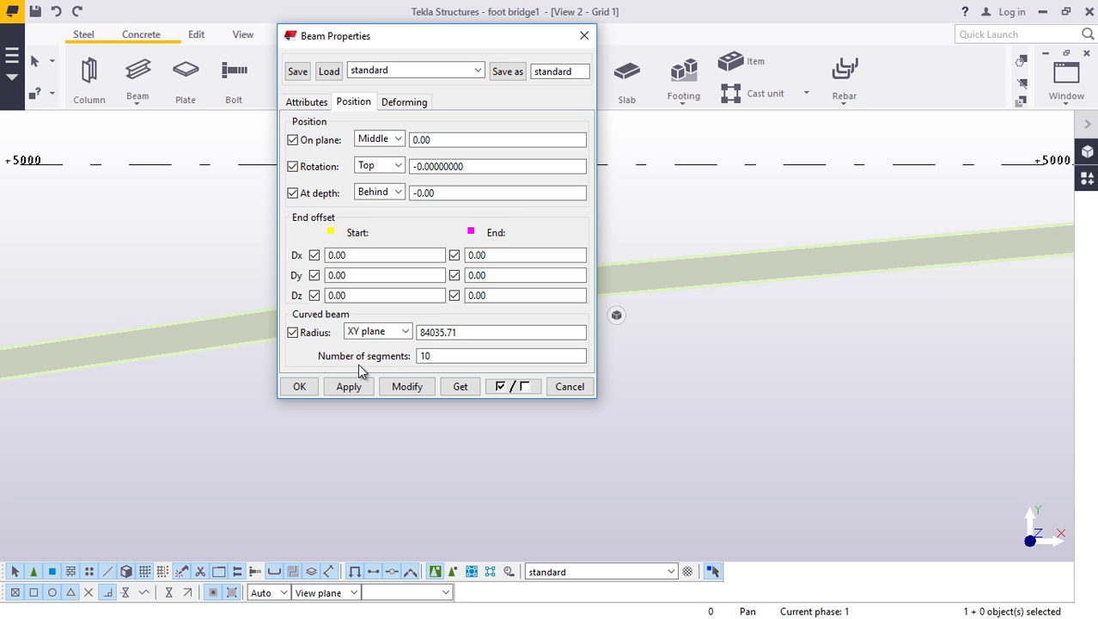
left_click(430, 359)
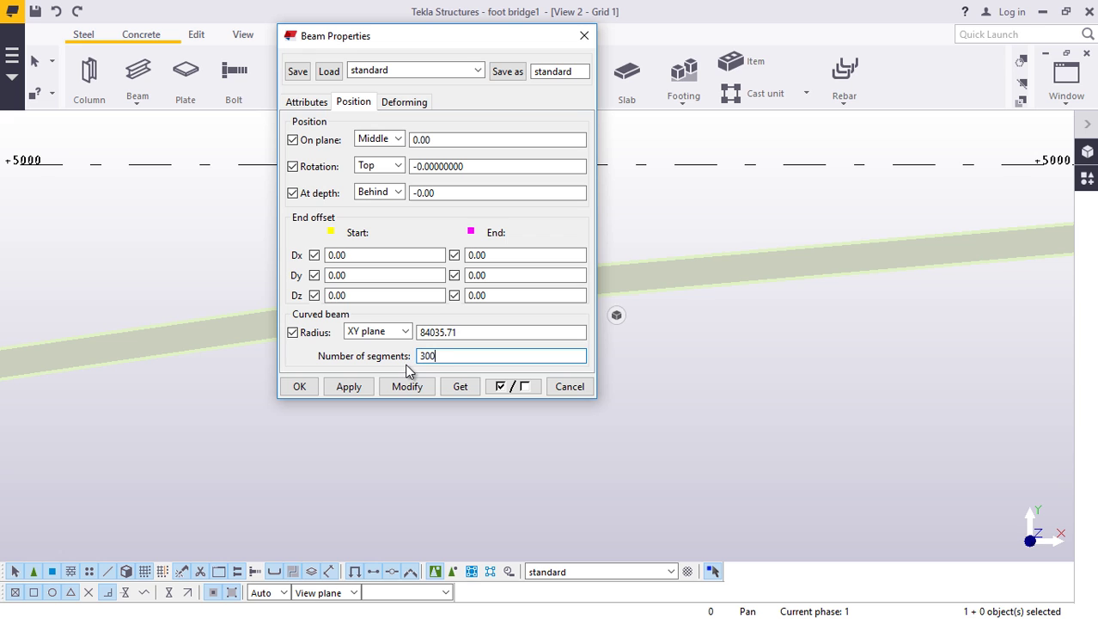
left_click(407, 387)
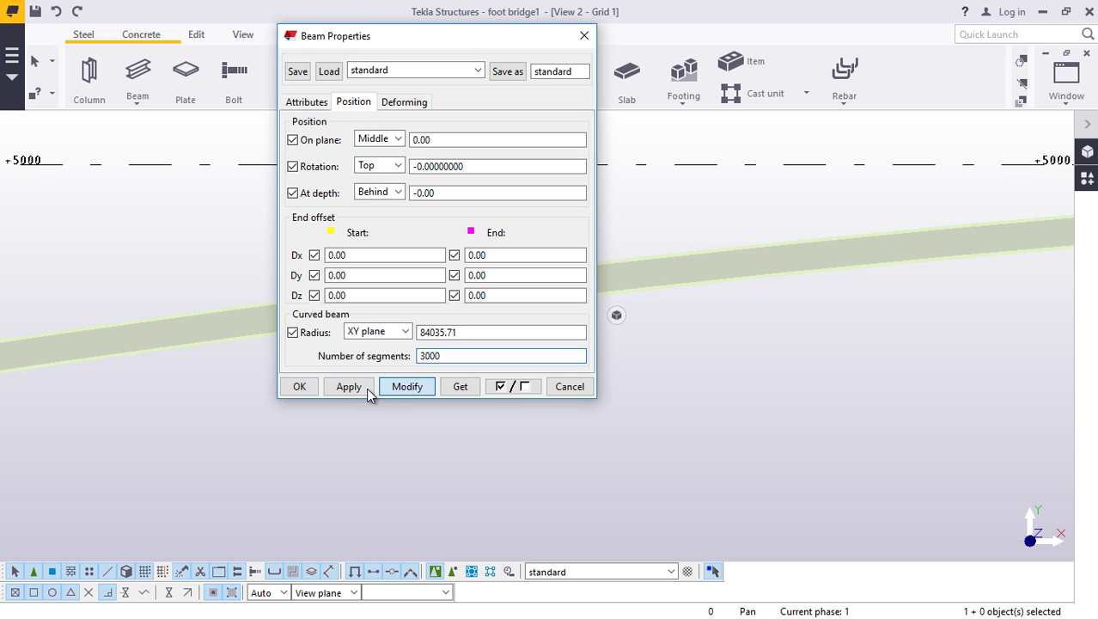
left_click(300, 387)
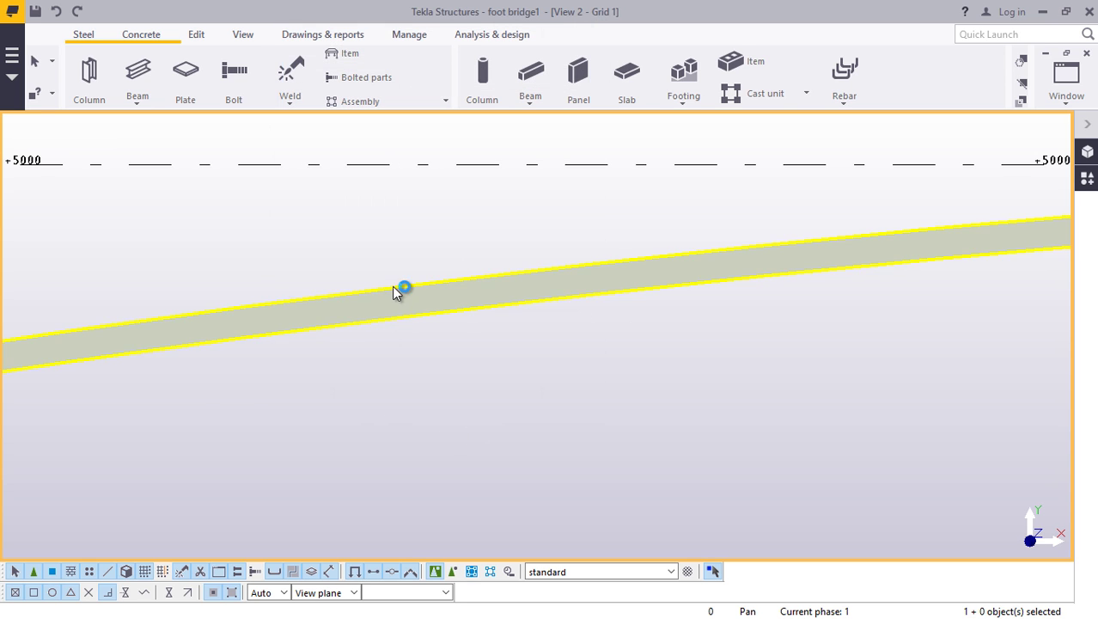
- Inspect the smoothed arch, reopen its position properties and apply 3000 segments again
scroll(414, 385, "down", 5)
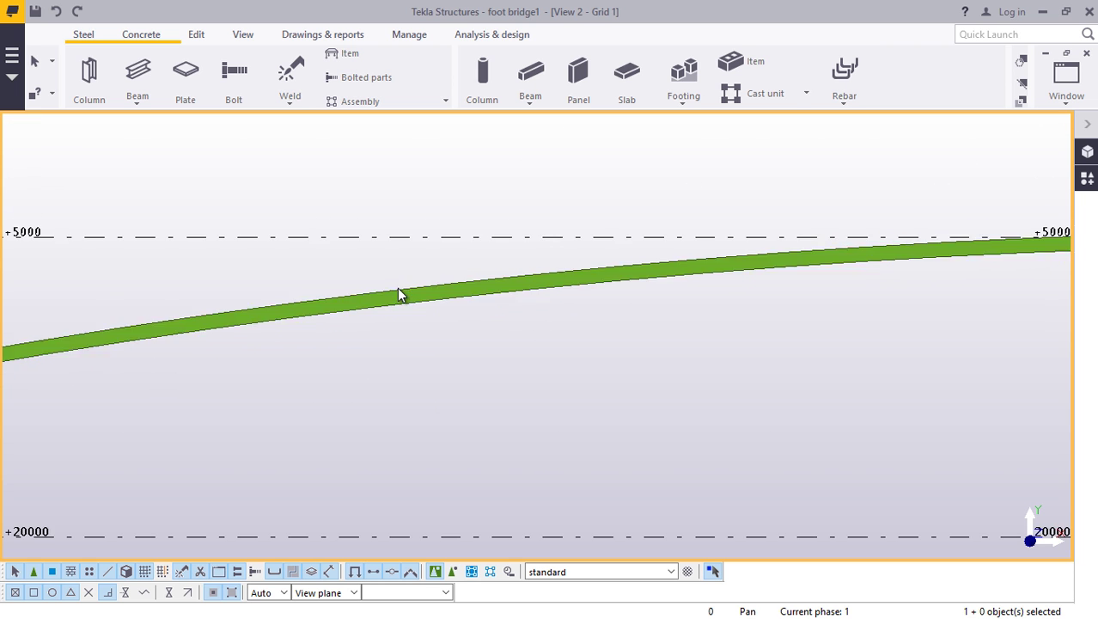
scroll(275, 276, "down", 3)
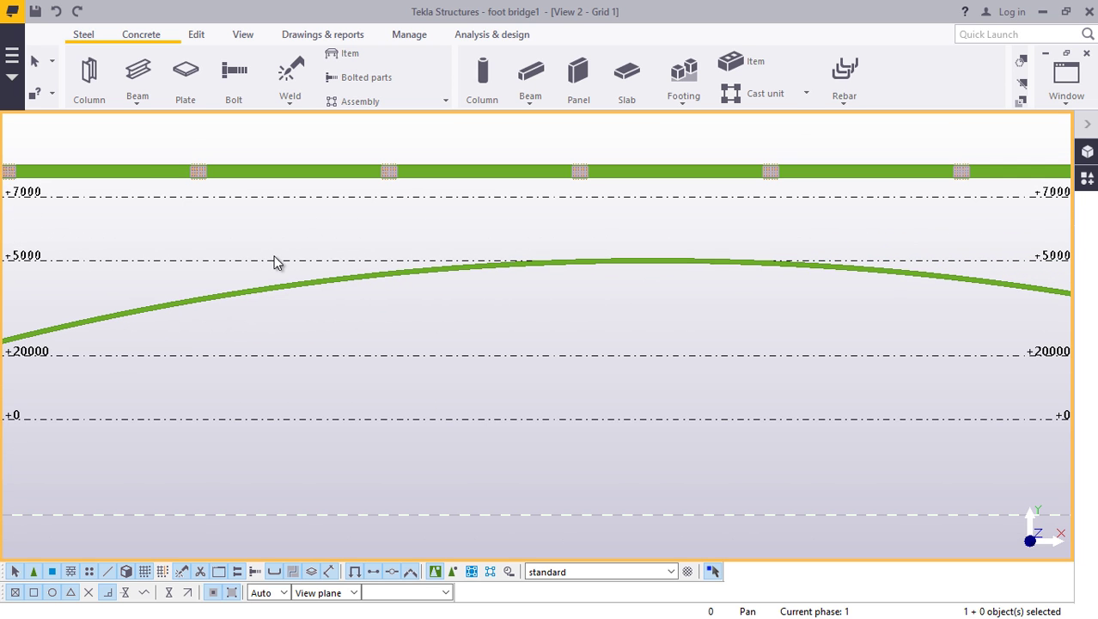
scroll(875, 262, "up", 4)
scroll(963, 279, "up", 4)
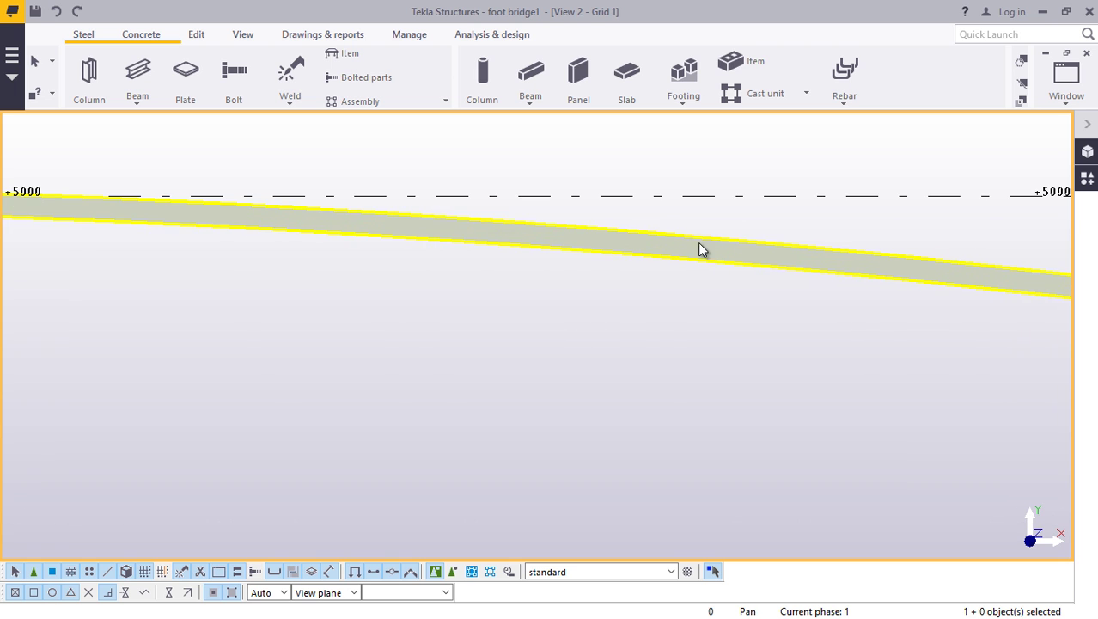
double_click(729, 251)
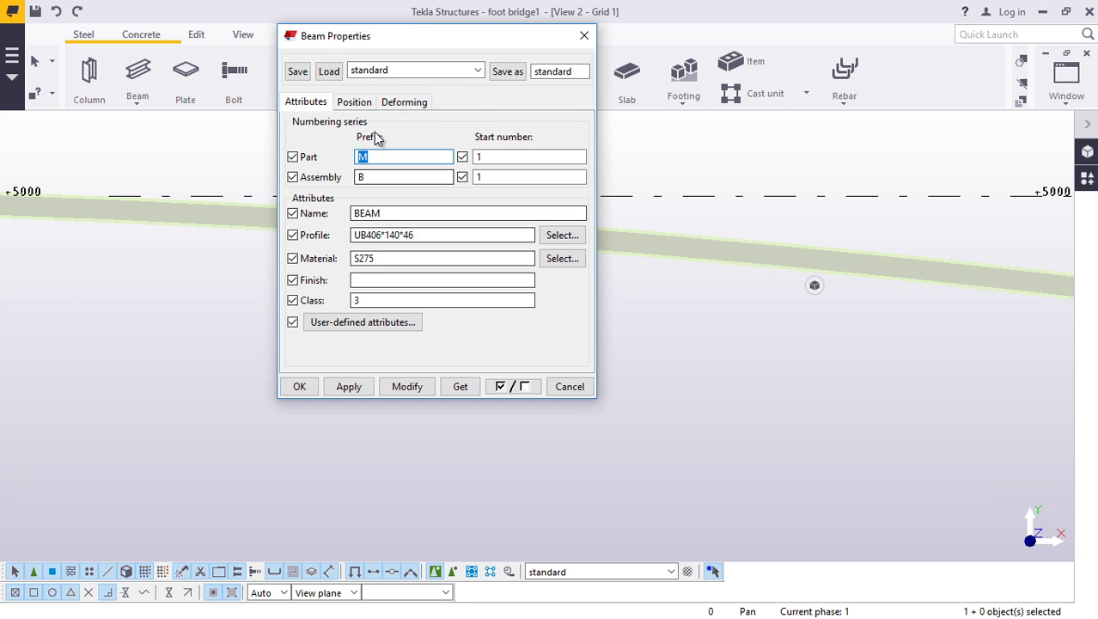
left_click(354, 102)
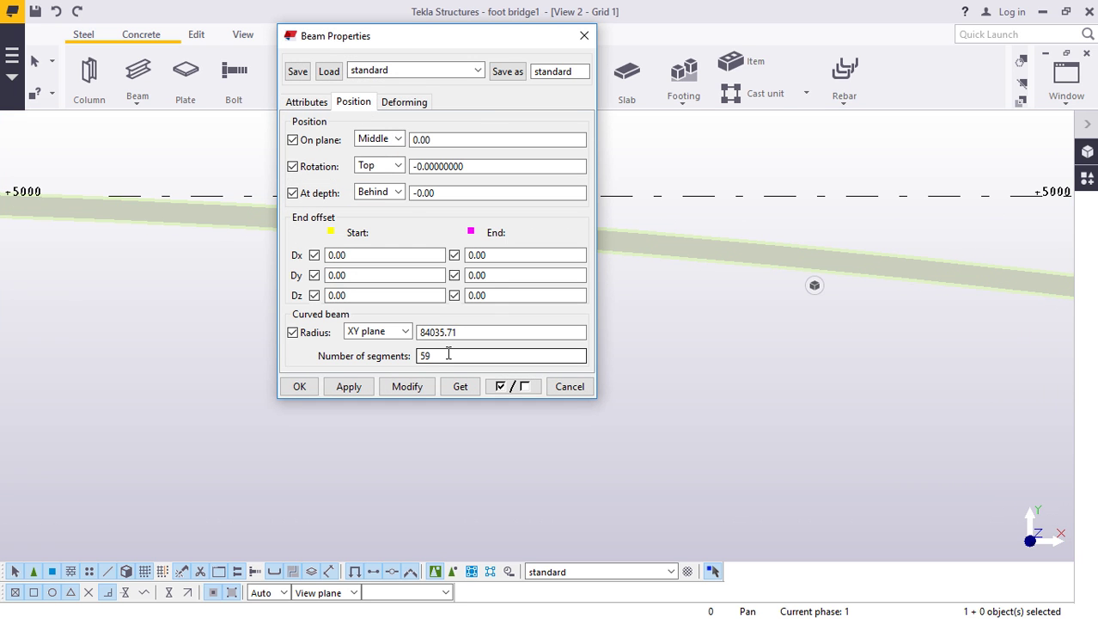
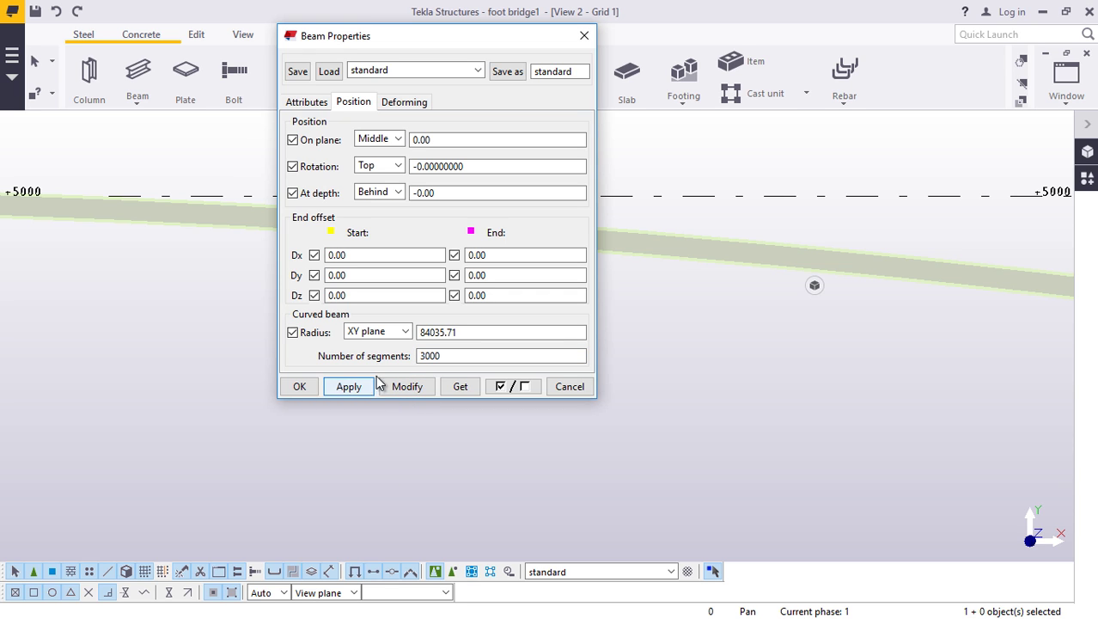
left_click(290, 387)
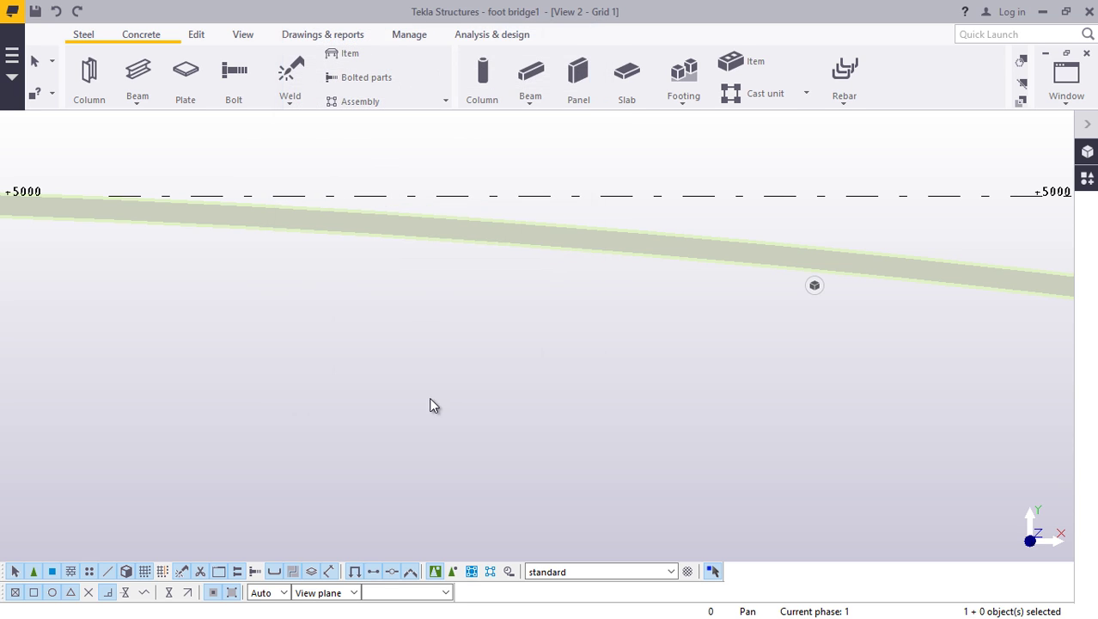
- Check the number of segments in the curved beam's properties and close them without changes
double_click(494, 242)
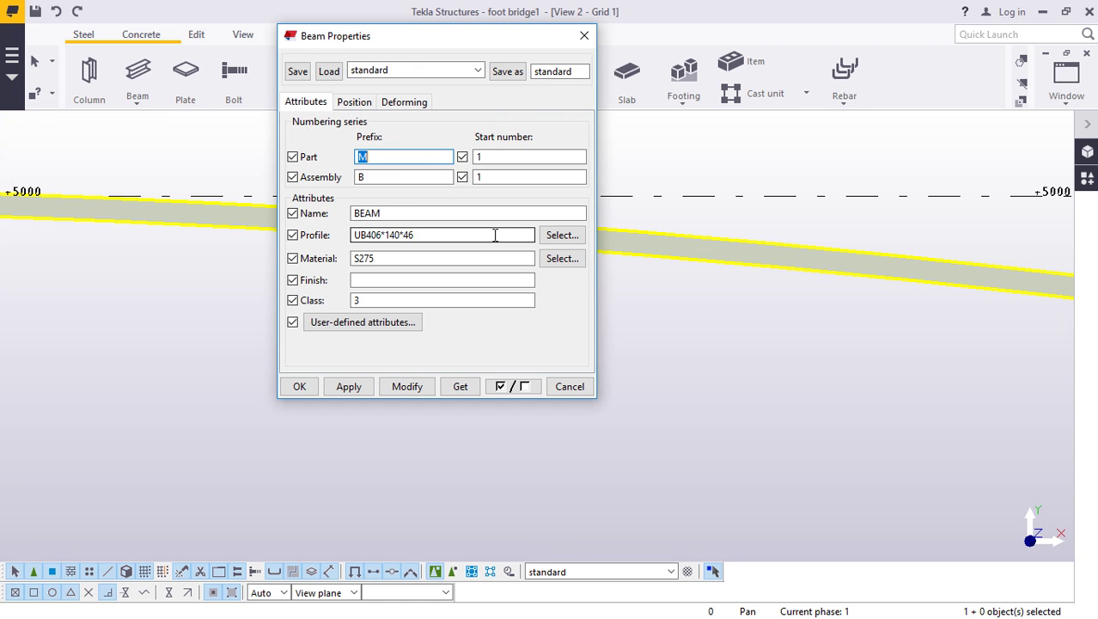
left_click(364, 102)
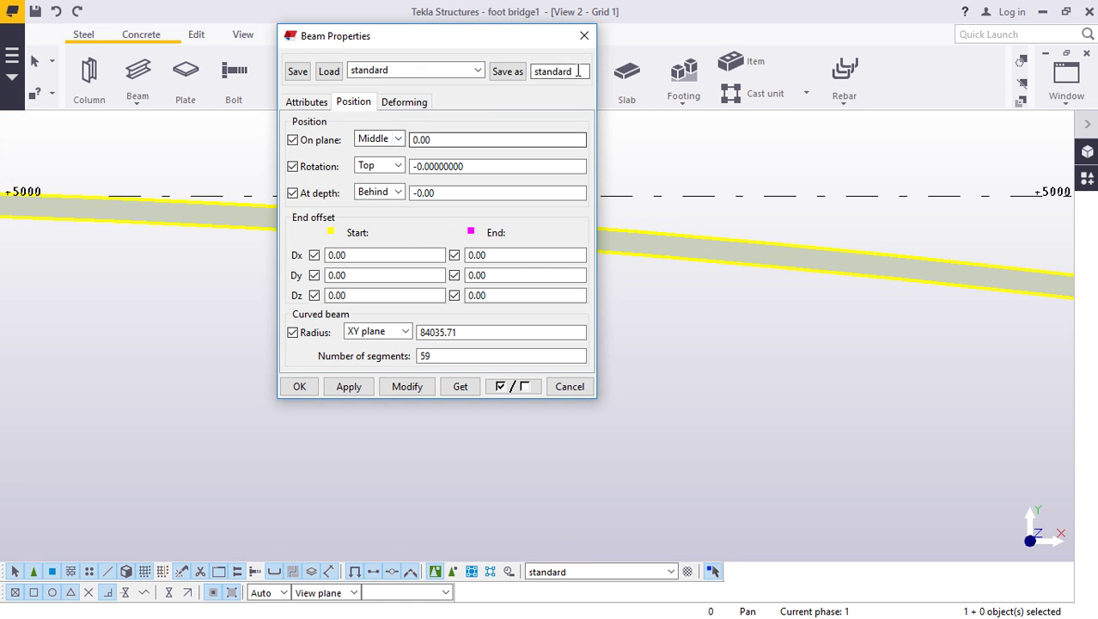
left_click(583, 37)
left_click(500, 353)
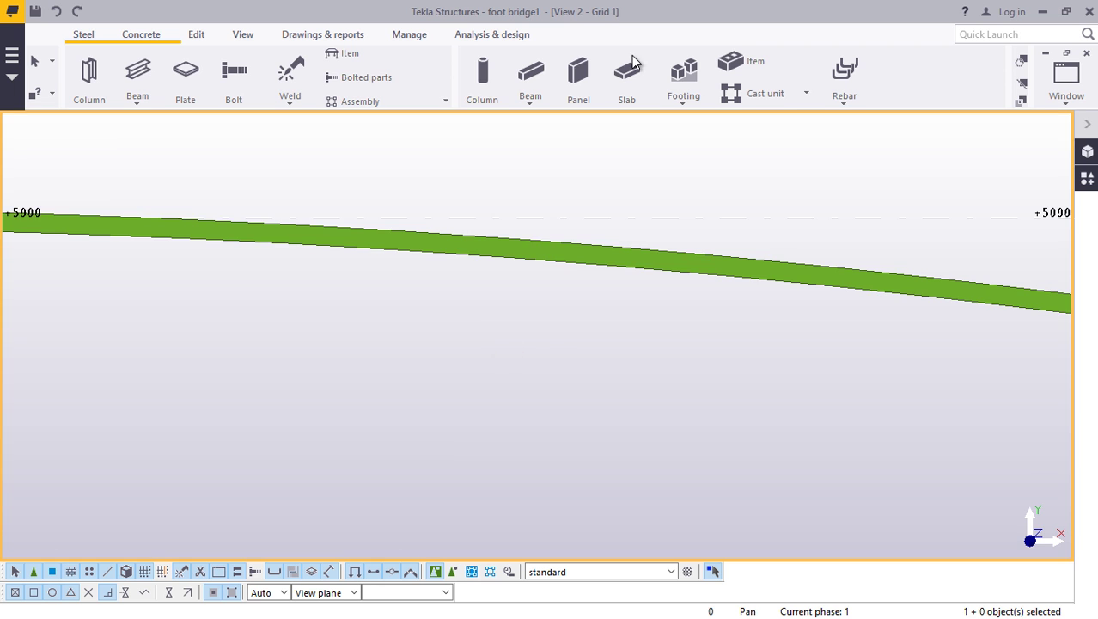
- Switch to the 3D view and examine the curved beam's end at the C–D footing's low step
left_click(243, 36)
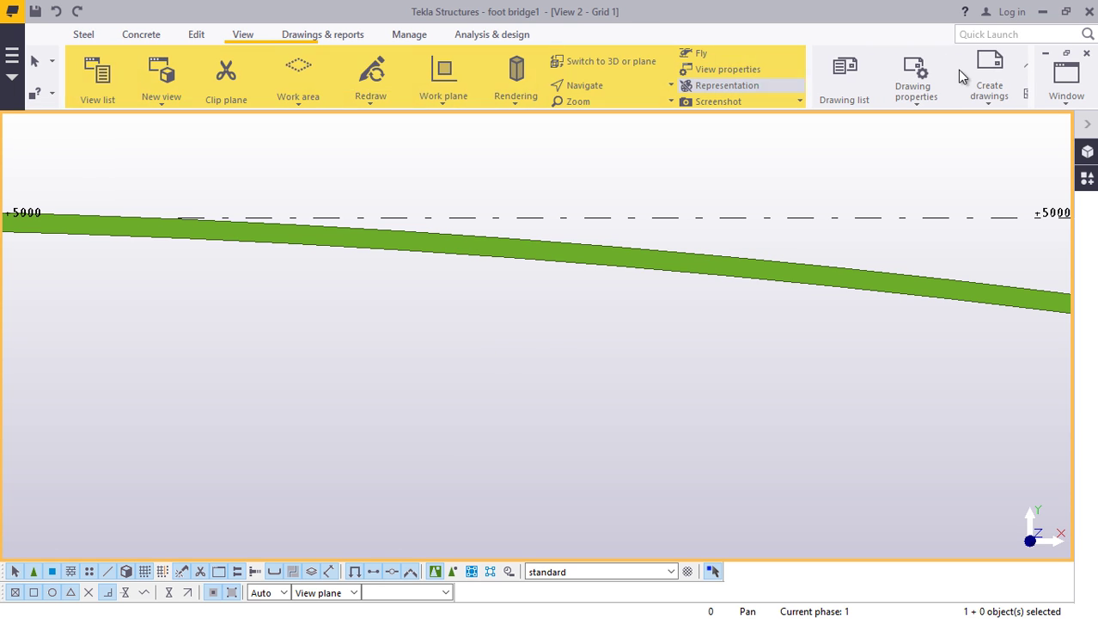
left_click(1067, 106)
left_click(1020, 194)
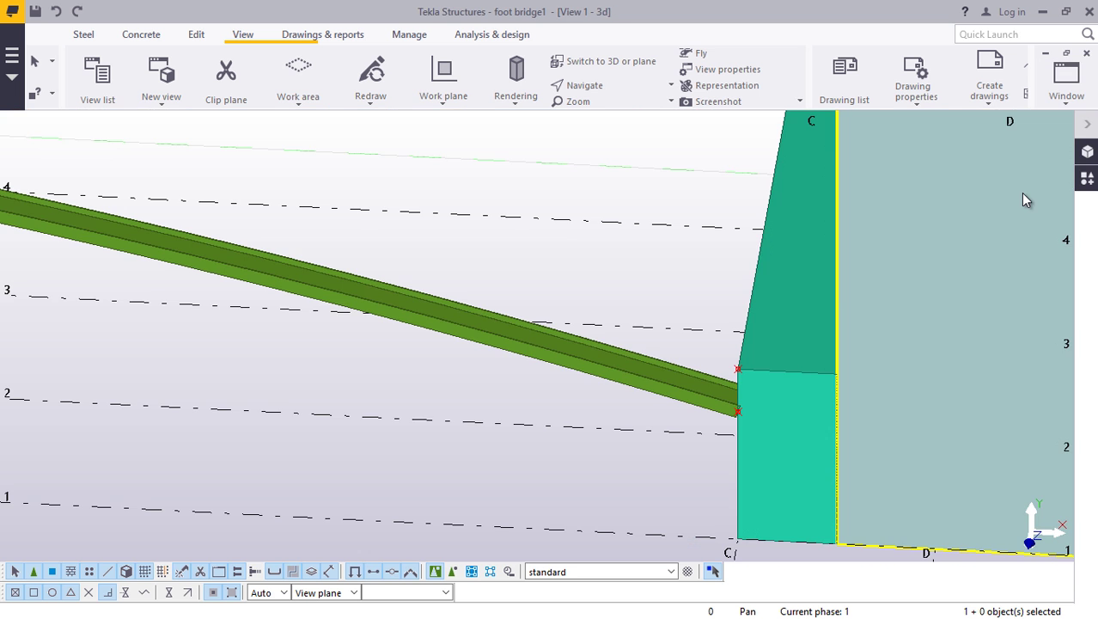
scroll(657, 283, "down", 3)
scroll(702, 361, "up", 6)
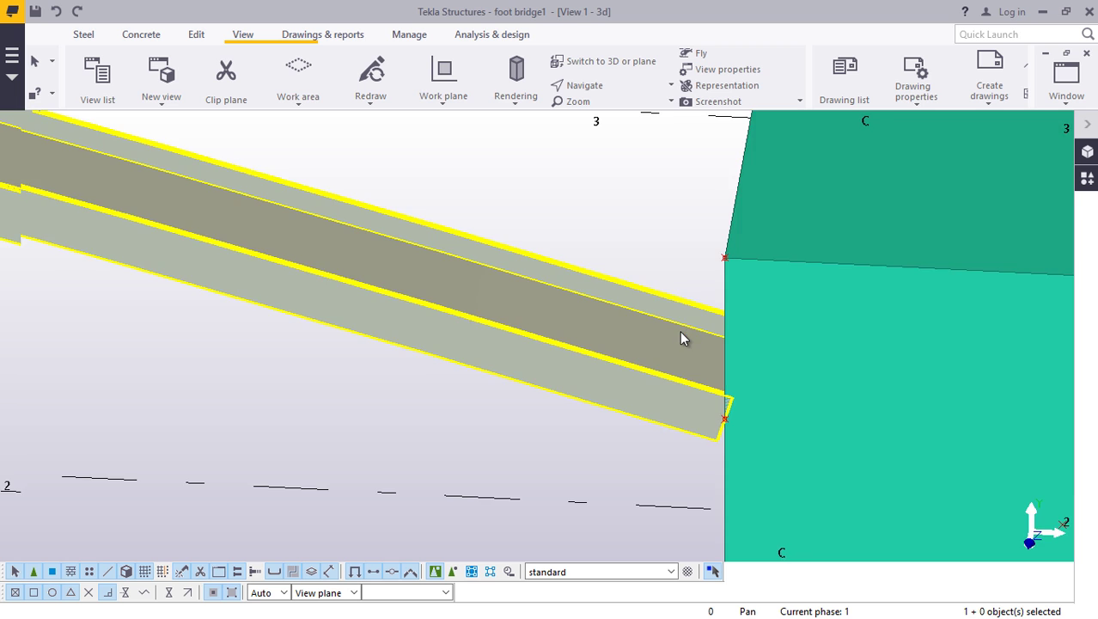
- Set the curved beam's rotation to Front in its position properties, modify the beam and close the properties
scroll(680, 330, "up", 1)
left_click(606, 87)
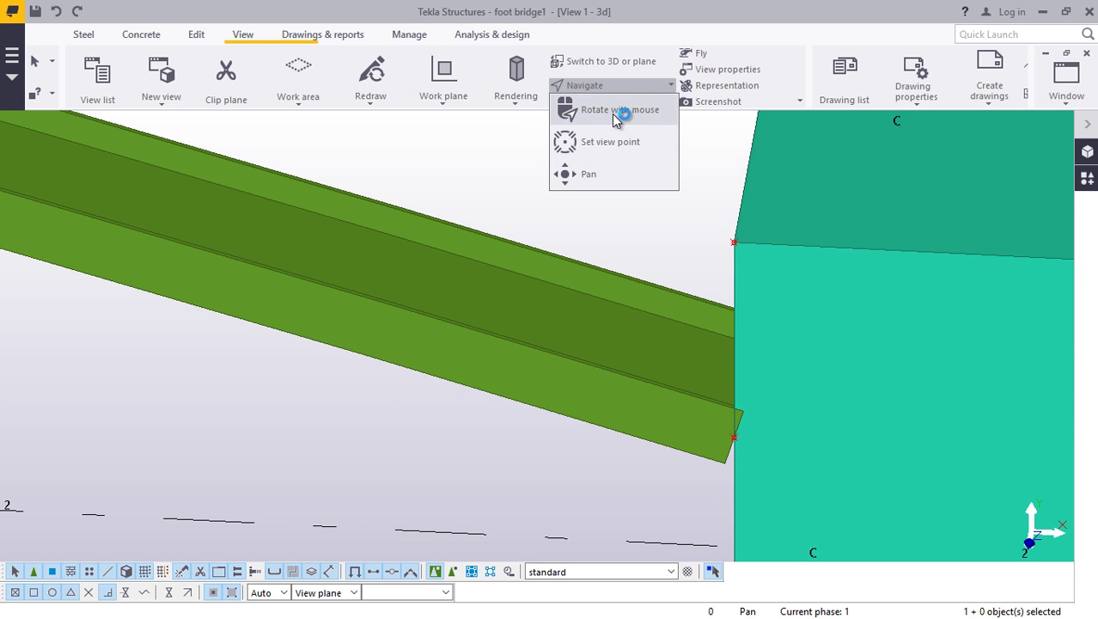
left_click(620, 110)
left_click_drag(540, 290, 801, 252)
middle_click_drag(611, 321, 583, 314)
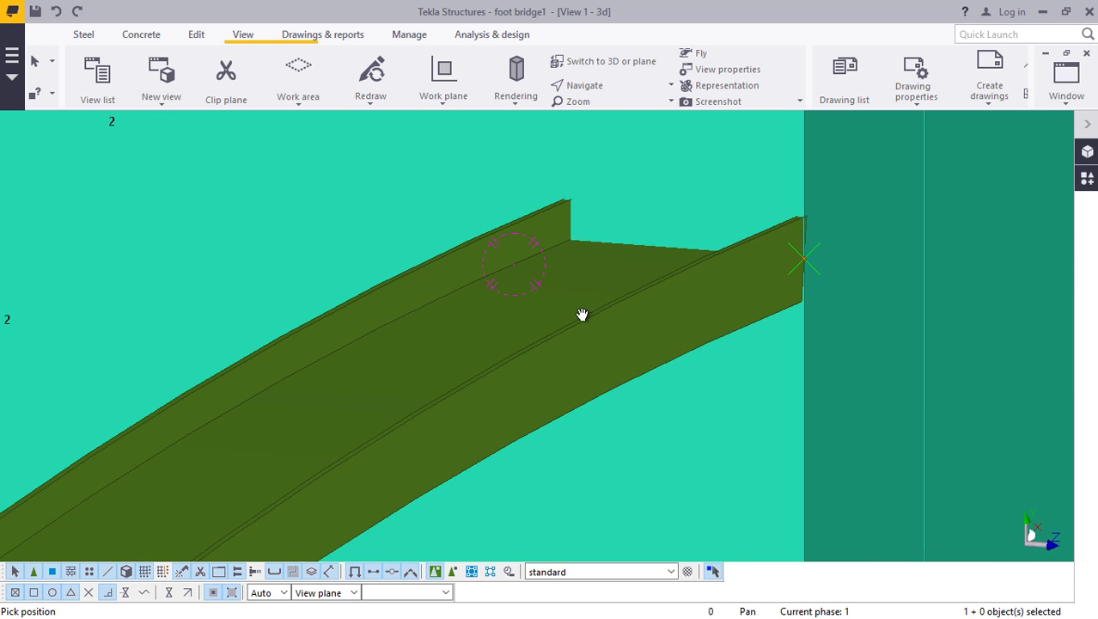
right_click(576, 305)
left_click(600, 312)
double_click(576, 302)
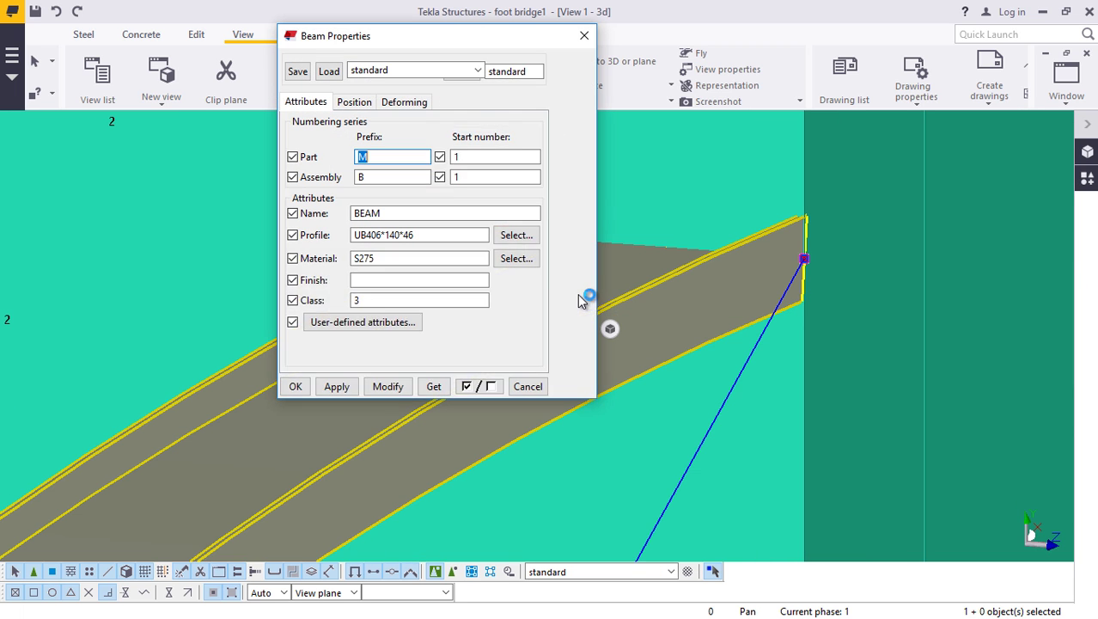
left_click_drag(386, 47, 255, 52)
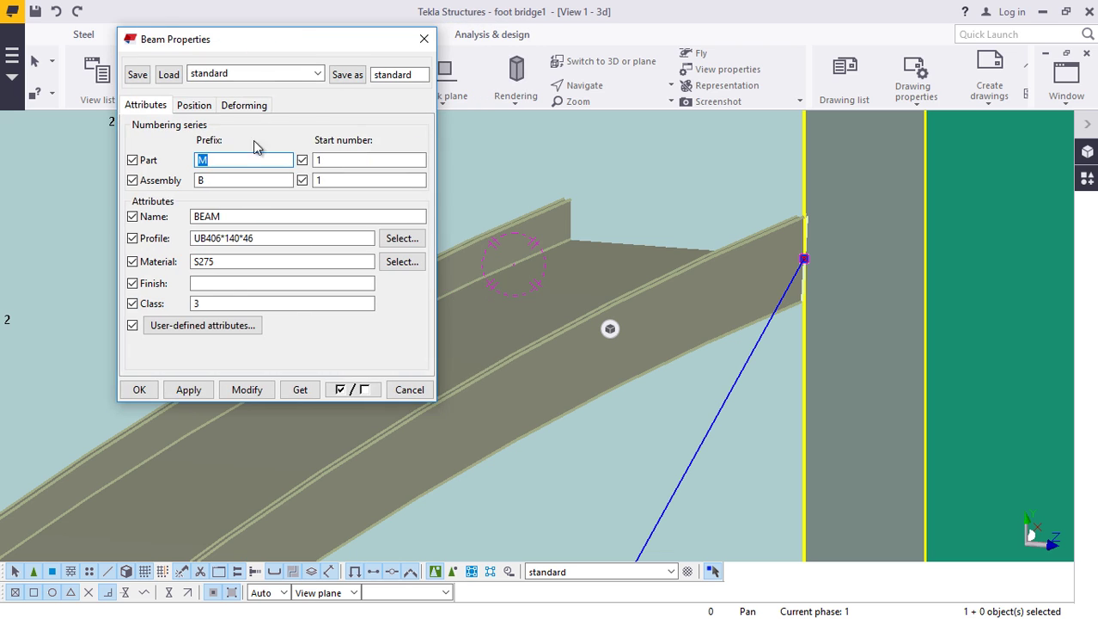
left_click(194, 105)
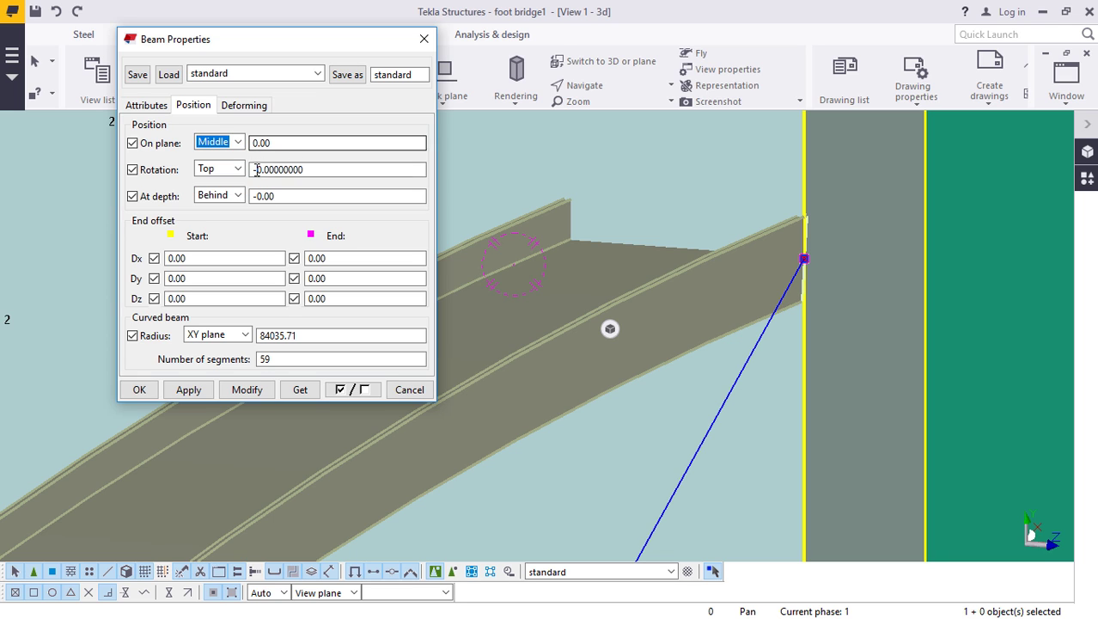
left_click(240, 170)
left_click(229, 188)
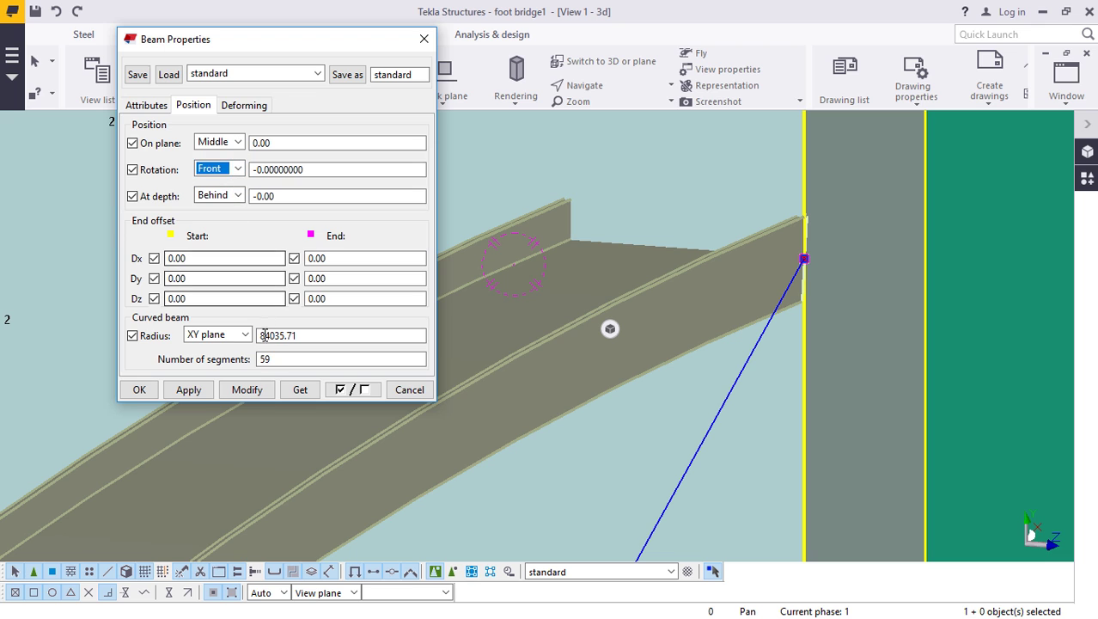
left_click(249, 391)
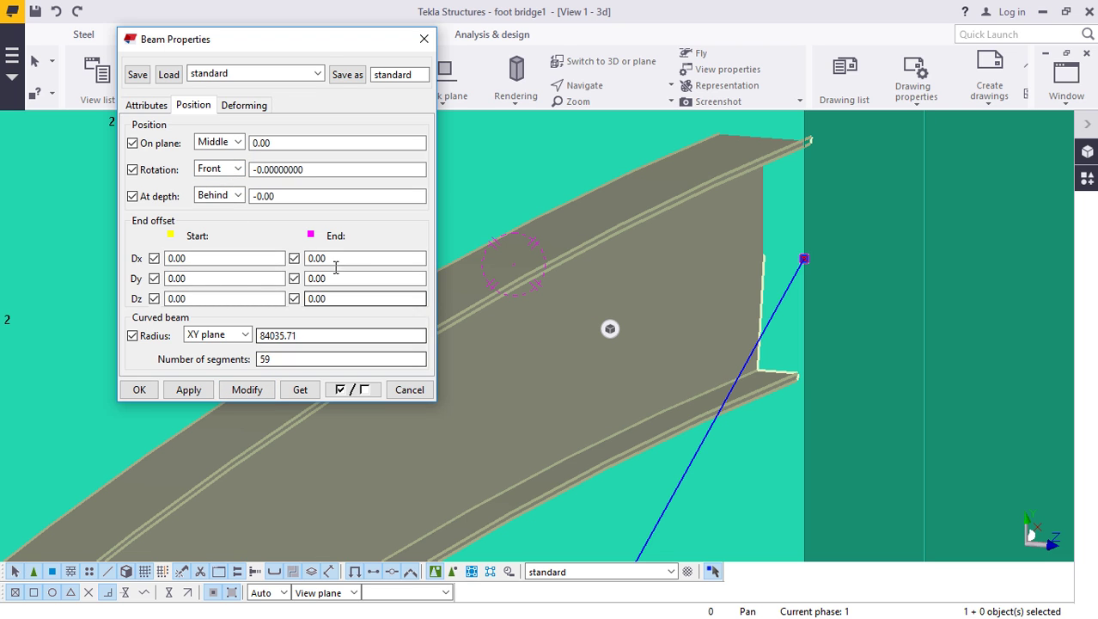
left_click(153, 393)
- Examine the rotated curved beam's end at the C–D footing's low step and its overall arch shape
scroll(612, 338, "down", 5)
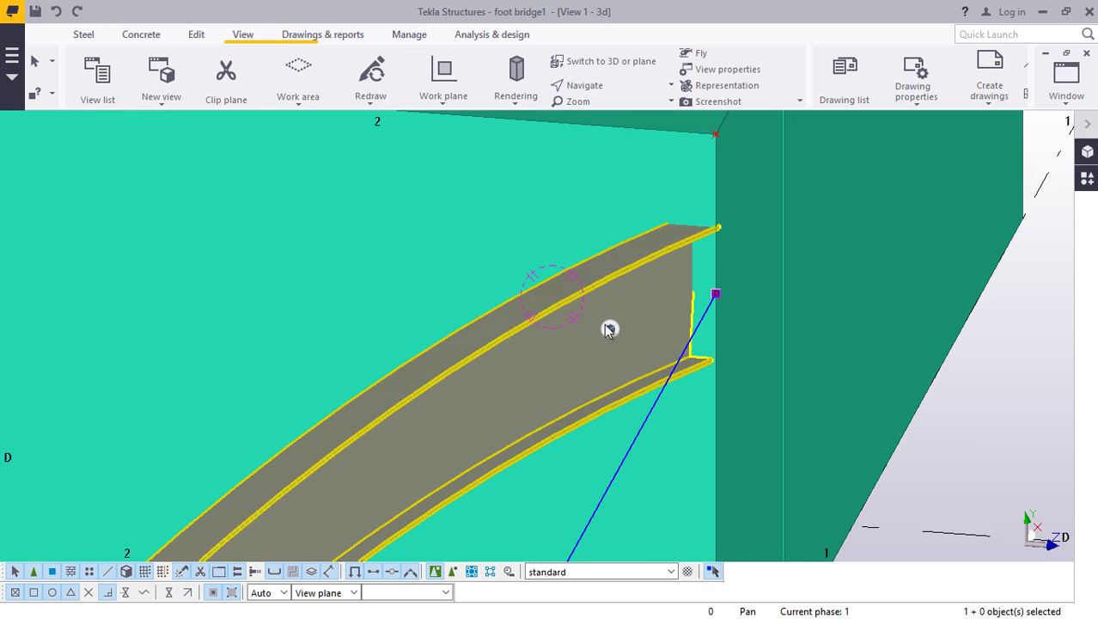
left_click(607, 90)
left_click(602, 110)
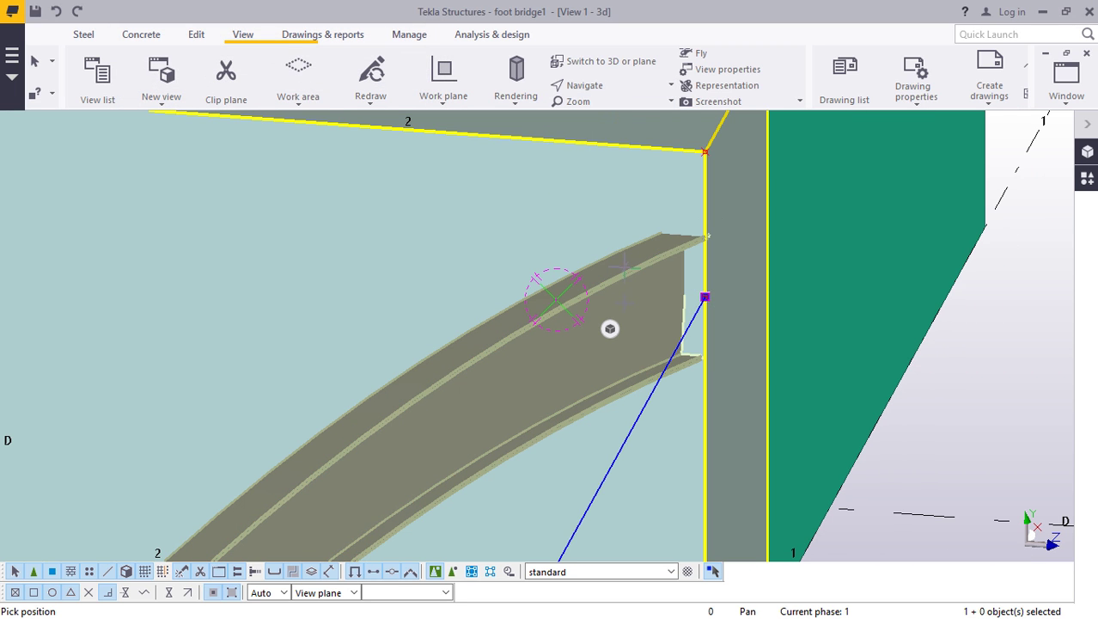
mouse_move(630, 311)
left_mouse_down()
mouse_move(454, 282)
mouse_move(261, 319)
left_mouse_up()
scroll(692, 378, "down", 5)
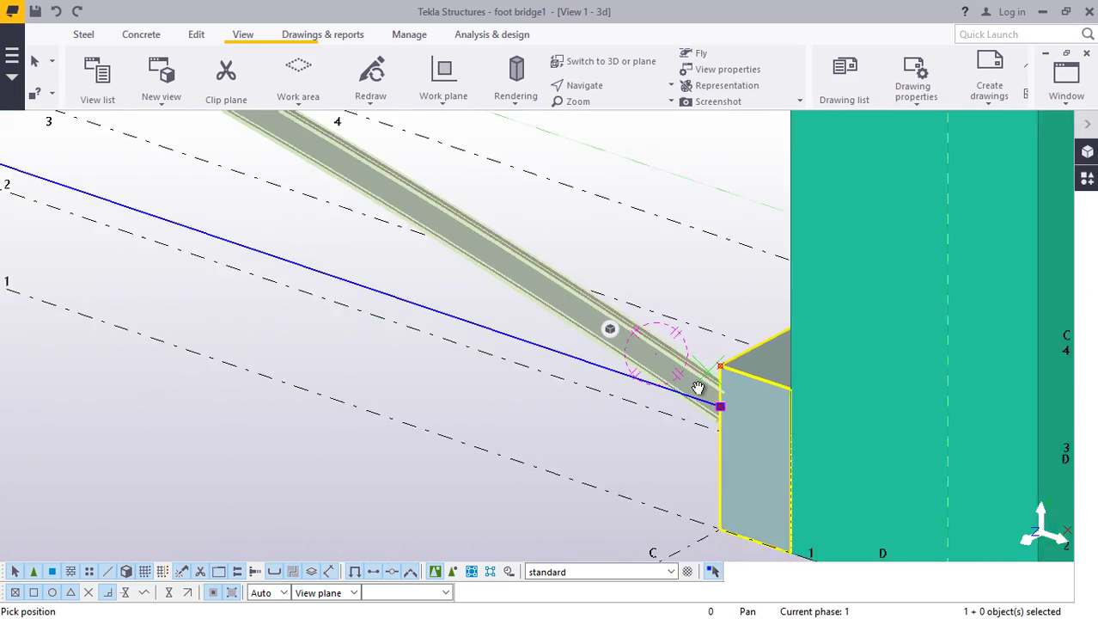
scroll(702, 386, "down", 5)
- Examine how the curved beam's other end meets the low step of the A–B footing from several angles
scroll(223, 216, "up", 8)
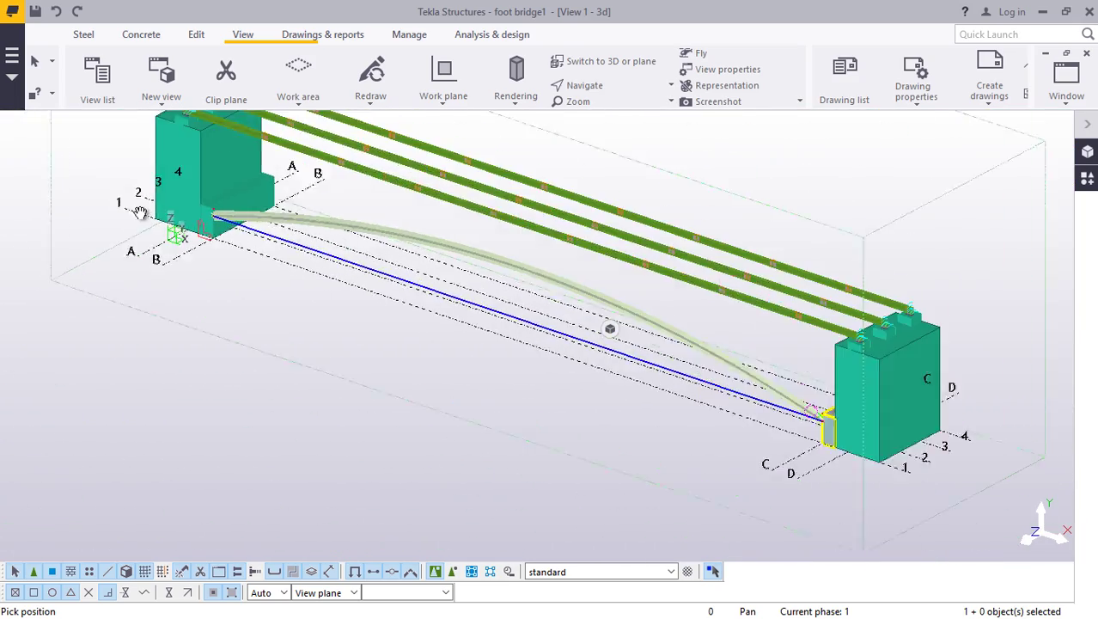
scroll(224, 216, "up", 10)
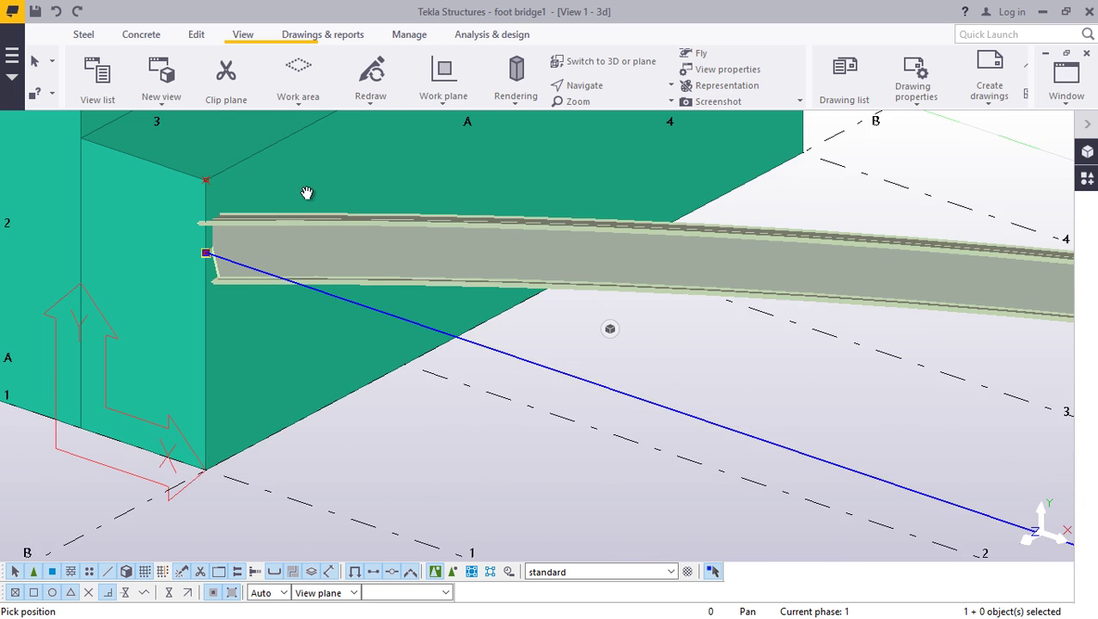
right_click(889, 194)
left_click(934, 205)
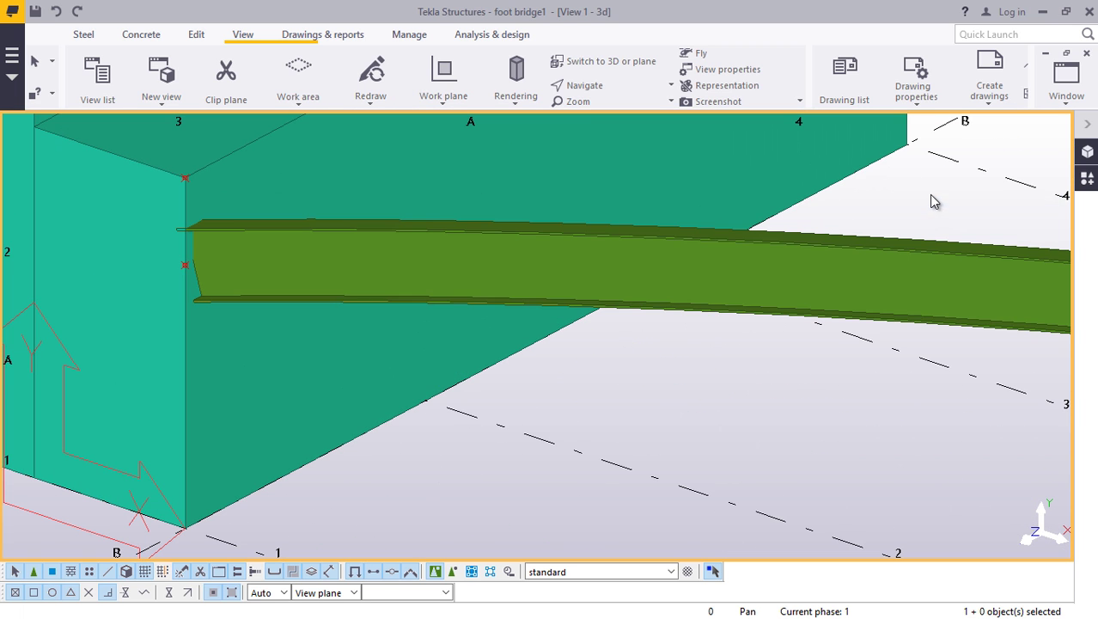
scroll(260, 247, "up", 2)
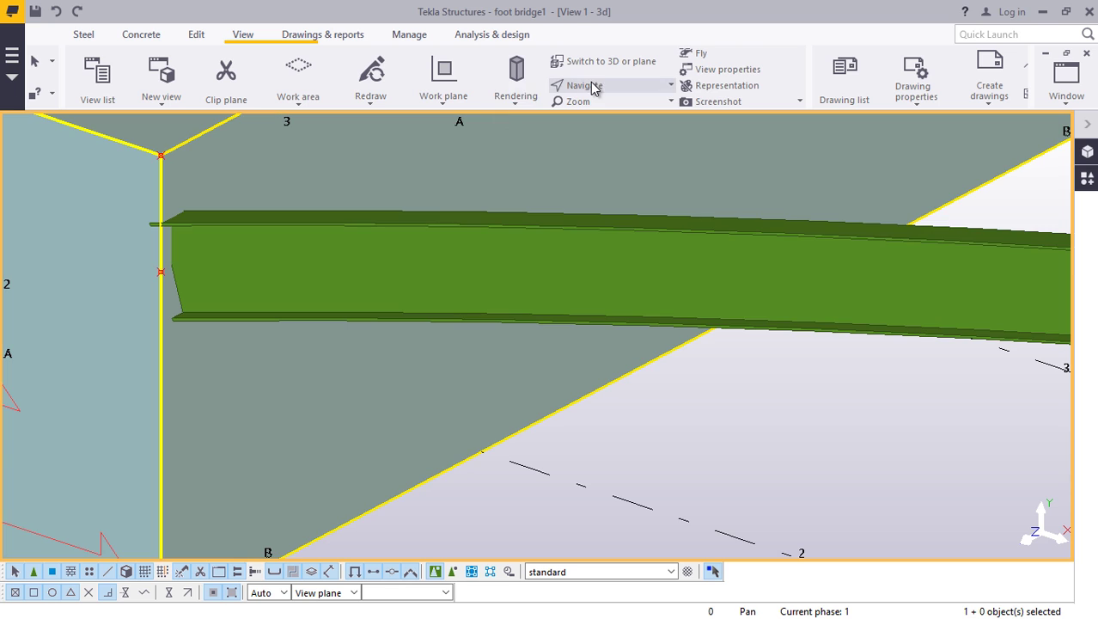
left_click(590, 85)
left_click(600, 109)
left_click_drag(477, 253, 353, 283)
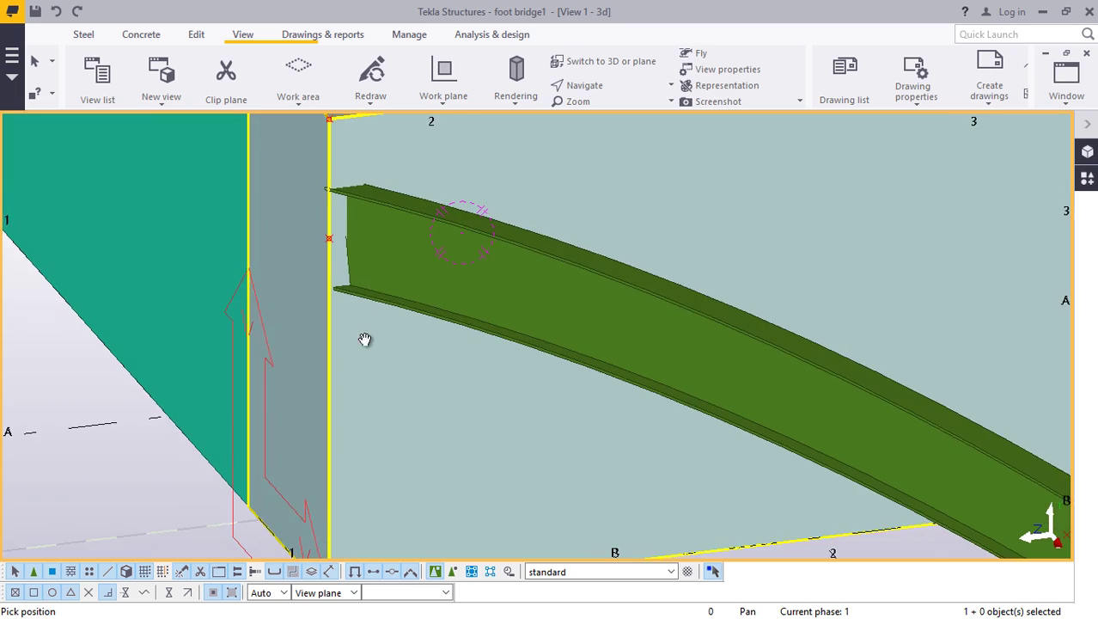
scroll(388, 357, "down", 6)
scroll(399, 365, "down", 3)
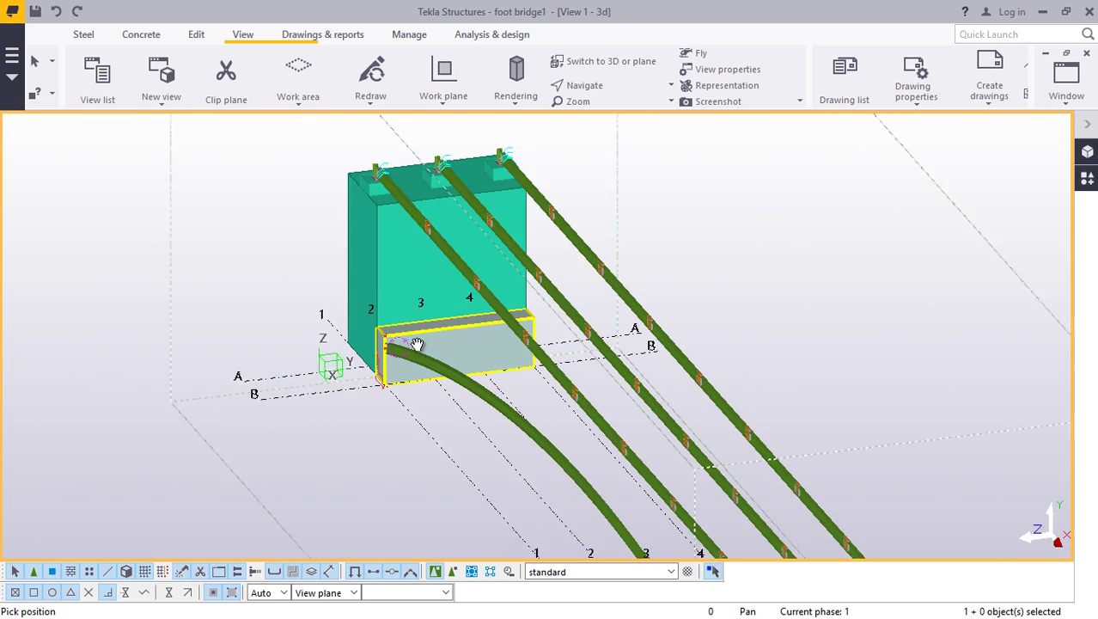
- Place two points on the first pedestal's lower front edge atop the A–B footing: at its outer corner and its midpoint
scroll(372, 181, "up", 8)
scroll(378, 215, "up", 5)
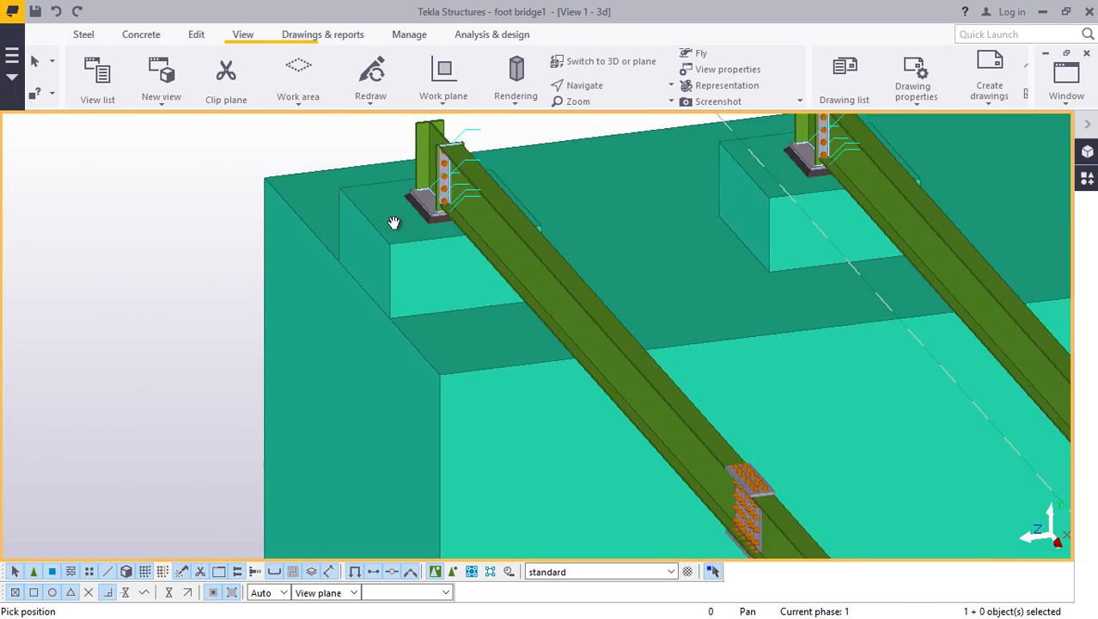
right_click(398, 227)
left_click(420, 238)
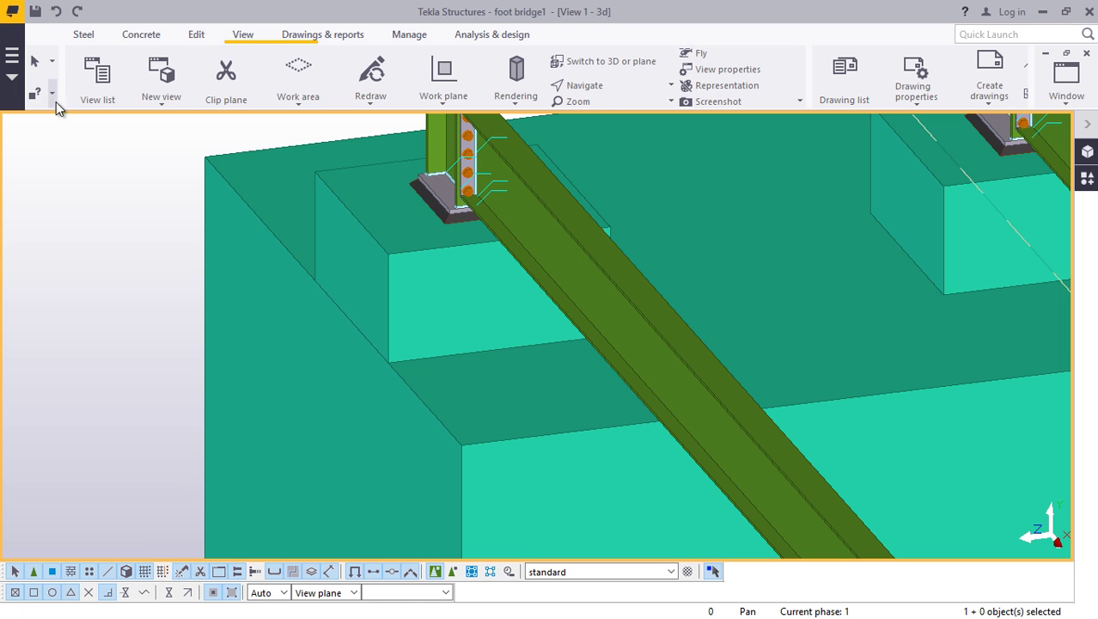
left_click(203, 41)
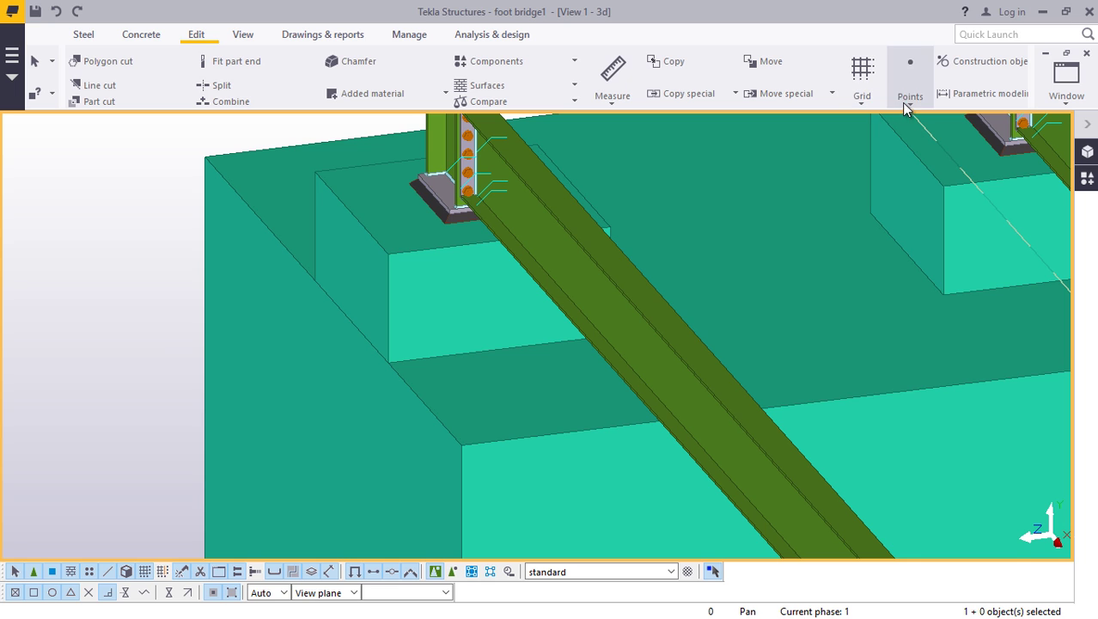
left_click(908, 101)
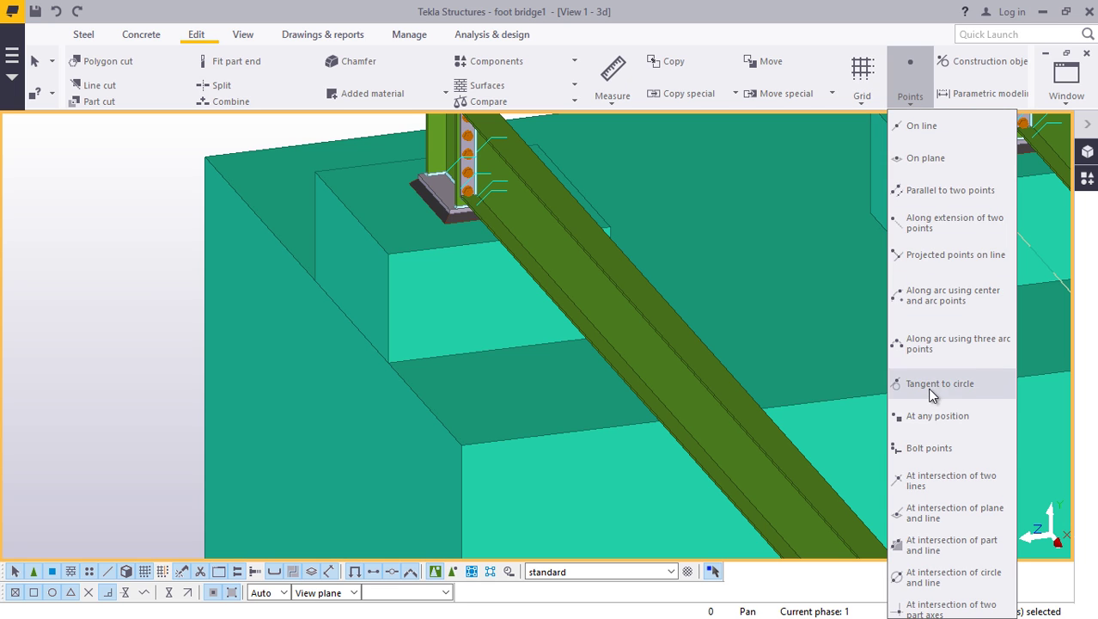
left_click(932, 416)
scroll(388, 363, "up", 2)
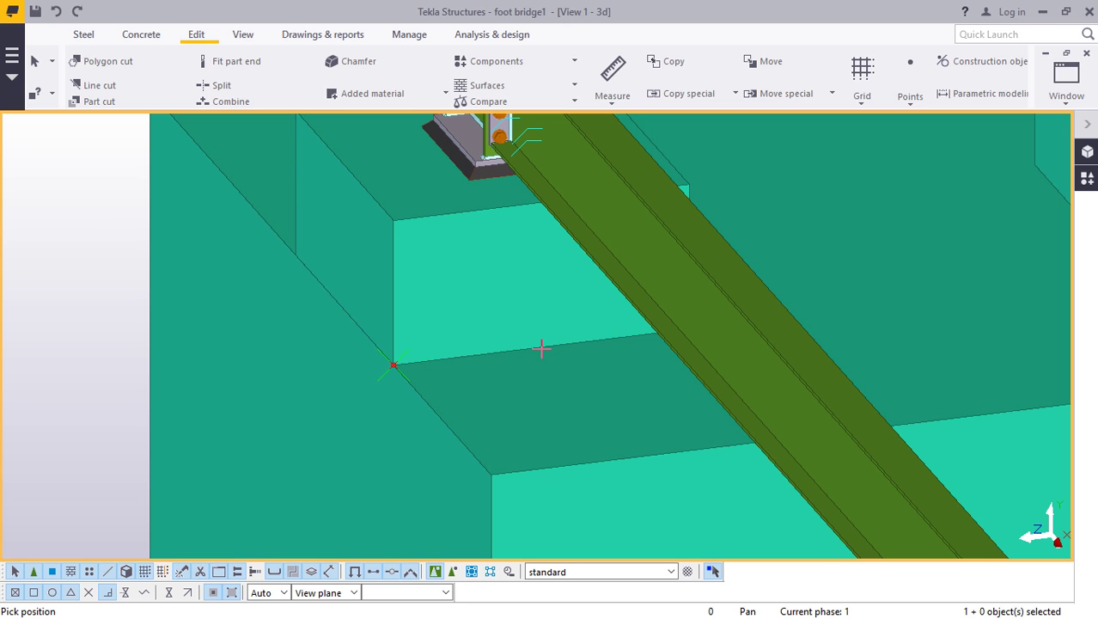
right_click(528, 310)
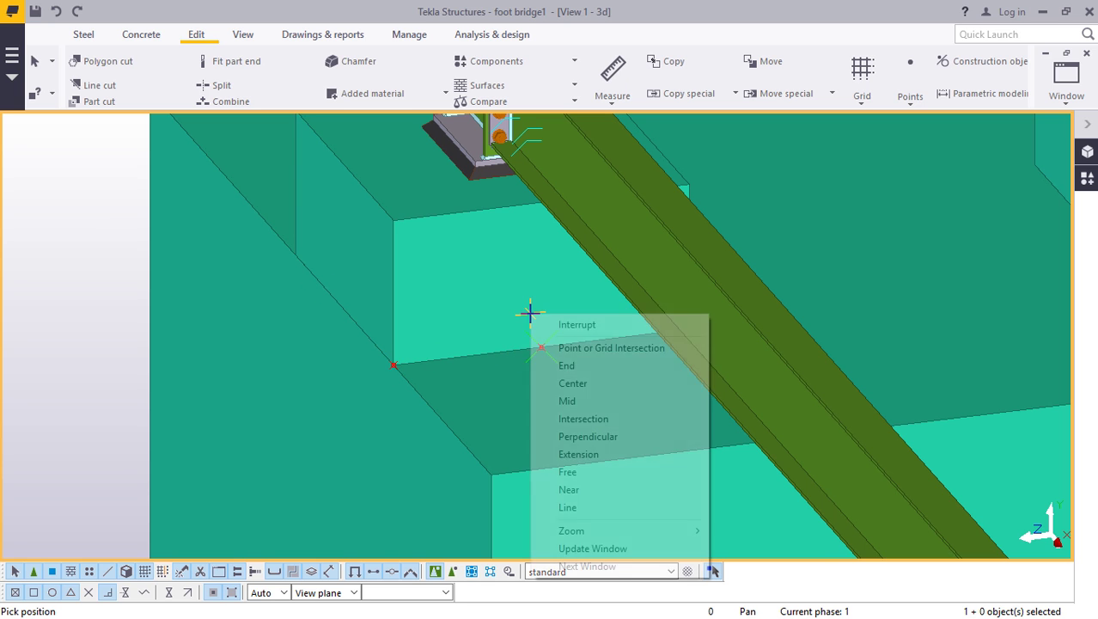
left_click(534, 318)
- Copy both pedestal points from the pedestal's lower corner to the upper front corner of the A–B footing's low step
scroll(432, 299, "down", 2)
scroll(433, 299, "down", 6)
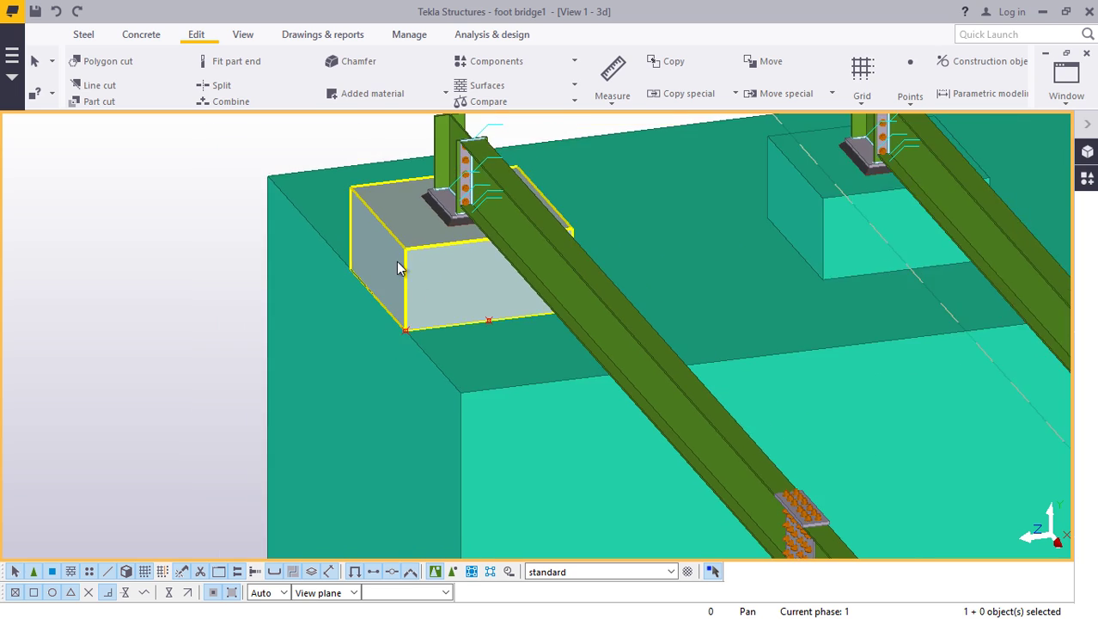
scroll(376, 225, "down", 3)
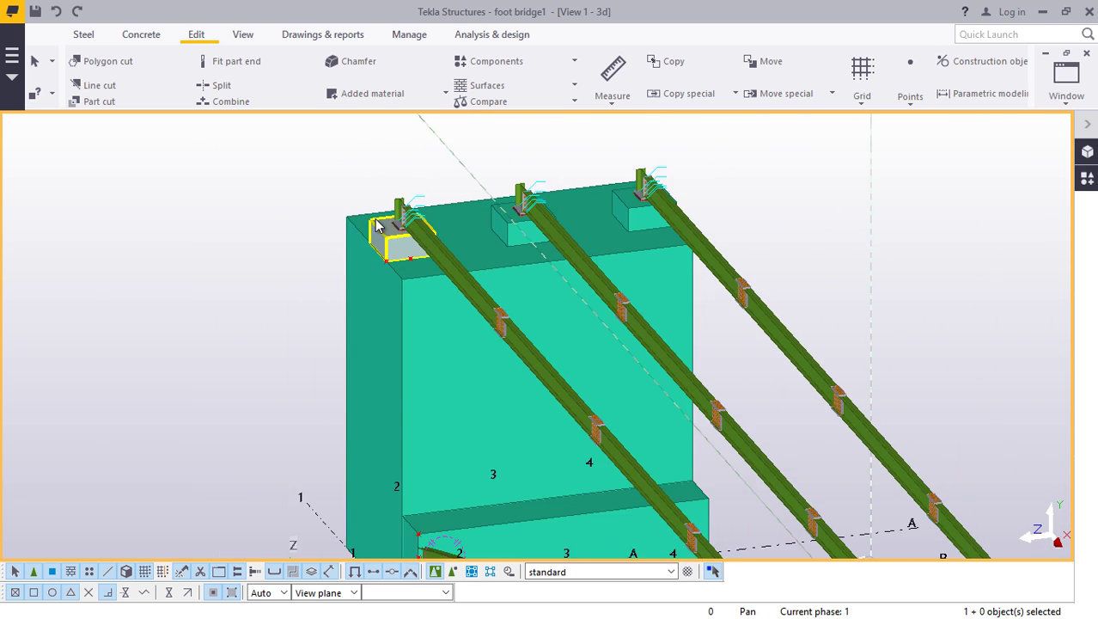
scroll(393, 245, "up", 4)
scroll(402, 247, "up", 3)
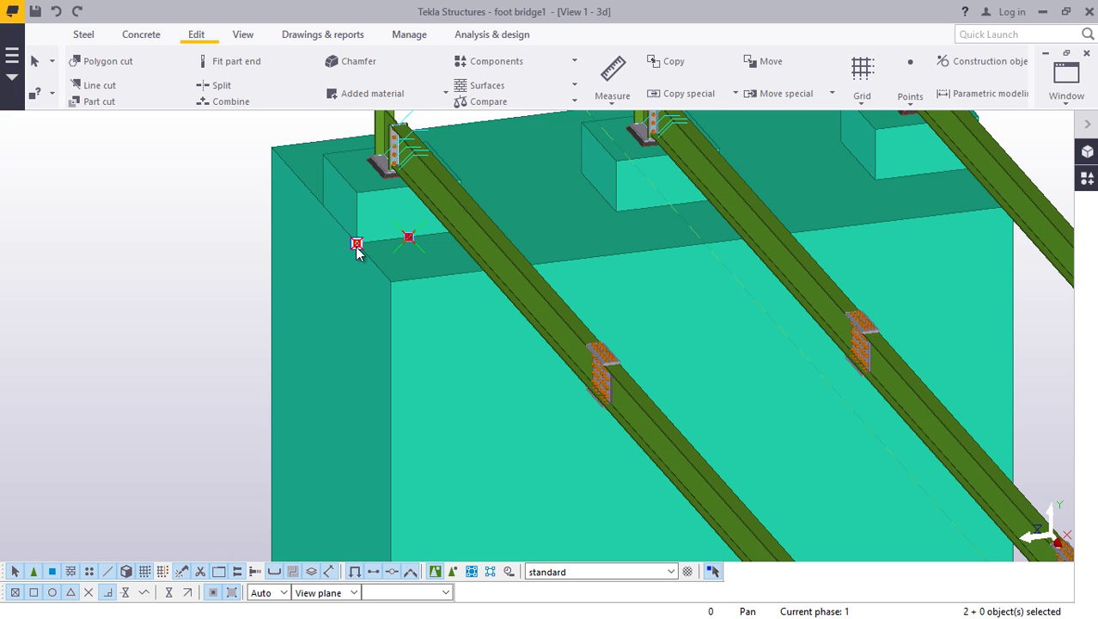
right_click(351, 246)
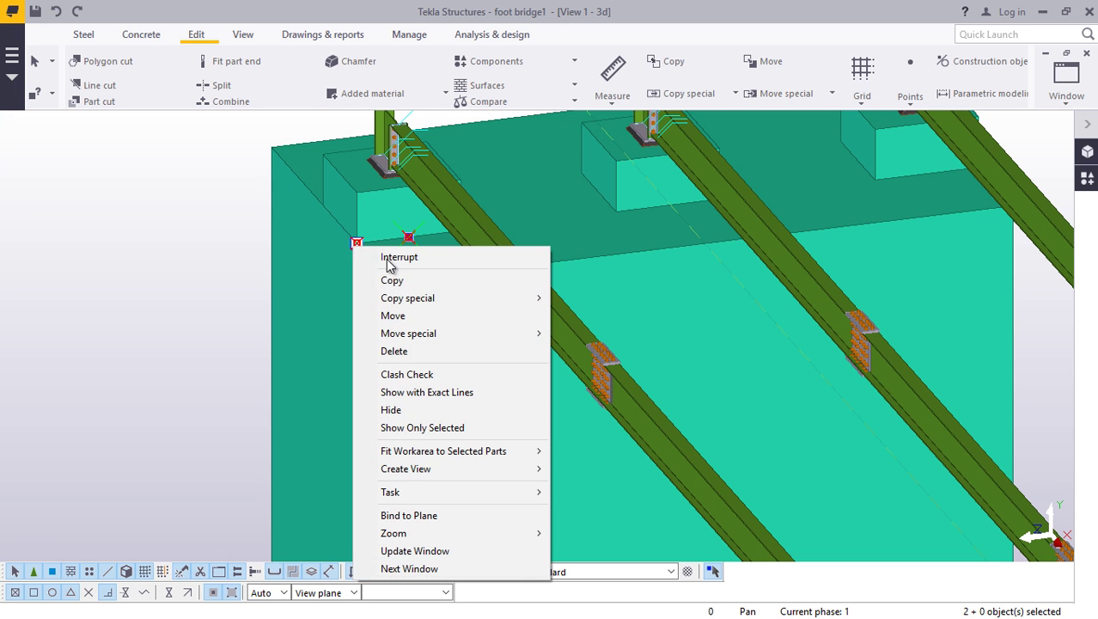
left_click(395, 279)
scroll(357, 244, "up", 6)
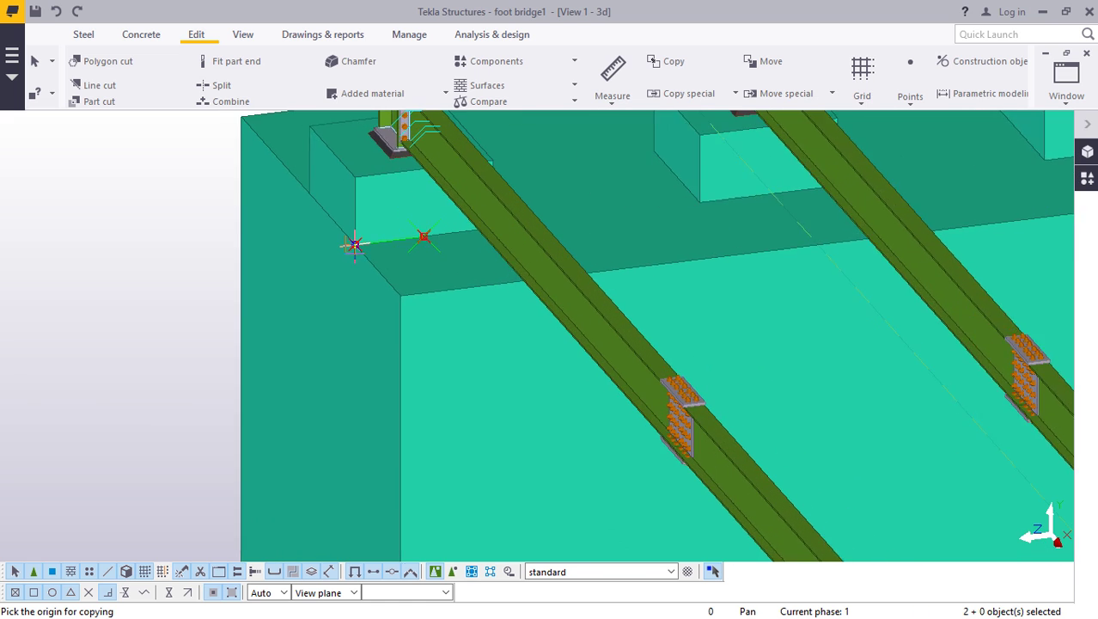
left_click(355, 235)
scroll(357, 233, "down", 8)
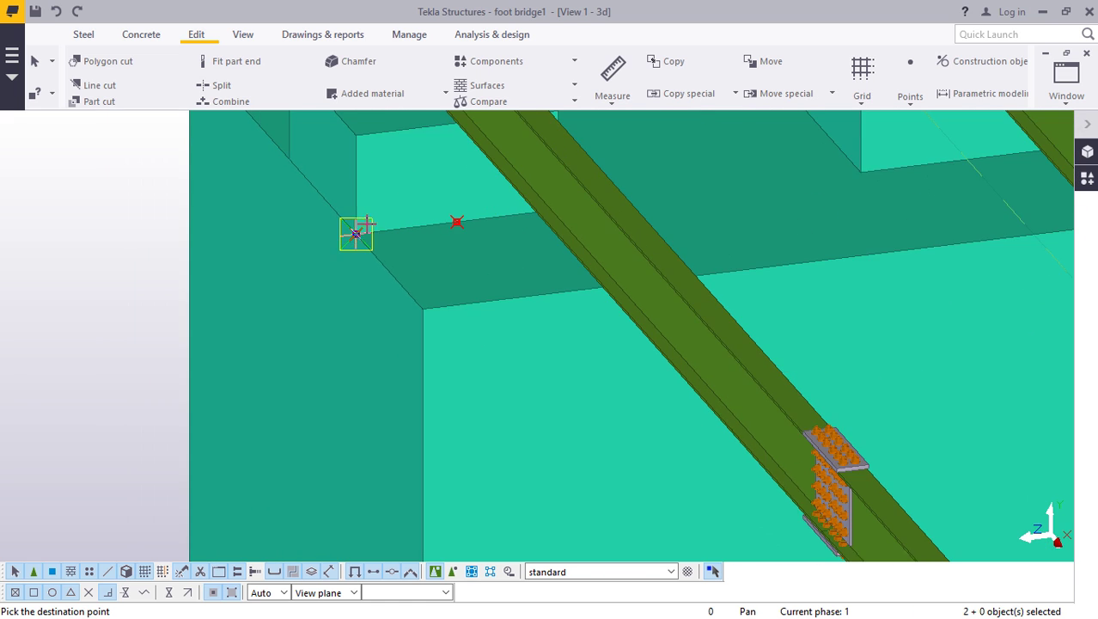
scroll(371, 442, "up", 8)
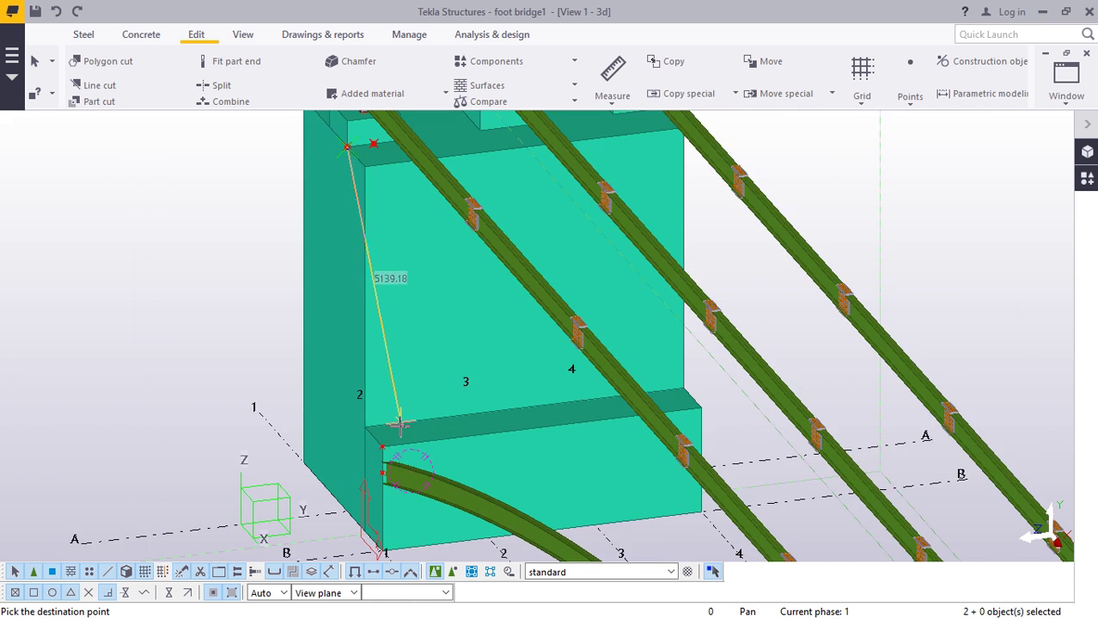
scroll(353, 447, "up", 2)
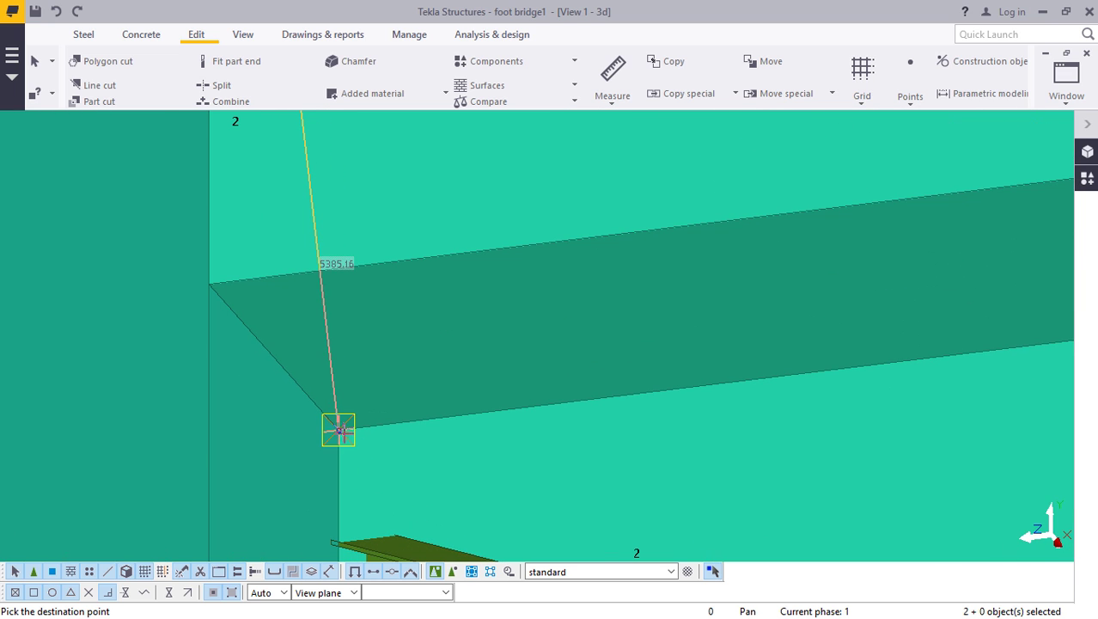
right_click(375, 431)
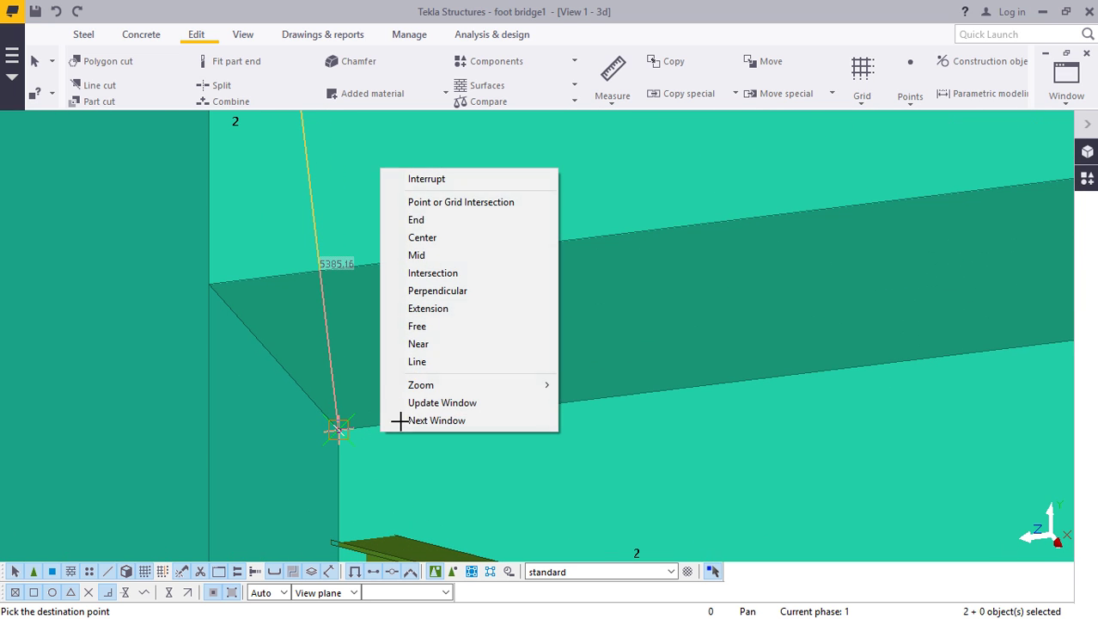
left_click(414, 178)
- Examine the copied points on the low step's upper edge relative to the curved beam's end
scroll(364, 283, "down", 2)
scroll(364, 275, "down", 4)
scroll(376, 412, "up", 3)
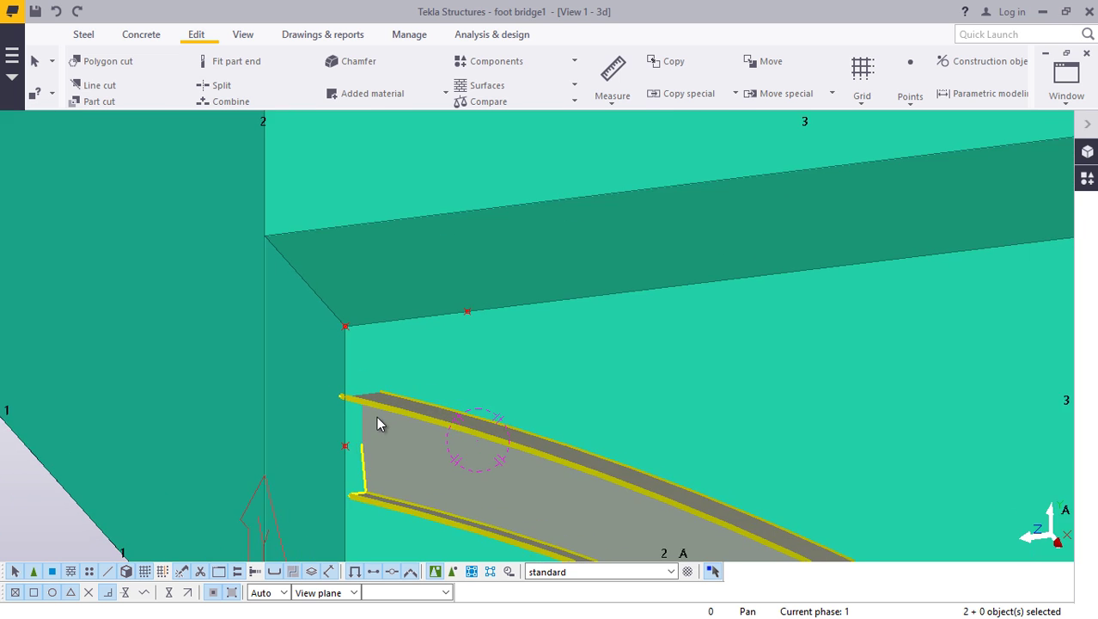
scroll(383, 402, "down", 1)
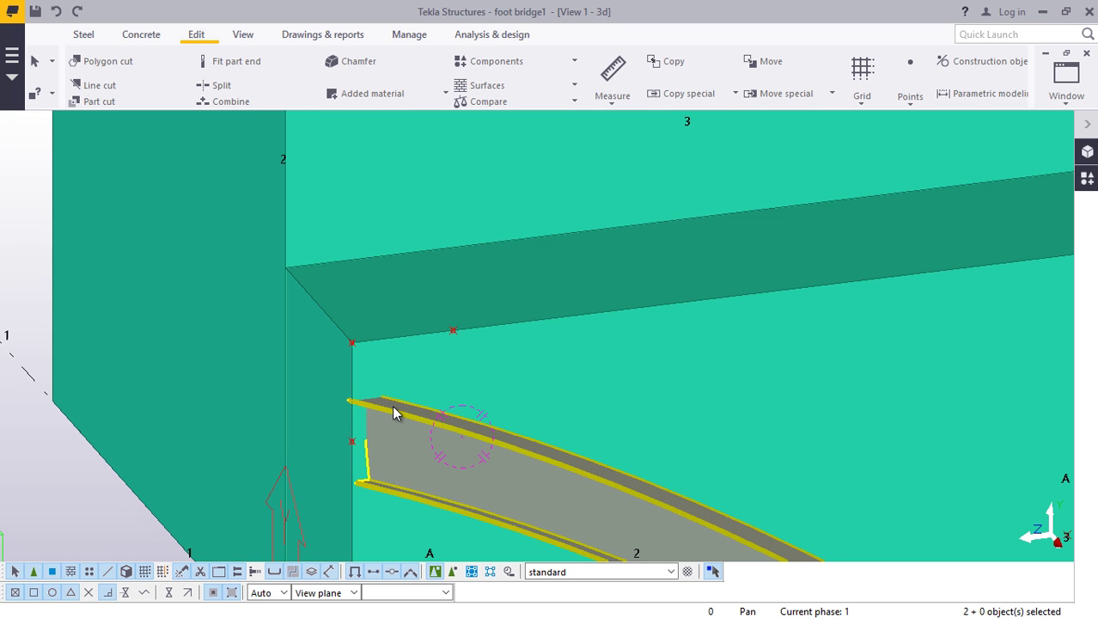
scroll(356, 370, "up", 3)
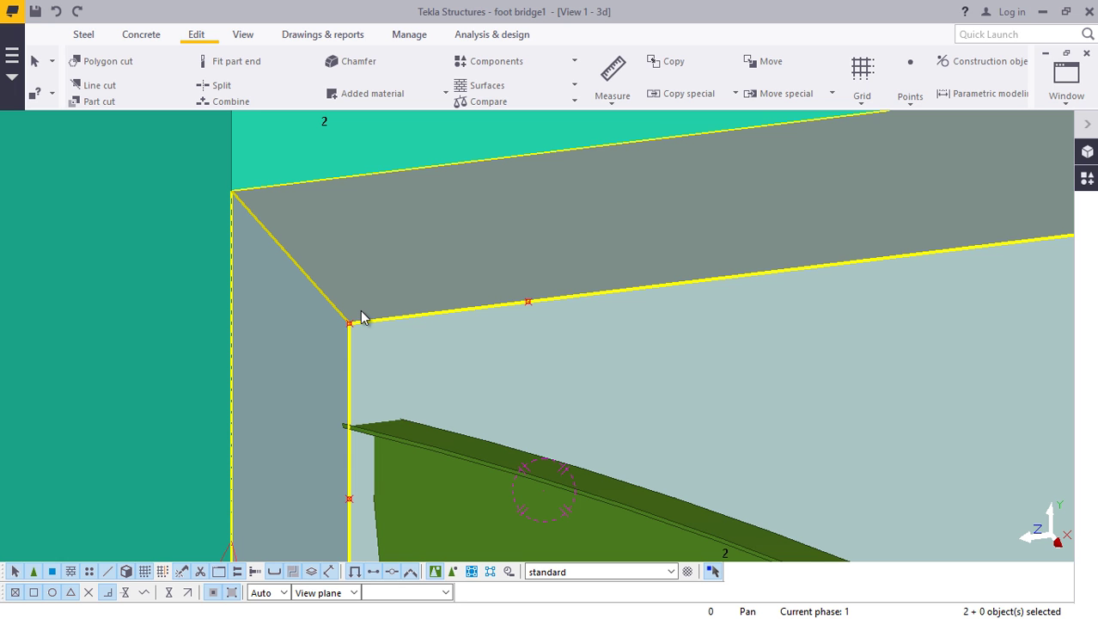
scroll(370, 412, "up", 1)
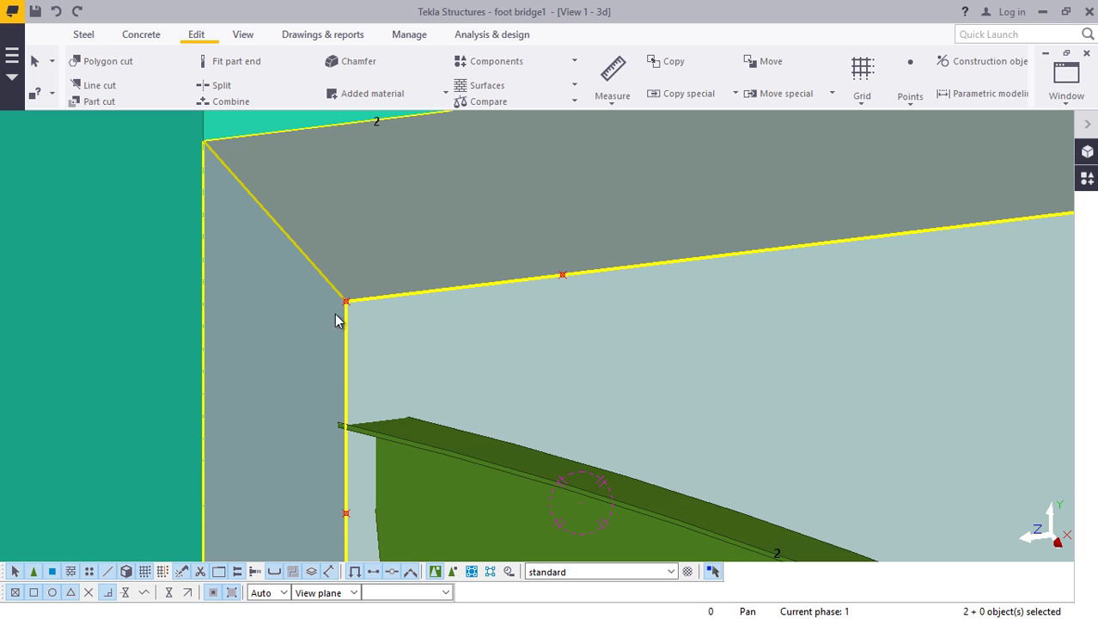
- Inspect the gap between the curved beam's end and the low step's corner, both close up and with the whole footing in view
scroll(341, 305, "up", 2)
scroll(361, 473, "up", 2)
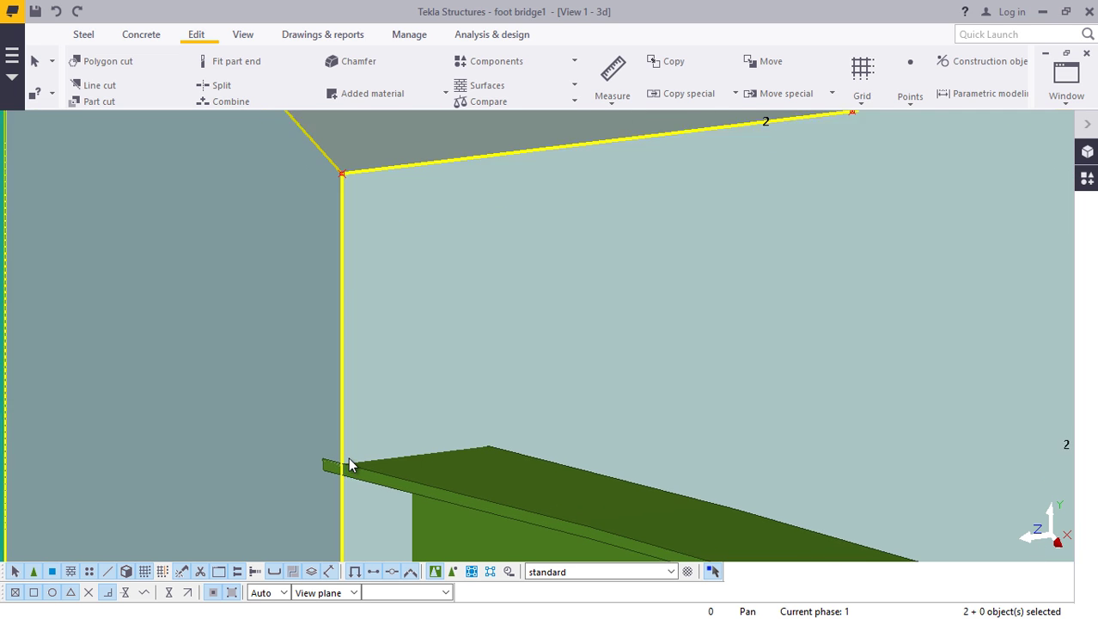
scroll(346, 442, "down", 2)
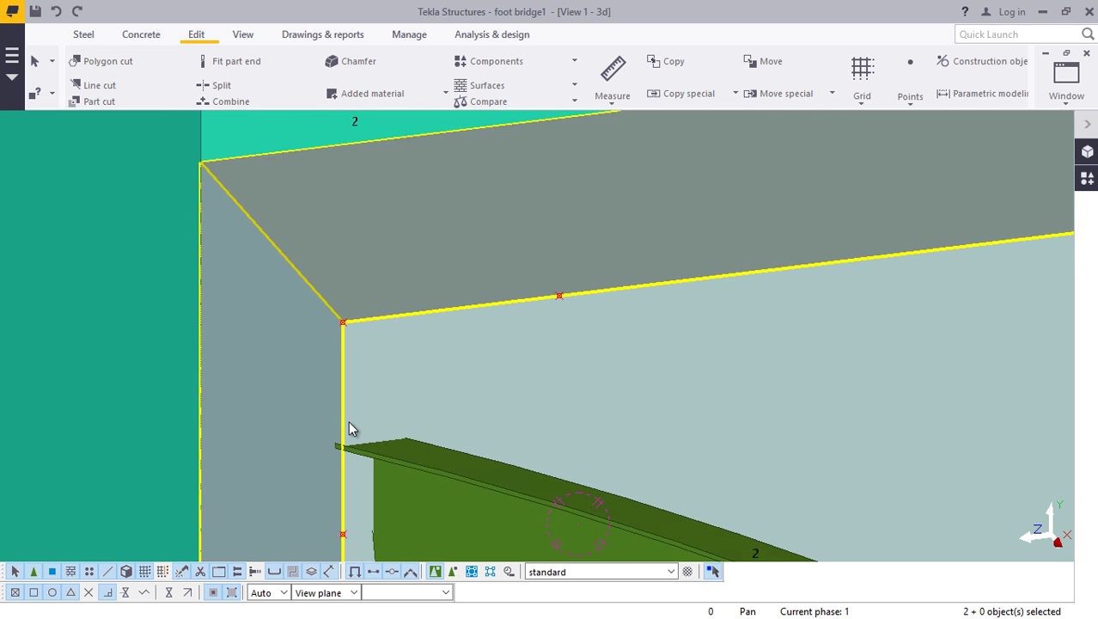
scroll(351, 416, "down", 1)
scroll(360, 401, "down", 3)
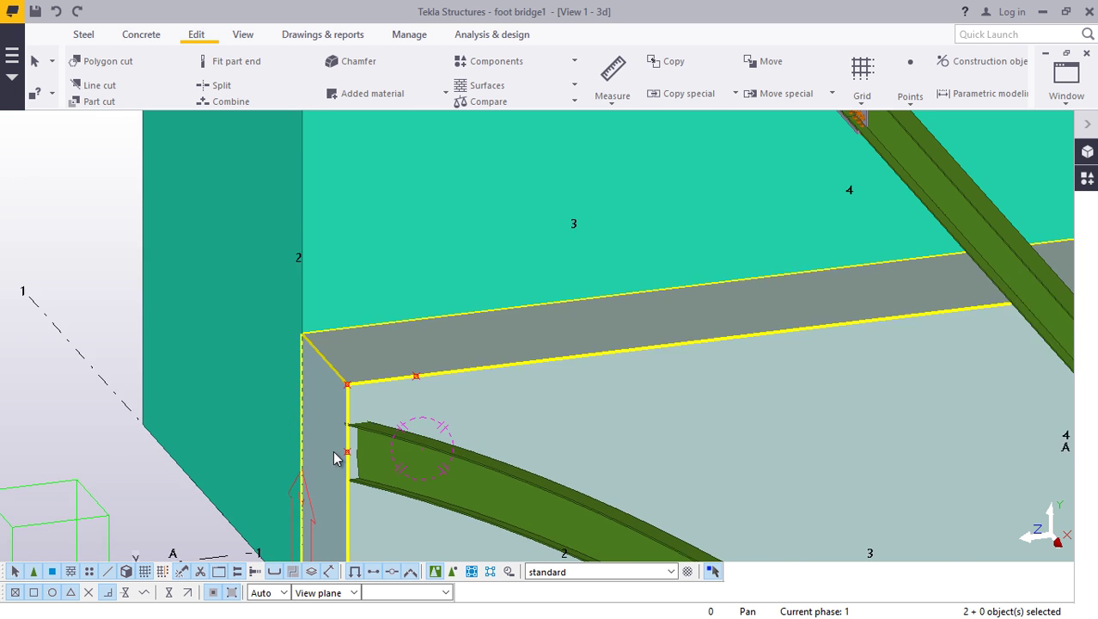
scroll(365, 443, "down", 4)
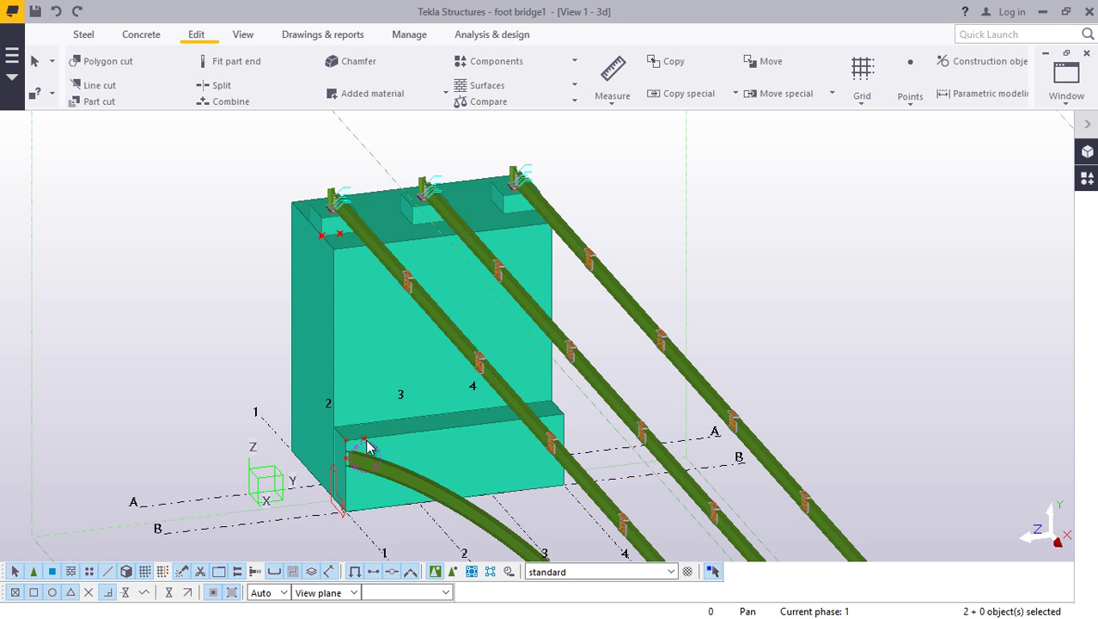
scroll(367, 442, "up", 1)
scroll(358, 445, "up", 2)
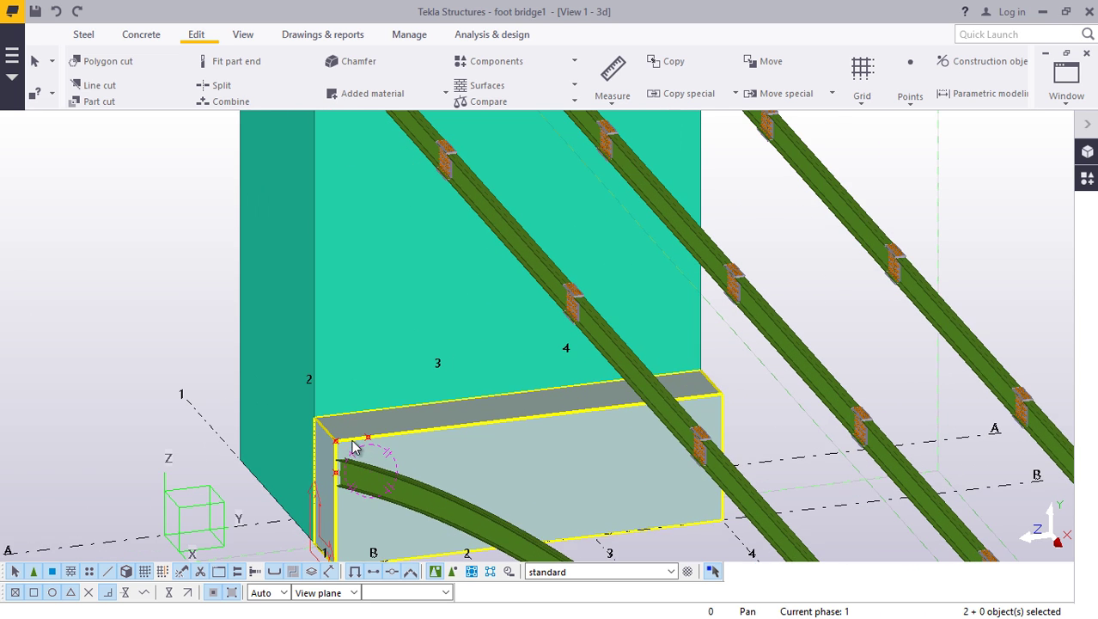
scroll(356, 448, "down", 3)
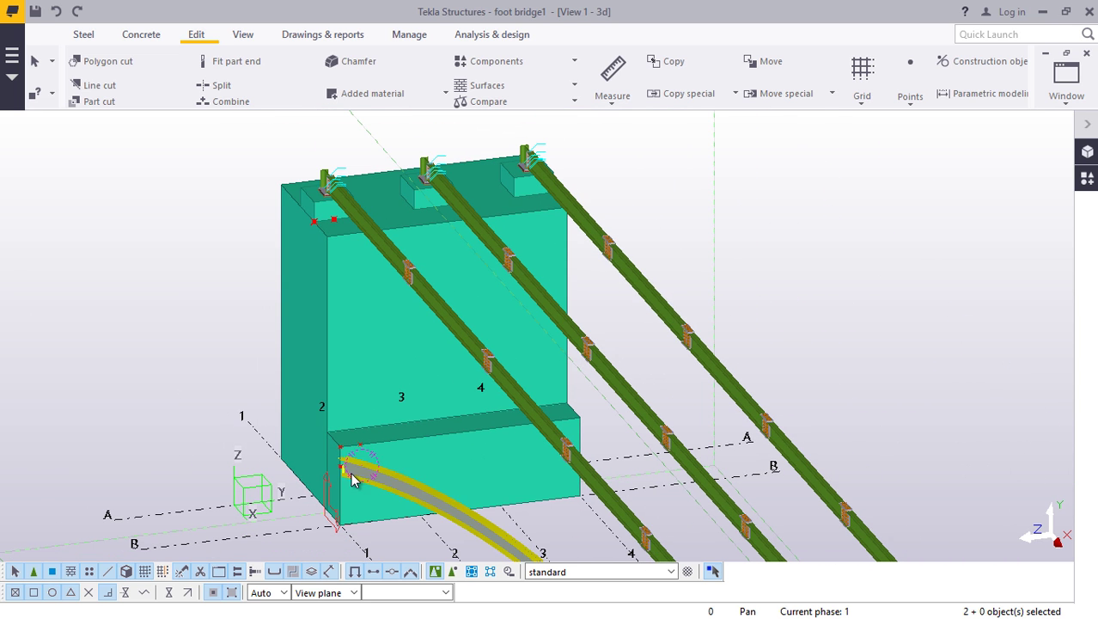
scroll(360, 456, "up", 5)
scroll(352, 453, "up", 3)
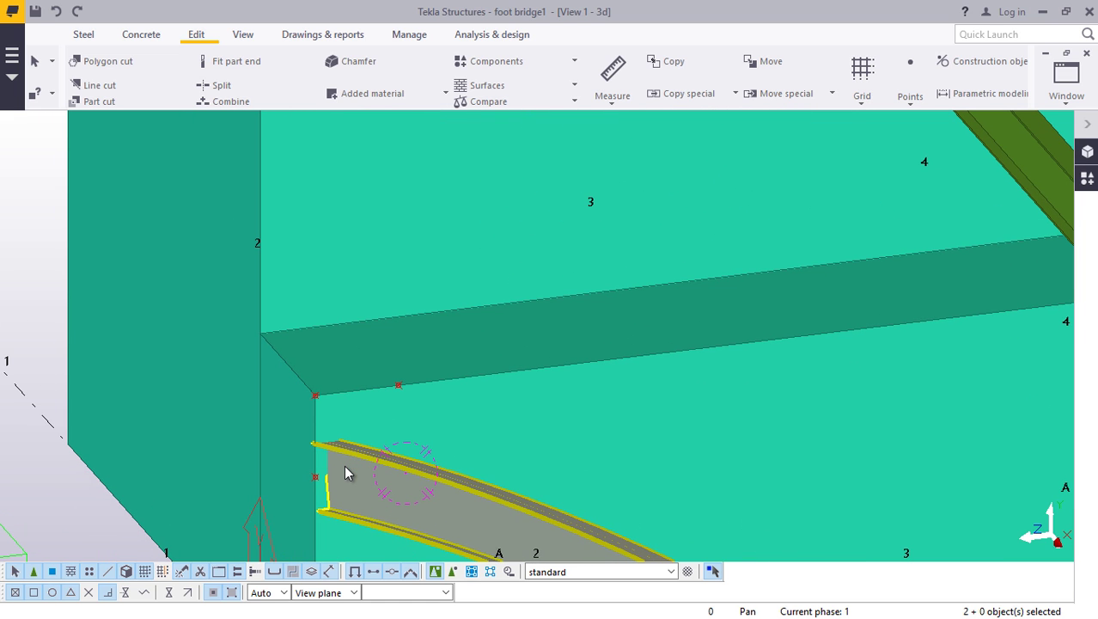
- Select the curved beam and measure the distance between the two copied points on the low step's upper edge
left_click(344, 472)
right_click(345, 471)
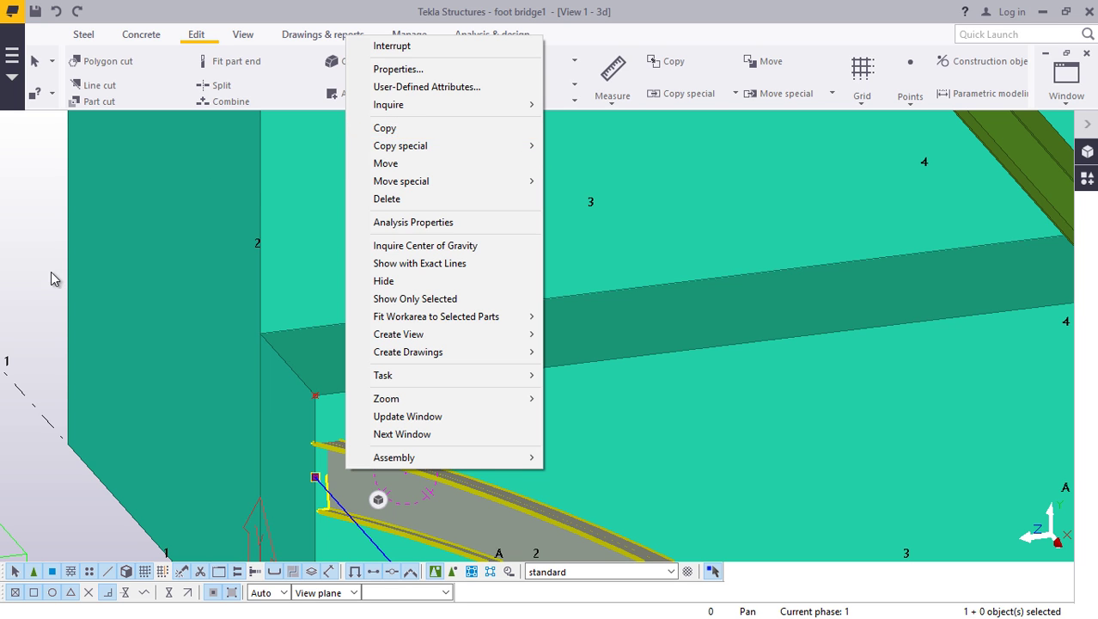
left_click(36, 249)
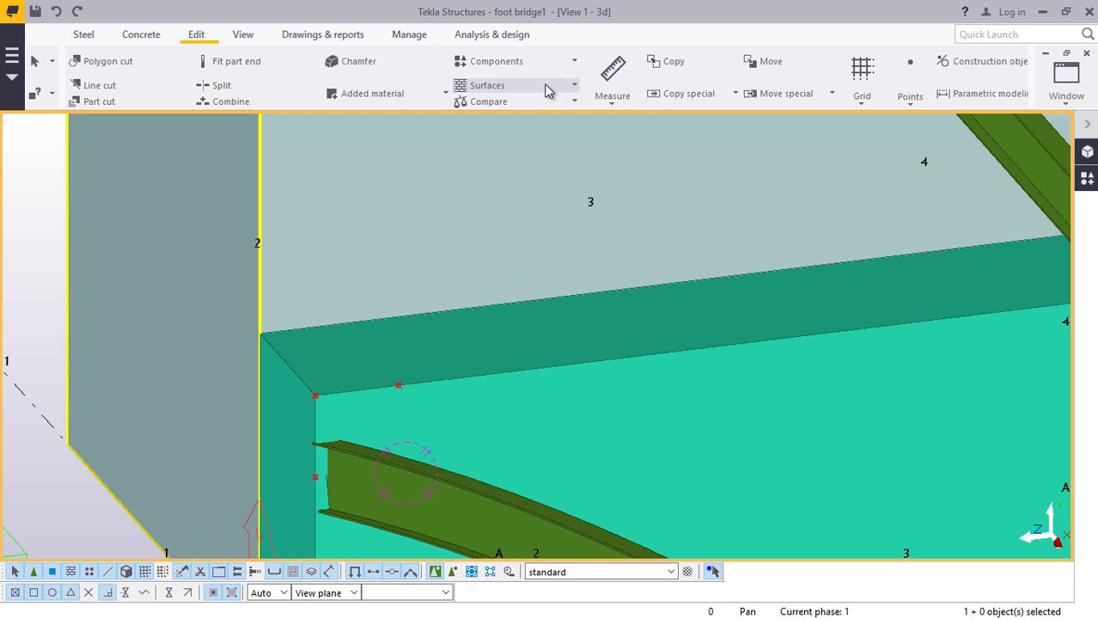
left_click(613, 102)
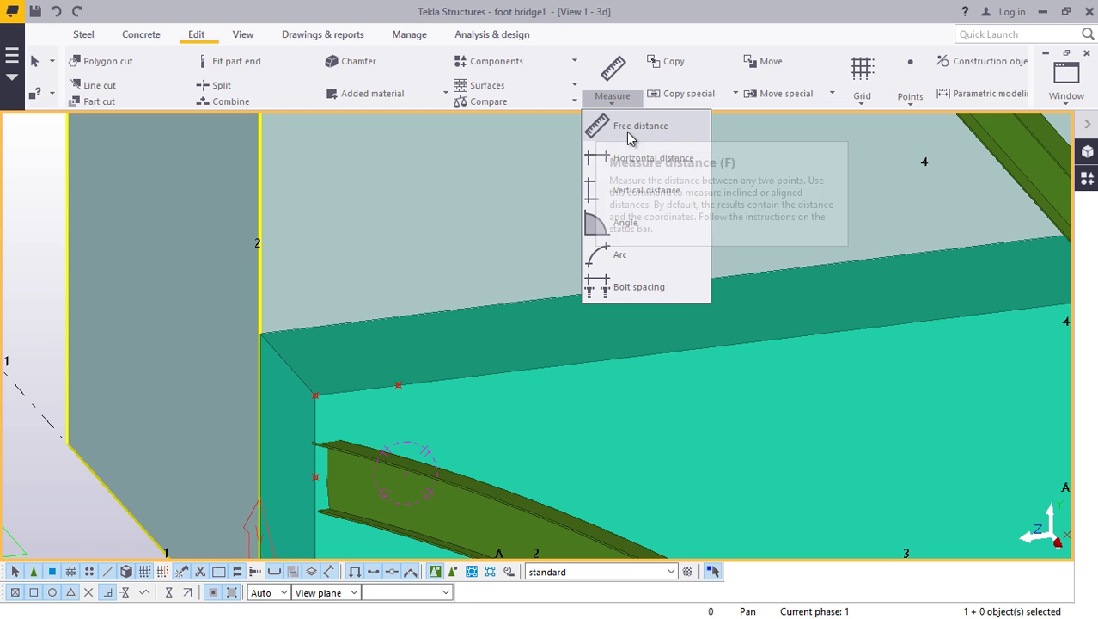
left_click(632, 135)
scroll(315, 394, "up", 4)
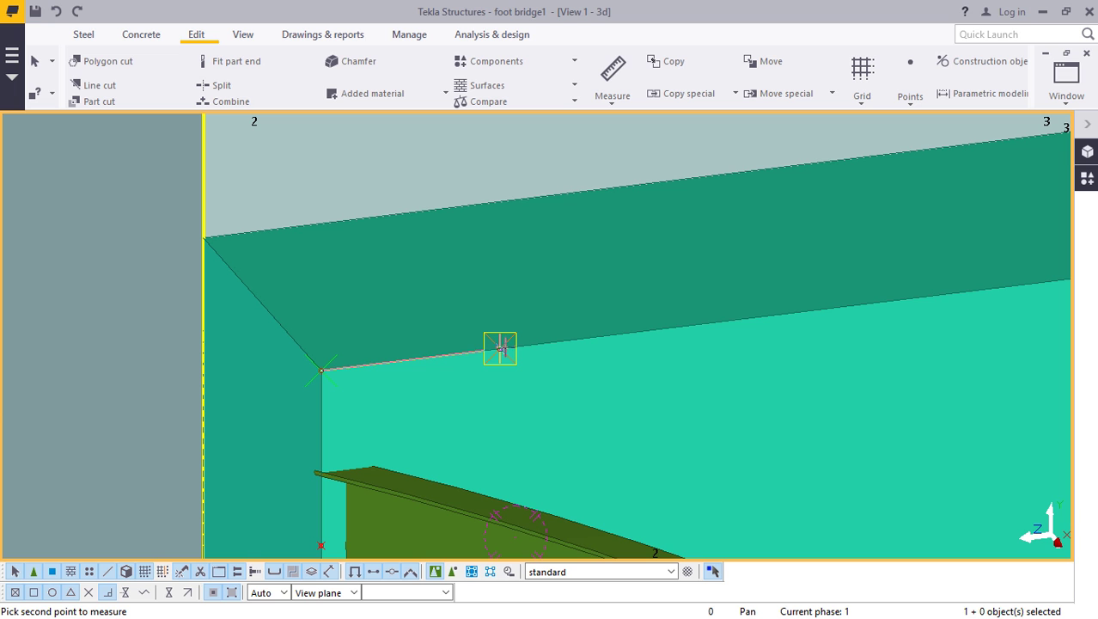
left_click(500, 348)
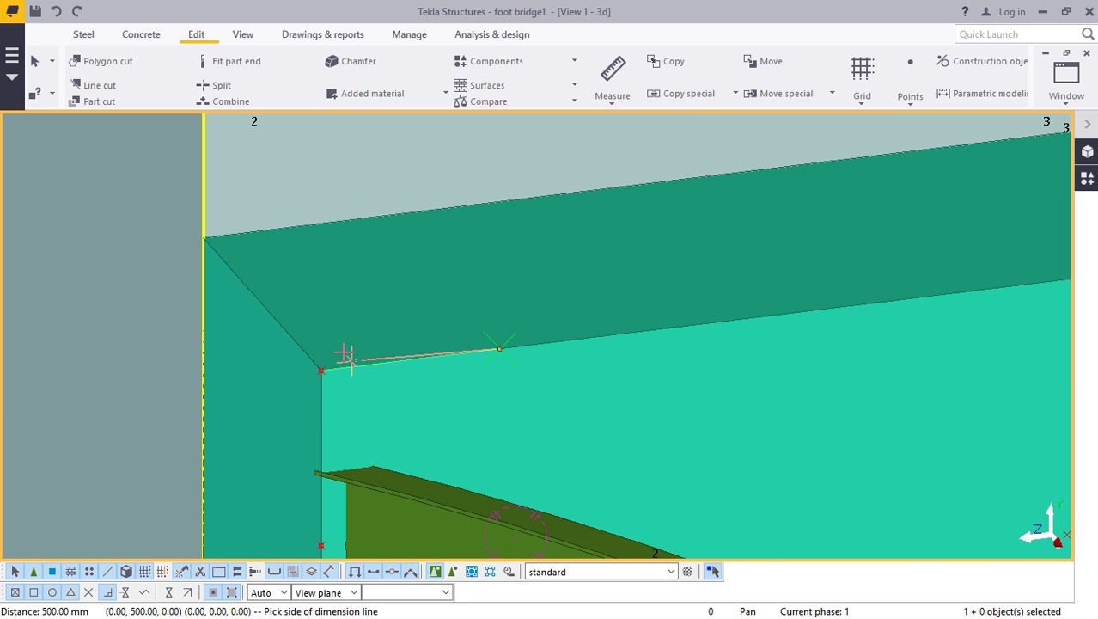
scroll(347, 354, "down", 3)
right_click(79, 227)
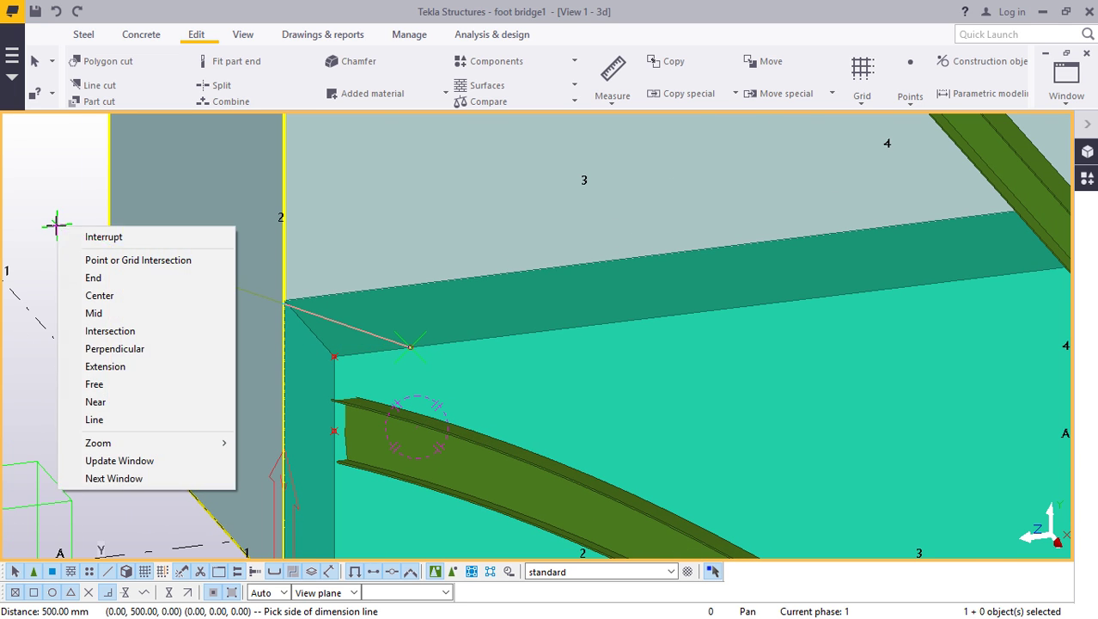
left_click(96, 236)
- Move the curved beam 500 mm along the low step's upper edge, from the corner point toward the second point
scroll(331, 397, "up", 2)
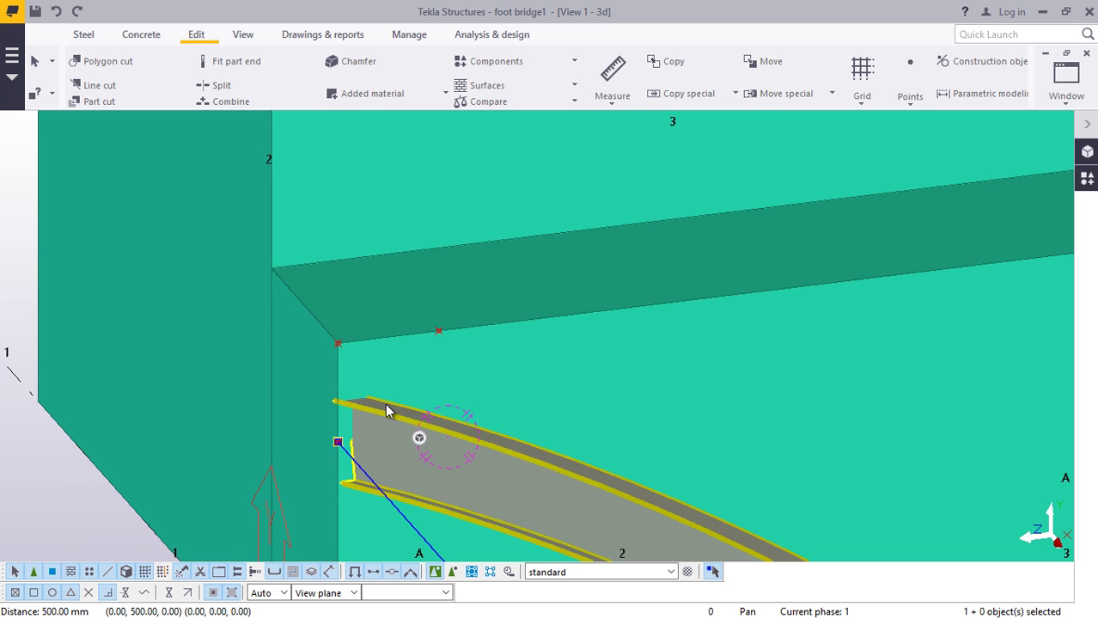
right_click(386, 411)
left_click(429, 313)
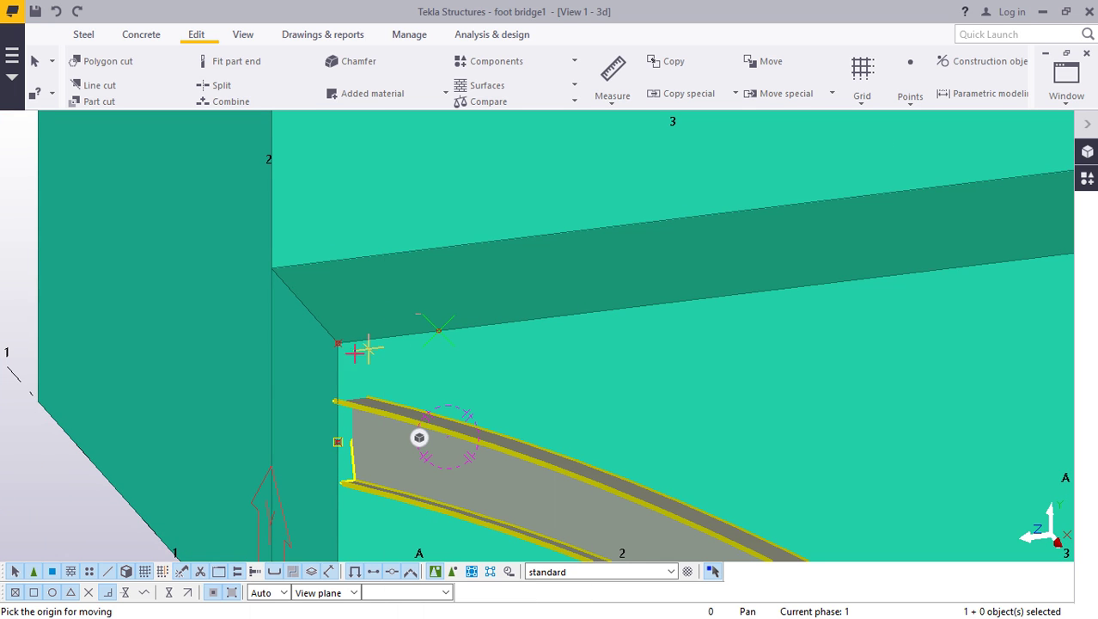
scroll(336, 342, "up", 1)
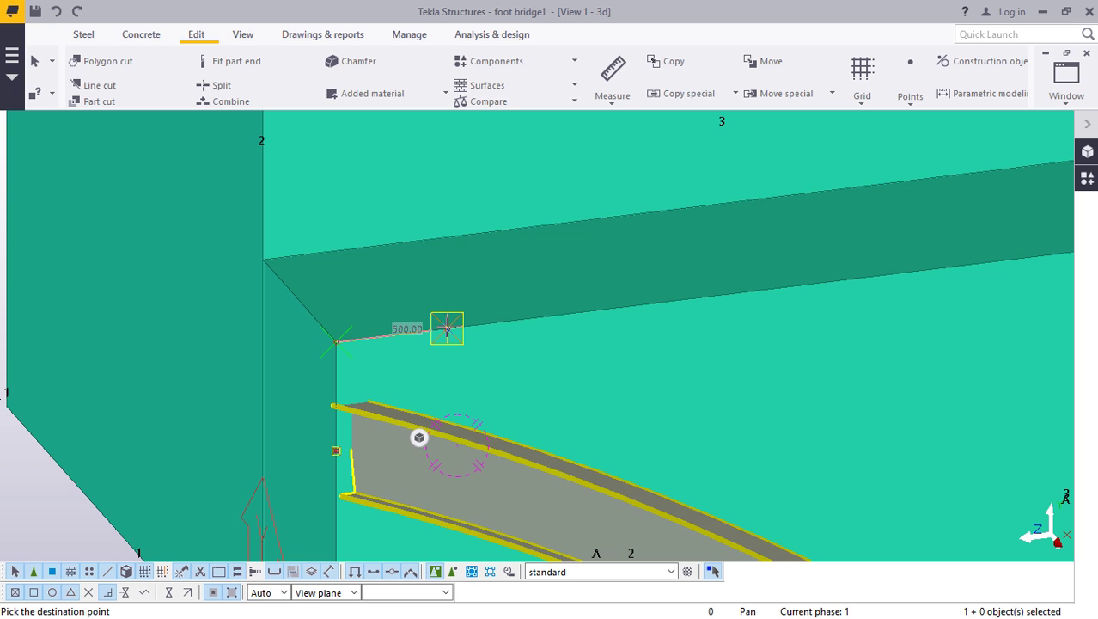
type("500")
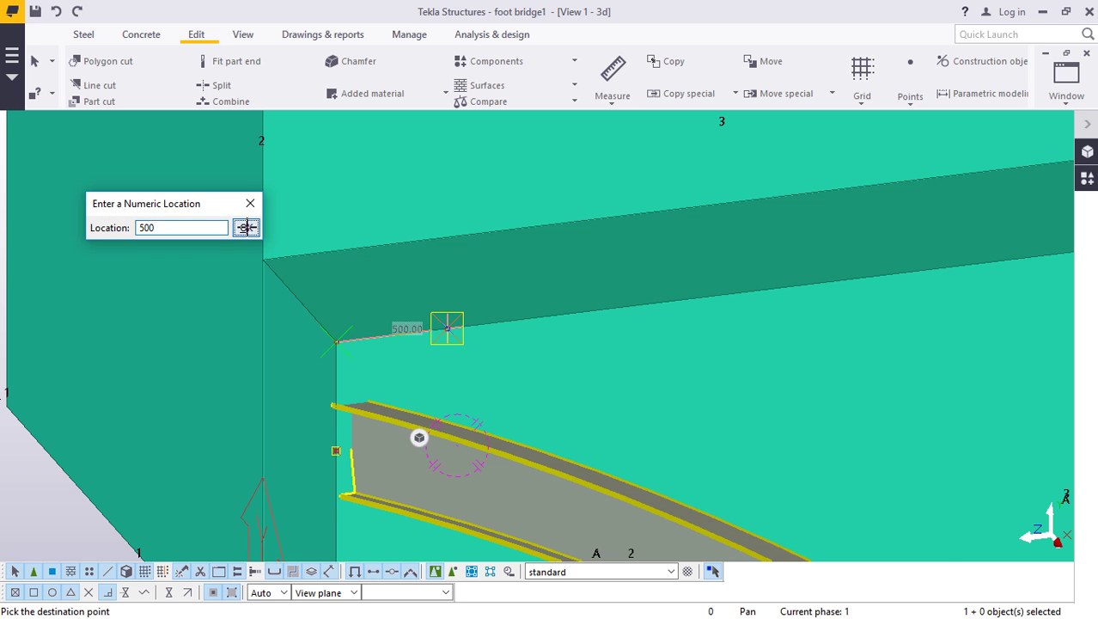
left_click(246, 227)
scroll(441, 351, "up", 2)
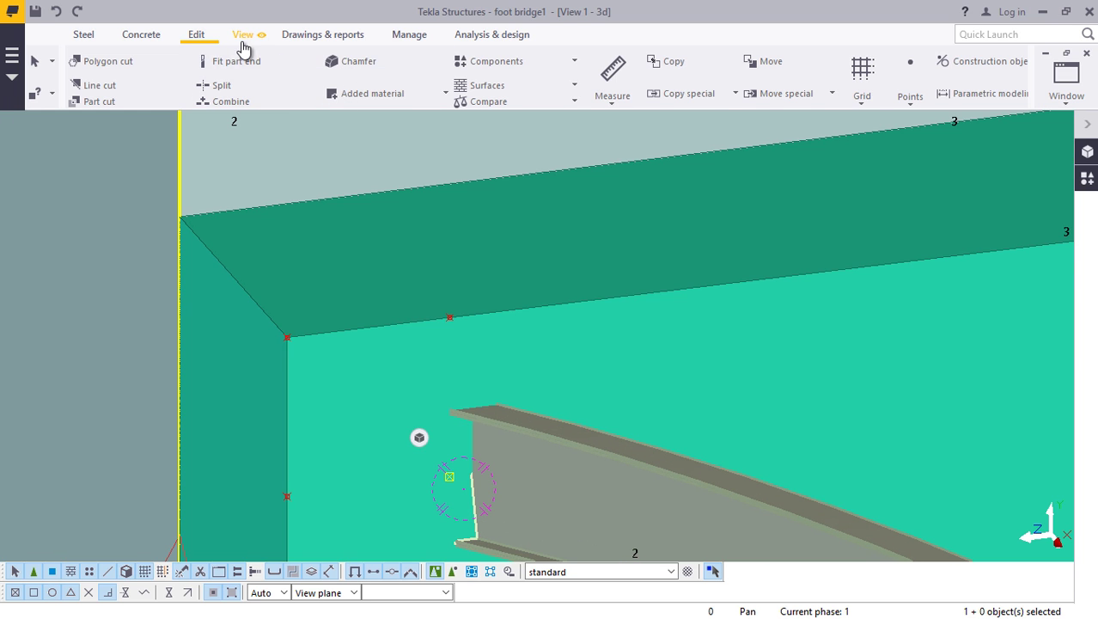
- Rotate the view to check the moved beam's flange against the second point on the low step's edge
left_click(243, 35)
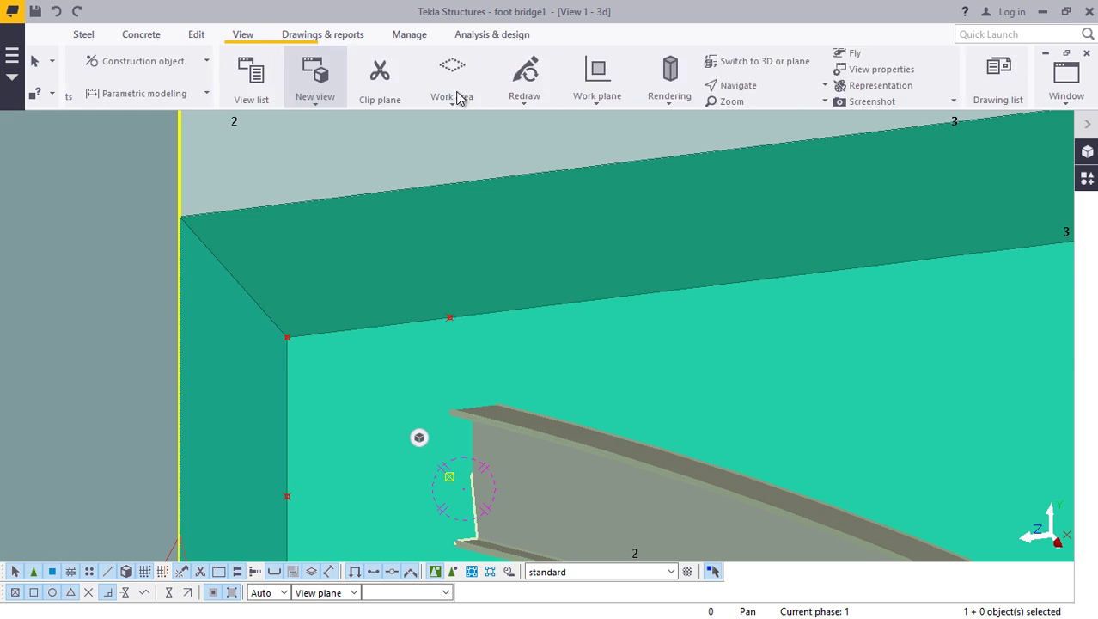
left_click(584, 89)
left_click(593, 141)
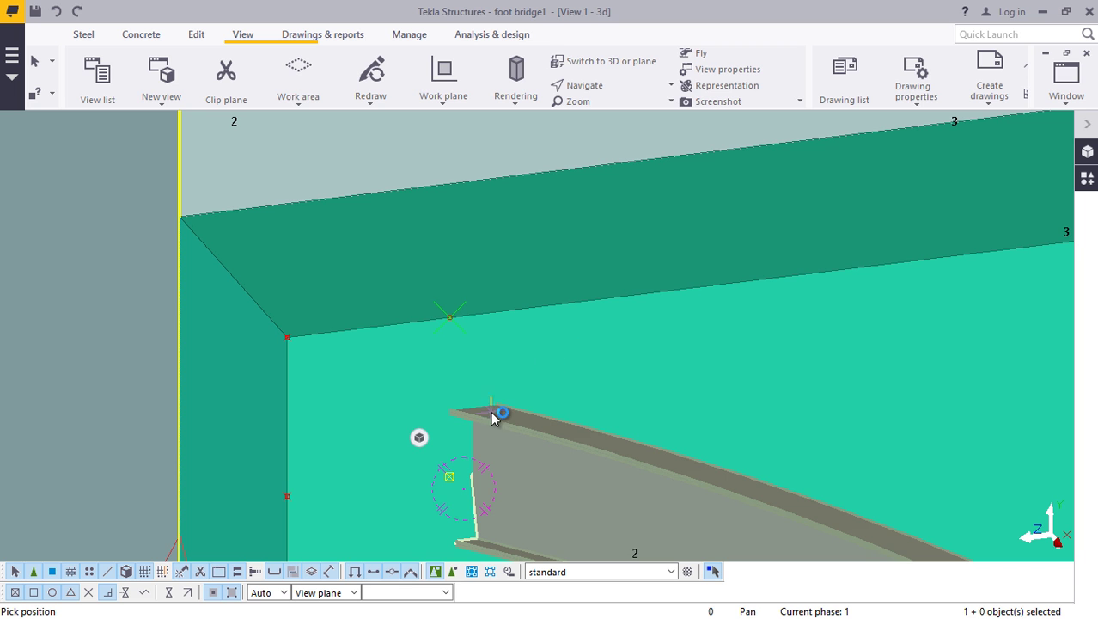
middle_click_drag(488, 412, 461, 323, "ctrl")
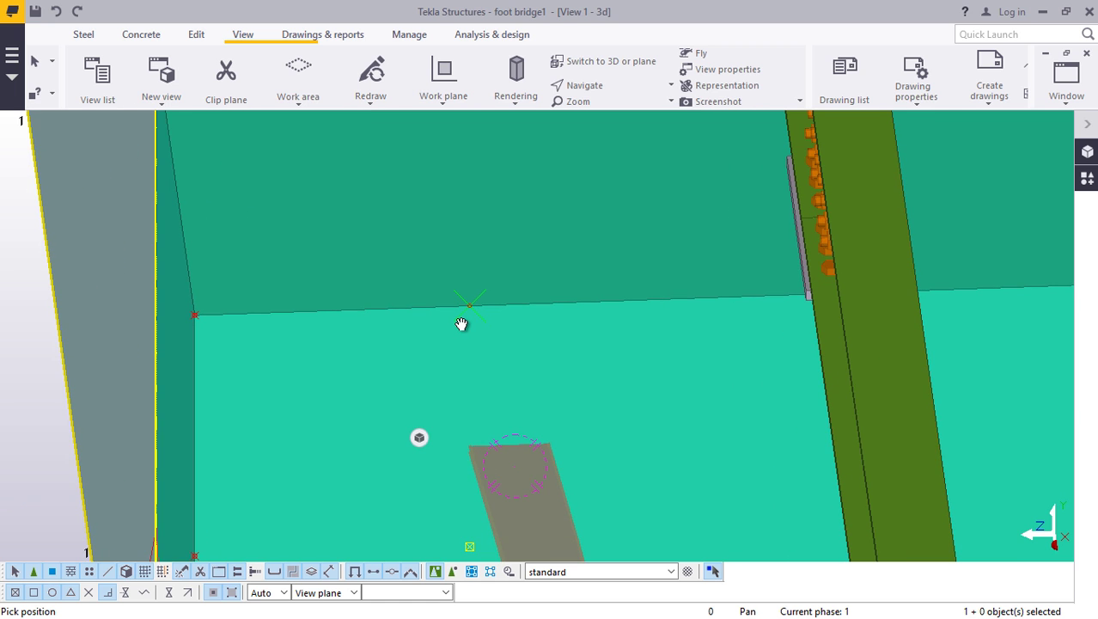
right_click(461, 324)
left_click(481, 332)
- Undo the curved beam's 500 mm move
left_click(525, 482)
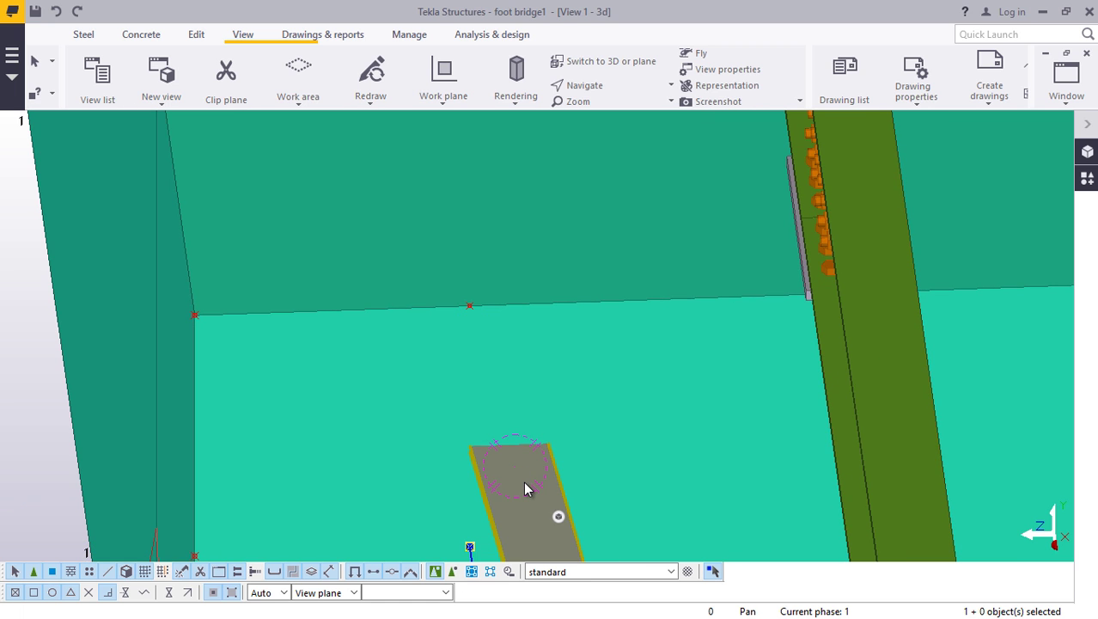
right_click(526, 489)
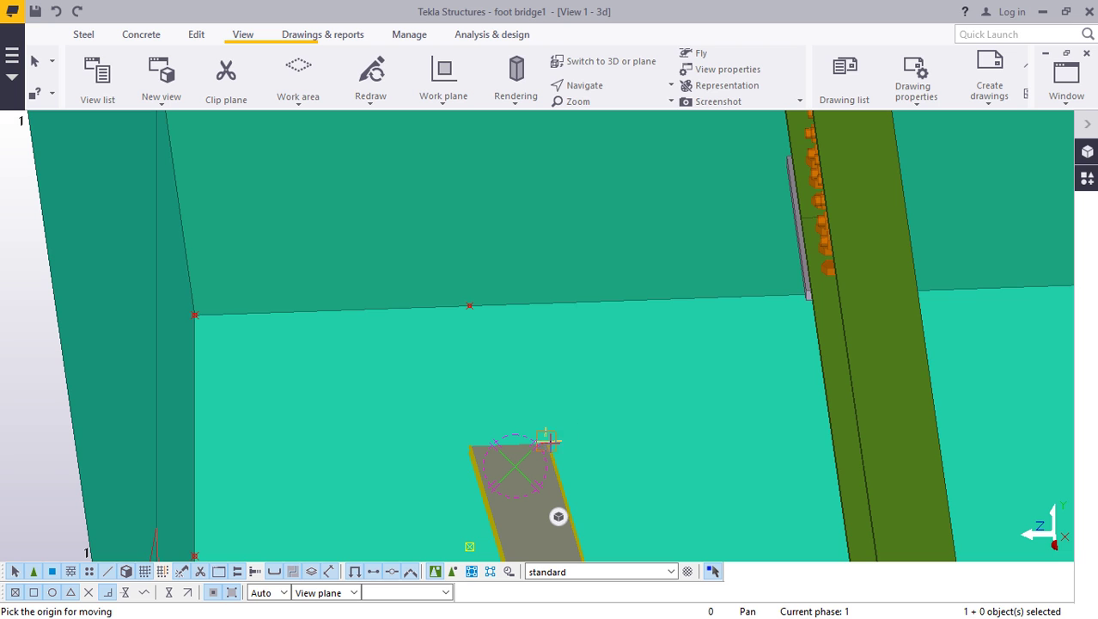
scroll(546, 441, "up", 3)
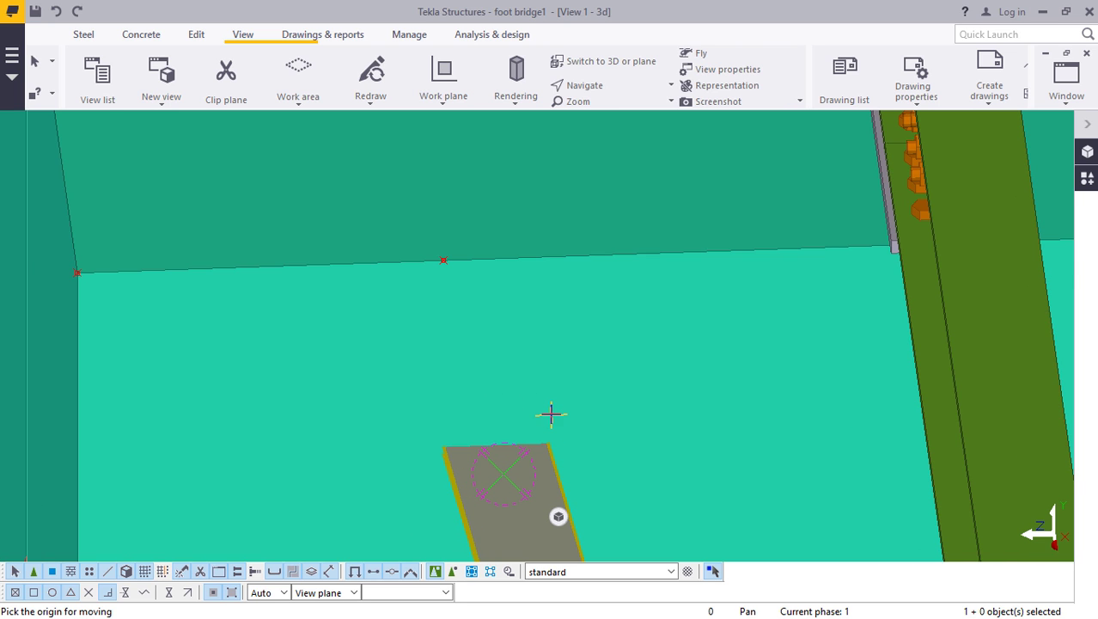
left_click(58, 12)
right_click(159, 387)
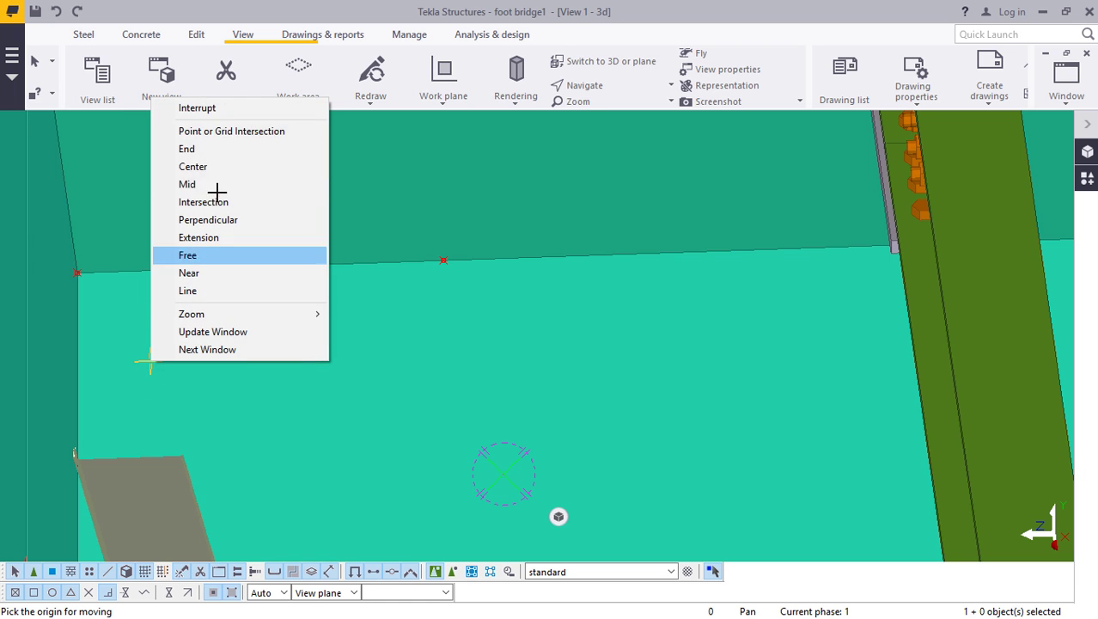
left_click(199, 107)
- Move the curved beam 475 mm from the low step's corner point toward the second point on its upper edge
left_click(146, 478)
right_click(150, 479)
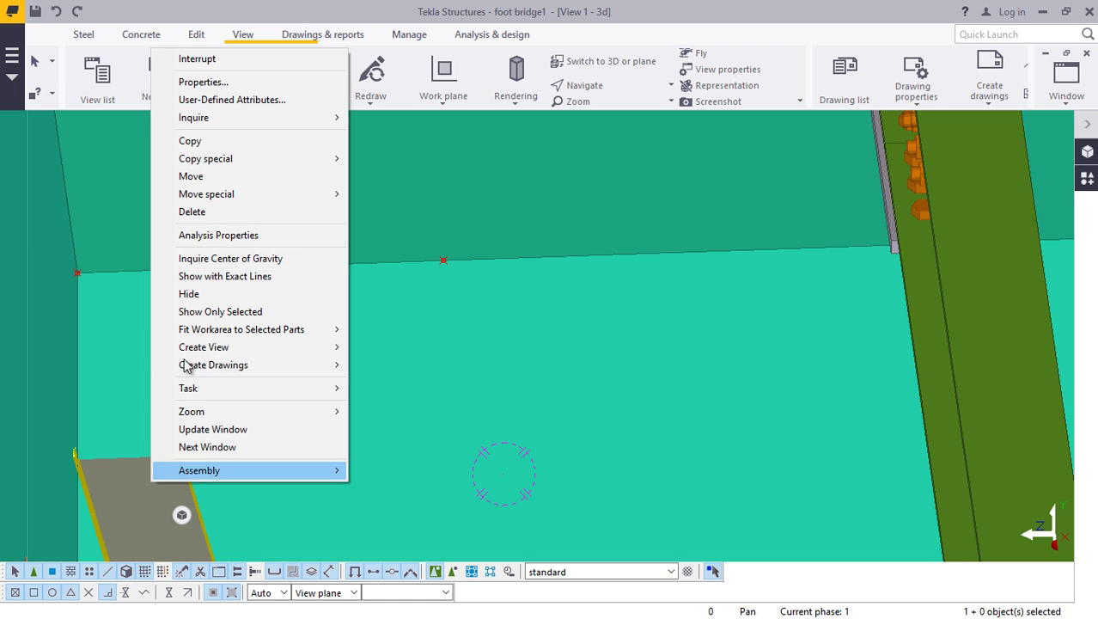
left_click(192, 176)
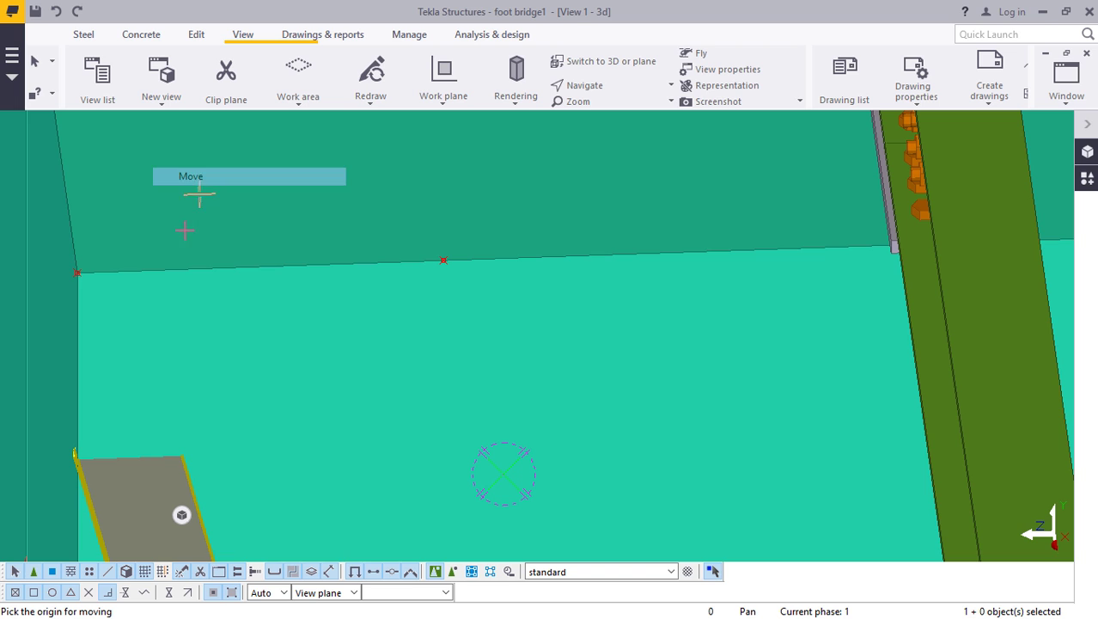
left_click(76, 275)
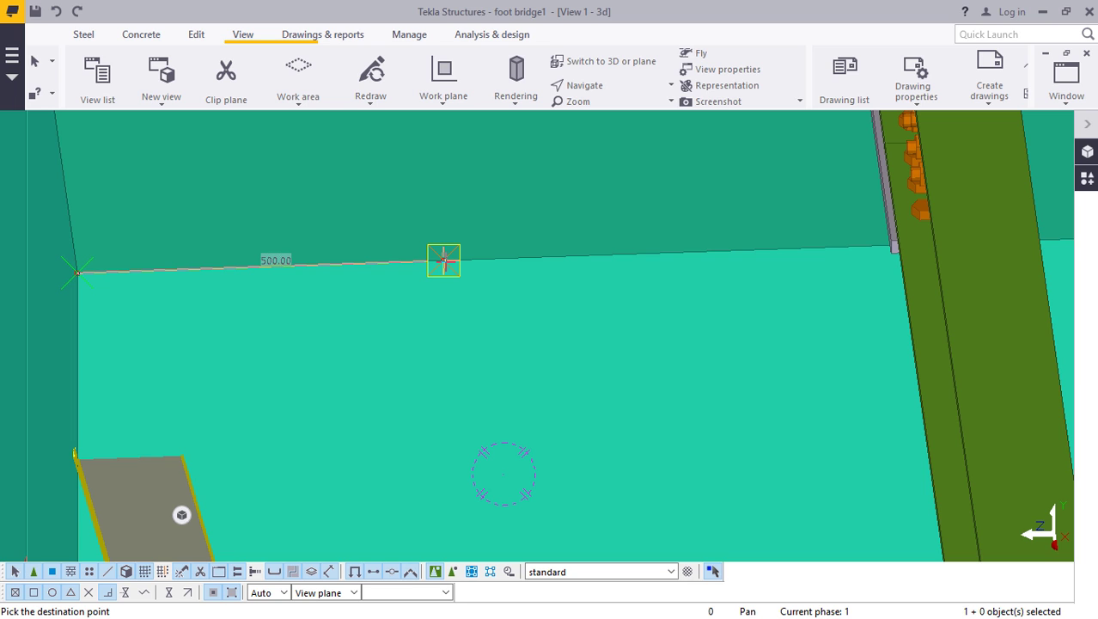
type("475")
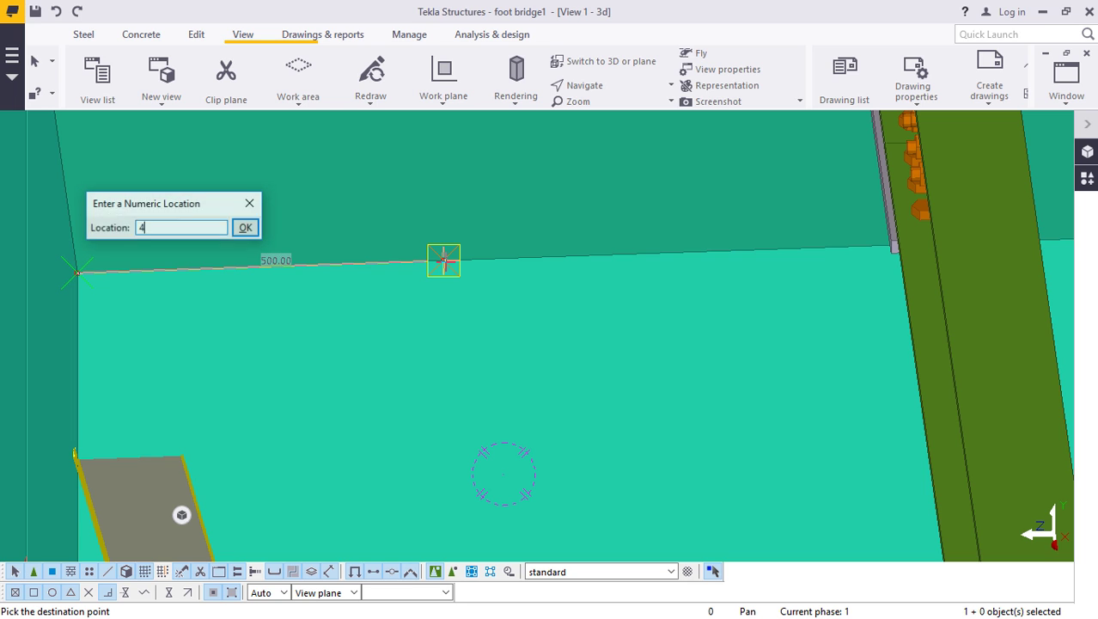
left_click(244, 226)
scroll(494, 378, "up", 1)
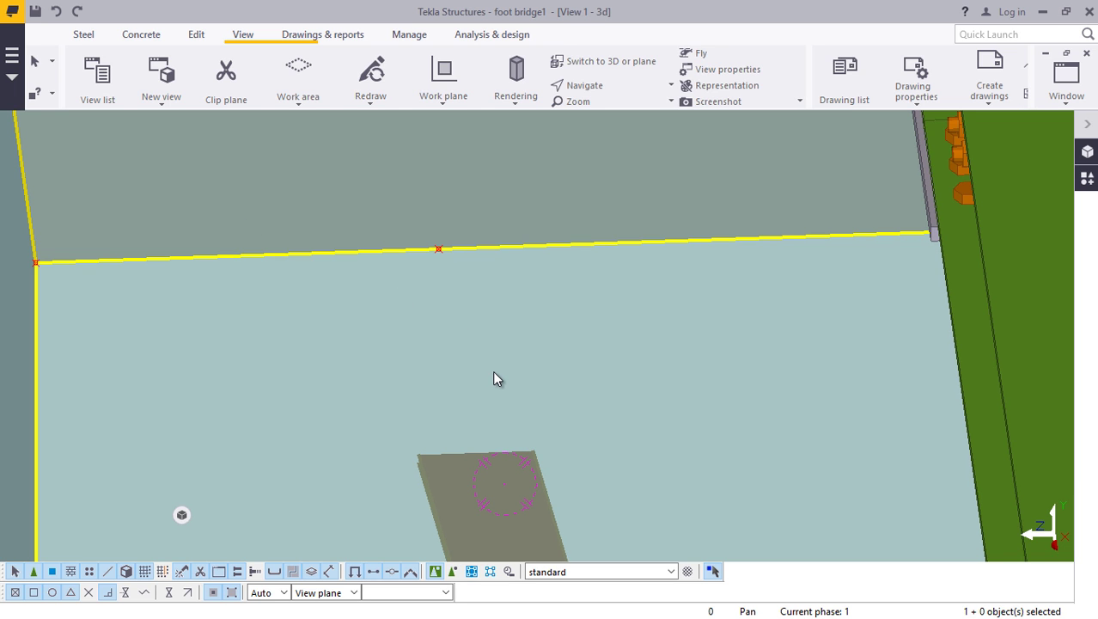
- Examine the repositioned beam's end relative to the second point by rotating the view around the low step
scroll(384, 353, "down", 2)
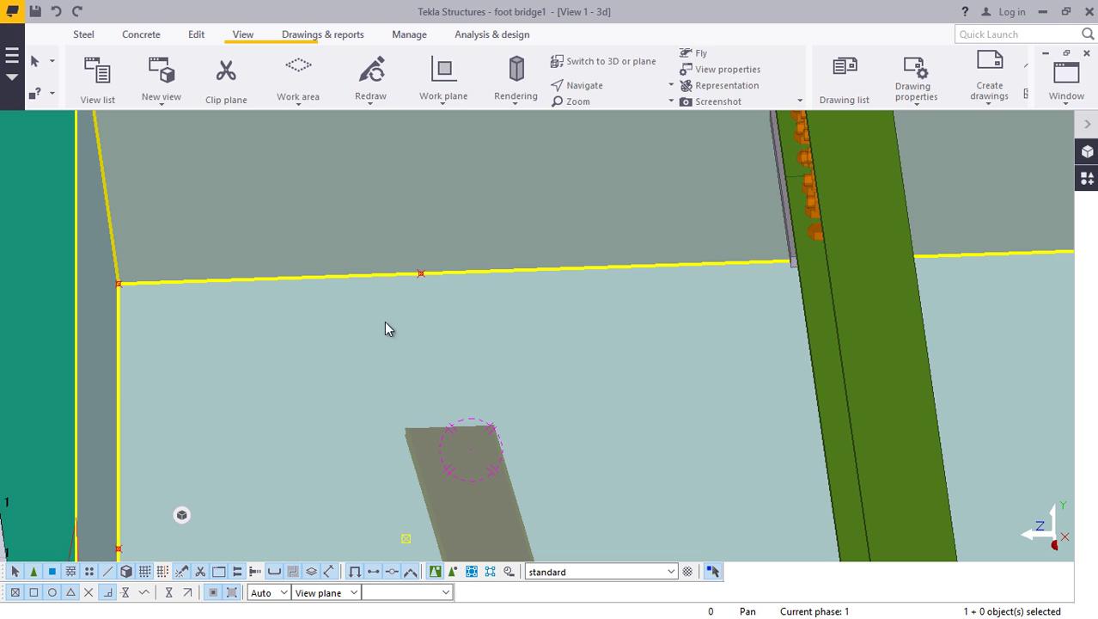
left_click(411, 275)
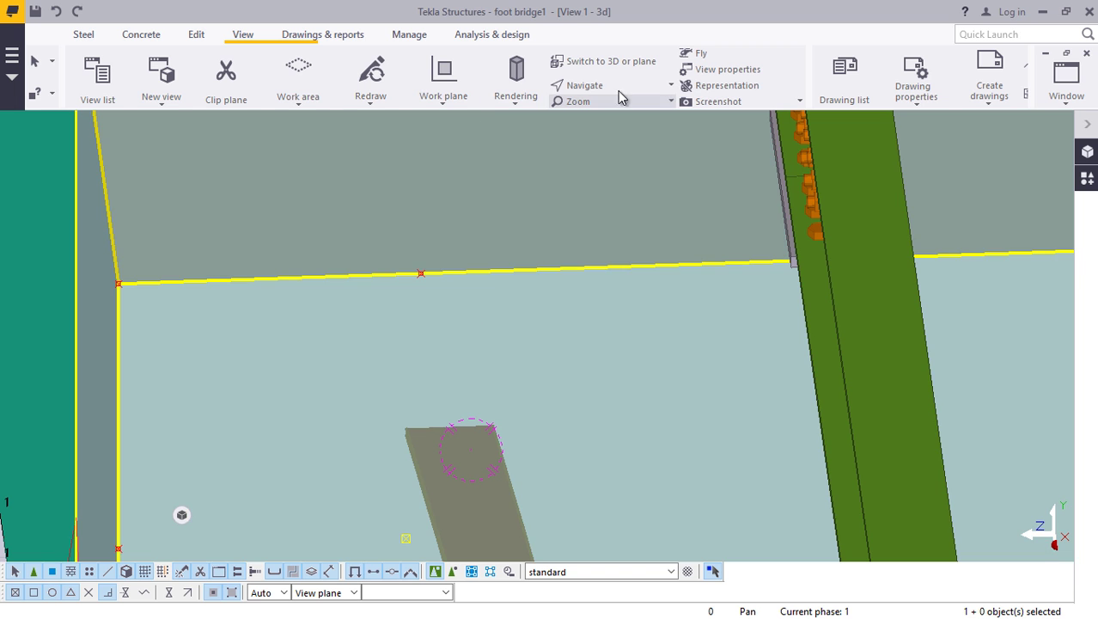
left_click(584, 85)
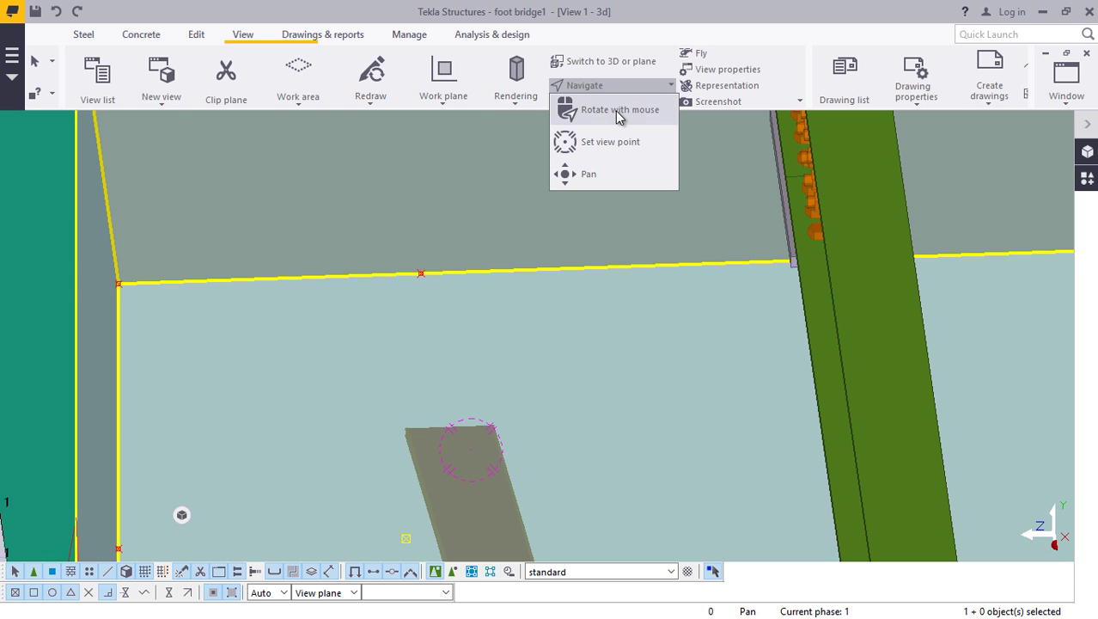
left_click(618, 112)
mouse_move(434, 311)
left_mouse_down()
mouse_move(561, 382)
mouse_move(582, 483)
mouse_move(567, 493)
mouse_move(578, 512)
mouse_move(545, 451)
mouse_move(422, 319)
left_mouse_up()
right_click(422, 318)
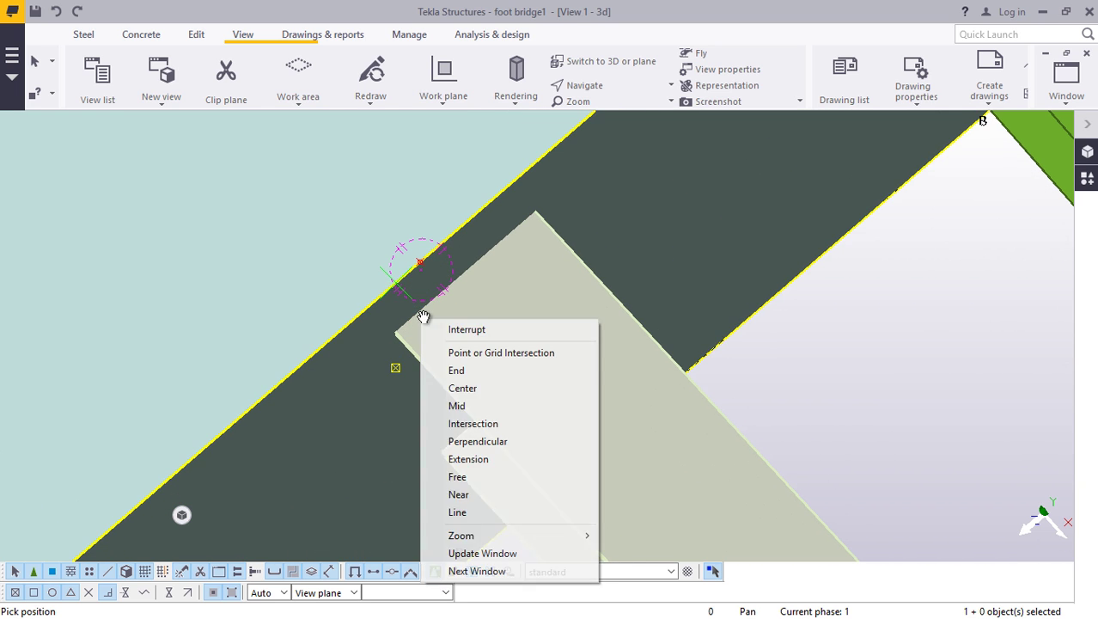
left_click(457, 332)
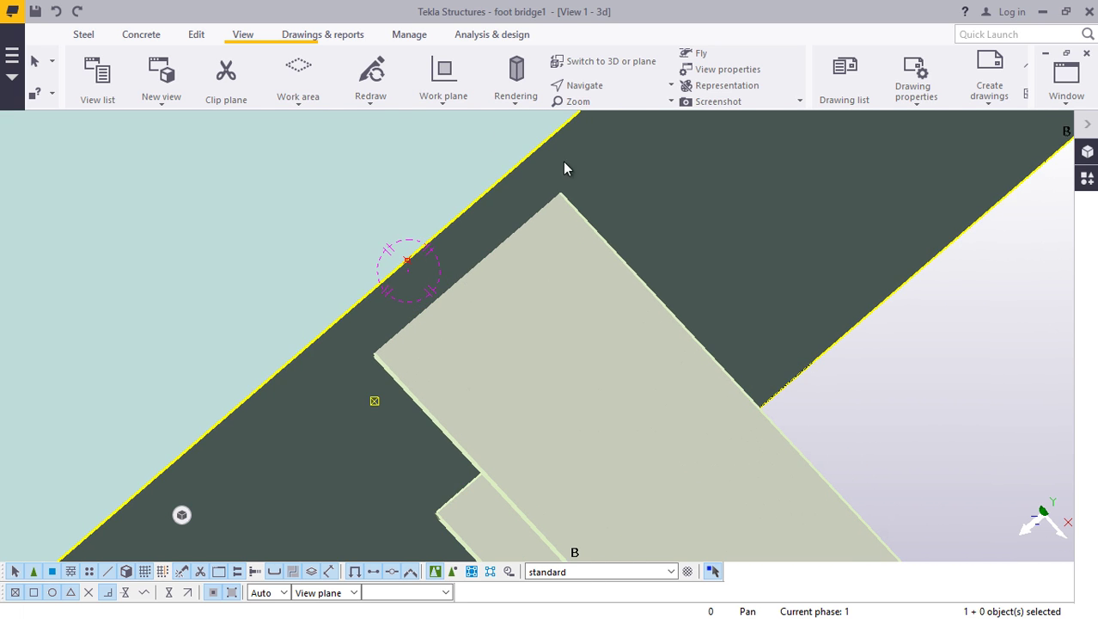
- Try to create one divided-line point midway between the upper corners of the curved beam's end
left_click(196, 36)
left_click(912, 101)
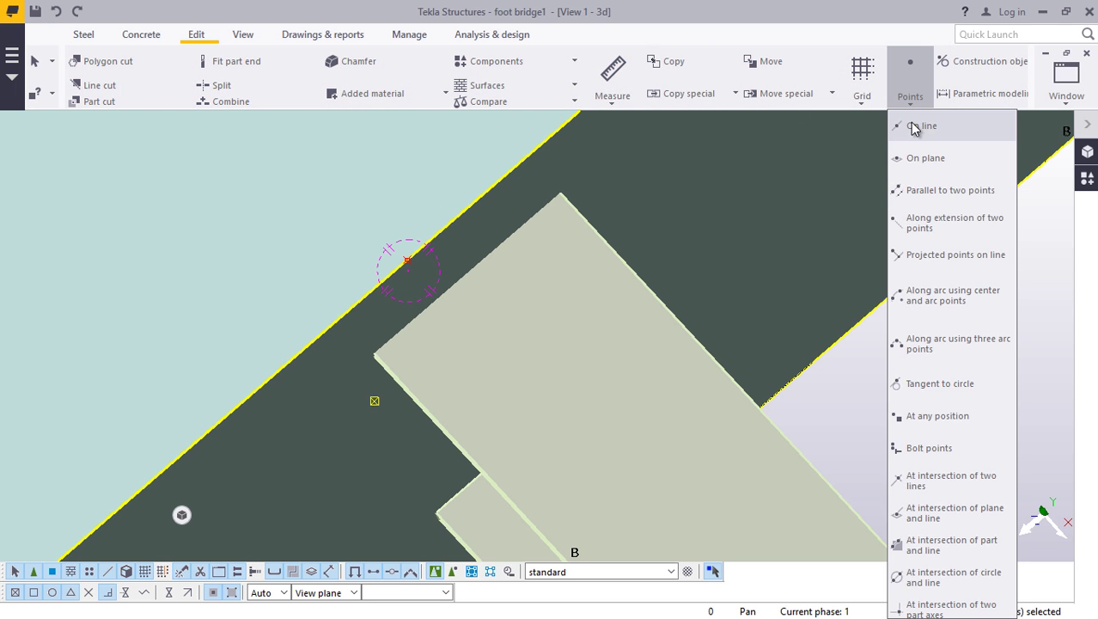
left_click(924, 129)
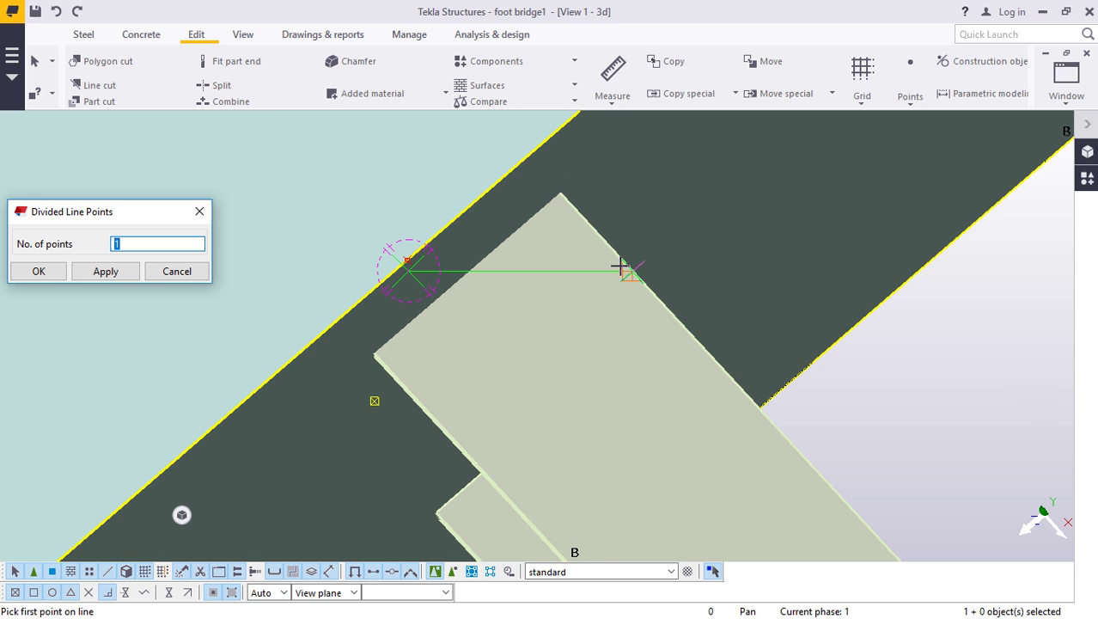
left_click(89, 593)
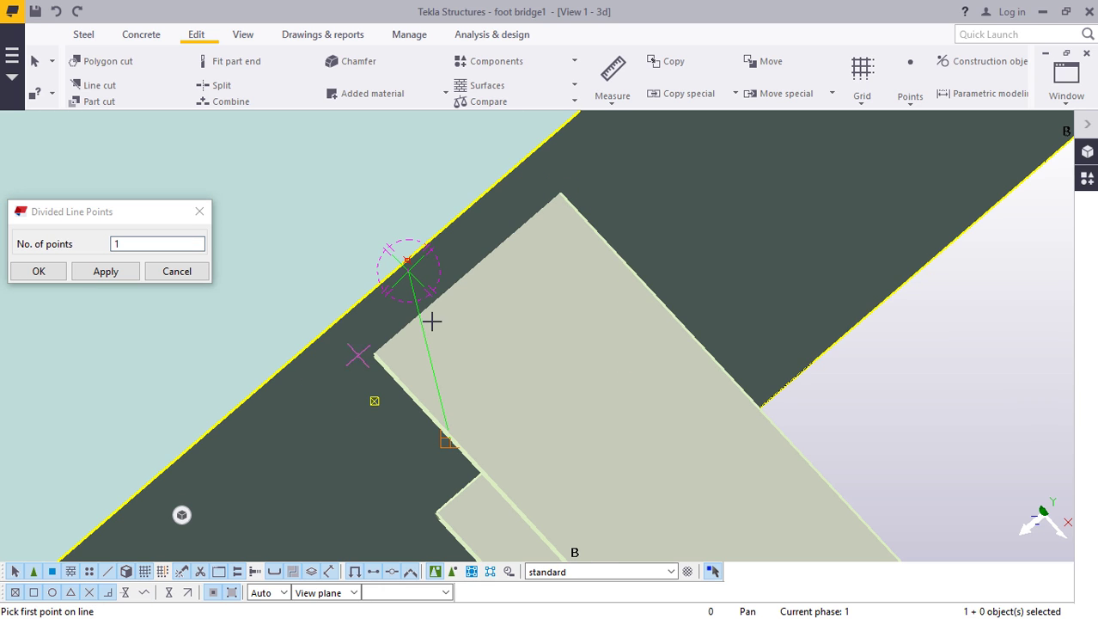
left_click(560, 193)
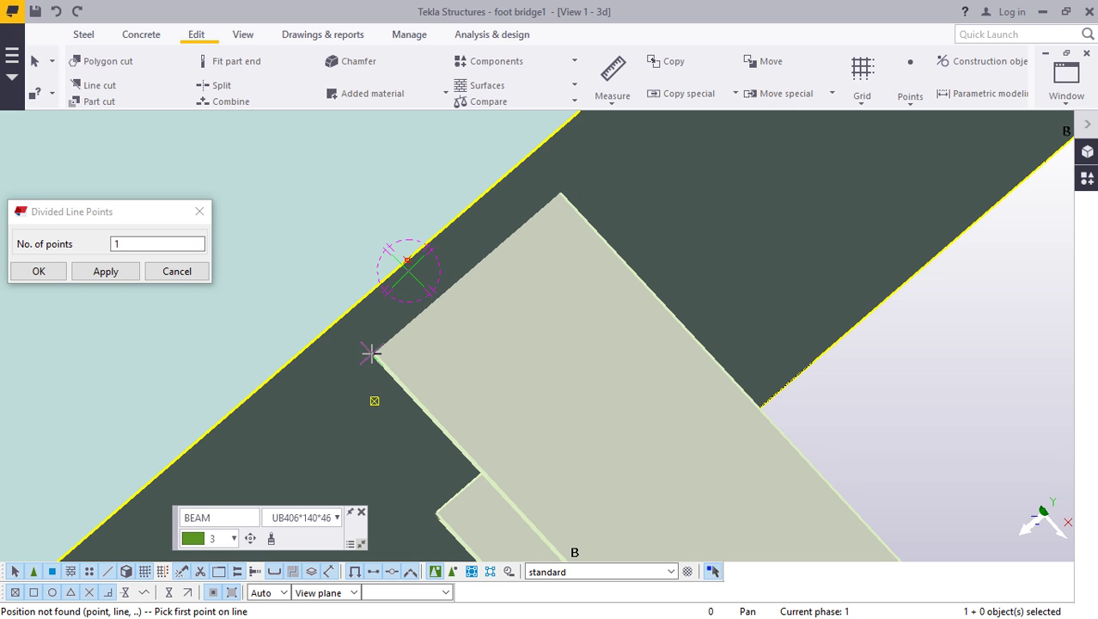
key("Escape")
left_click(202, 213)
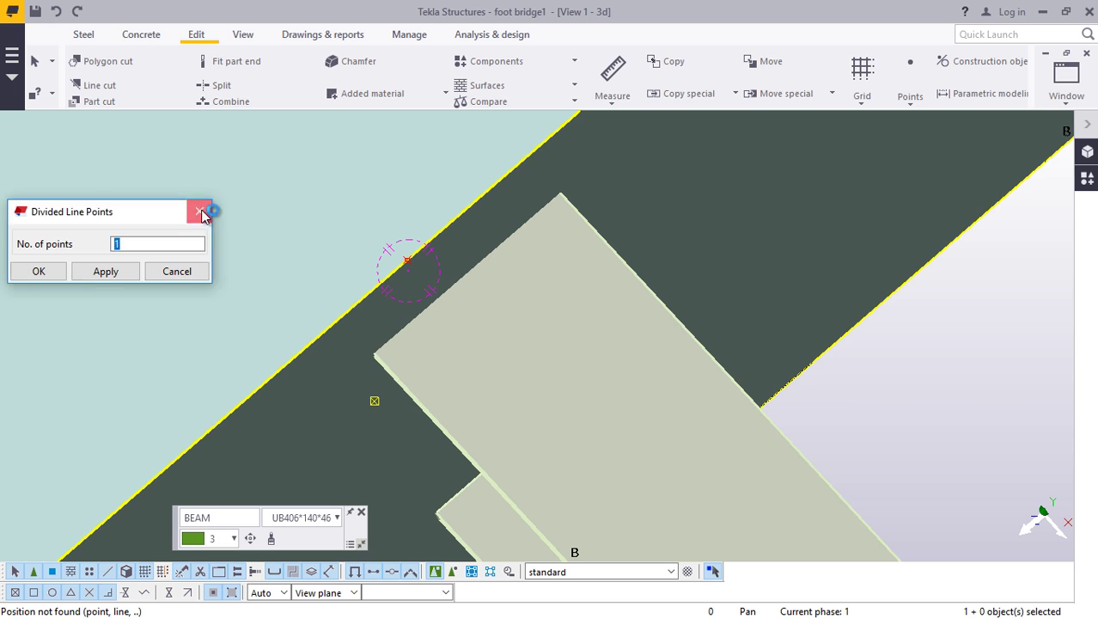
- Undo the curved beam's 475 mm move and clear the selection
left_click(436, 338)
scroll(435, 344, "up", 1)
scroll(402, 366, "down", 1)
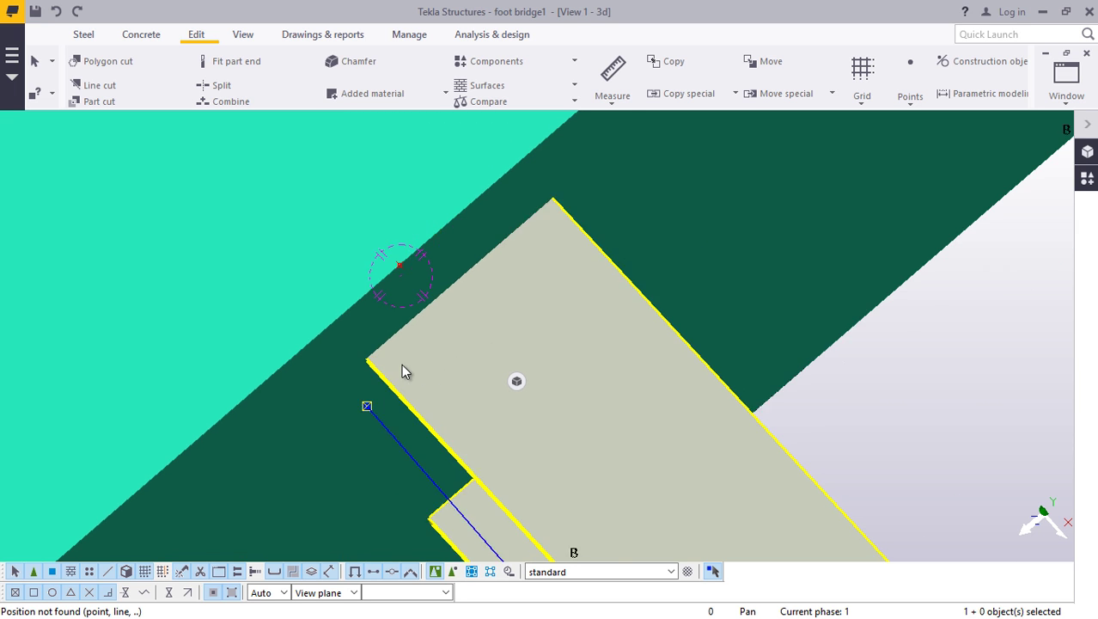
scroll(356, 359, "down", 6)
left_click(56, 12)
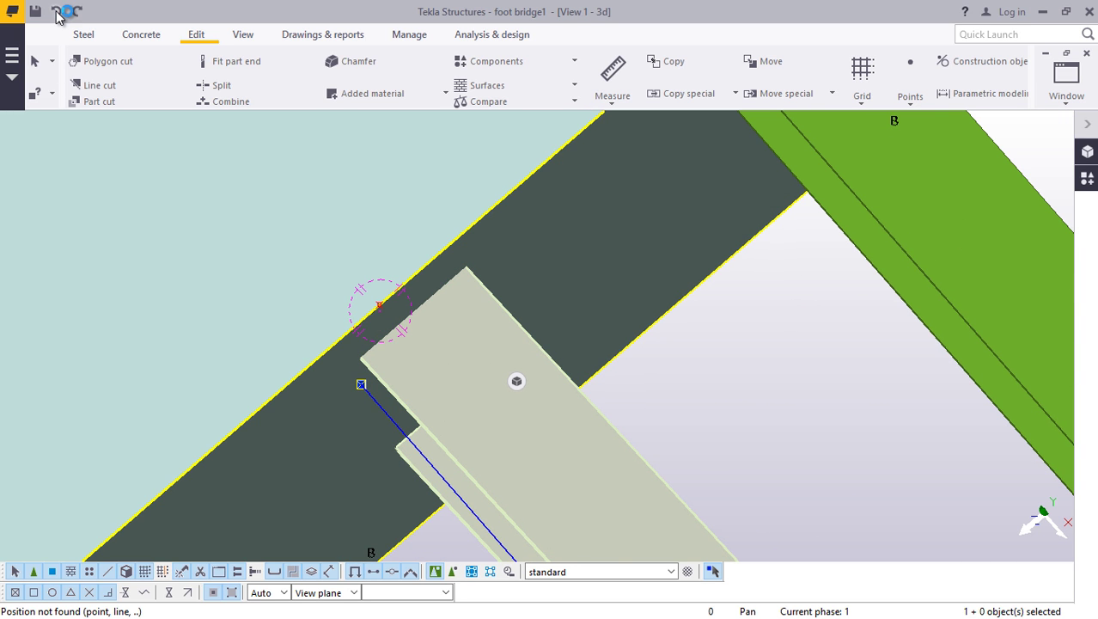
scroll(221, 290, "down", 4)
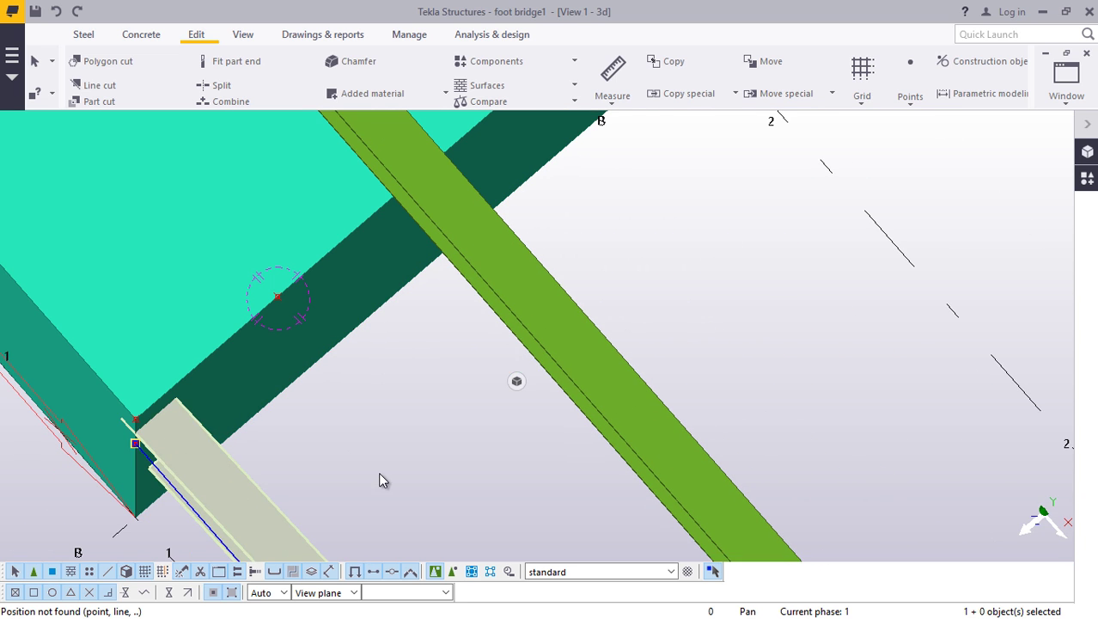
left_click(379, 474)
scroll(154, 487, "up", 4)
scroll(140, 356, "down", 6)
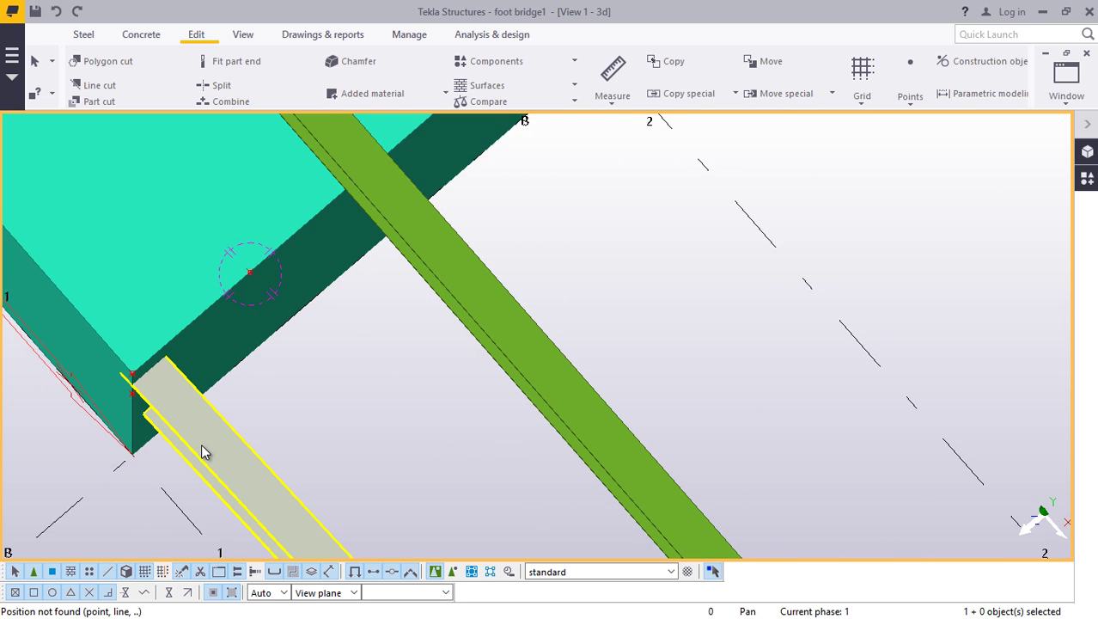
scroll(205, 452, "up", 2)
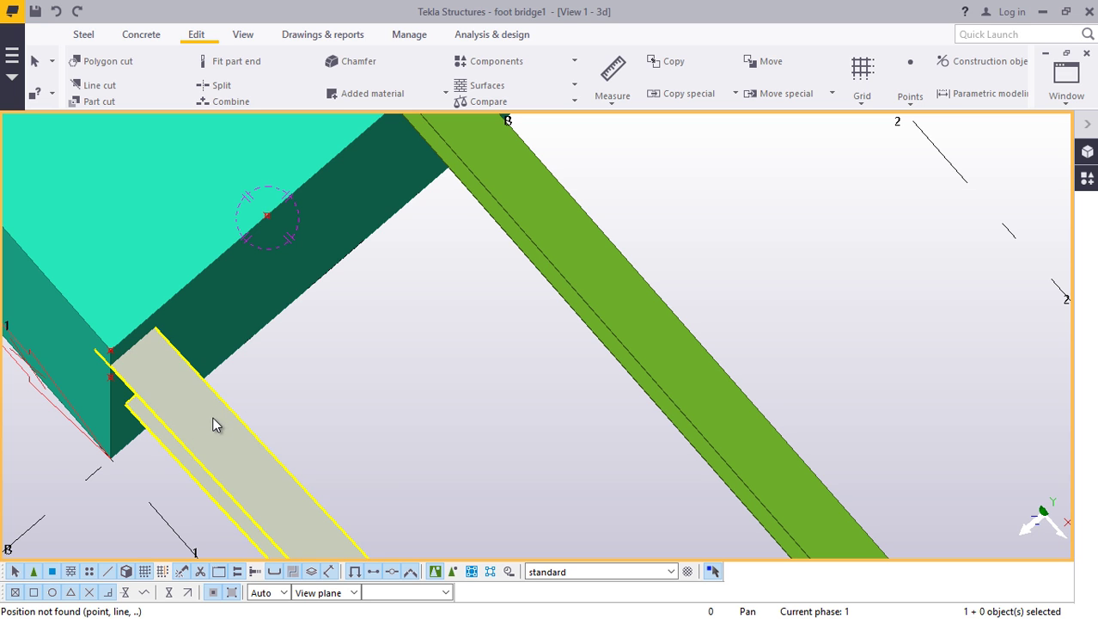
- Measure the width of the steel beam's bottom flange at its end by the concrete block's corner
scroll(214, 344, "down", 3)
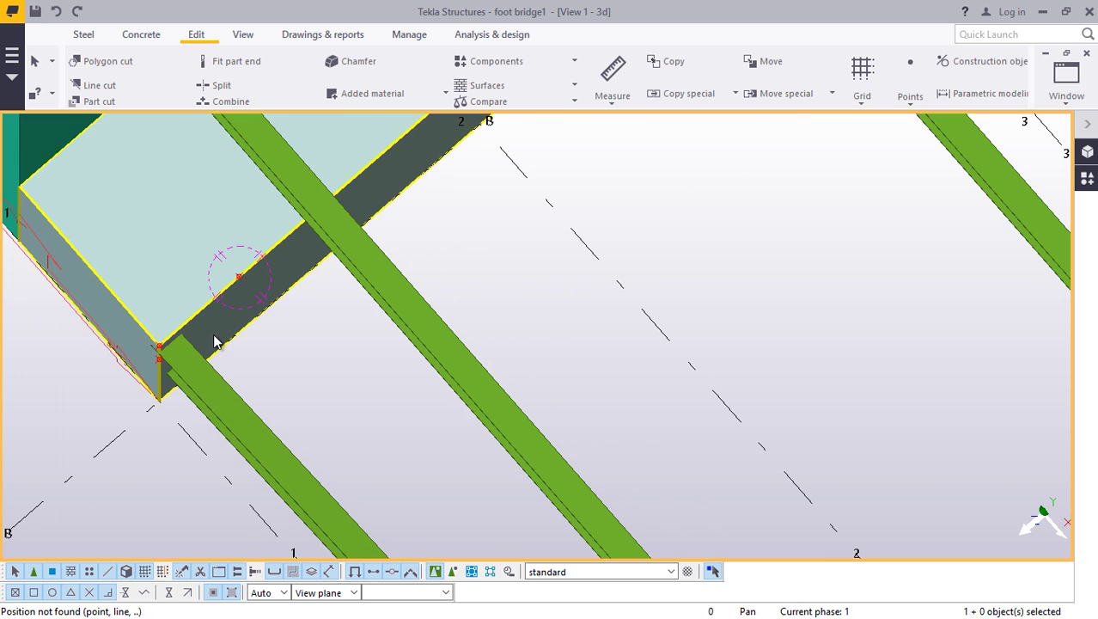
scroll(286, 484, "up", 1)
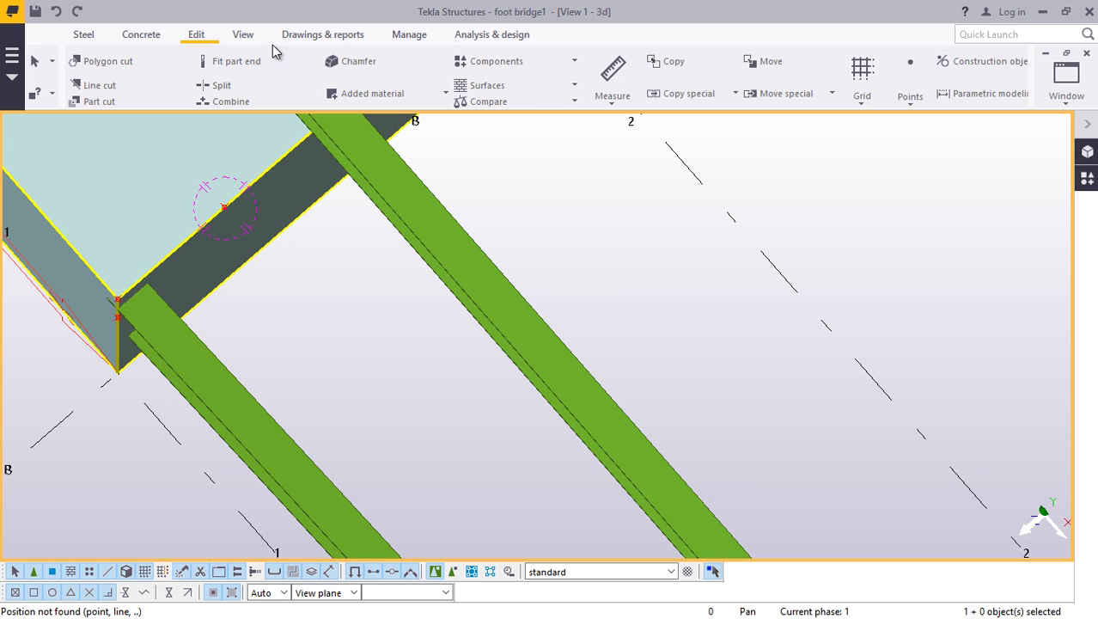
left_click(246, 43)
left_click(589, 84)
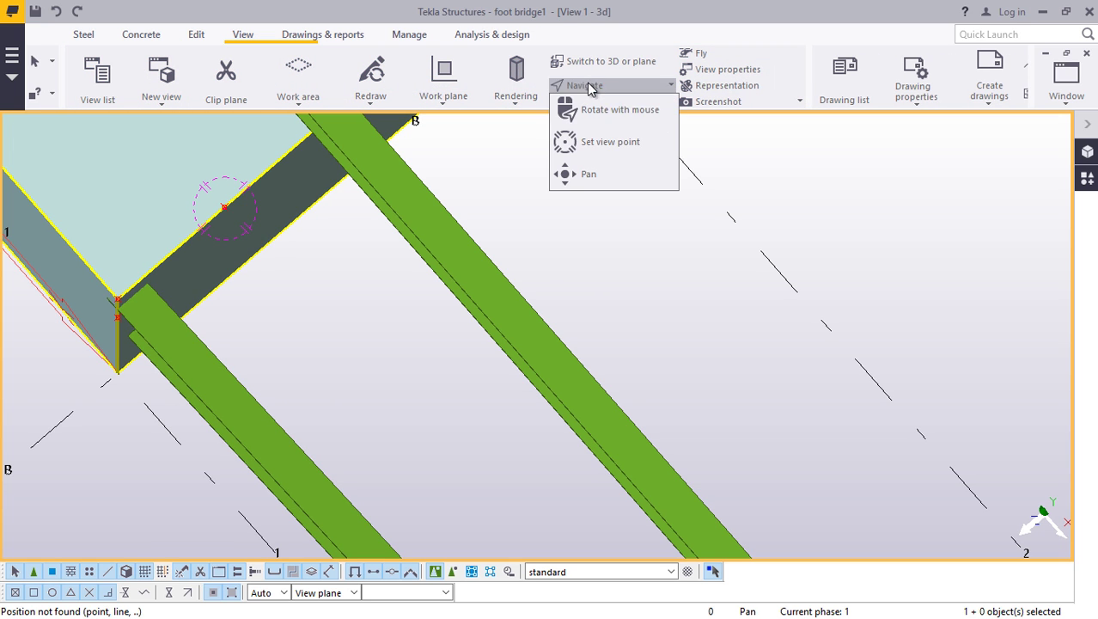
left_click(591, 109)
left_click_drag(190, 365, 155, 103)
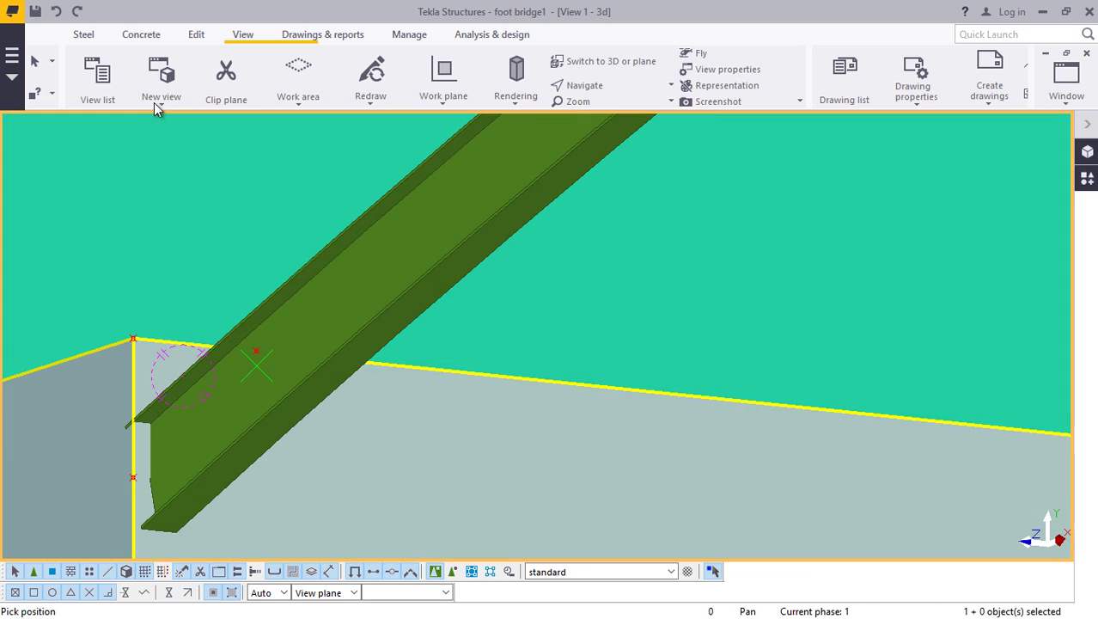
scroll(158, 526, "up", 8)
right_click(182, 490)
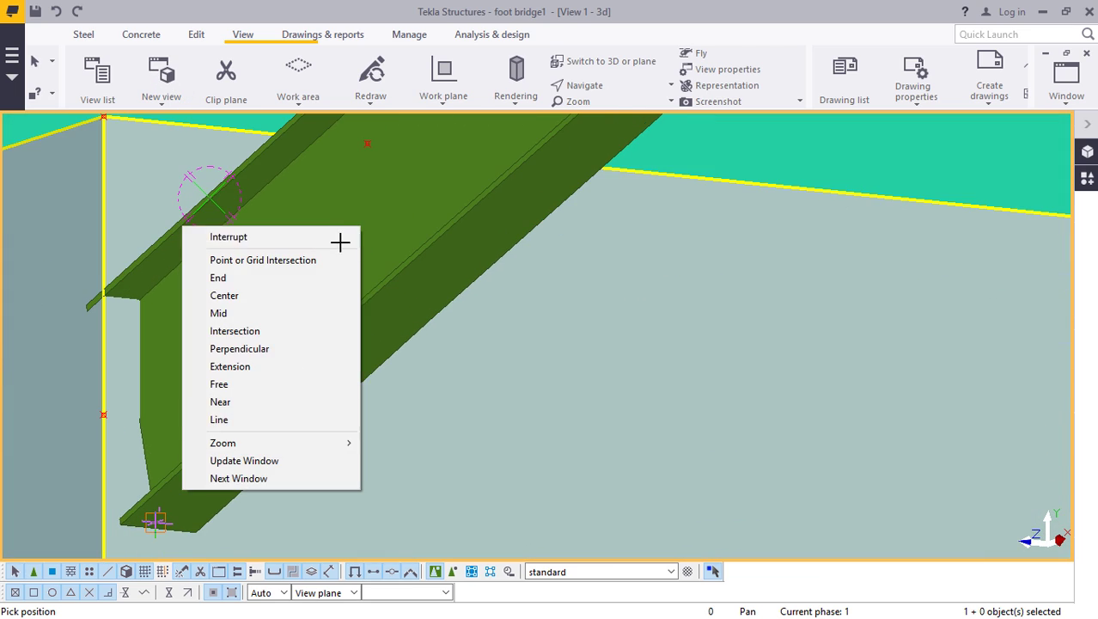
left_click(290, 241)
left_click(196, 34)
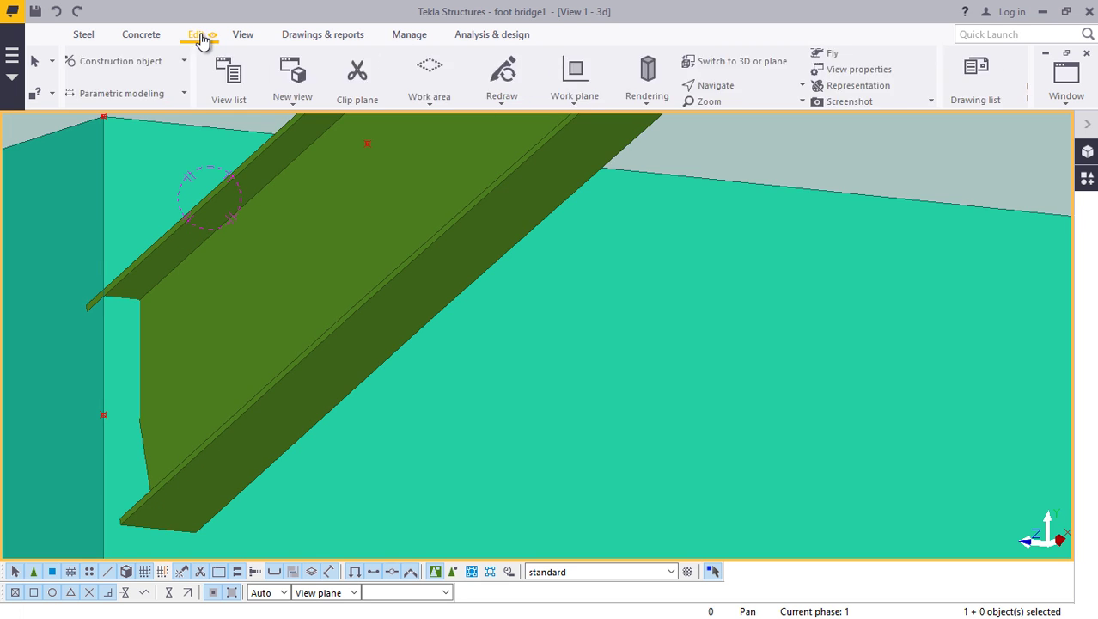
left_click(609, 105)
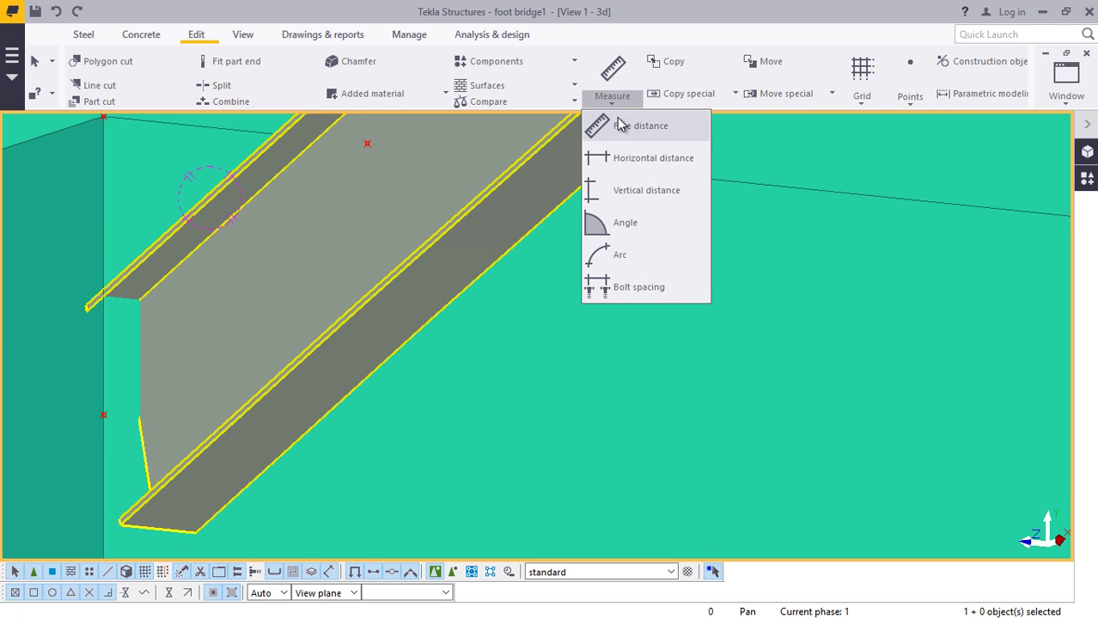
left_click(622, 135)
scroll(129, 524, "up", 4)
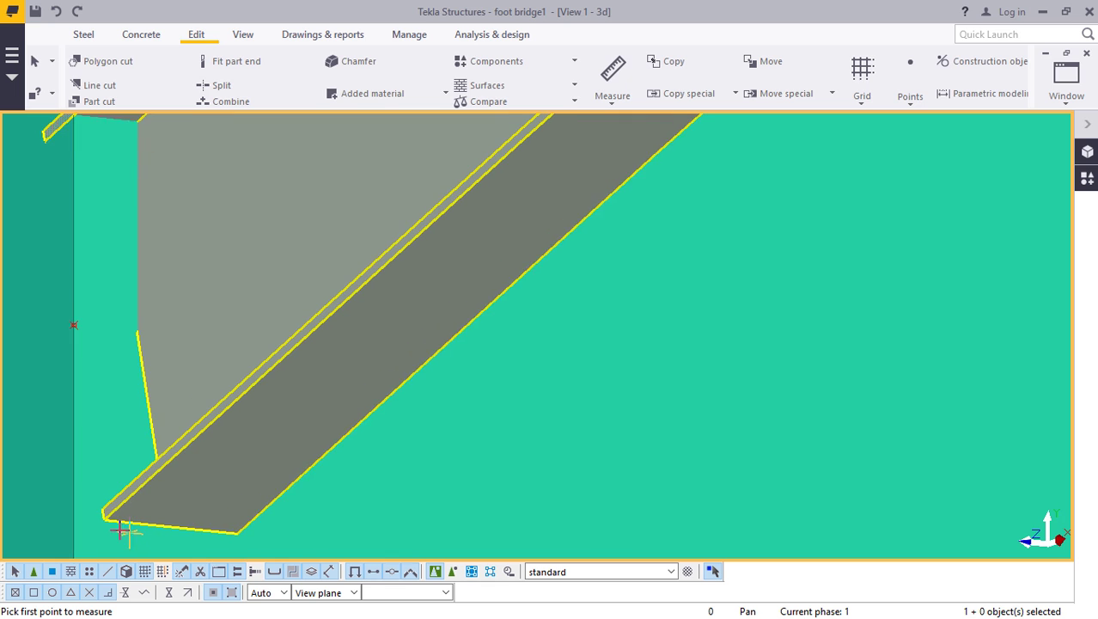
left_click(102, 517)
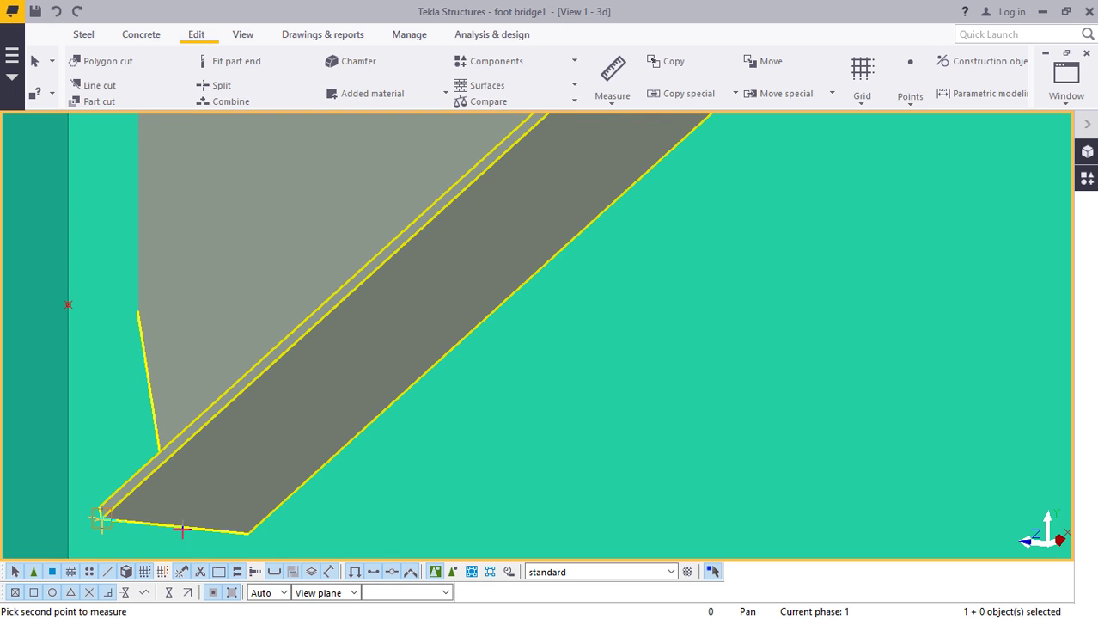
left_click(248, 533)
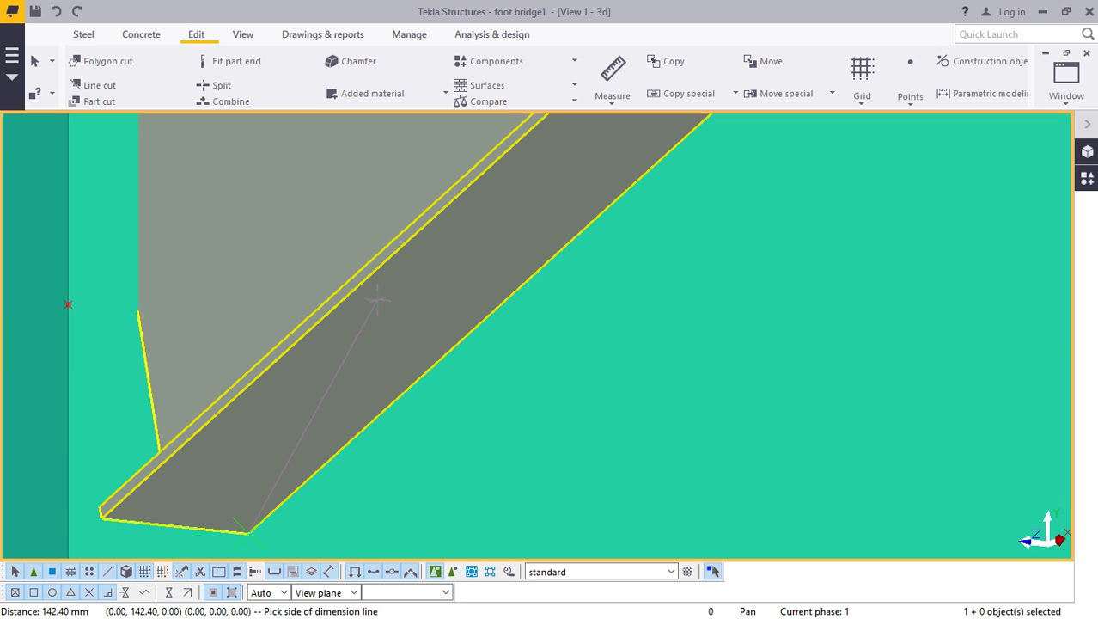
right_click(383, 288)
left_click(414, 297)
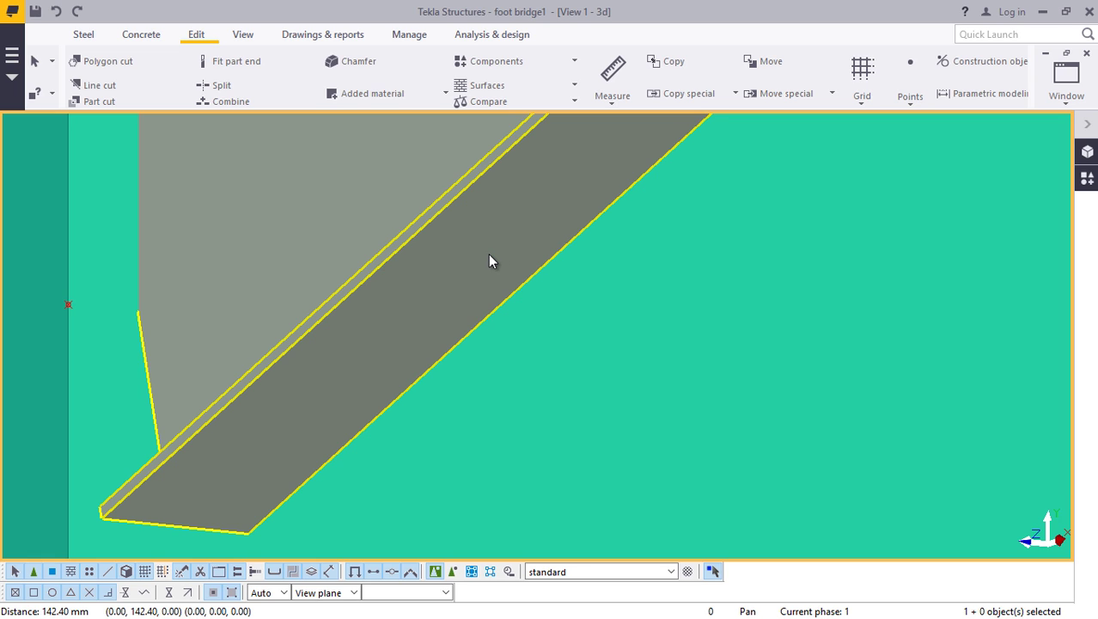
- Try to move the steel beam 357.6 mm from the concrete block's top corner toward the midpoint of its top edge
scroll(432, 312, "down", 3)
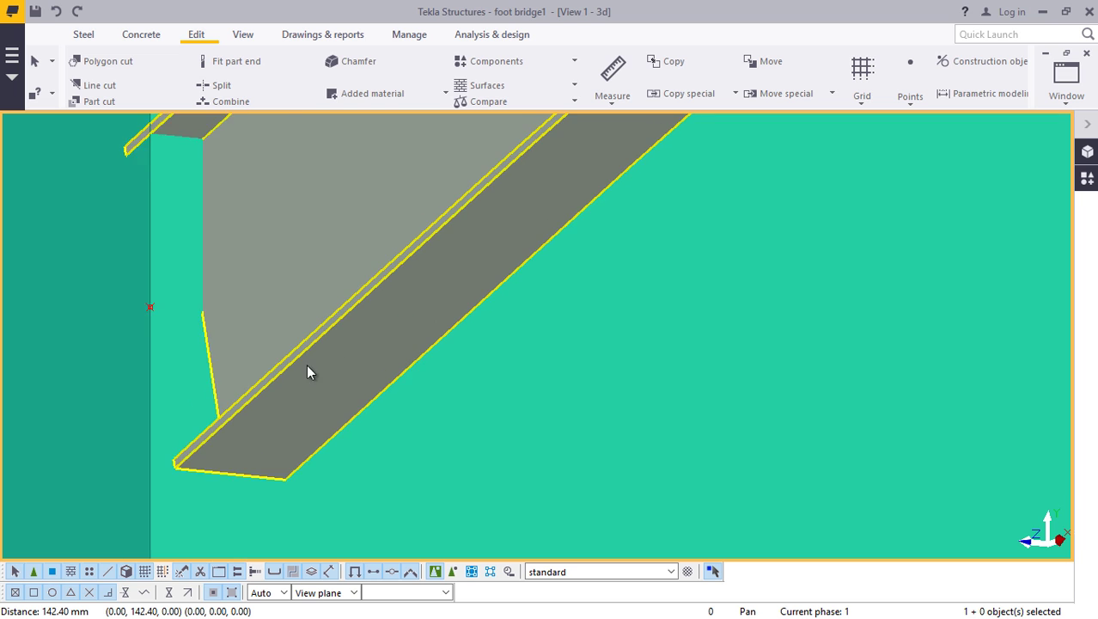
left_click(243, 39)
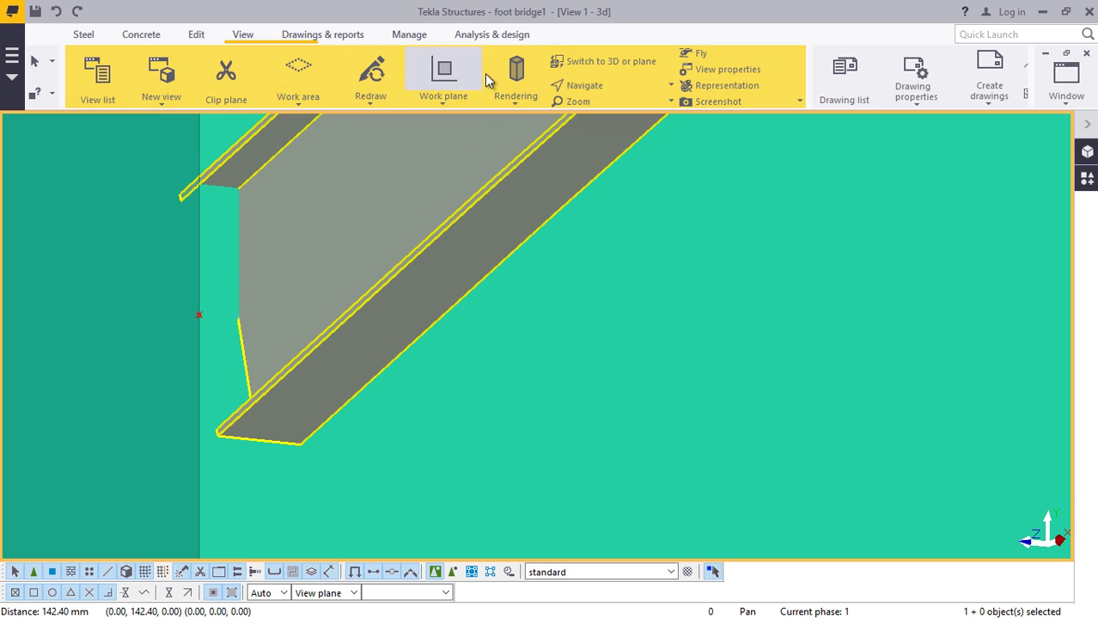
left_click(603, 83)
left_click(613, 107)
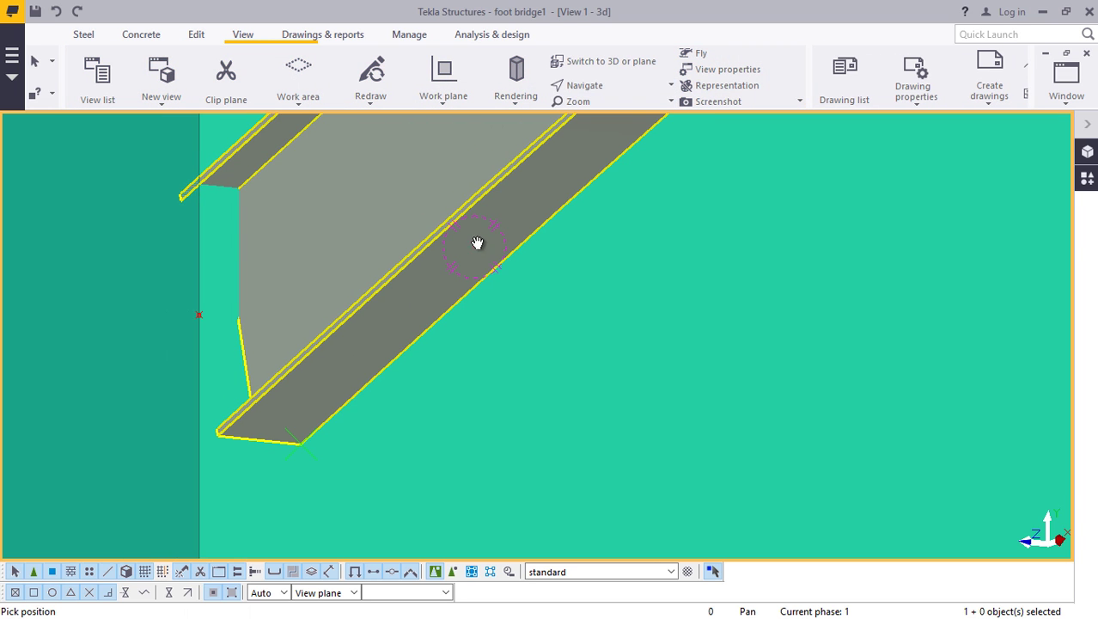
left_click_drag(477, 245, 466, 385)
scroll(458, 379, "down", 3)
scroll(457, 378, "down", 3)
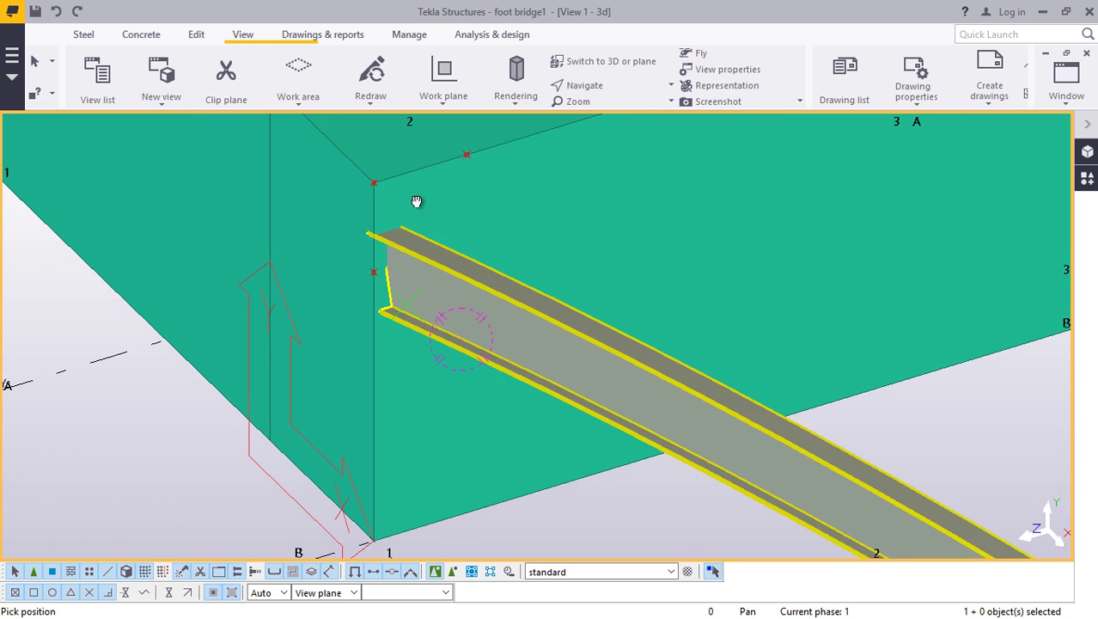
left_click_drag(417, 201, 414, 221)
right_click(413, 221)
left_click(442, 233)
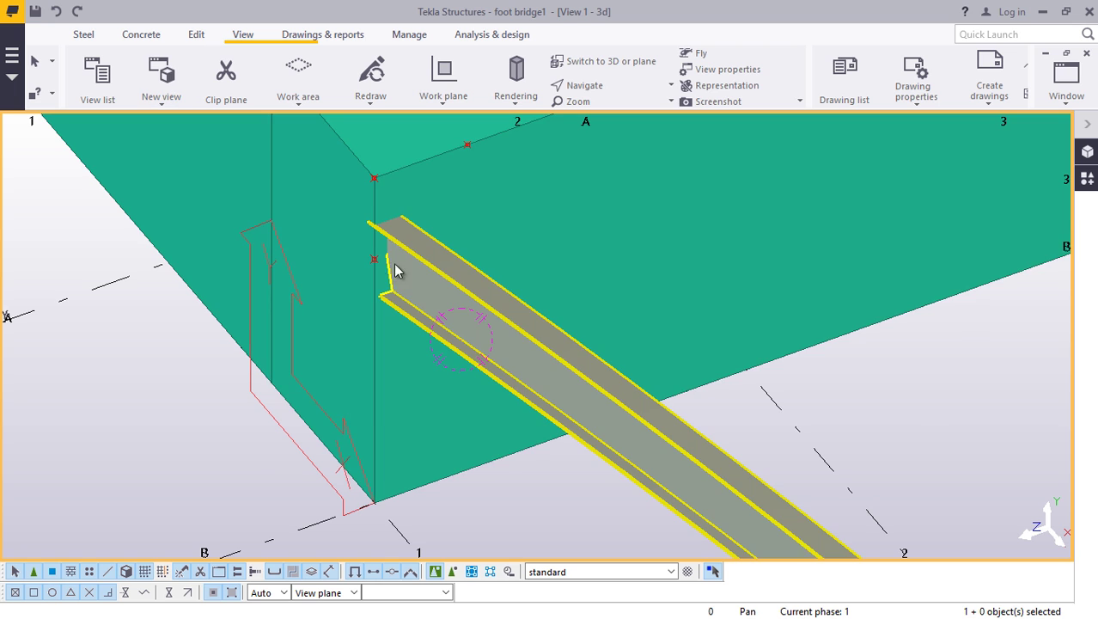
left_click(419, 271)
right_click(421, 275)
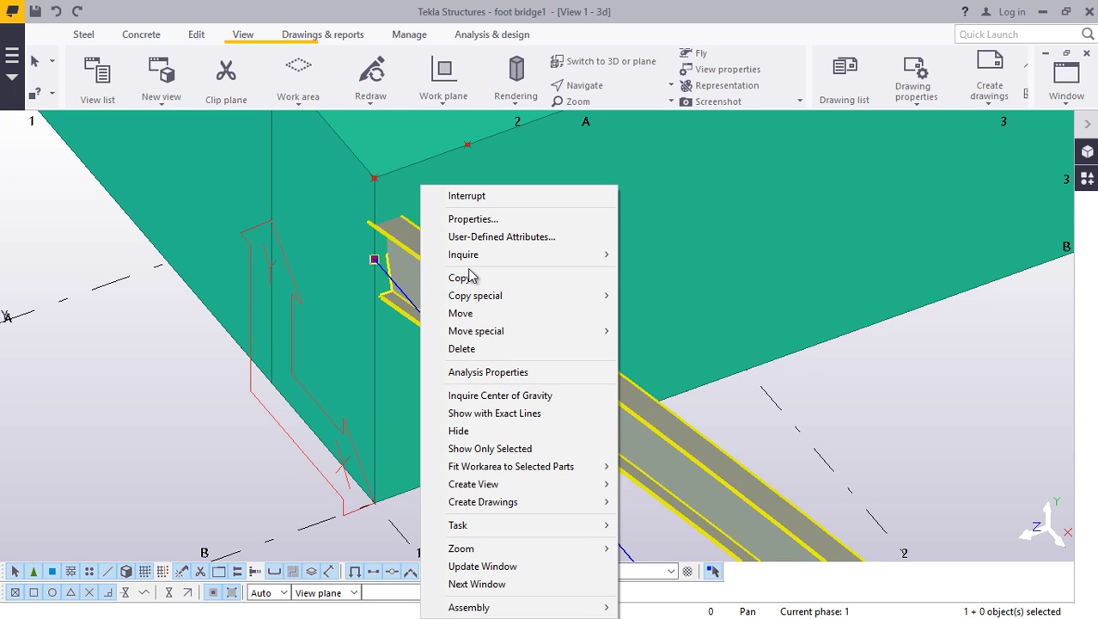
left_click(460, 312)
left_click(375, 178)
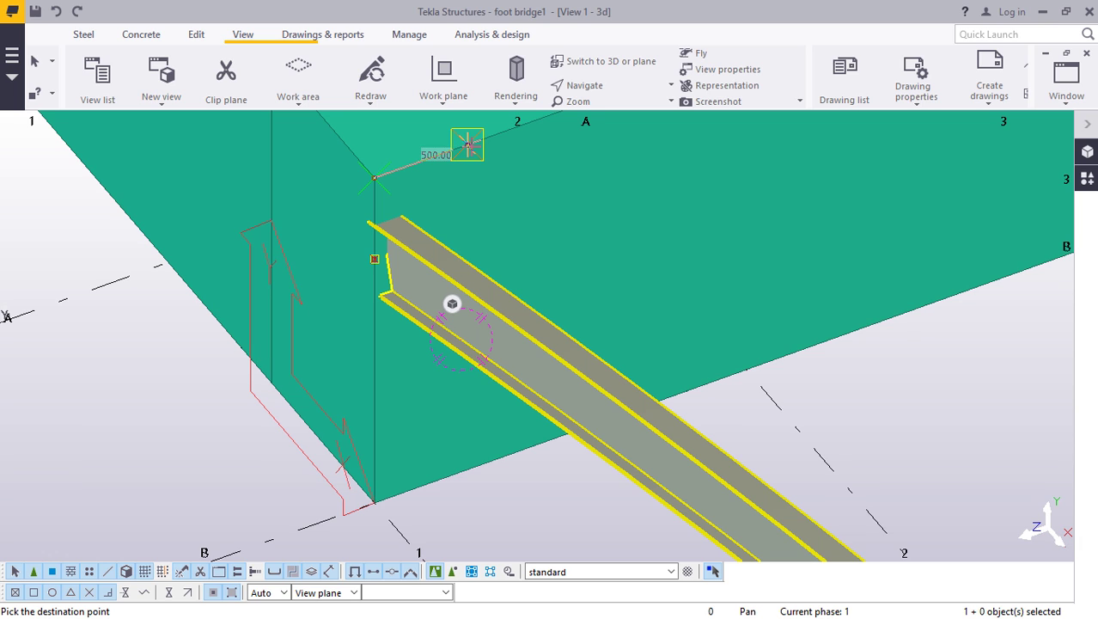
type("357.6")
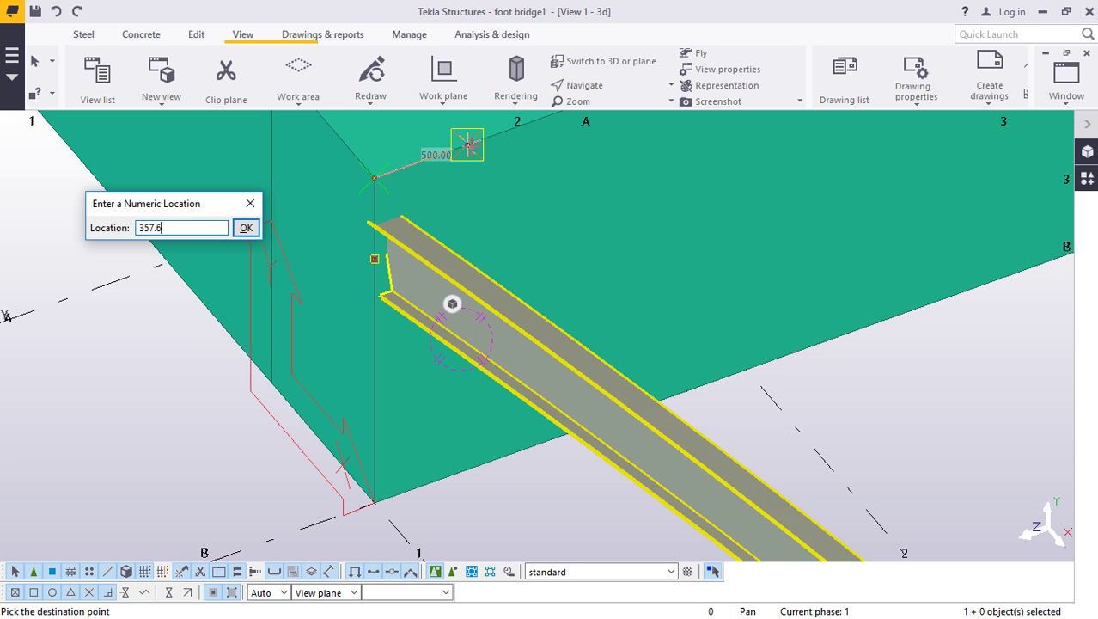
left_click(246, 228)
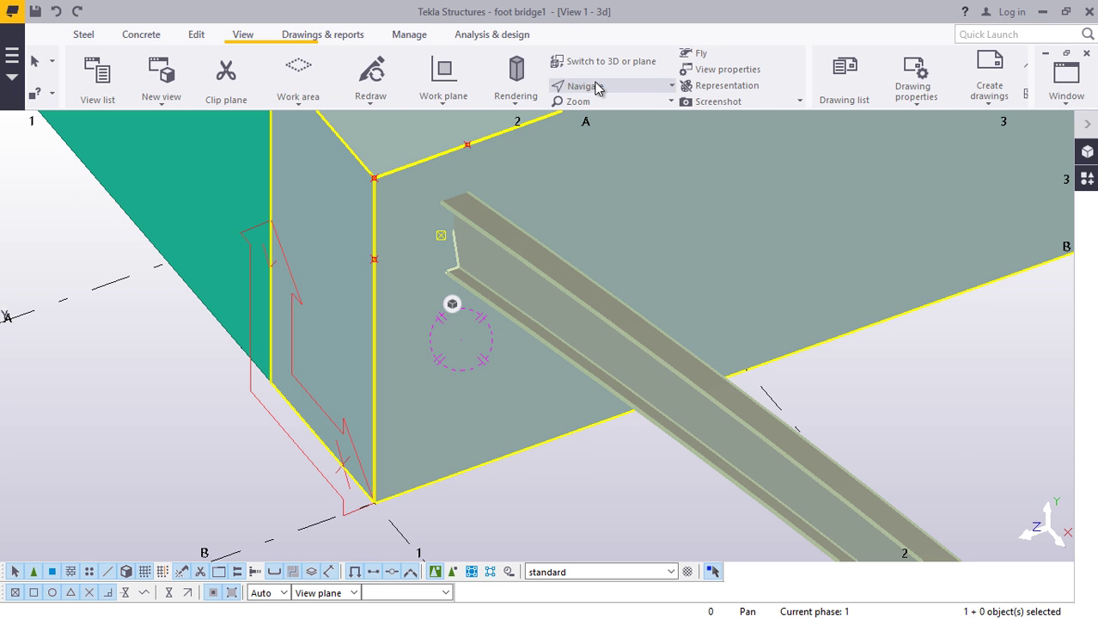
- Check the beam's new position against the concrete block and undo the 357.6 mm move
left_click(592, 86)
left_click(613, 114)
left_click_drag(478, 208, 434, 189)
scroll(438, 185, "up", 5)
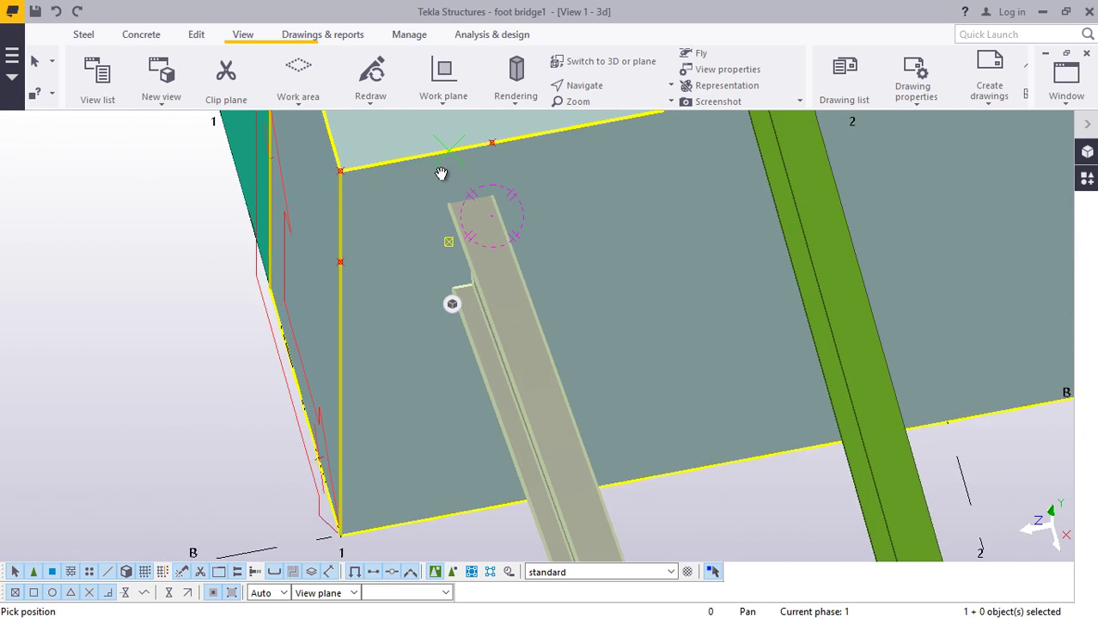
right_click(464, 202)
left_click(501, 210)
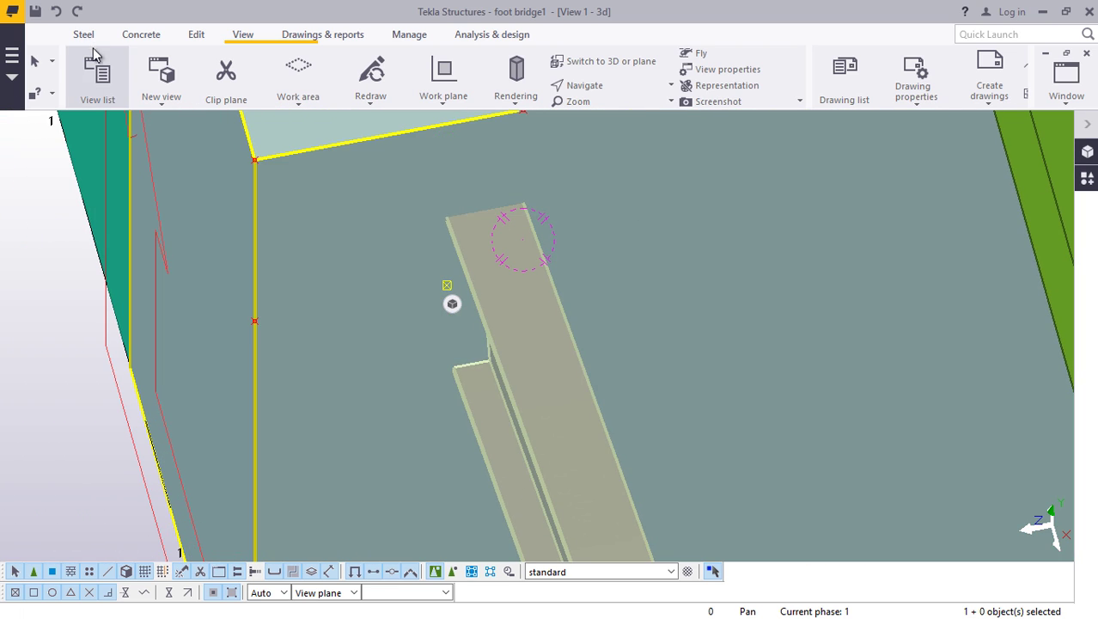
left_click(56, 11)
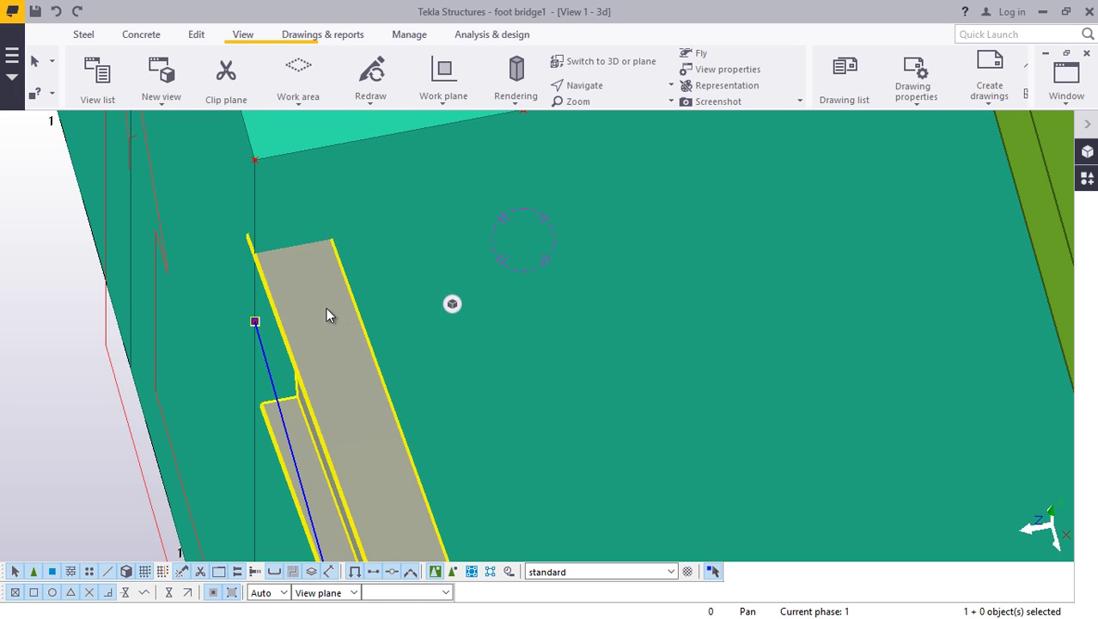
- Try to move the steel beam 400 mm from the concrete block's top corner along its top edge
right_click(324, 314)
left_click(360, 312)
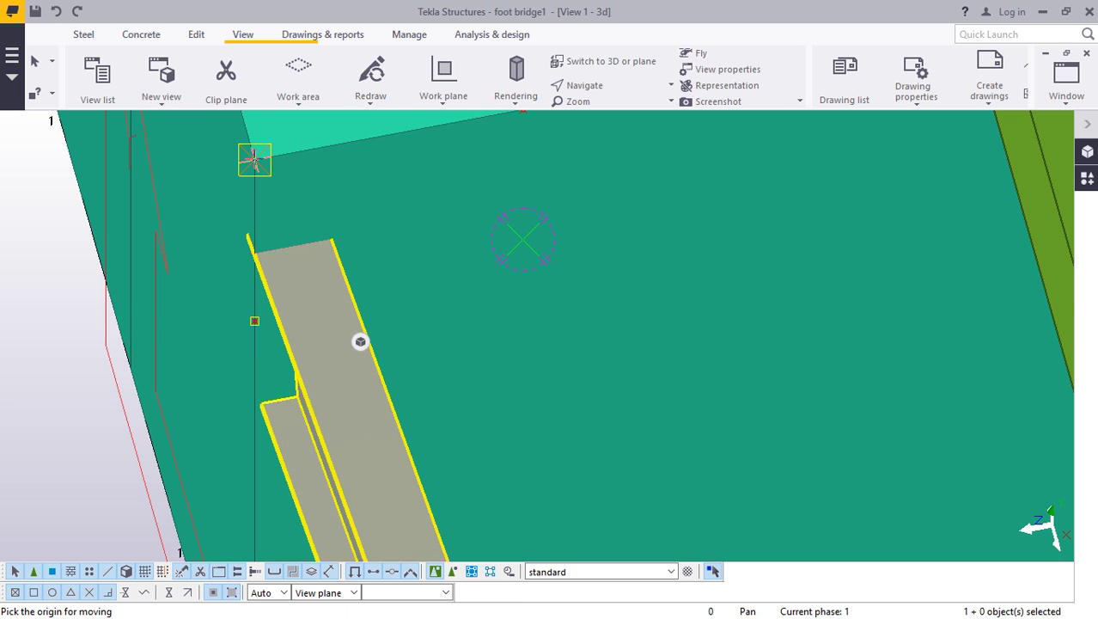
left_click(255, 159)
scroll(309, 307, "down", 2)
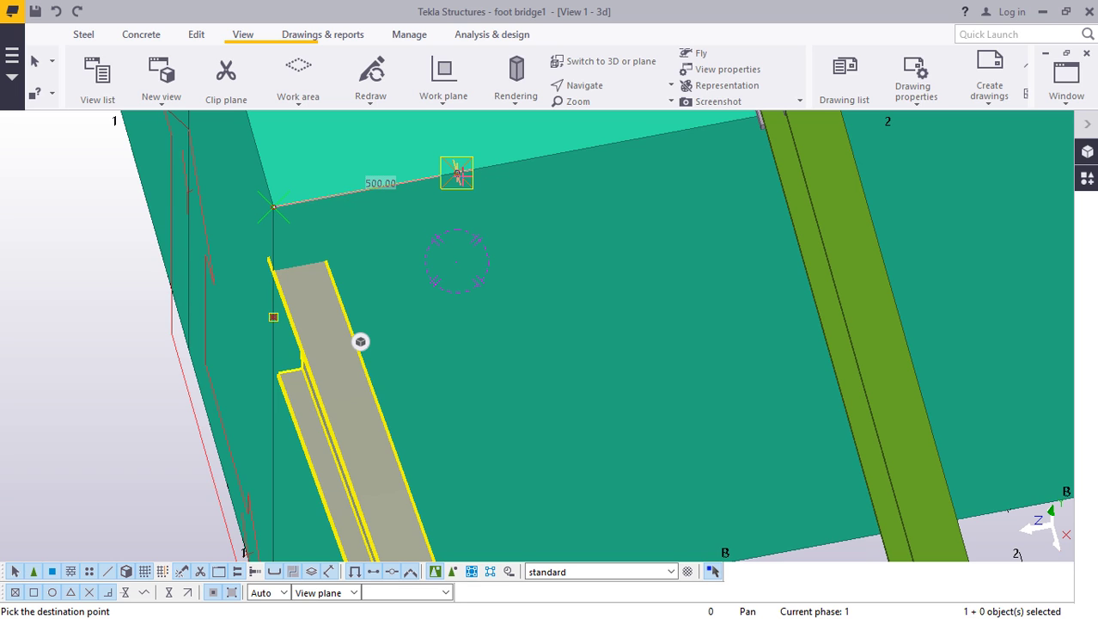
type("400")
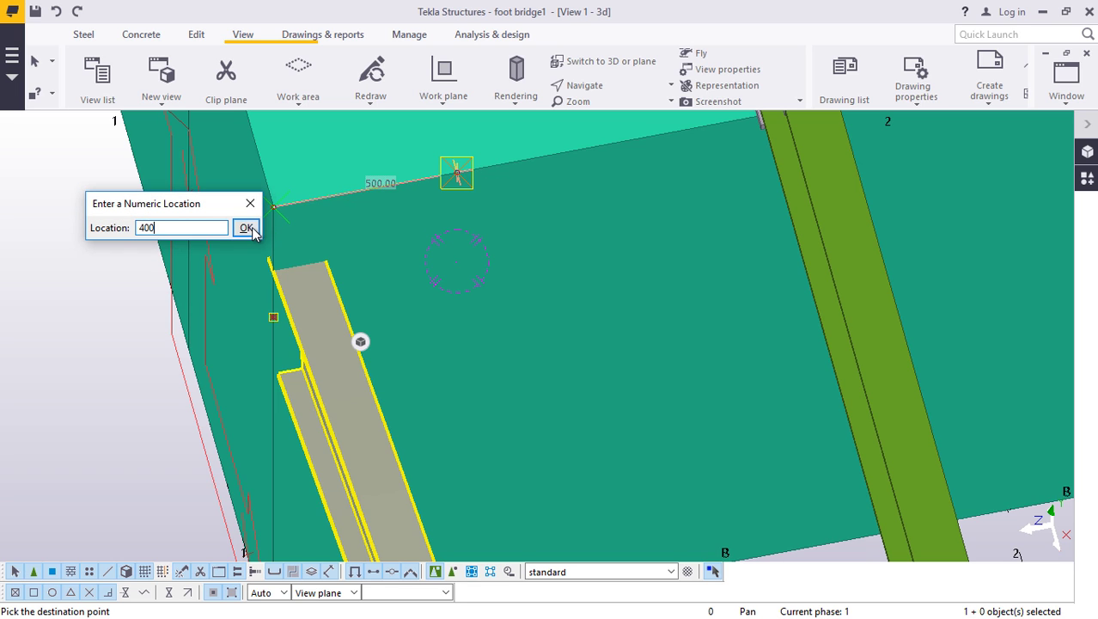
left_click(248, 228)
- Inspect the beam's end against the edge's midpoint and undo the 400 mm move
left_click(586, 85)
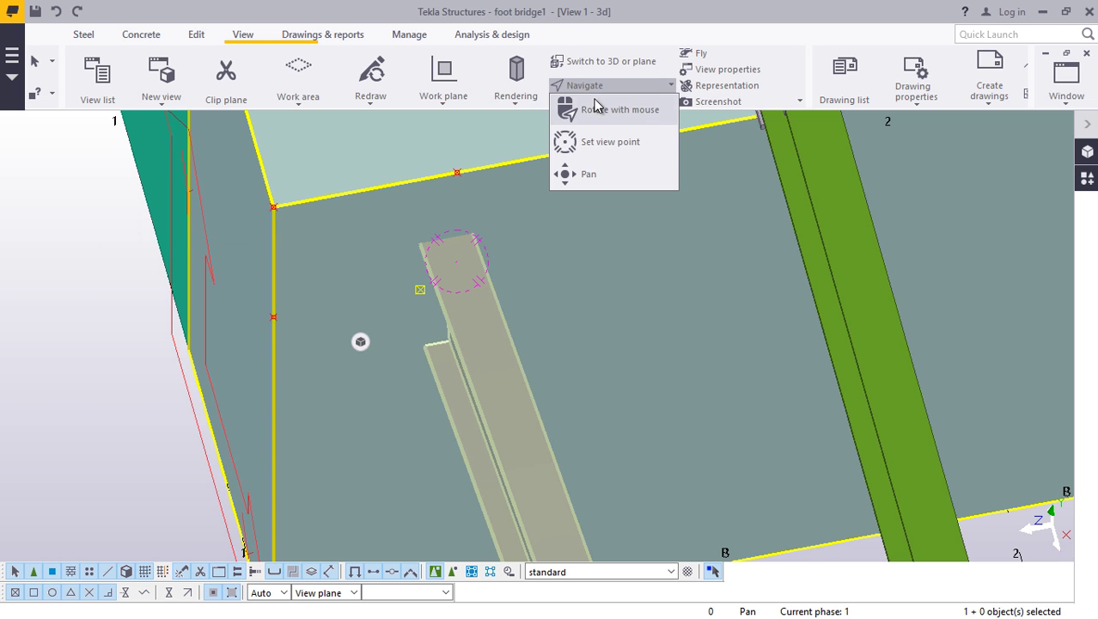
left_click(595, 107)
left_click_drag(467, 217, 520, 253)
right_click(464, 232)
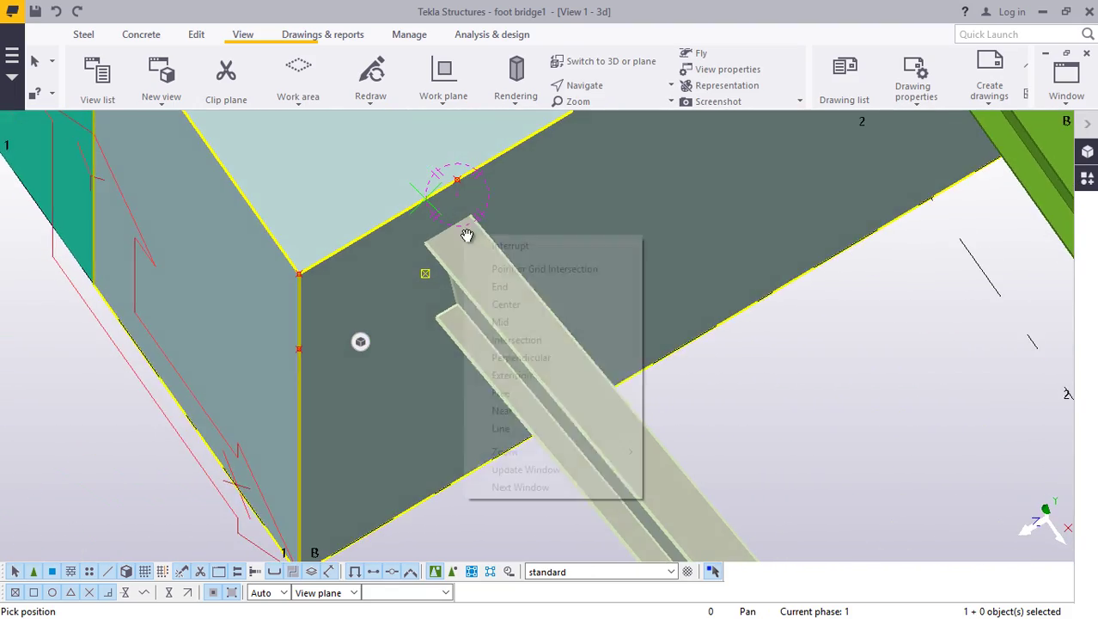
left_click(498, 246)
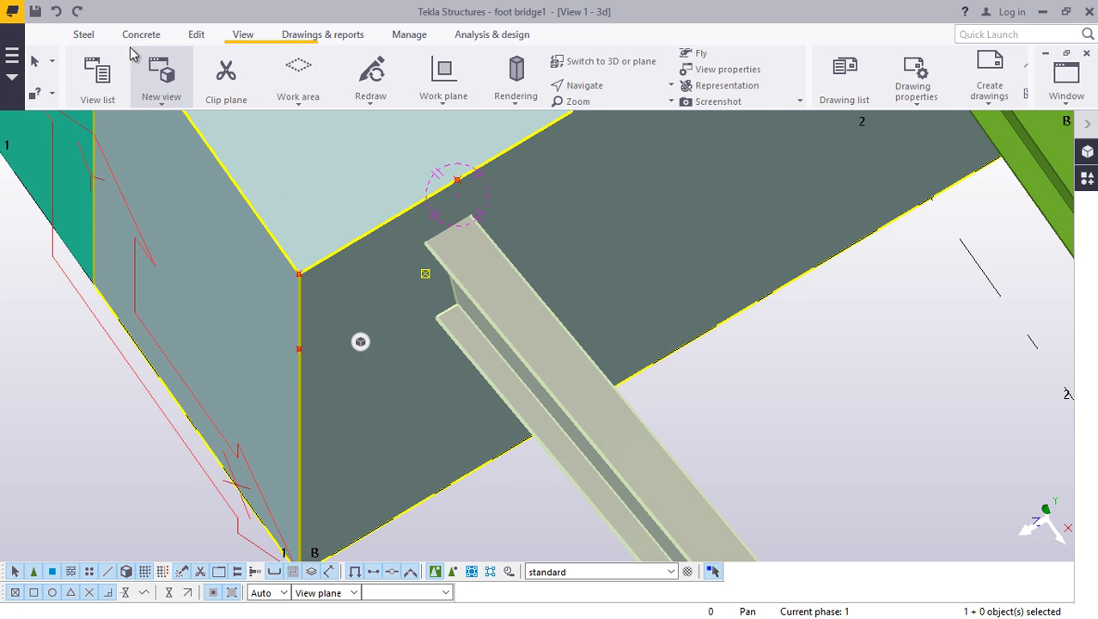
left_click(56, 11)
- Try to move the steel beam 450 mm from the concrete block's top corner along its top edge
right_click(327, 326)
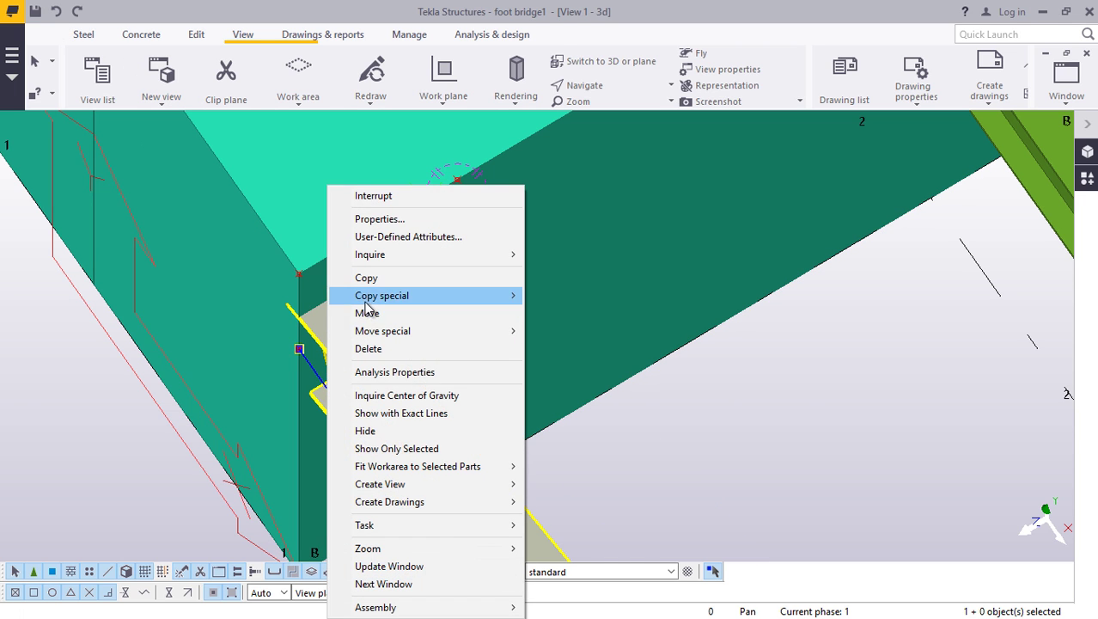
left_click(367, 312)
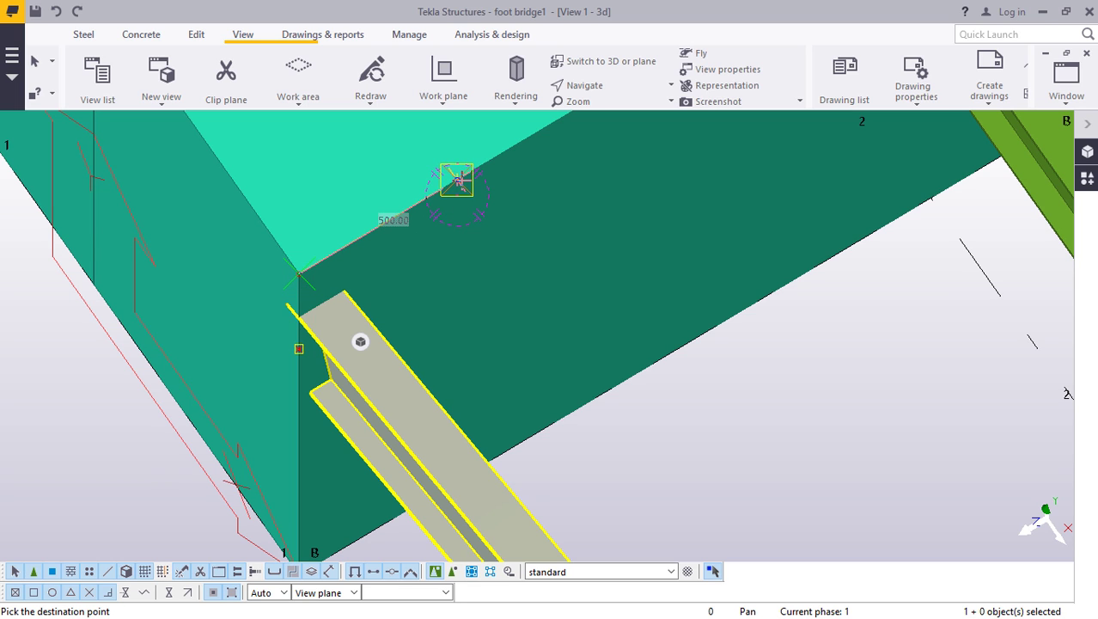
type("450")
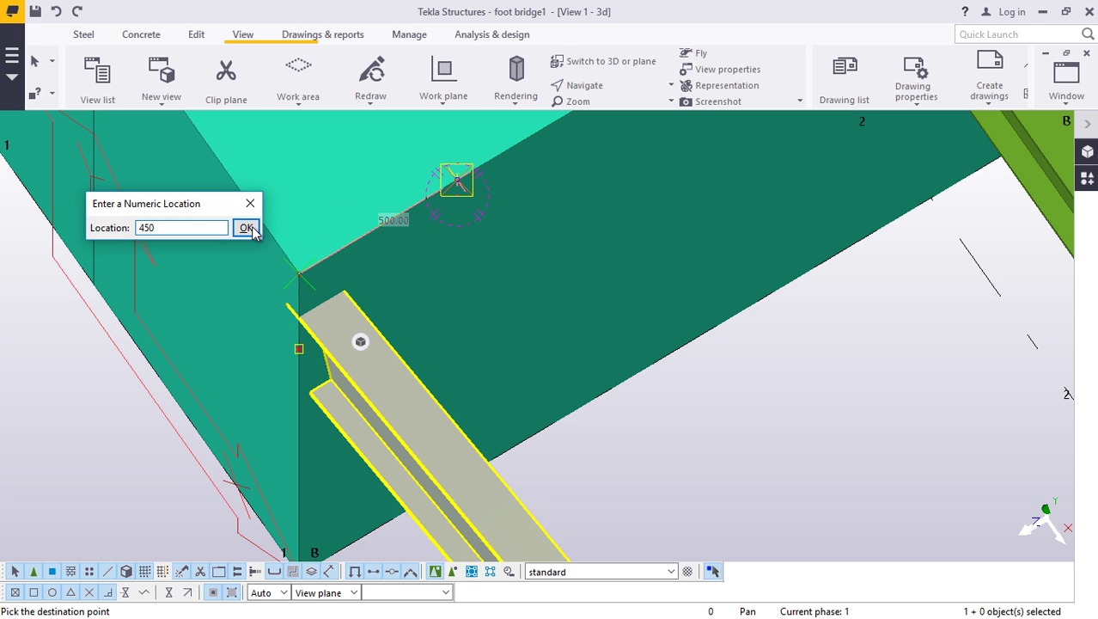
left_click(246, 227)
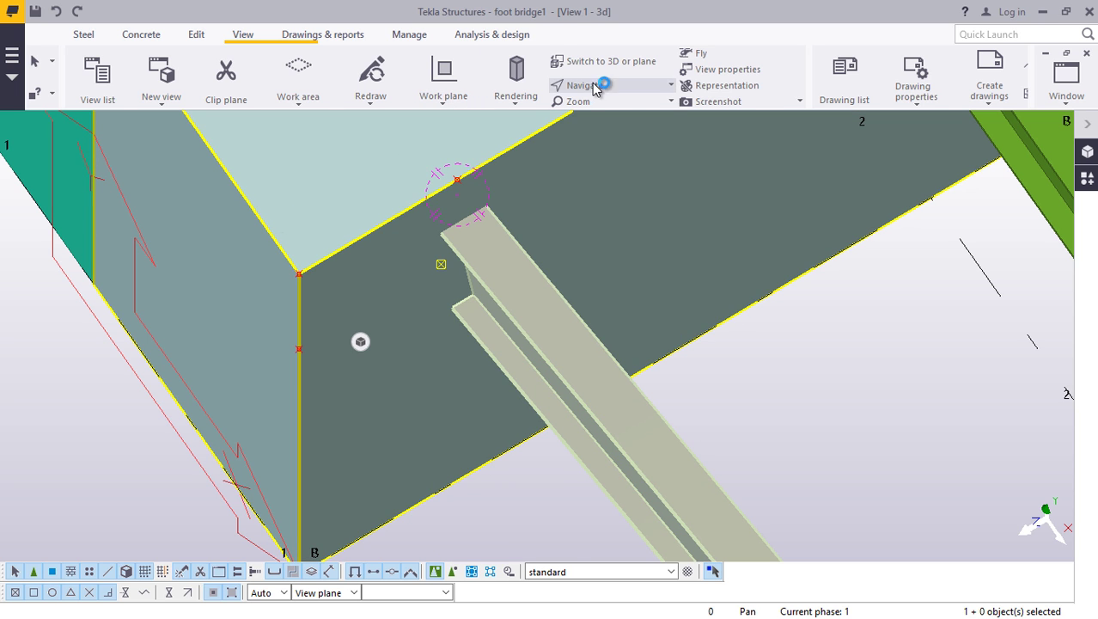
- Review the beam's placement on the concrete block's face and undo the 450 mm move
middle_click_drag(460, 219, 35, 152, "ctrl")
right_click(345, 201)
left_click(378, 208)
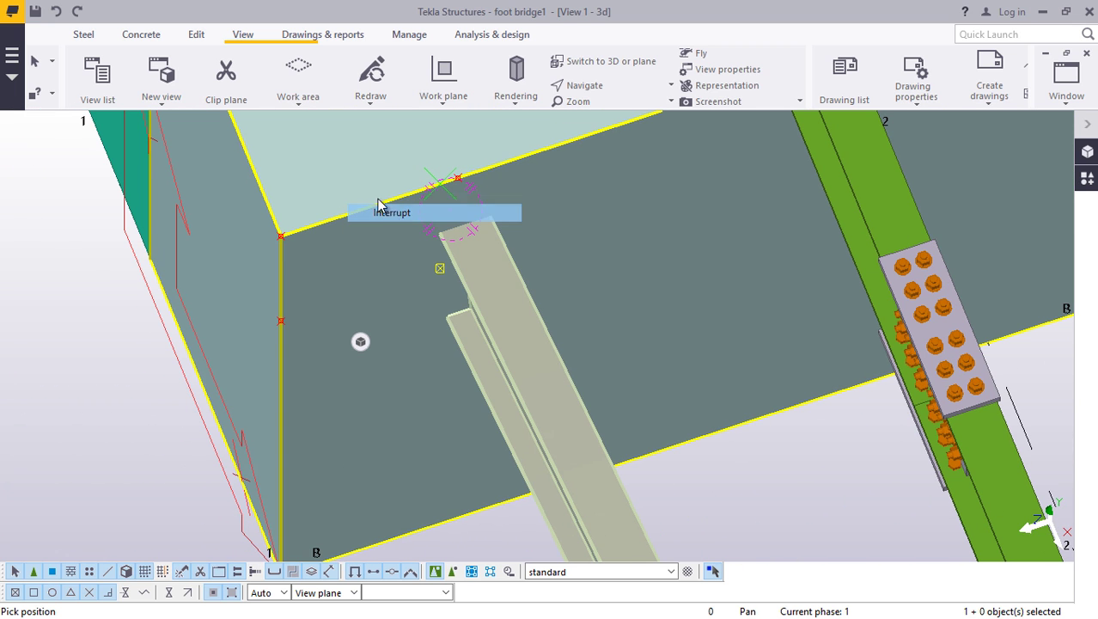
left_click(57, 11)
- Move the steel beam 425 mm from the concrete block's top corner along its top edge
left_click(328, 290)
right_click(325, 293)
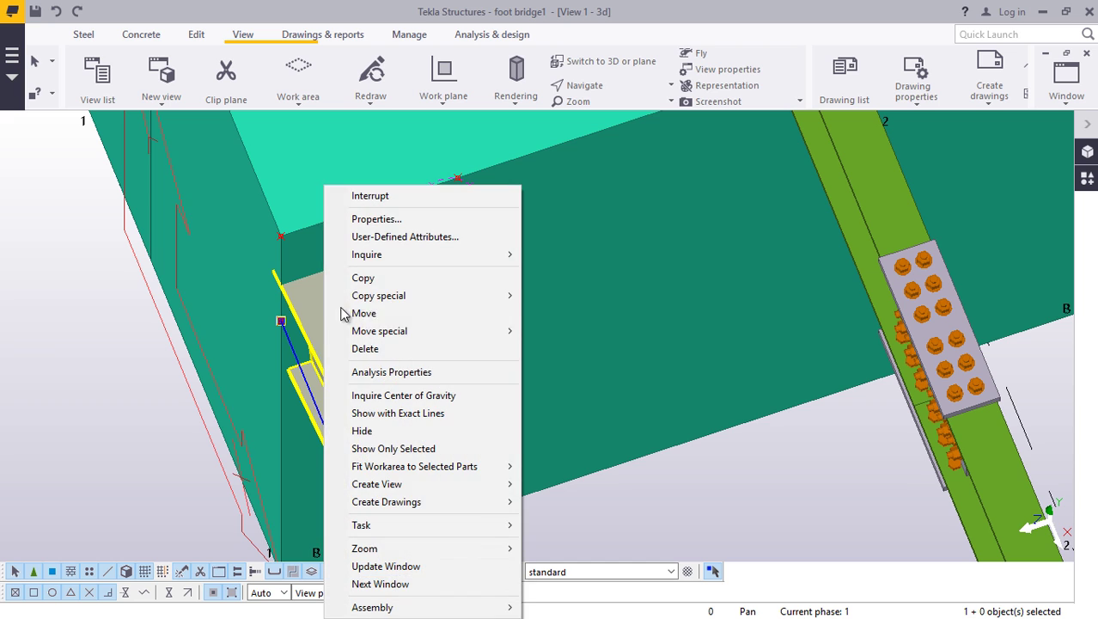
left_click(363, 313)
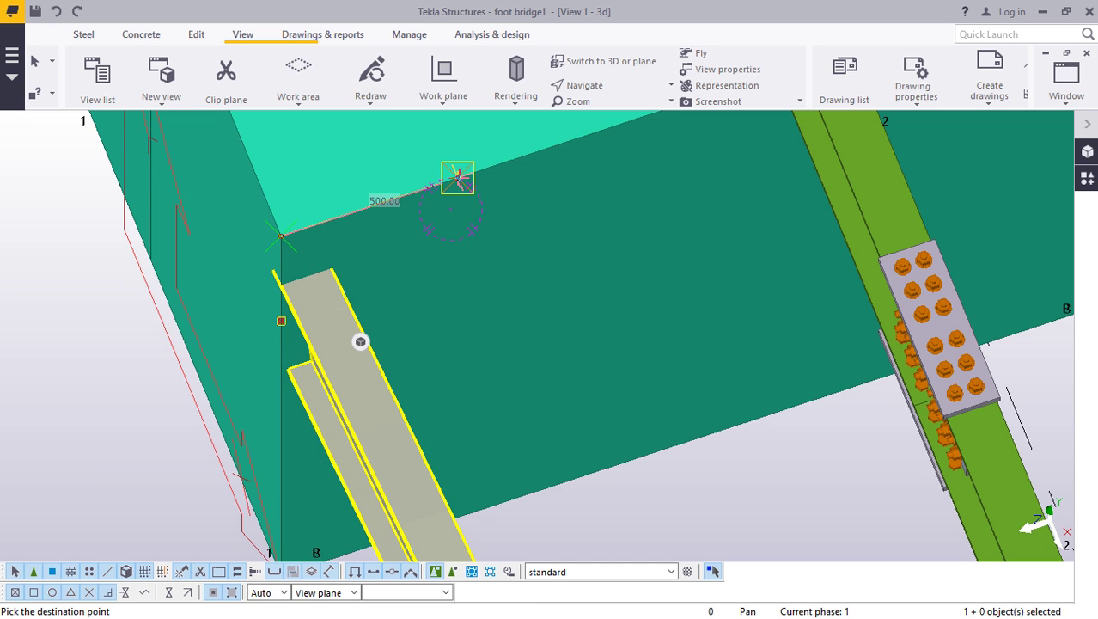
type("4")
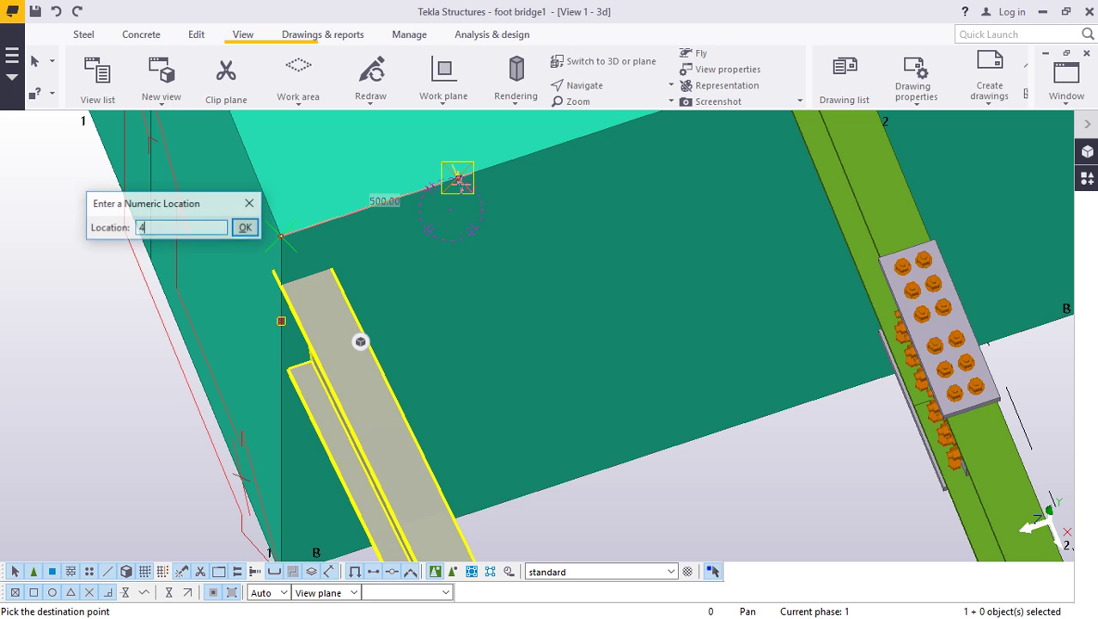
type("25")
left_click(244, 228)
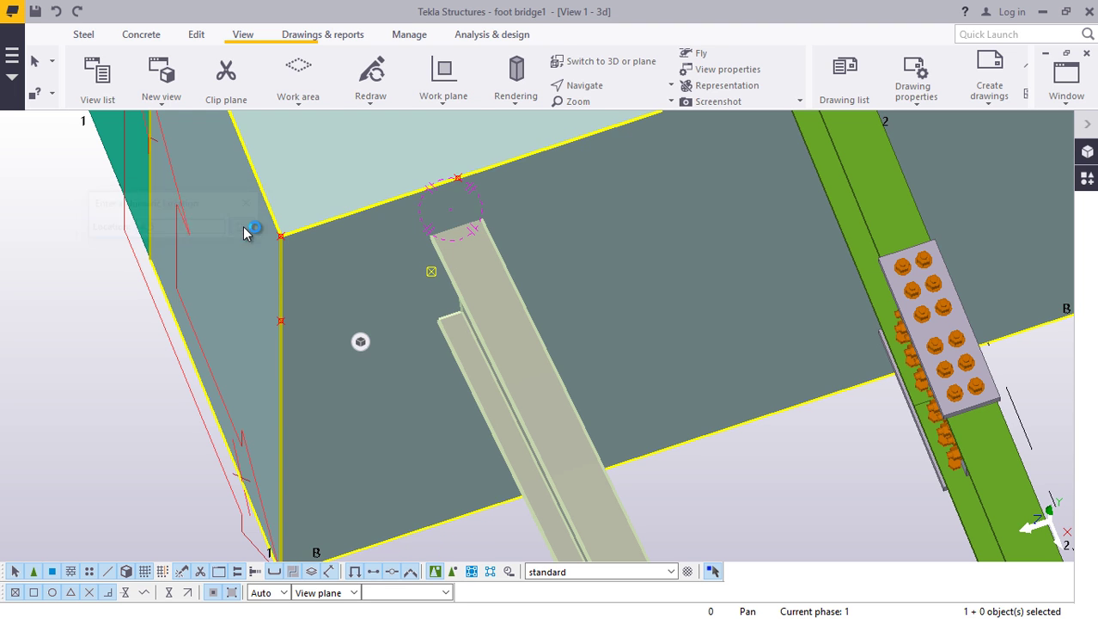
right_click(56, 275)
left_click(101, 195)
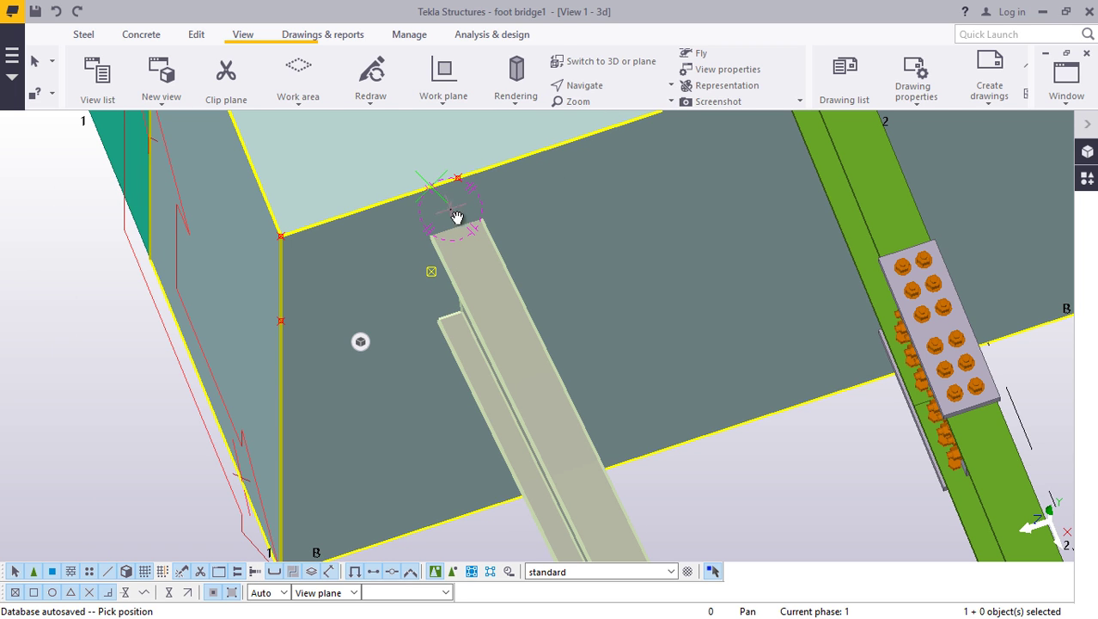
- Examine the moved beam's end against the concrete block's face and edge midpoint from several angles
middle_click_drag(457, 217, 113, 182, "ctrl")
scroll(312, 256, "down", 7)
middle_click_drag(404, 267, 425, 196, "ctrl")
scroll(346, 373, "down", 3)
right_click(98, 205)
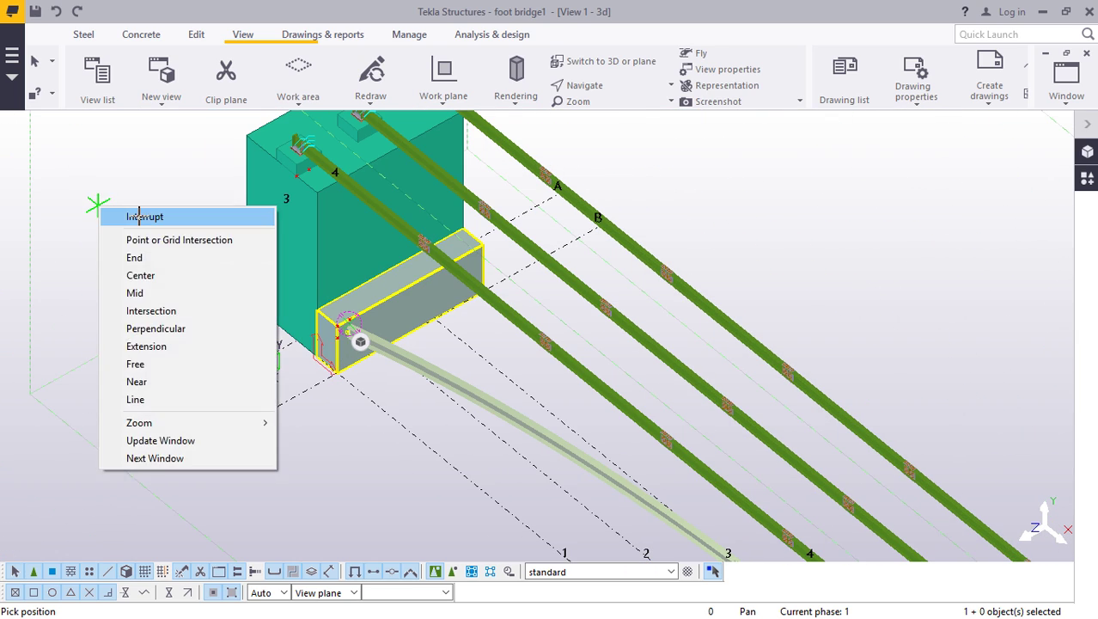
left_click(141, 216)
left_click(412, 371)
scroll(413, 365, "up", 2)
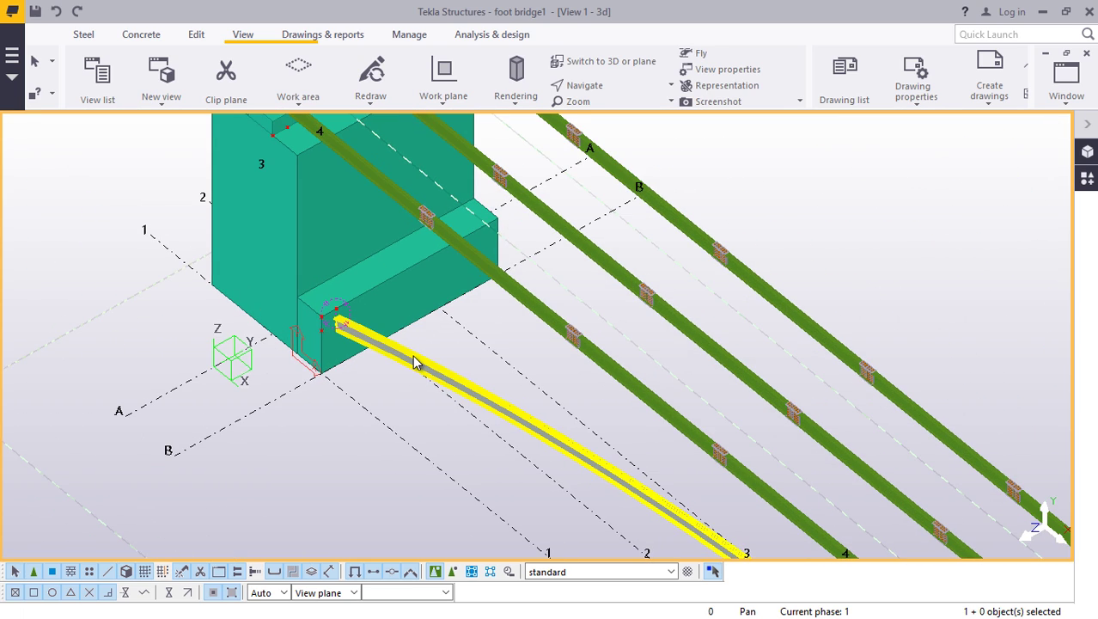
scroll(378, 335, "up", 4)
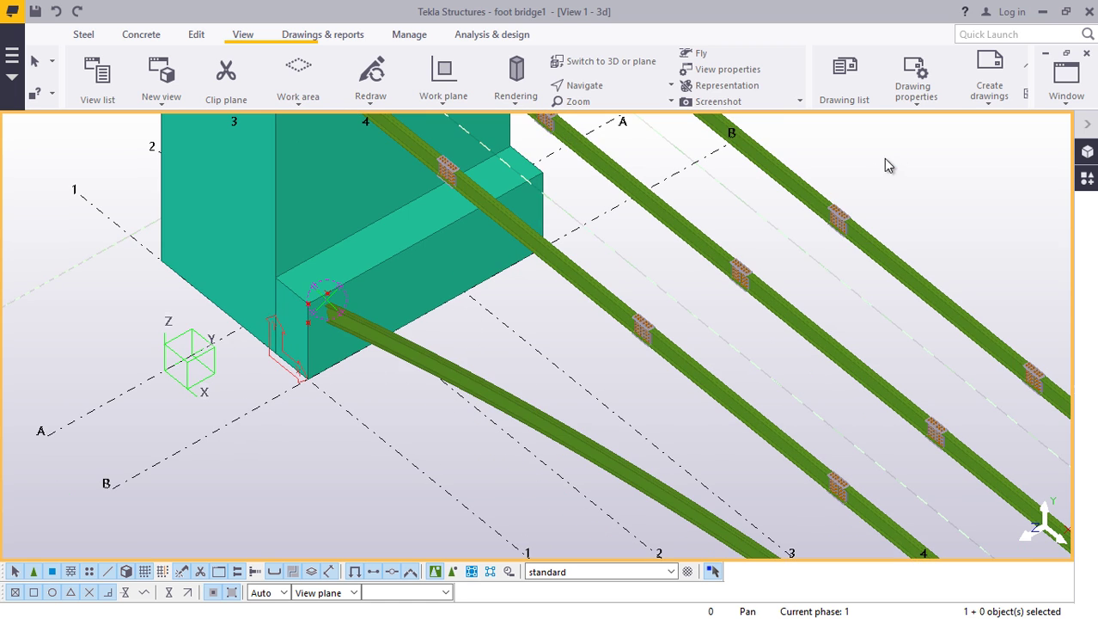
scroll(319, 314, "up", 2)
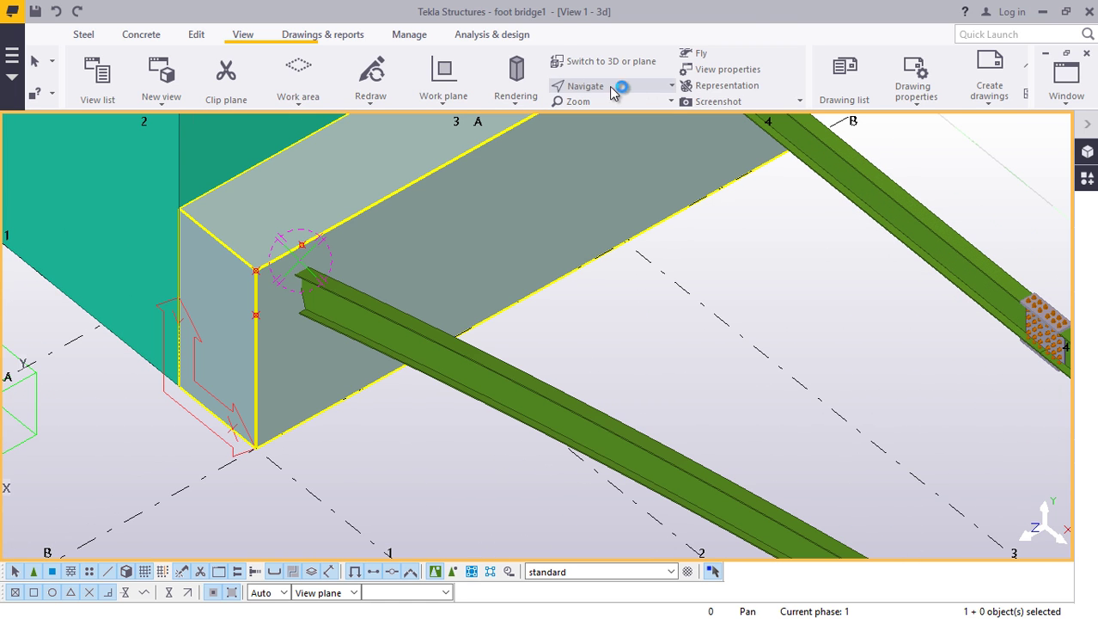
left_click_drag(312, 311, 480, 178)
right_click(480, 178)
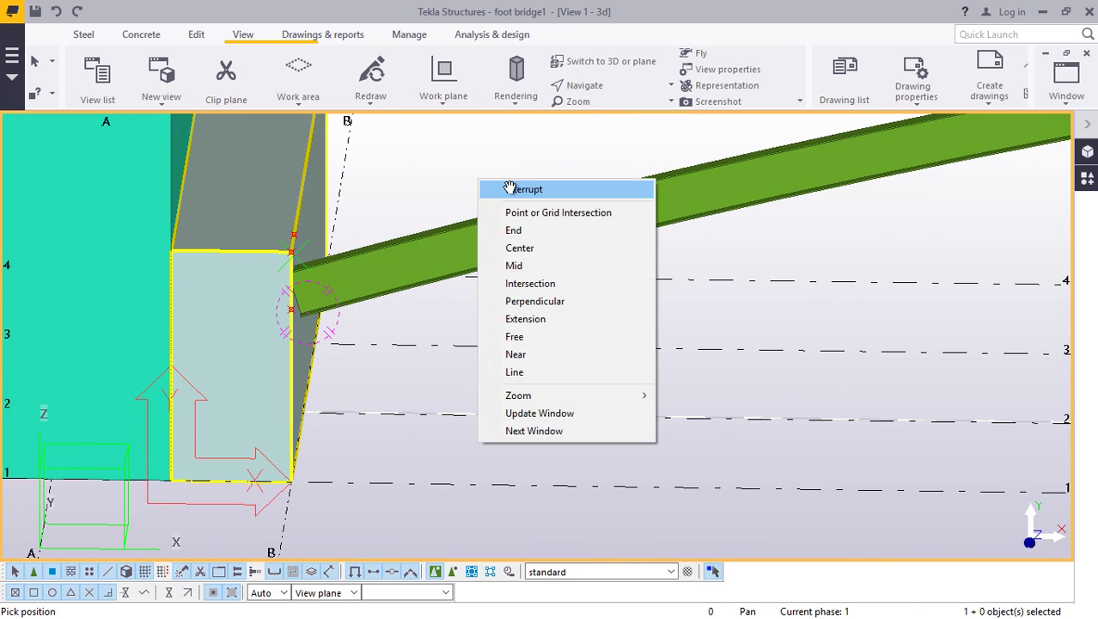
left_click(510, 188)
scroll(290, 307, "up", 4)
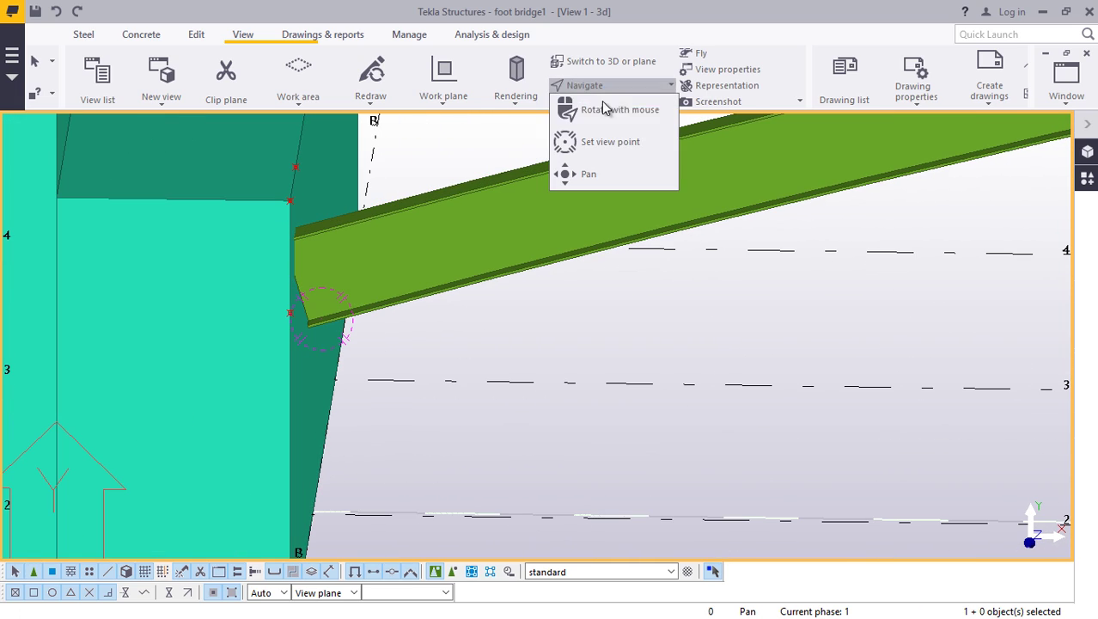
left_click_drag(315, 292, 341, 268)
right_click(341, 268)
left_click(378, 279)
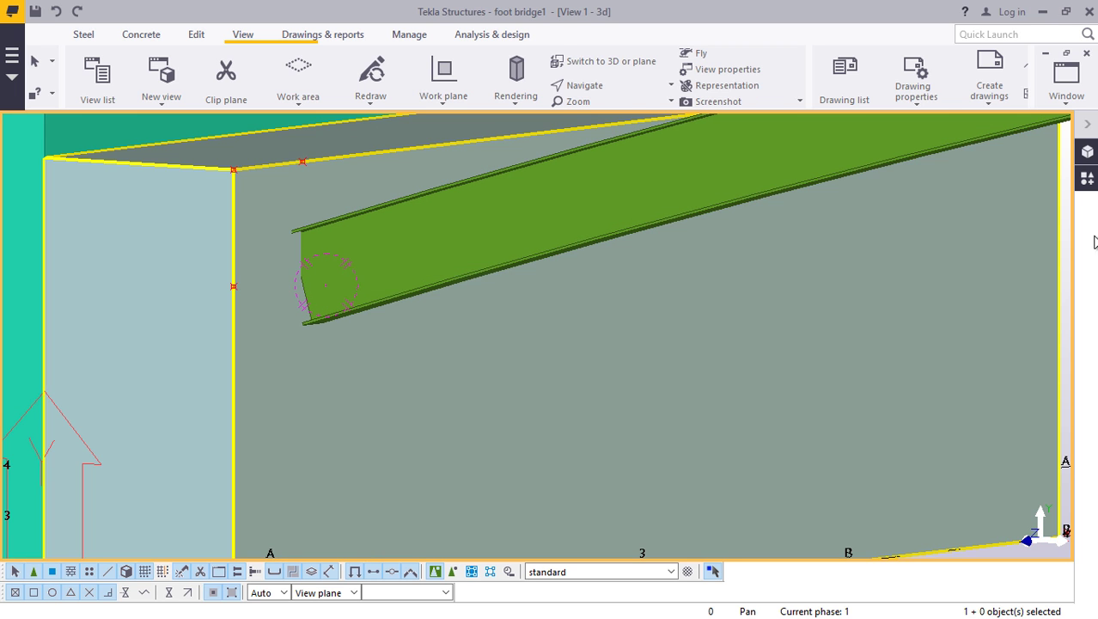
- Search the component catalog for BASE and apply Base plate (1042) to the curved beam's end at the block near grids A and B
left_click(1087, 180)
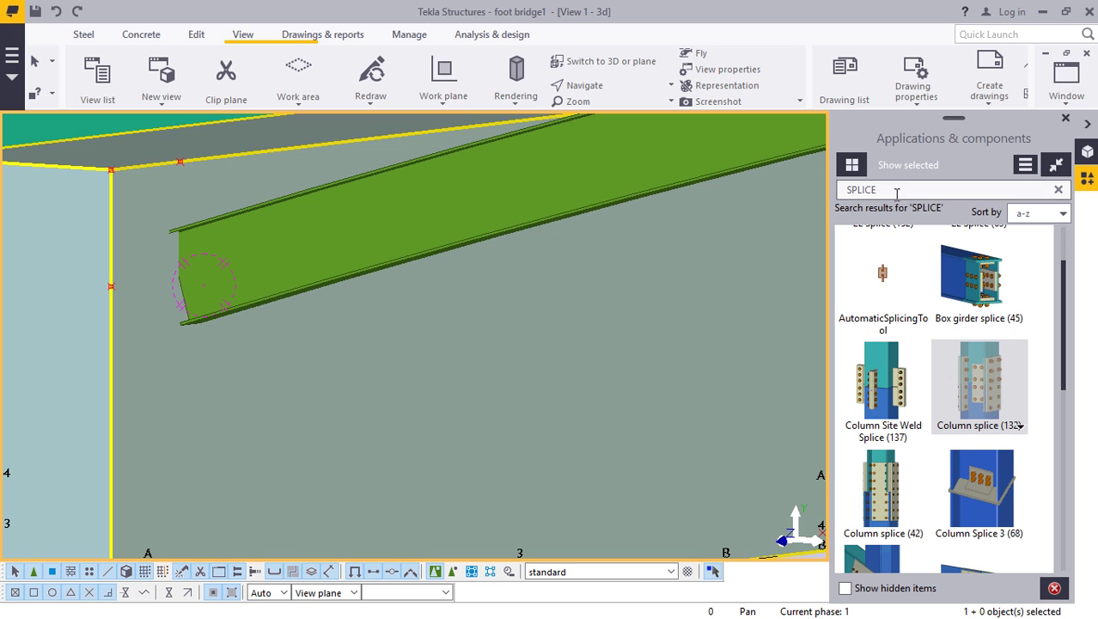
type("BASE")
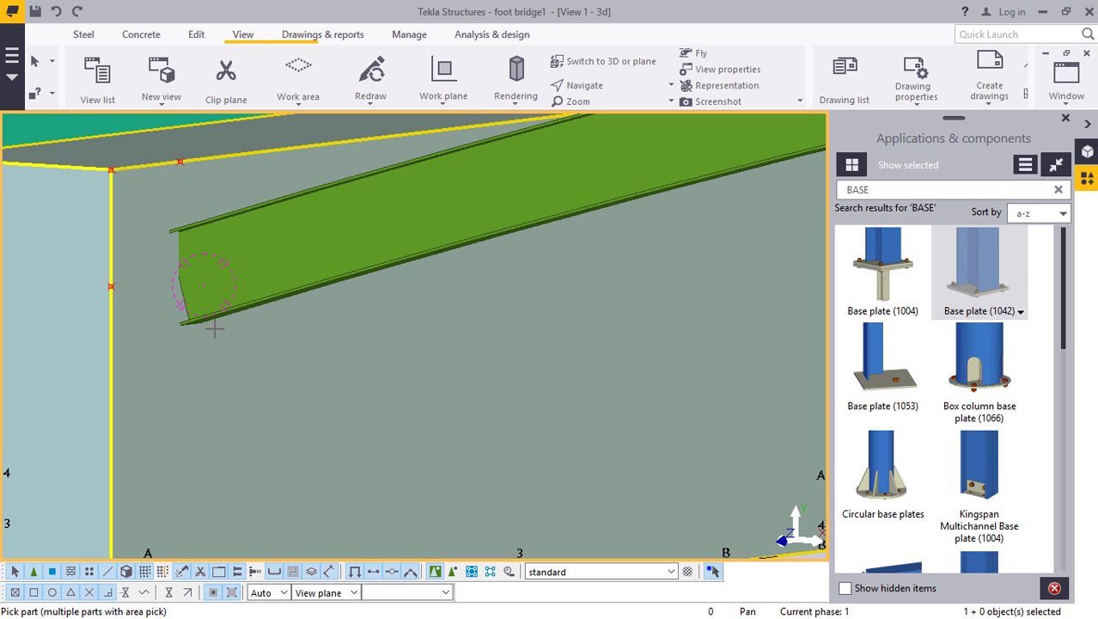
scroll(214, 327, "up", 1)
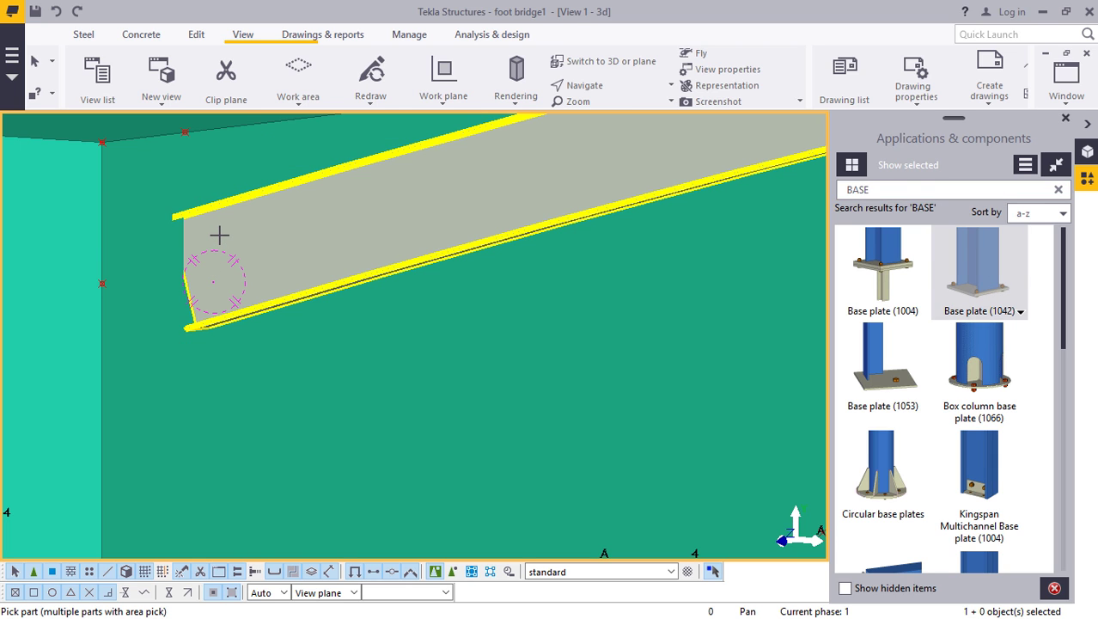
left_click(187, 285)
scroll(158, 183, "up", 3)
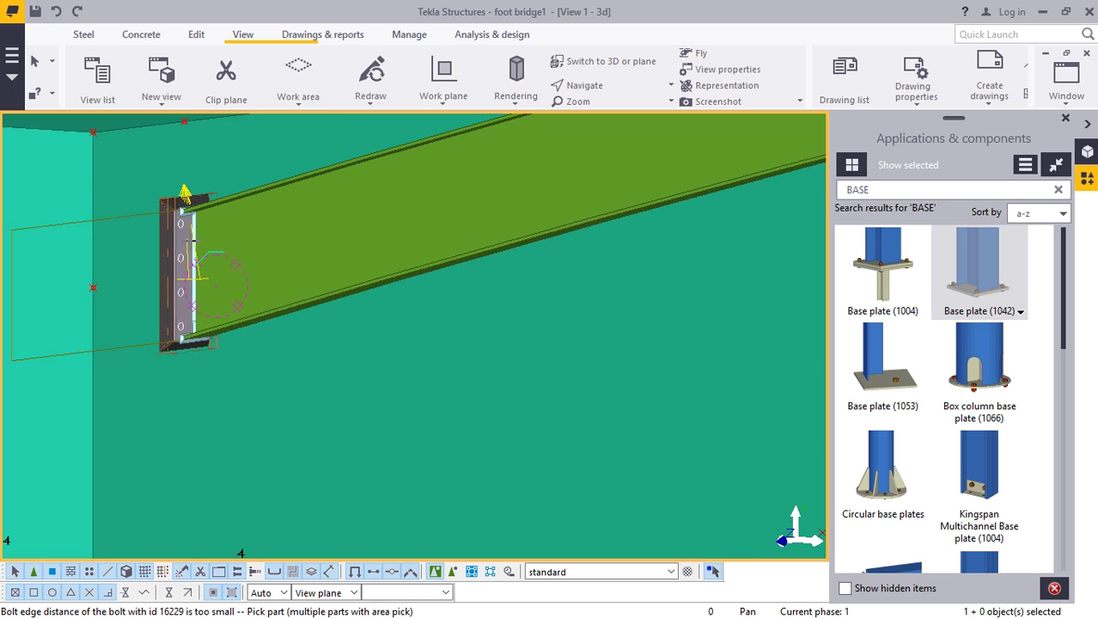
- Apply Base plate (1042) to the curved beam's opposite end, at the concrete block near grids C and D
scroll(157, 329, "down", 5)
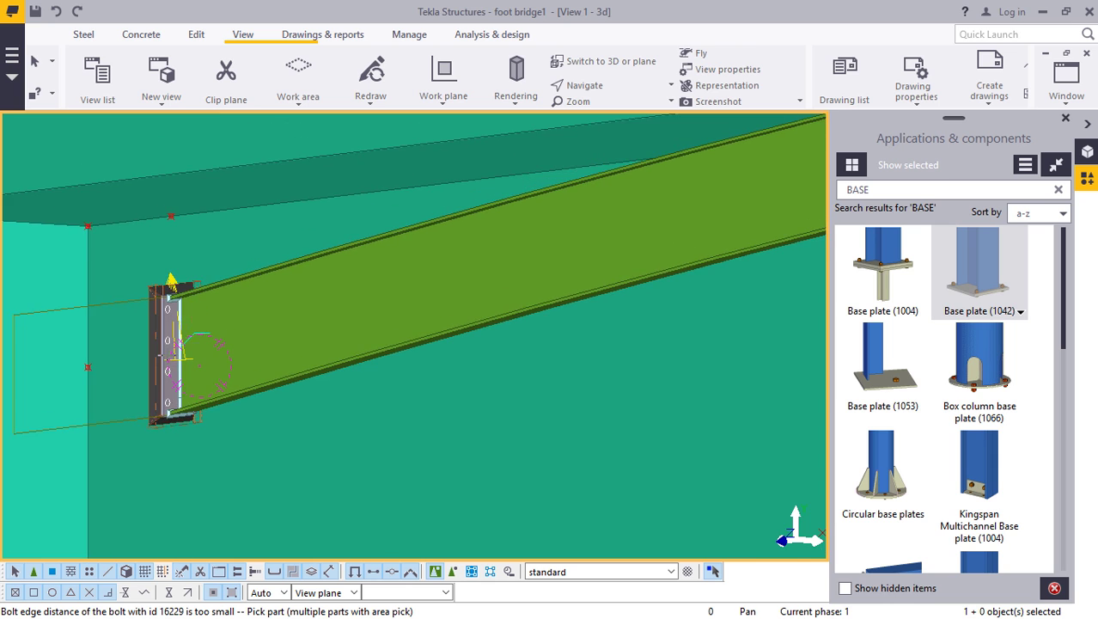
scroll(168, 365, "down", 4)
scroll(150, 339, "down", 6)
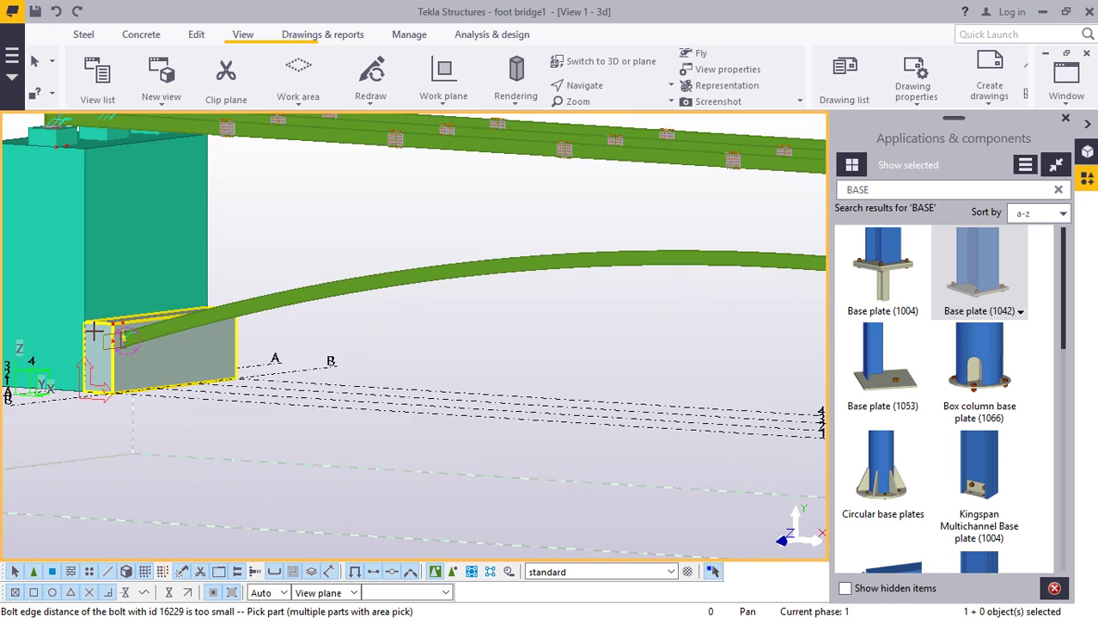
scroll(567, 361, "up", 12)
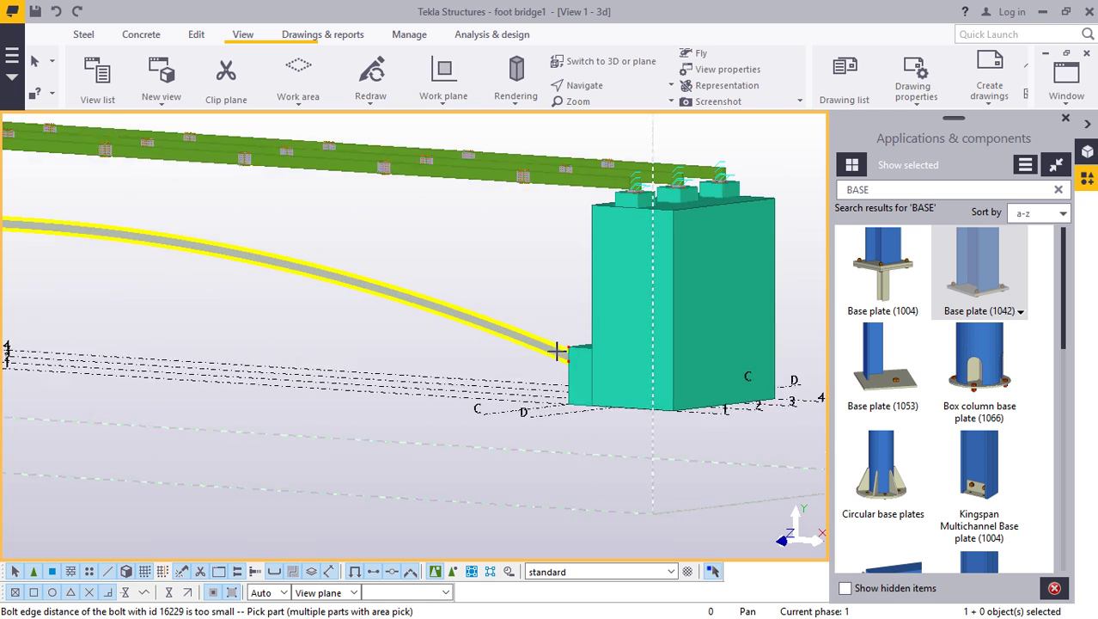
scroll(569, 361, "up", 2)
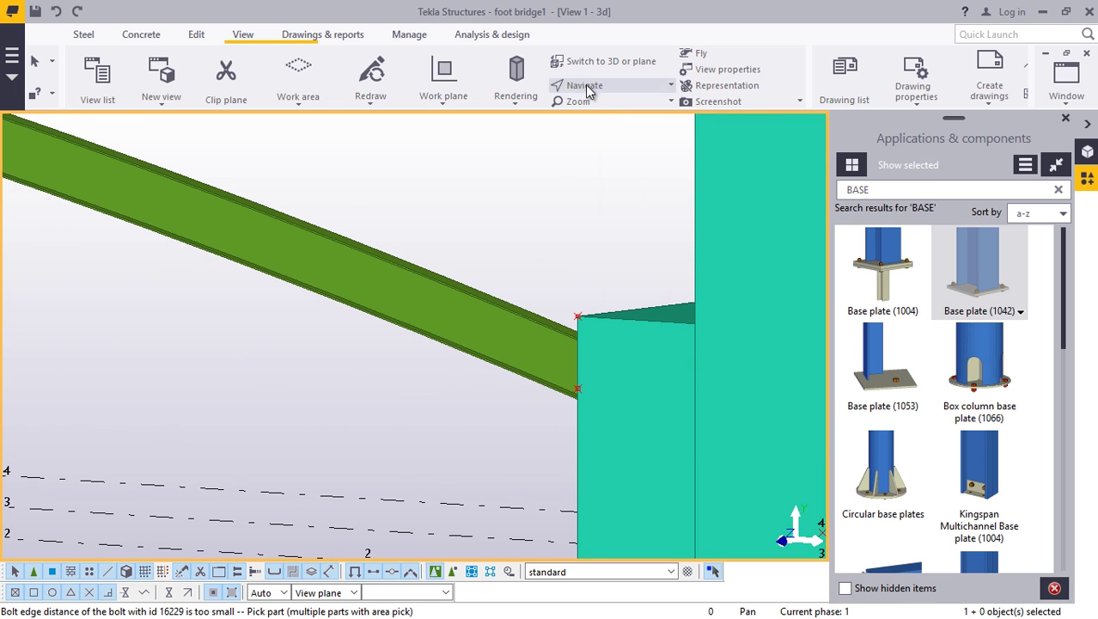
middle_click_drag(571, 365, 720, 366, "ctrl")
scroll(662, 383, "up", 2)
right_click(268, 192)
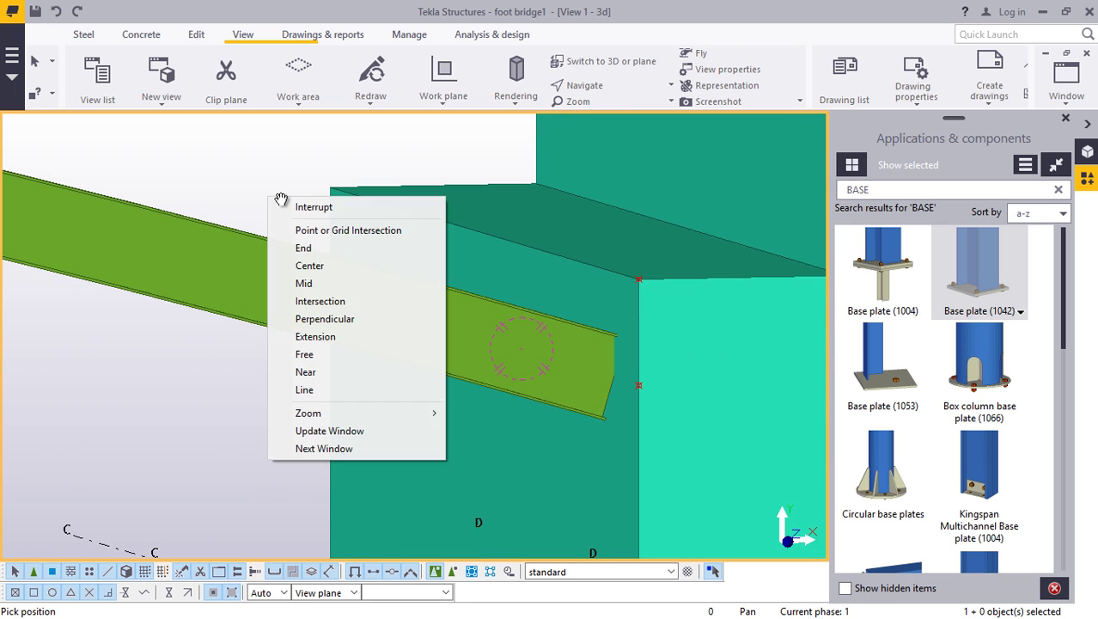
left_click(318, 207)
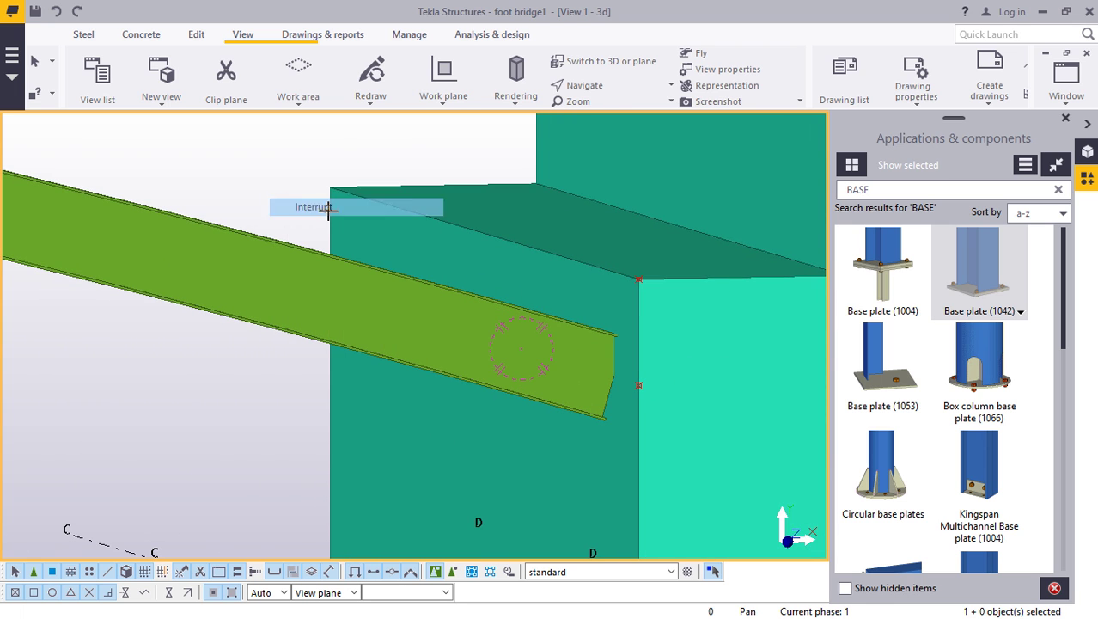
double_click(979, 264)
scroll(588, 381, "up", 2)
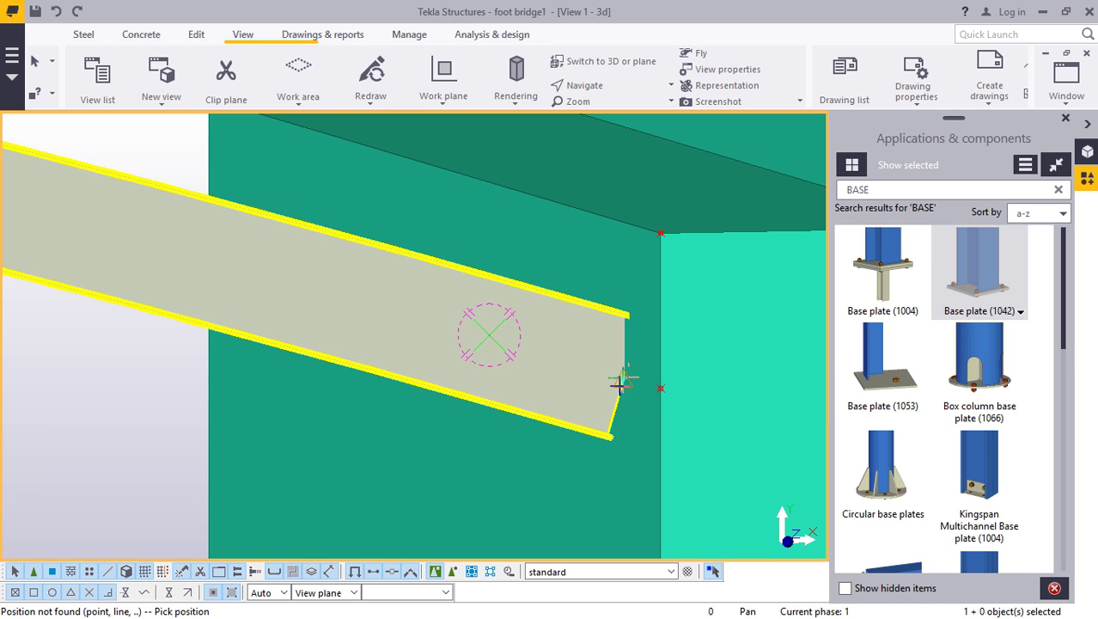
left_click(624, 391)
scroll(547, 356, "down", 1)
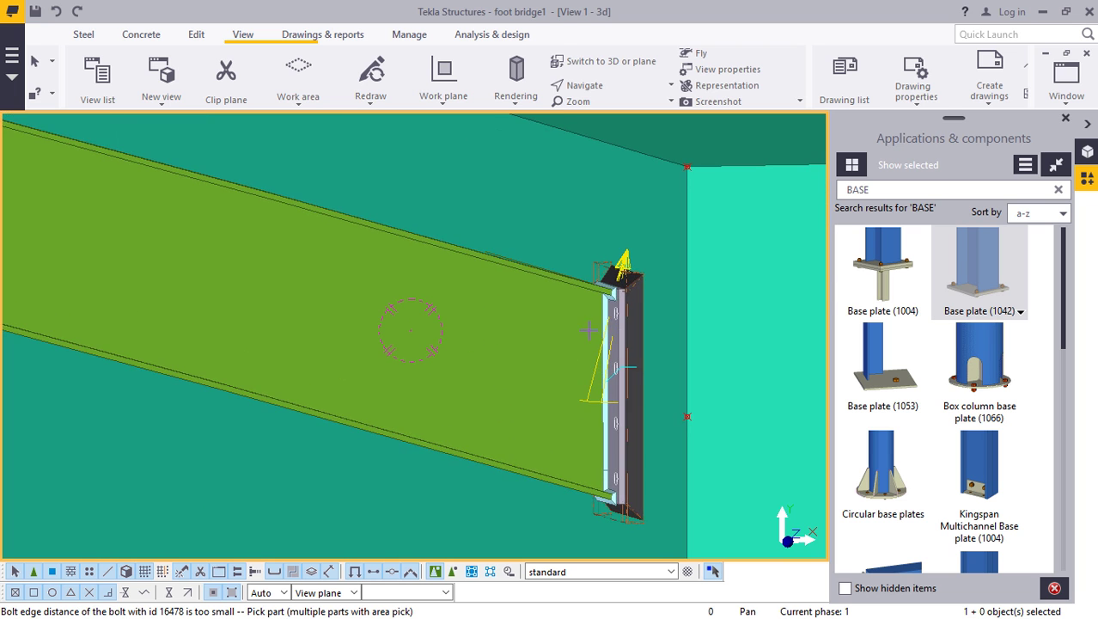
scroll(548, 357, "down", 1)
right_click(116, 373)
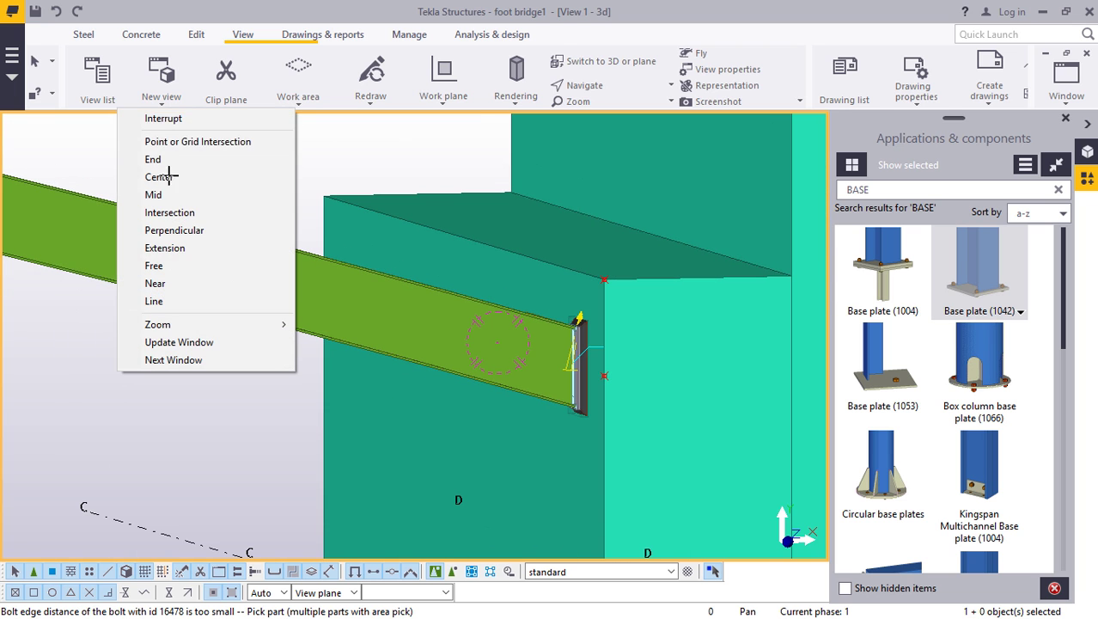
left_click(158, 119)
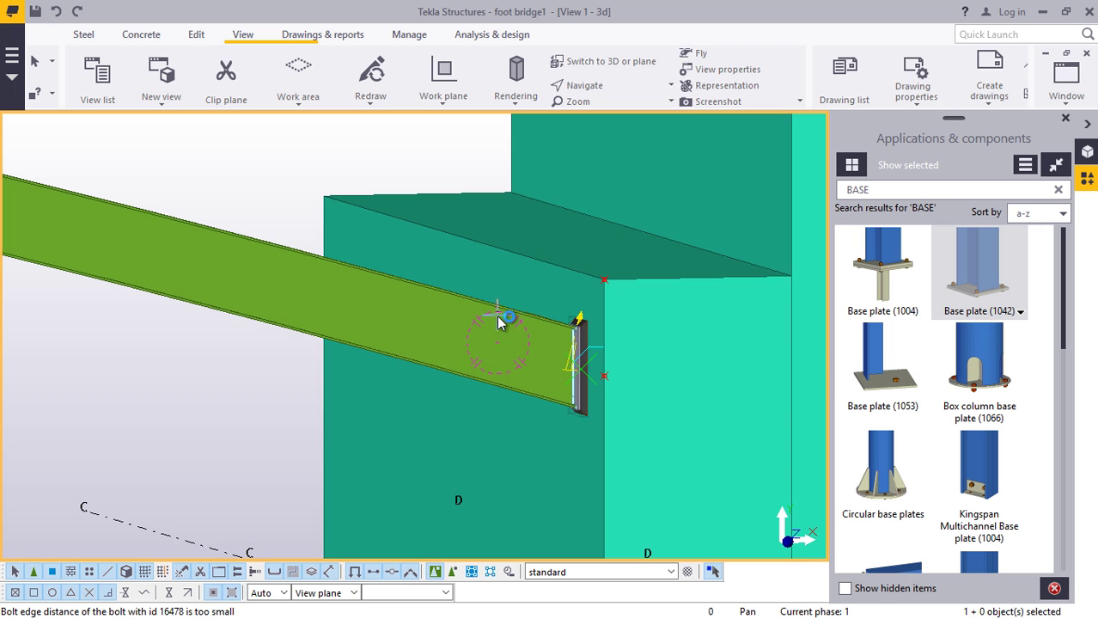
middle_click_drag(485, 330, 598, 340, "ctrl")
scroll(651, 225, "up", 4)
right_click(729, 171)
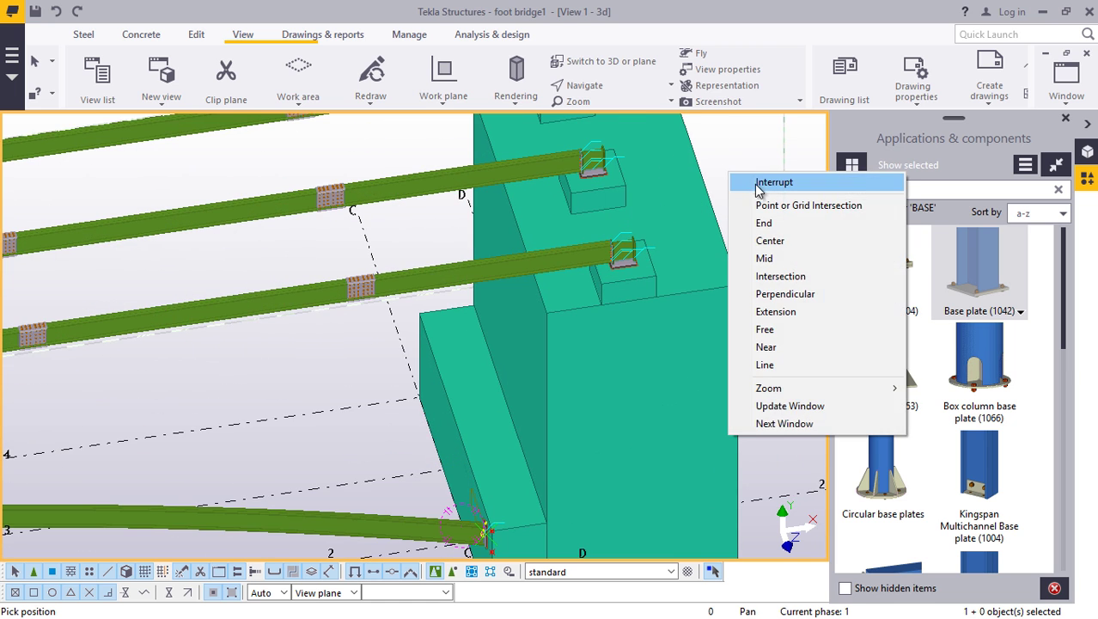
left_click(758, 185)
scroll(353, 414, "down", 2)
left_click(247, 485)
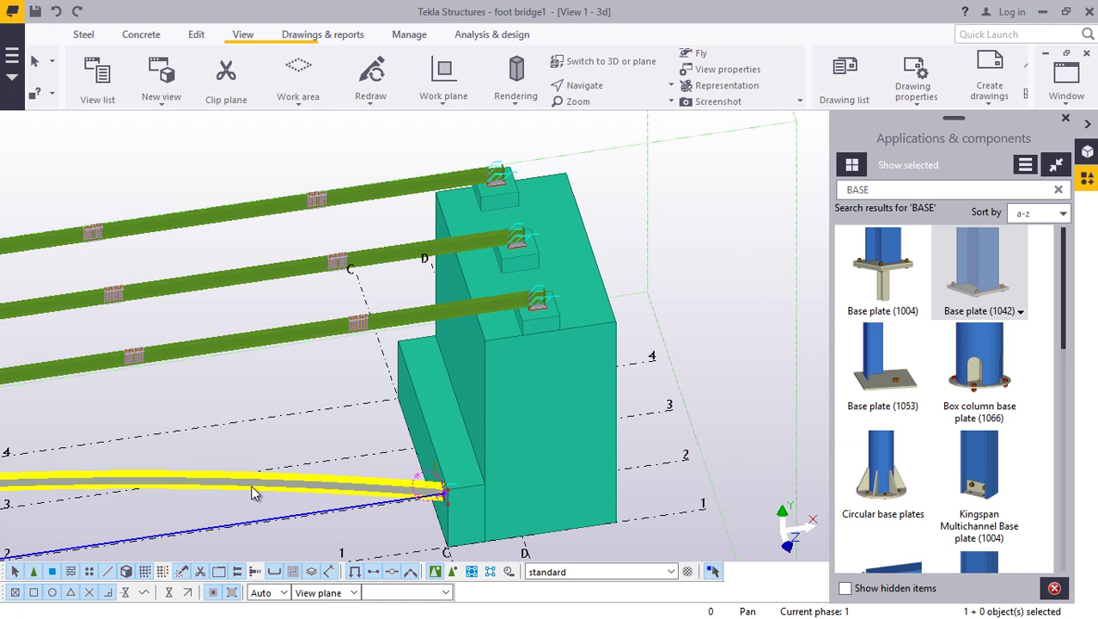
right_click(630, 232)
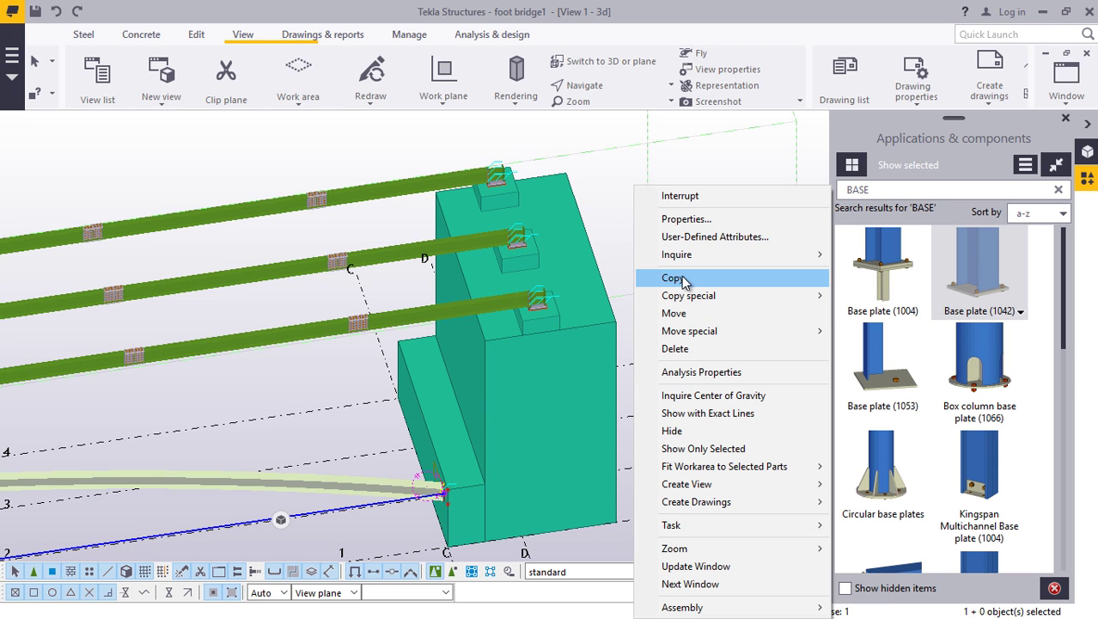
left_click(608, 172)
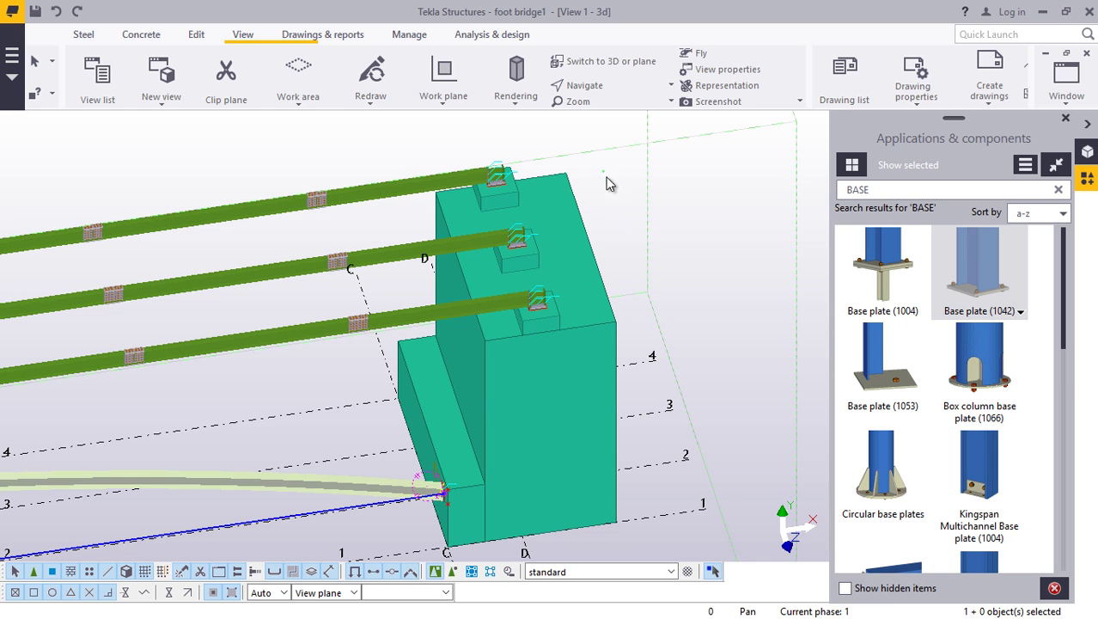
left_click(607, 180)
- Reorient the work plane so that its Z axis points upward
scroll(498, 249, "down", 4)
scroll(478, 408, "up", 3)
scroll(479, 412, "up", 2)
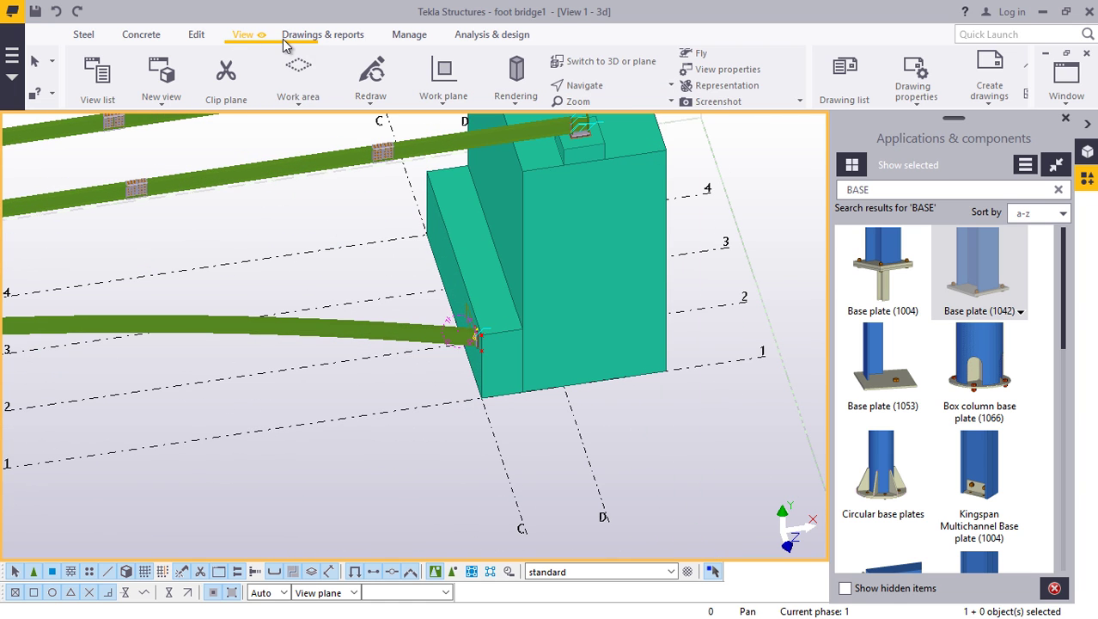
left_click(440, 97)
right_click(659, 453)
left_click(705, 201)
- Copy the curved beam with its base plates 2500 mm across the bridge, picking matching end points on the first and middle straight girders
scroll(414, 298, "up", 1)
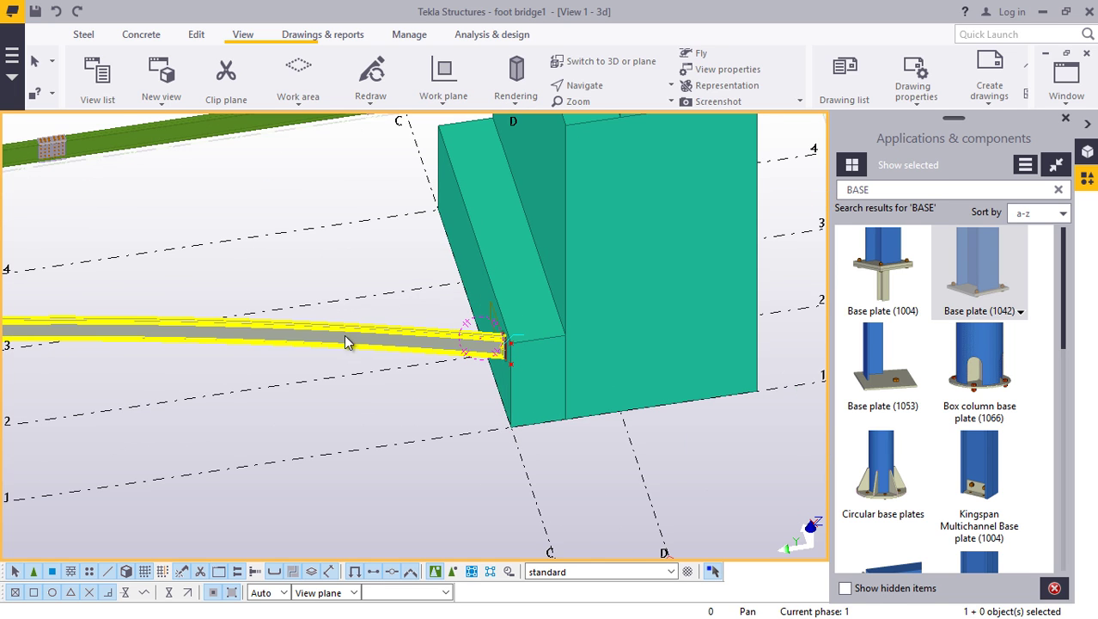
right_click(346, 344)
left_click(407, 284)
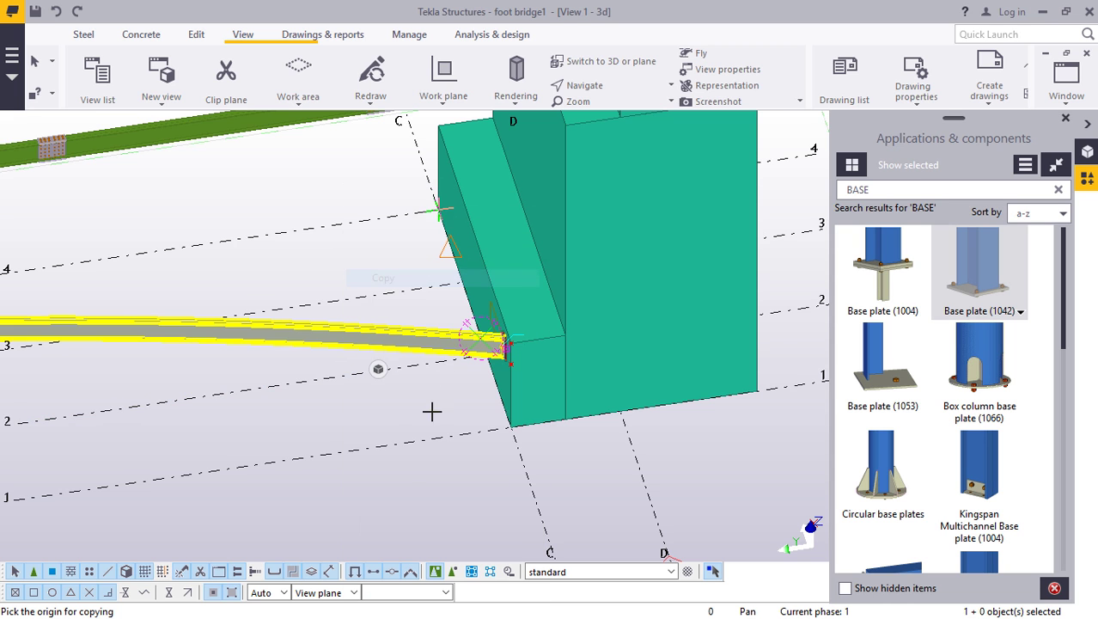
middle_click_drag(431, 408, 498, 532, "ctrl")
scroll(414, 539, "up", 3)
scroll(559, 234, "up", 6)
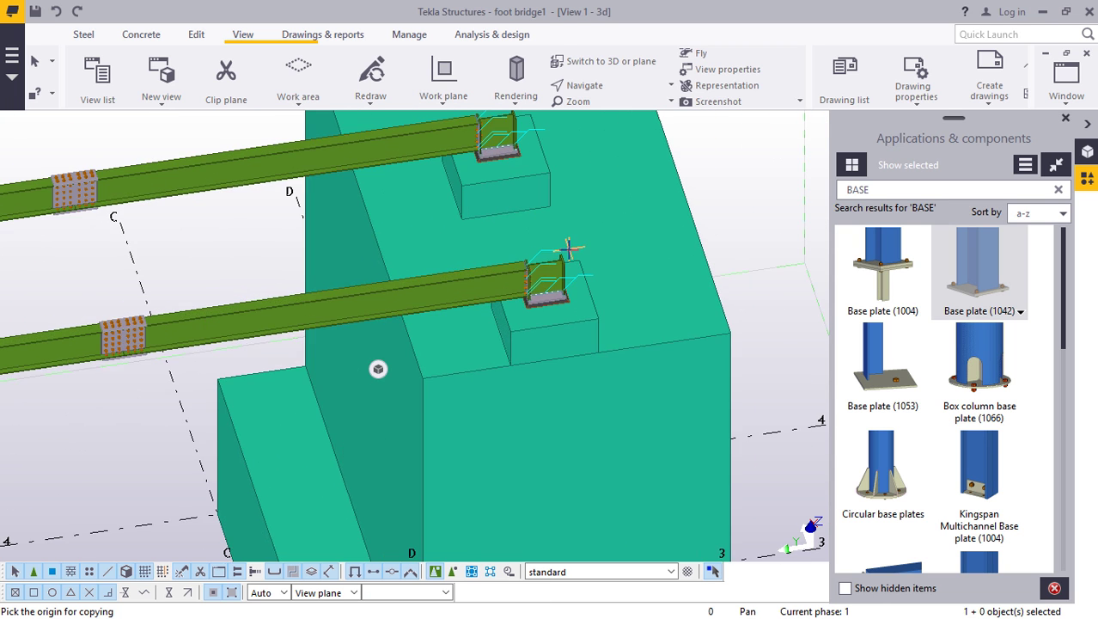
scroll(553, 280, "up", 4)
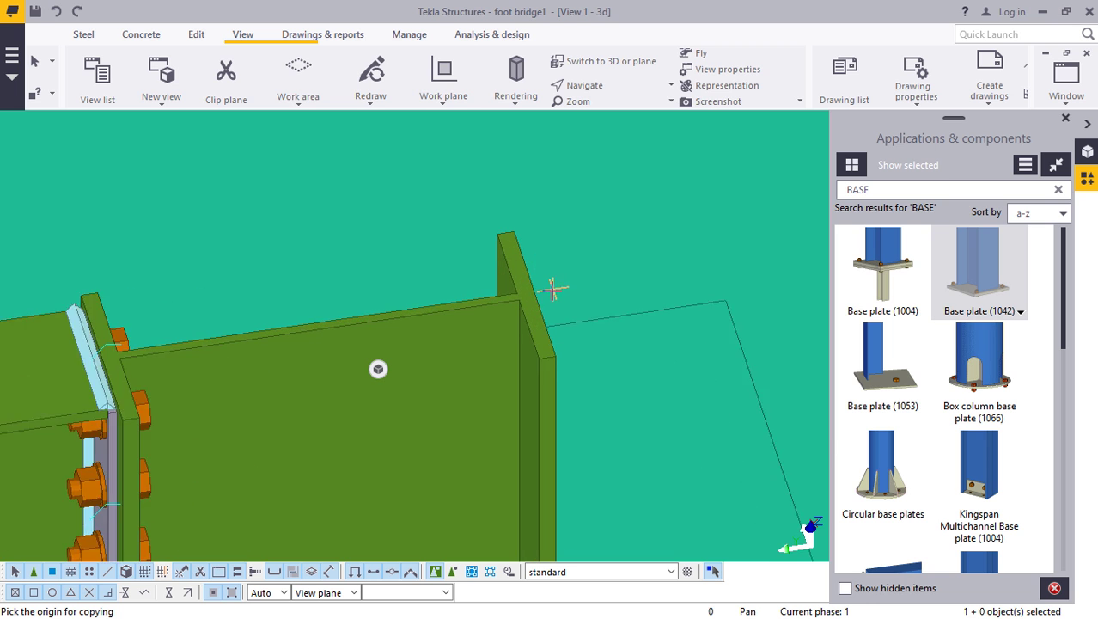
scroll(504, 390, "down", 8)
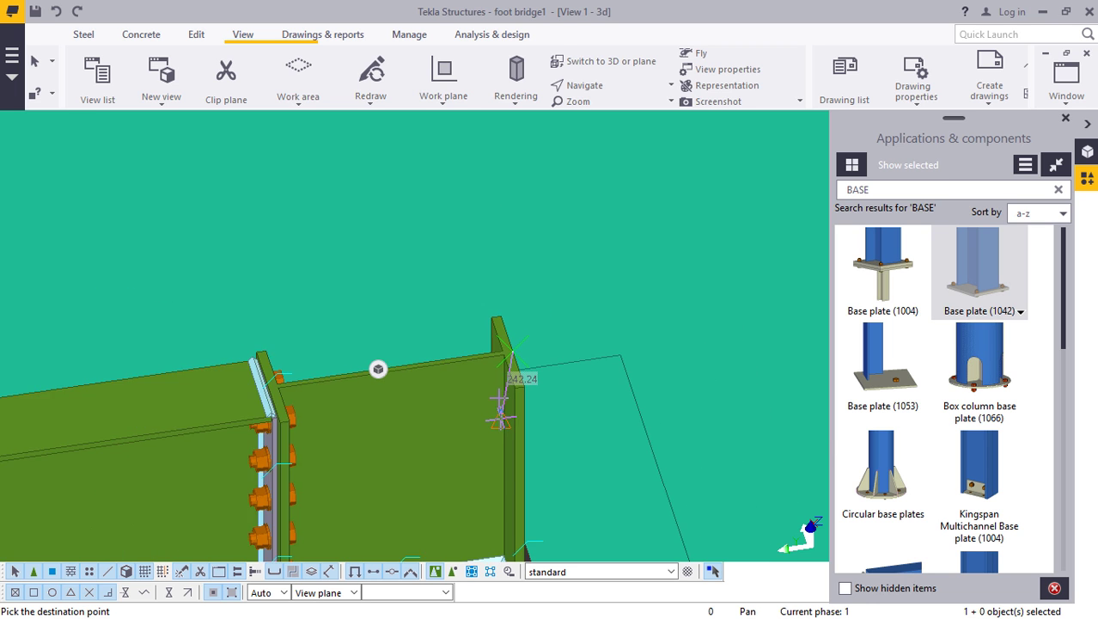
scroll(490, 223, "up", 8)
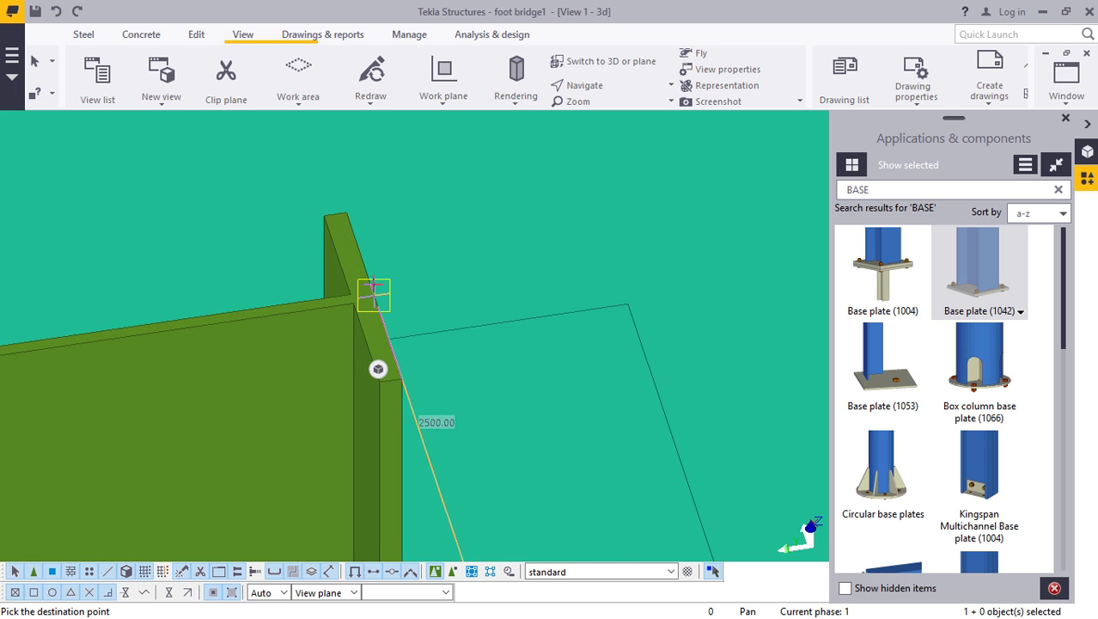
scroll(400, 312, "down", 8)
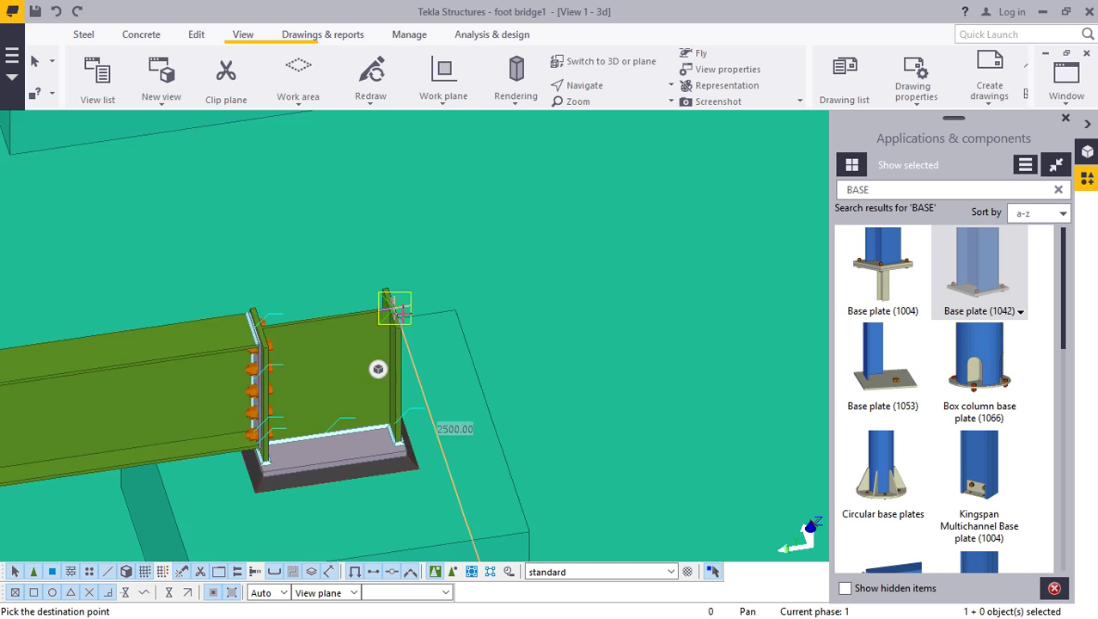
- Place a second copy of the curved beam 5000 mm from the original at the third straight girder's end point, and end the copying
scroll(395, 310, "down", 6)
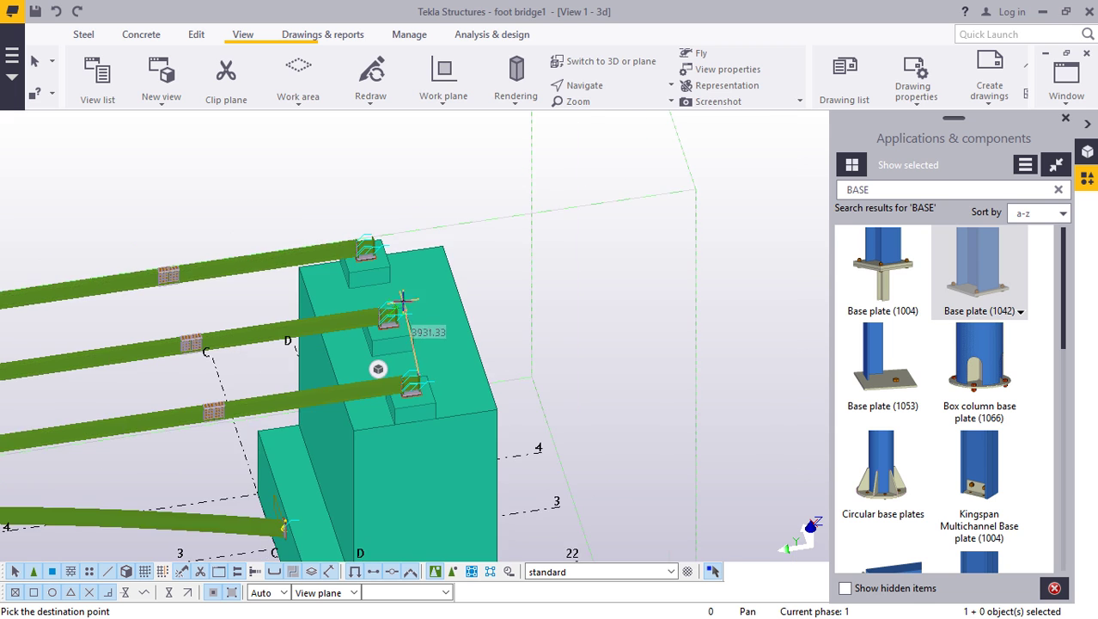
scroll(393, 242, "up", 8)
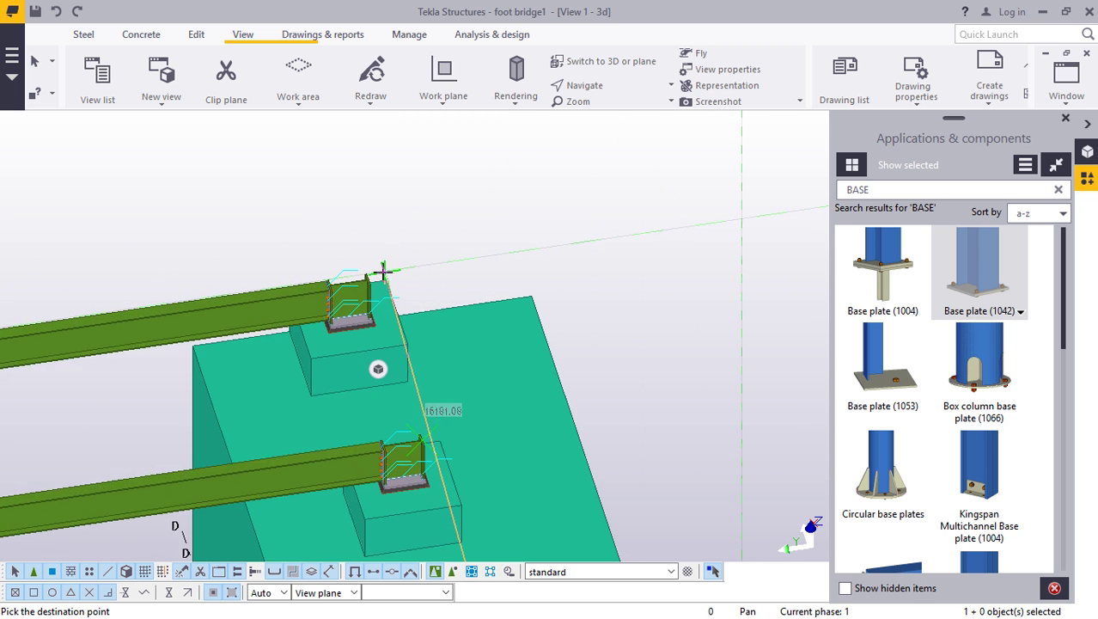
scroll(357, 283, "up", 3)
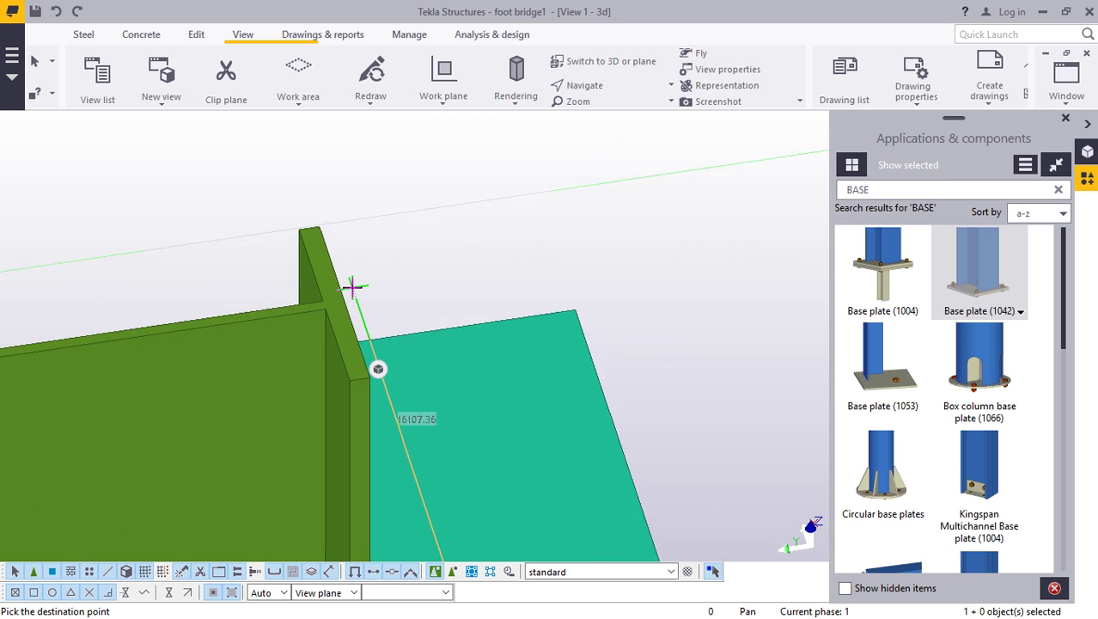
scroll(352, 286, "up", 2)
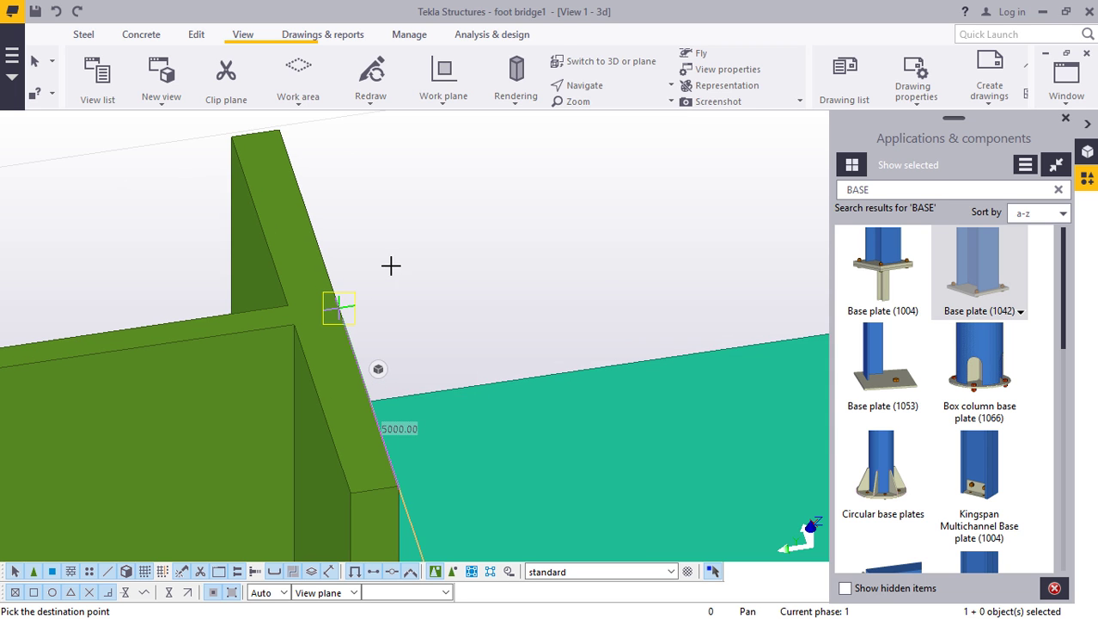
right_click(423, 191)
left_click(434, 255)
scroll(434, 252, "down", 5)
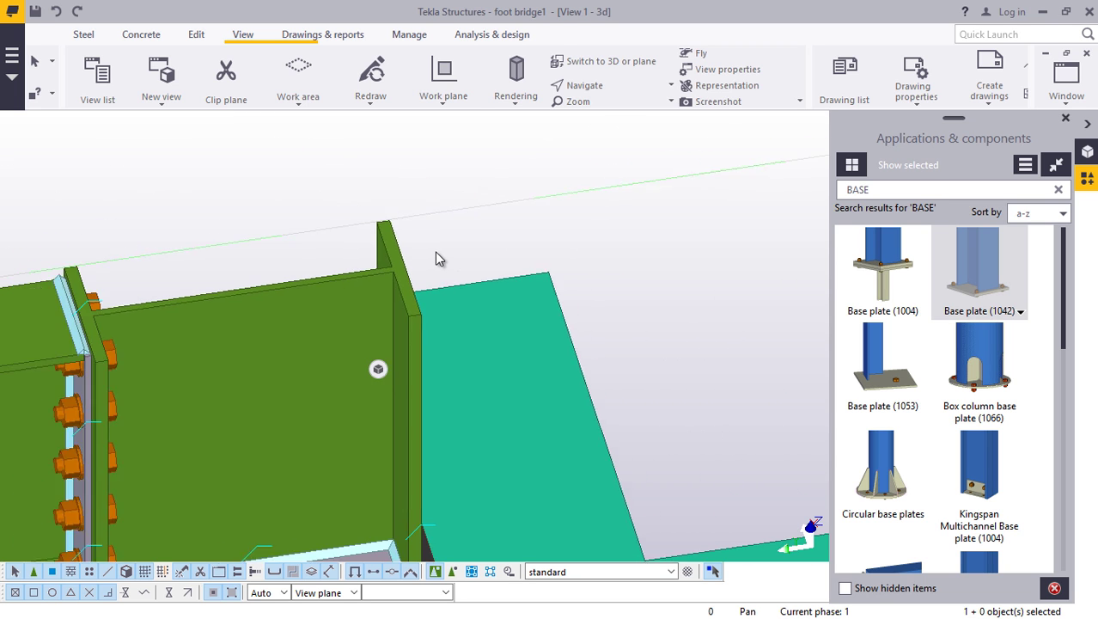
- View the copied curved beams at the block near grids C and D, and close the component catalog
scroll(439, 251, "down", 8)
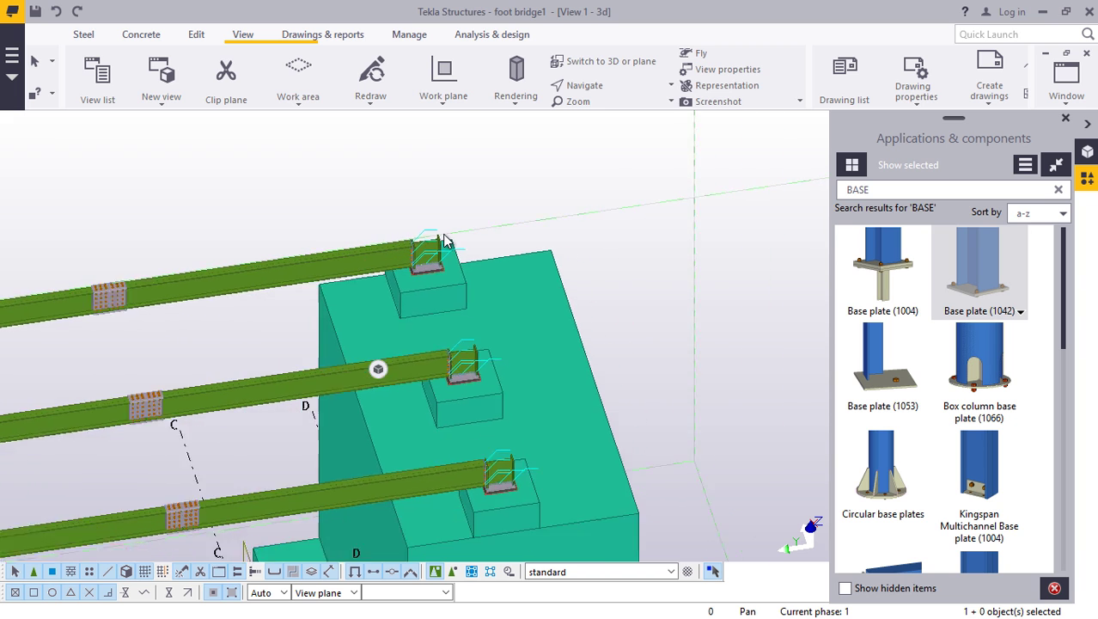
scroll(444, 235, "down", 3)
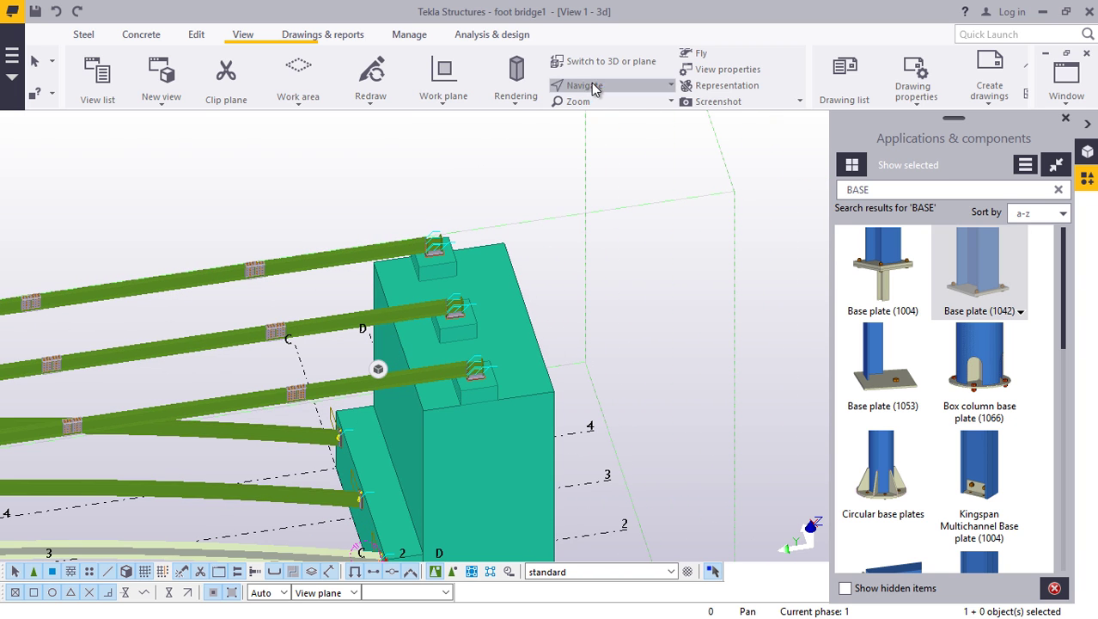
mouse_move(342, 439)
middle_mouse_down("ctrl")
mouse_move(462, 426)
mouse_move(368, 468)
mouse_move(326, 373)
mouse_move(362, 432)
mouse_move(441, 215)
middle_mouse_up("ctrl")
right_click(441, 210)
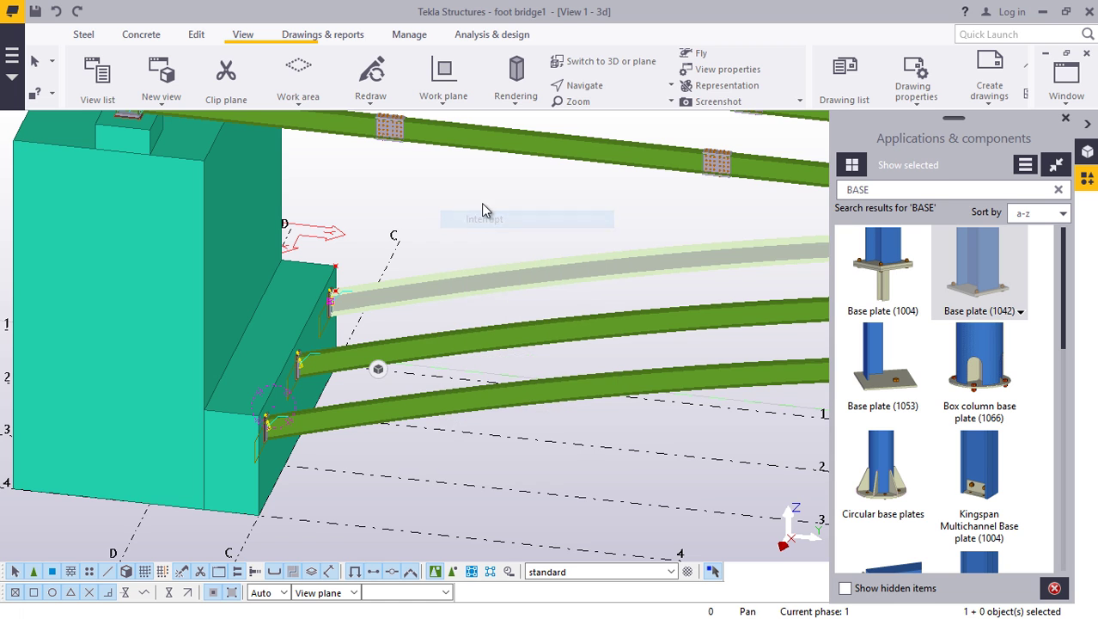
scroll(378, 285, "up", 5)
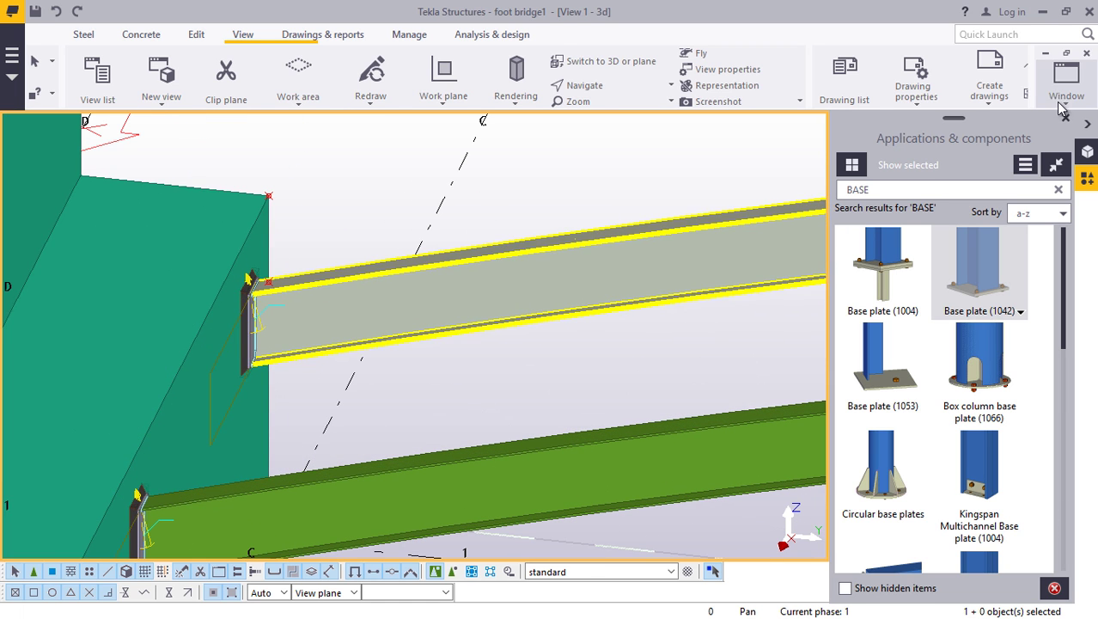
left_click(1065, 121)
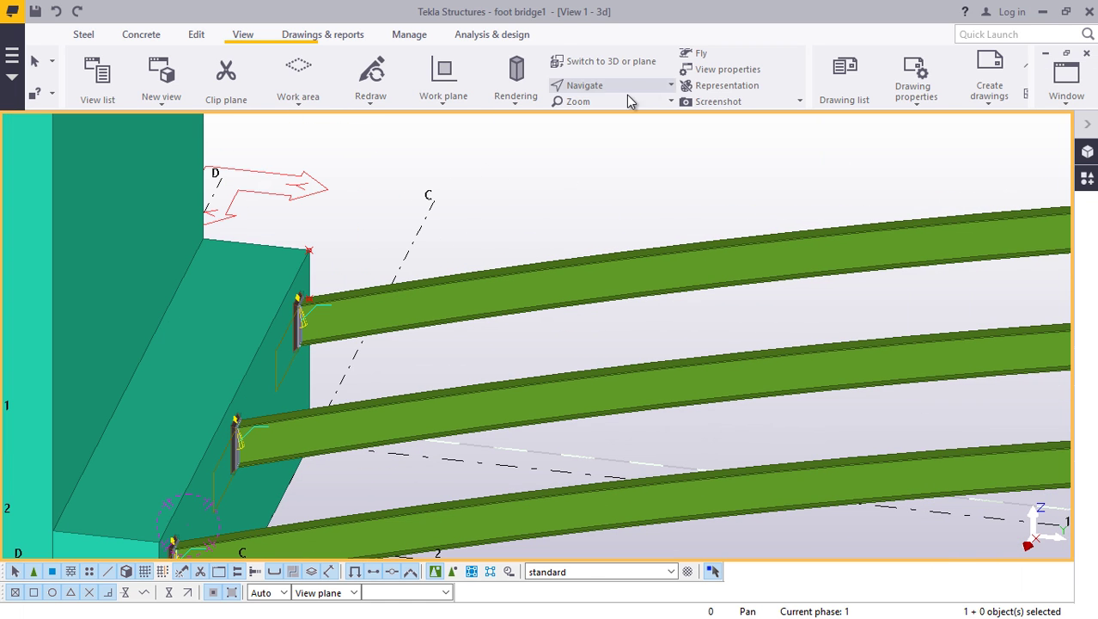
- Examine the whole bridge and the base plates of the three curved beams at the block near grids A and B
middle_click_drag(295, 332, 647, 270, "ctrl")
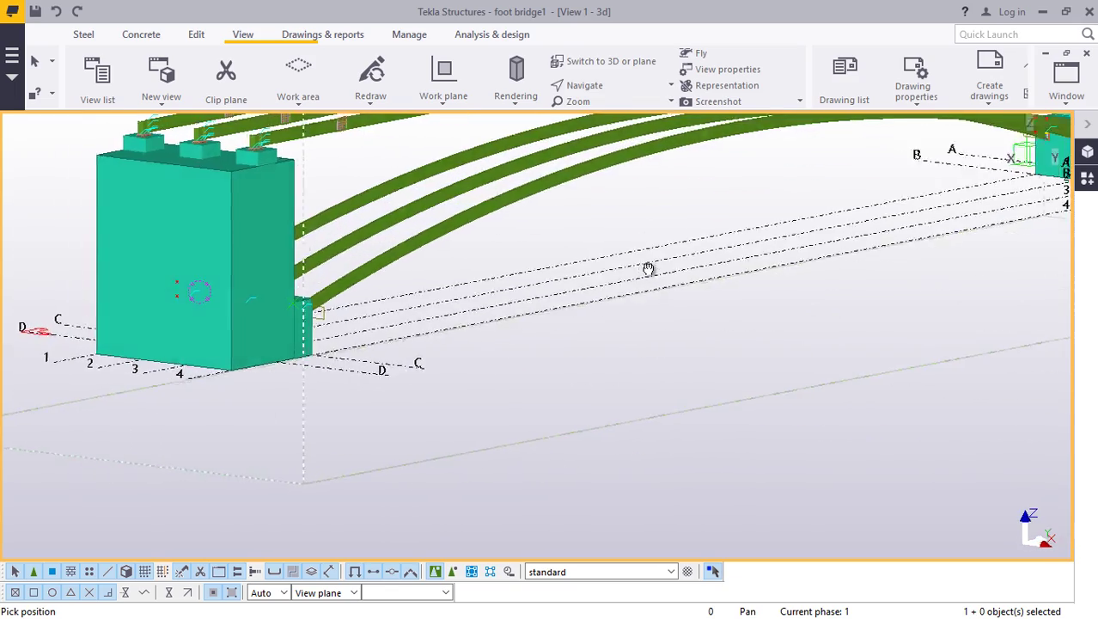
scroll(162, 407, "down", 4)
middle_click_drag(591, 240, 319, 265, "ctrl")
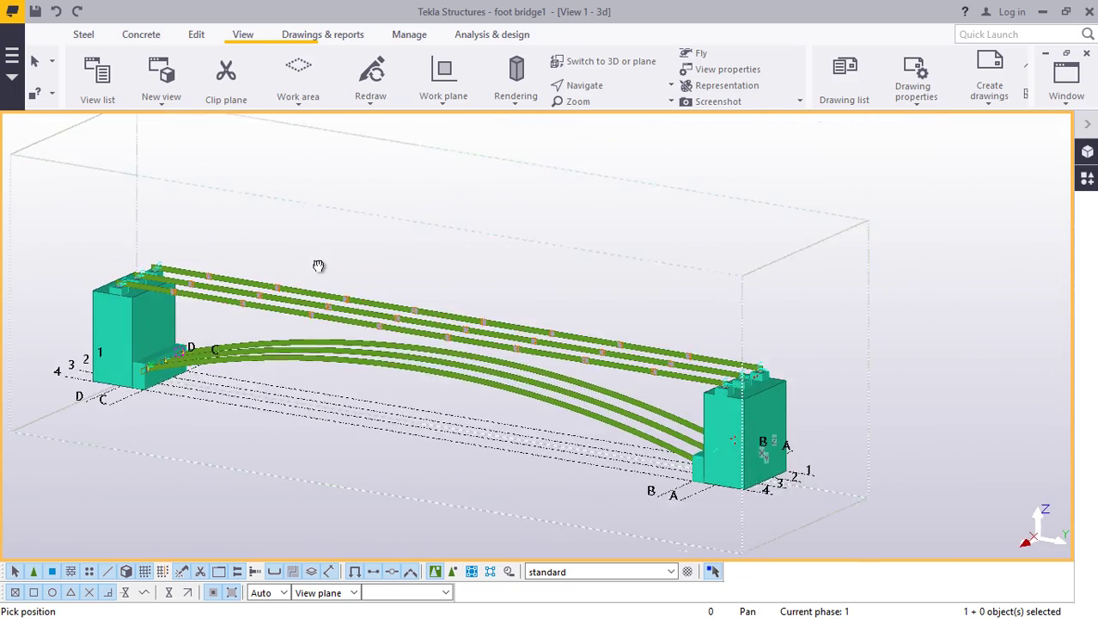
scroll(392, 339, "up", 7)
scroll(342, 304, "down", 8)
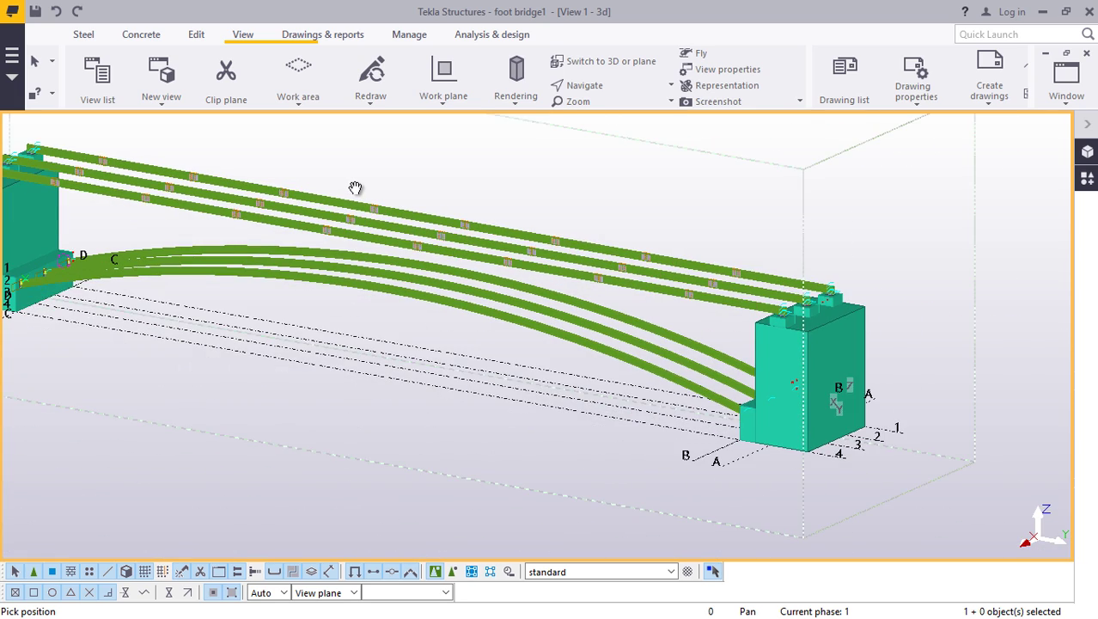
scroll(356, 188, "down", 2)
scroll(676, 347, "up", 5)
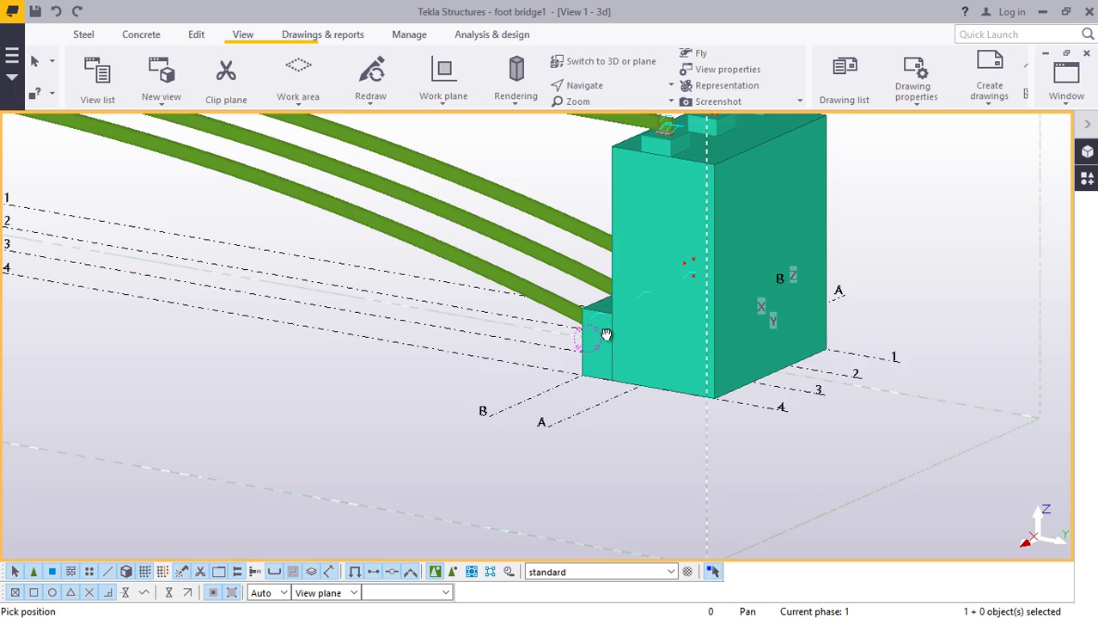
scroll(559, 305, "up", 6)
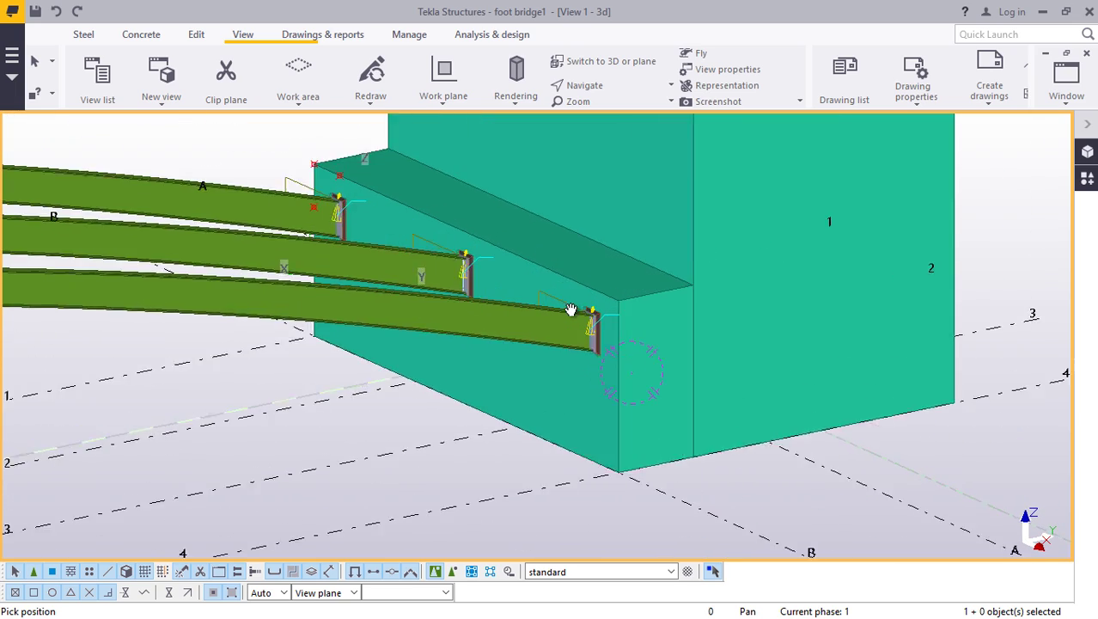
scroll(640, 341, "down", 4)
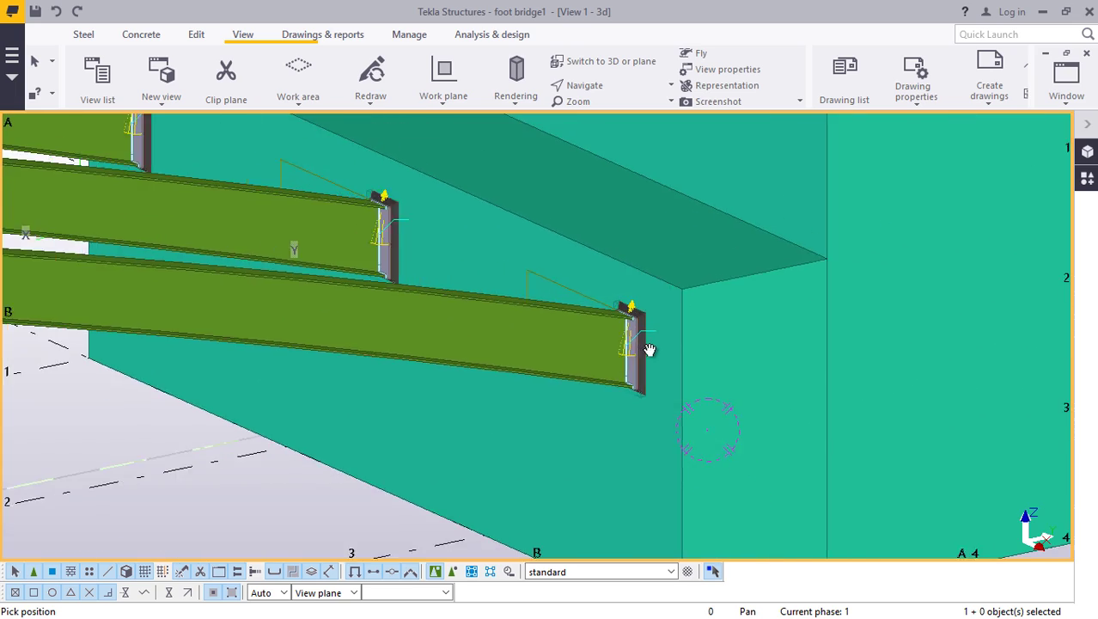
scroll(273, 177, "up", 4)
scroll(343, 214, "up", 1)
scroll(385, 216, "down", 5)
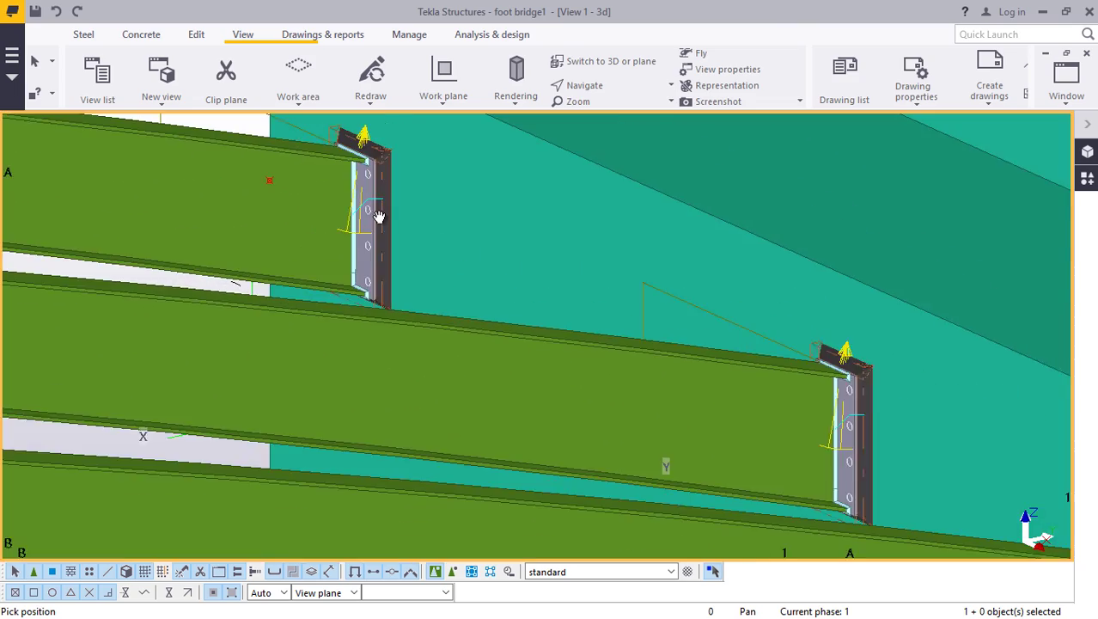
- Examine the base plates of the three curved beams at the opposite block near grids C and D
middle_click_drag(535, 270, 492, 396, "ctrl")
middle_click_drag(555, 320, 277, 333, "ctrl")
scroll(495, 392, "down", 5)
scroll(536, 324, "up", 10)
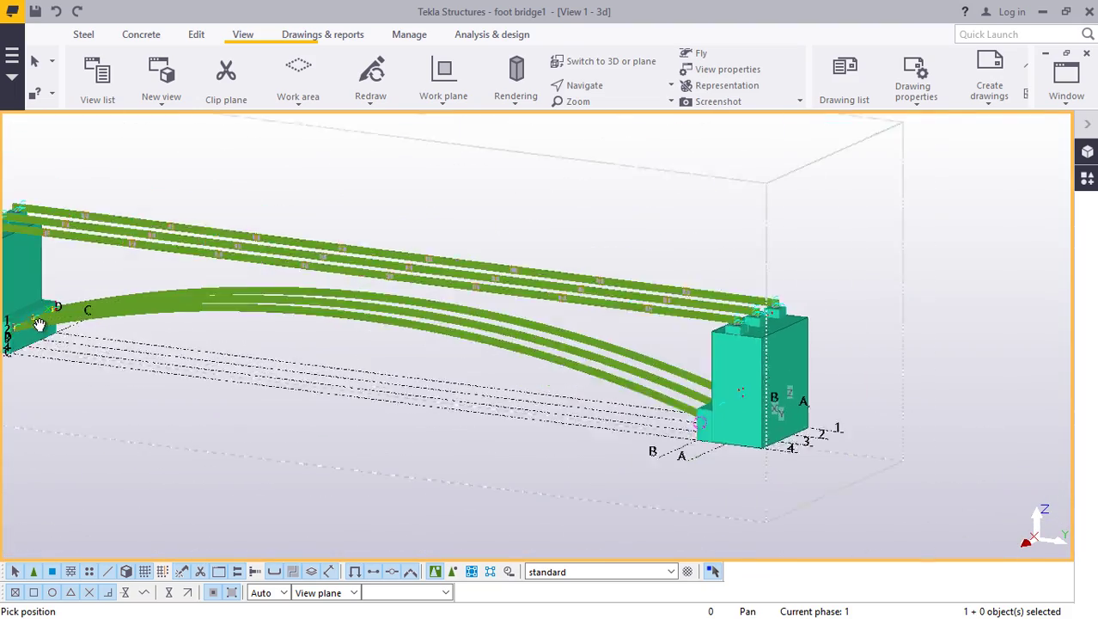
scroll(108, 336, "up", 5)
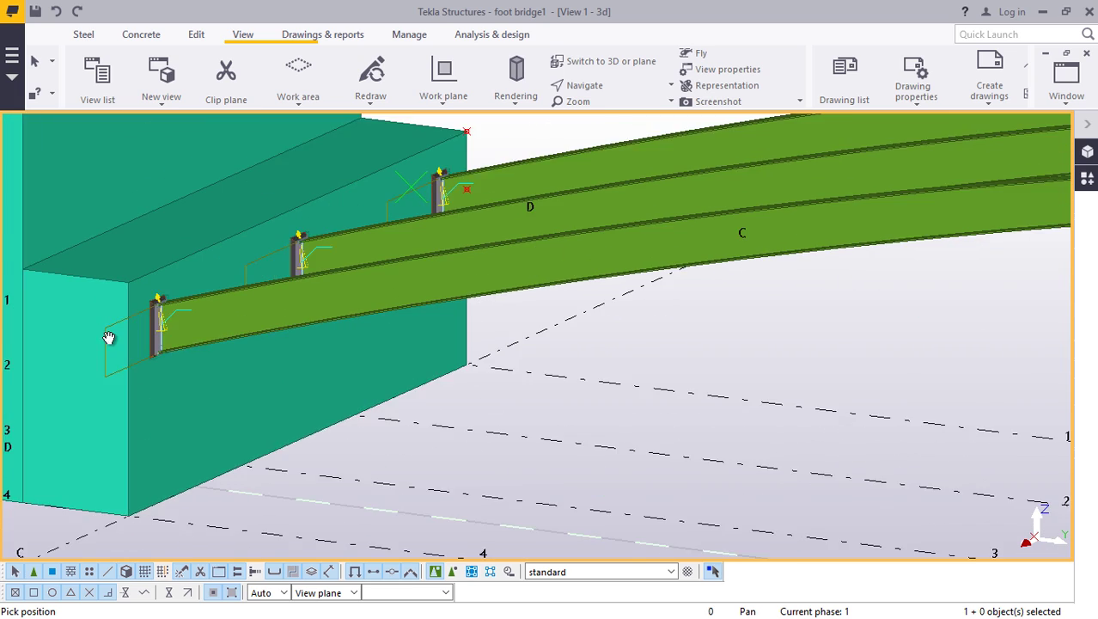
left_click(581, 92)
left_click(601, 140)
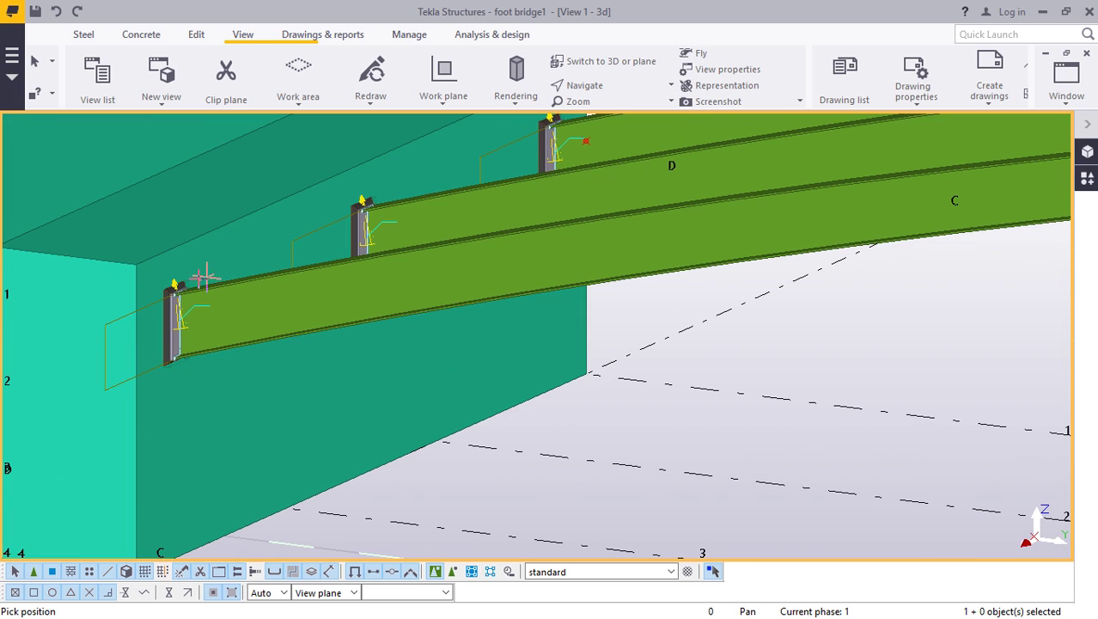
middle_click_drag(198, 275, 157, 216, "ctrl")
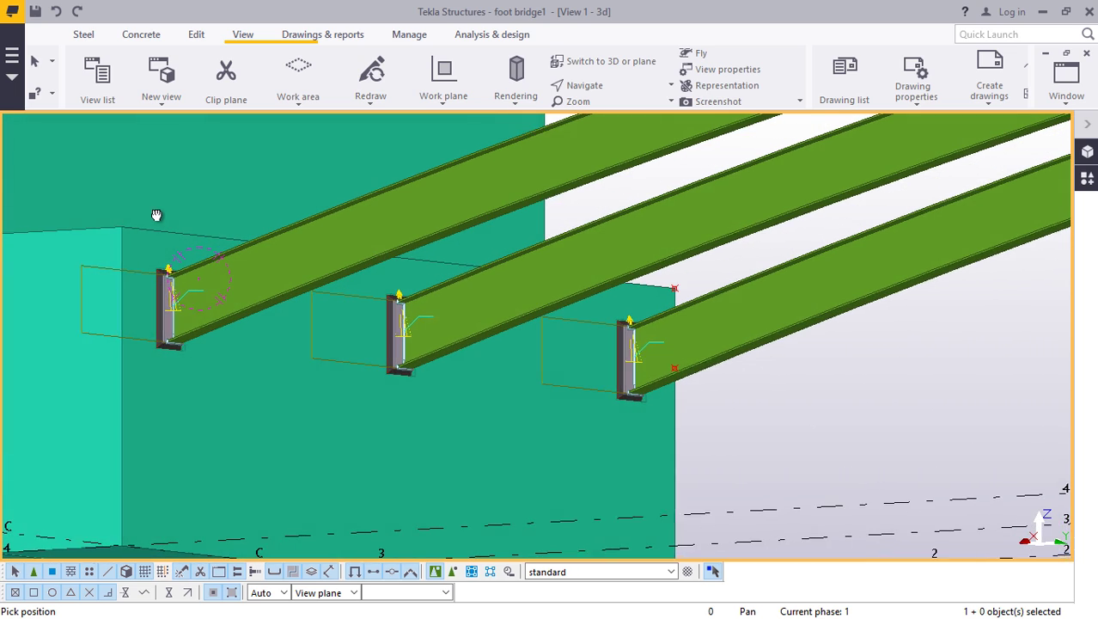
- Redraw the view to clear the temporary marks around the curved beams' base plates
right_click(919, 411)
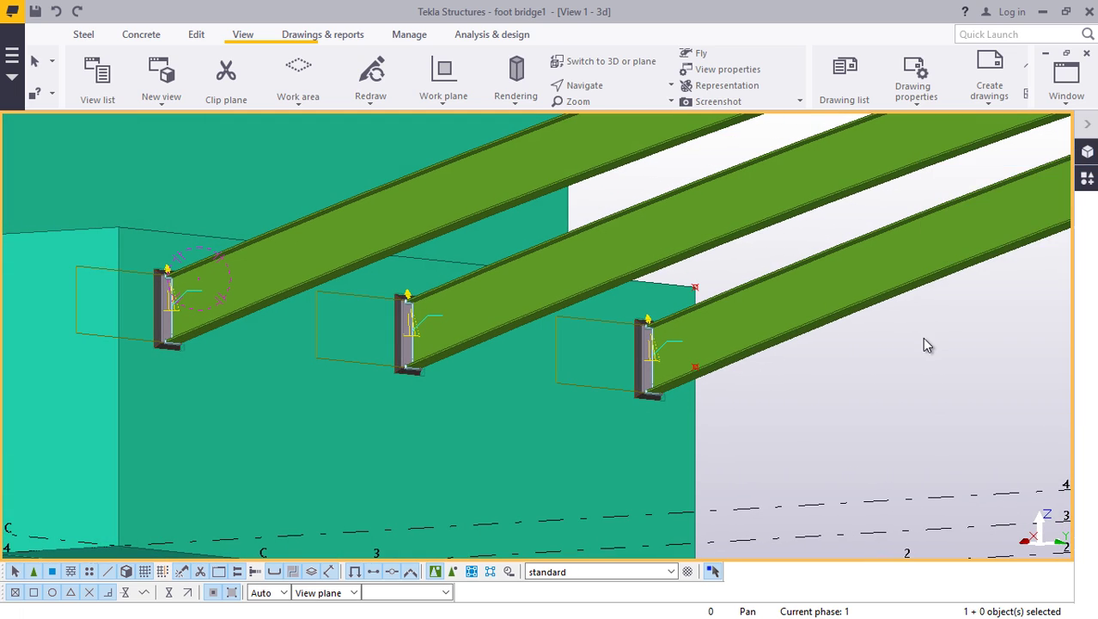
right_click(922, 337)
left_click(924, 431)
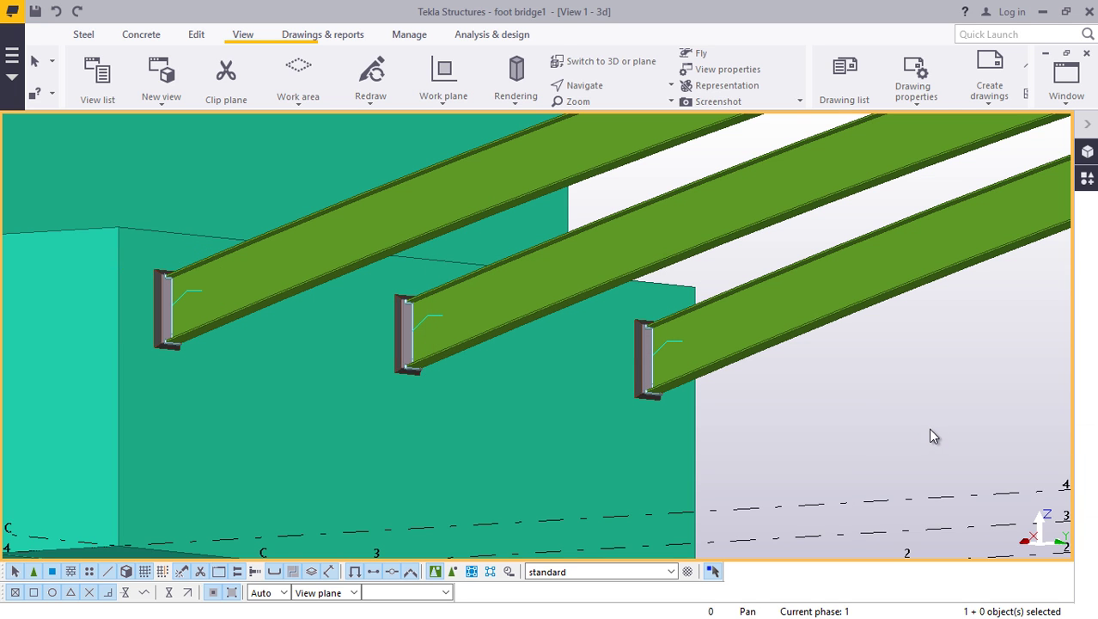
scroll(142, 303, "up", 6)
scroll(151, 300, "down", 6)
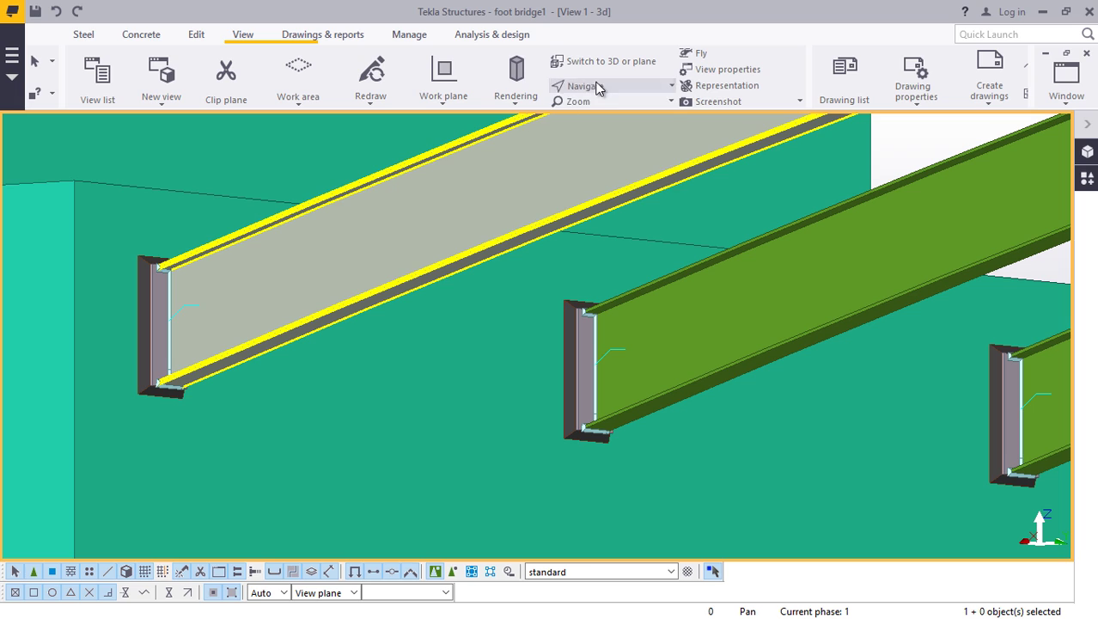
- Examine the bolted end connections of the straight main beams on the concrete pedestals near grids C and D
left_click(612, 111)
middle_click_drag(467, 232, 529, 216, "ctrl")
right_click(547, 180)
left_click(585, 189)
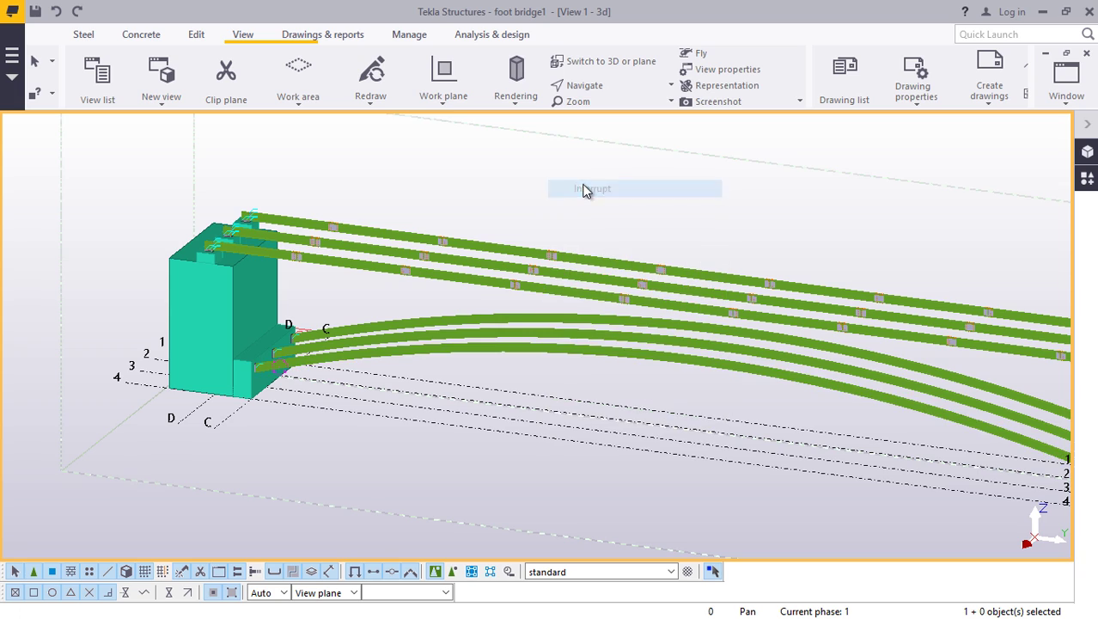
scroll(155, 232, "up", 10)
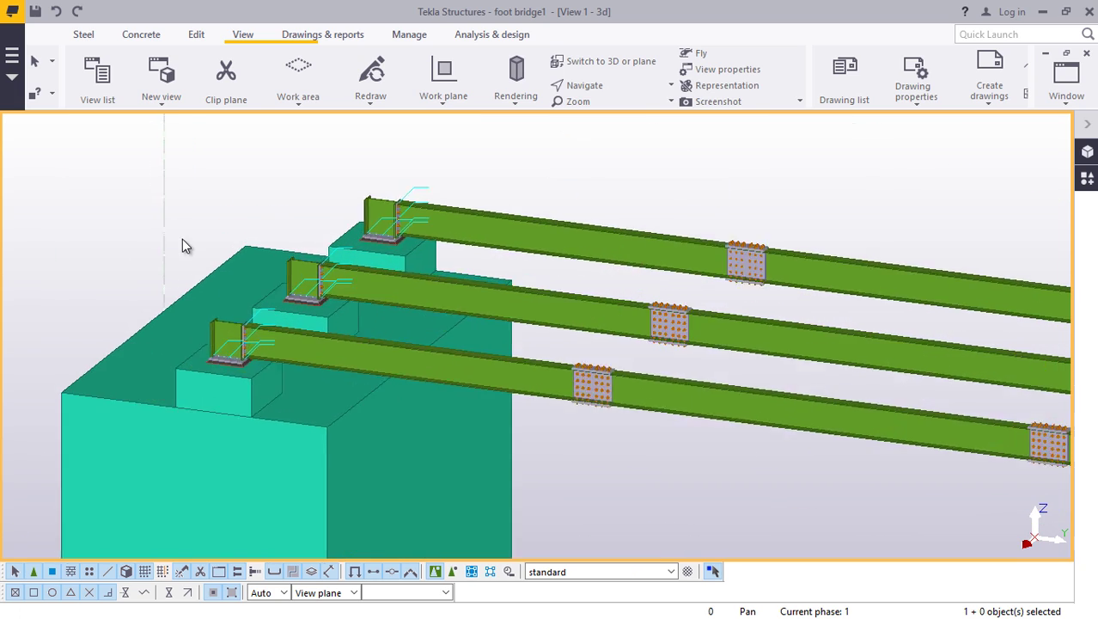
scroll(314, 245, "up", 8)
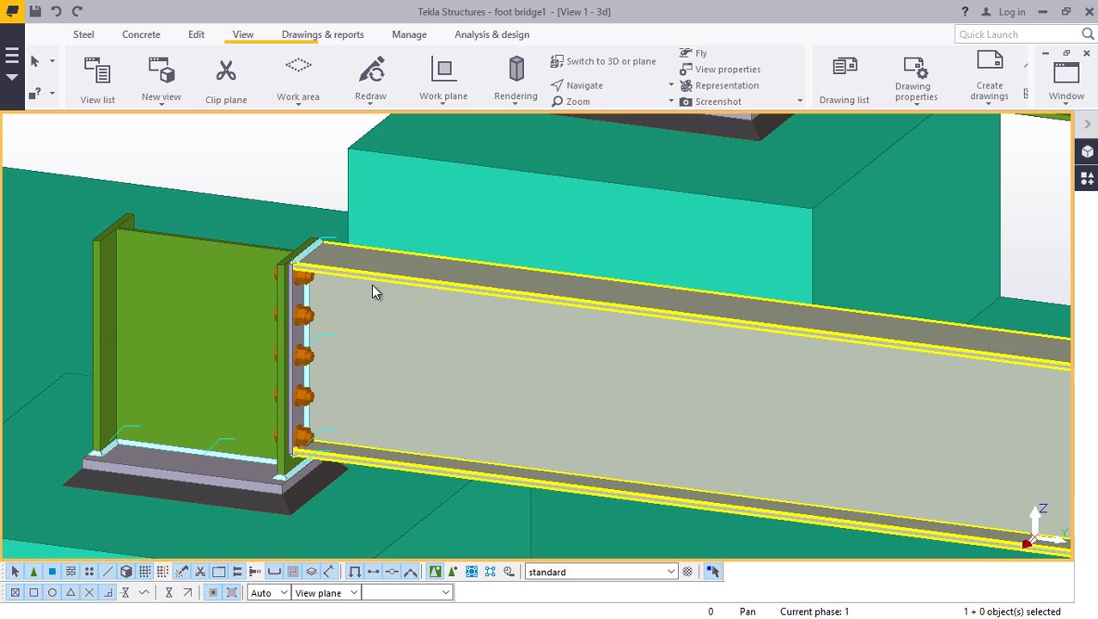
left_click(598, 91)
left_click(604, 113)
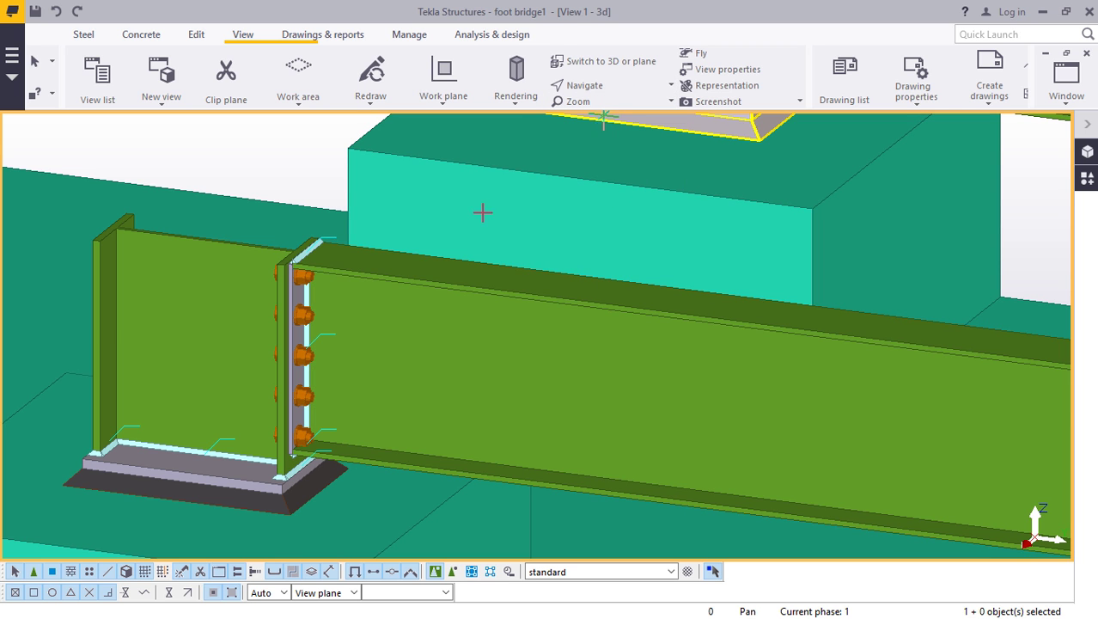
scroll(360, 312, "down", 10)
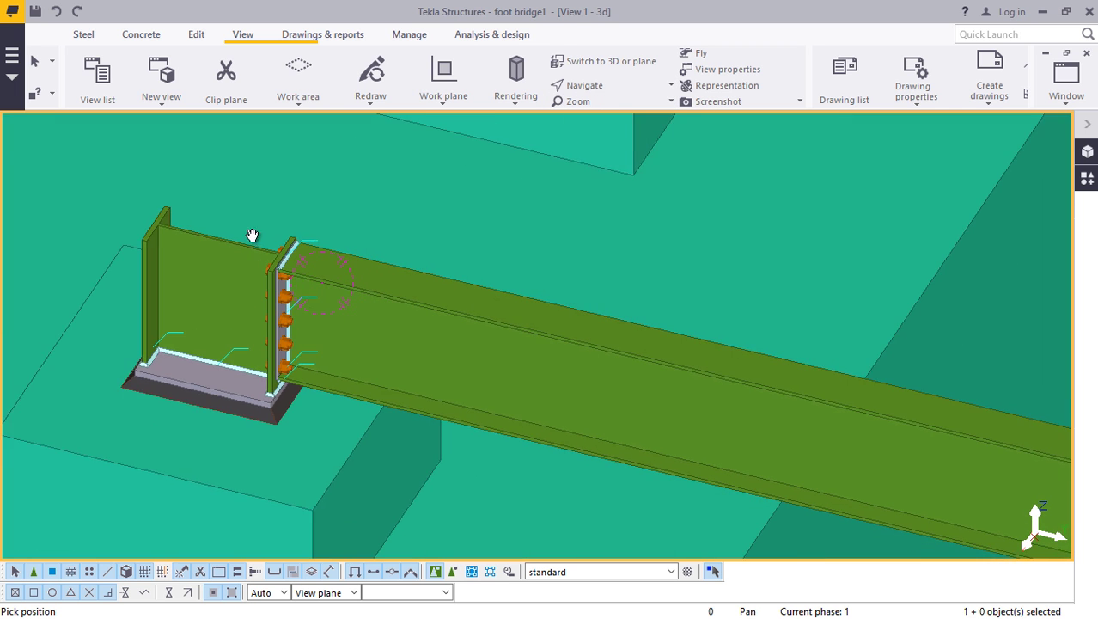
scroll(288, 266, "up", 4)
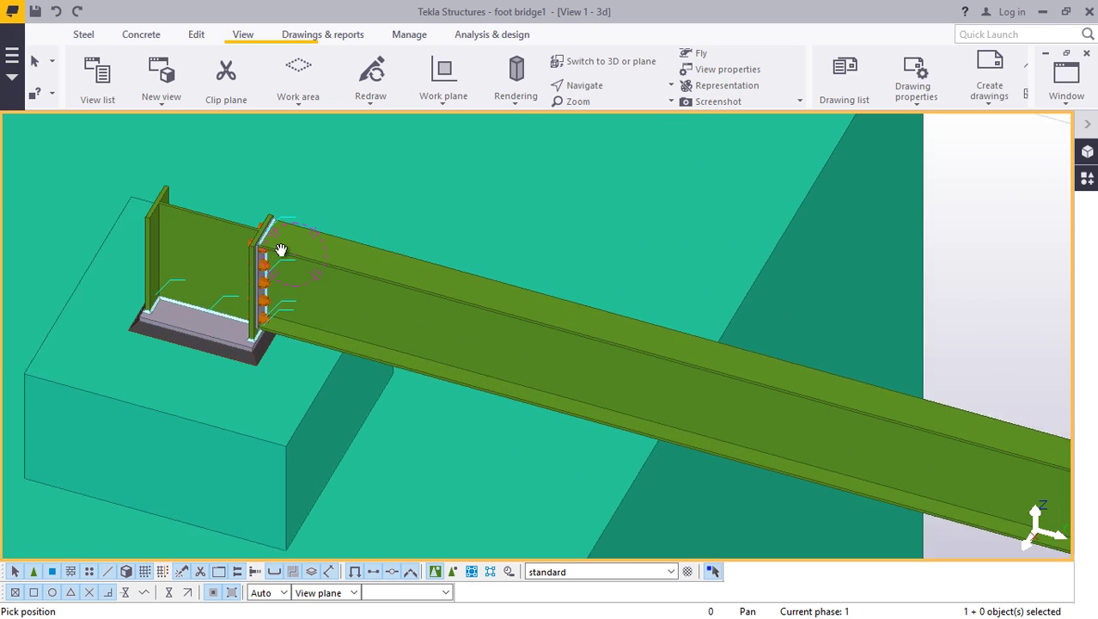
scroll(336, 270, "down", 4)
scroll(342, 315, "down", 3)
right_click(698, 171)
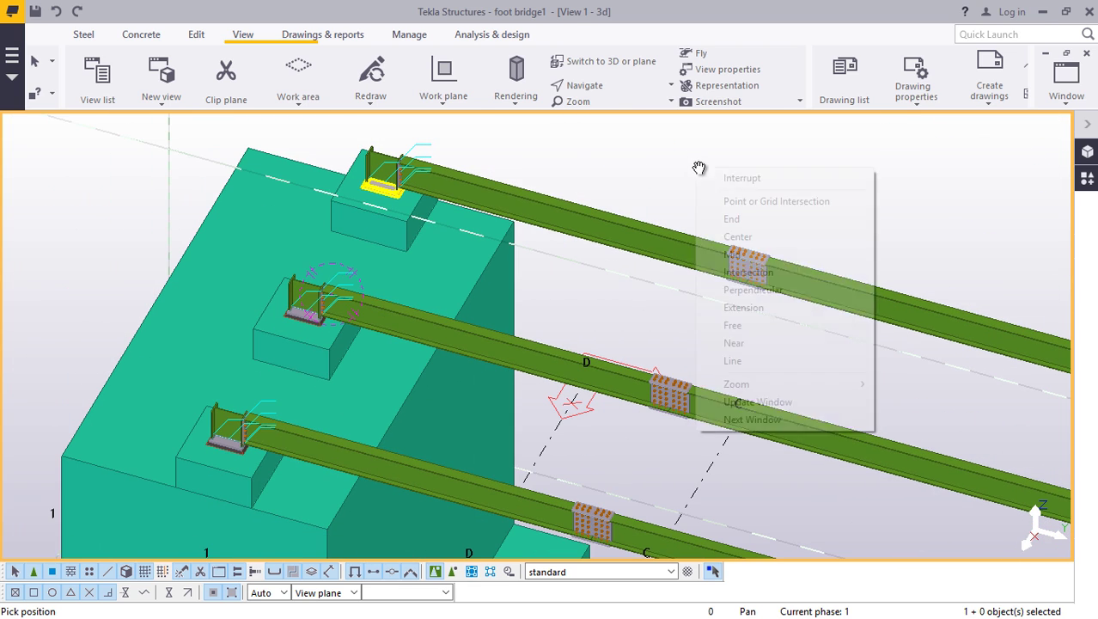
left_click(737, 180)
scroll(370, 178, "up", 8)
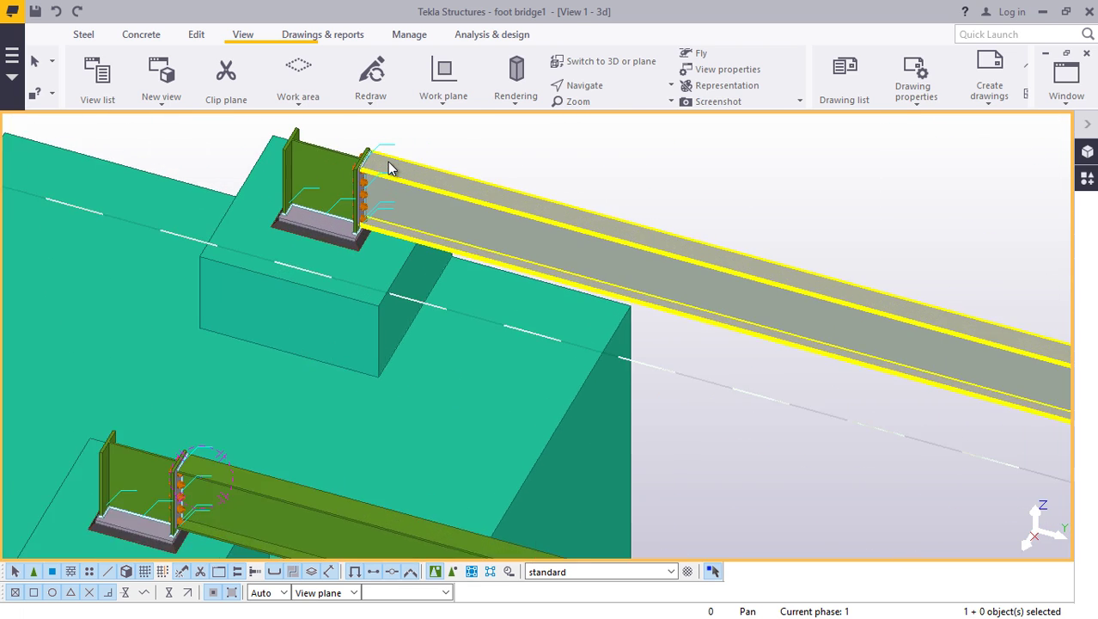
scroll(445, 203, "down", 2)
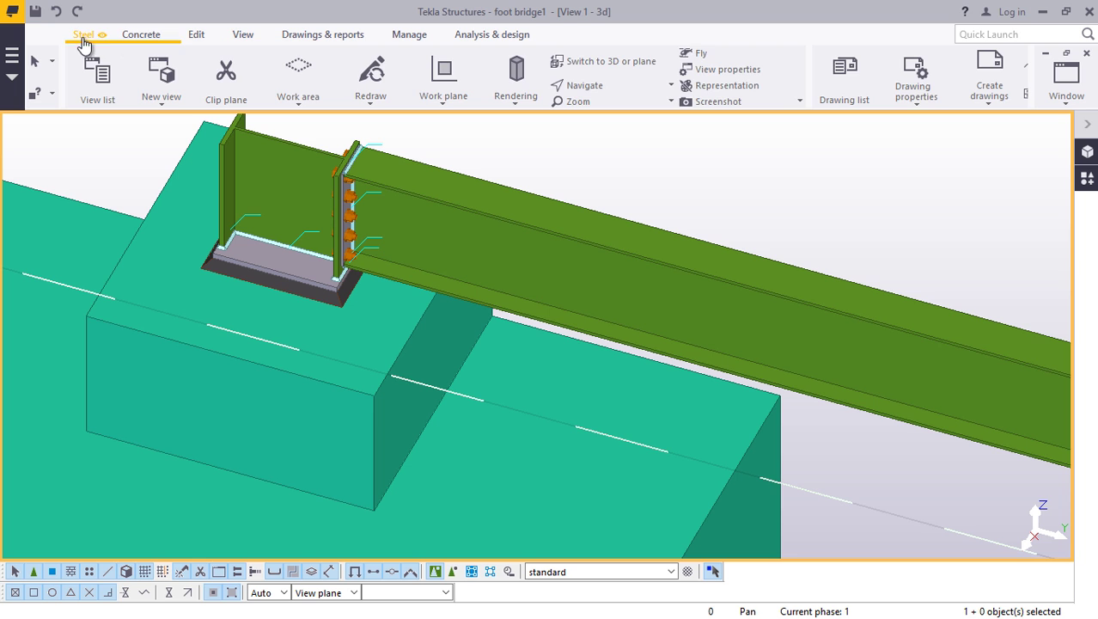
- Create a steel cross beam between the top flange corners of two neighbouring straight main beams, beside their bolted end plates
left_click(83, 37)
left_click(150, 105)
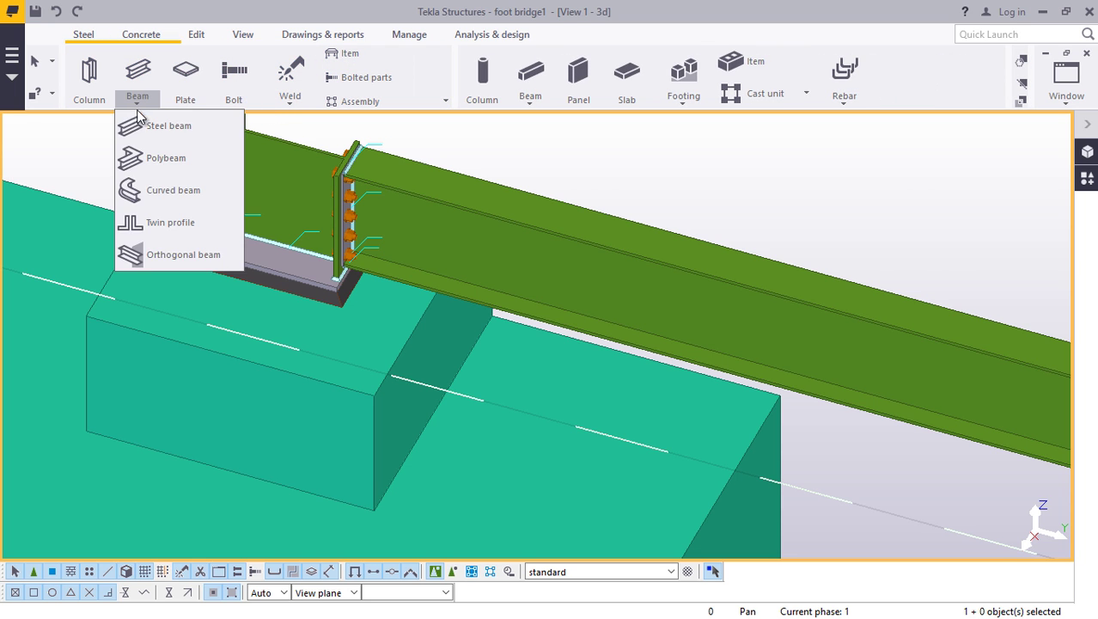
left_click(172, 123)
scroll(346, 176, "up", 4)
scroll(347, 176, "up", 6)
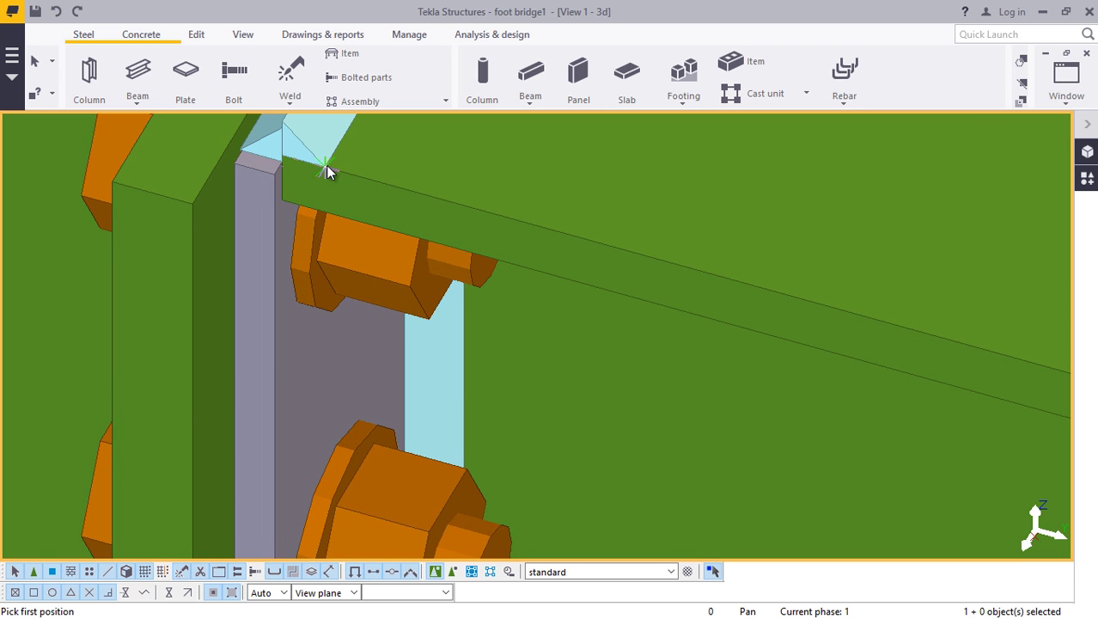
scroll(367, 188, "down", 8)
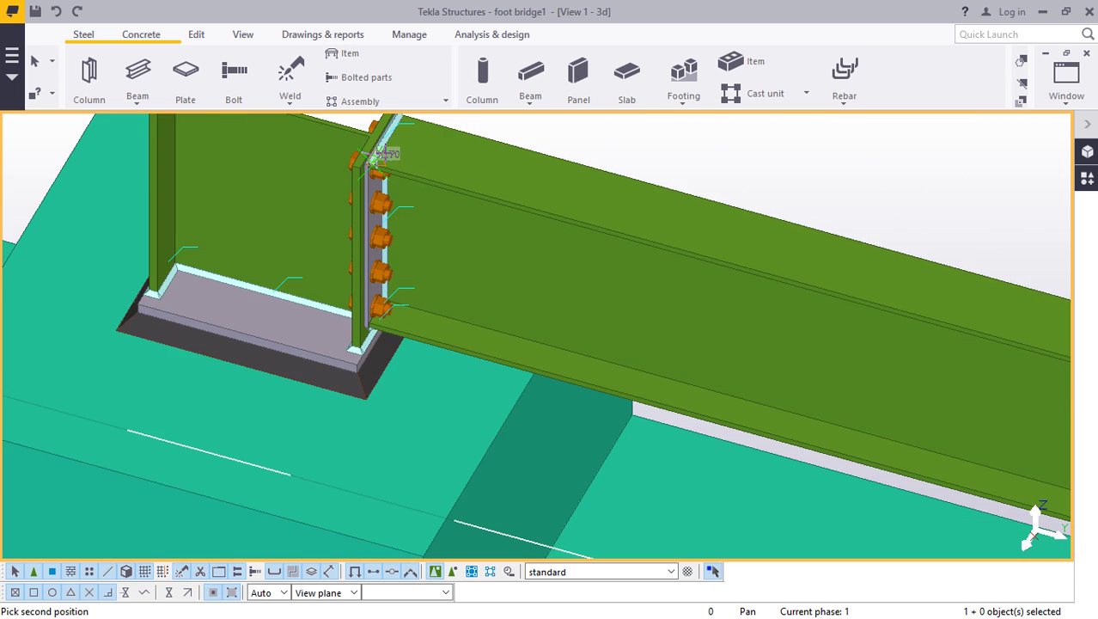
scroll(369, 172, "down", 5)
scroll(215, 413, "up", 8)
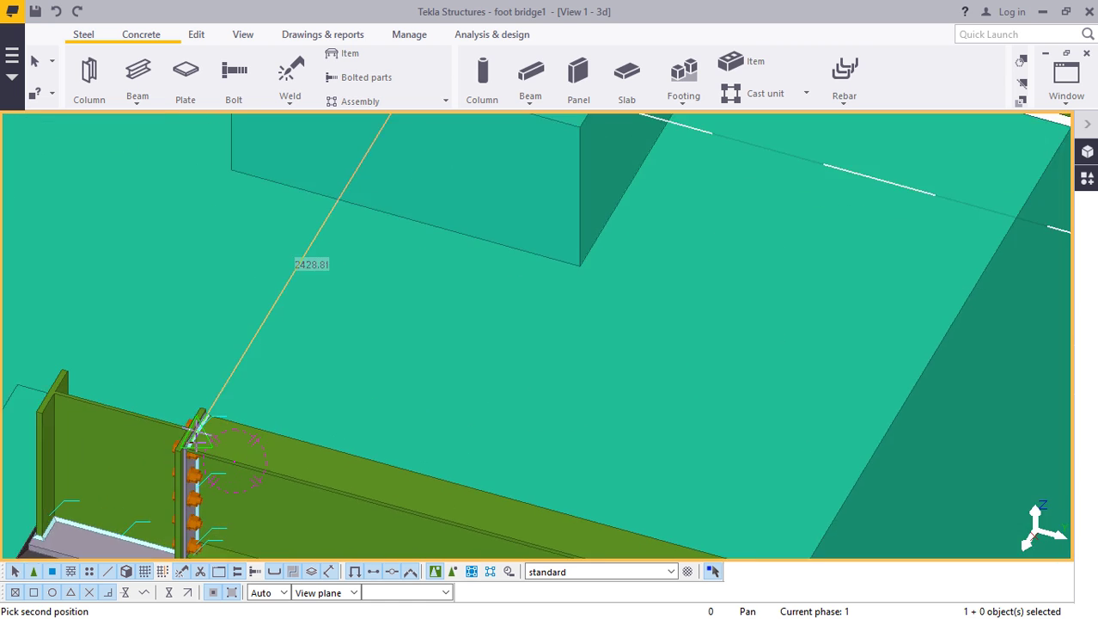
scroll(215, 421, "up", 6)
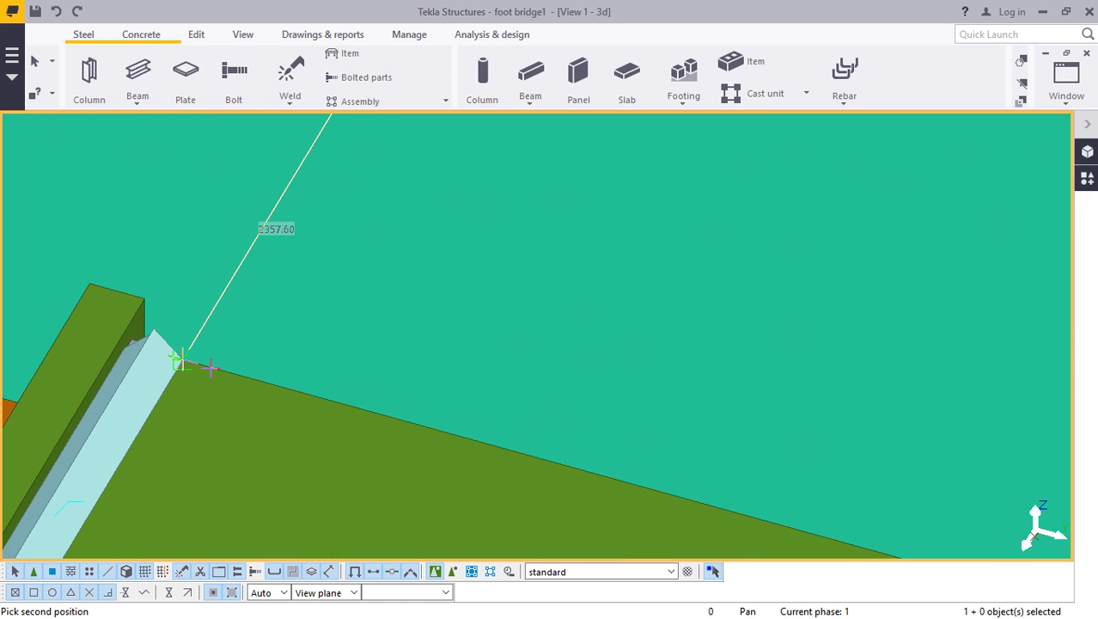
left_click(173, 355)
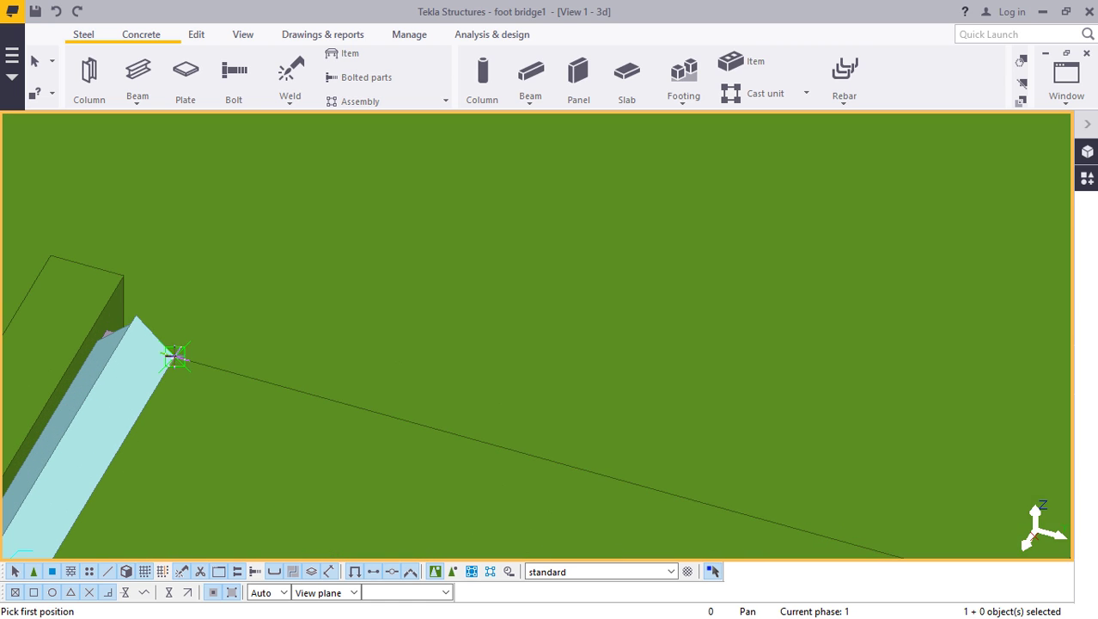
scroll(245, 277, "down", 10)
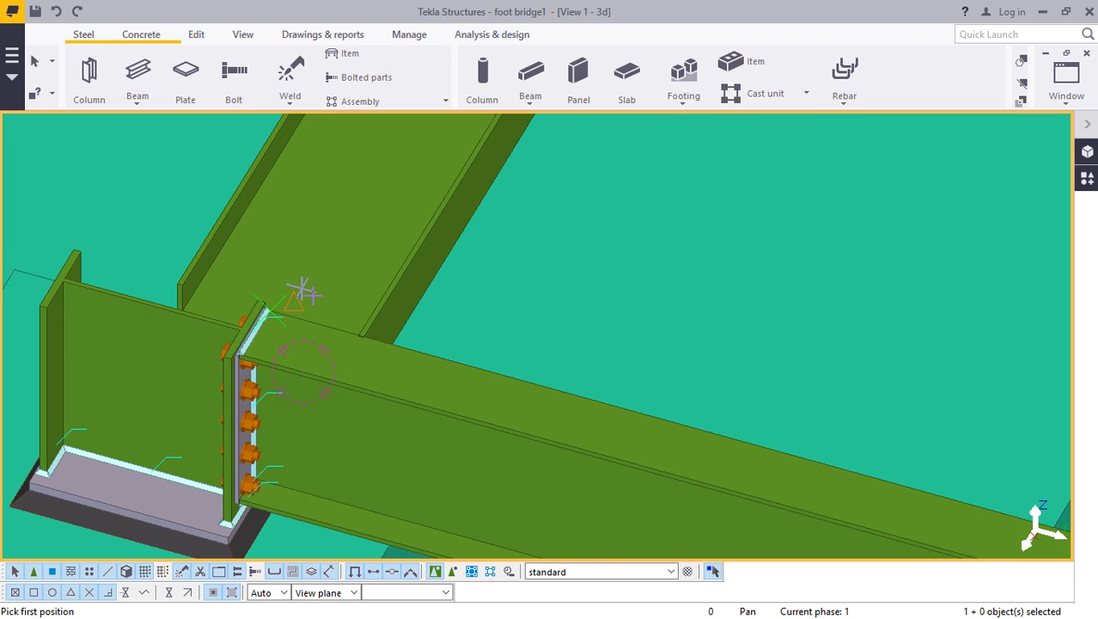
right_click(360, 209)
left_click(394, 219)
- Set the new cross beam's rotation to Below and its on-plane position to Left
double_click(391, 180)
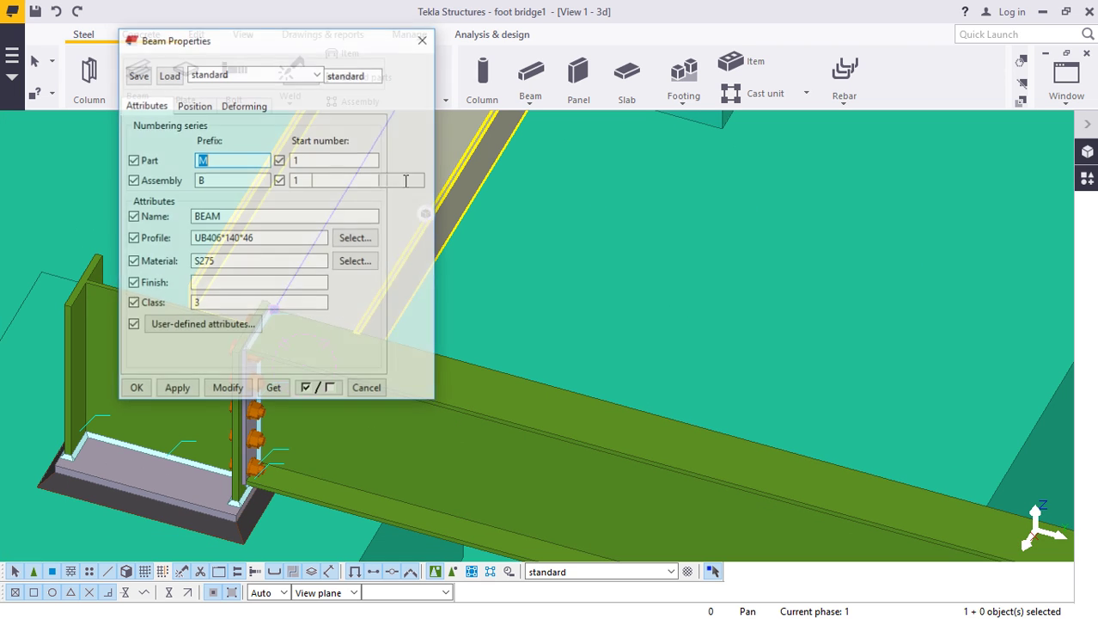
left_click(194, 106)
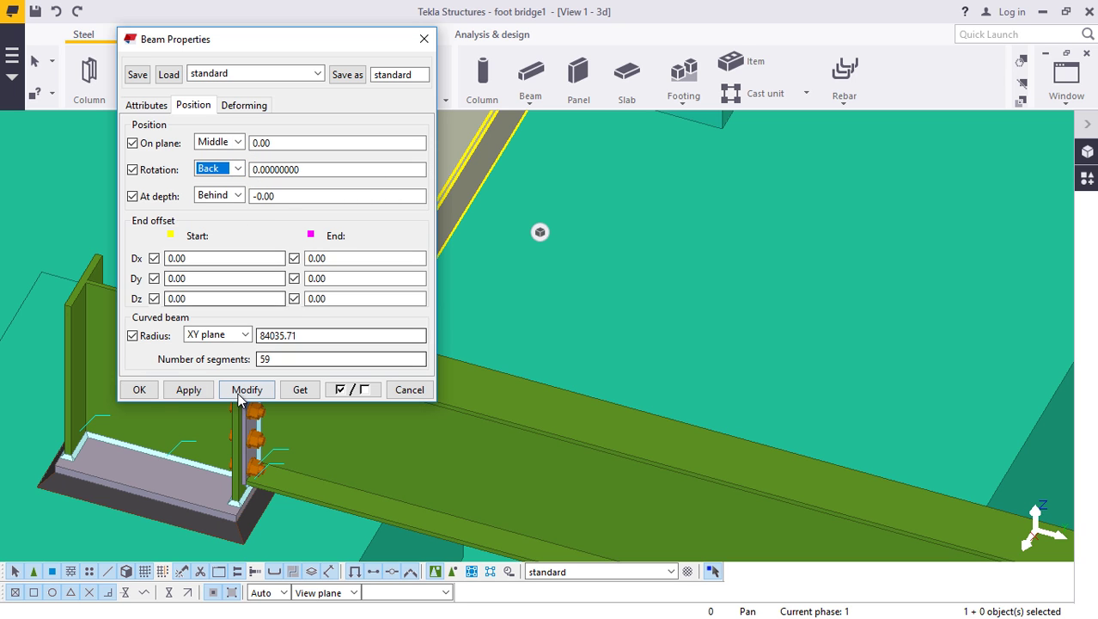
left_click_drag(266, 46, 724, 67)
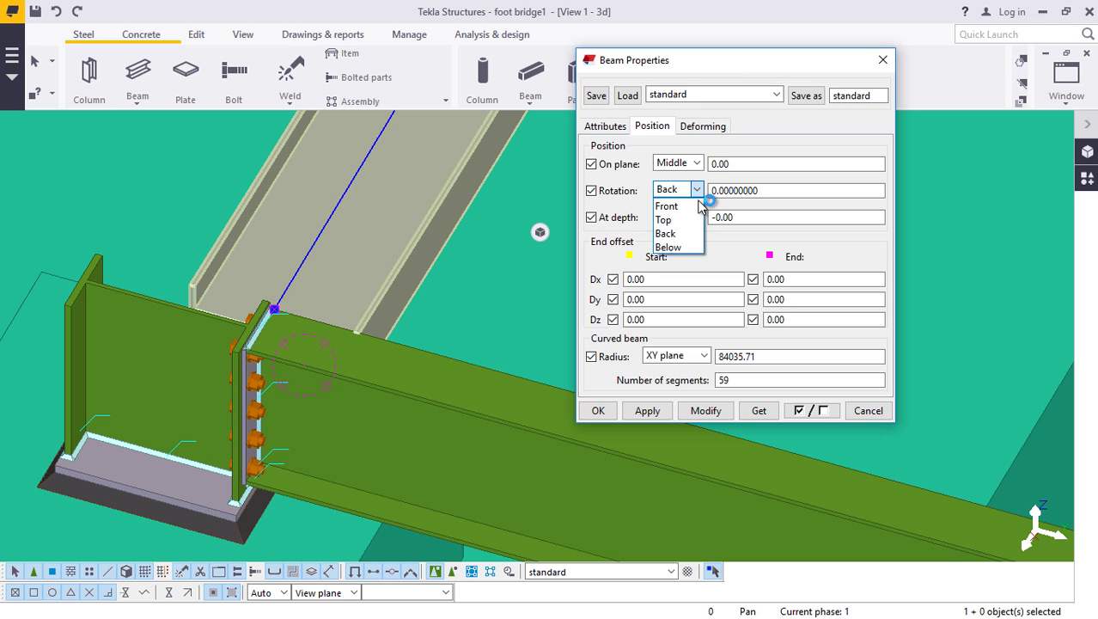
left_click(703, 411)
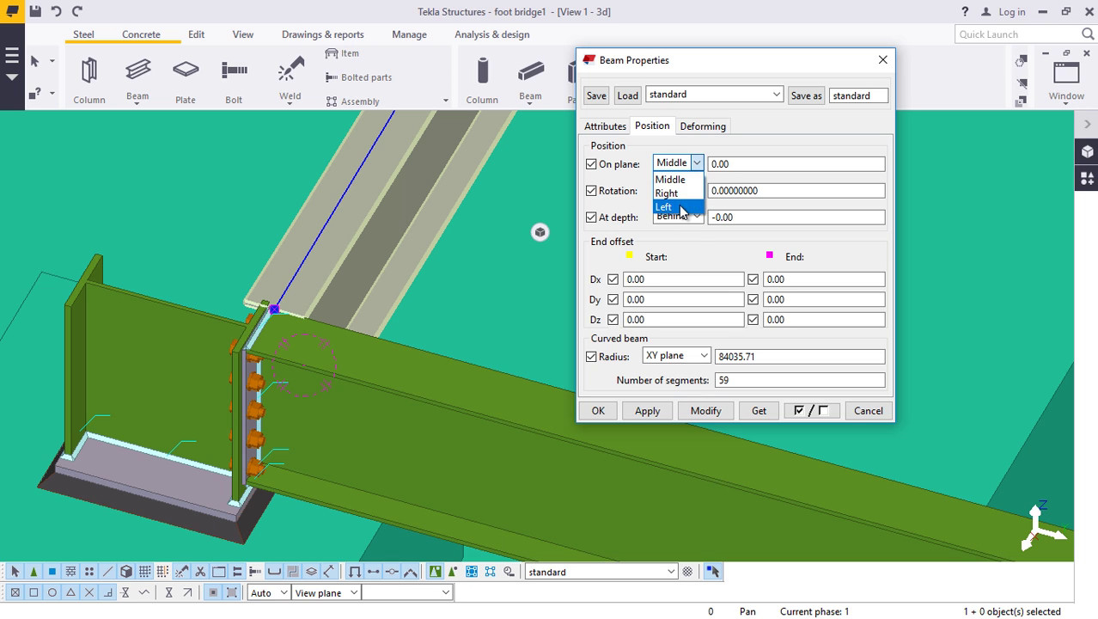
left_click(701, 412)
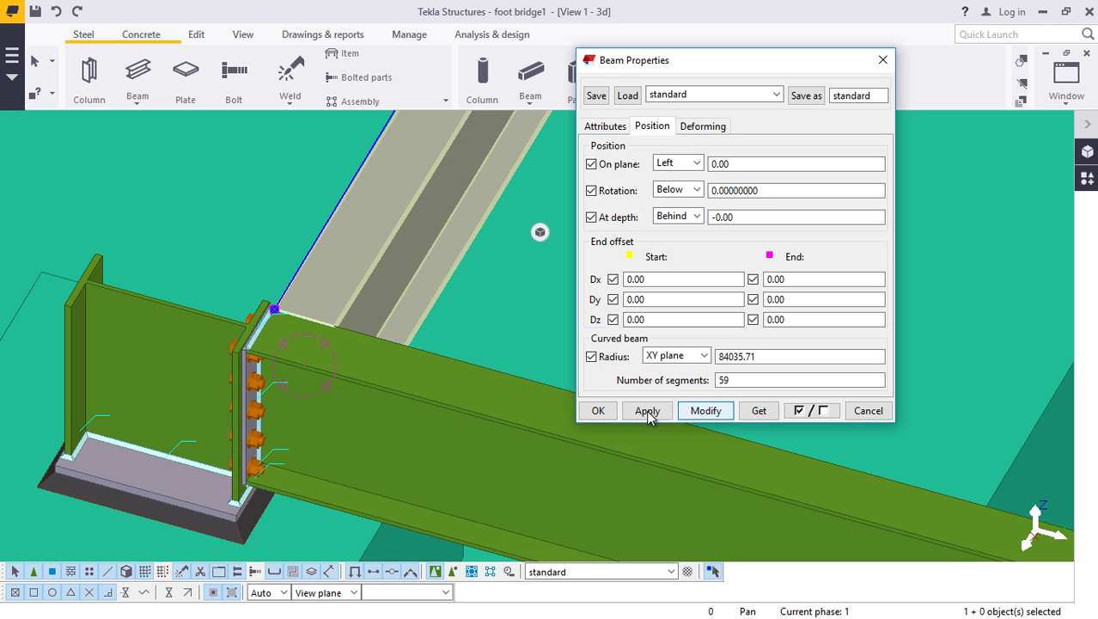
left_click(615, 411)
- Set the cross beam's profile to UB305*102*25 from the UB 305 sections
scroll(401, 368, "down", 5)
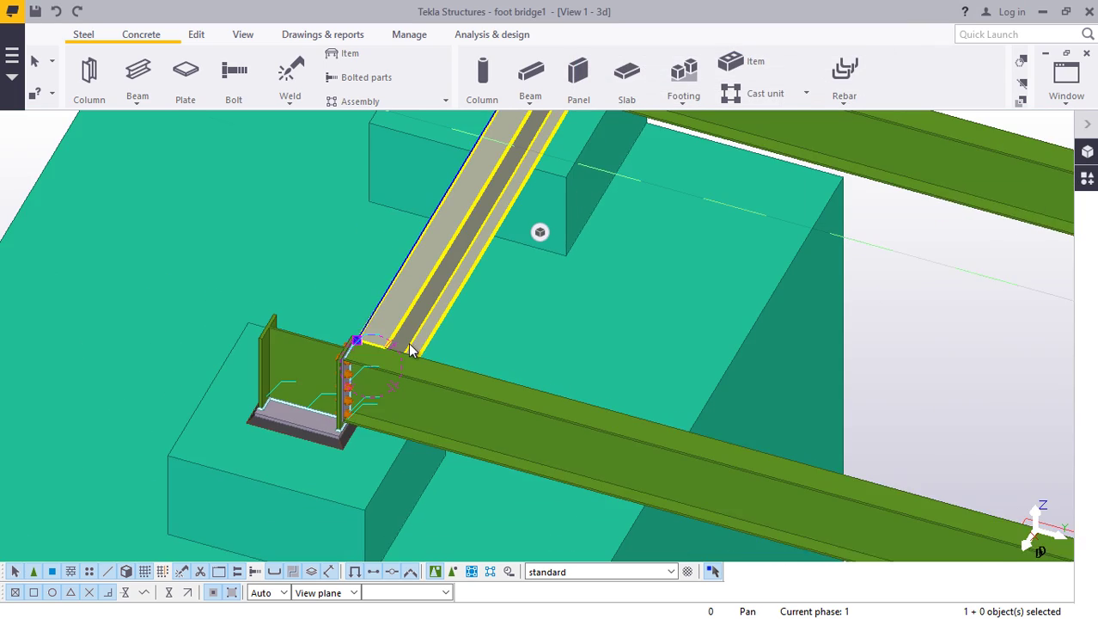
scroll(518, 218, "up", 10)
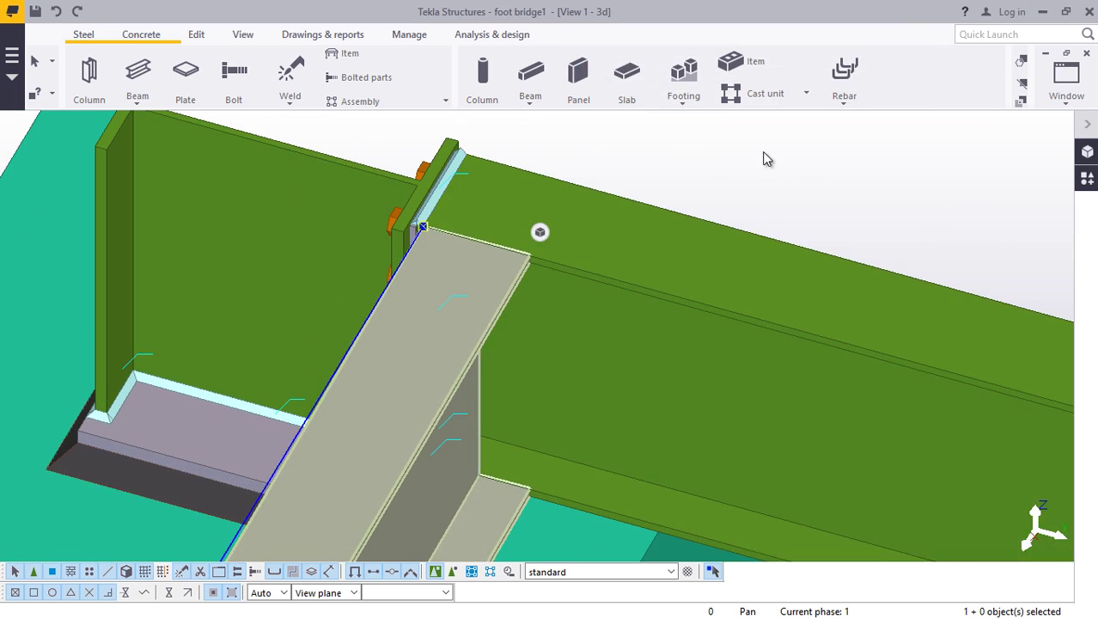
left_click(757, 153)
scroll(464, 251, "up", 6)
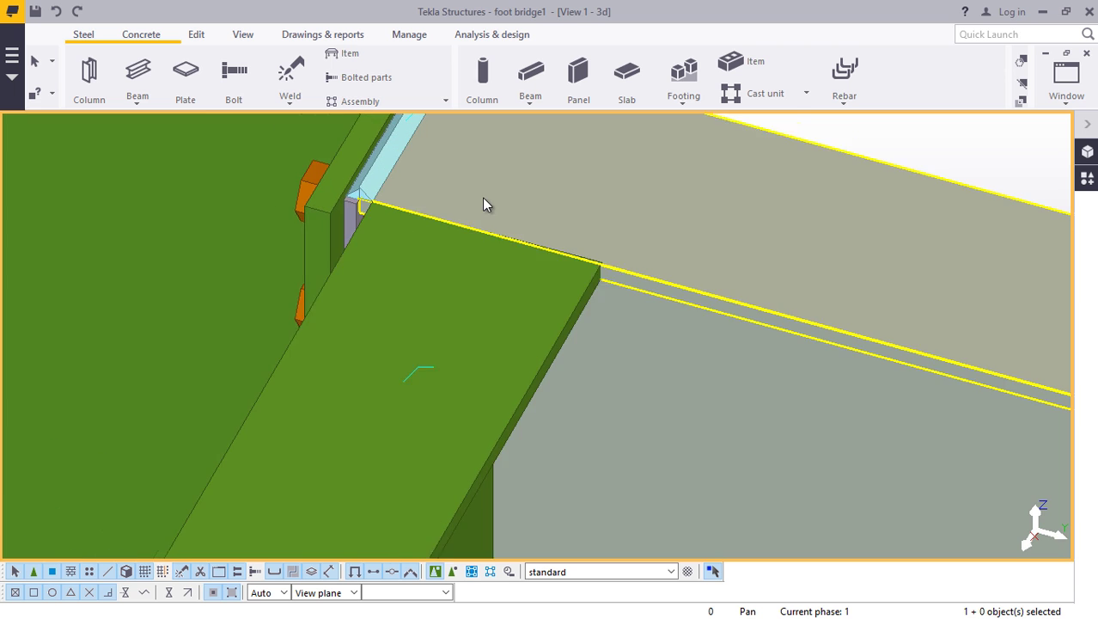
scroll(486, 196, "down", 8)
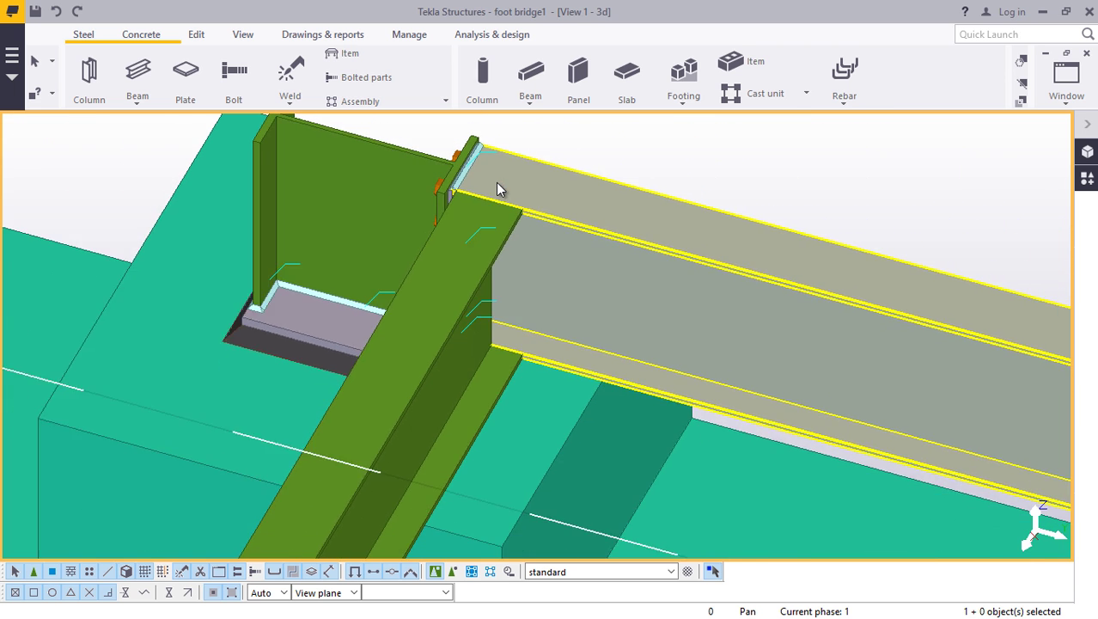
scroll(519, 210, "up", 5)
scroll(529, 203, "down", 3)
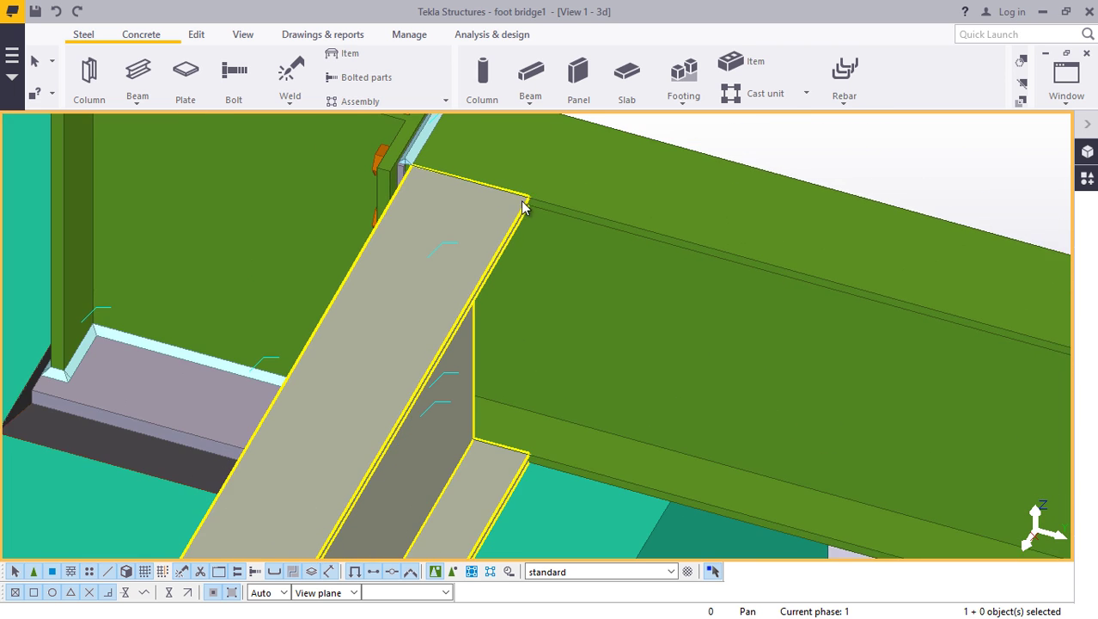
double_click(501, 226)
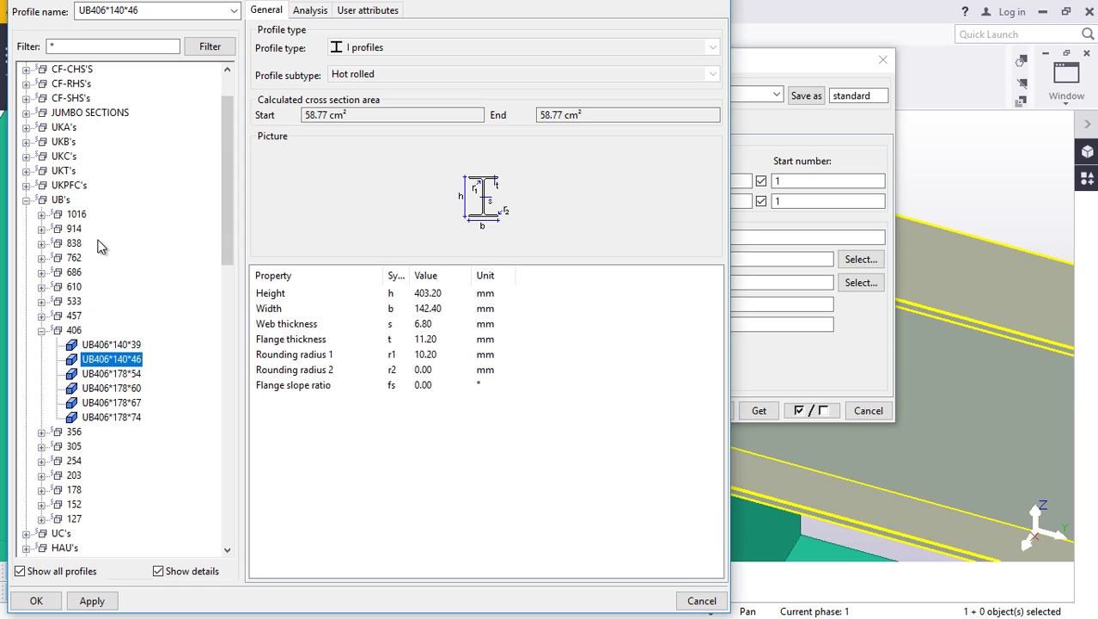
scroll(126, 232, "down", 2)
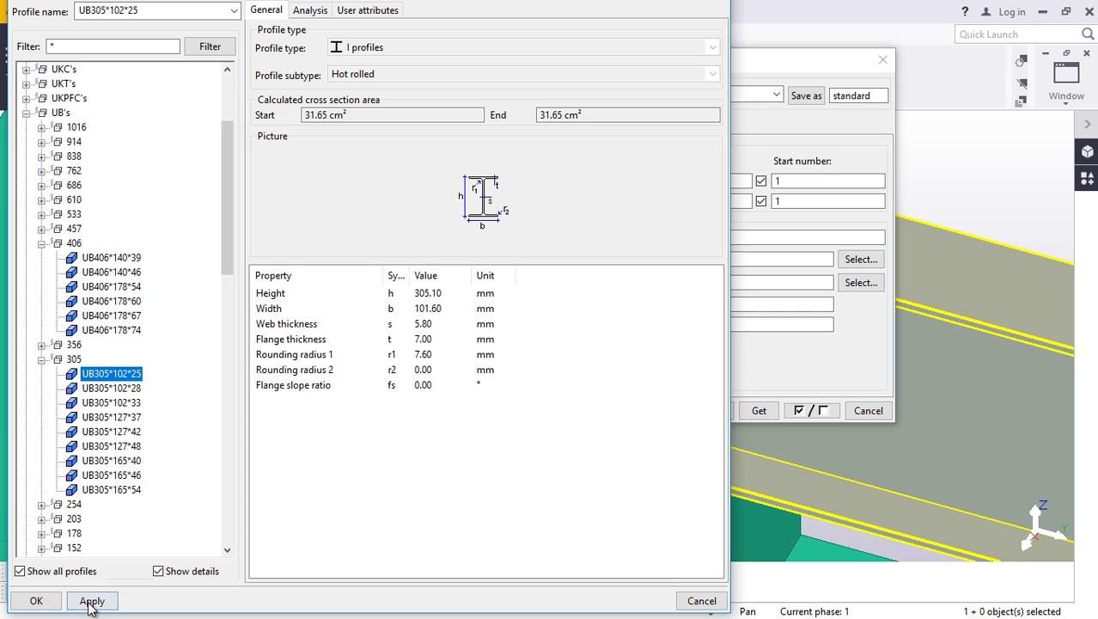
left_click(36, 601)
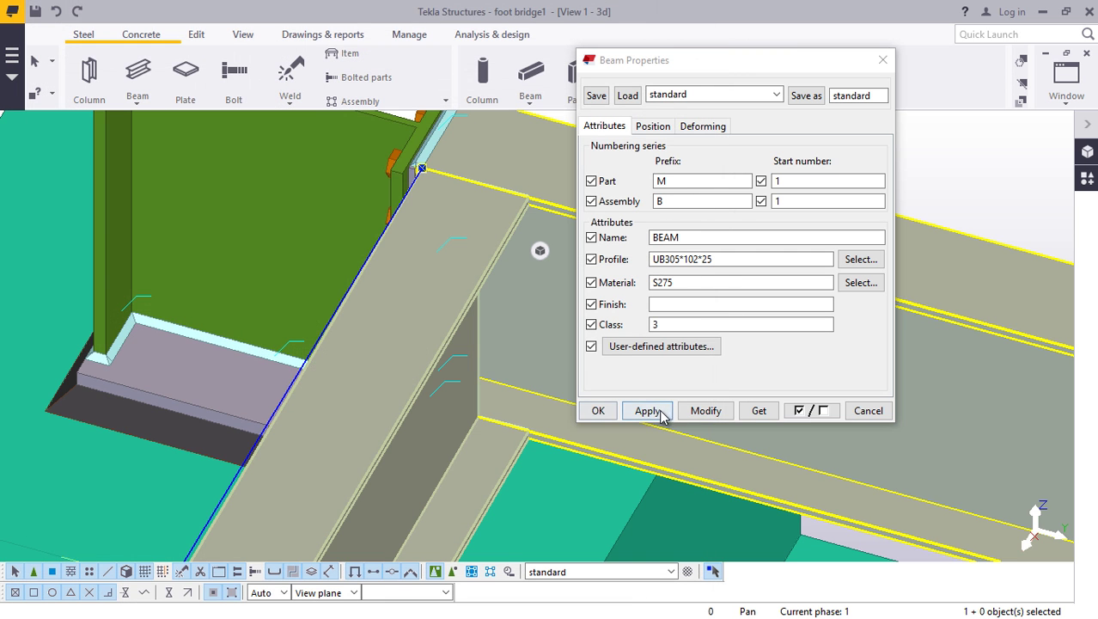
left_click(707, 411)
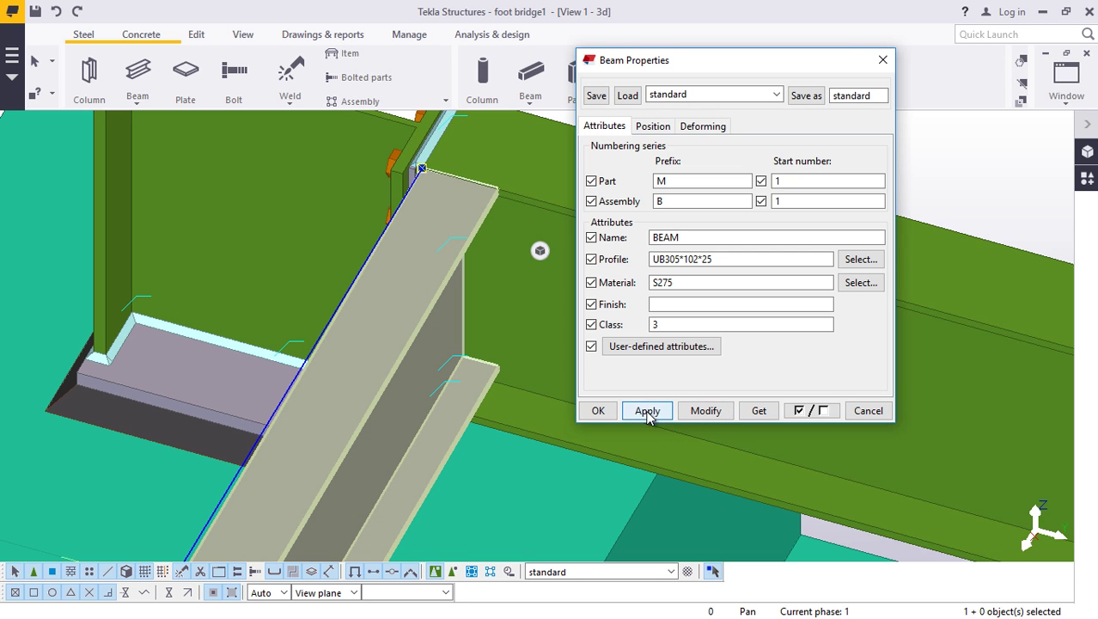
left_click(598, 412)
- Move the new cross beam 50 mm down from the main beam's top flange, using its flange corner as origin
scroll(491, 168, "up", 7)
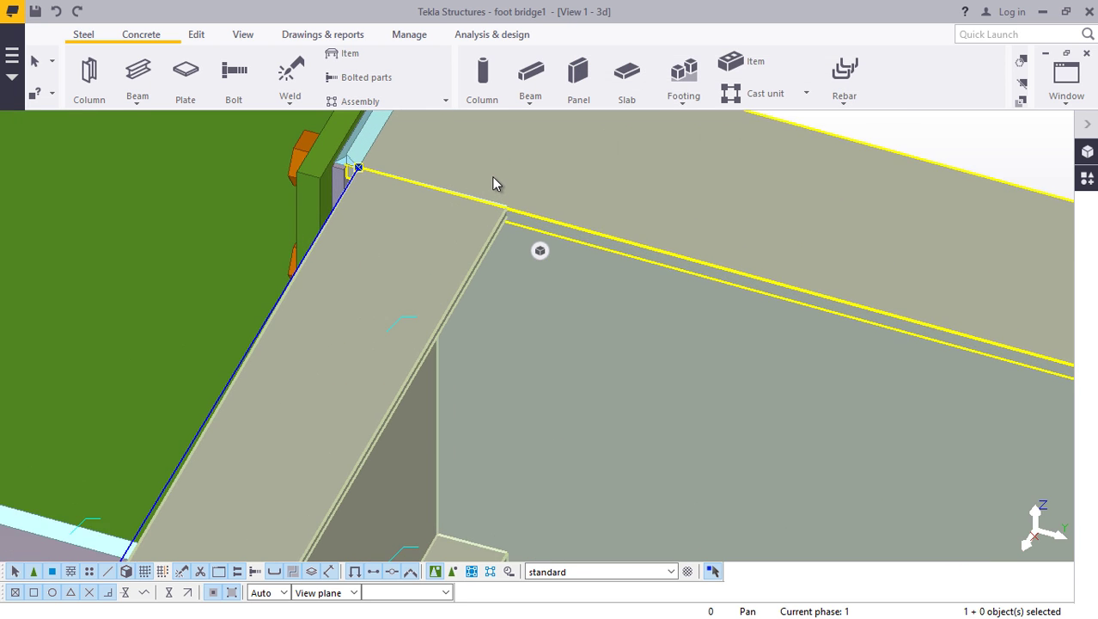
scroll(492, 177, "down", 1)
middle_click_drag(453, 215, 453, 245, "ctrl")
scroll(452, 241, "up", 5)
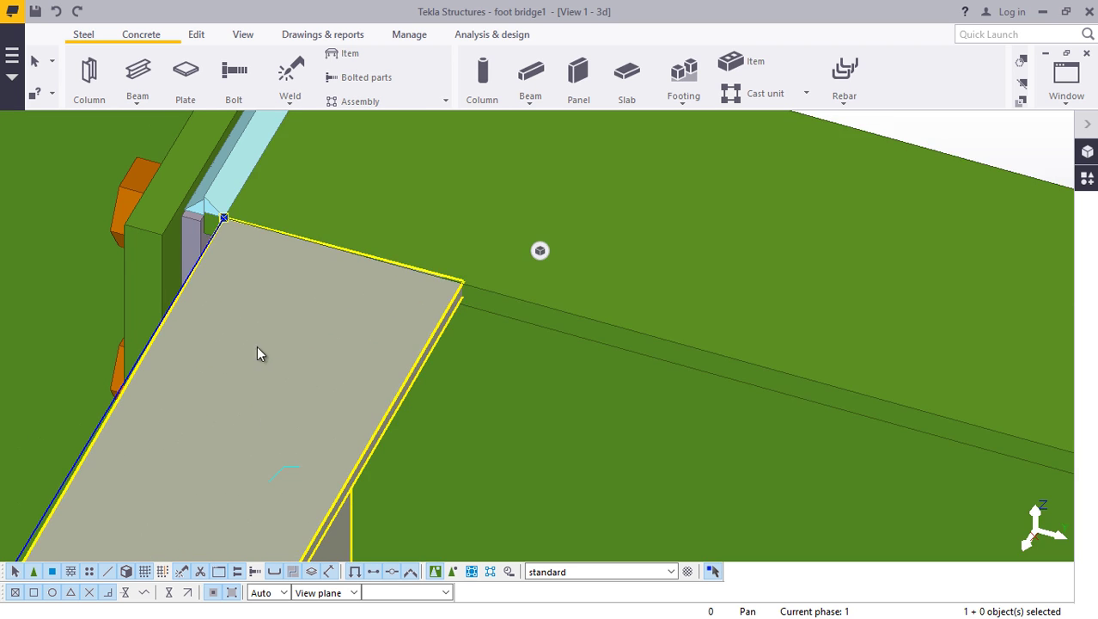
scroll(257, 346, "down", 2)
right_click(754, 167)
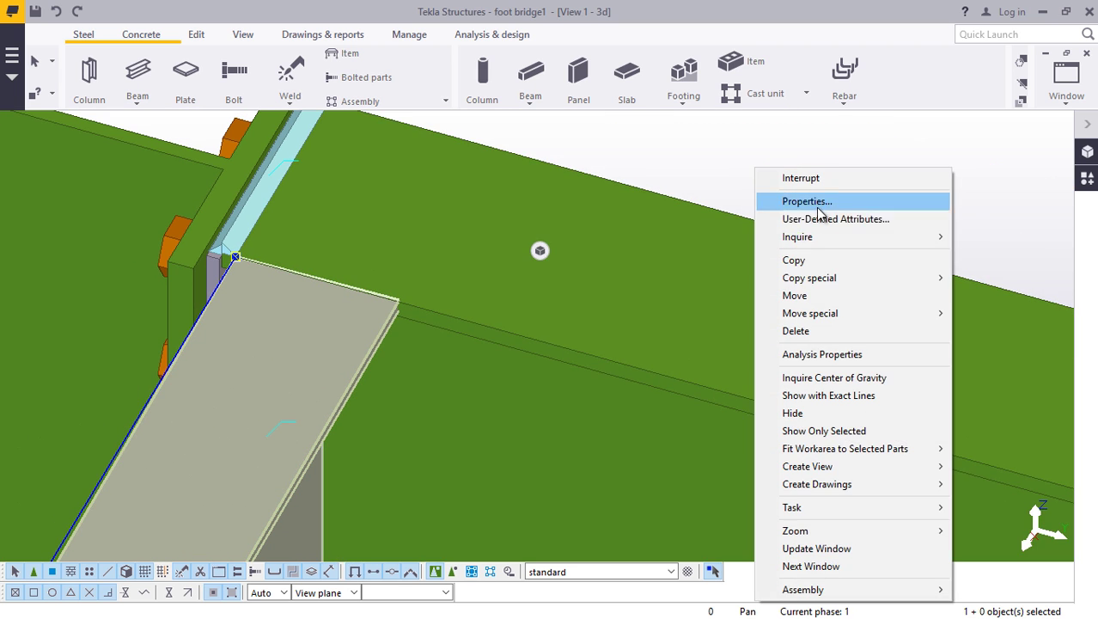
left_click(811, 297)
scroll(400, 299, "up", 5)
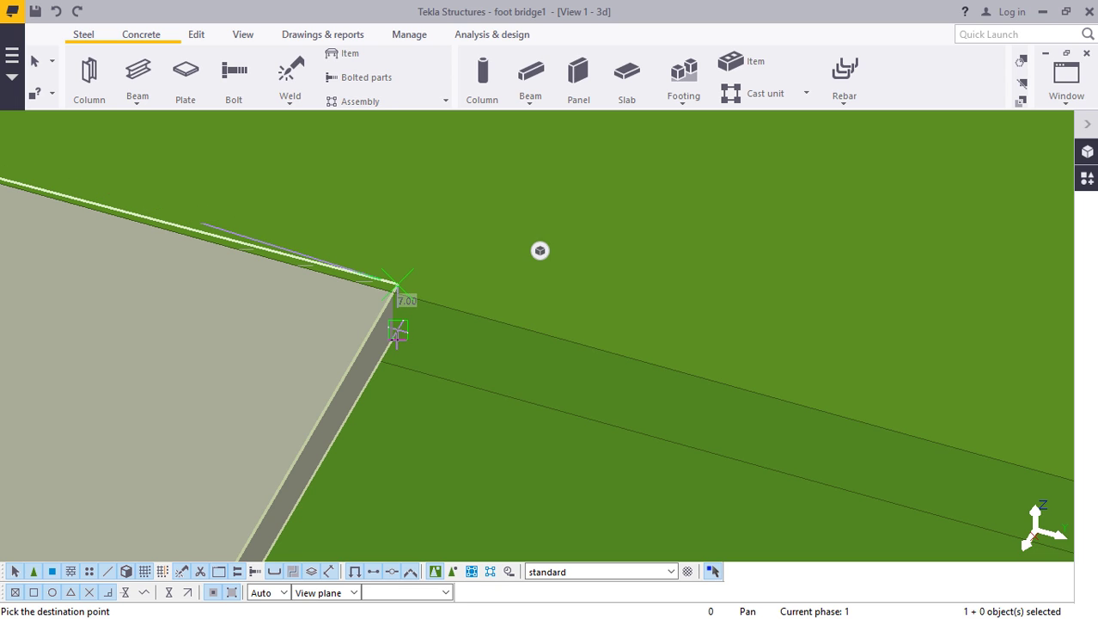
type("50")
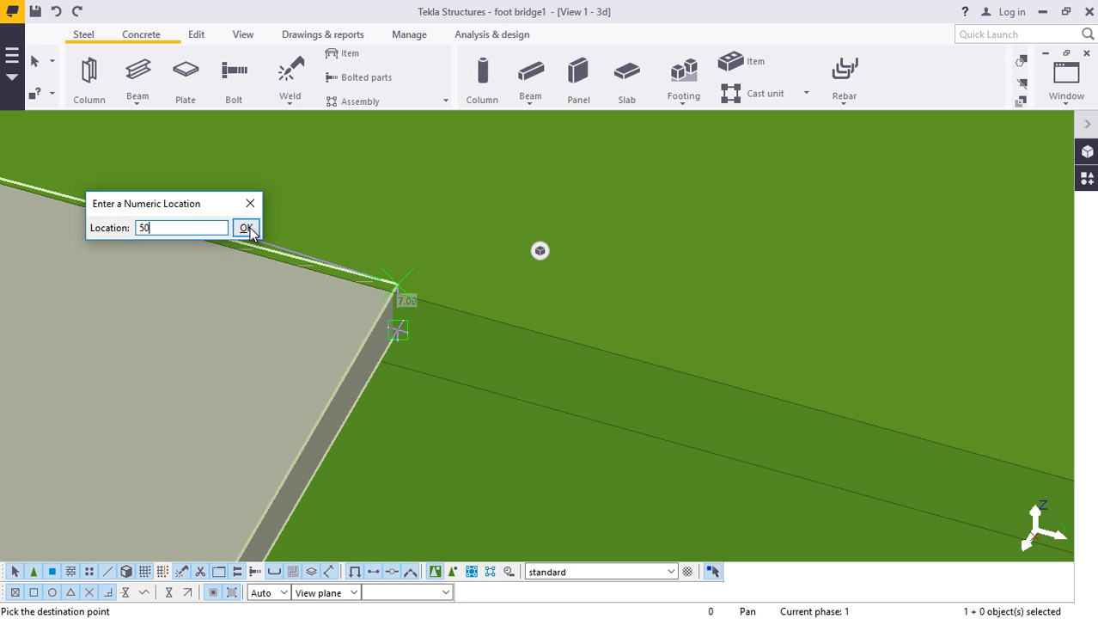
left_click(247, 227)
scroll(368, 257, "down", 4)
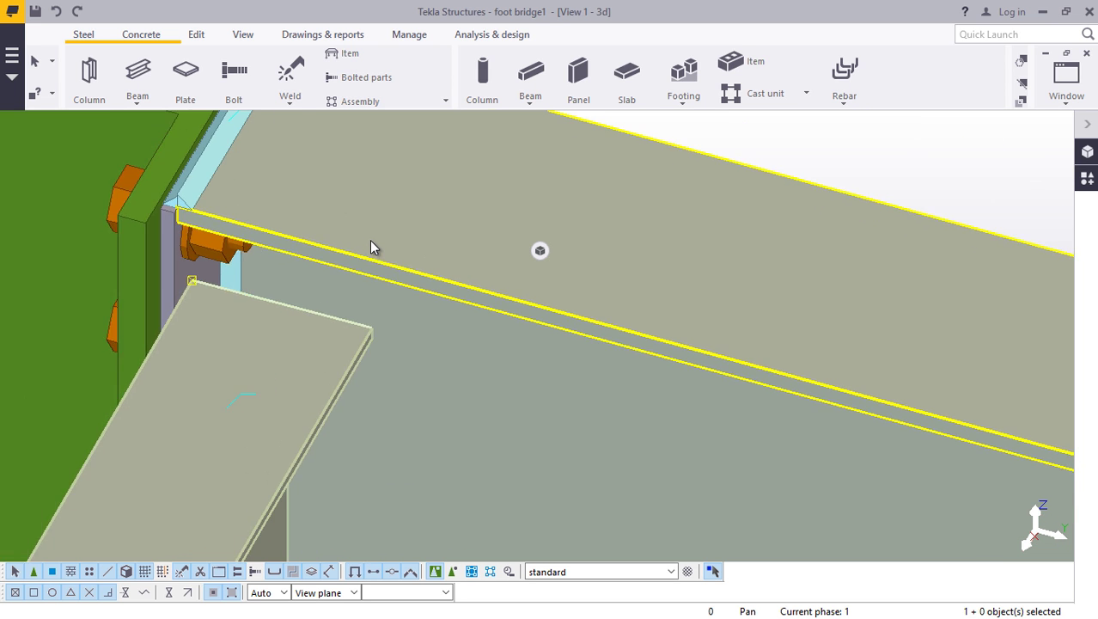
scroll(370, 241, "down", 3)
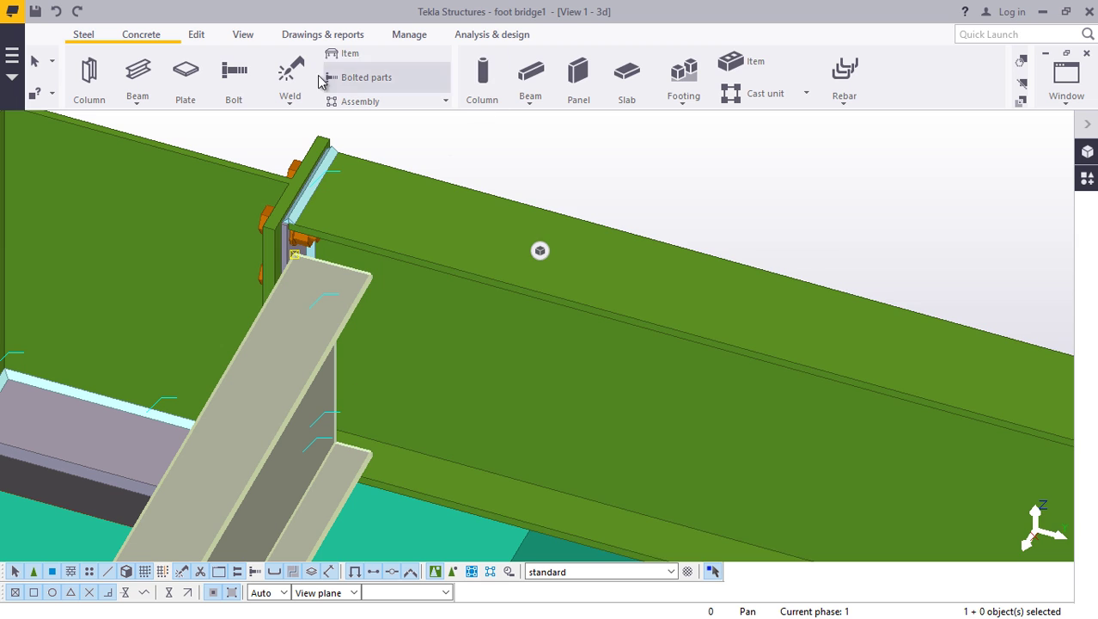
- Examine the lowered cross beam between the two neighbouring straight main beams from the pedestal side
left_click(242, 36)
left_click(584, 85)
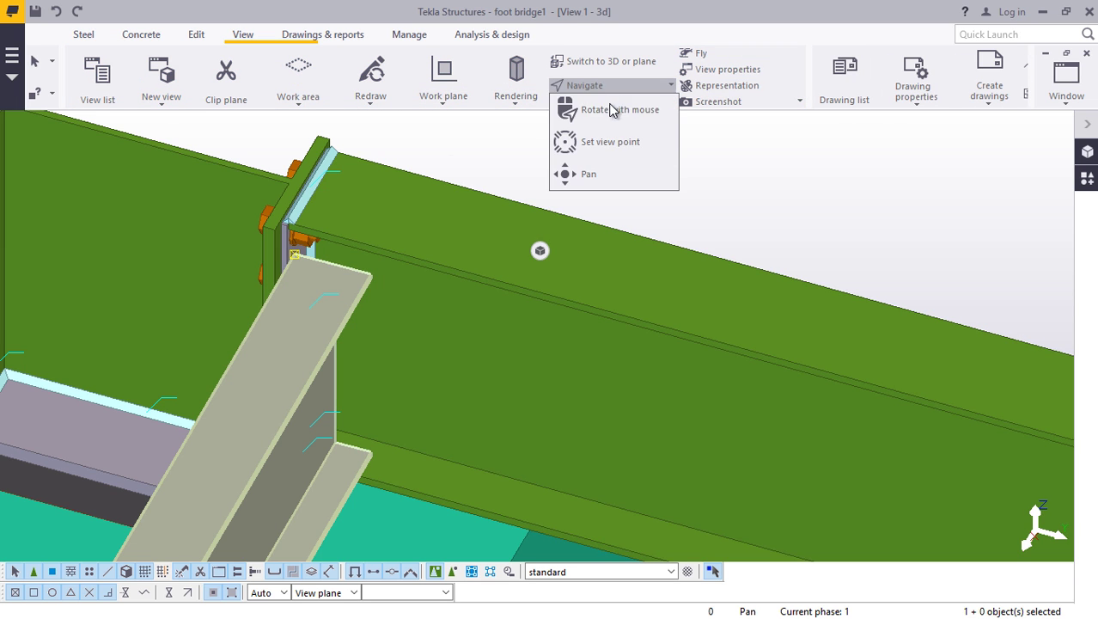
left_click(612, 109)
left_click_drag(347, 429, 489, 379)
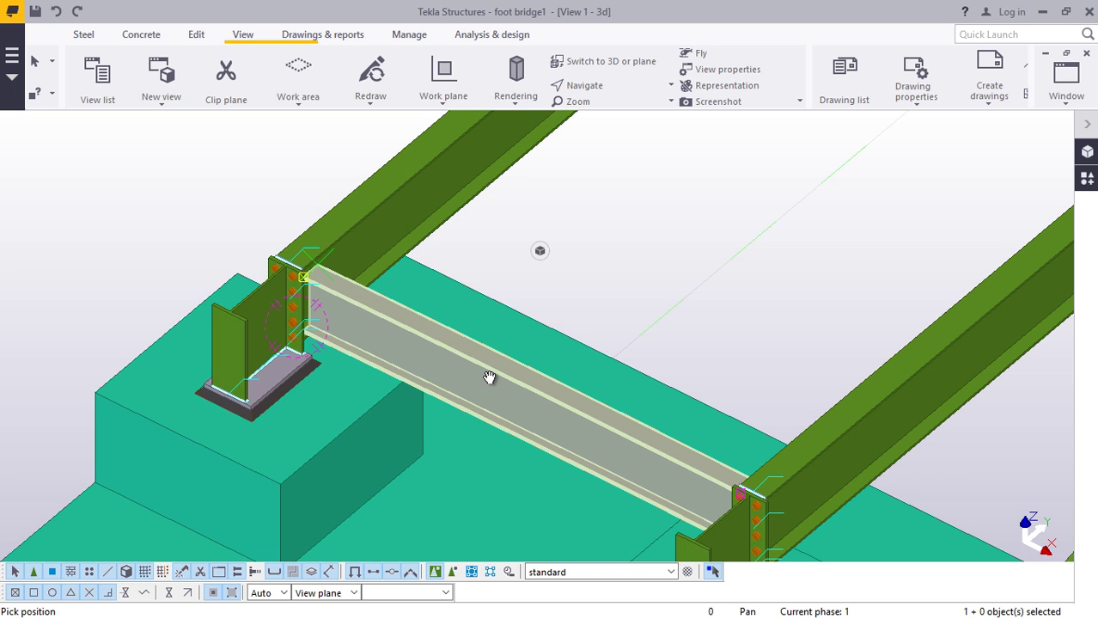
right_click(238, 171)
left_click(273, 183)
scroll(450, 372, "up", 2)
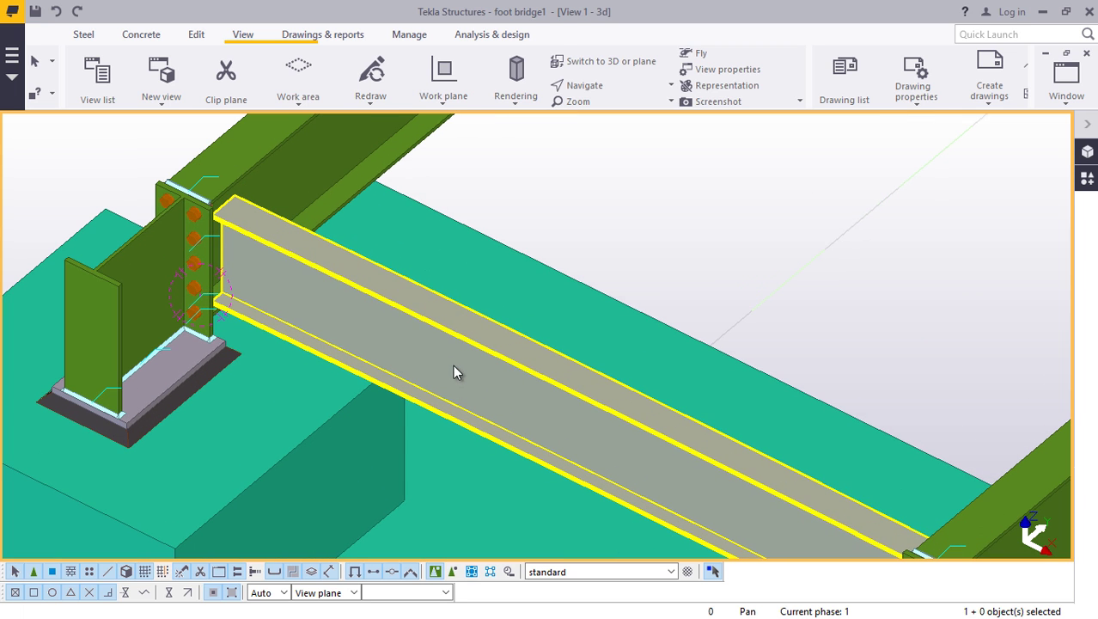
- Copy the cross beam 2500 mm into the adjacent bay, using matching points on top of the two support stubs
double_click(453, 364)
right_click(599, 218)
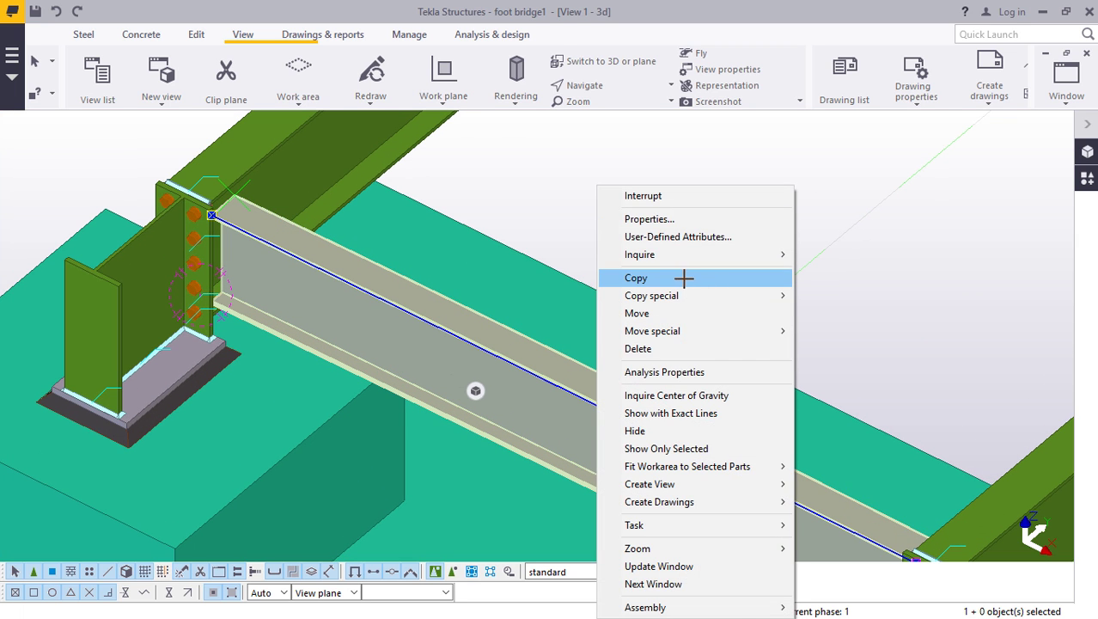
left_click(684, 278)
scroll(606, 421, "down", 2)
scroll(604, 439, "up", 5)
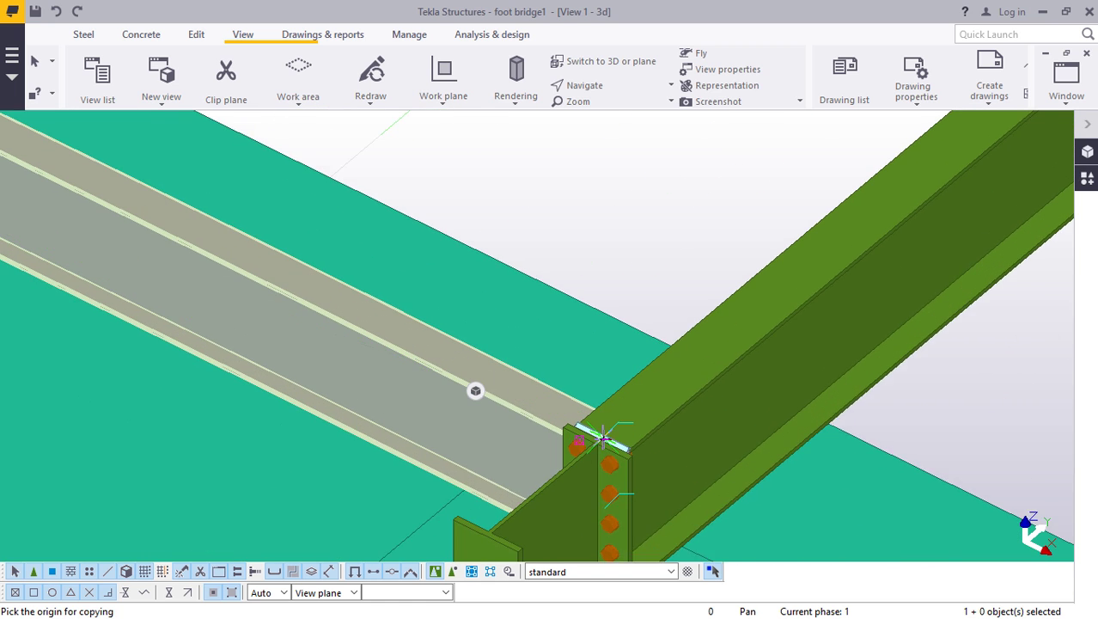
scroll(604, 438, "up", 4)
scroll(589, 368, "down", 3)
scroll(458, 510, "up", 2)
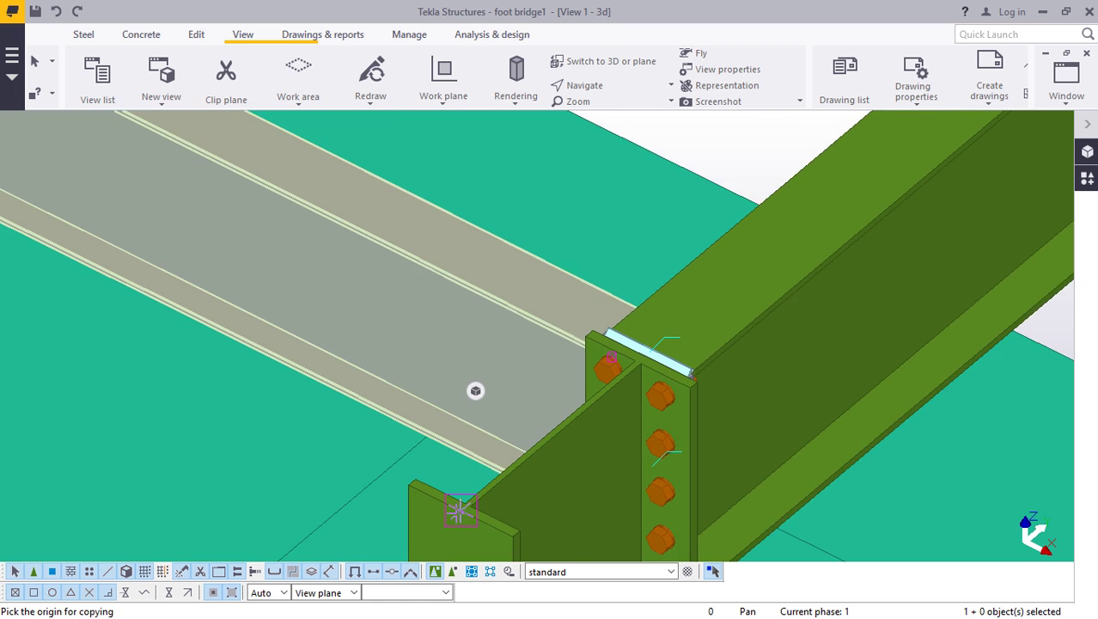
scroll(458, 510, "up", 5)
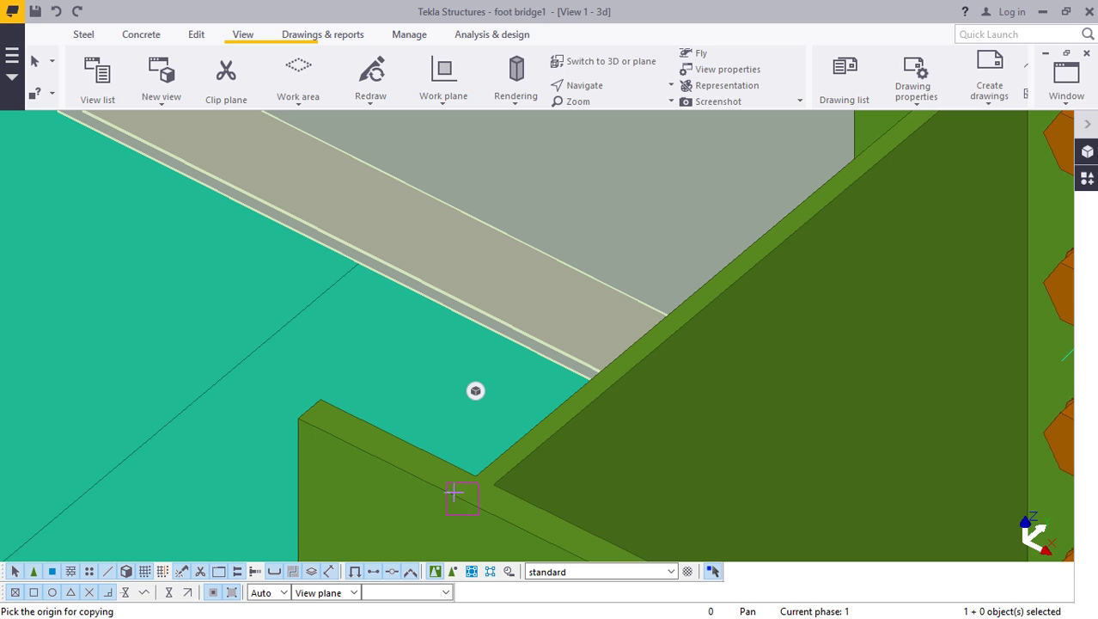
left_click(454, 493)
scroll(358, 392, "down", 8)
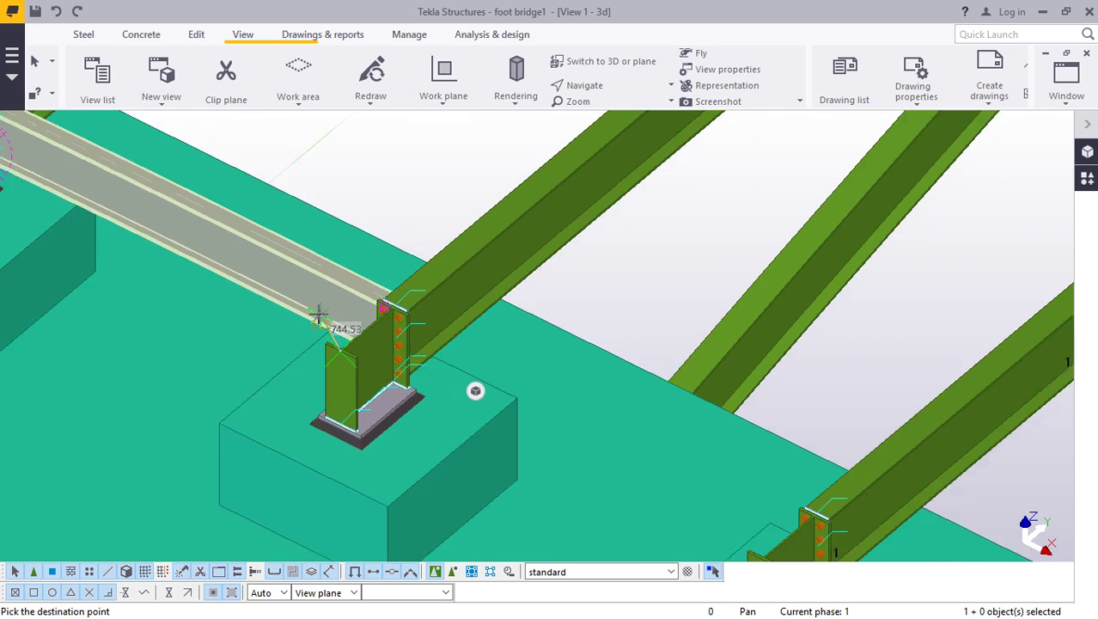
scroll(661, 392, "down", 2)
scroll(476, 404, "up", 8)
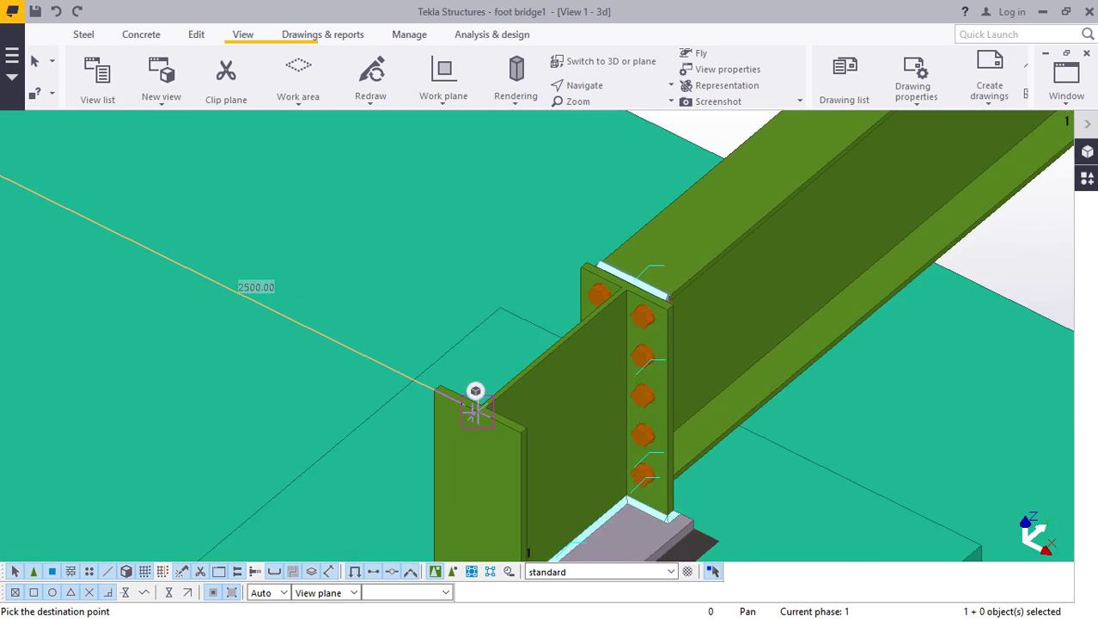
scroll(475, 391, "up", 6)
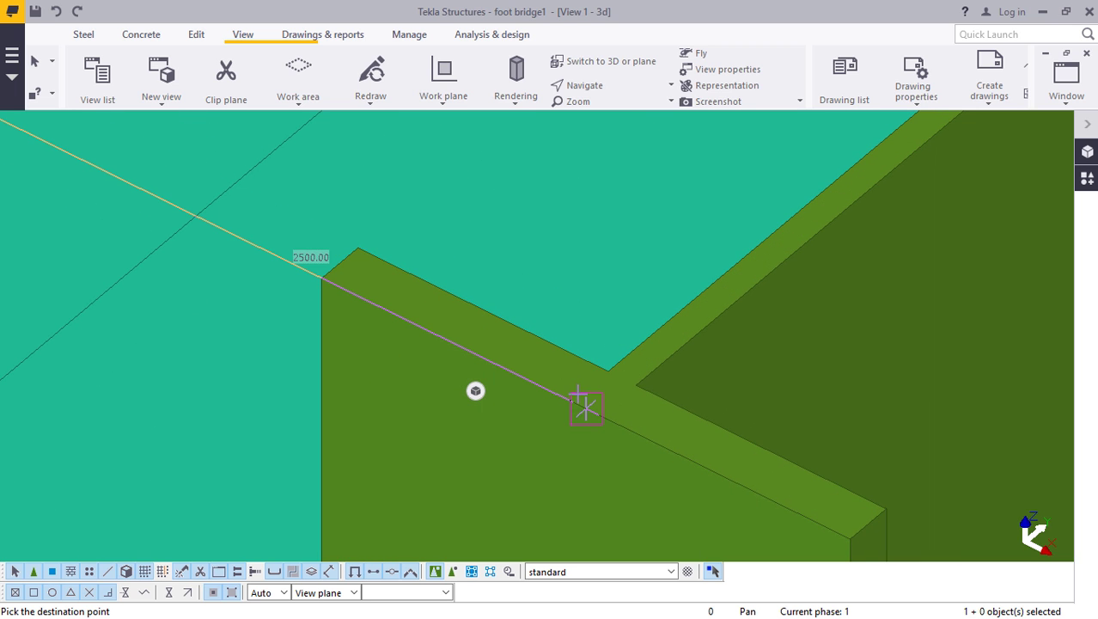
right_click(592, 302)
left_click(598, 312)
scroll(602, 447, "down", 6)
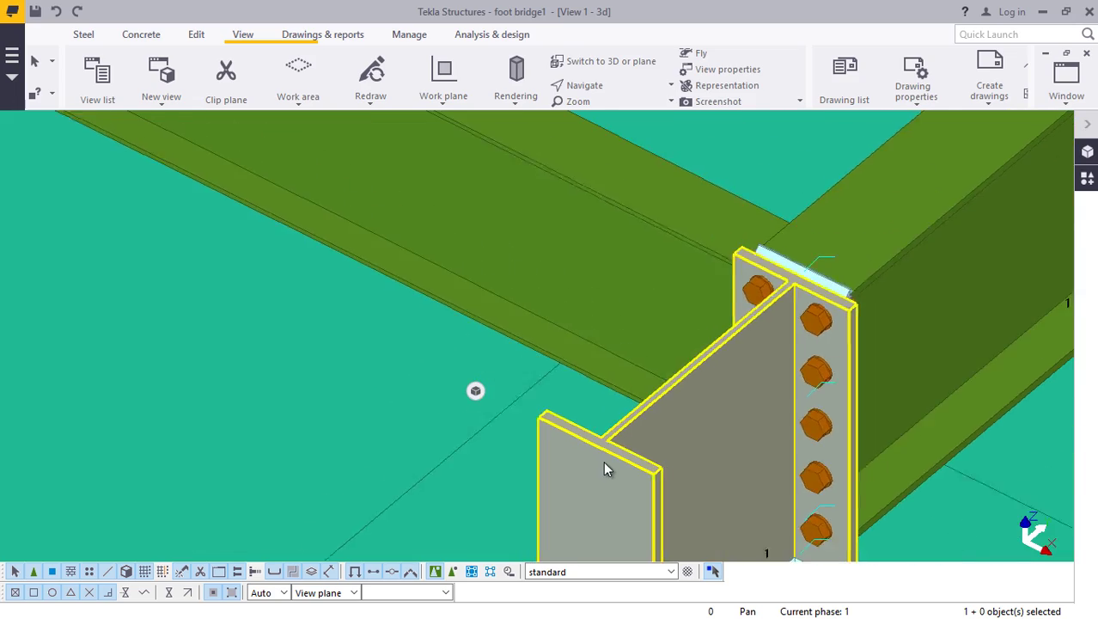
scroll(603, 468, "down", 8)
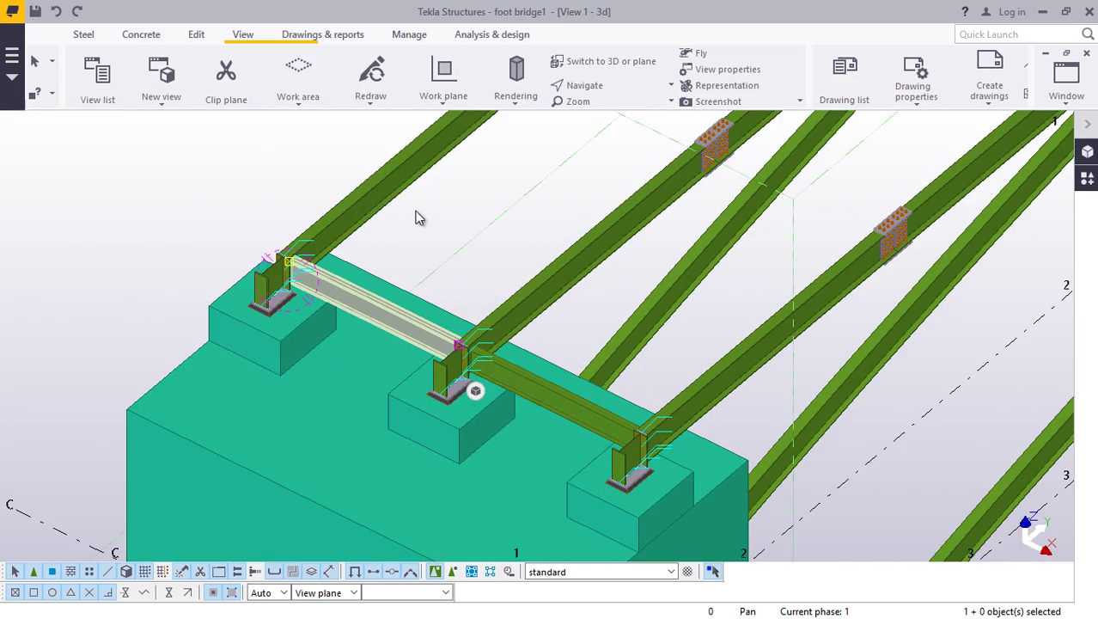
- Search the component catalogue for END and connect the first cross beam to its outer main beam with End plate (101)
scroll(299, 257, "up", 8)
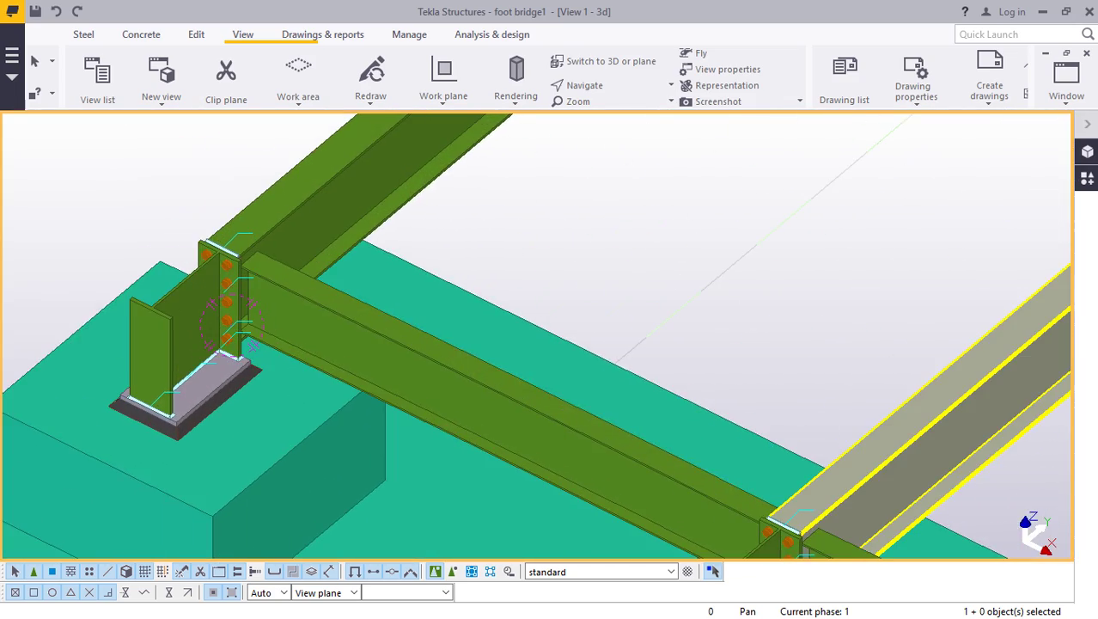
left_click(1087, 178)
double_click(866, 194)
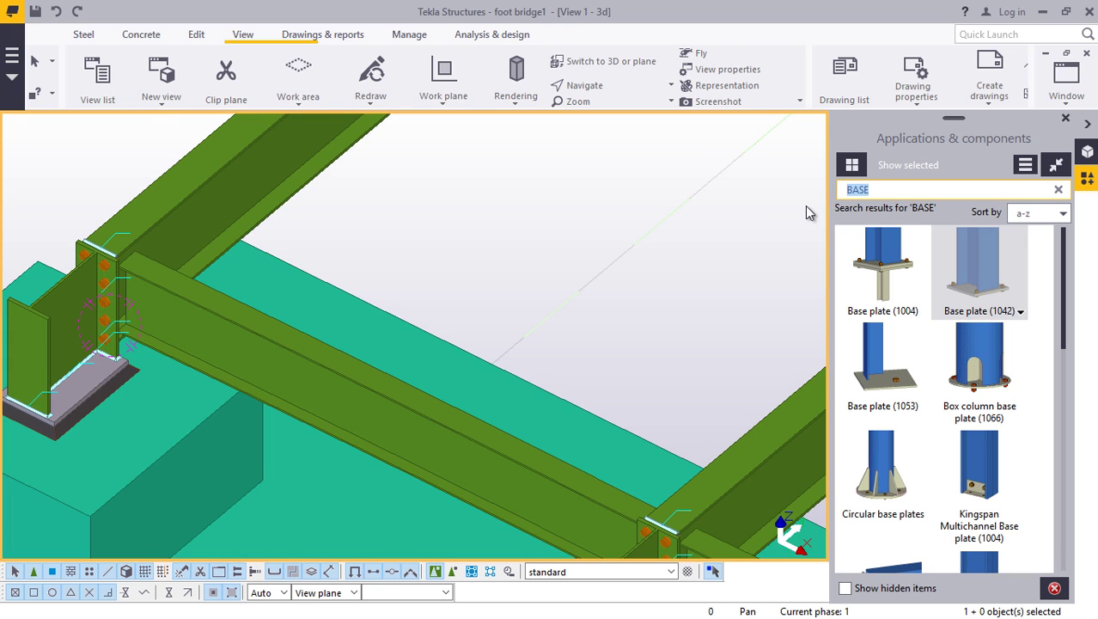
type("EN")
scroll(935, 288, "down", 3)
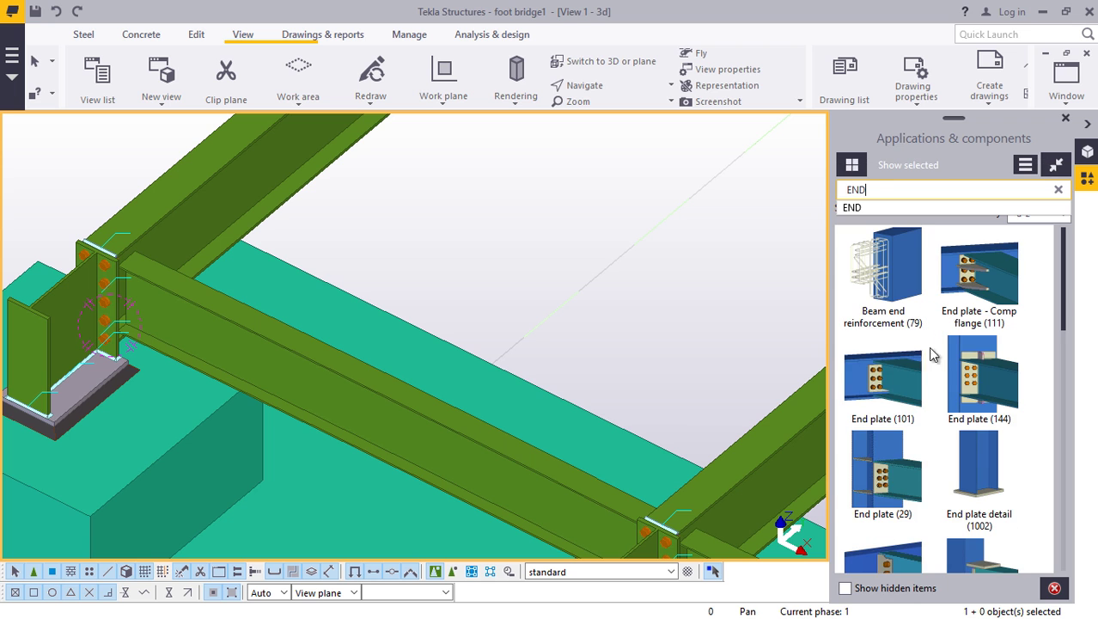
left_click(883, 383)
scroll(167, 238, "up", 4)
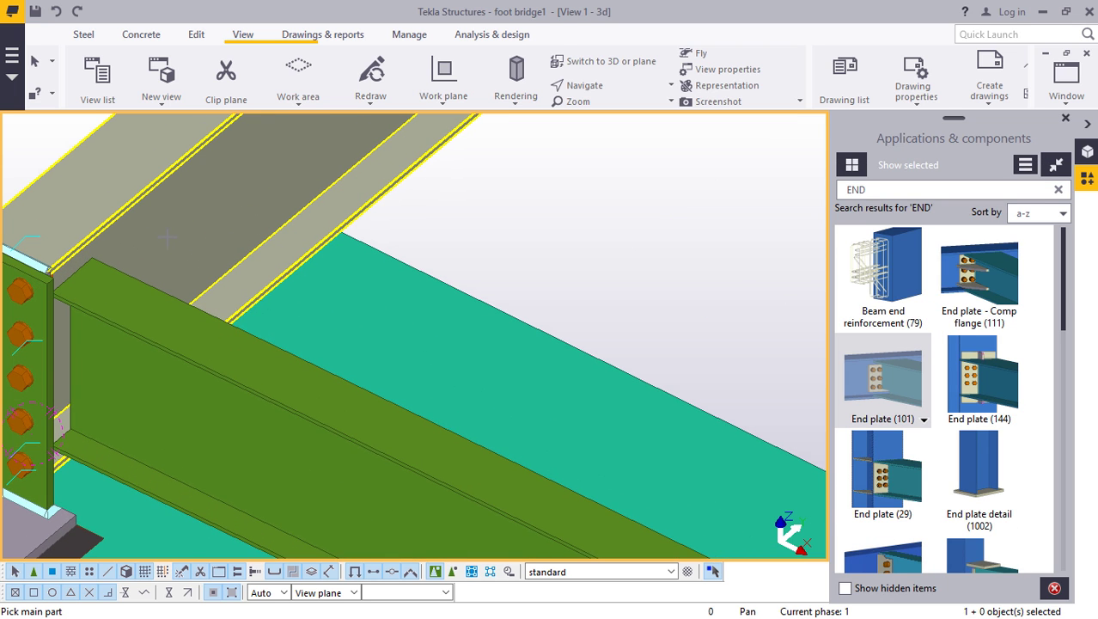
left_click(159, 305)
scroll(159, 303, "down", 3)
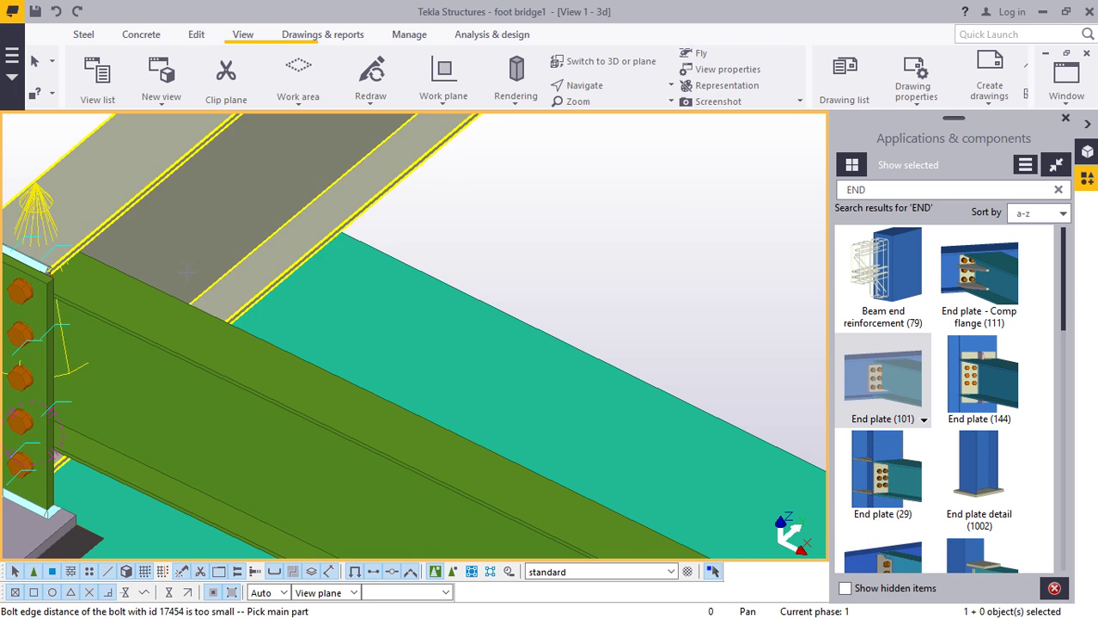
- Examine the new end plate connection from the side, checking its bolts against the main beam's bolted end plate and flange
scroll(225, 274, "down", 2)
left_click(608, 89)
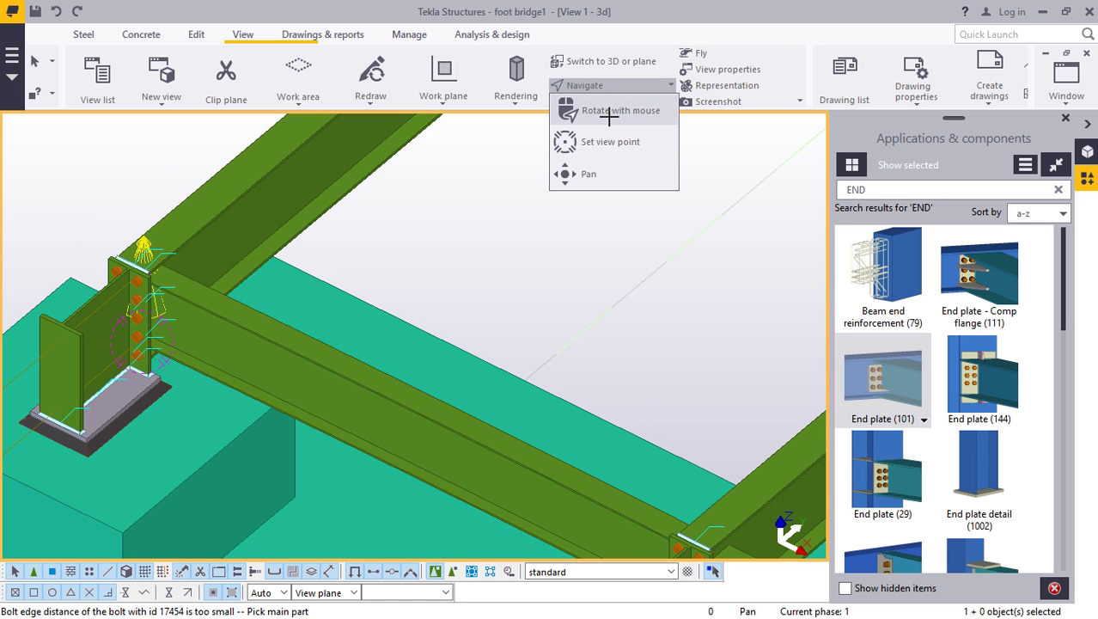
left_click(605, 108)
middle_click_drag(174, 314, 36, 264, "ctrl")
scroll(158, 259, "up", 2)
scroll(157, 260, "up", 3)
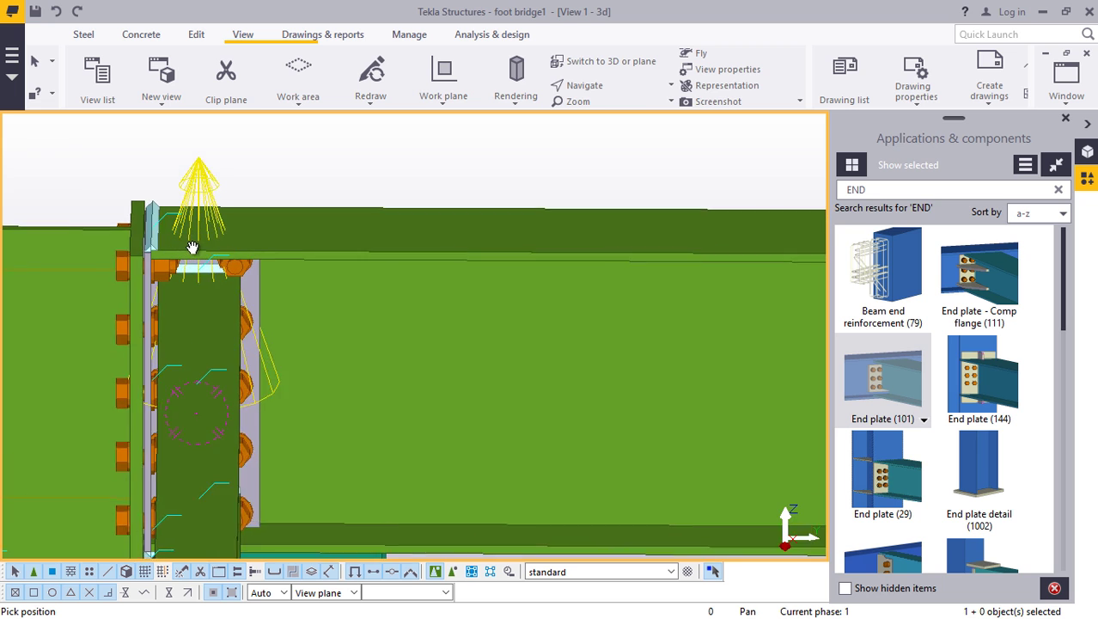
right_click(331, 194)
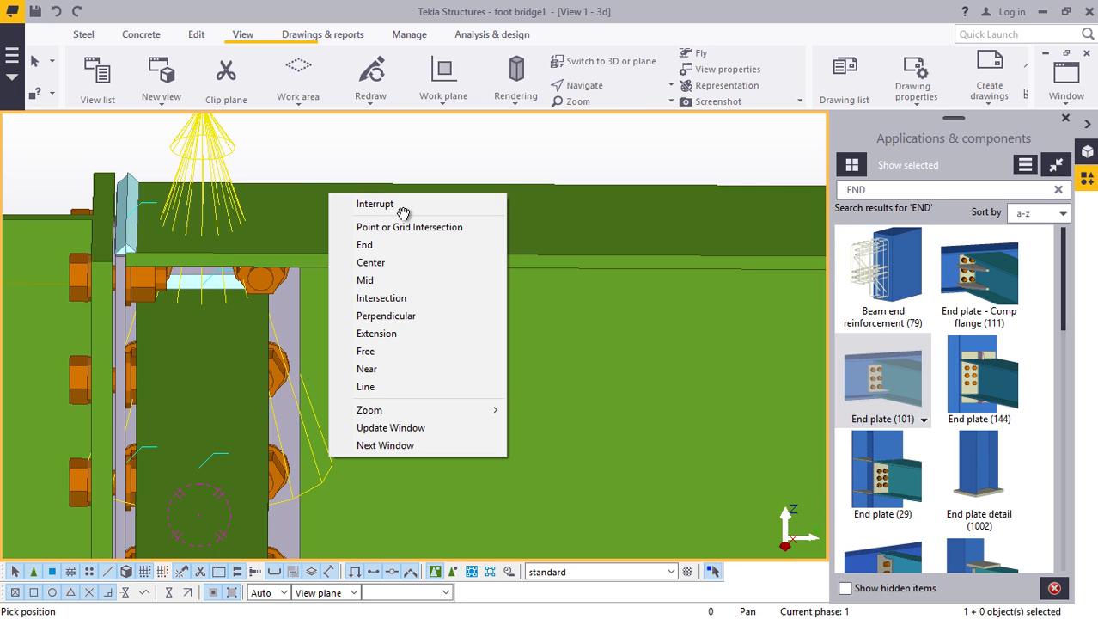
left_click(360, 207)
scroll(356, 245, "down", 5)
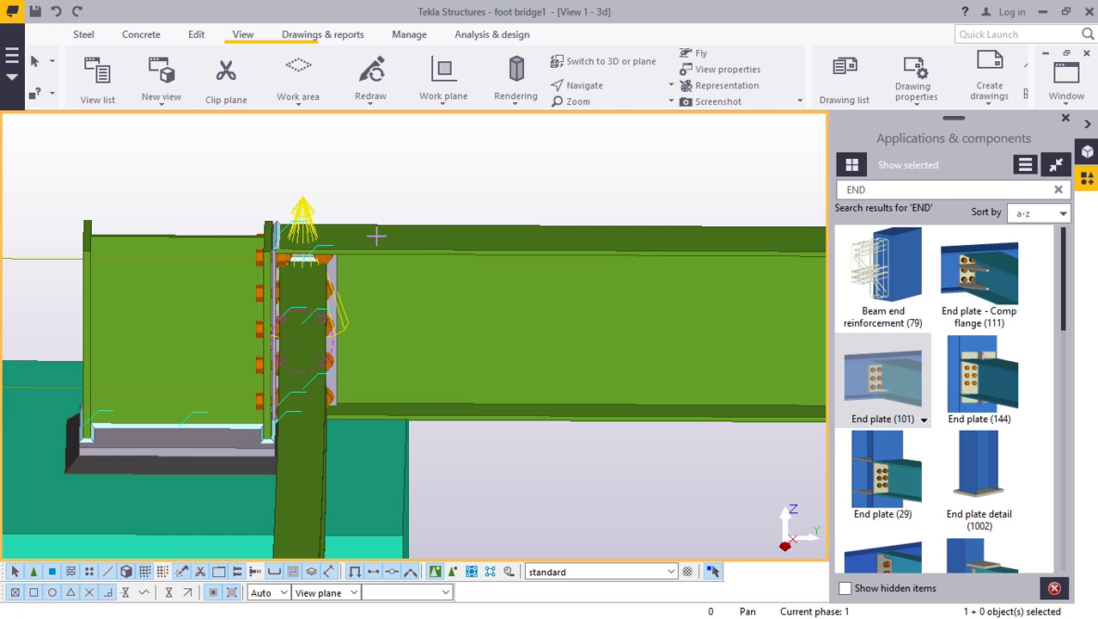
right_click(385, 161)
left_click(387, 171)
scroll(336, 176, "down", 5)
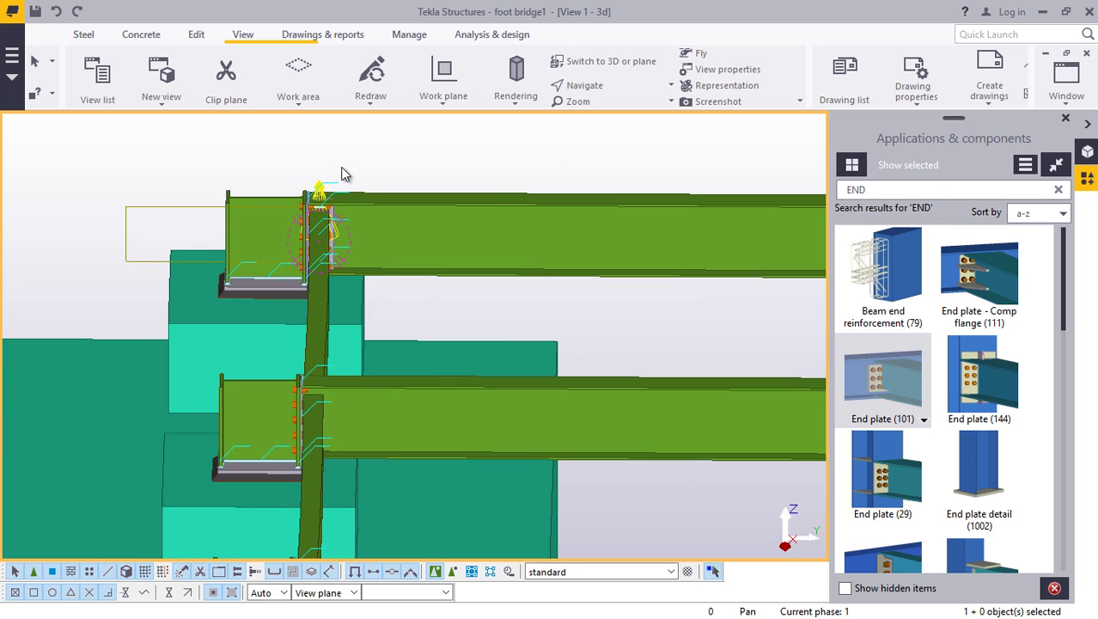
- Move both cross beams together 100 mm along the main beams, away from the support stubs
scroll(336, 260, "up", 3)
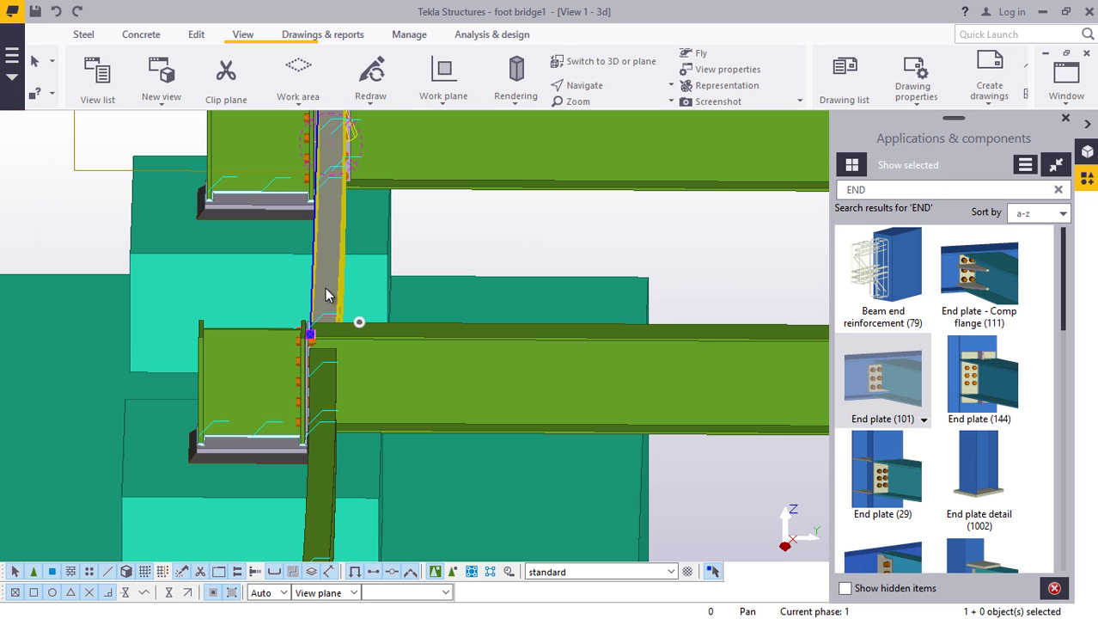
right_click(326, 448)
left_click(361, 76)
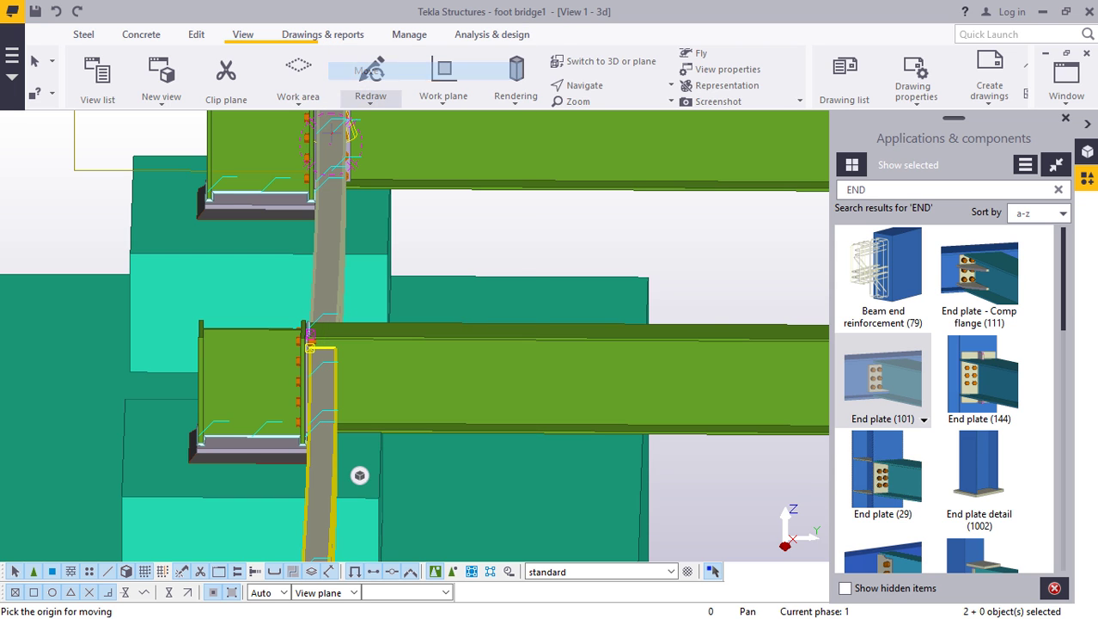
scroll(310, 348, "up", 6)
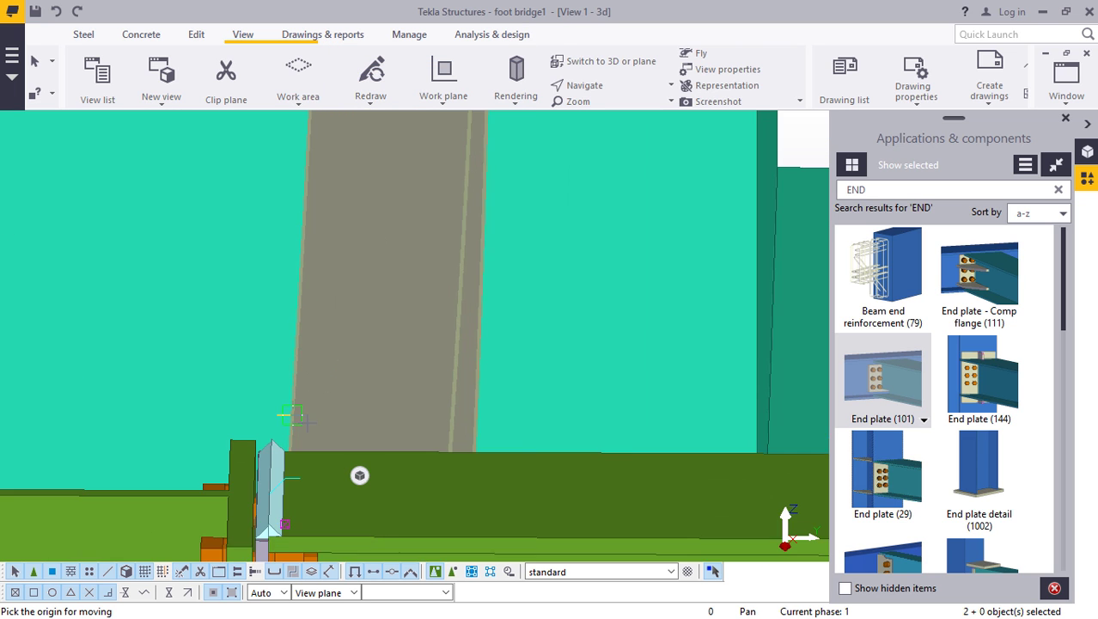
scroll(305, 421, "up", 3)
scroll(273, 403, "down", 2)
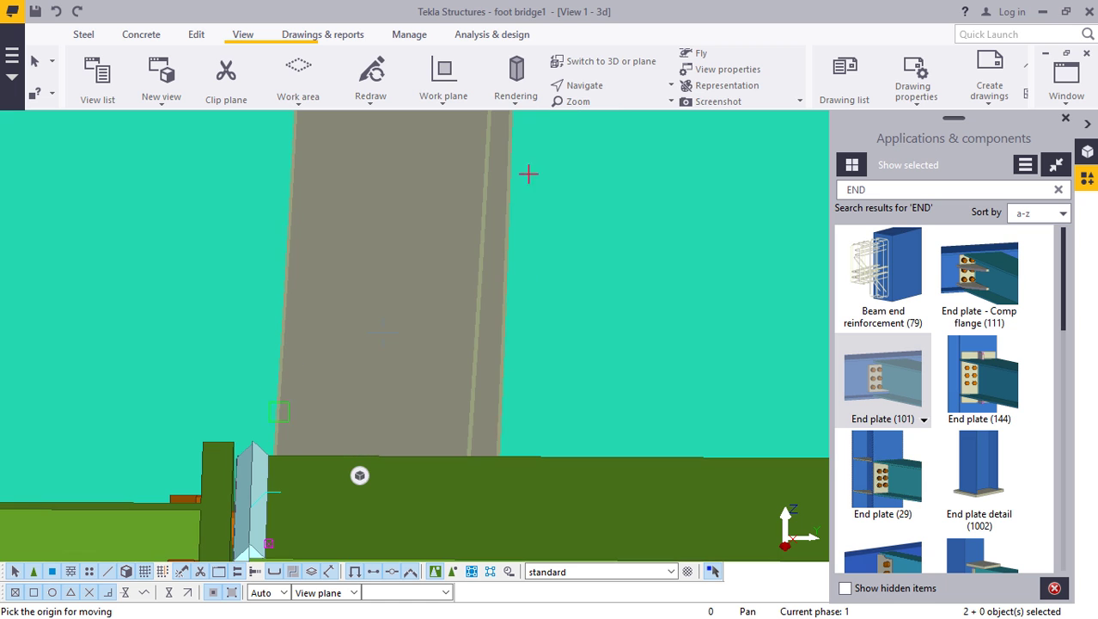
left_click(598, 86)
left_click(618, 116)
middle_click_drag(351, 349, 500, 167, "ctrl")
right_click(380, 238)
left_click(423, 248)
right_click(500, 168)
left_click(525, 173)
right_click(526, 172)
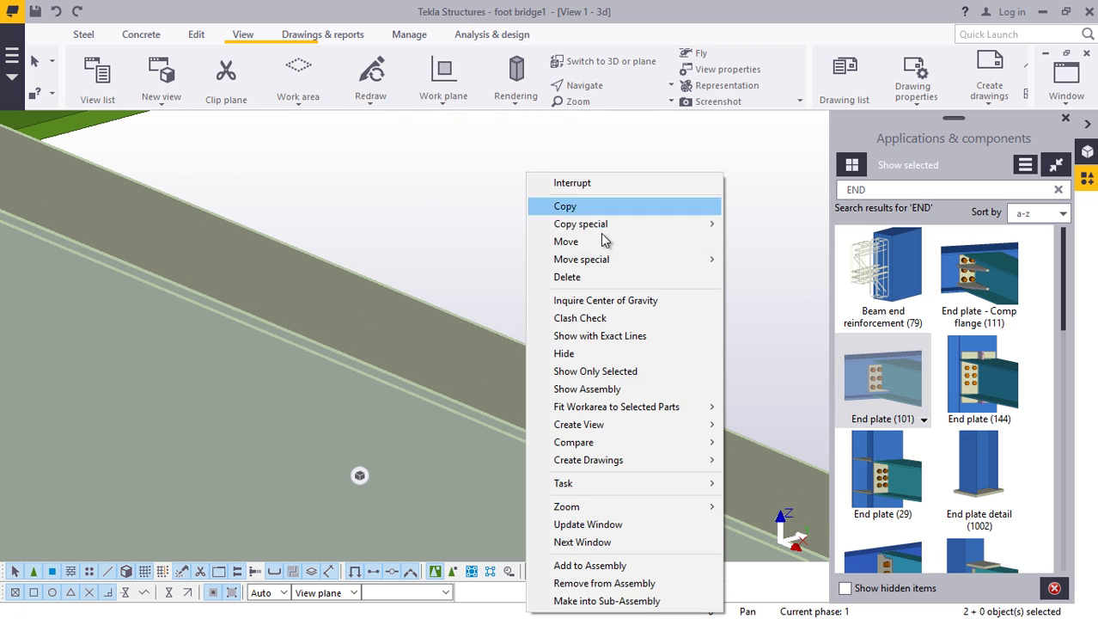
left_click(559, 241)
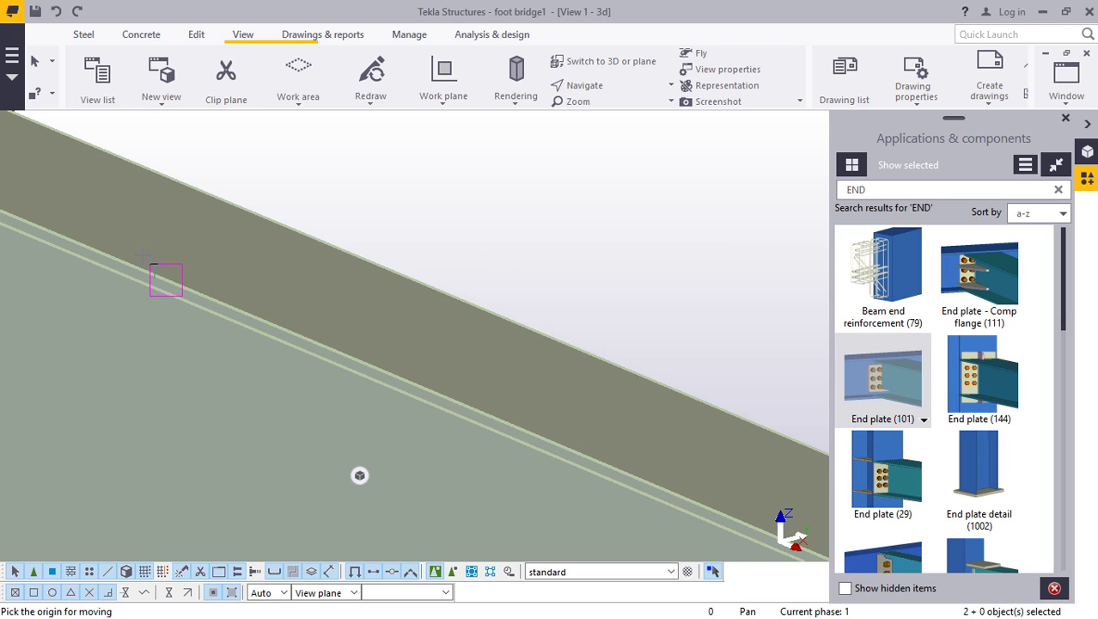
middle_click_drag(84, 248, 99, 253, "ctrl")
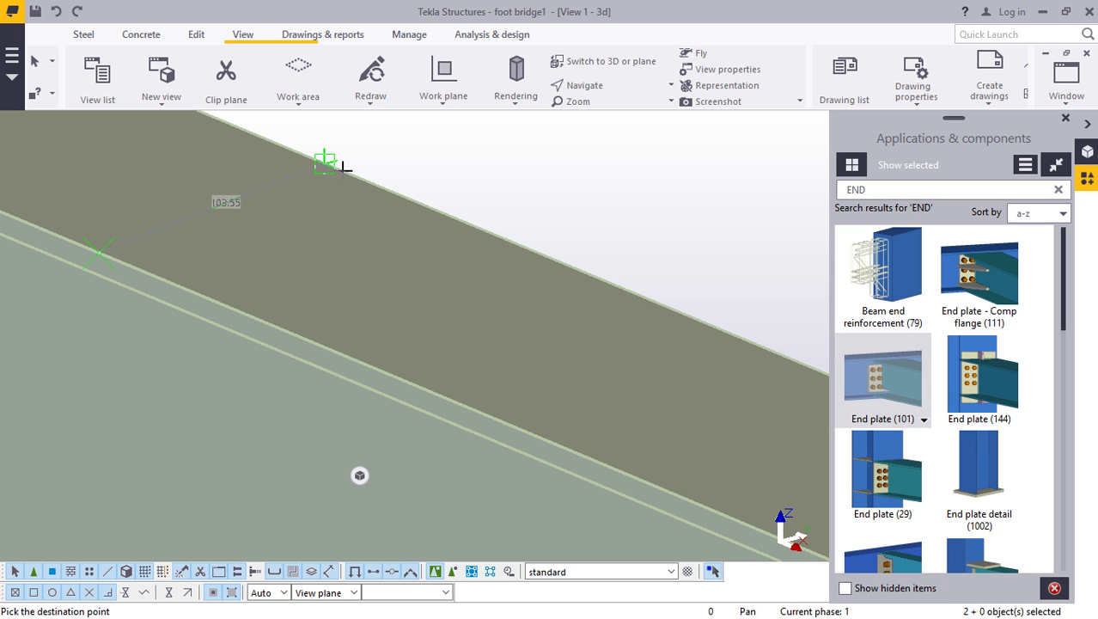
type("100")
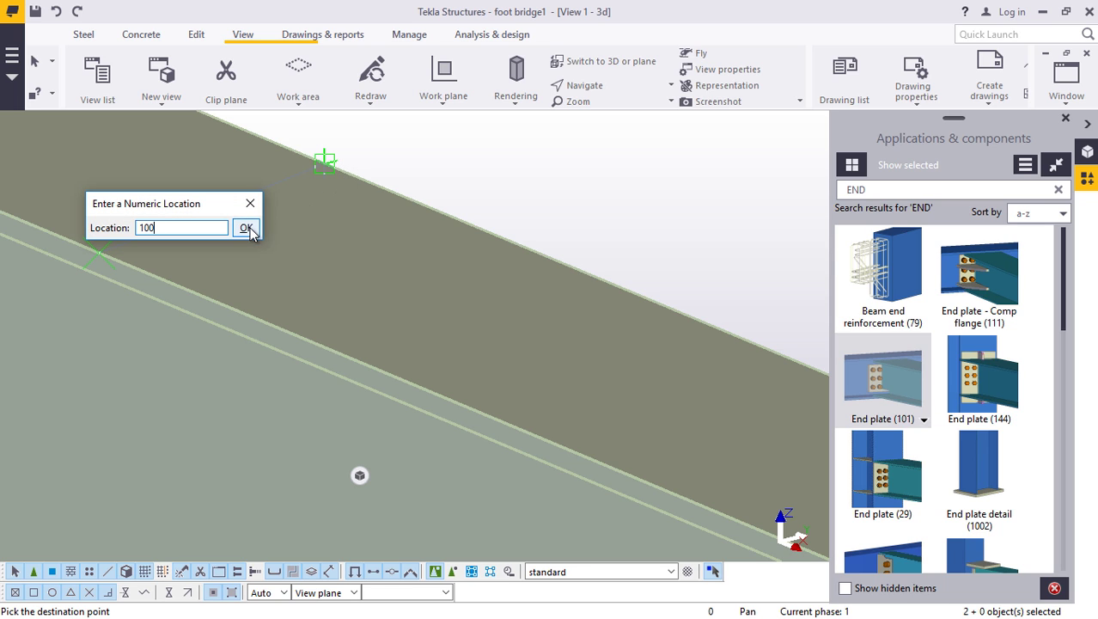
left_click(246, 227)
scroll(230, 327, "down", 5)
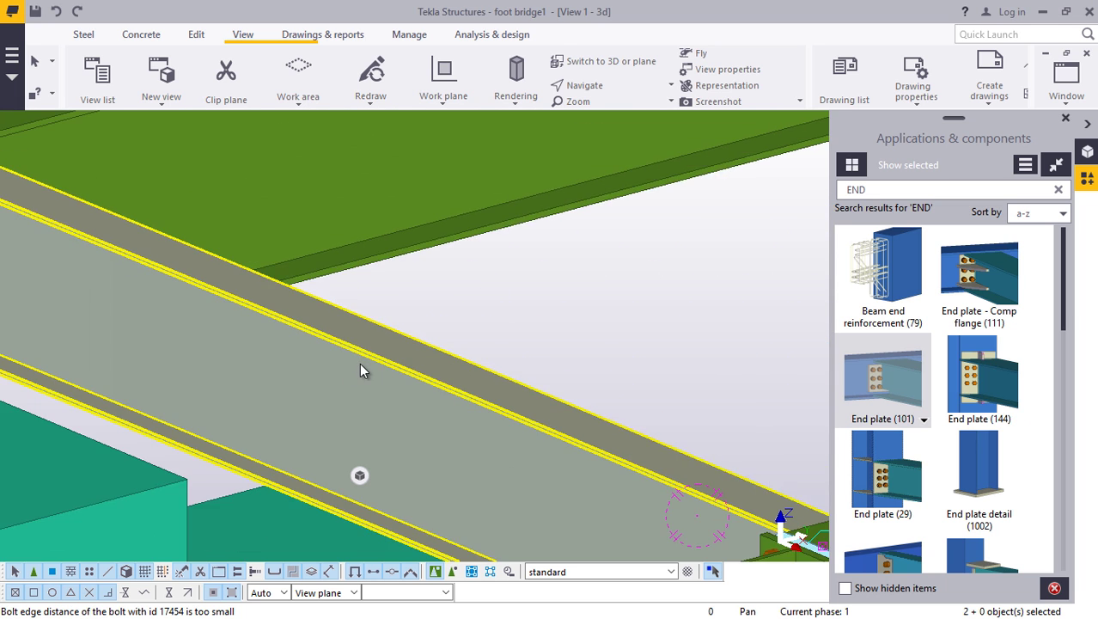
scroll(382, 361, "down", 1)
right_click(594, 178)
left_click(642, 189)
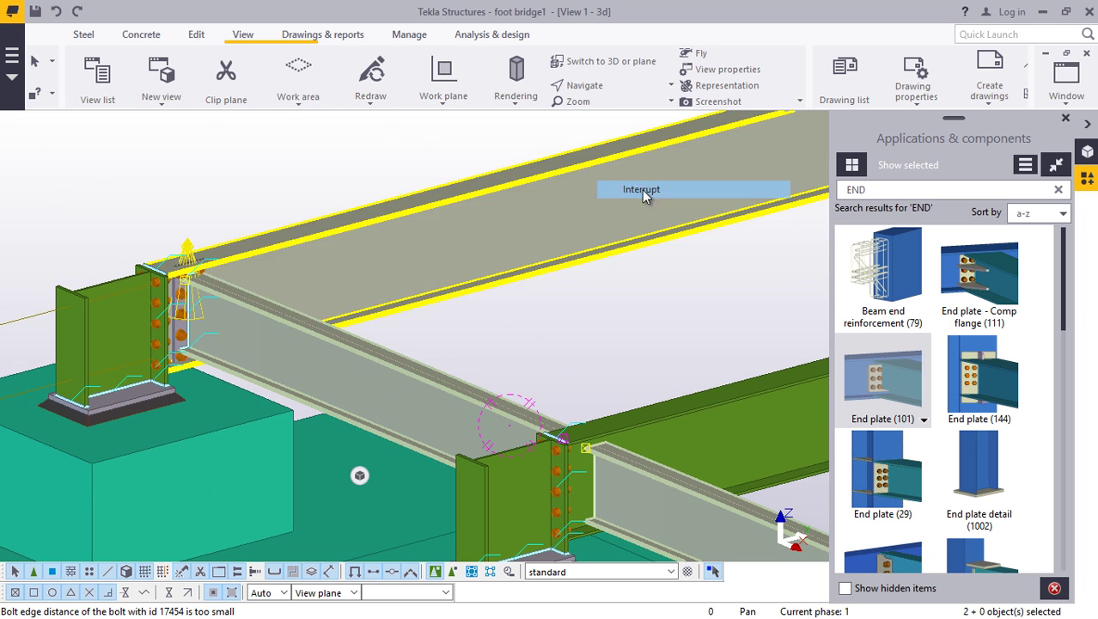
- Set the vertical bolt count to 4 in the End plate (101) connection joining the first cross beam to the outer main beam
left_click(599, 90)
left_click(612, 136)
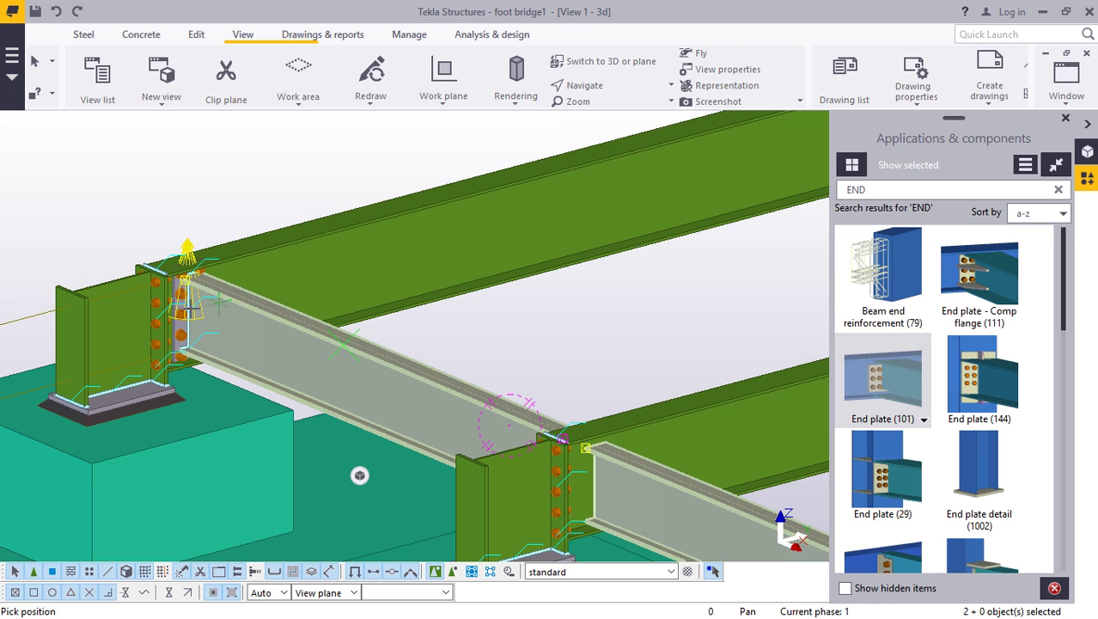
scroll(192, 320, "up", 6)
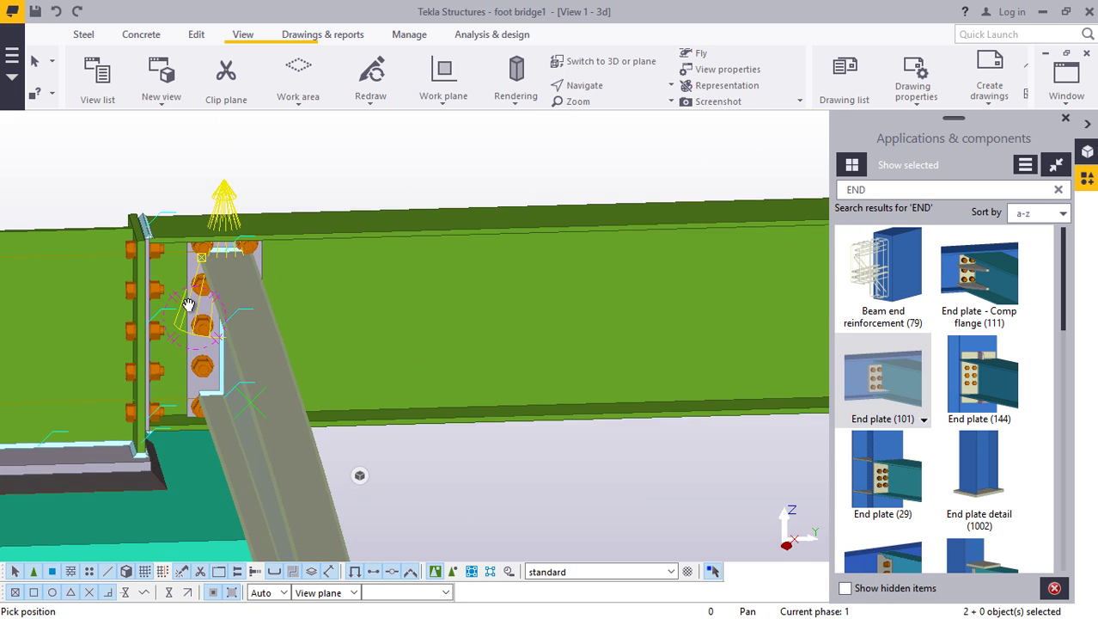
left_click_drag(262, 311, 141, 305)
right_click(174, 313)
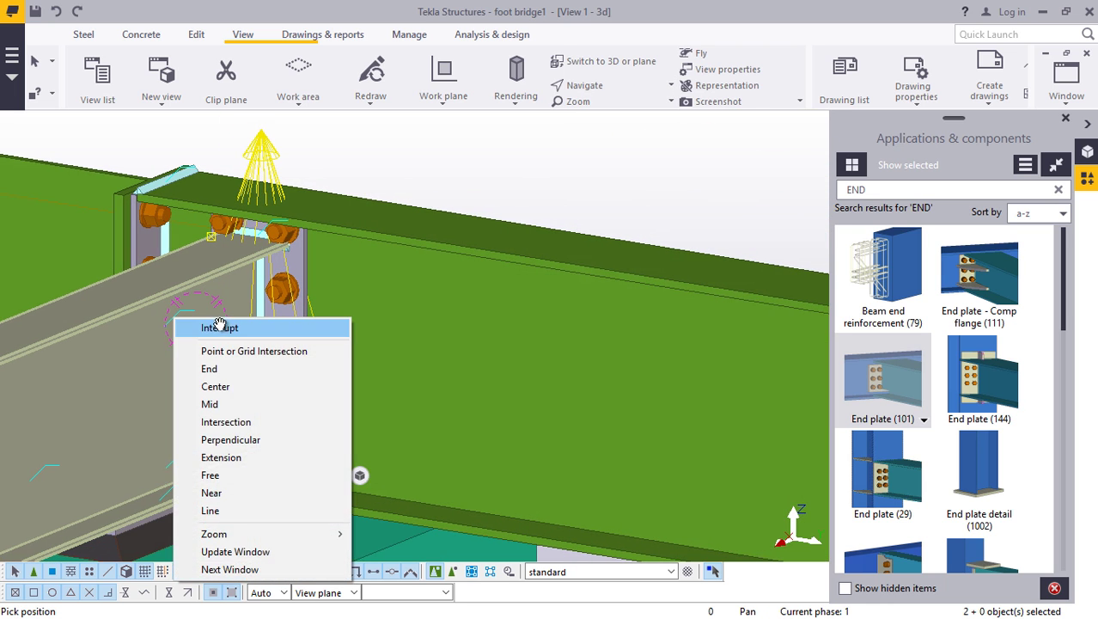
left_click(221, 325)
left_click(289, 293)
double_click(316, 298)
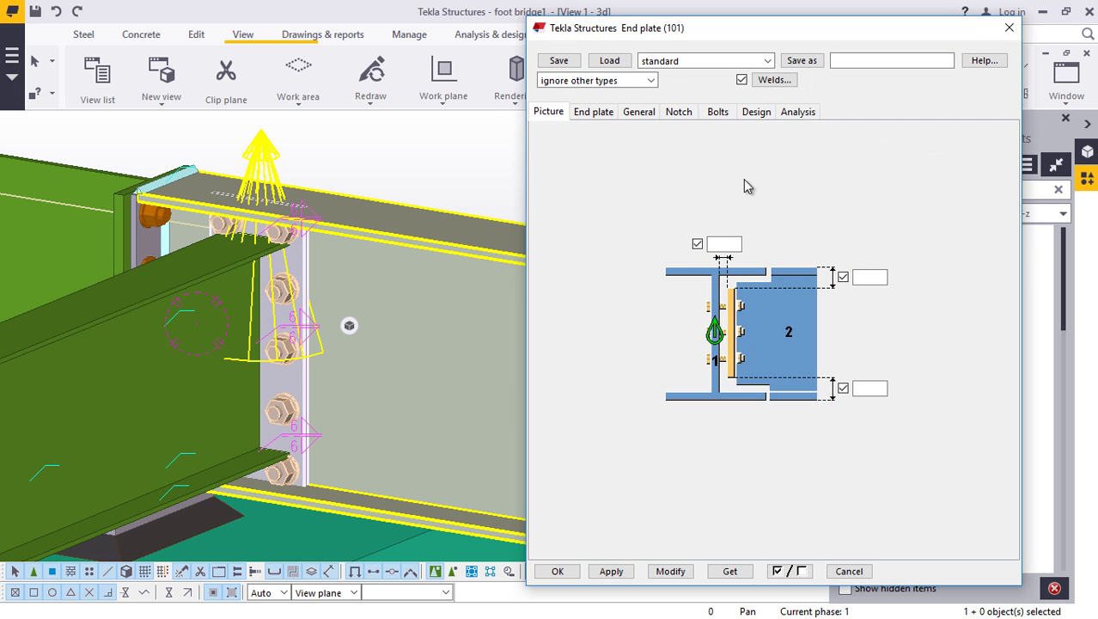
left_click(718, 113)
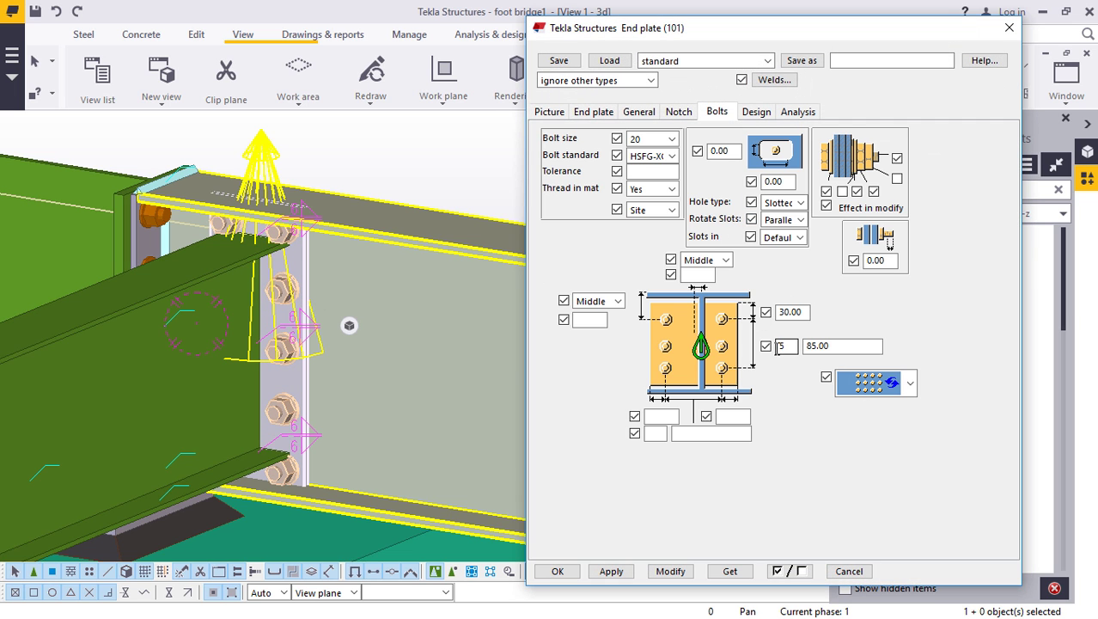
left_click(670, 571)
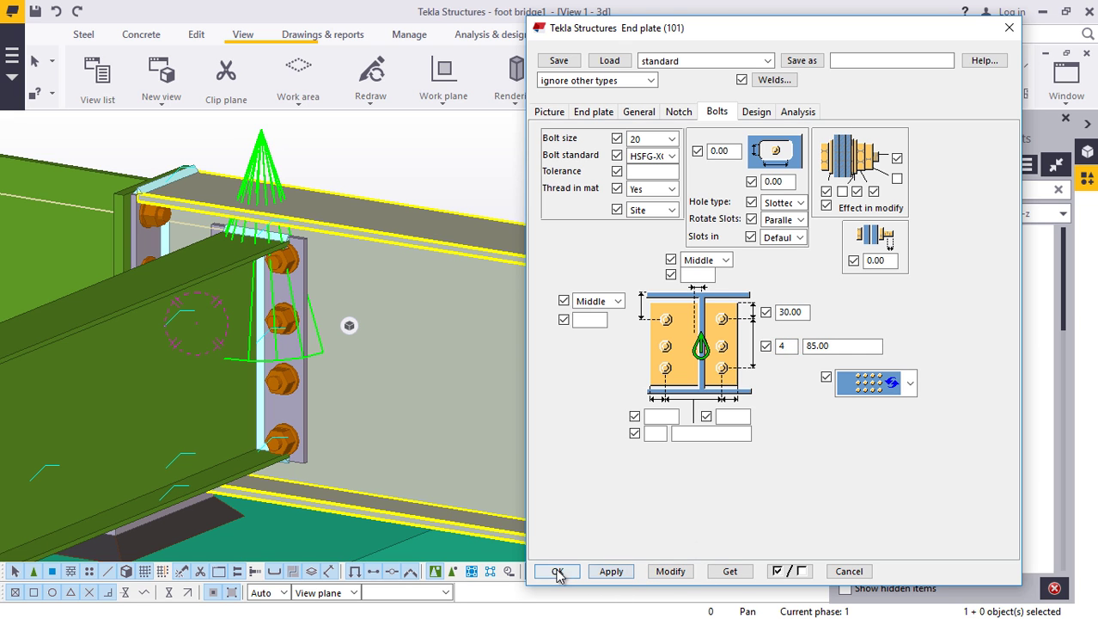
left_click(557, 571)
- Connect the facing ends of both cross beams to the shared middle main beam with End plate (101)
scroll(463, 222, "down", 2)
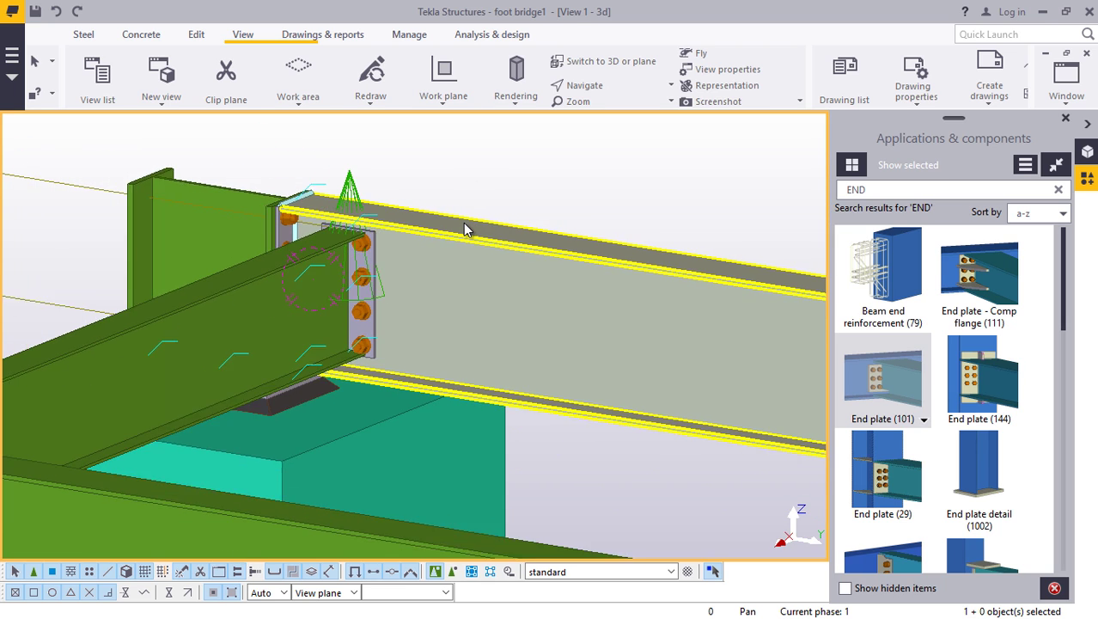
scroll(463, 223, "down", 1)
scroll(499, 216, "down", 3)
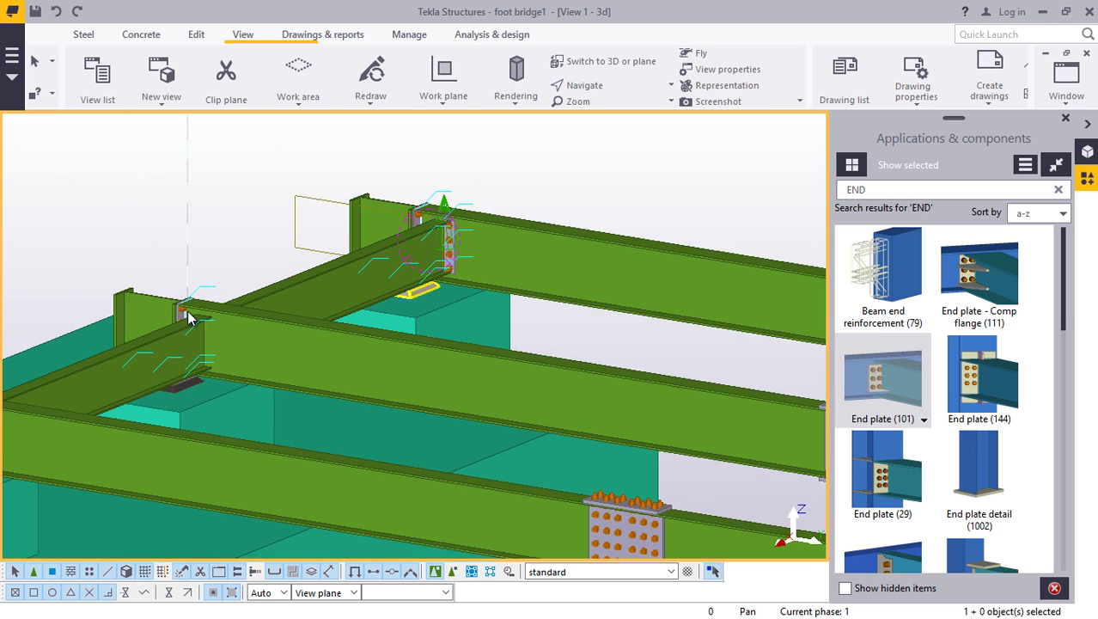
scroll(223, 332, "up", 4)
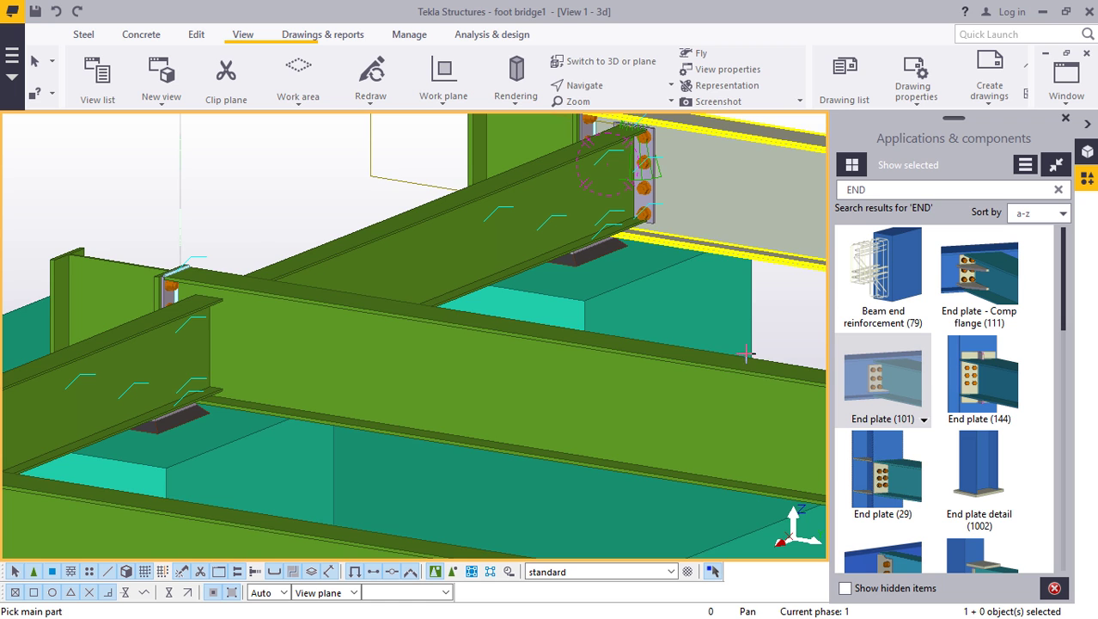
scroll(236, 311, "up", 5)
left_click(237, 337)
left_click(430, 262)
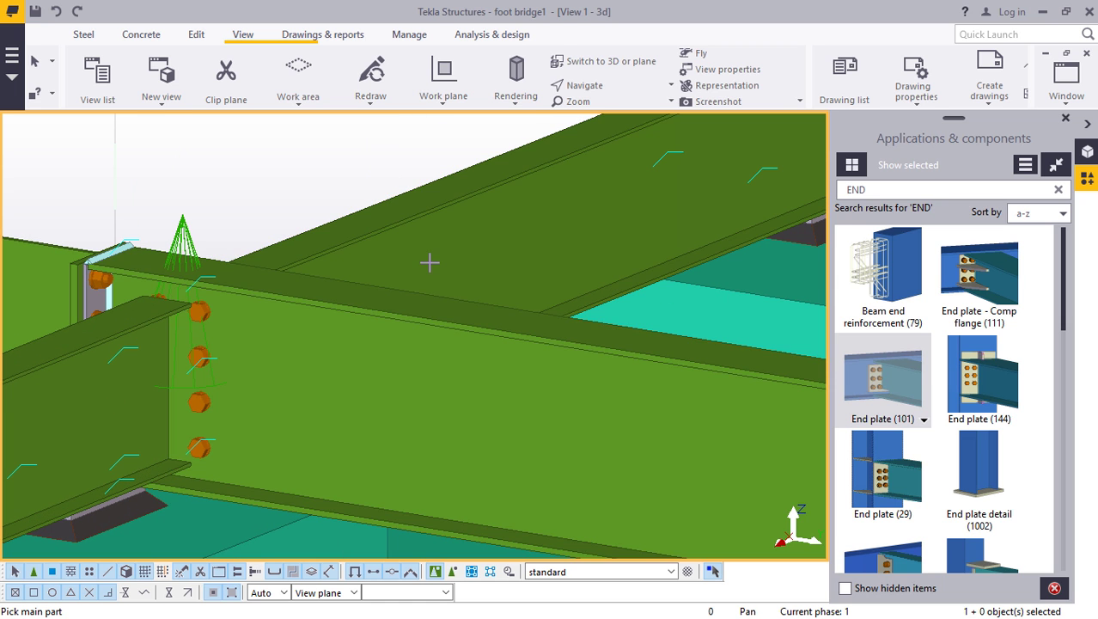
scroll(421, 293, "down", 2)
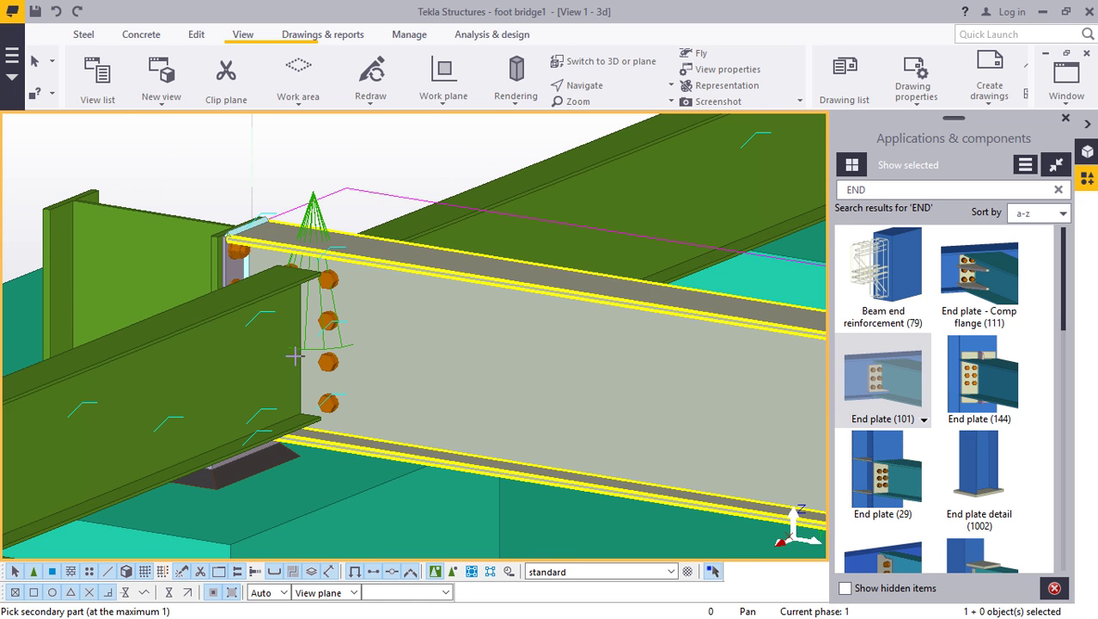
left_click(264, 358)
- Connect the far end of the second cross beam to the third main beam with End plate (101)
scroll(407, 328, "down", 4)
scroll(99, 414, "up", 1)
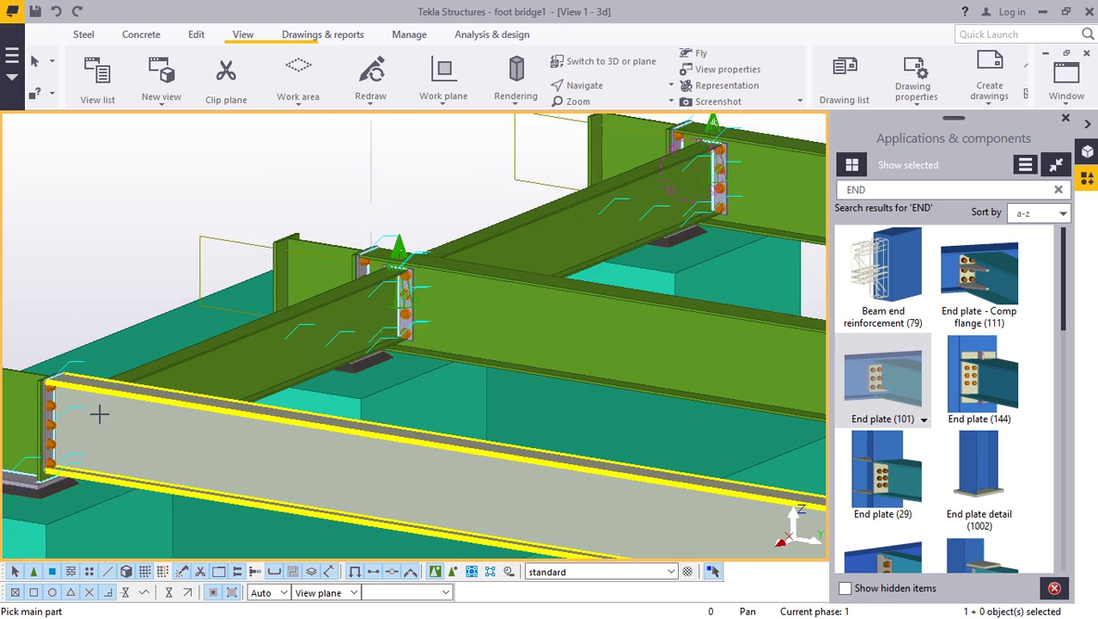
scroll(99, 414, "up", 2)
left_click(129, 417)
left_click(258, 362)
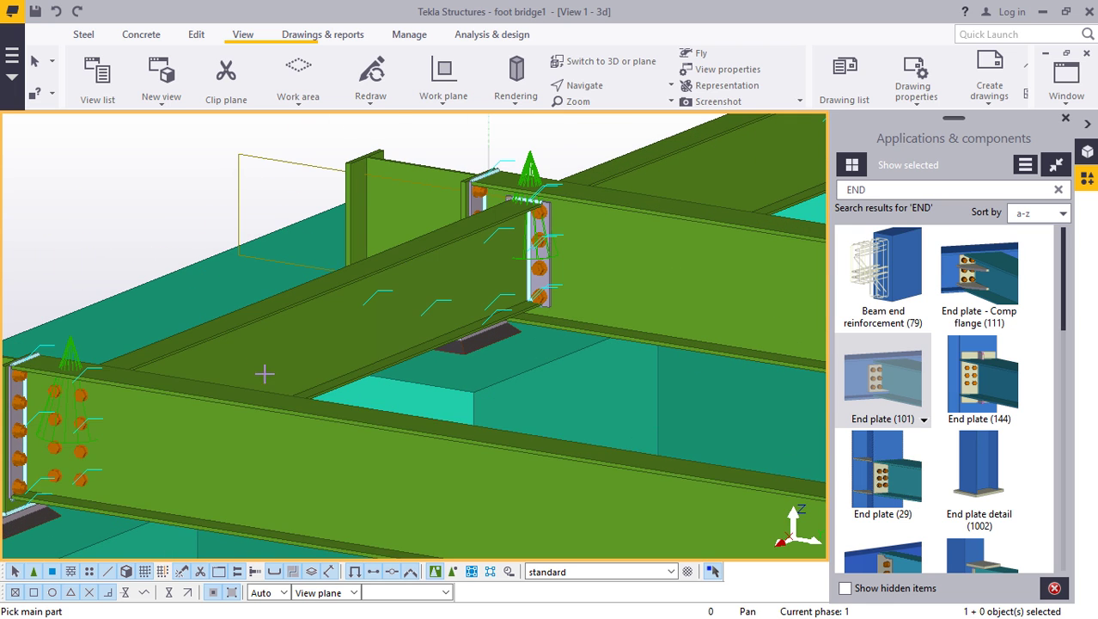
right_click(49, 211)
left_click(94, 218)
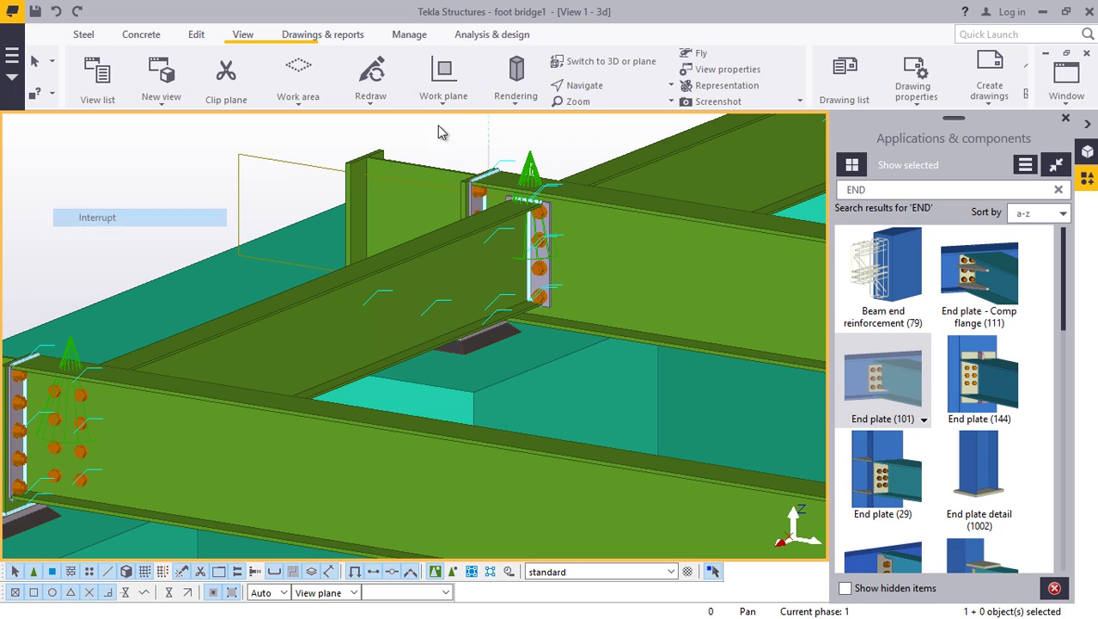
- Examine both connected cross beams and their end plates from the pedestal side
left_click(599, 93)
left_click(572, 109)
left_click_drag(297, 348, 532, 409)
scroll(532, 409, "down", 3)
left_click_drag(443, 357, 292, 397)
scroll(394, 321, "down", 3)
scroll(254, 242, "up", 1)
scroll(254, 242, "up", 2)
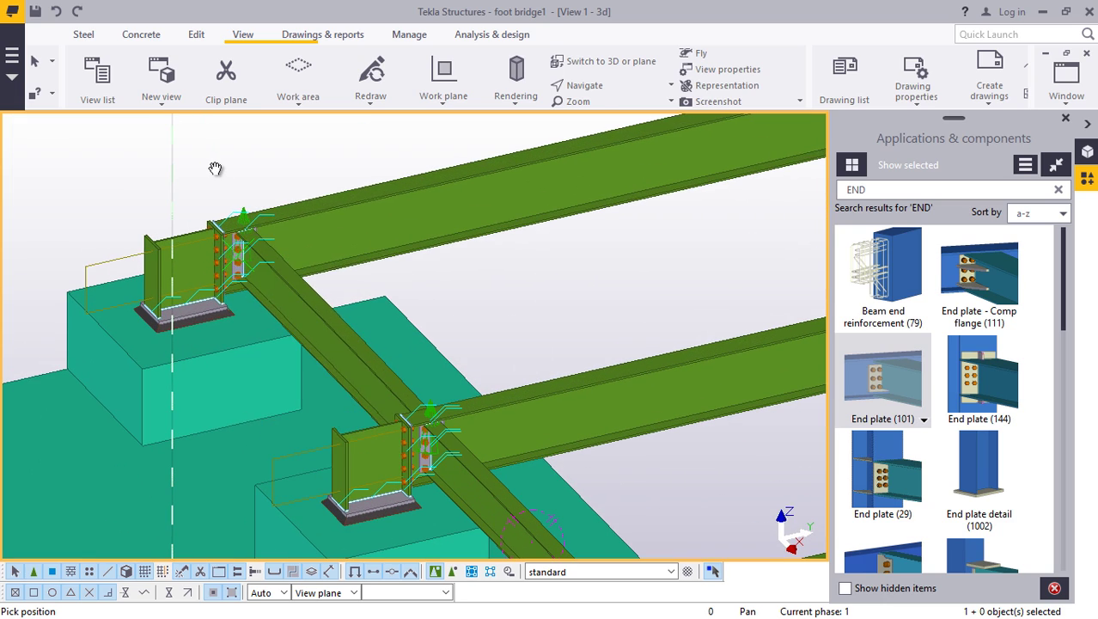
right_click(214, 171)
left_click(240, 177)
- Close the component catalogue and set a horizontal work plane on the middle main beam, with its X axis along the beam
left_click(1066, 119)
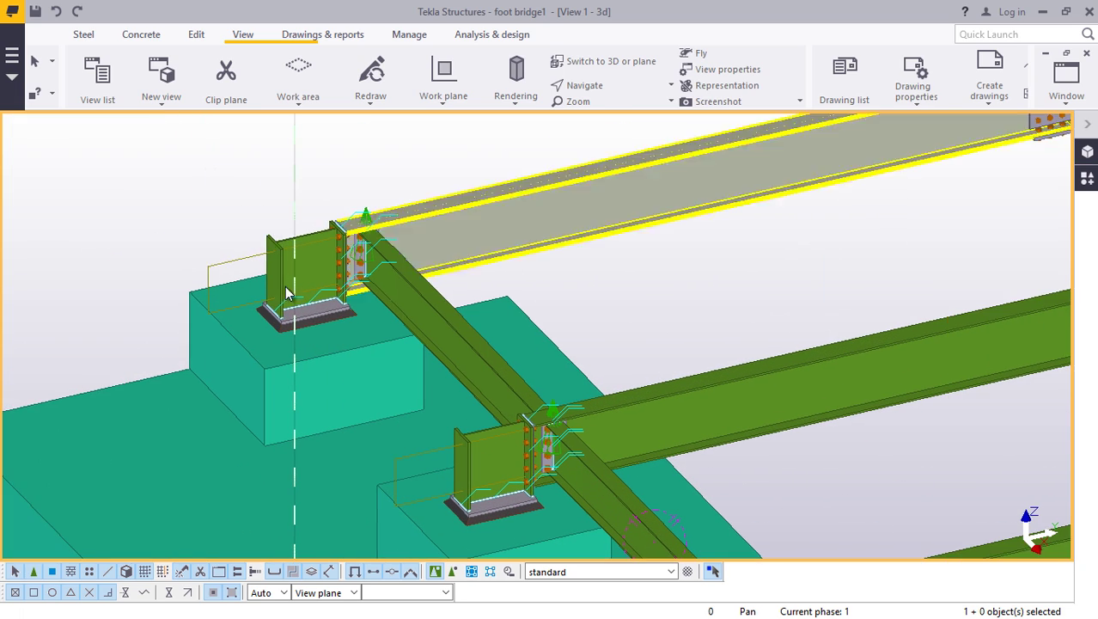
scroll(285, 285, "down", 4)
scroll(674, 434, "up", 4)
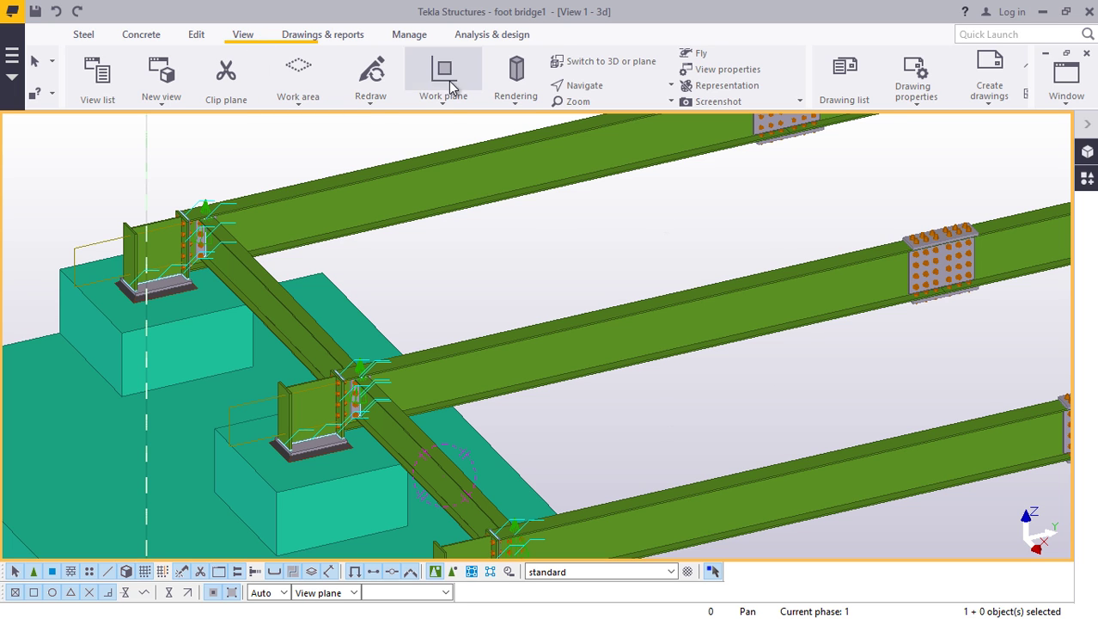
left_click(438, 103)
left_click(454, 135)
scroll(419, 359, "up", 3)
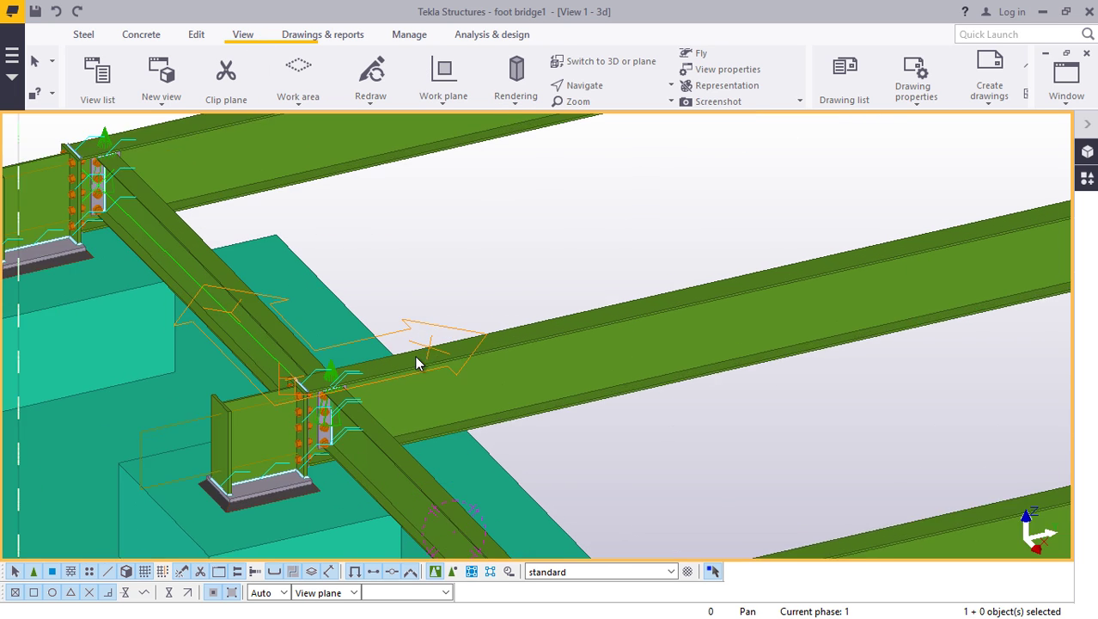
scroll(454, 352, "up", 1)
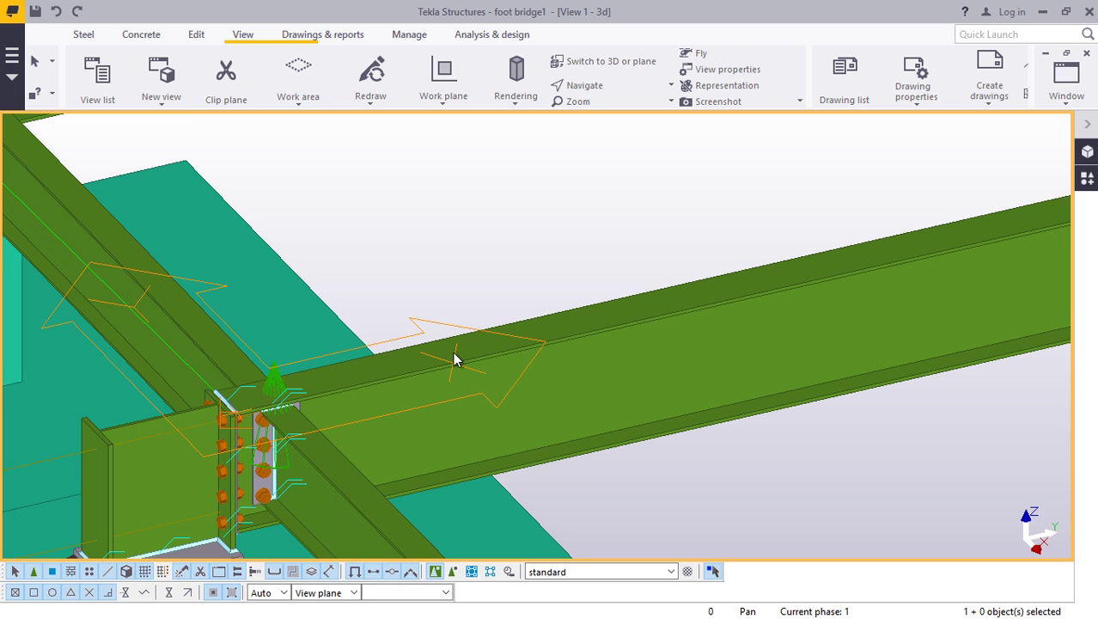
left_click(453, 352)
right_click(478, 225)
left_click(514, 231)
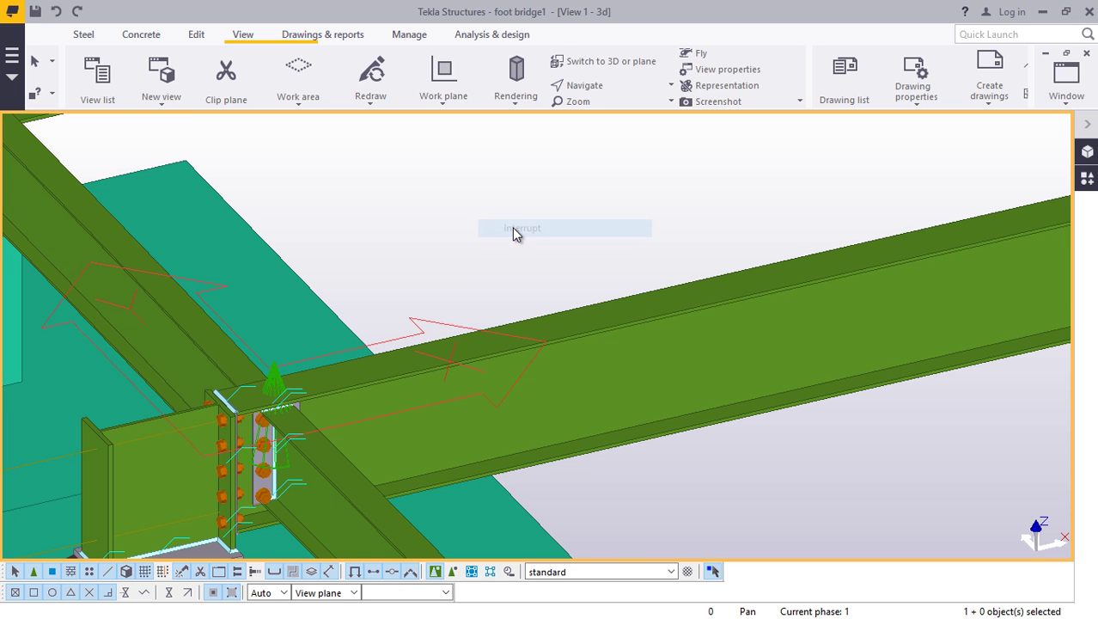
- Copy both cross beams linearly along the bridge with dX 1000 and 80 copies, expanding the work area to include them
scroll(241, 284, "down", 5)
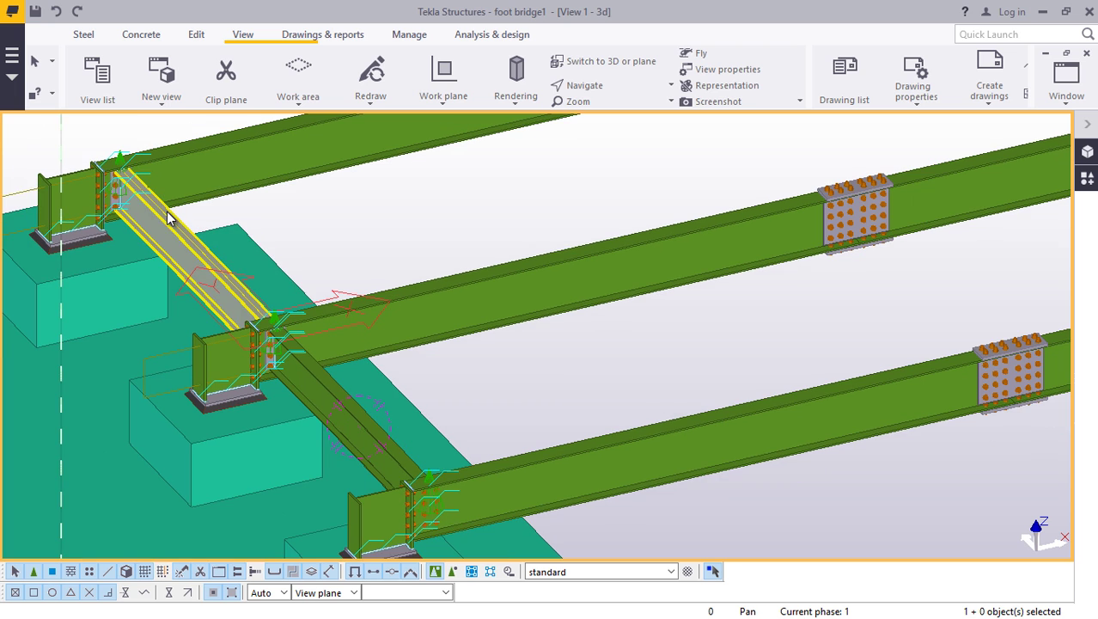
left_click(164, 211)
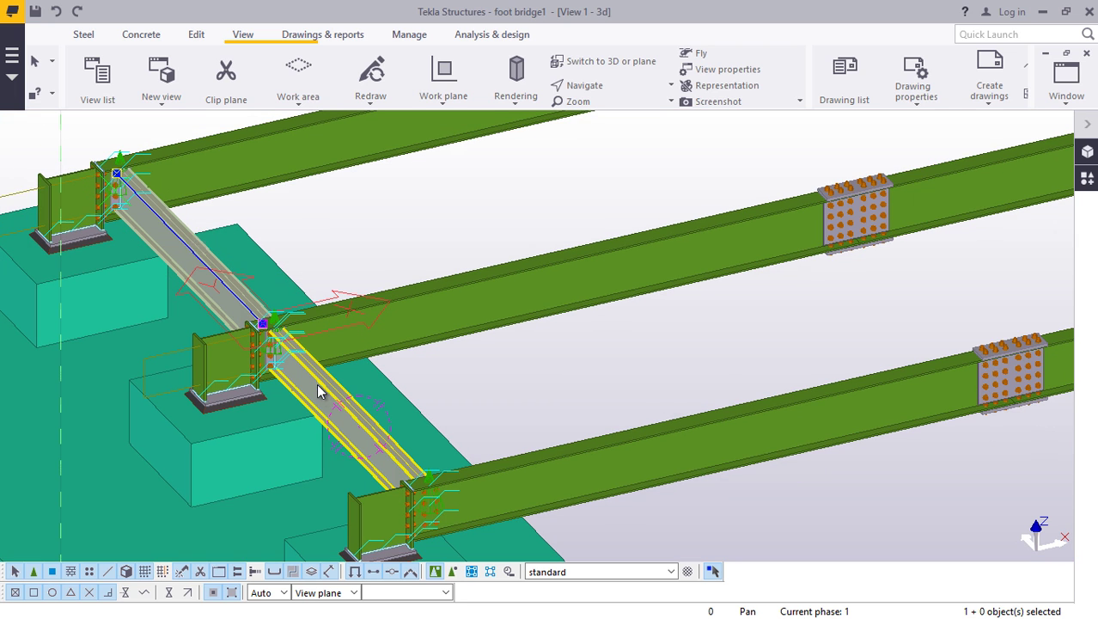
right_click(576, 364)
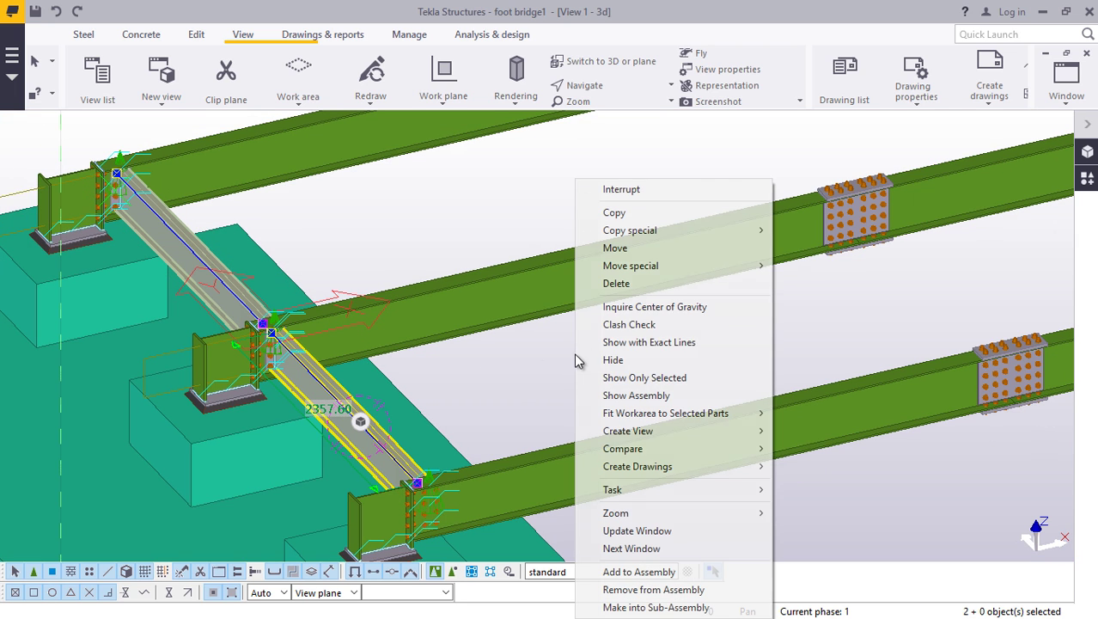
mouse_move(773, 236)
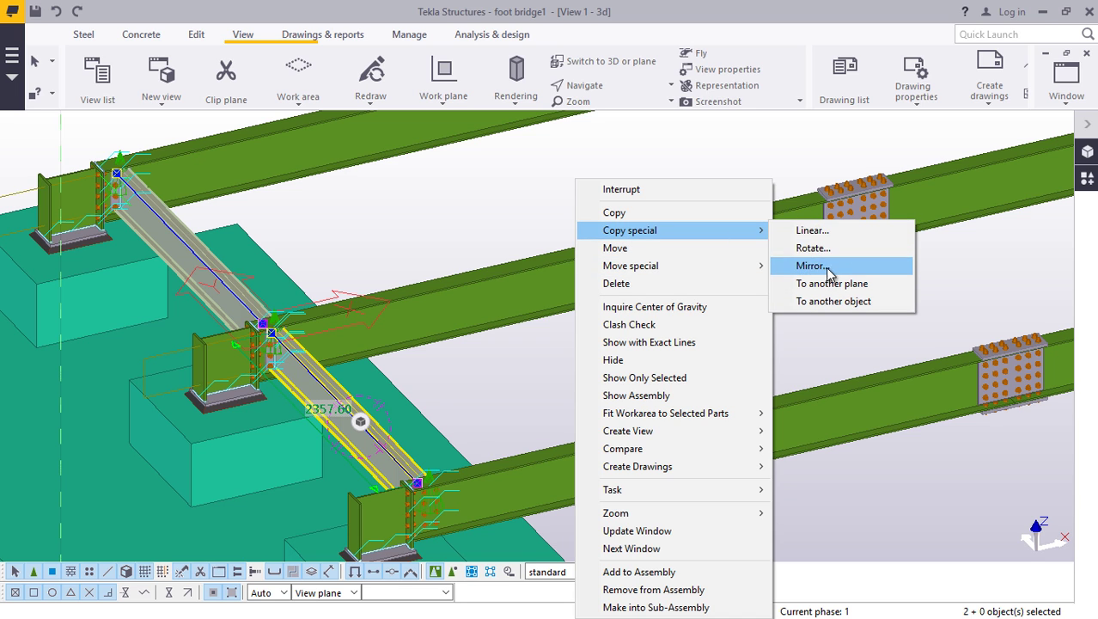
left_click(809, 232)
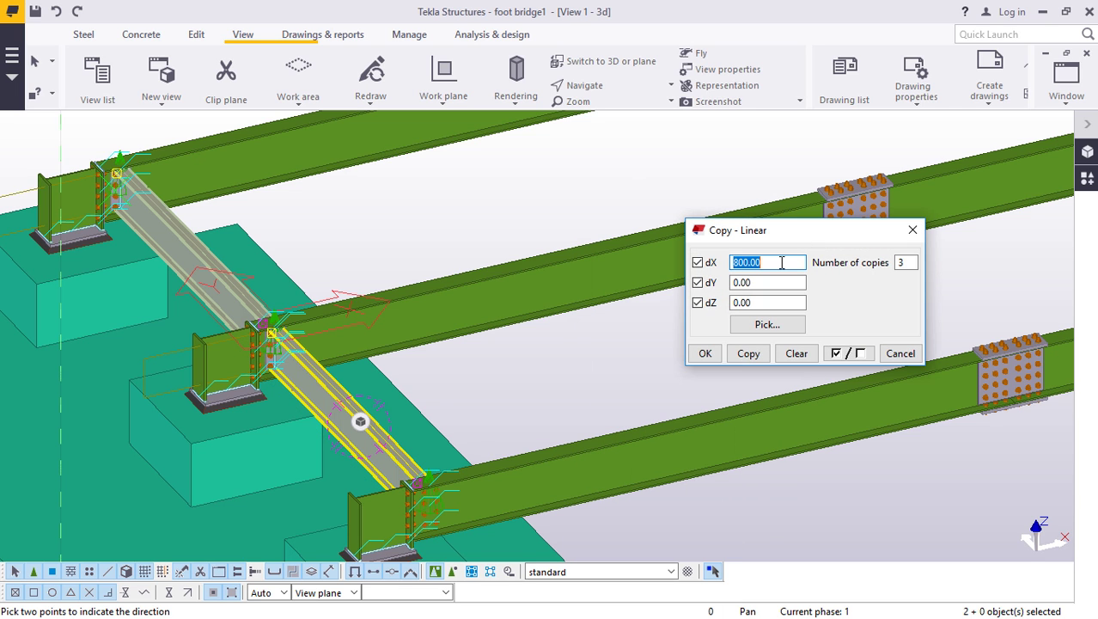
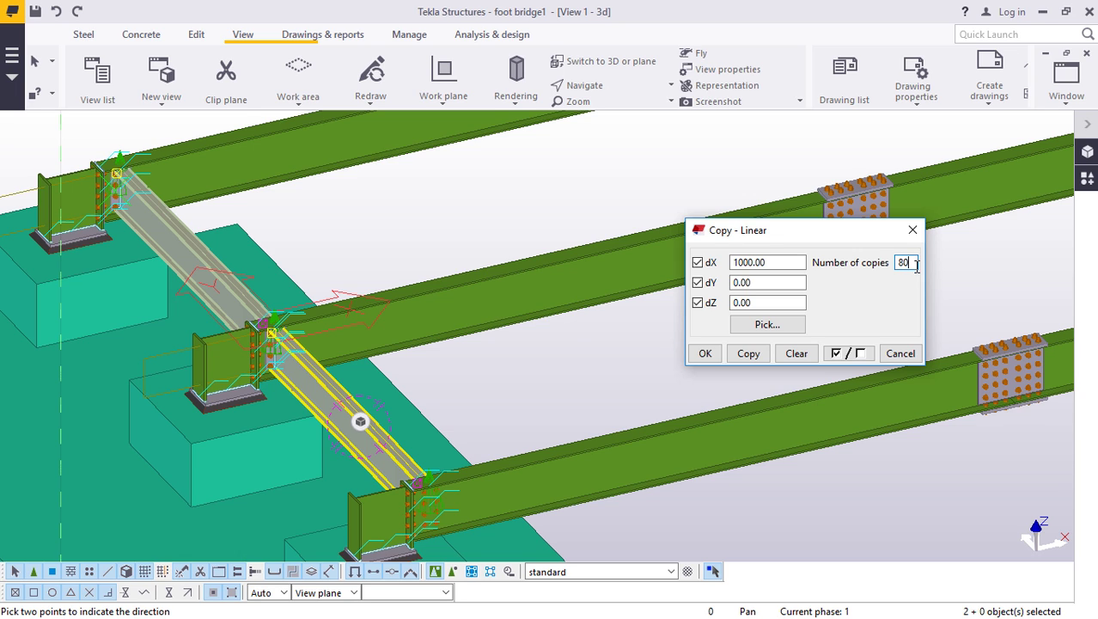
left_click(749, 354)
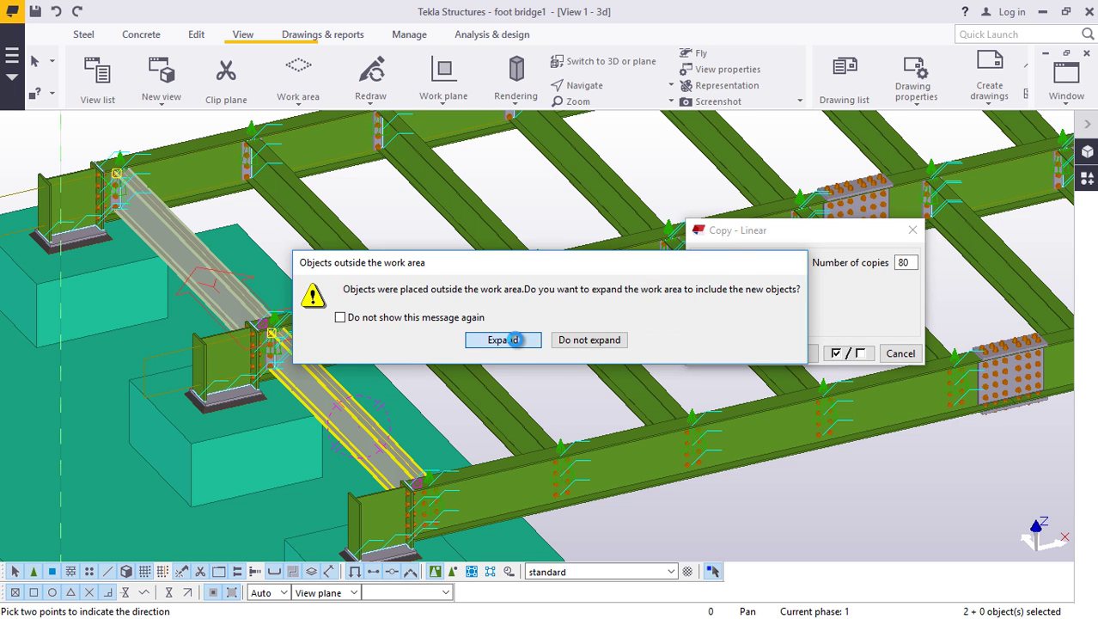
left_click(514, 340)
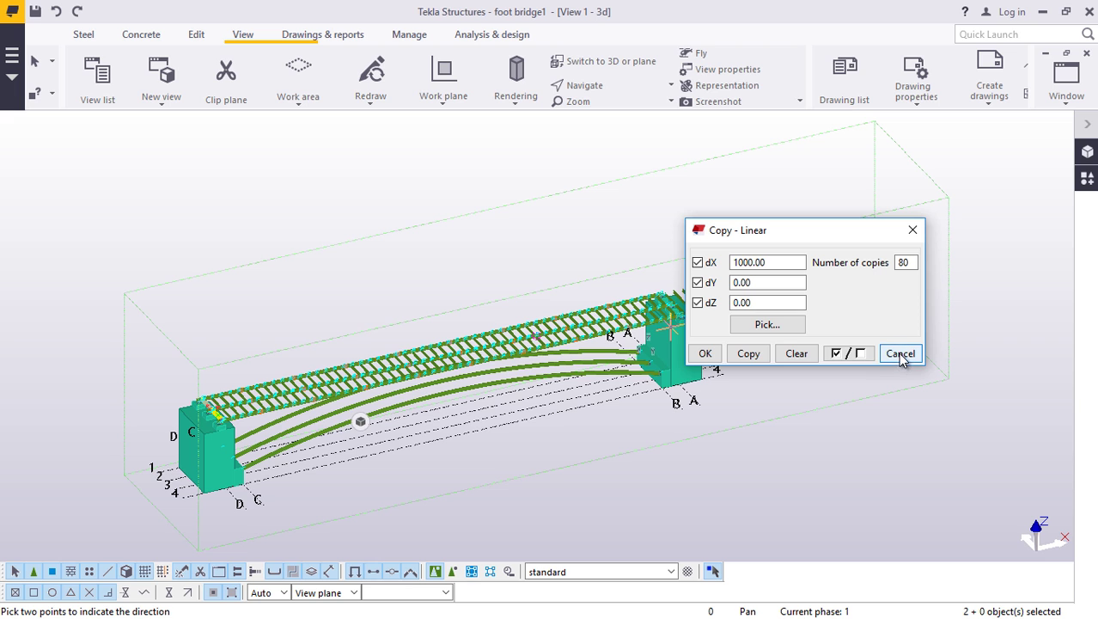
left_click(703, 353)
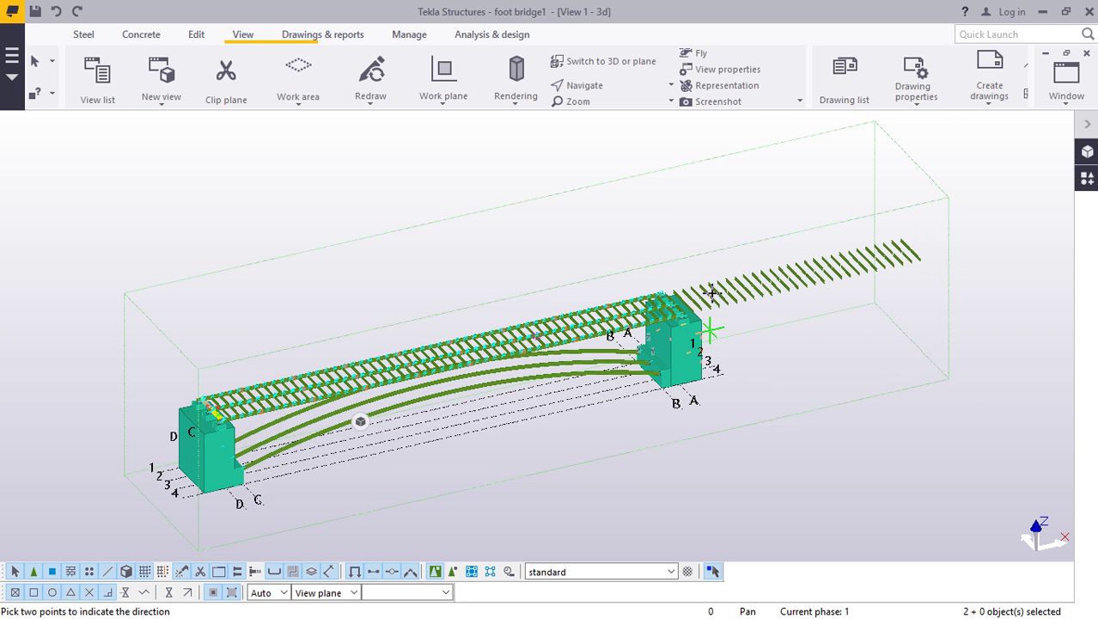
scroll(713, 293, "up", 1)
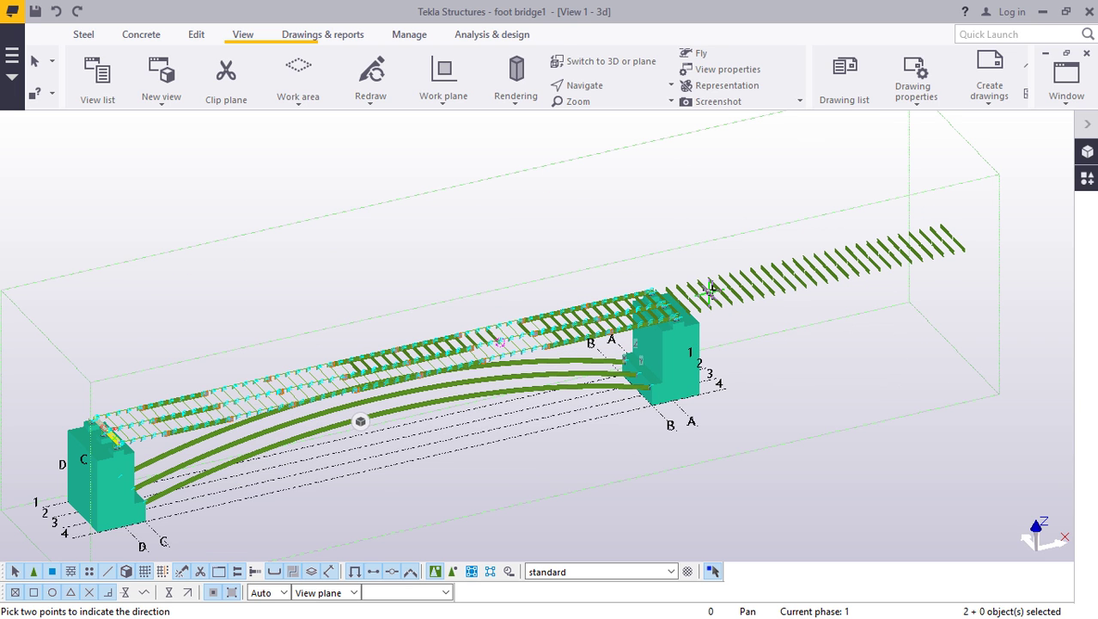
scroll(619, 241, "up", 3)
right_click(620, 243)
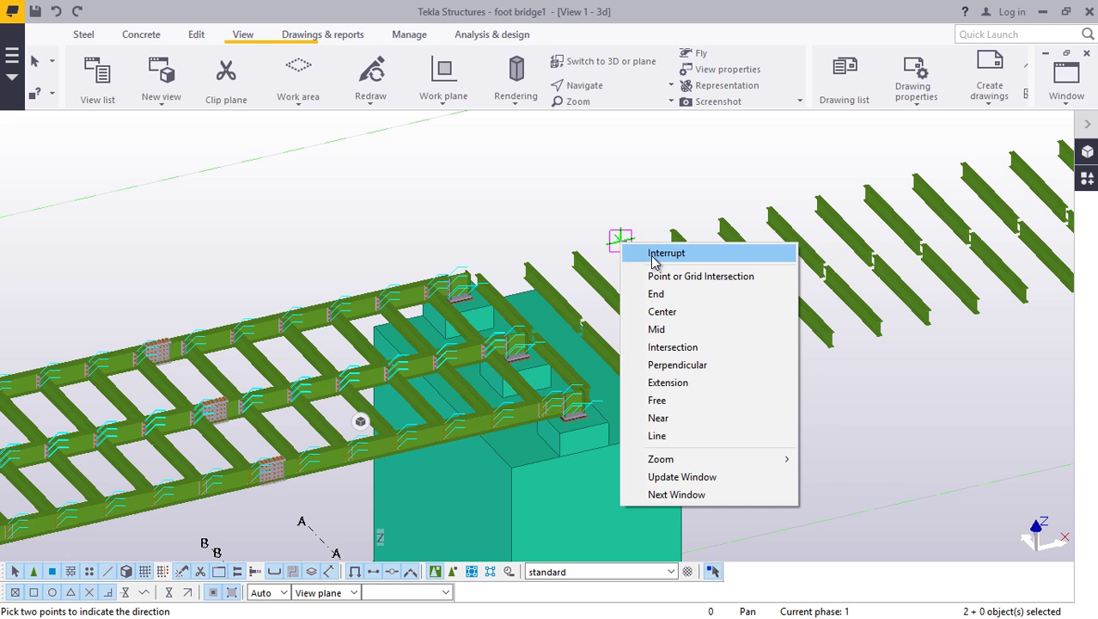
left_click(653, 258)
- Delete the first group of surplus cross beams beyond the far ends of the main beams
scroll(443, 302, "up", 3)
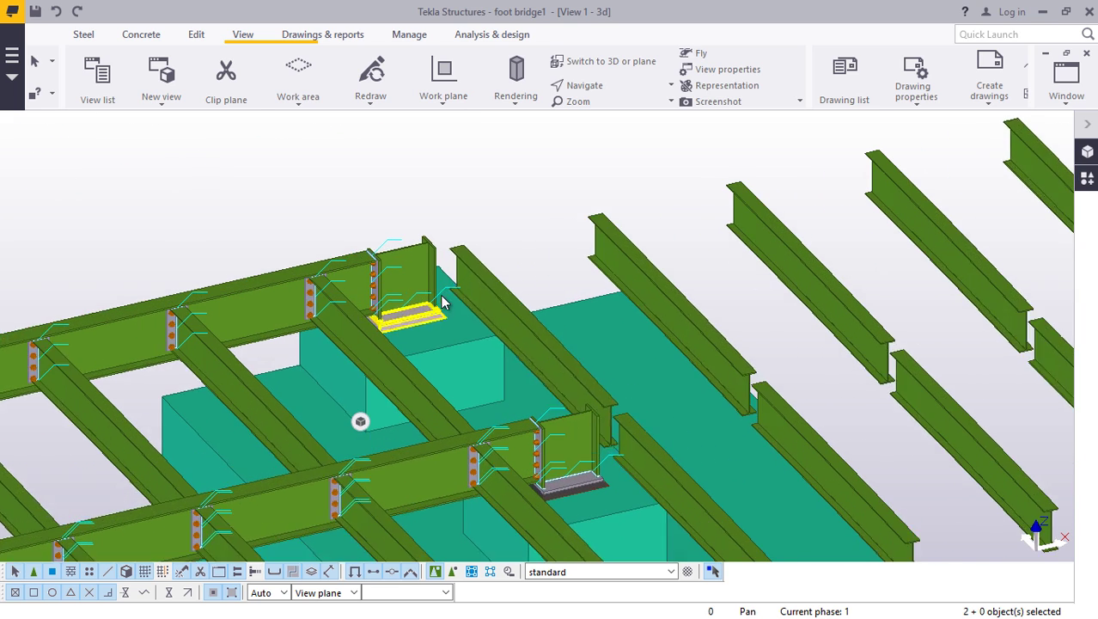
scroll(443, 303, "up", 1)
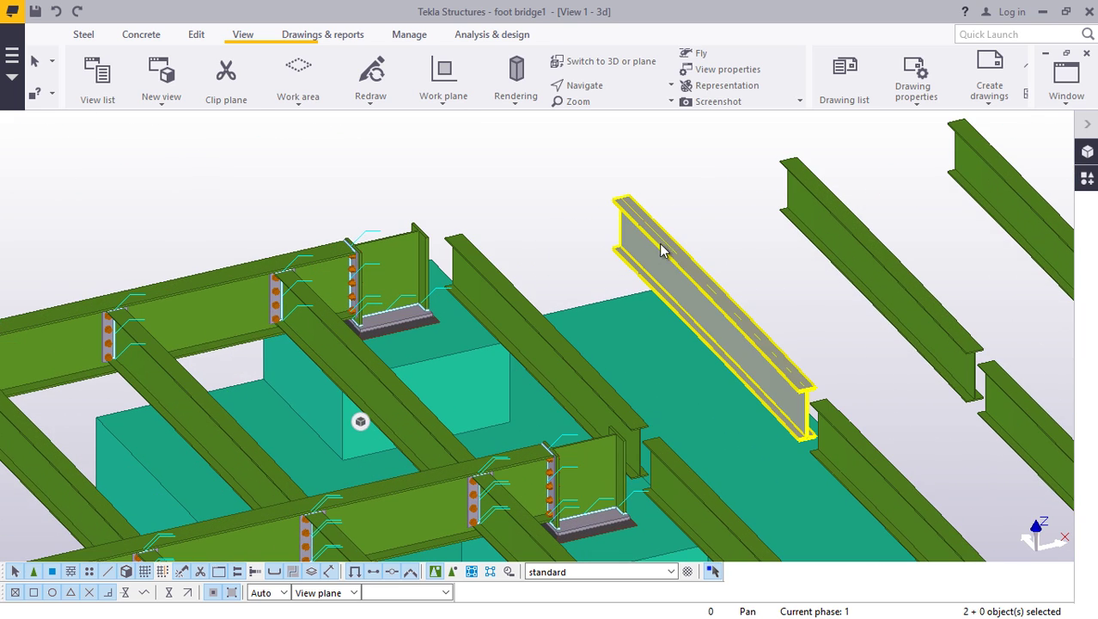
left_click(522, 286, "shift")
scroll(480, 392, "down", 5)
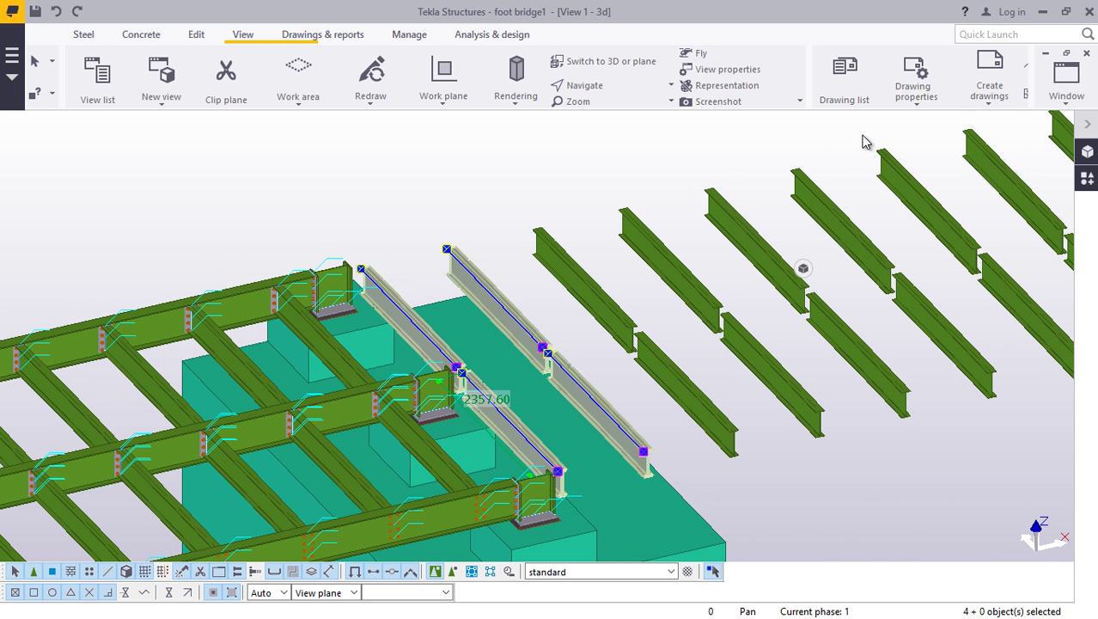
left_click_drag(619, 375, 617, 377, "shift")
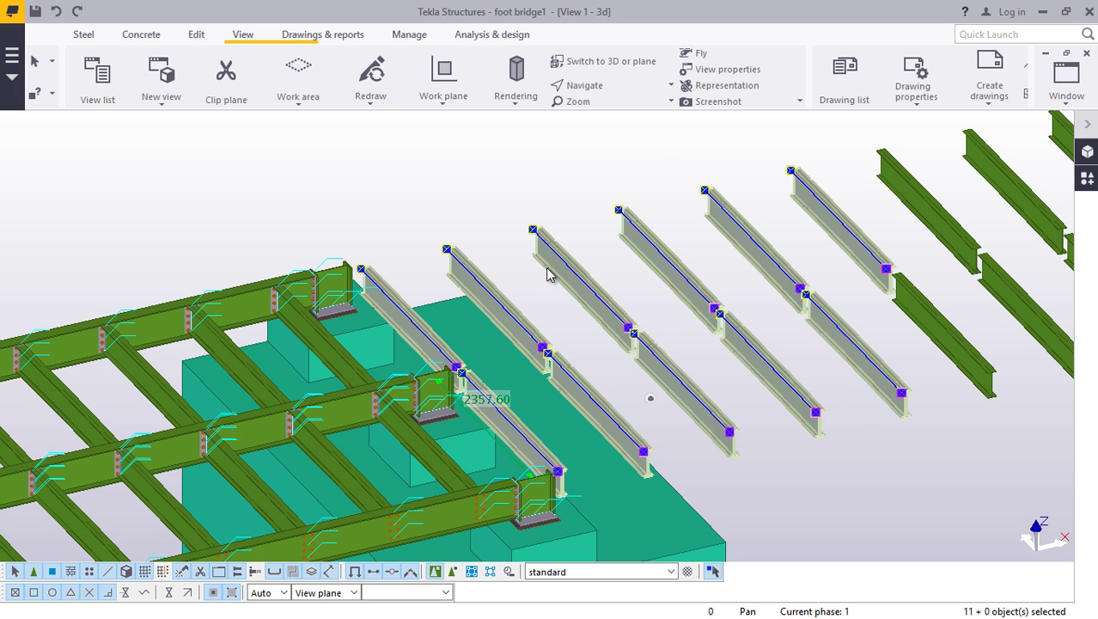
right_click(524, 249)
left_click(559, 297)
- Delete all remaining surplus cross beams floating beyond the far abutment
scroll(436, 330, "down", 6)
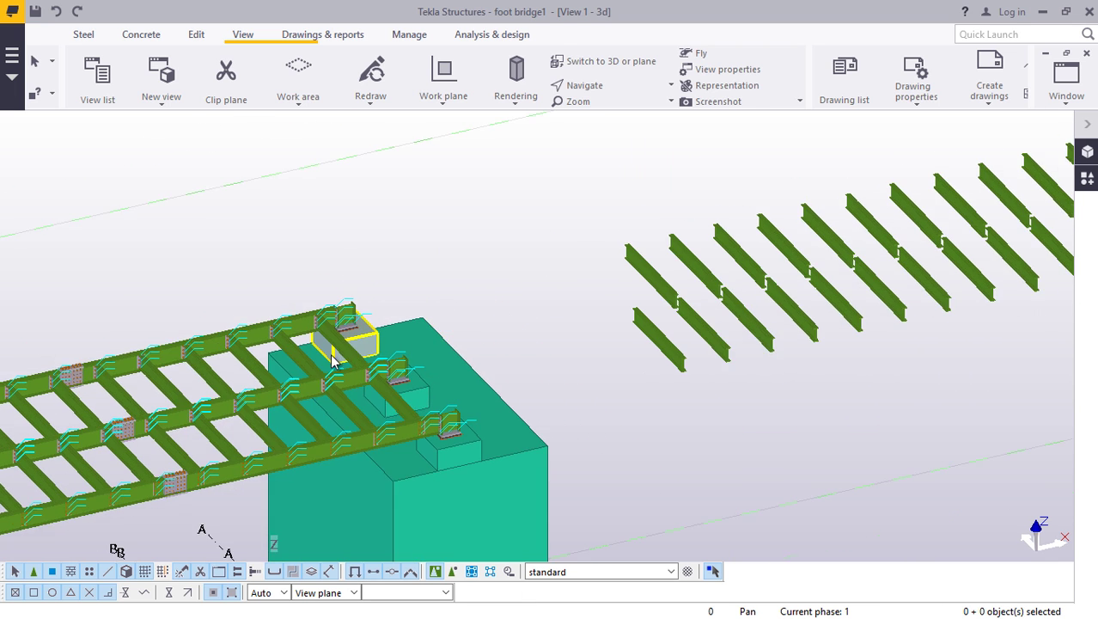
left_click_drag(1004, 169, 481, 375)
right_click(523, 401)
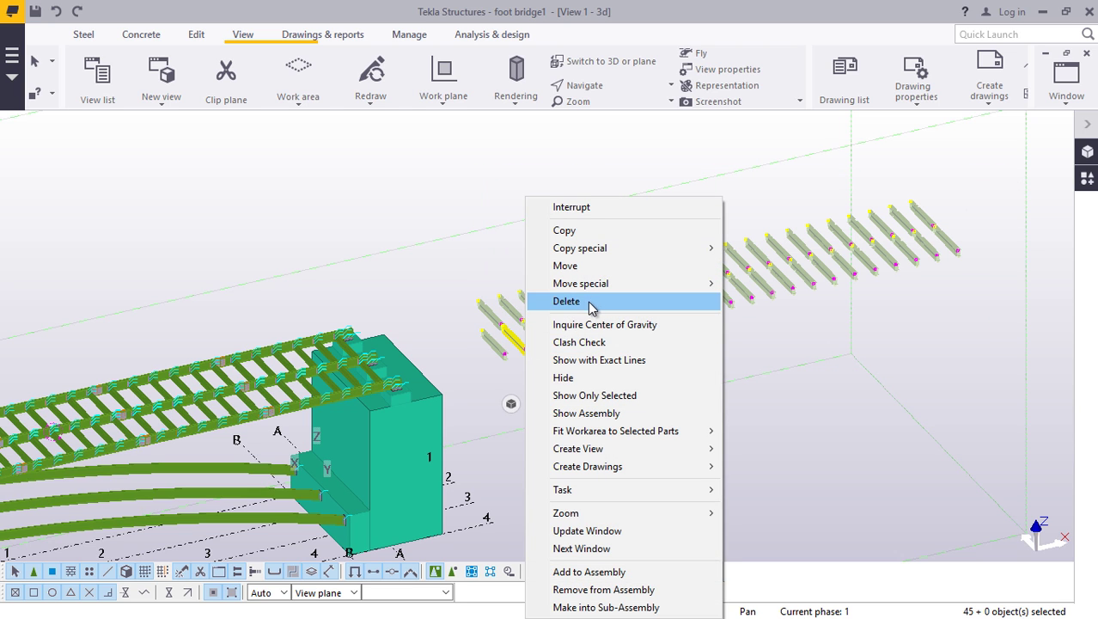
left_click(590, 301)
- Fit the view's work area to the remaining bridge model
right_click(612, 261)
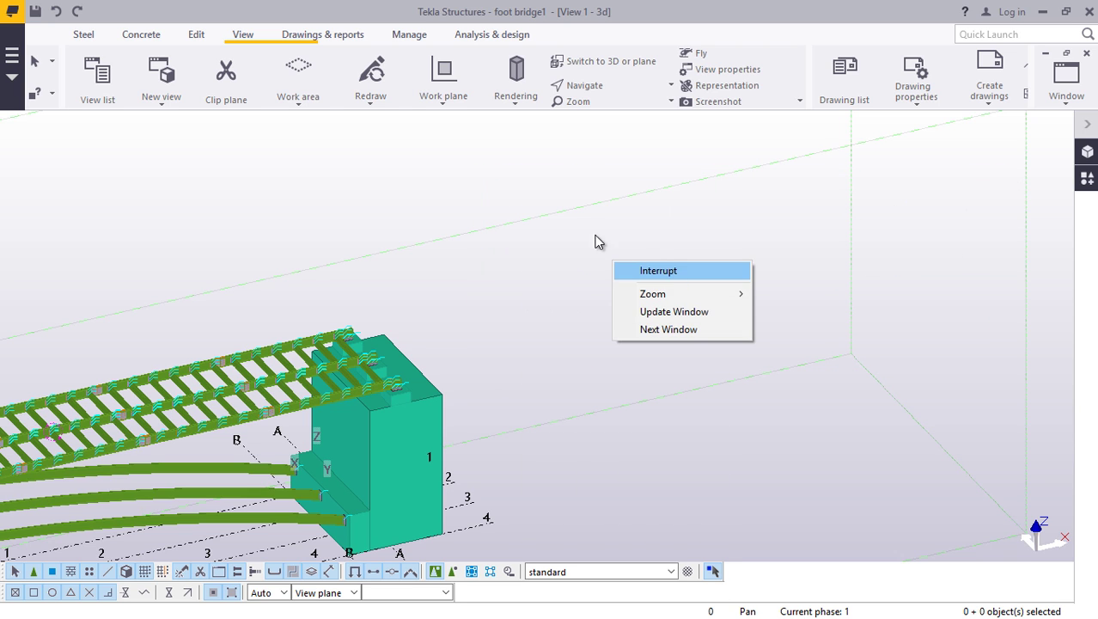
left_click(583, 232)
right_click(584, 232)
left_click(682, 307)
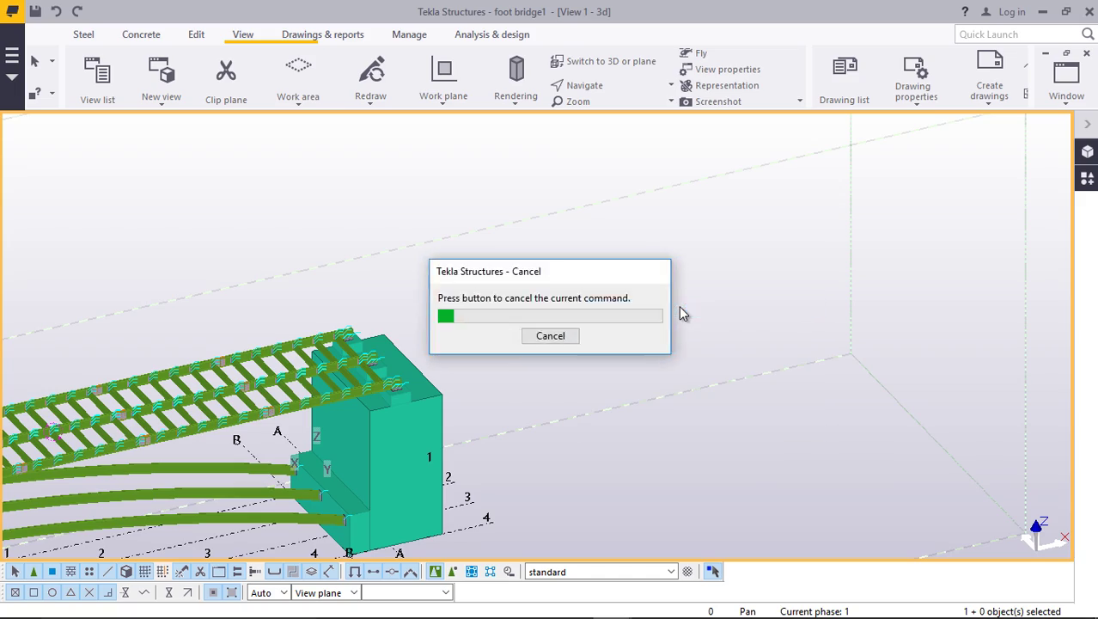
- Examine the copied cross beams at the far abutment and along the deck to the opposite abutment
scroll(812, 246, "up", 5)
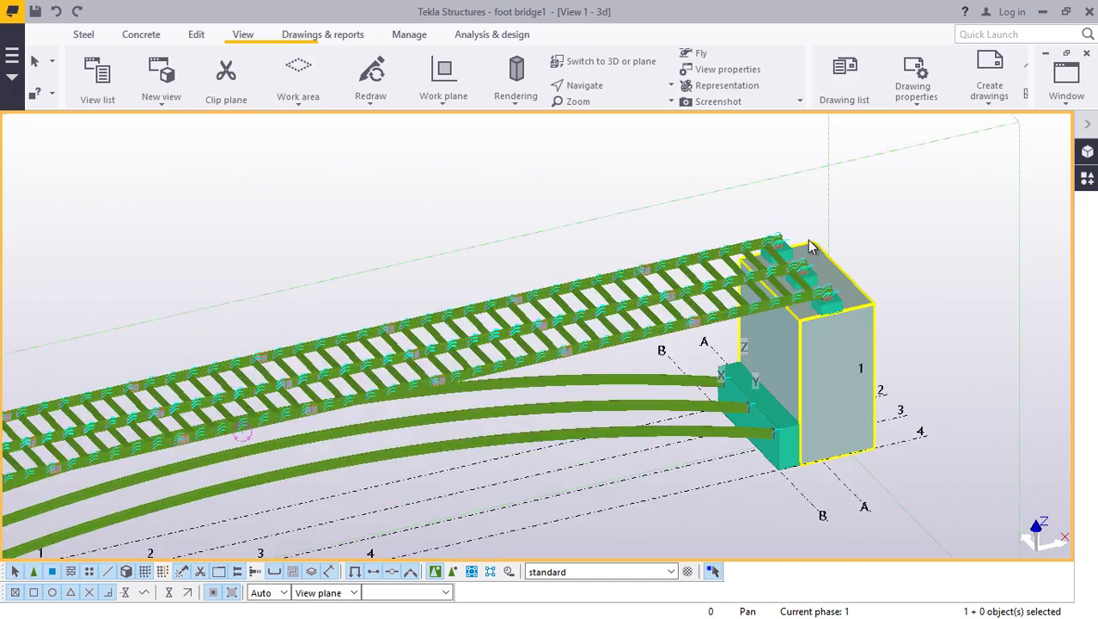
scroll(773, 241, "up", 8)
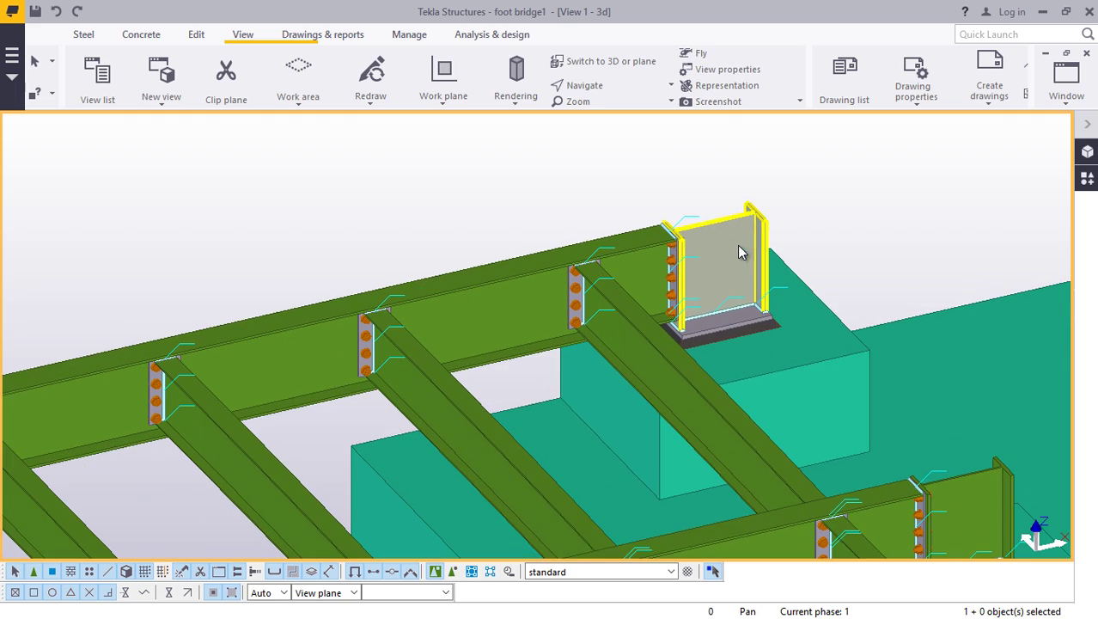
left_click(610, 89)
left_click(624, 133)
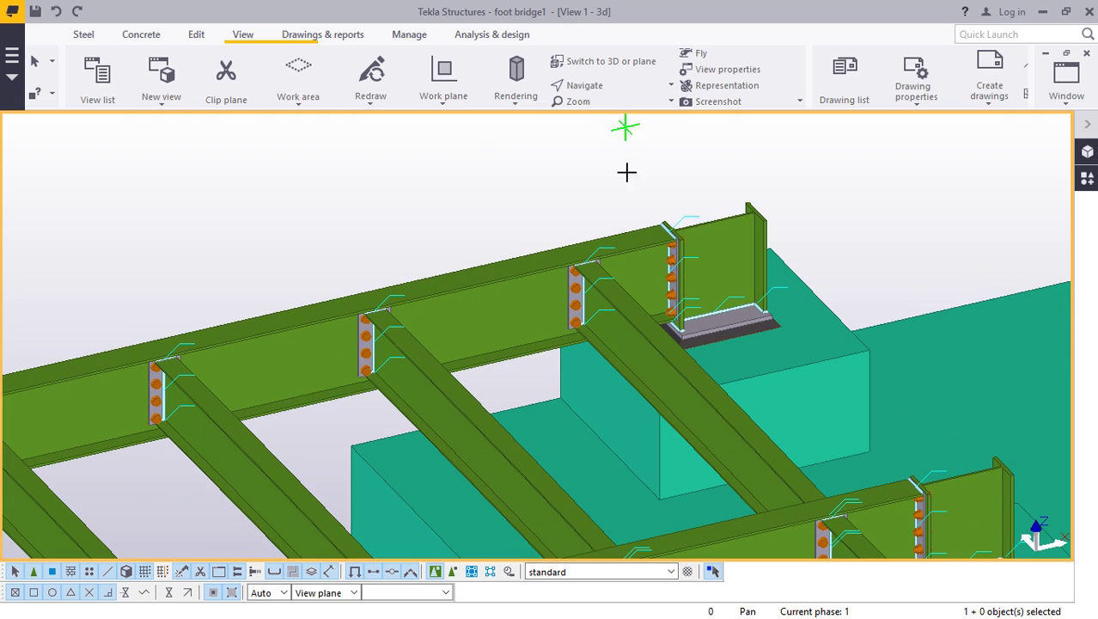
middle_click_drag(615, 277, 718, 350, "ctrl")
scroll(718, 350, "down", 10)
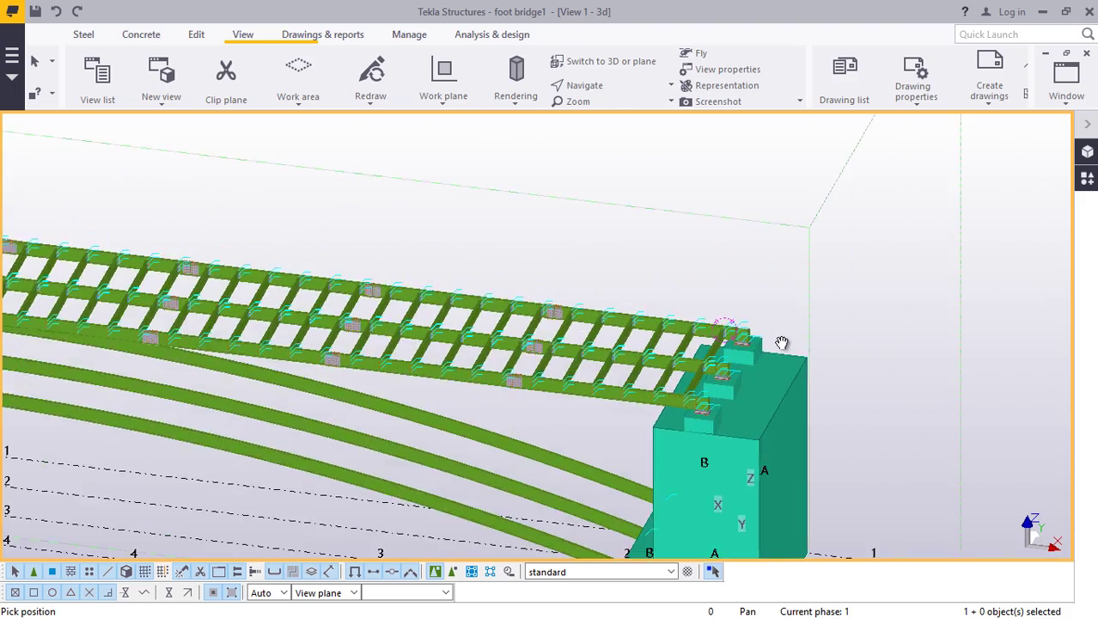
middle_click_drag(297, 290, 105, 245, "ctrl")
scroll(179, 262, "up", 10)
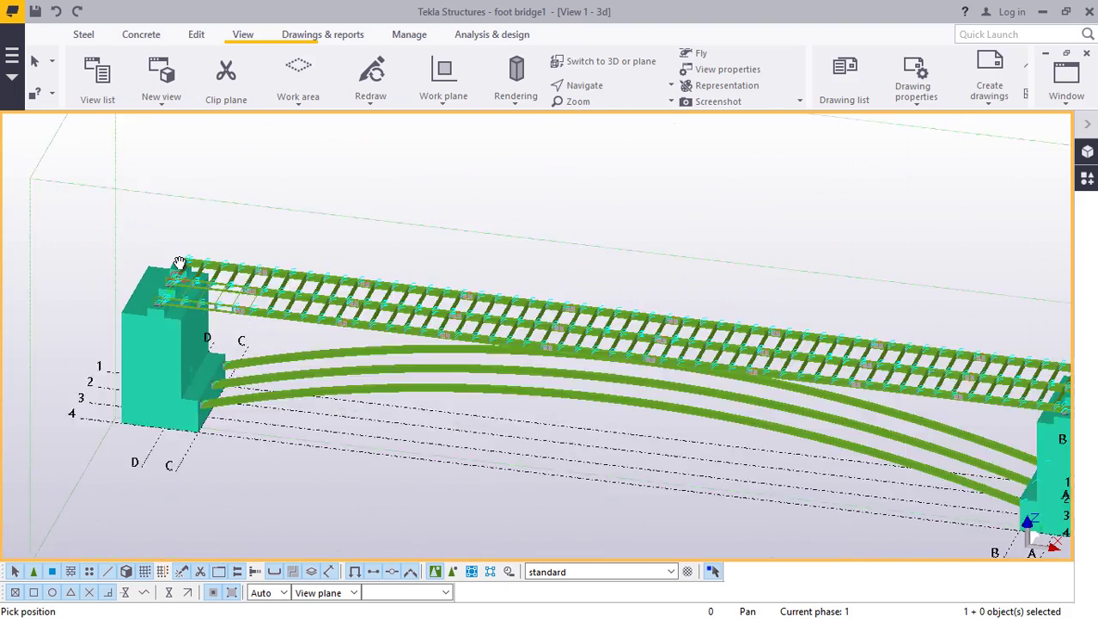
scroll(200, 252, "up", 5)
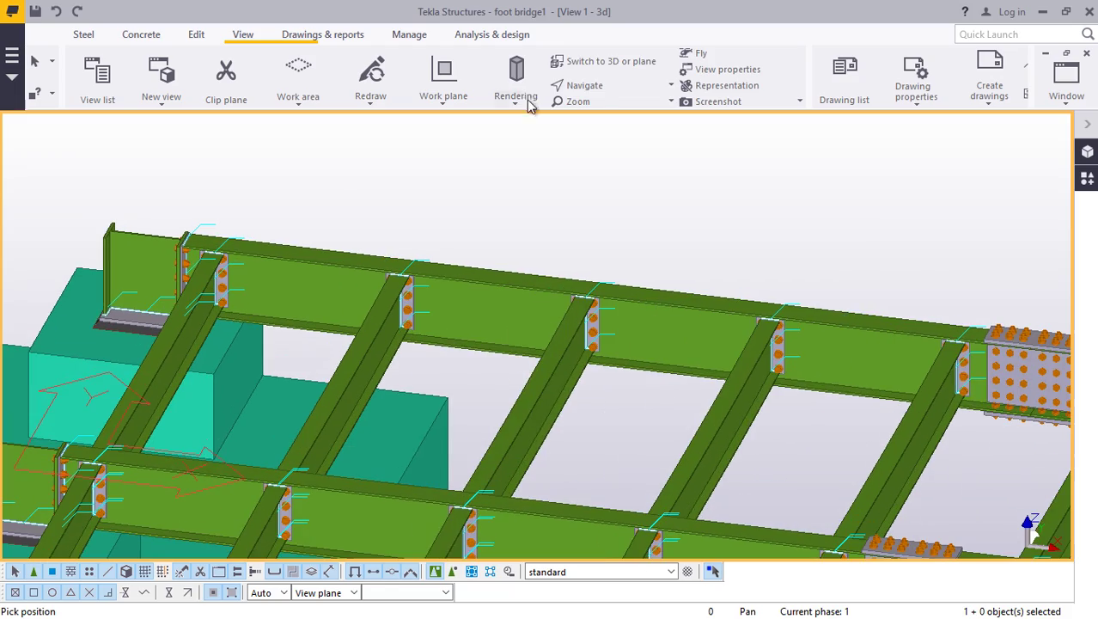
- Inspect the cross beams' bolted end plates on the main beams, beside the splices and at the pedestals
left_click(586, 85)
left_click(590, 109)
left_click_drag(244, 303, 258, 356)
scroll(203, 411, "up", 4)
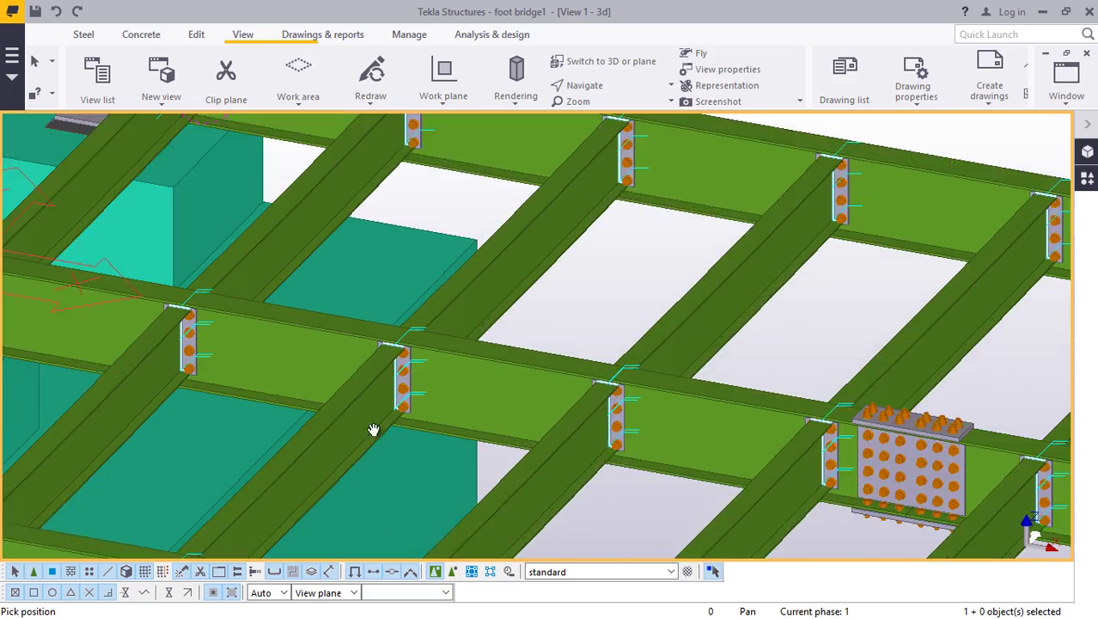
left_click_drag(373, 430, 452, 335)
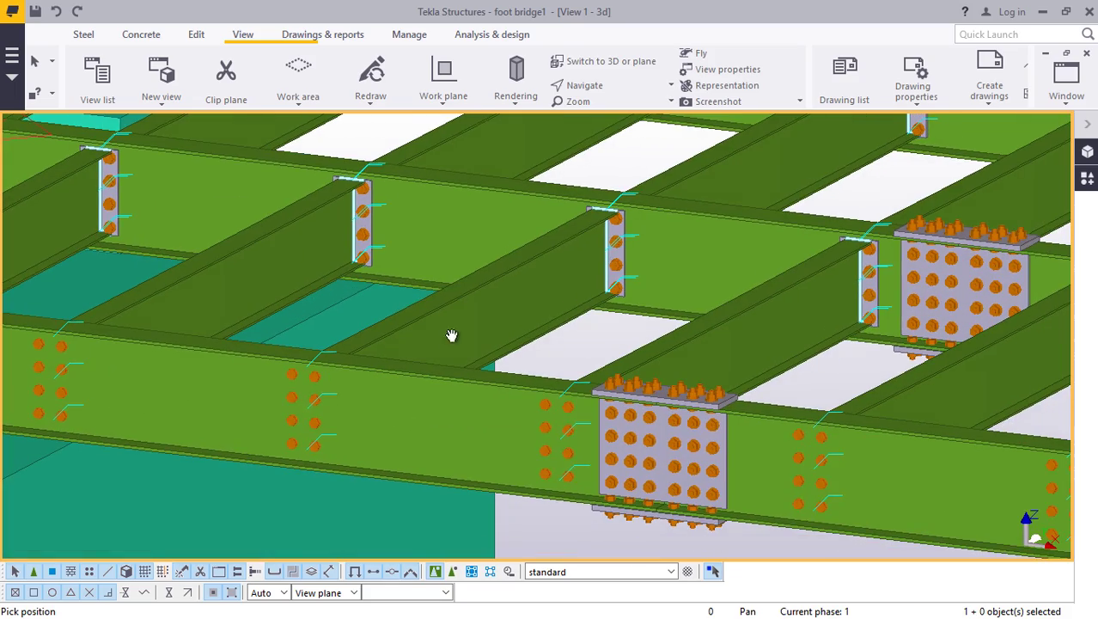
left_click(611, 86)
left_click(601, 110)
scroll(416, 285, "down", 3)
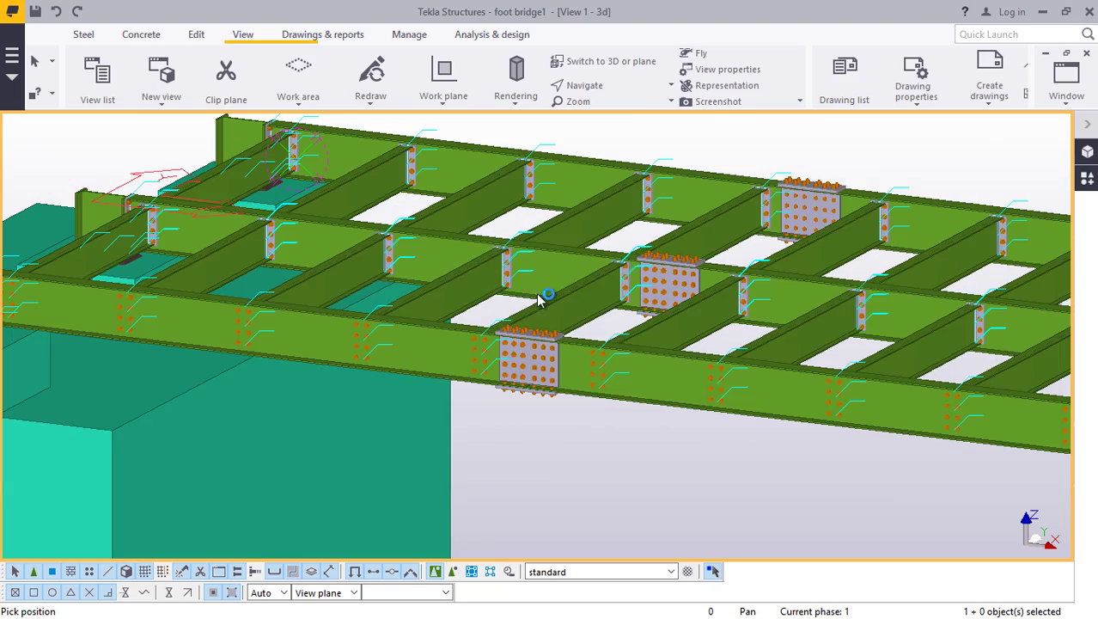
left_click_drag(489, 306, 285, 349)
scroll(285, 349, "up", 10)
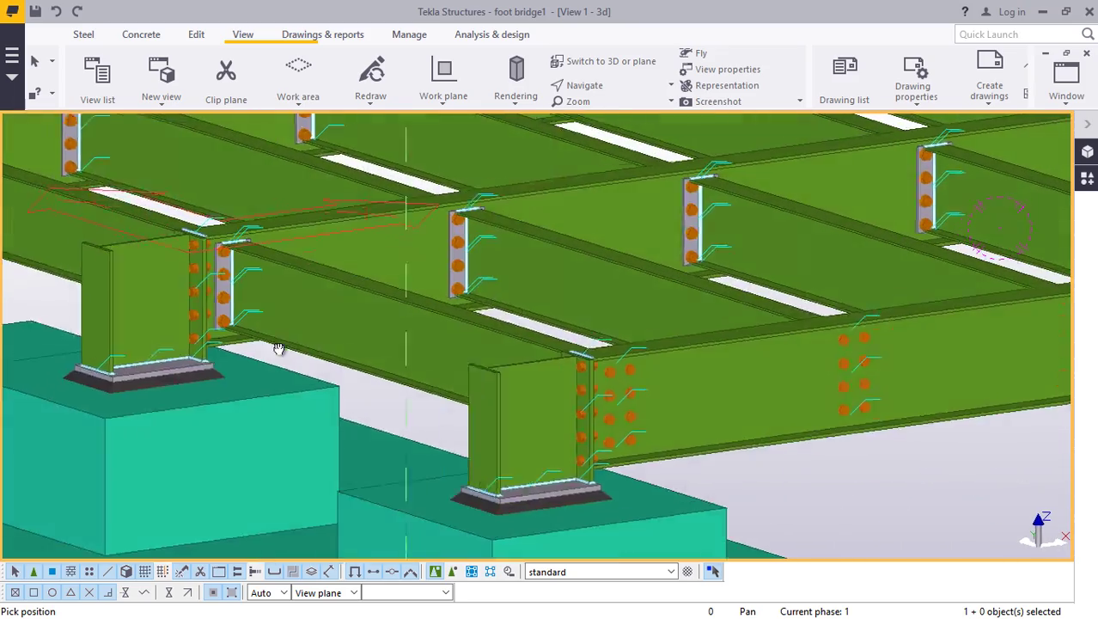
- Examine the deck framing from the outer side, including the bolts and splice plates on the outer main beam
scroll(247, 405, "down", 4)
left_click_drag(282, 380, 650, 442)
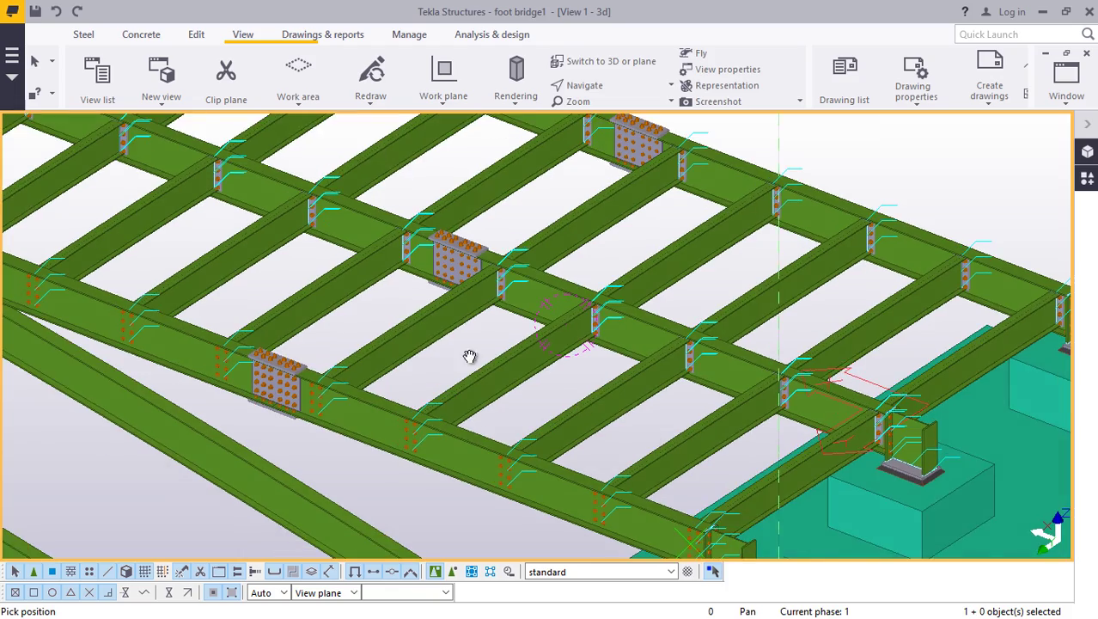
scroll(196, 346, "up", 5)
scroll(306, 375, "down", 5)
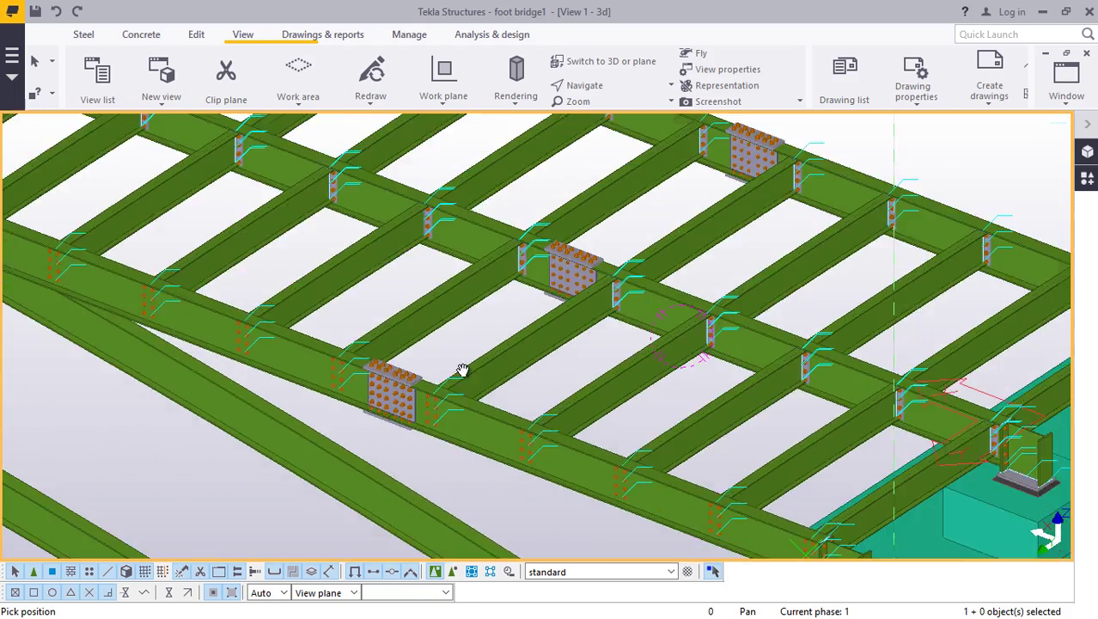
scroll(462, 370, "down", 5)
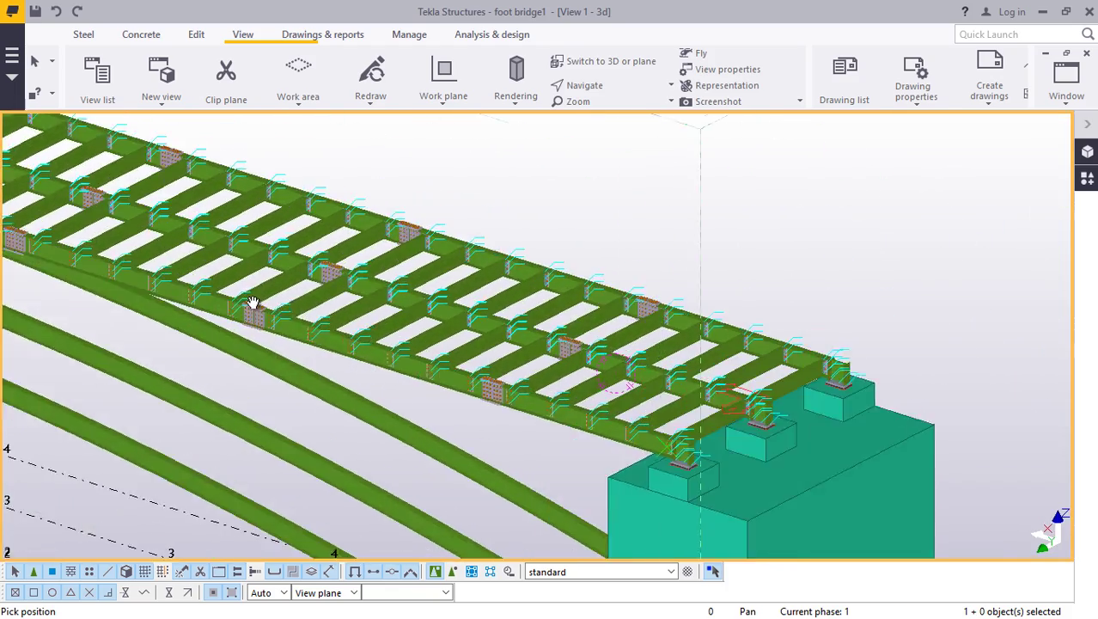
scroll(239, 320, "up", 5)
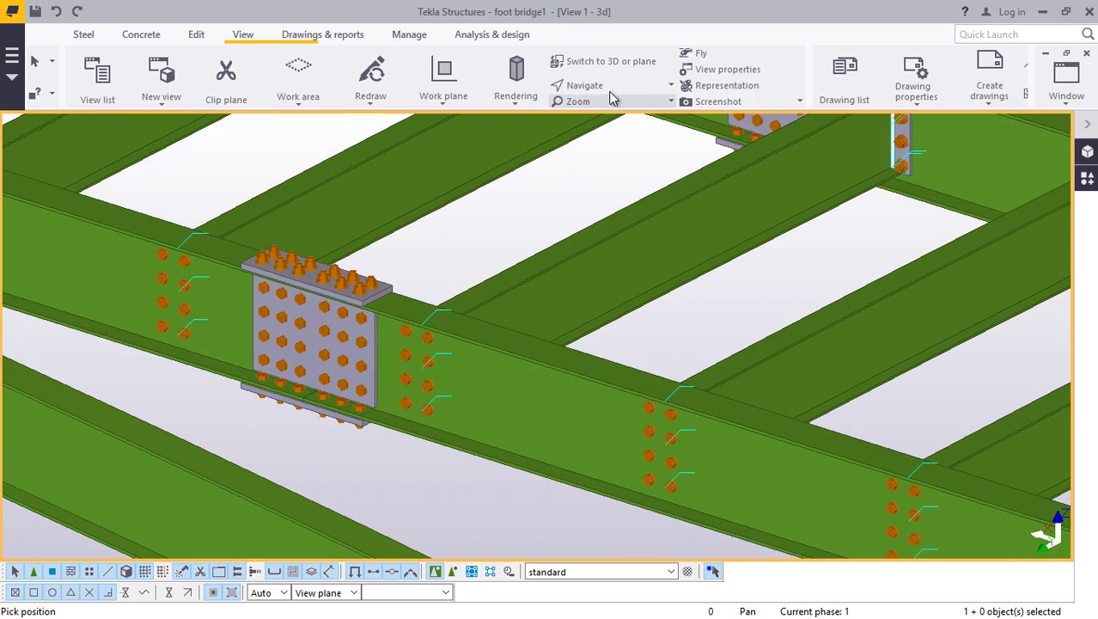
left_click(583, 93)
left_click(585, 108)
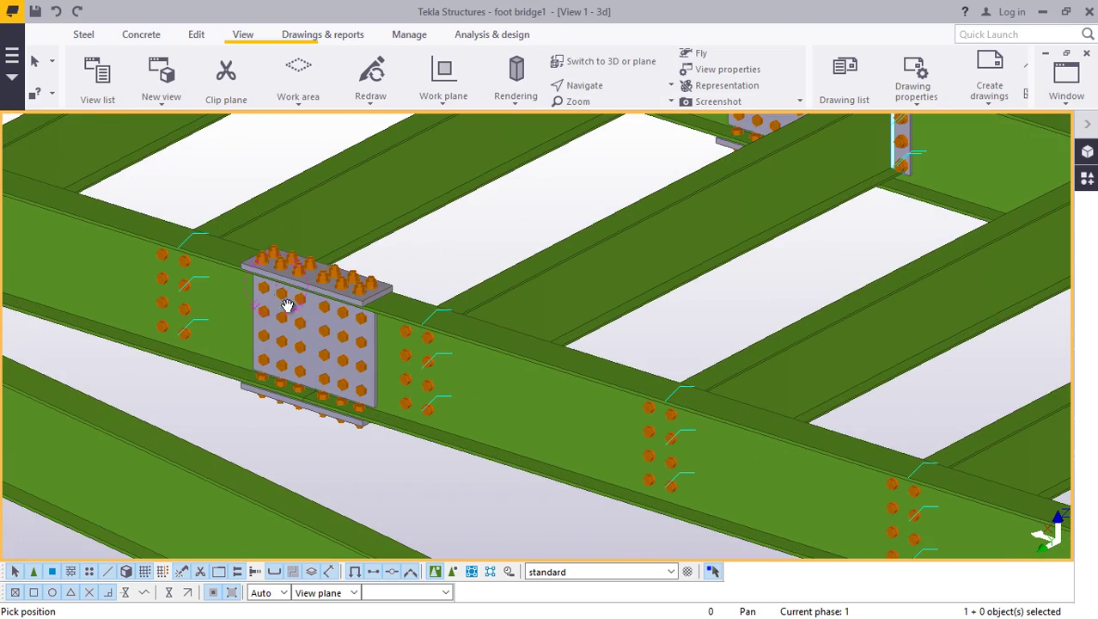
left_click_drag(287, 306, 409, 360)
scroll(670, 433, "down", 3)
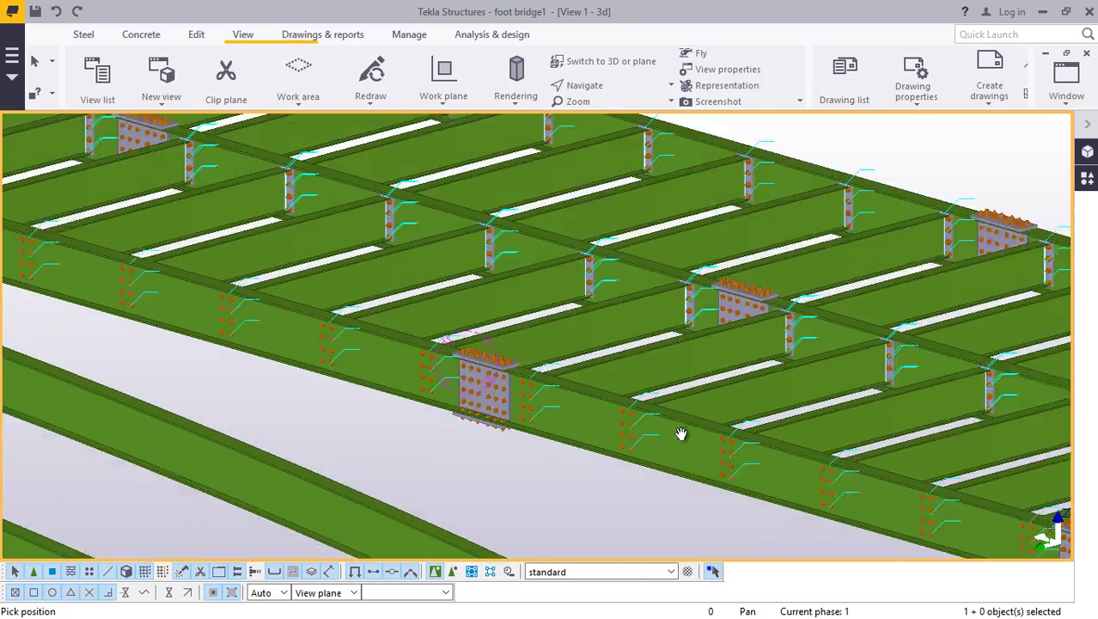
- Examine the deck framing from one abutment to the other, including the bolts and end-plate weld where the outer main beam meets its pedestal
left_click_drag(681, 434, 753, 313)
scroll(591, 336, "down", 3)
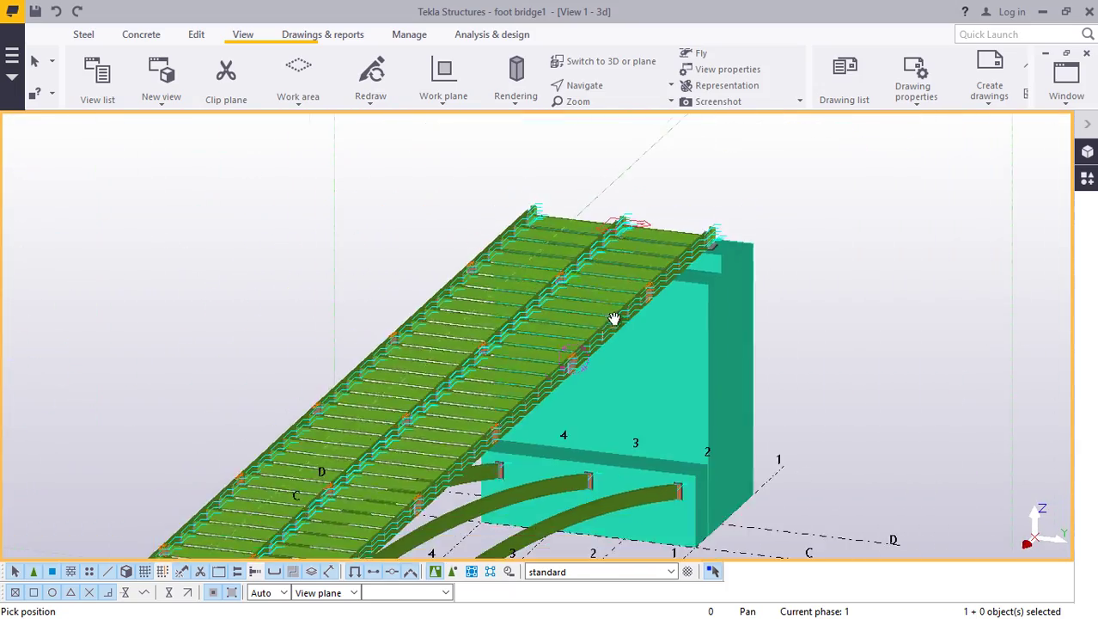
left_click_drag(614, 319, 4, 319)
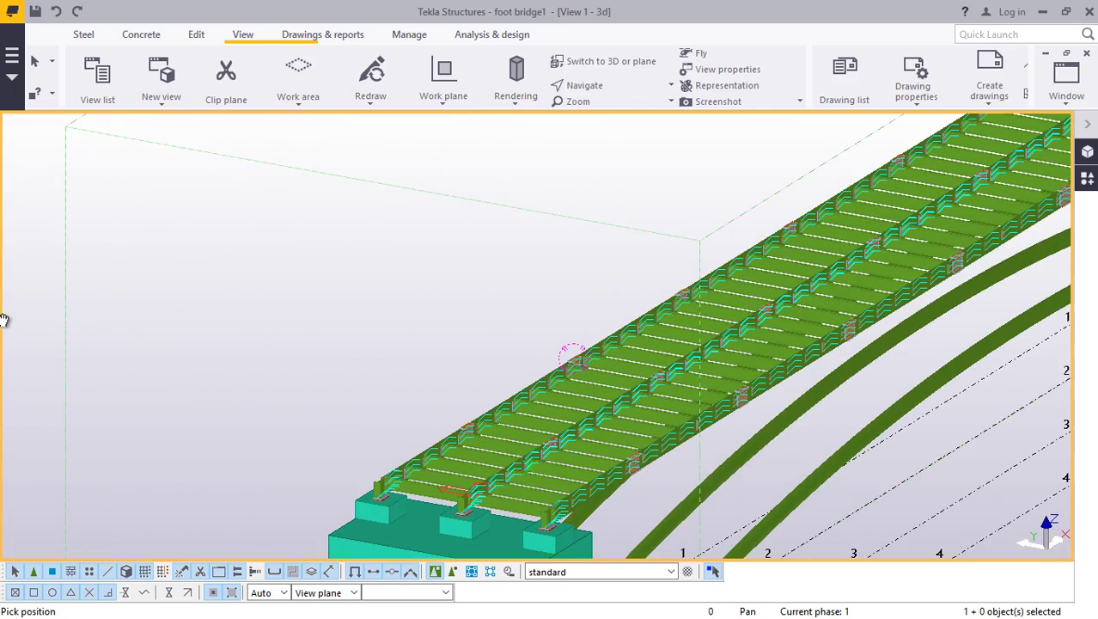
scroll(223, 278, "down", 2)
scroll(442, 424, "up", 7)
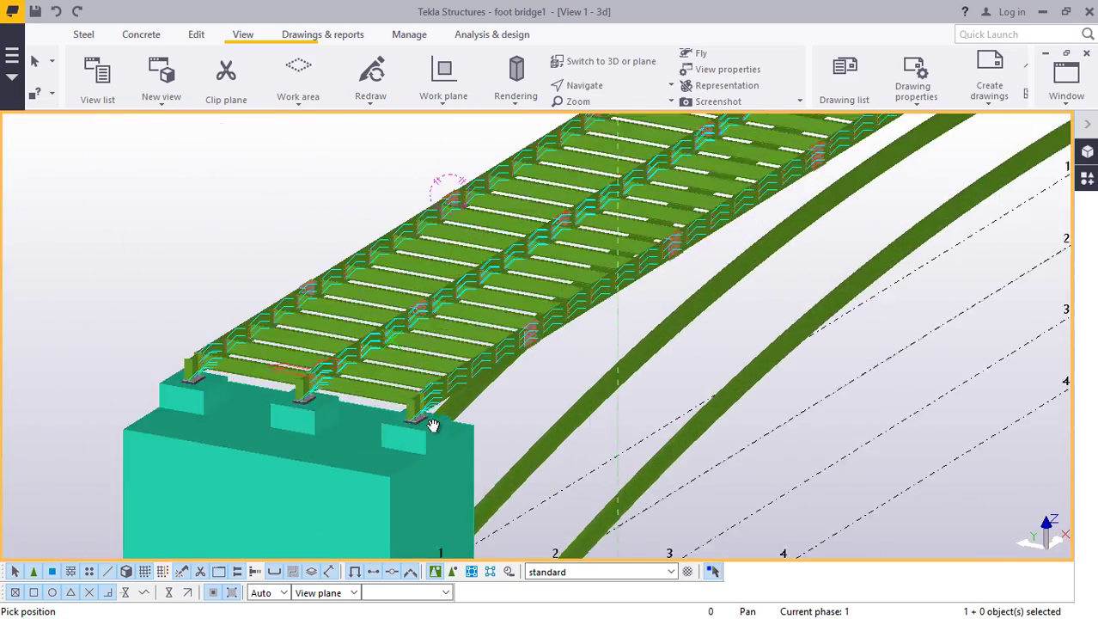
scroll(456, 391, "up", 8)
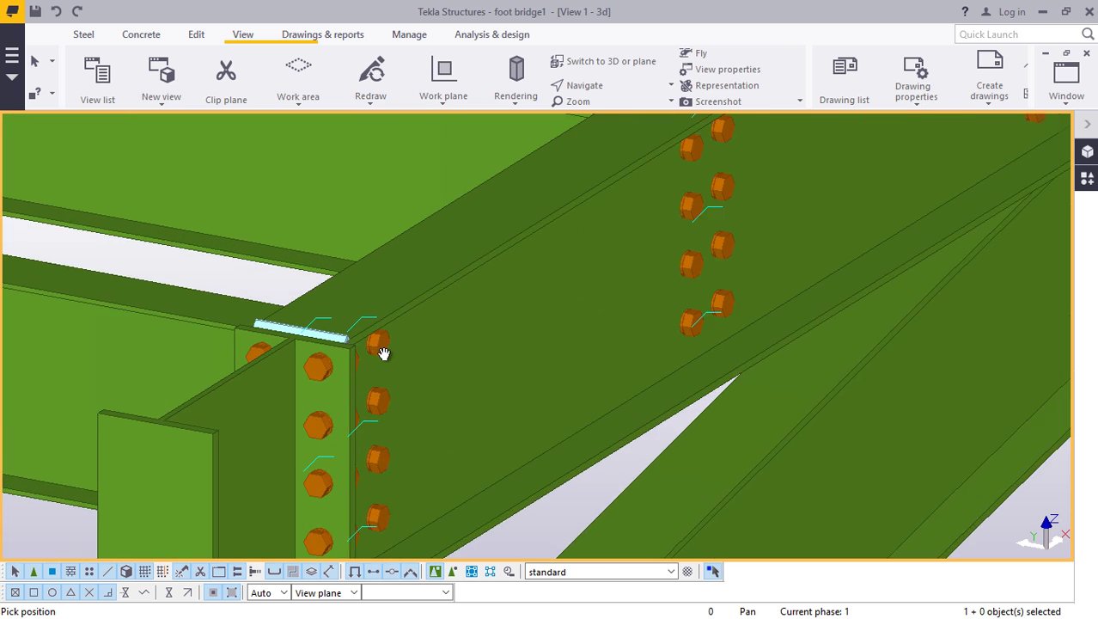
scroll(369, 334, "up", 4)
scroll(309, 313, "down", 3)
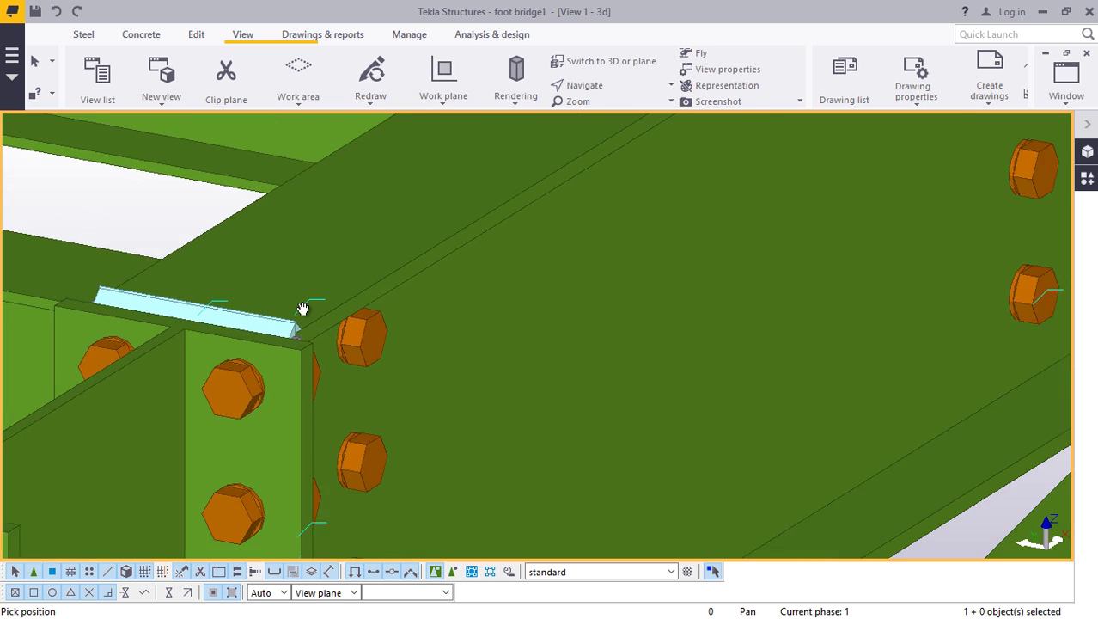
scroll(309, 326, "up", 3)
scroll(315, 337, "down", 3)
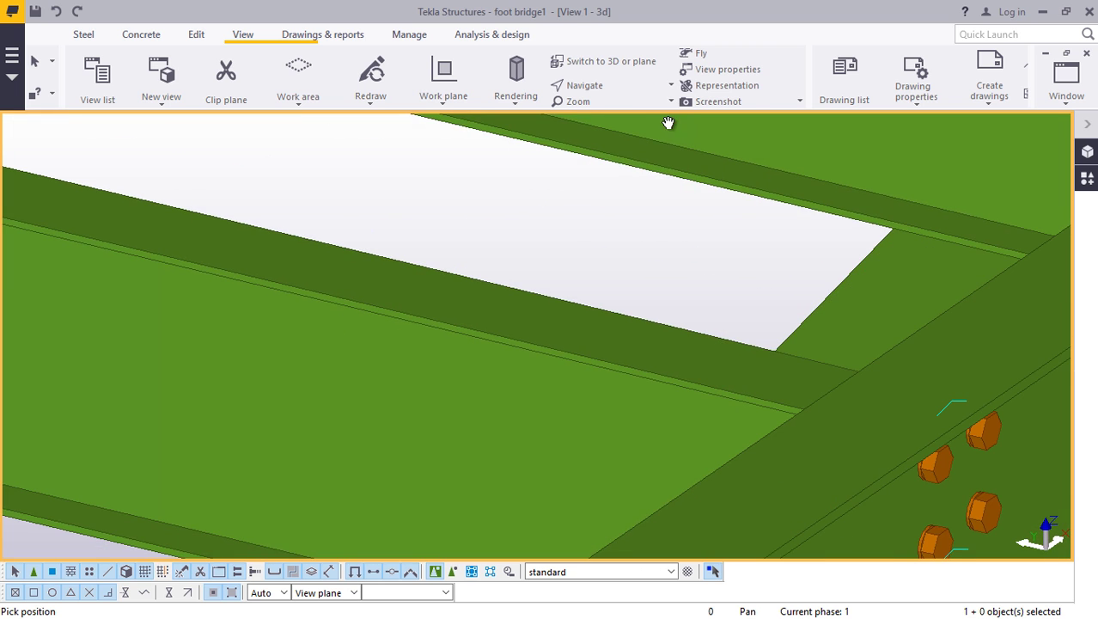
scroll(531, 297, "down", 8)
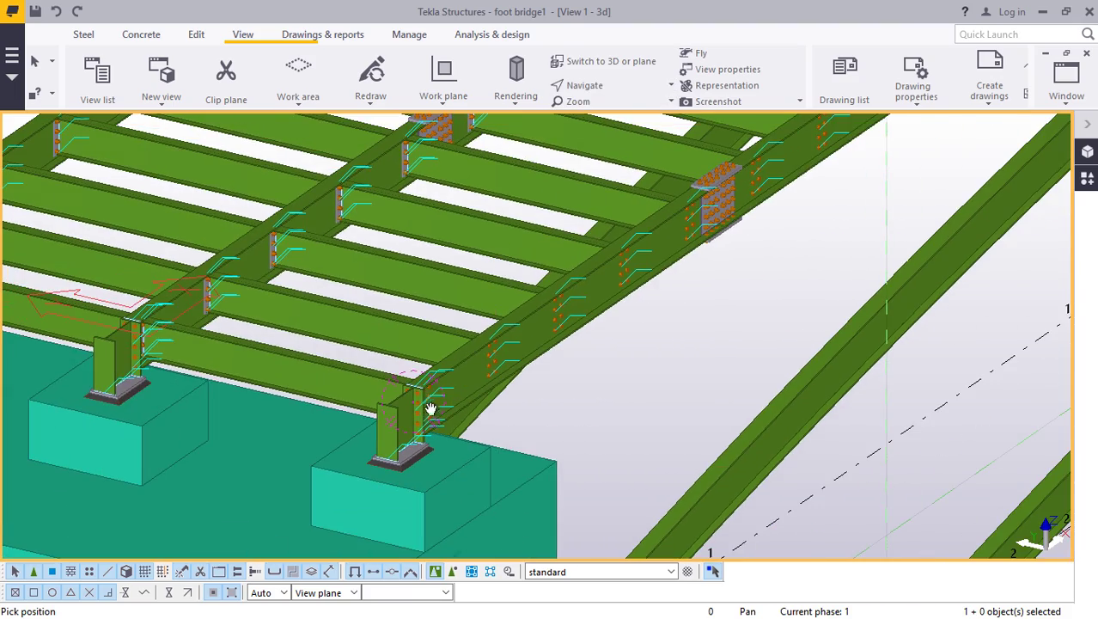
- Inspect the outer main beam's end-plate weld and bolts above the pedestal from the beam's outer side
middle_click_drag(430, 409, 277, 406, "ctrl")
middle_click_drag(222, 412, 427, 371, "ctrl")
scroll(429, 392, "up", 10)
right_click(427, 371)
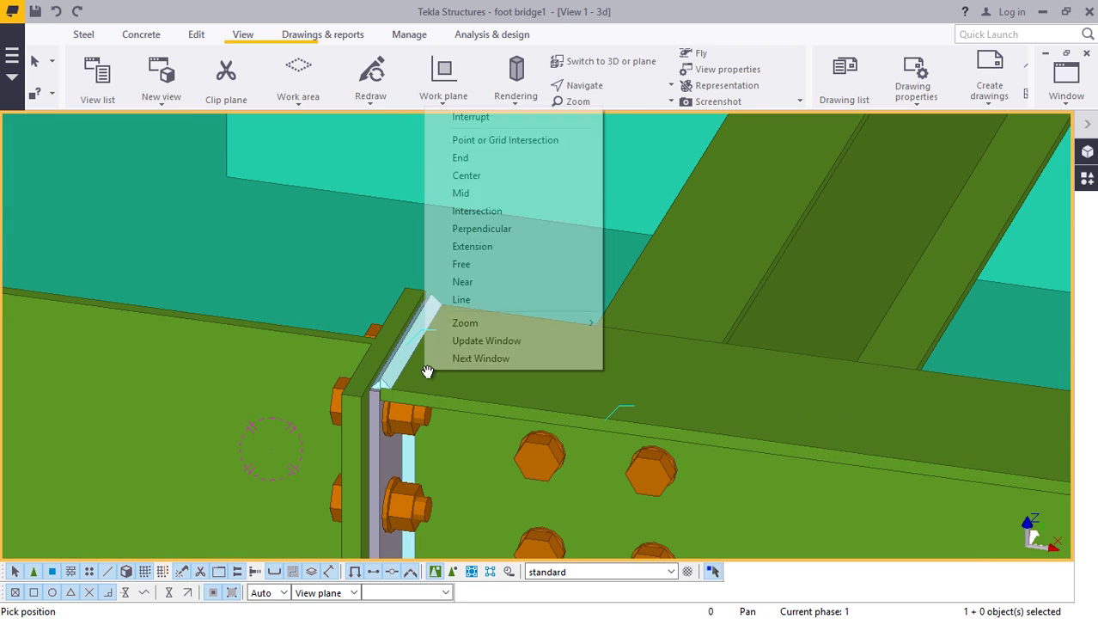
left_click(477, 137)
middle_click_drag(478, 129, 427, 370, "ctrl")
scroll(408, 372, "up", 3)
scroll(421, 365, "up", 2)
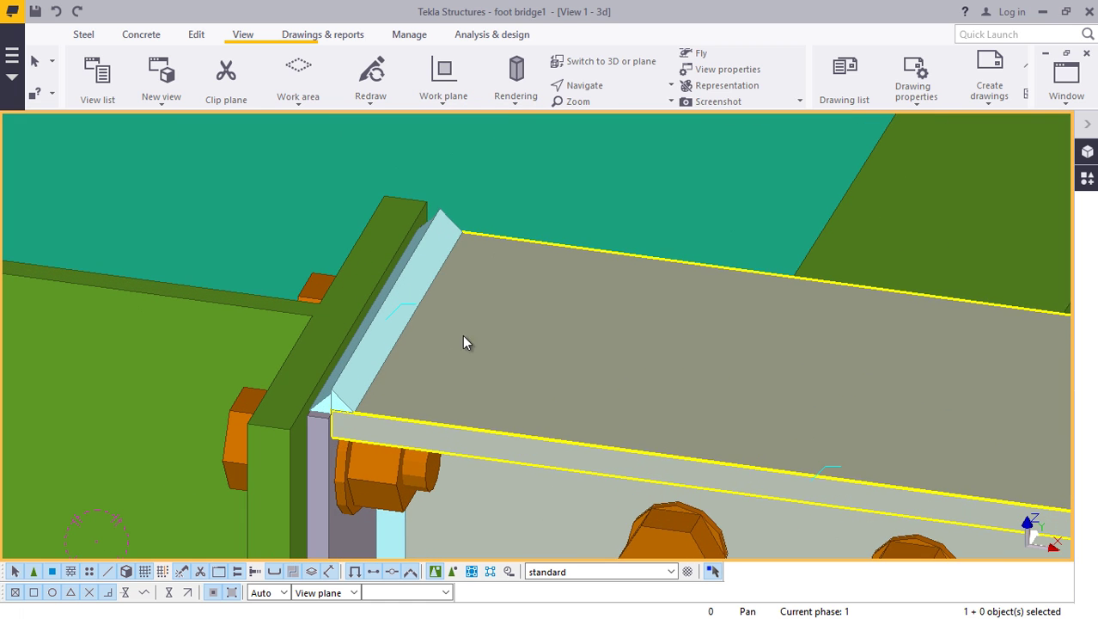
- Add one divided-line point midway along the end-plate weld's edge across the outer main beam's top flange
left_click(197, 34)
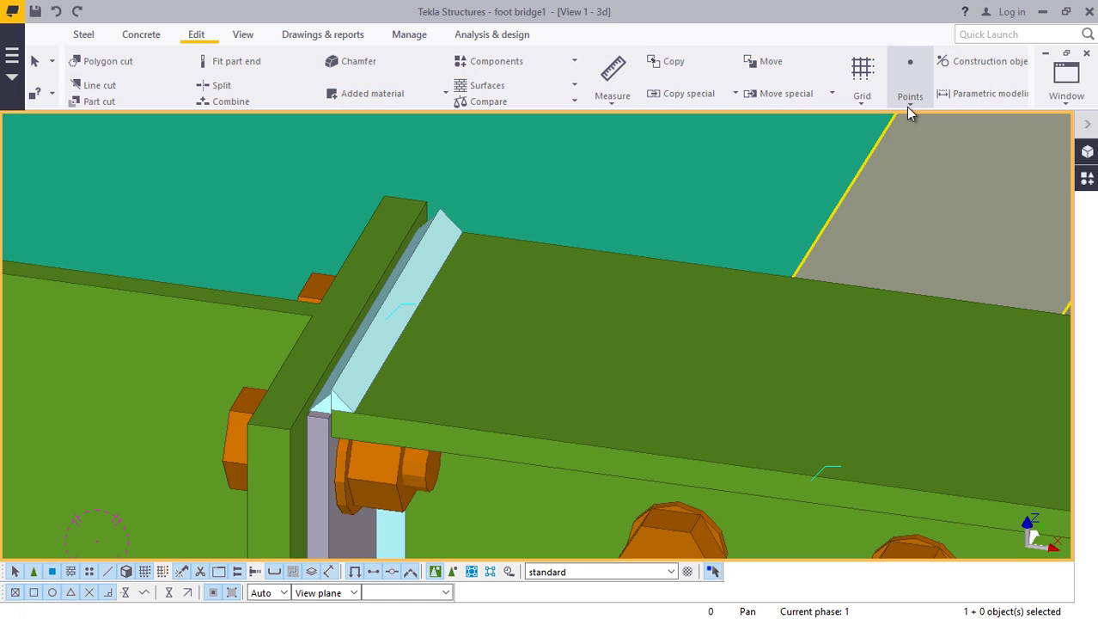
left_click(907, 104)
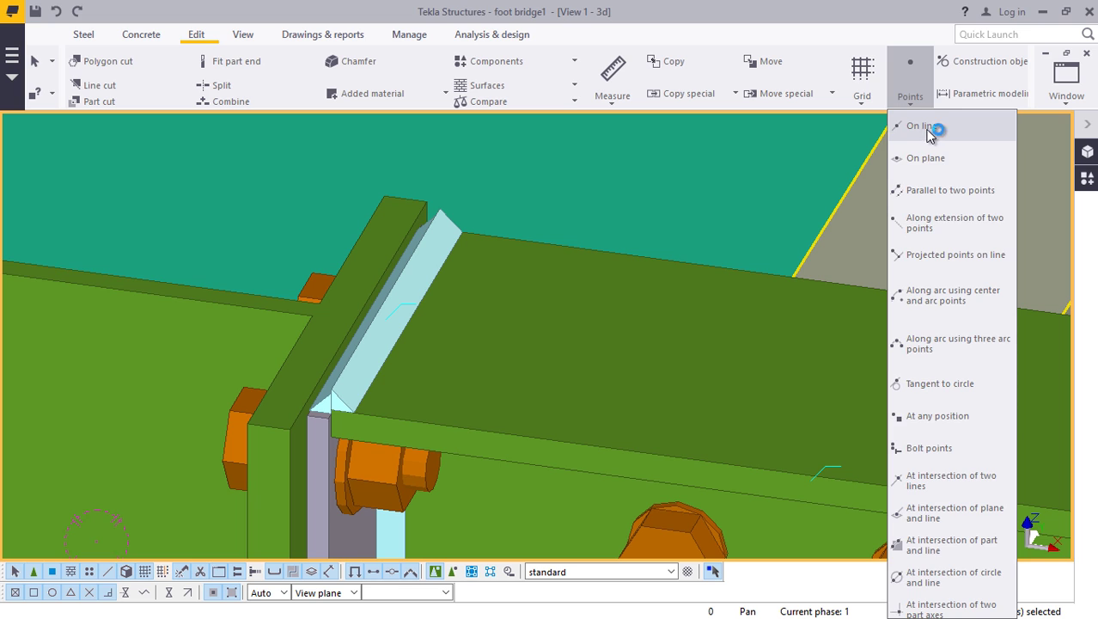
left_click(923, 127)
scroll(357, 404, "up", 1)
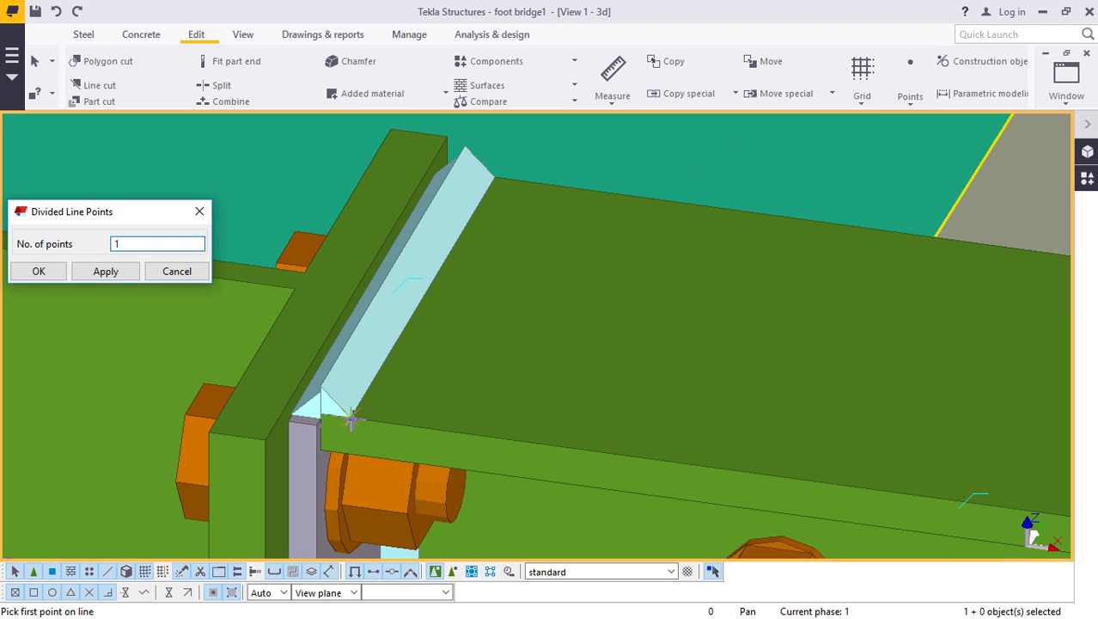
left_click(348, 418)
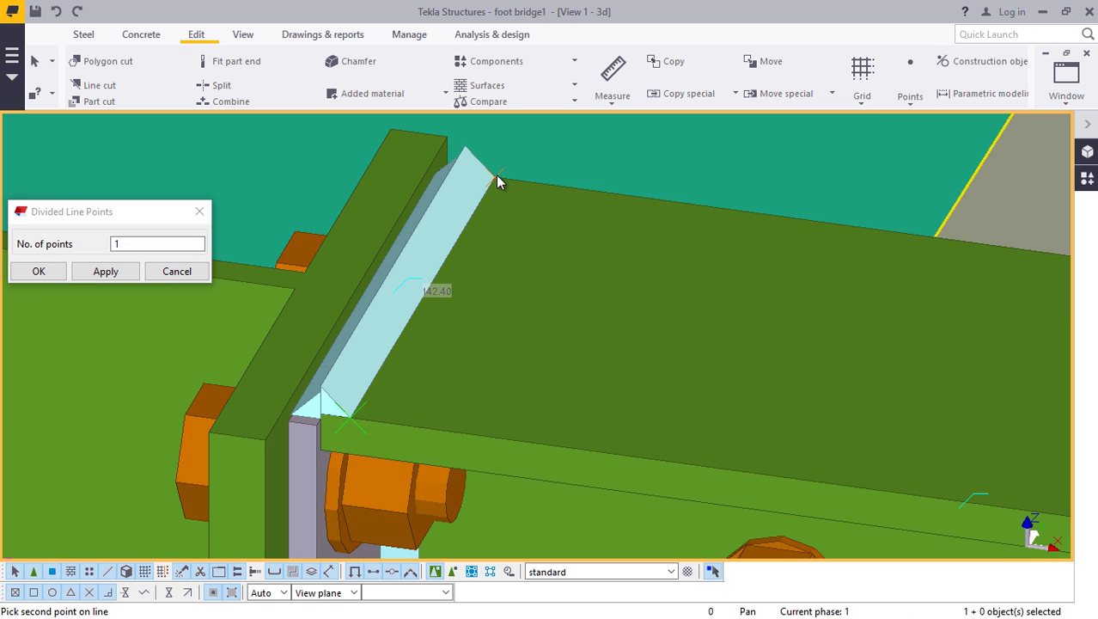
left_click(497, 181)
right_click(489, 192)
left_click(520, 208)
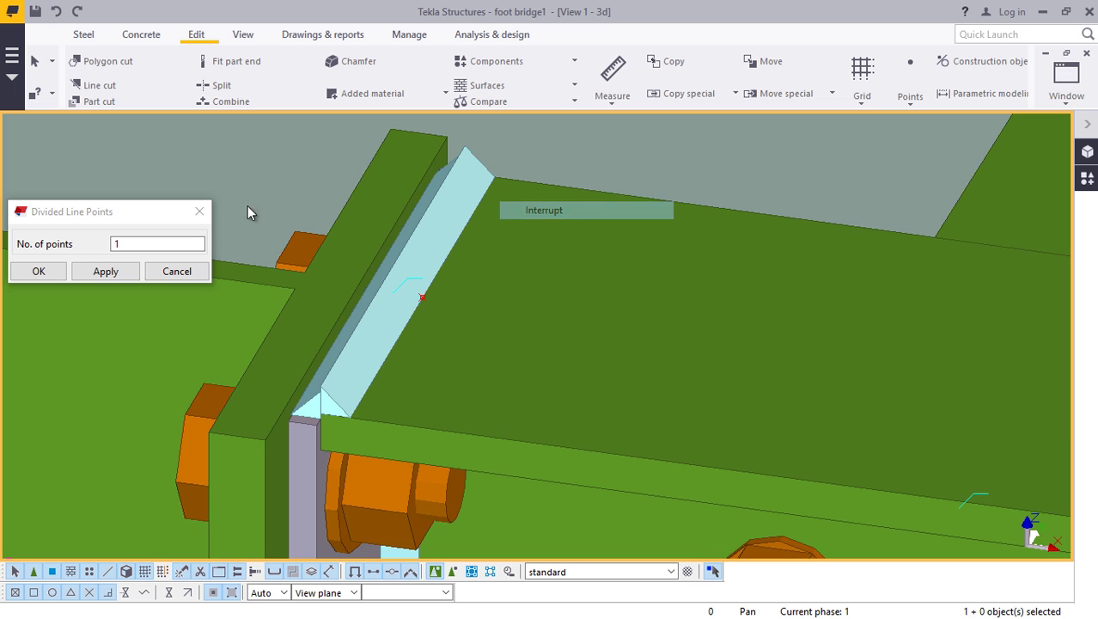
left_click(200, 212)
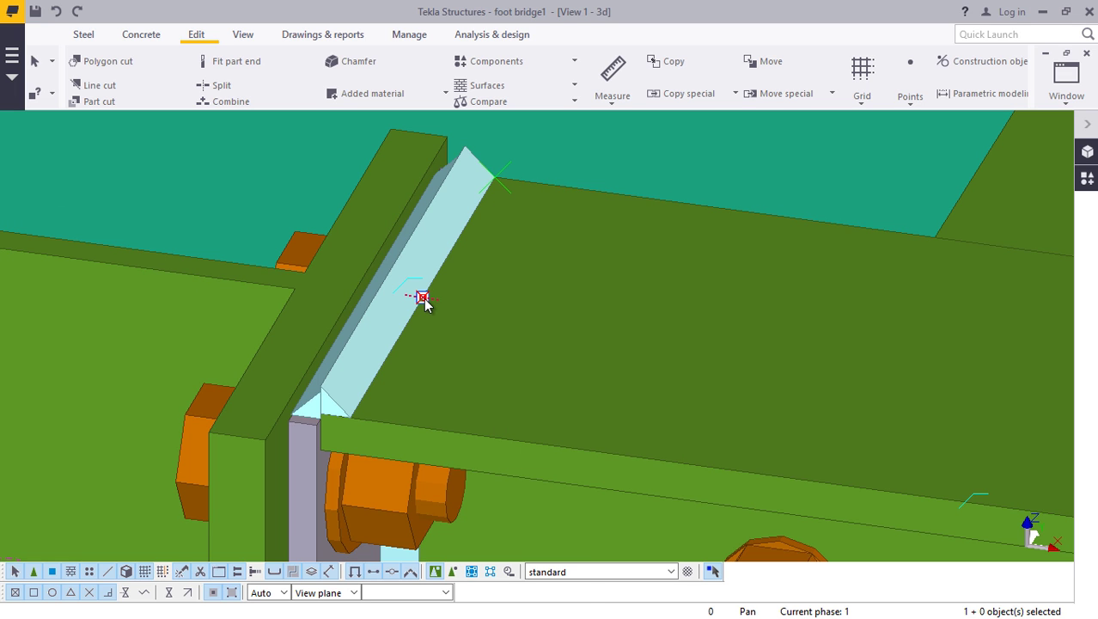
- Move the point 100 mm along the outer main beam's top flange, away from the end plate
right_click(426, 299)
left_click(481, 410)
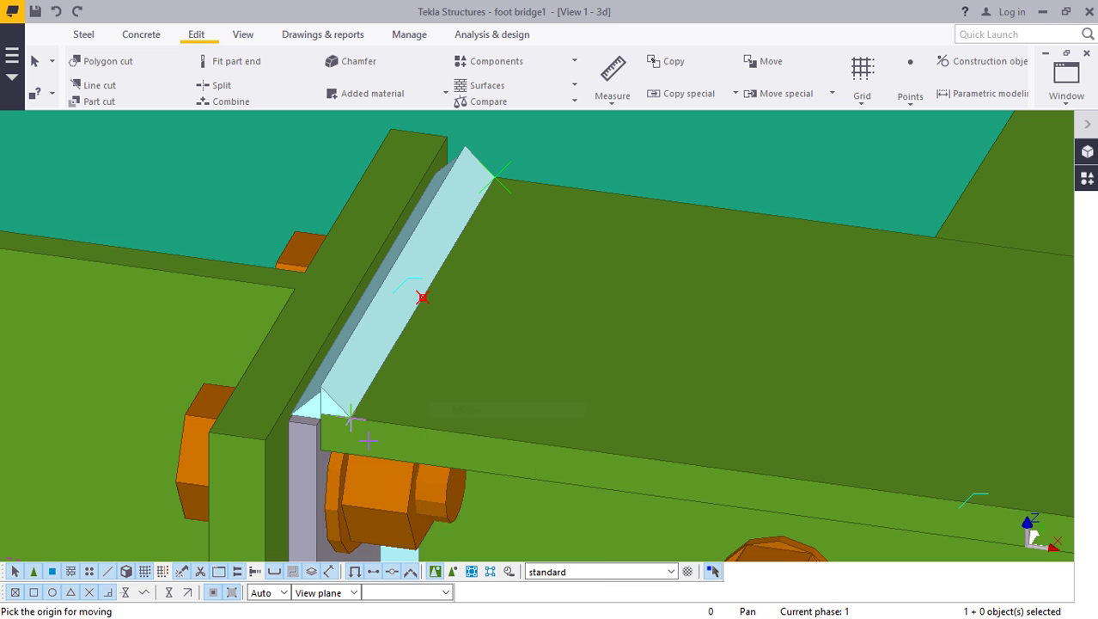
scroll(342, 408, "up", 3)
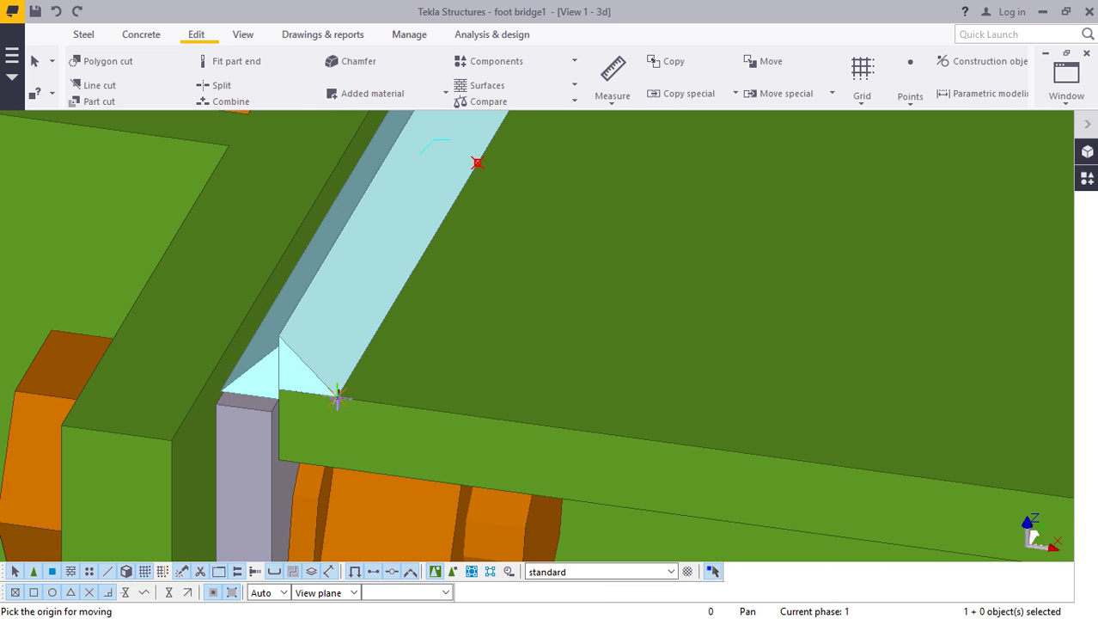
left_click(337, 400)
scroll(280, 360, "down", 5)
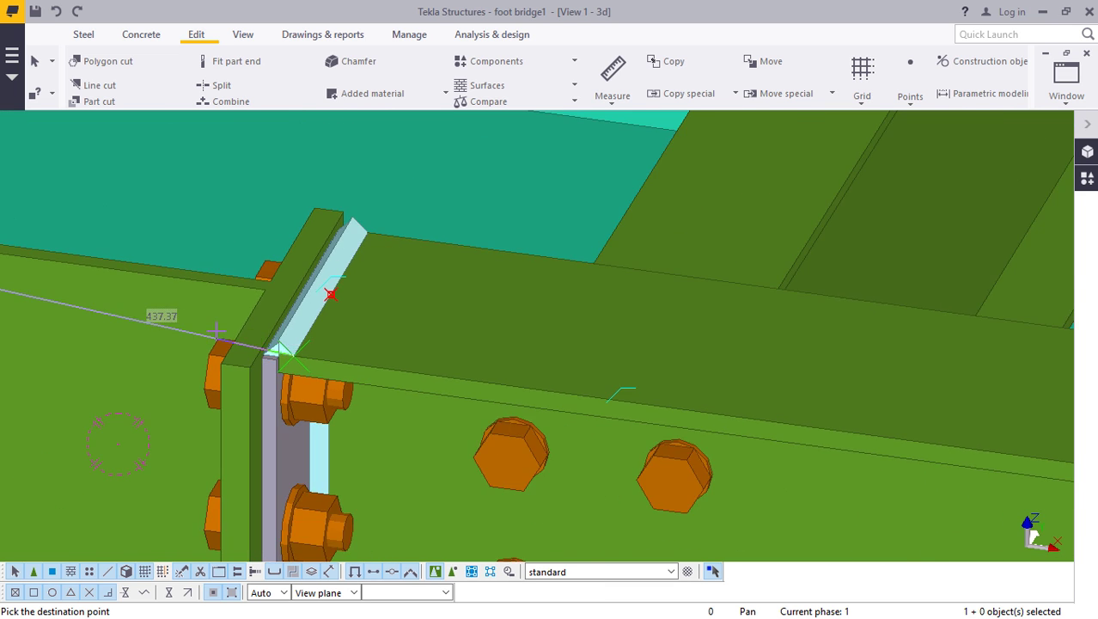
scroll(215, 324, "down", 5)
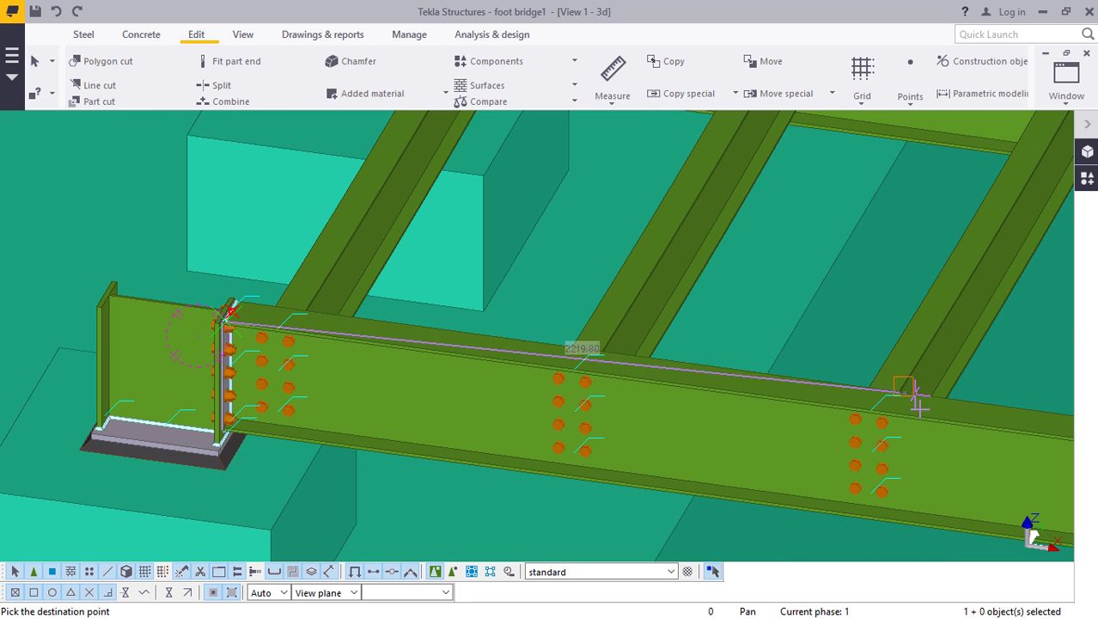
scroll(902, 417, "up", 5)
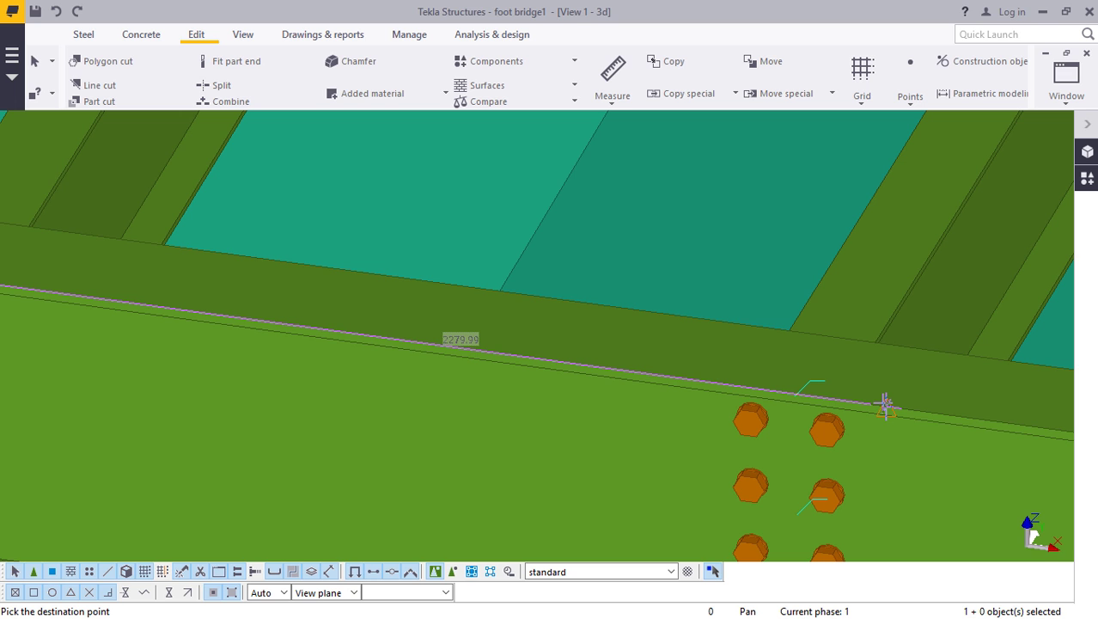
type("100")
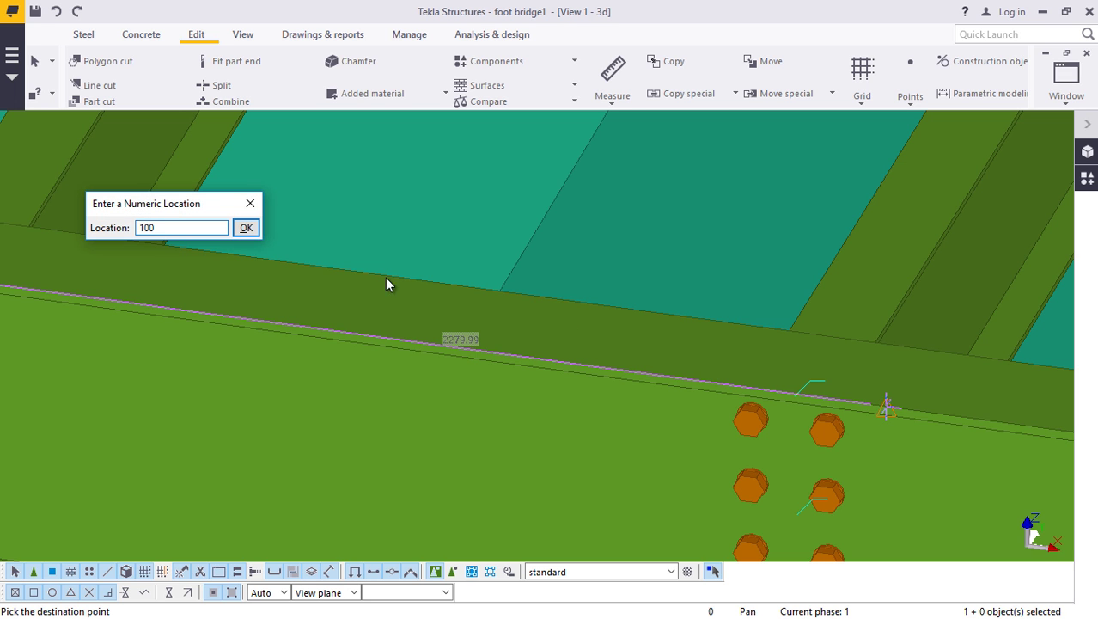
left_click(246, 228)
right_click(248, 231)
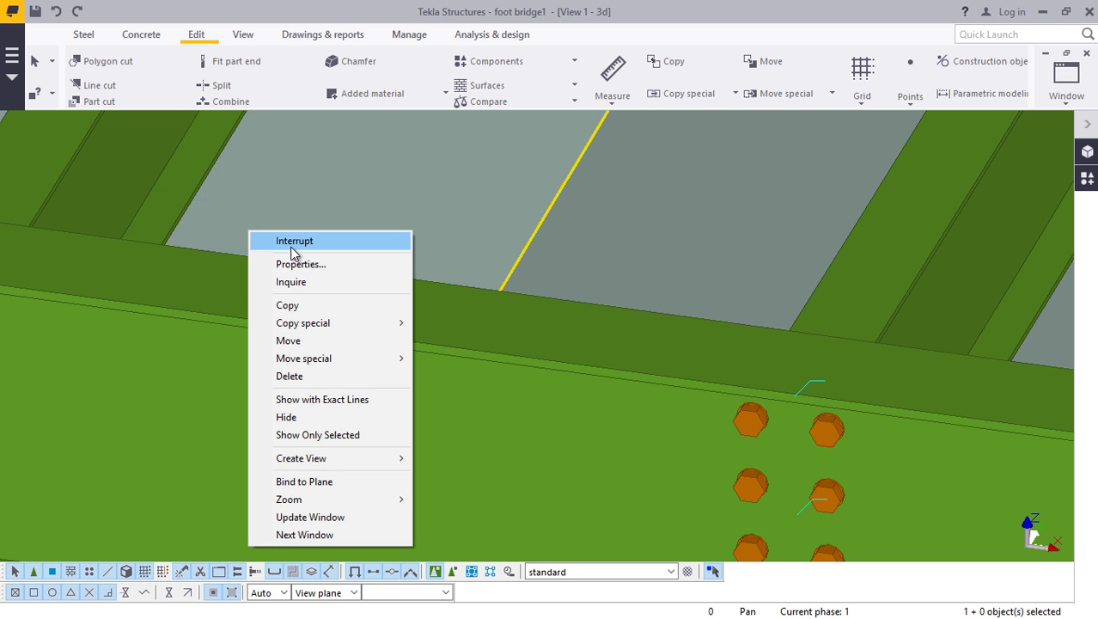
left_click(292, 239)
- Model a vertical steel beam 2000 mm long, starting from the lower corner of the outer main beam's top flange at the end plate
scroll(445, 360, "down", 8)
scroll(372, 358, "up", 7)
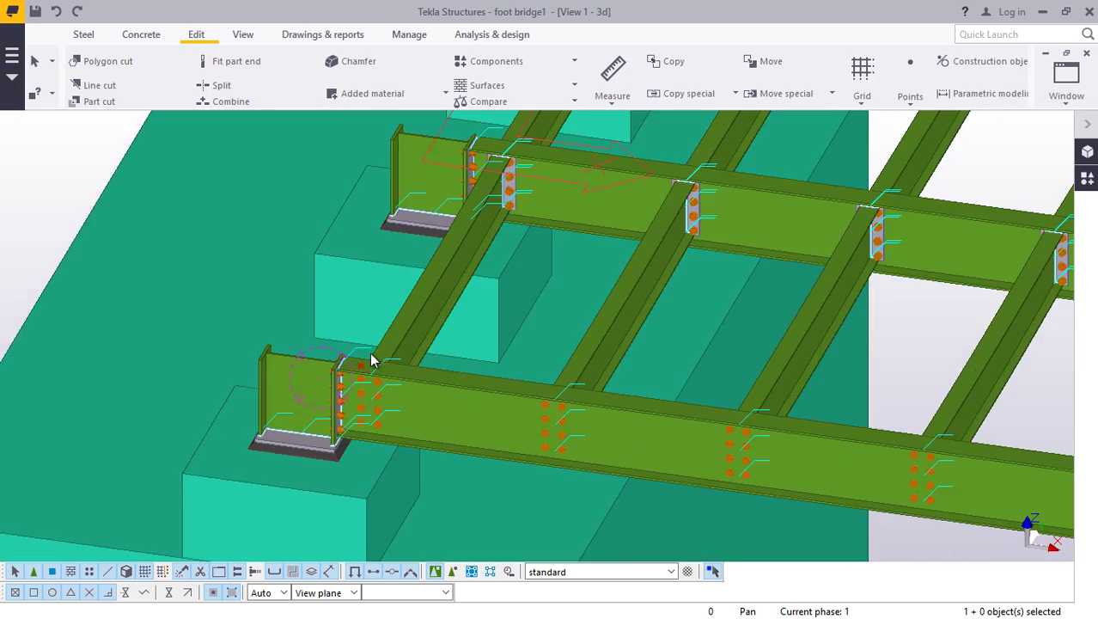
scroll(339, 384, "up", 10)
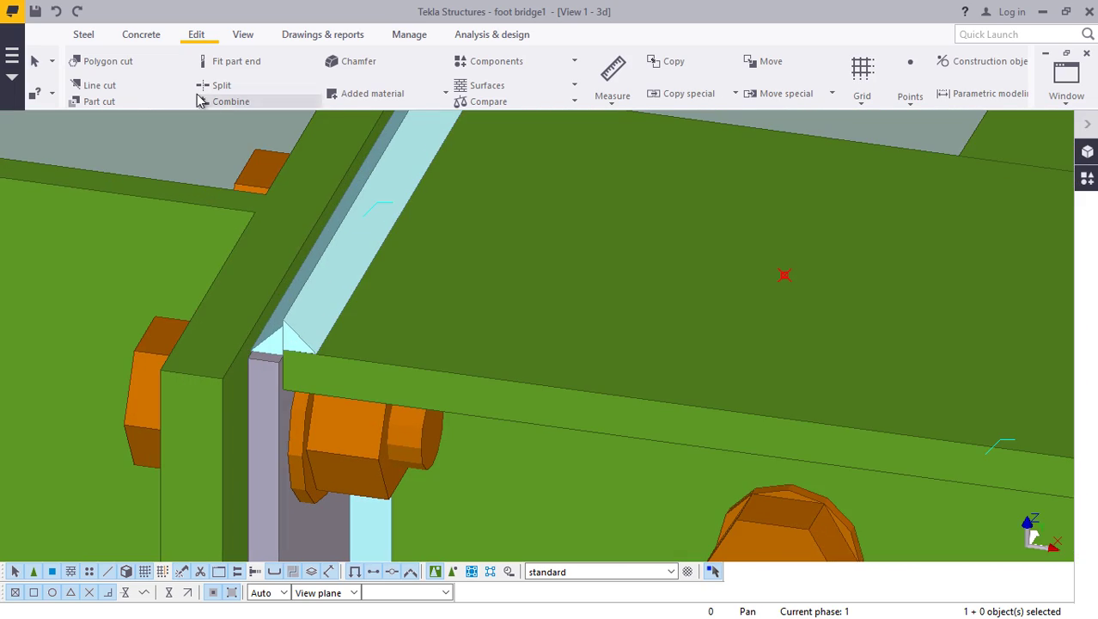
left_click(82, 33)
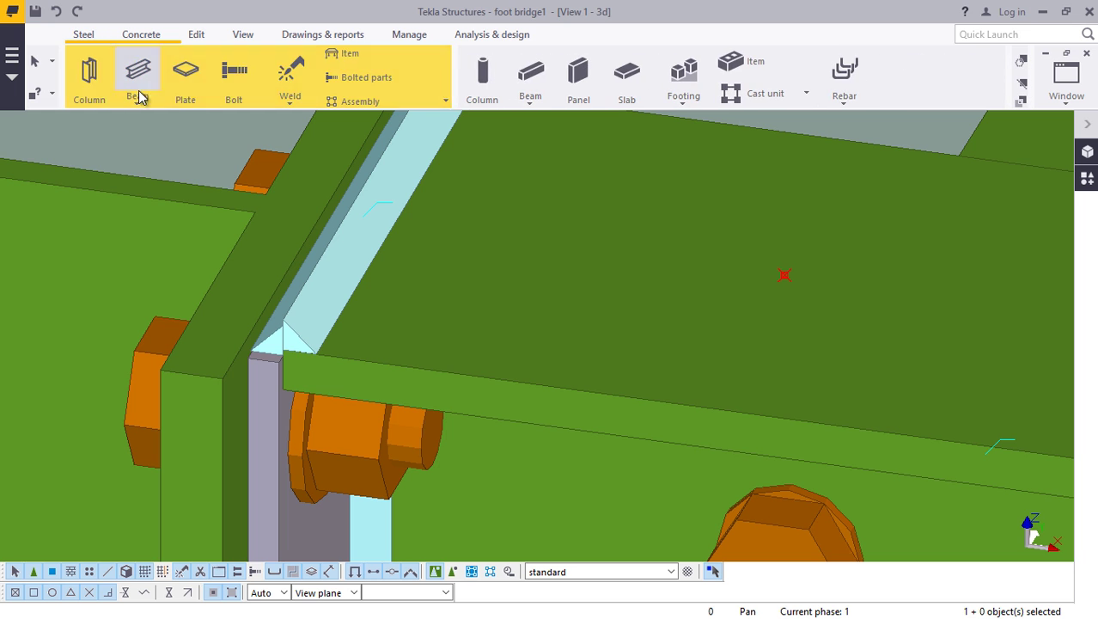
left_click(139, 101)
left_click(155, 124)
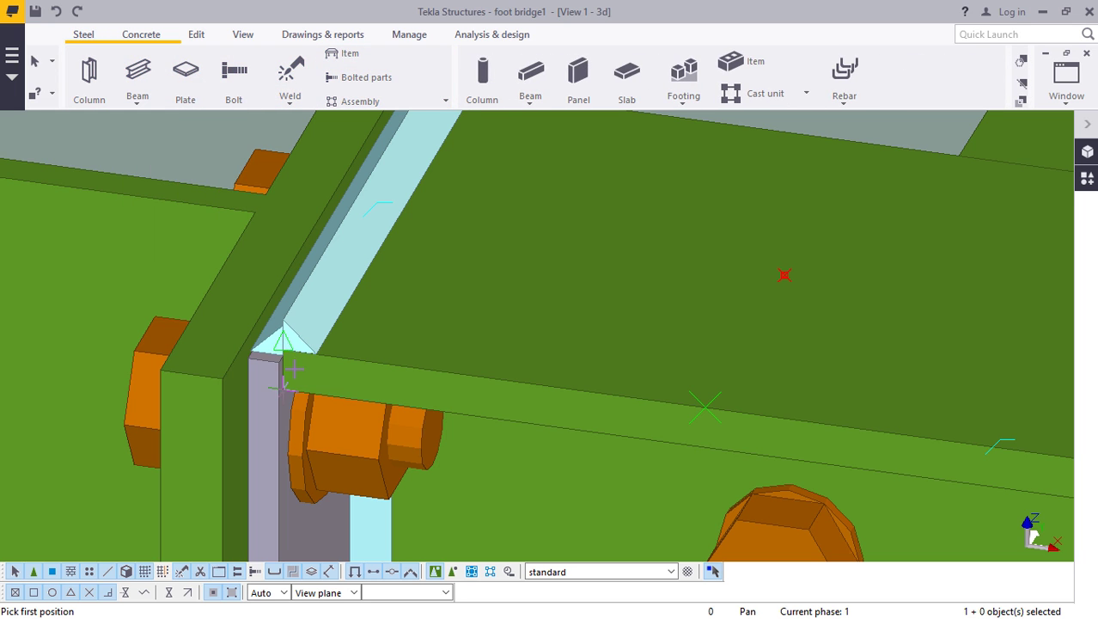
scroll(294, 369, "up", 5)
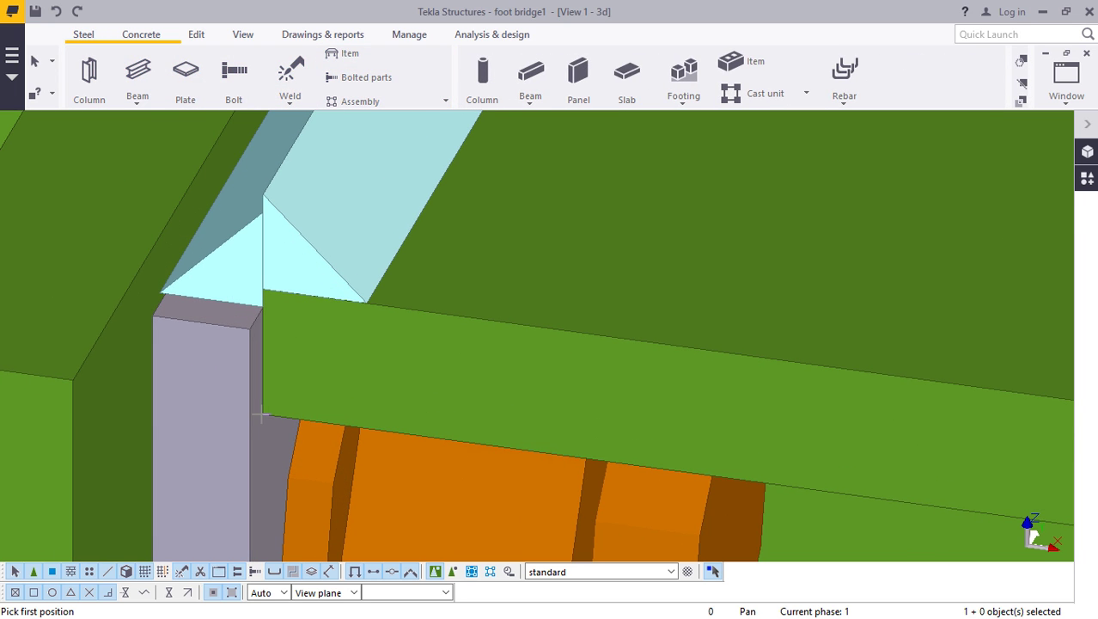
left_click(263, 416)
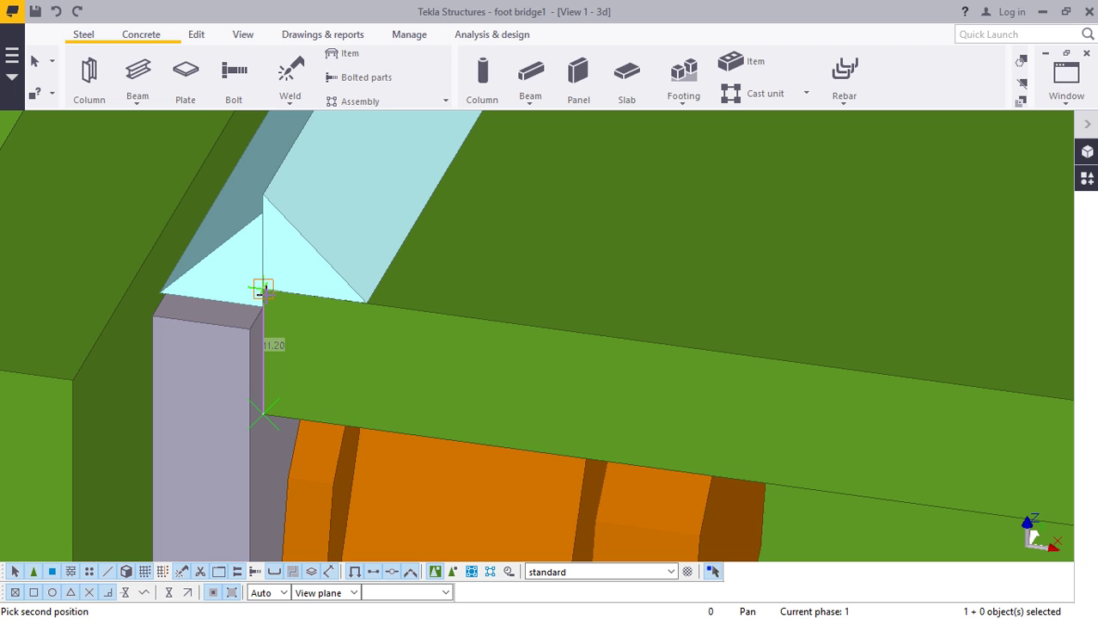
type("2000")
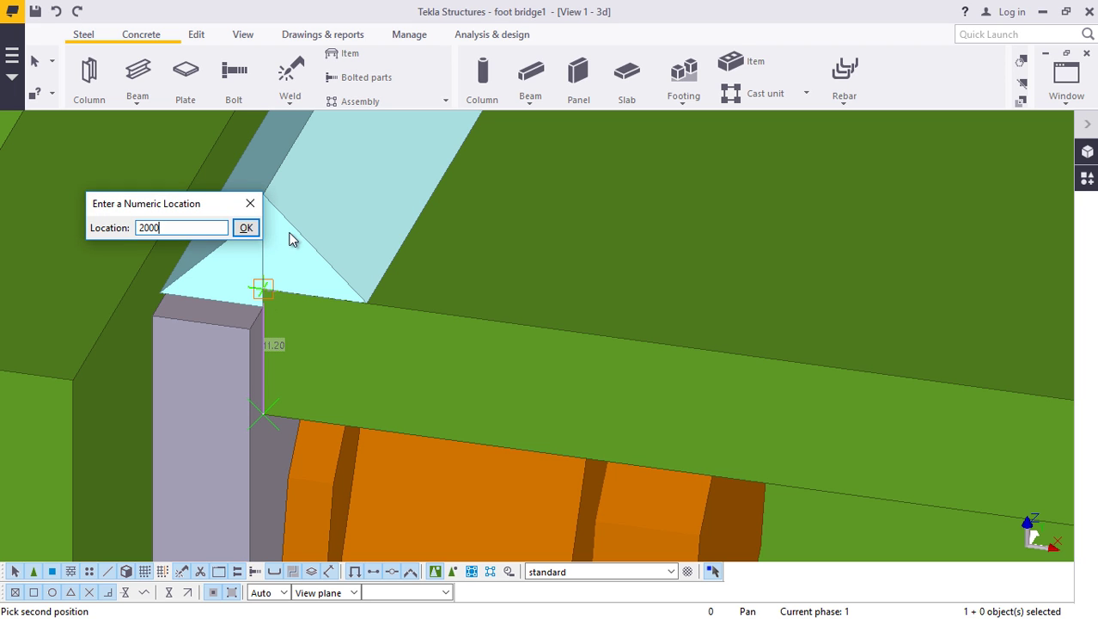
left_click(246, 227)
right_click(373, 229)
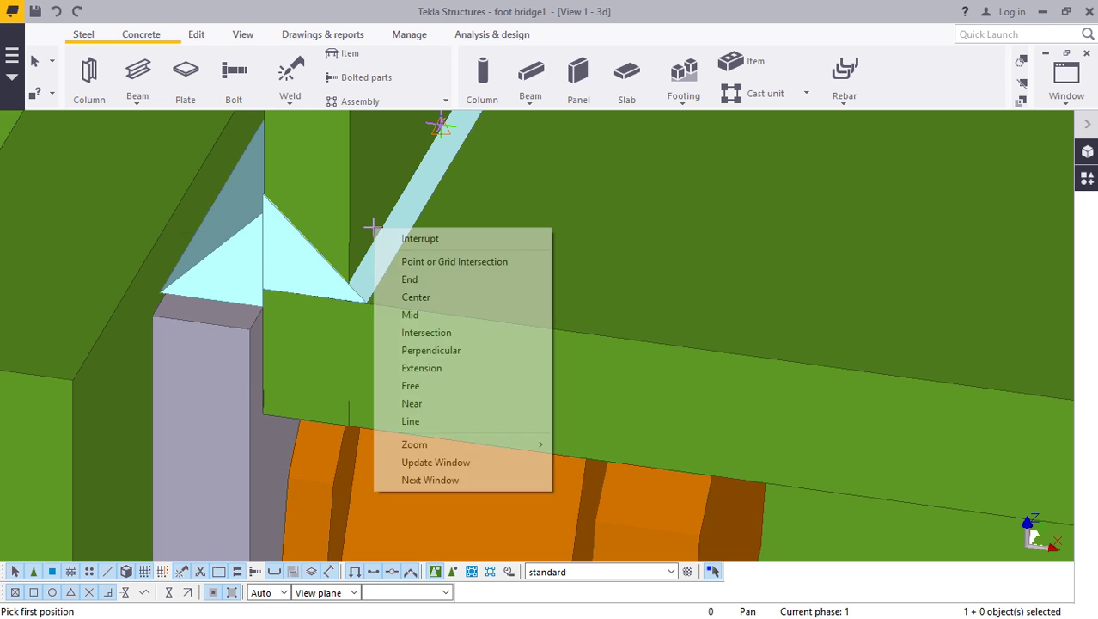
left_click(419, 239)
- Open the vertical post's profile selection and look through the UK, European, cold-rolled and other section families for a suitable profile
scroll(287, 368, "up", 10)
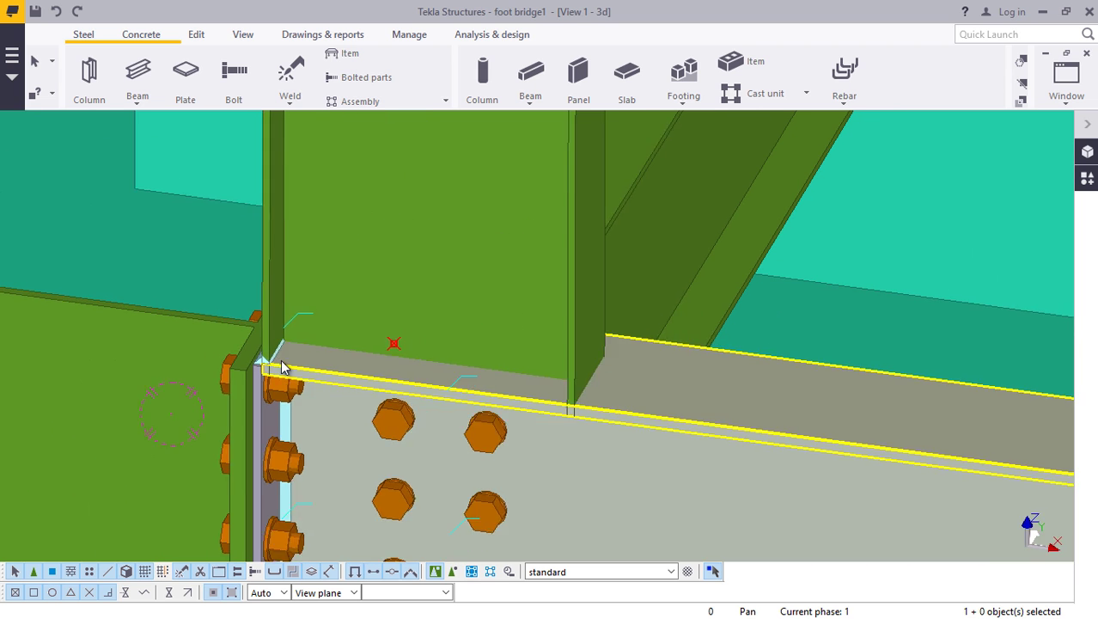
scroll(284, 367, "down", 2)
double_click(417, 192)
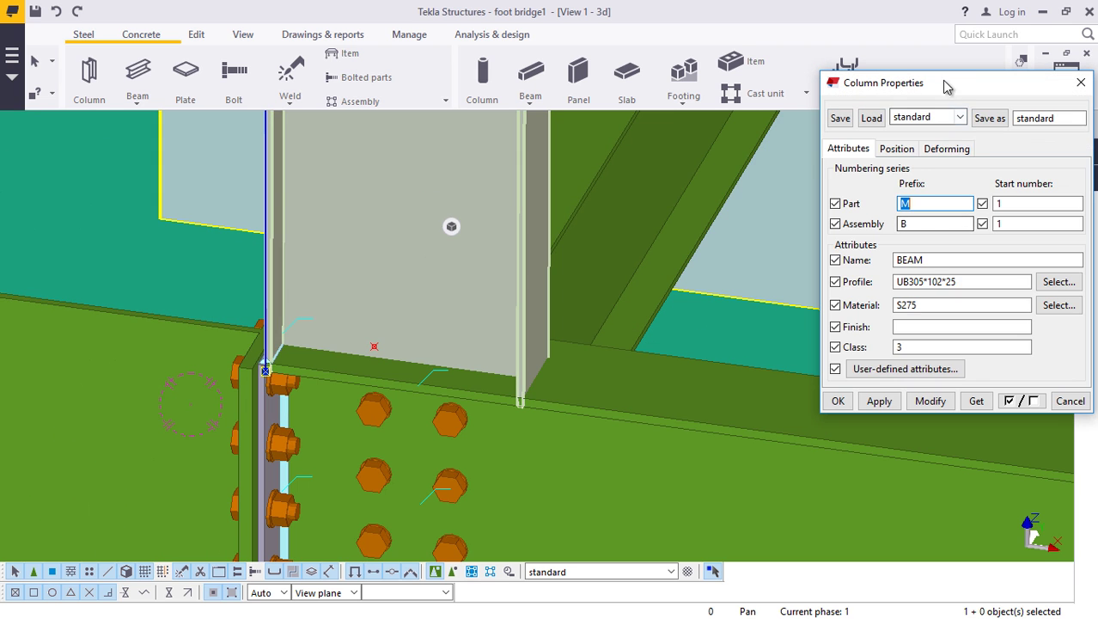
left_click_drag(947, 86, 725, 105)
left_click(835, 301)
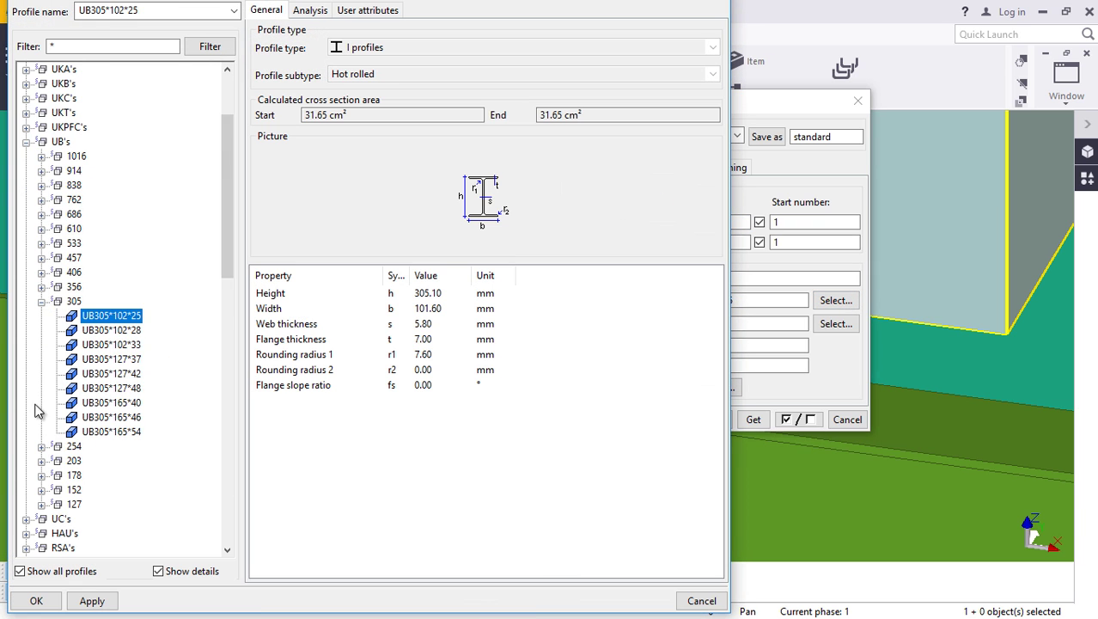
scroll(118, 372, "down", 11)
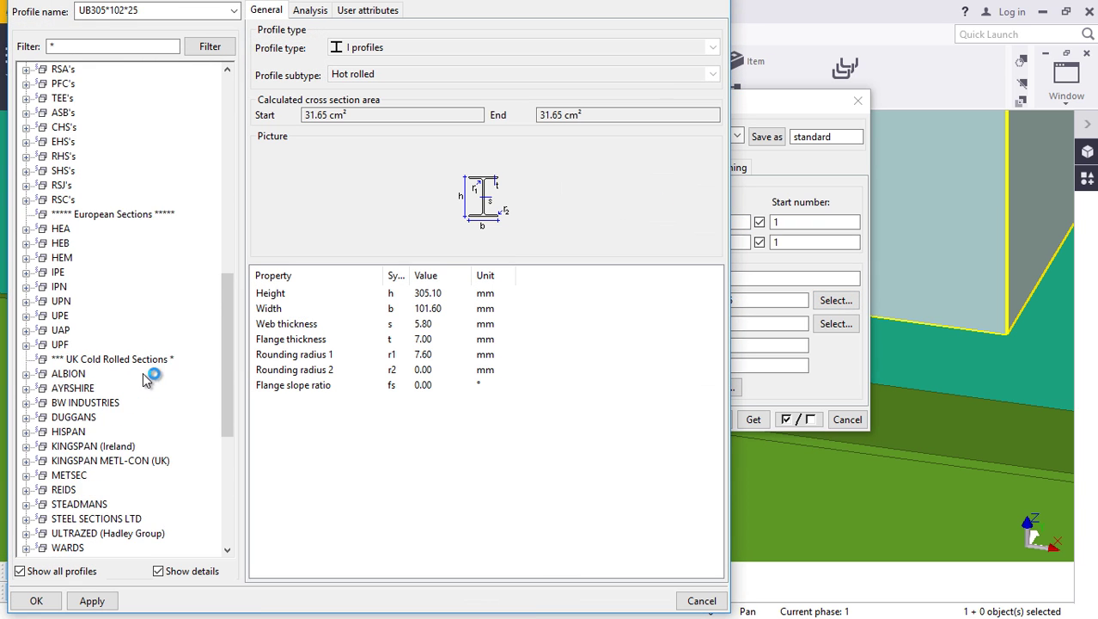
scroll(147, 378, "down", 2)
scroll(155, 370, "down", 5)
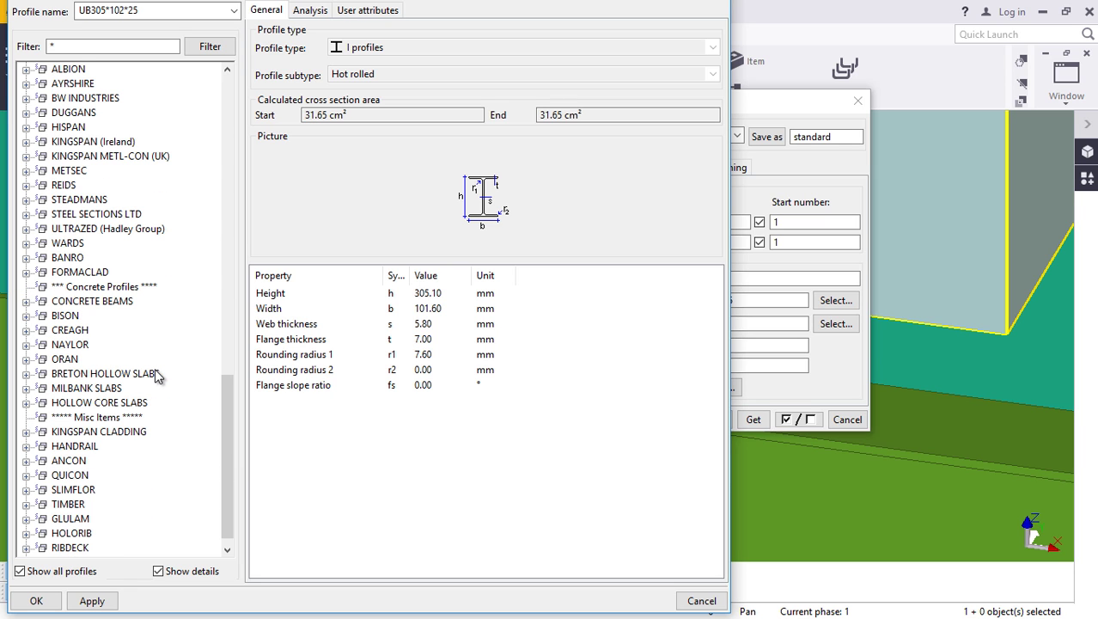
scroll(133, 465, "down", 1)
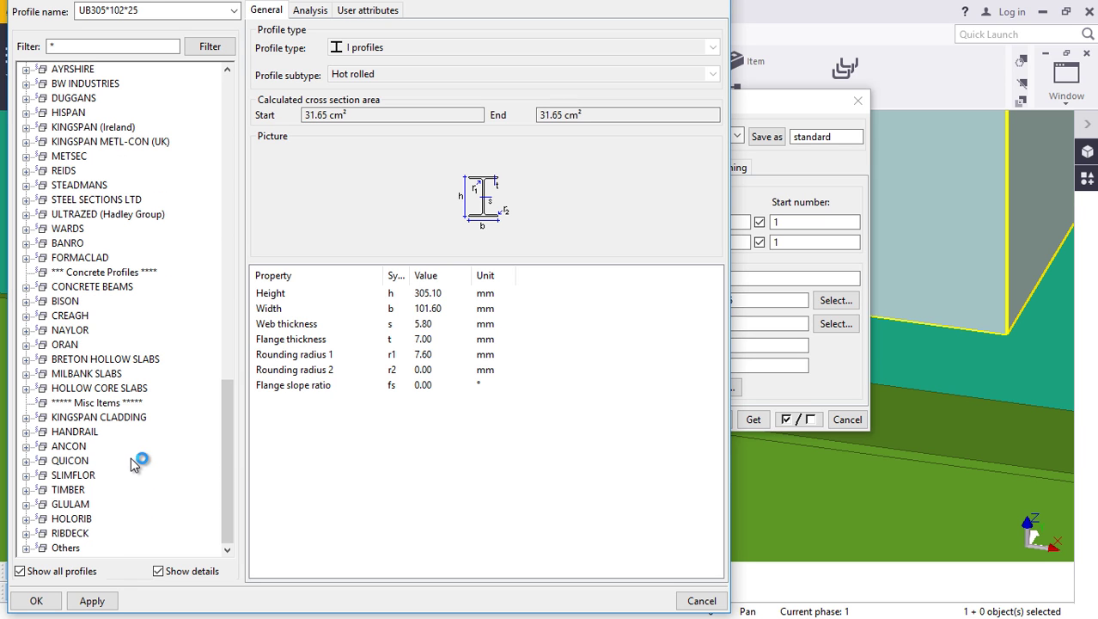
left_click(26, 200)
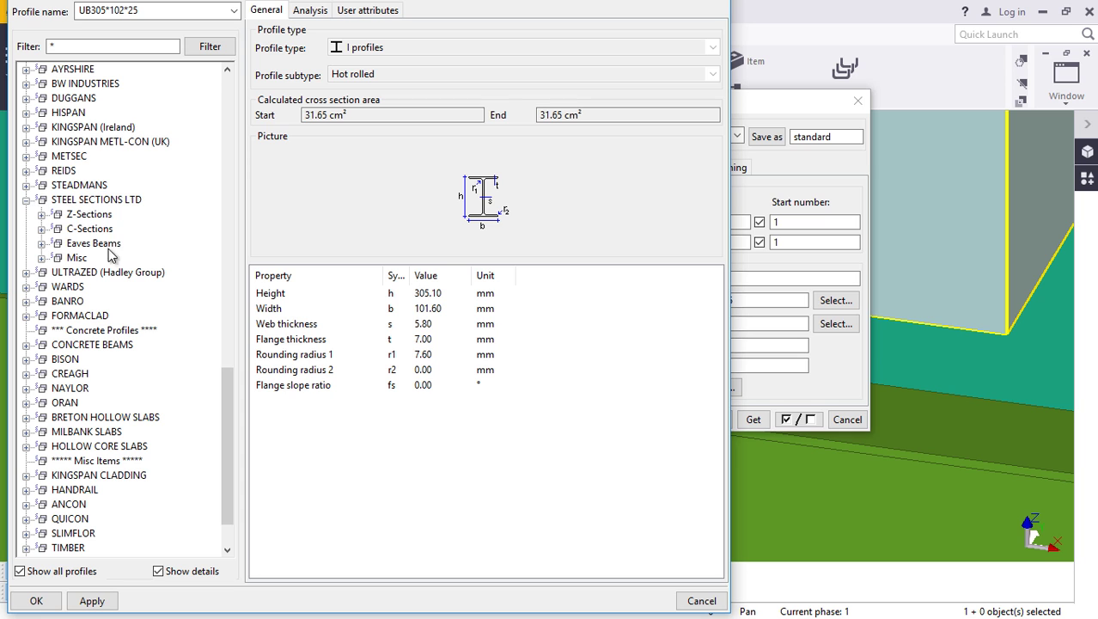
left_click(26, 200)
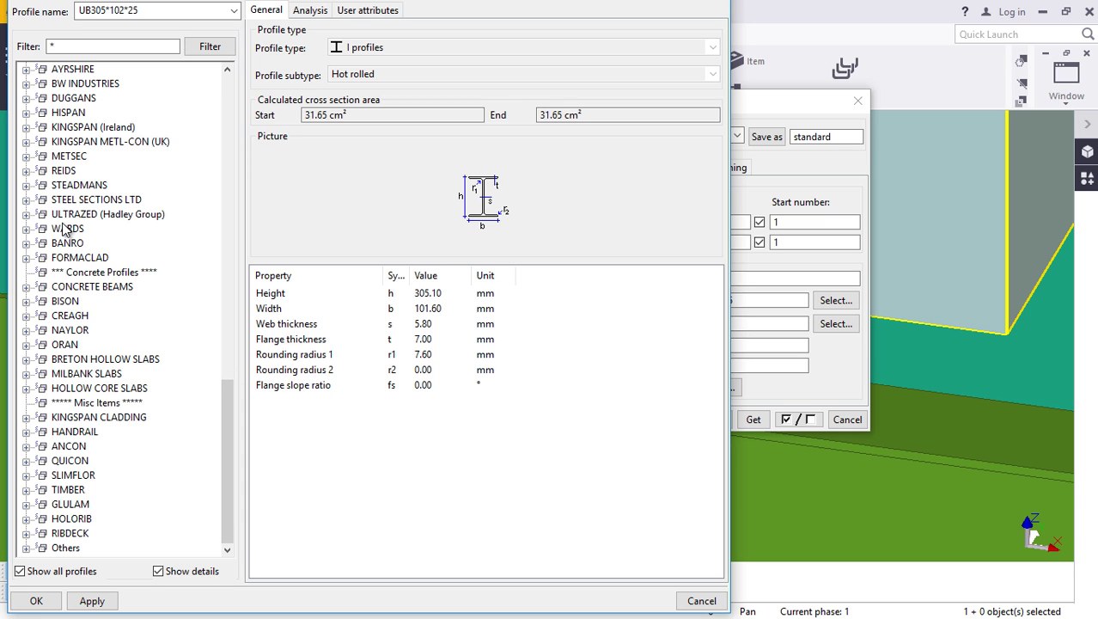
scroll(112, 310, "up", 10)
scroll(101, 262, "up", 1)
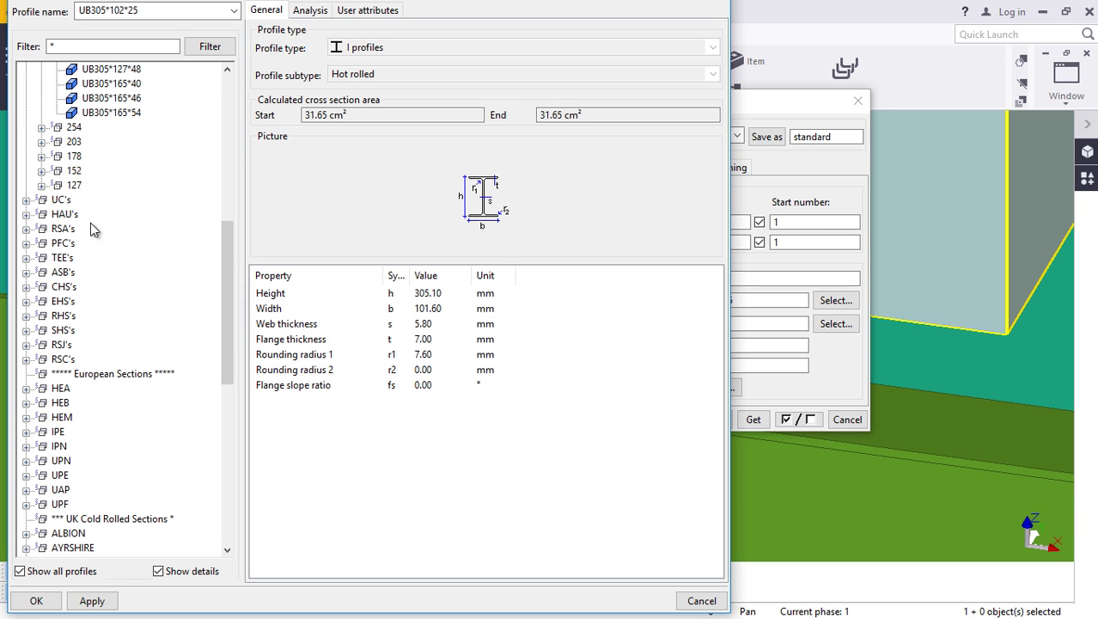
- Change the vertical post's profile to the equal angle RSA200*200*24
left_click(27, 228)
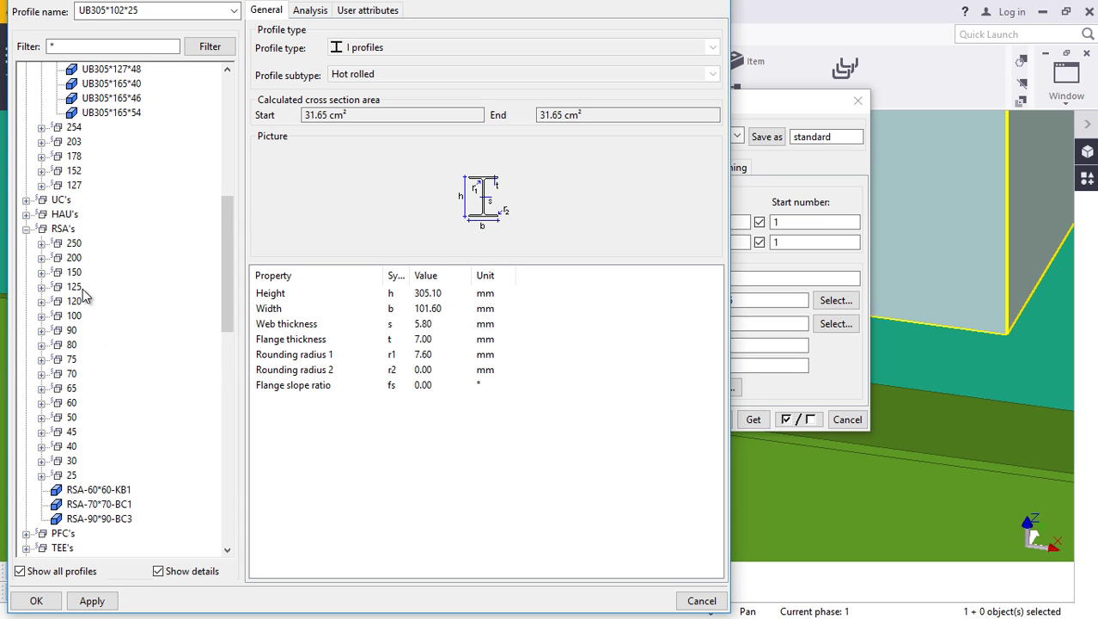
left_click(41, 258)
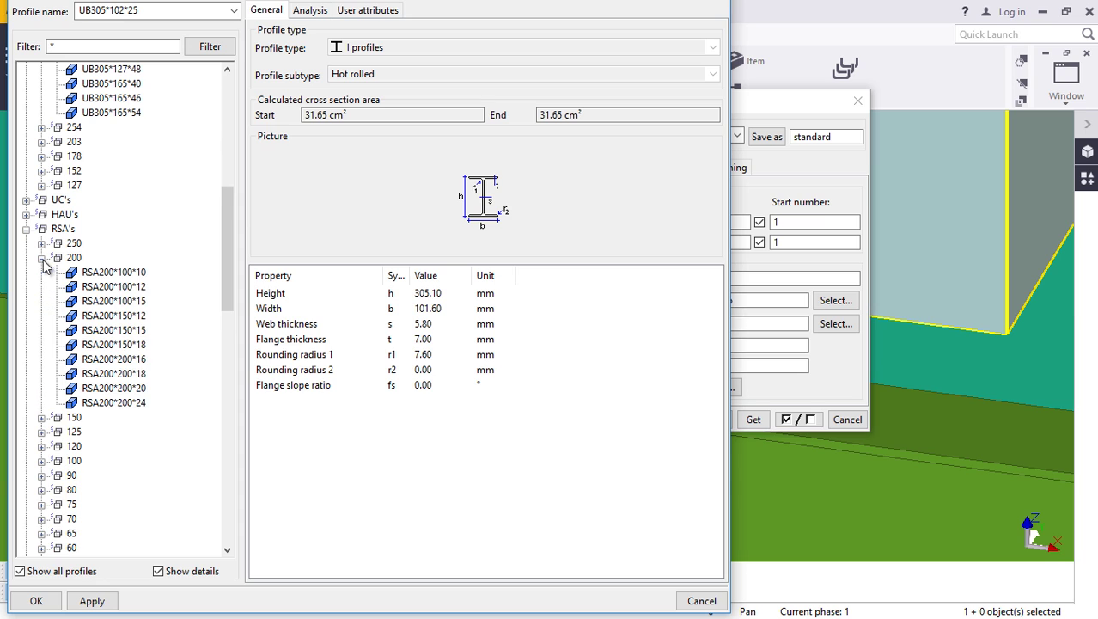
left_click(127, 406)
left_click(91, 600)
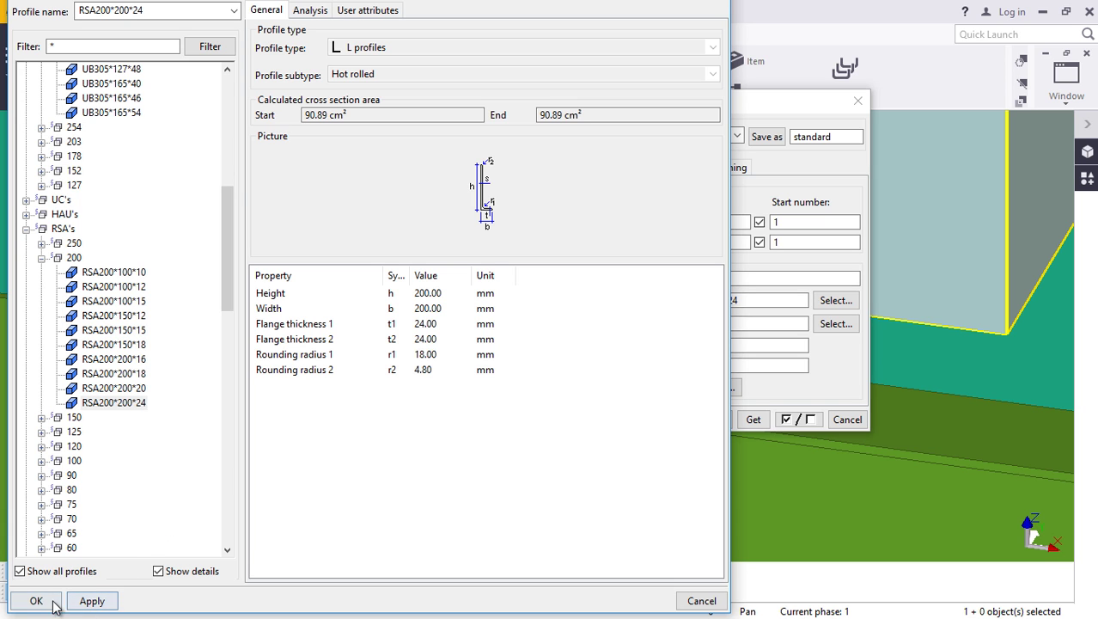
left_click(36, 601)
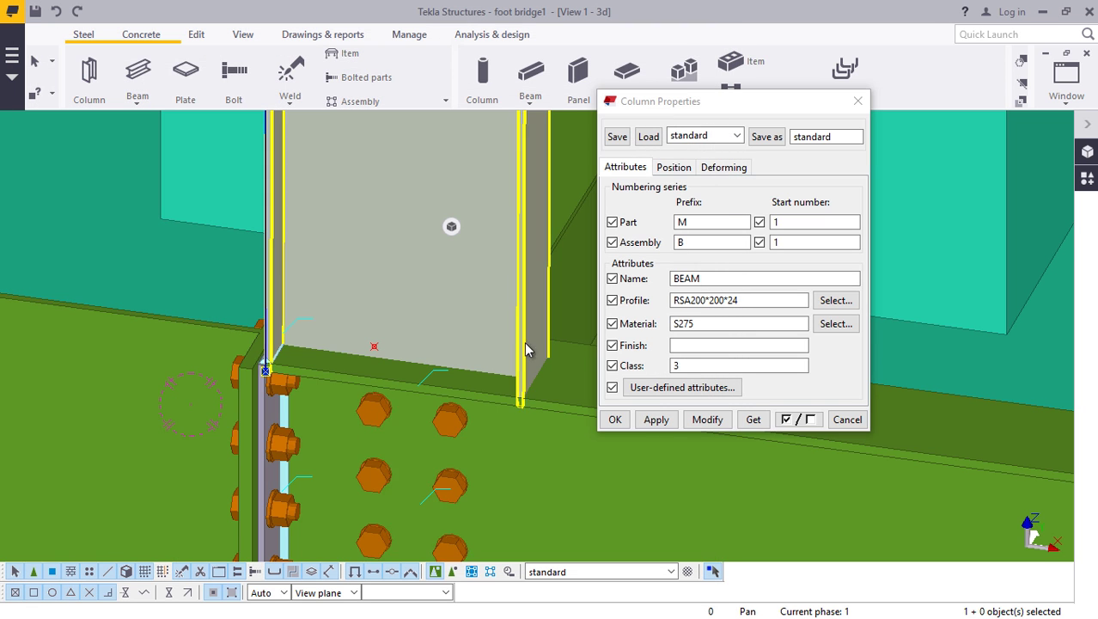
left_click(706, 420)
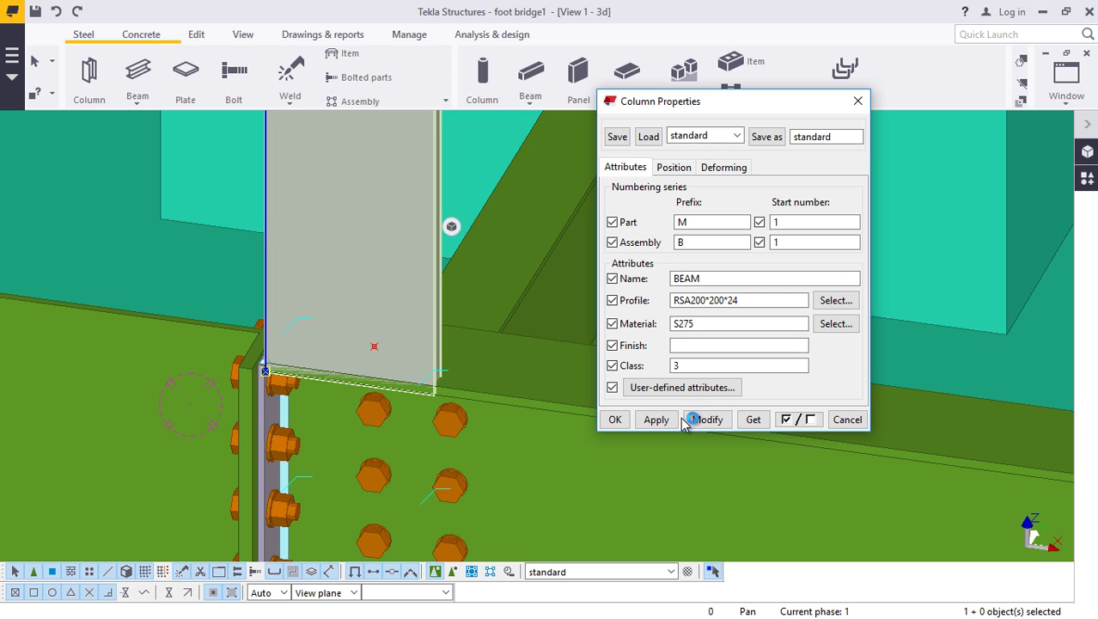
- Replace the vertical post's profile with the cold-formed rectangular hollow section CF-RHS200*150*10.0
left_click(832, 300)
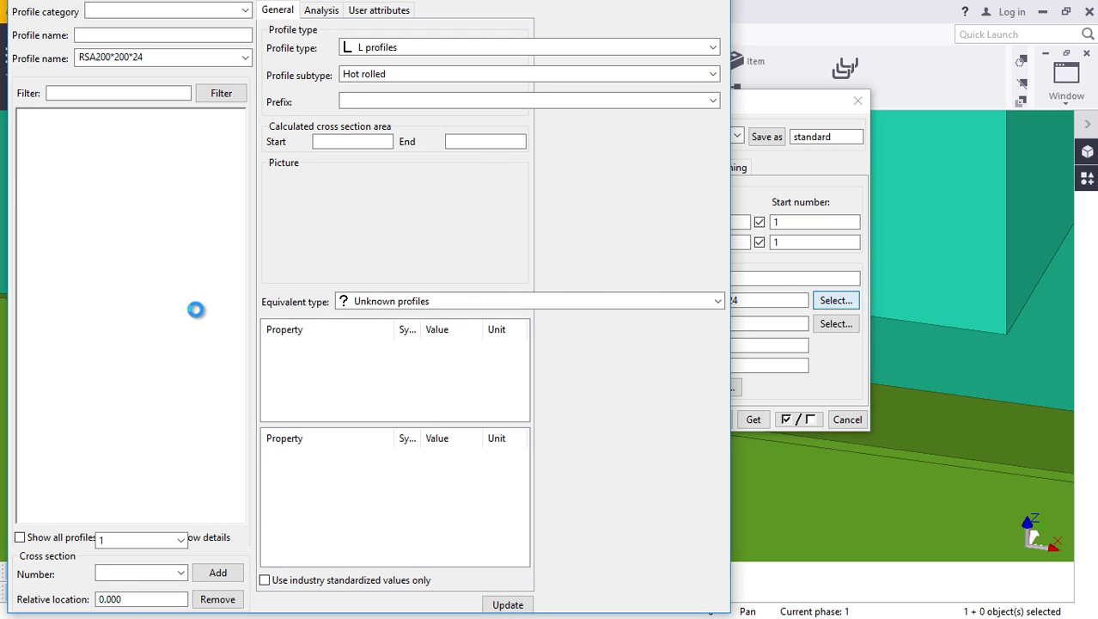
scroll(162, 312, "up", 4)
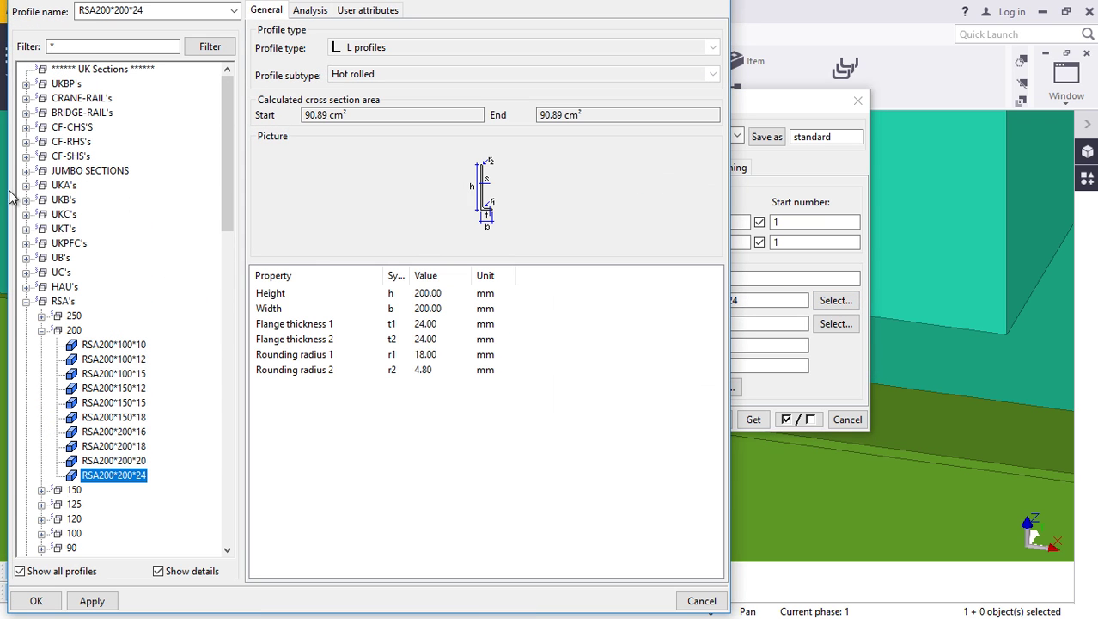
left_click(27, 141)
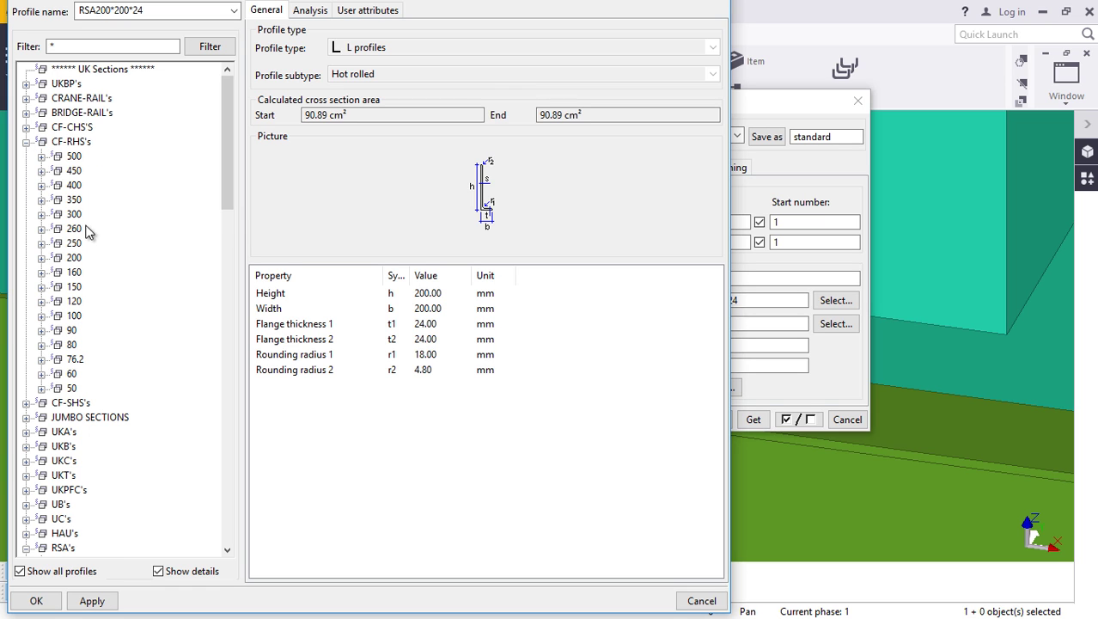
left_click(41, 257)
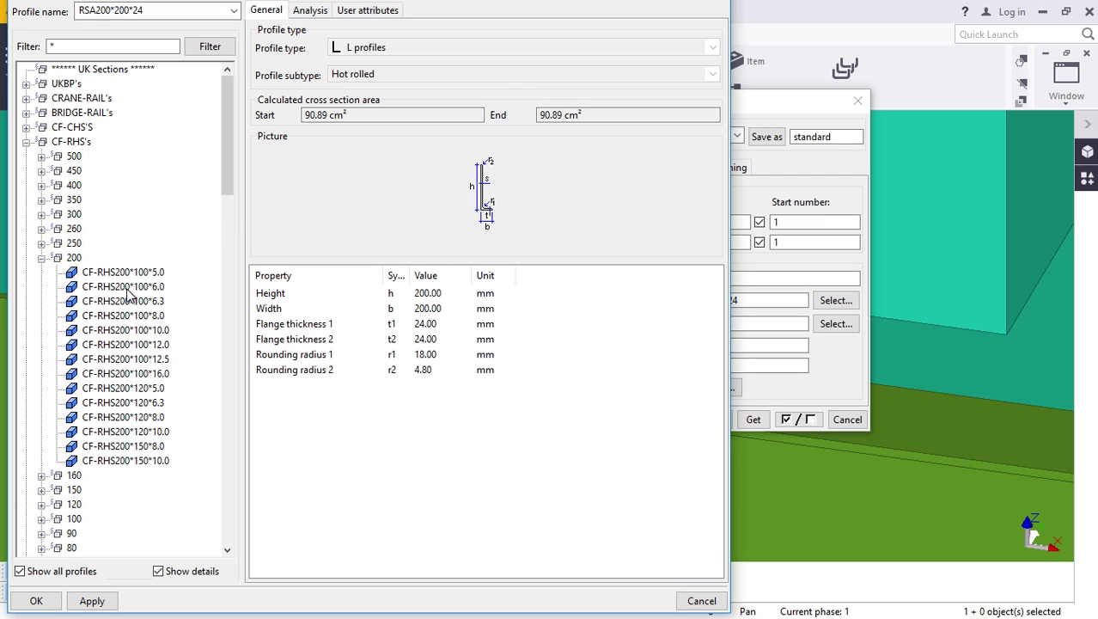
left_click(142, 461)
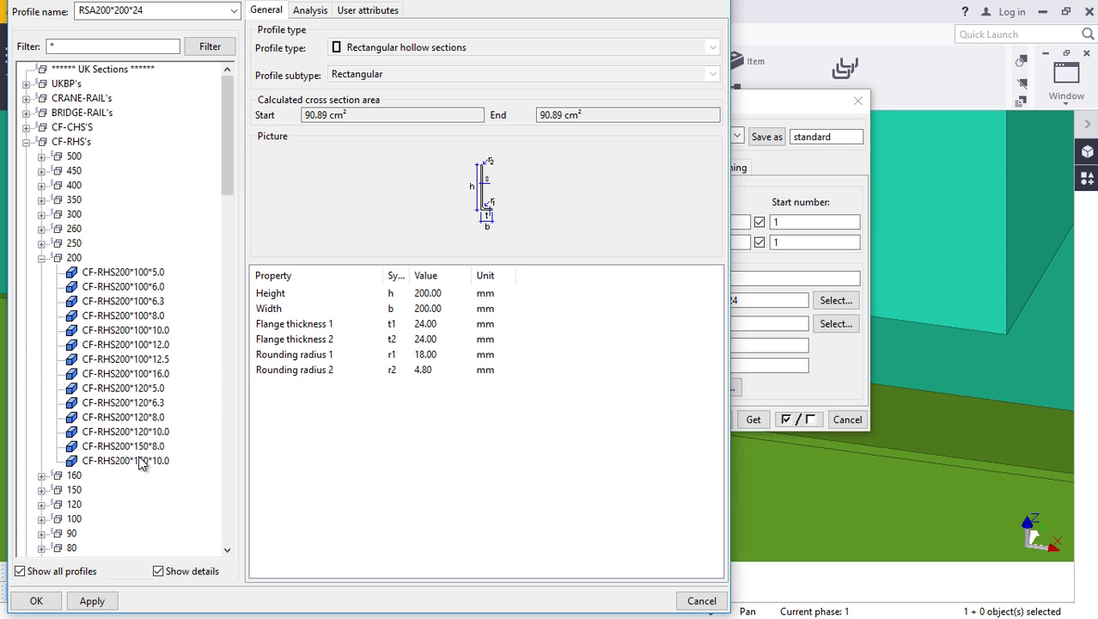
left_click(89, 597)
left_click(36, 601)
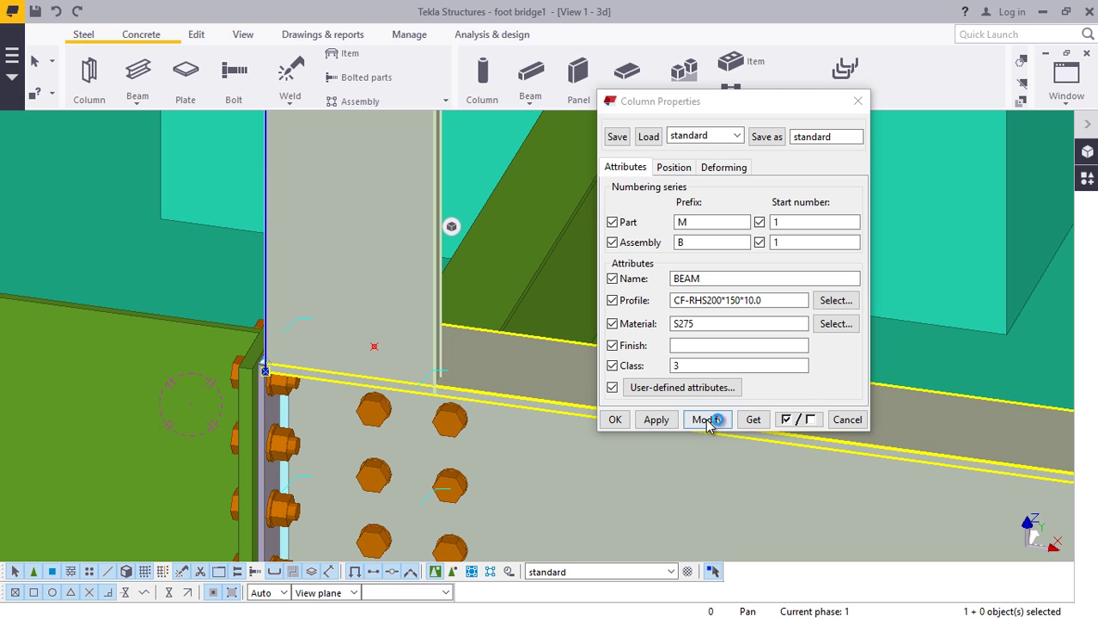
left_click(706, 419)
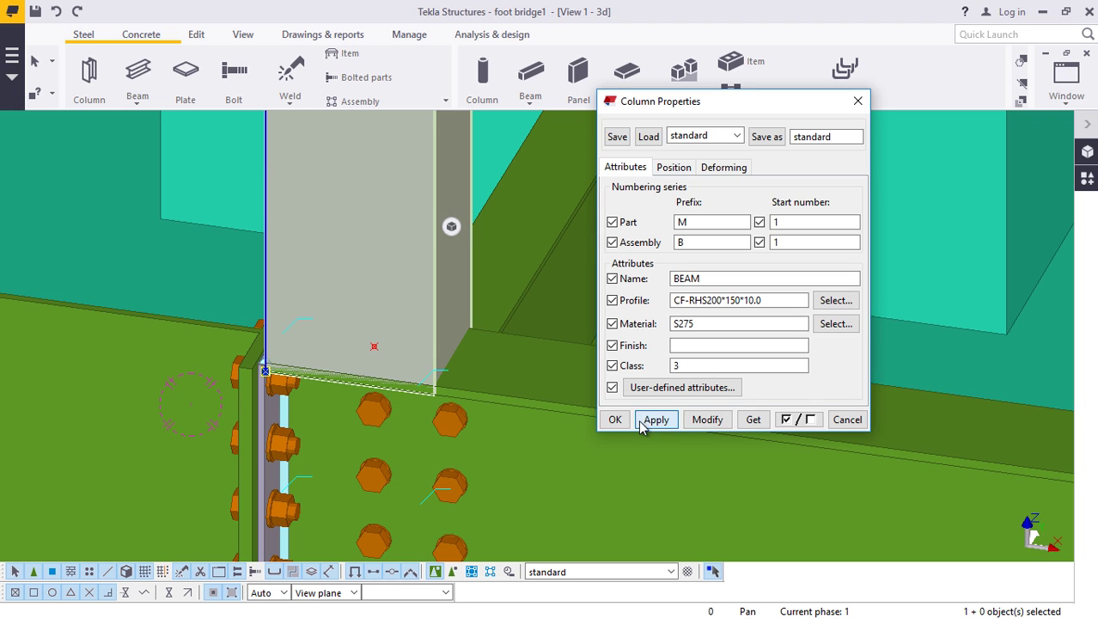
left_click(614, 419)
- Change the vertical post's profile to the narrower hollow section CF-RHS200*100*16.0
left_click(243, 36)
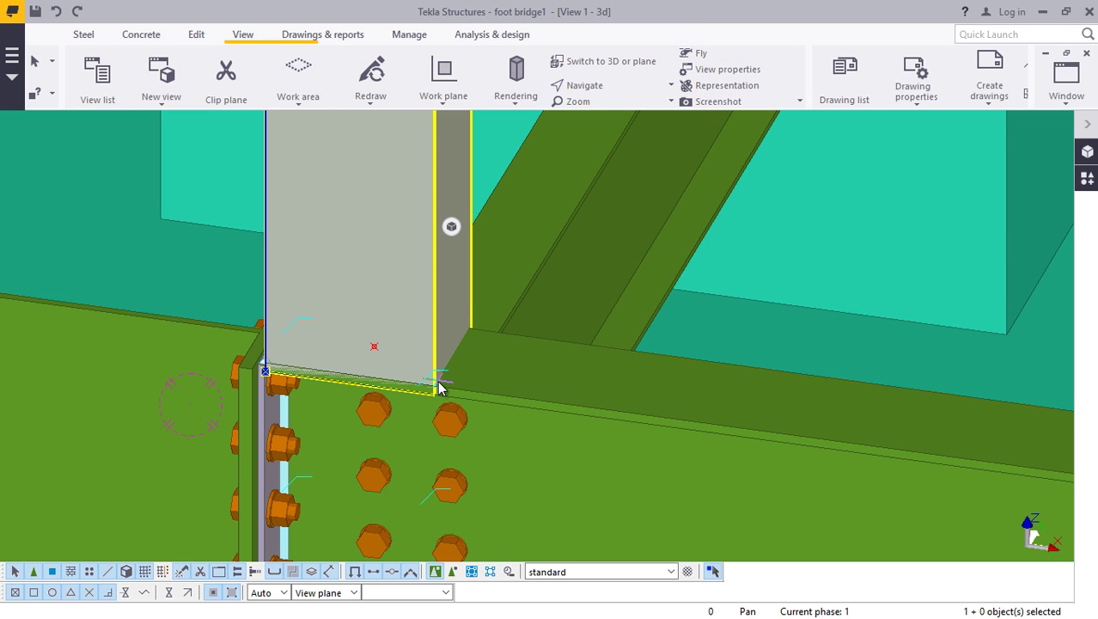
middle_click_drag(411, 372, 419, 236, "ctrl")
right_click(420, 236)
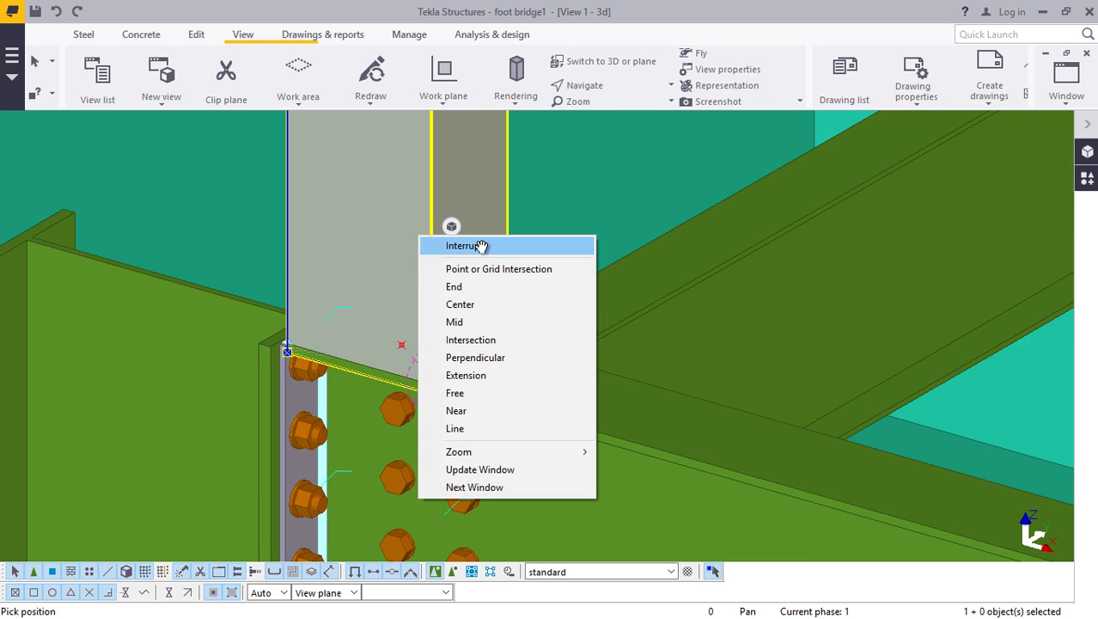
left_click(477, 247)
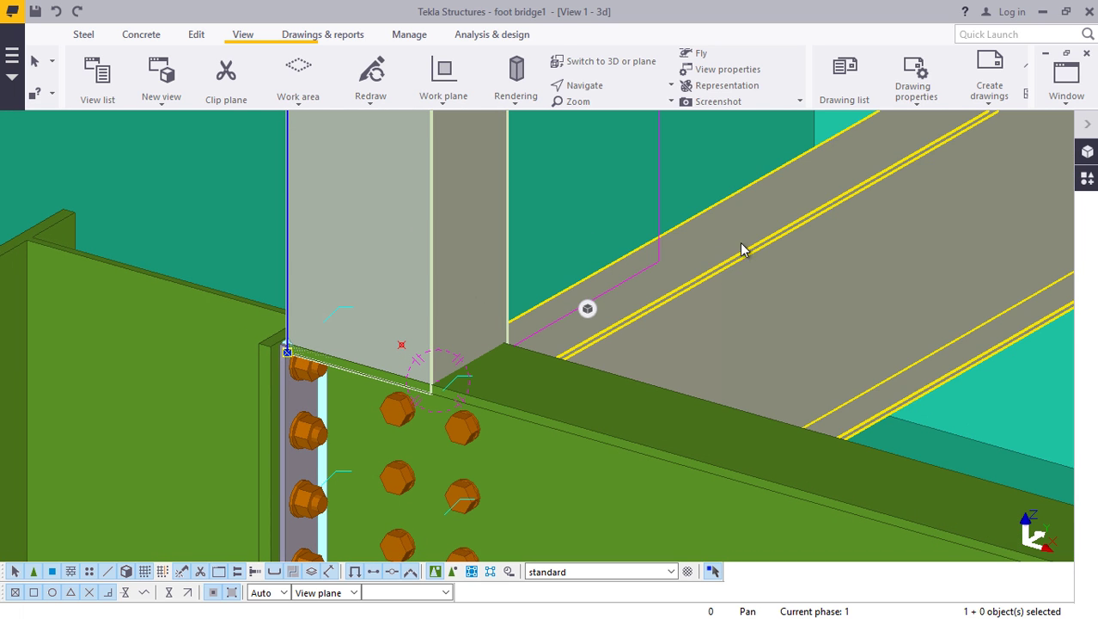
double_click(468, 195)
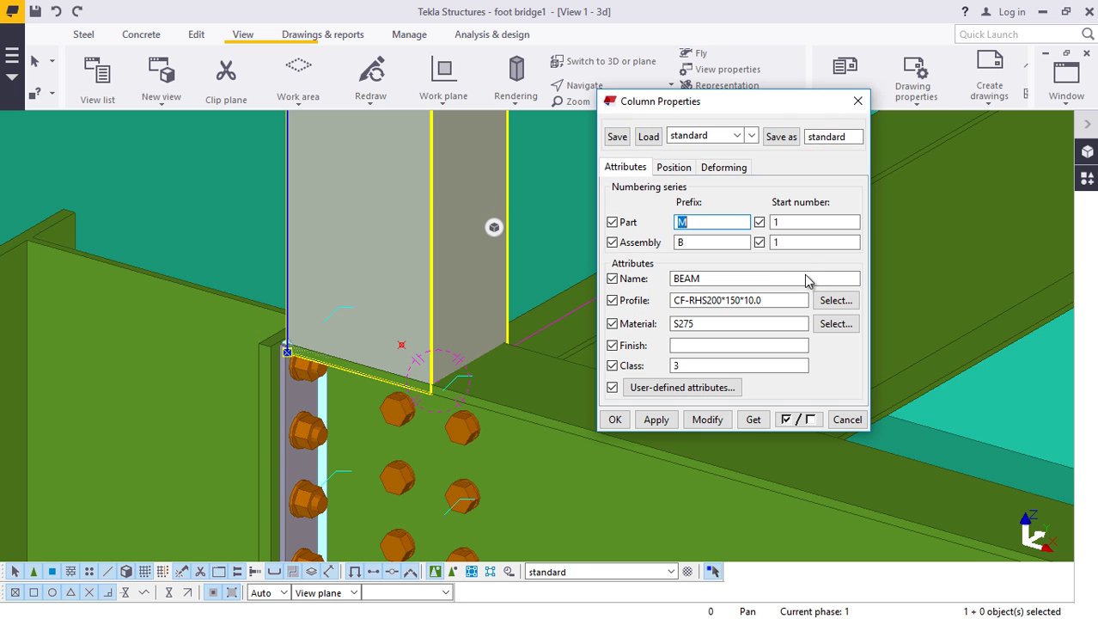
left_click(837, 300)
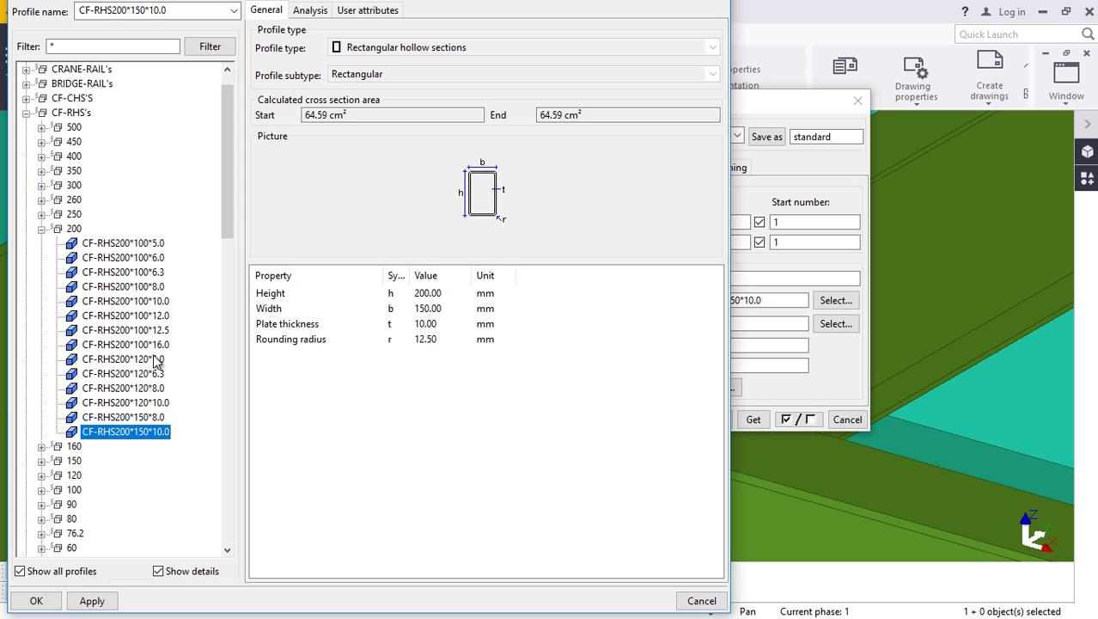
left_click(137, 344)
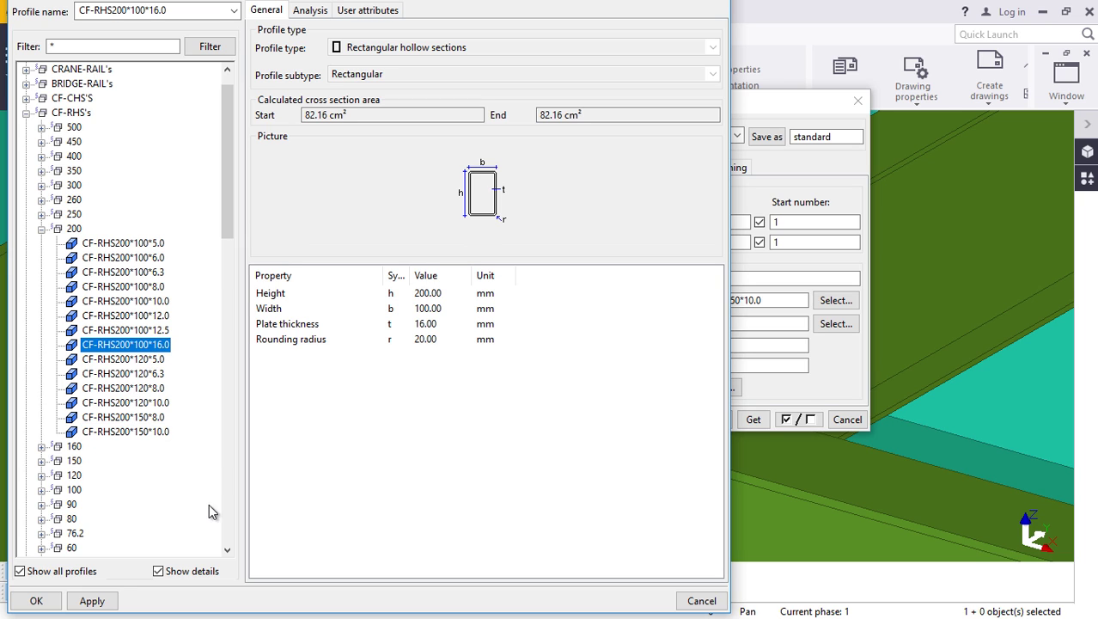
left_click(92, 601)
left_click(36, 600)
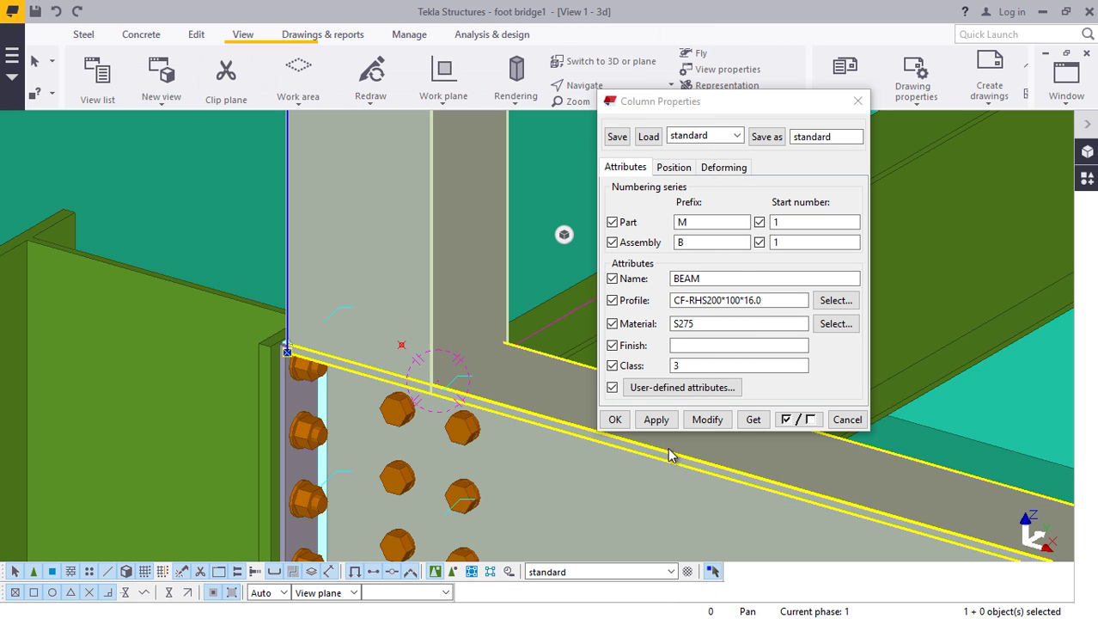
left_click(708, 419)
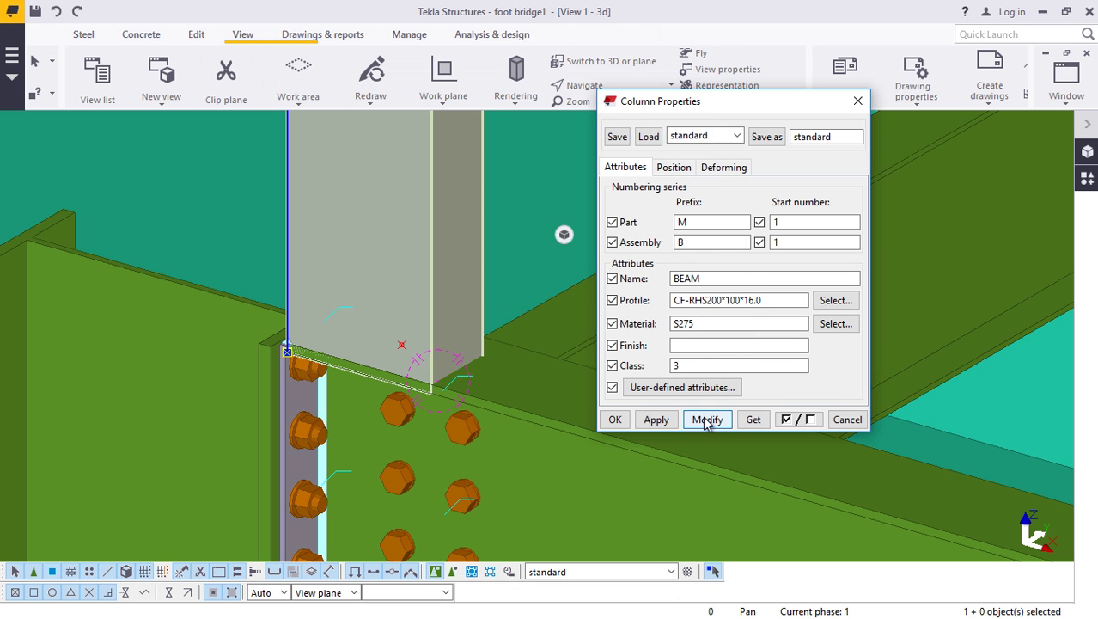
left_click(658, 425)
left_click(615, 421)
- Move the hollow-section post straight up from the lower edge to the upper edge of the outer main beam's top flange
scroll(455, 361, "up", 5)
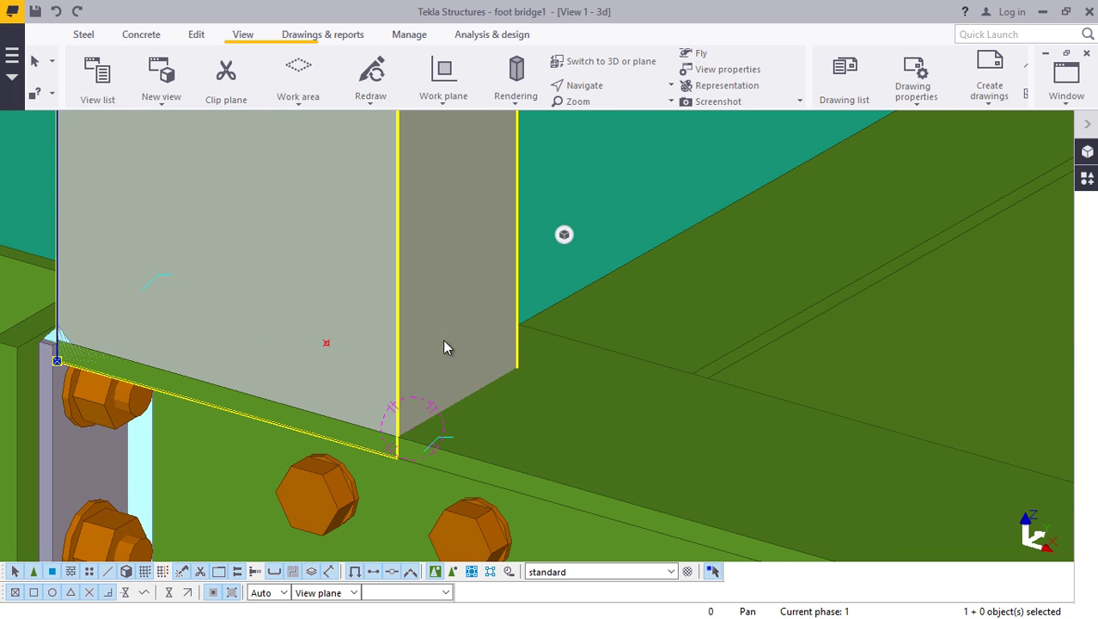
right_click(439, 341)
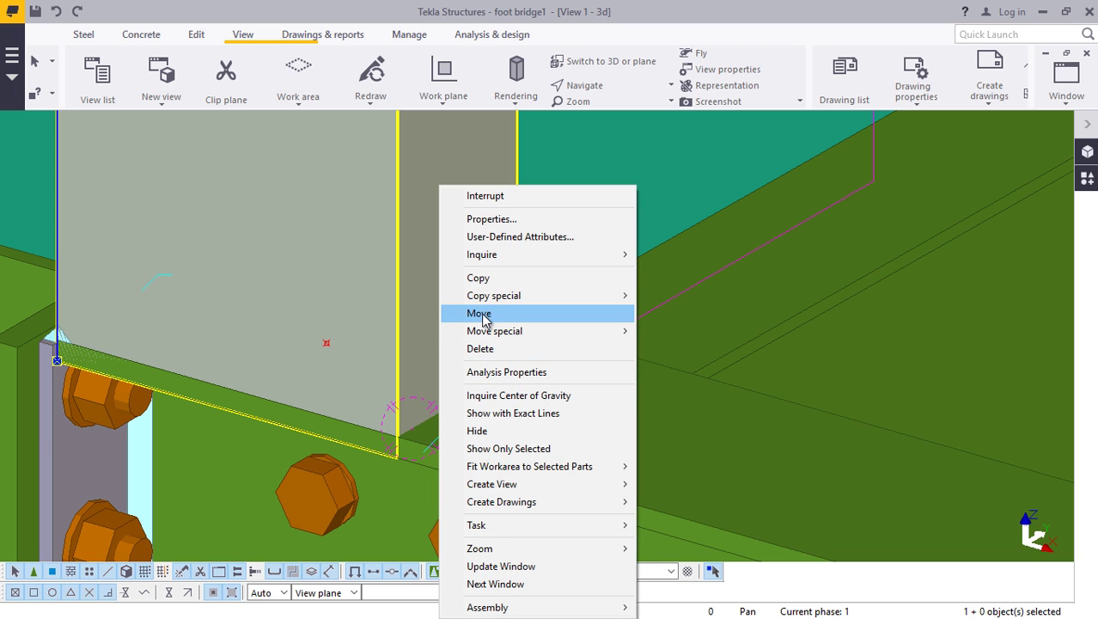
left_click(481, 314)
scroll(473, 374, "up", 5)
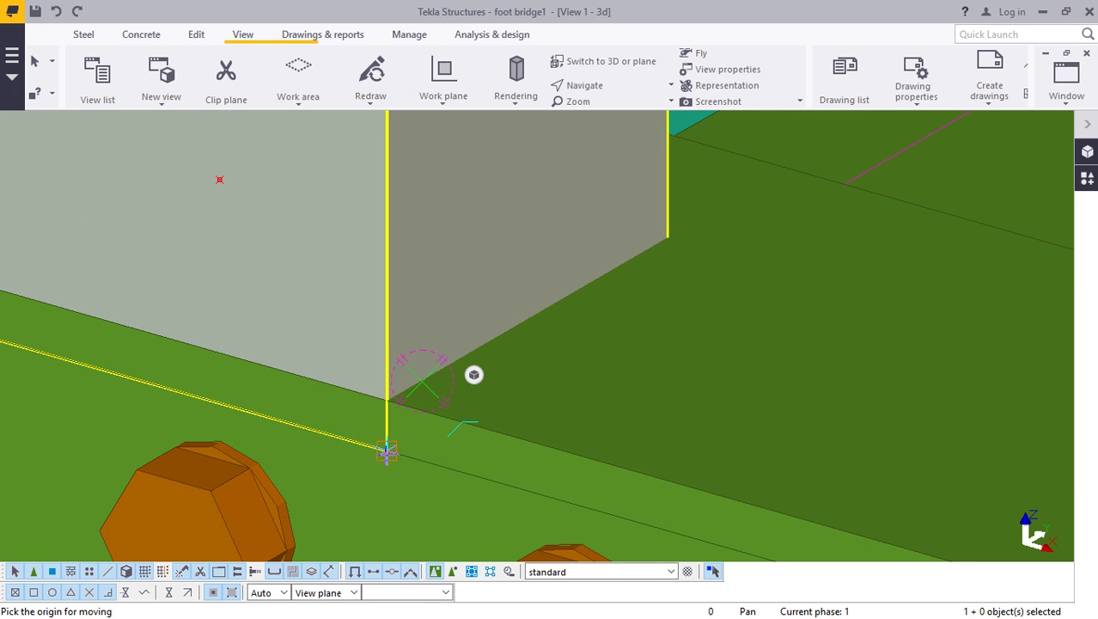
left_click(387, 399)
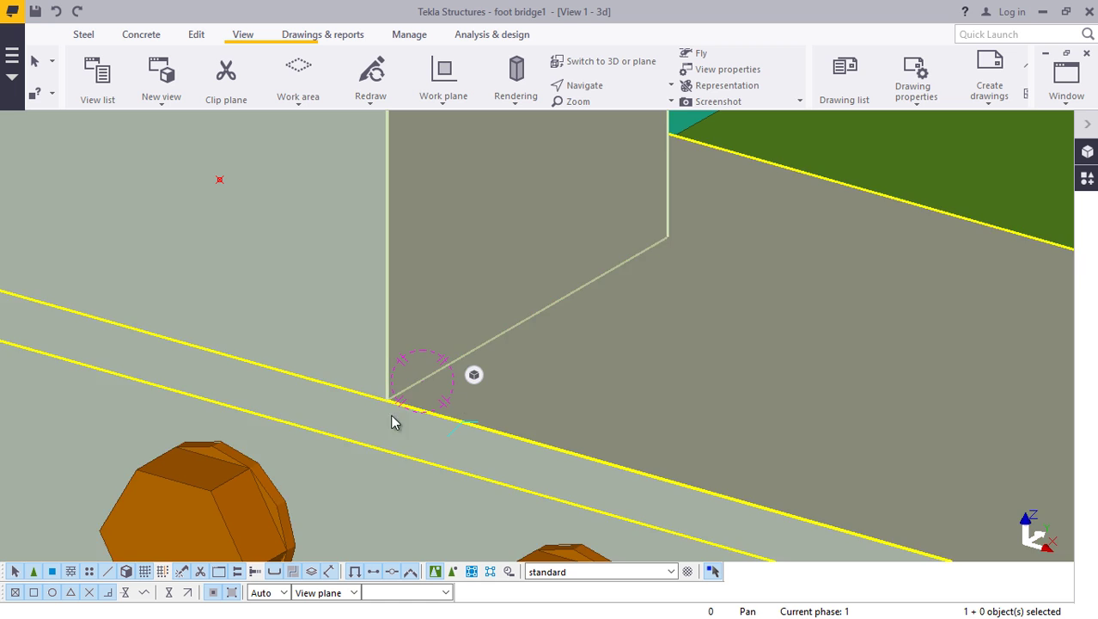
scroll(391, 421, "down", 2)
scroll(495, 314, "up", 2)
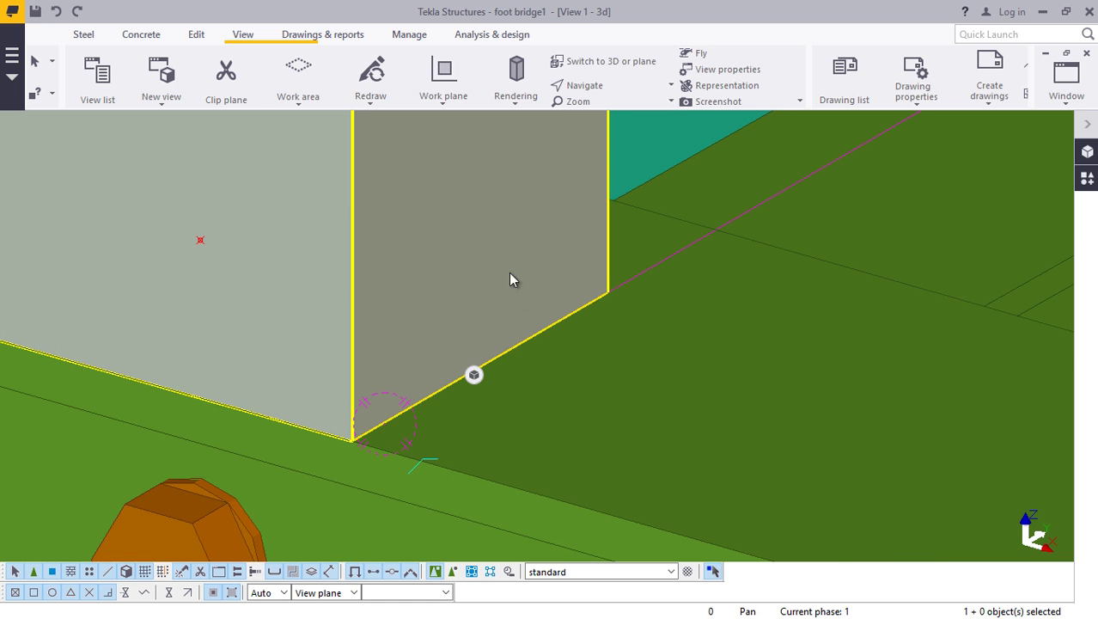
right_click(510, 278)
left_click(550, 312)
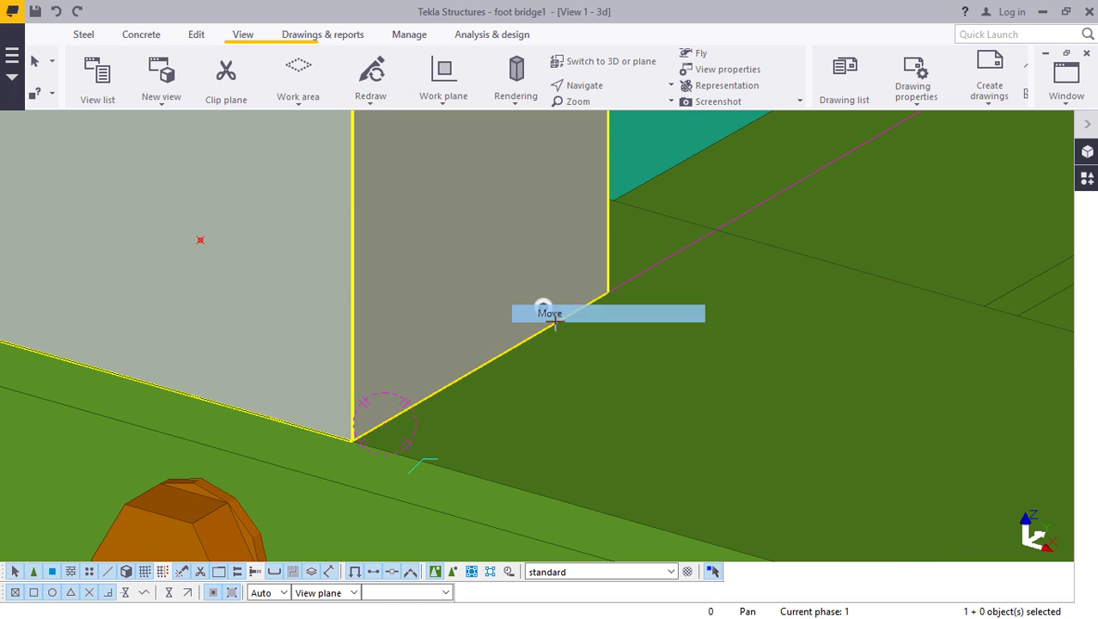
left_click(351, 440)
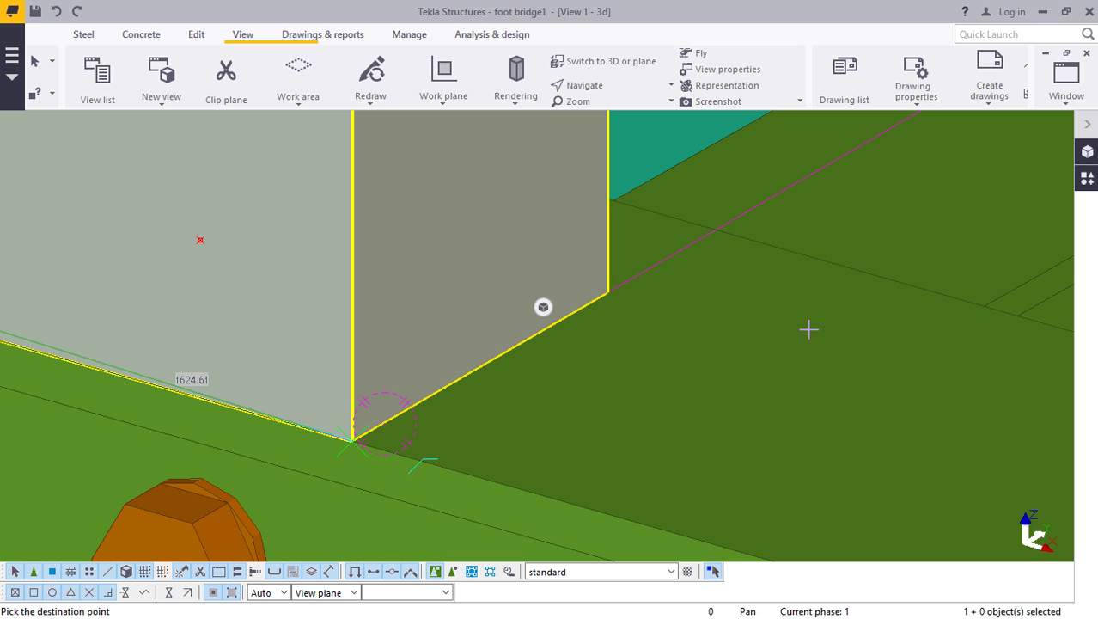
left_click(669, 122)
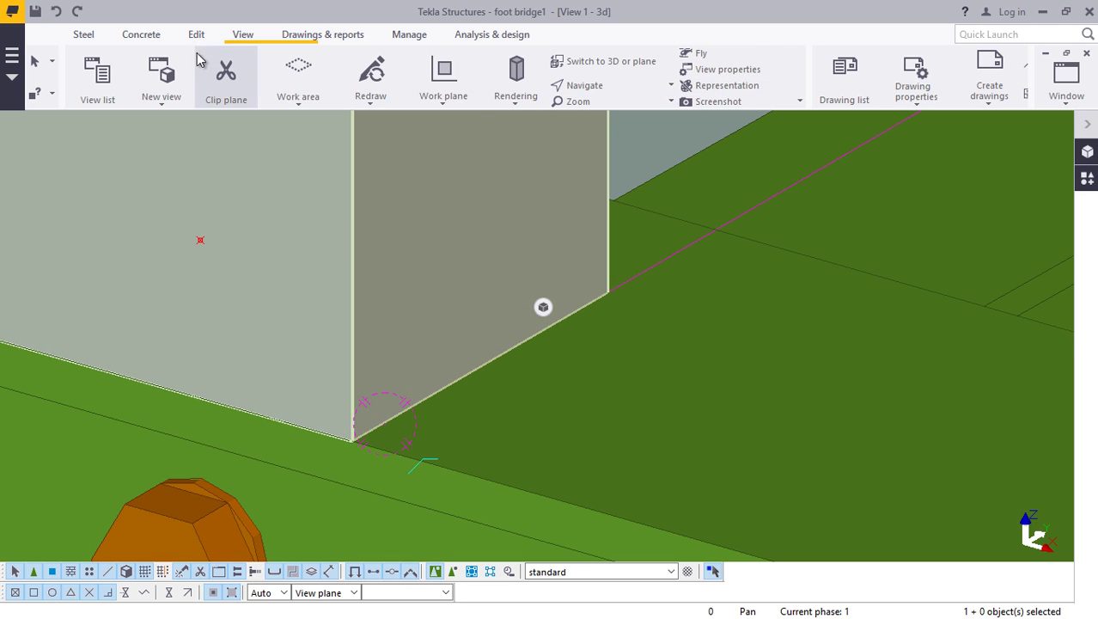
- Create one divided-line point midway across the outer beam's top flange, between the post's base corner and the opposite flange edge
left_click(194, 35)
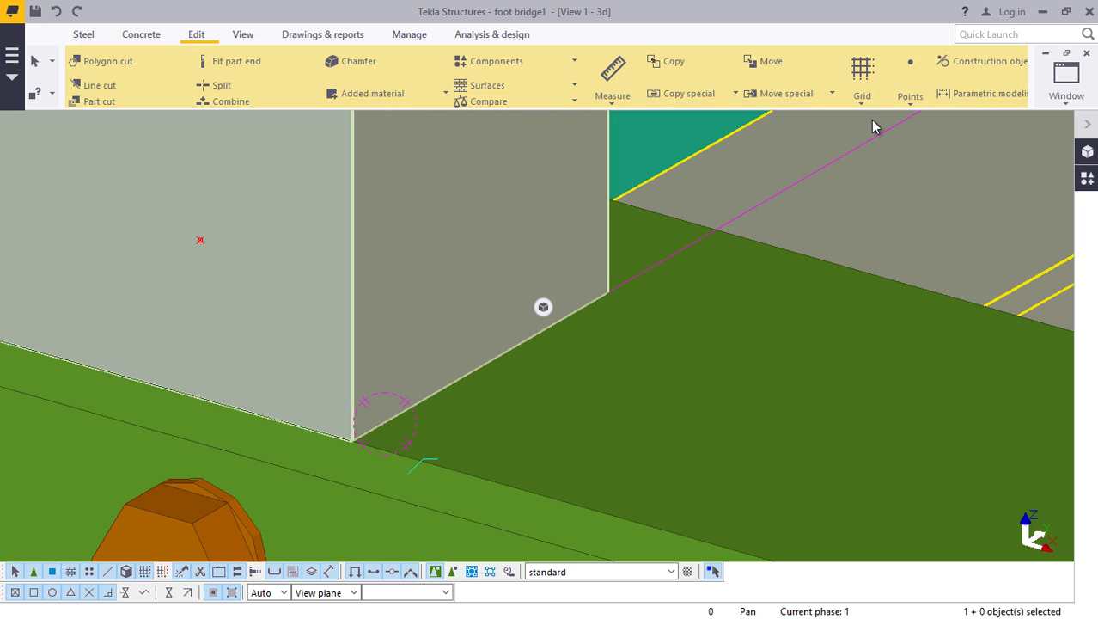
left_click(913, 107)
left_click(924, 124)
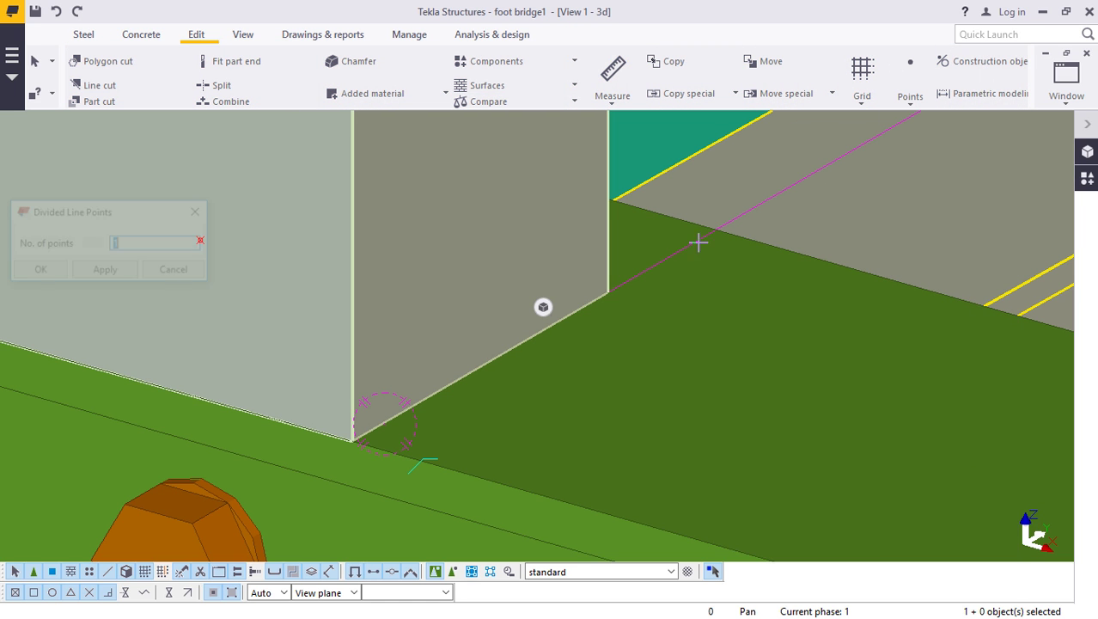
left_click(352, 440)
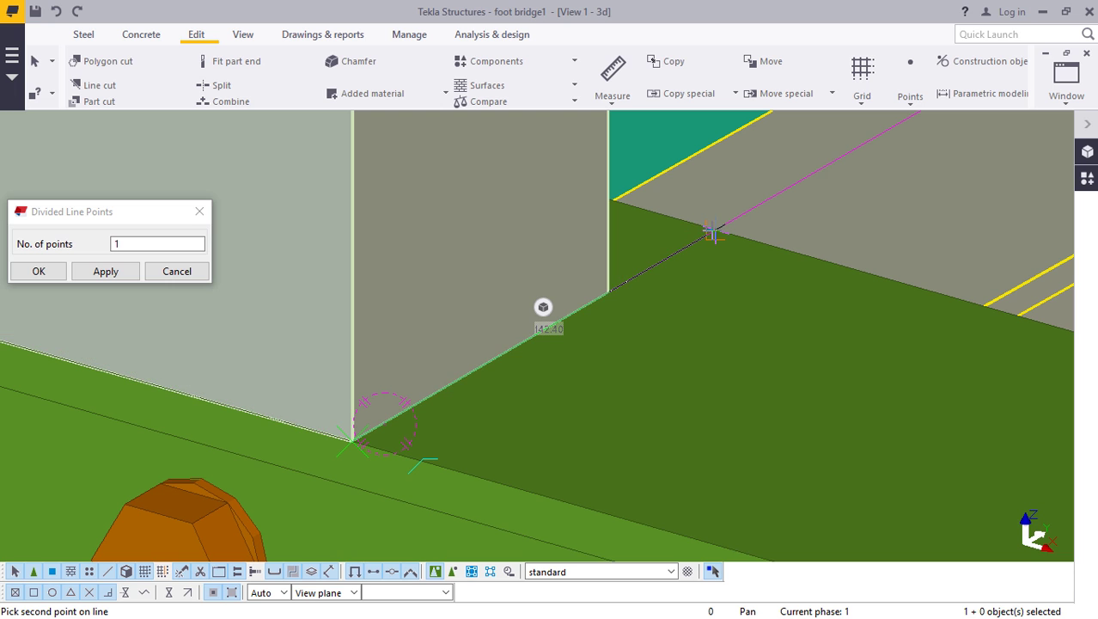
left_click(716, 235)
right_click(716, 234)
left_click(741, 238)
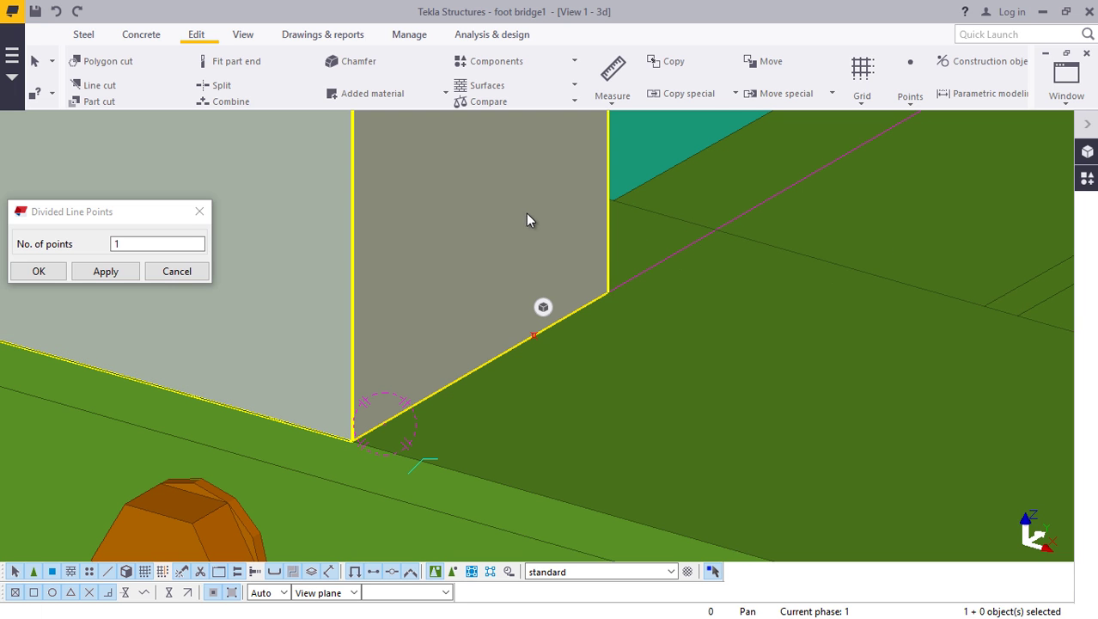
- Centre the post across the flange by moving it from the midpoint of its short base edge to the divided-line point
right_click(517, 211)
left_click(574, 312)
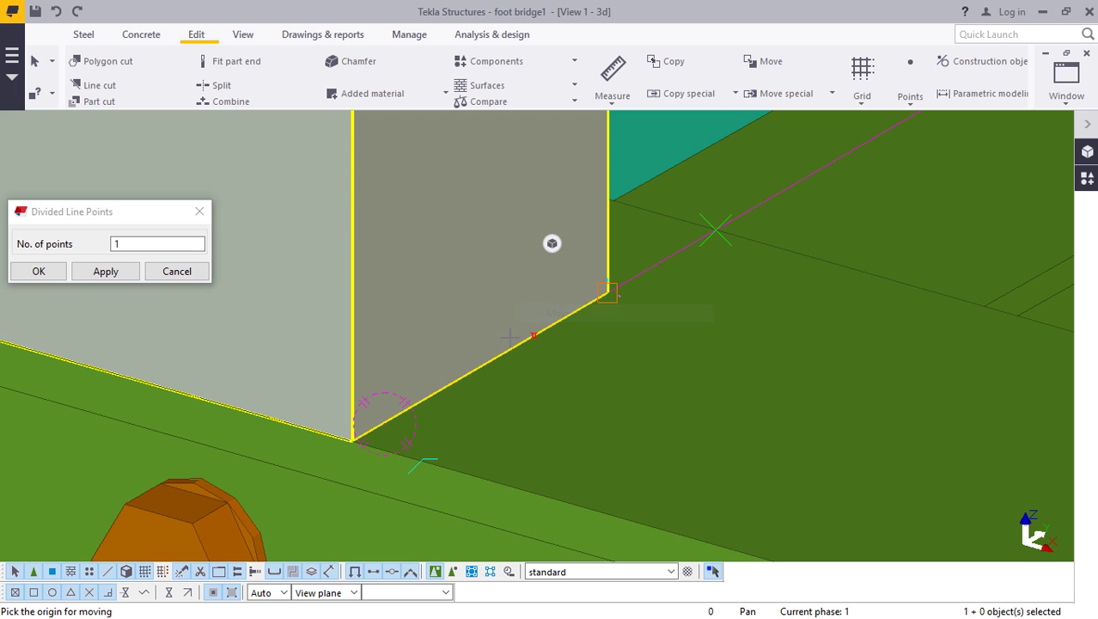
left_click(480, 368)
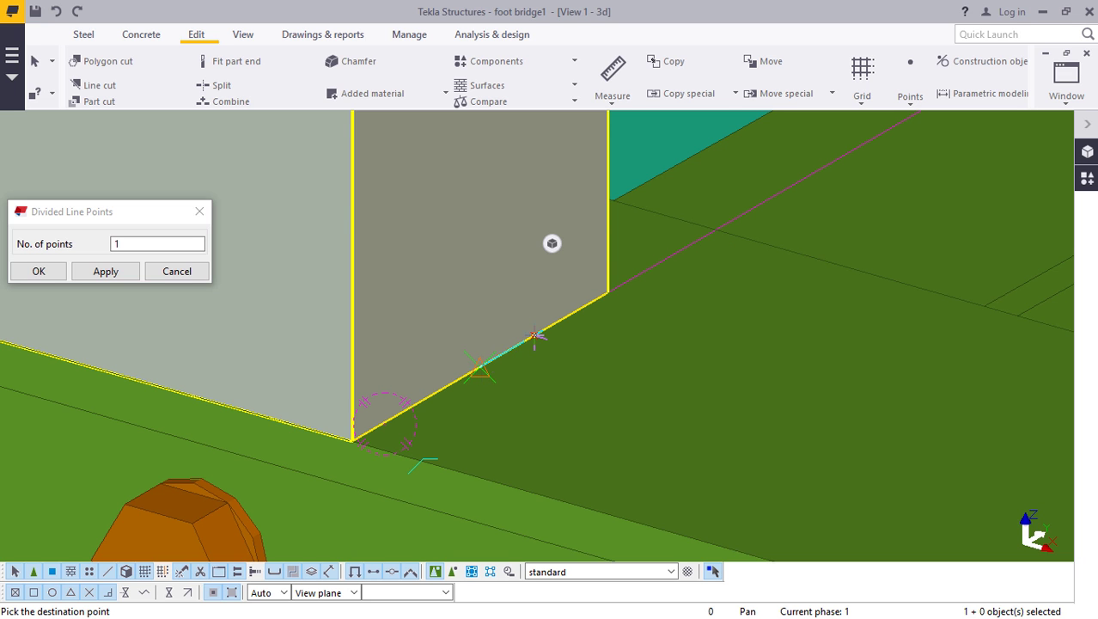
left_click(535, 340)
left_click(39, 271)
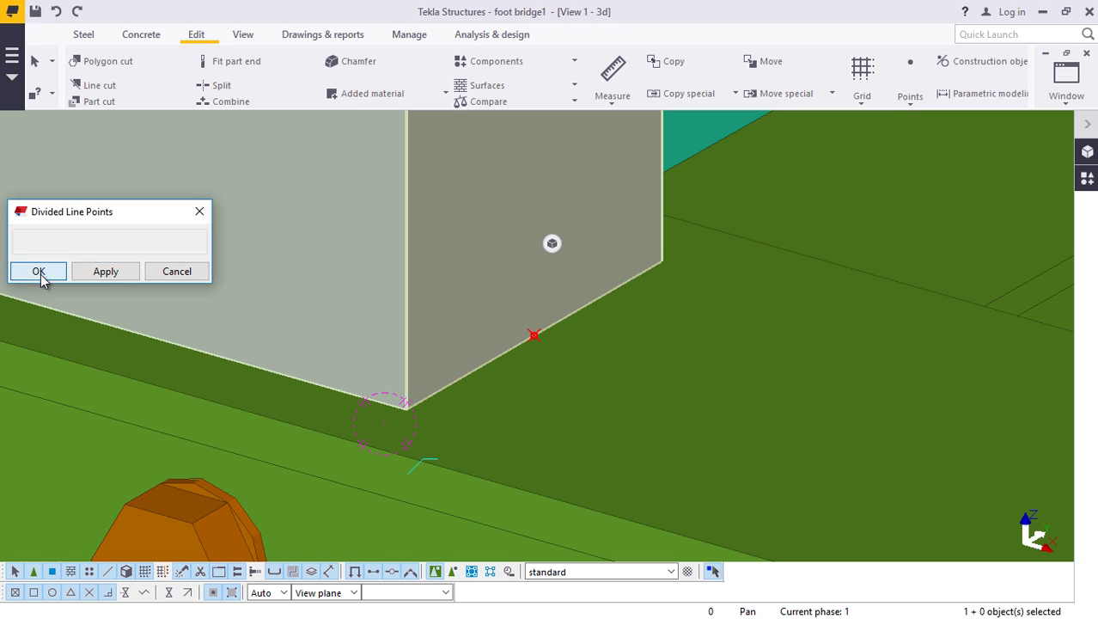
scroll(309, 310, "down", 4)
scroll(245, 268, "up", 3)
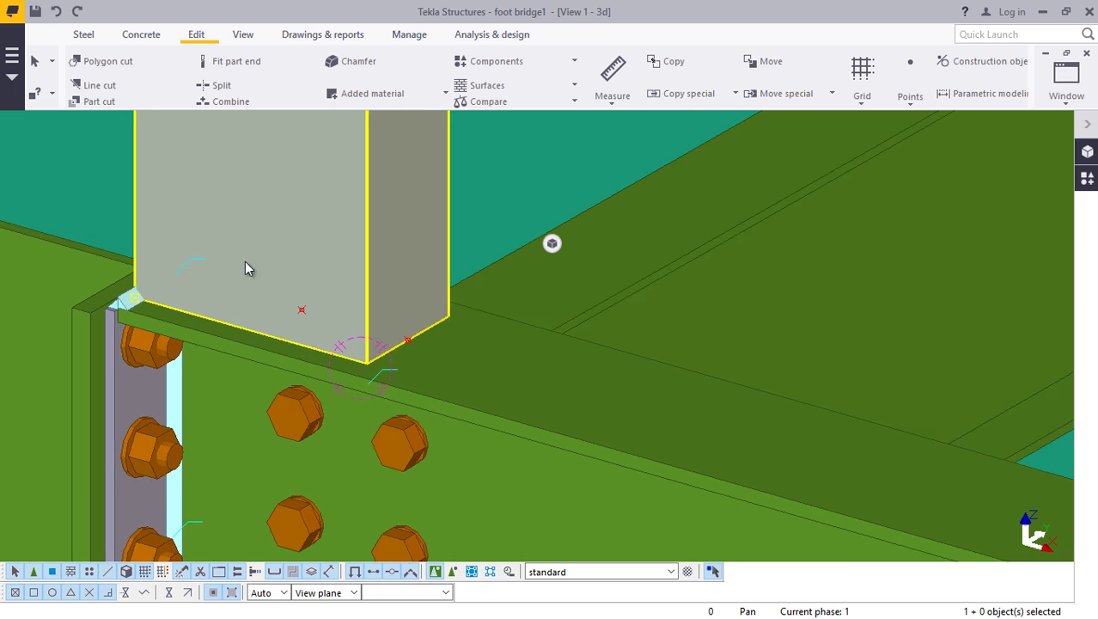
scroll(283, 289, "up", 2)
right_click(282, 273)
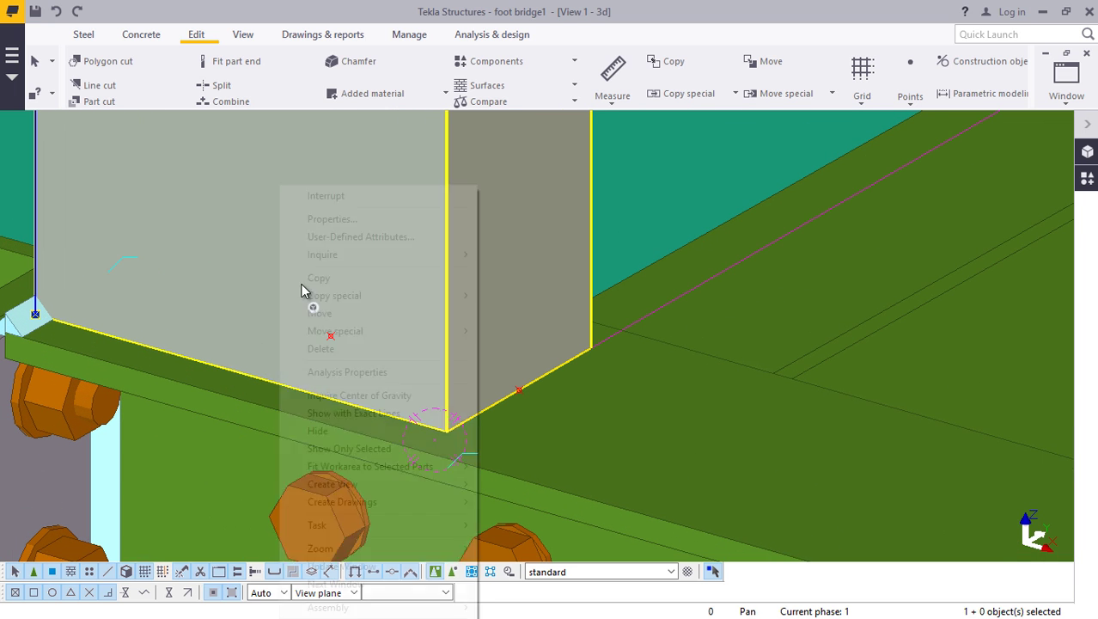
left_click(330, 315)
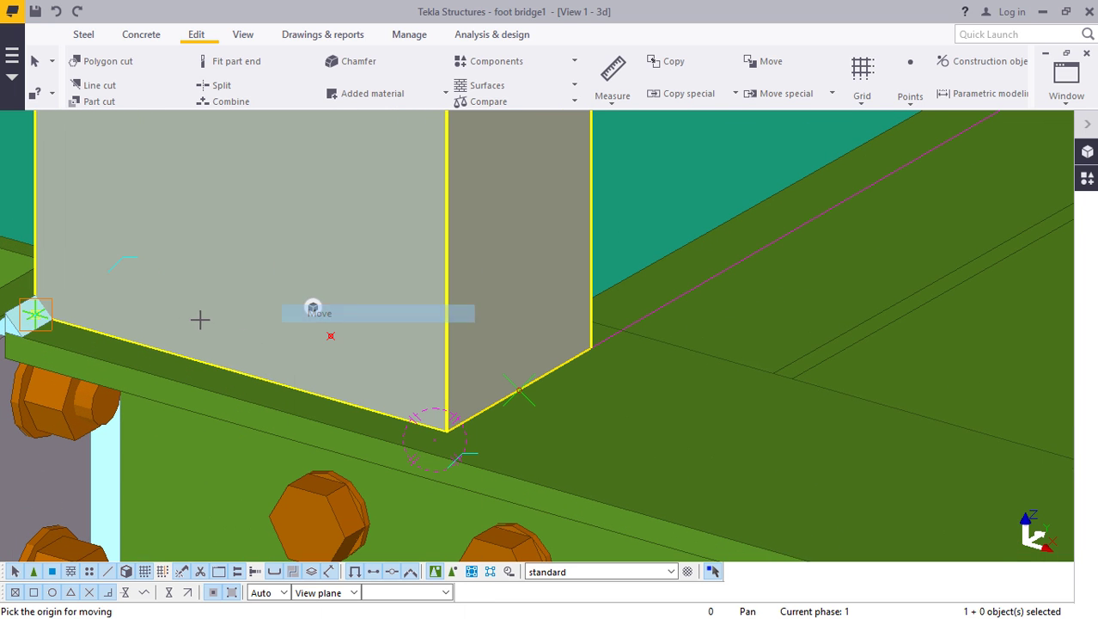
left_click(241, 374)
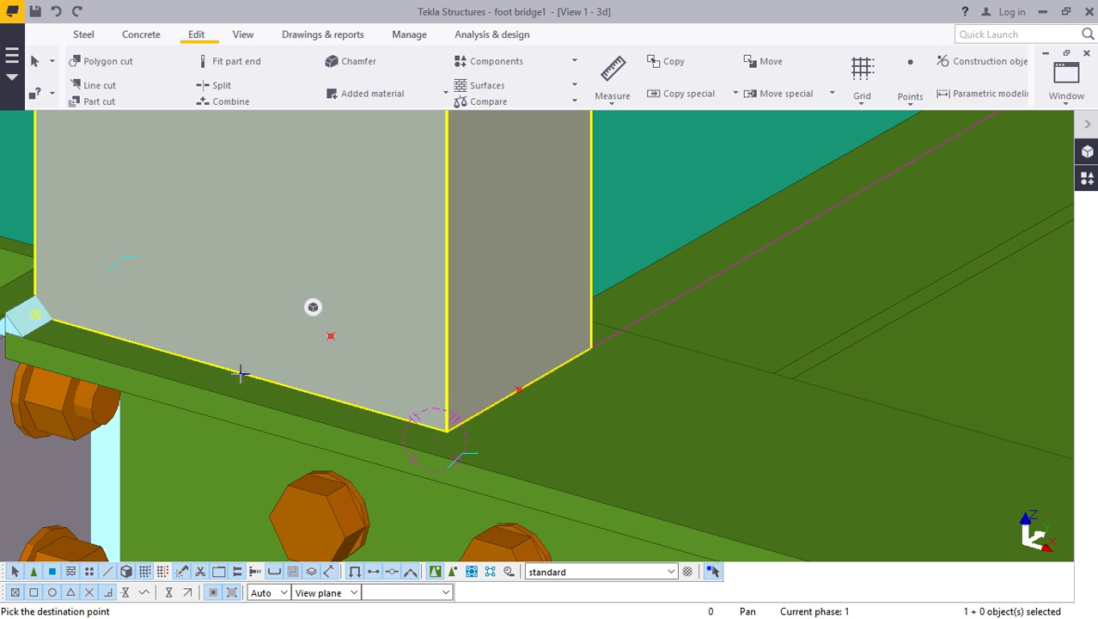
left_click(417, 412)
- Try to move the post from its long base edge's midpoint to the front base corner and undo the move
right_click(204, 220)
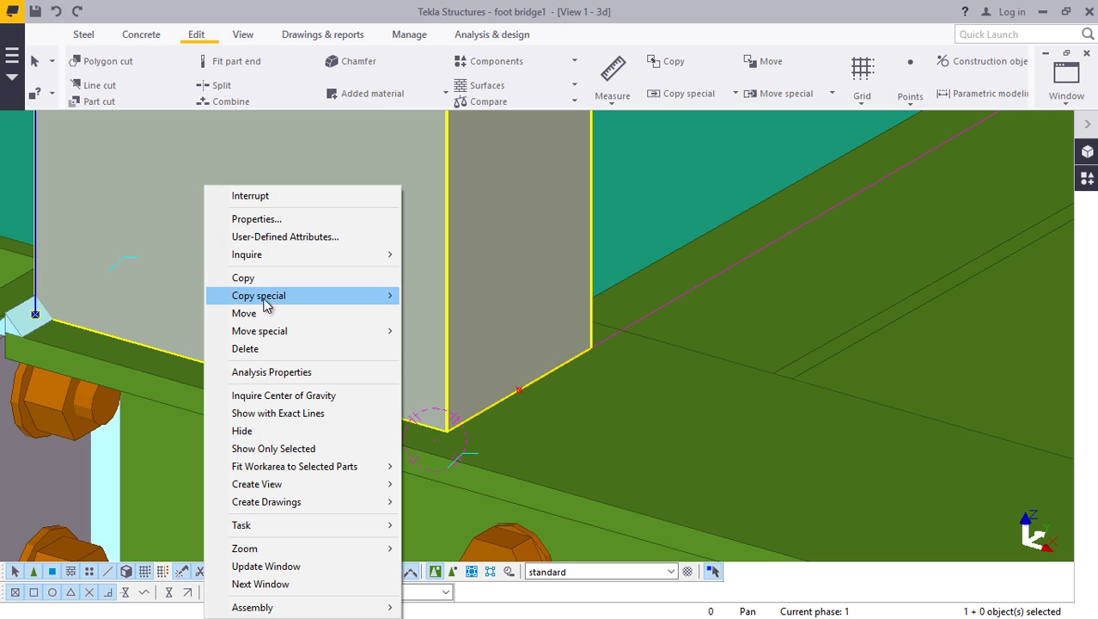
left_click(253, 314)
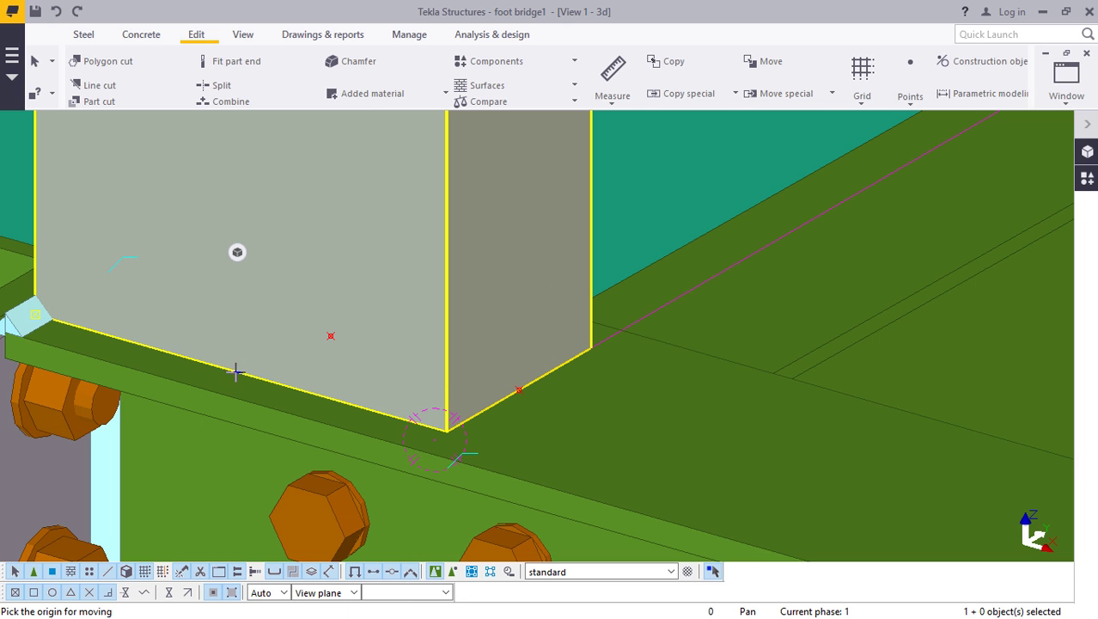
left_click(242, 375)
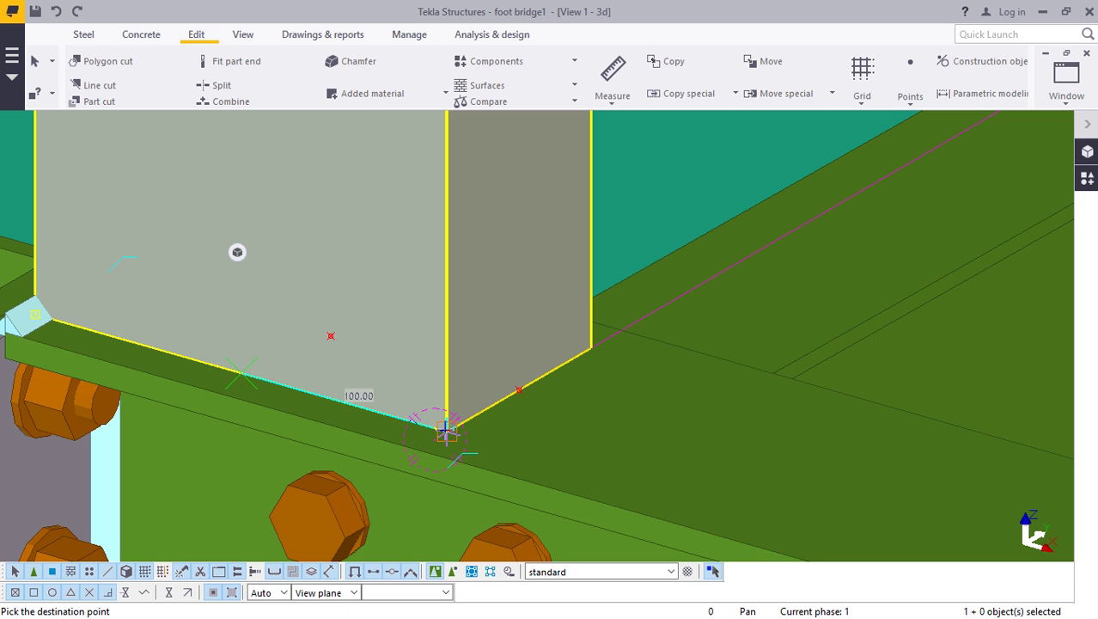
left_click(446, 427)
scroll(360, 354, "down", 10)
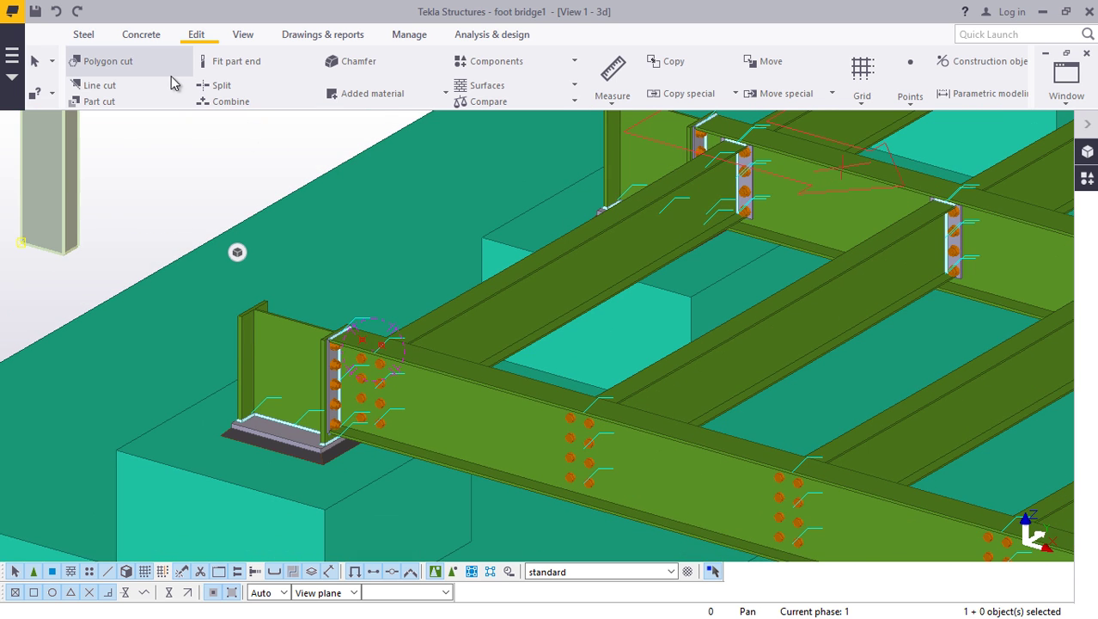
left_click(55, 11)
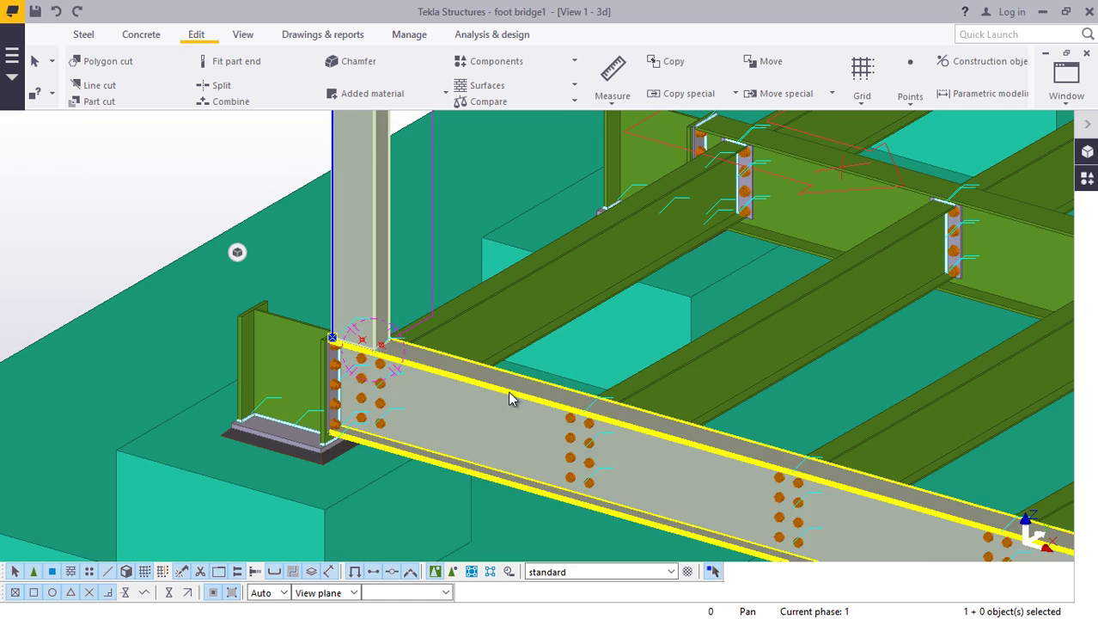
- Move the post along the outer main beam by half its base length, from the long base edge's midpoint to its front corner
scroll(509, 397, "up", 3)
right_click(271, 230)
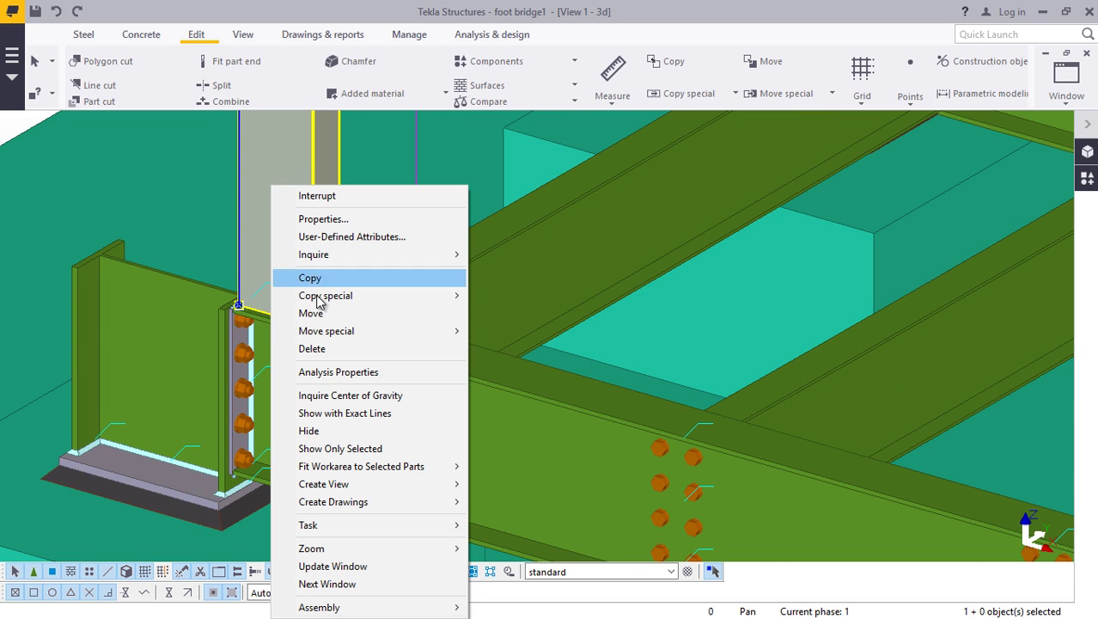
left_click(312, 311)
scroll(265, 293, "up", 10)
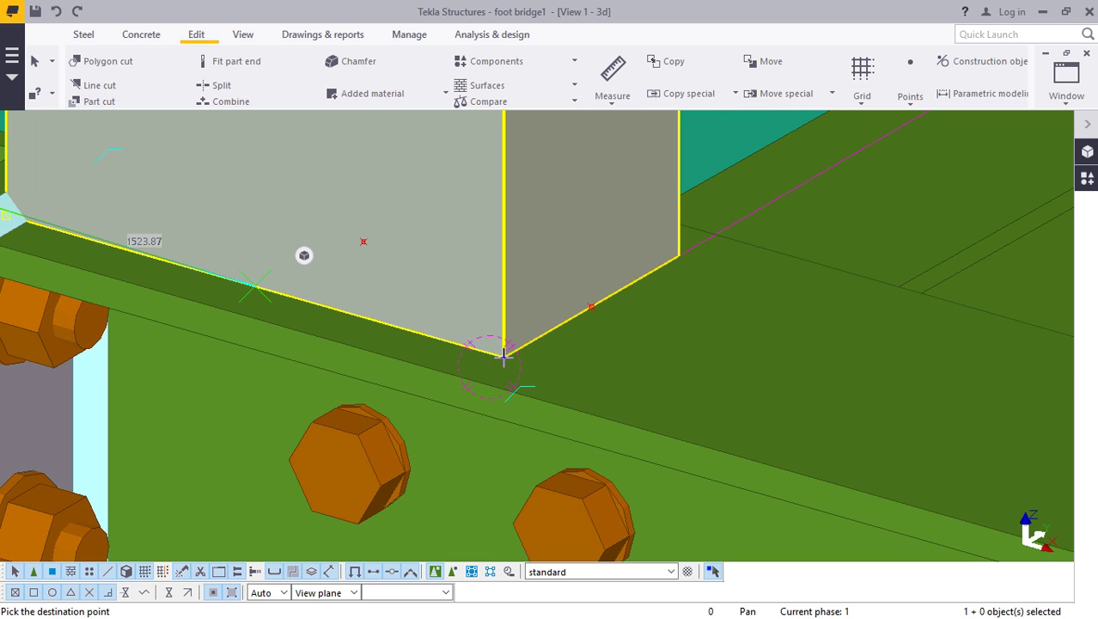
scroll(505, 361, "down", 7)
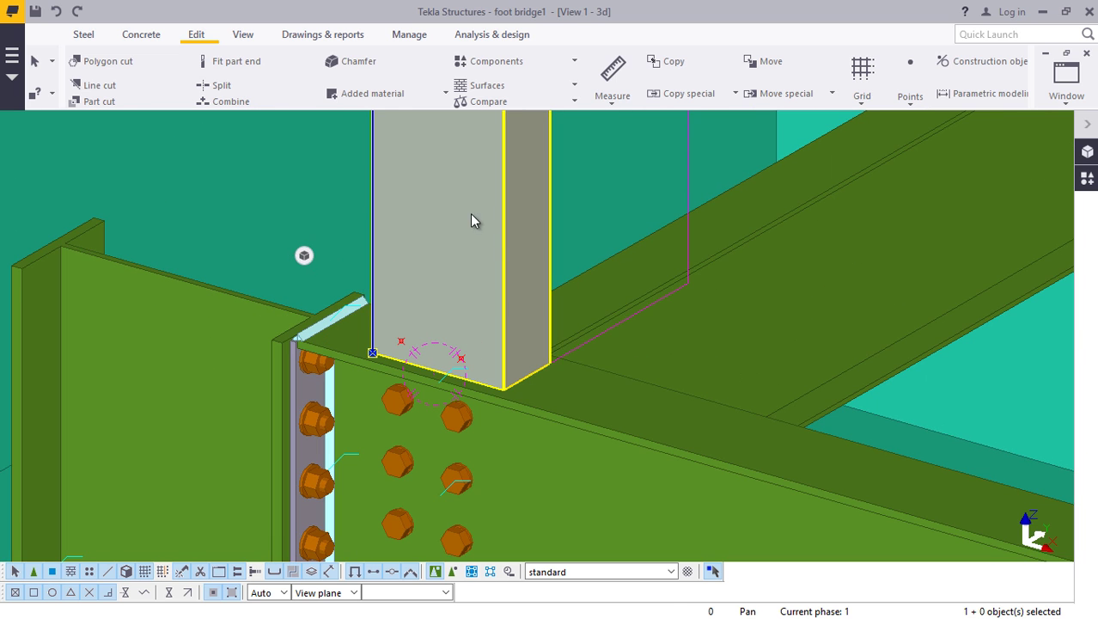
- Copy the post to the opposite outer main beam, using the matching midpoints on the beam ends' top edges as reference points
right_click(471, 221)
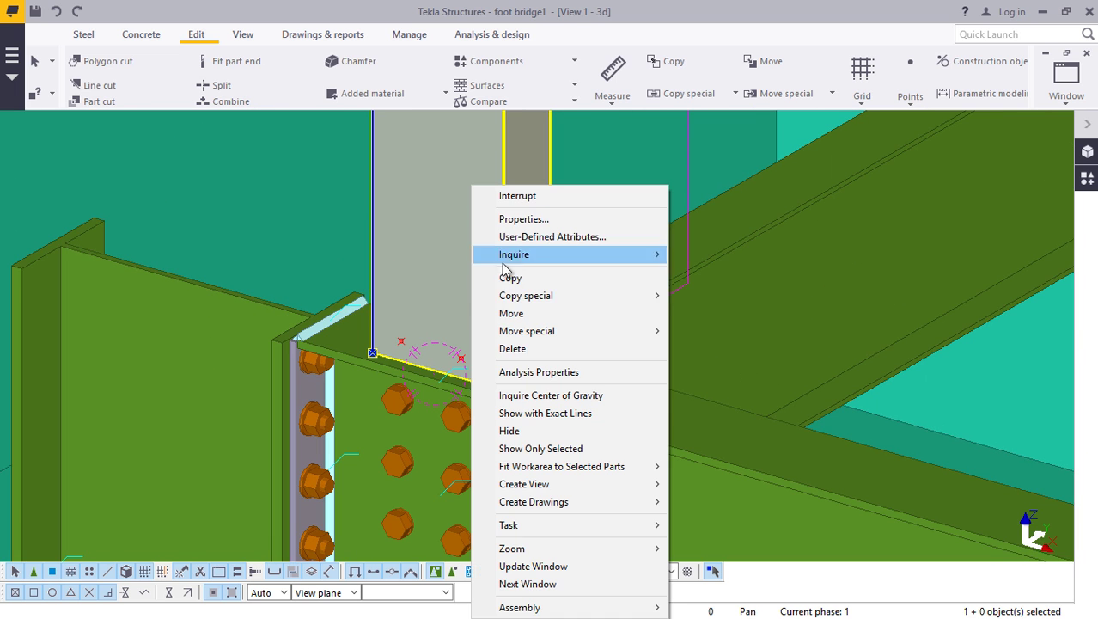
left_click(507, 275)
scroll(468, 411, "down", 4)
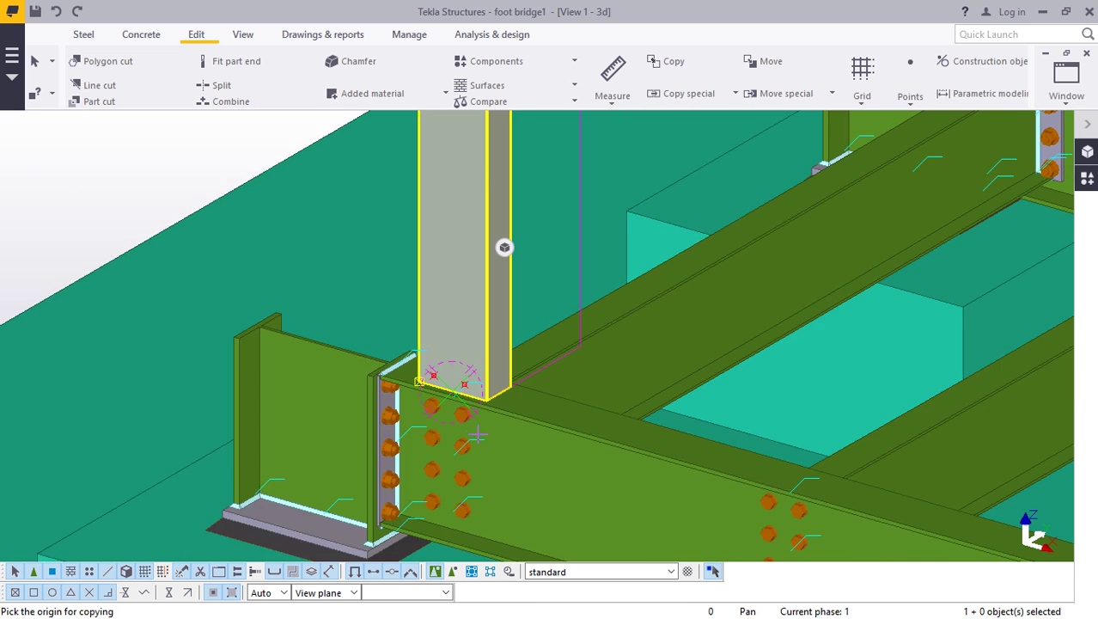
scroll(354, 344, "up", 8)
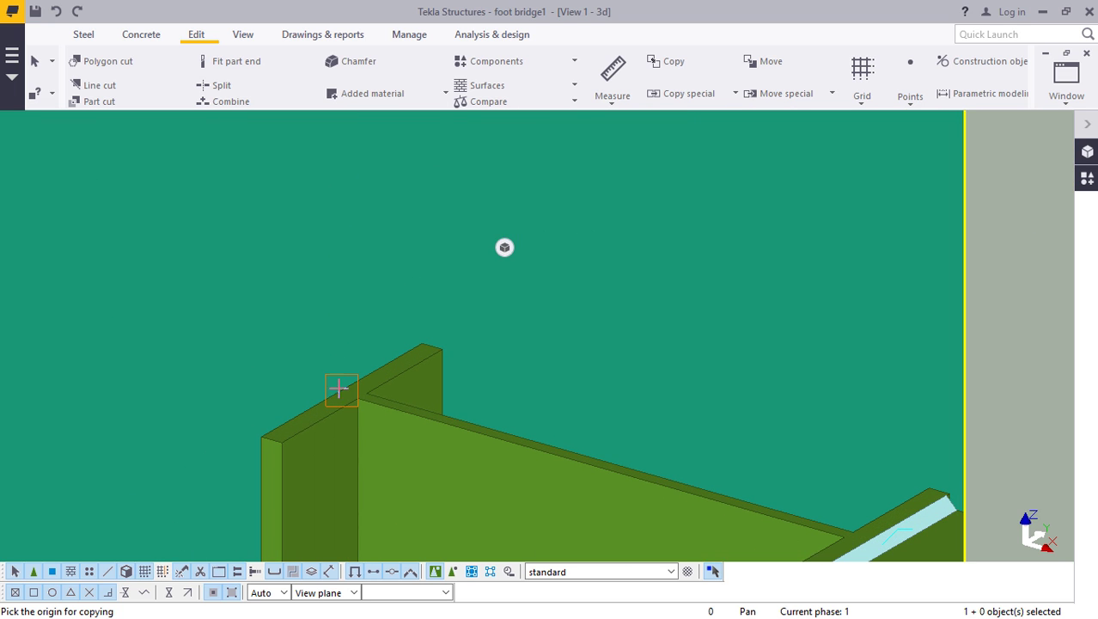
left_click(338, 388)
scroll(361, 396, "down", 6)
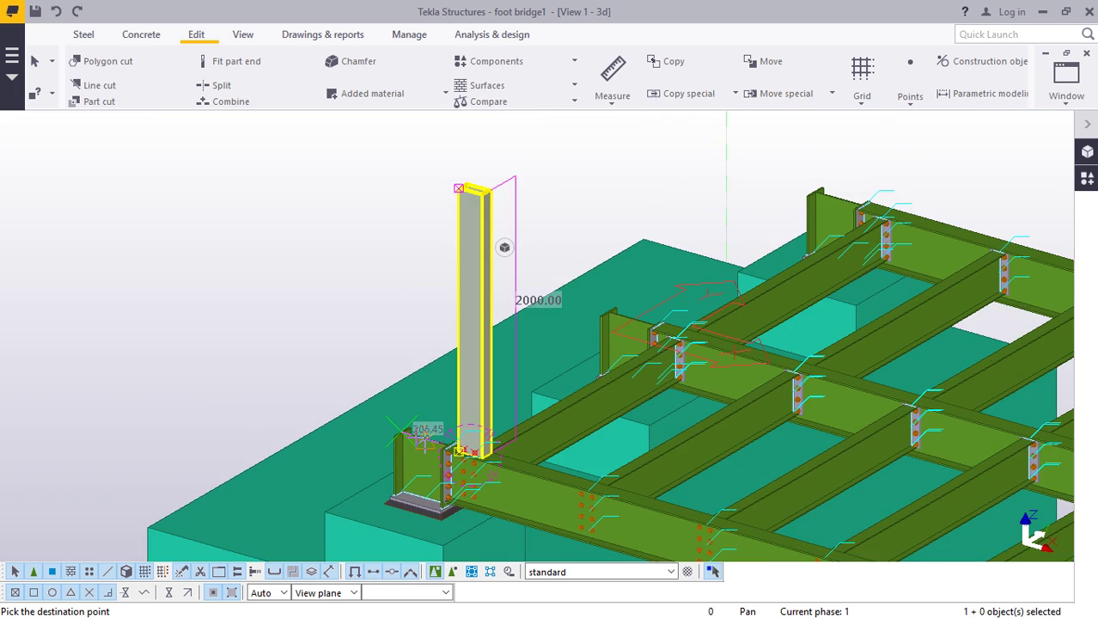
scroll(653, 257, "up", 6)
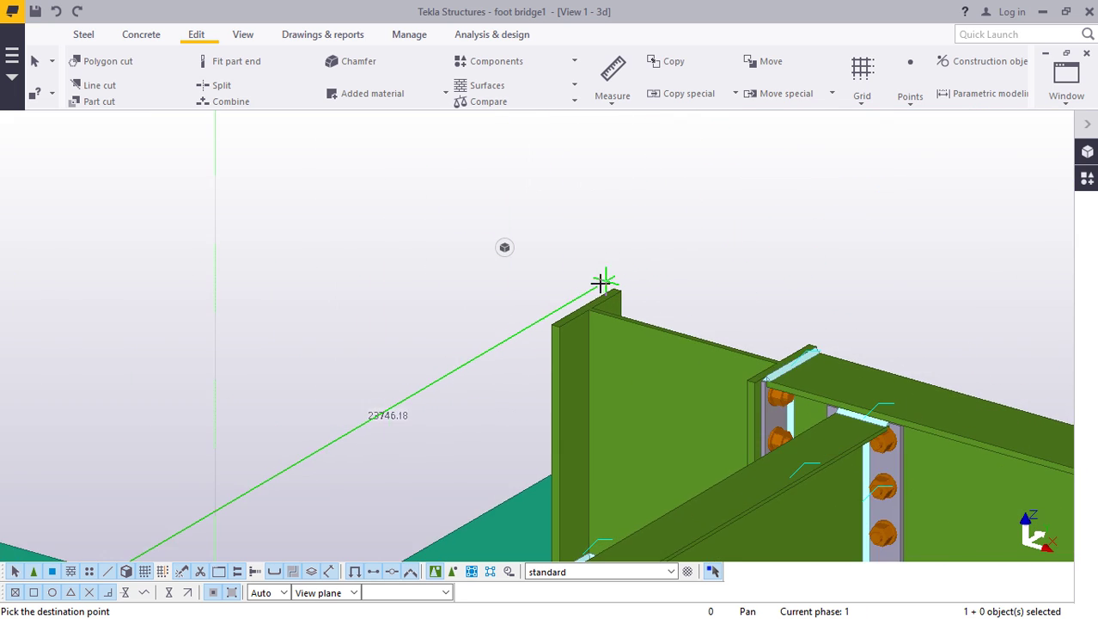
scroll(593, 292, "up", 5)
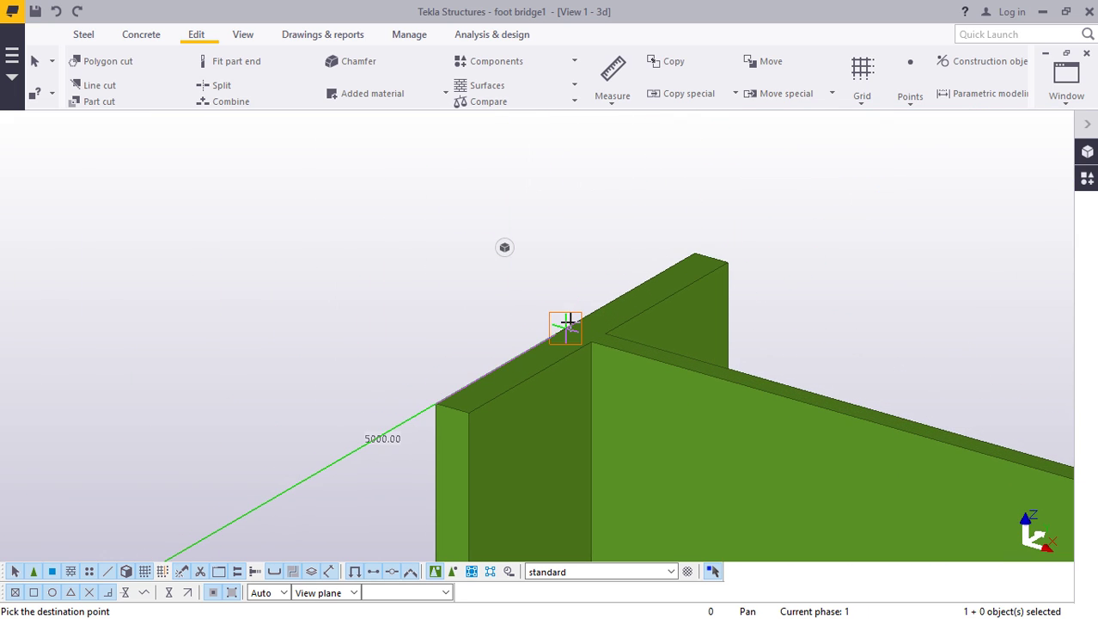
right_click(607, 174)
left_click(627, 184)
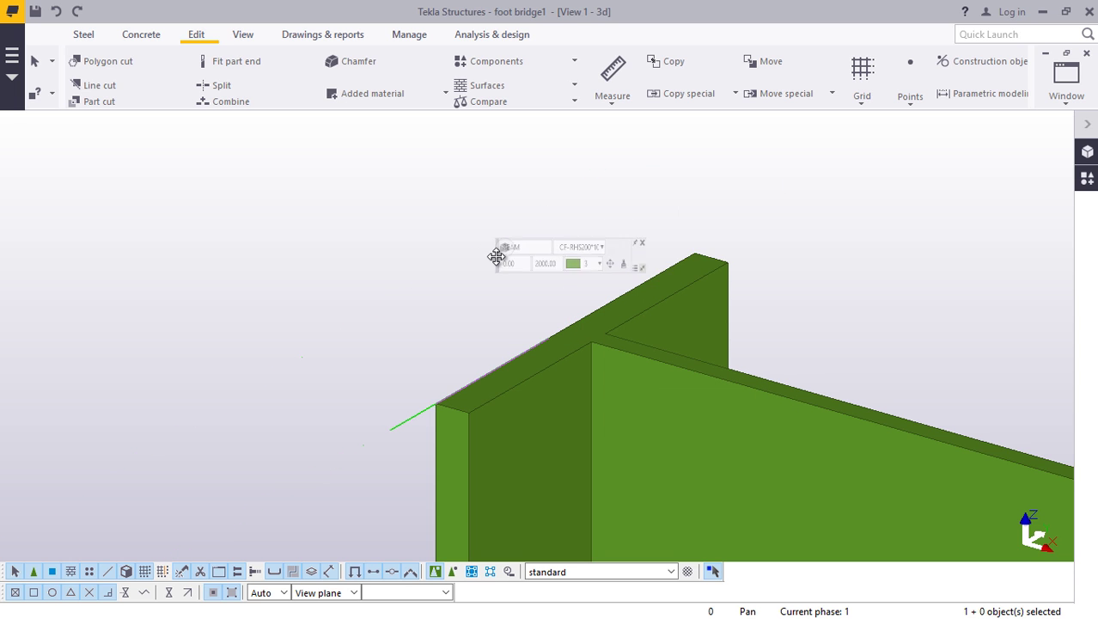
scroll(419, 238, "down", 3)
scroll(419, 238, "down", 8)
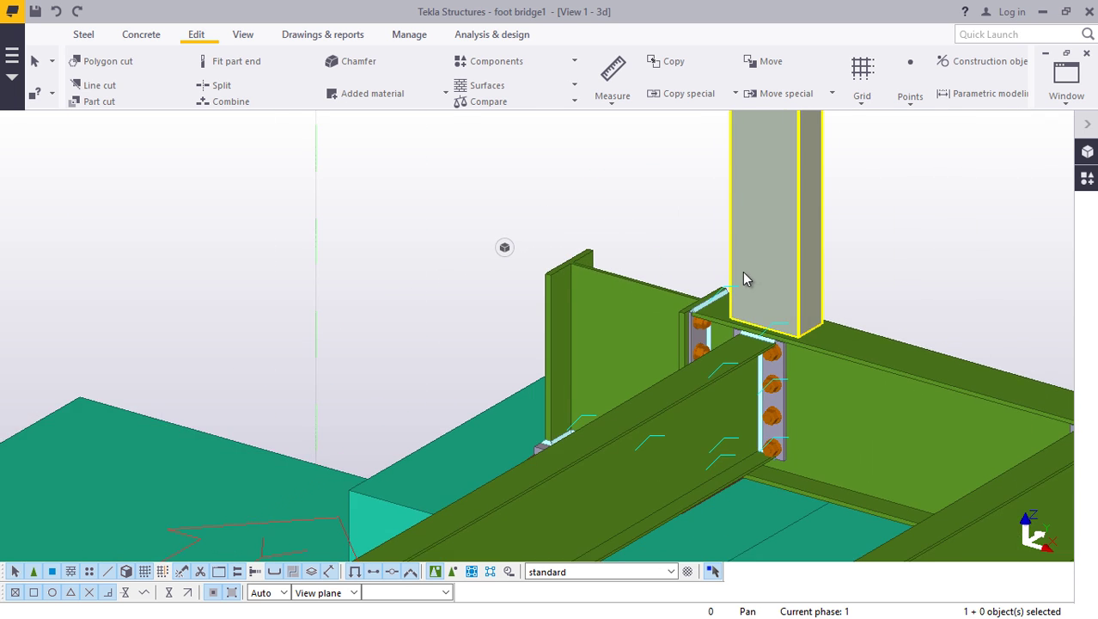
- Copy both end posts linearly along the bridge with dX 800, dY 0, dZ 0 and 60 copies, and end the copy command
scroll(625, 289, "down", 5)
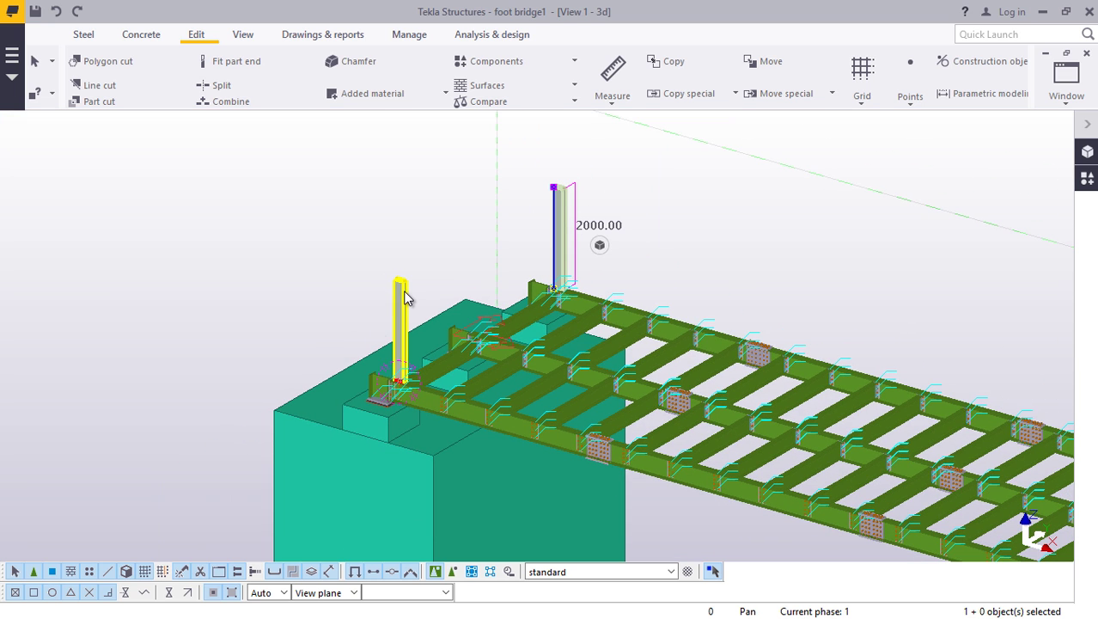
right_click(749, 174)
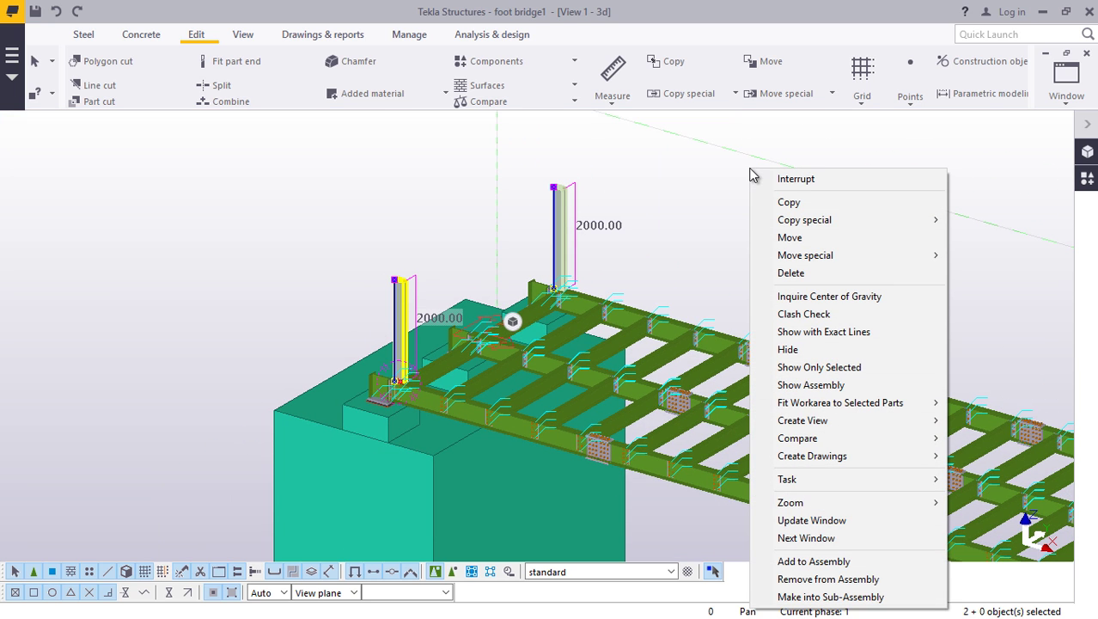
mouse_move(821, 227)
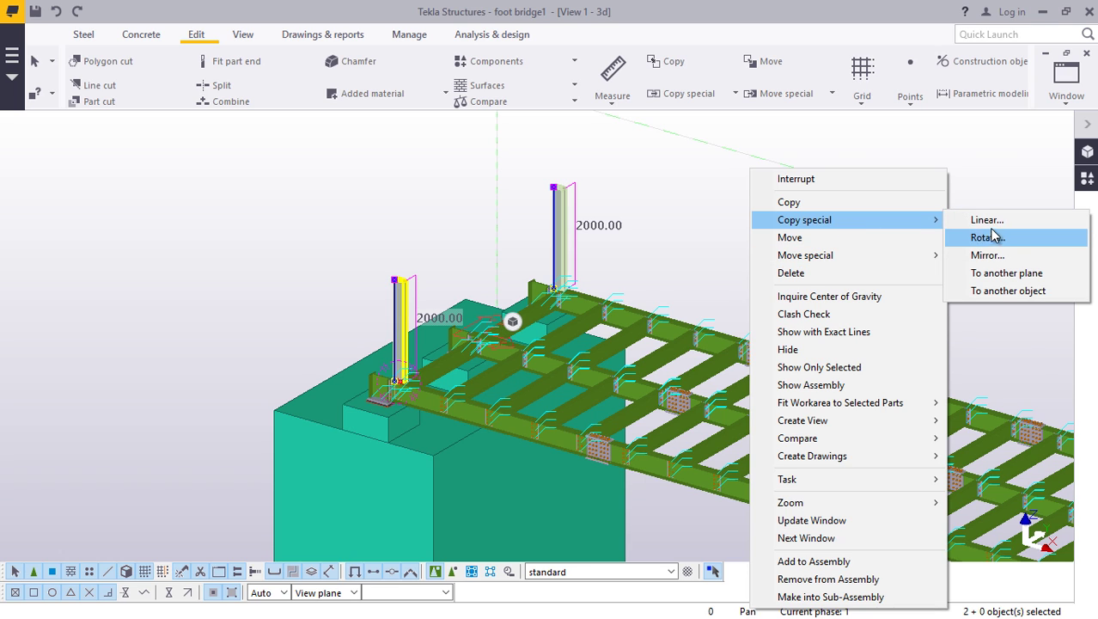
left_click(989, 220)
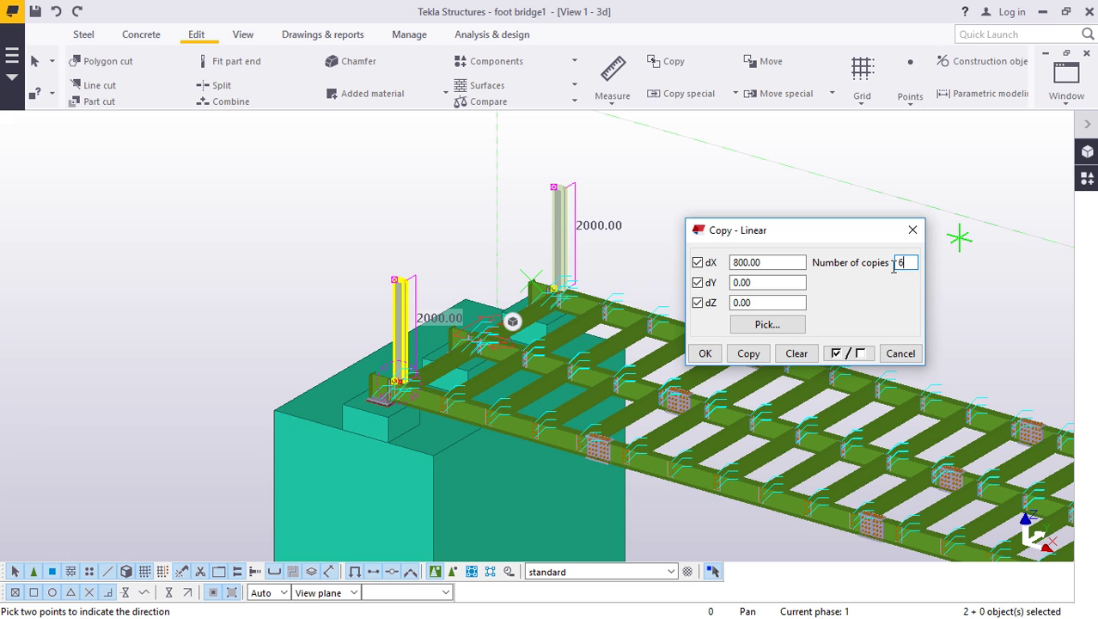
left_click(749, 355)
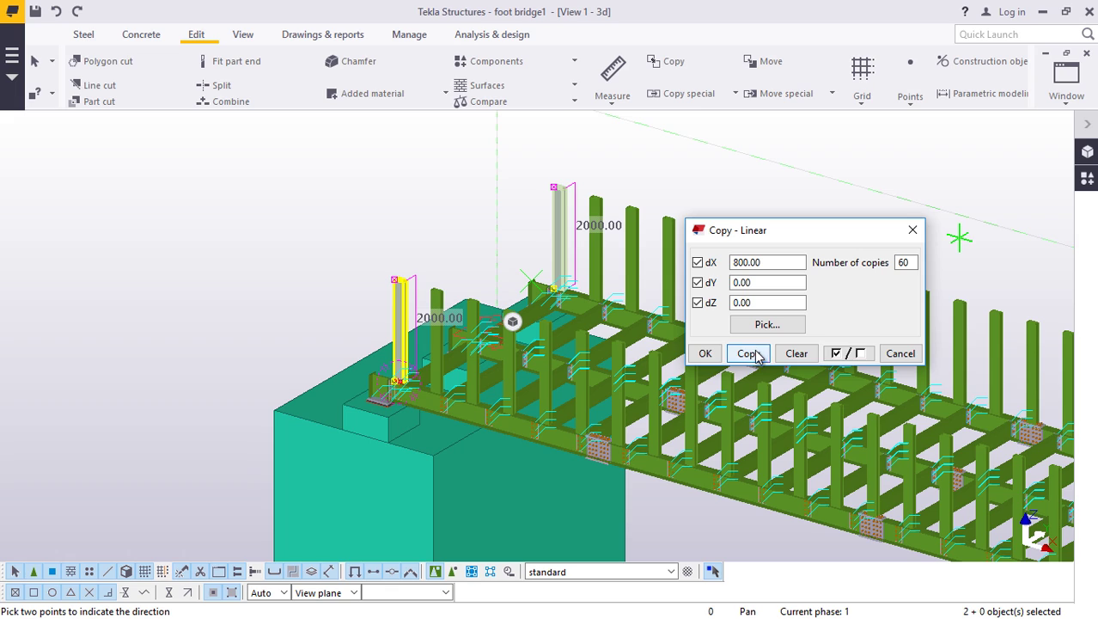
left_click(703, 355)
scroll(360, 253, "down", 5)
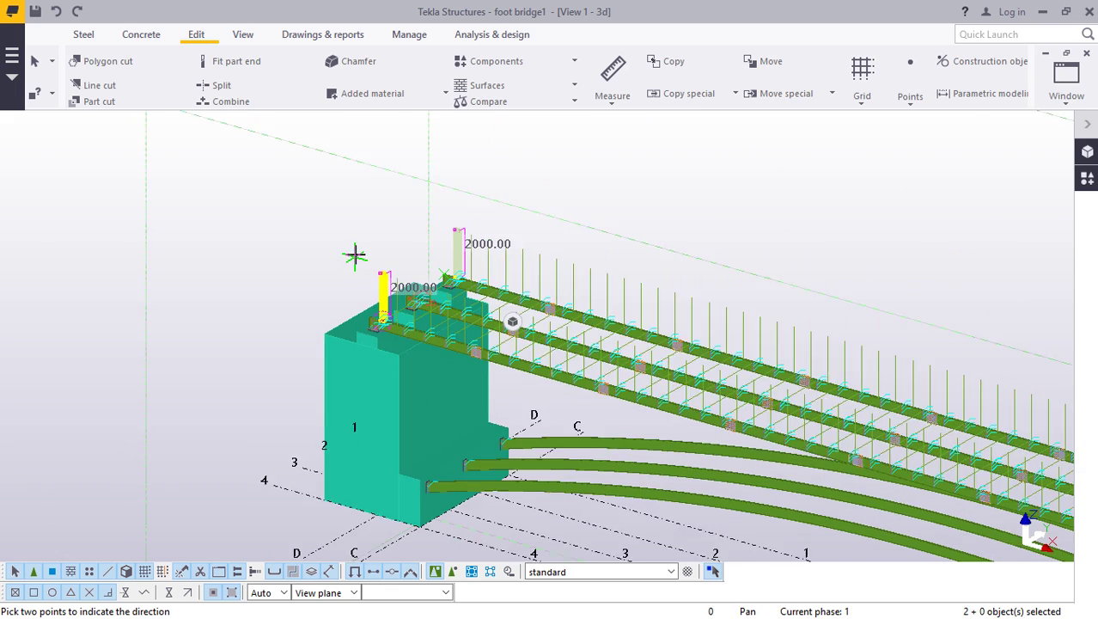
scroll(359, 251, "down", 4)
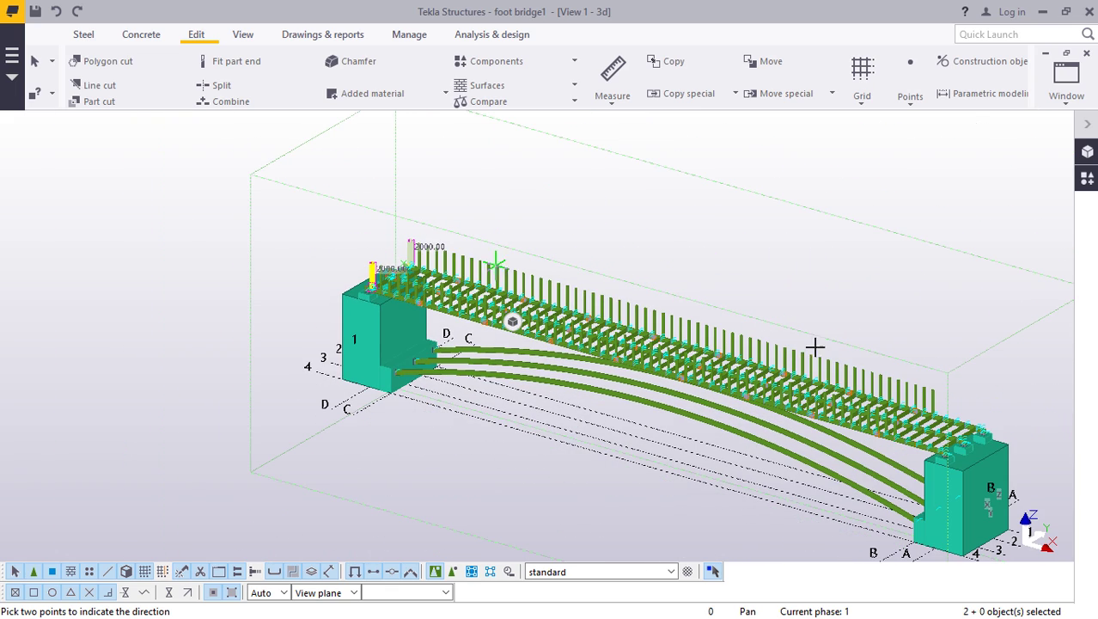
scroll(980, 436, "up", 5)
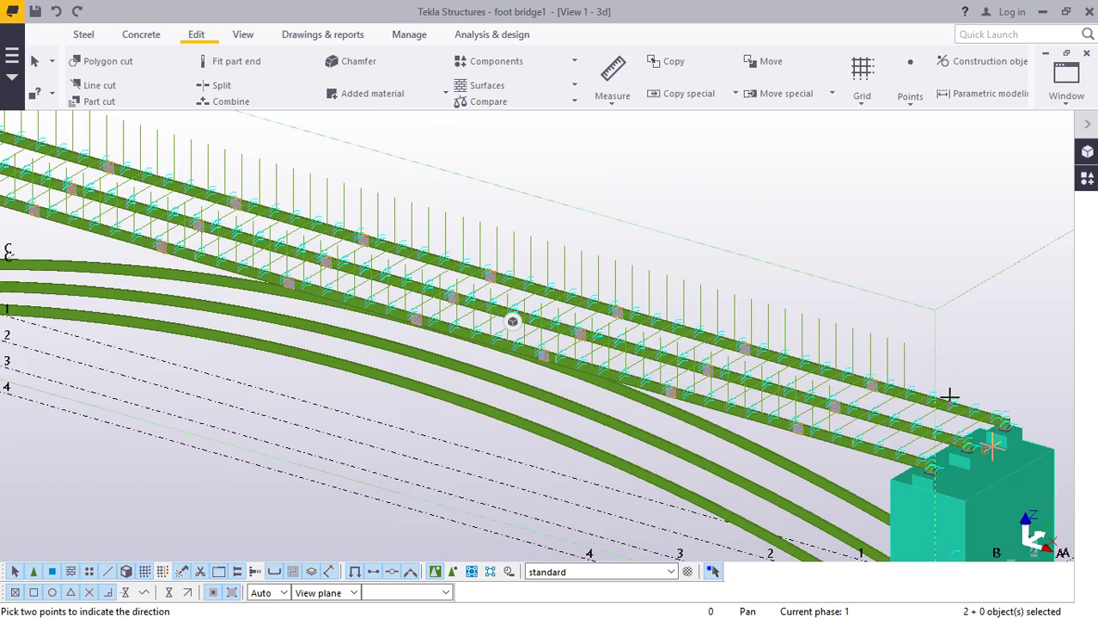
scroll(949, 395, "up", 2)
right_click(919, 328)
left_click(980, 338)
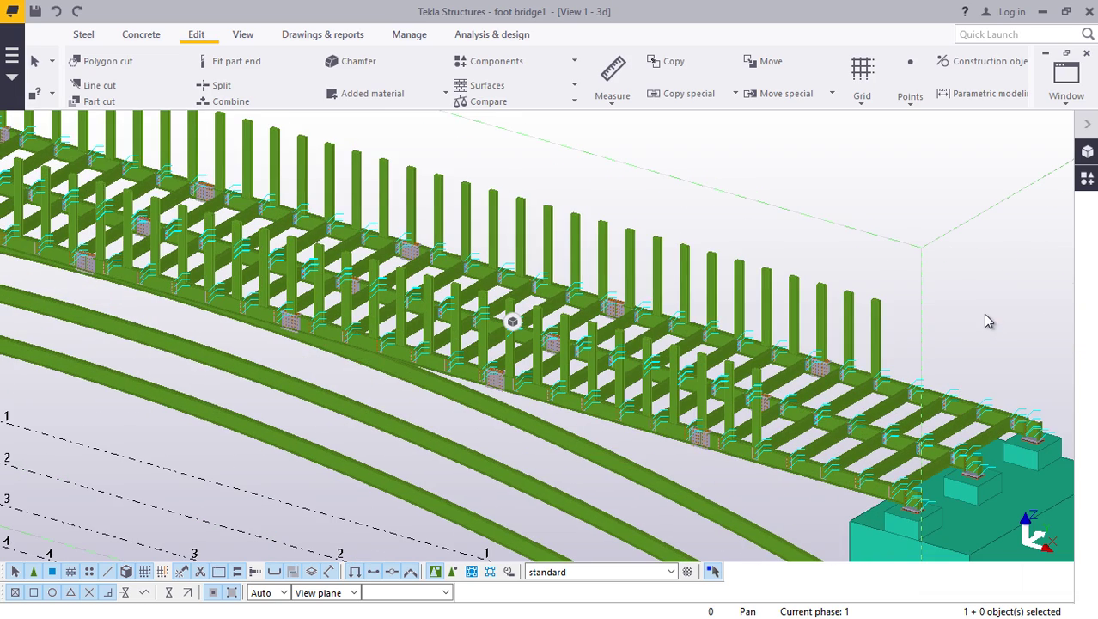
- Copy the last post pair 800 mm further along the bridge, from the preceding near-side post's top corner to the last post's matching corner
scroll(958, 380, "up", 6)
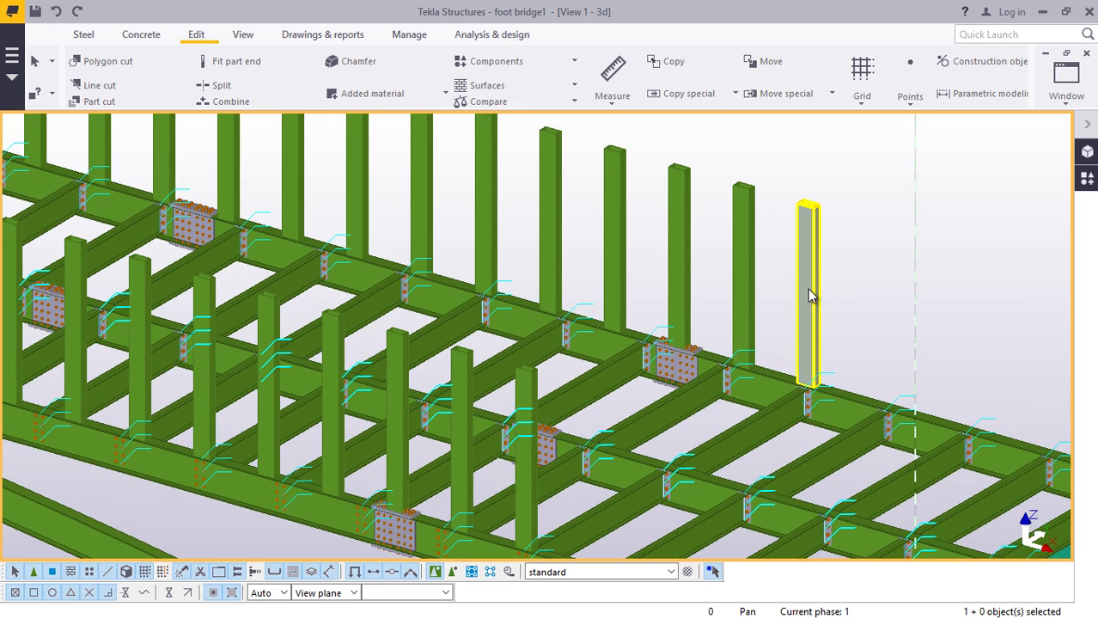
left_click(812, 295)
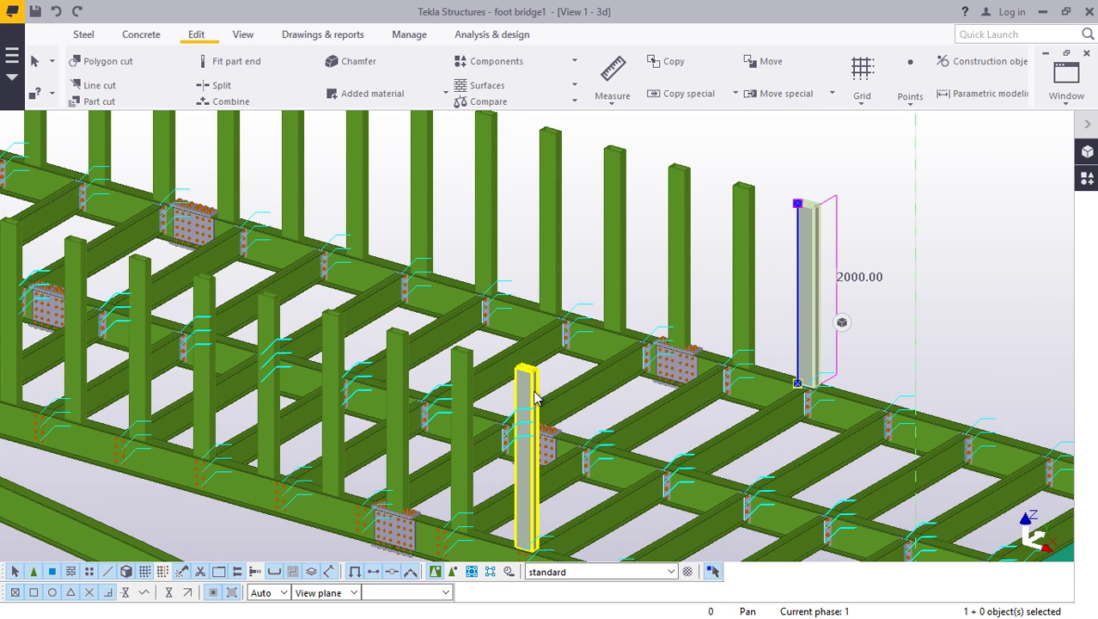
right_click(984, 222)
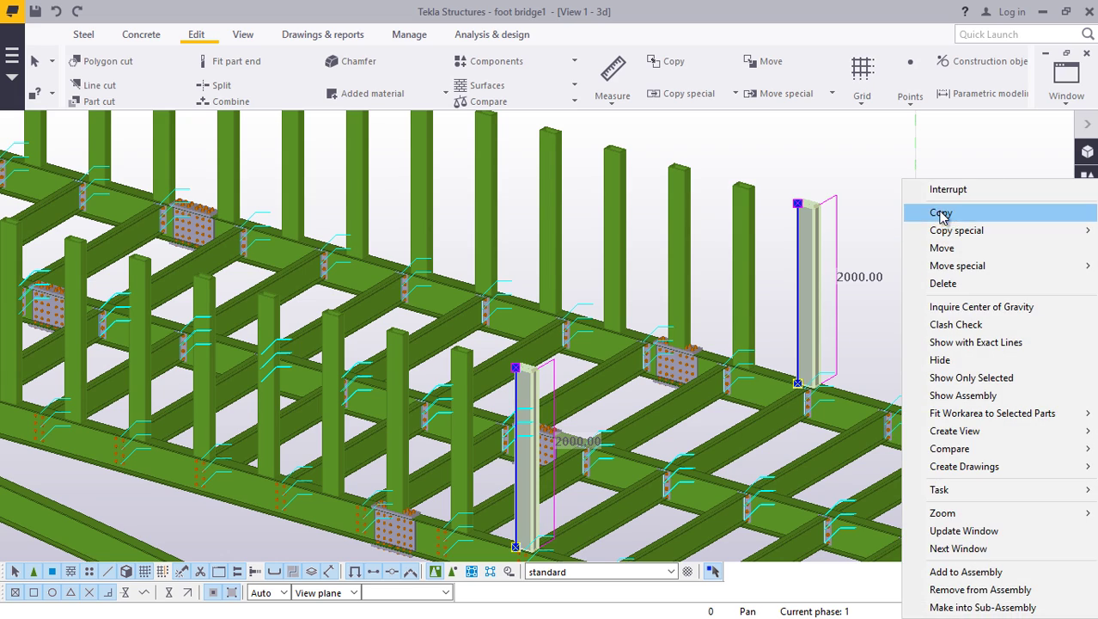
left_click(946, 214)
scroll(415, 328, "up", 8)
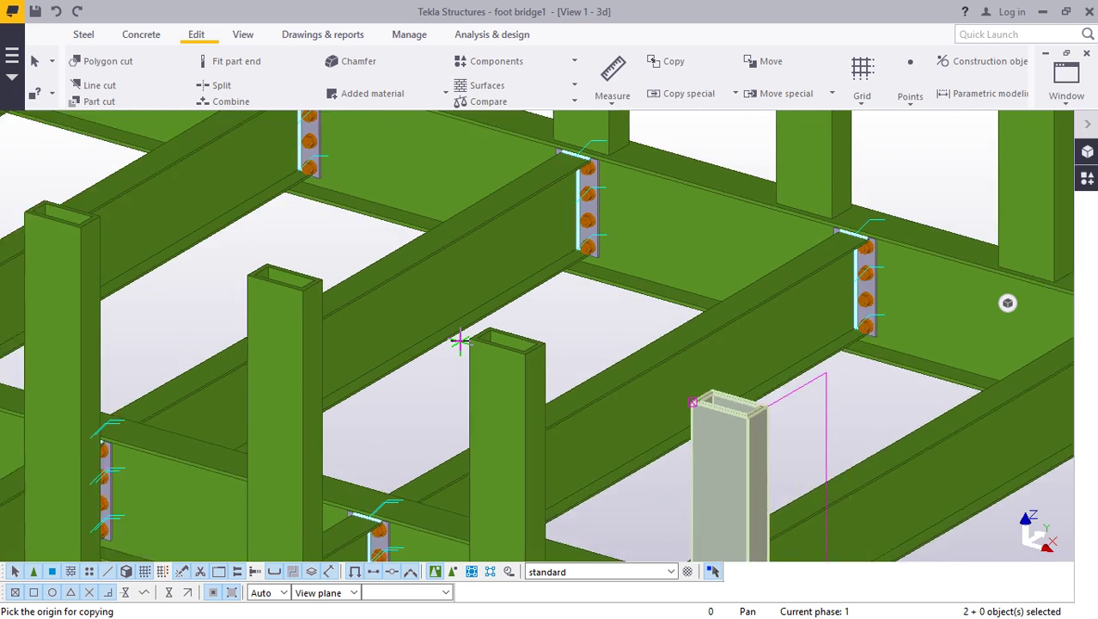
scroll(464, 338, "up", 4)
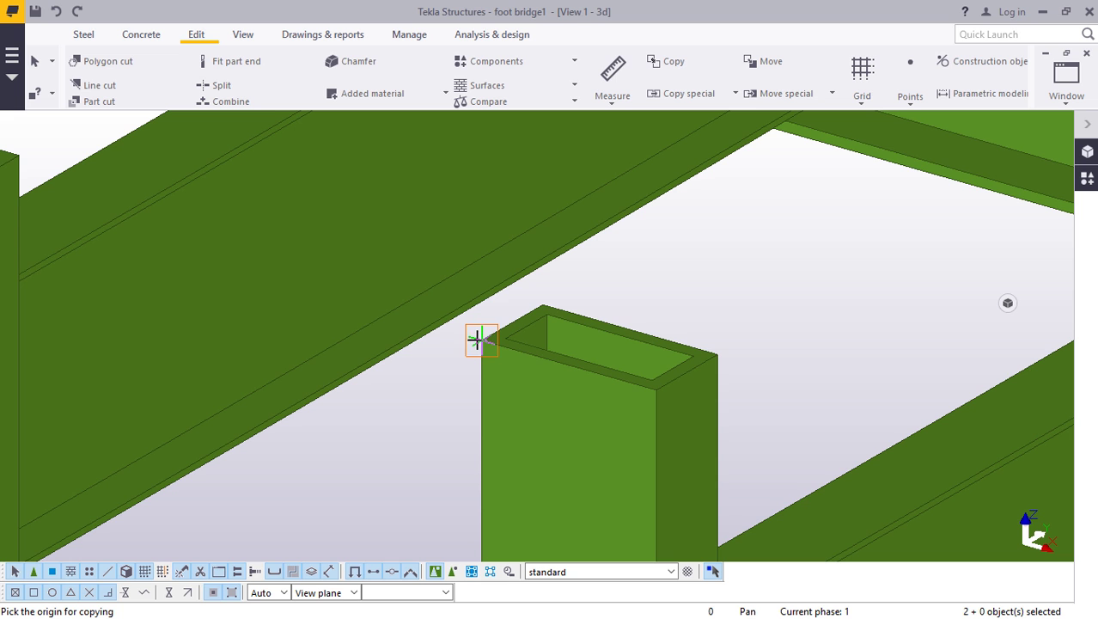
scroll(404, 315, "down", 6)
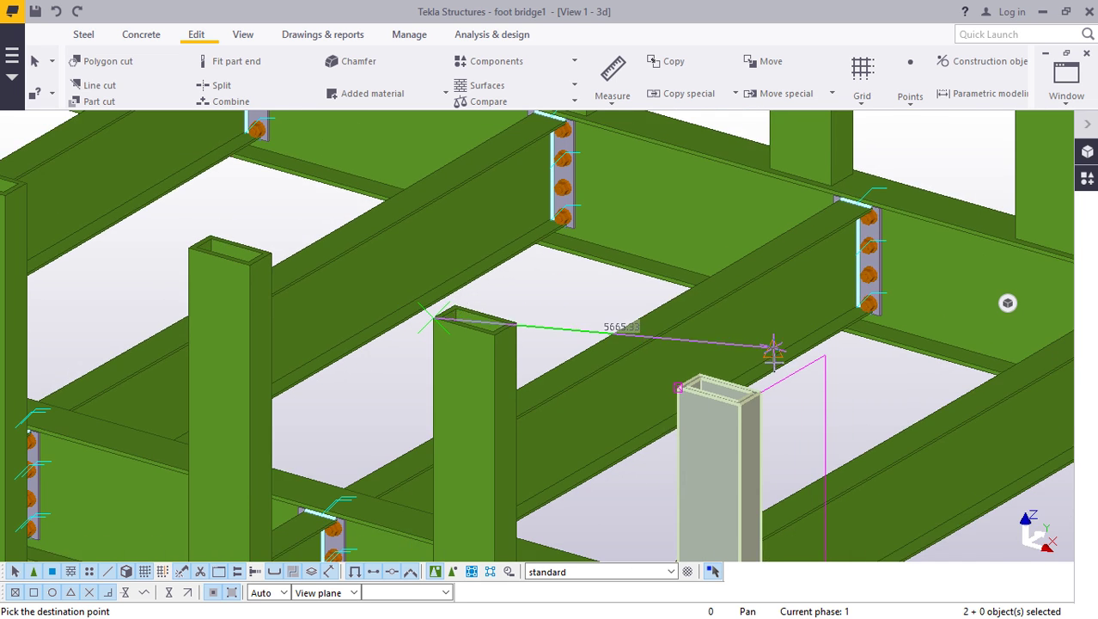
scroll(688, 388, "up", 4)
scroll(687, 388, "up", 5)
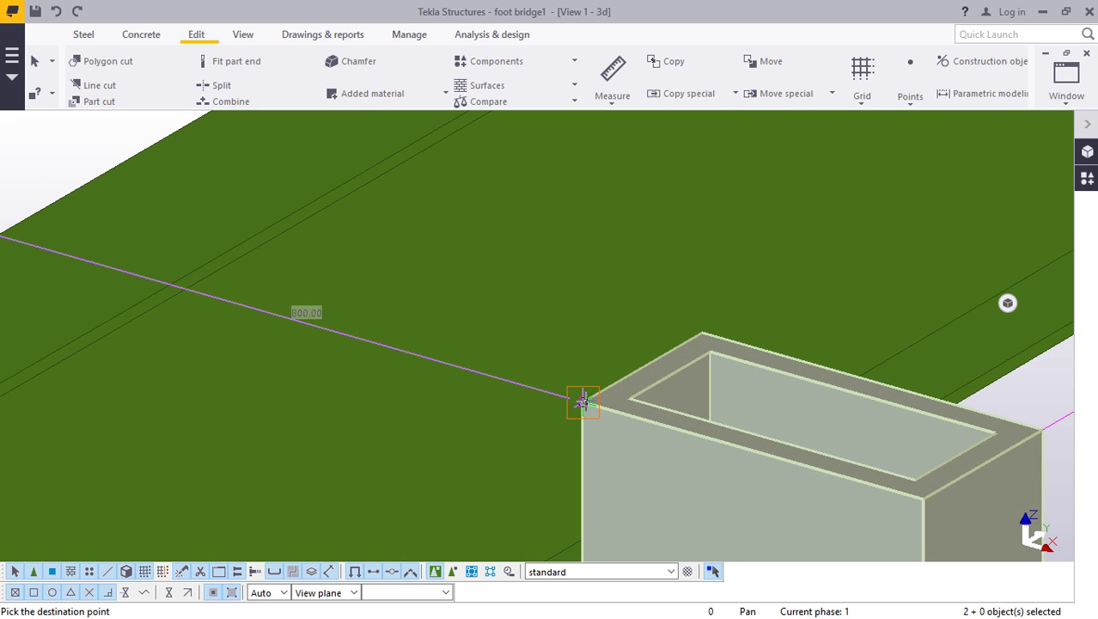
scroll(525, 369, "down", 8)
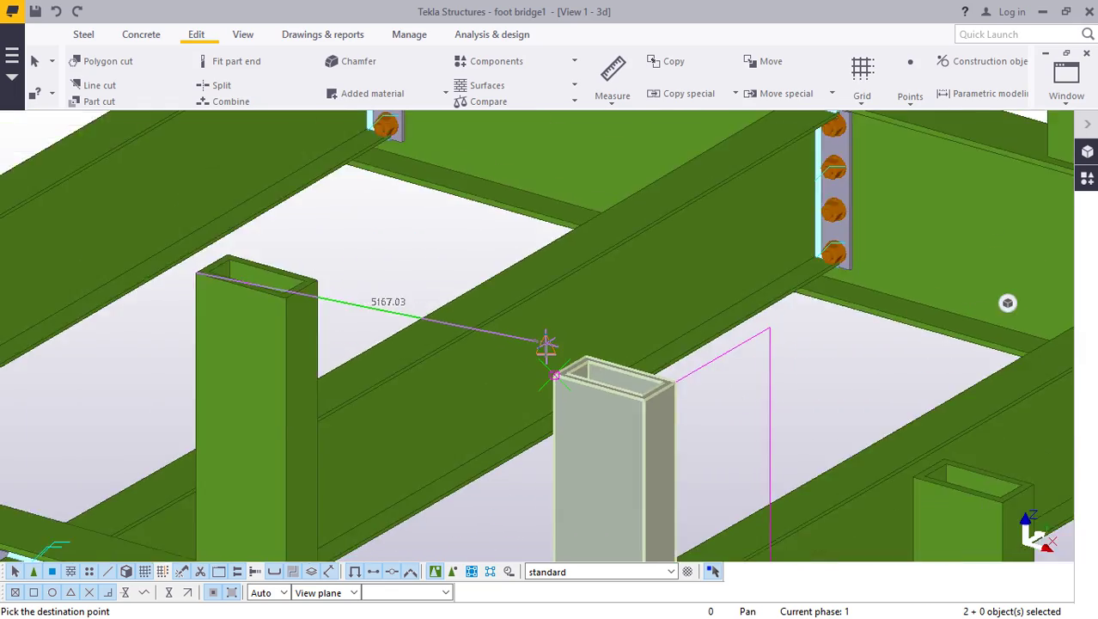
- Try to add a second post pair using the newly copied post's top corner as destination, end the command and undo that copy
scroll(635, 320, "down", 5)
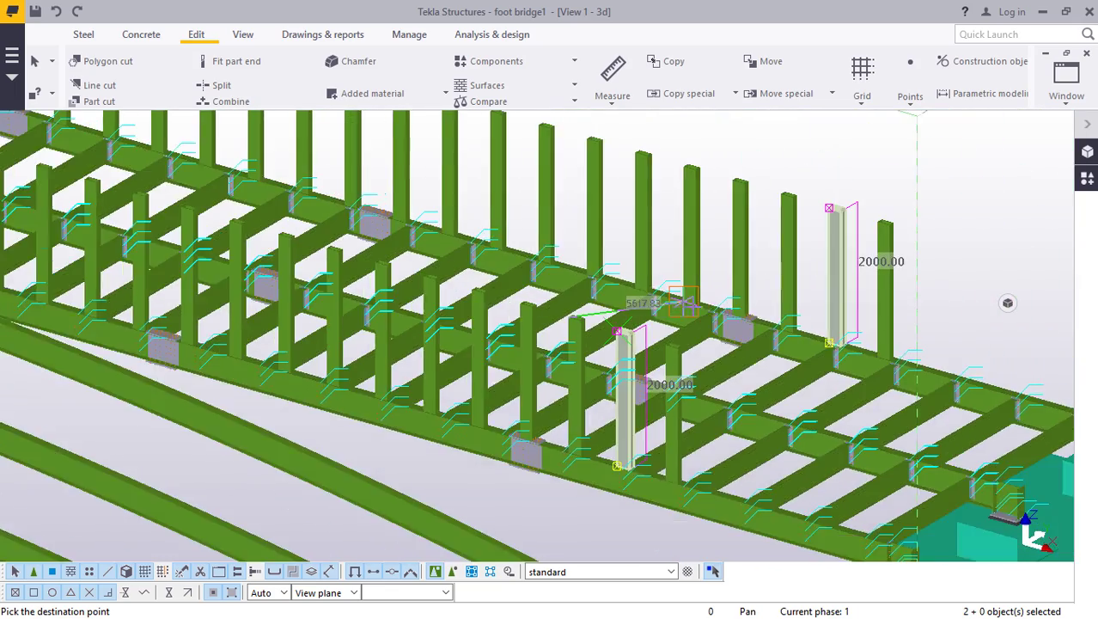
scroll(635, 365, "up", 5)
scroll(634, 364, "up", 8)
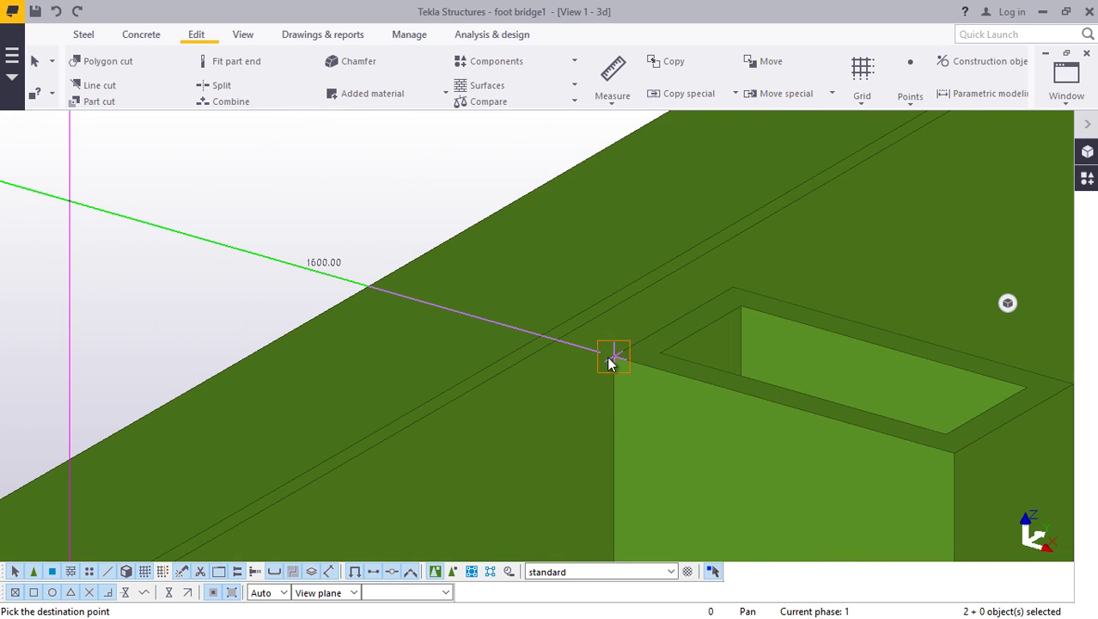
scroll(602, 355, "down", 8)
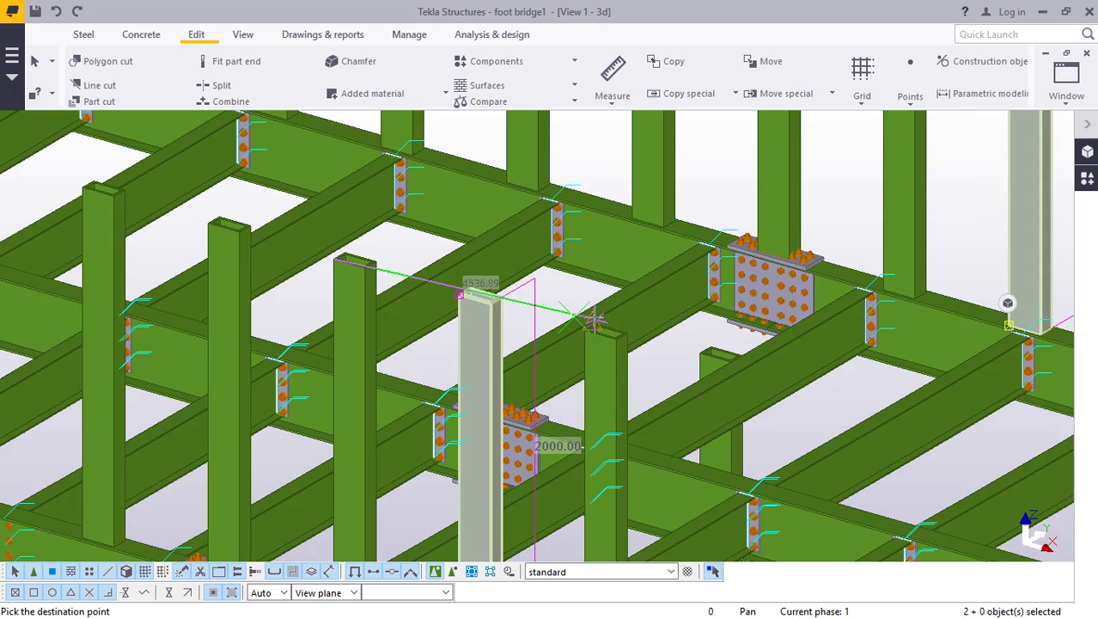
scroll(618, 314, "down", 2)
right_click(732, 303)
left_click(777, 314)
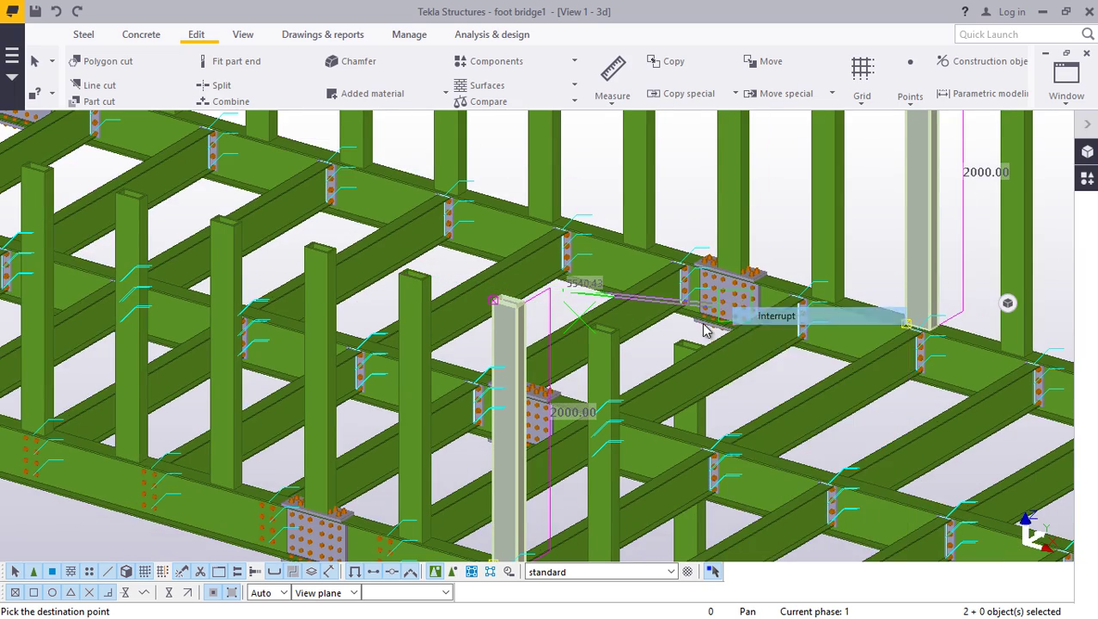
scroll(687, 323, "down", 3)
scroll(686, 323, "down", 1)
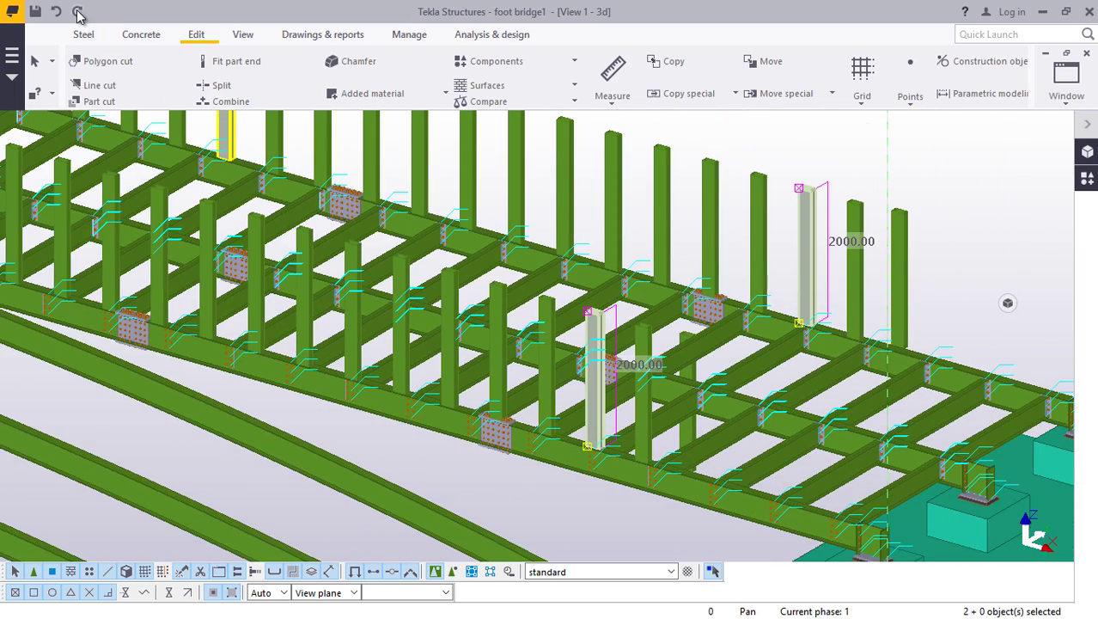
- Select the new last post pair and copy it 800 mm onward, using matching top corners of the preceding and selected near-side posts
left_click(742, 198)
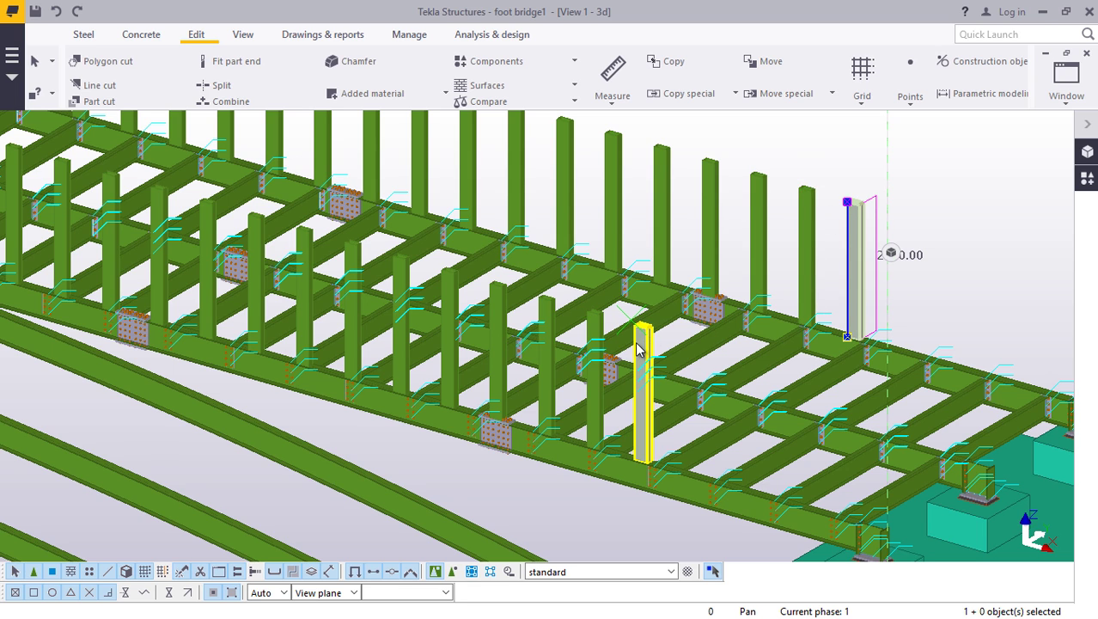
right_click(935, 246)
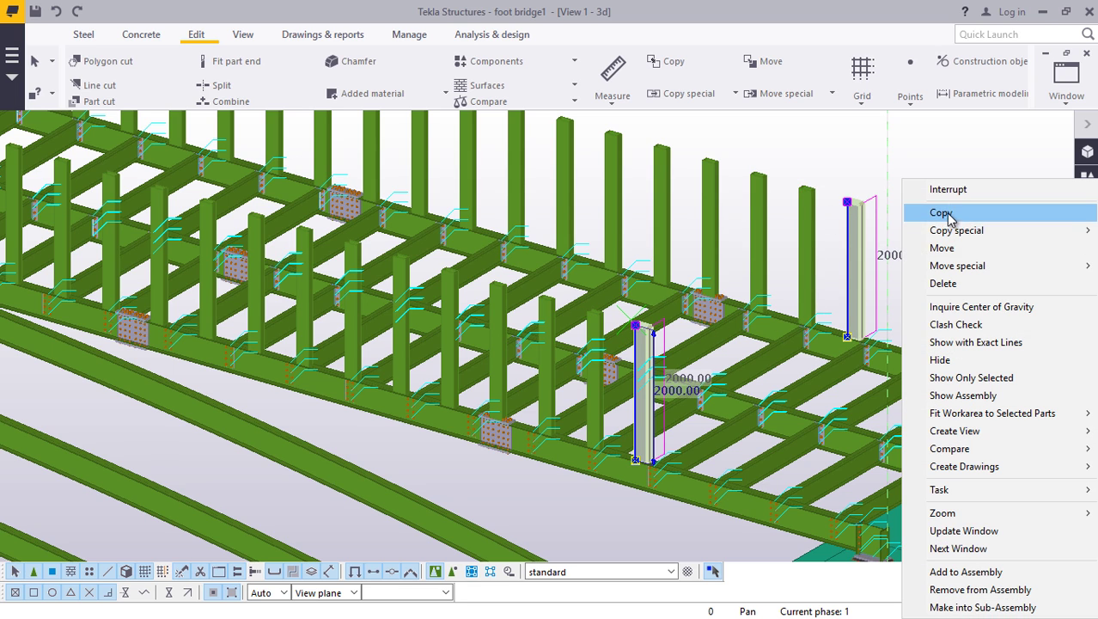
left_click(946, 213)
scroll(625, 311, "up", 10)
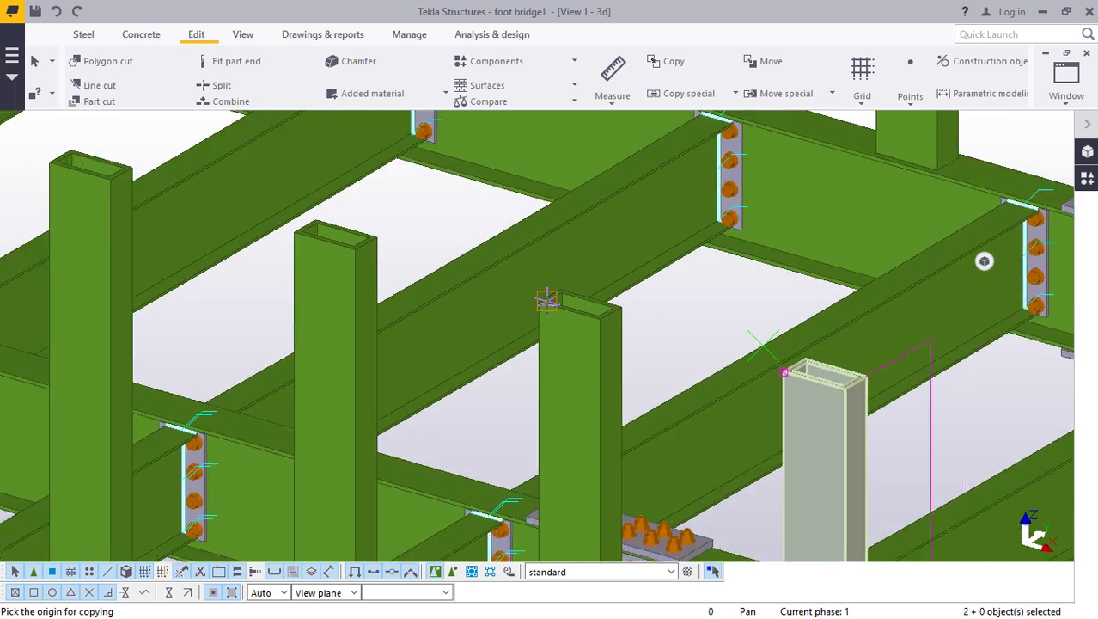
scroll(533, 299, "up", 3)
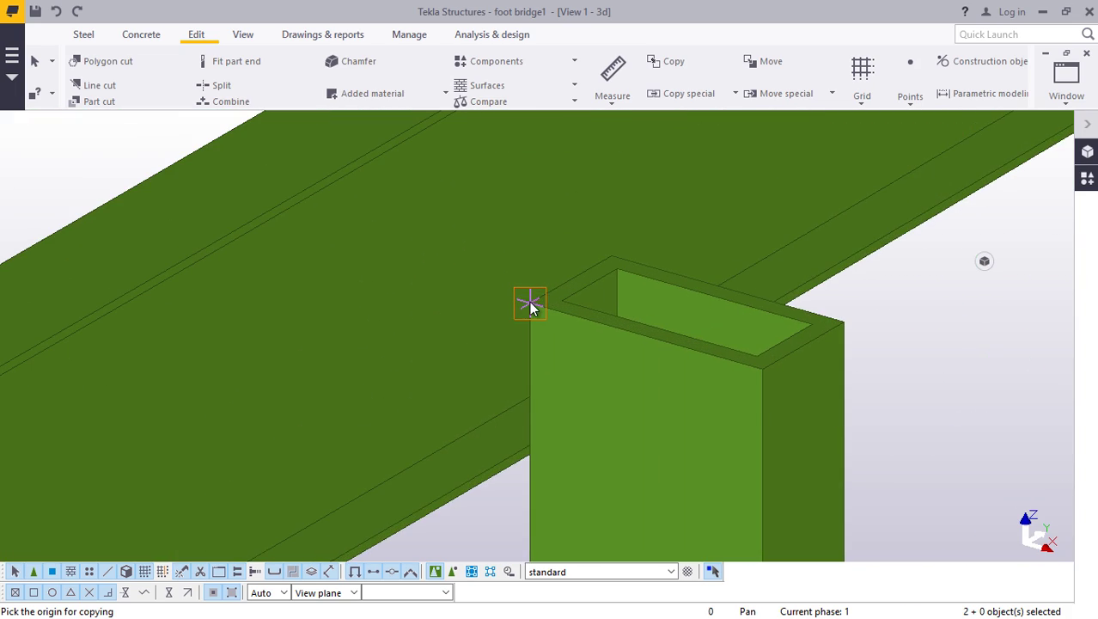
scroll(508, 315, "down", 6)
scroll(723, 342, "up", 5)
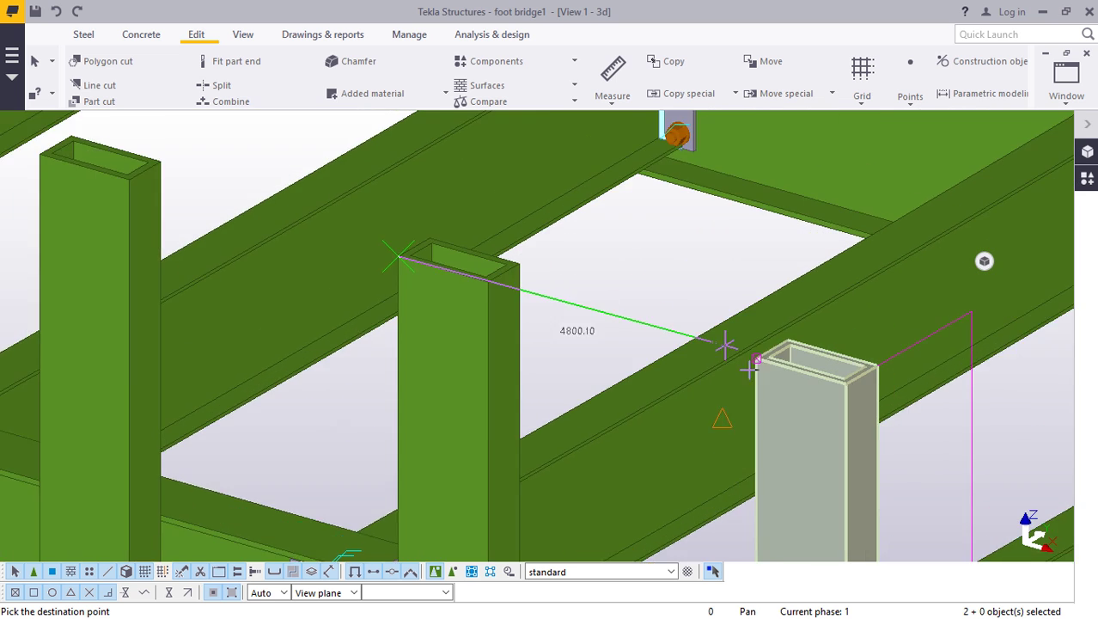
scroll(751, 355, "up", 5)
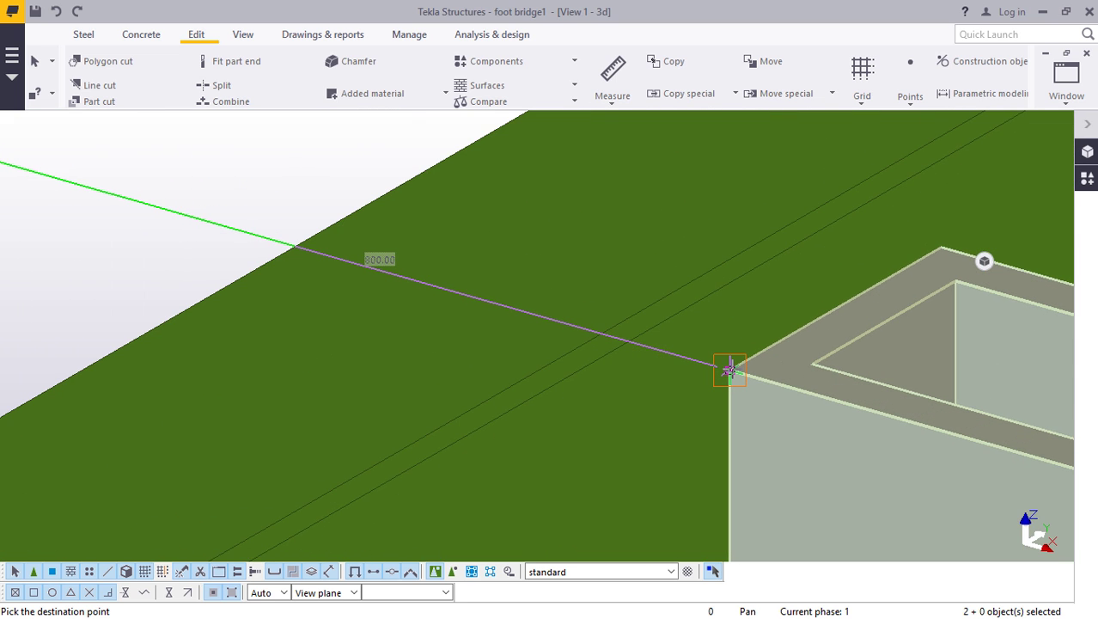
scroll(466, 321, "down", 8)
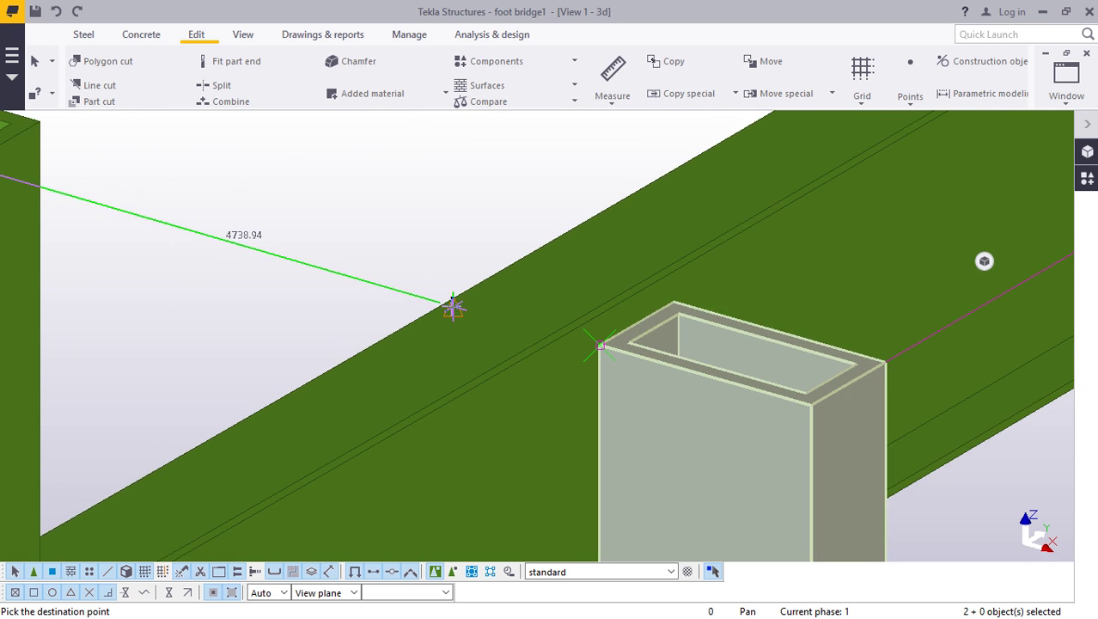
scroll(498, 305, "down", 8)
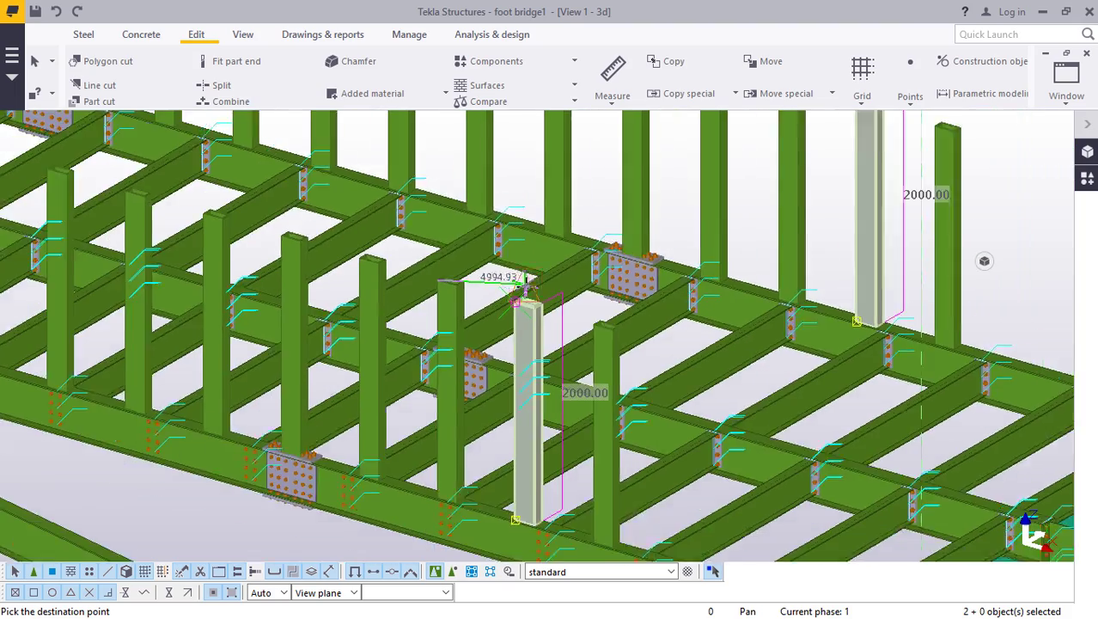
- Place two more copies of the selected post pair by picking the top corner of each newly added near-side post as destination
scroll(568, 283, "up", 10)
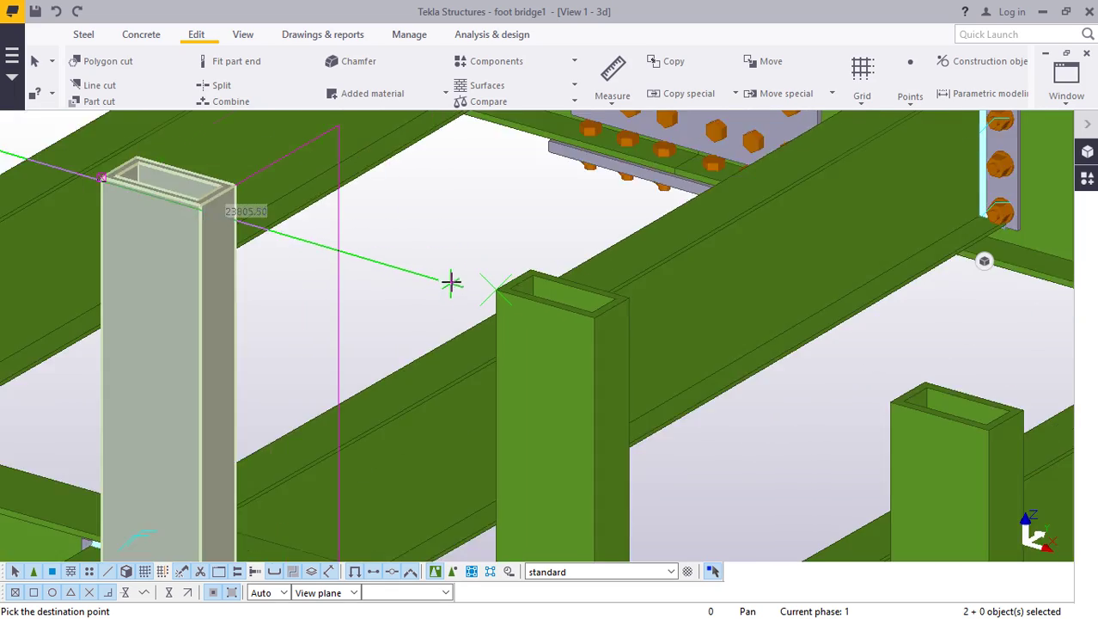
scroll(451, 282, "down", 10)
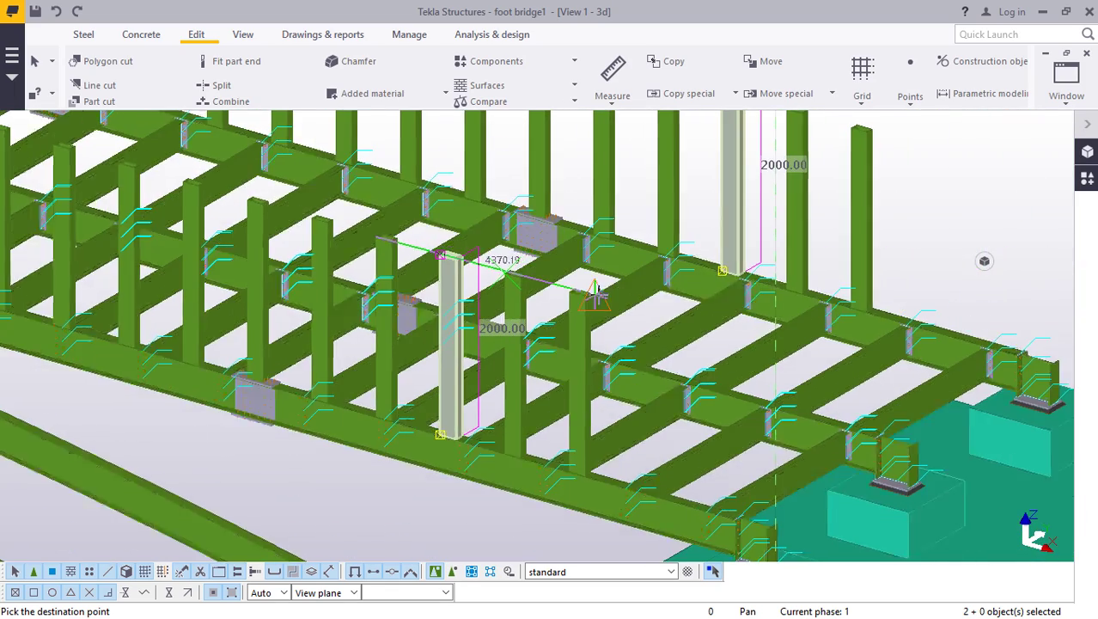
scroll(595, 294, "up", 10)
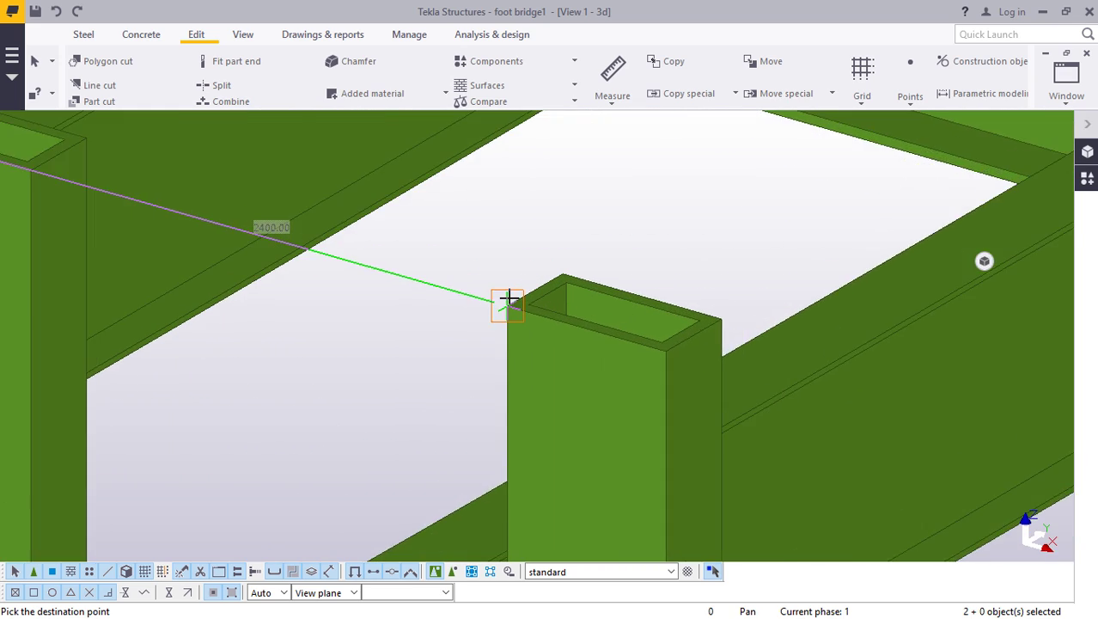
scroll(508, 298, "up", 3)
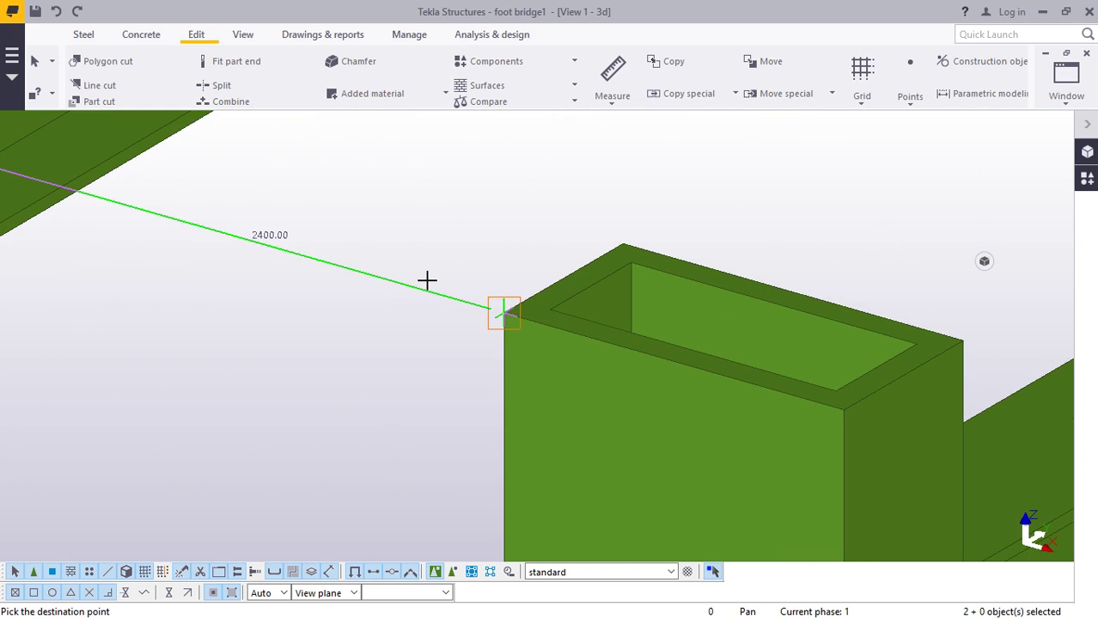
scroll(437, 273, "down", 10)
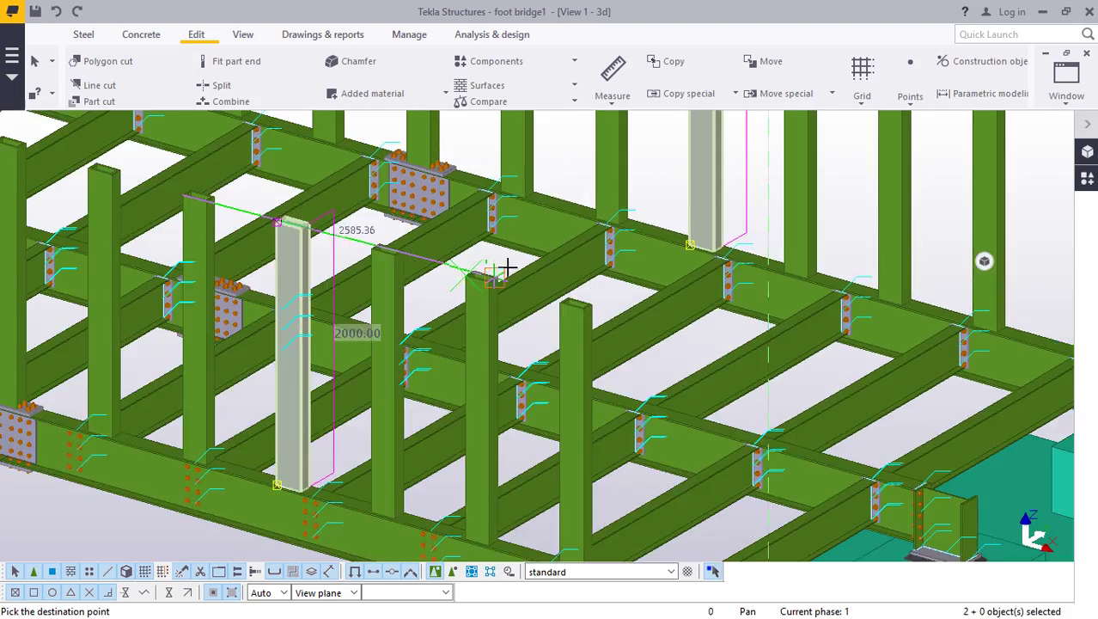
- Place one more copy of the selected post pair using the last near-side post's top corner as destination, and end the copying
scroll(507, 268, "down", 5)
scroll(516, 292, "up", 12)
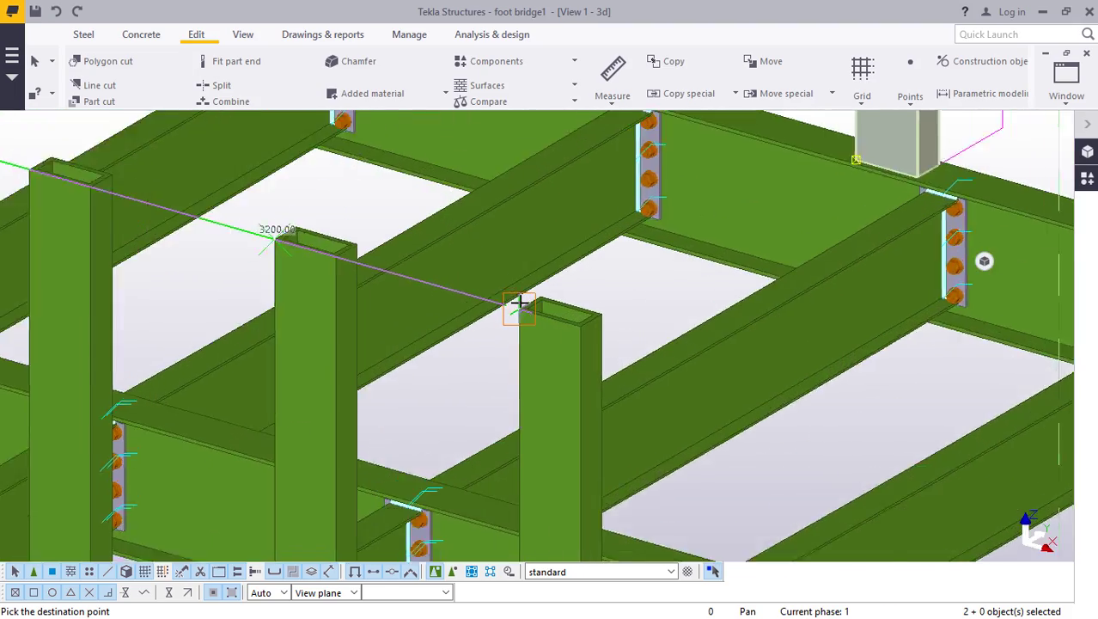
scroll(516, 304, "up", 8)
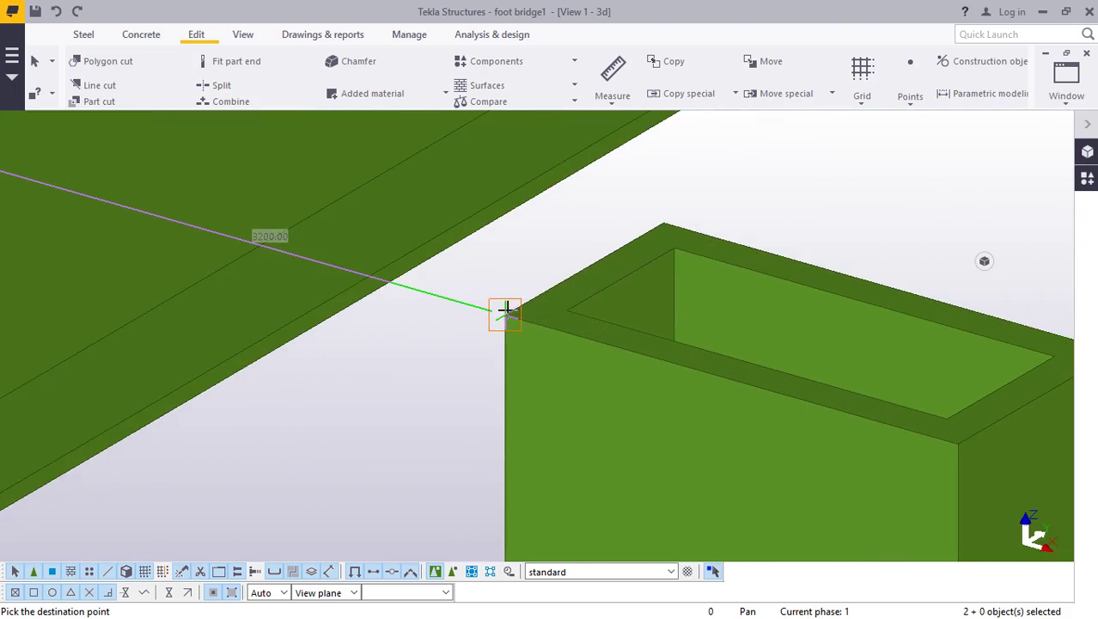
scroll(499, 315, "down", 8)
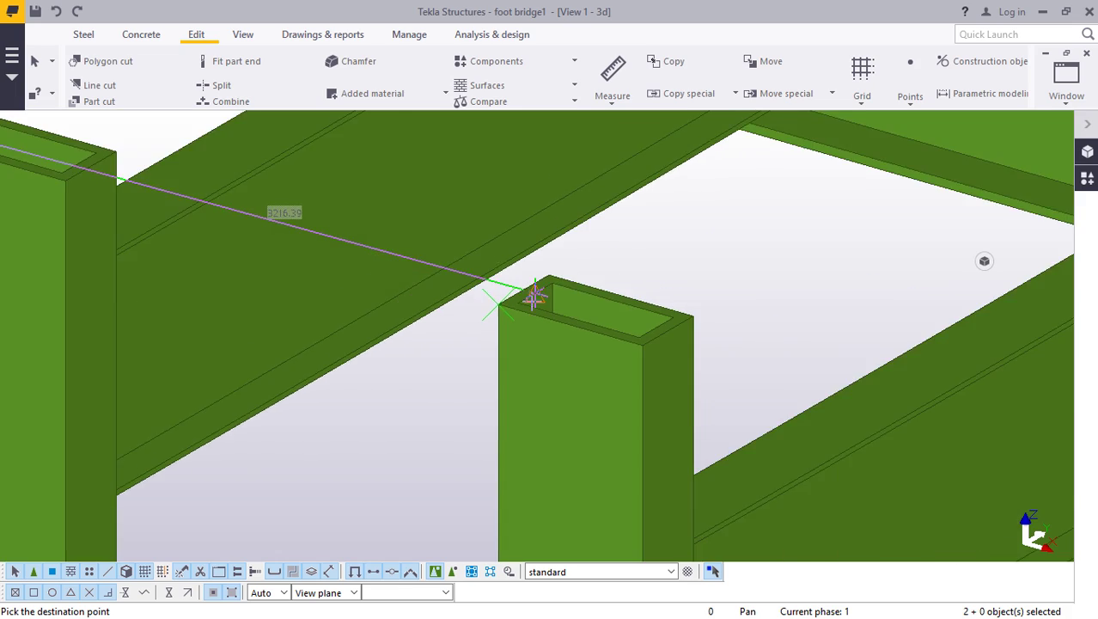
scroll(553, 311, "down", 5)
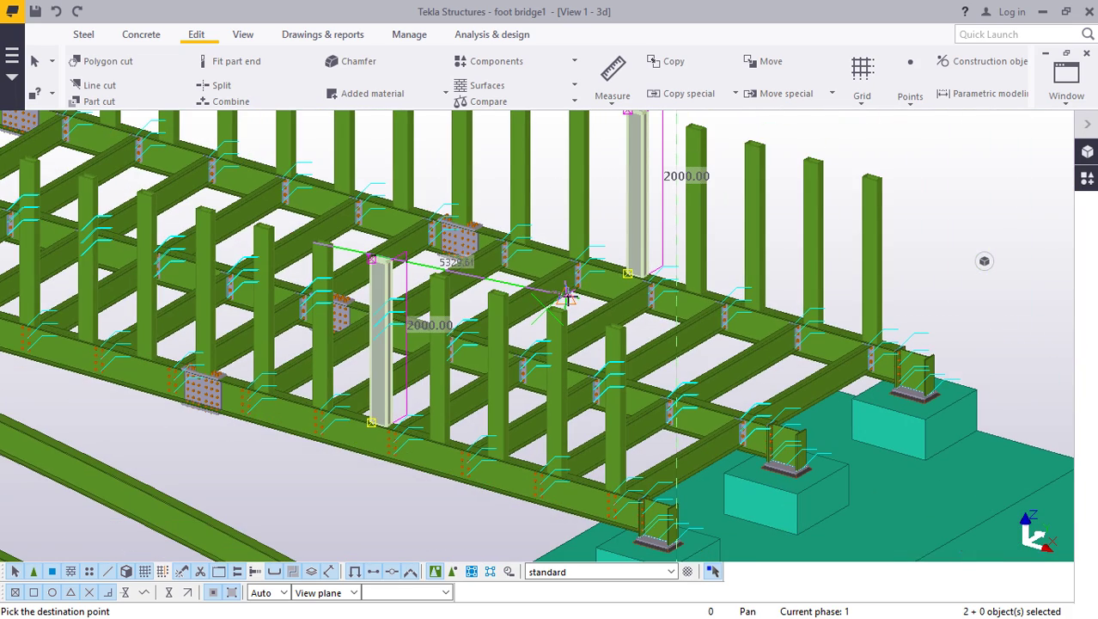
right_click(951, 172)
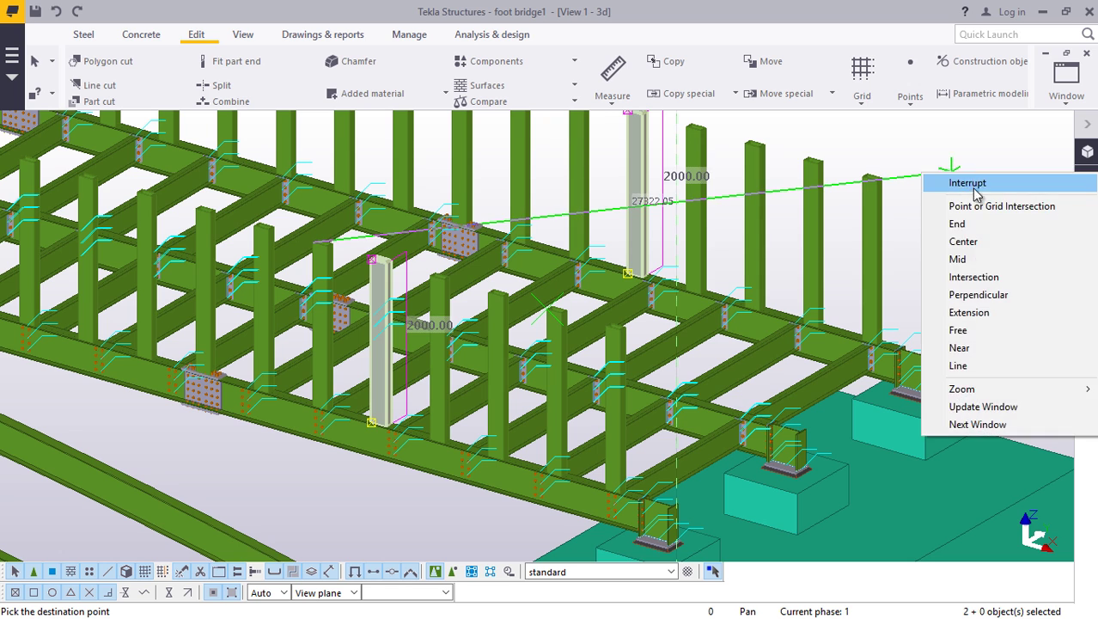
left_click(972, 184)
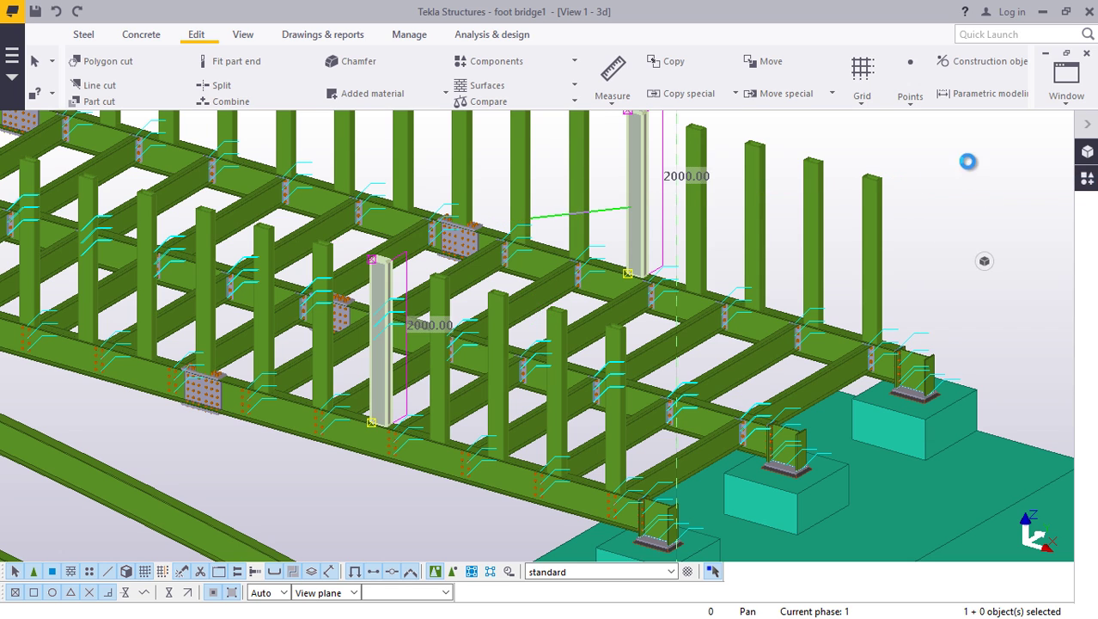
- Open the Grid 1 elevation view and check the row of posts along the deck and at both bridge ends
left_click(1067, 107)
left_click(1056, 218)
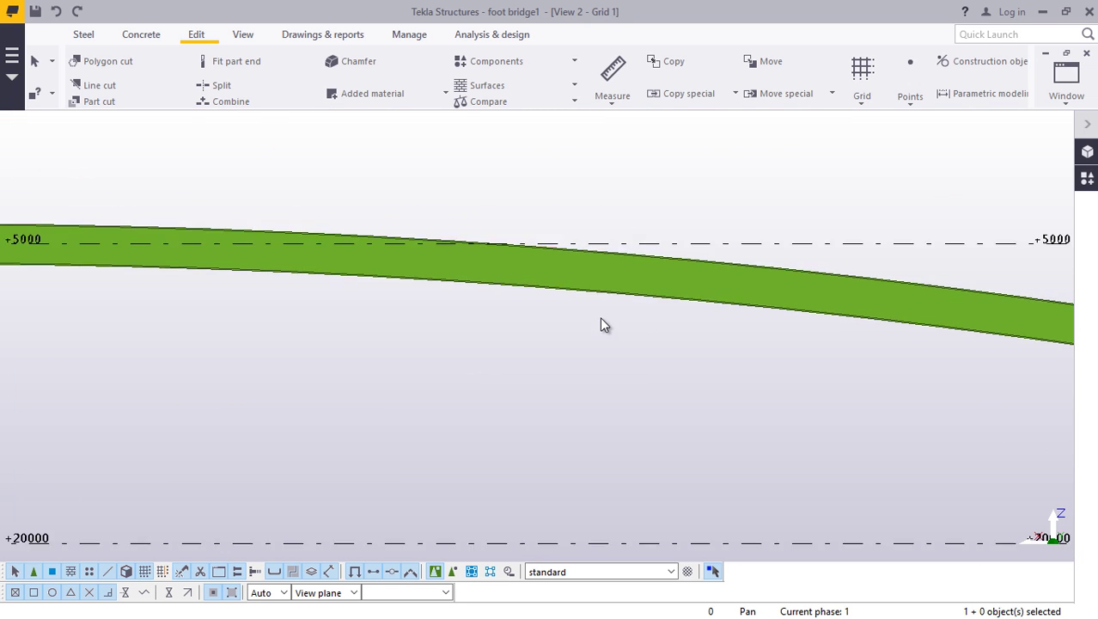
scroll(600, 316, "down", 5)
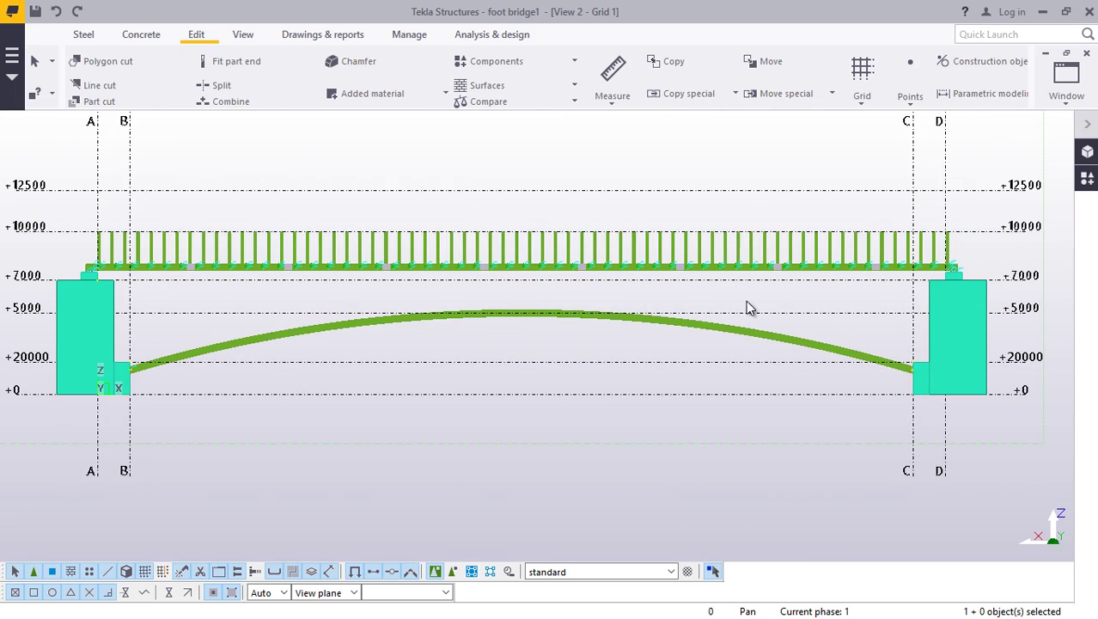
scroll(92, 278, "up", 5)
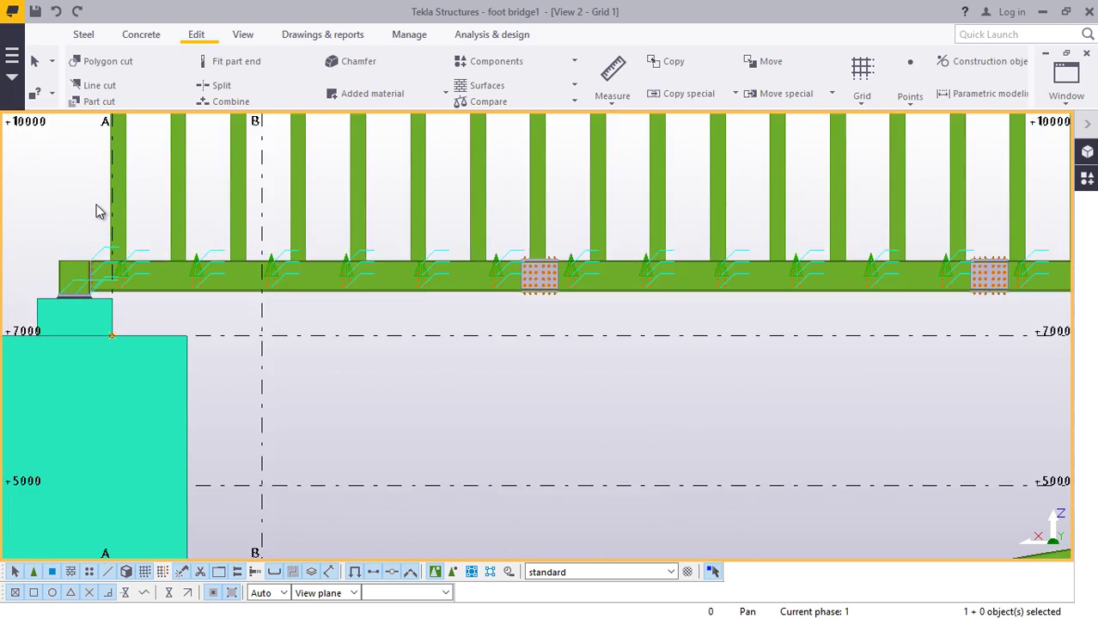
scroll(138, 309, "down", 4)
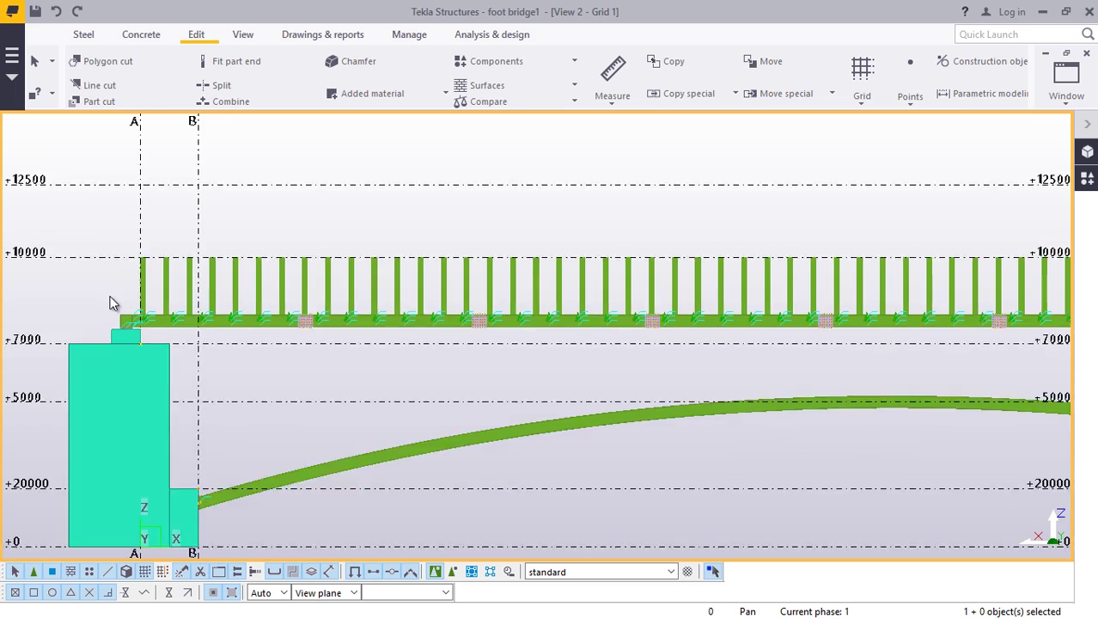
scroll(129, 296, "down", 4)
scroll(574, 312, "up", 4)
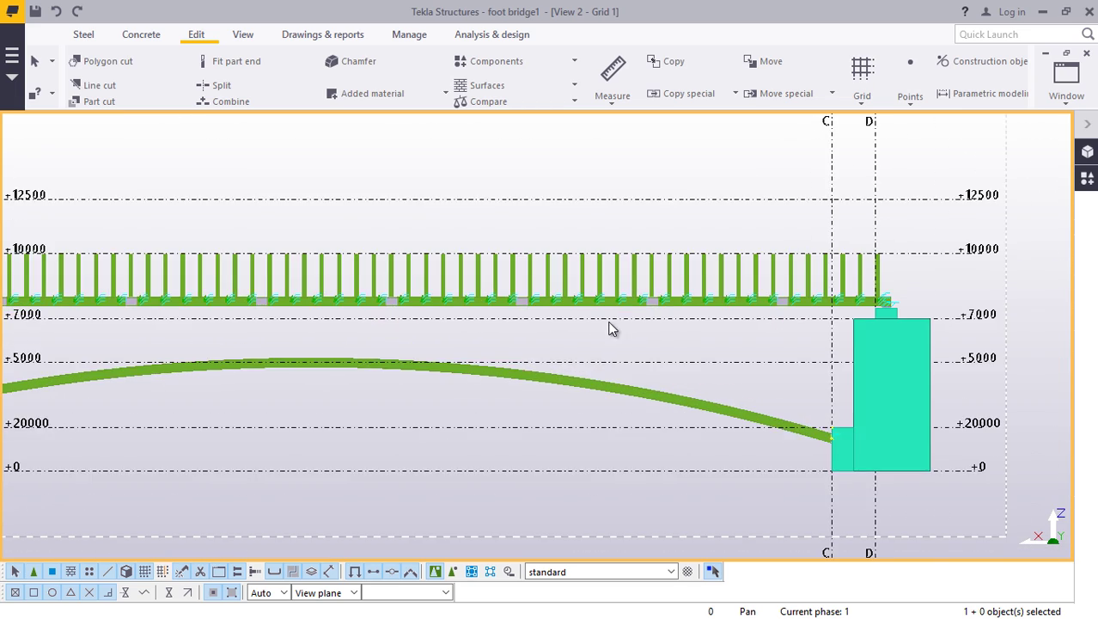
scroll(611, 327, "up", 3)
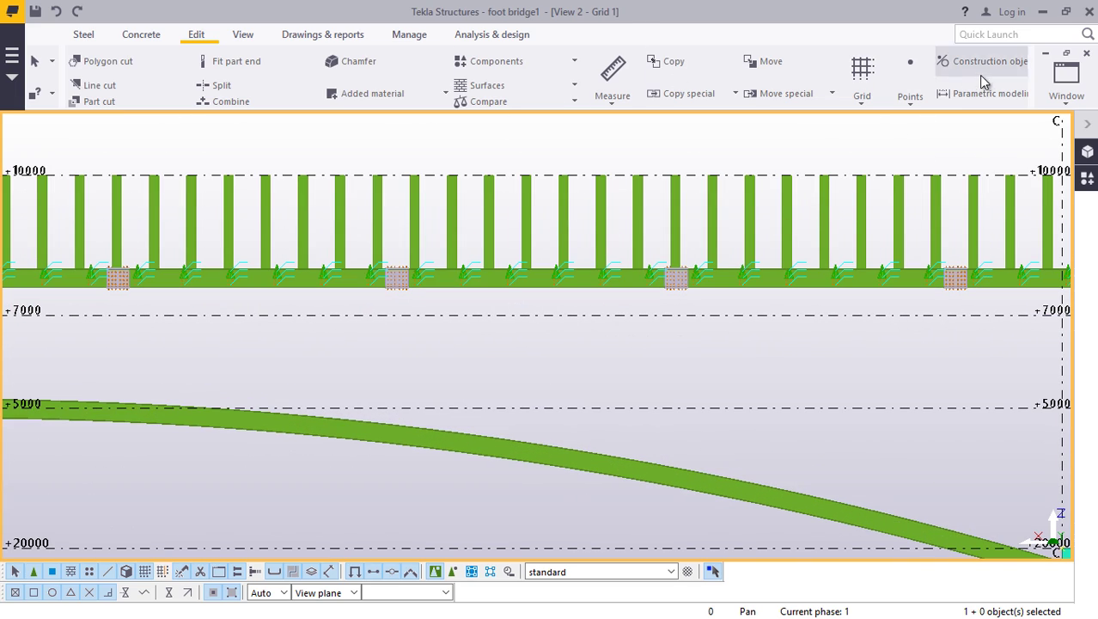
- Return to the 3D view and set the view rotation point at the far outer beam's splice near grid D
left_click(1066, 103)
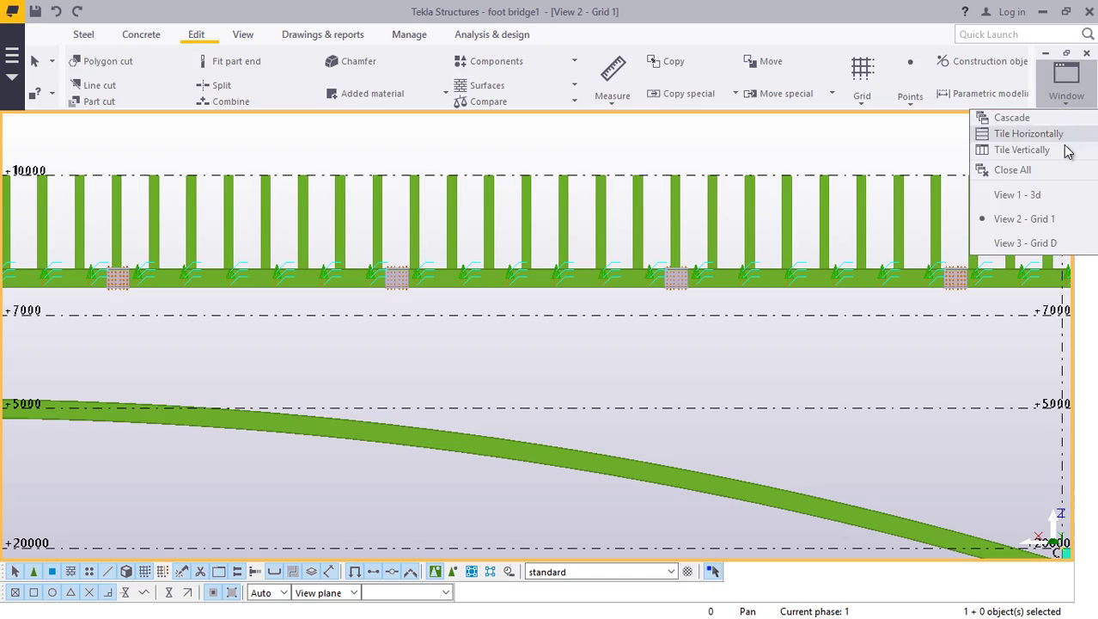
left_click(1042, 196)
scroll(667, 351, "down", 10)
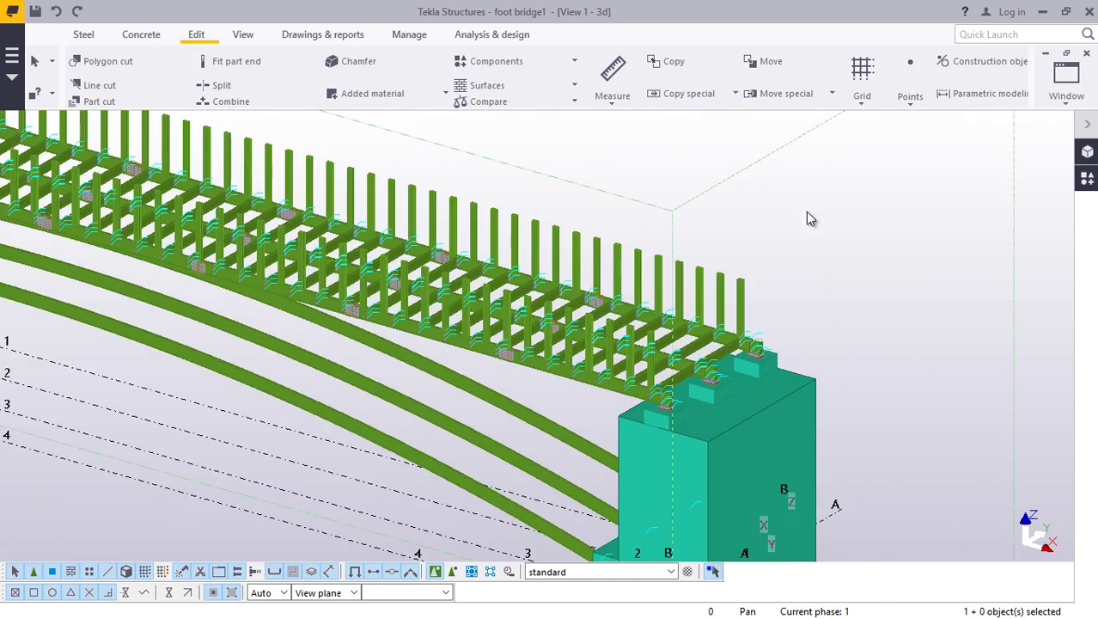
scroll(526, 311, "down", 2)
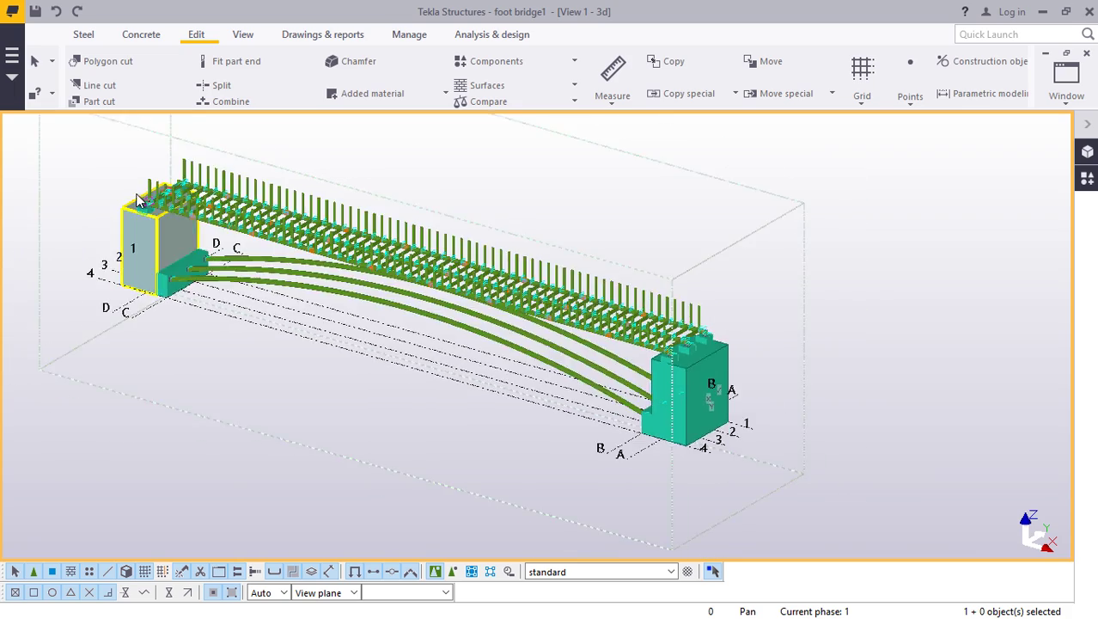
scroll(153, 176, "up", 5)
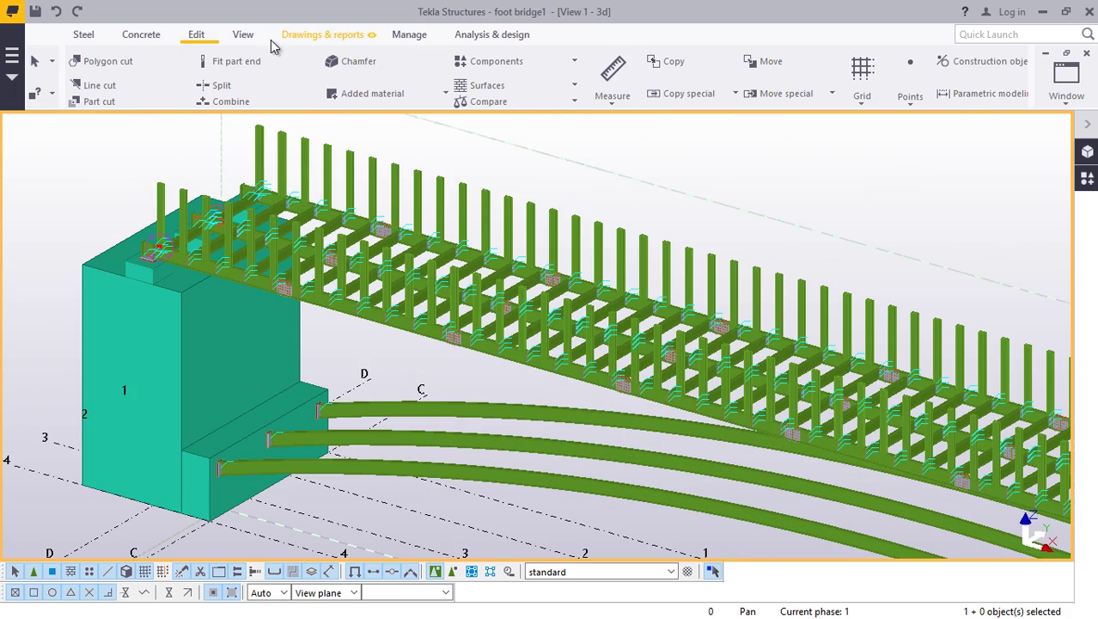
left_click(244, 38)
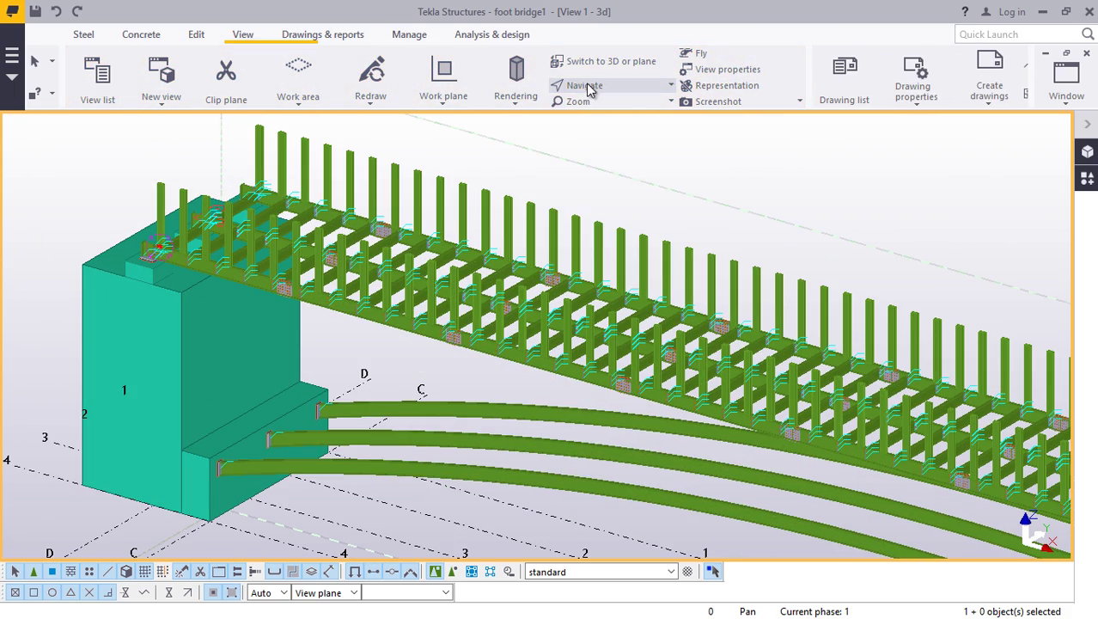
left_click(590, 89)
left_click(621, 109)
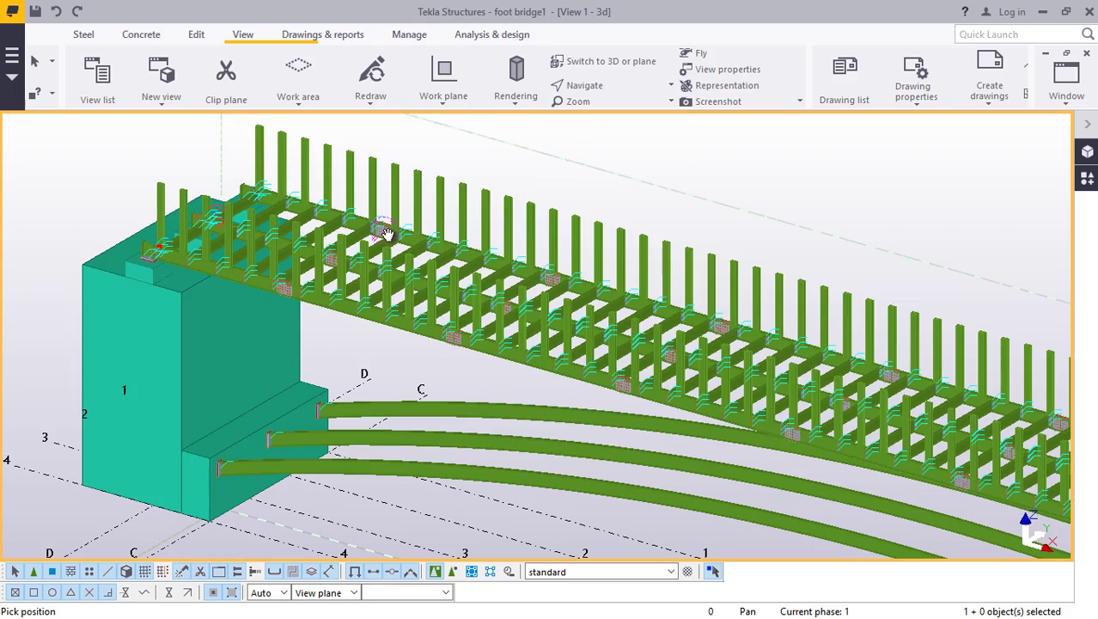
- Examine the posts on both outer beams at the grid D end of the bridge from several sides
middle_click_drag(388, 234, 549, 247, "ctrl")
scroll(215, 250, "up", 3)
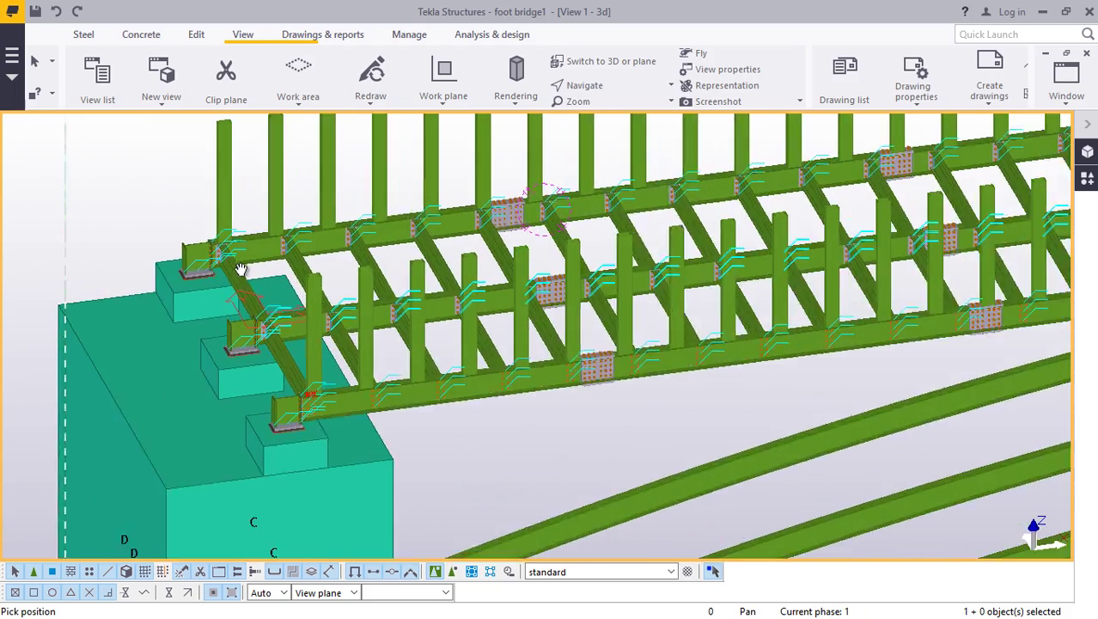
scroll(239, 272, "up", 4)
middle_click_drag(262, 294, 440, 277, "ctrl")
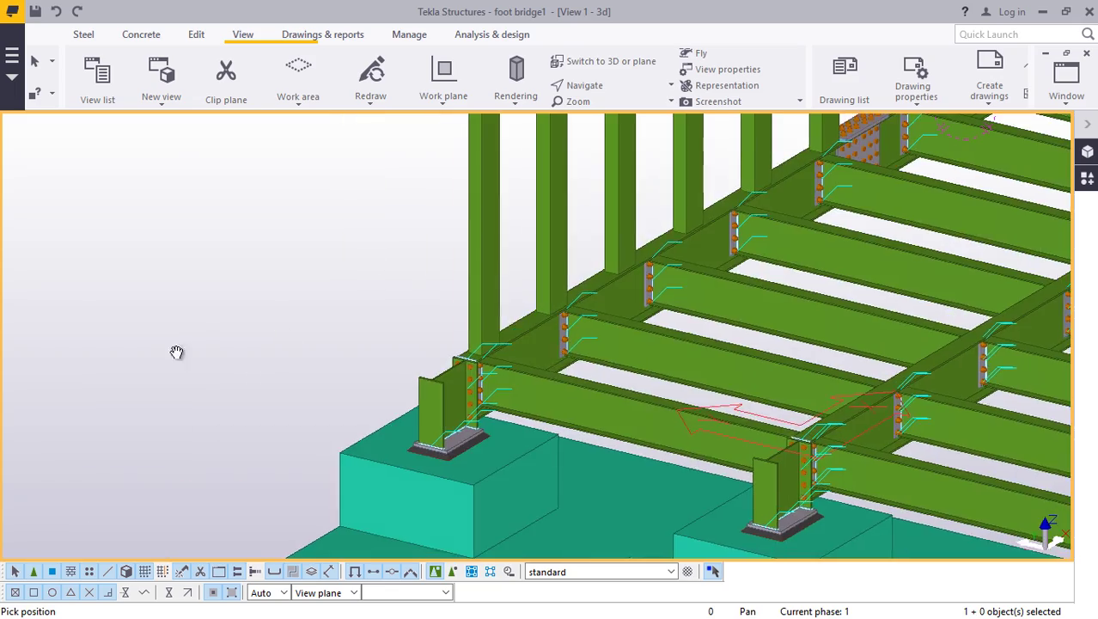
middle_click_drag(176, 352, 477, 242, "ctrl")
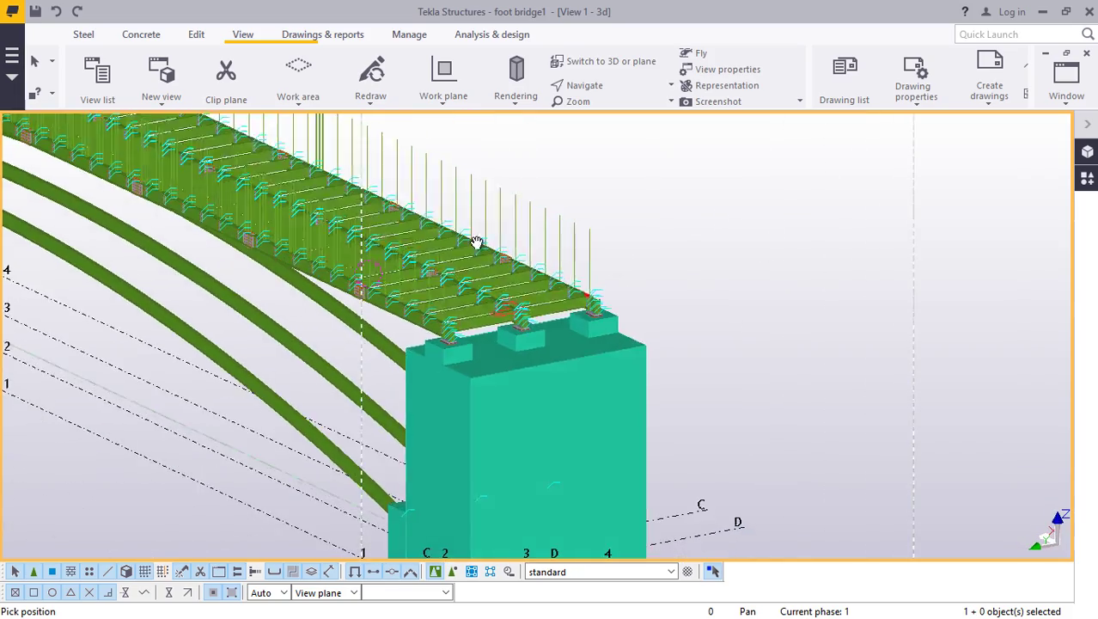
scroll(477, 242, "up", 10)
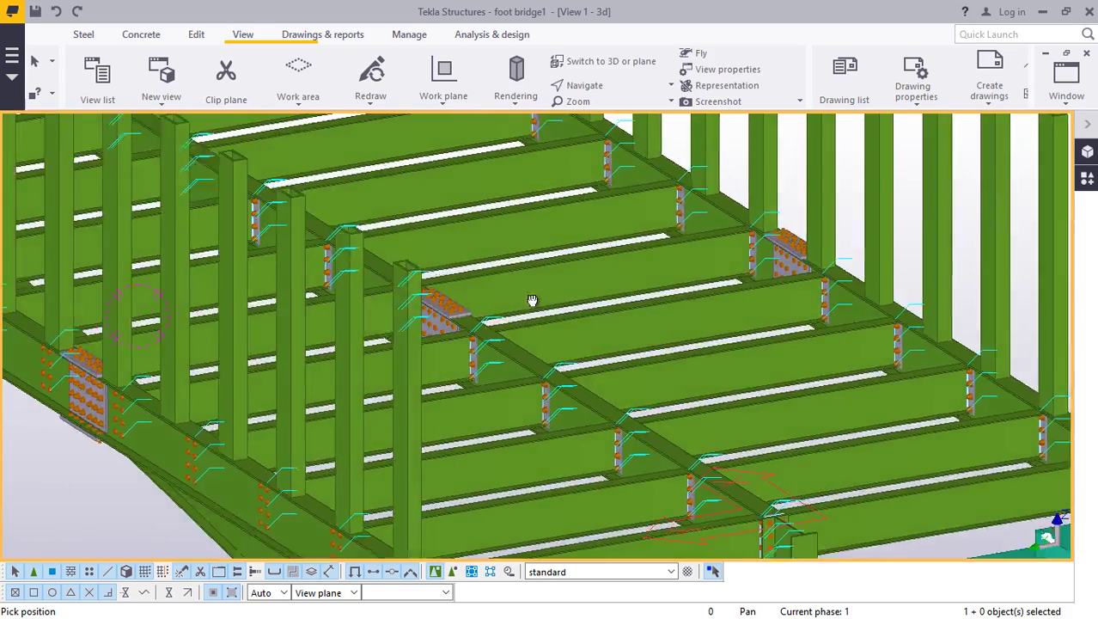
middle_click_drag(533, 300, 312, 272, "ctrl")
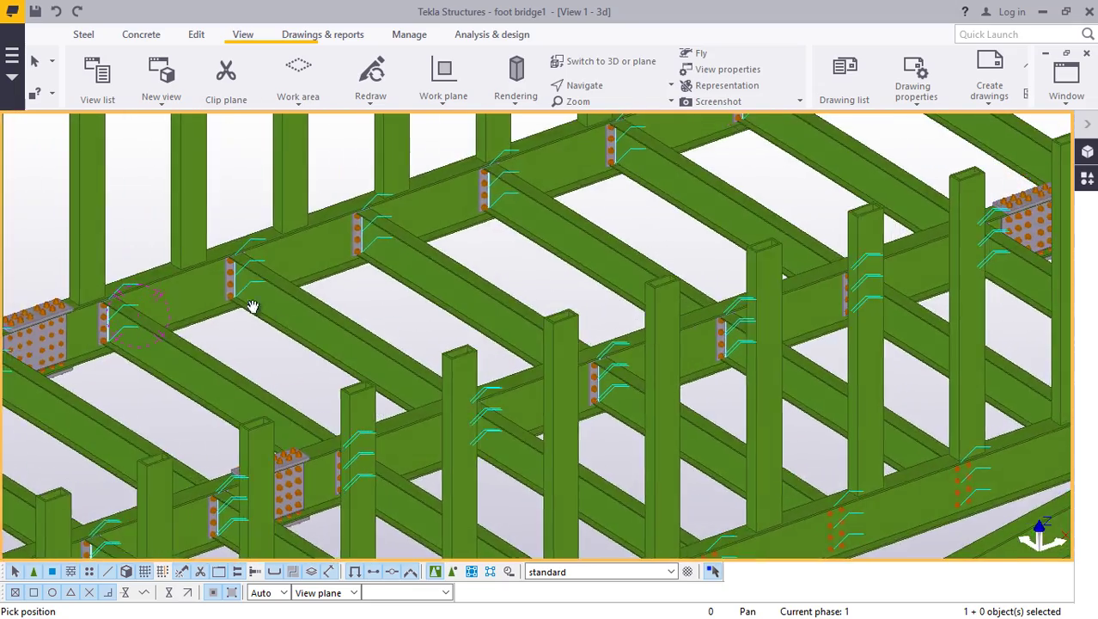
scroll(210, 248, "down", 4)
middle_click_drag(394, 268, 399, 279, "ctrl")
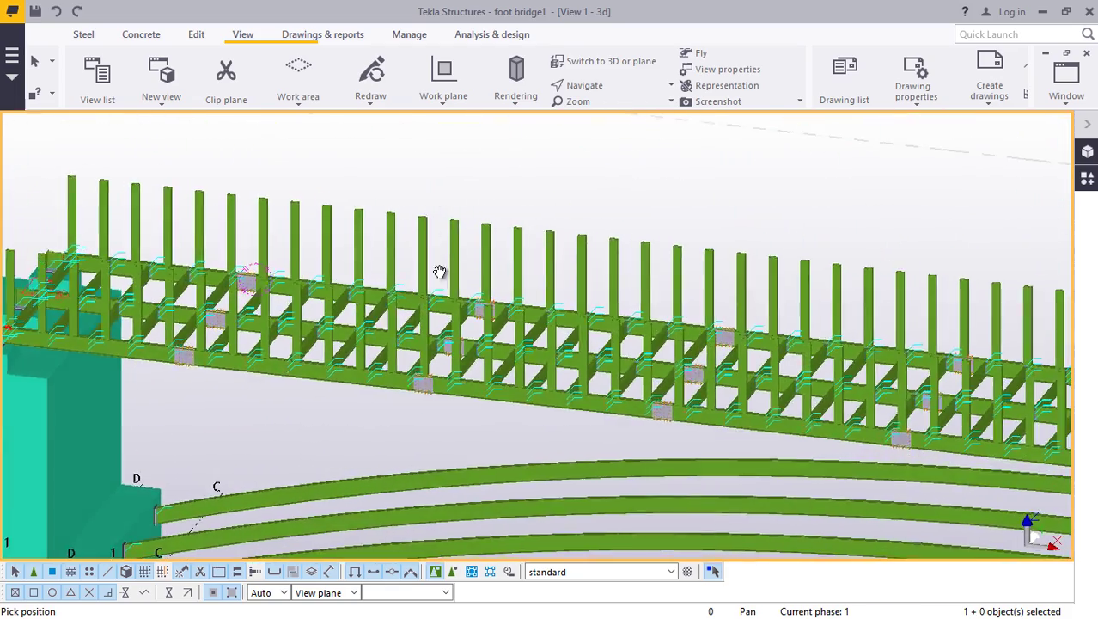
scroll(439, 272, "down", 3)
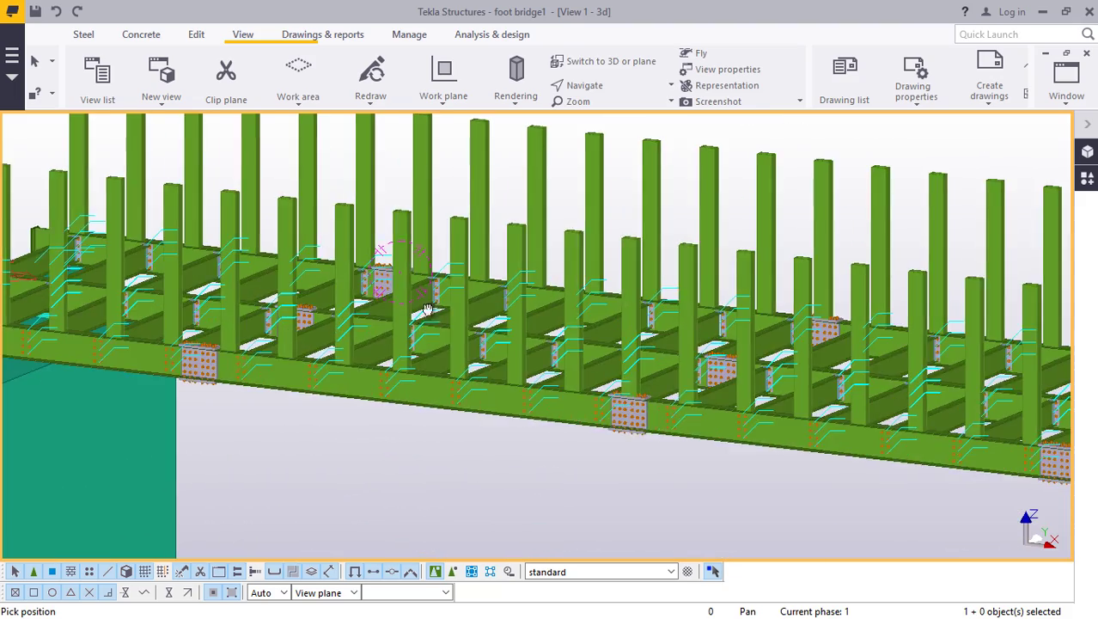
middle_click_drag(428, 308, 421, 298, "ctrl")
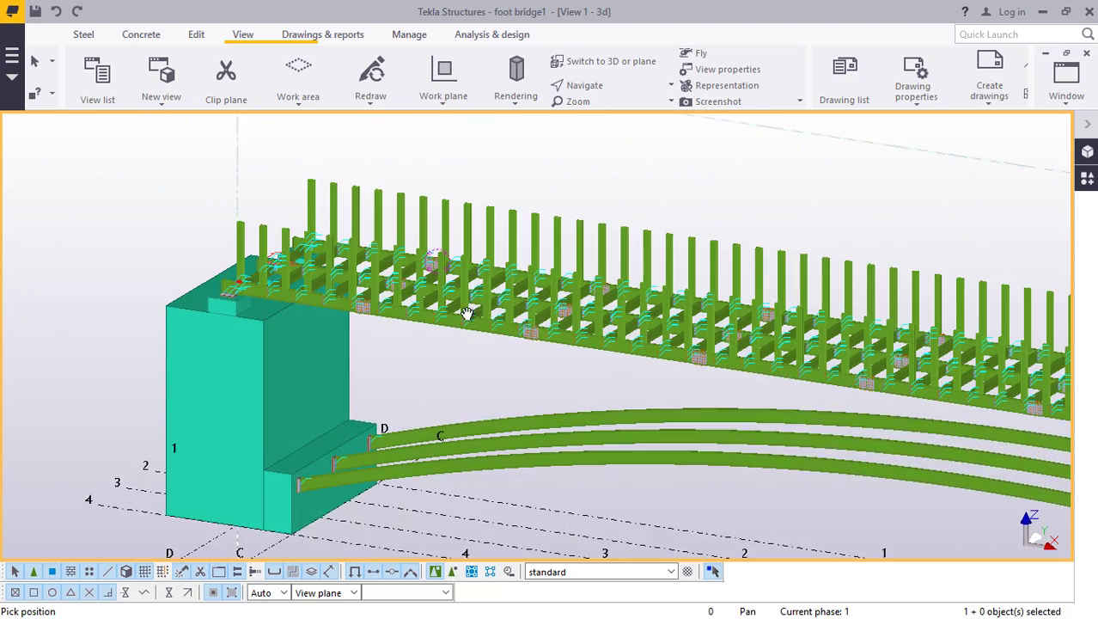
- Inspect the finished post rows, crossbeams and bolted splices from the grid D support toward midspan, overall and close up
scroll(466, 312, "up", 2)
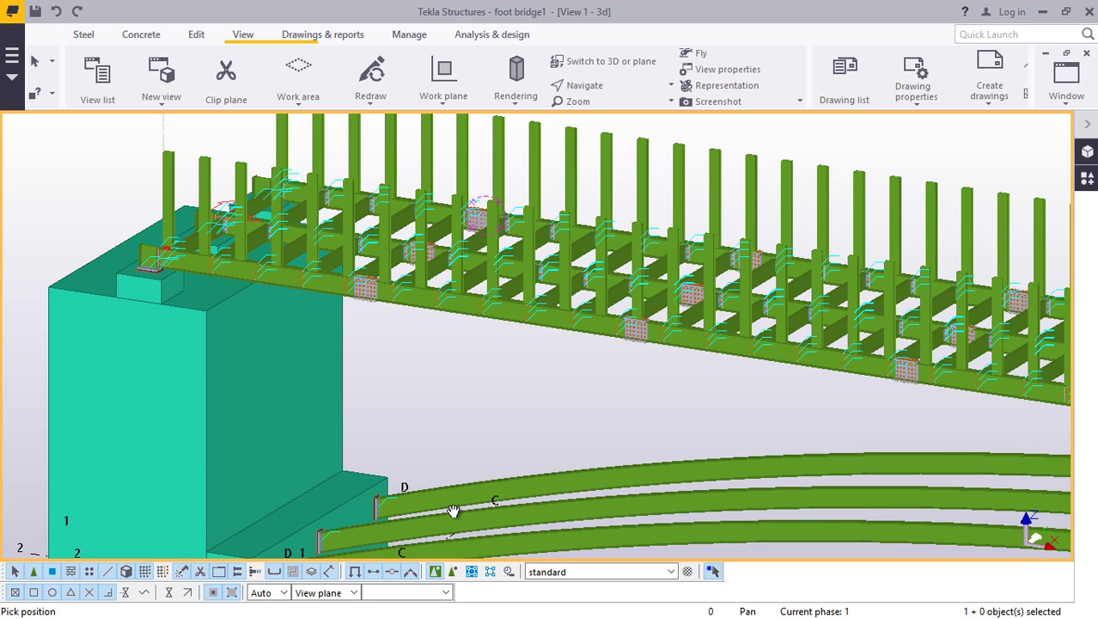
scroll(422, 407, "down", 1)
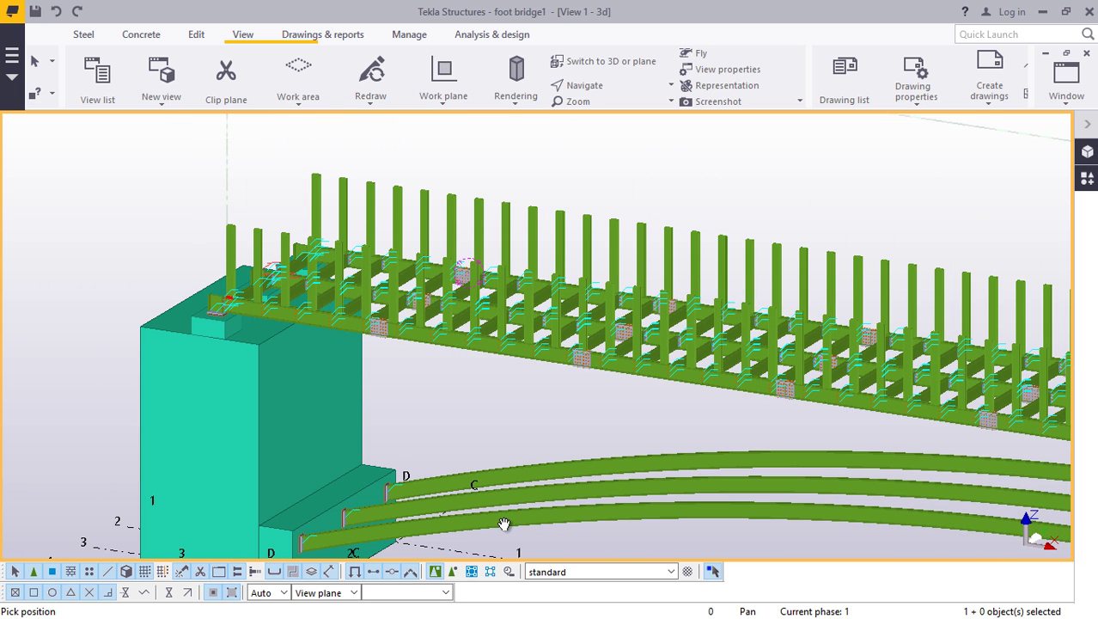
scroll(450, 351, "down", 2)
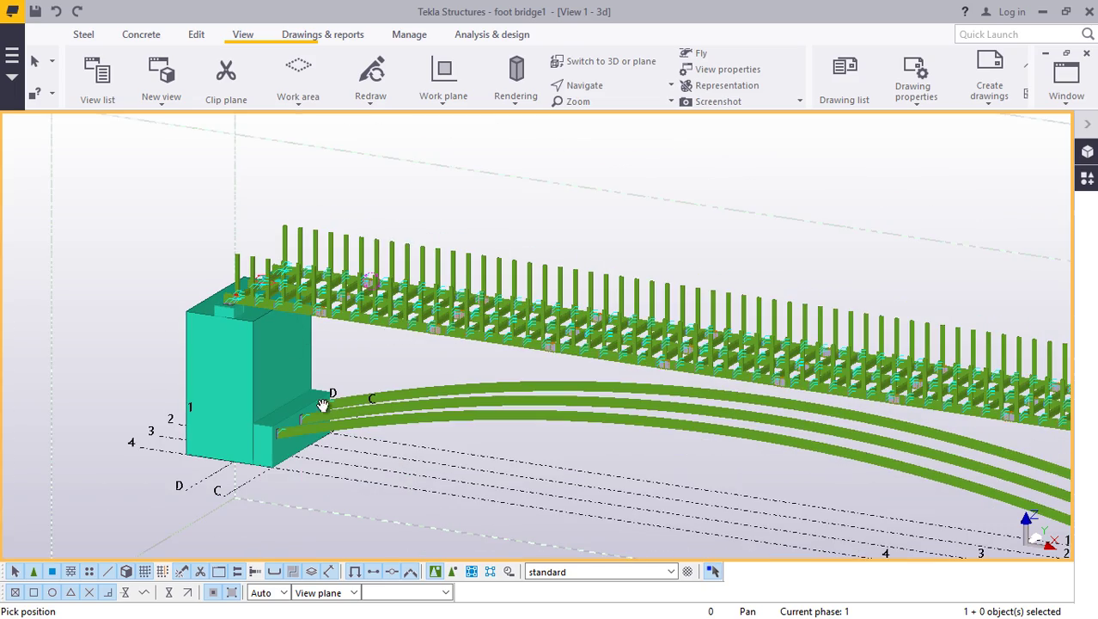
scroll(980, 424, "up", 2)
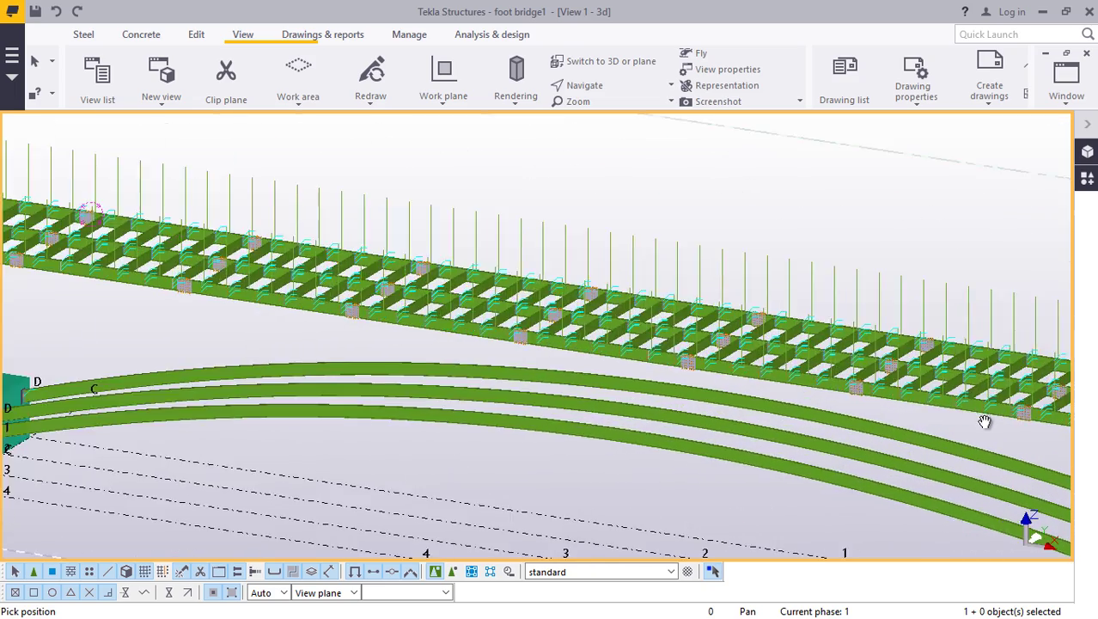
scroll(985, 422, "up", 2)
scroll(954, 393, "down", 4)
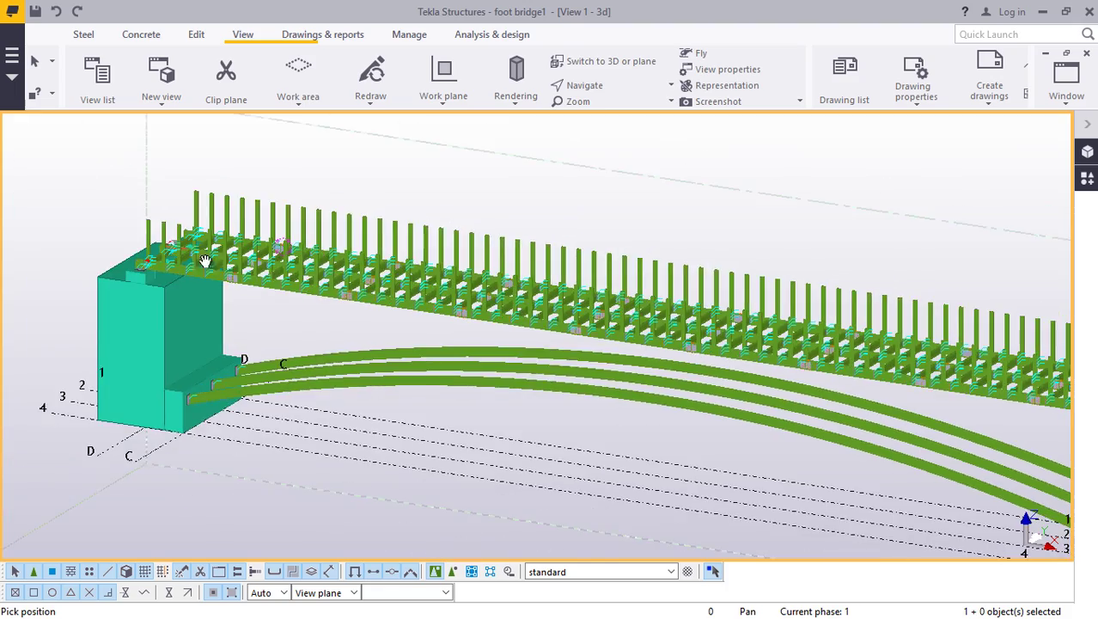
scroll(206, 260, "up", 4)
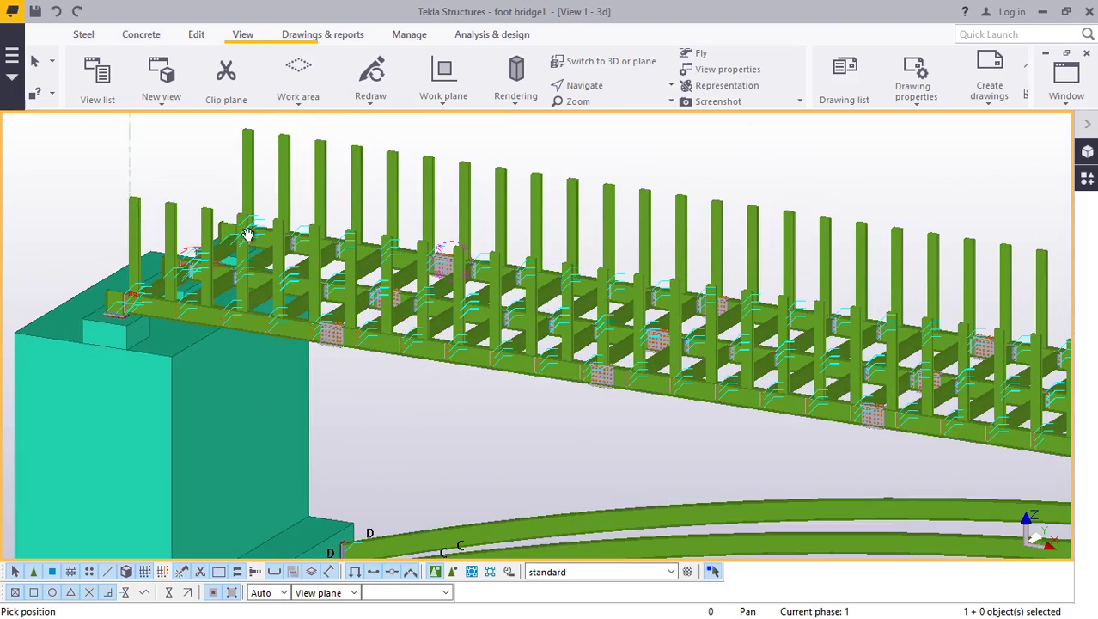
scroll(247, 233, "up", 6)
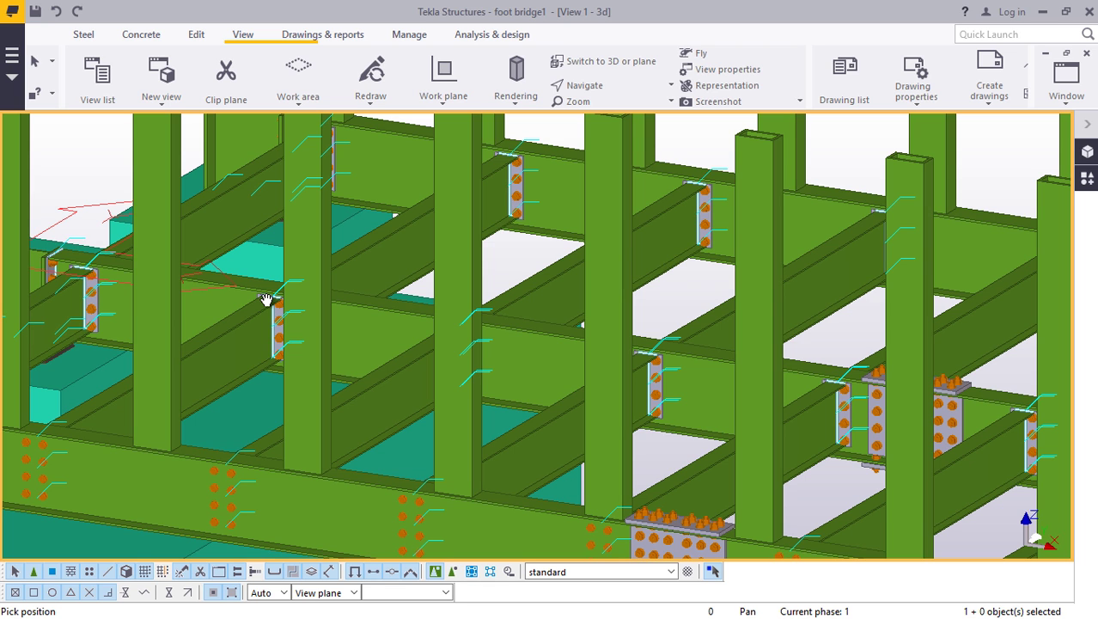
scroll(271, 297, "down", 3)
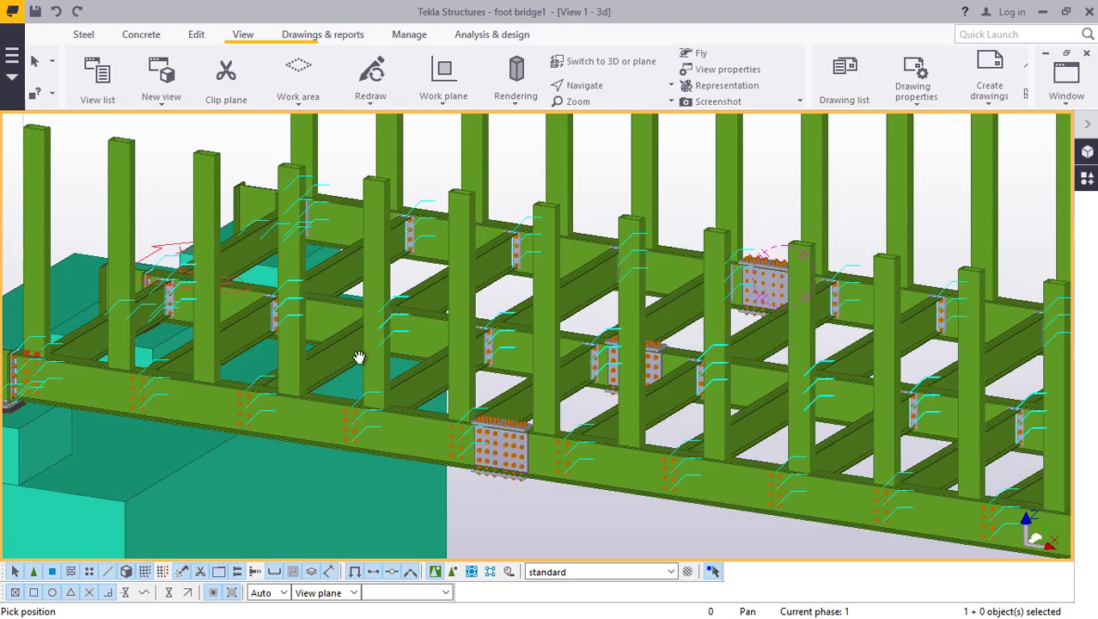
scroll(387, 305, "down", 3)
middle_click_drag(518, 336, 371, 322, "ctrl")
scroll(423, 348, "up", 5)
scroll(240, 375, "down", 4)
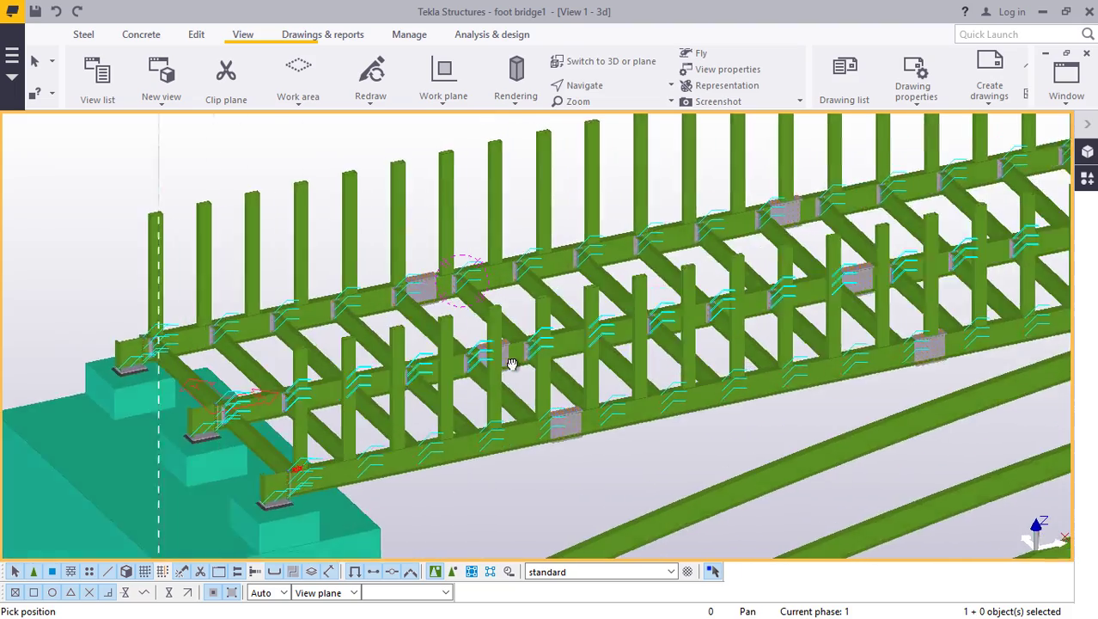